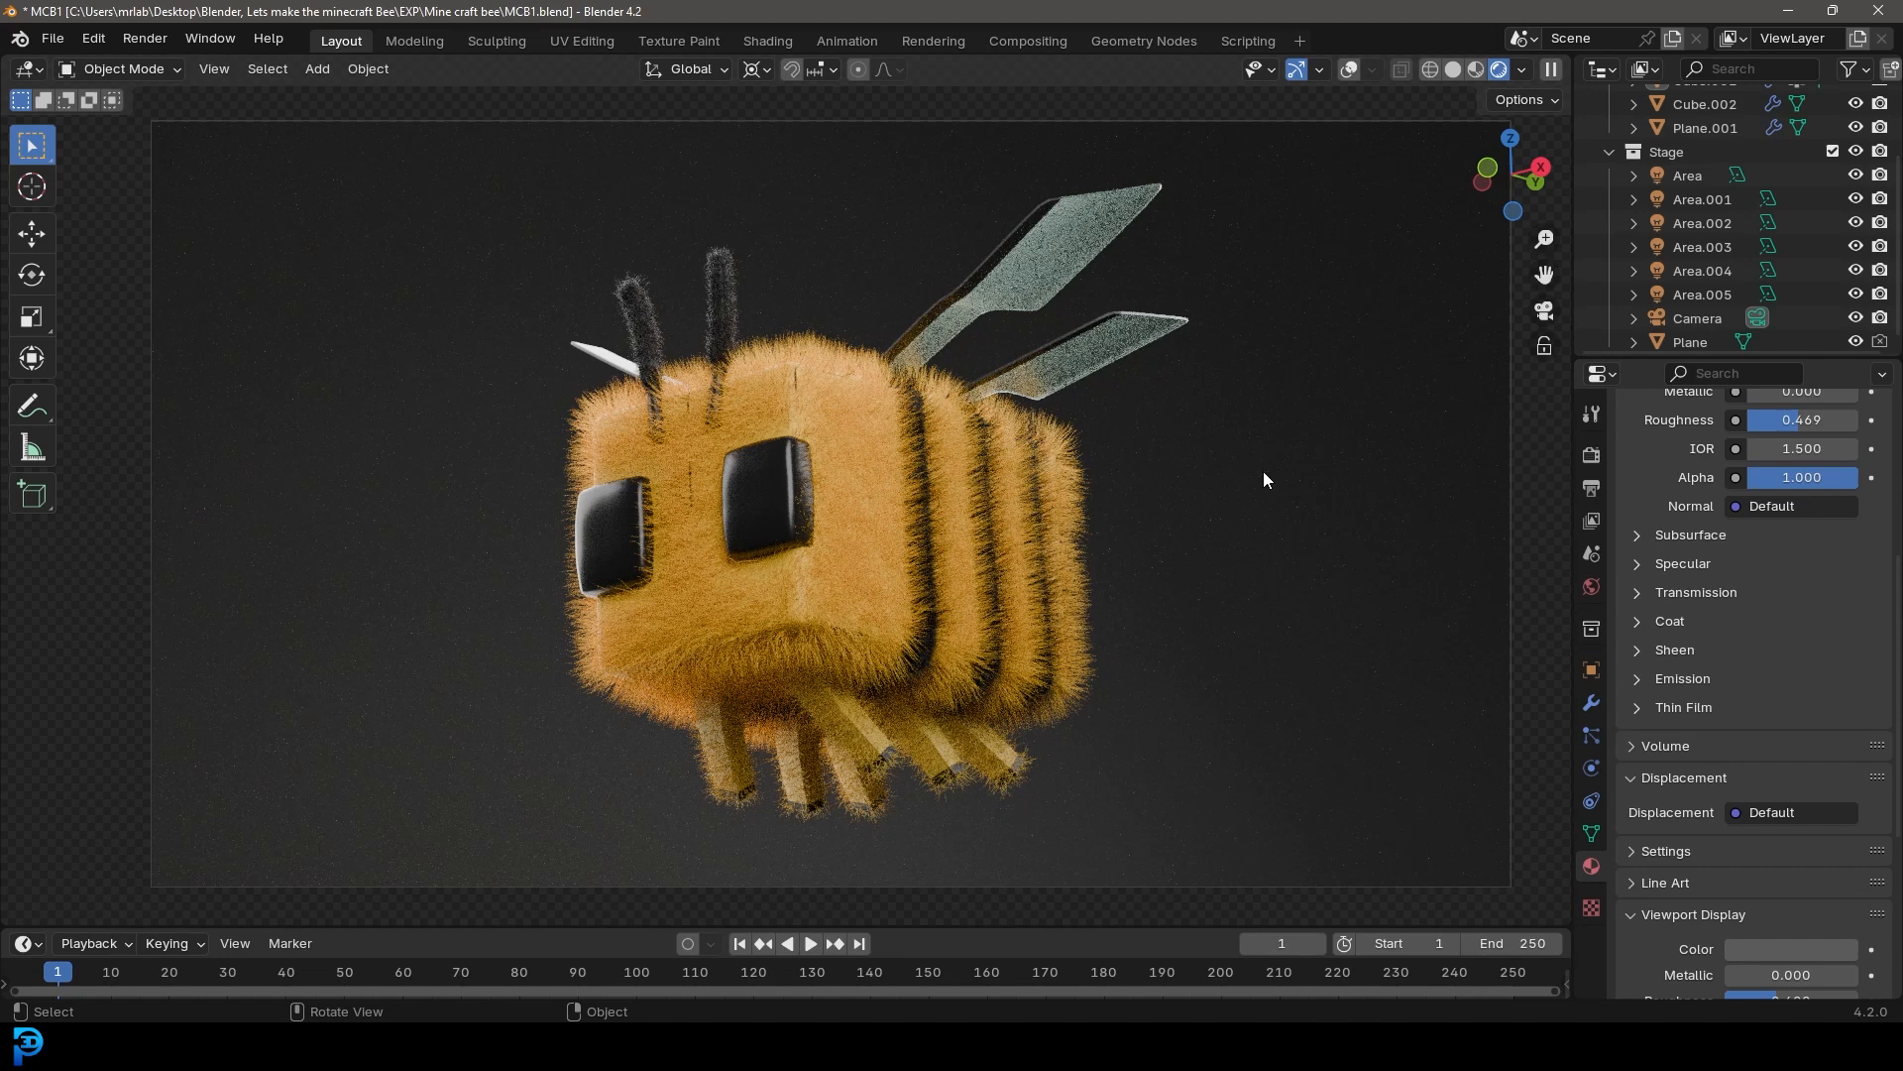
Examine the finished furry Minecraft bee model from a few angles
key(z)
click(1187, 513)
mouse_move(1023, 456)
middle_down()
mouse_move(906, 544)
mouse_move(793, 531)
mouse_move(1060, 506)
mouse_move(978, 422)
mouse_move(882, 491)
mouse_move(773, 388)
mouse_move(815, 489)
middle_up()
scroll(900, 543, up, 5)
scroll(882, 486, up, 2)
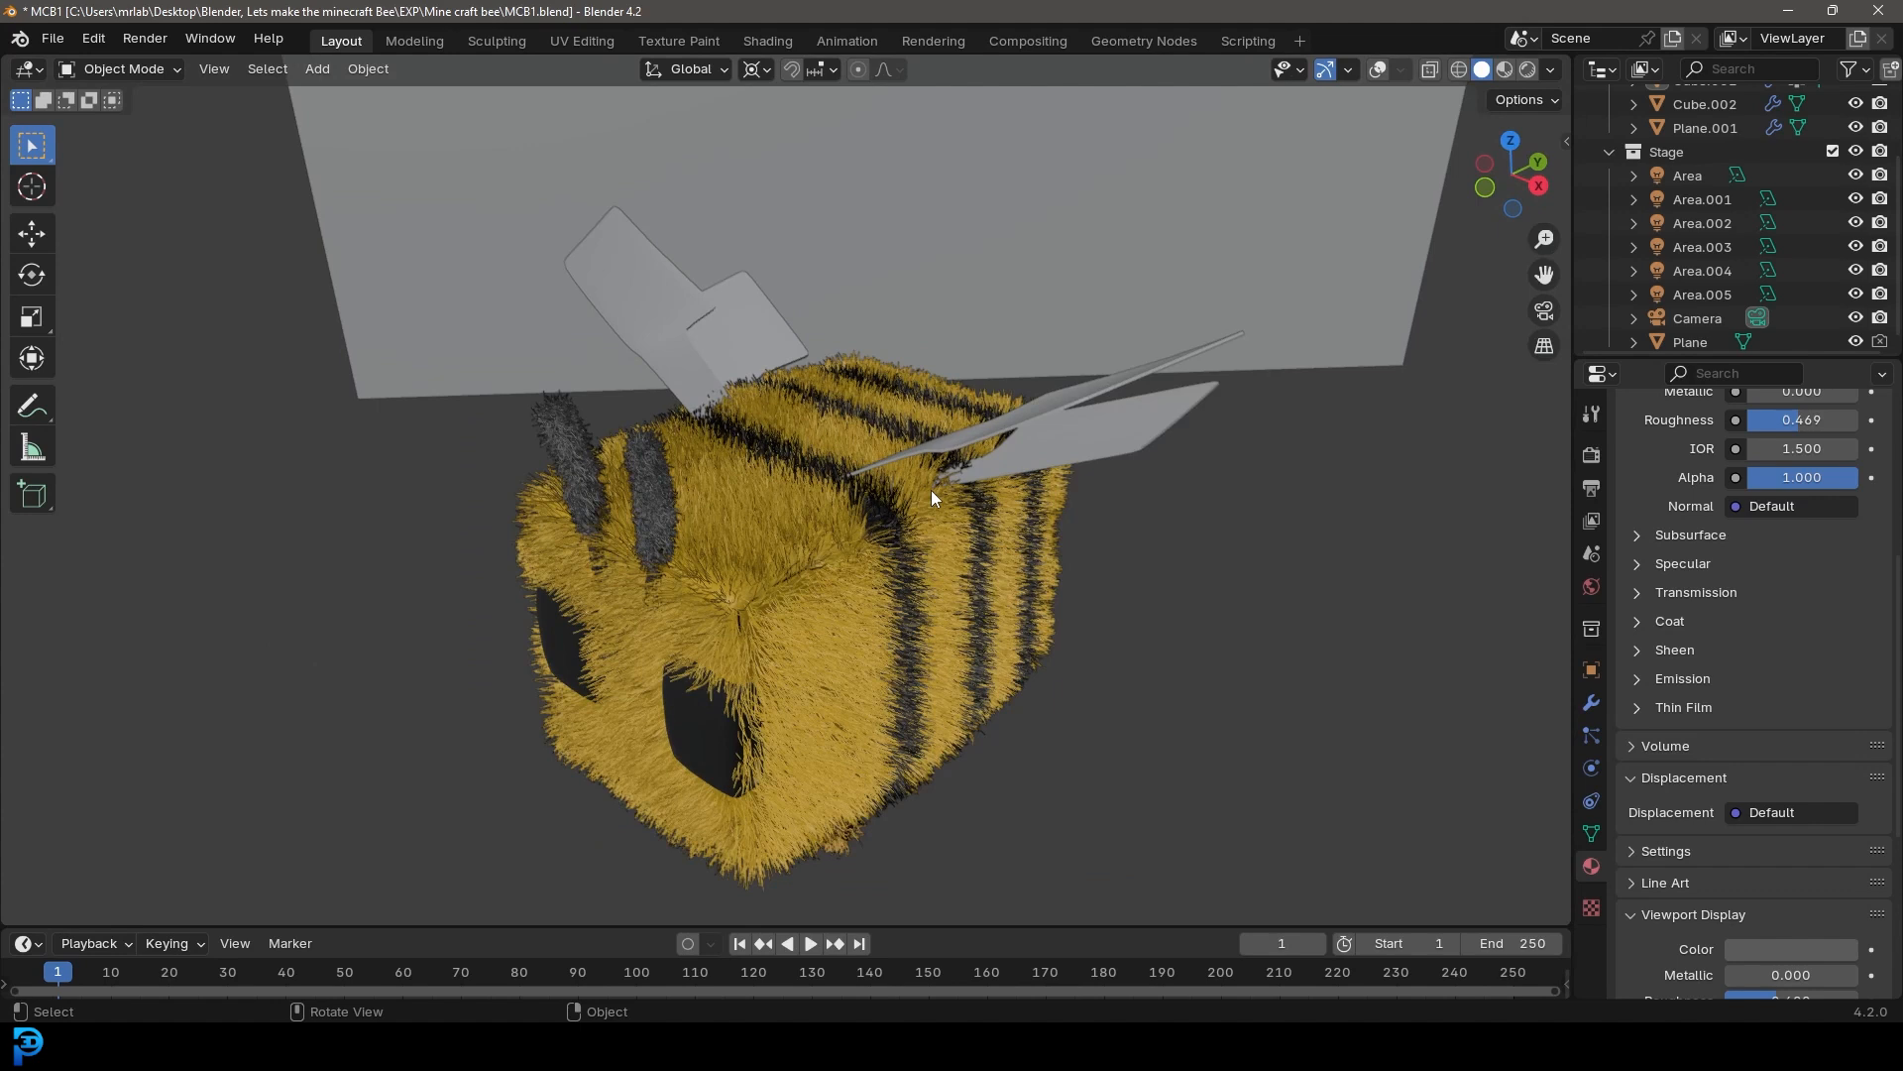
middle_drag(931, 490, 821, 508)
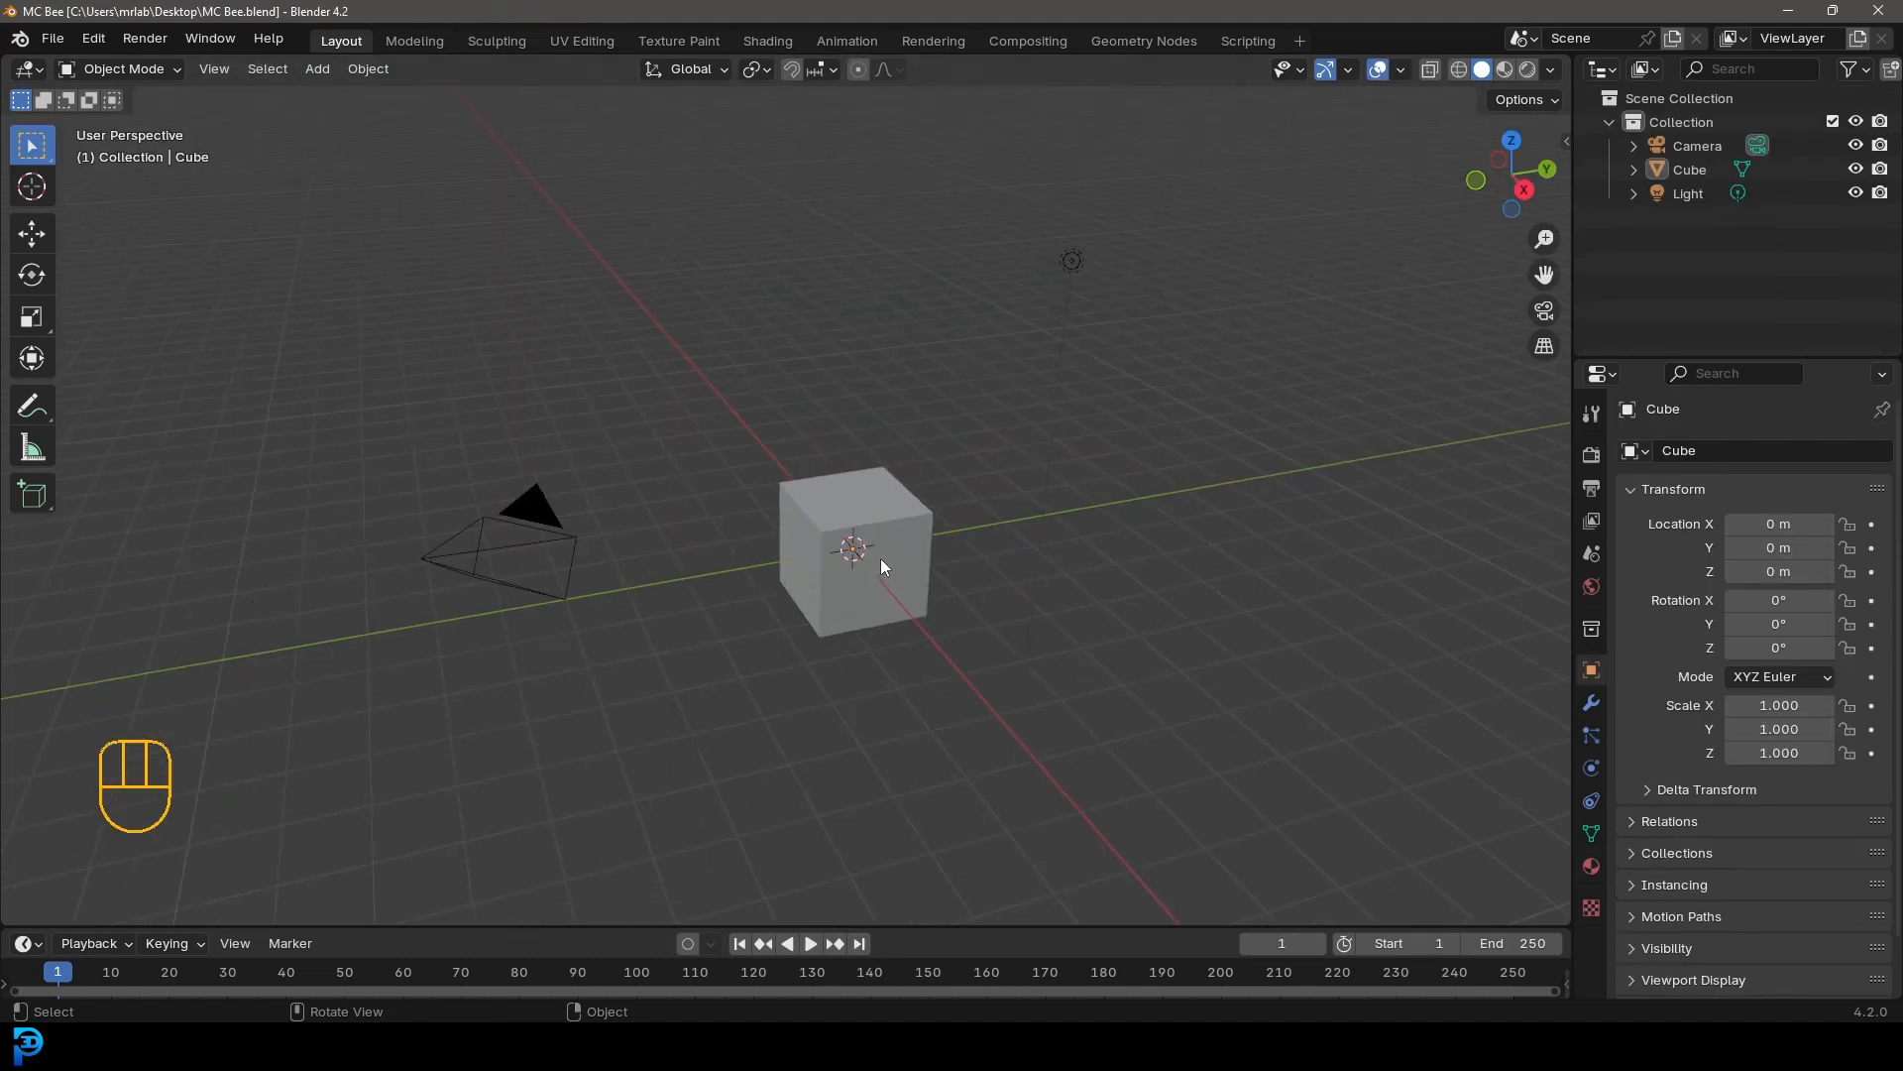
Select the default cube, enter Edit Mode in side view, and stretch it about 1.54 times along Y
click(871, 520)
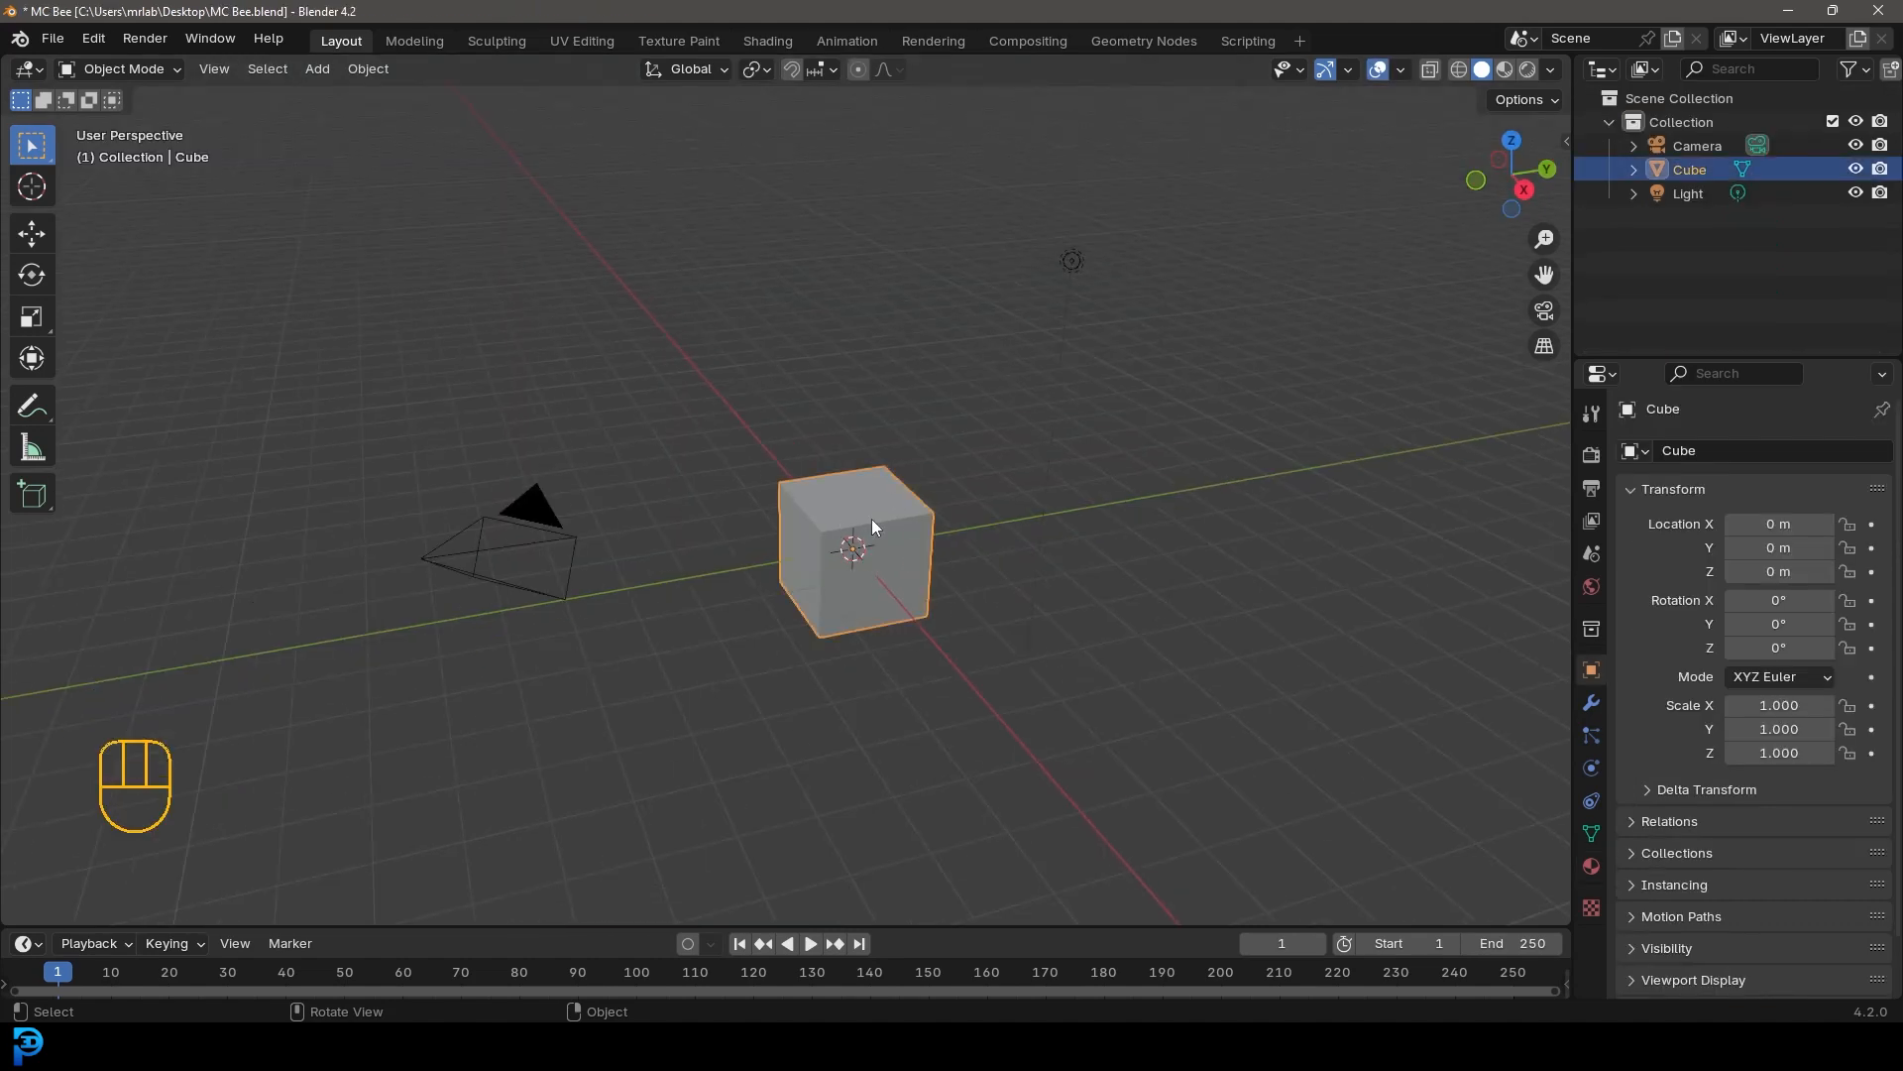
key(KP_3)
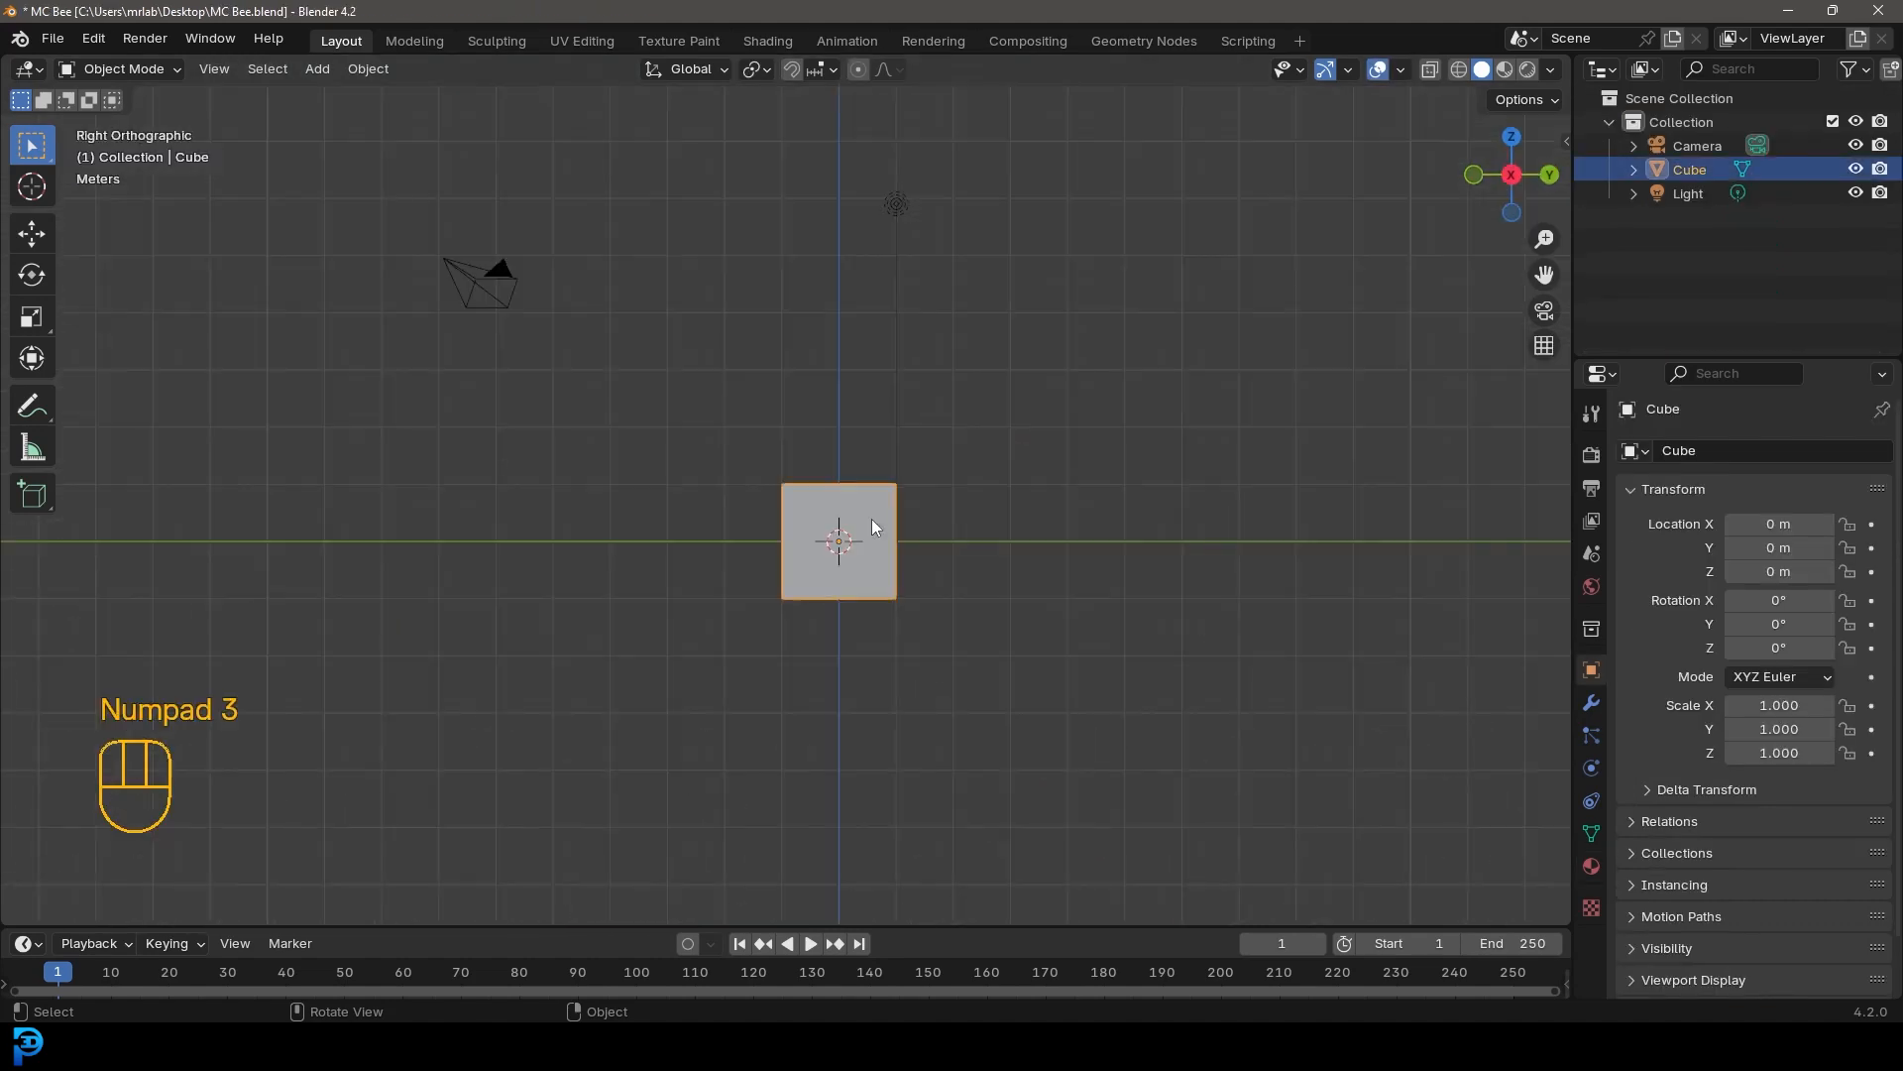
scroll(926, 496, up, 5)
key(Tab)
shift+middle_drag(622, 389, 577, 294)
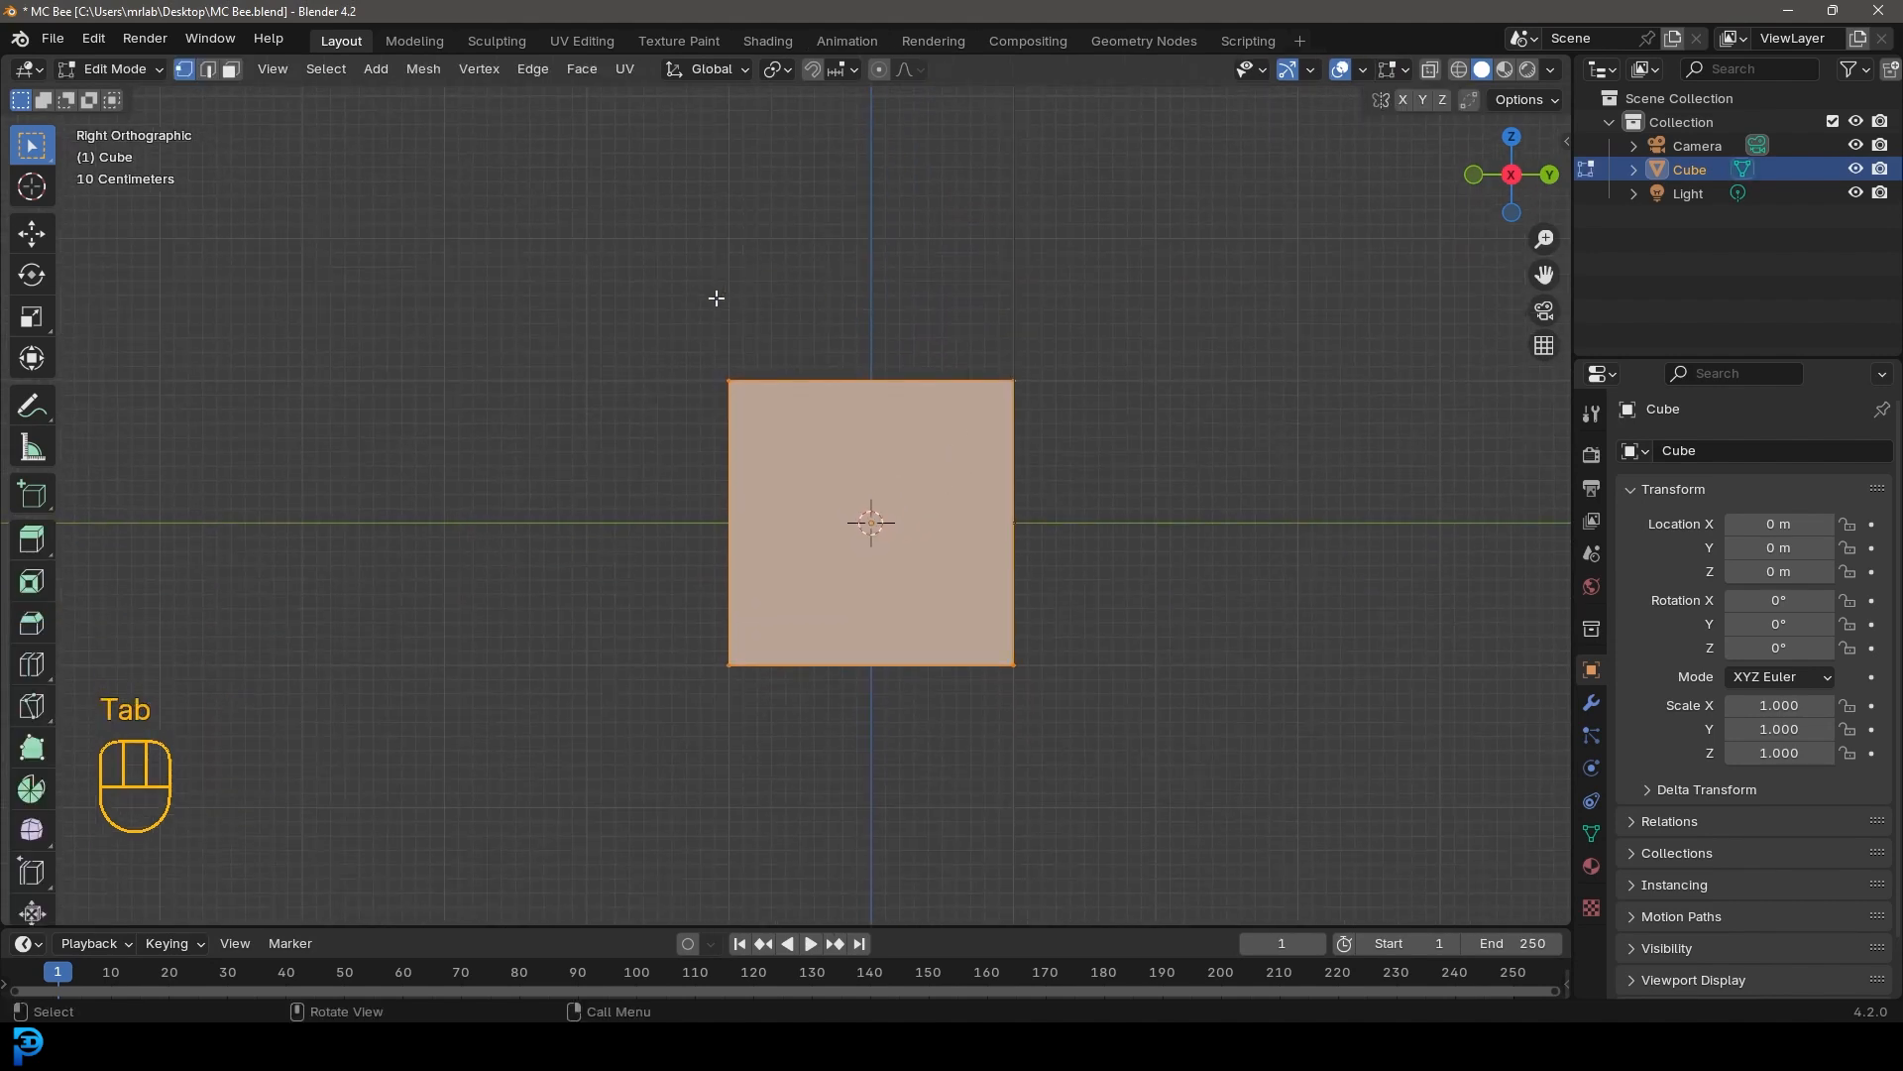
key(a)
key(s)
key(y)
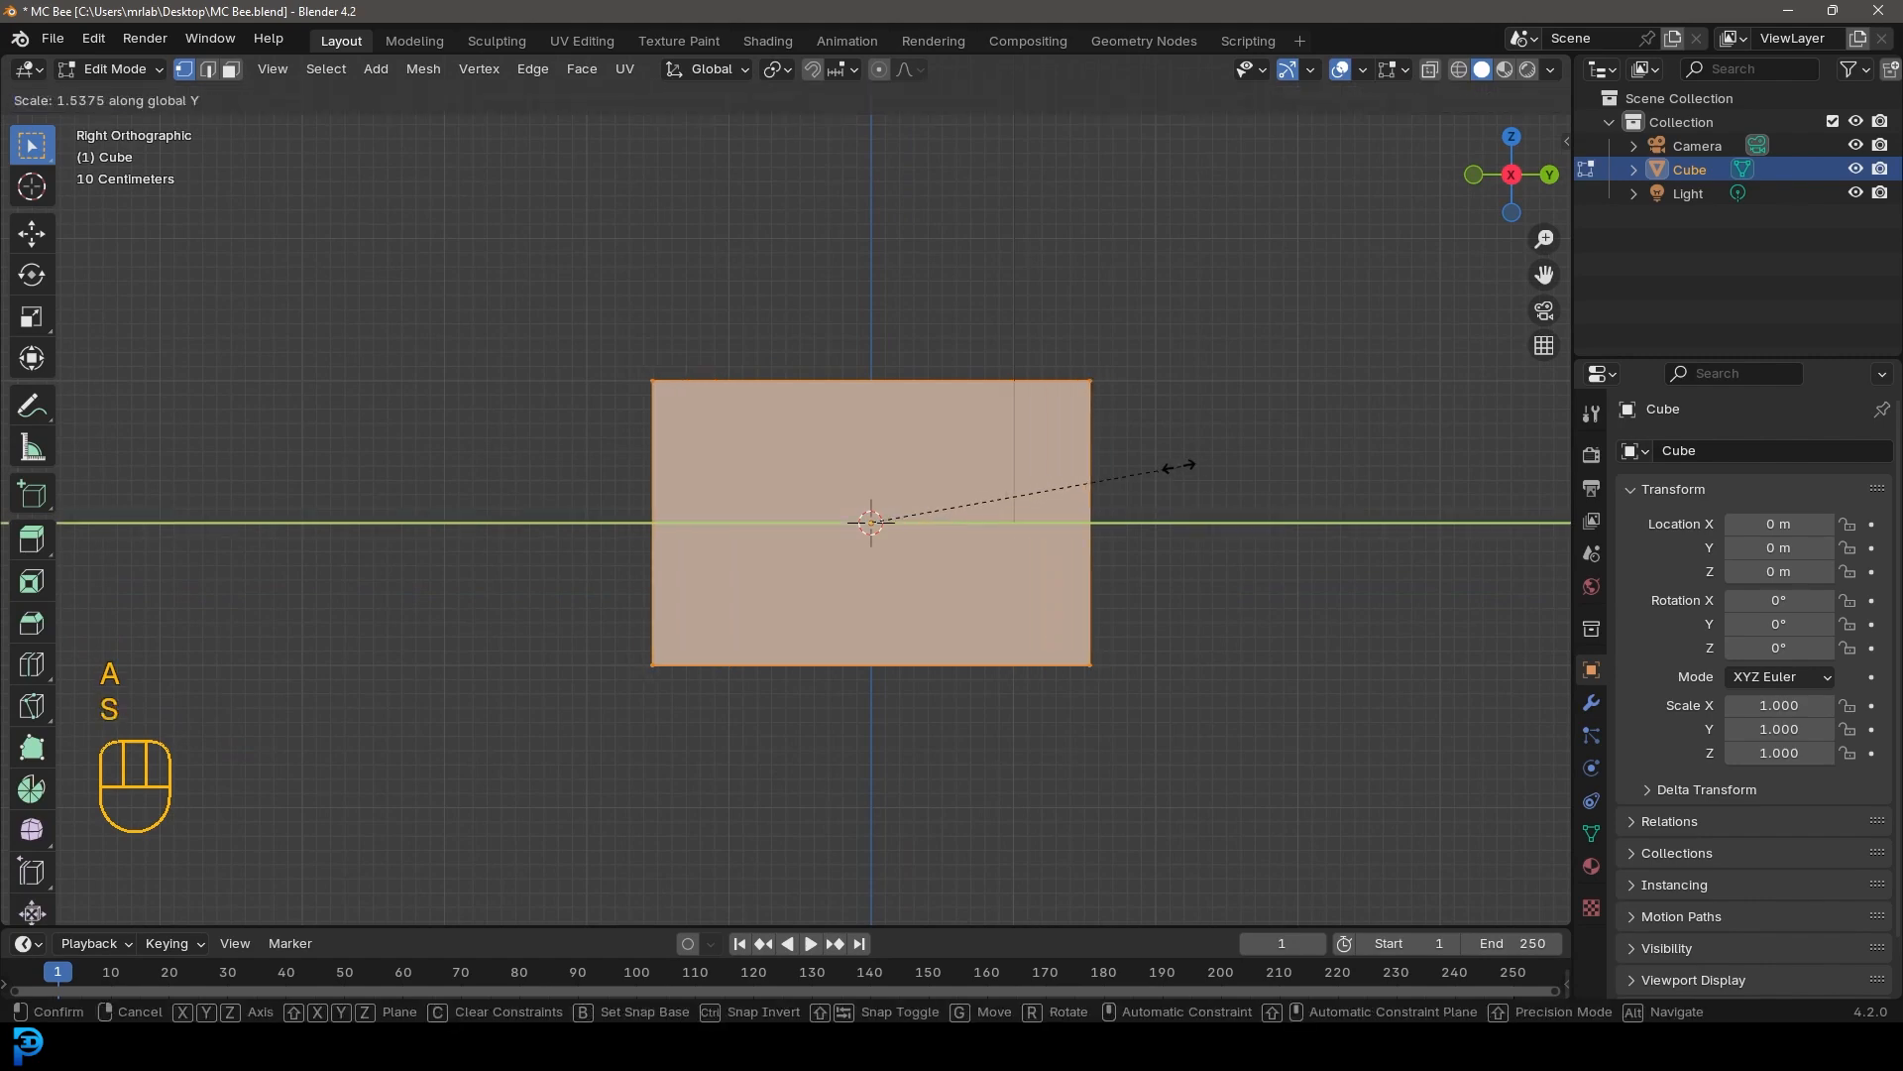
click(1176, 472)
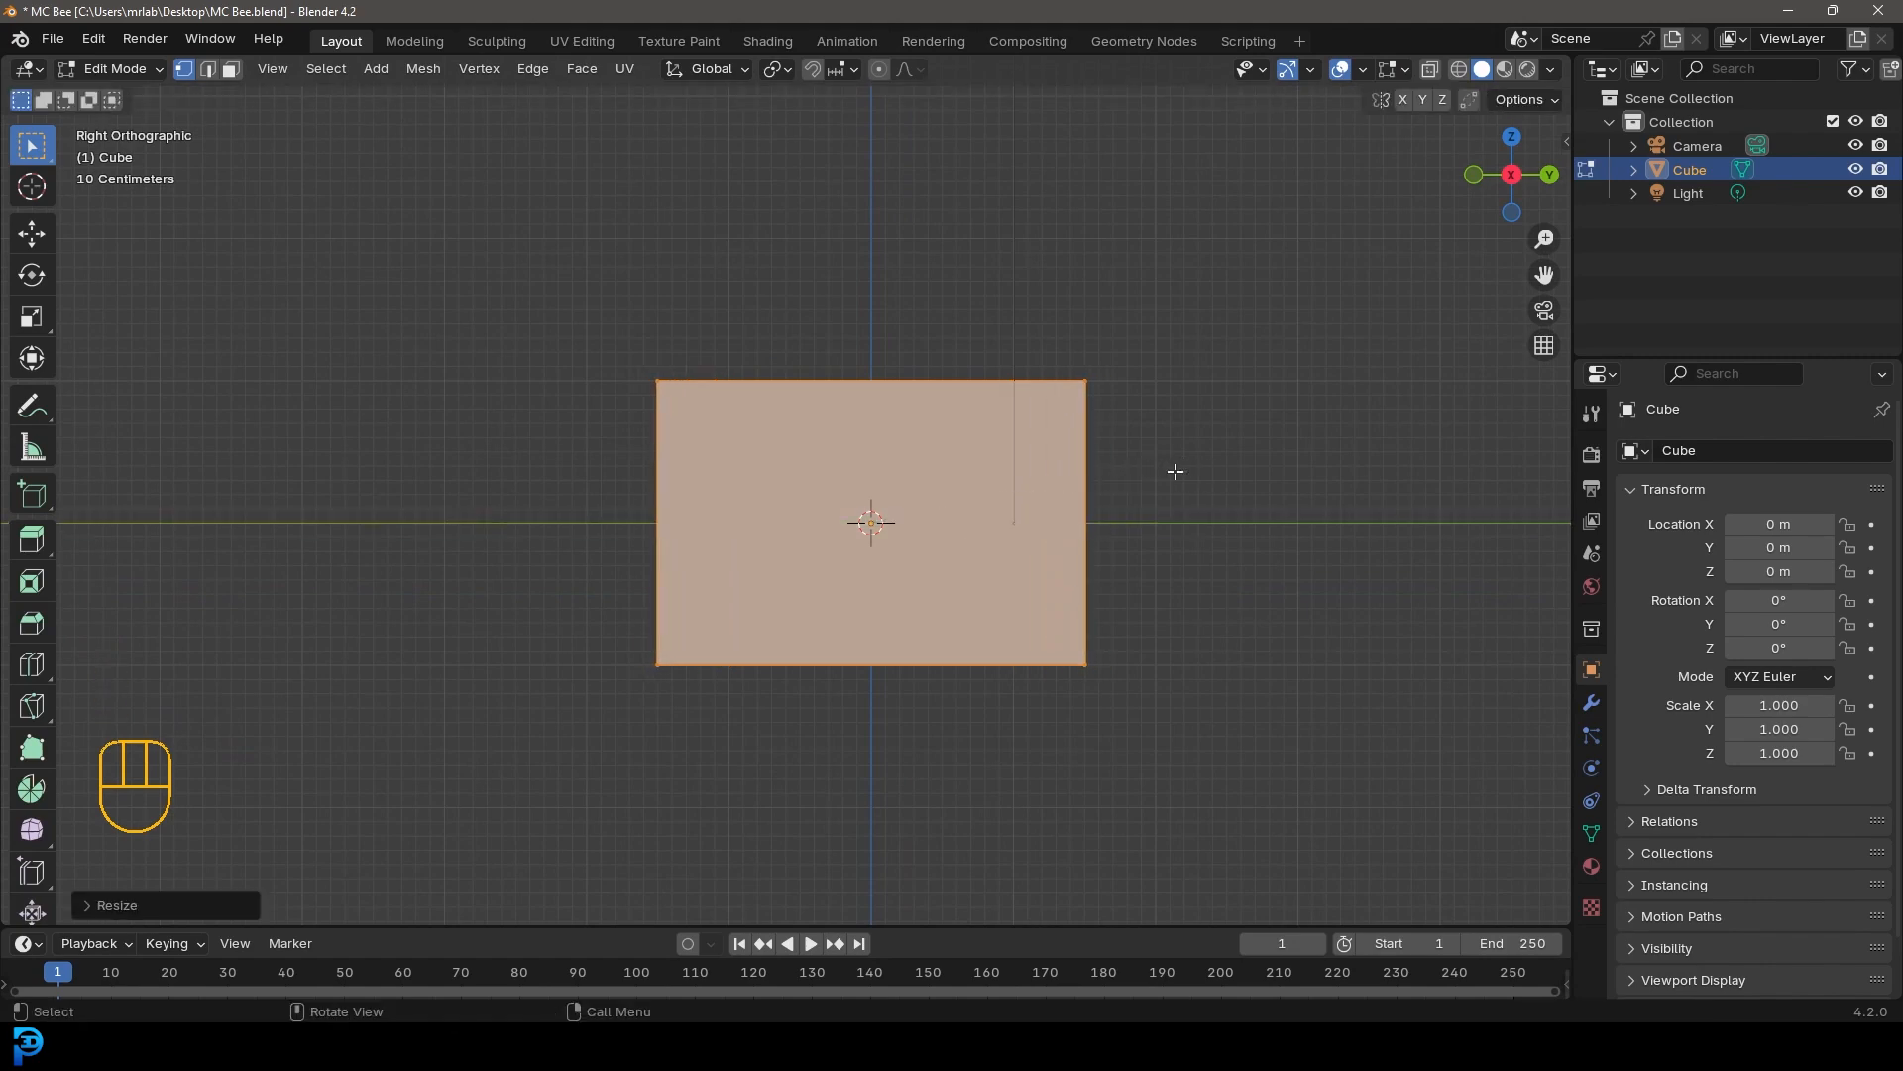
Add a Mirror modifier to the cube from front view
middle_drag(1176, 472, 988, 451)
key(KP_1)
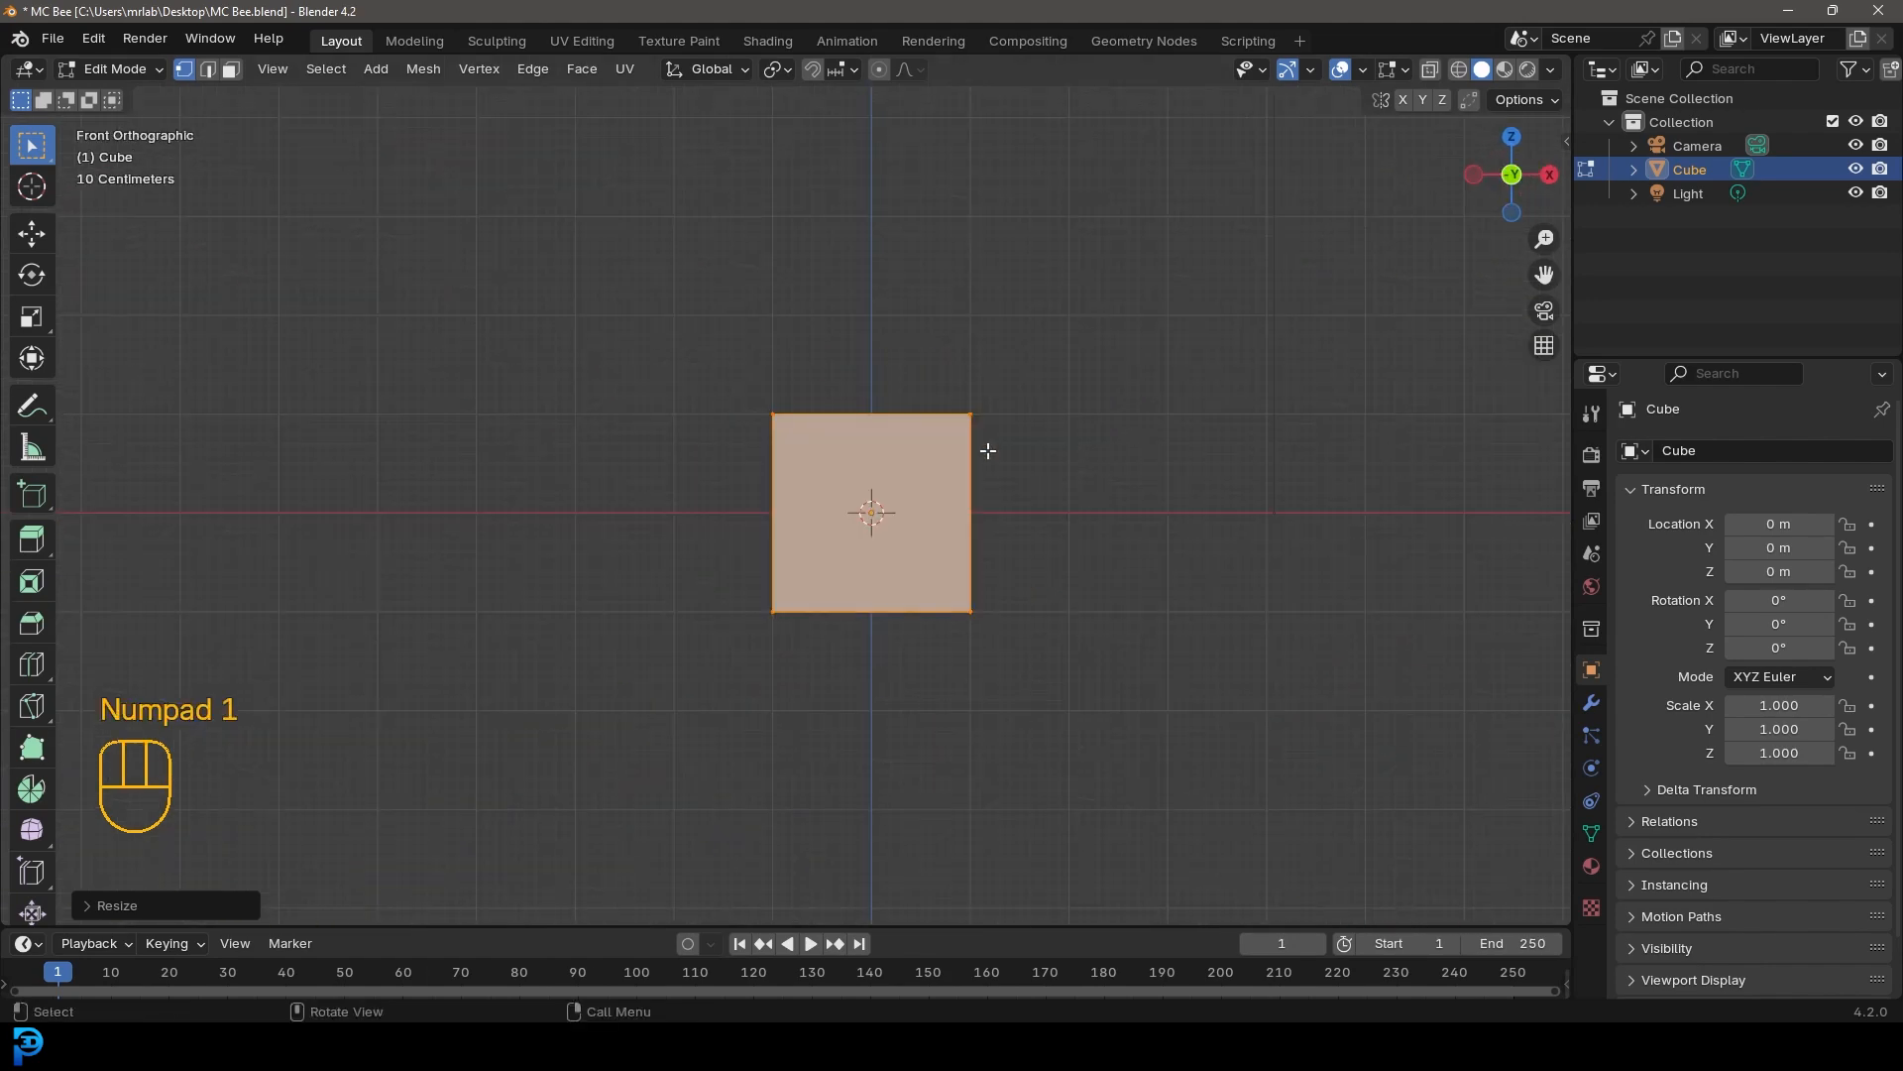
click(1591, 702)
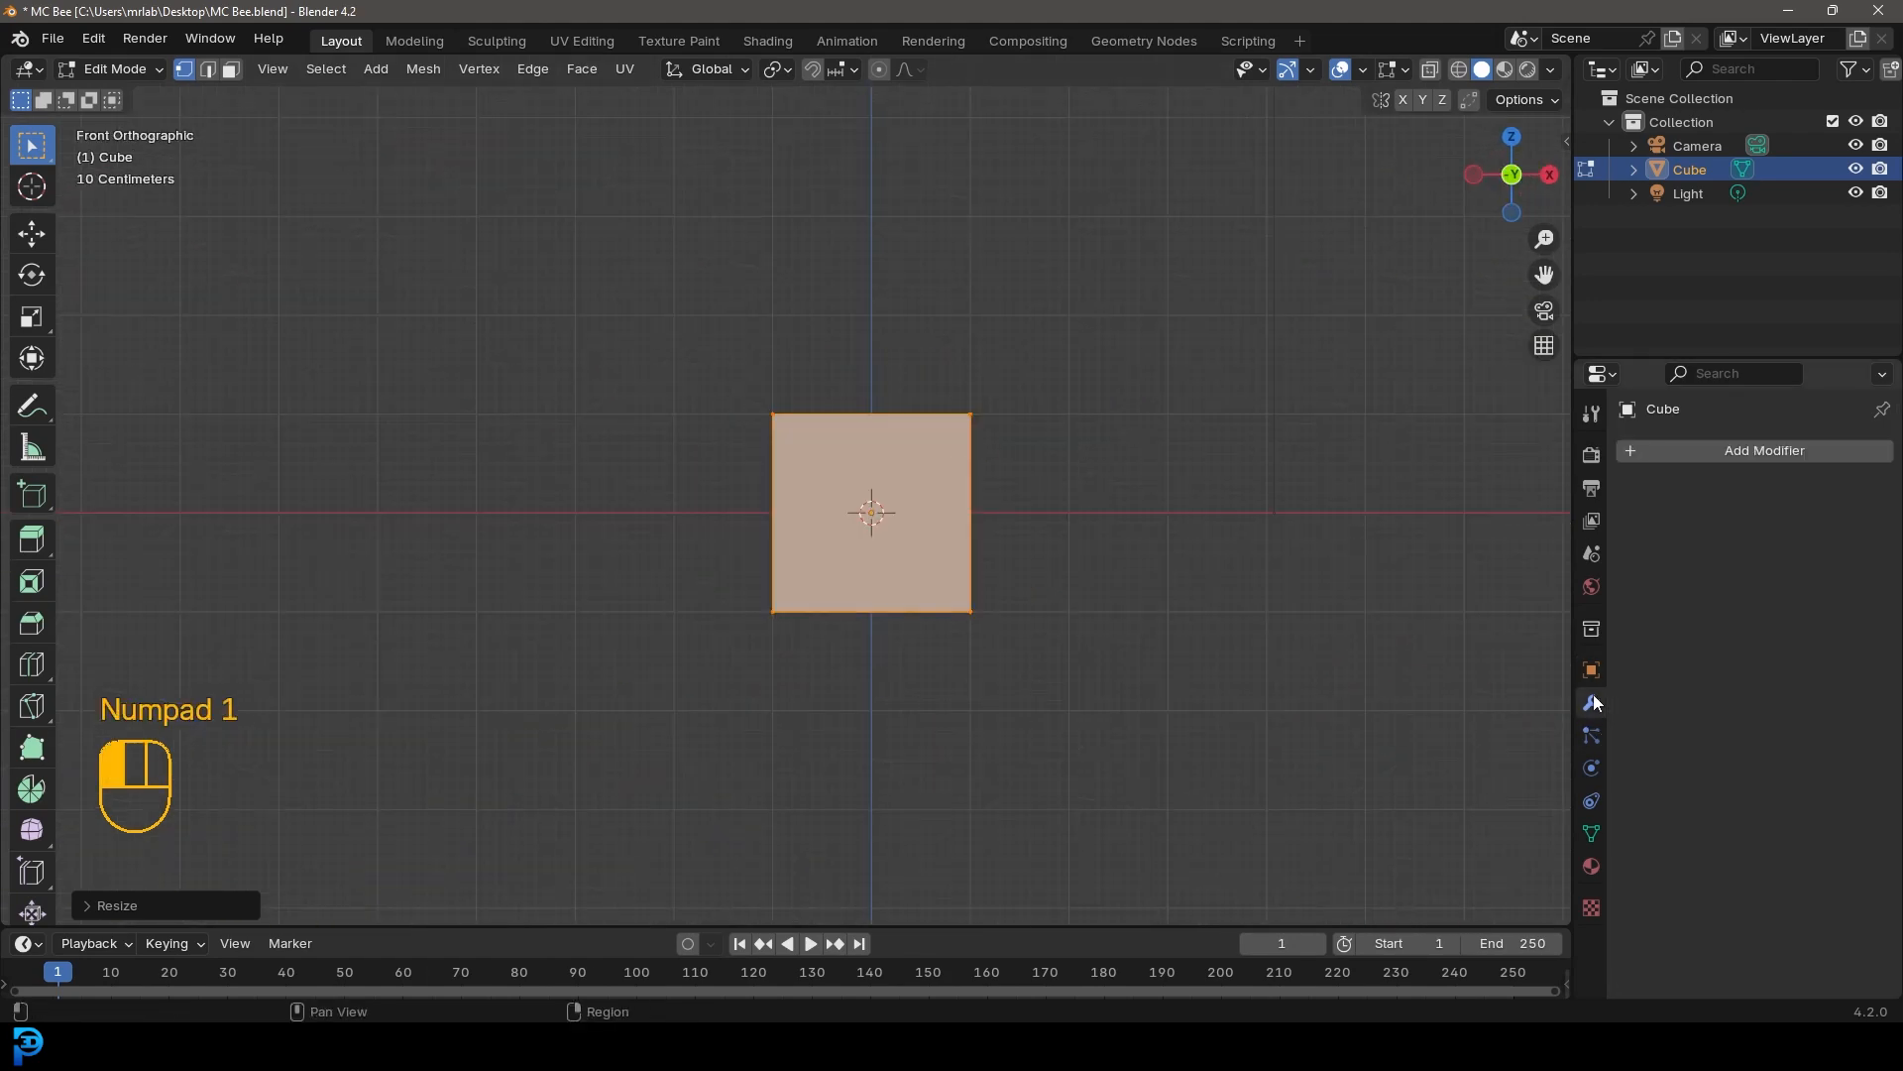
click(1712, 459)
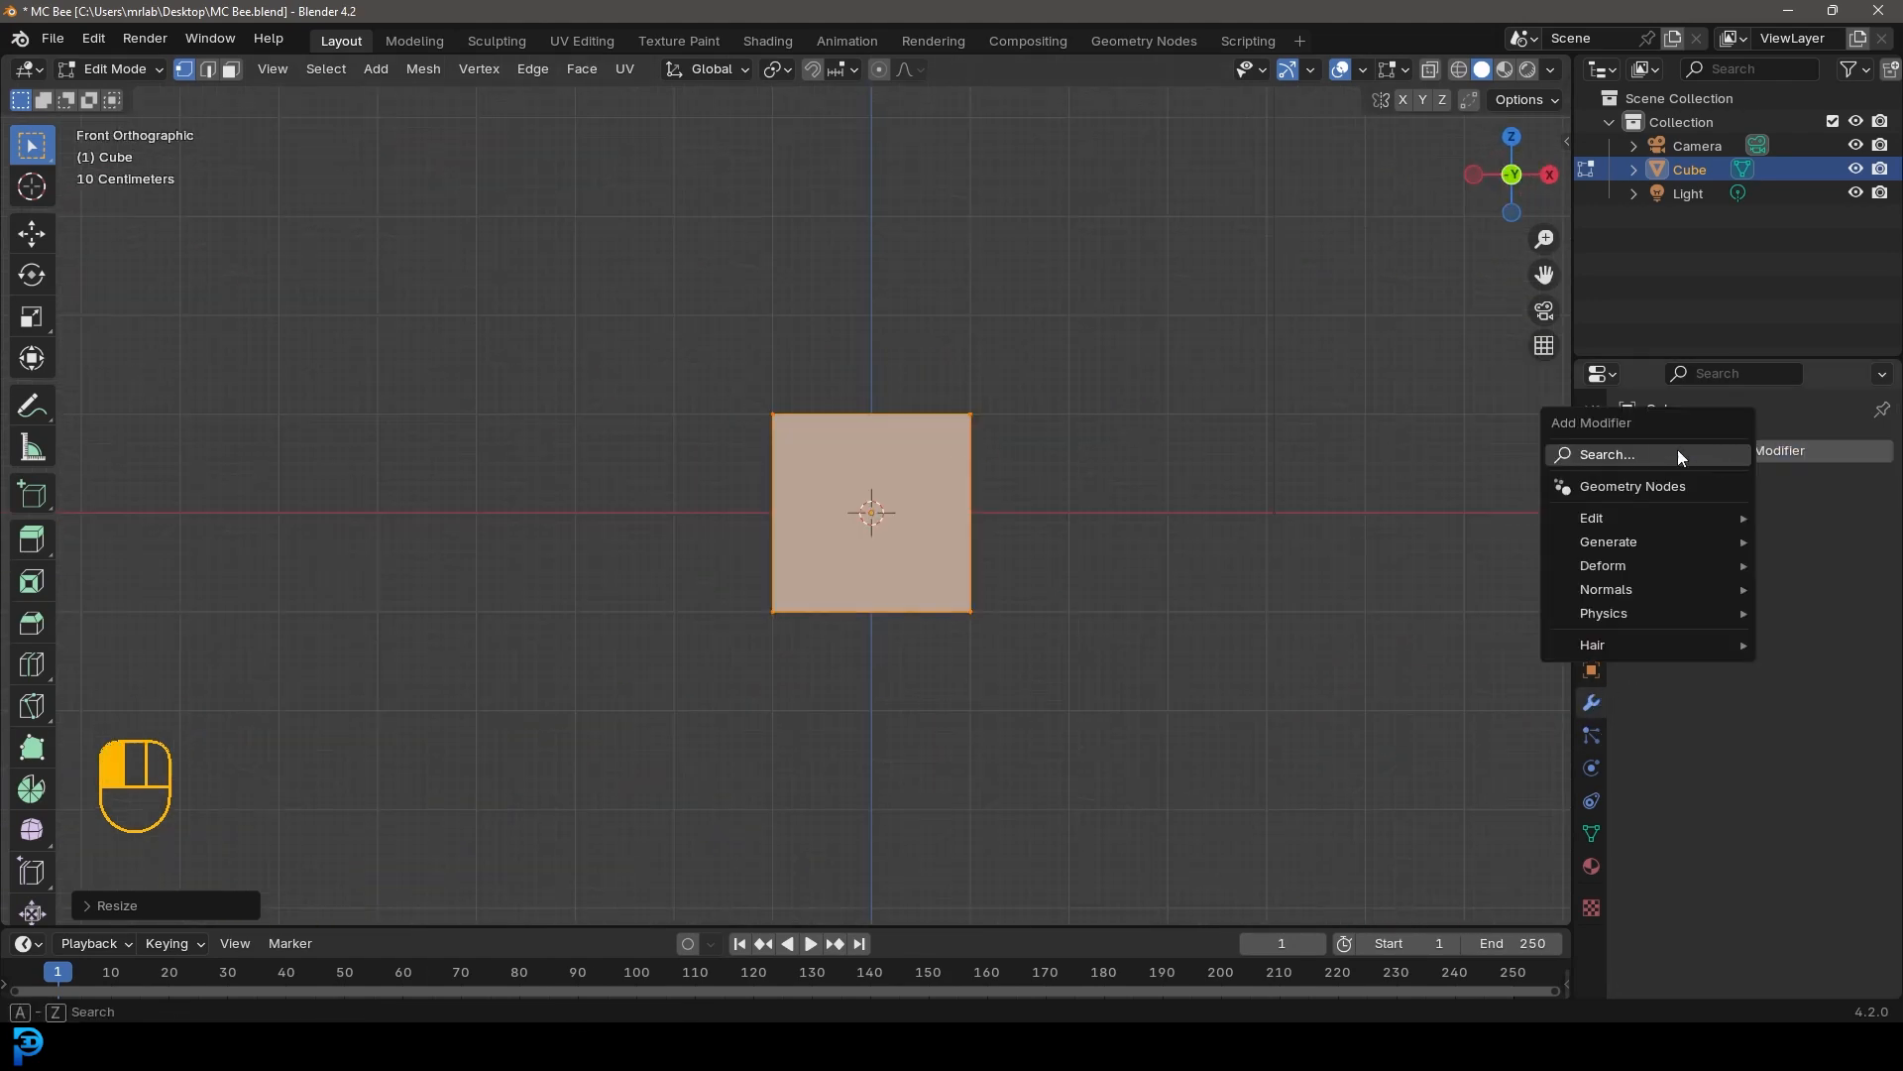
click(1595, 456)
text(mir)
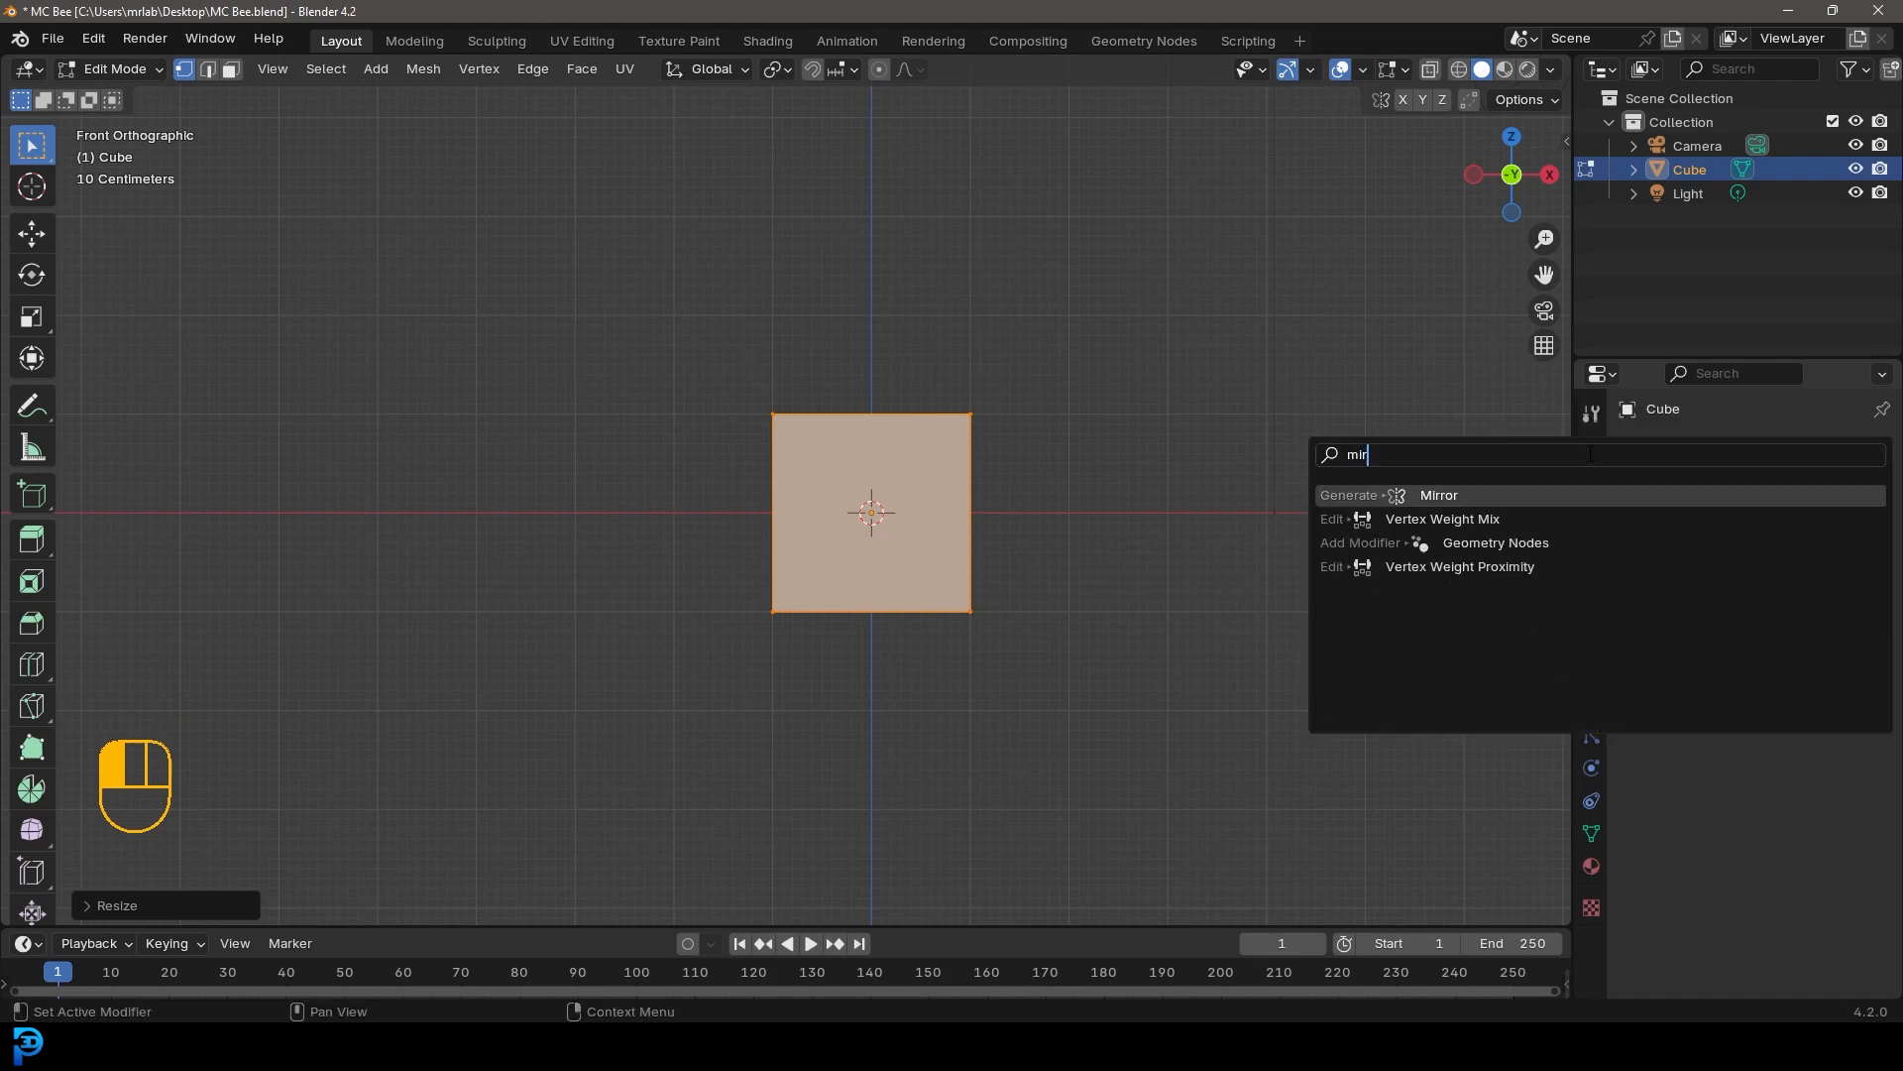
click(1470, 493)
With X-ray on, select the cube's left-side vertices and move them along X toward the centre
scroll(1249, 545, up, 2)
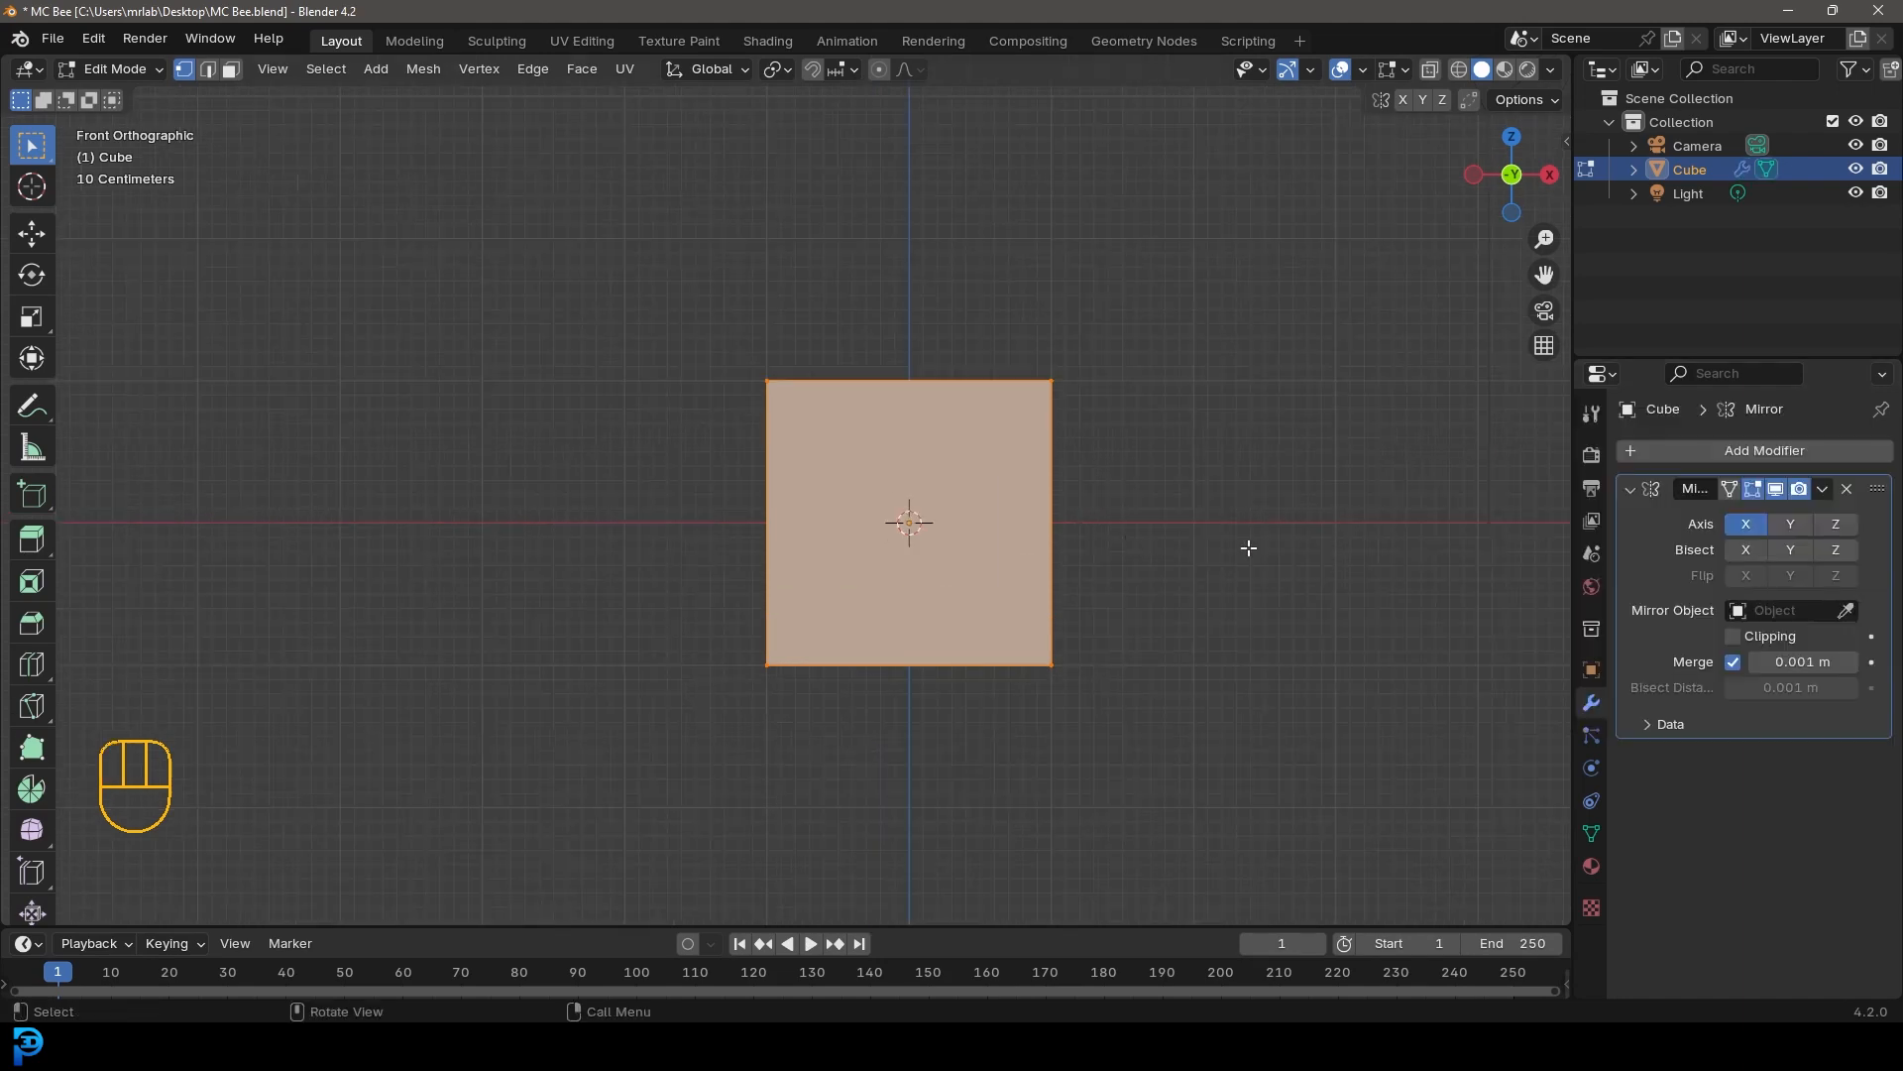
click(1429, 69)
drag(659, 256, 904, 840)
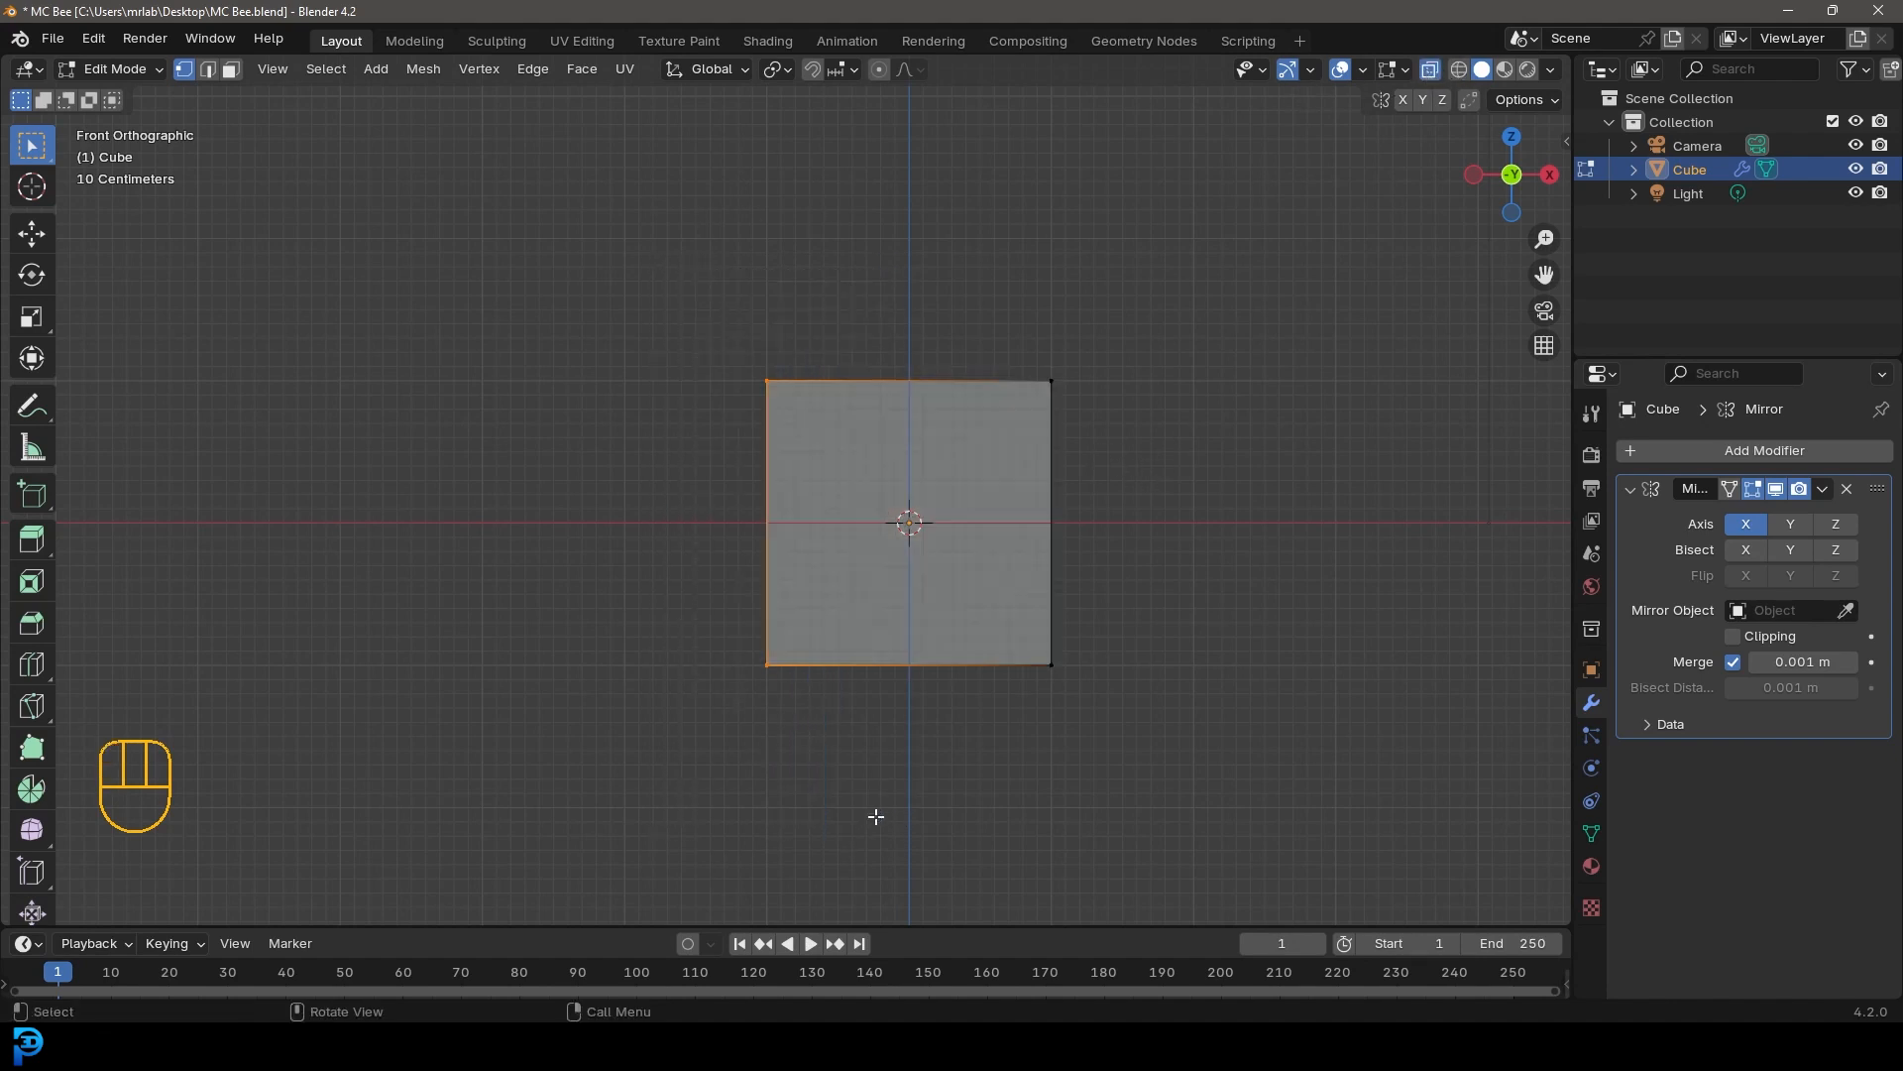
key(g)
key(x)
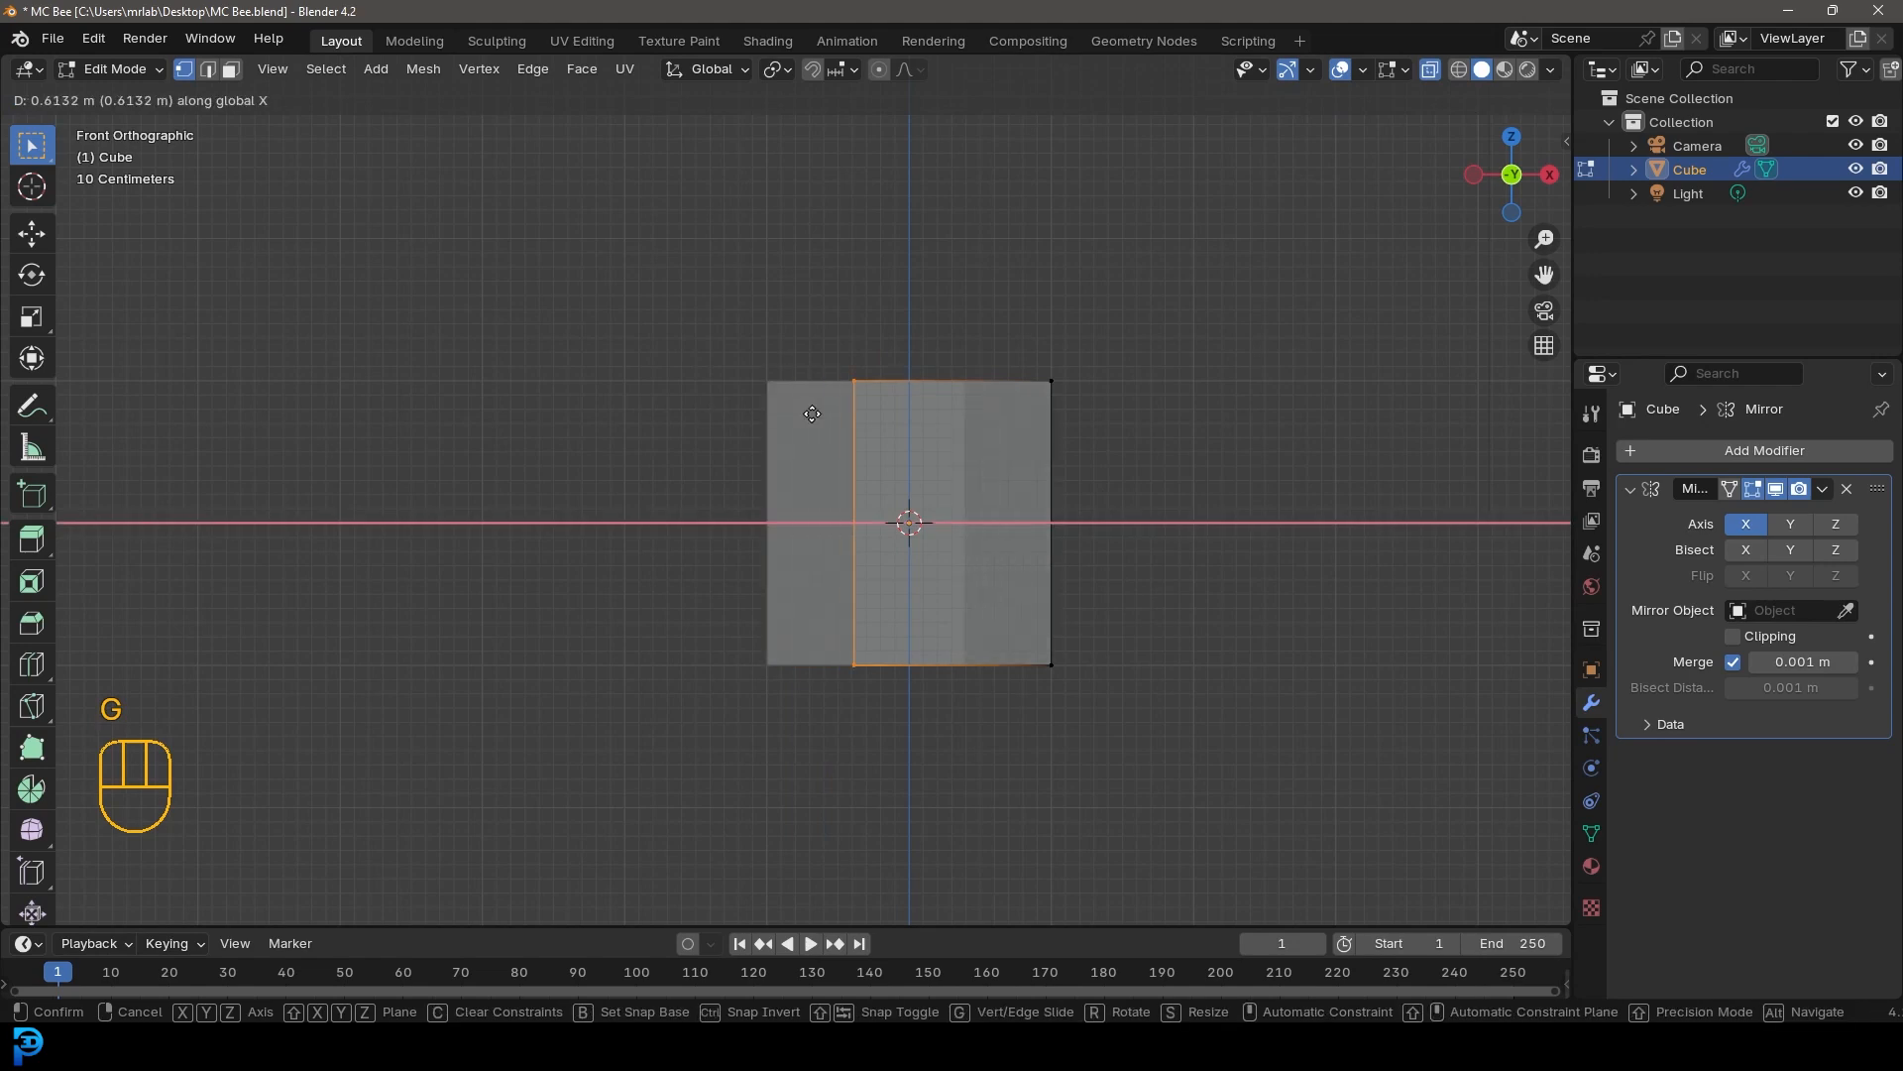
click(878, 420)
Enable the Mirror modifier's Clipping and move the selected vertices along X onto the mirror plane
click(1732, 635)
key(g)
key(x)
click(829, 500)
Delete the inner face lying on the mirror plane
middle_drag(935, 458, 802, 491)
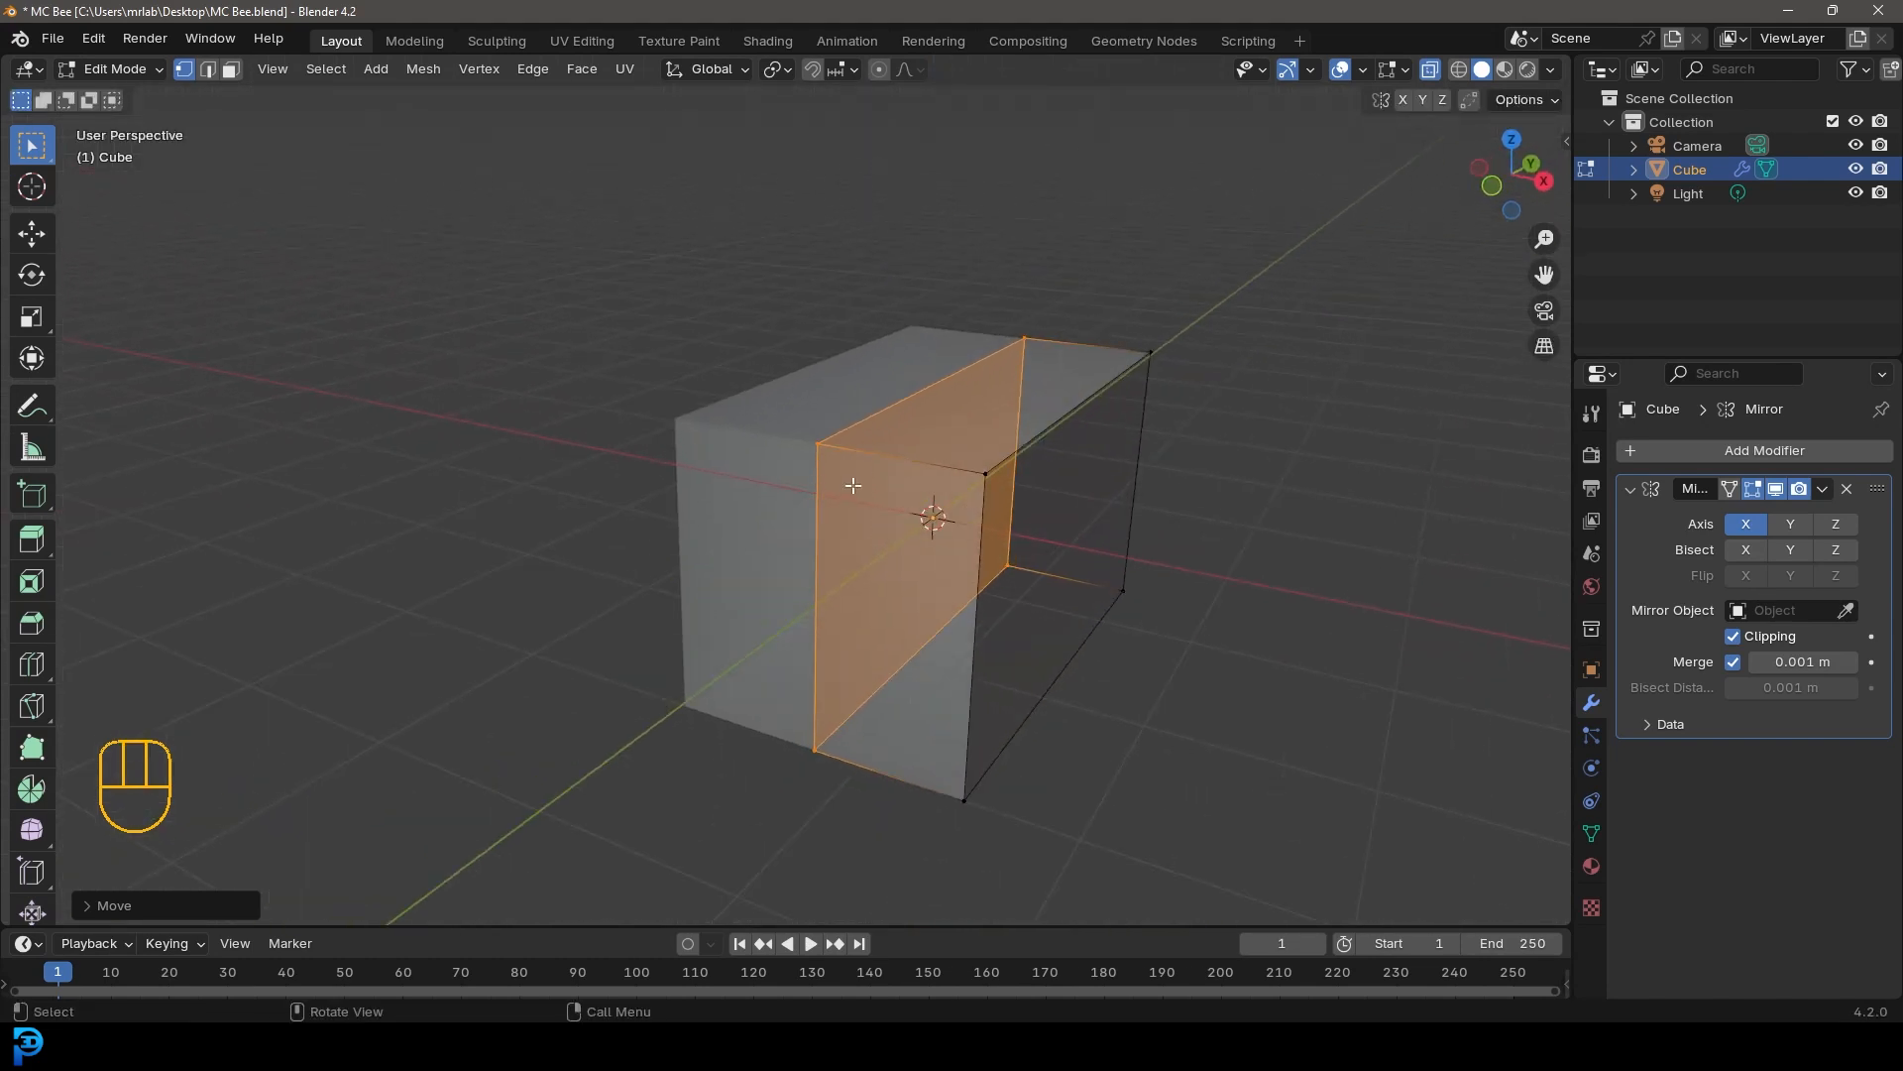
key(x)
click(865, 531)
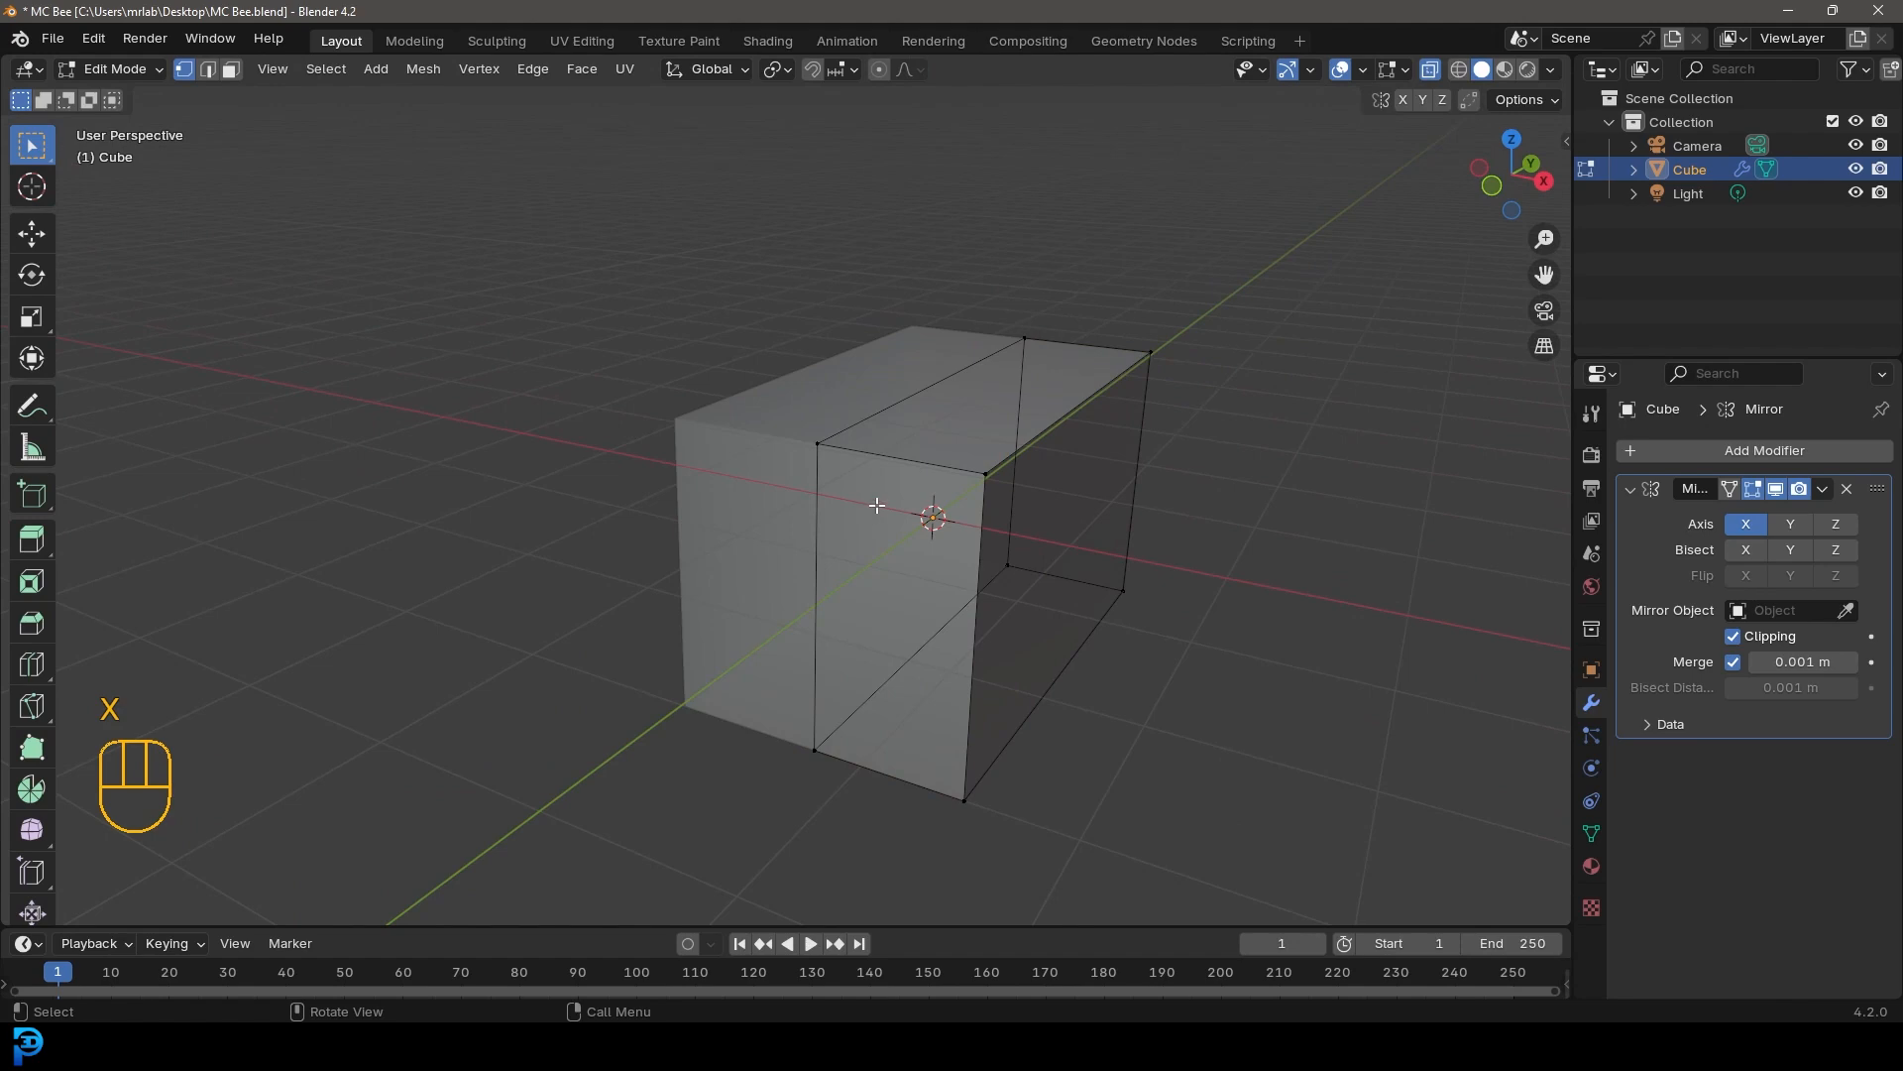
Select all and bevel the body's edges about 0.107 m with 3 segments
scroll(1086, 477, down, 3)
middle_drag(1086, 477, 1203, 506)
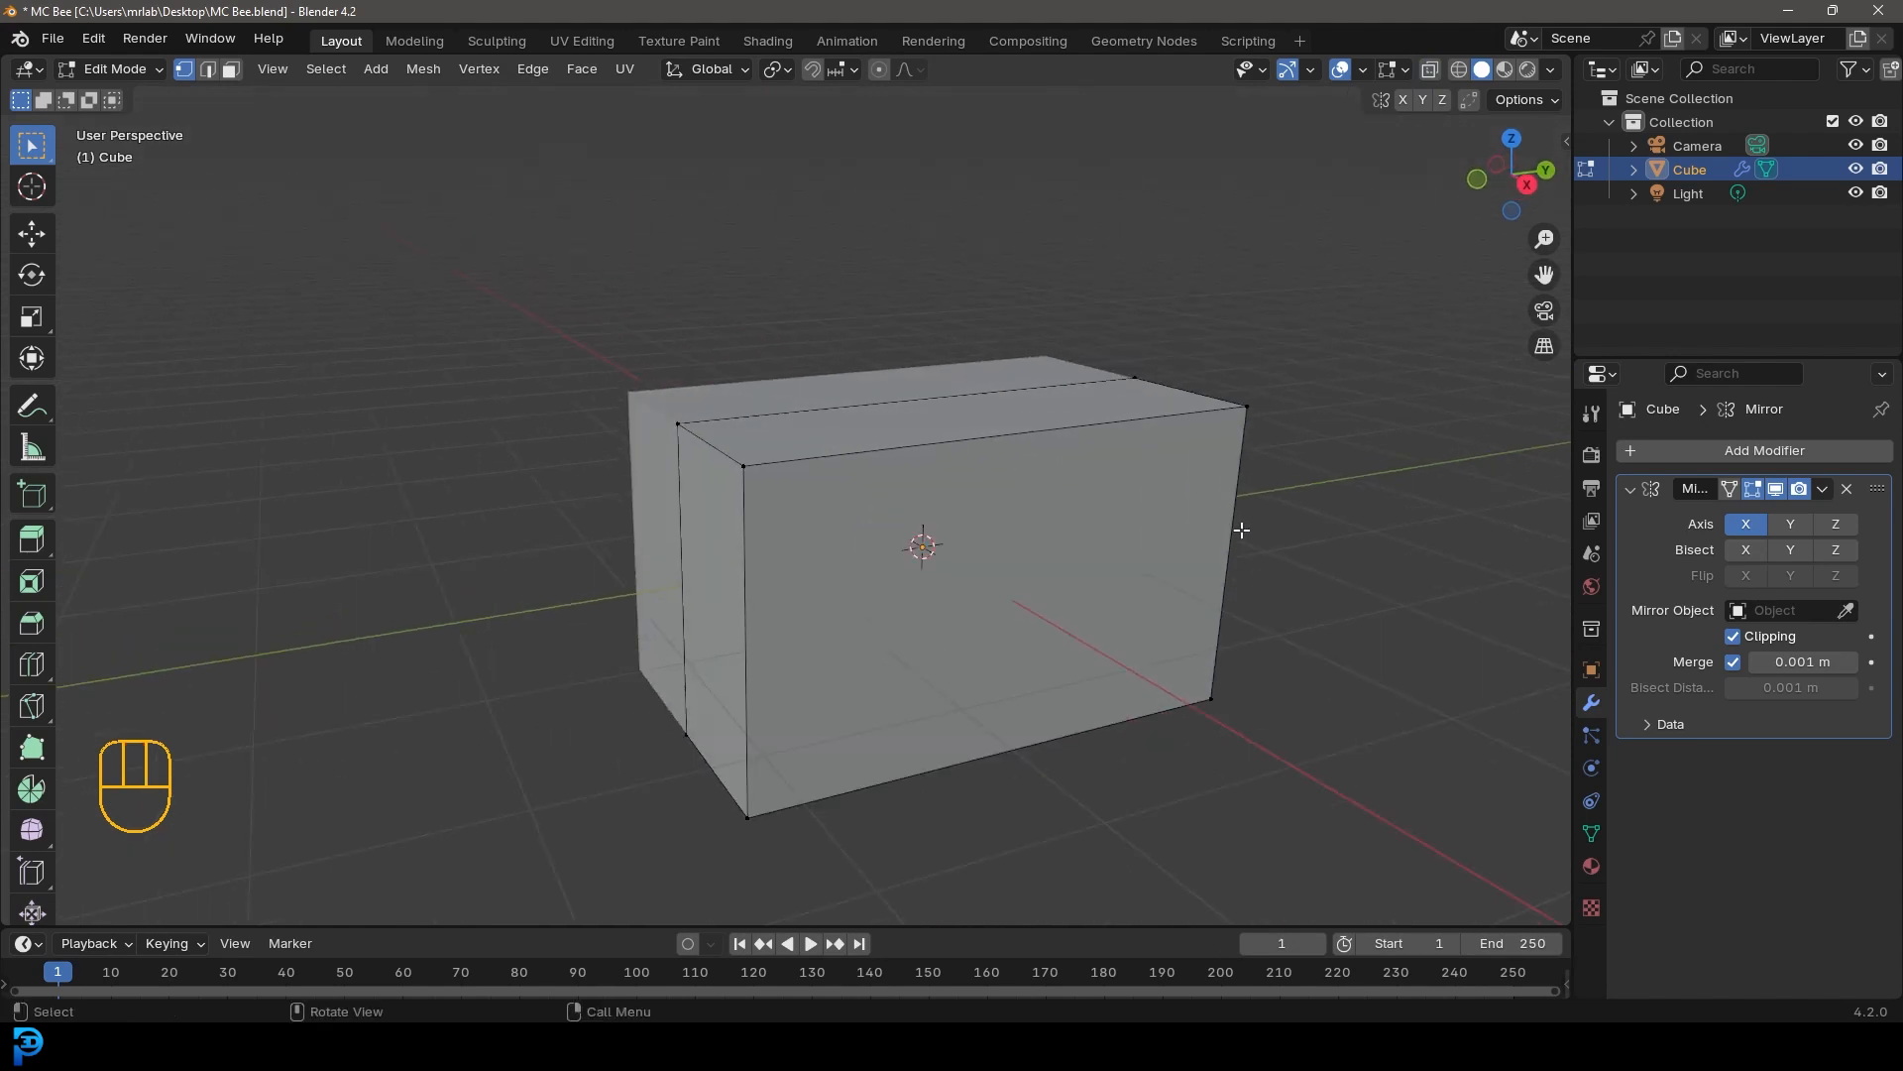
key(a)
scroll(1343, 550, up, 1)
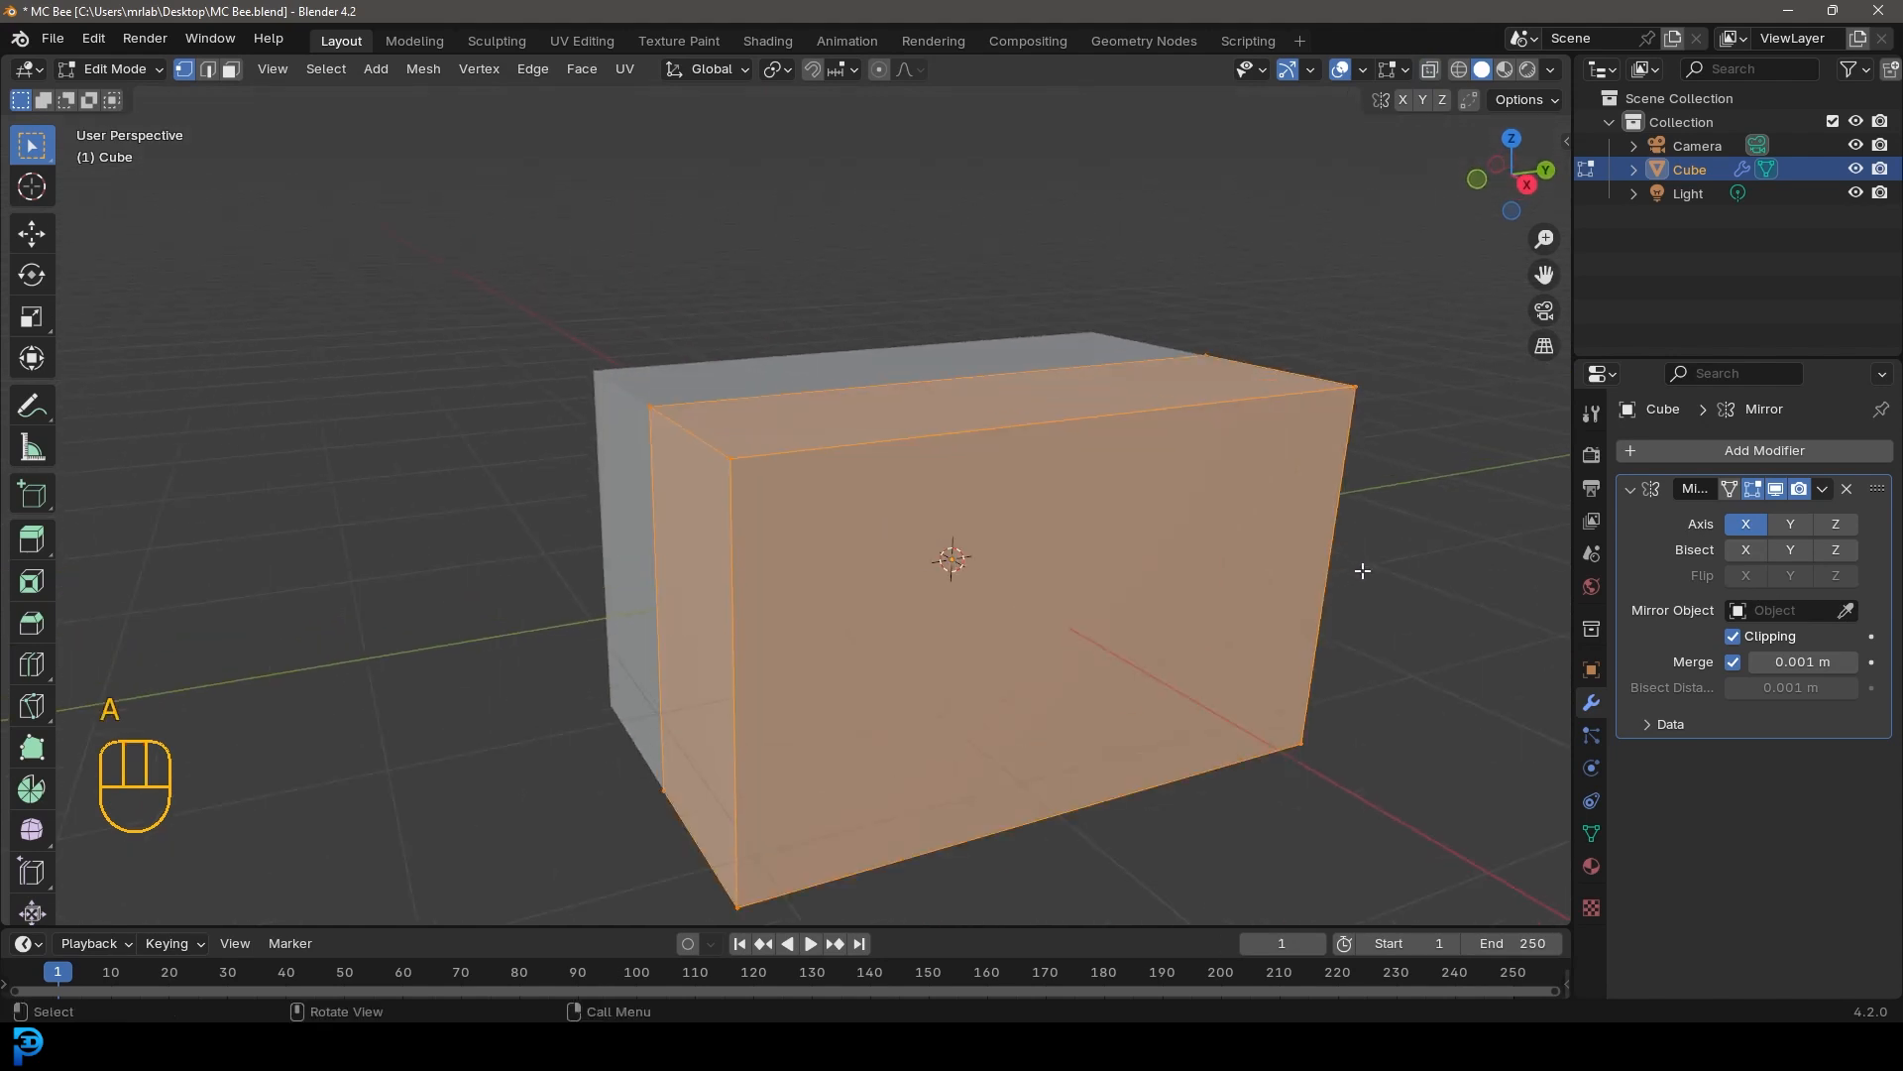
key(ctrl+b)
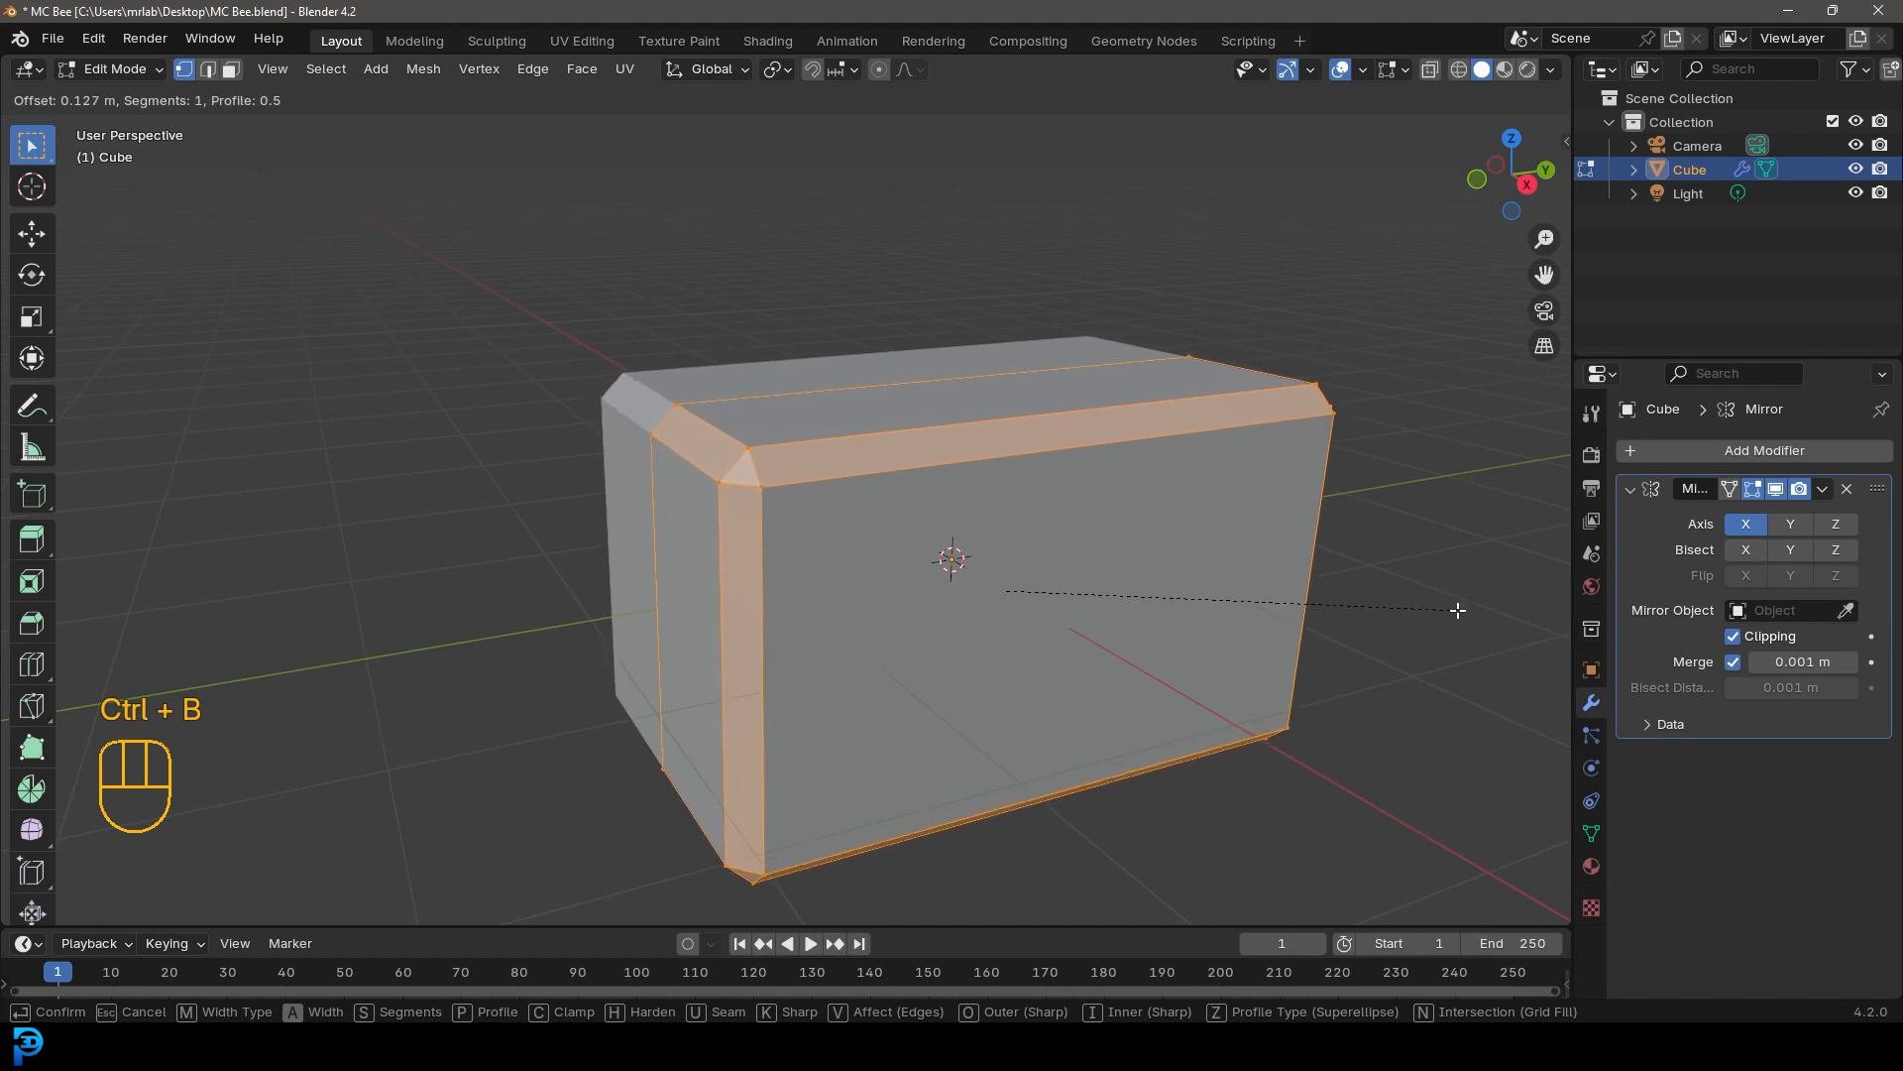
scroll(1457, 610, up, 1)
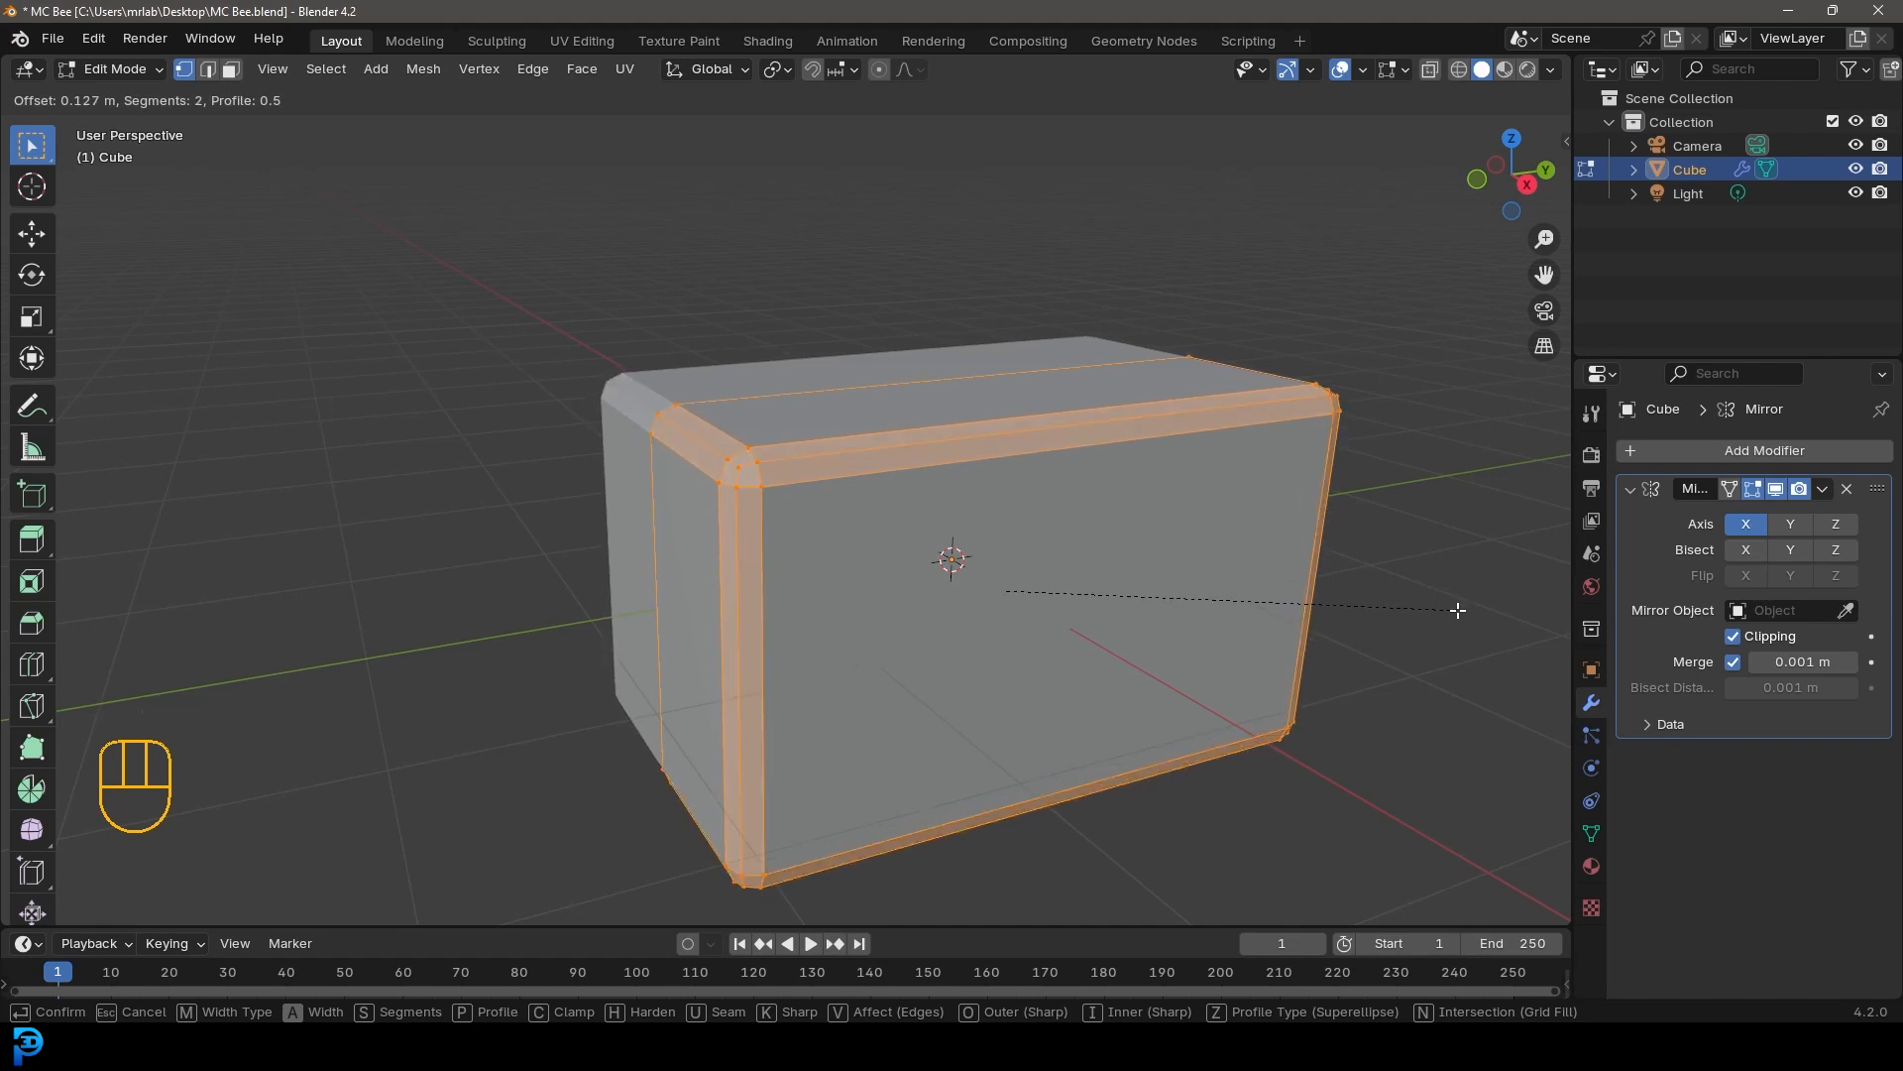
scroll(1458, 609, up, 1)
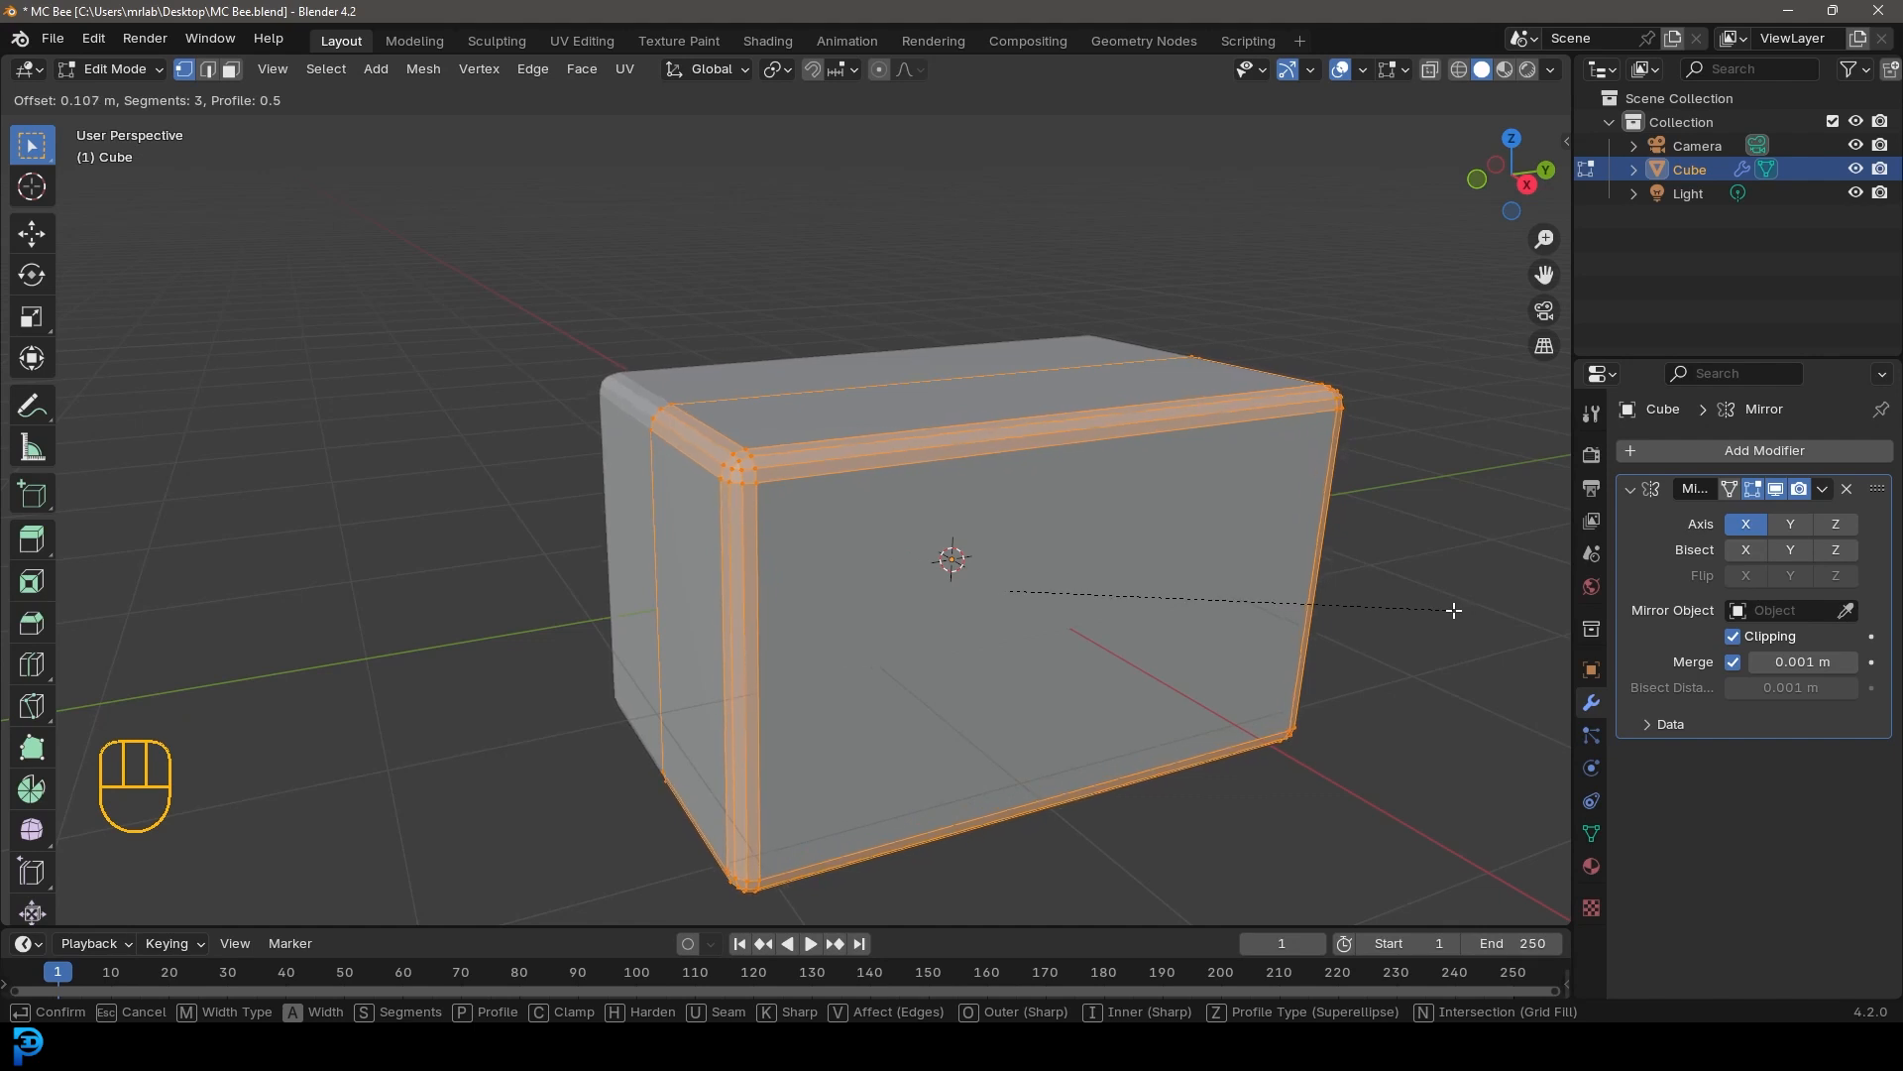
click(1454, 610)
Deselect all and add 15 loop cuts along the body's length
scroll(1218, 519, down, 3)
mouse_move(947, 522)
middle_down()
mouse_move(875, 522)
mouse_move(922, 501)
middle_up()
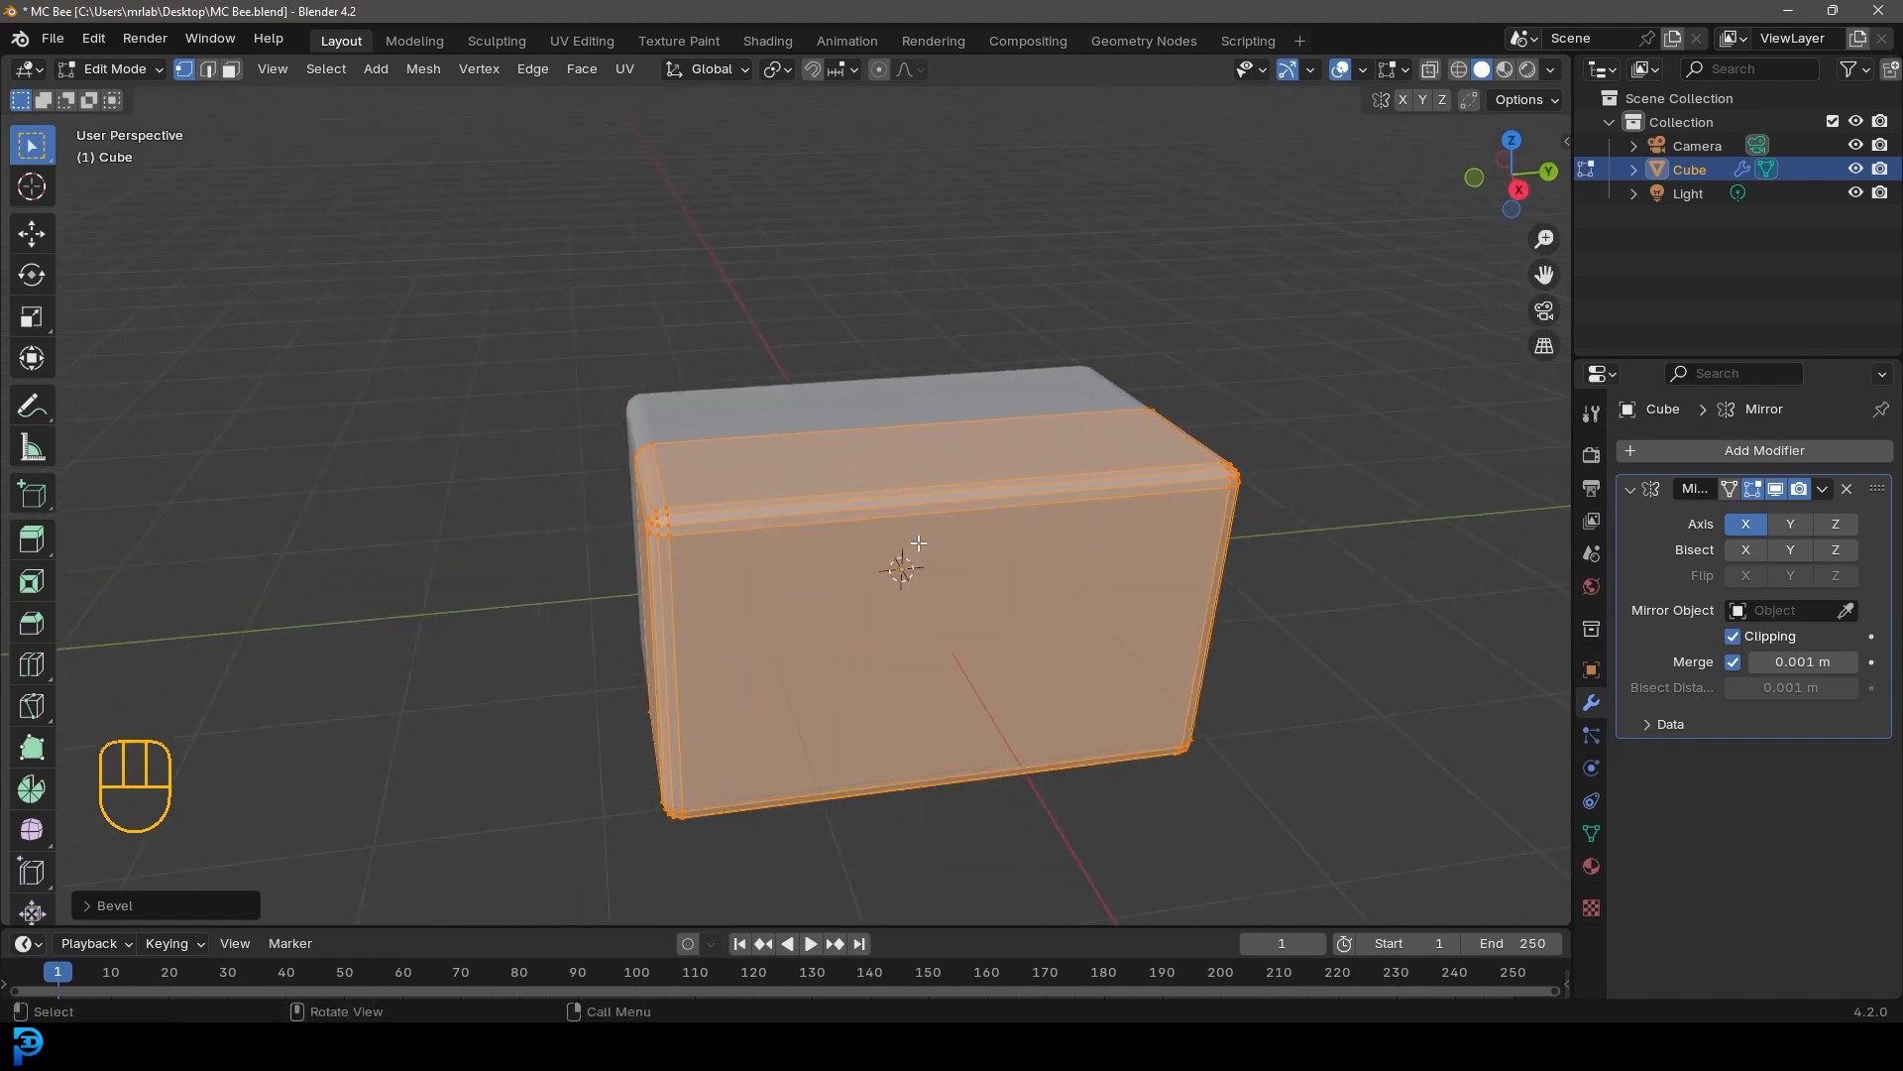
key(alt+a)
key(ctrl+r)
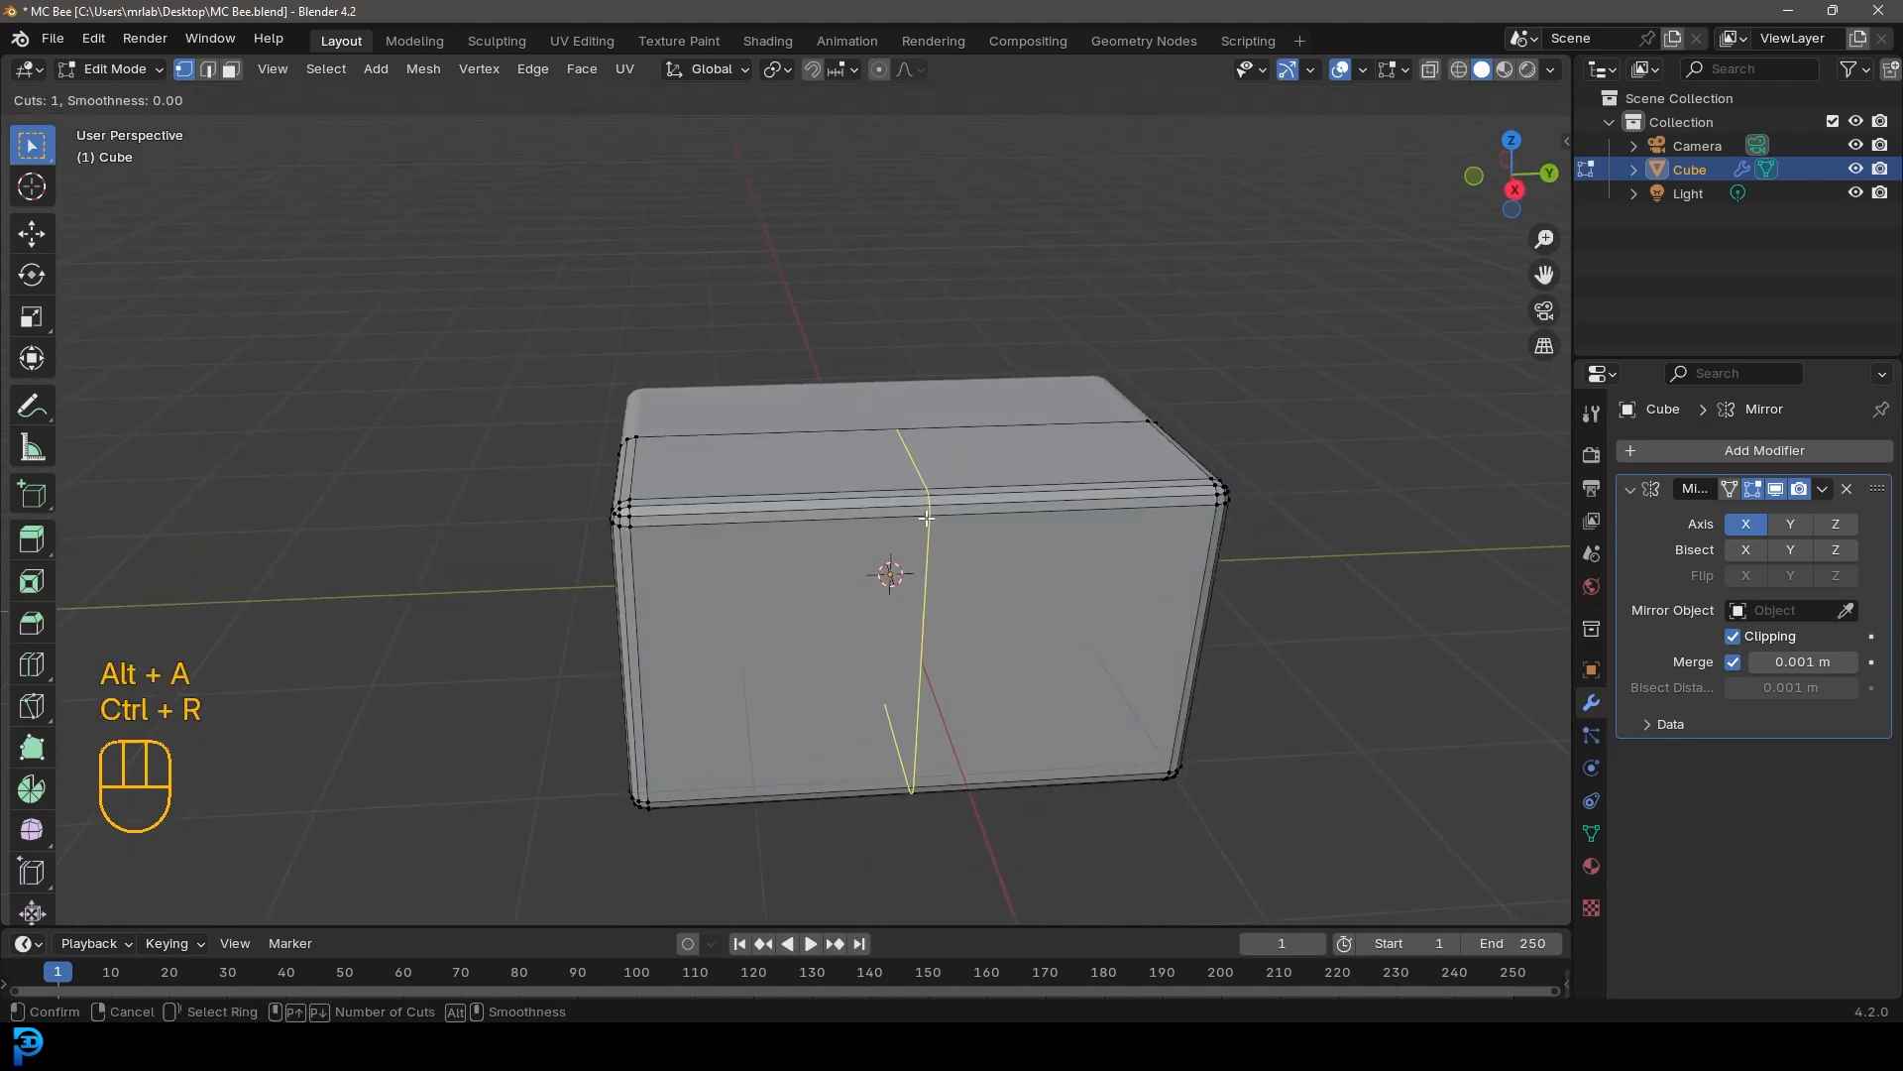
scroll(931, 523, up, 16)
scroll(931, 524, up, 12)
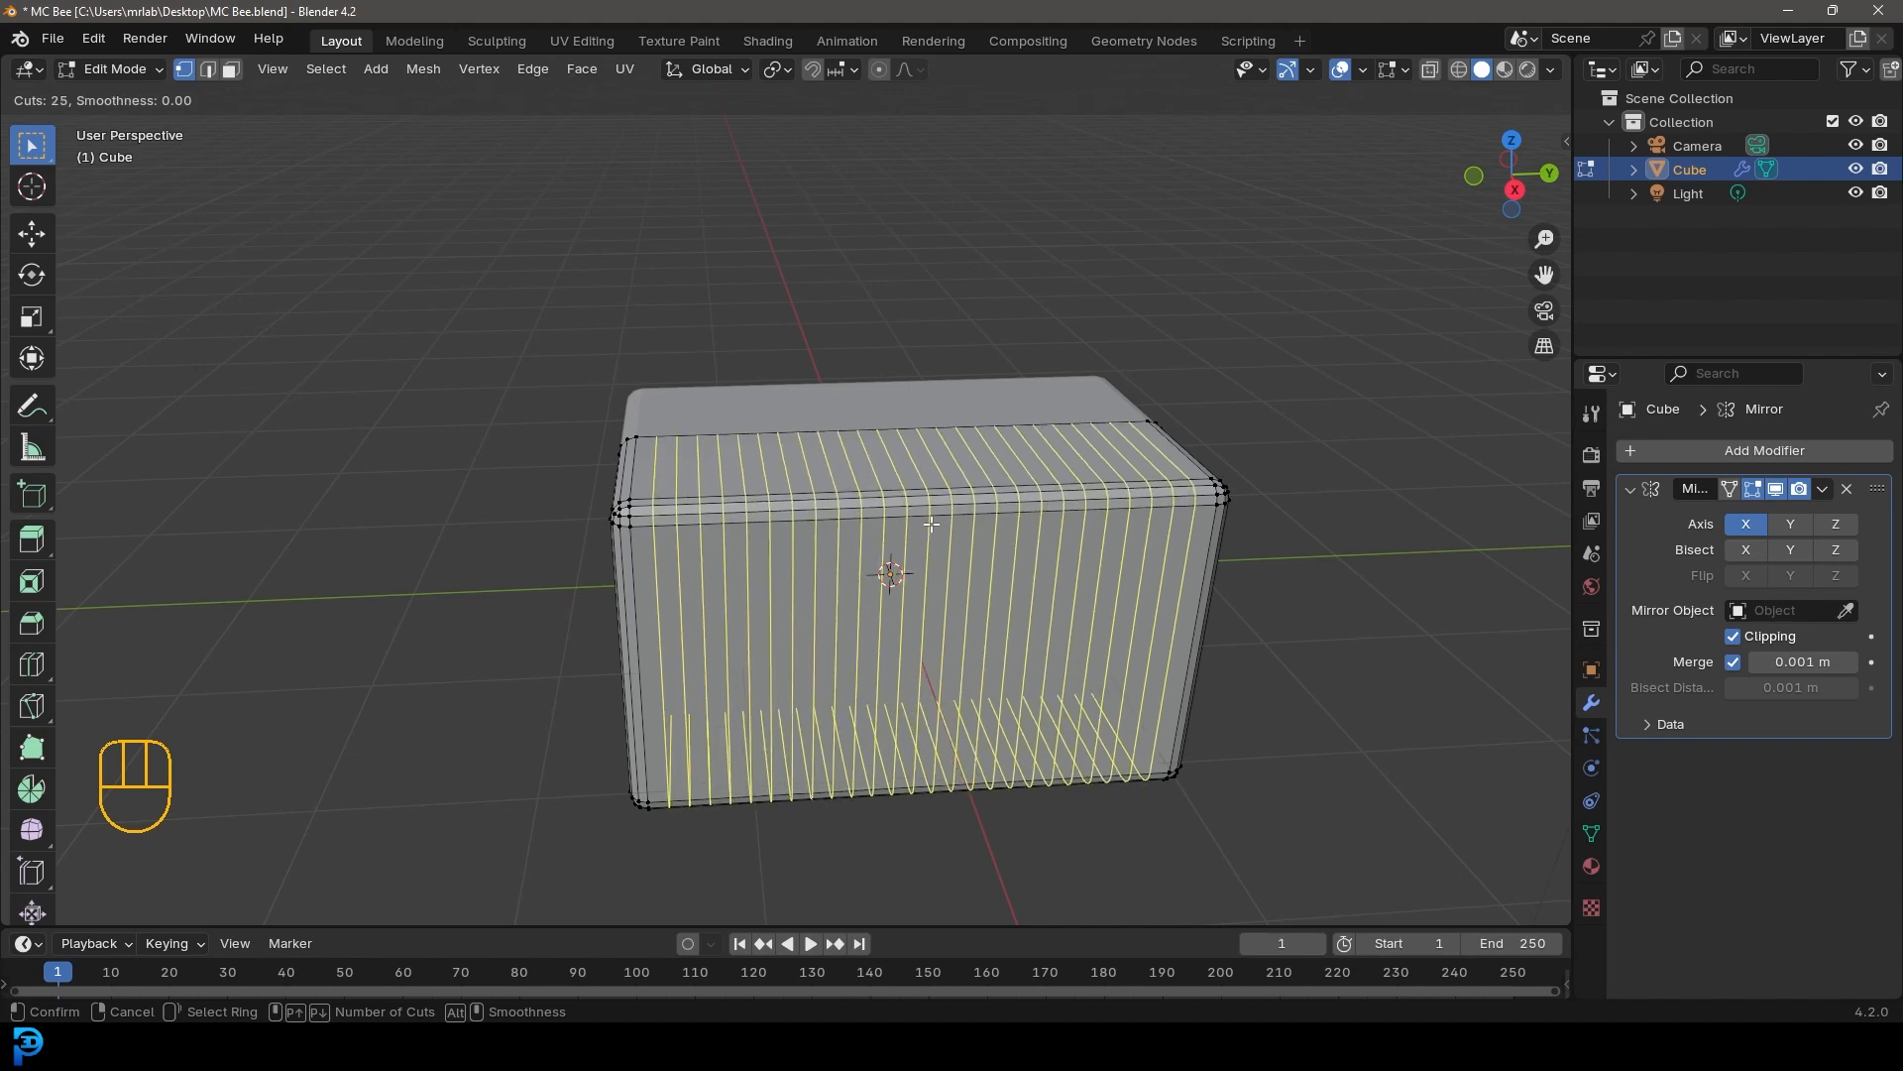
scroll(931, 524, down, 14)
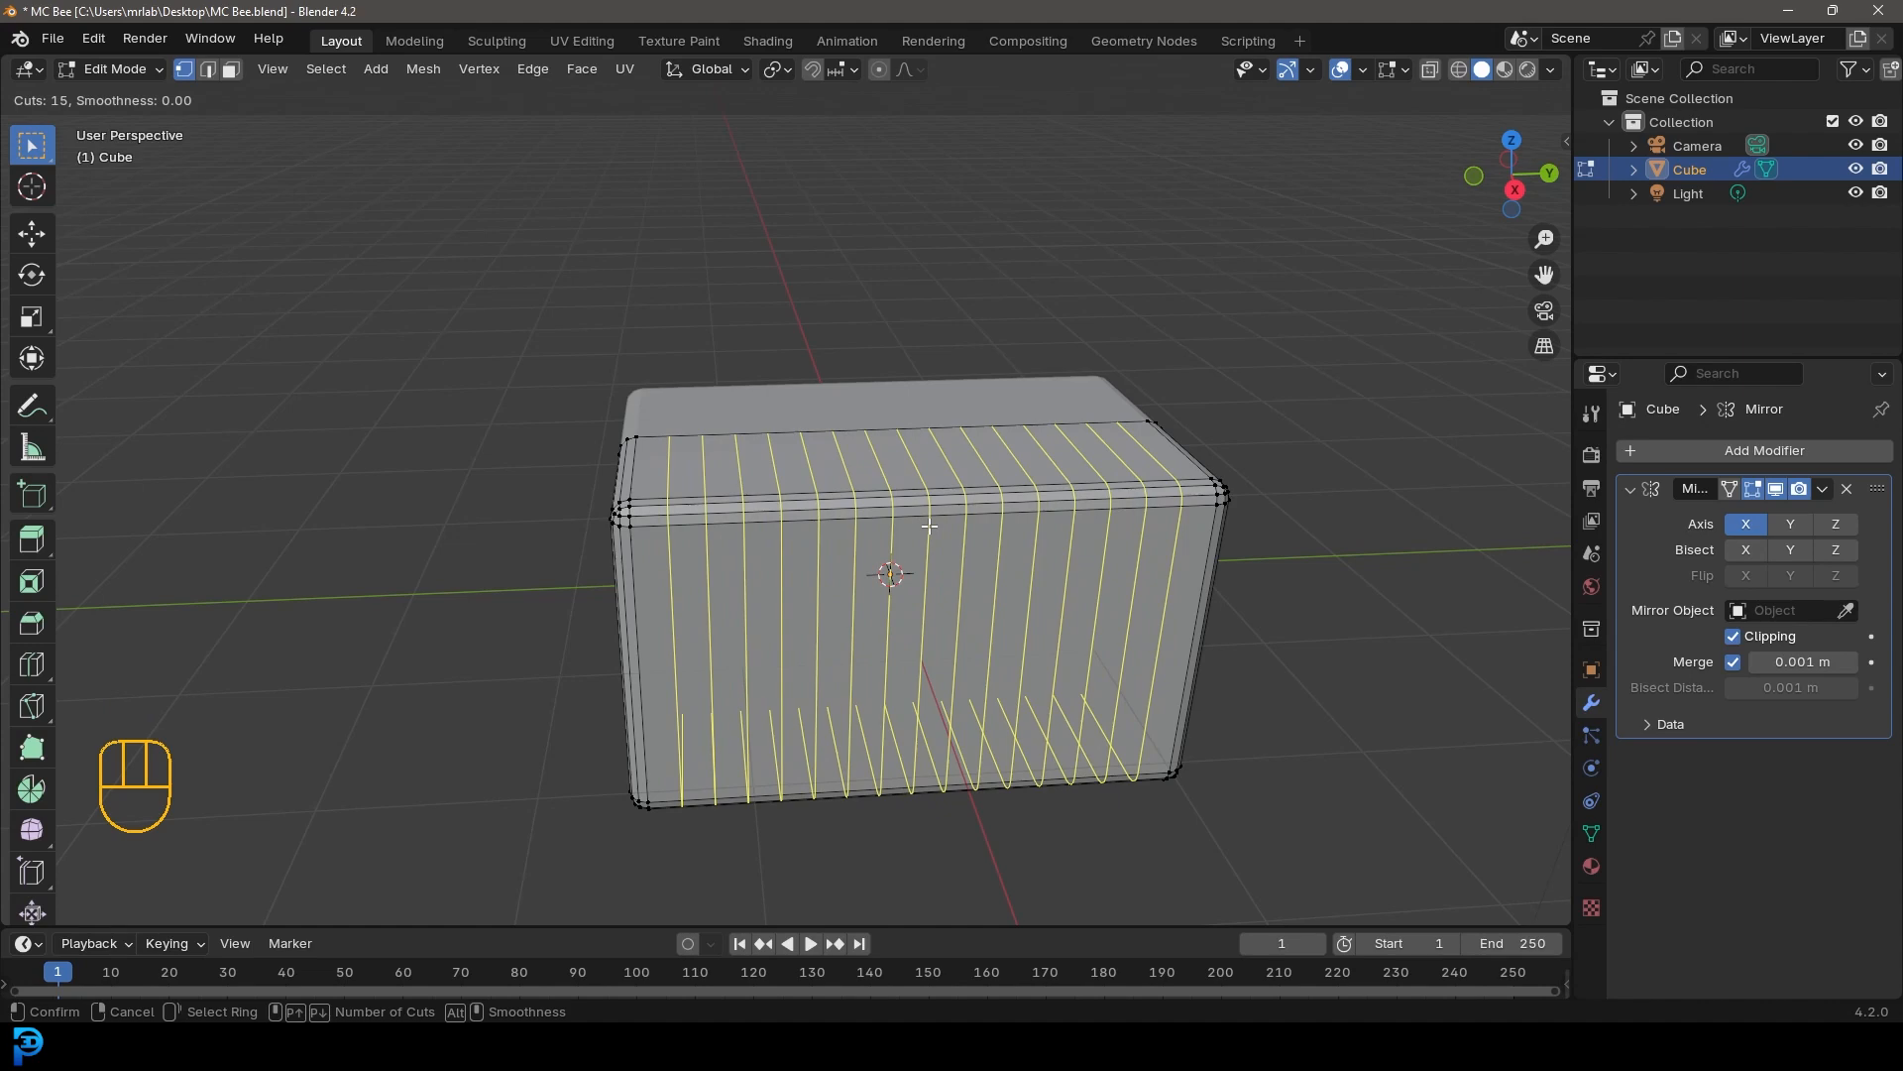
click(930, 523)
right_click(930, 523)
Add 13 horizontal loop cuts around the body's height
scroll(843, 586, down, 1)
middle_drag(843, 585, 948, 561)
scroll(930, 624, up, 2)
key(ctrl+r)
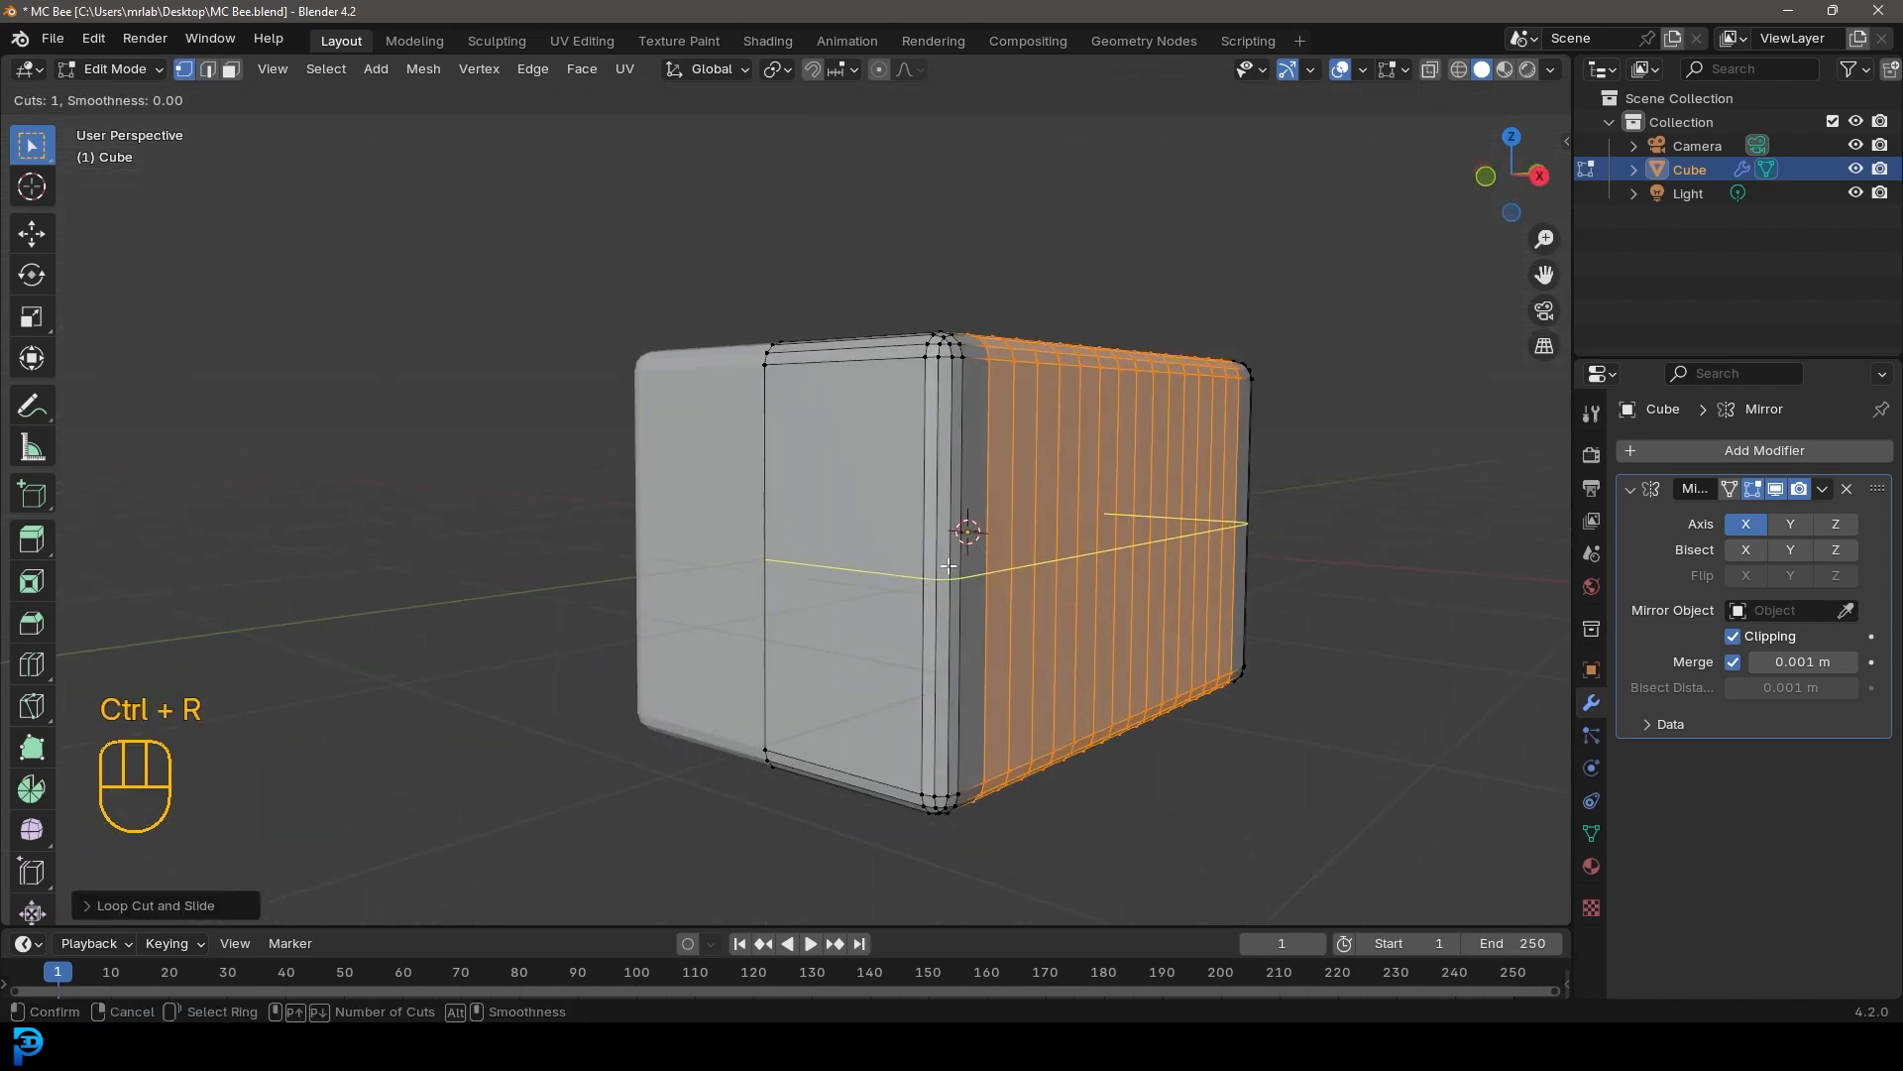
scroll(922, 562, up, 12)
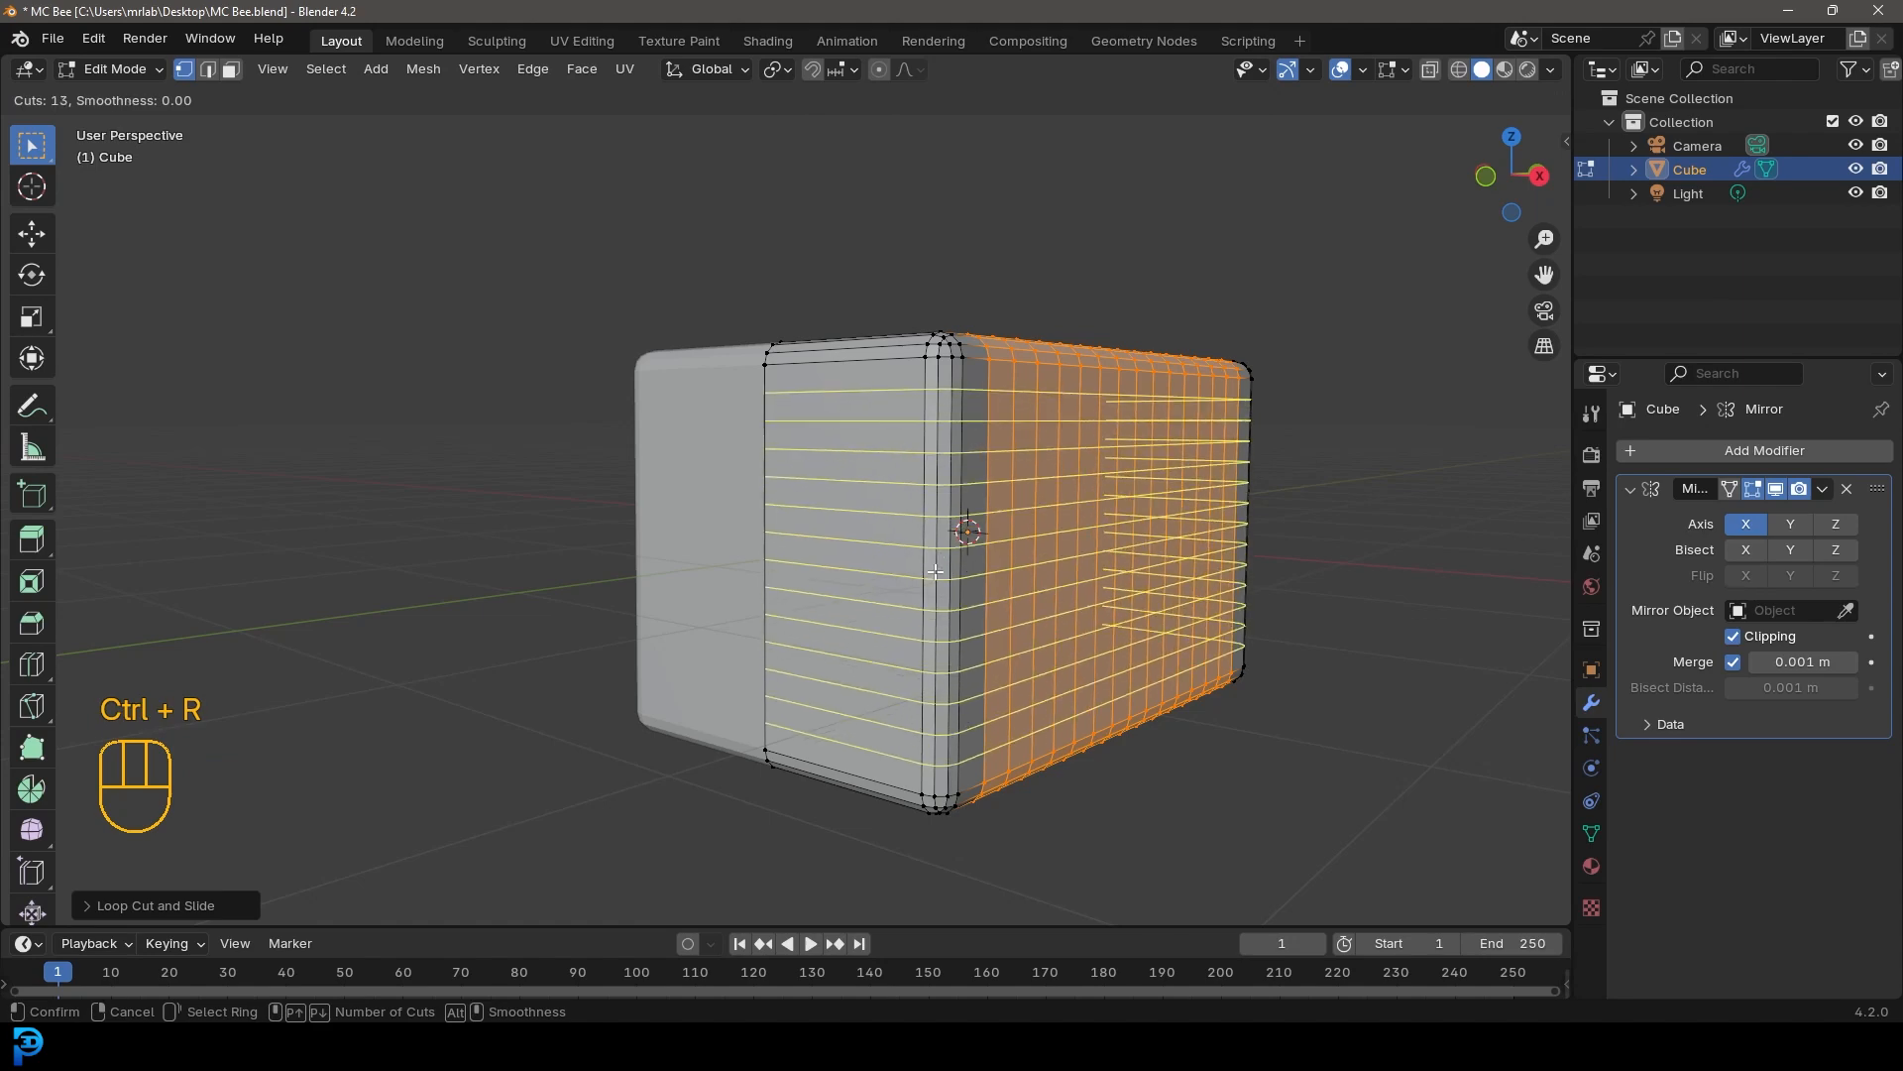
click(934, 572)
right_click(935, 572)
Add 6 loop cuts across the width of the mirrored half
middle_drag(976, 606, 1068, 381)
key(ctrl+r)
scroll(1089, 383, up, 5)
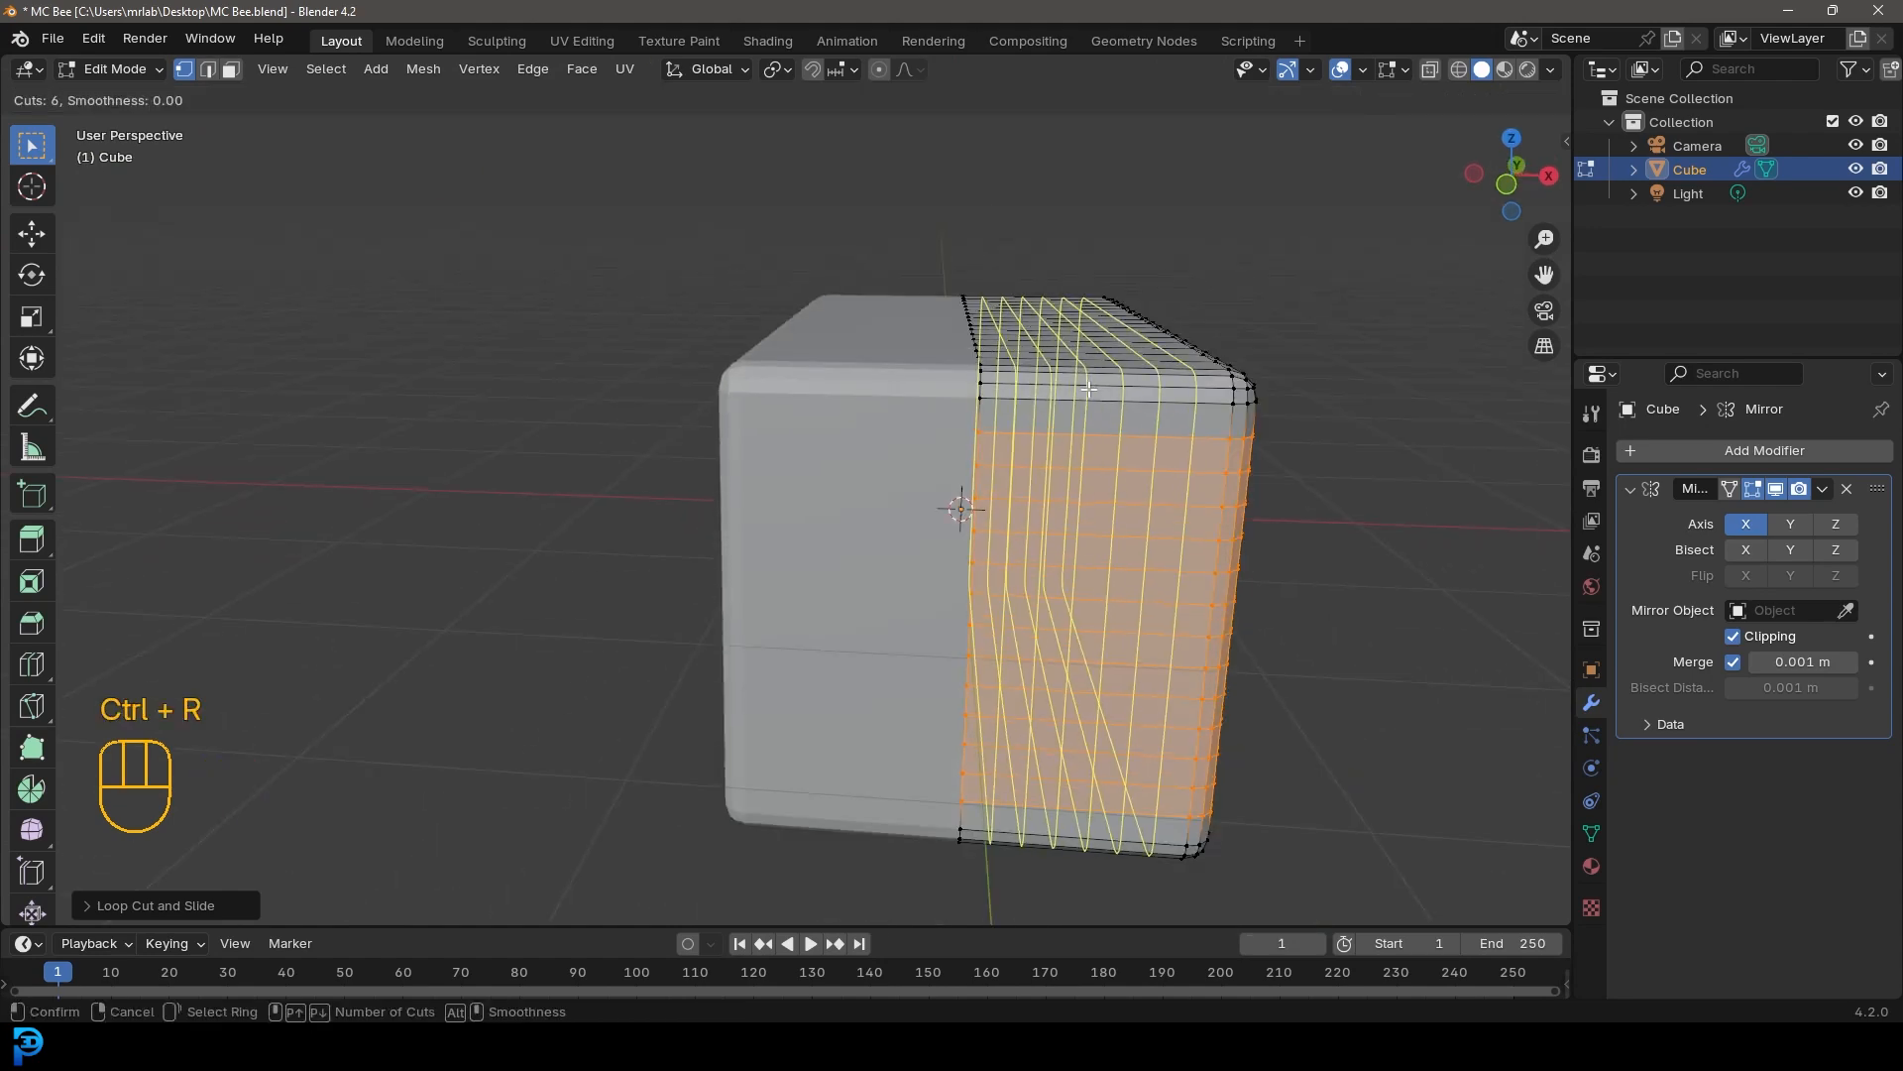
click(1089, 391)
right_click(1089, 391)
Add a new cube to the mesh in front view
scroll(1091, 390, down, 2)
middle_drag(1115, 394, 1026, 438)
key(a)
middle_drag(832, 527, 876, 535)
key(KP_1)
key(alt+a)
scroll(948, 537, up, 4)
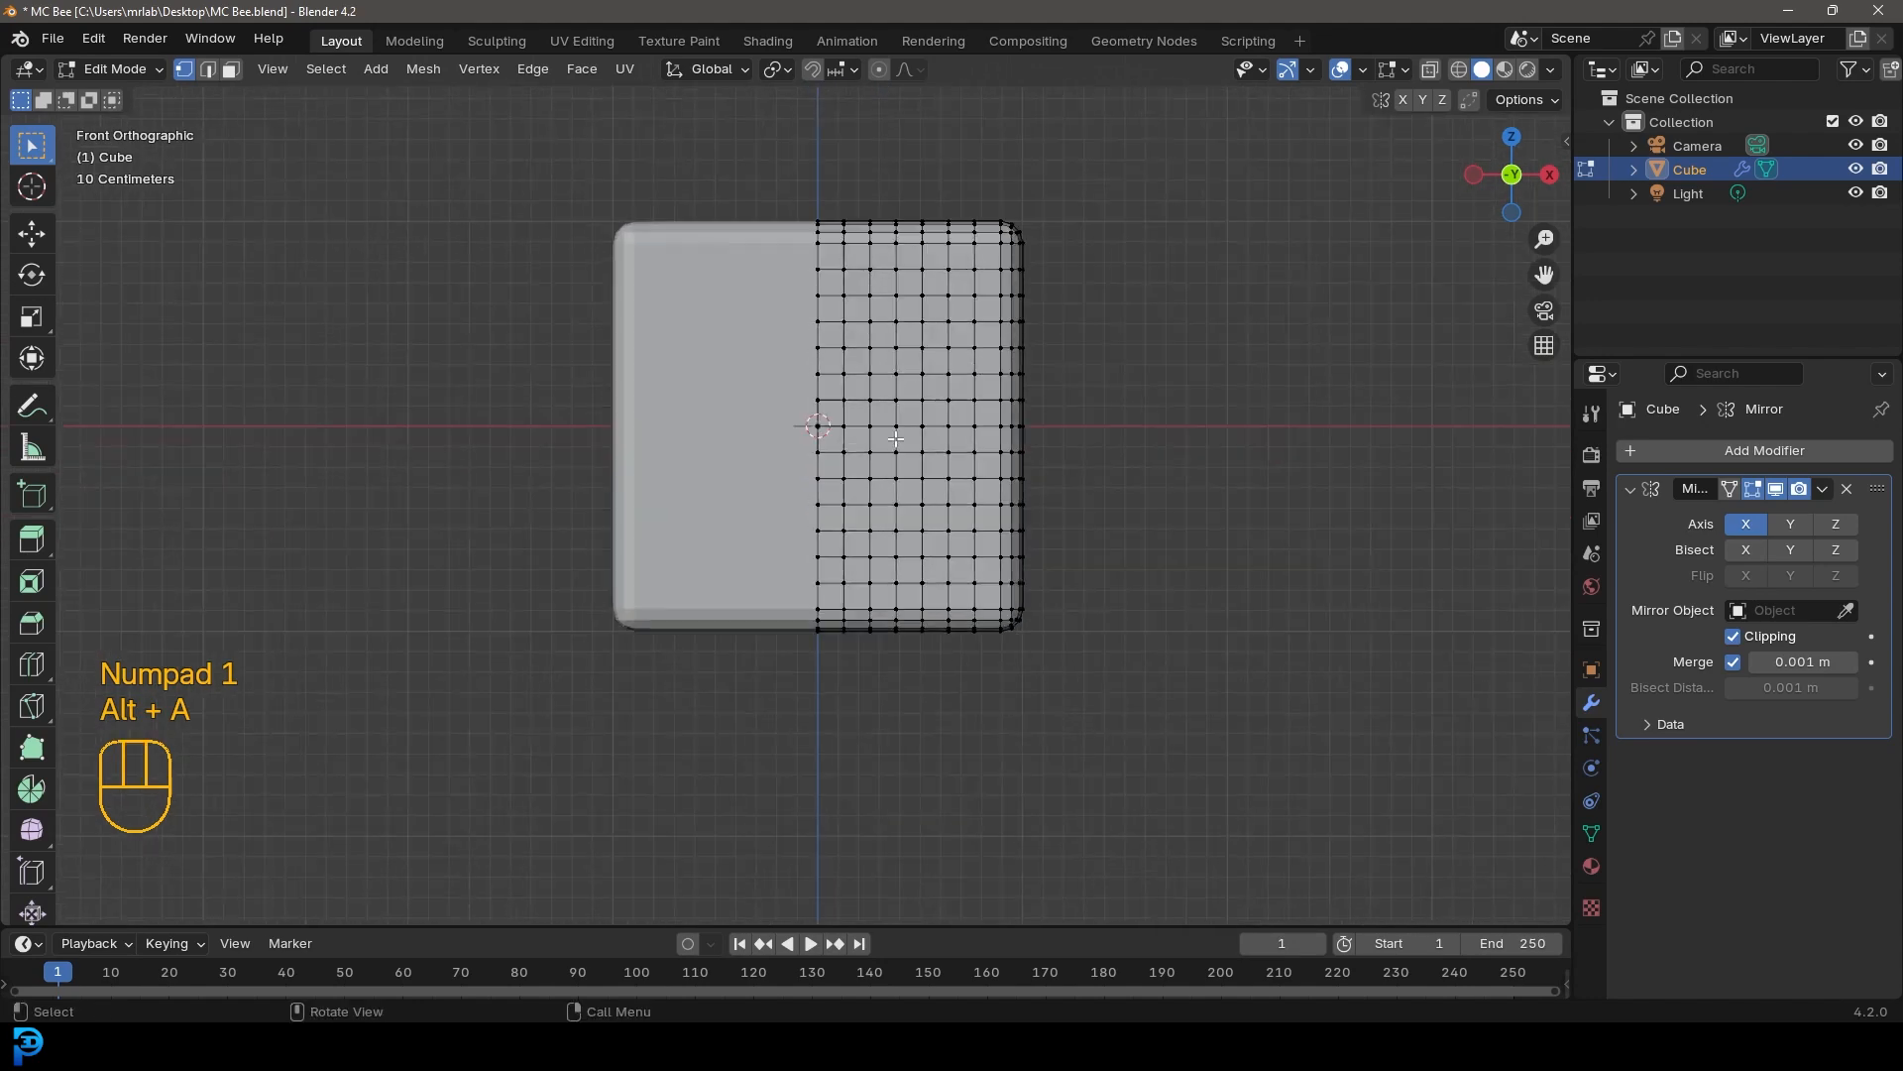
key(shift+a)
click(849, 431)
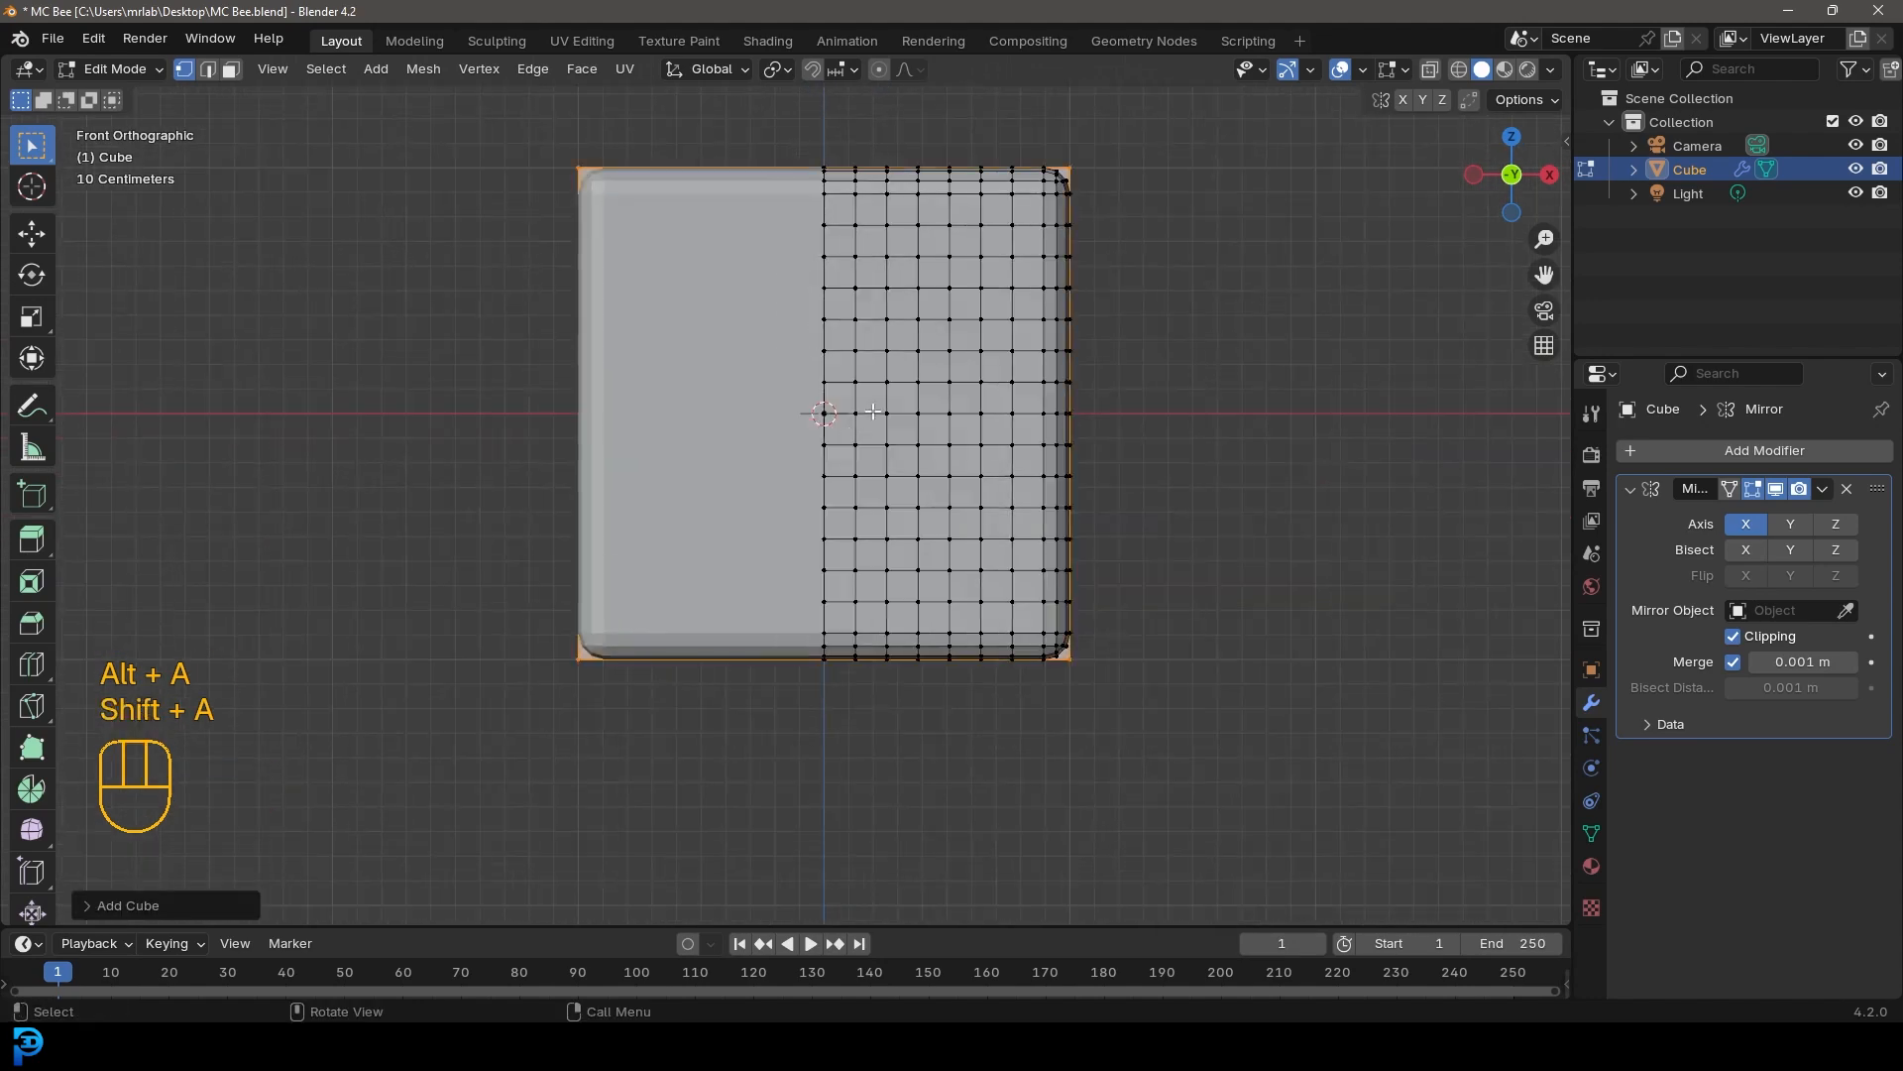
Move the new cube out to the right of the body and re-enable the Mirror modifier's Clipping
shift+middle_drag(877, 409, 777, 543)
key(g)
click(1225, 532)
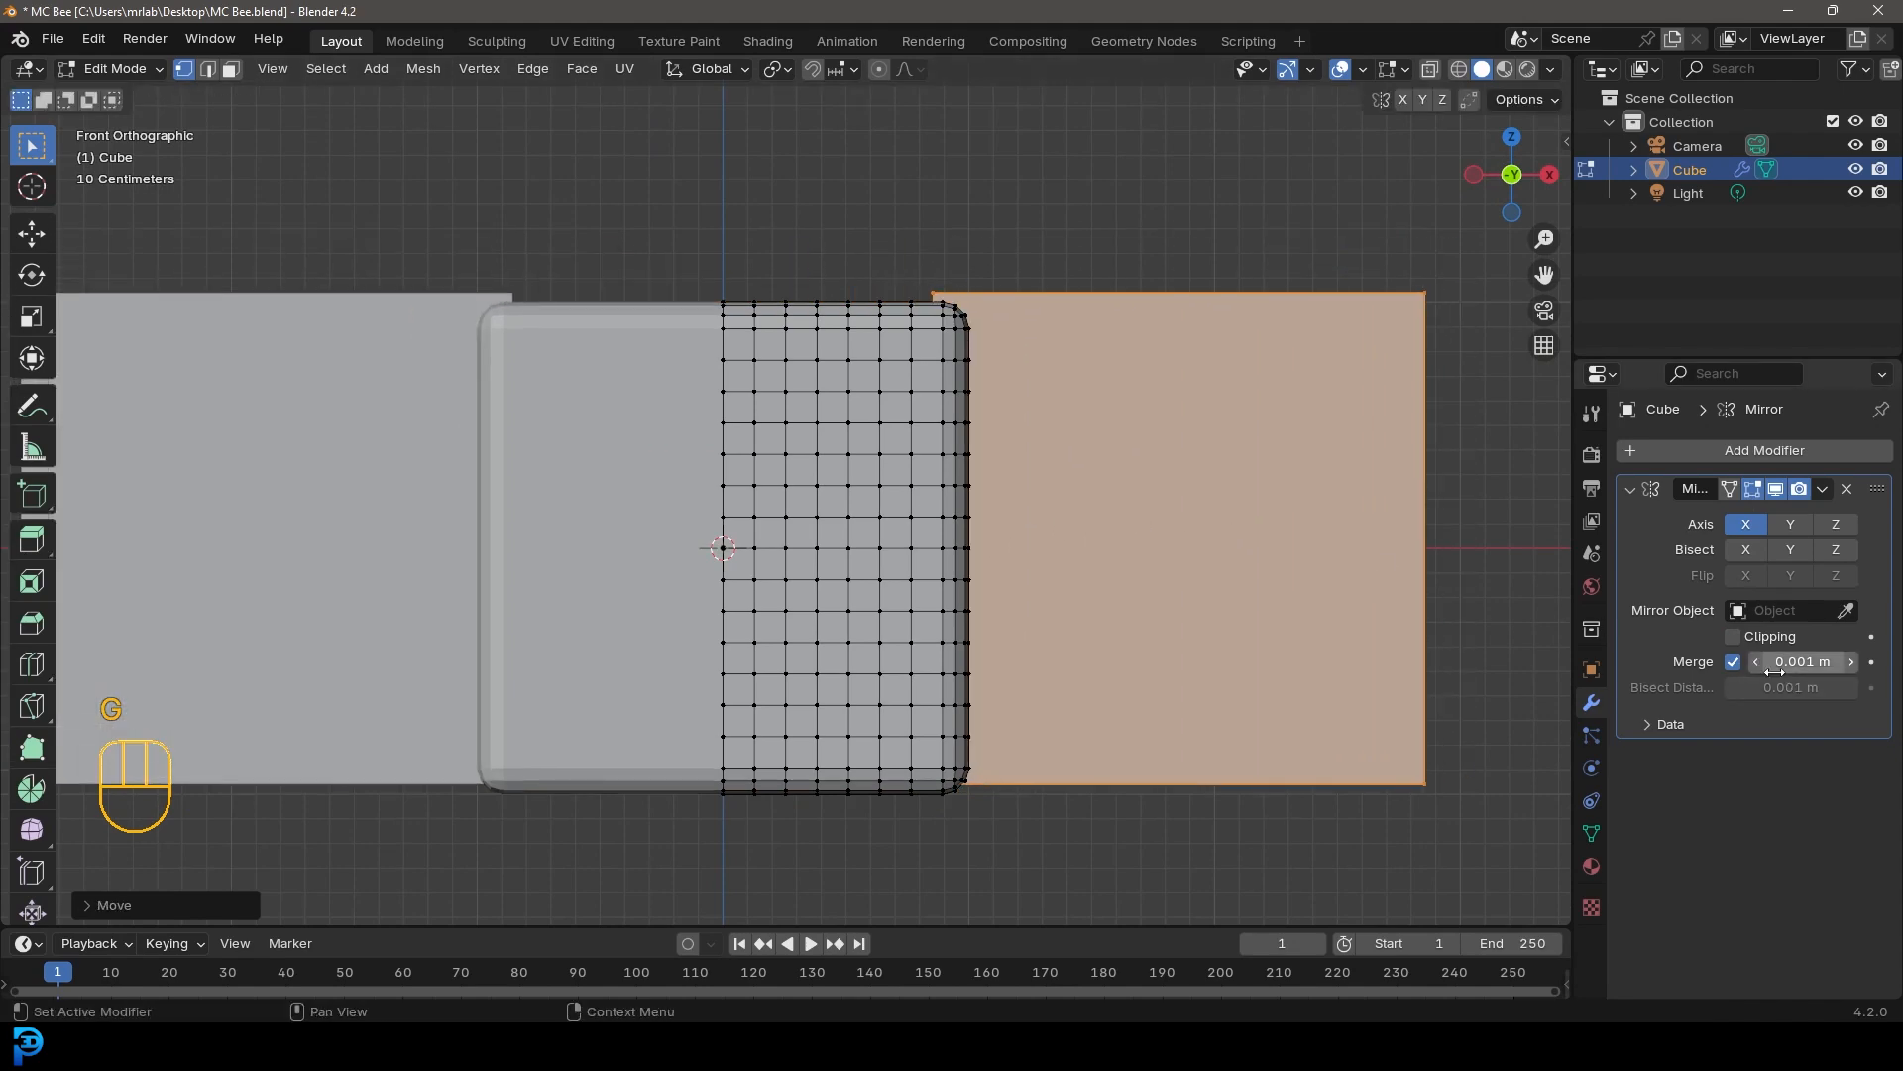
click(1733, 635)
Scale the new cube down to about 0.57 of its size
scroll(1166, 619, down, 4)
key(s)
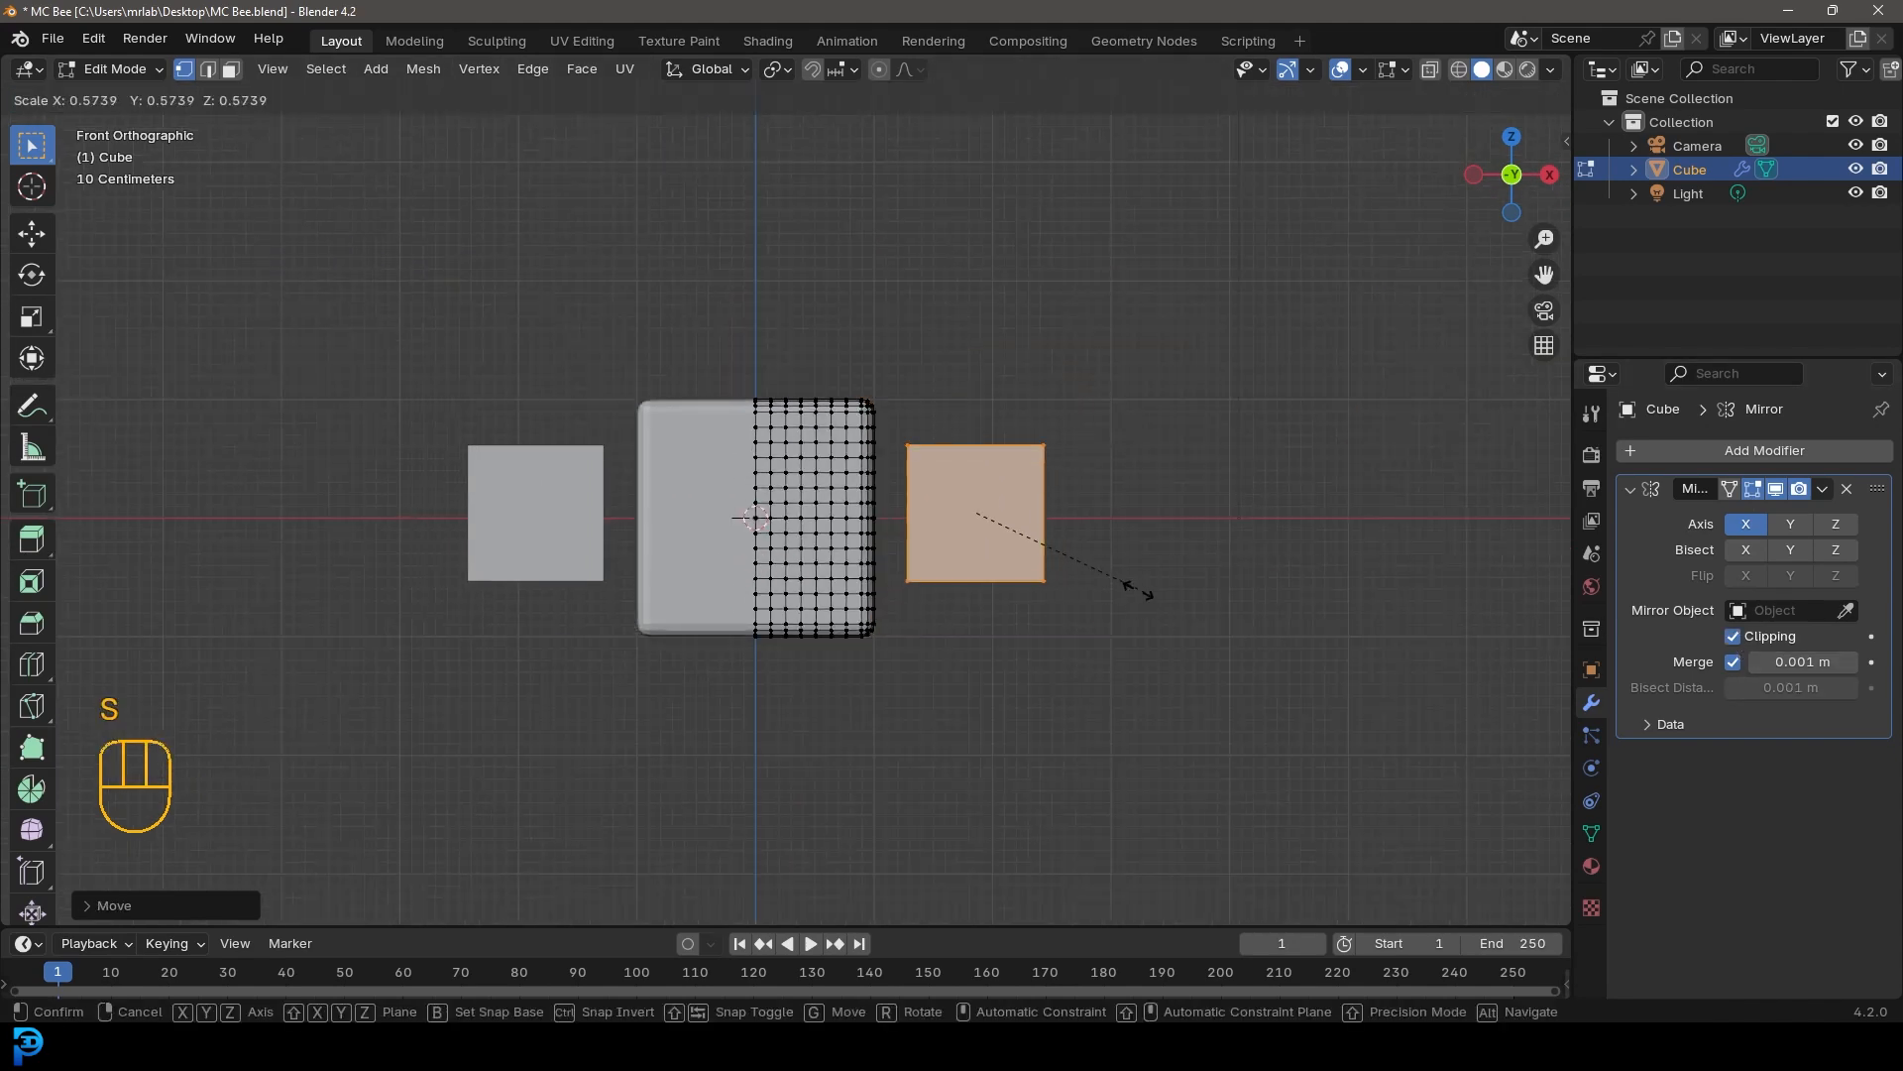
click(1059, 558)
Move the small cube closer to the body's right side
scroll(1025, 548, up, 5)
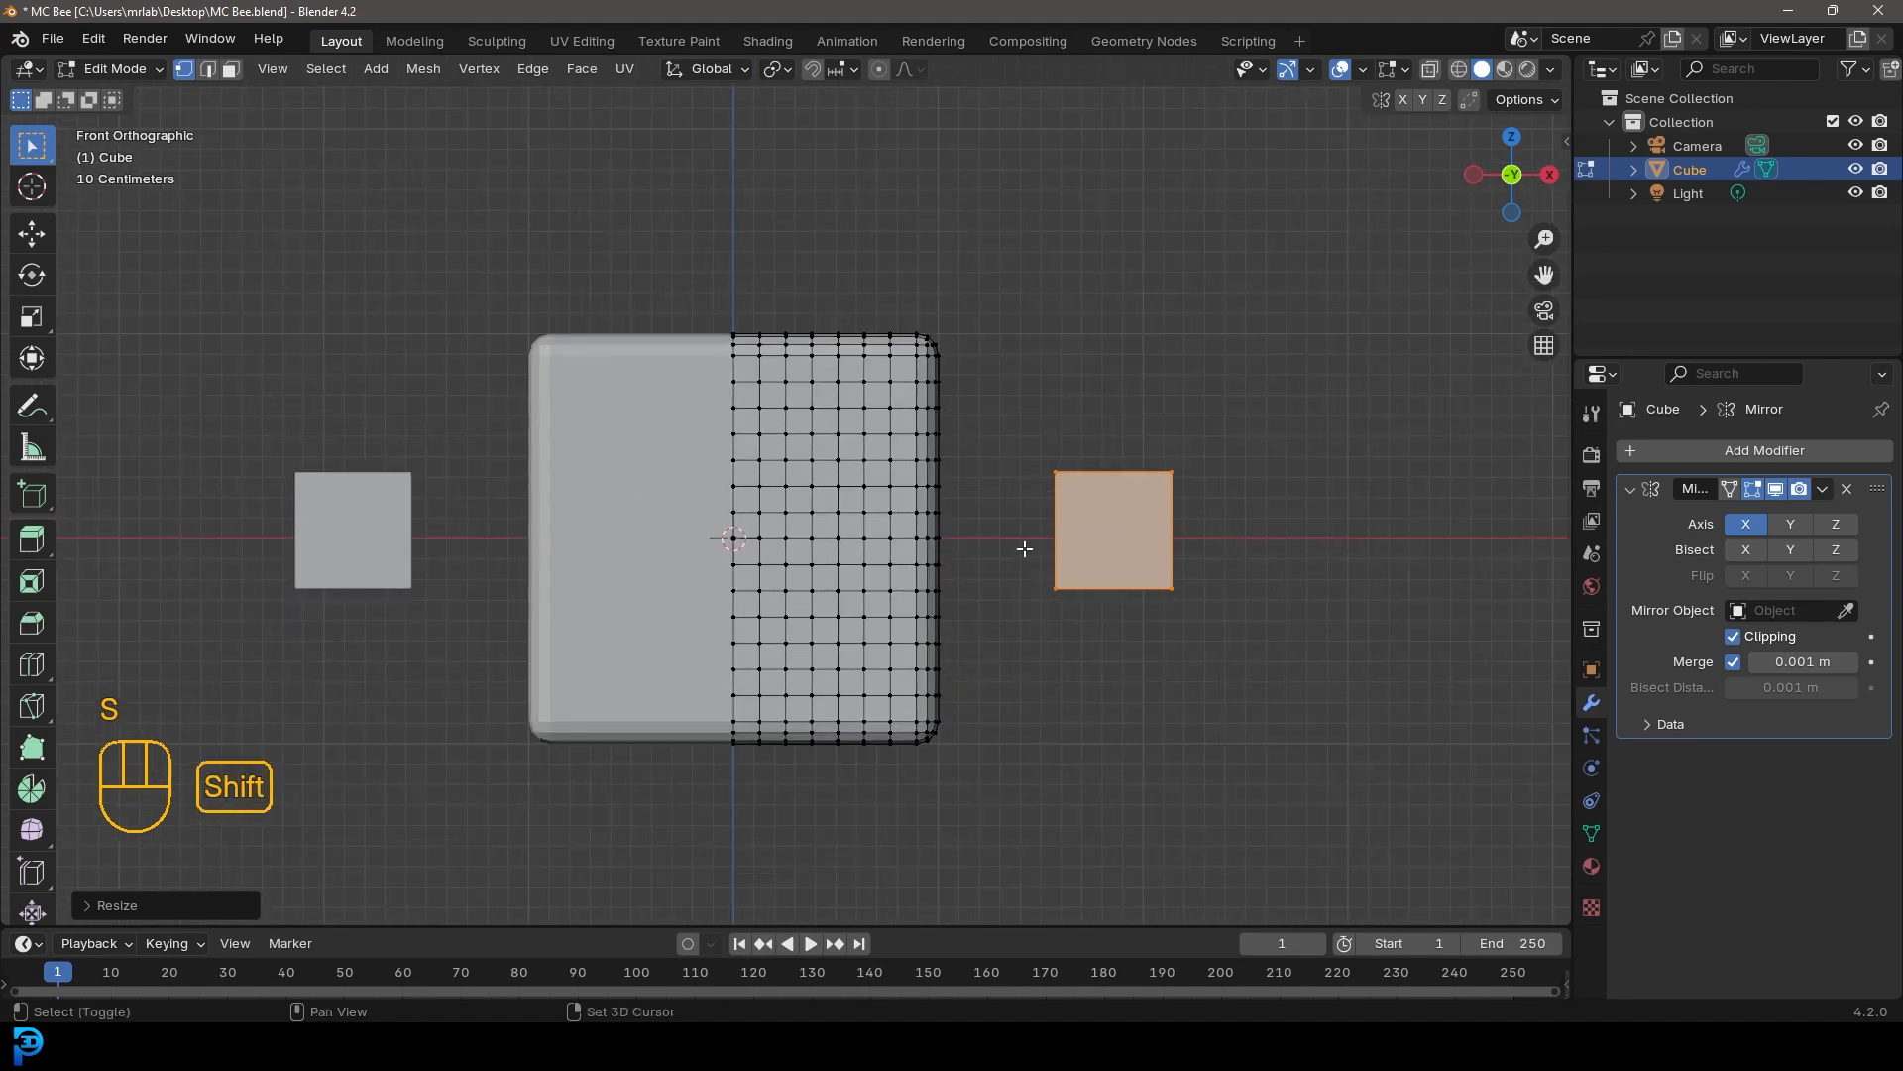
key(g)
click(985, 556)
Stretch the small cube about 1.47 times along Z
key(s)
key(z)
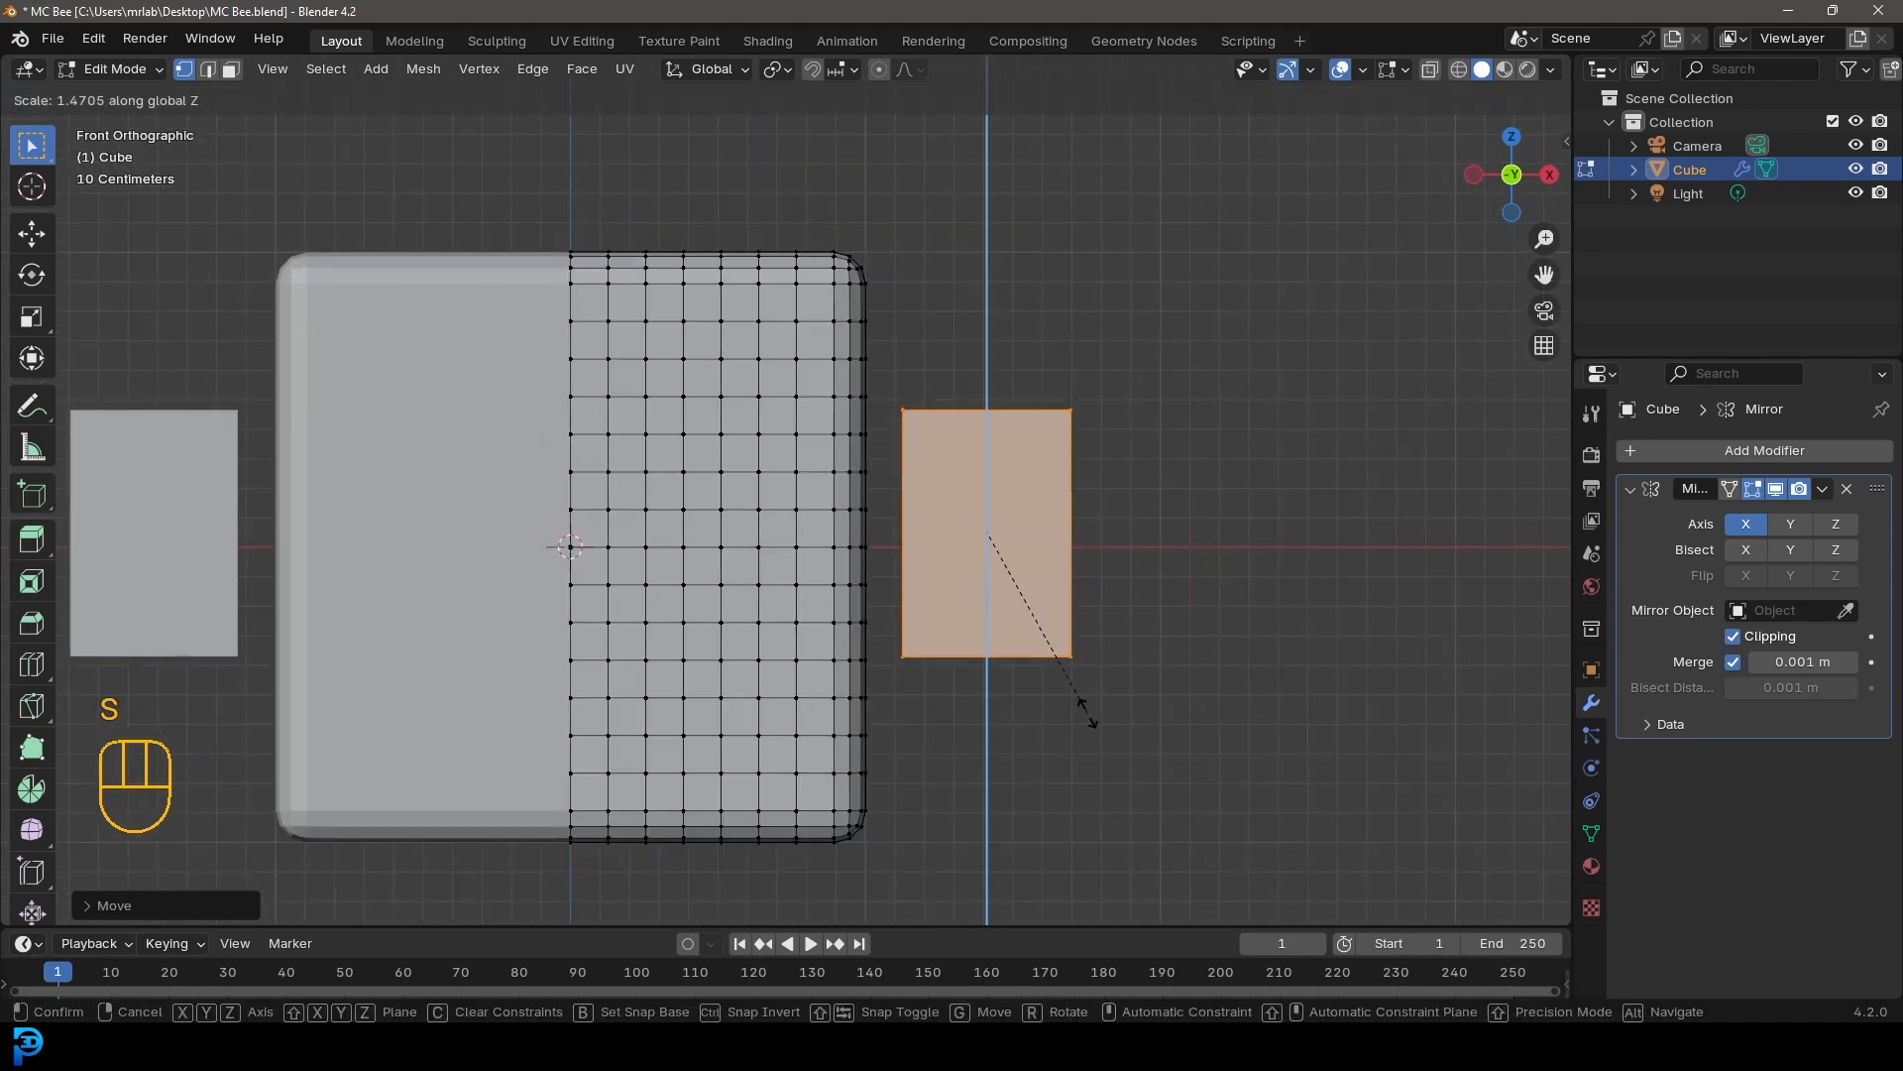
click(1080, 701)
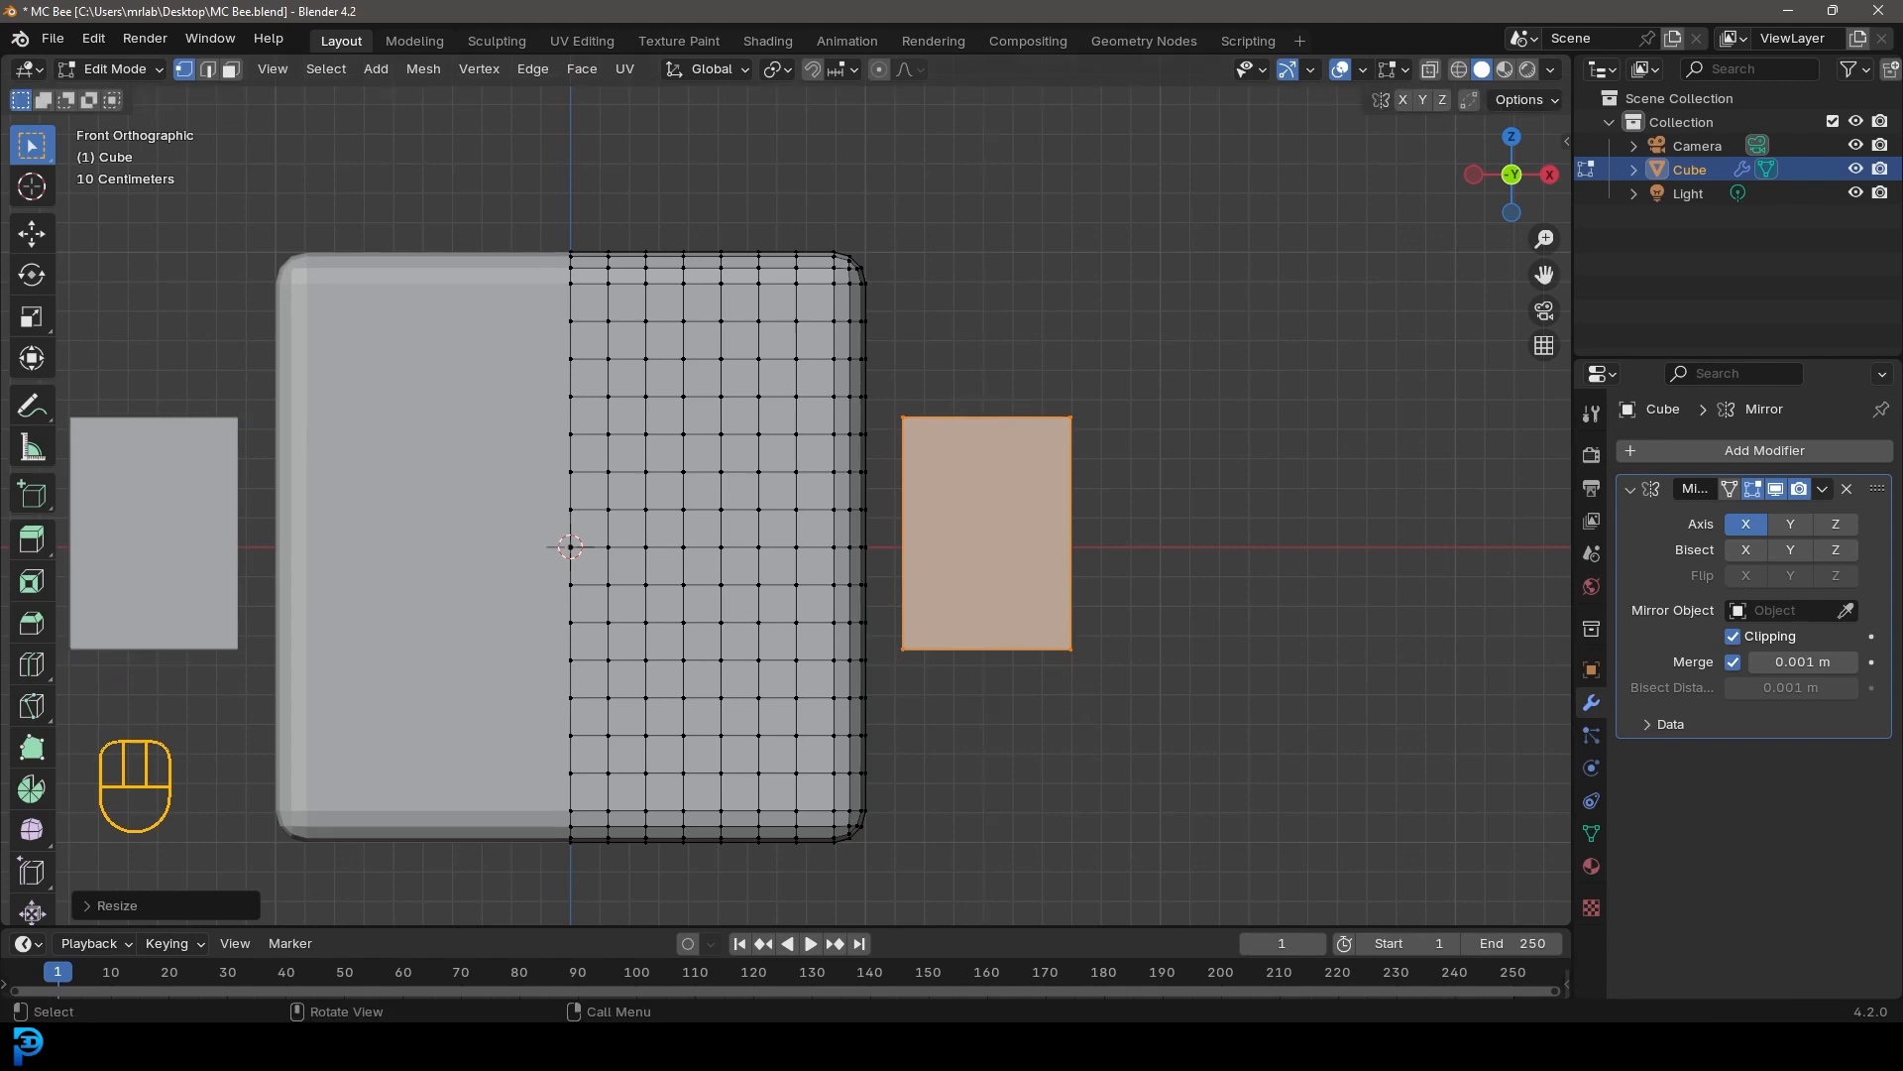
Scale the small cube along Y to about 0.46 of its depth
key(KP_3)
key(s)
key(y)
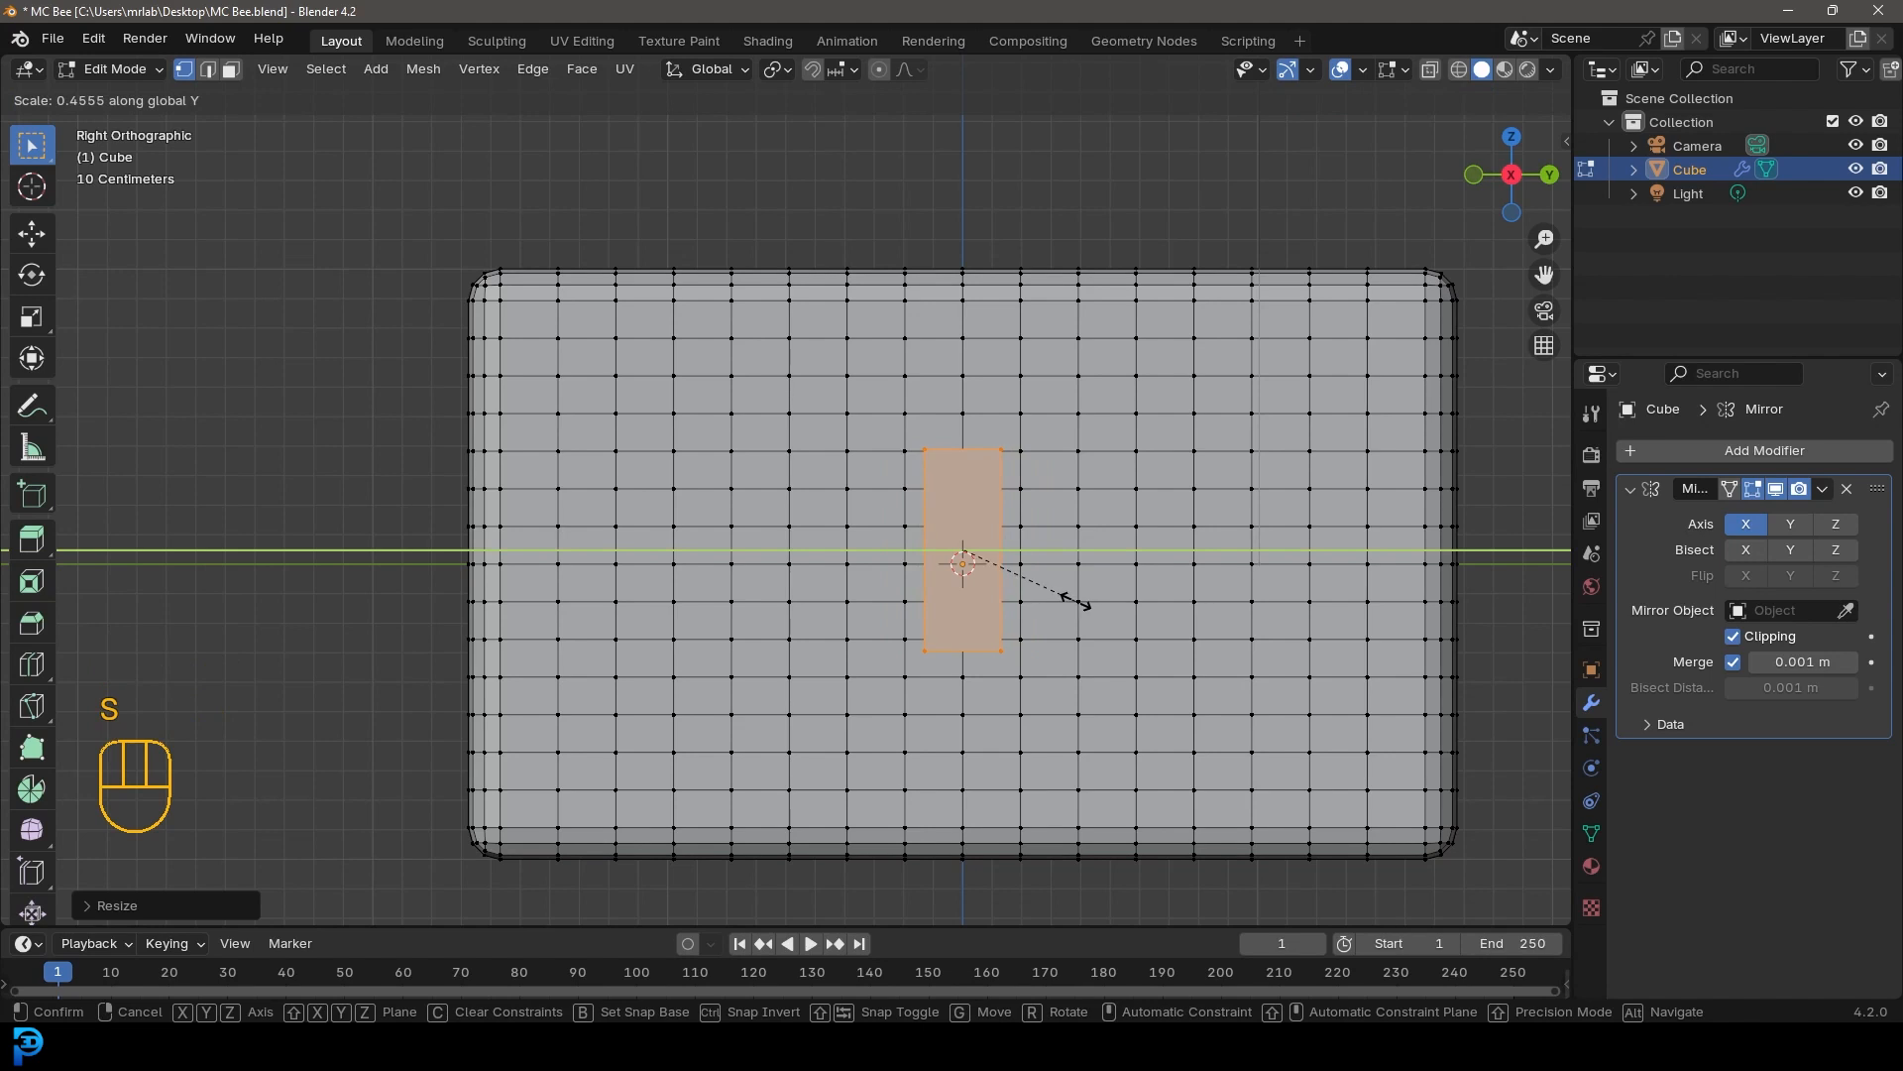
click(1061, 595)
Move the flattened cube about 1.68 m along Y to the body's front side
key(g)
key(y)
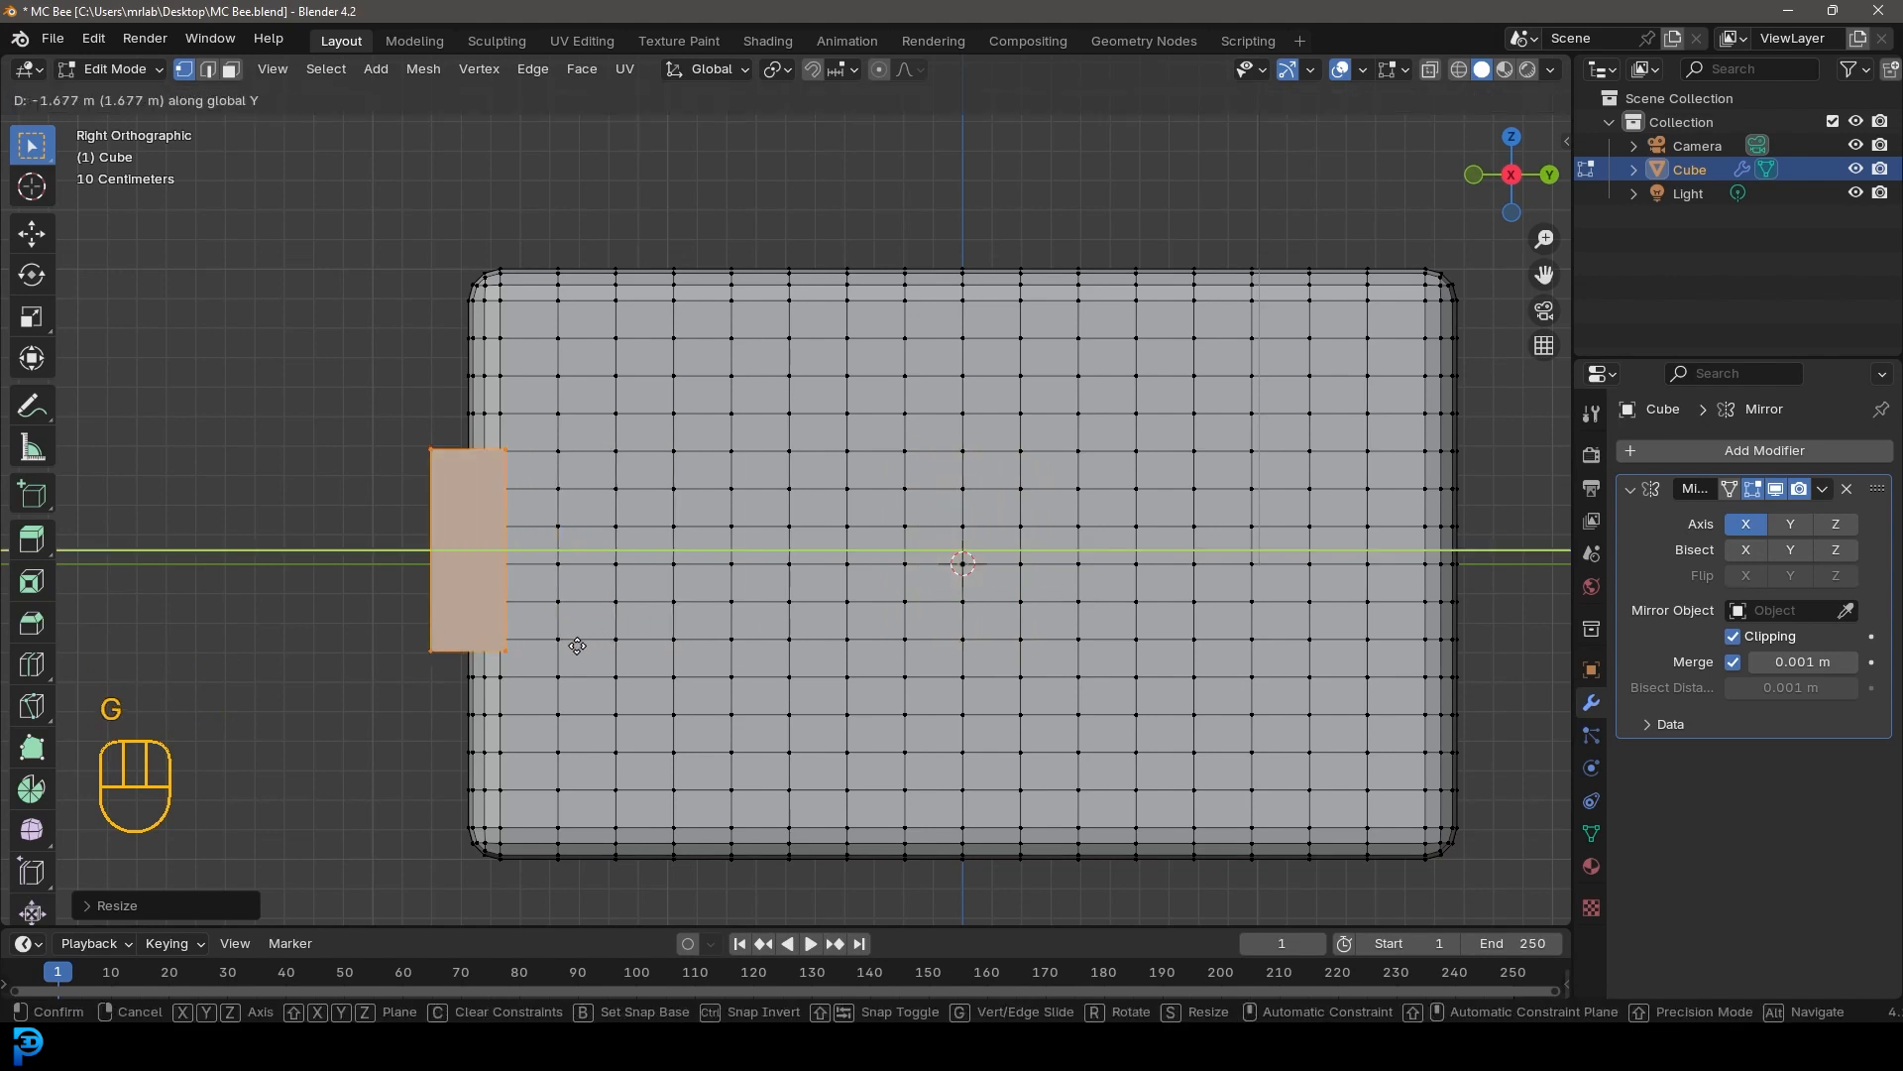
click(569, 649)
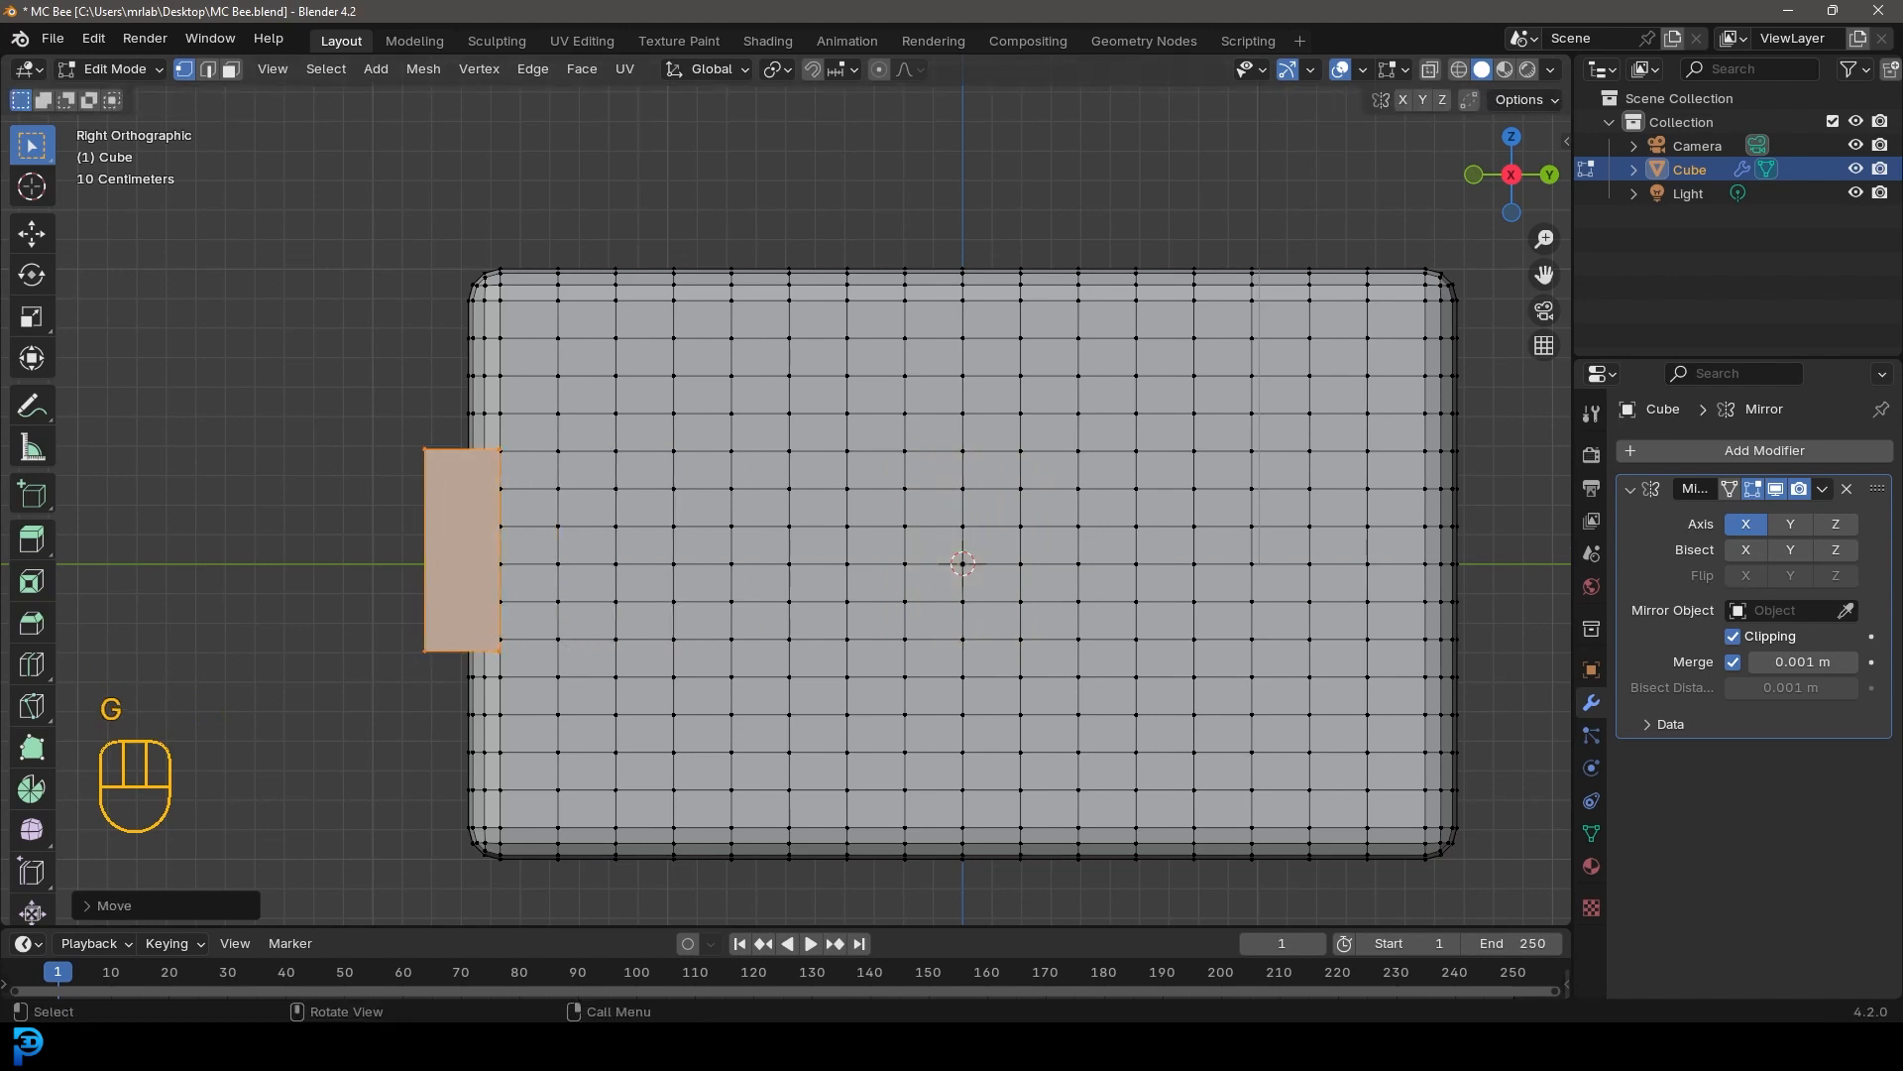
Slide the flattened cube about 0.64 m along X toward the centre onto the body's front face
key(KP_1)
shift+middle_drag(1197, 482, 1213, 524)
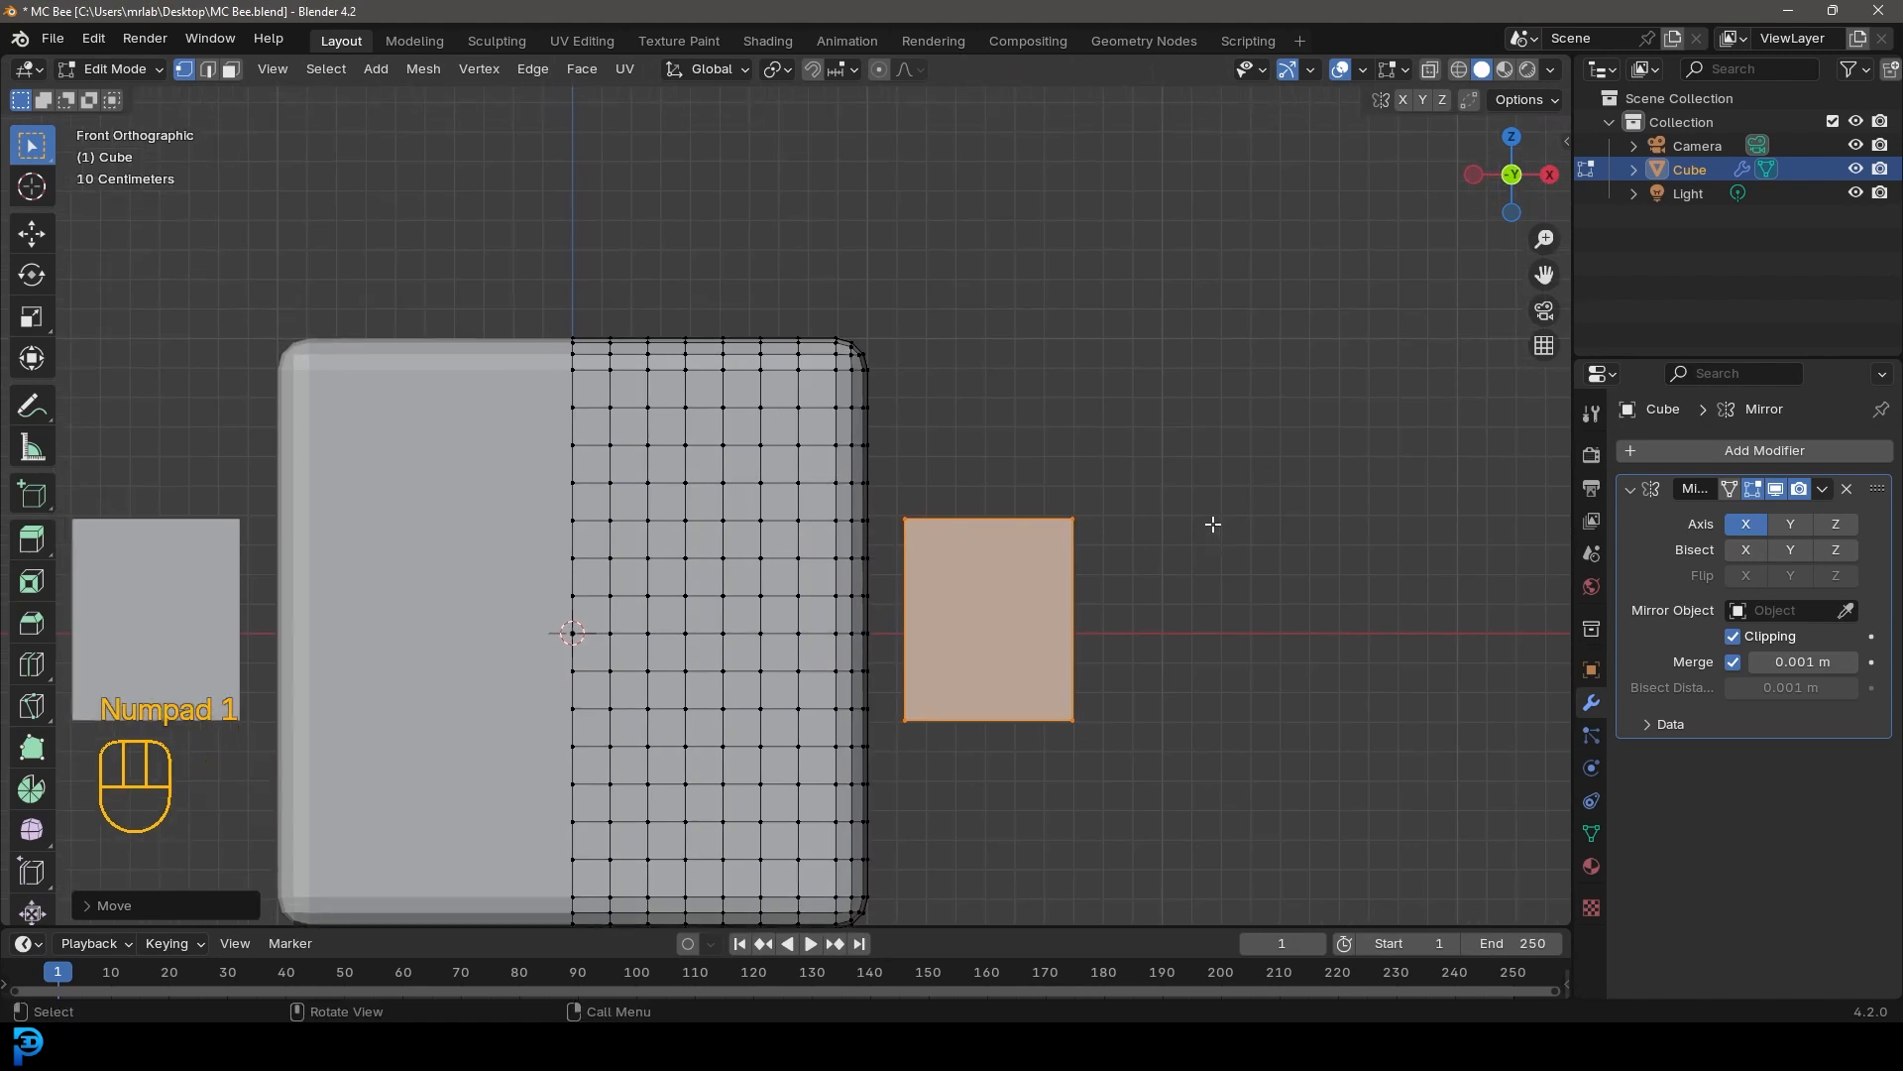
key(g)
key(x)
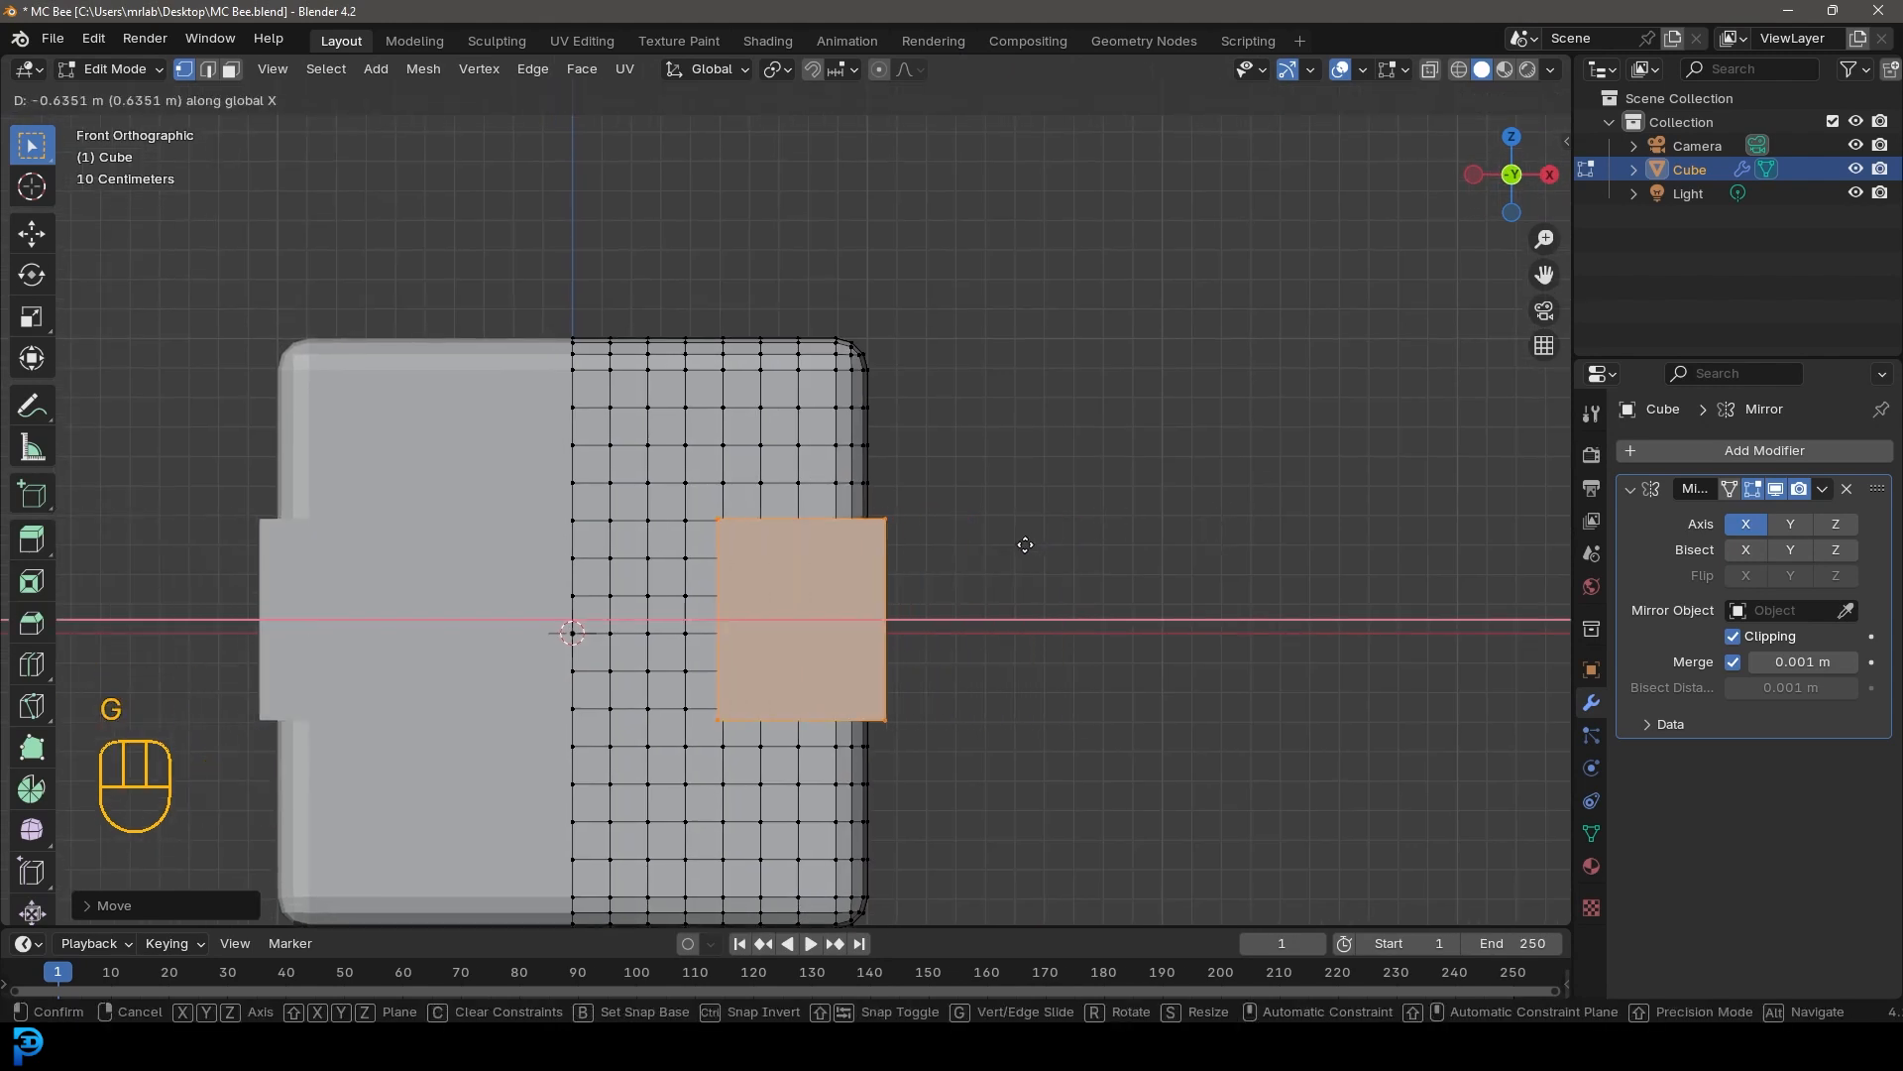
click(1015, 553)
Bevel the flattened cube's edges with an offset of about 0.05 m and 3 segments
middle_drag(1015, 552, 772, 630)
key(g)
right_click(778, 611)
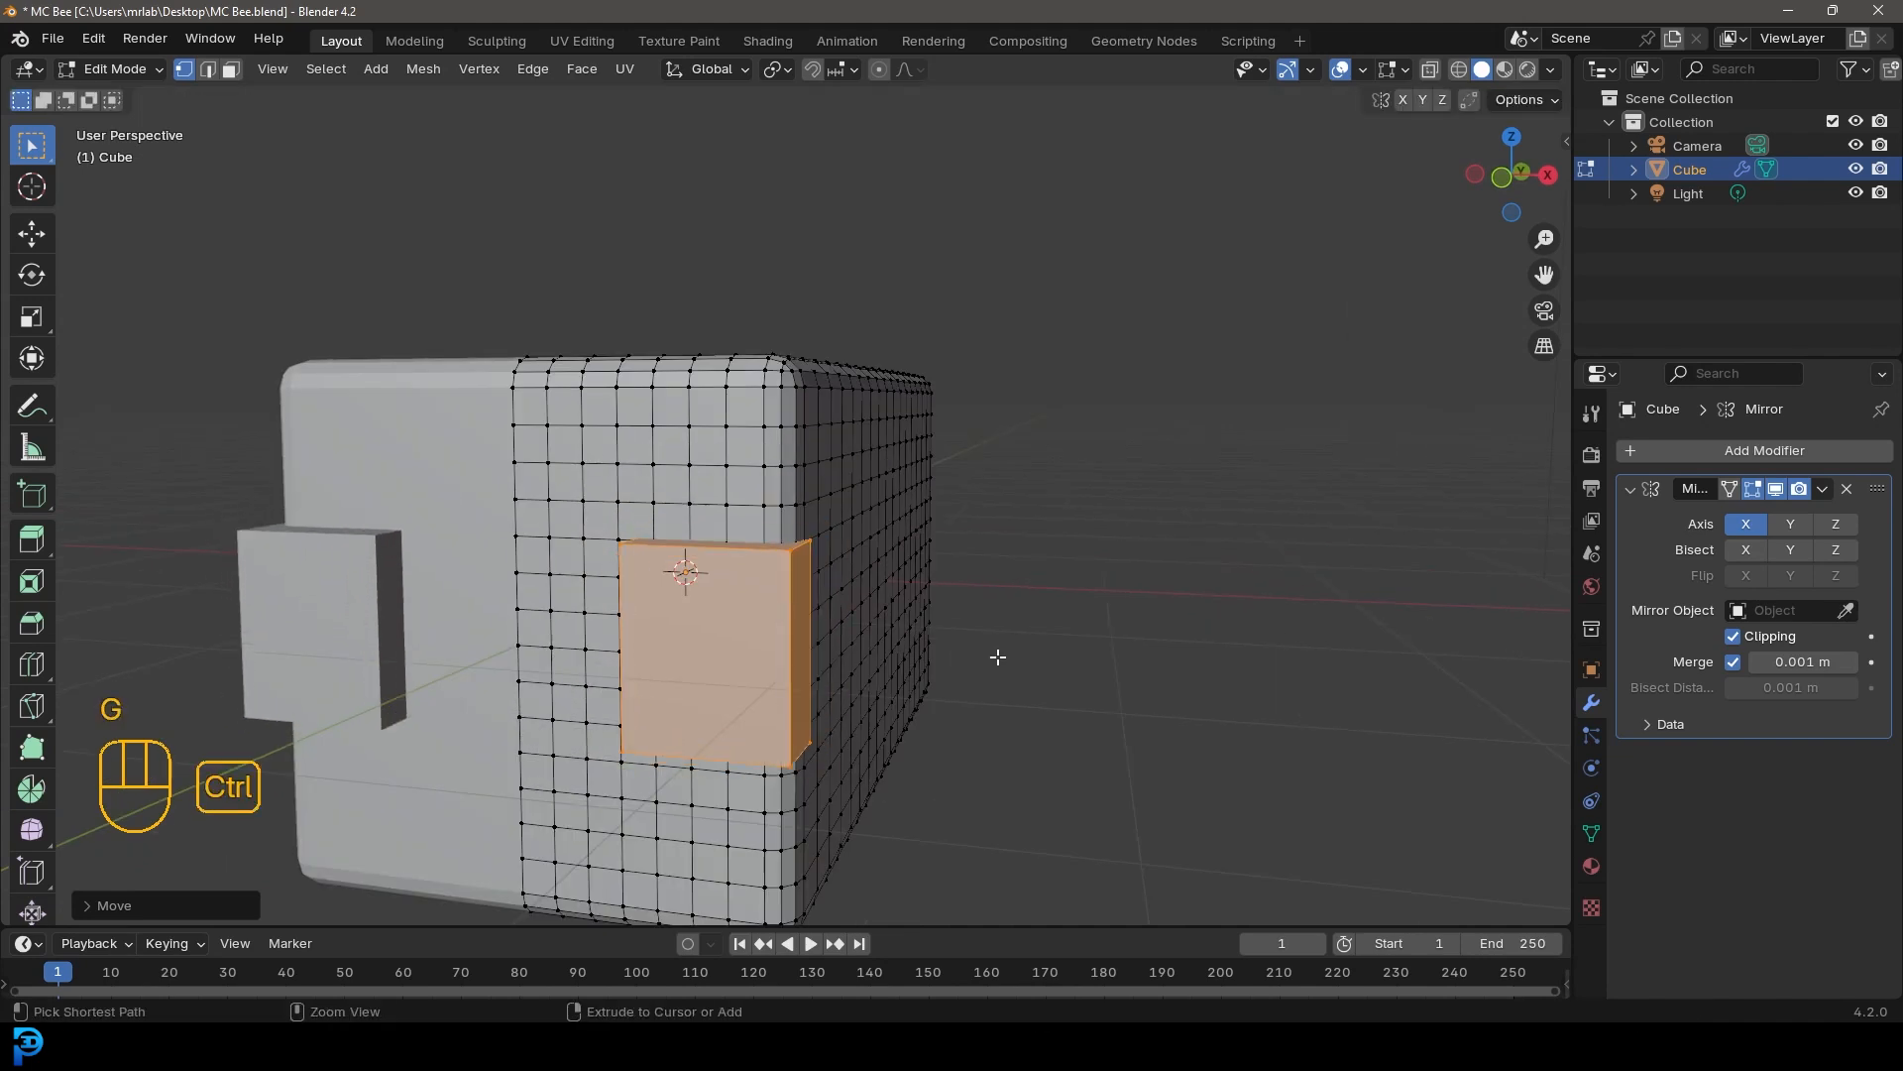
key(ctrl+b)
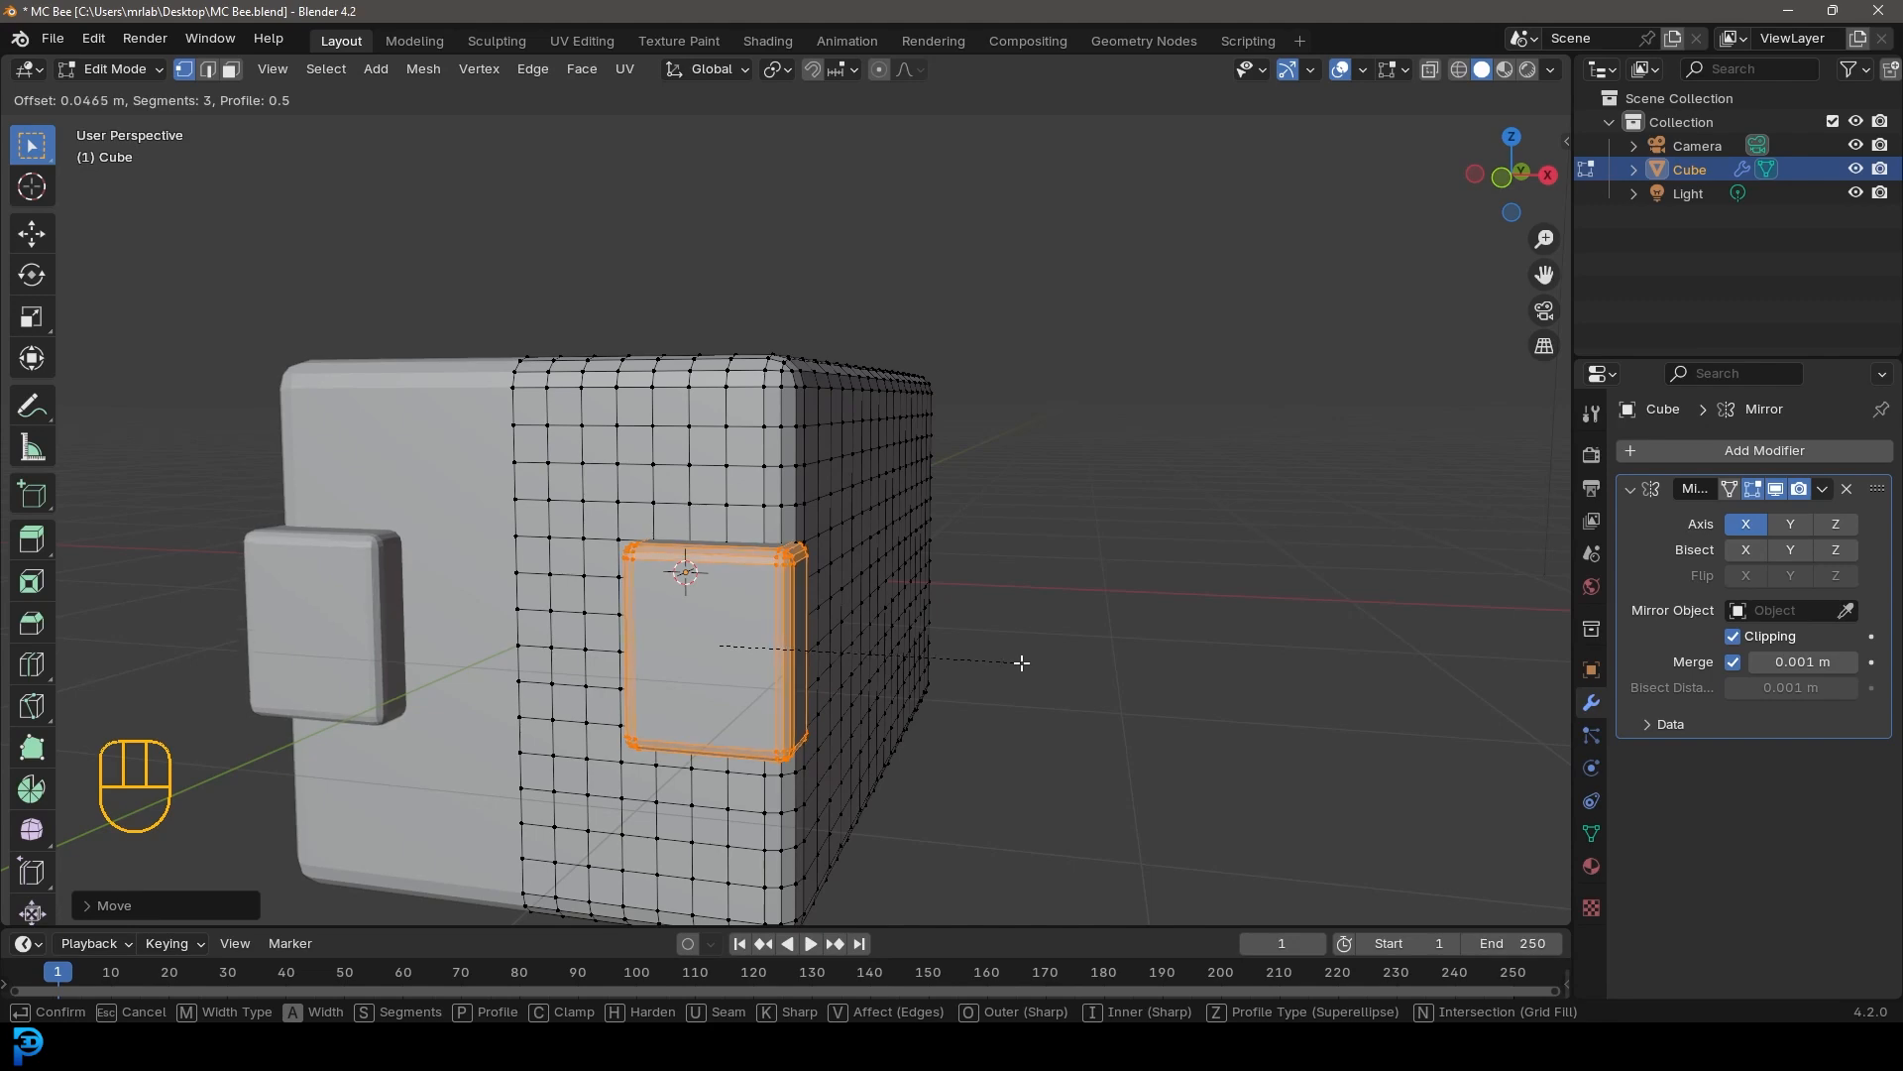
click(1022, 662)
Add several horizontal loop cuts across the bevelled front cube
scroll(649, 645, up, 4)
key(ctrl+r)
scroll(770, 559, up, 6)
scroll(770, 559, up, 4)
click(770, 559)
right_click(770, 559)
Add several vertical loop cuts across the front cube
middle_drag(770, 559, 782, 578)
scroll(782, 578, up, 2)
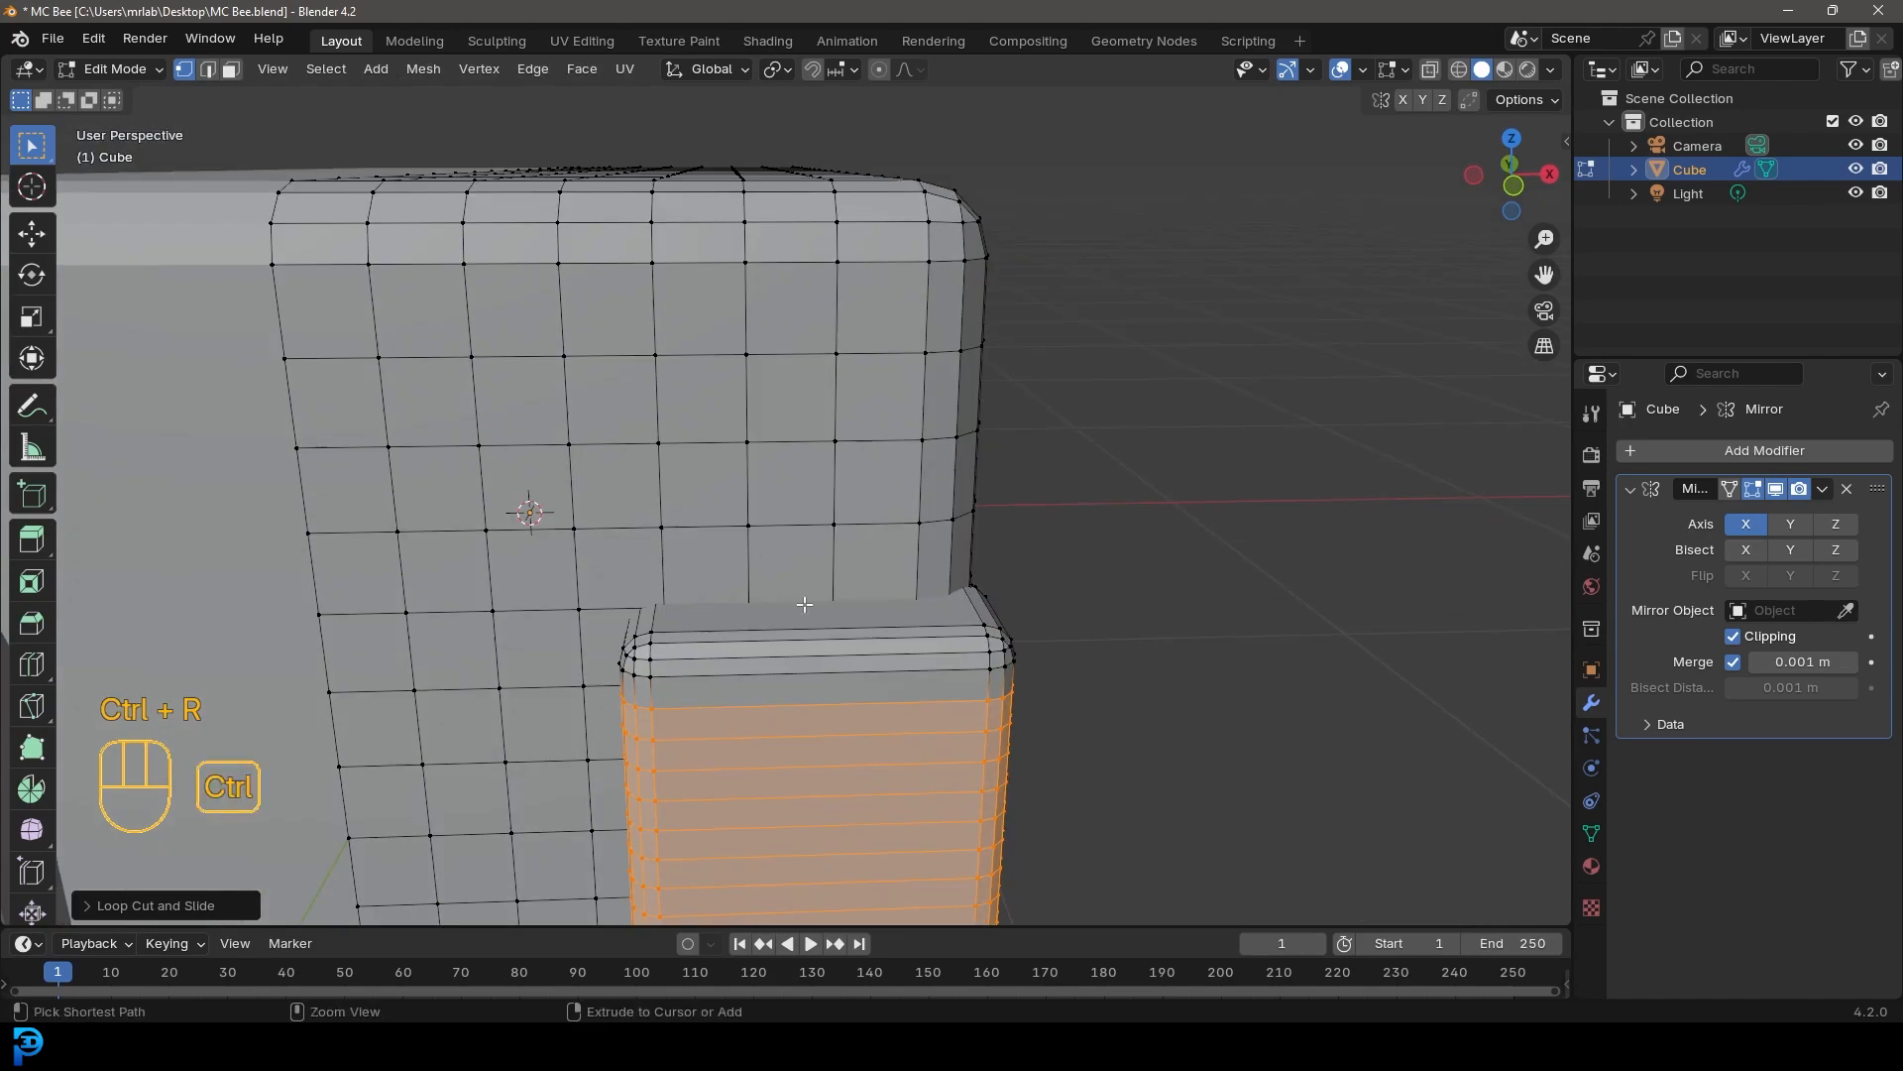
key(ctrl+r)
scroll(818, 630, up, 6)
scroll(818, 631, up, 4)
click(820, 630)
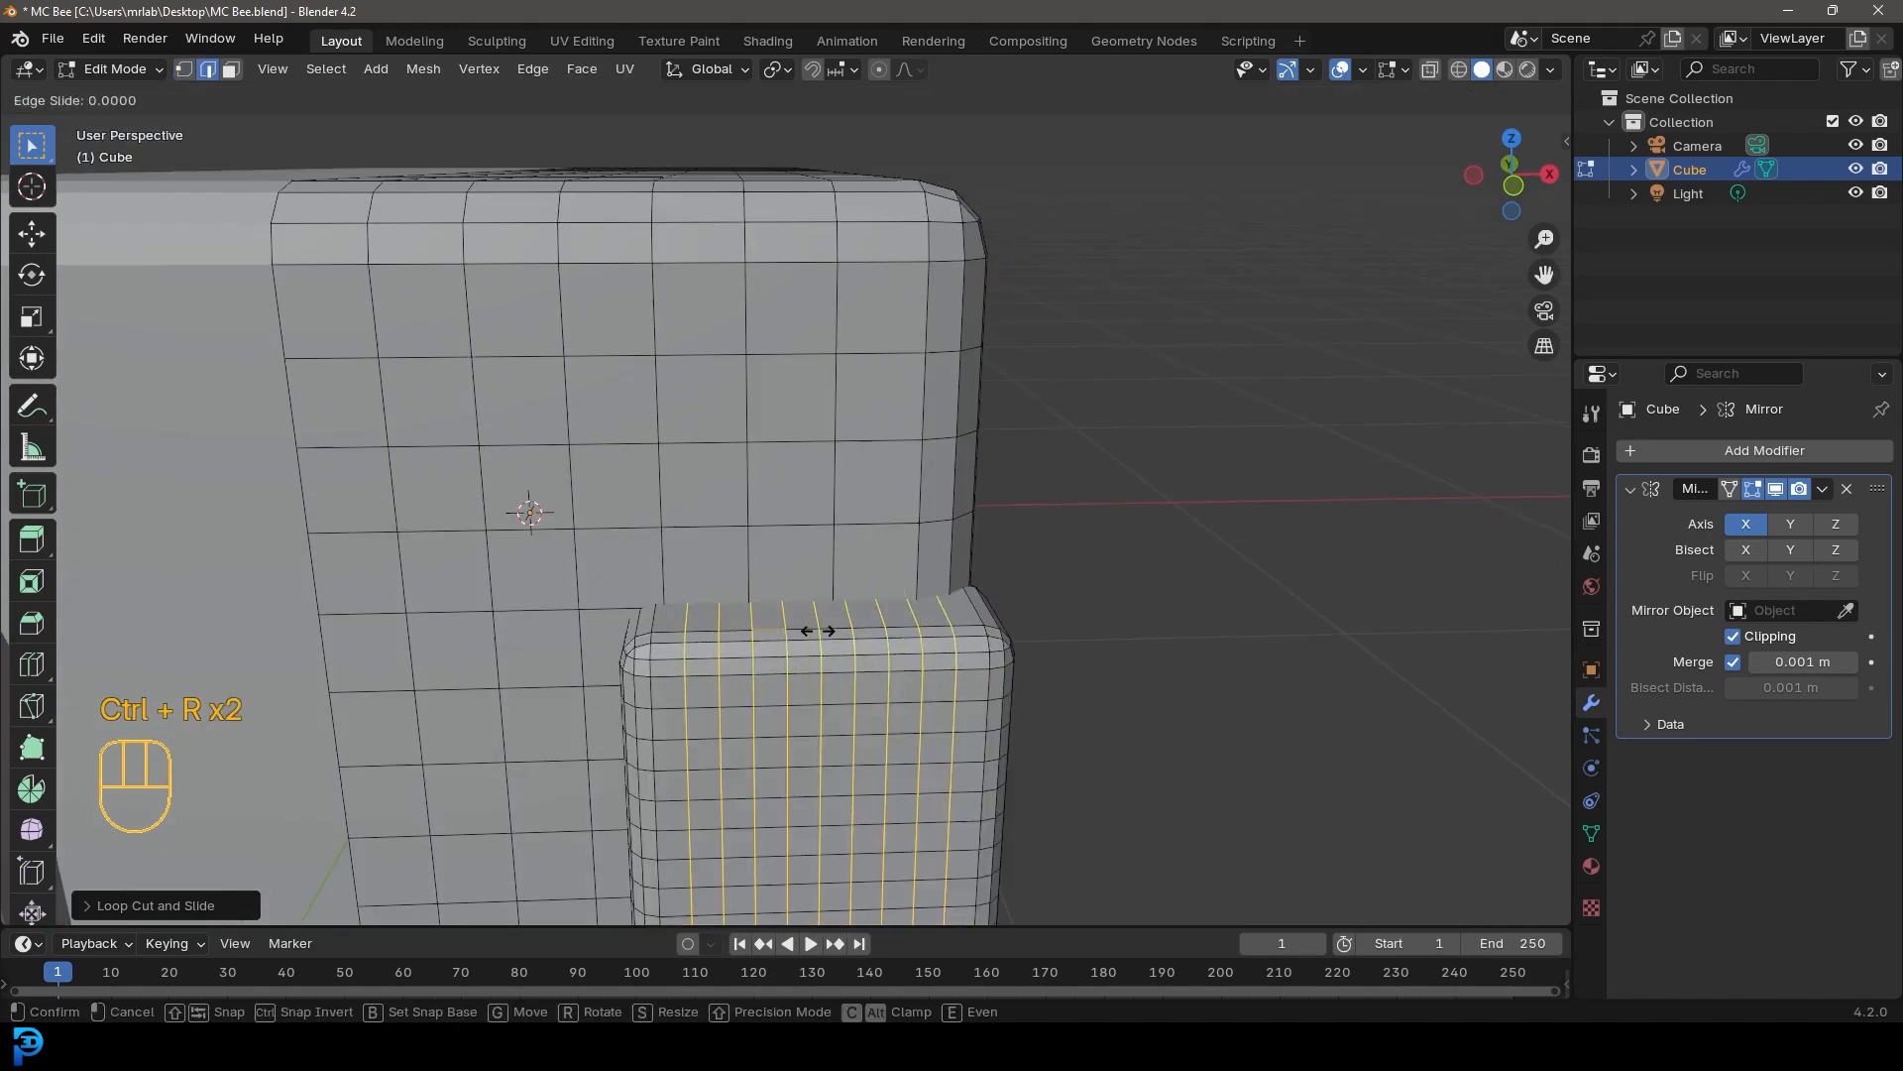
right_click(820, 631)
Add loop cuts around the front cube's thickness
scroll(820, 630, down, 7)
scroll(568, 582, up, 5)
middle_drag(818, 629, 546, 531)
key(ctrl+r)
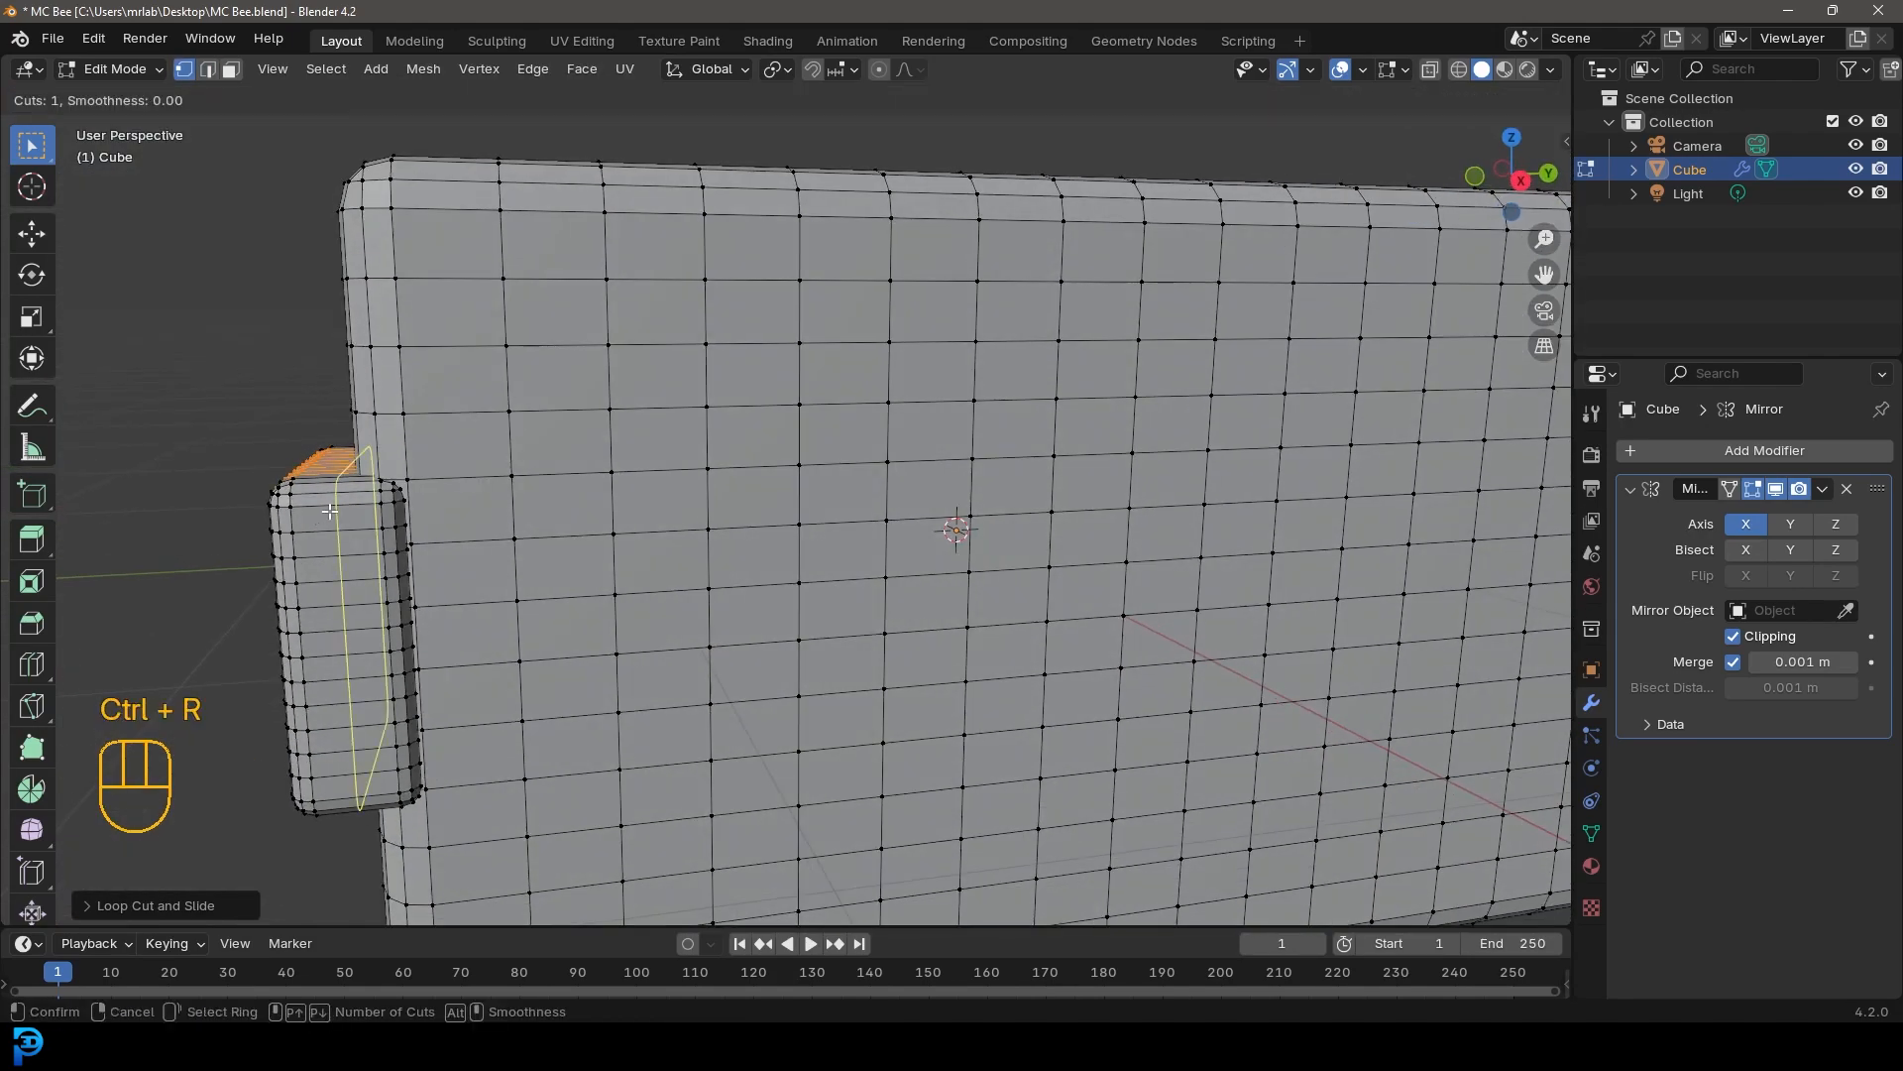
scroll(329, 511, up, 3)
click(329, 511)
right_click(329, 511)
Enable proportional editing with Smooth falloff
scroll(329, 511, down, 5)
middle_drag(333, 510, 762, 528)
key(KP_1)
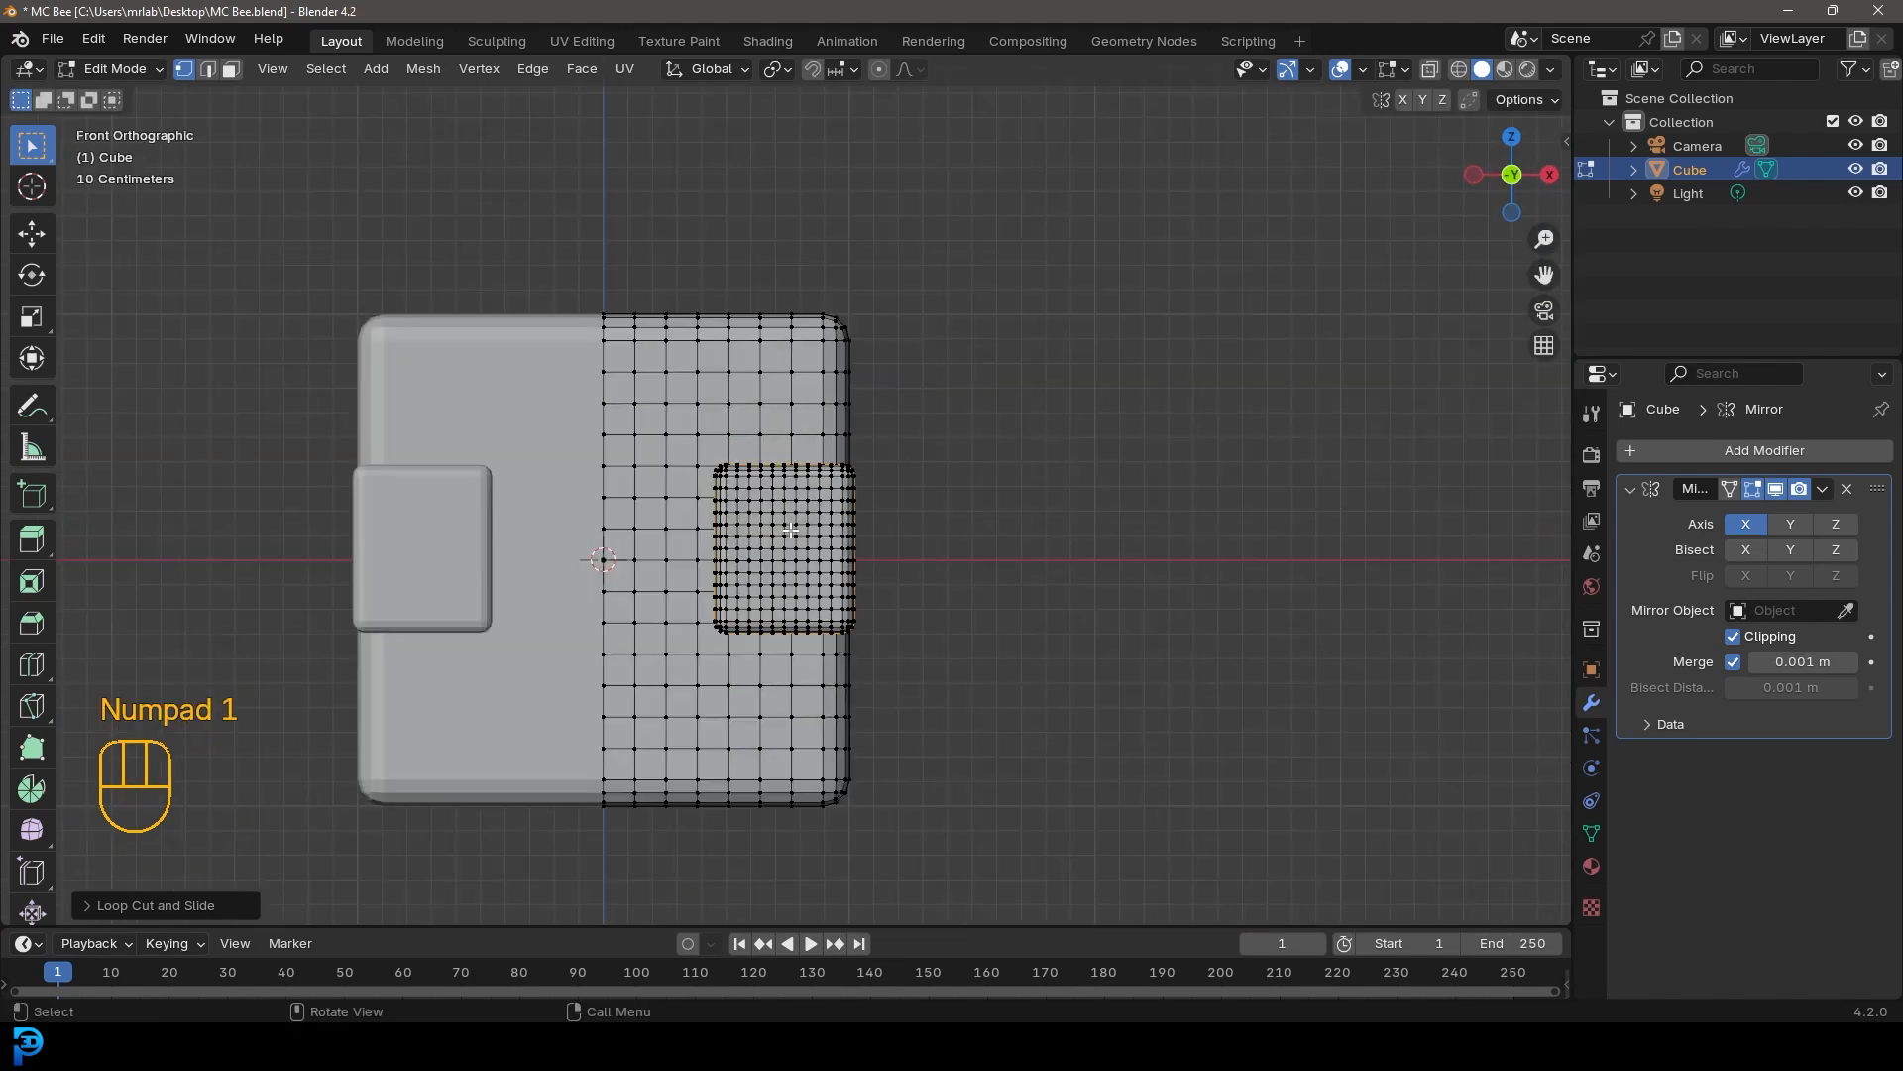
click(878, 70)
click(907, 68)
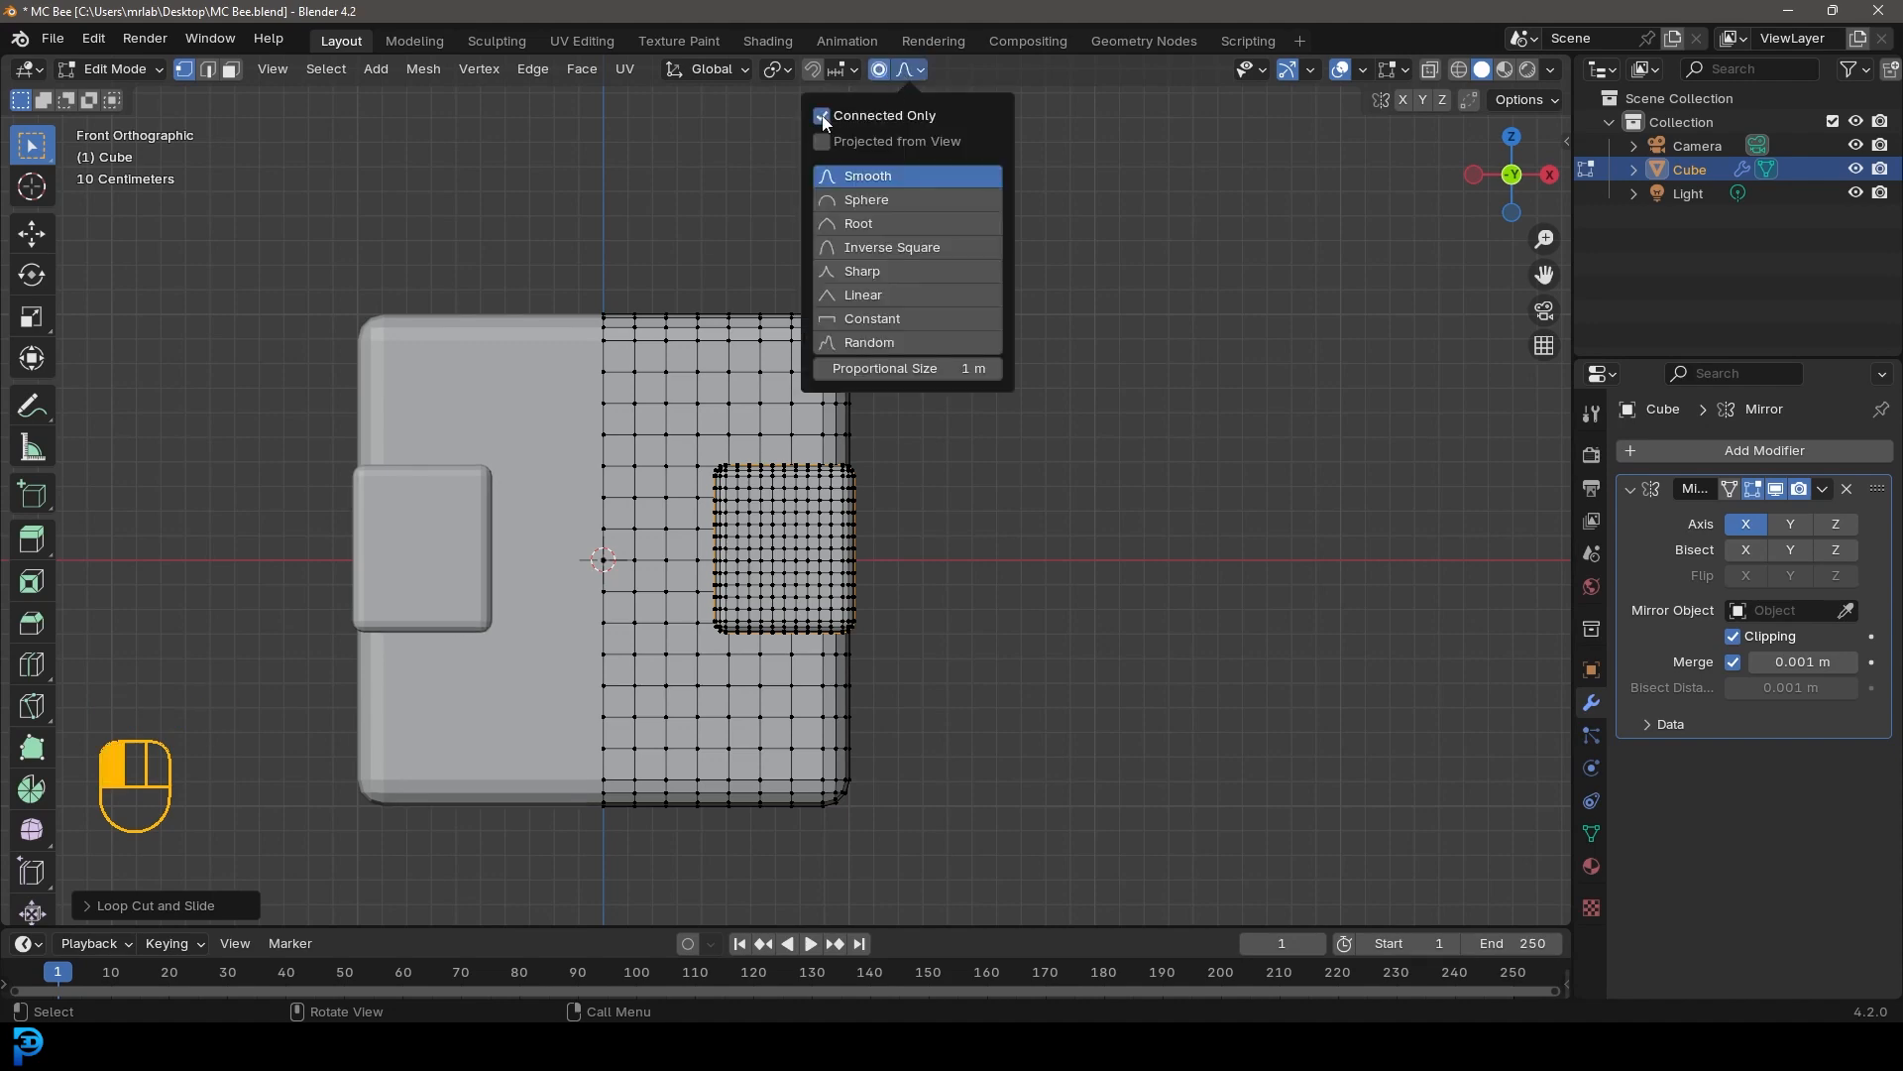
Scale the front cube's middle vertical edge loop about 1.15 along Z with a proportional size of about 0.32
scroll(1049, 648, up, 2)
shift+middle_drag(1049, 650, 1072, 565)
scroll(1071, 565, up, 4)
key(alt+a)
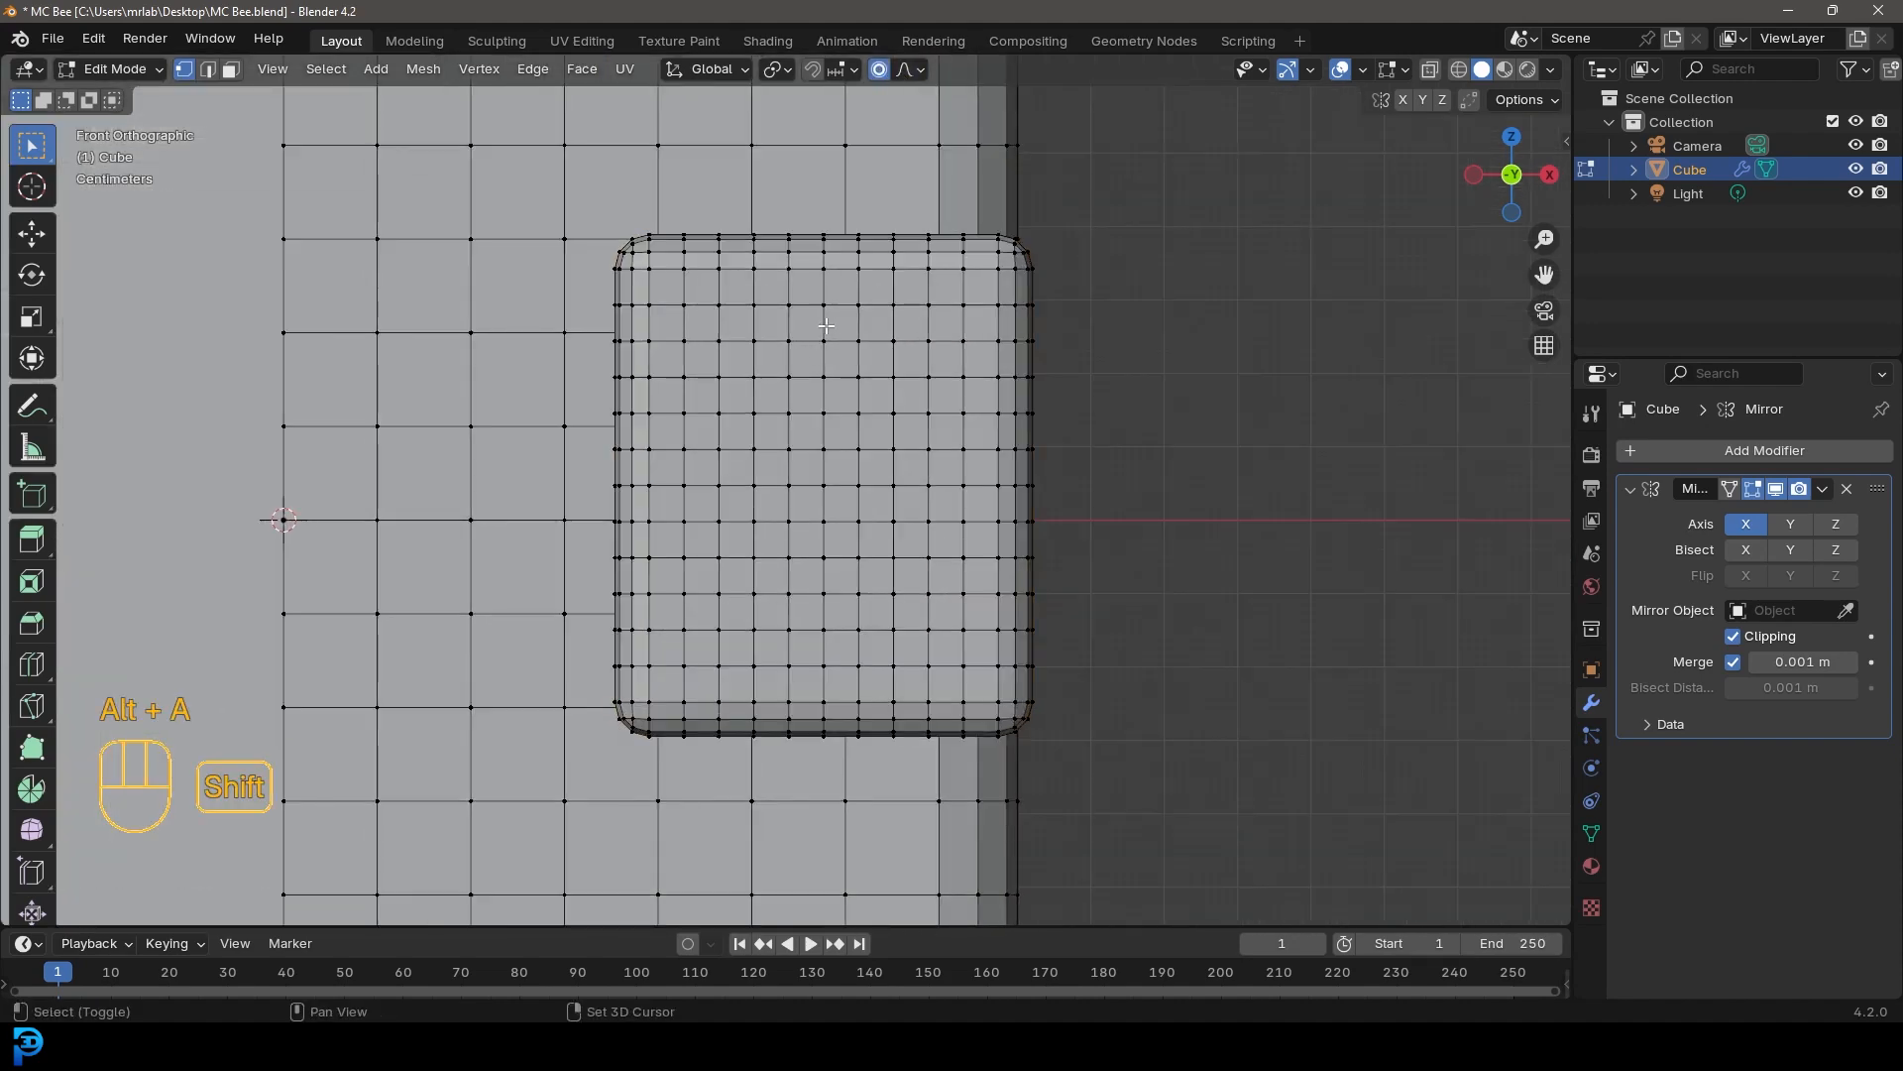
alt+shift+click(824, 325)
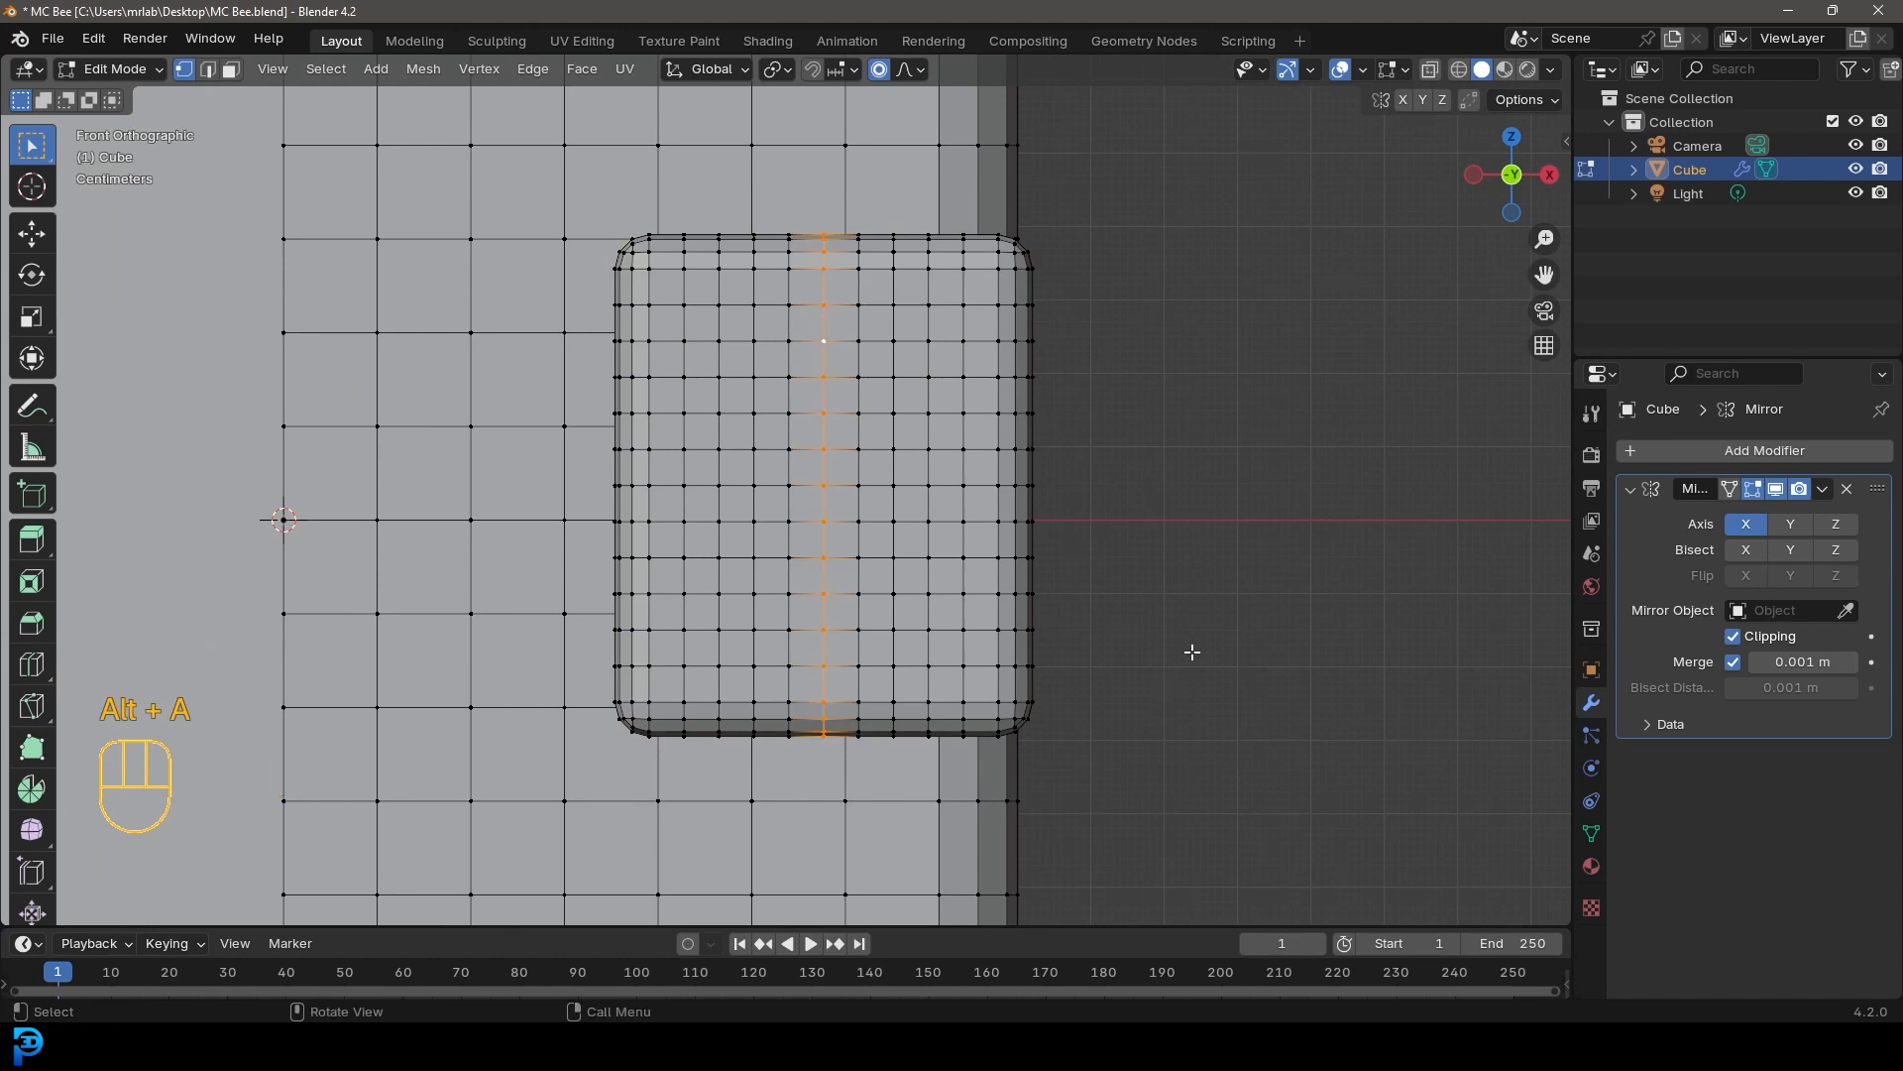
key(s)
key(z)
scroll(1214, 648, up, 7)
scroll(1224, 649, up, 4)
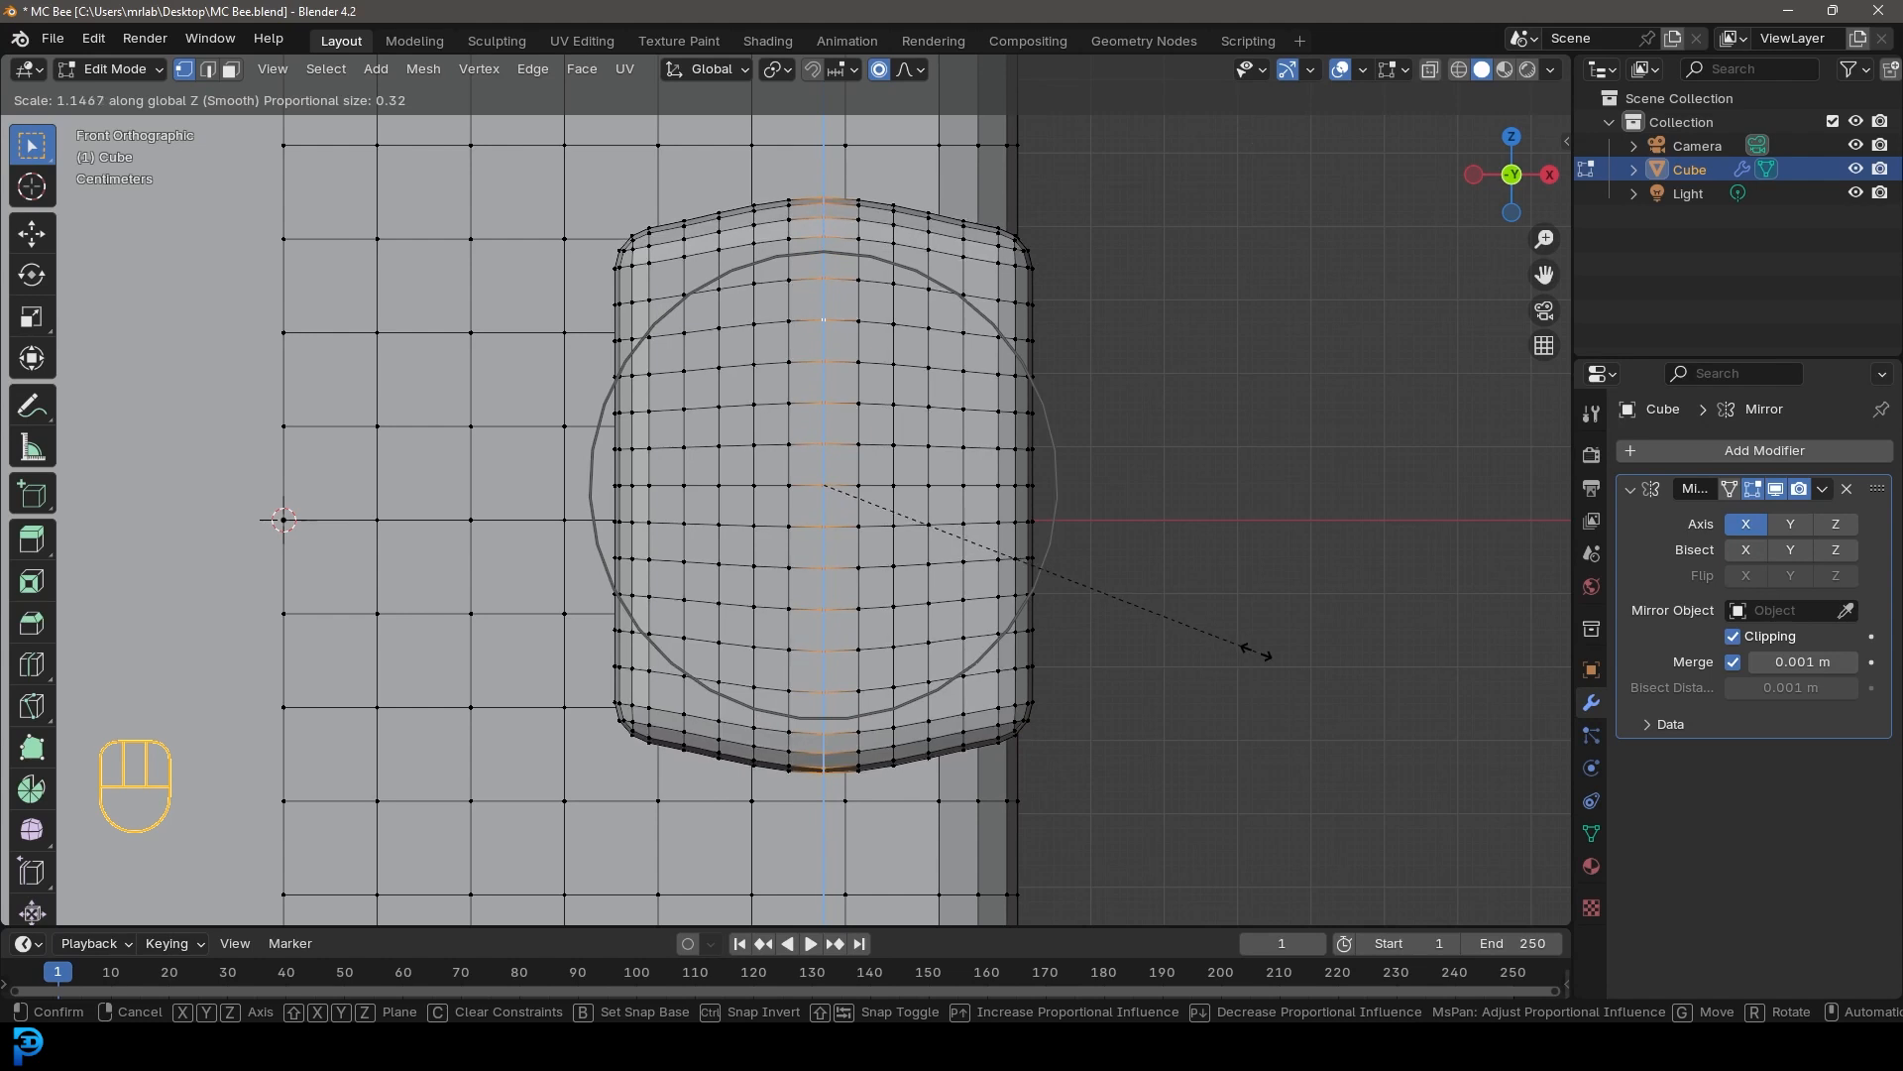
click(1244, 655)
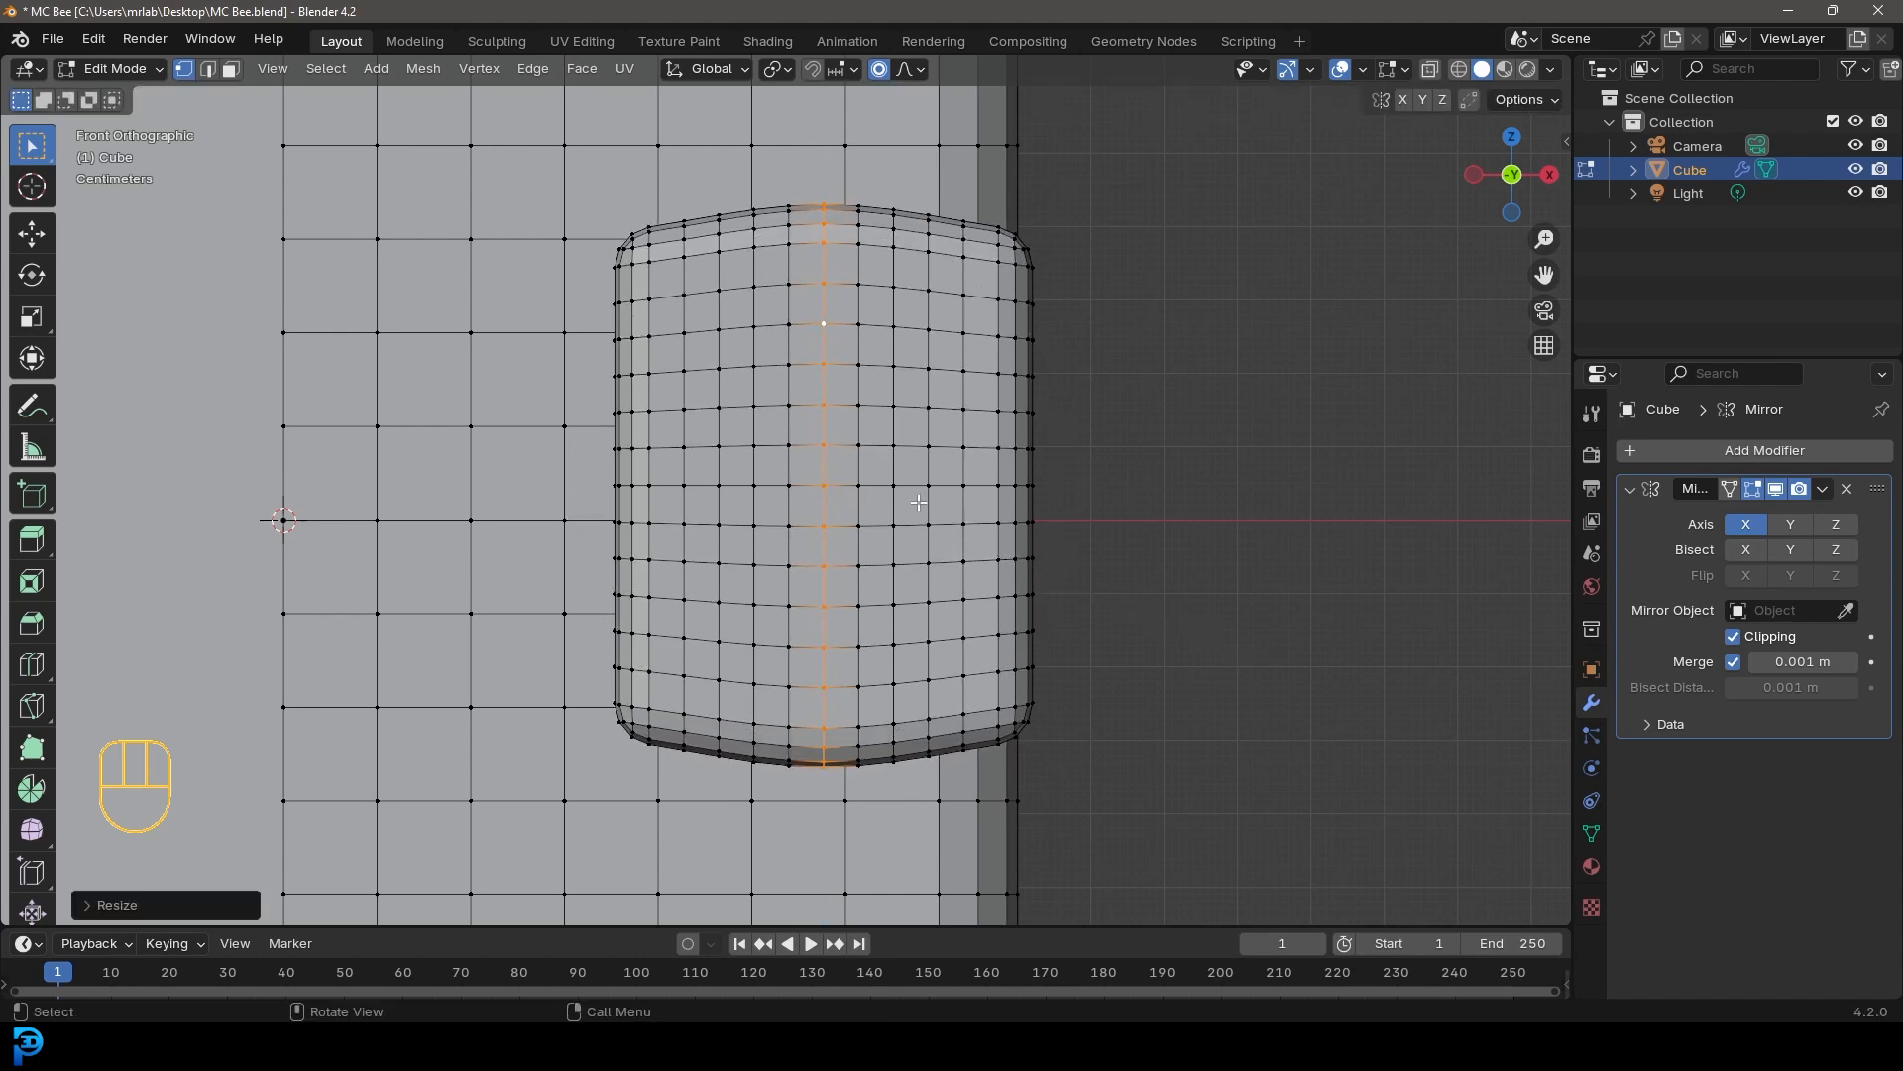
Scale the front cube's middle horizontal edge loop about 1.07 along X with a proportional size of about 0.39
key(alt+a)
alt+click(861, 487)
key(s)
key(x)
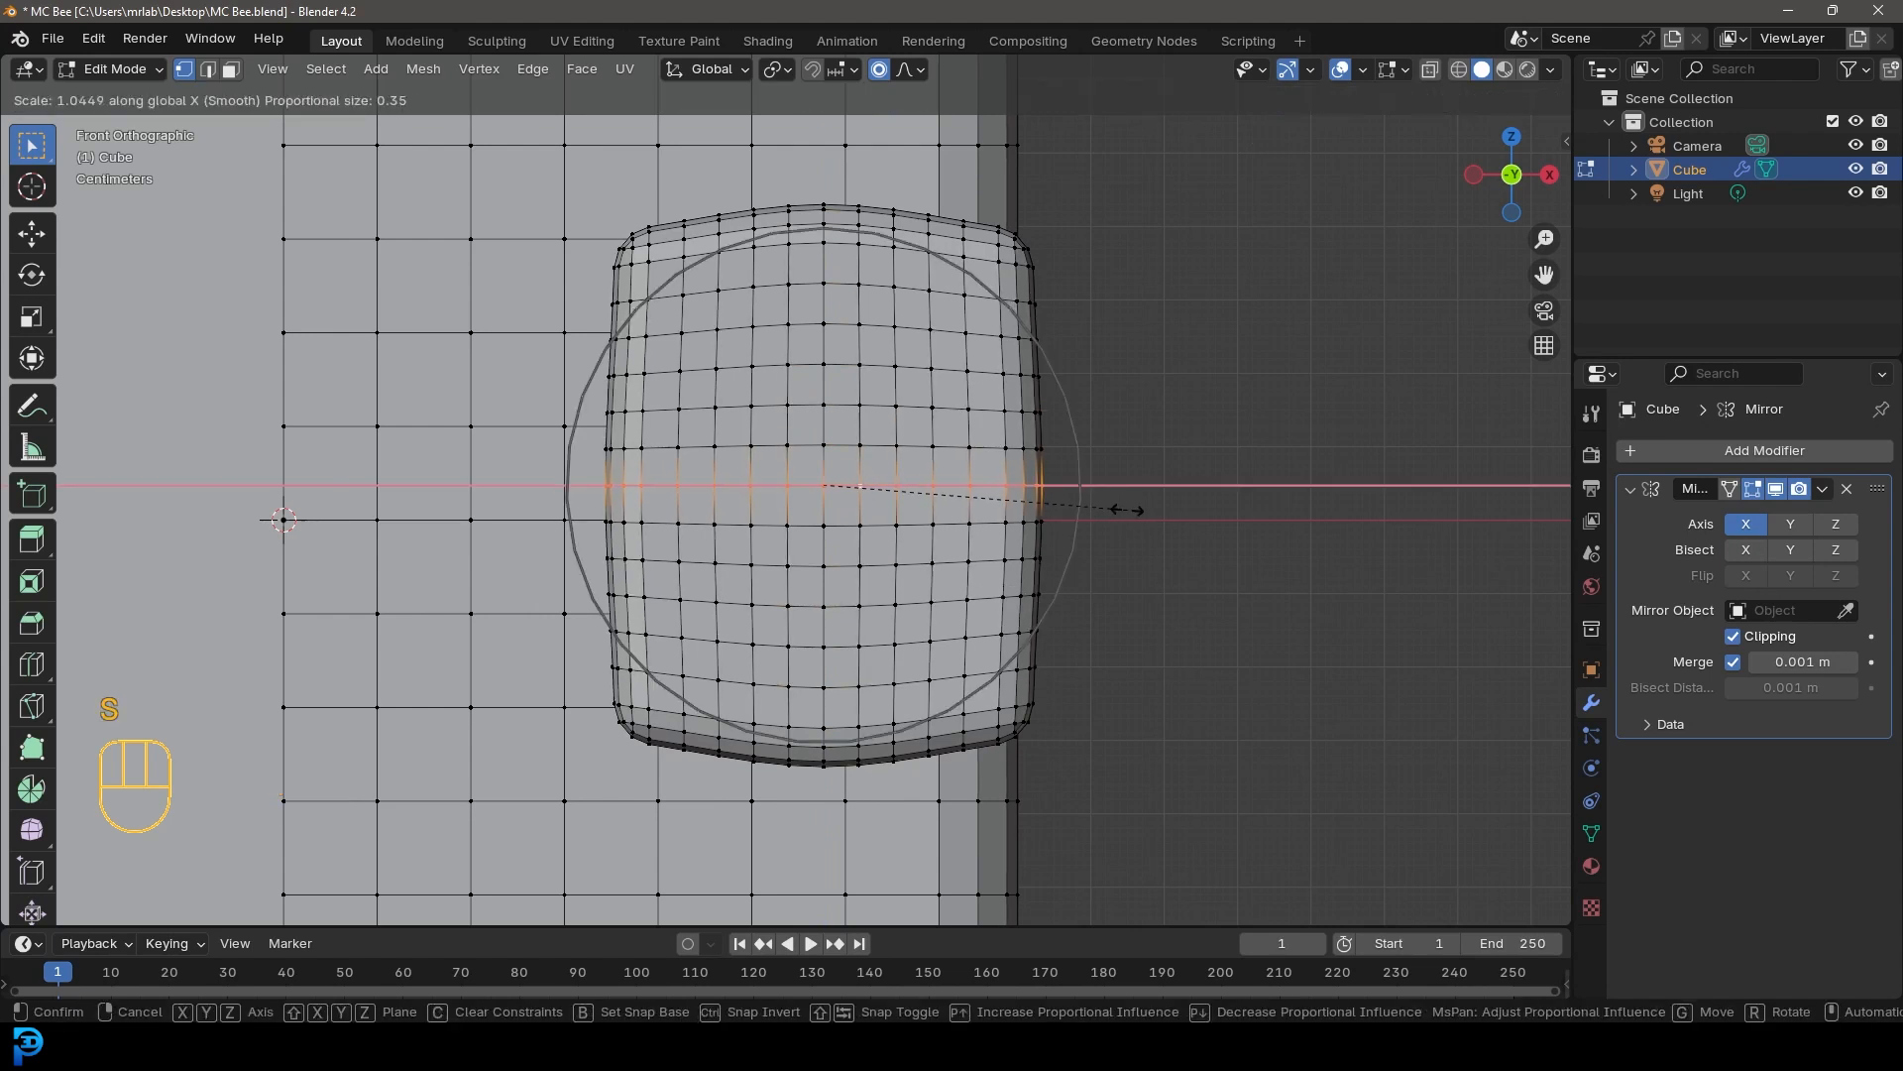
scroll(1136, 510, down, 1)
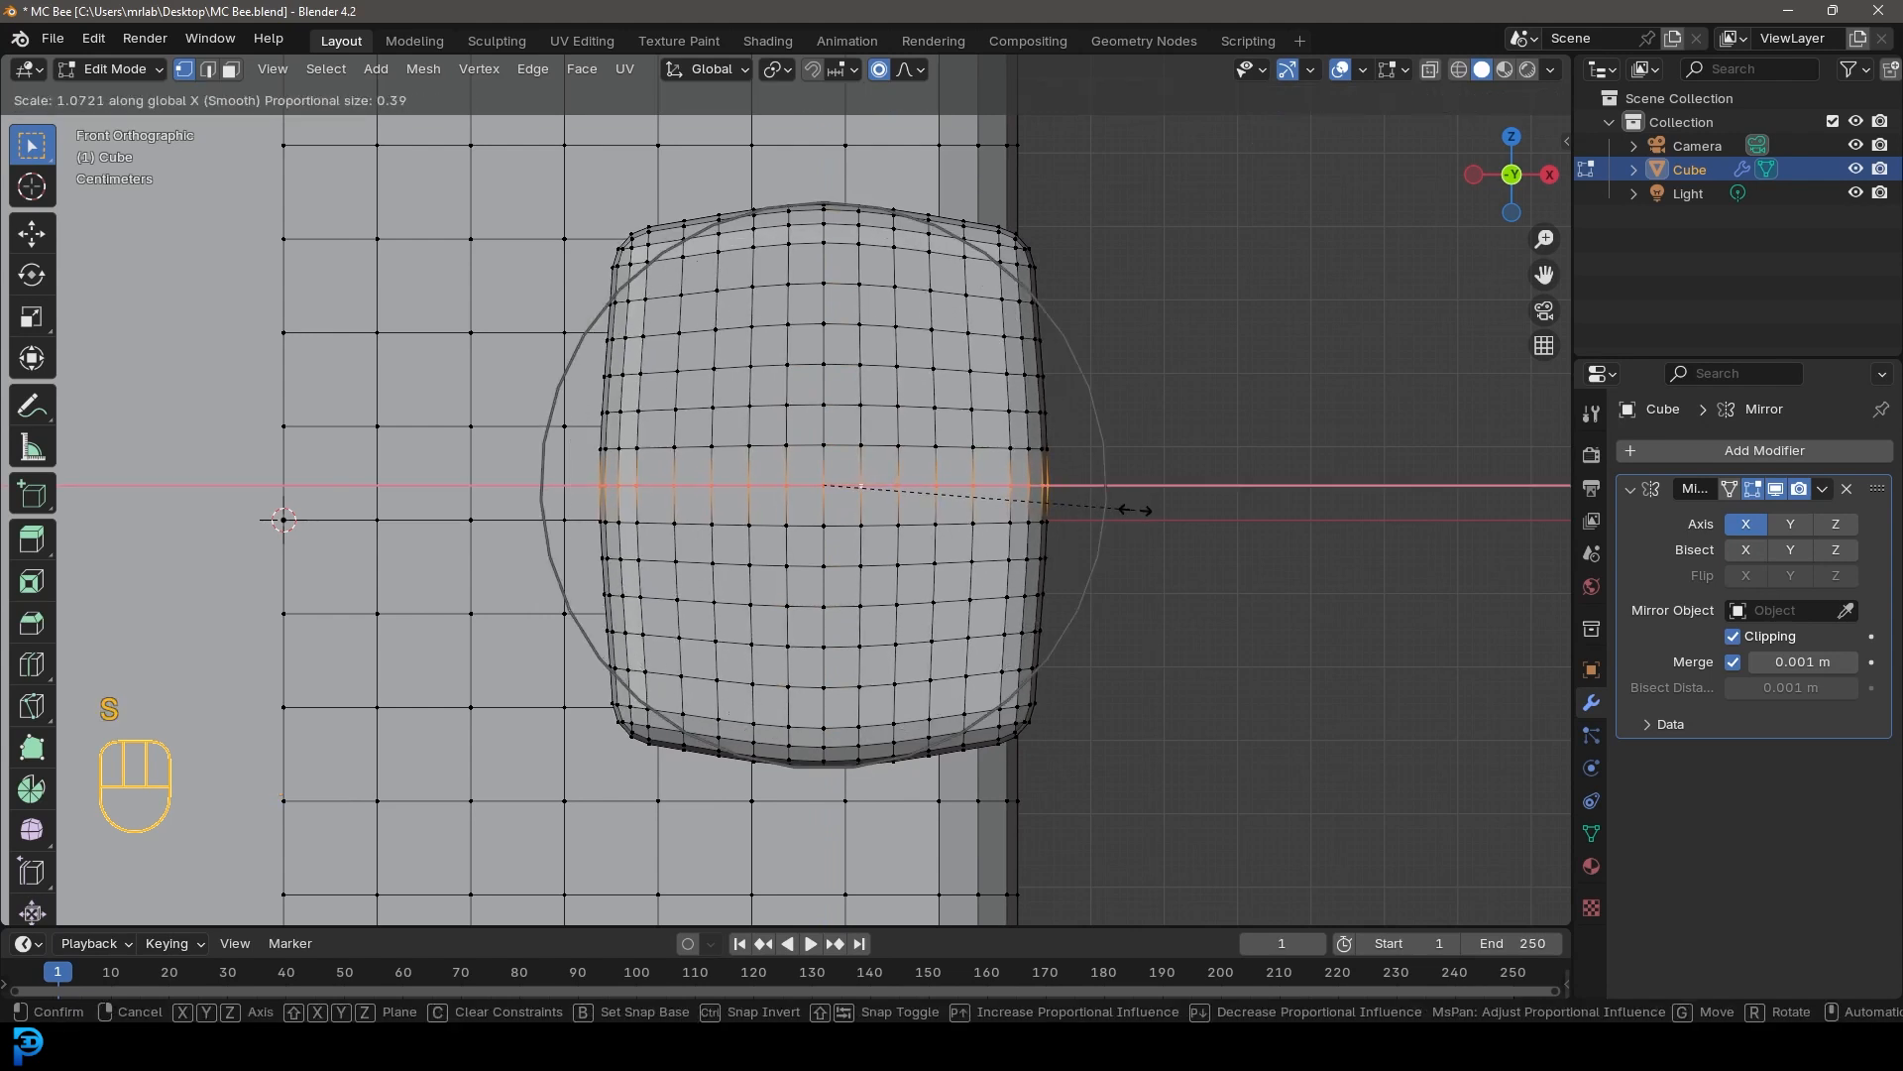
click(1136, 509)
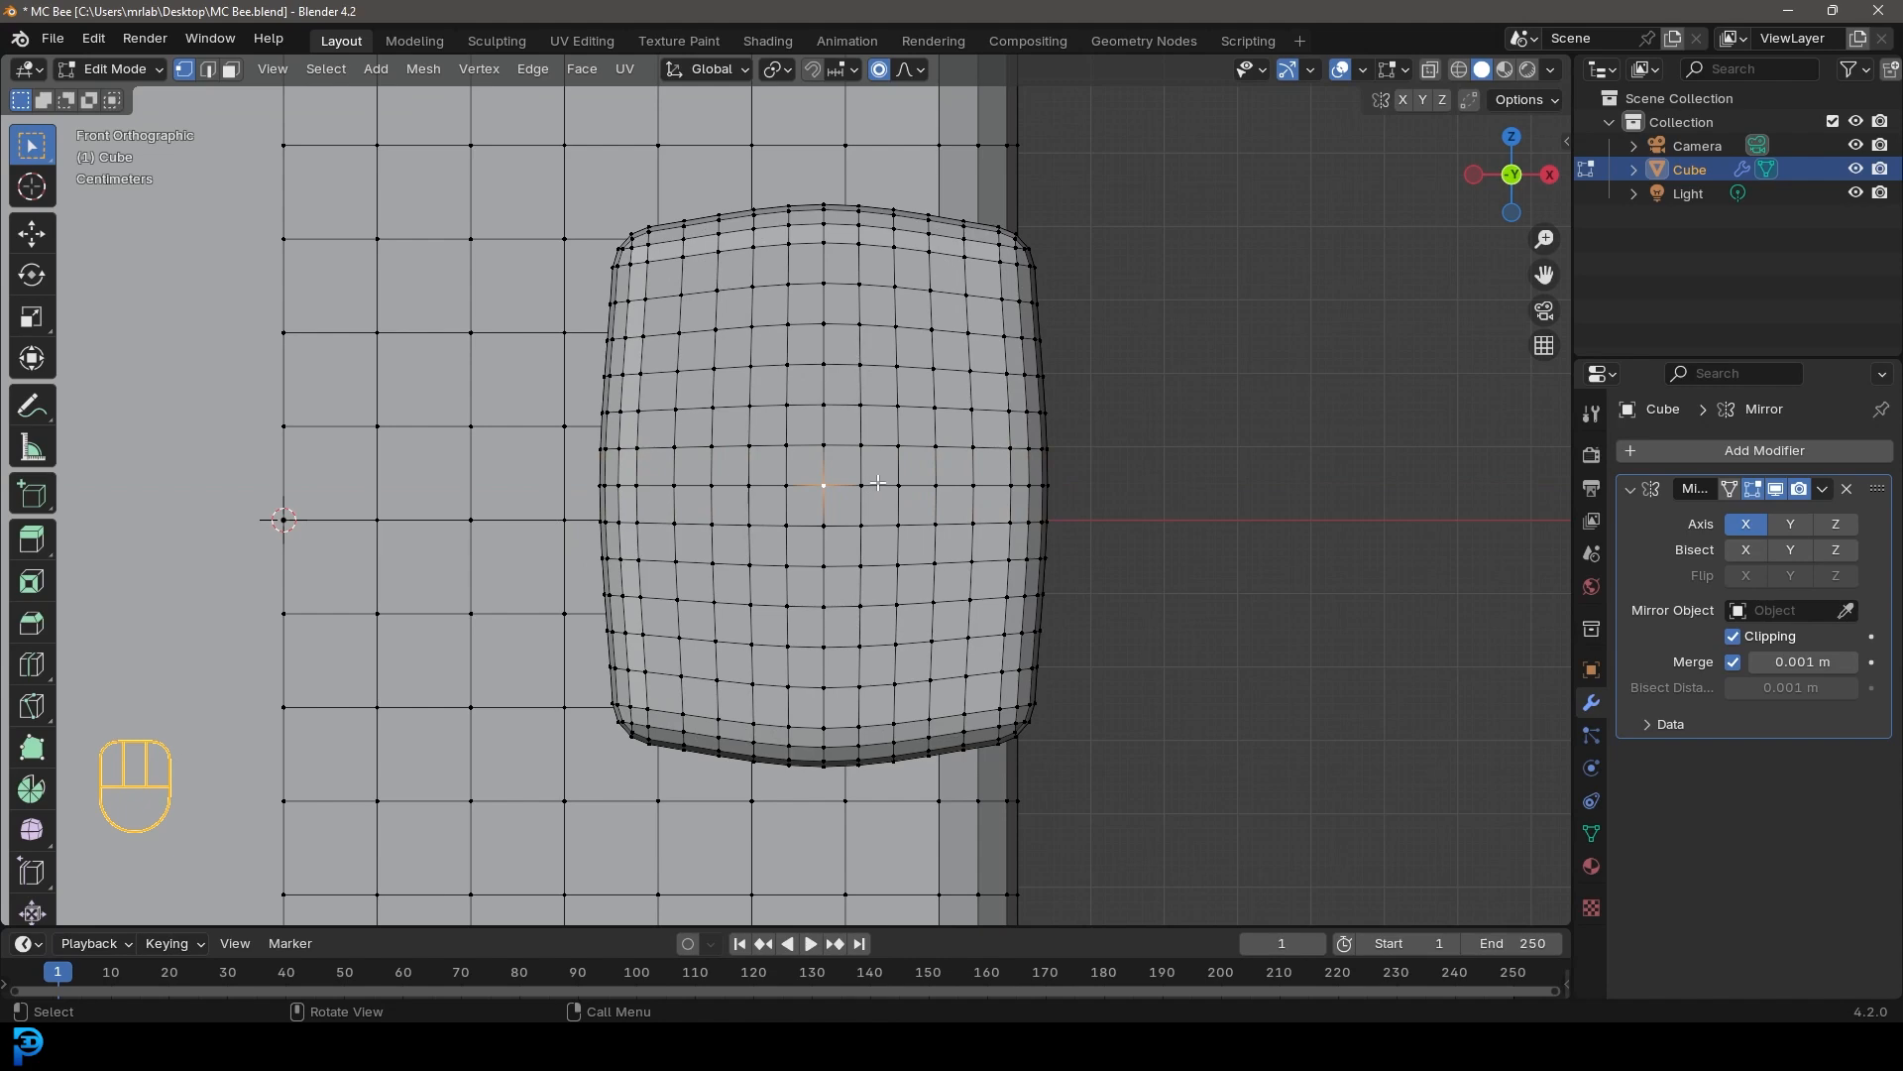
Pull the selected centre of the front cube about 0.04 m outward along Y with proportional editing
key(KP_3)
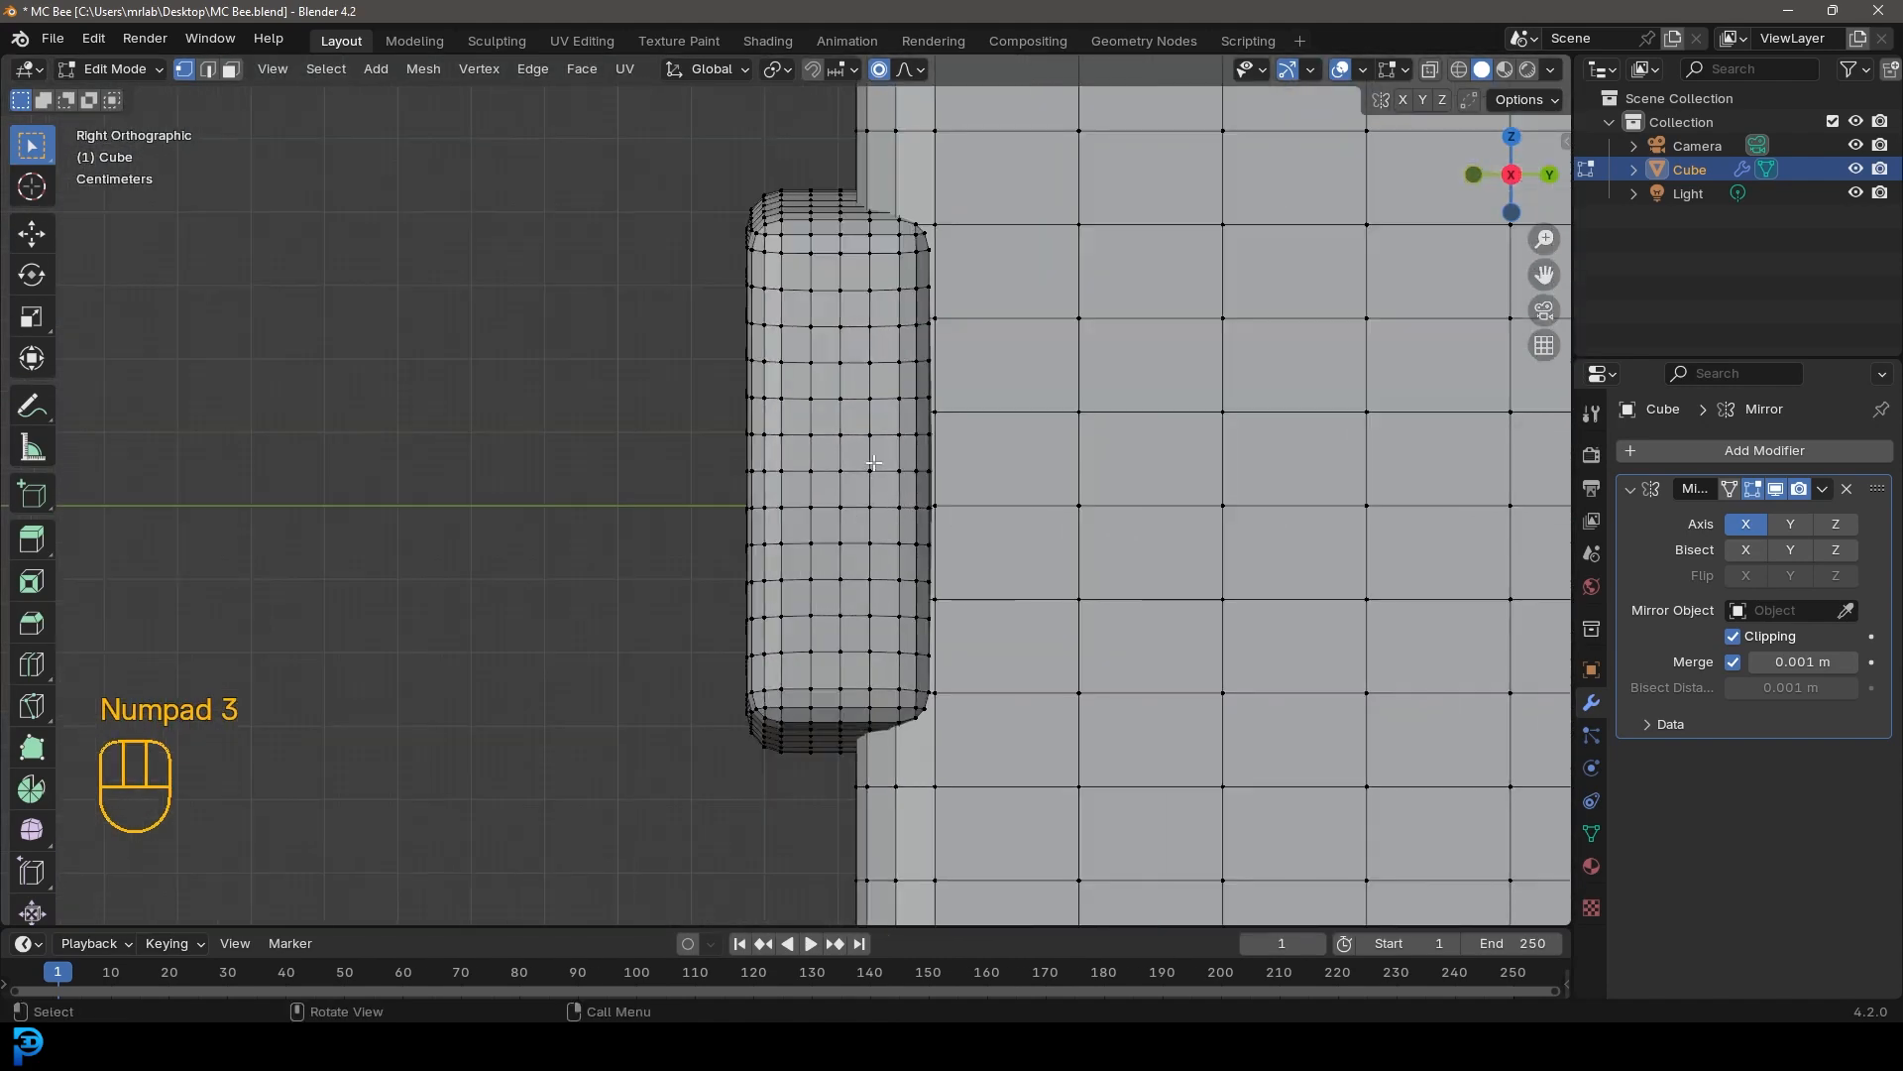
key(g)
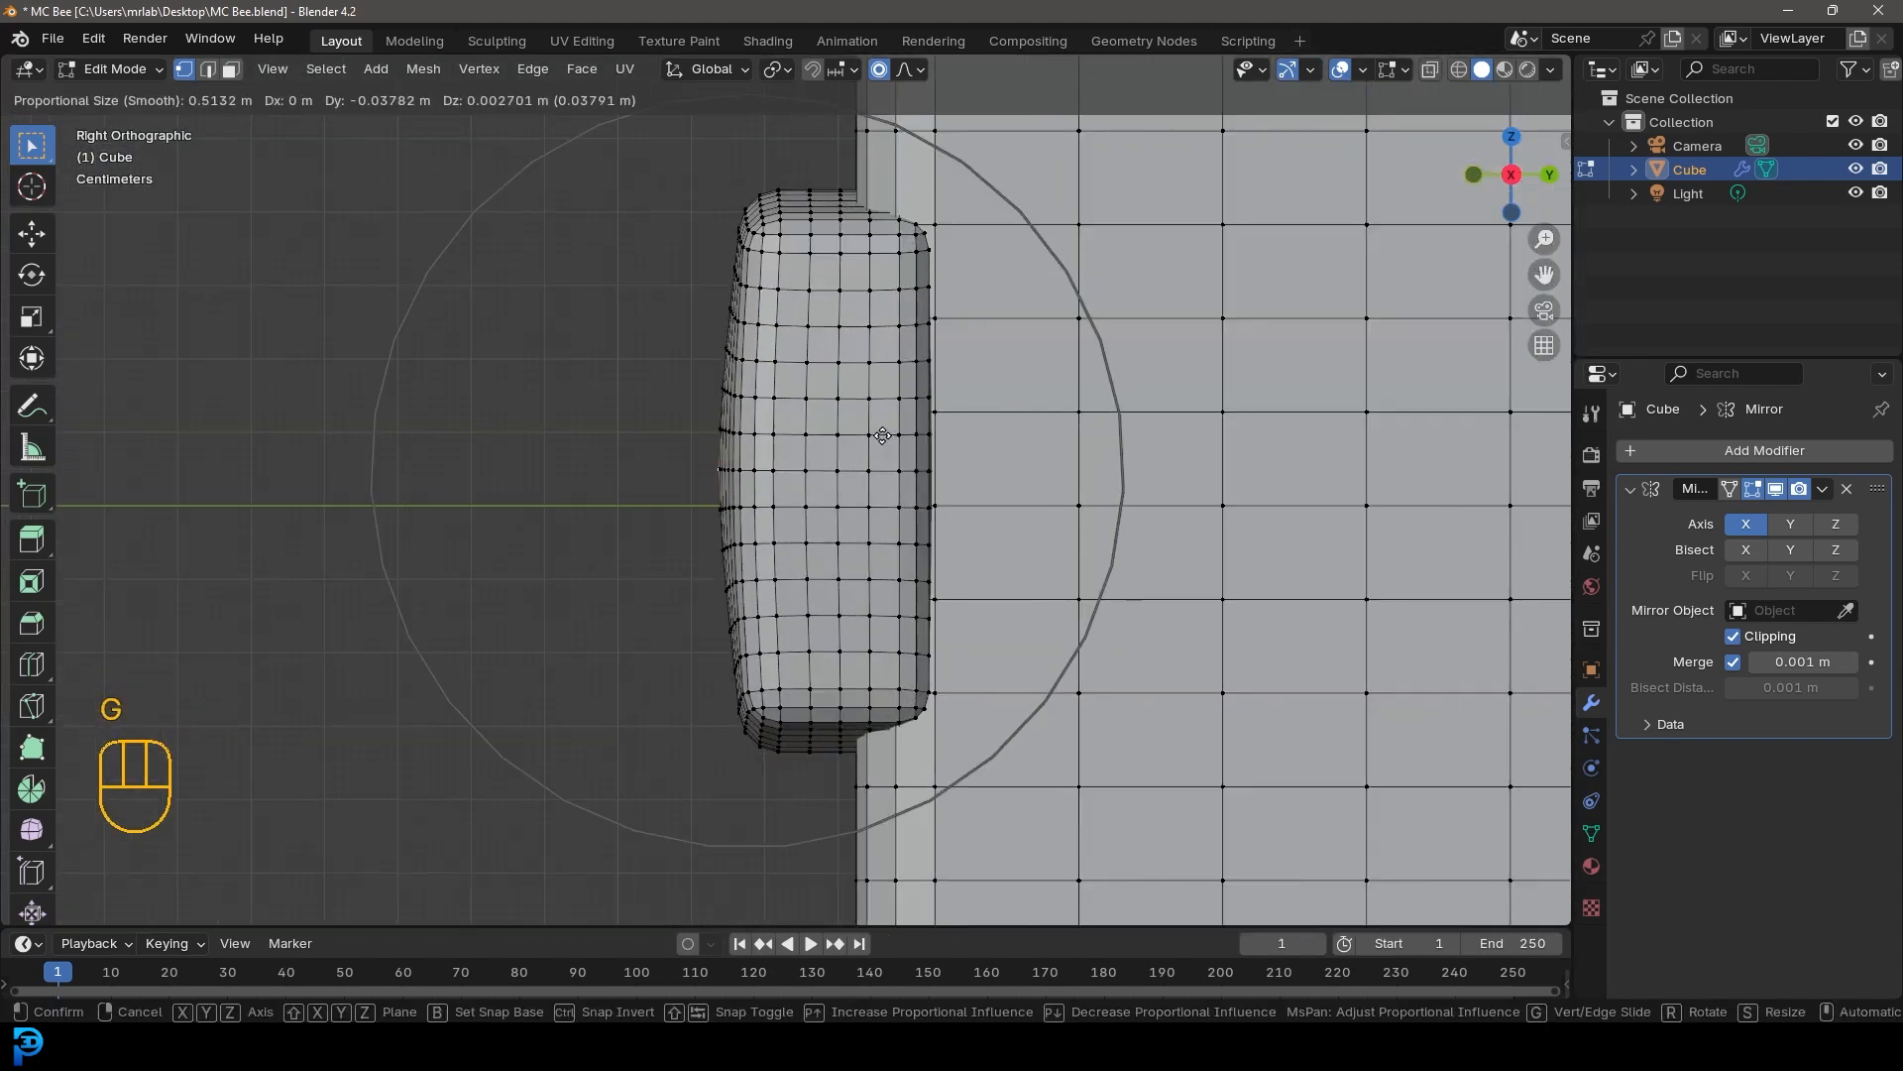
click(880, 433)
Shrink/fatten a vertical edge loop of the front cube about -0.02 m, then scale it about 1.05 proportionally
middle_drag(880, 433, 930, 421)
key(alt+a)
alt+shift+click(853, 398)
scroll(930, 420, up, 1)
key(alt+s)
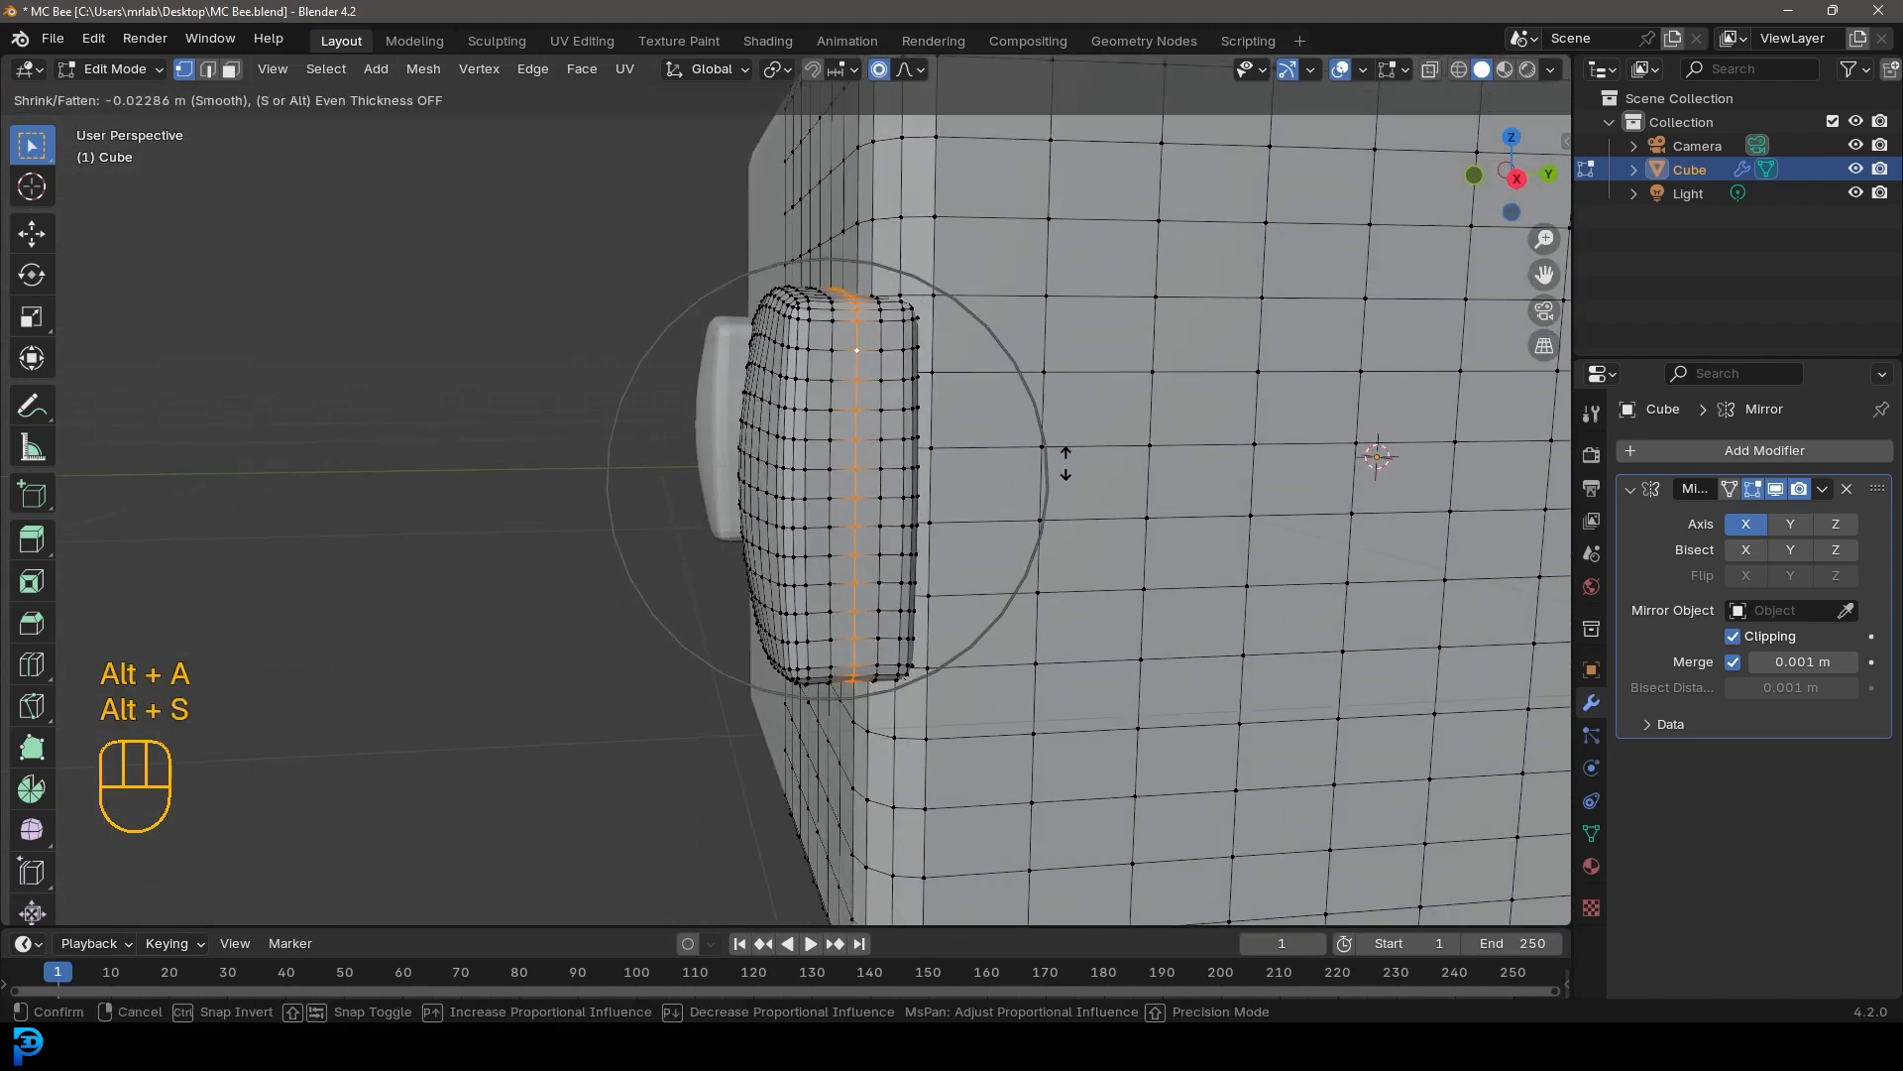
click(1059, 454)
key(s)
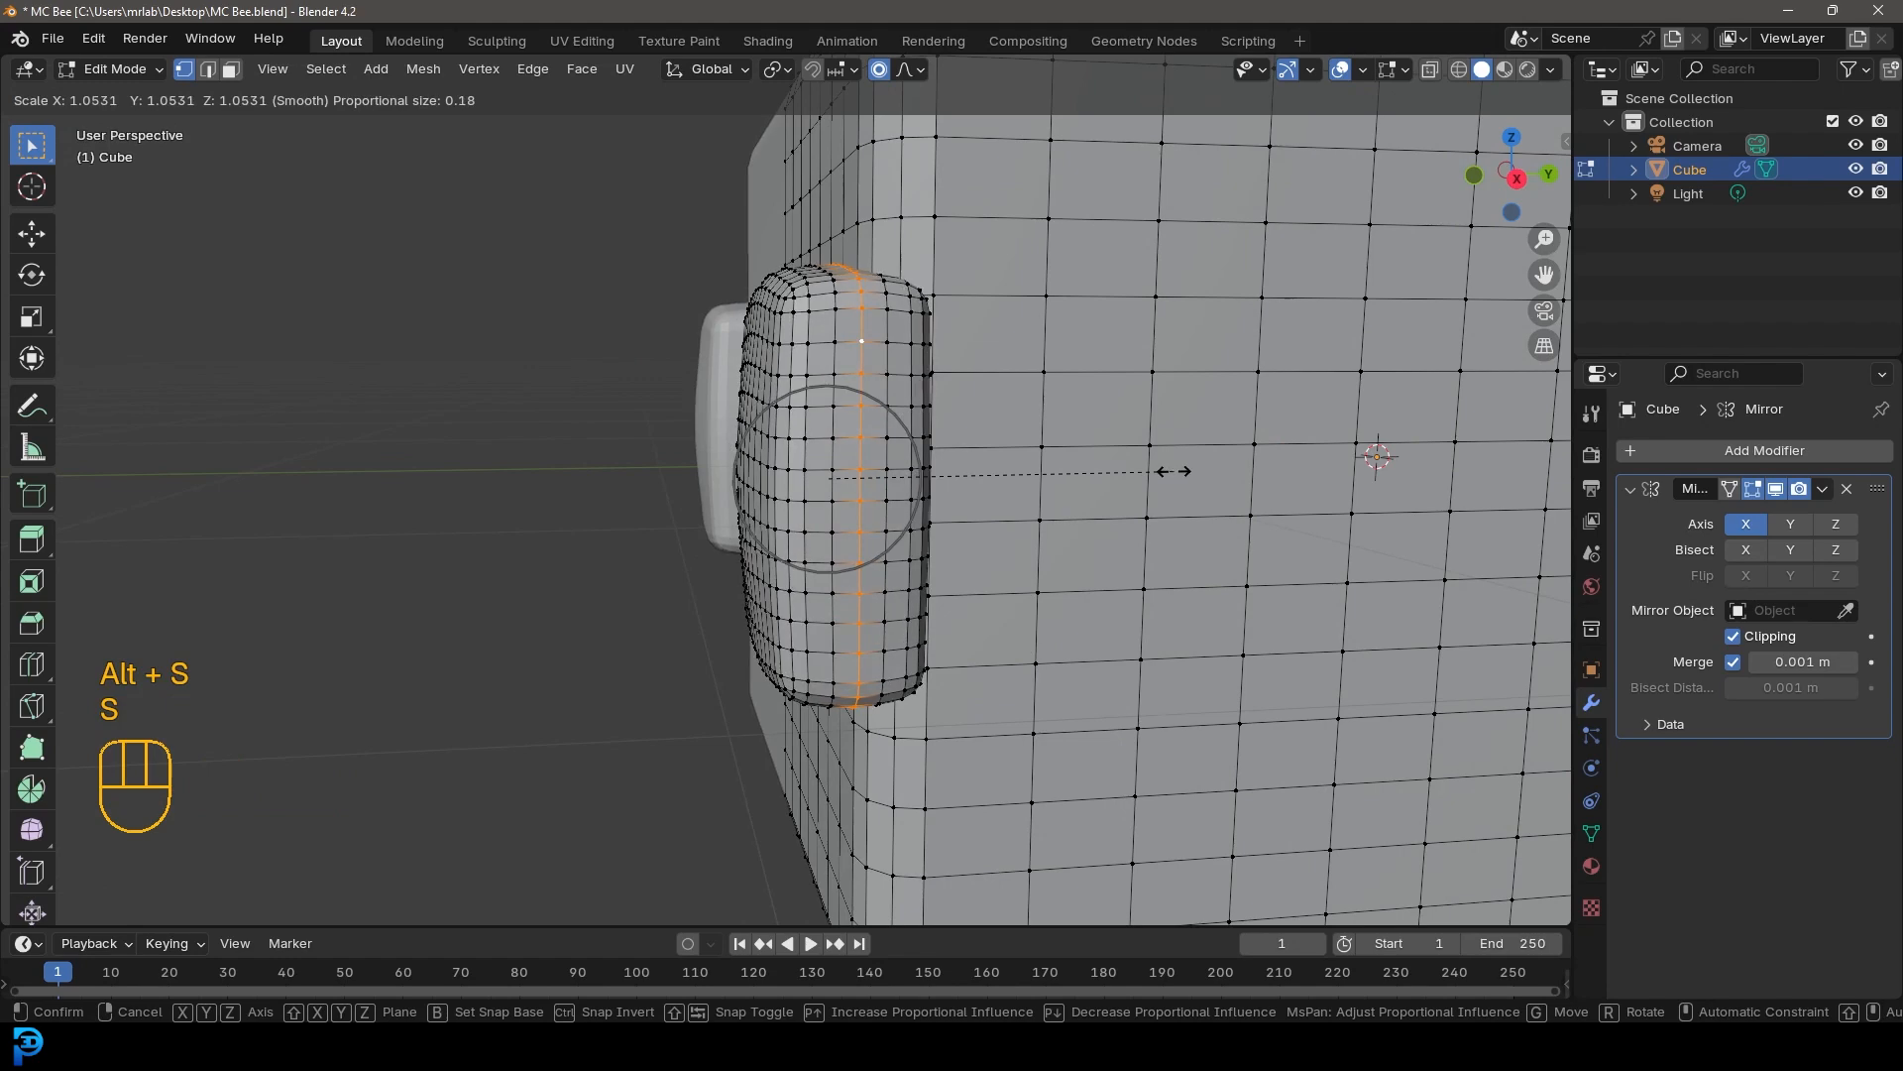
click(1173, 472)
Add a new cube to the body mesh
key(KP_1)
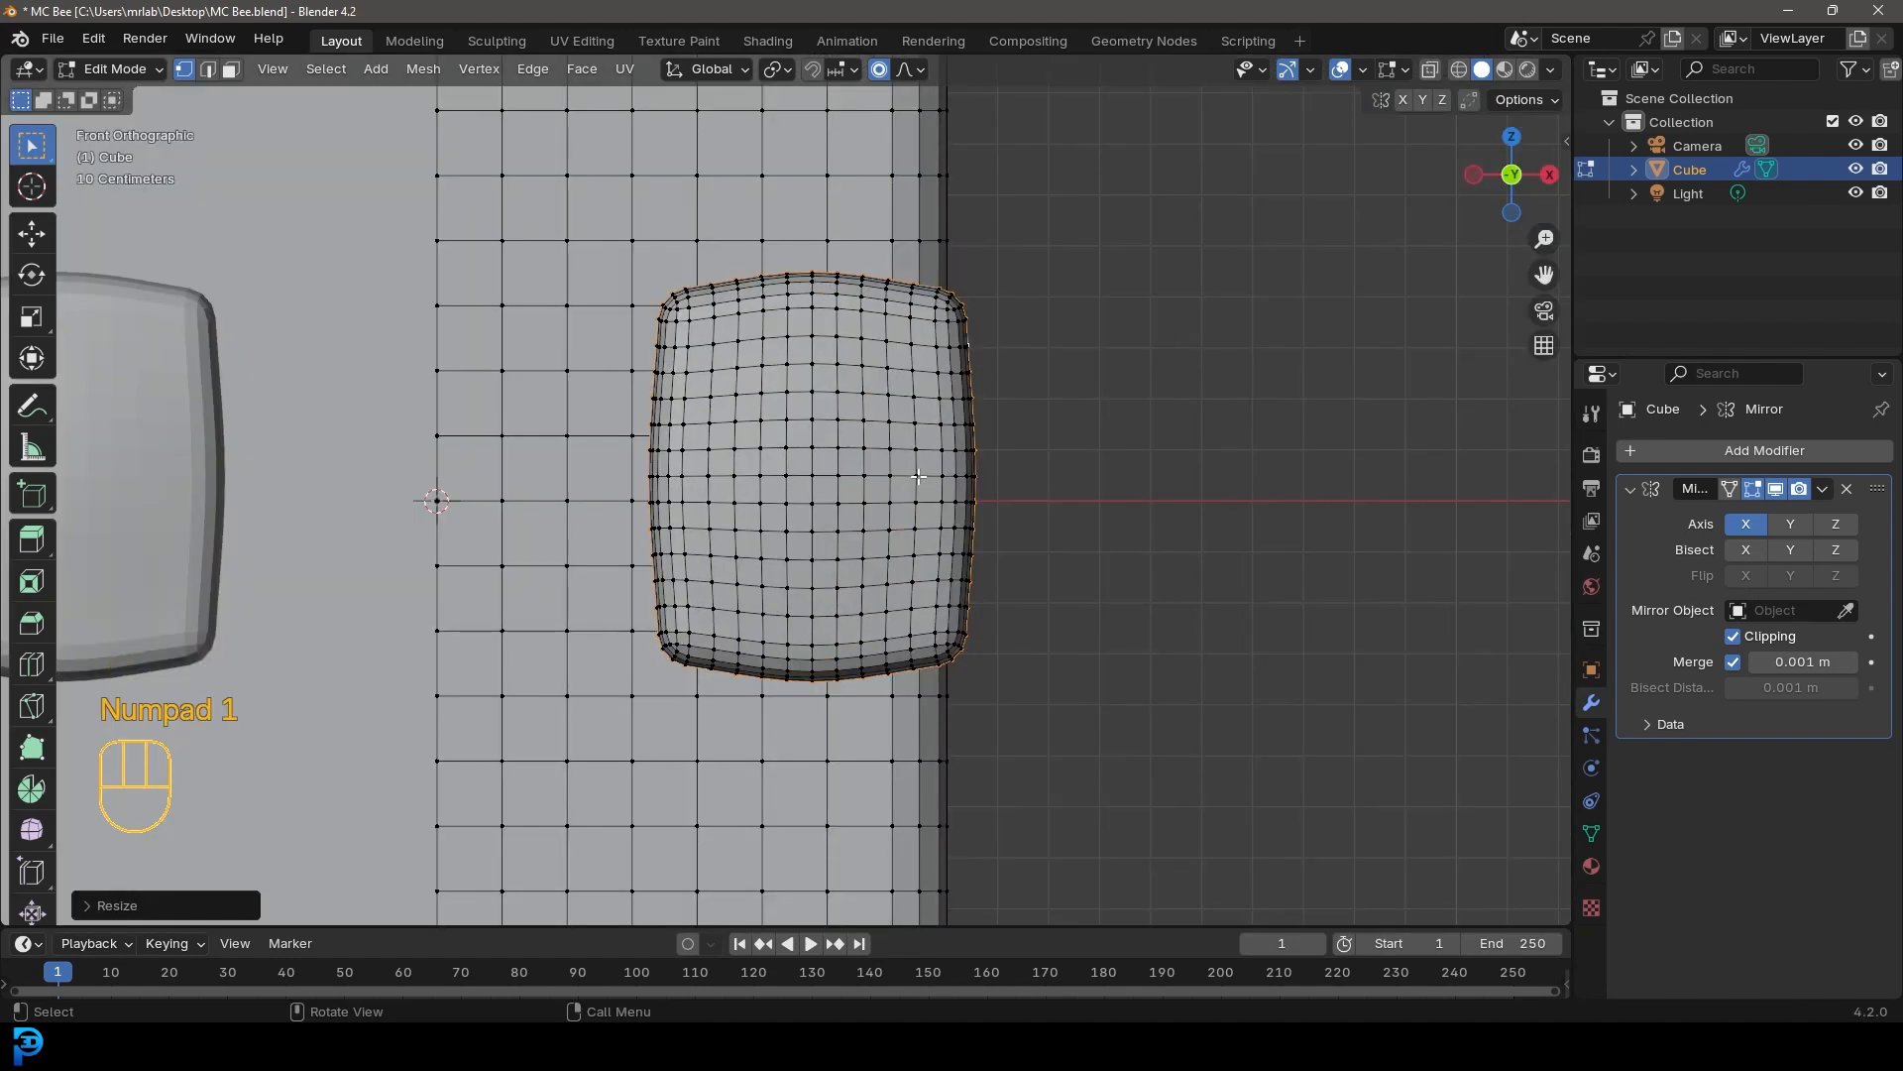
scroll(943, 374, down, 3)
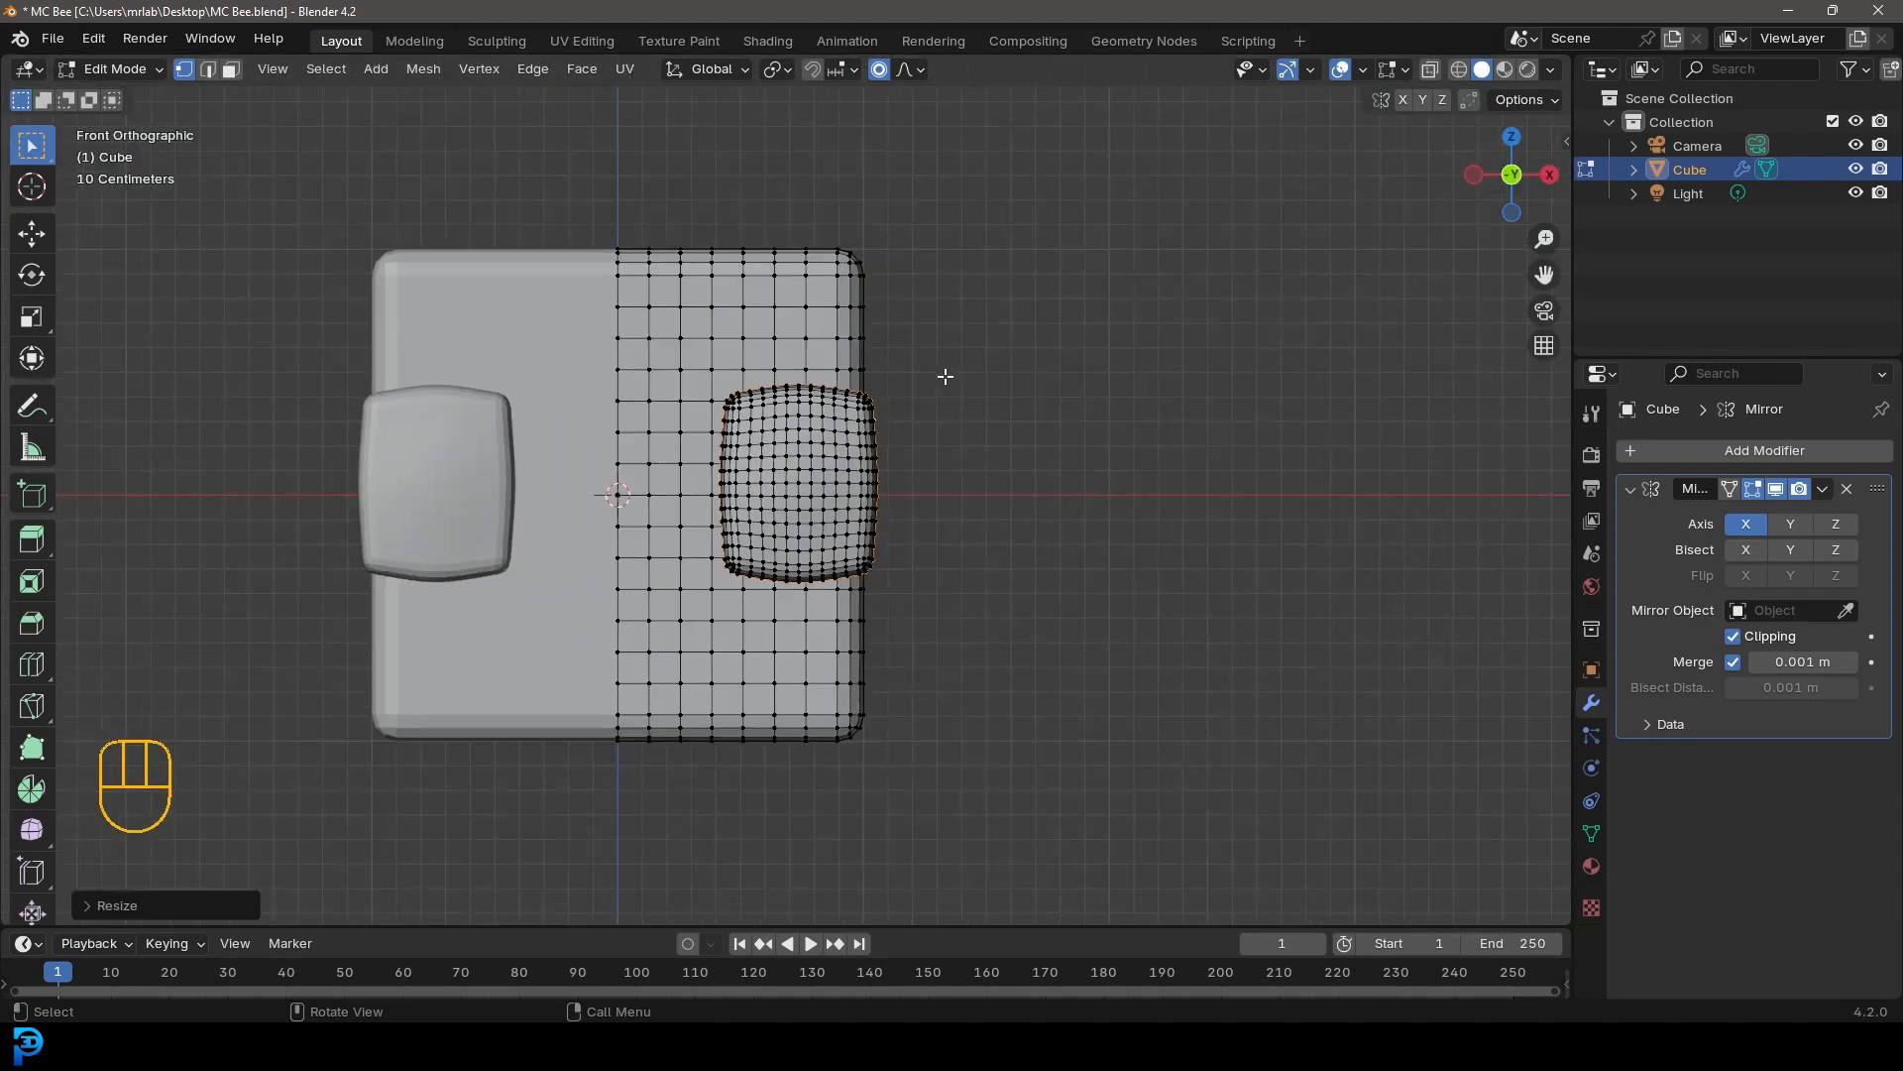
key(alt+a)
middle_drag(754, 516, 966, 500)
key(w)
key(KP_1)
shift+middle_drag(1091, 497, 917, 412)
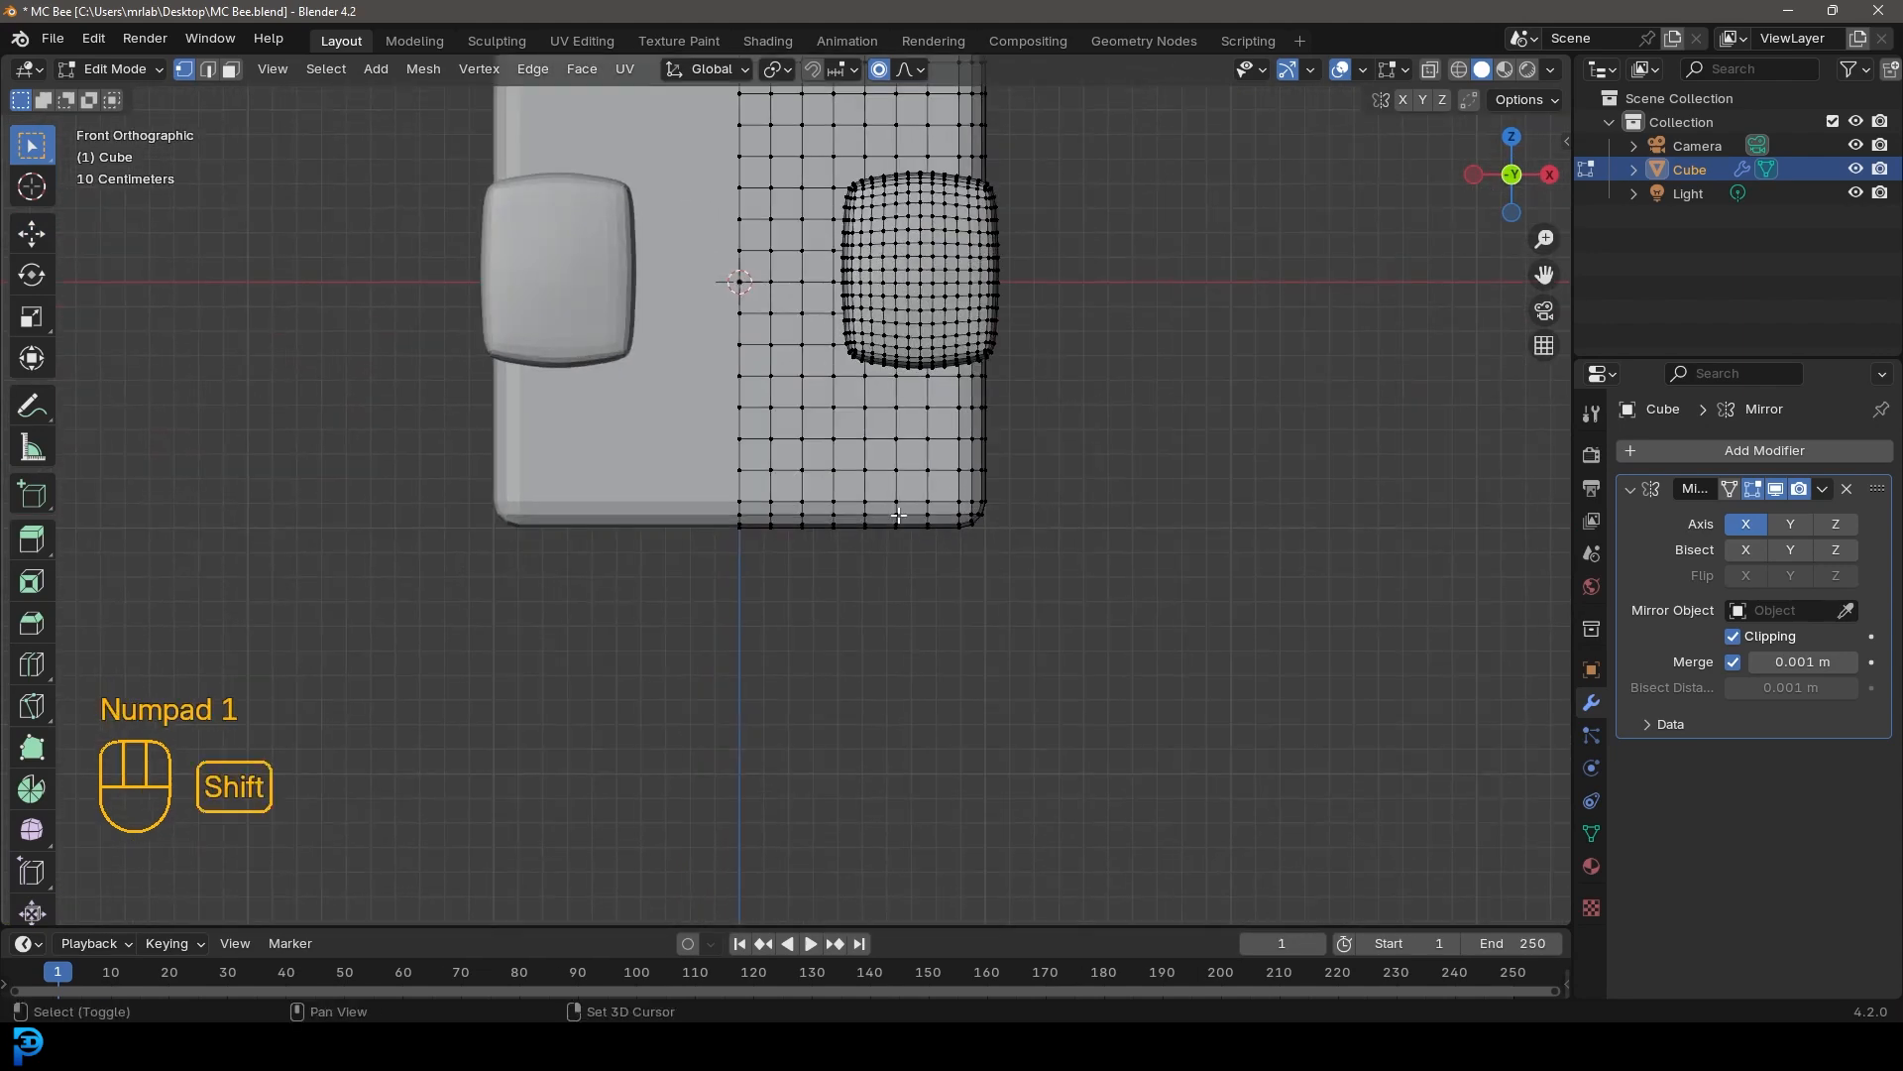
key(shift+a)
click(802, 508)
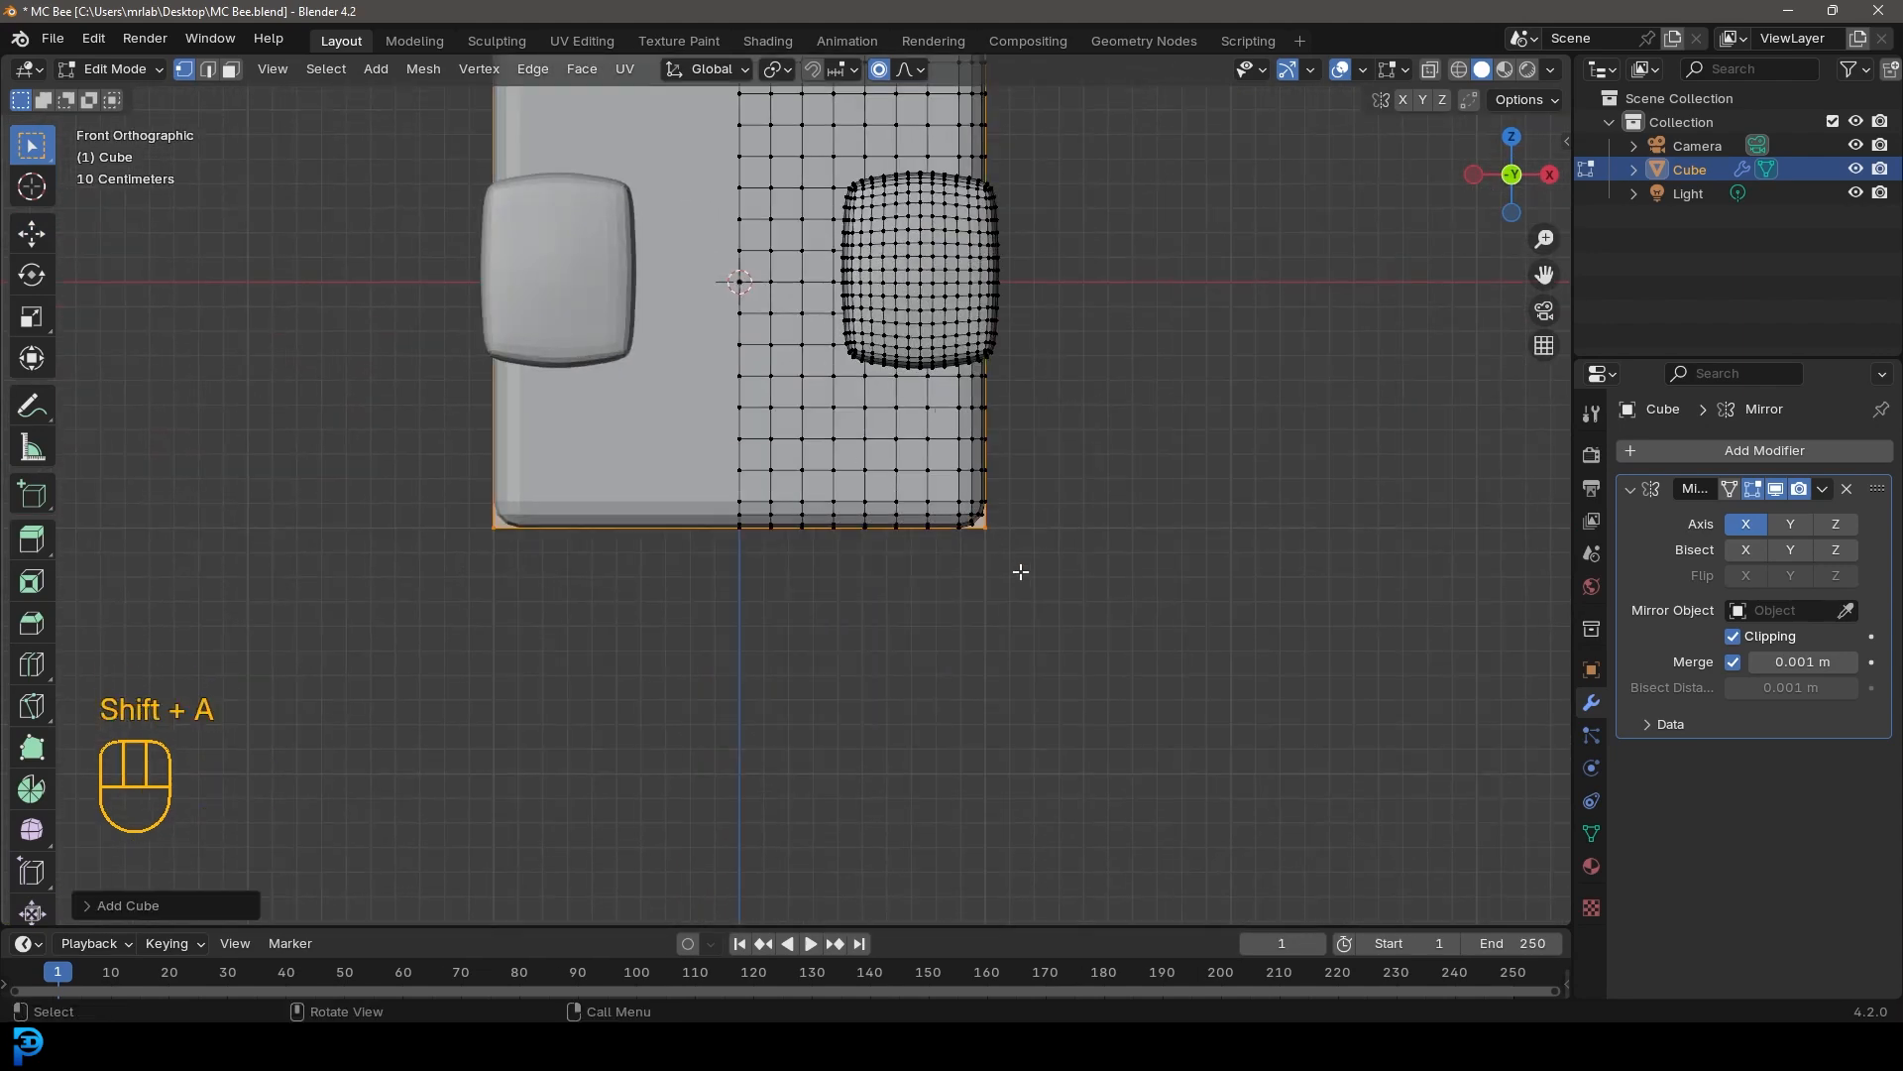
Disable the Mirror modifier's Clipping and move the new cube below and right of the body
click(1734, 636)
scroll(892, 496, down, 2)
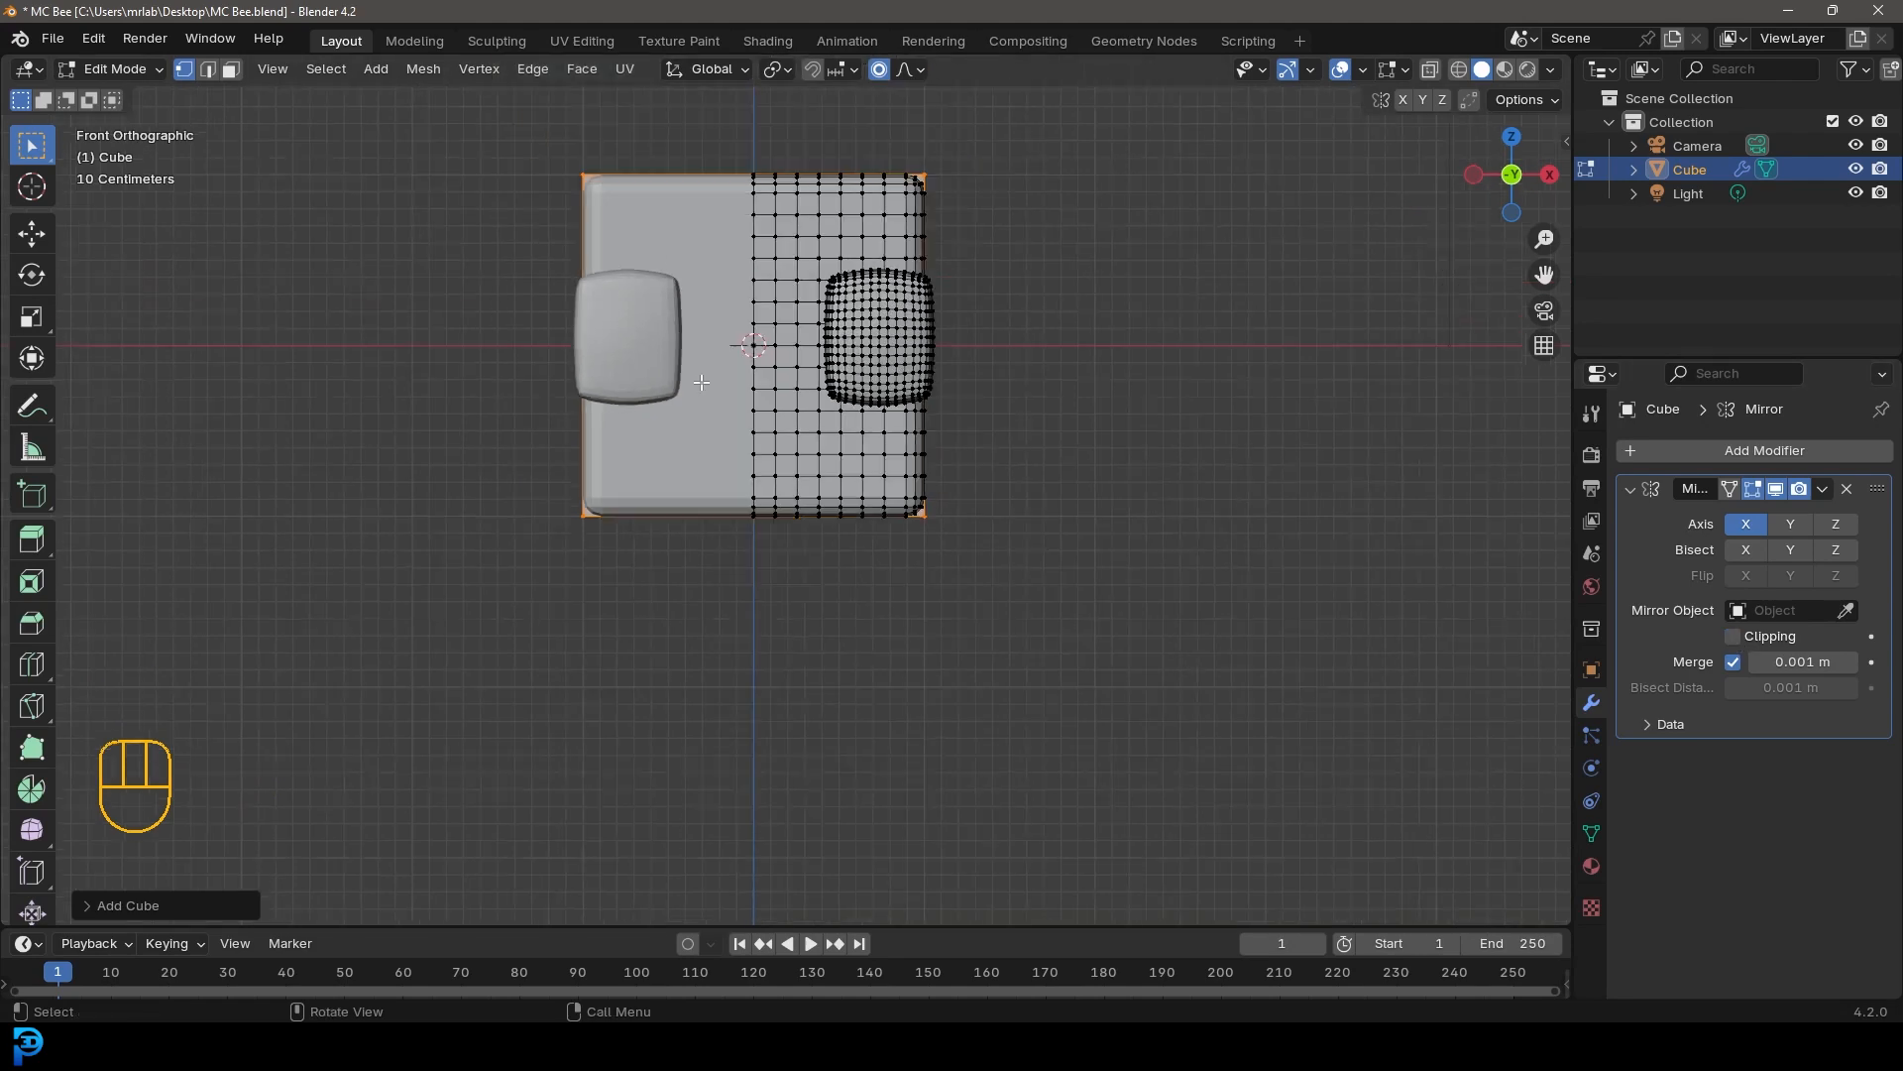
key(g)
click(974, 540)
Re-enable Clipping and scale the new cube to about 0.39 of its size
click(1735, 636)
scroll(1155, 637, up, 2)
key(s)
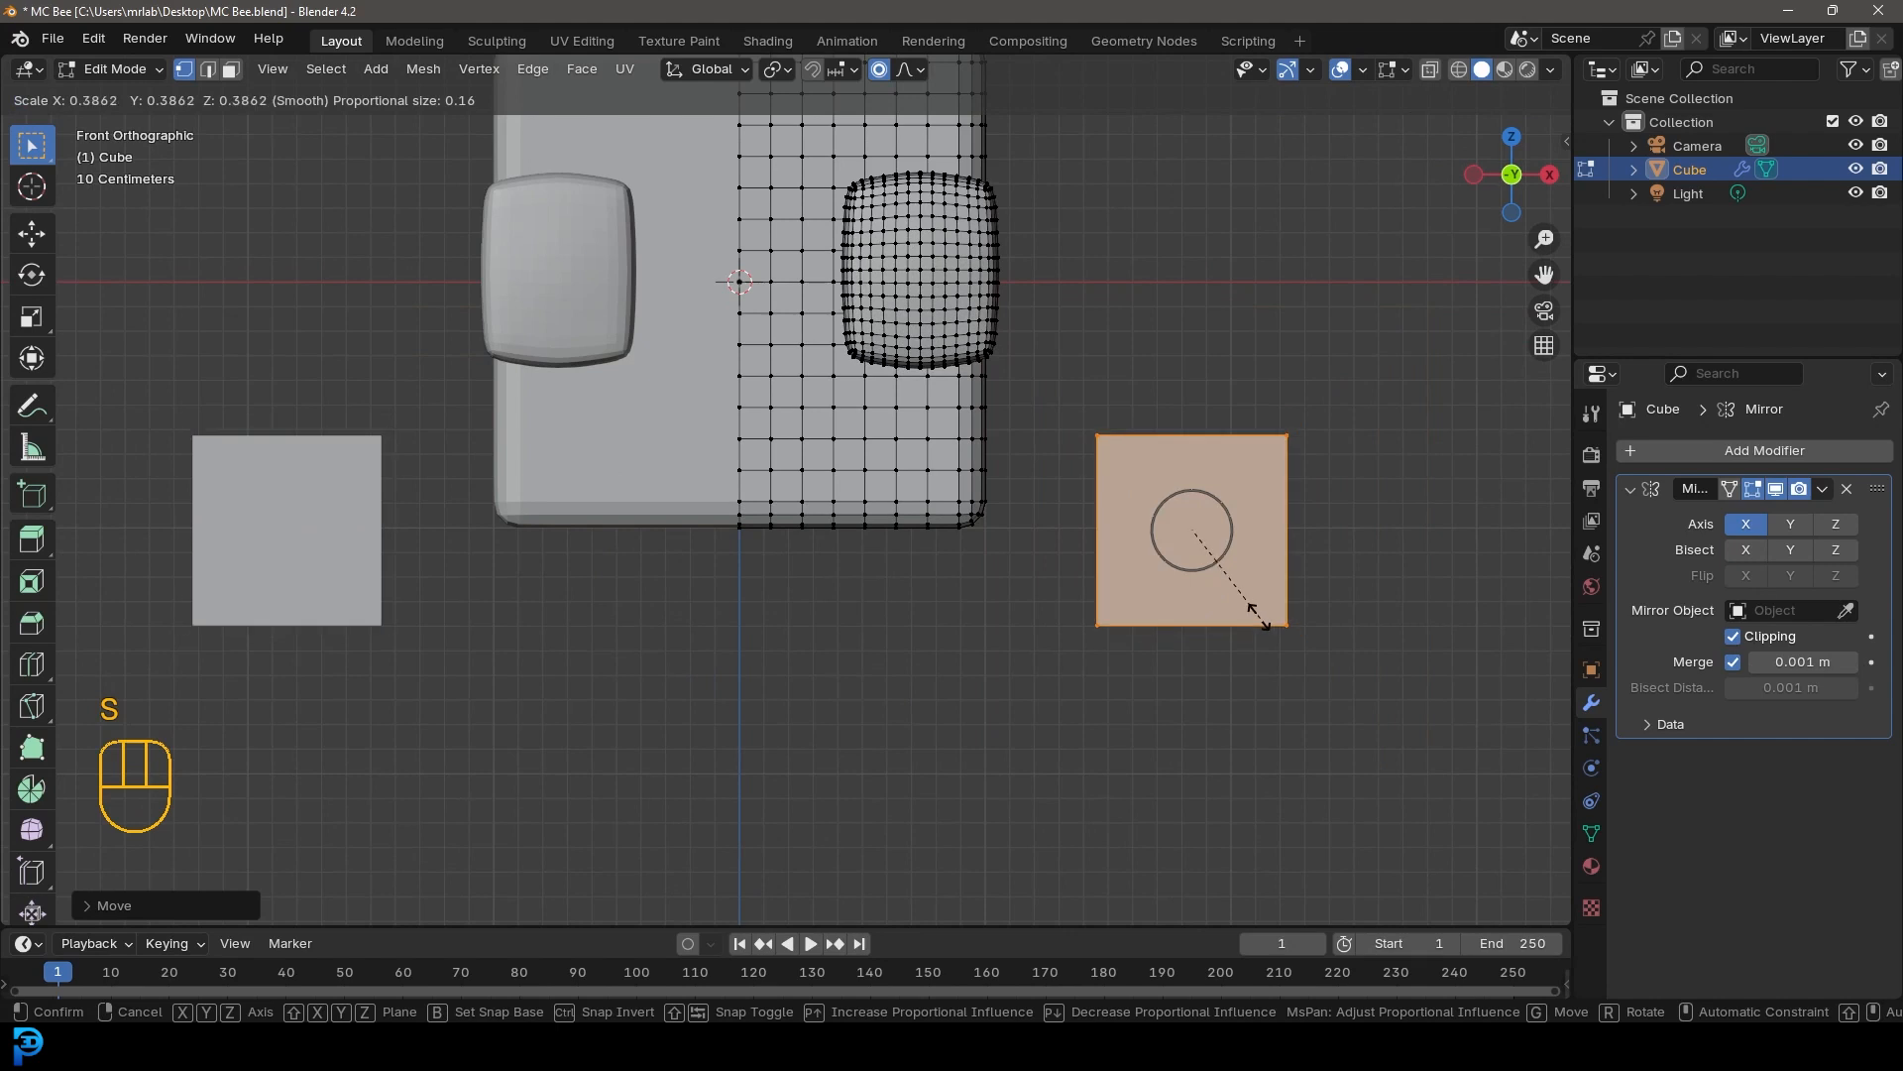
click(1205, 546)
Move the small cube just under the body and scale it down further
key(g)
click(867, 584)
key(s)
click(955, 594)
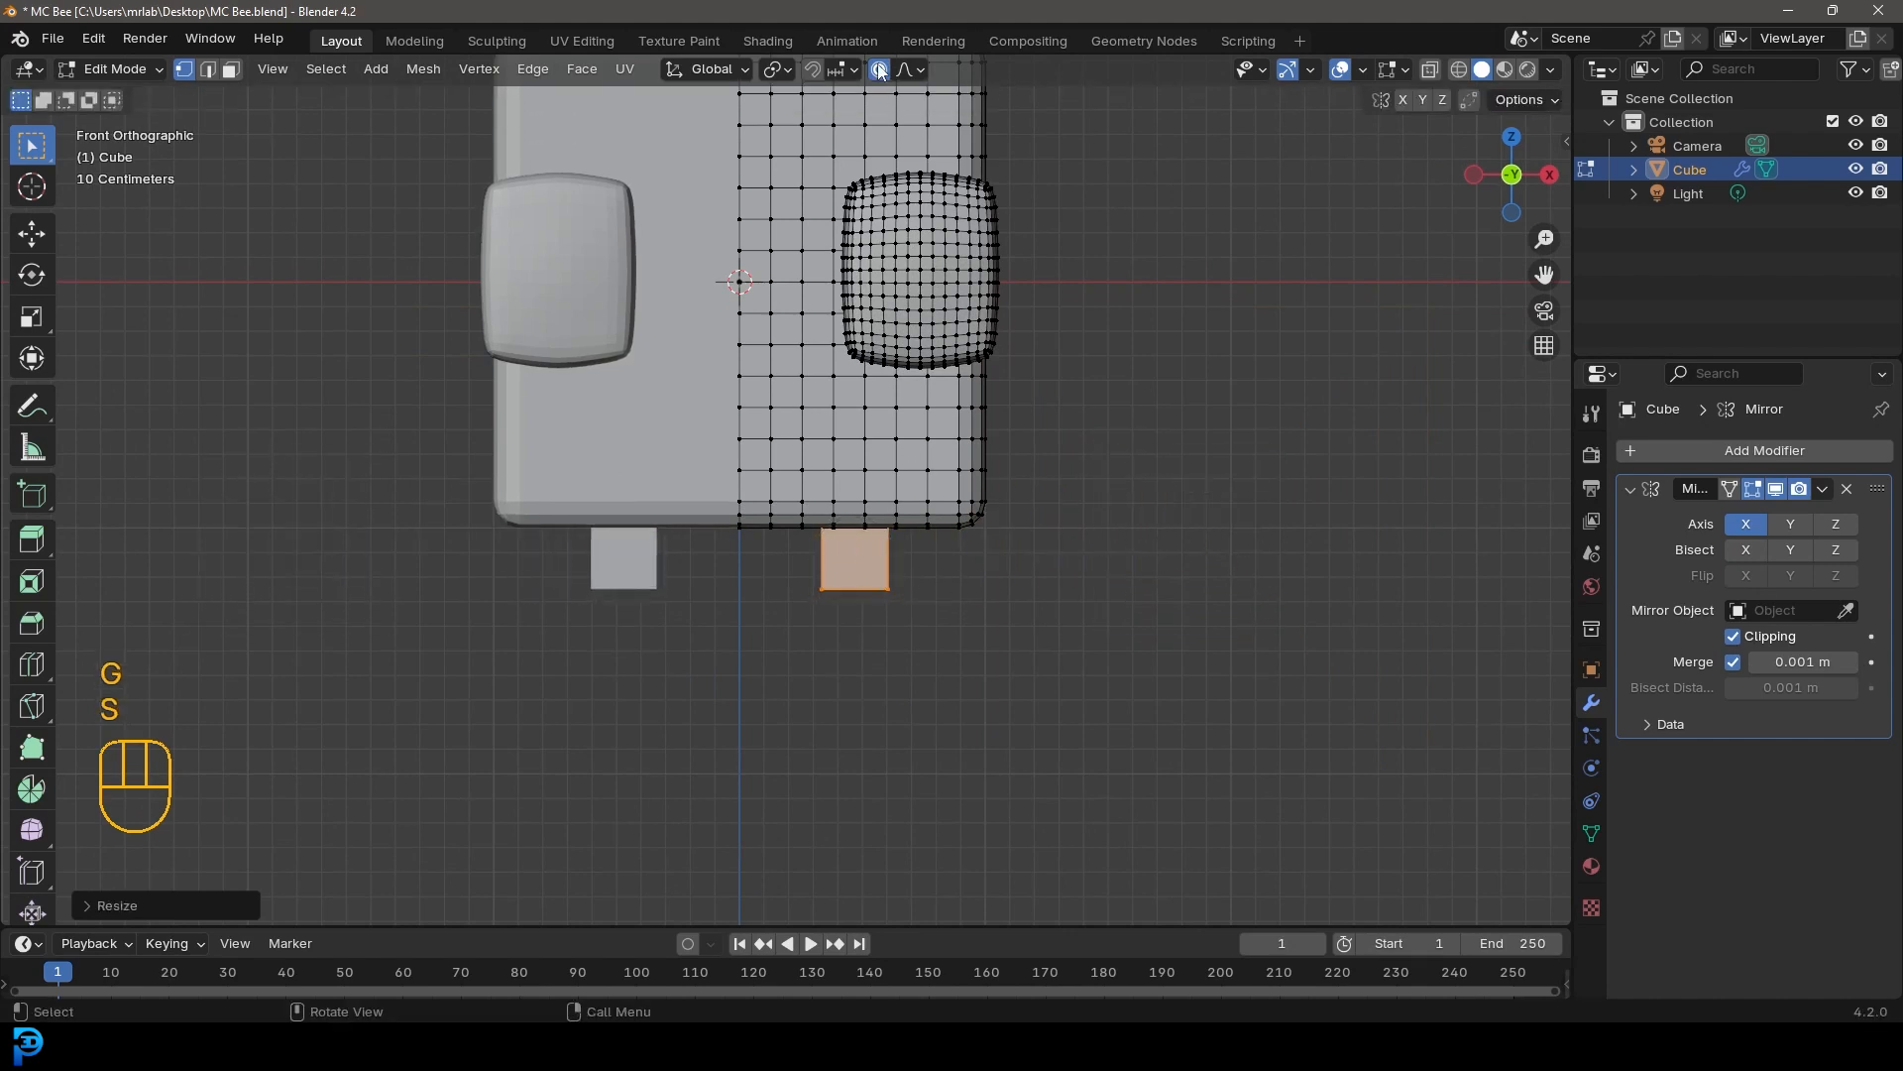
Lengthen the small cube into a leg by moving and scaling its bottom face, tilting it about -11.33 degrees
shift+middle_drag(976, 612, 948, 467)
scroll(948, 467, up, 2)
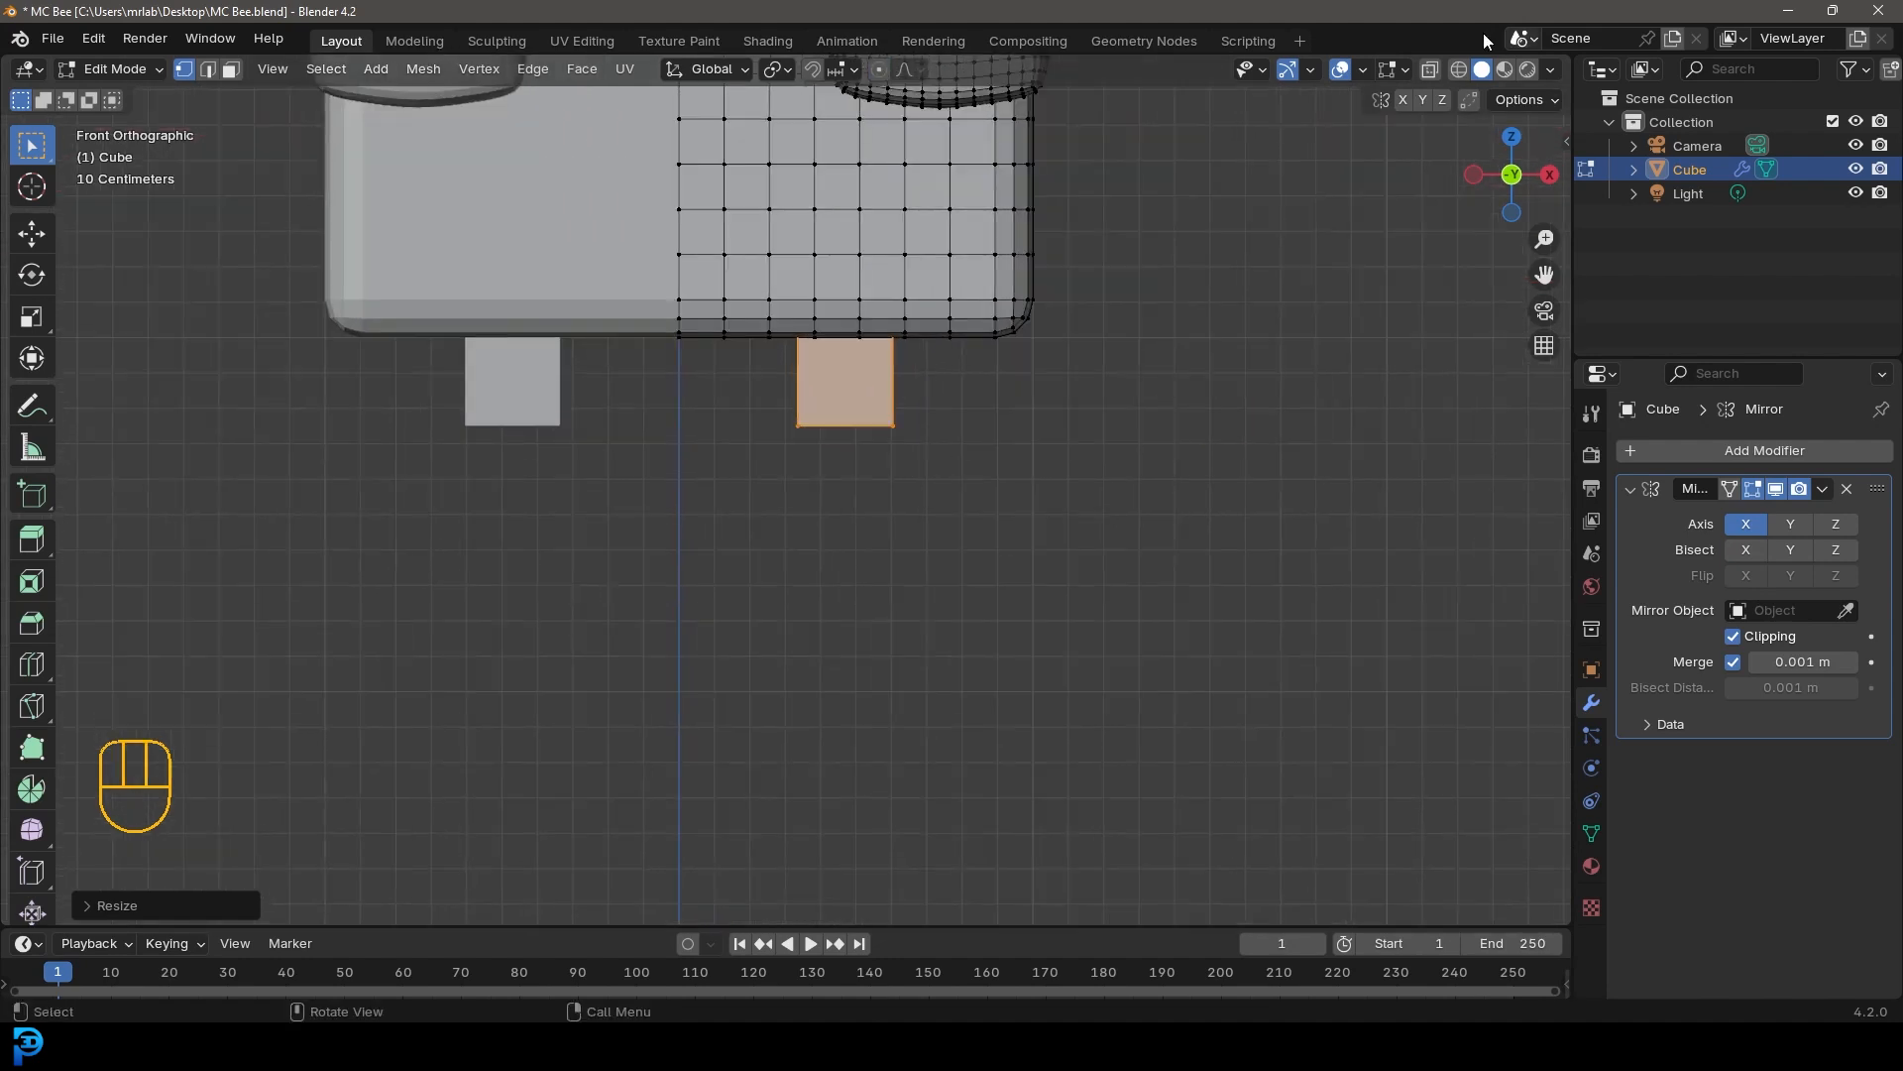
click(1431, 70)
drag(1041, 548, 701, 400)
shift+middle_drag(907, 500, 909, 479)
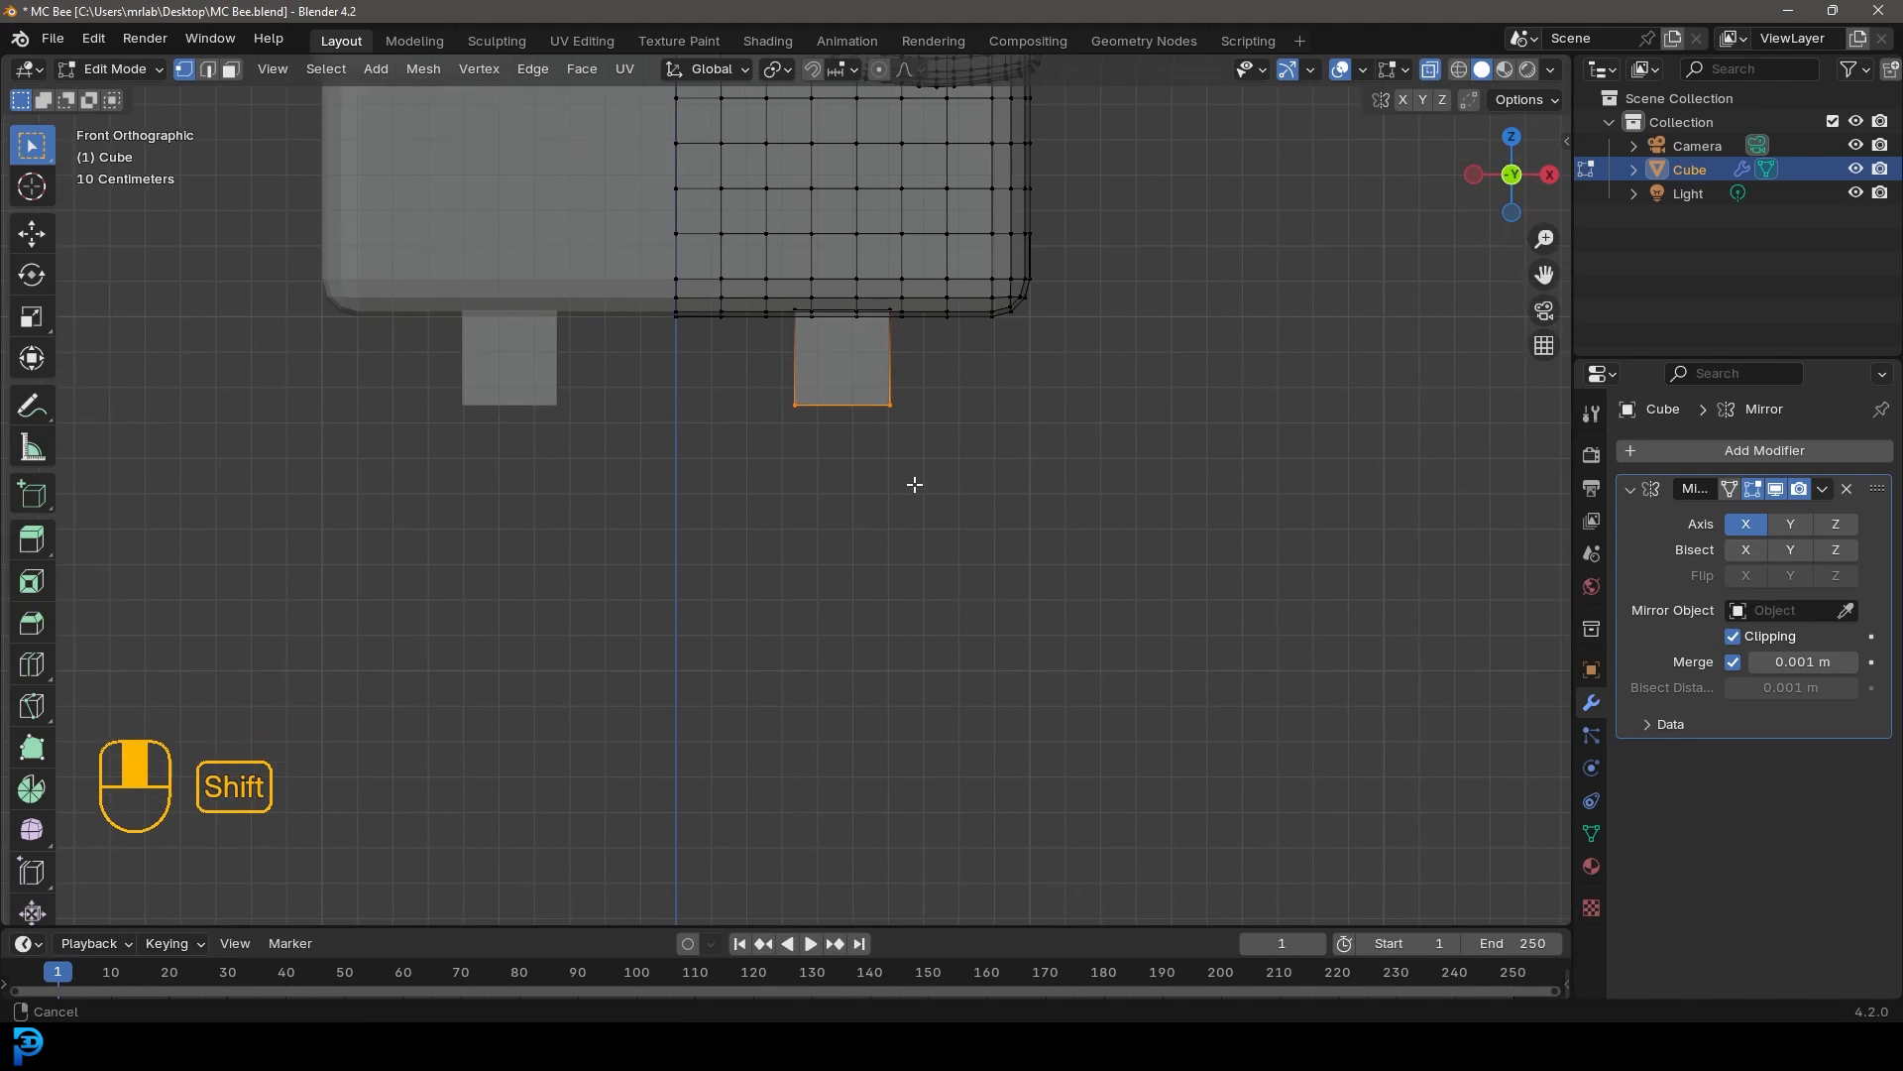
key(g)
click(913, 643)
key(s)
click(1011, 582)
key(r)
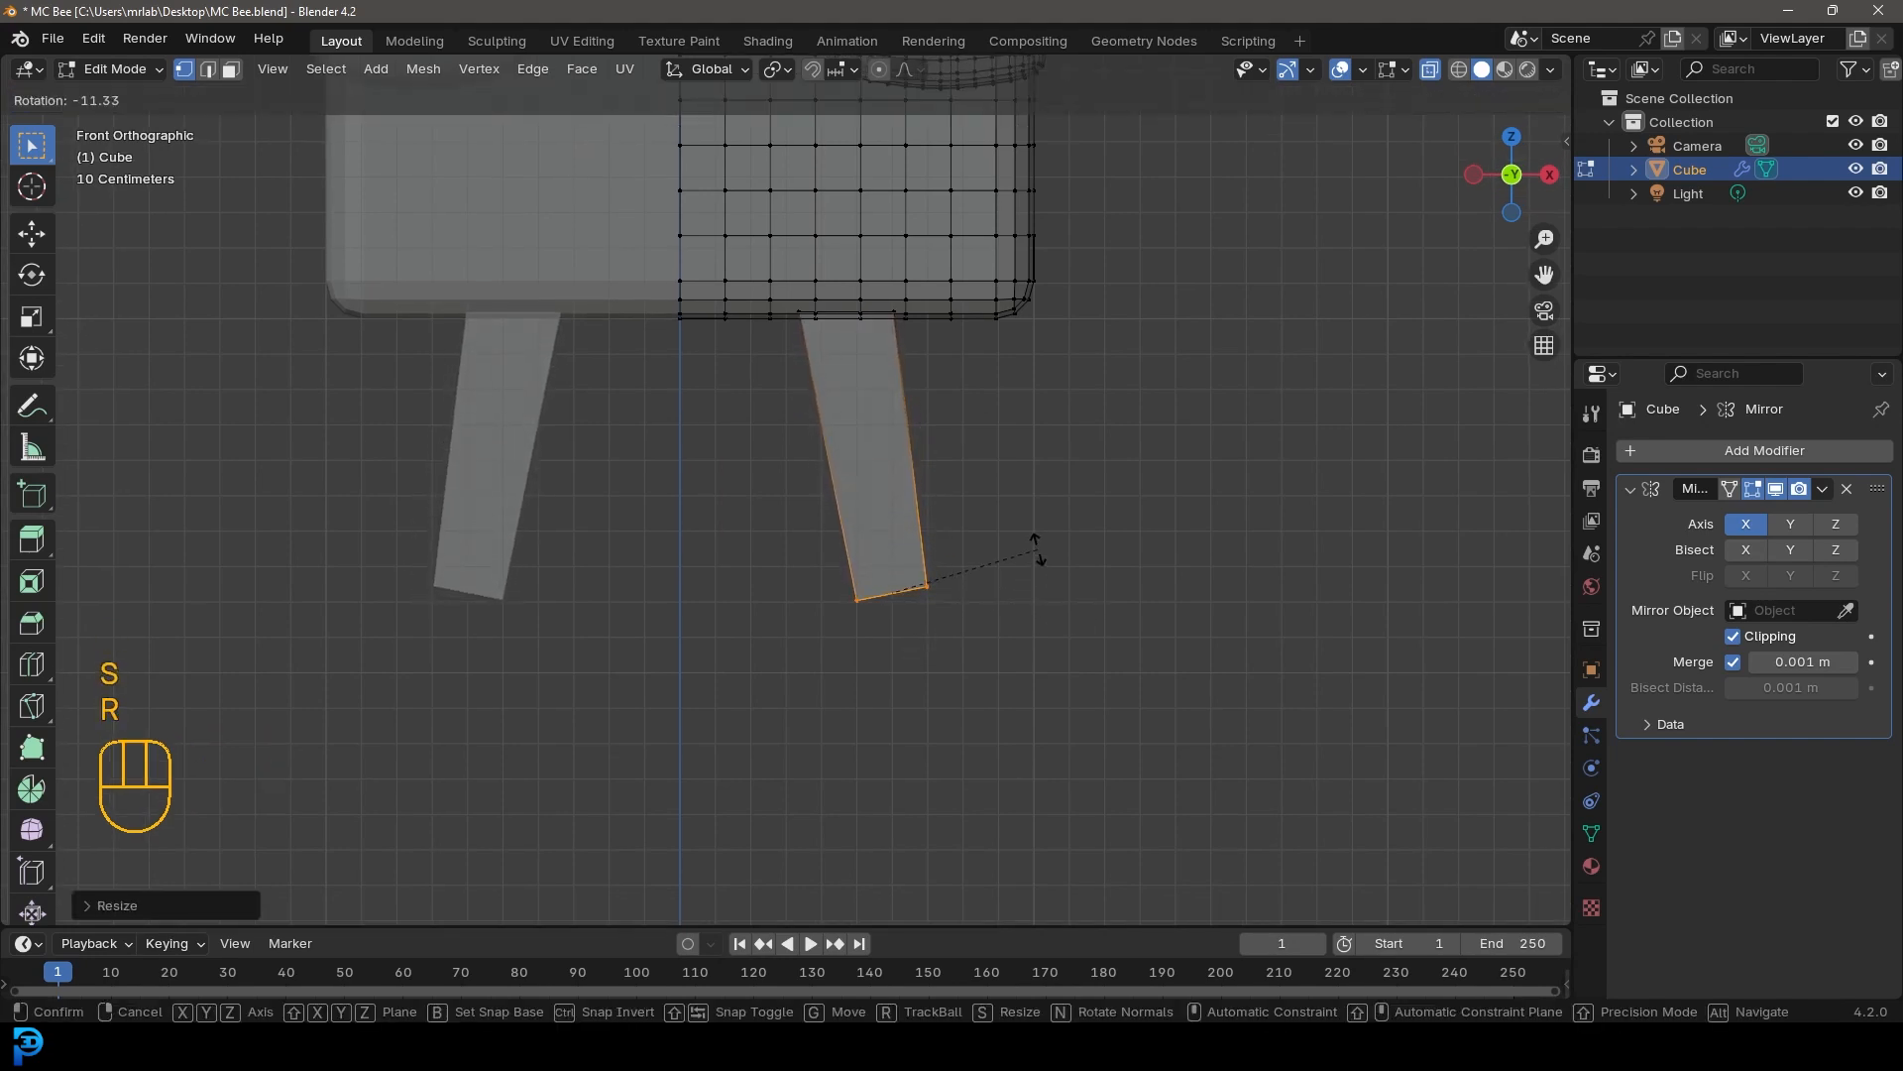
click(1039, 558)
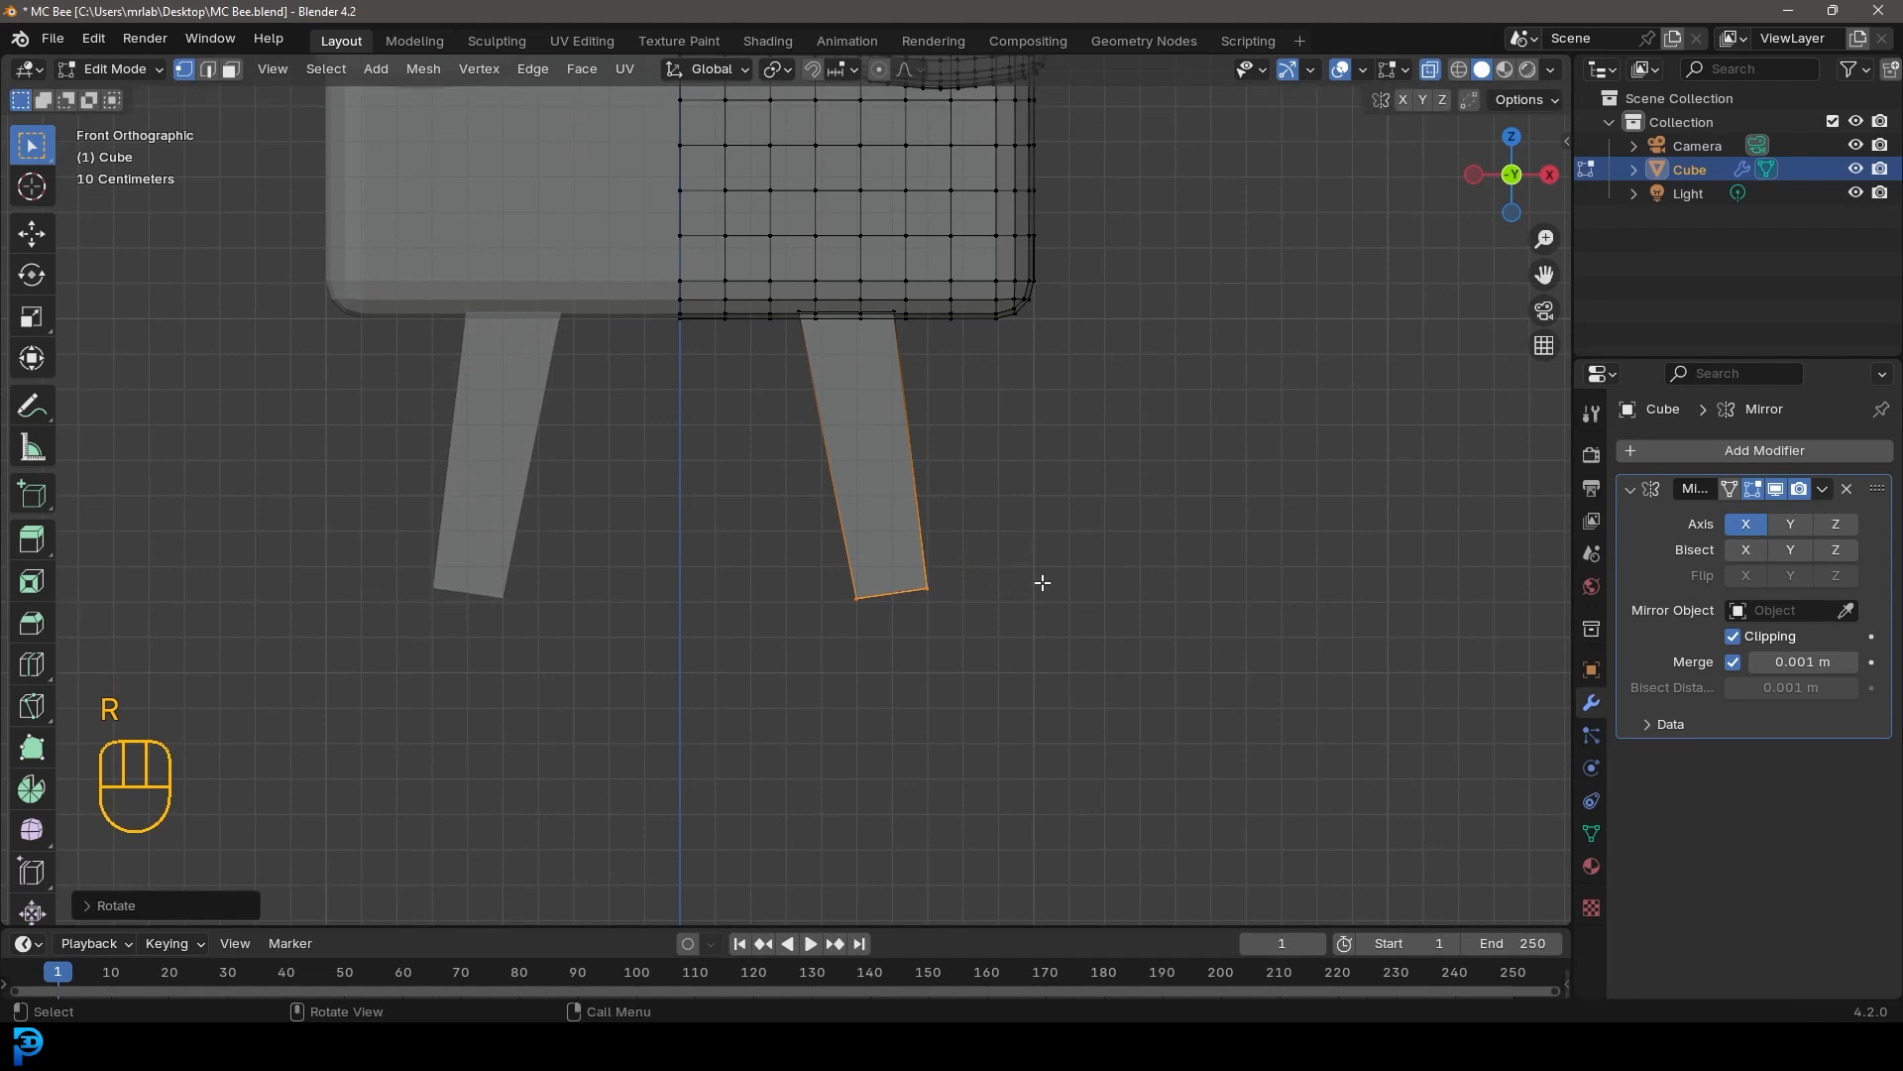
key(KP_3)
scroll(1043, 582, down, 5)
shift+middle_drag(1252, 540, 1069, 585)
scroll(1031, 592, up, 4)
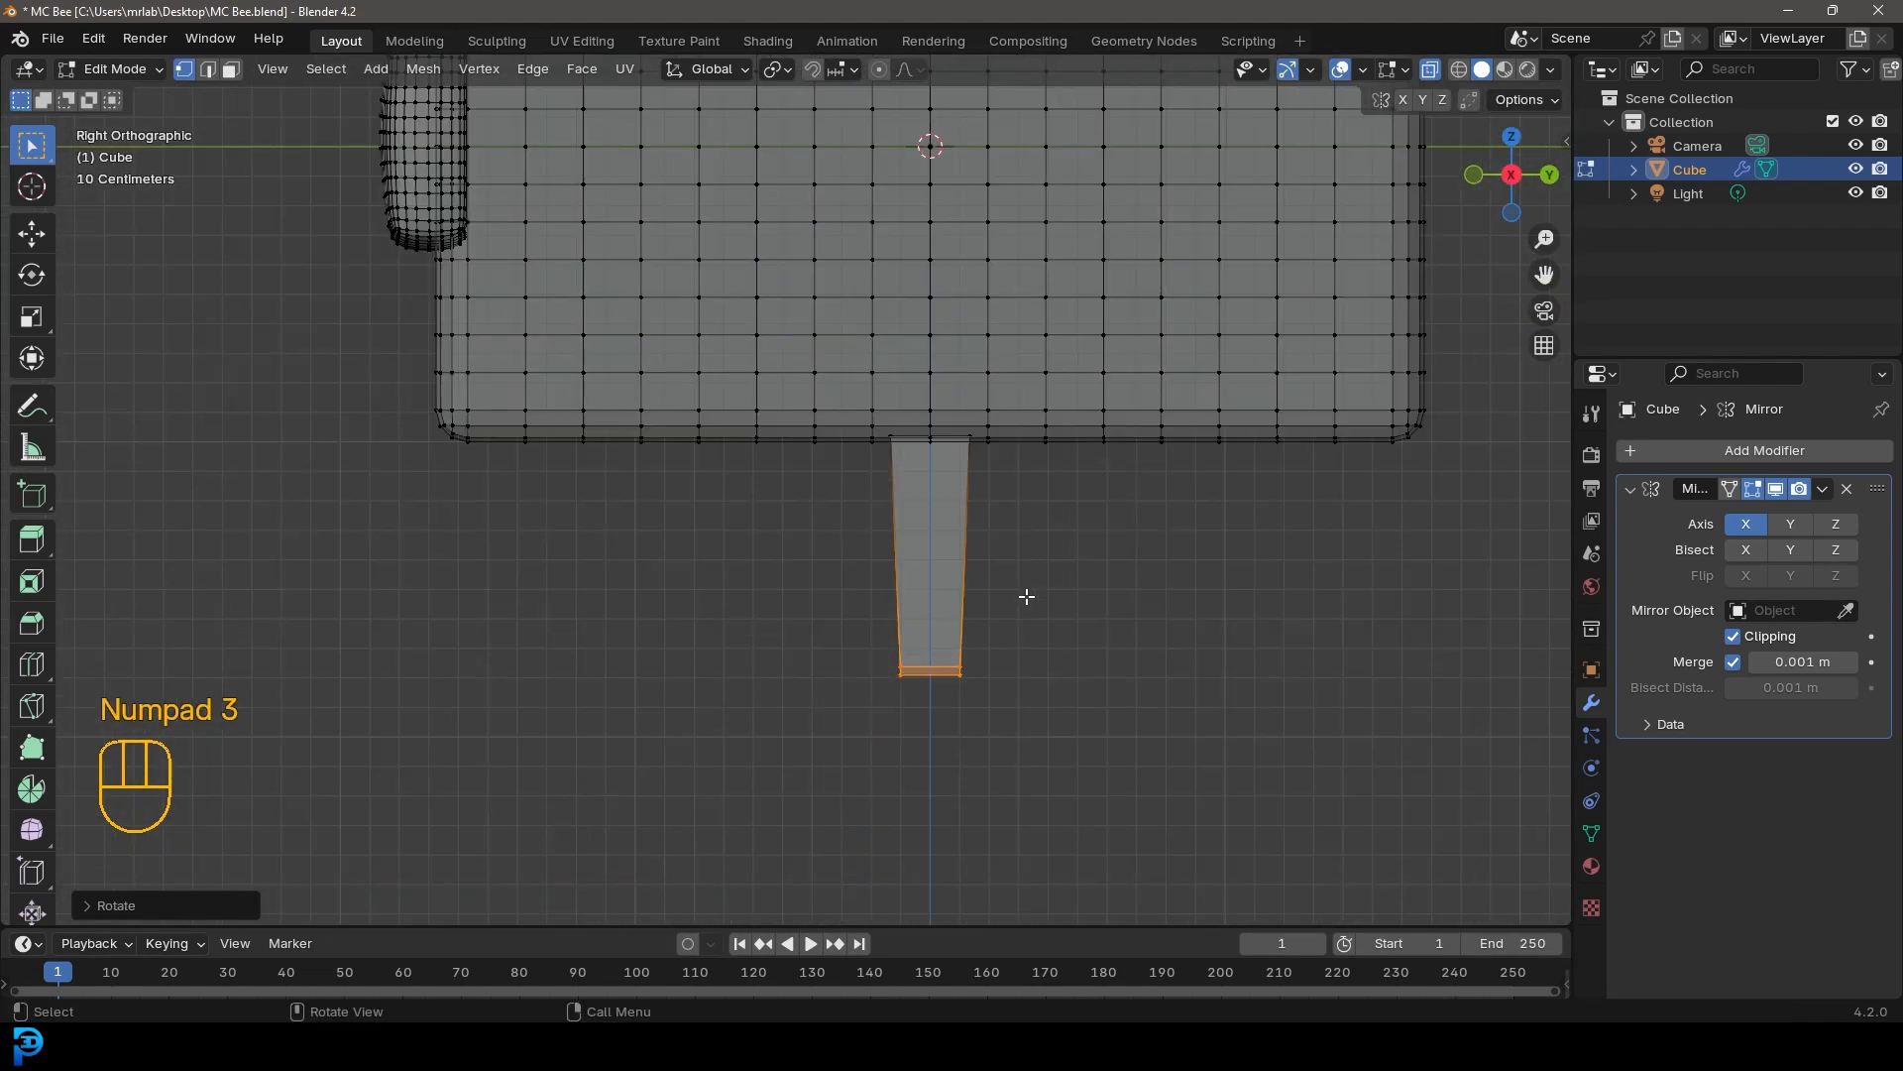
Select the whole leg and move it toward the front end of the body
scroll(1026, 596, up, 1)
drag(1117, 790, 803, 607)
key(ctrl+l)
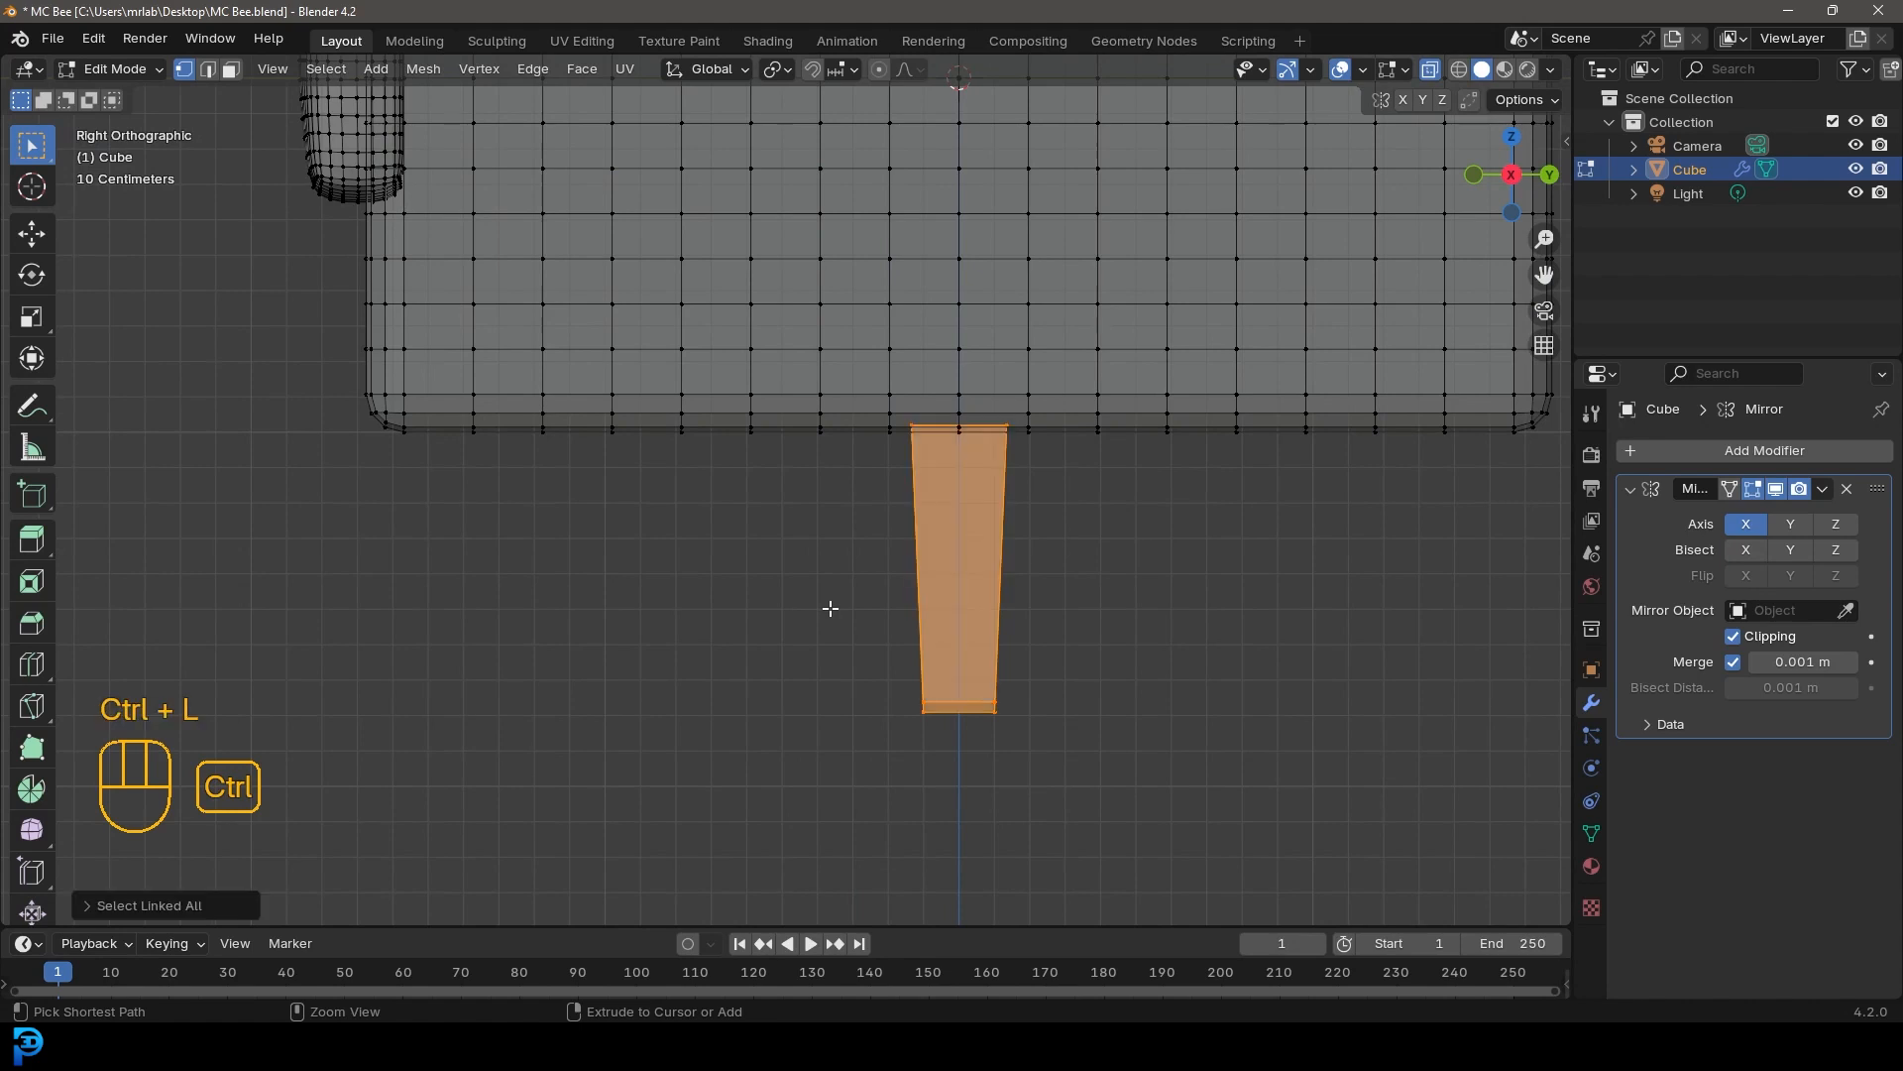
key(g)
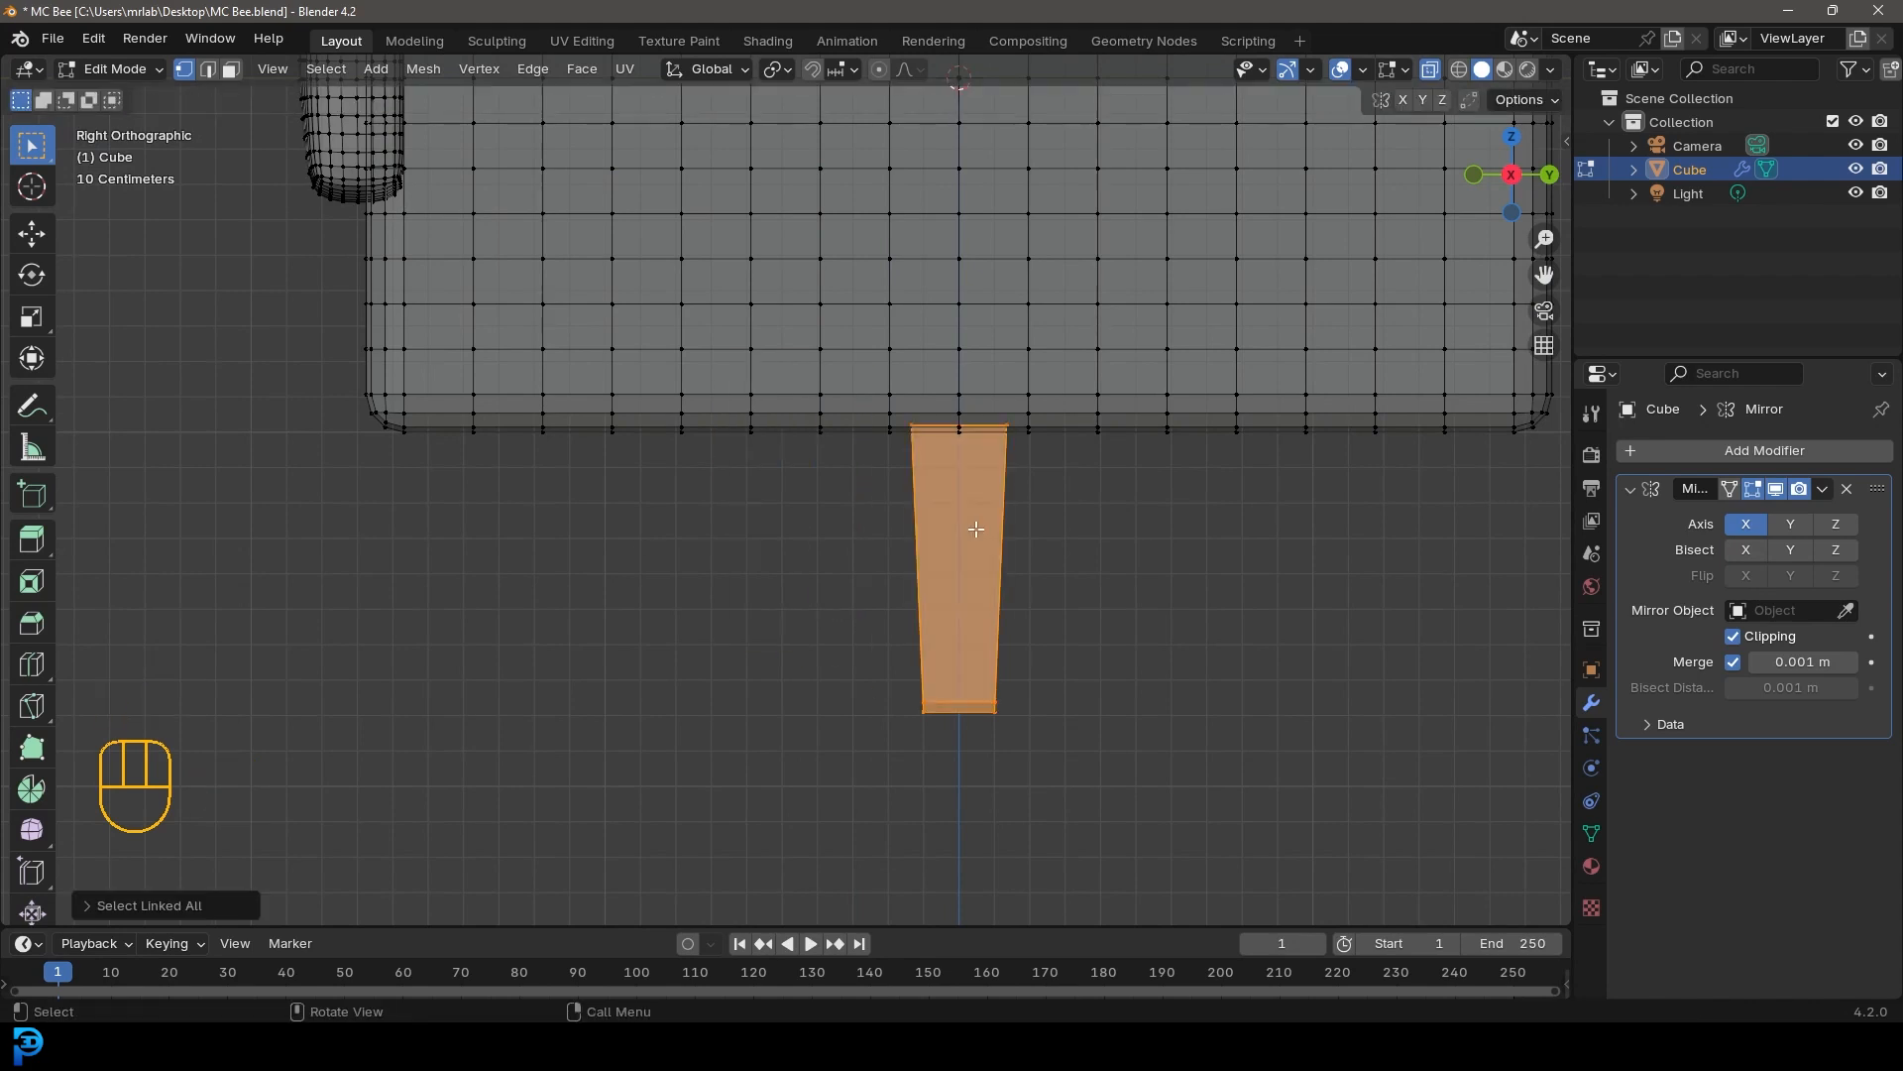
click(680, 502)
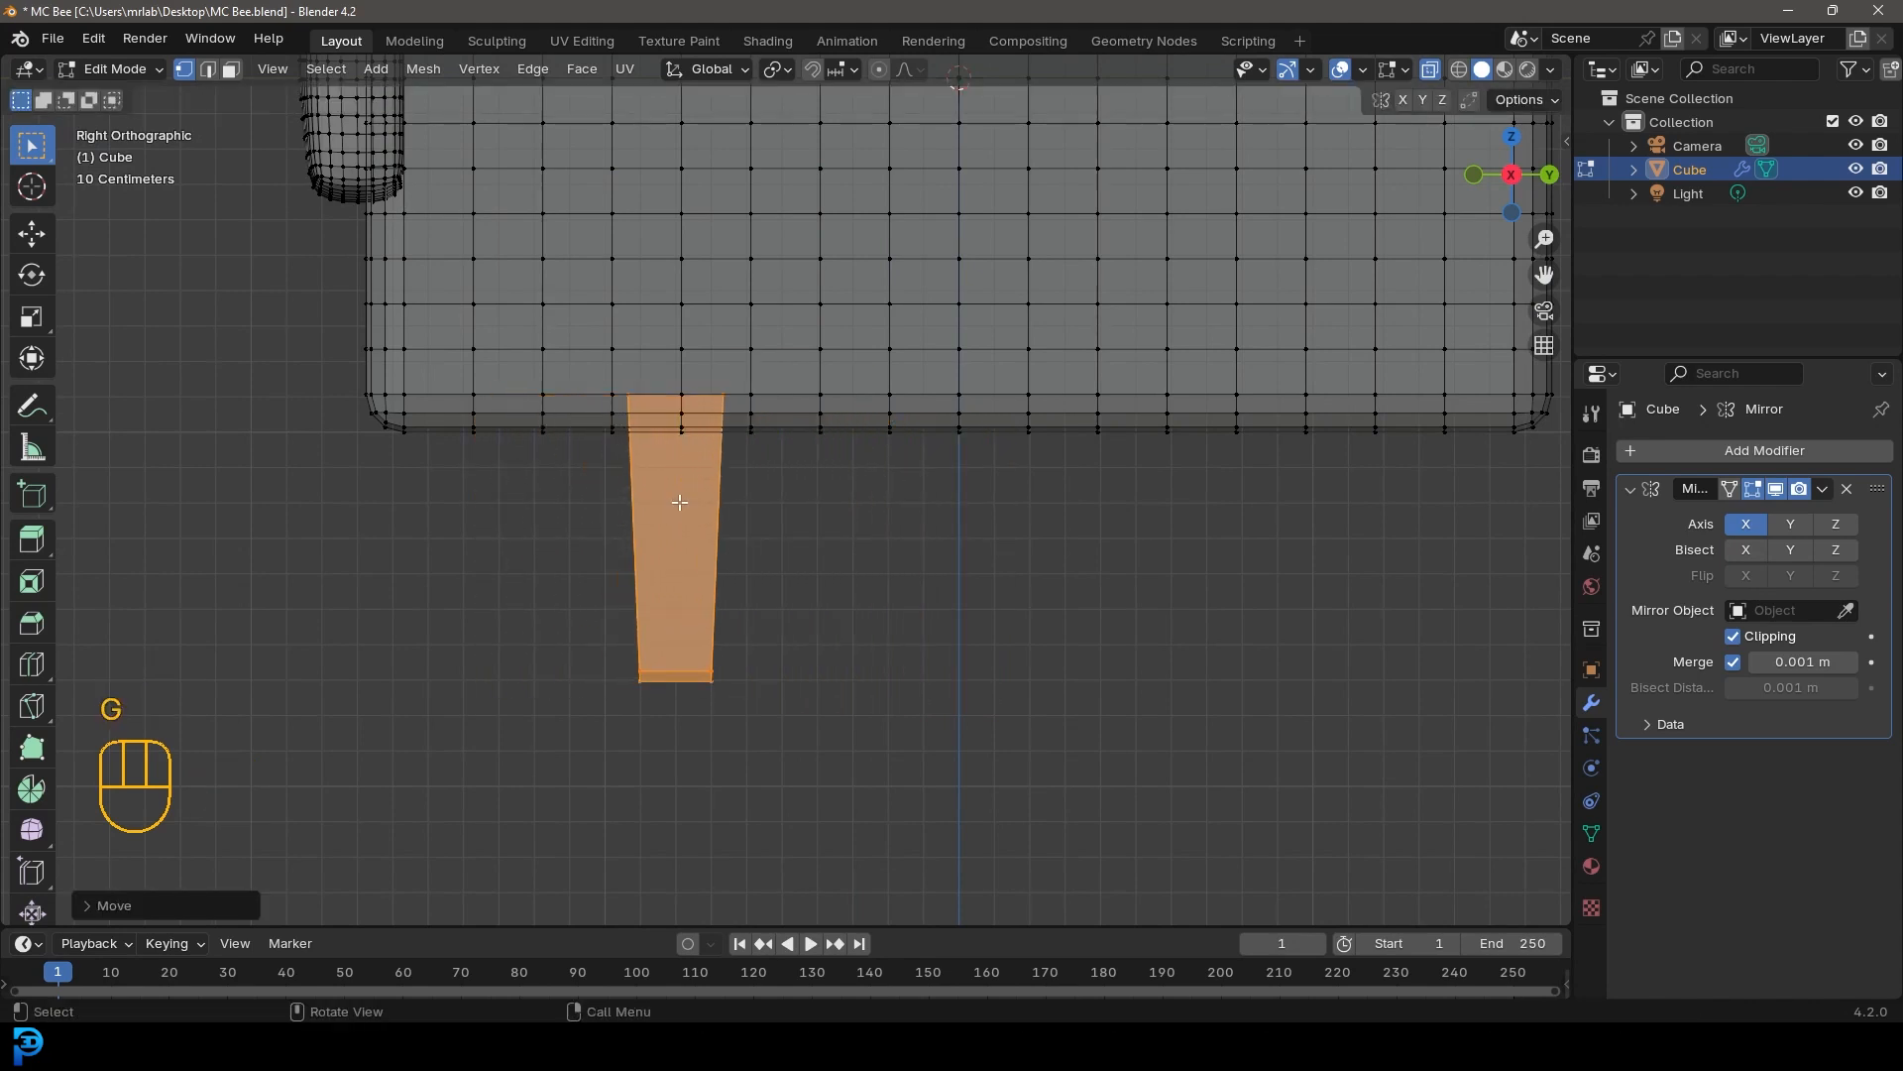
Rotate the leg to angle it diagonally backward and reposition it under the body
key(r)
click(820, 603)
drag(879, 765, 595, 622)
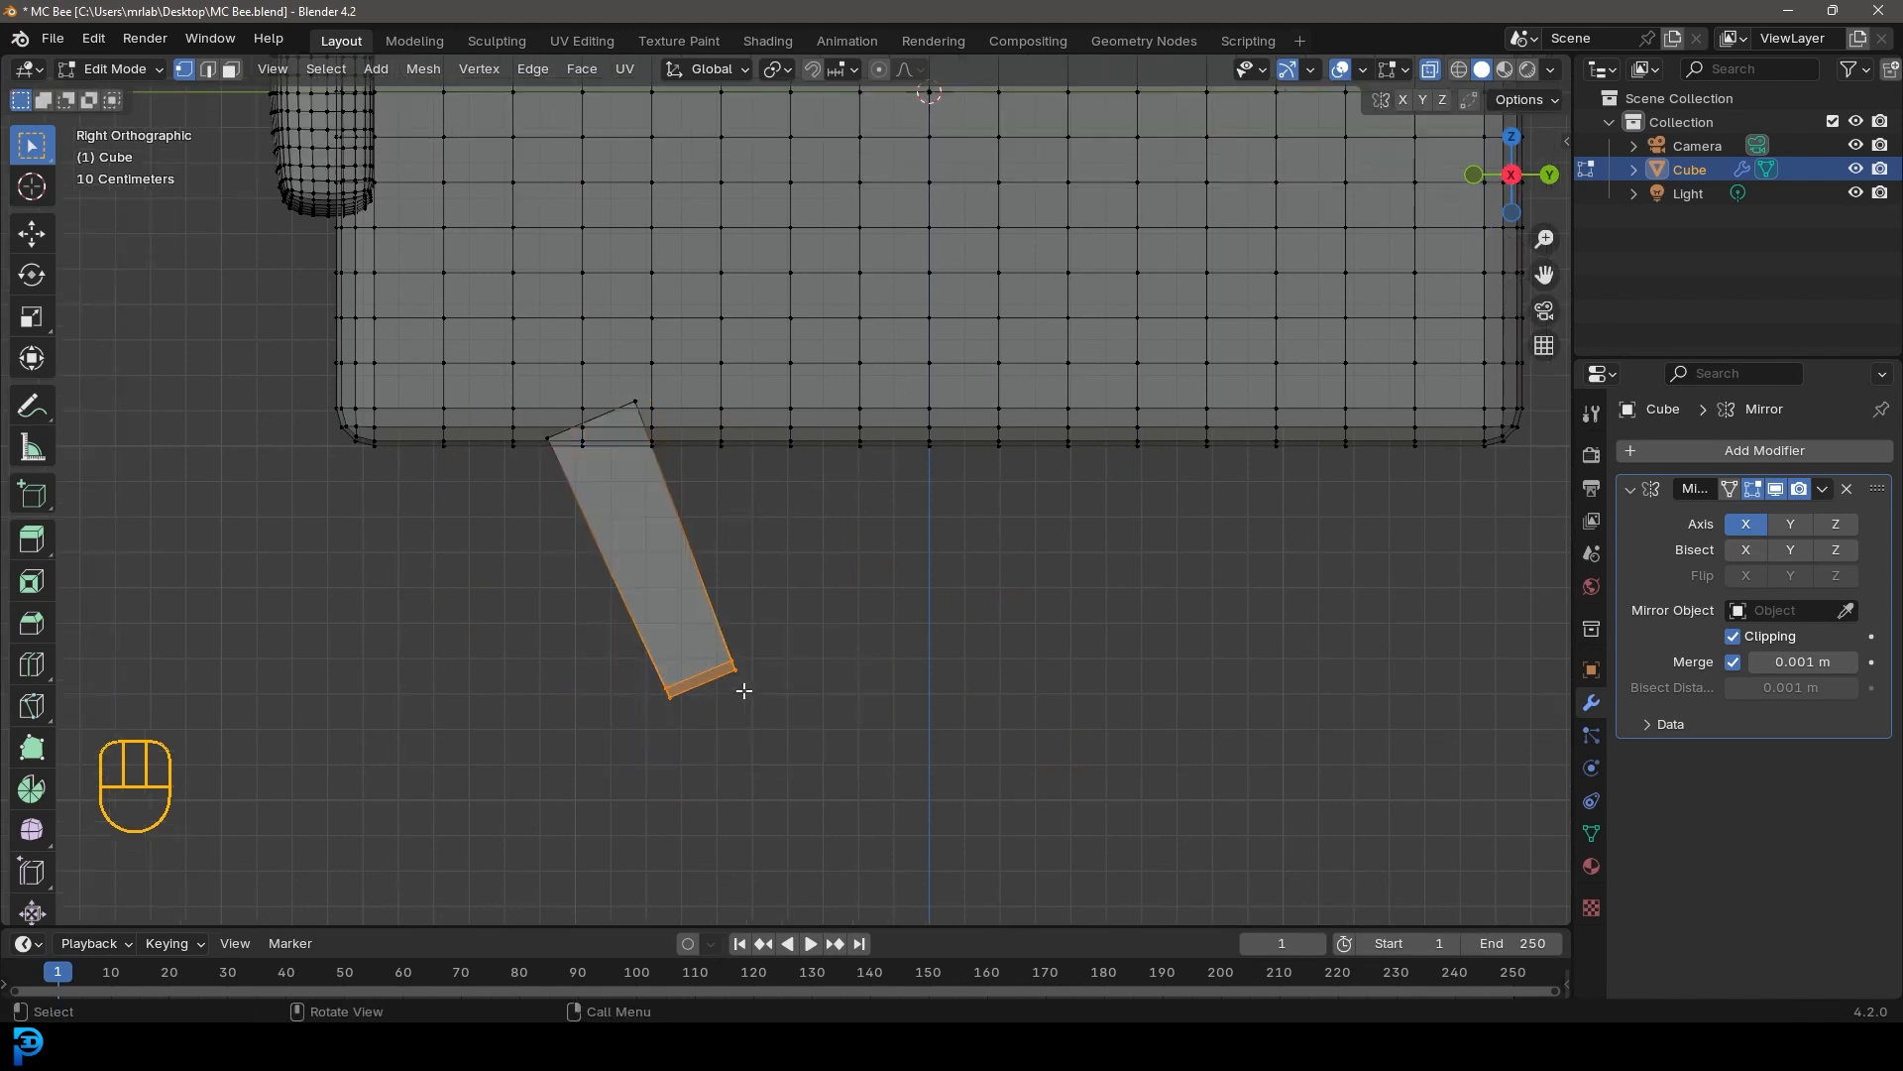
key(g)
click(775, 698)
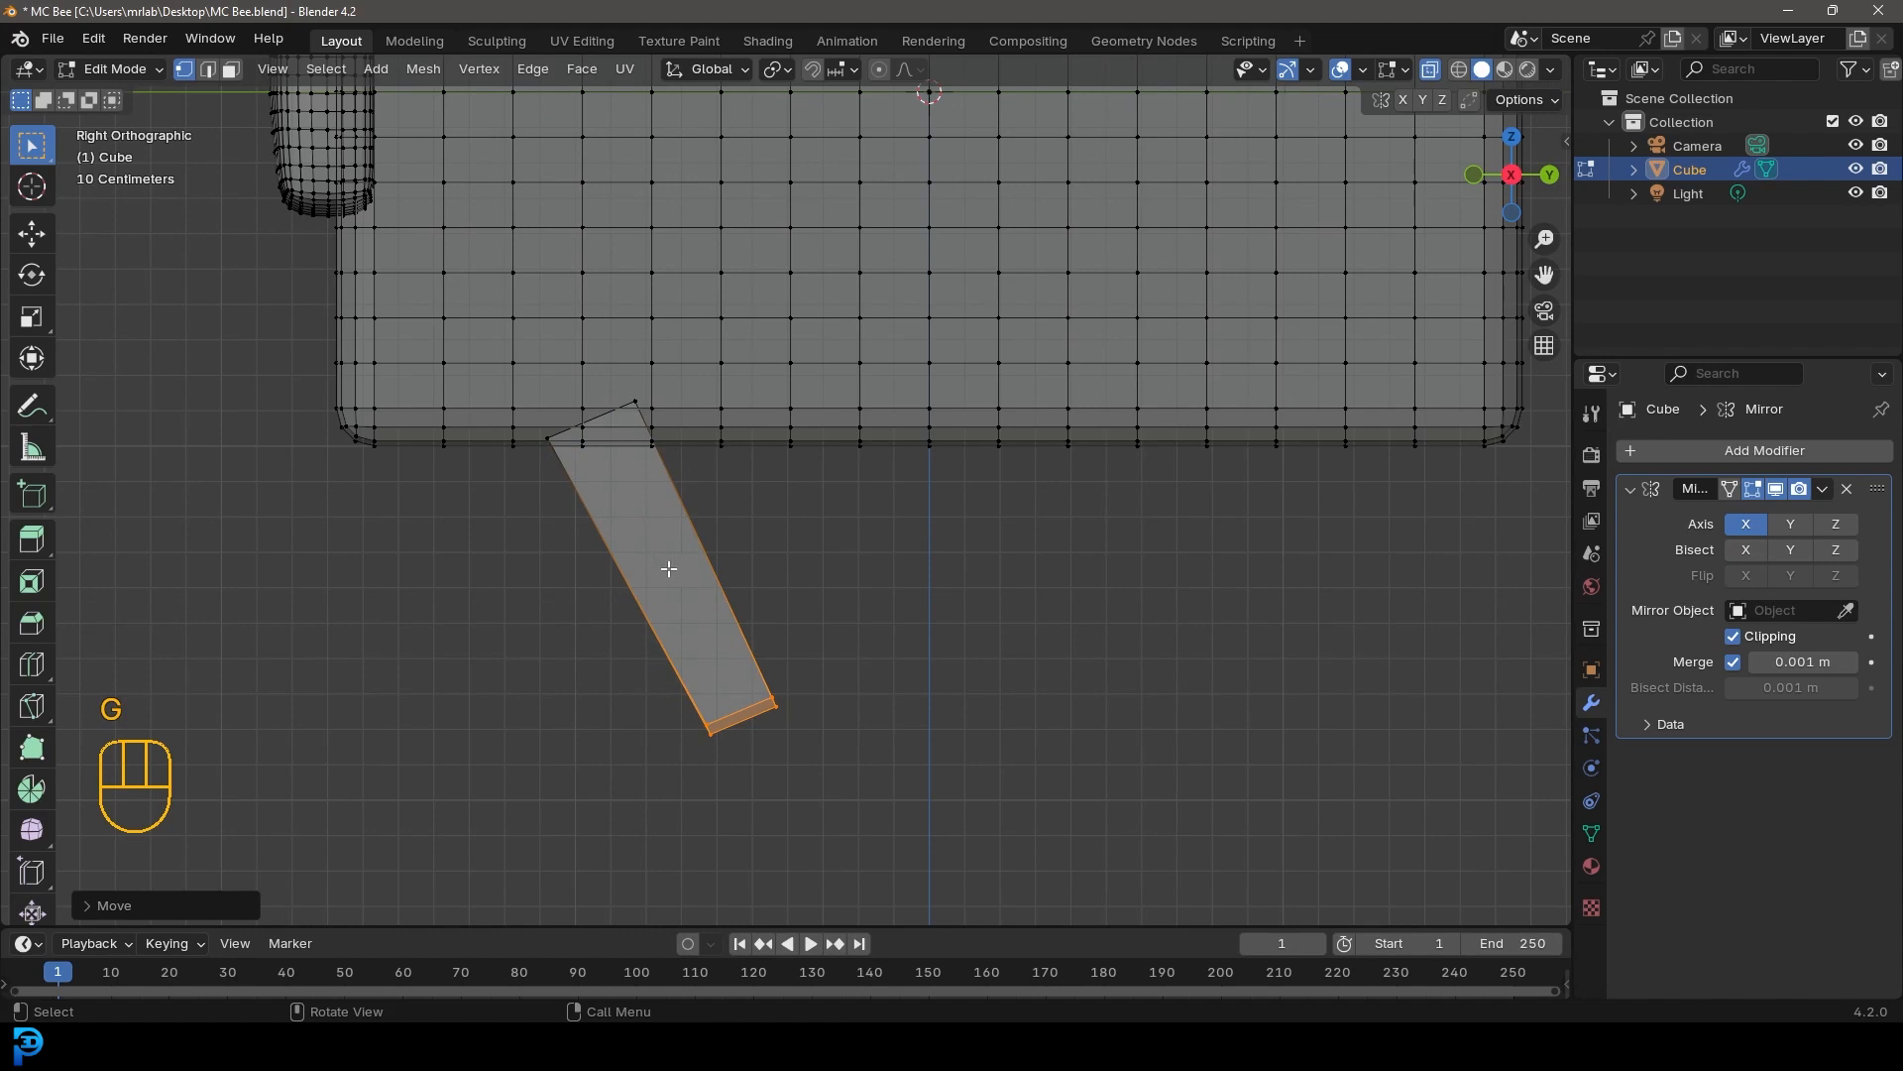
Add a loop cut across the middle of the leg and move it to bend the leg like a knee
key(ctrl+r)
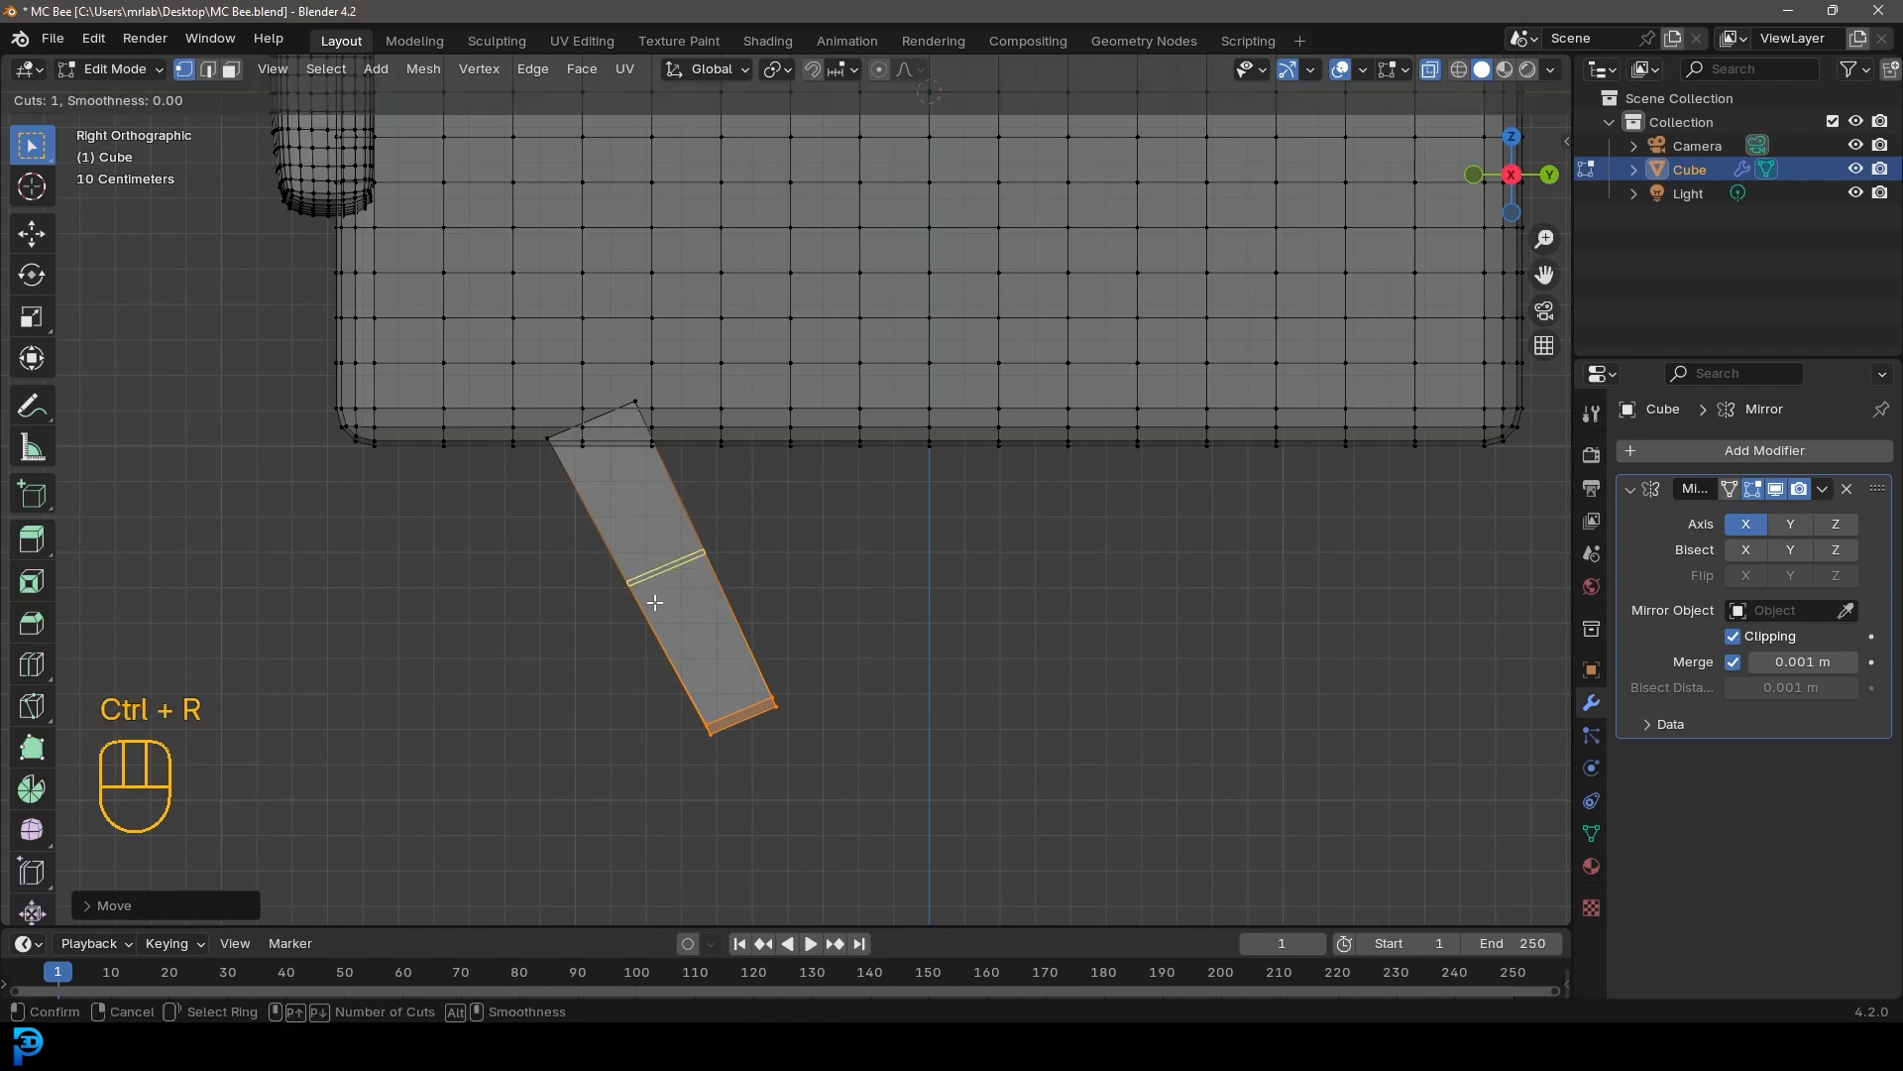
click(655, 602)
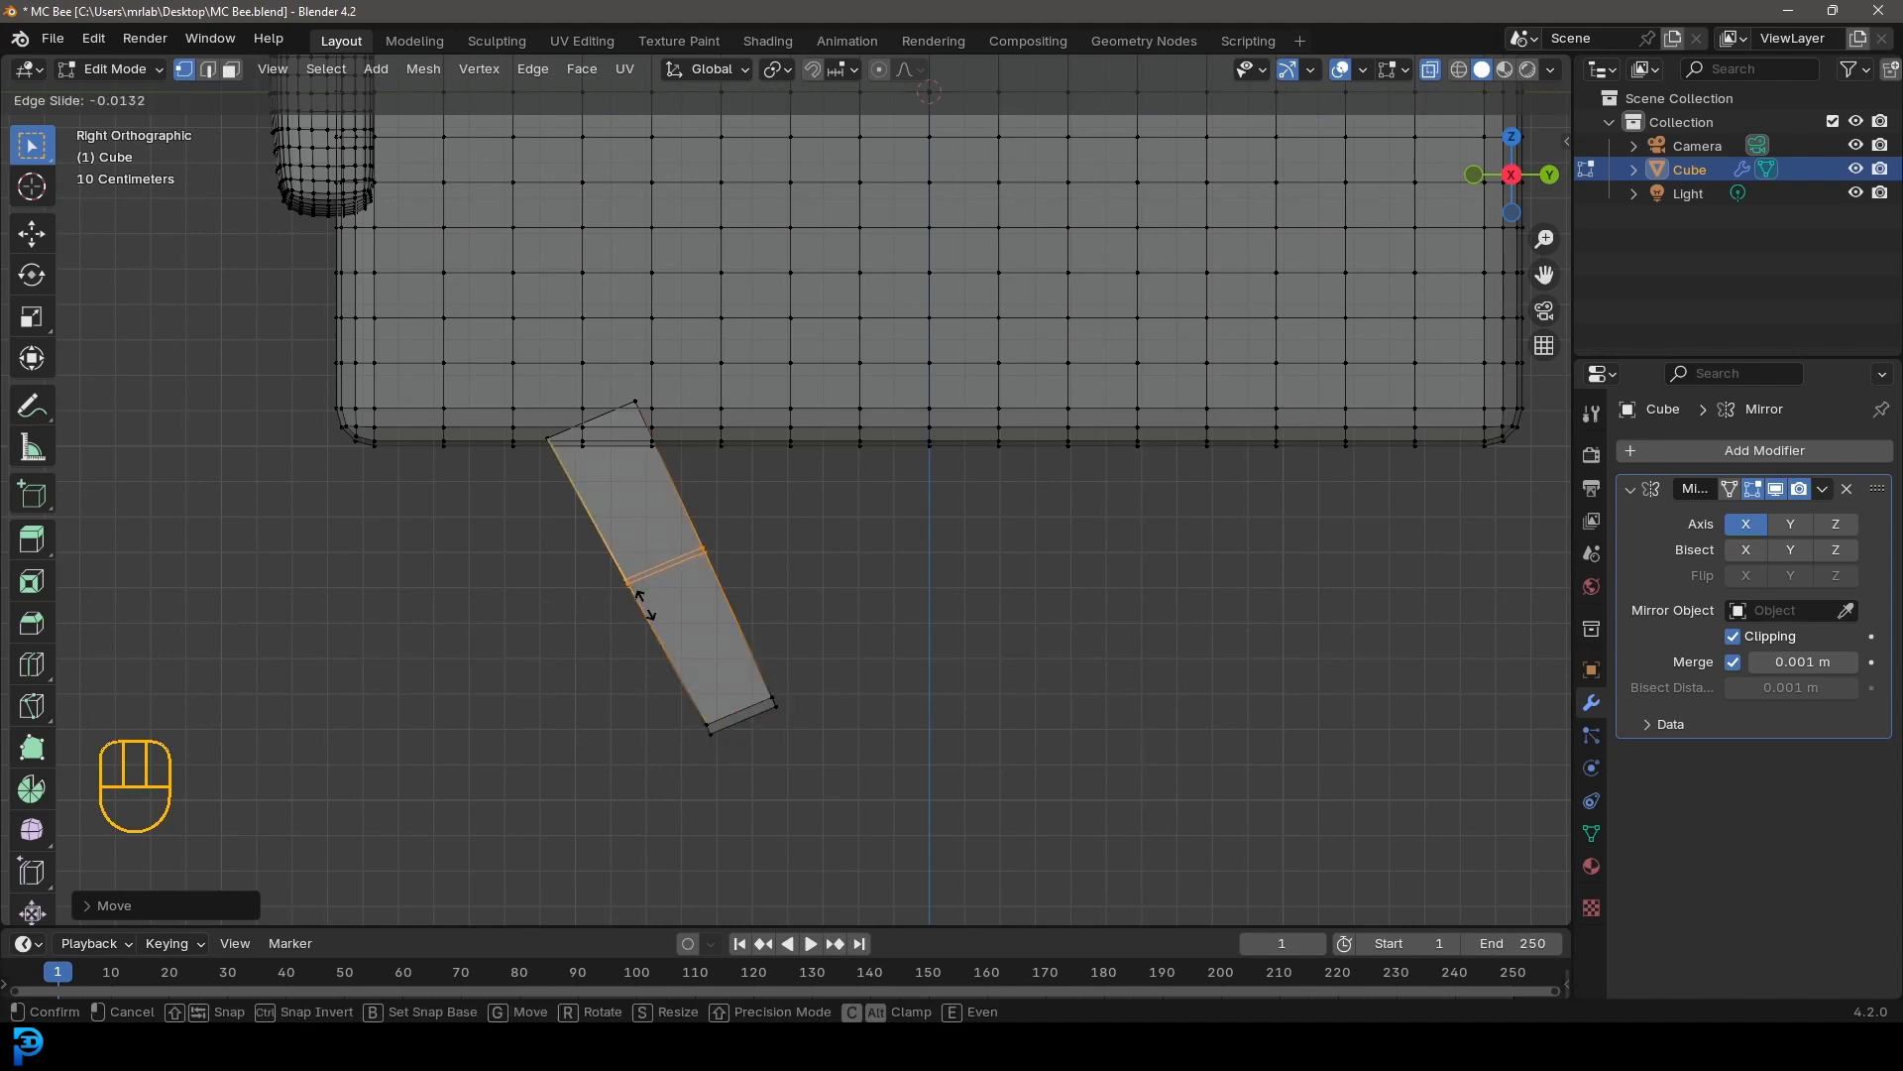
click(643, 607)
key(g)
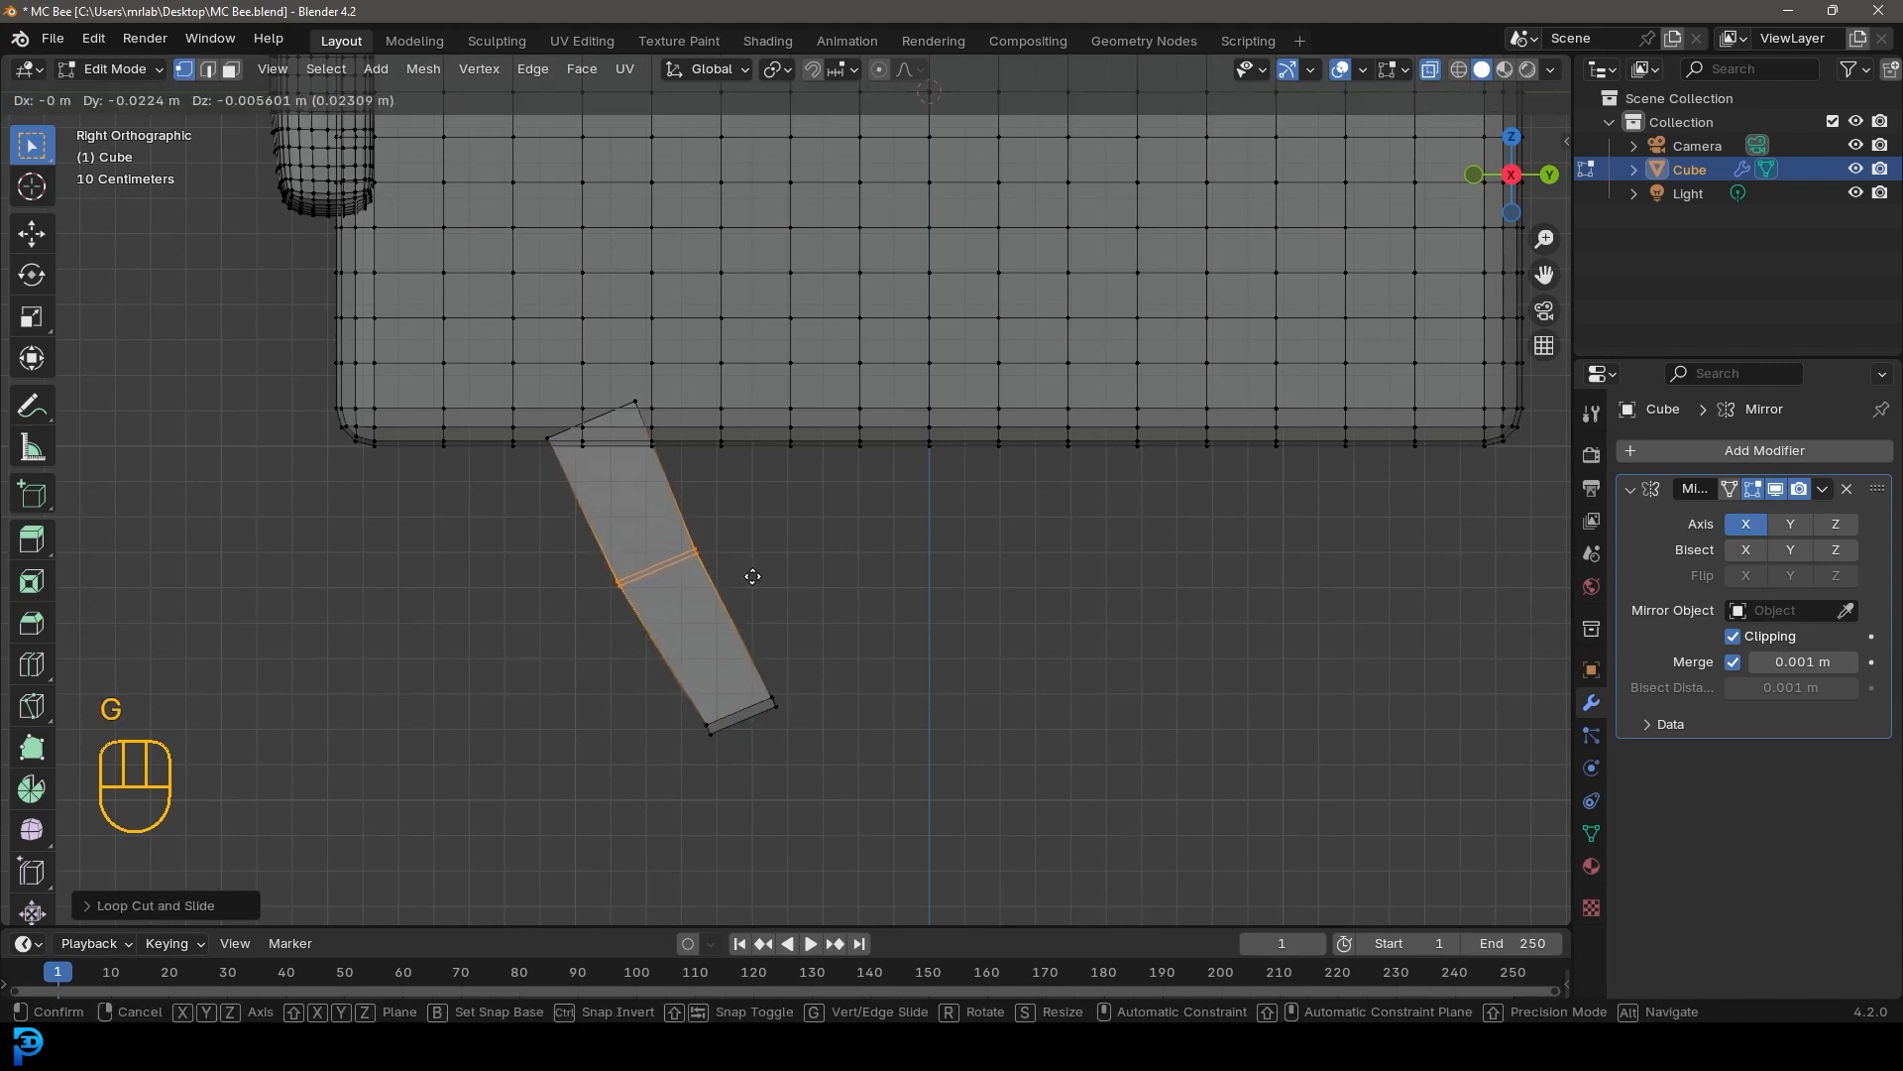
click(732, 587)
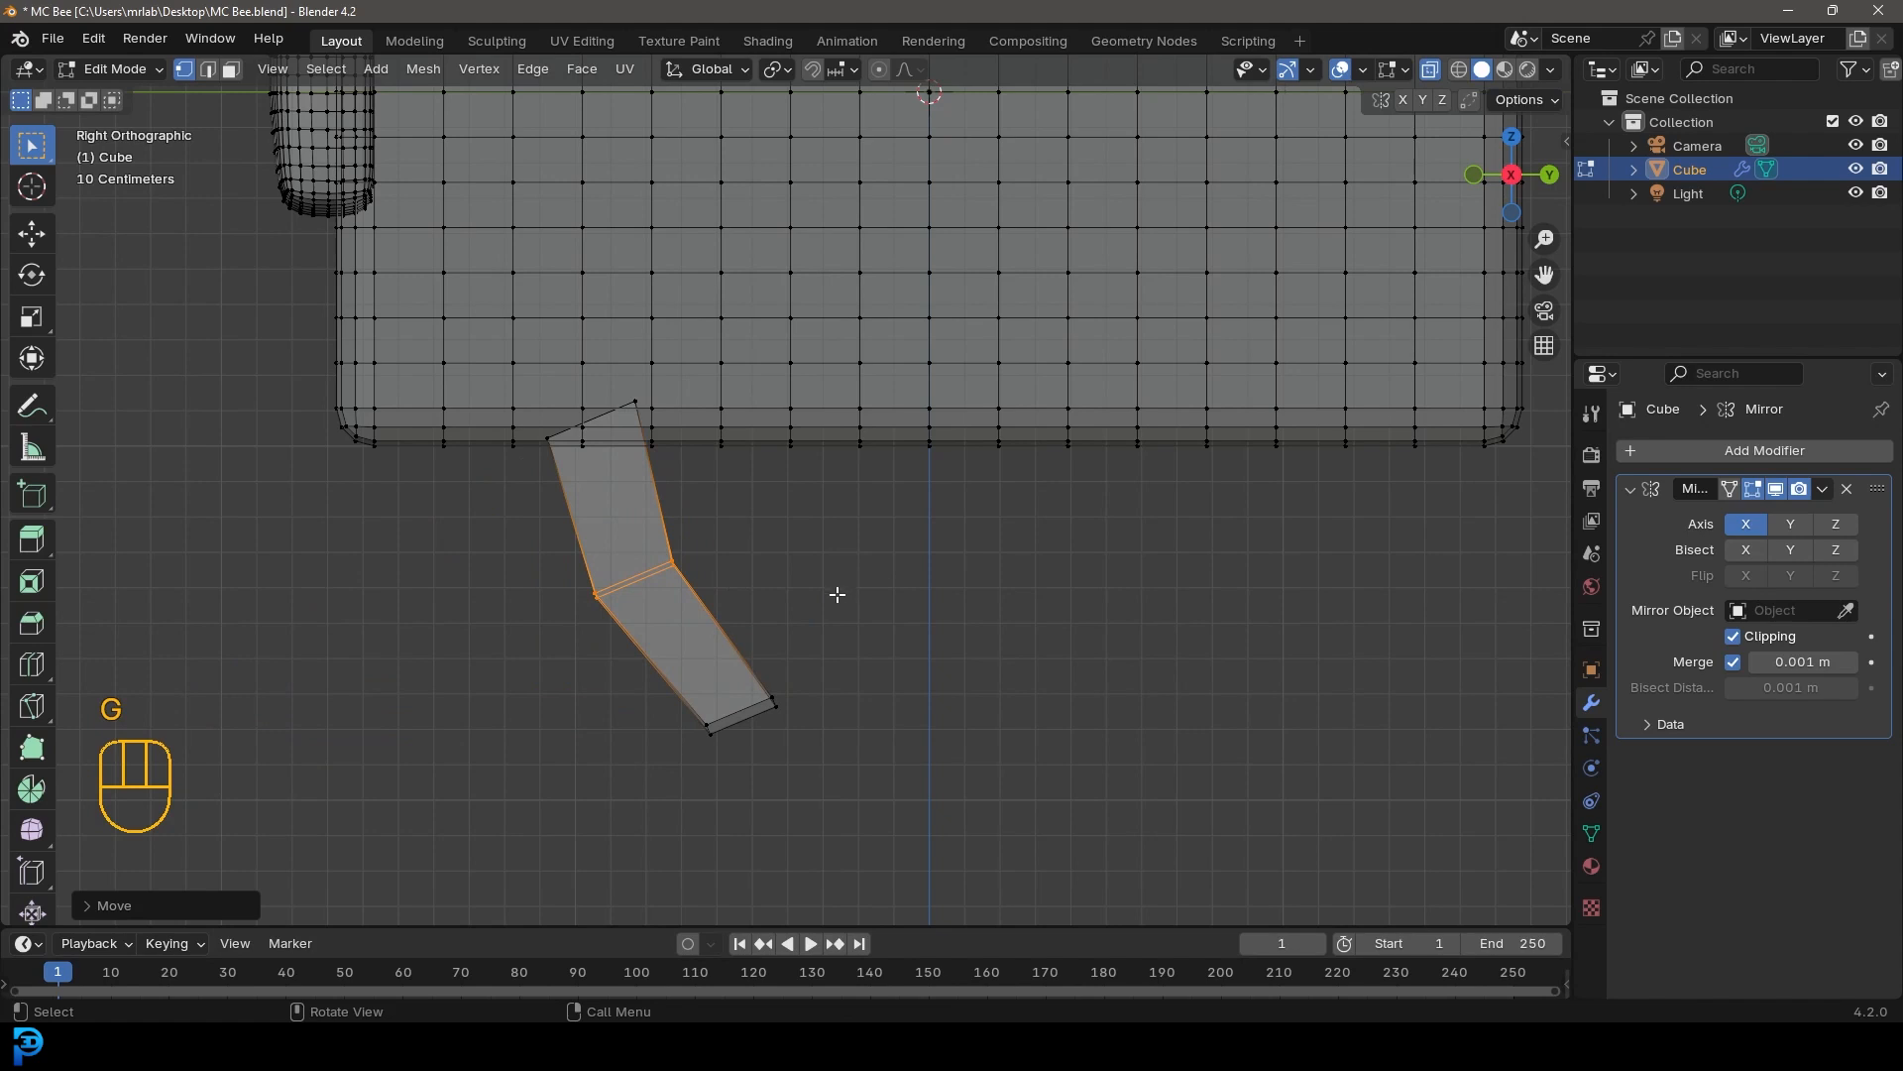
Bevel the knee loop into 3 segments to round the bend
key(ctrl+b)
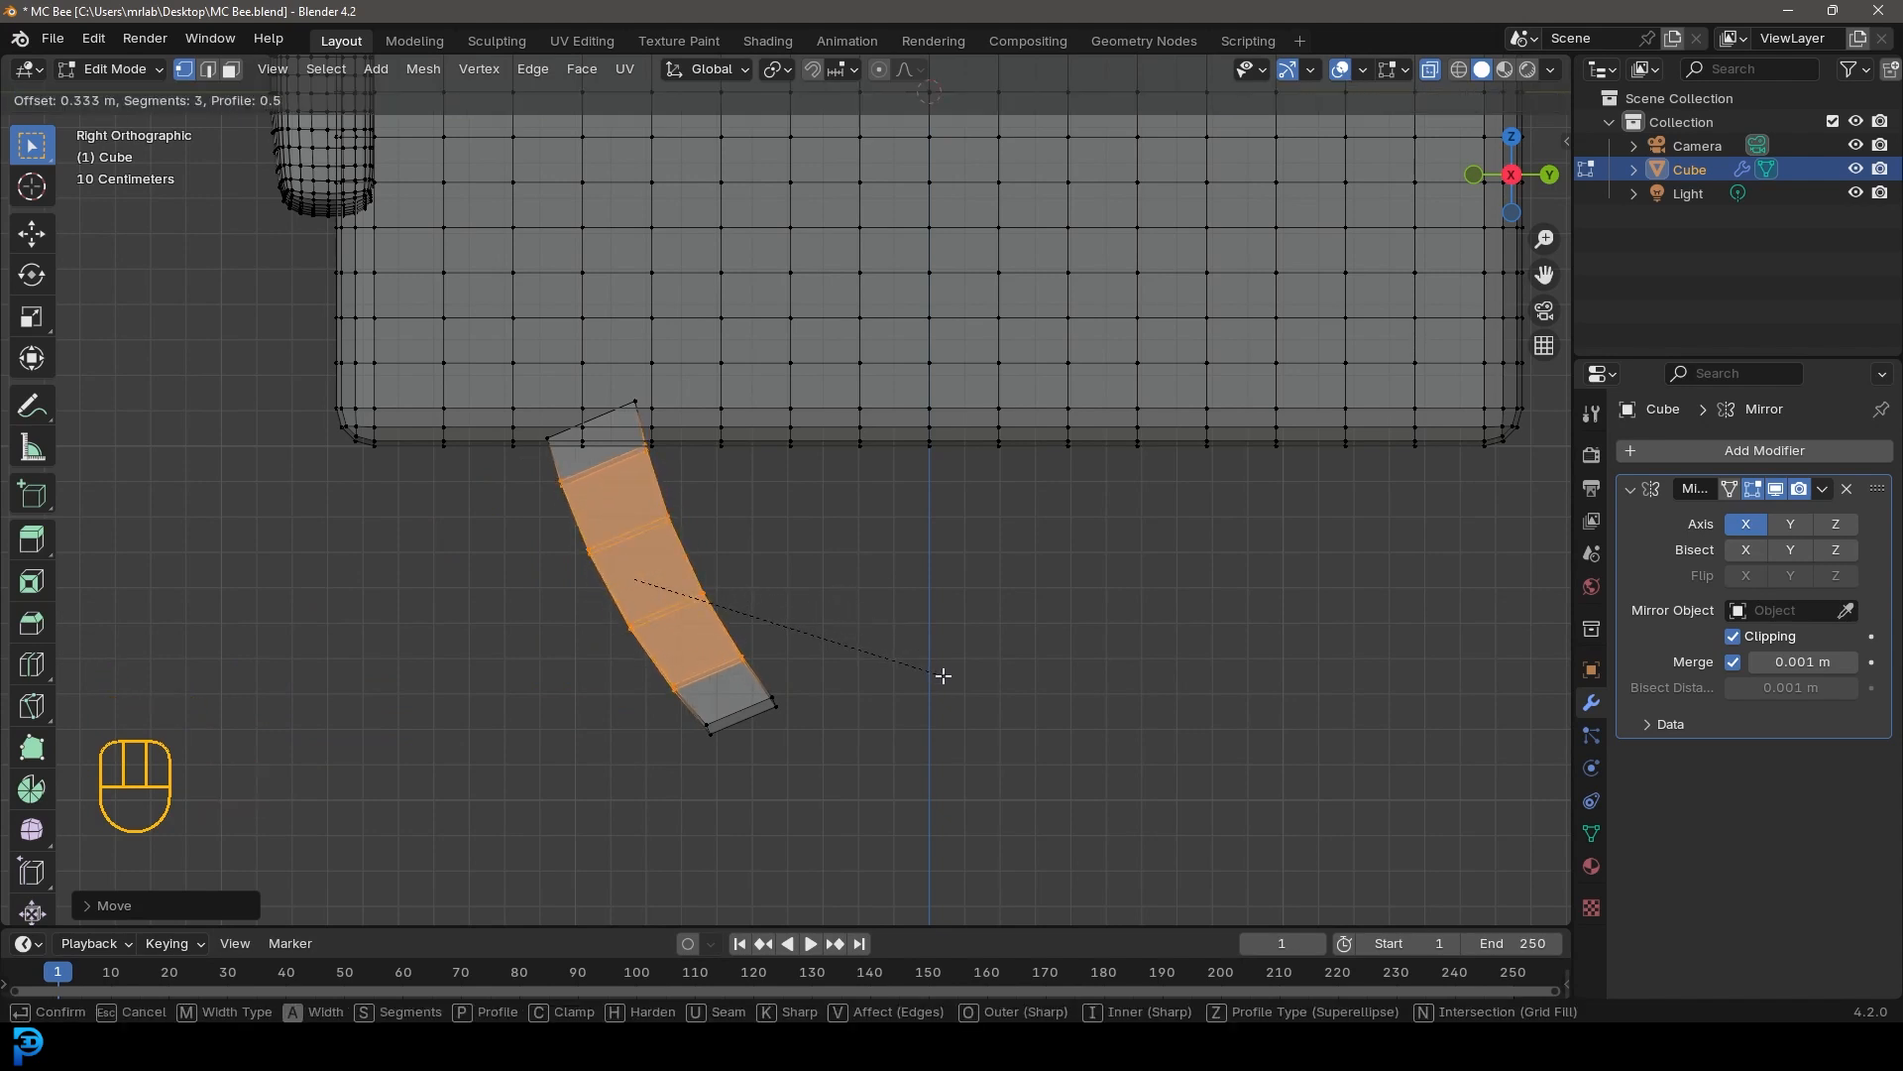
click(941, 675)
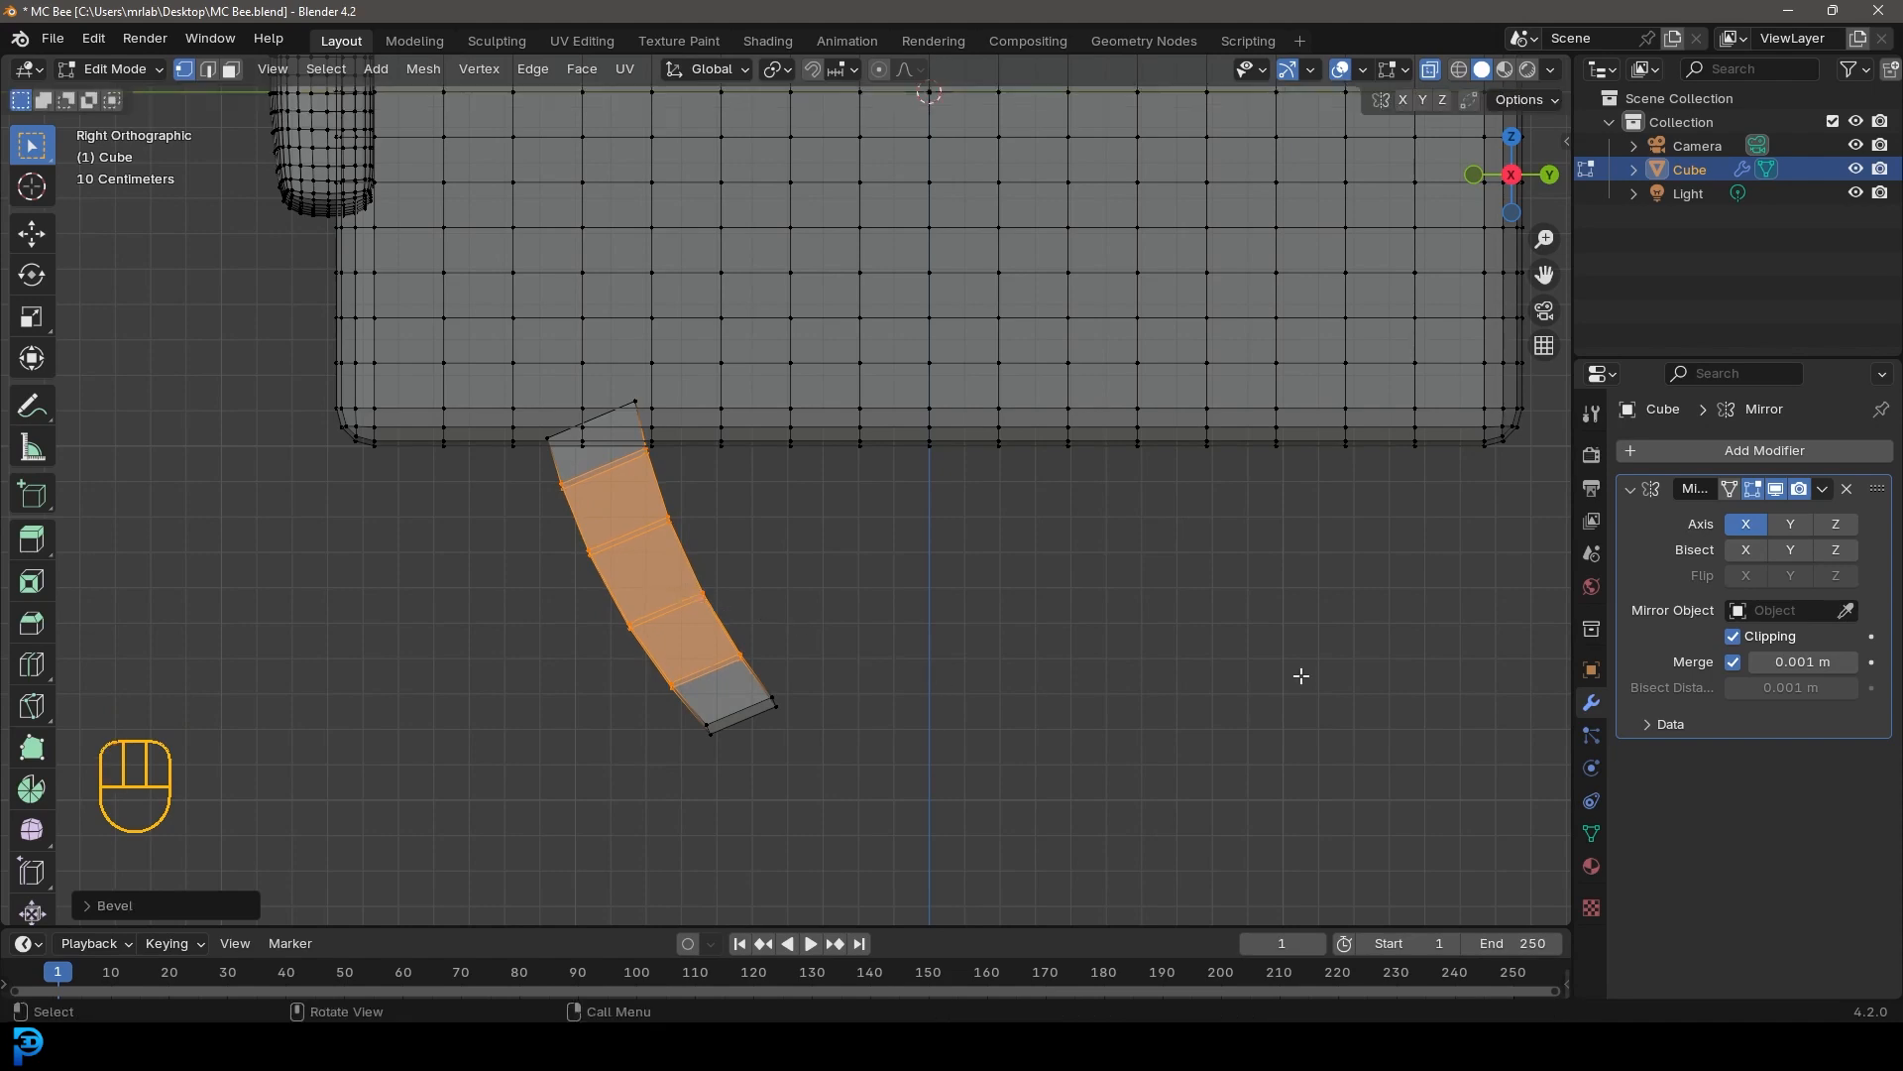
key(KP_1)
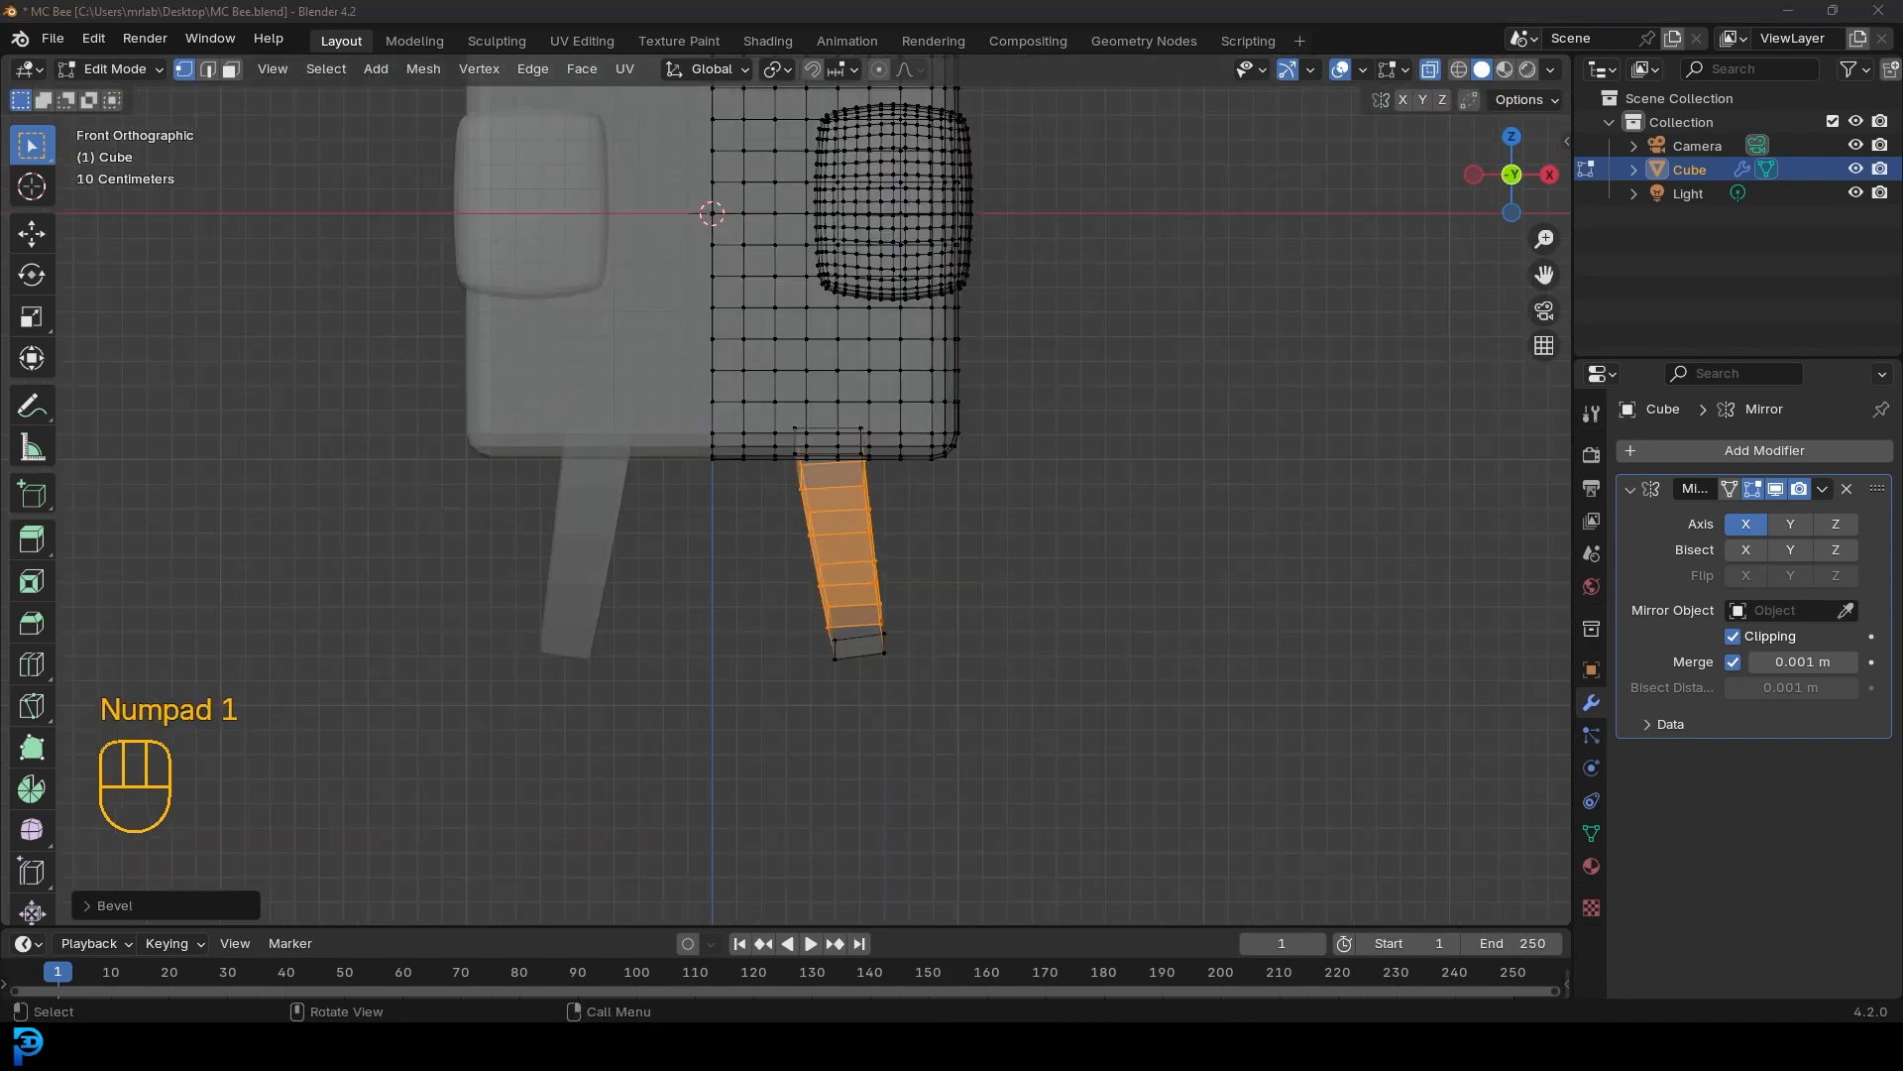
Select the whole leg in front view, rotate it outward and shift it slightly
key(ctrl+l)
scroll(942, 547, up, 2)
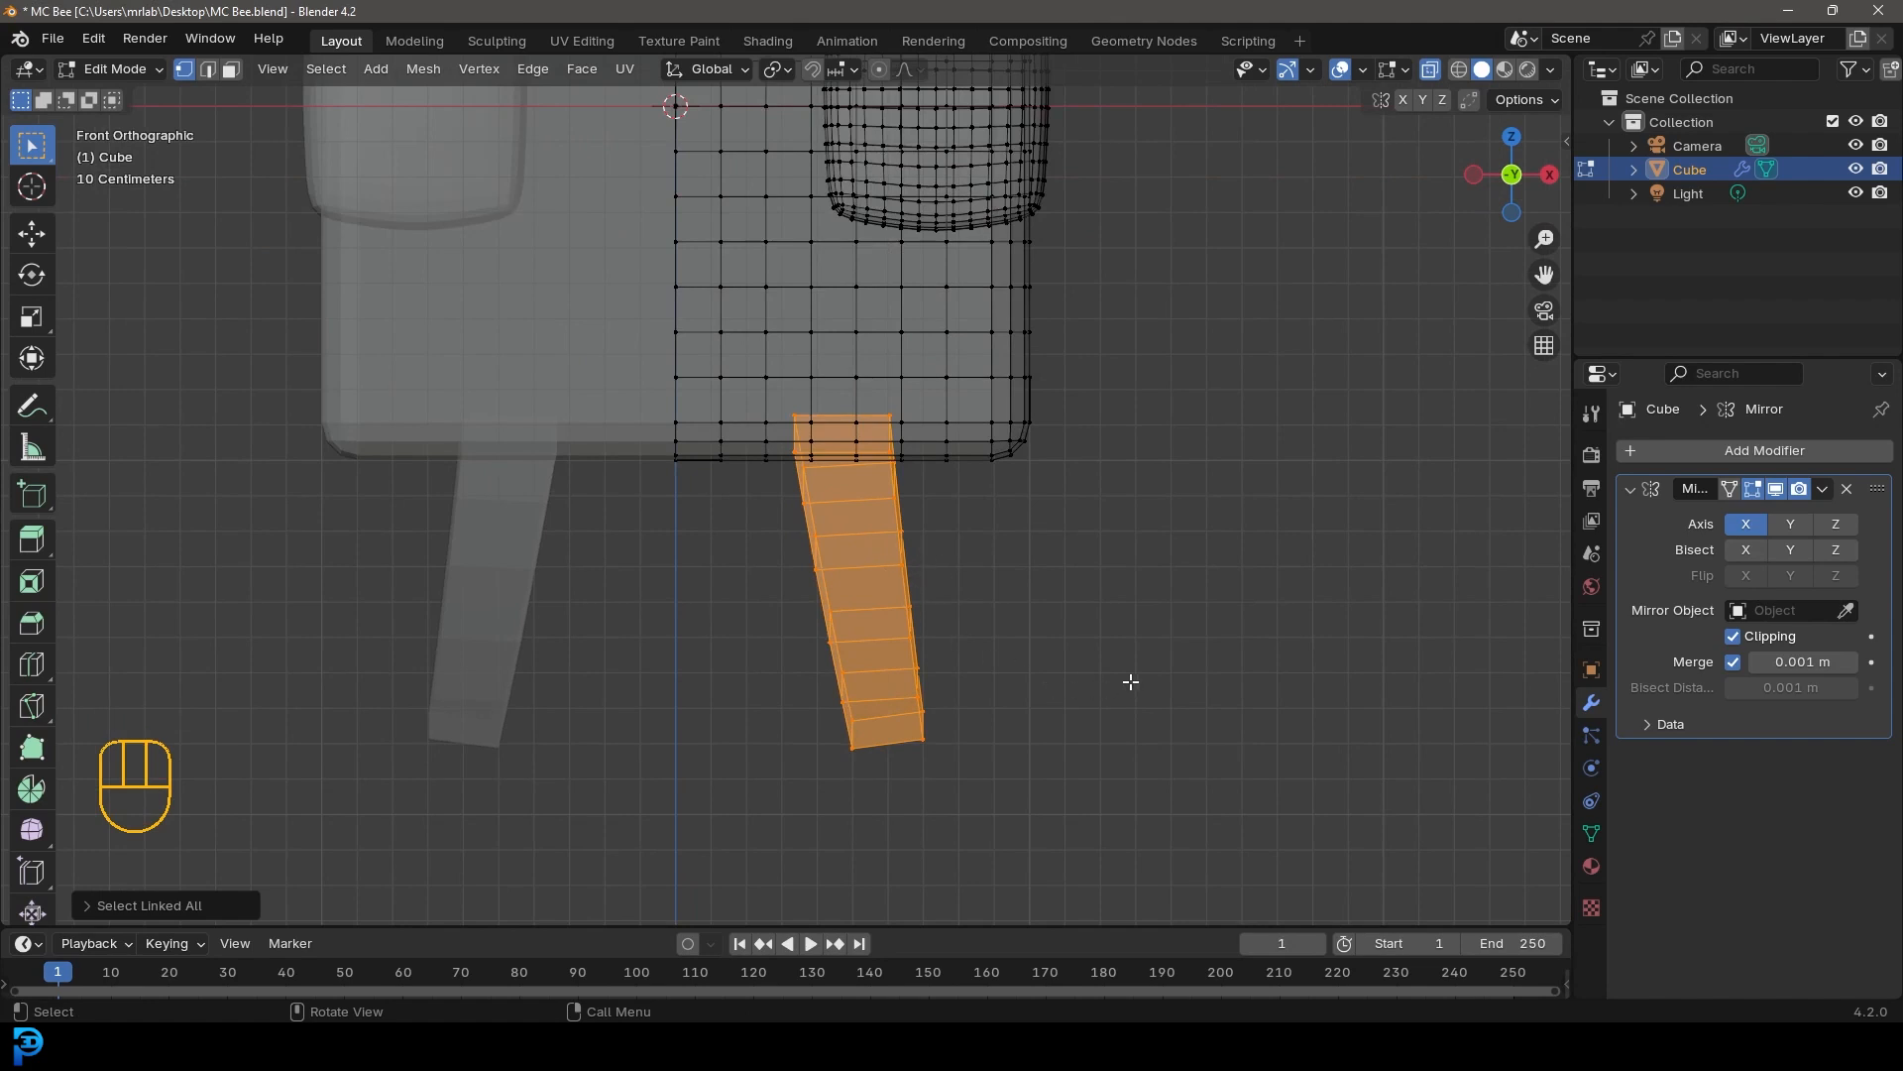
key(r)
click(1132, 646)
key(g)
click(1137, 627)
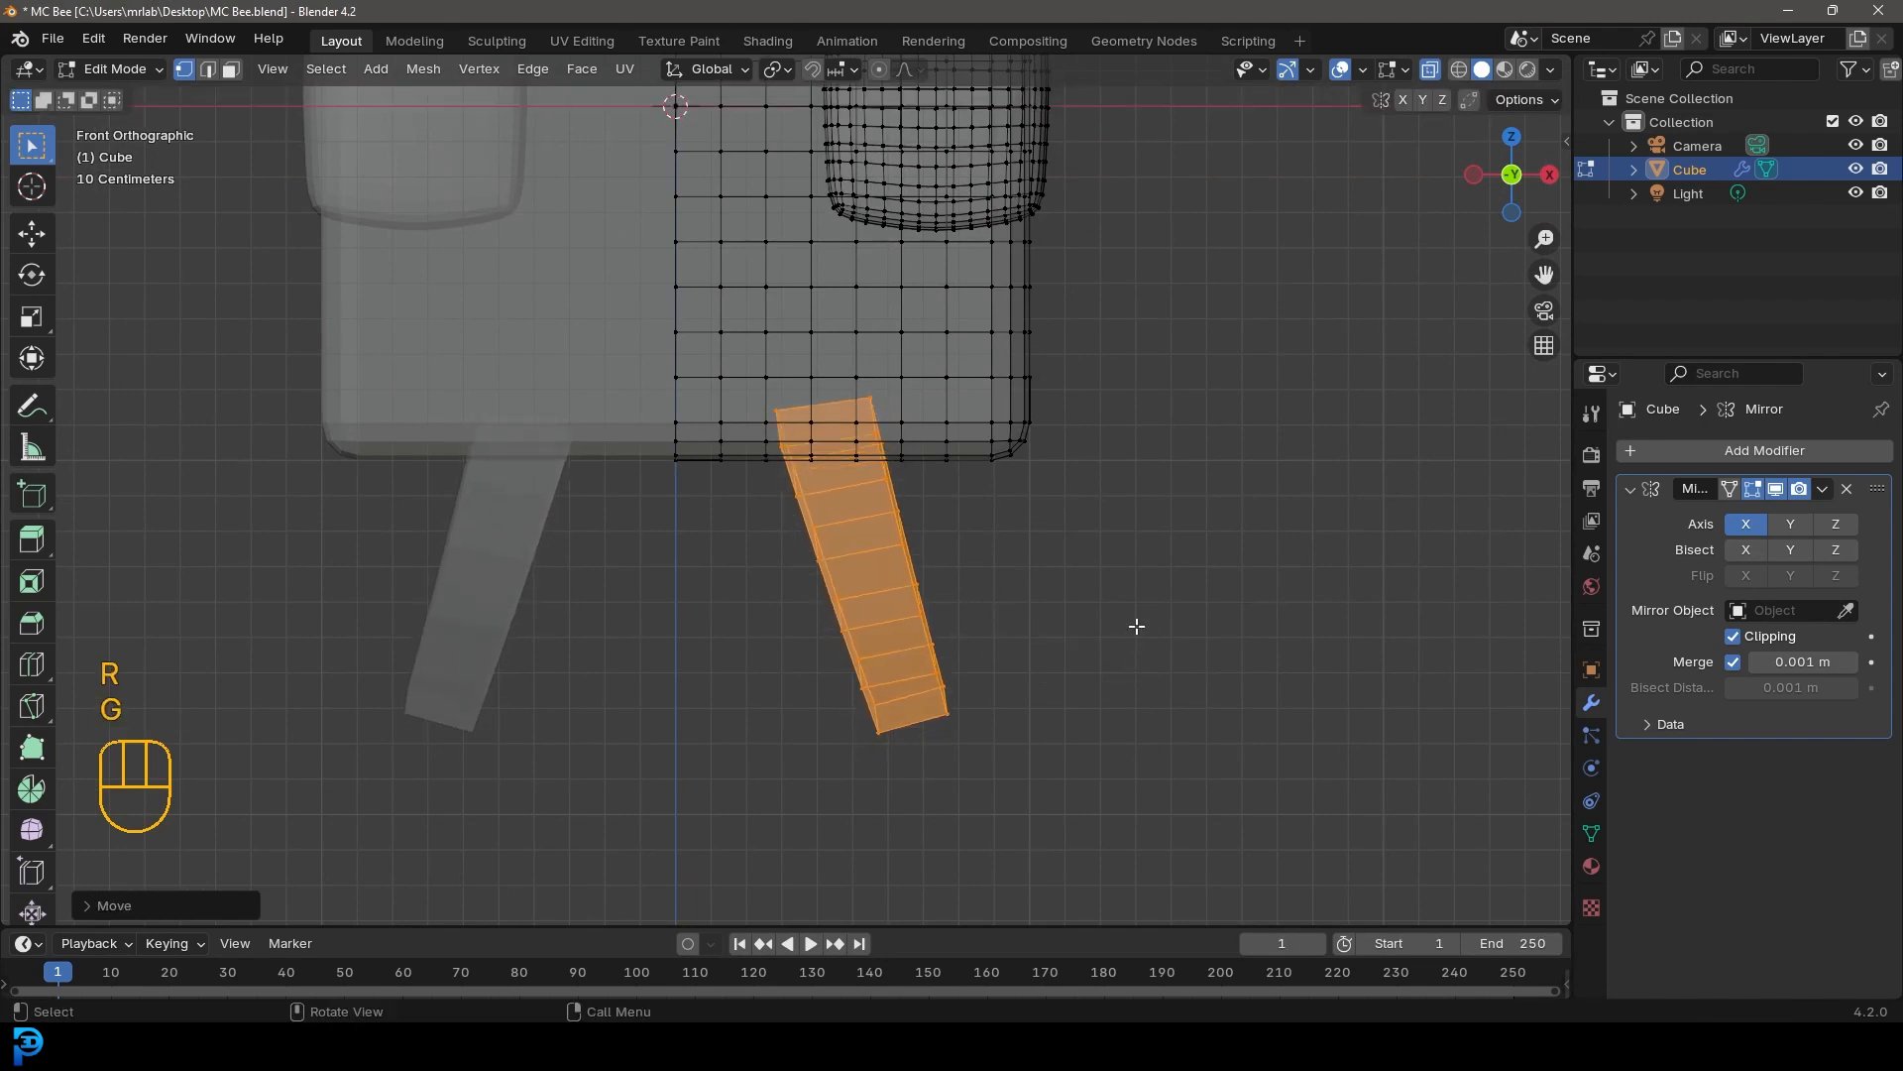
Duplicate the leg and place the copy further back under the body in side view
scroll(1015, 588, down, 1)
key(KP_3)
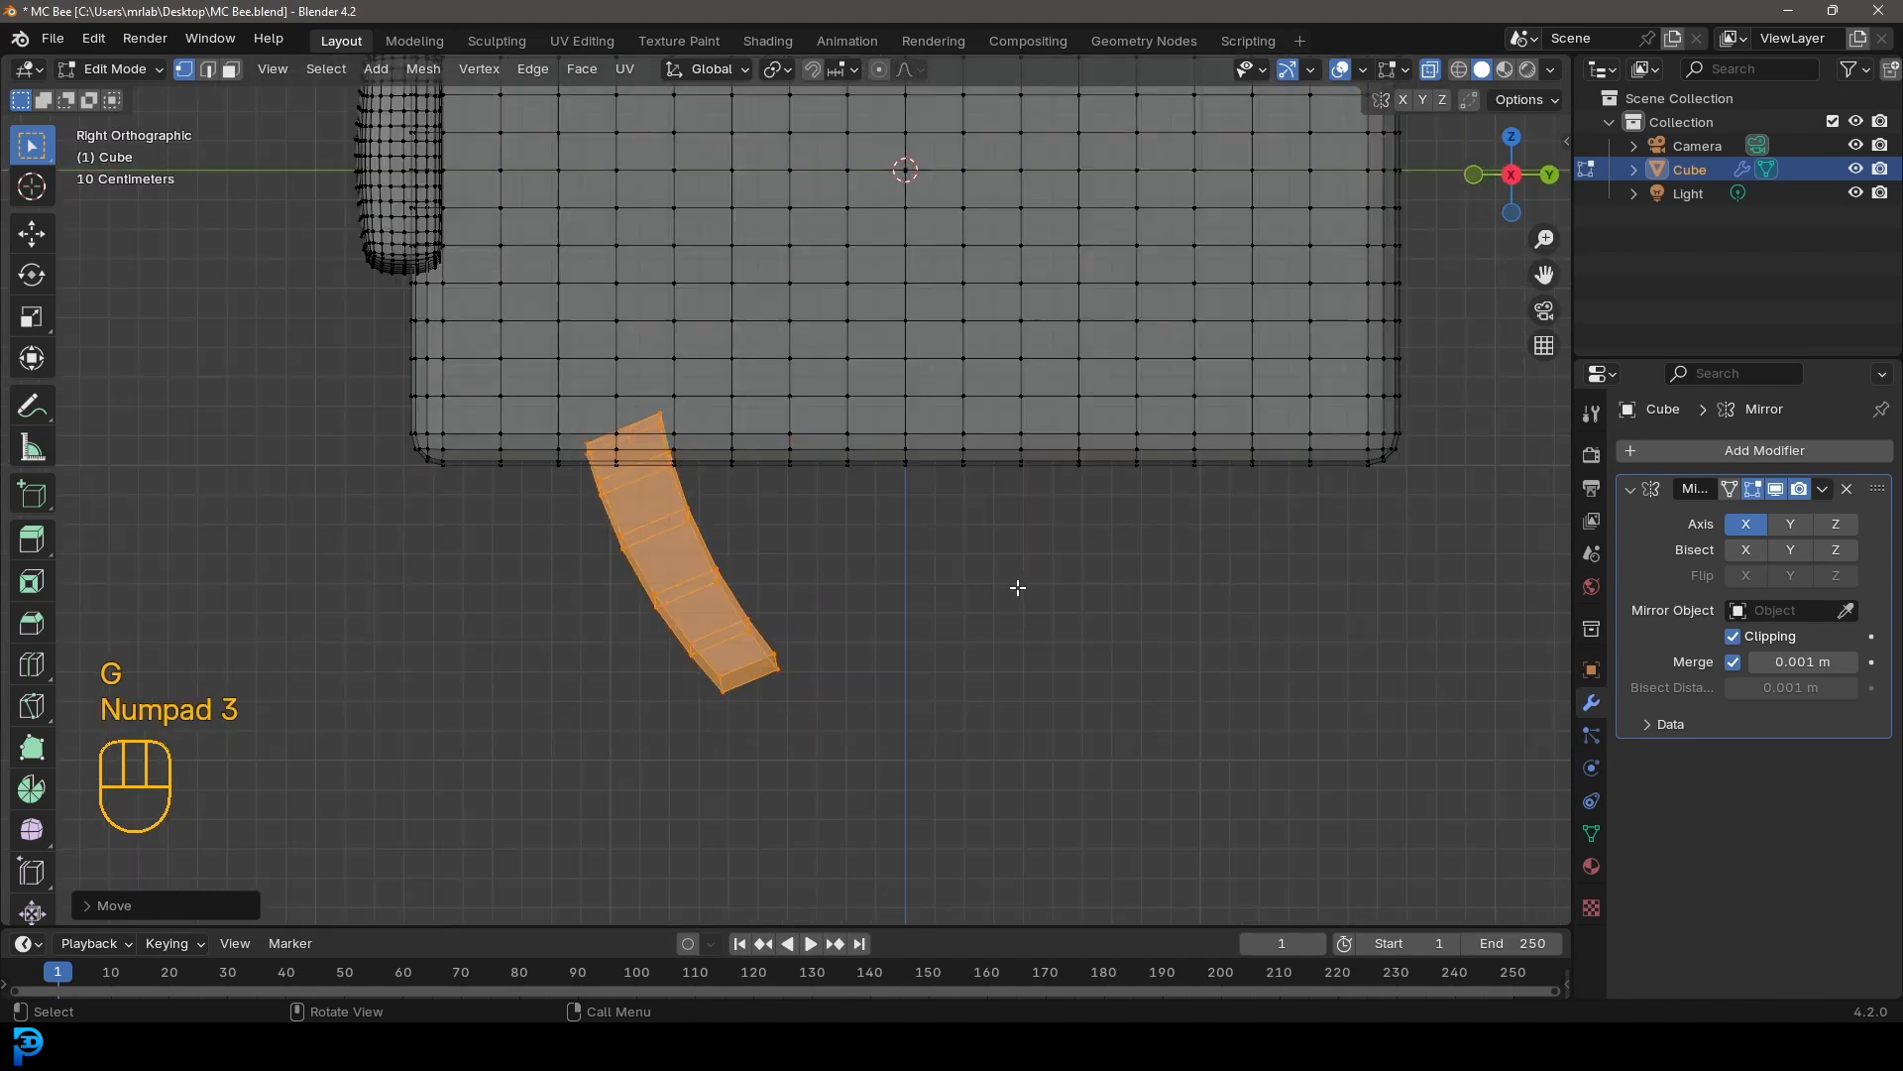
scroll(1060, 574, down, 2)
shift+middle_drag(833, 569, 714, 657)
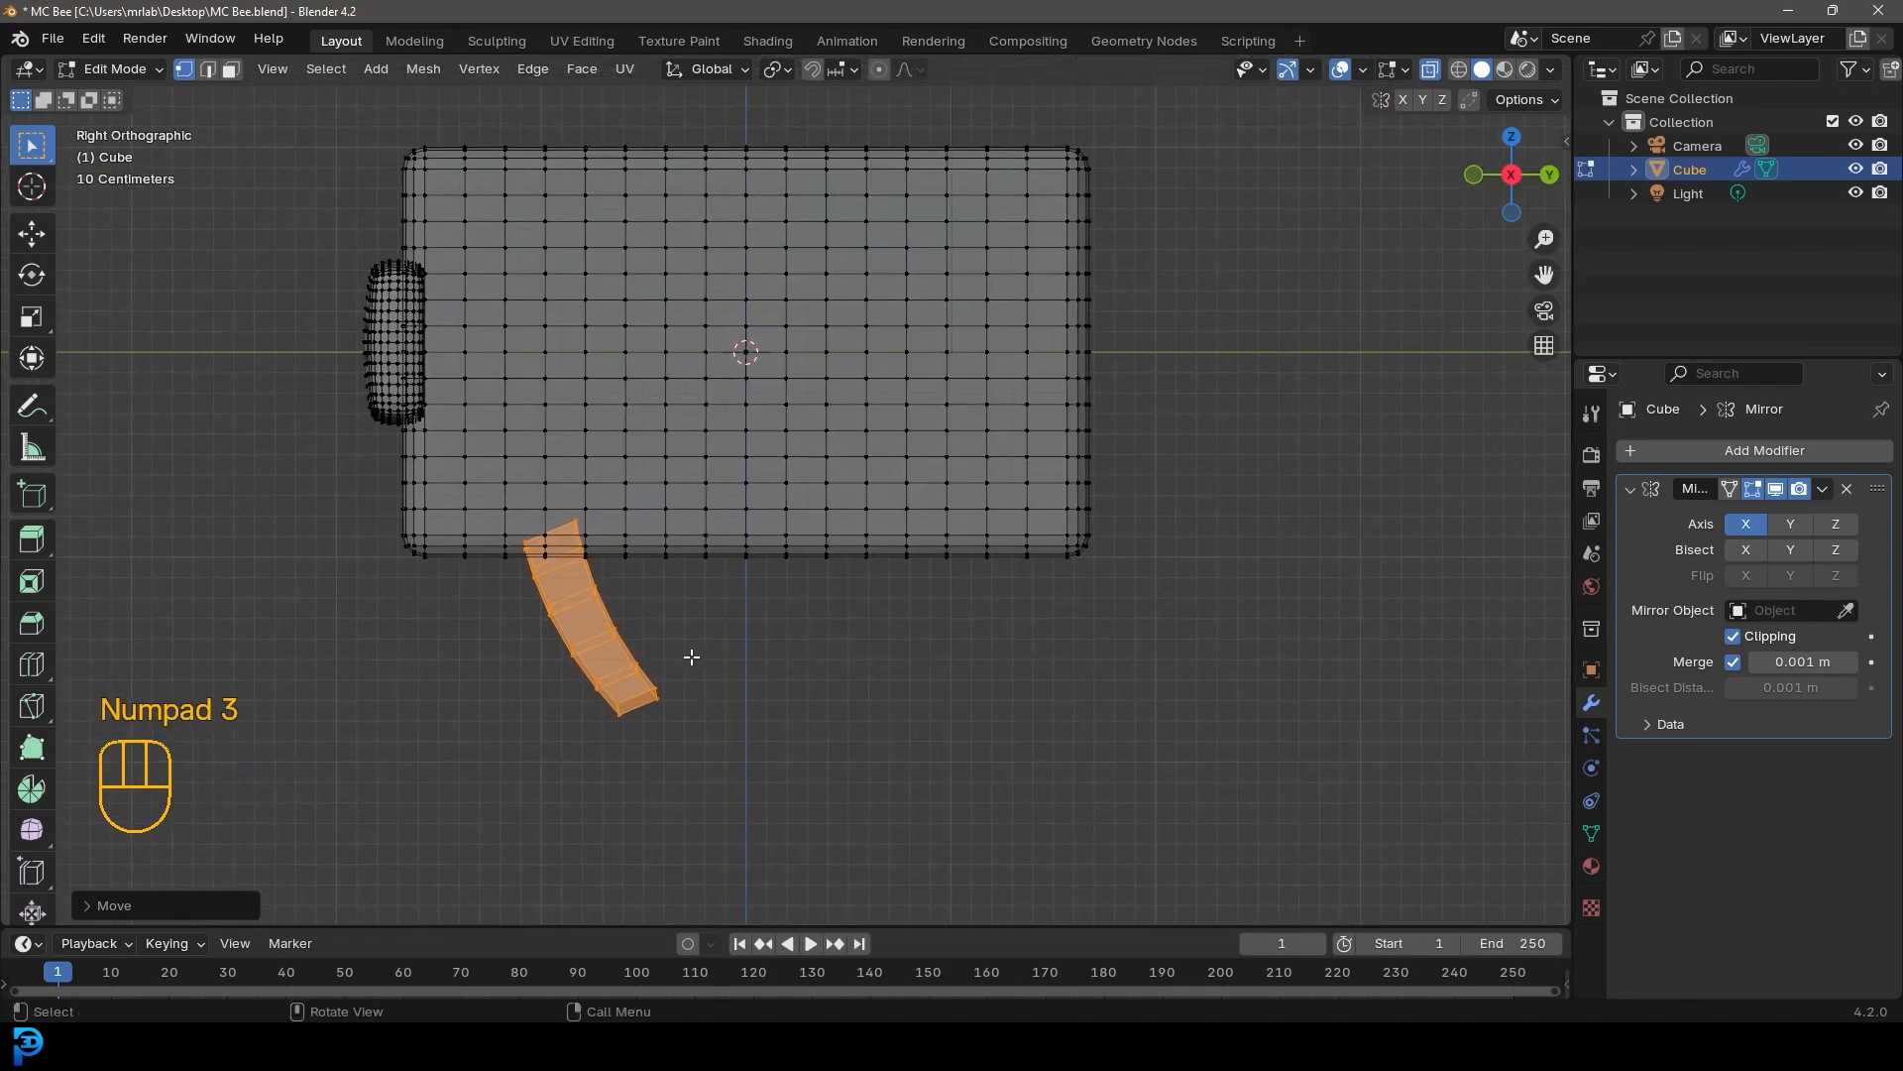
key(shift+d)
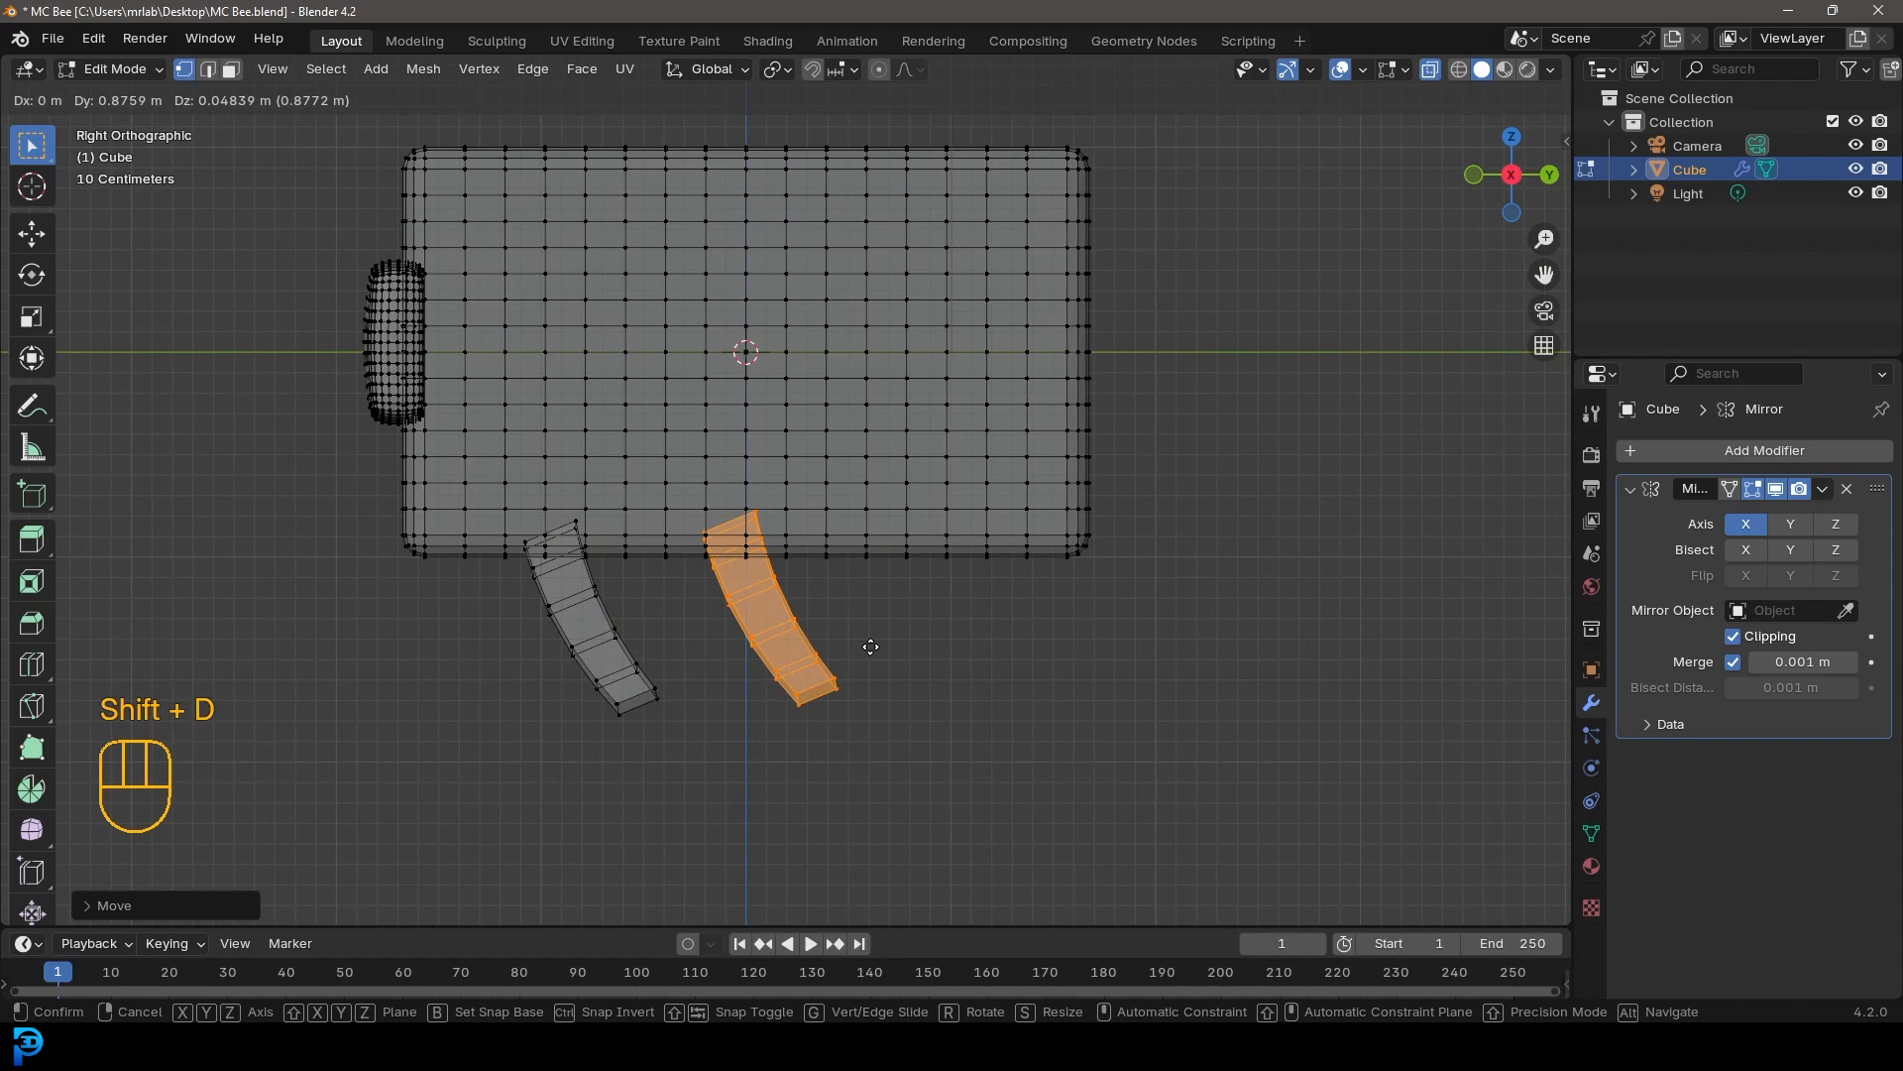
click(871, 646)
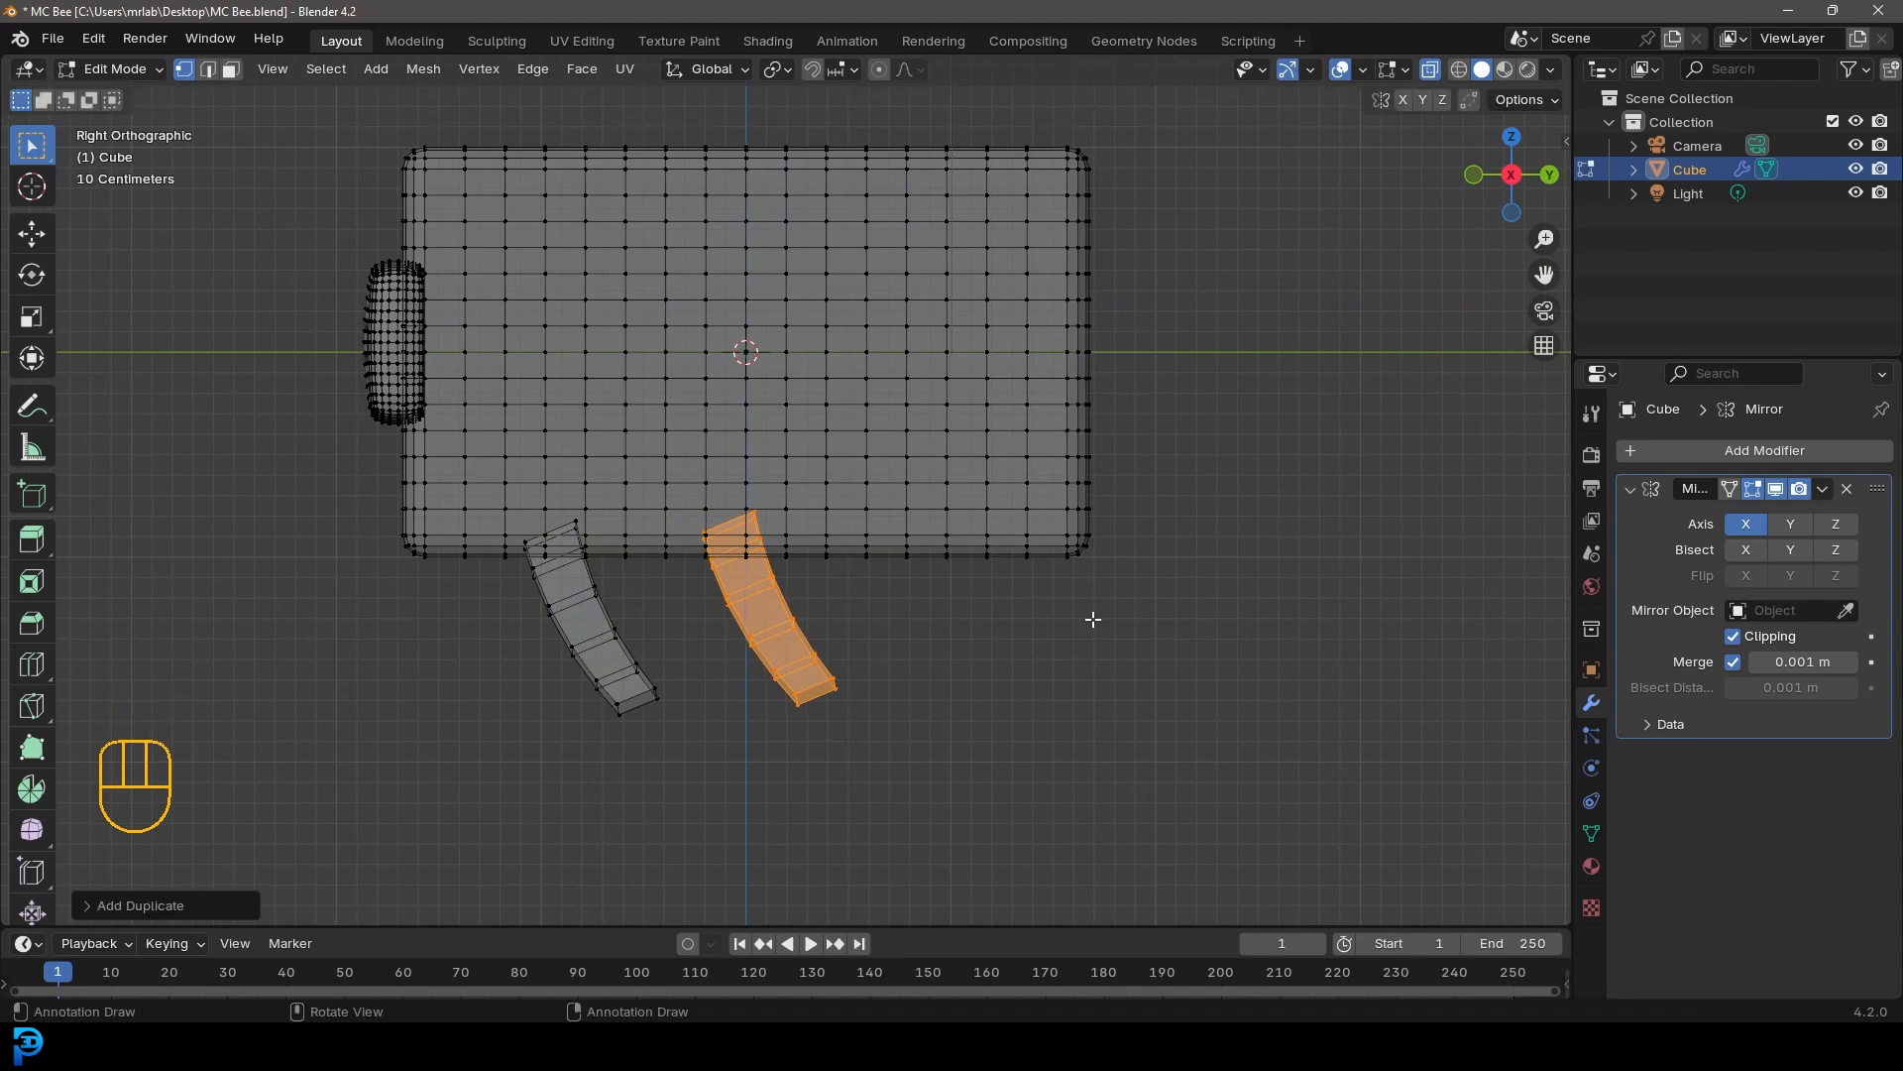
Duplicate the leg again and place a third leg near the rear of the body
scroll(818, 631, up, 2)
scroll(824, 638, down, 2)
key(shift+d)
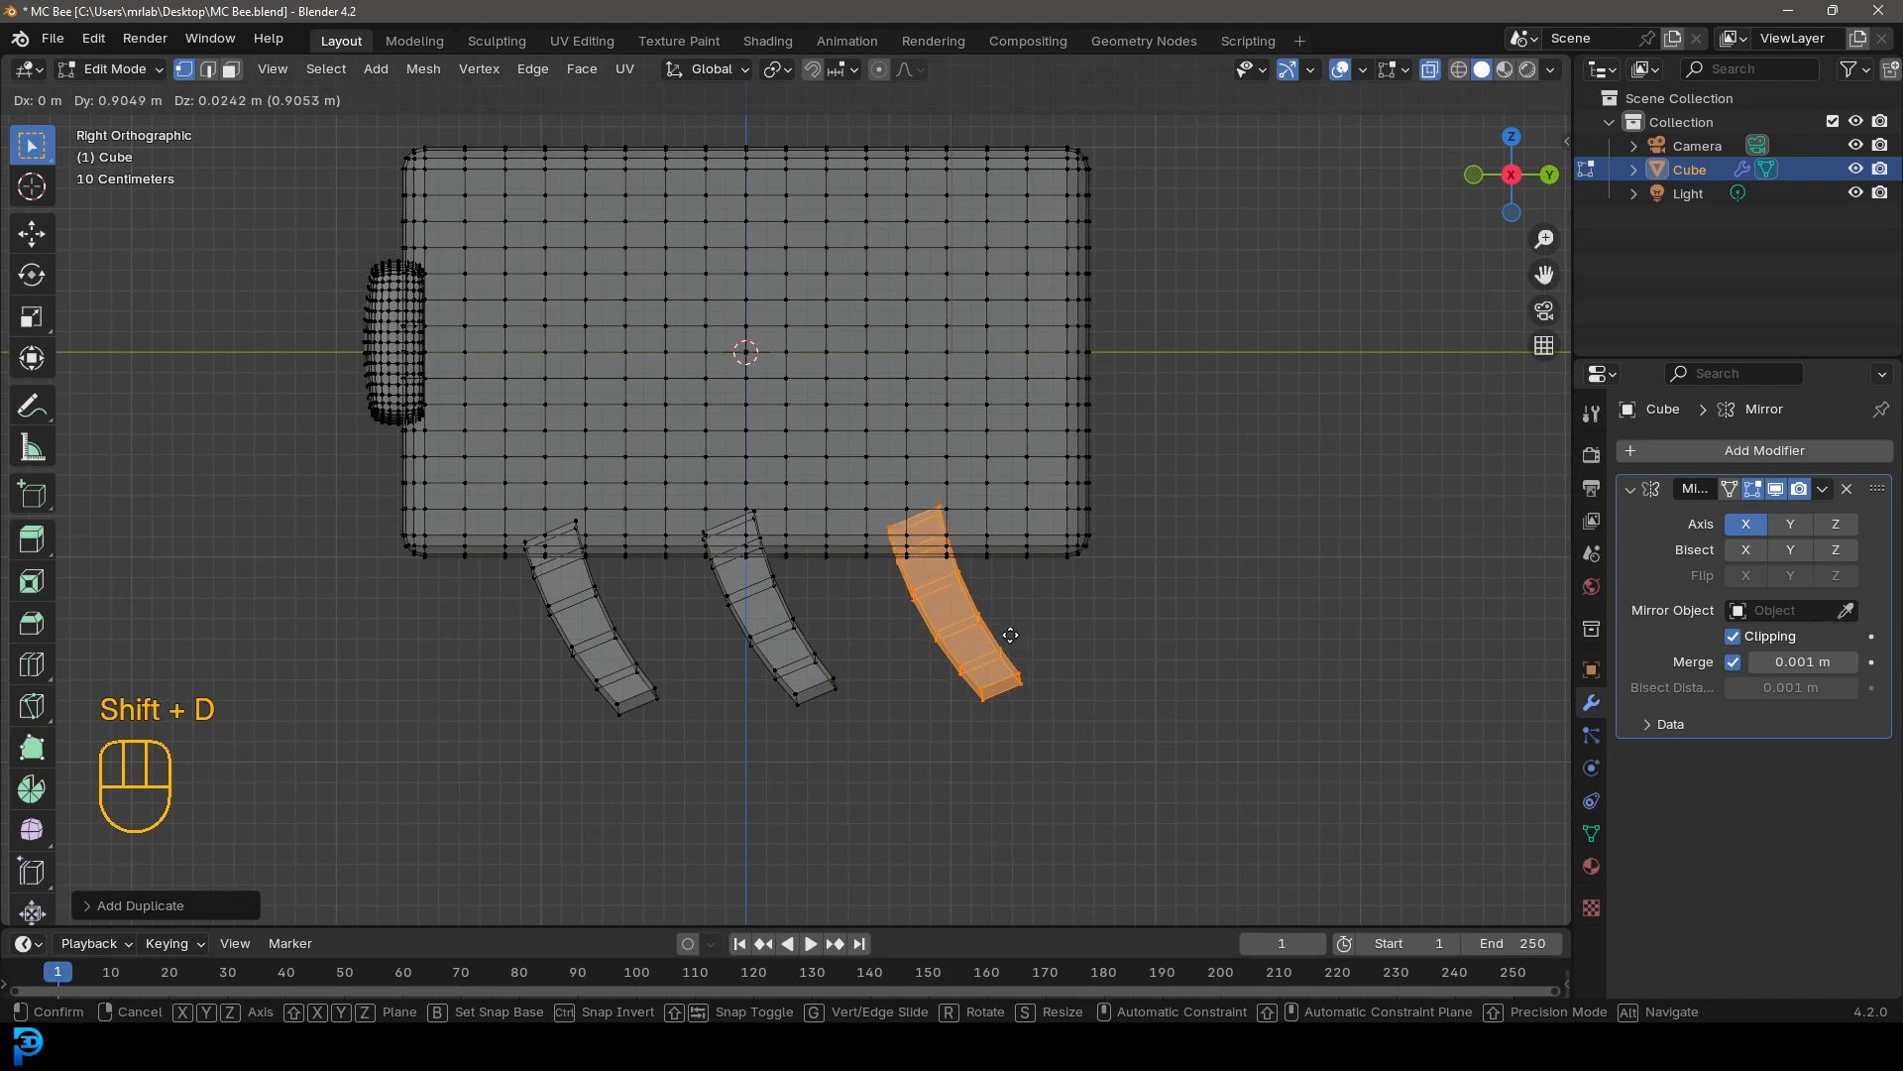
click(1041, 664)
Turn off X-ray and inspect the legs from the front view
scroll(930, 637, down, 4)
middle_drag(931, 638, 1002, 595)
click(1430, 69)
middle_drag(892, 466, 1036, 487)
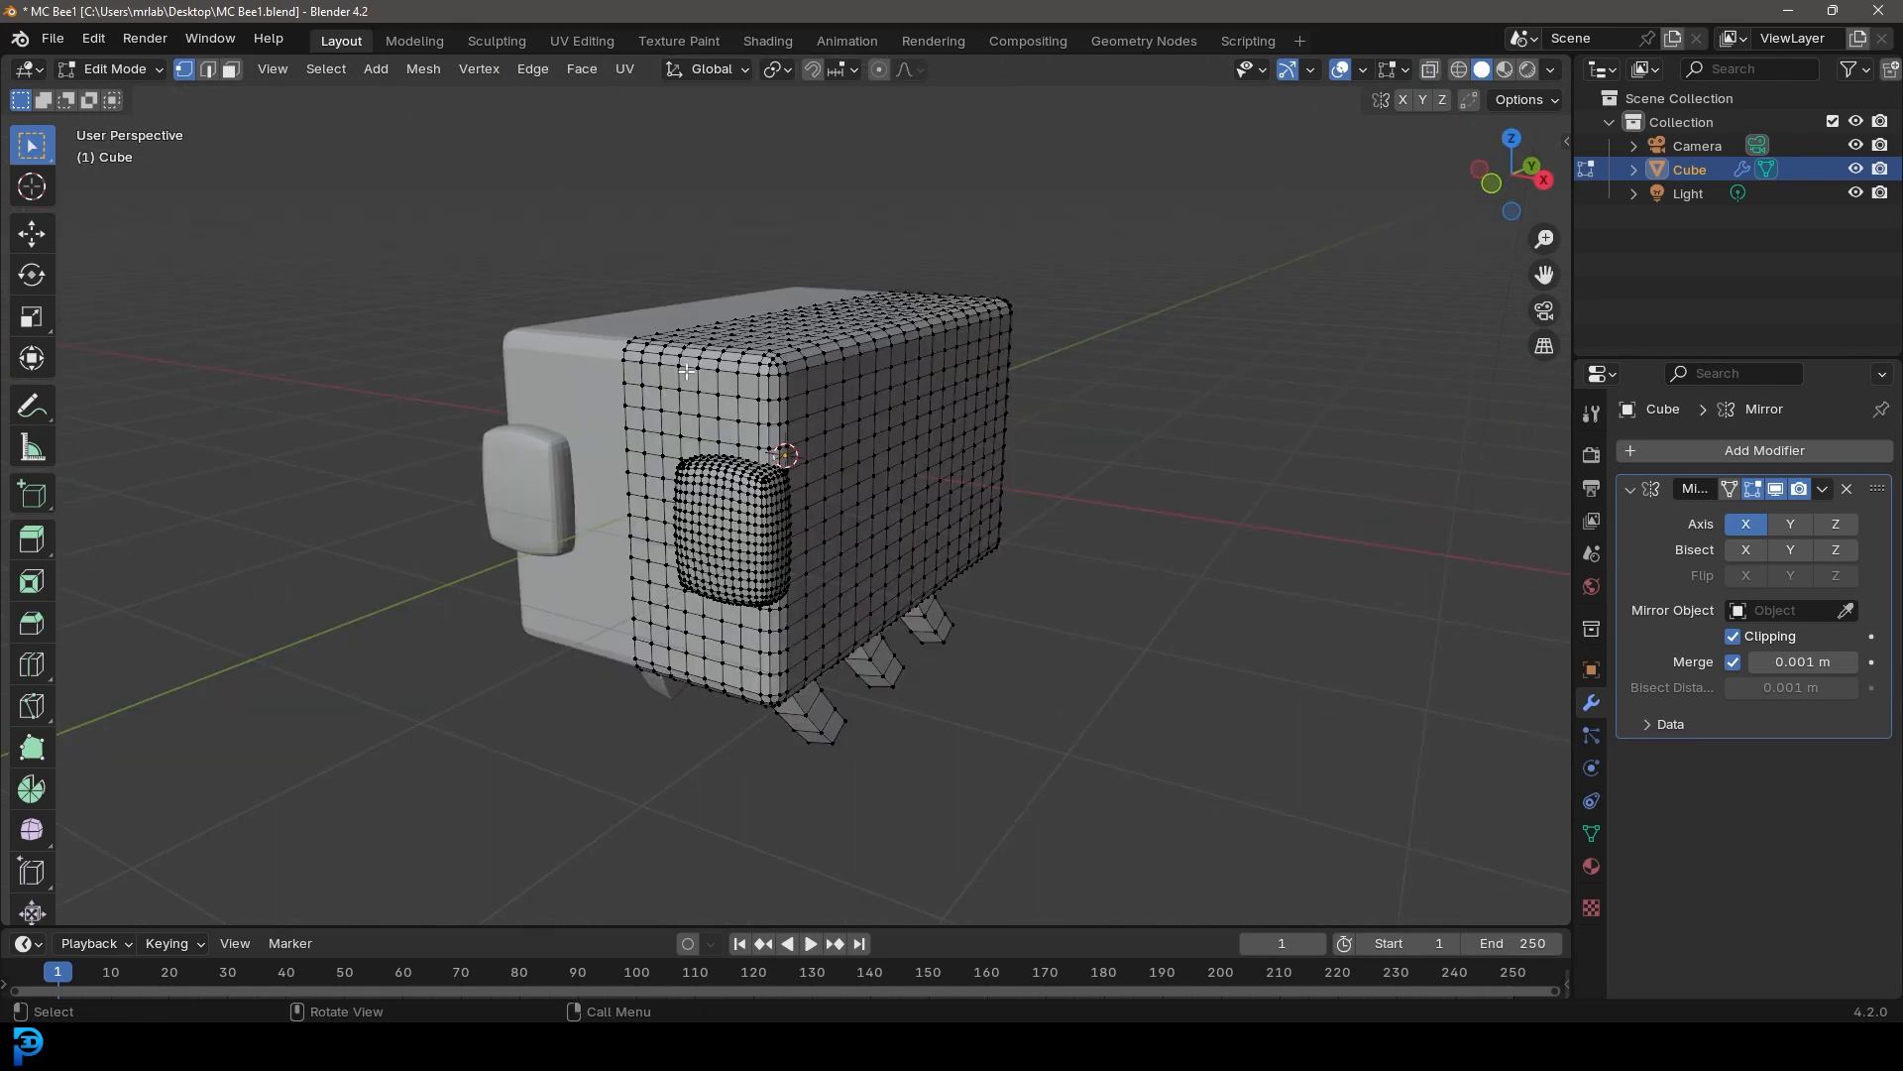
middle_drag(694, 416, 734, 387)
key(KP_1)
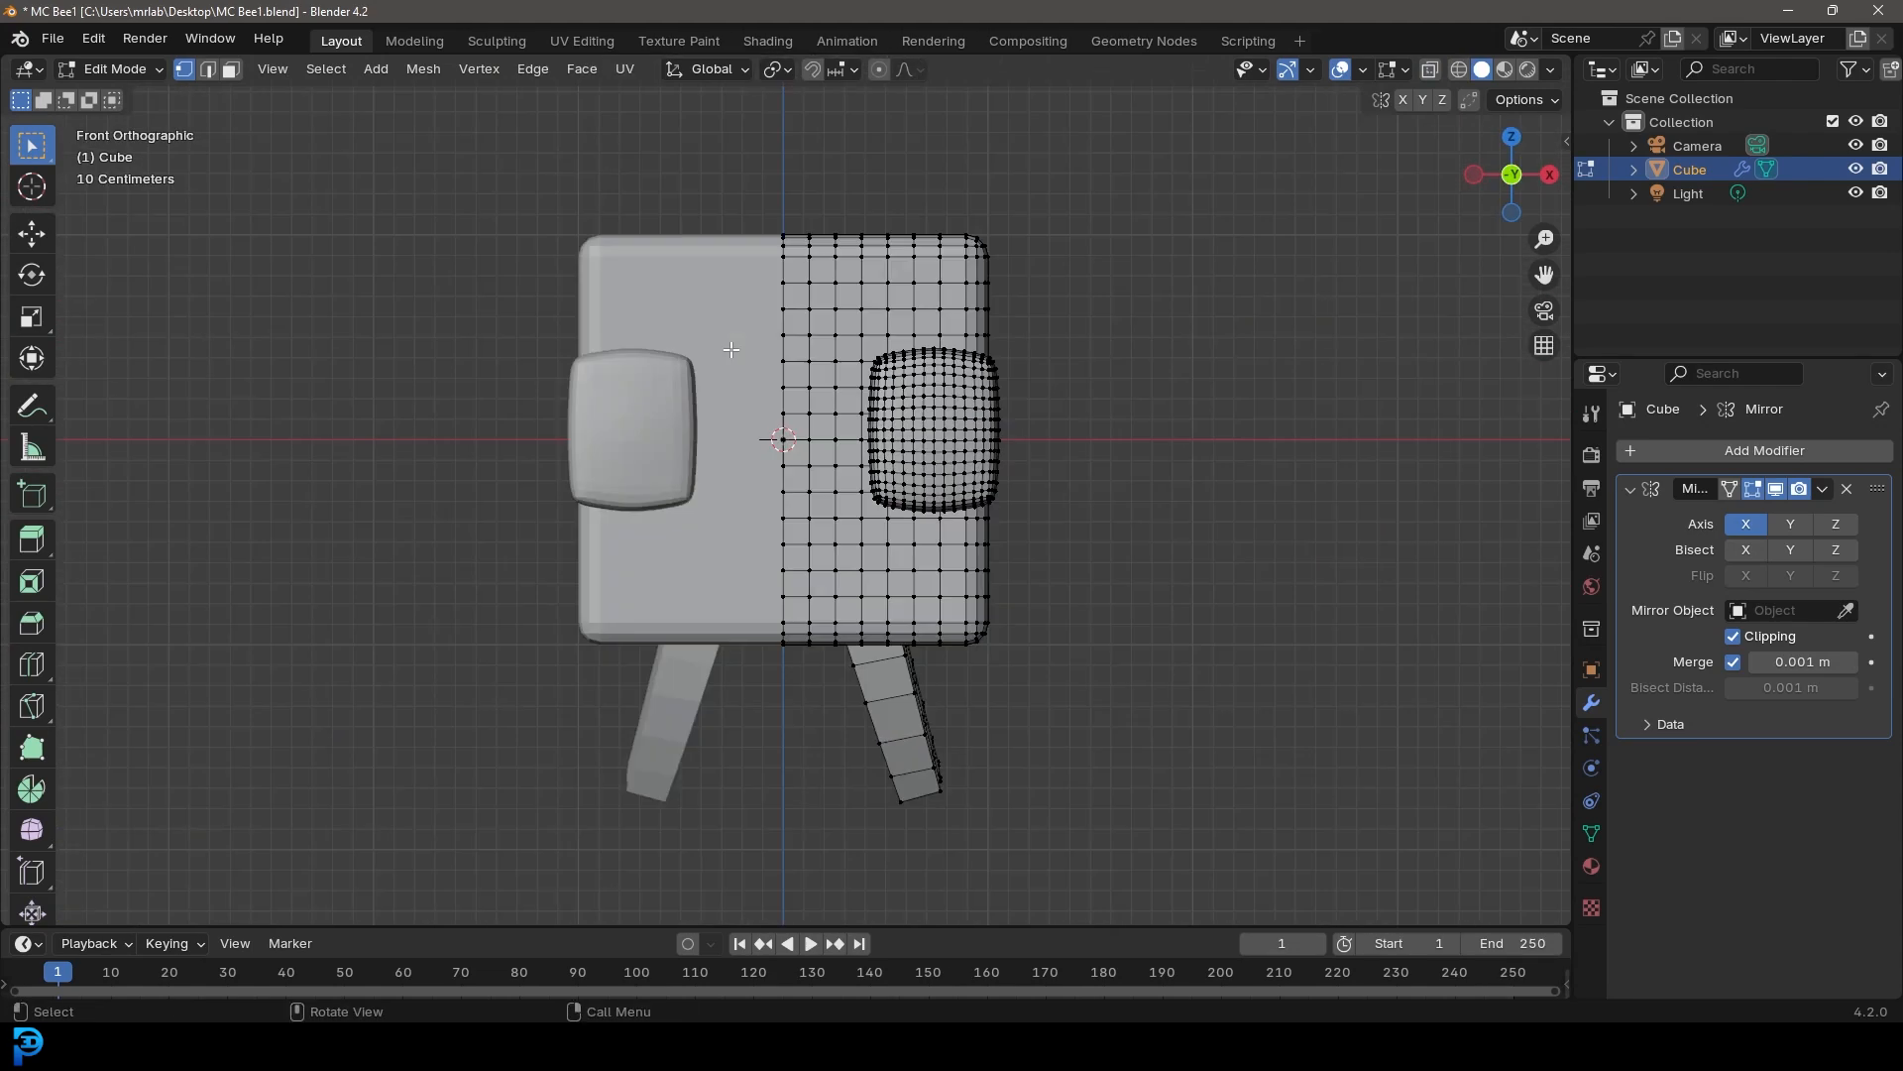
Disable the Mirror modifier's Clipping, add a new cube and move it above and right of the body
scroll(1189, 496, down, 2)
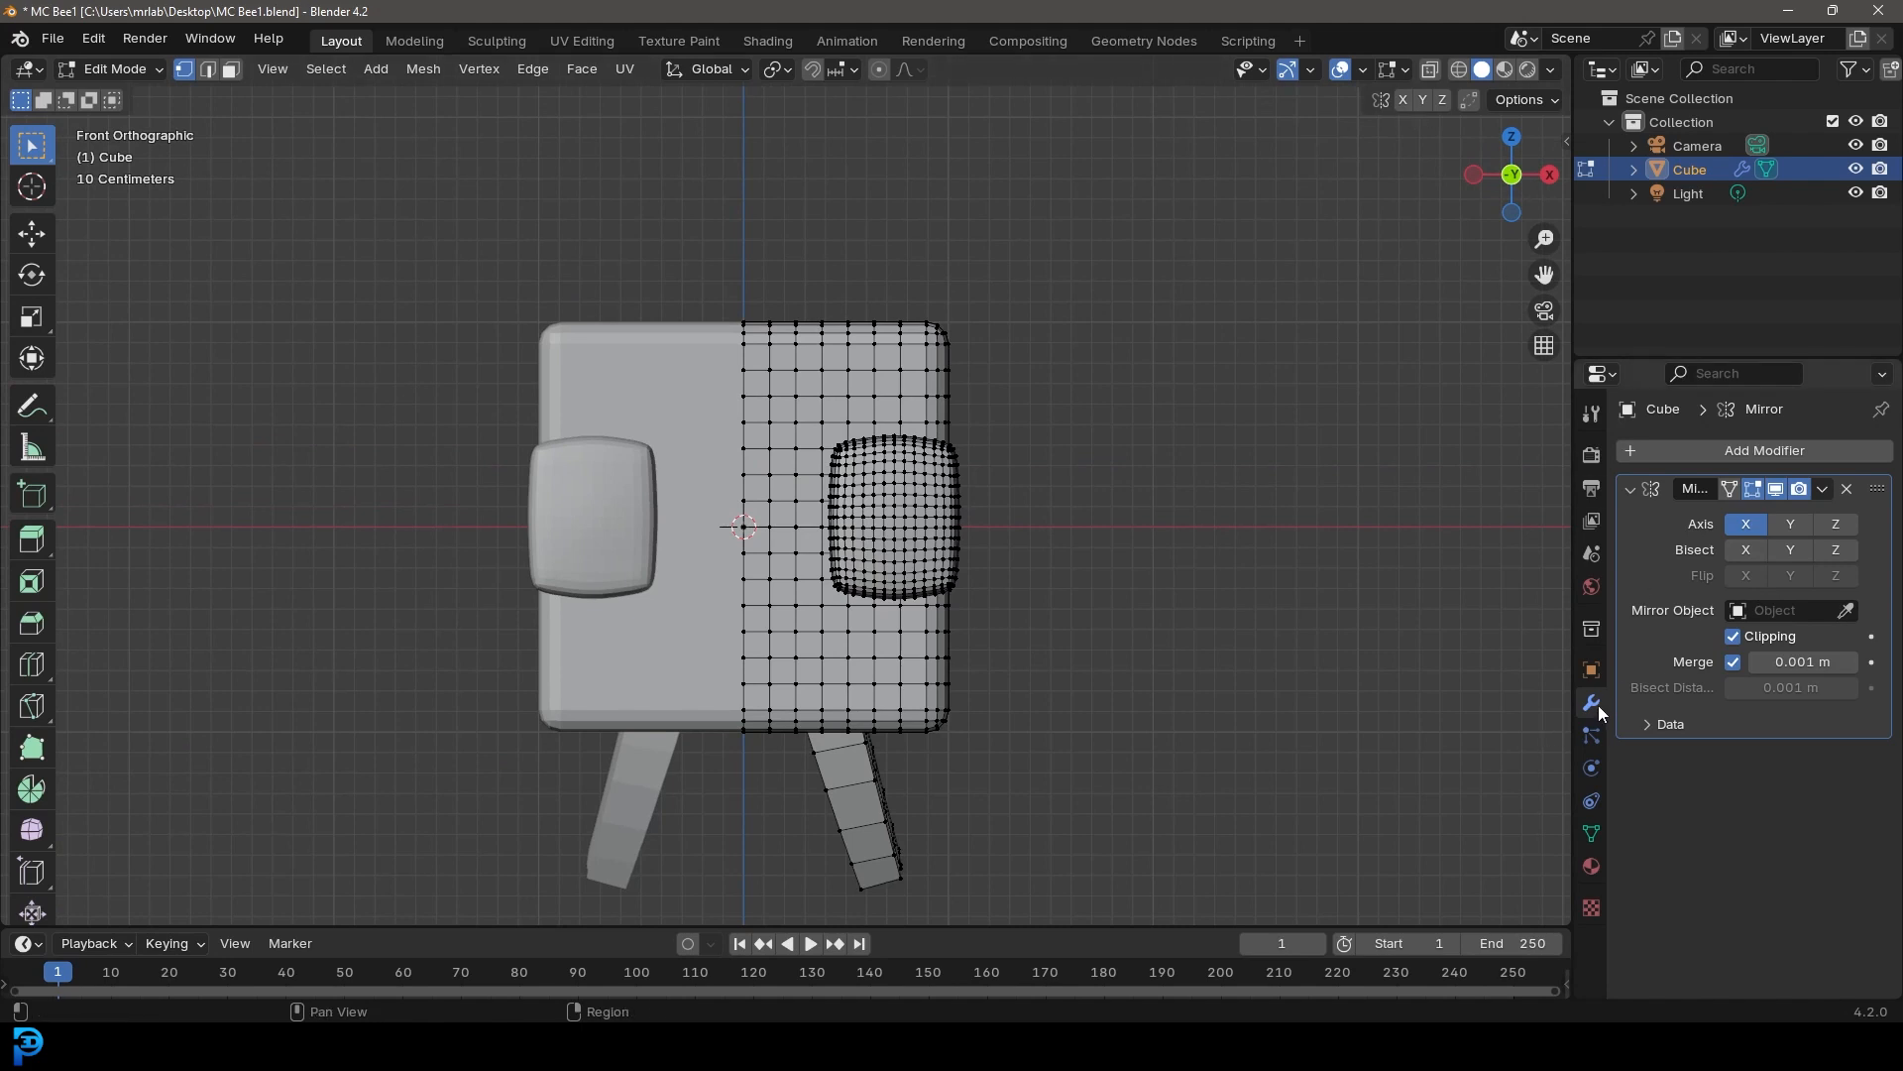
click(1733, 636)
scroll(1070, 634, up, 2)
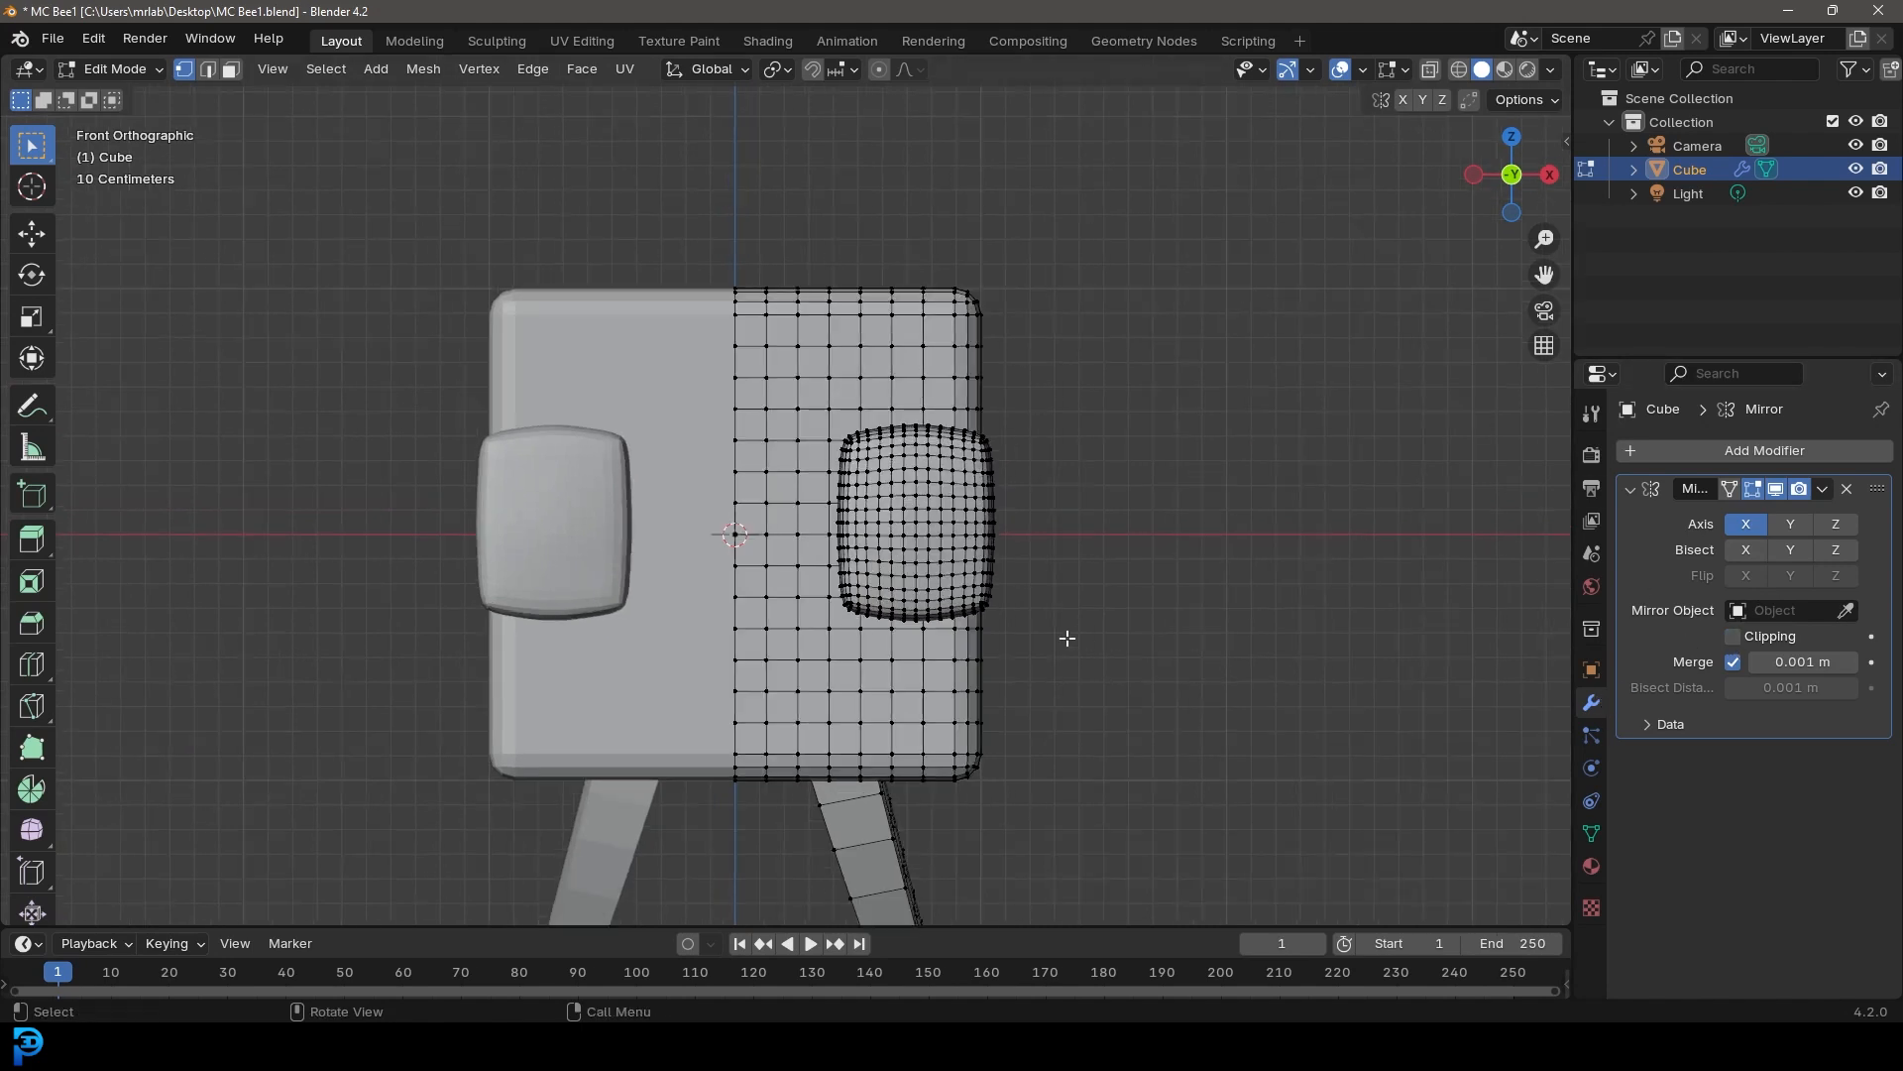
shift+middle_drag(1003, 532, 1002, 434)
key(shift+a)
click(811, 333)
shift+middle_drag(901, 485, 886, 756)
key(g)
click(1197, 468)
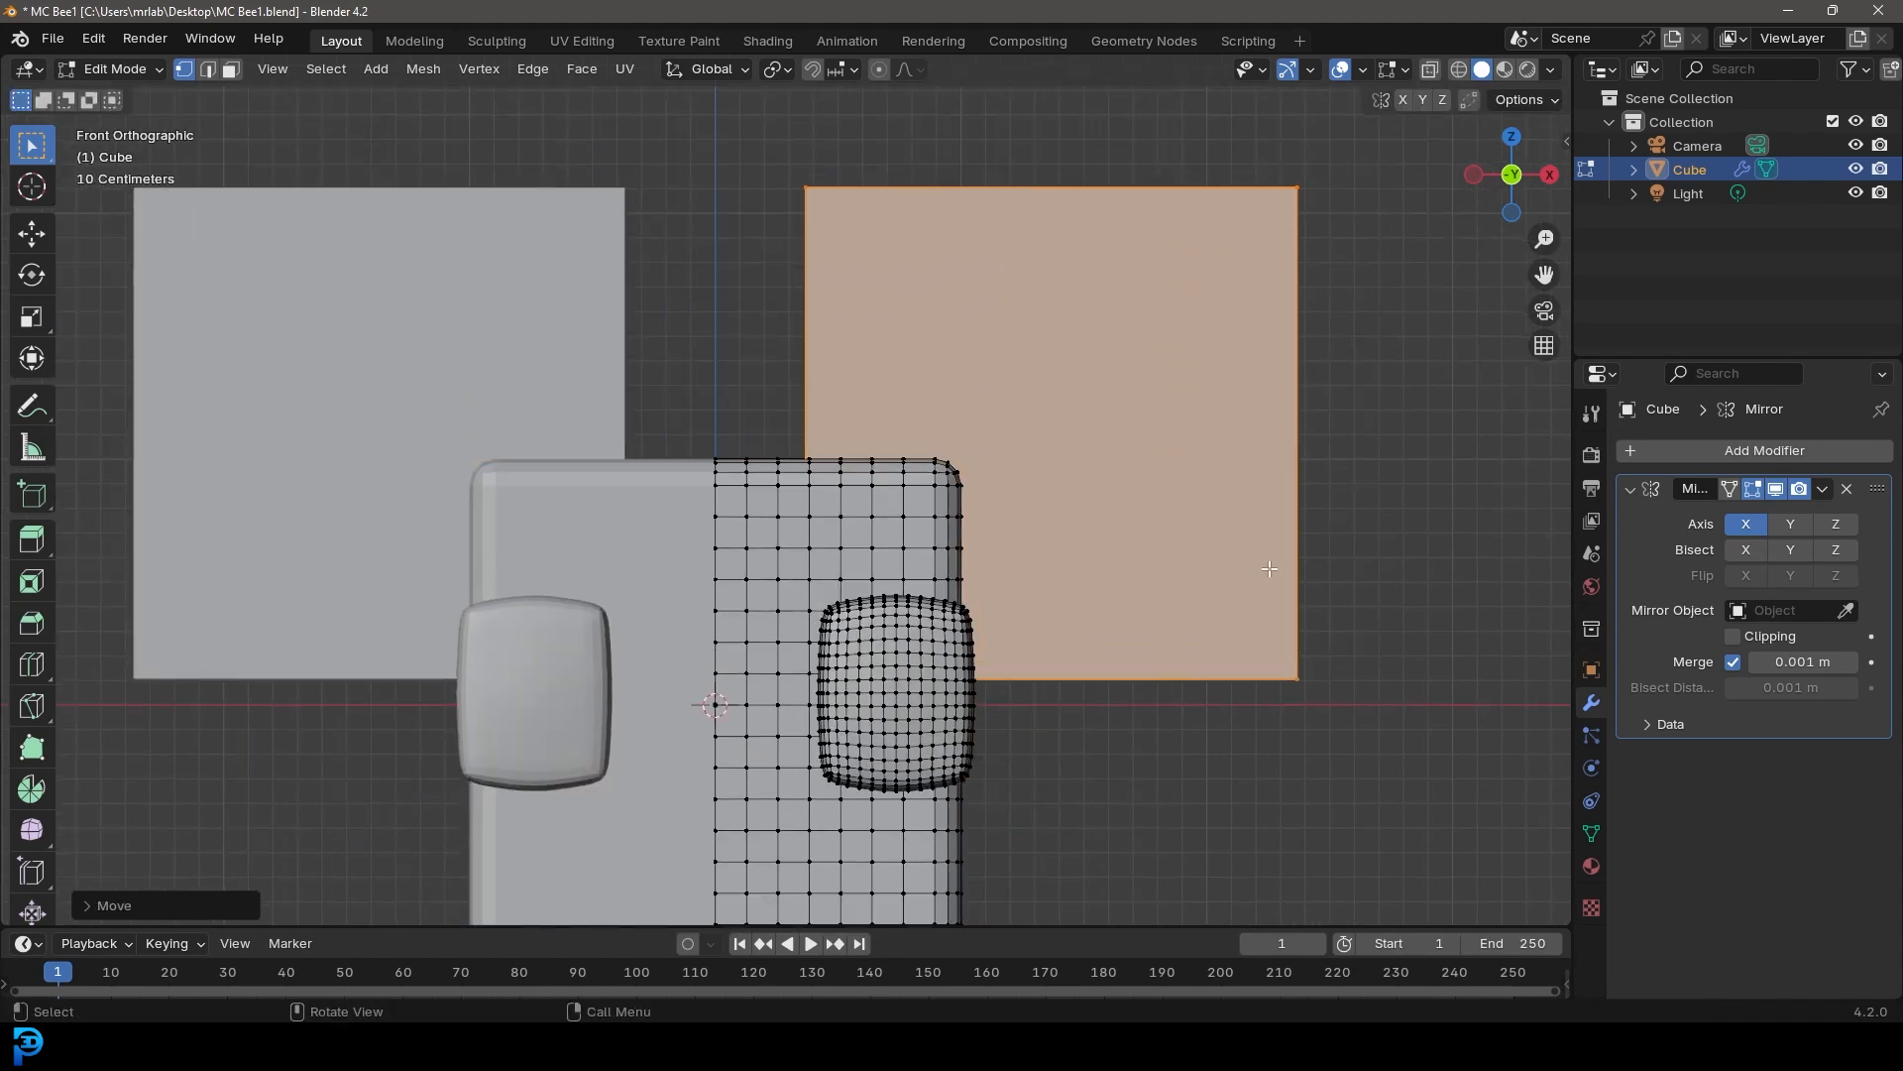
Scale the new cube down to a small block and move it toward the body
key(s)
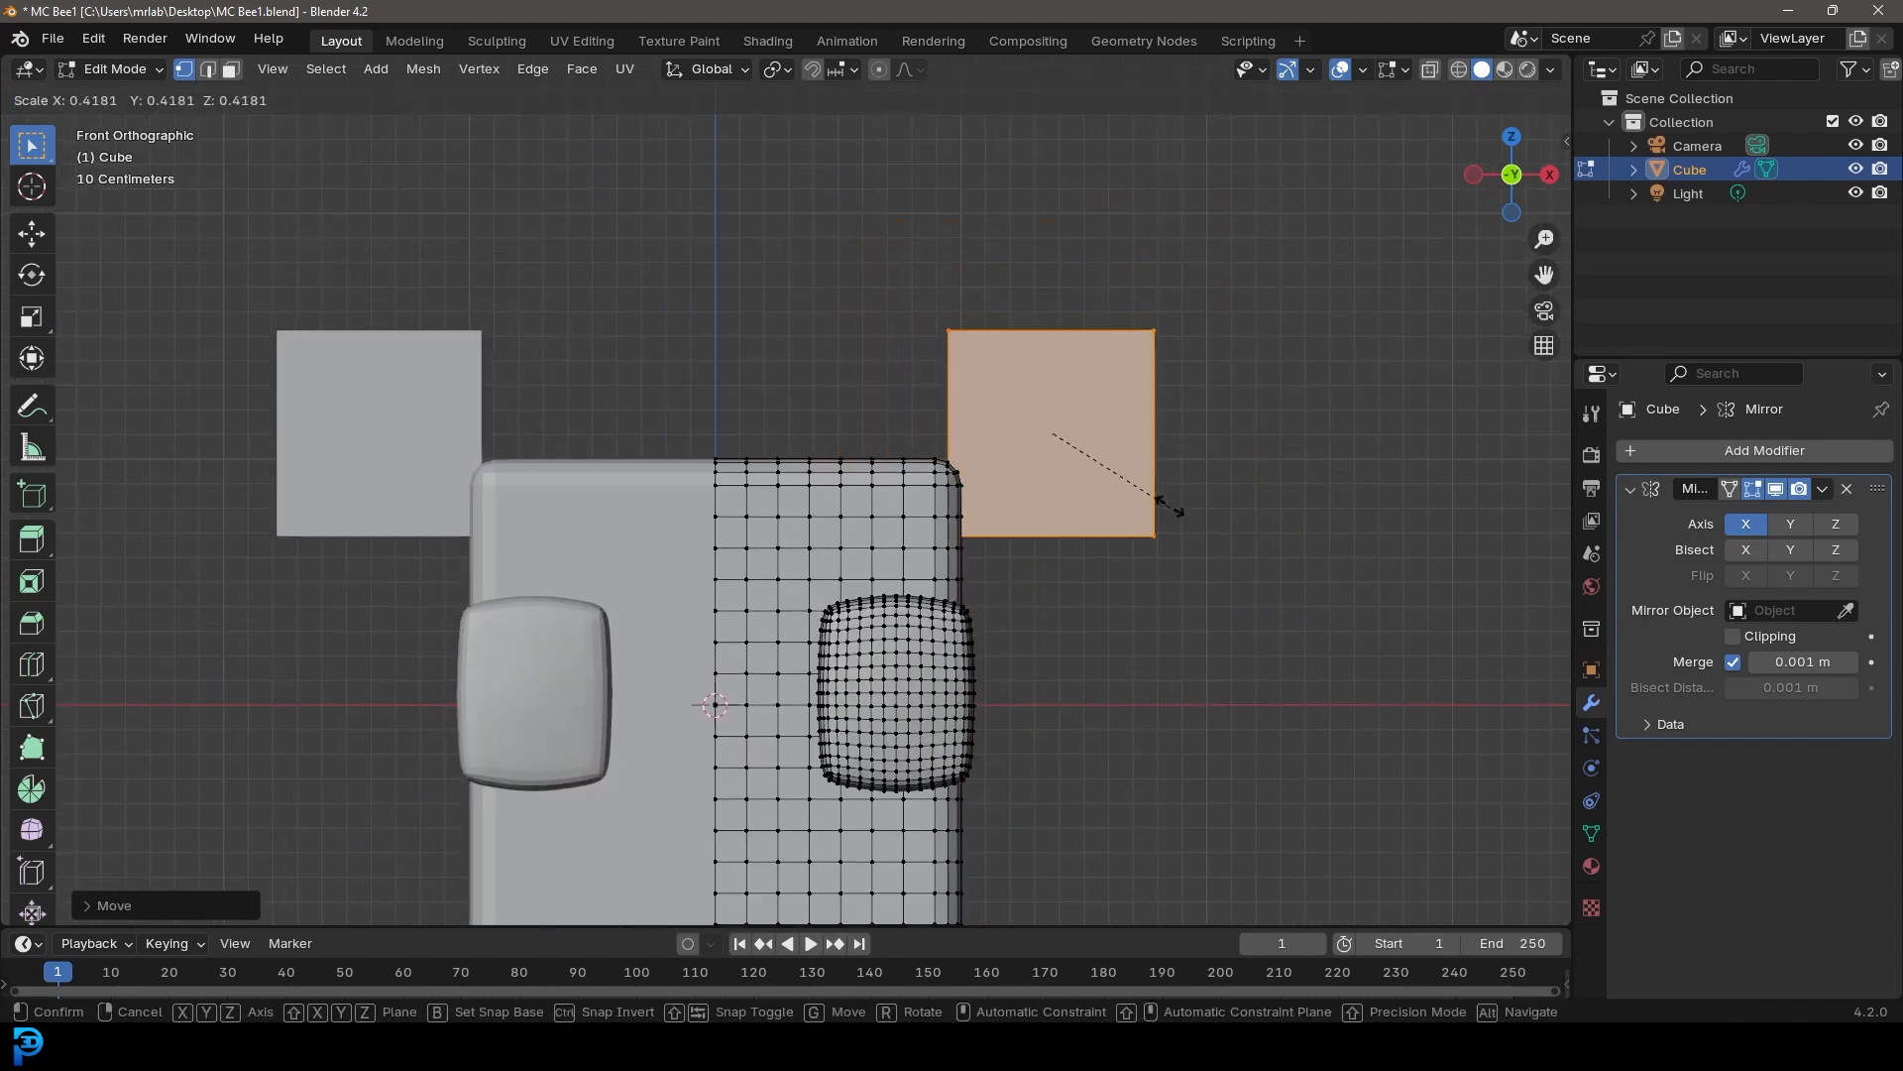
click(1058, 443)
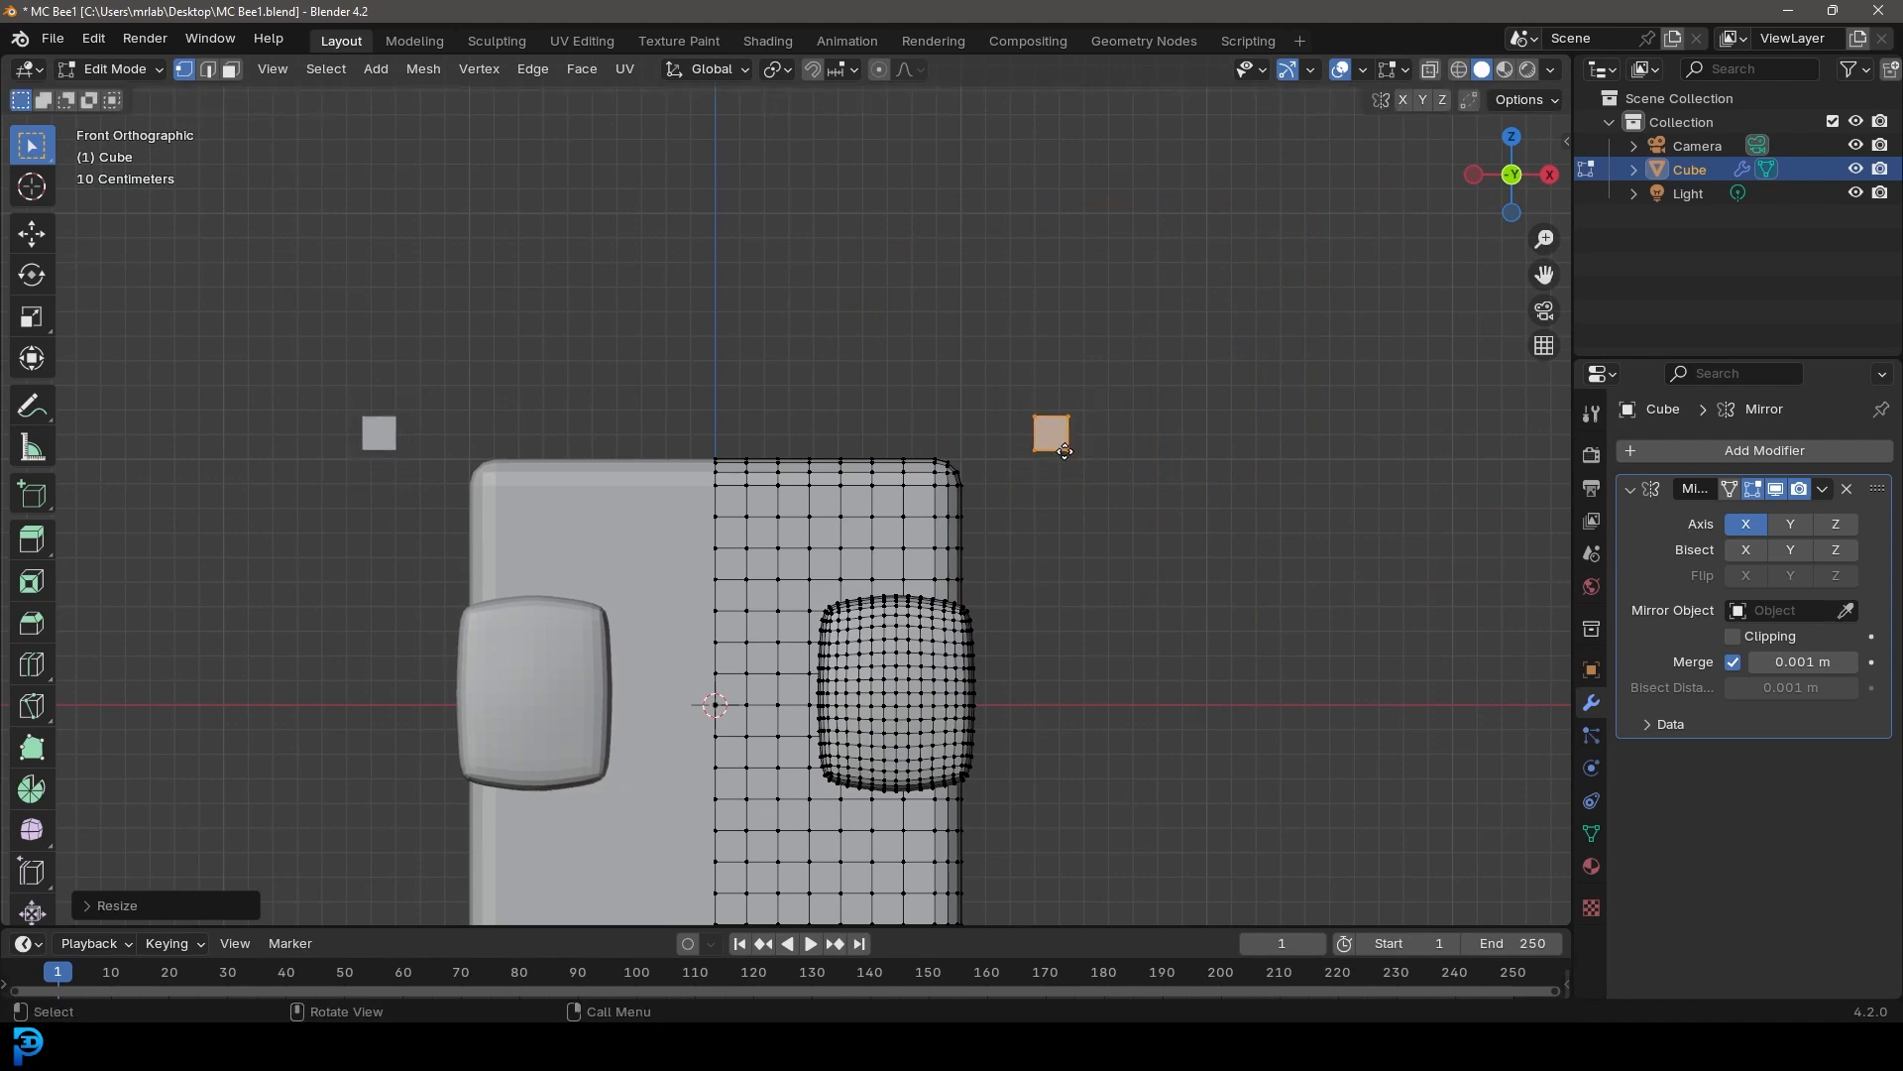
key(g)
click(836, 511)
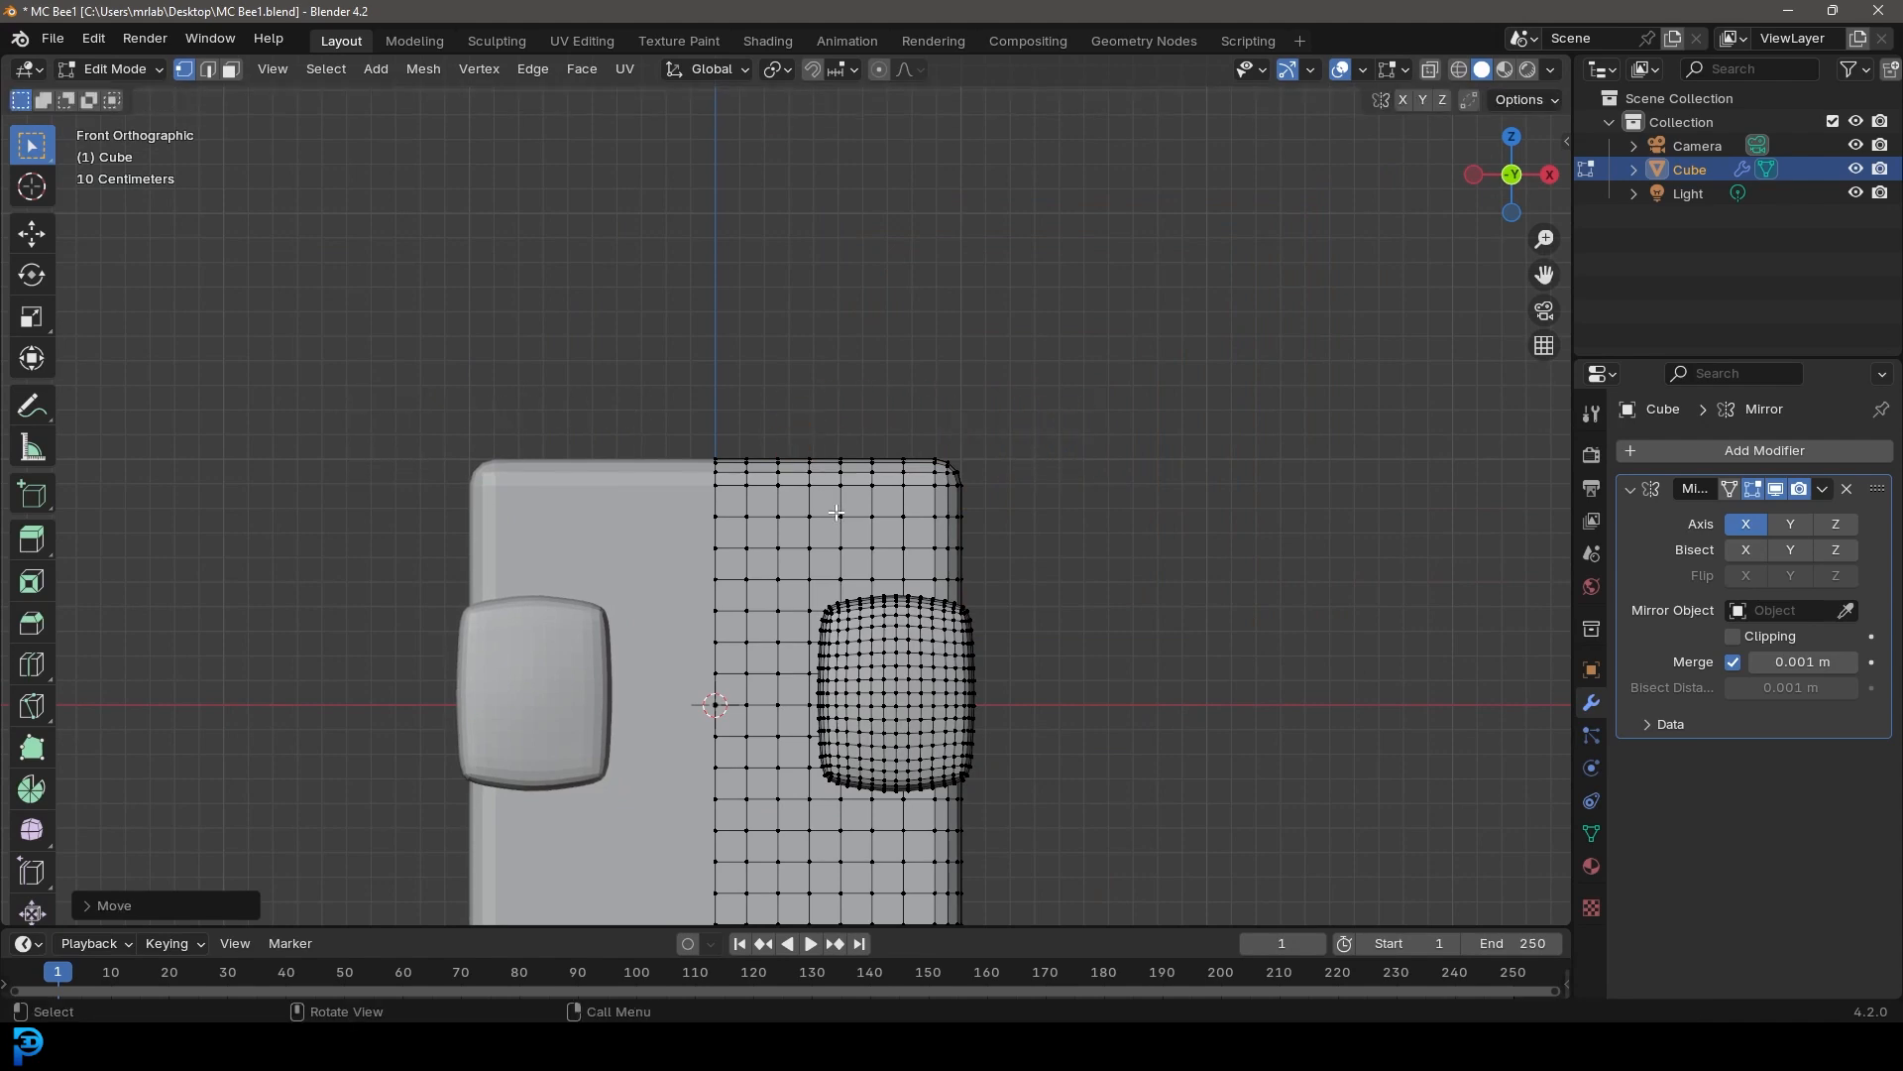
Position the small cube against the upper front of the body in side view
key(ctrl+KP_1)
scroll(815, 530, down, 4)
shift+middle_drag(815, 531, 892, 533)
scroll(853, 530, up, 2)
key(g)
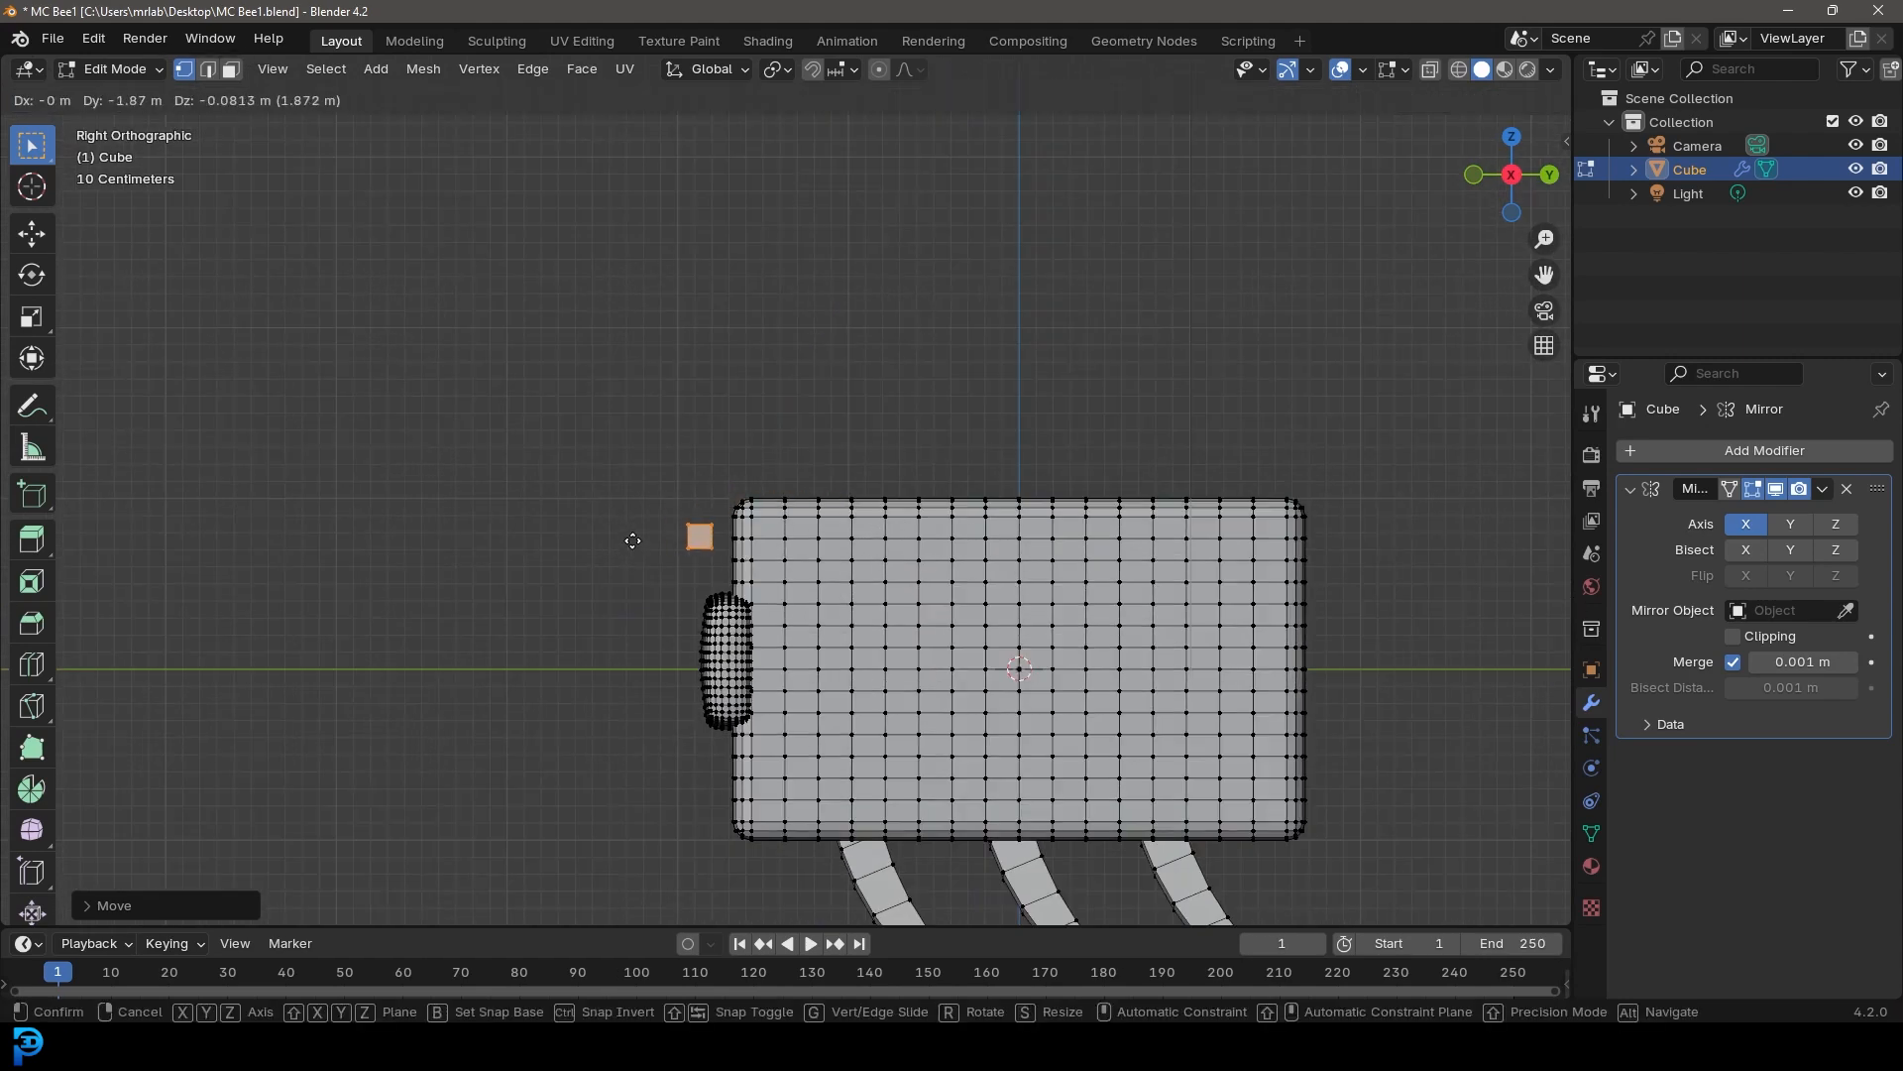
click(635, 540)
middle_drag(634, 540, 744, 585)
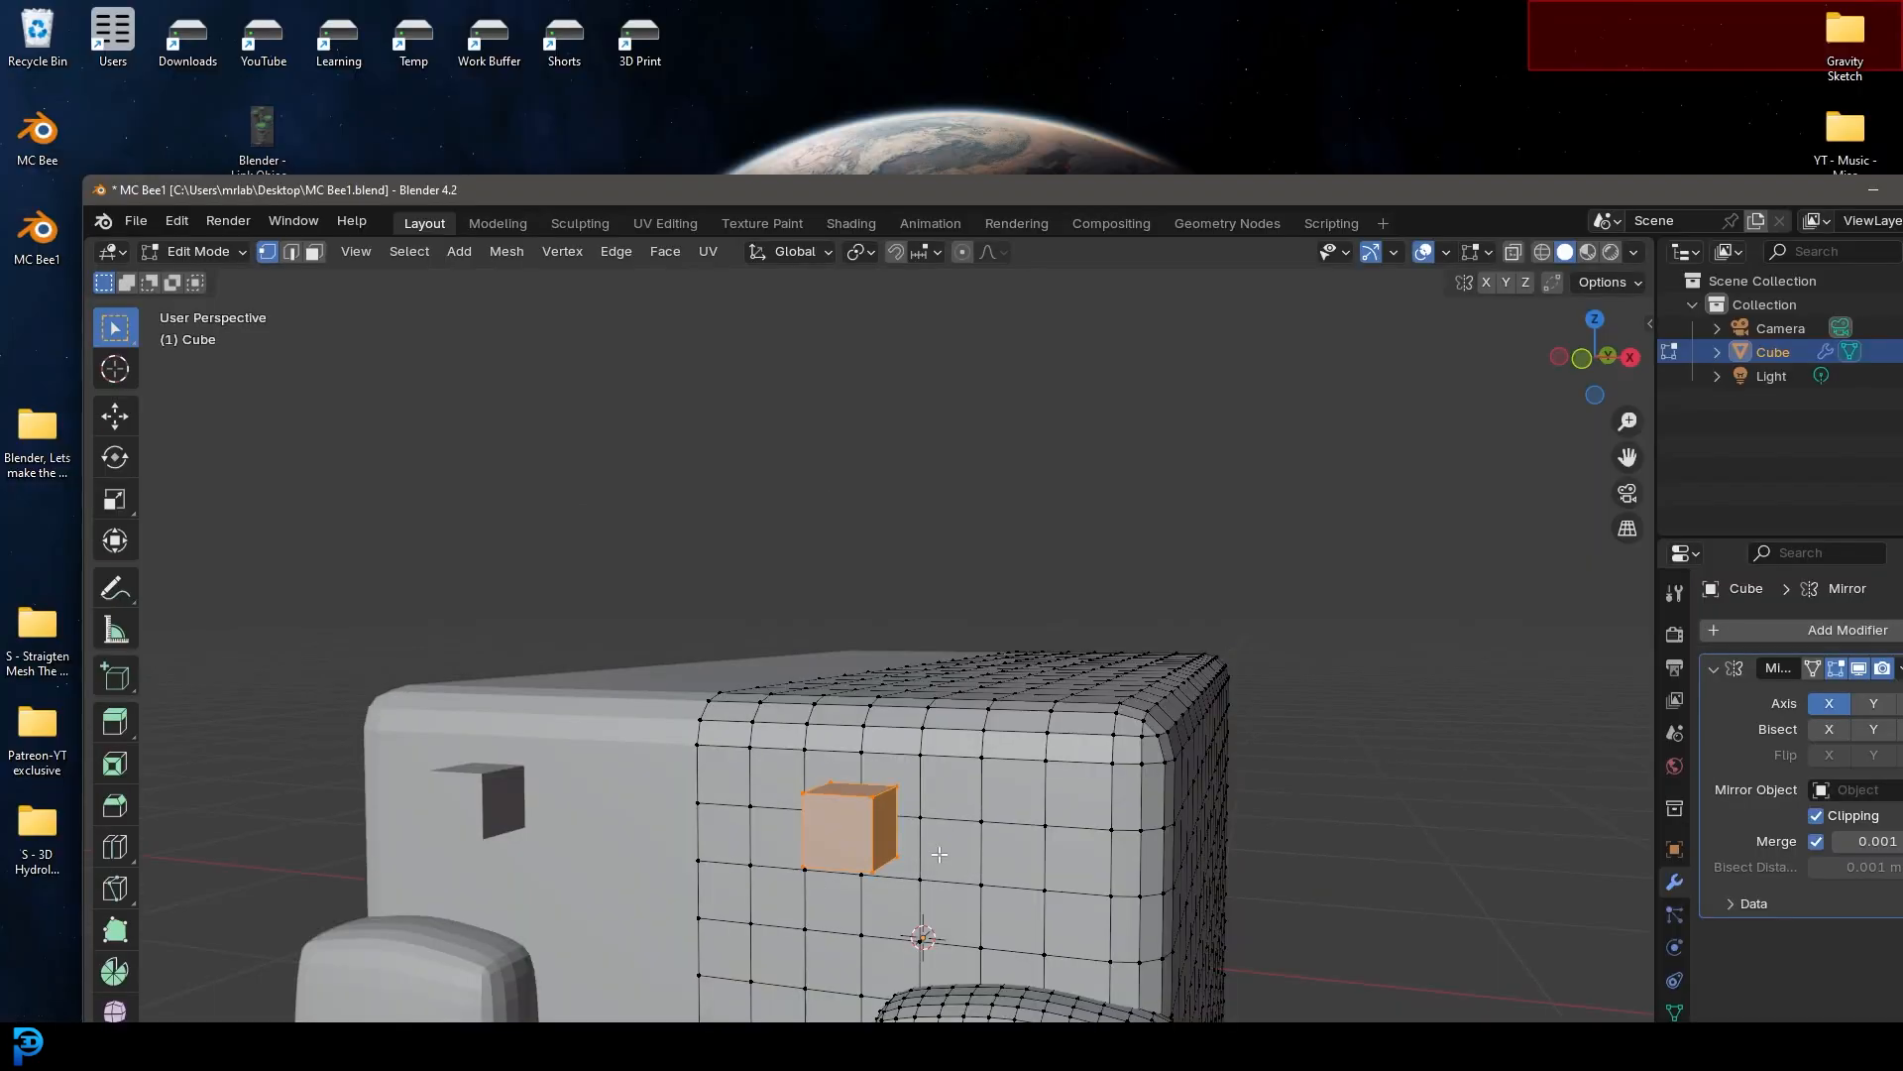
Scale the small cube down further on the body's front face
scroll(892, 629, up, 2)
middle_drag(942, 849, 853, 650)
scroll(853, 649, up, 1)
key(s)
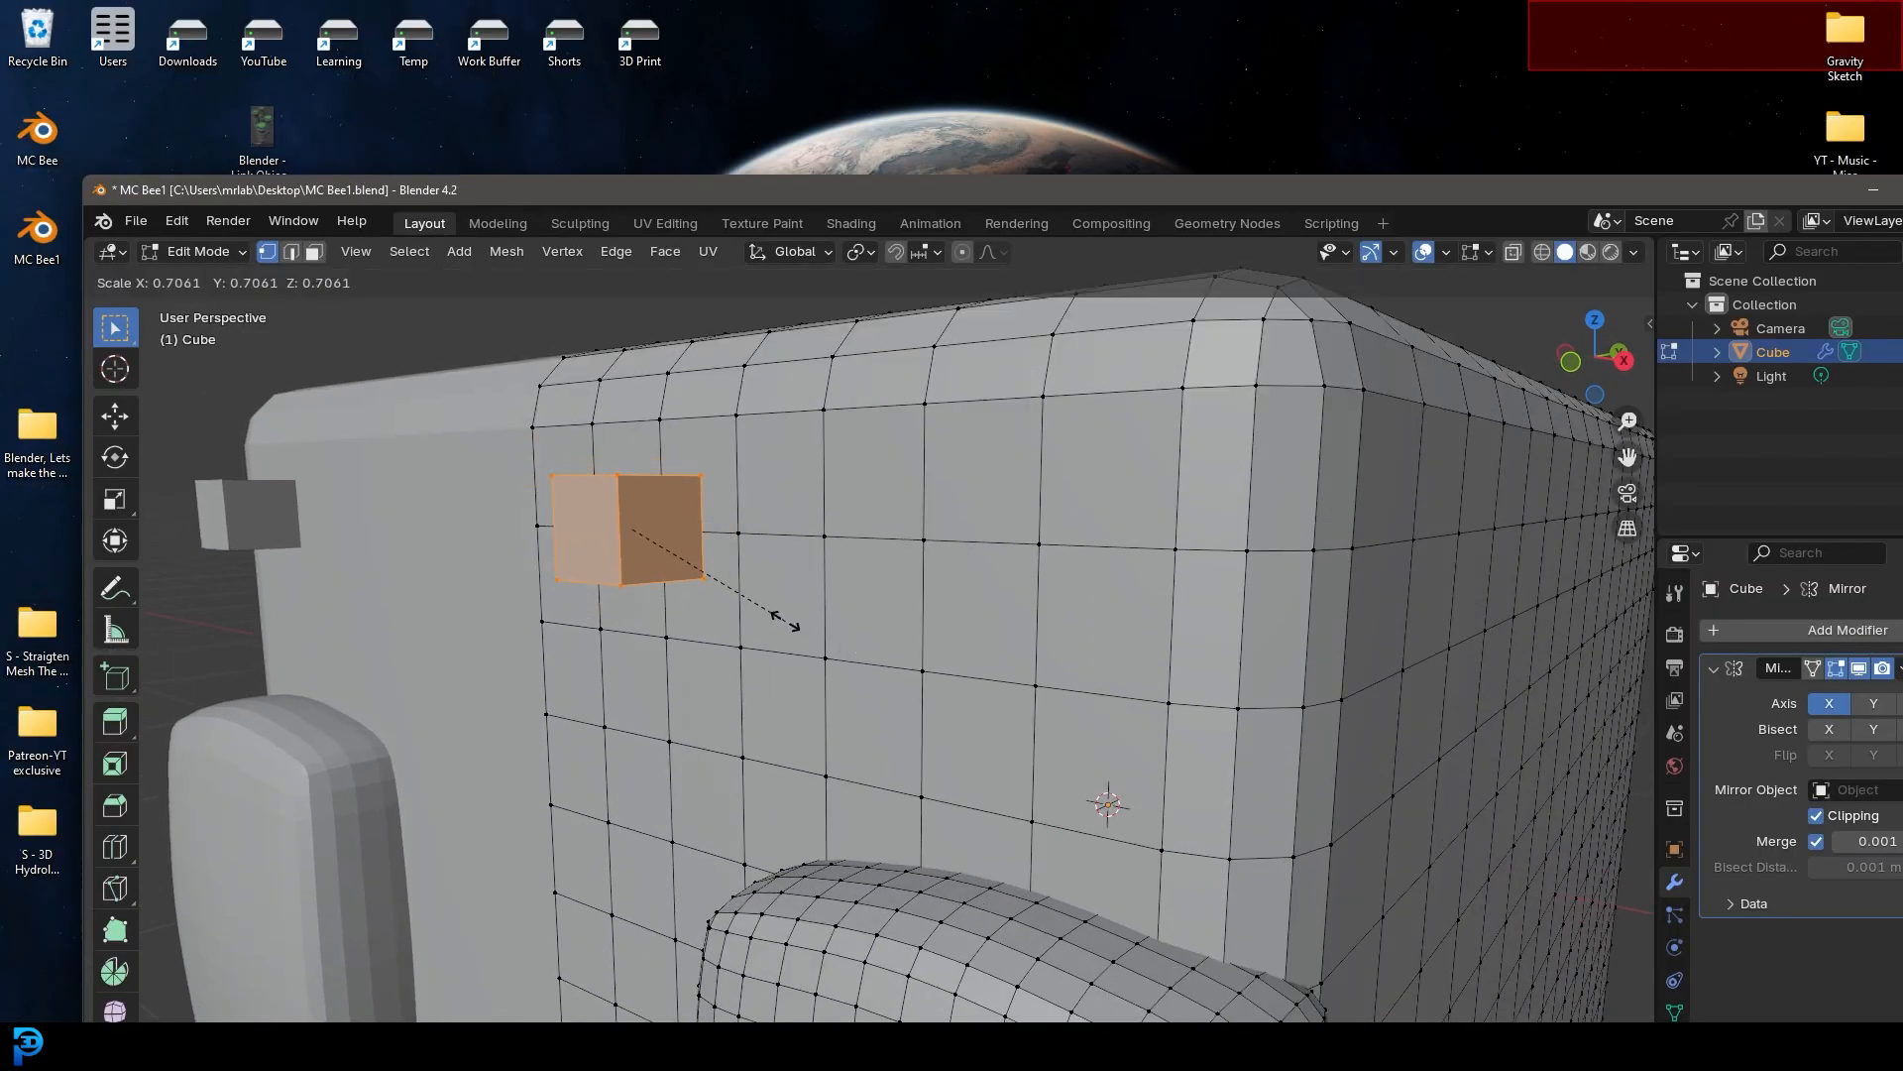
click(781, 617)
click(313, 252)
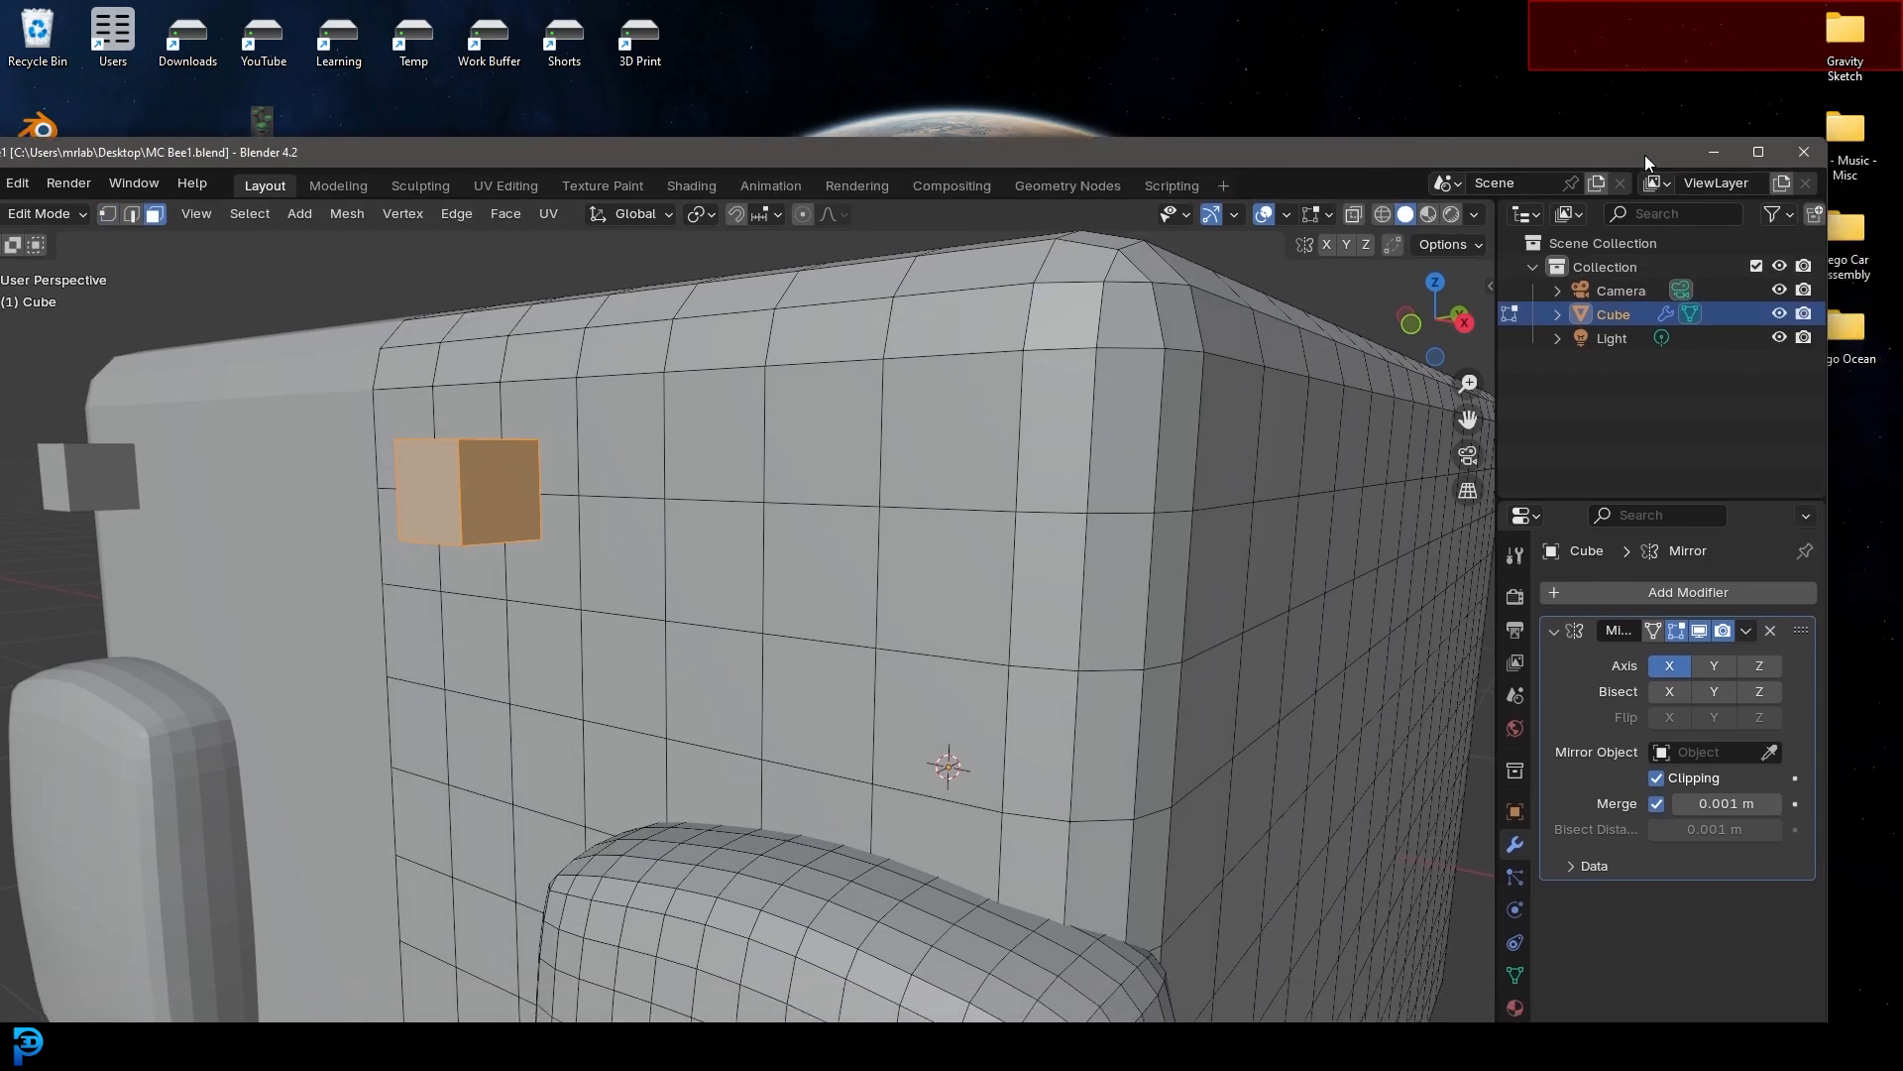
drag(1814, 197, 1652, 157)
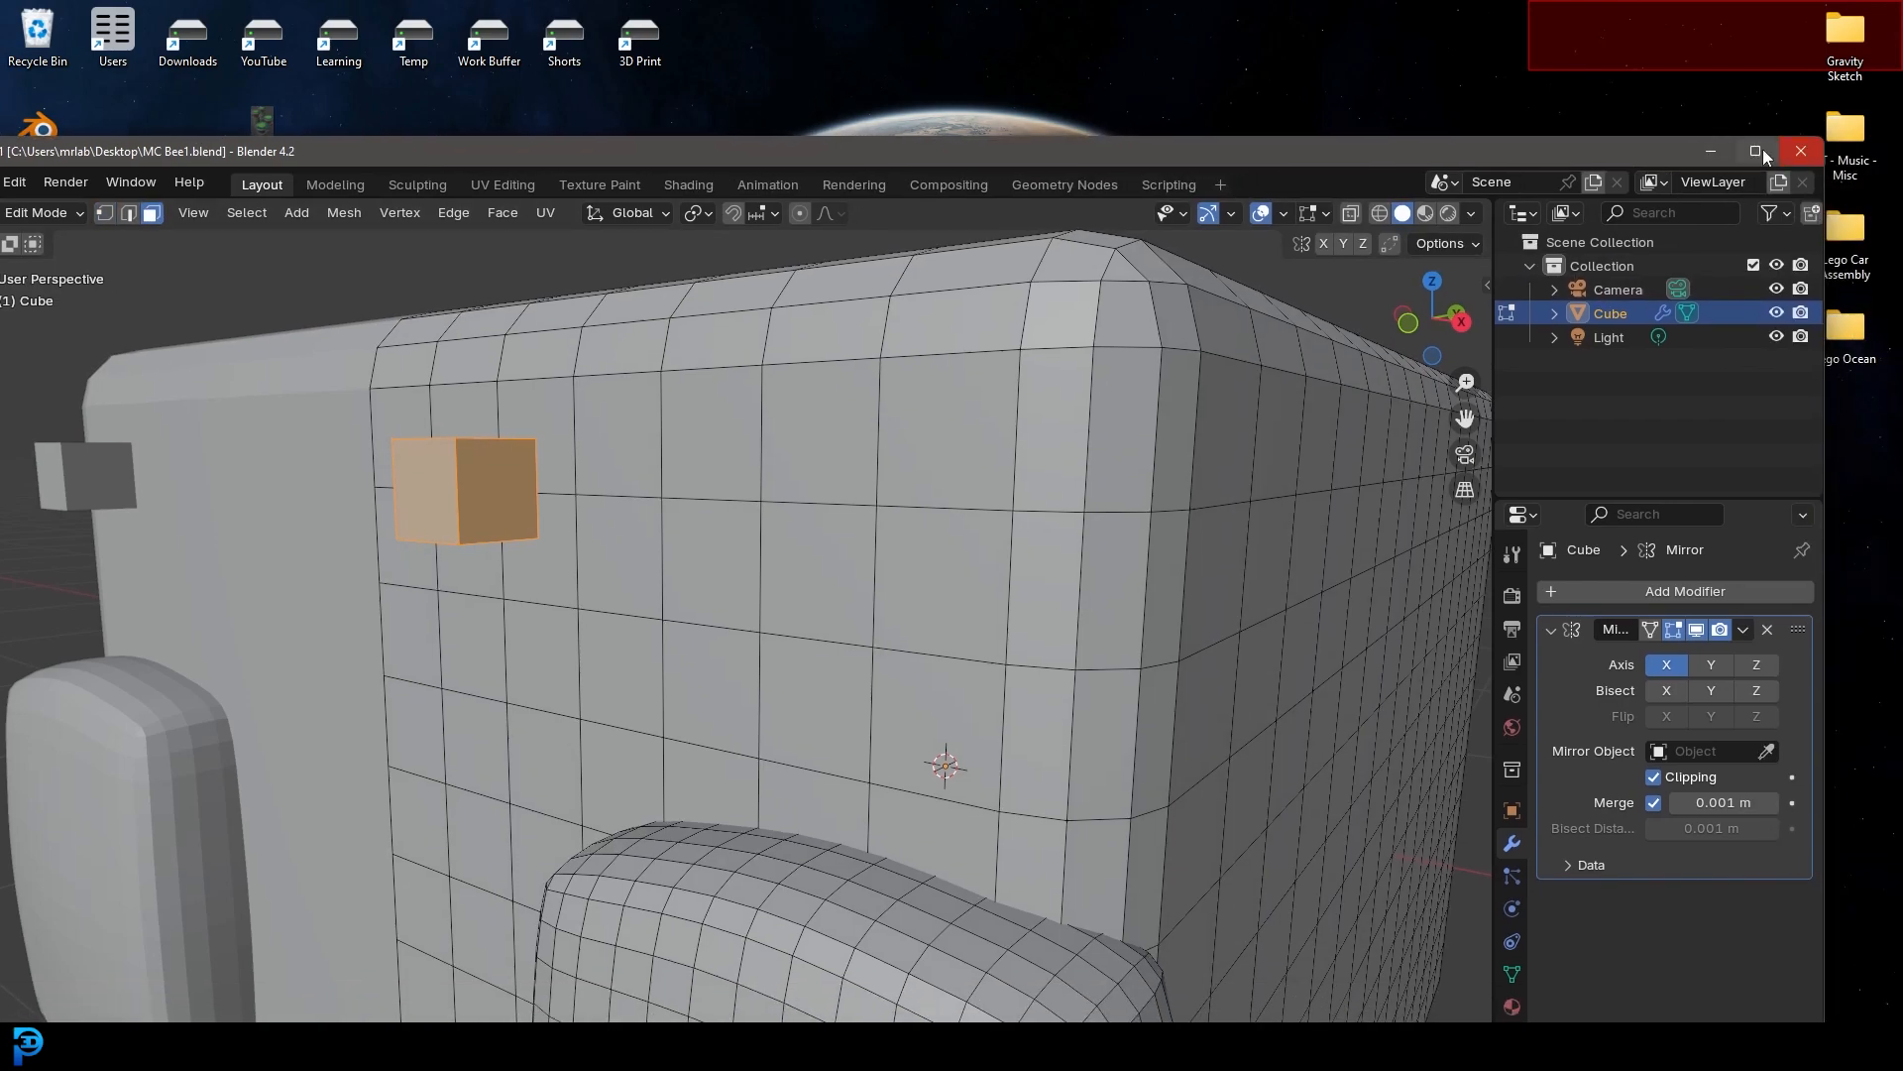
click(1763, 151)
Select the block's bottom face, extrude it downward and scale it slightly smaller
middle_drag(620, 381, 679, 342)
shift+middle_drag(679, 342, 703, 452)
scroll(685, 491, up, 2)
click(727, 340)
middle_drag(727, 340, 743, 360)
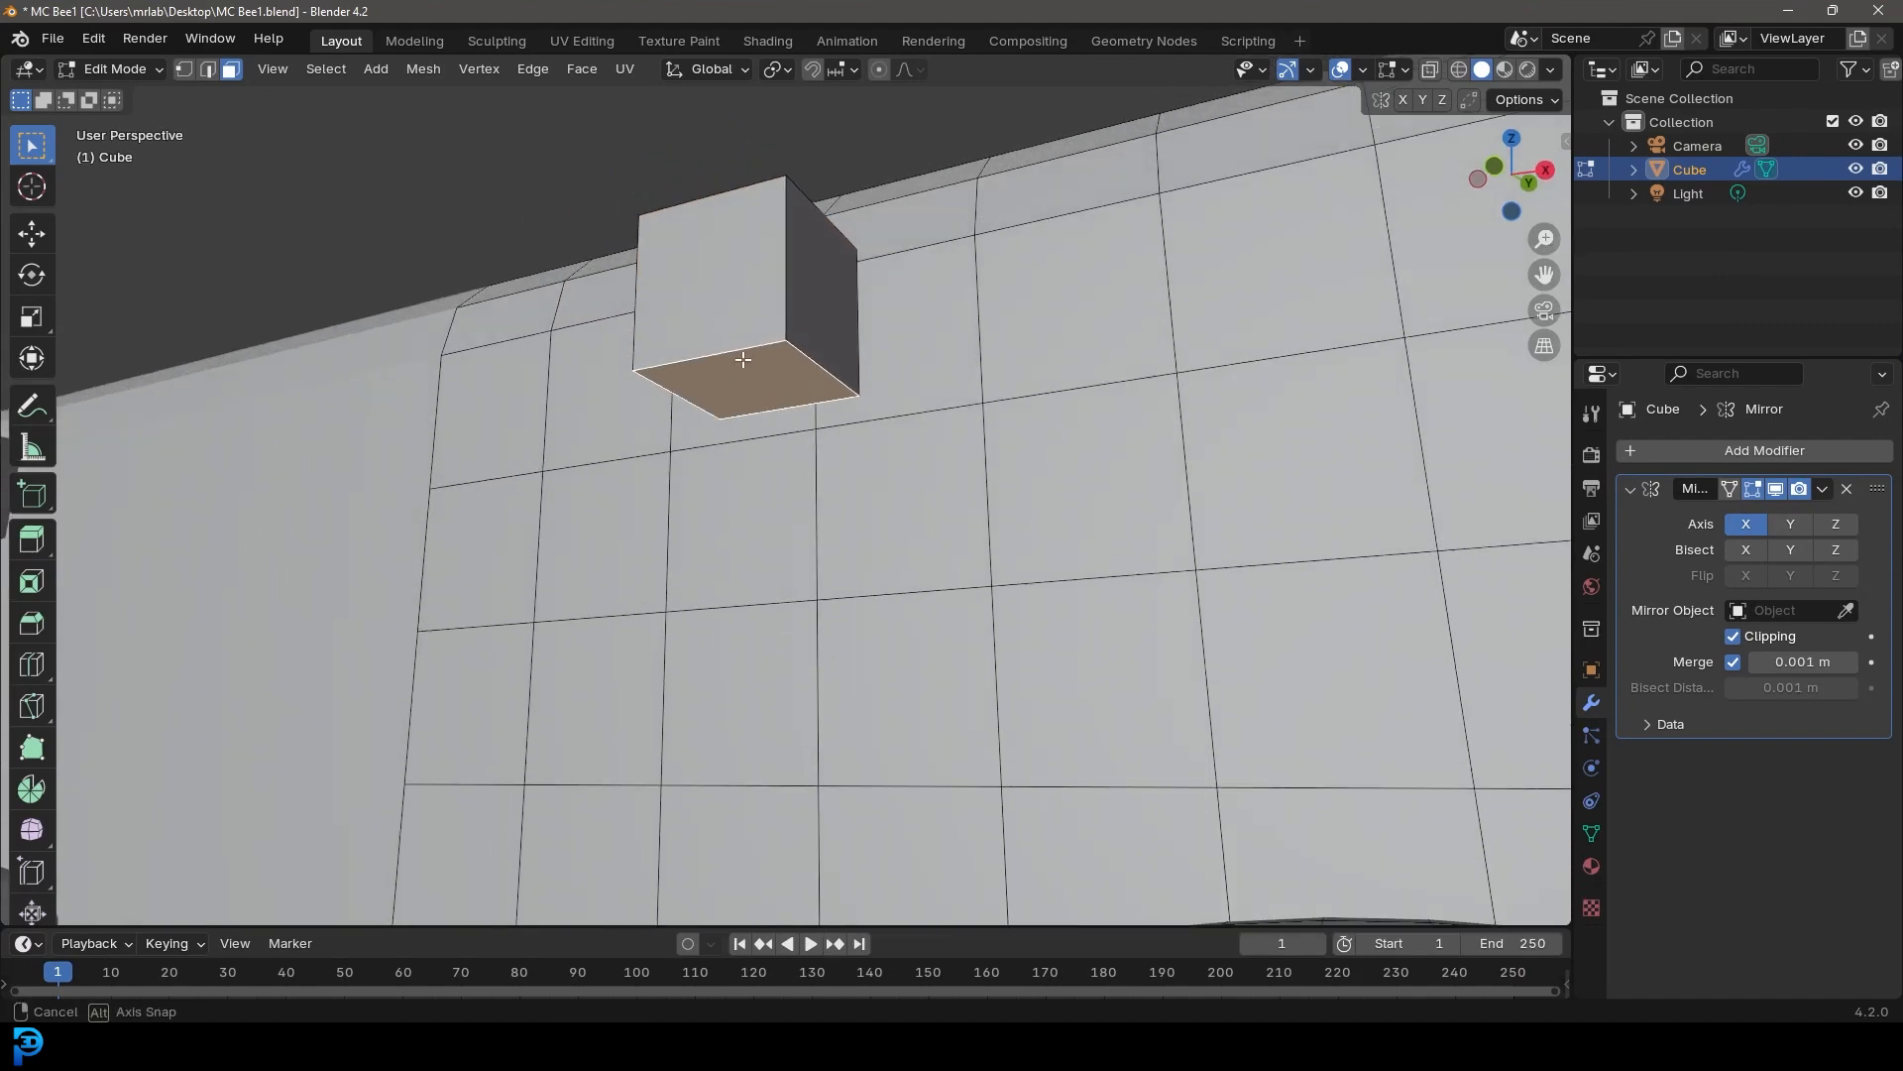
key(e)
click(764, 407)
key(s)
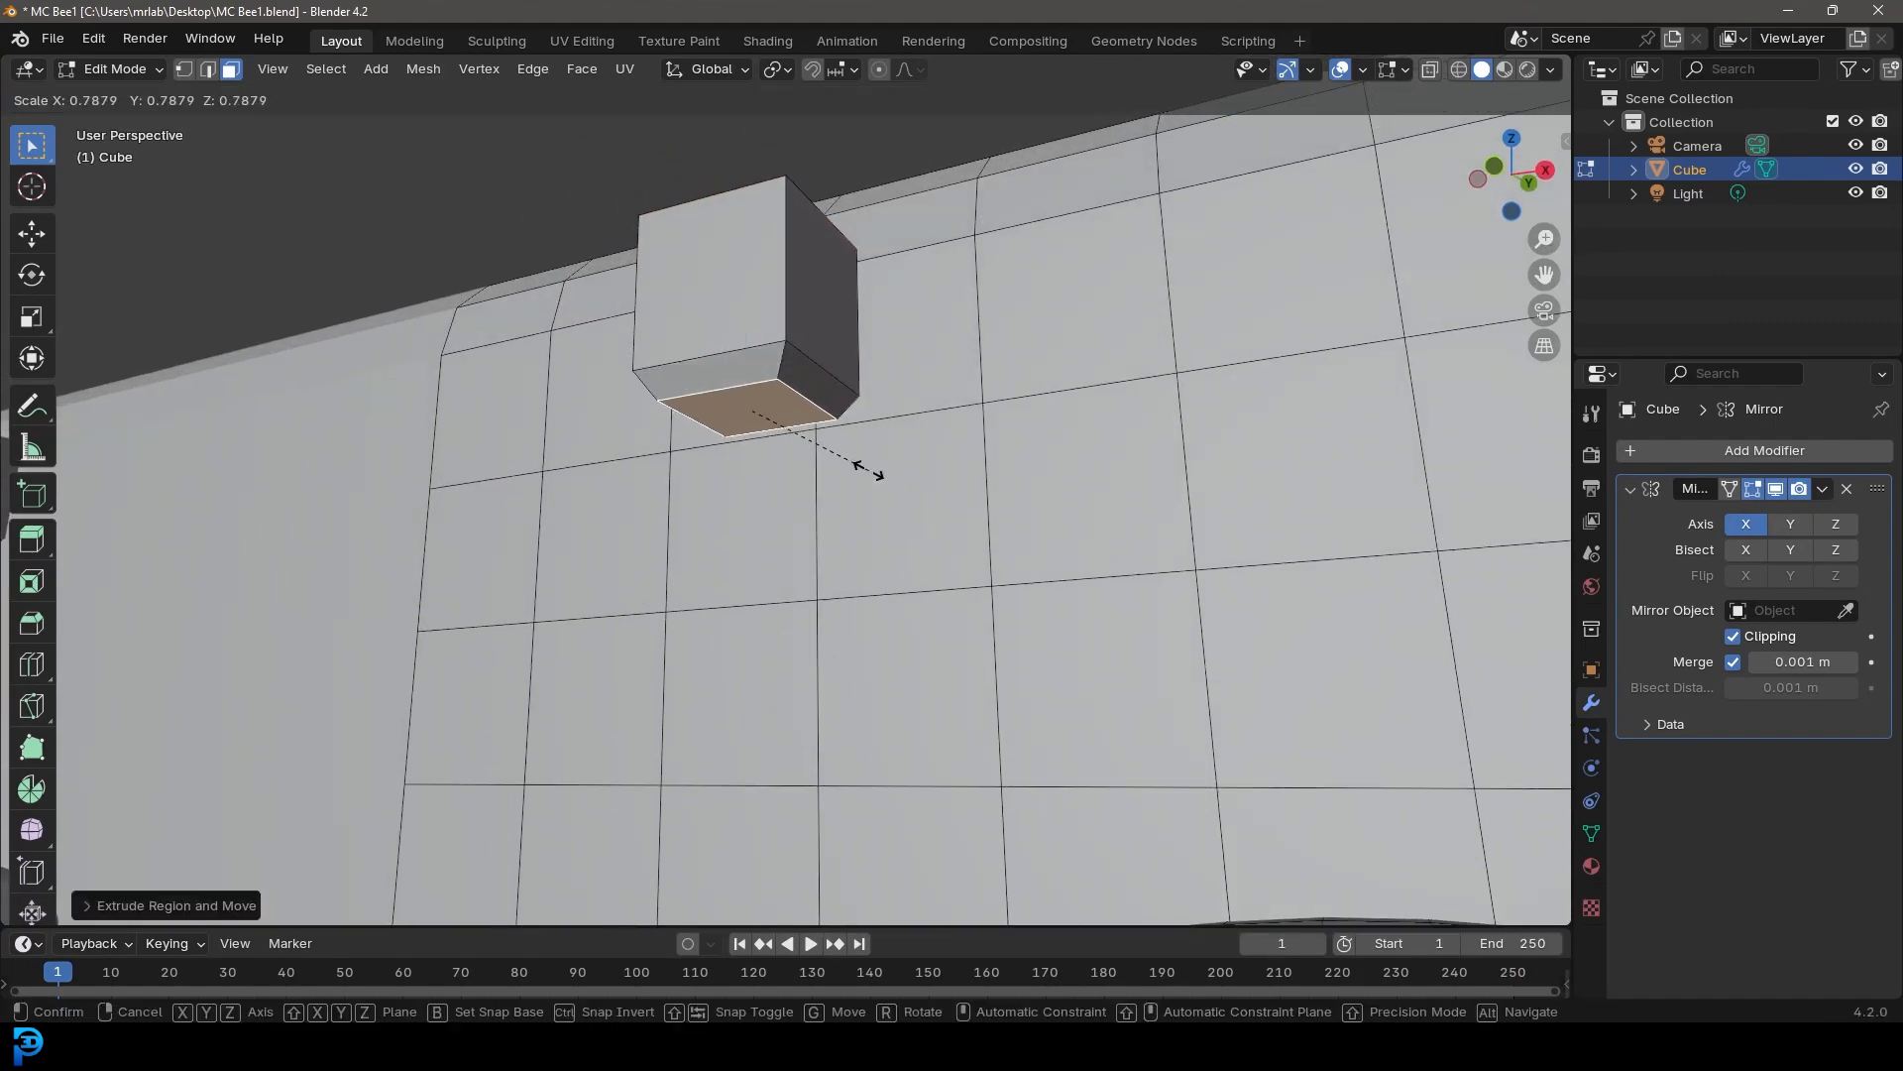
click(870, 470)
Select the block's top face, extrude it upward and scale it narrower to form an antenna
middle_drag(809, 333, 809, 475)
click(779, 643)
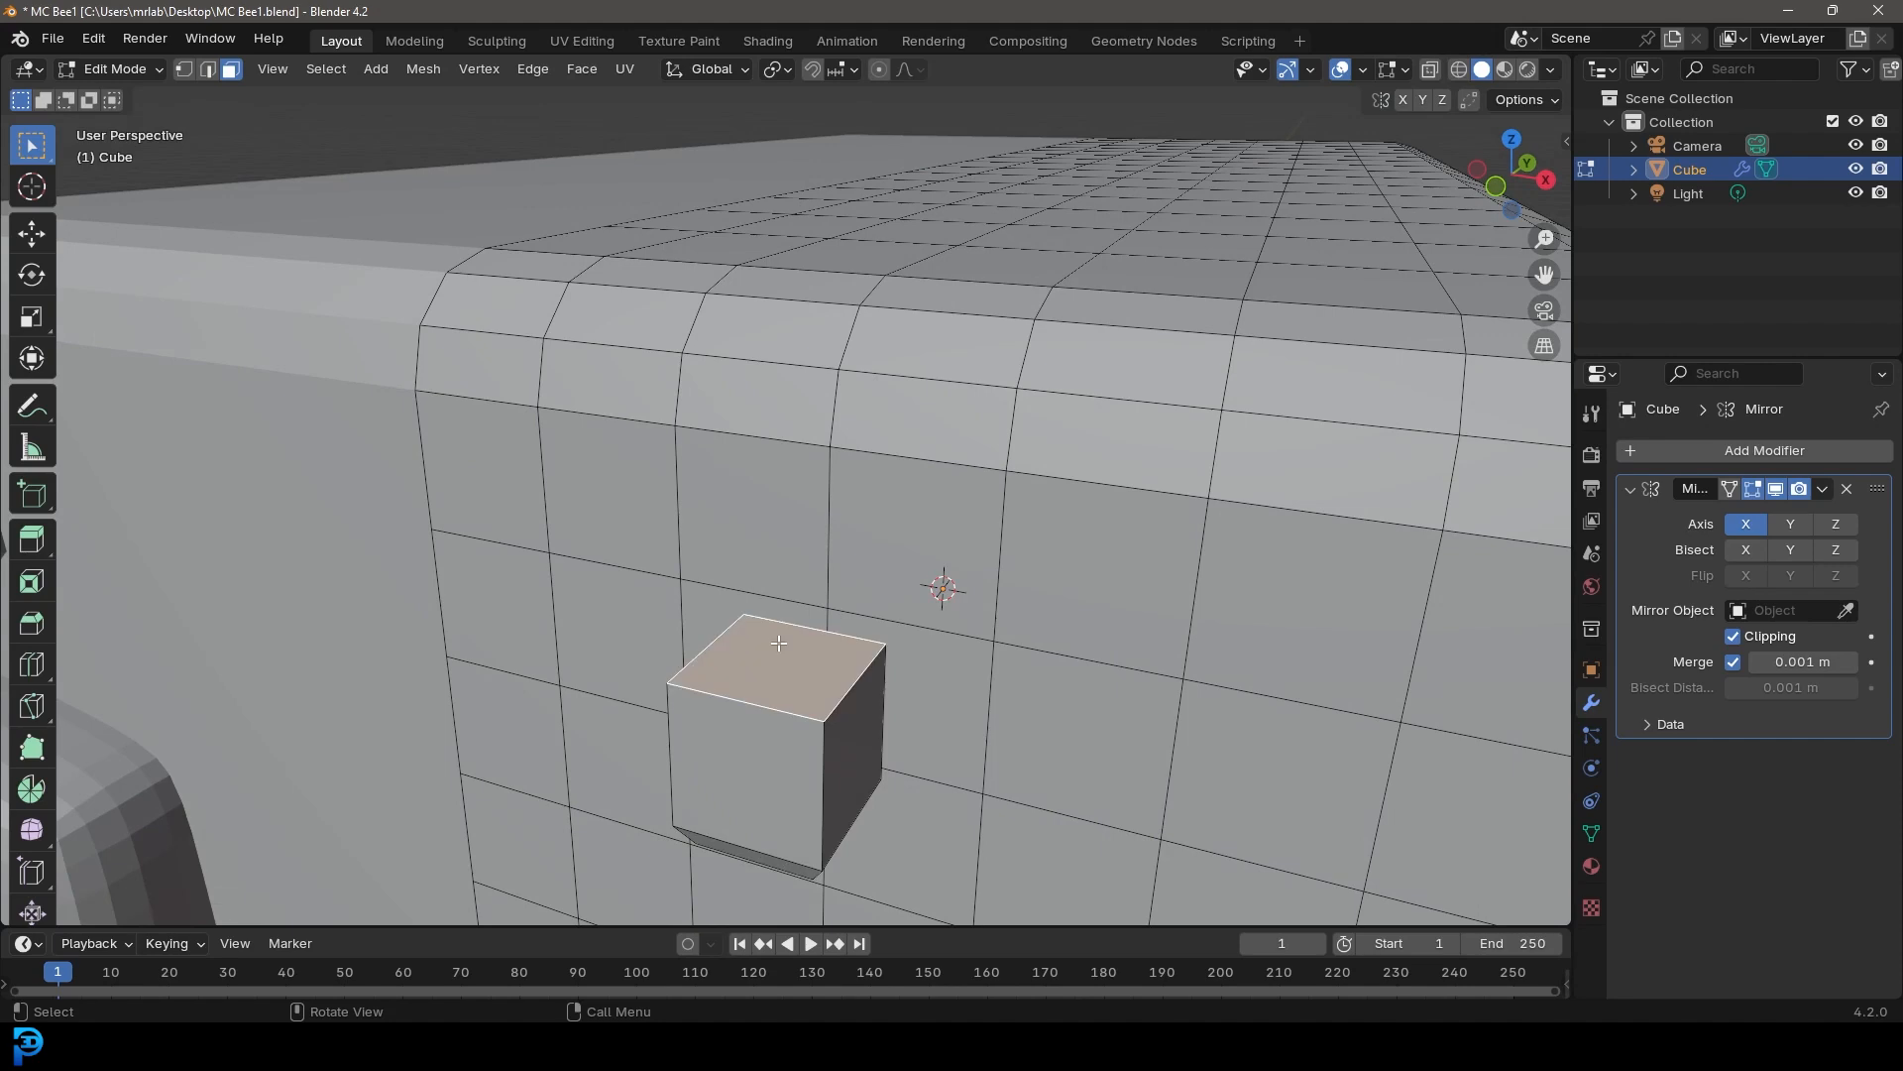
scroll(796, 657, down, 3)
key(e)
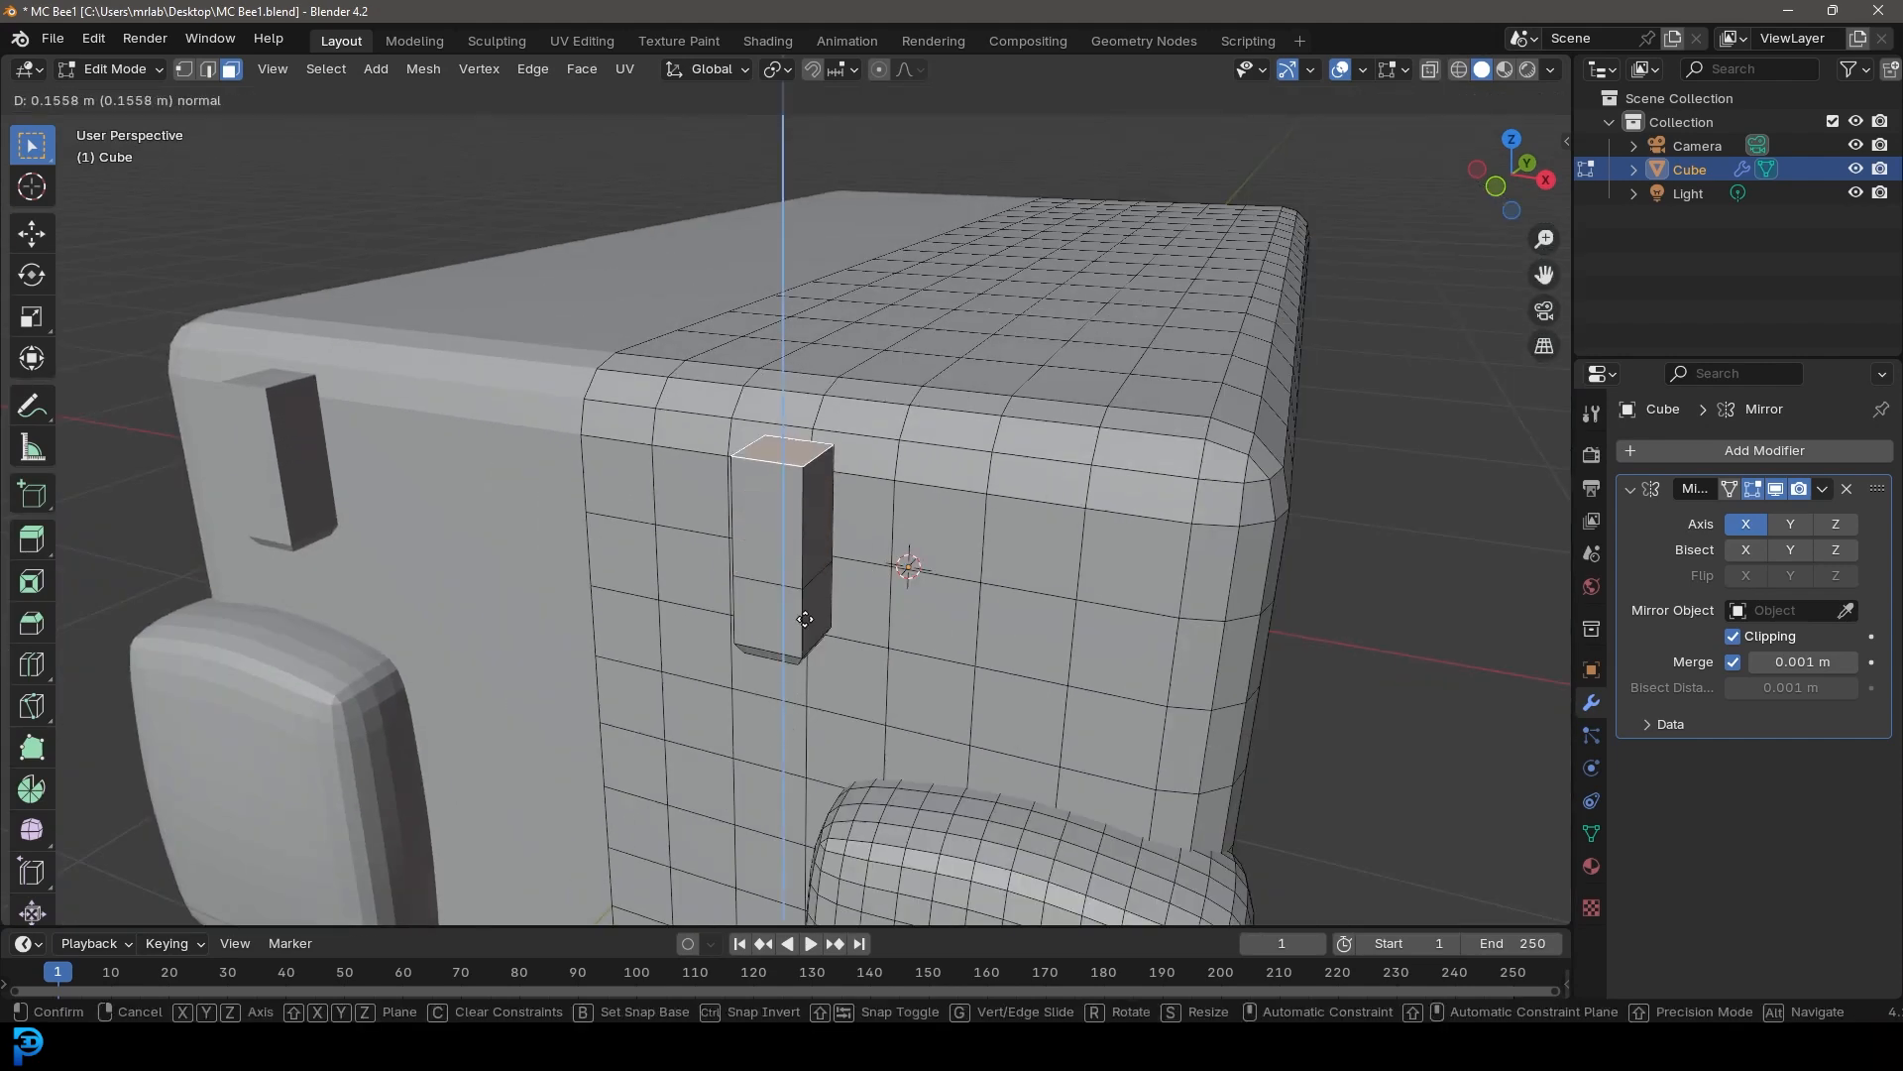
click(917, 629)
key(s)
click(846, 573)
Extrude the antenna's top face, move it up along Z and scale it up slightly
key(e)
click(847, 463)
middle_drag(848, 463, 860, 537)
key(g)
key(z)
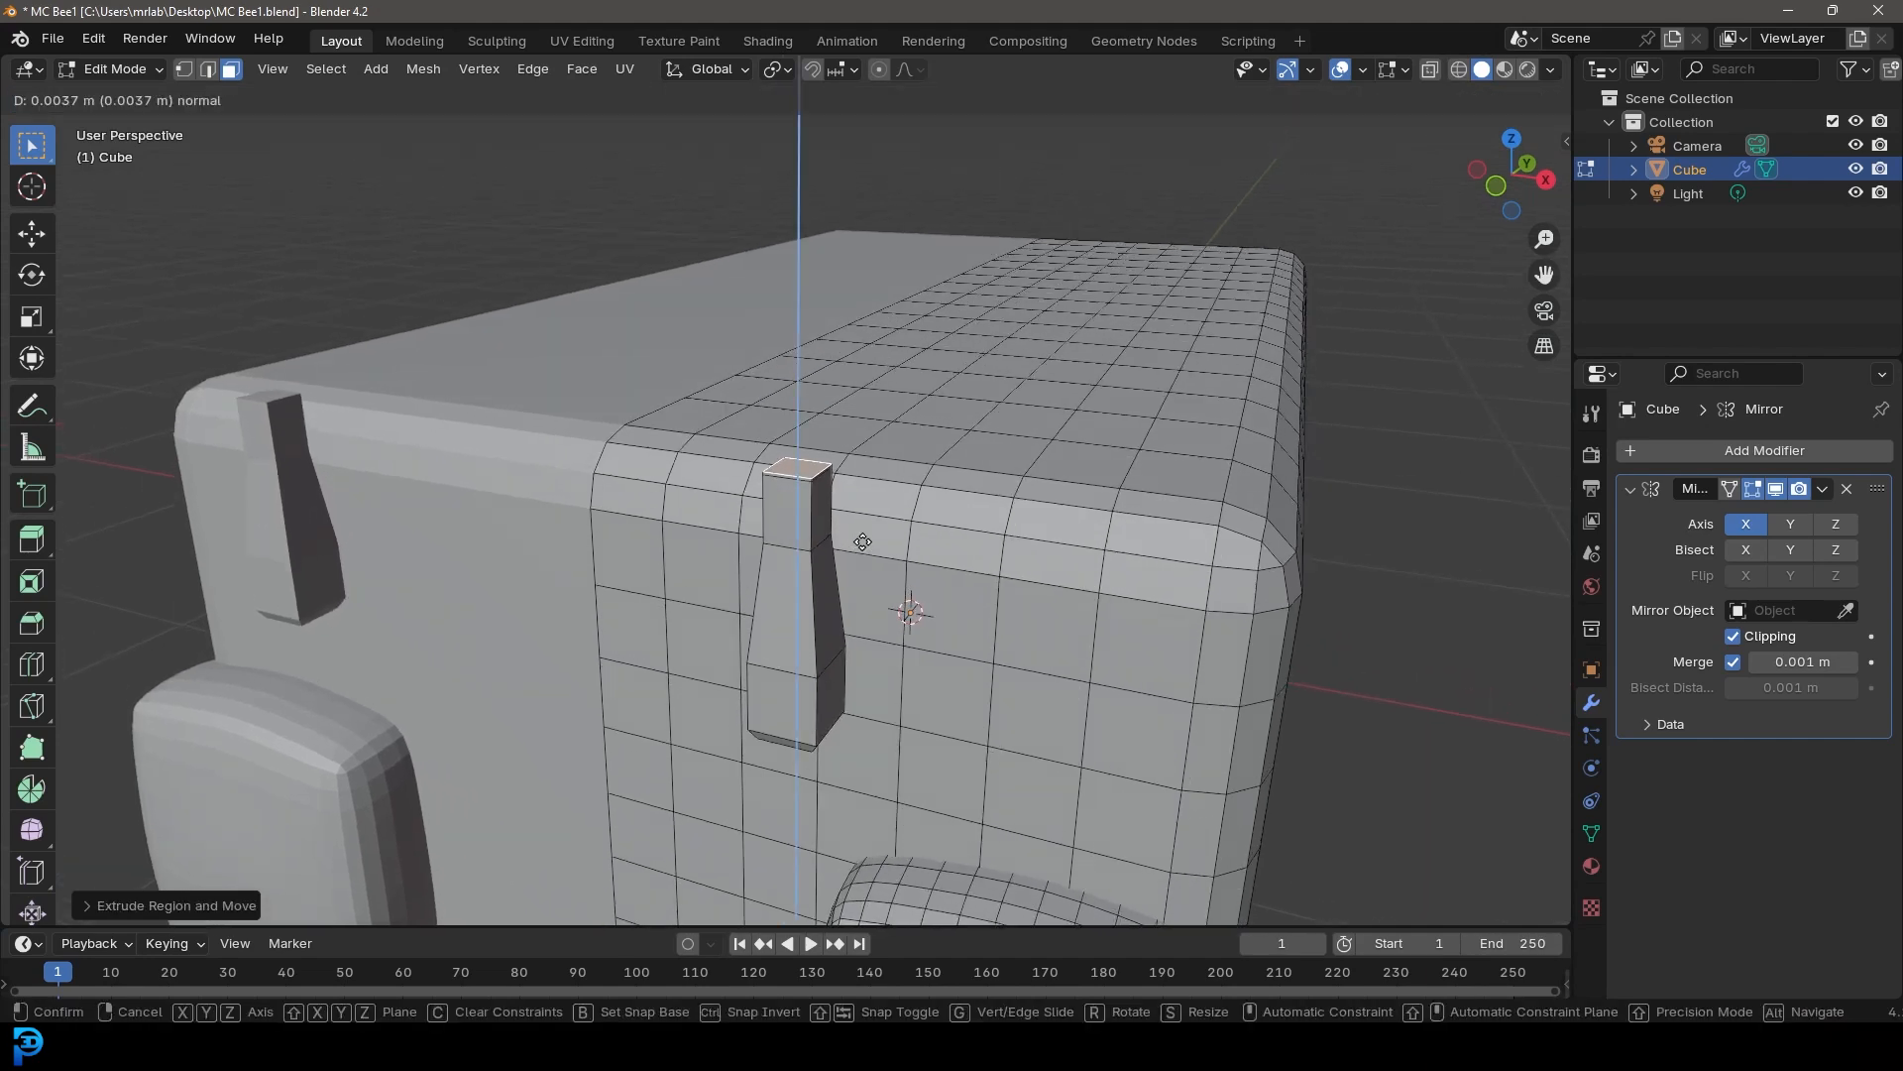
click(862, 544)
key(s)
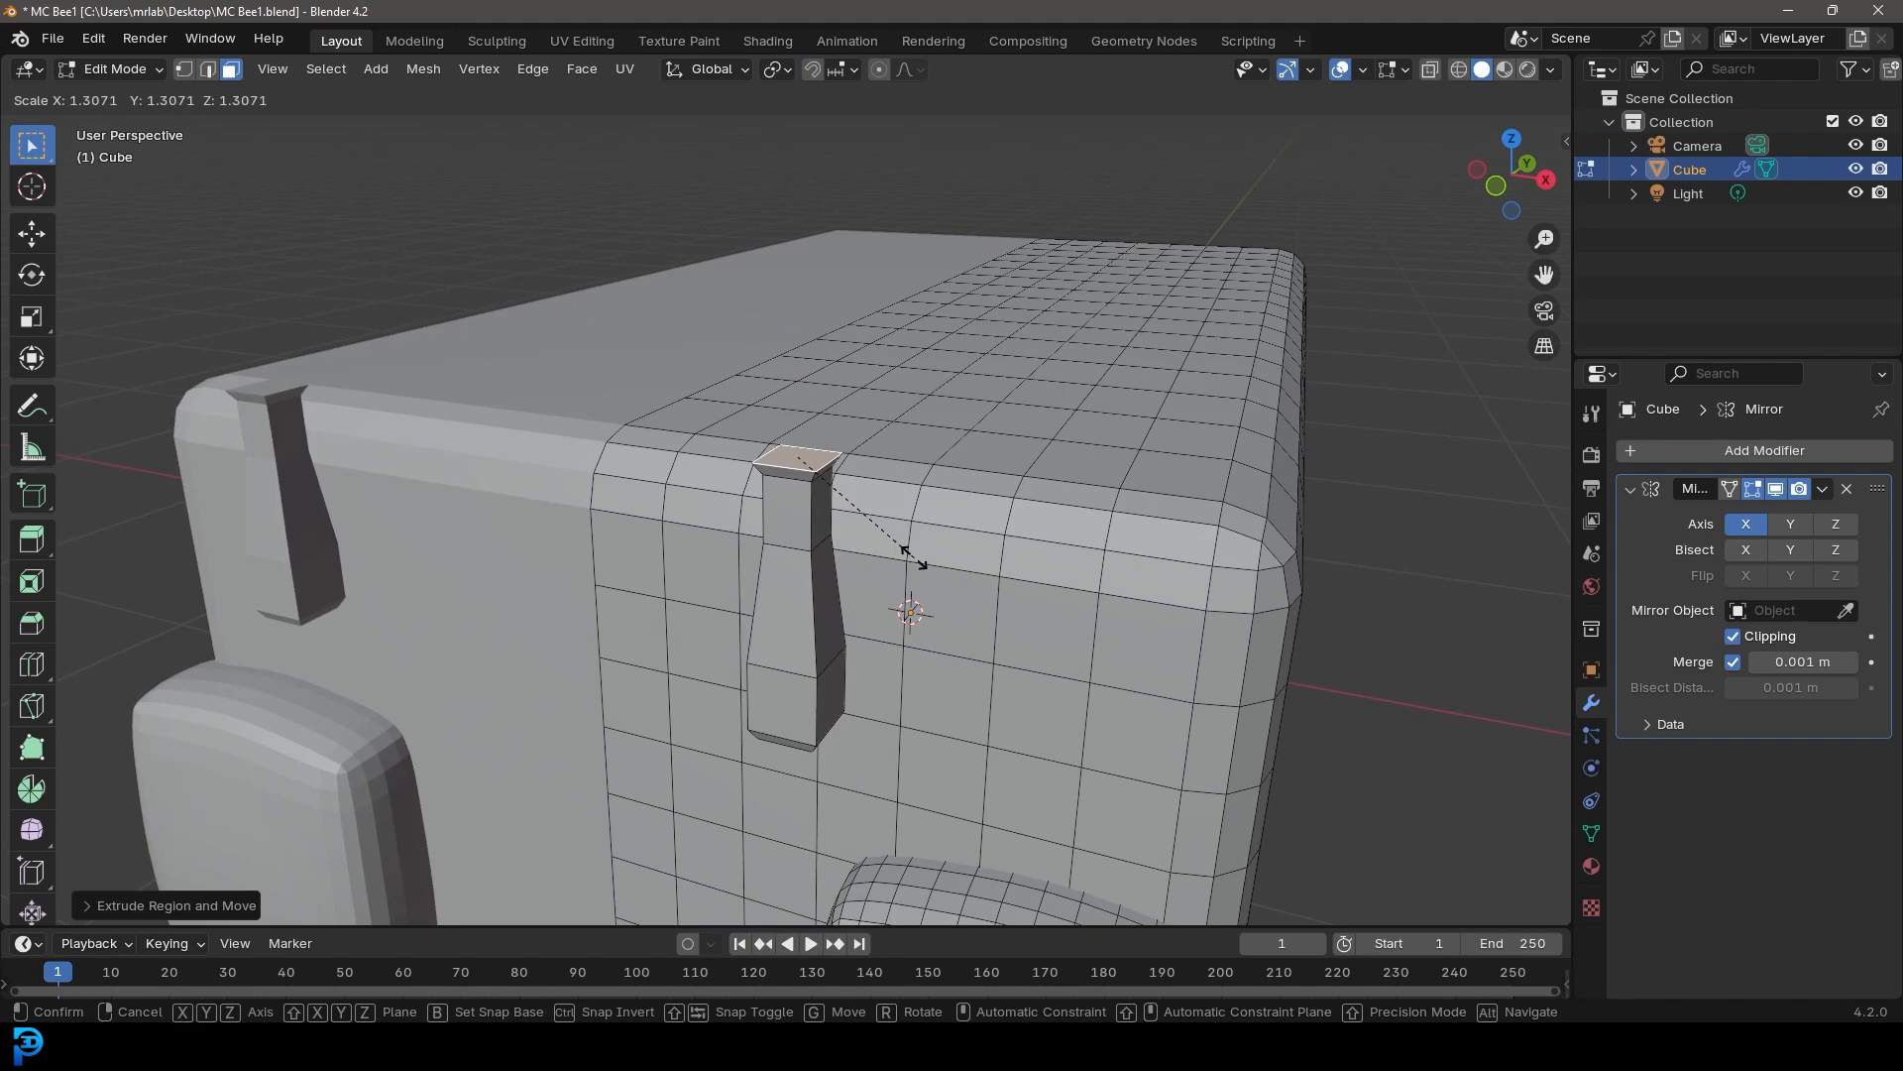
click(914, 559)
Extrude the antenna top face upward twice more to lengthen it, scaling the tip slightly narrower
key(e)
click(924, 546)
middle_drag(924, 545, 920, 641)
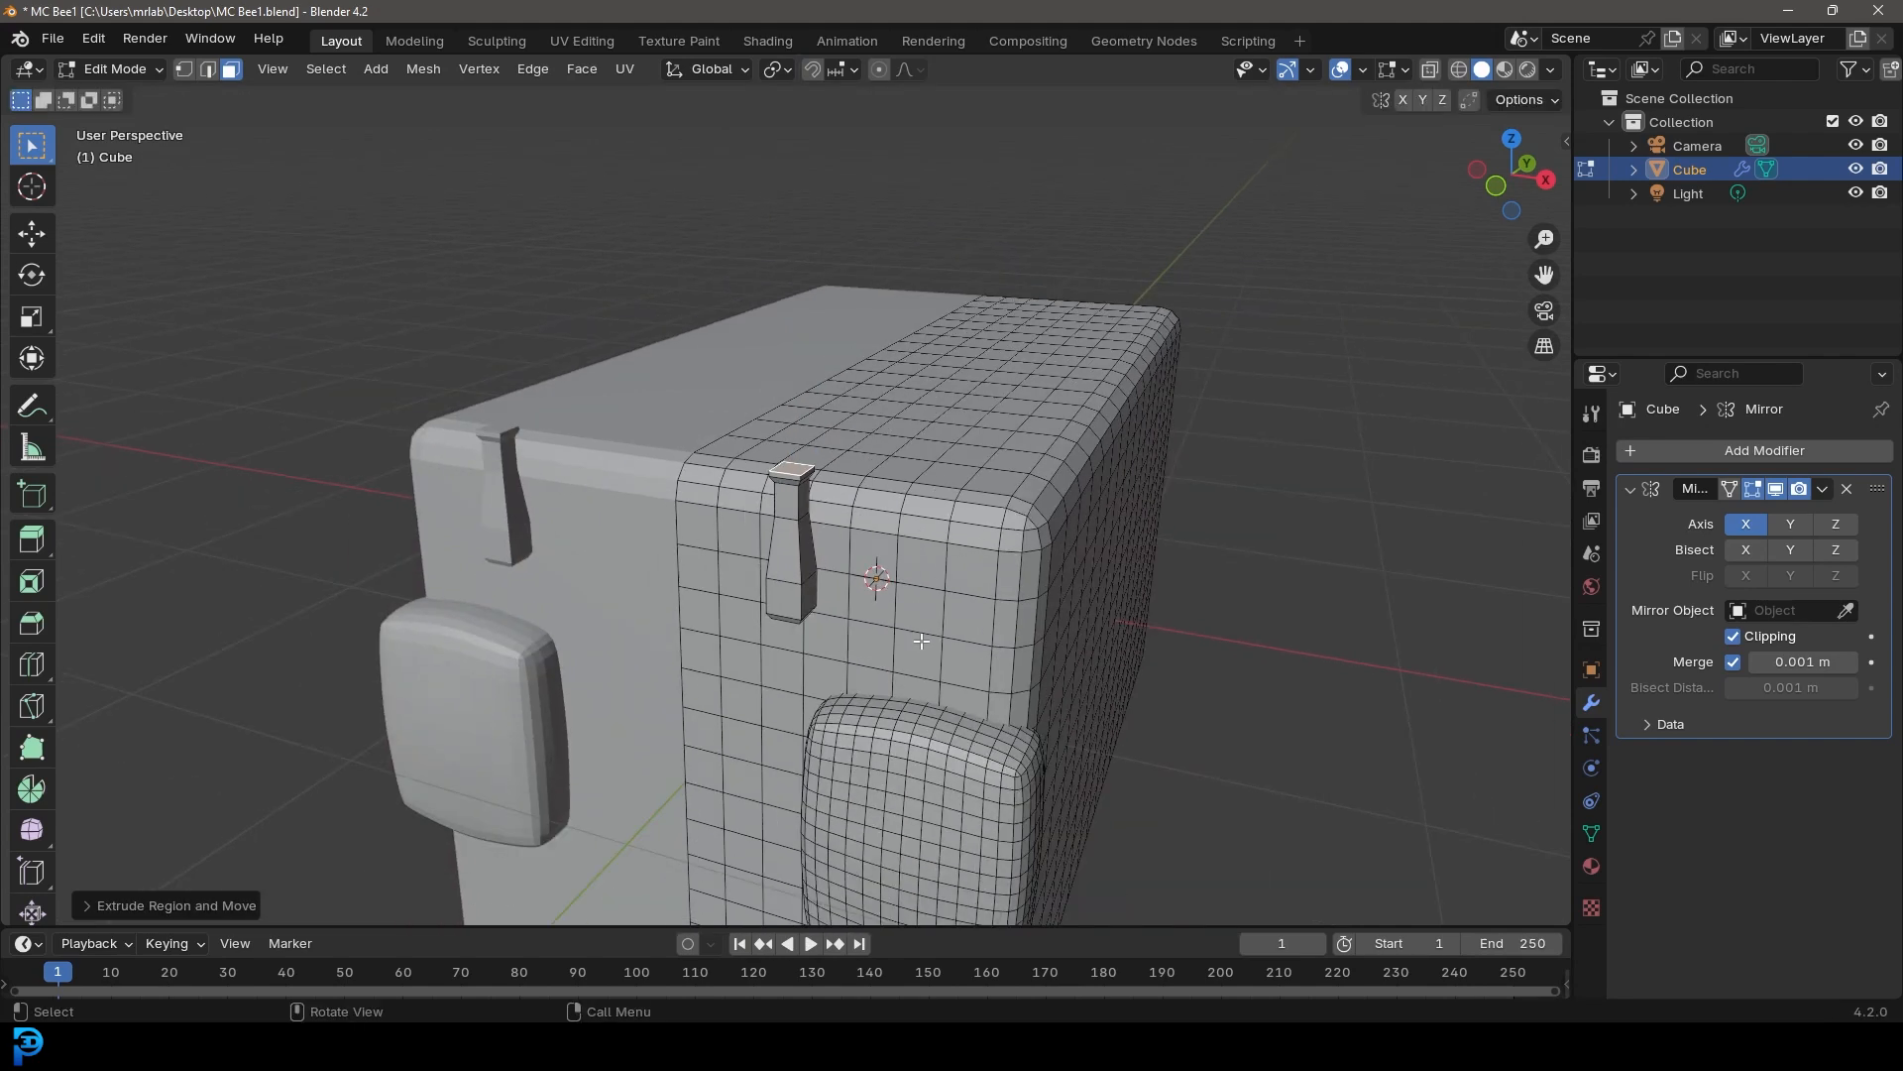
key(e)
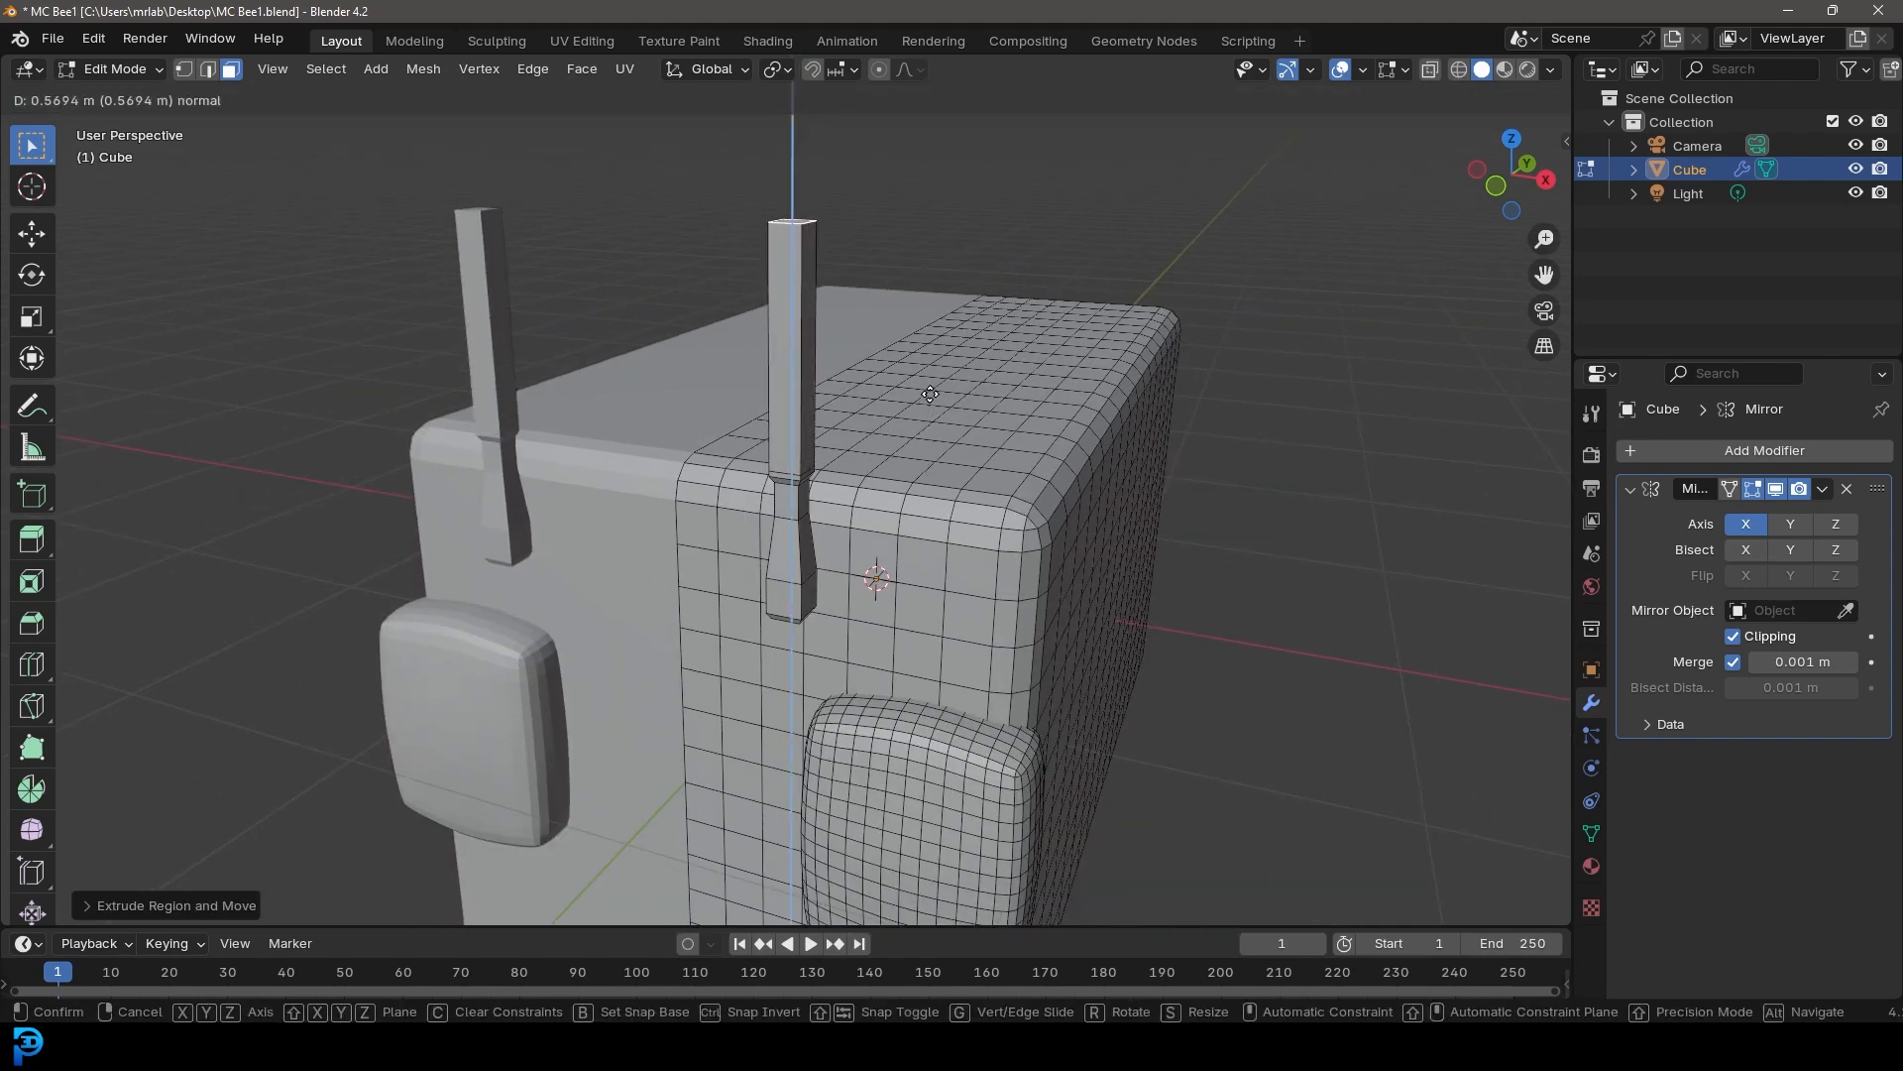
click(936, 391)
middle_drag(937, 392, 936, 515)
key(e)
click(948, 527)
key(s)
click(952, 507)
scroll(827, 526, up, 4)
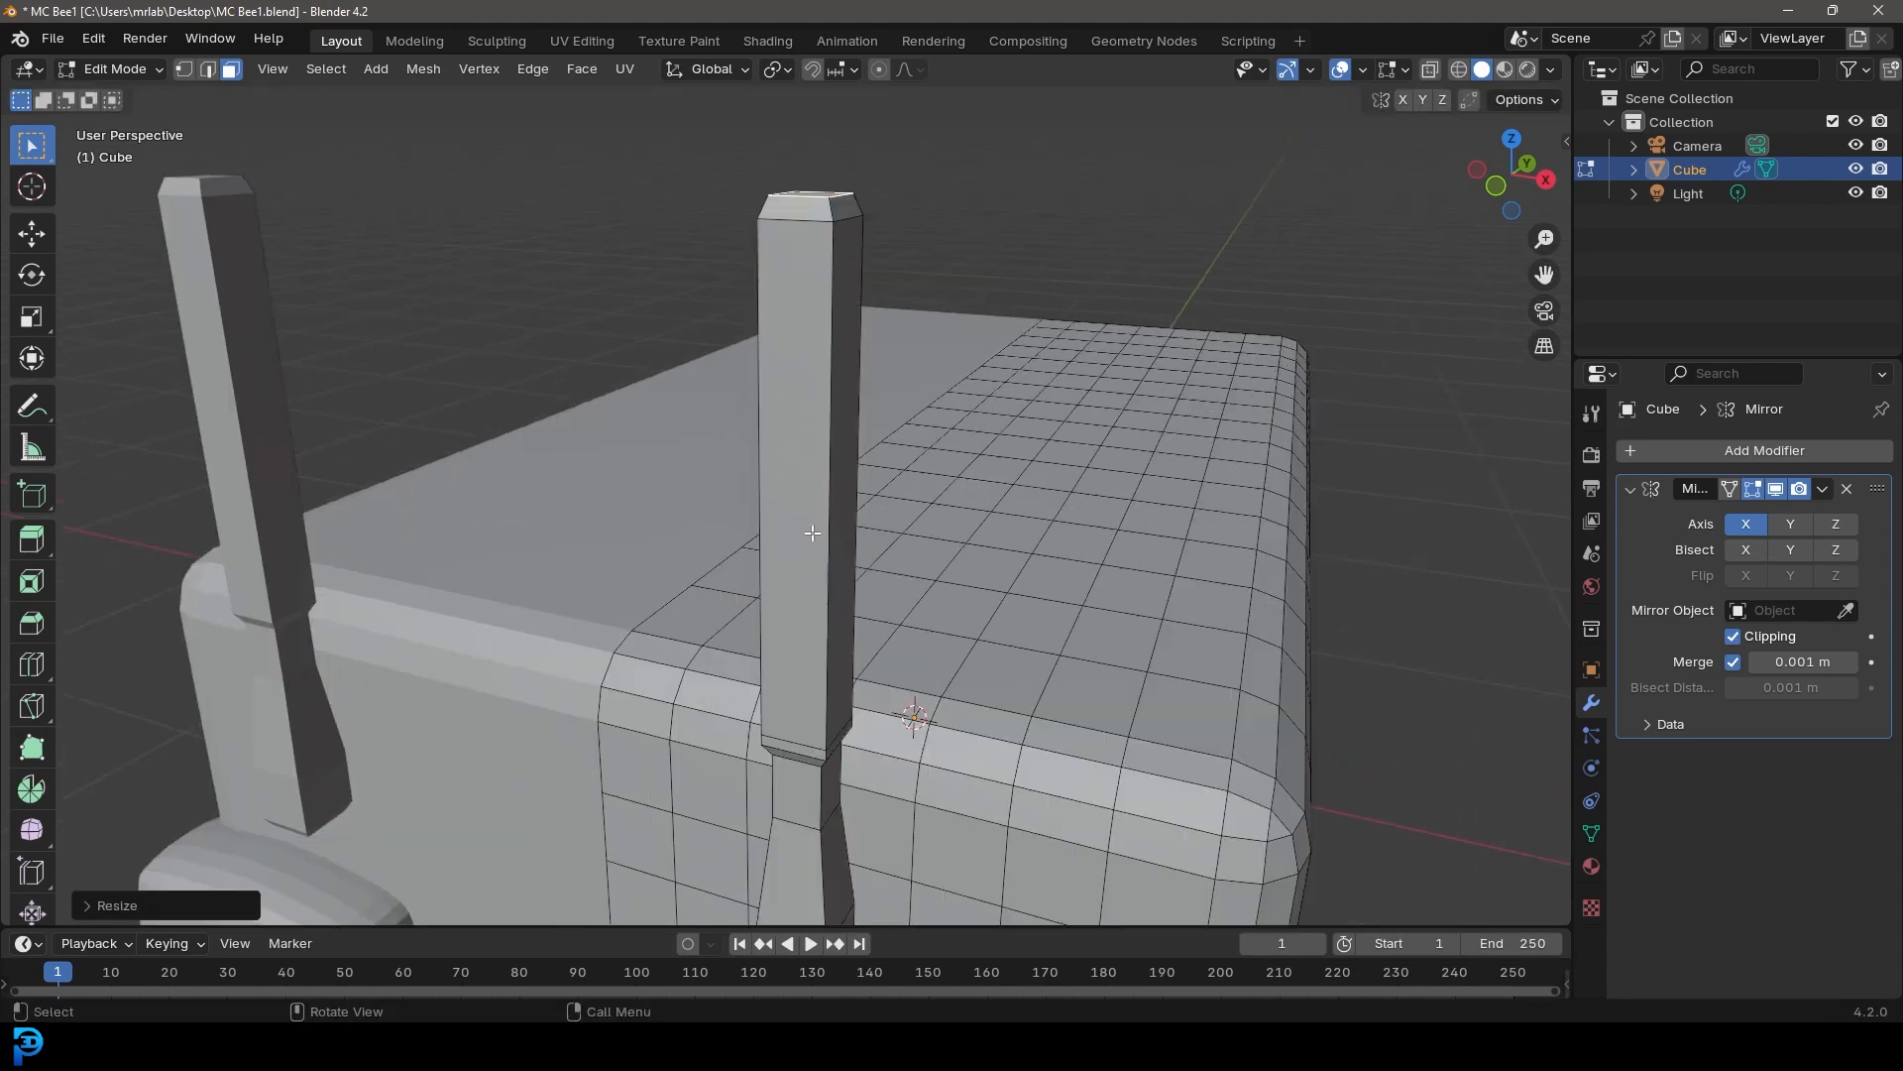
Add six horizontal loop cuts along the antenna's length
key(ctrl+r)
scroll(801, 396, up, 6)
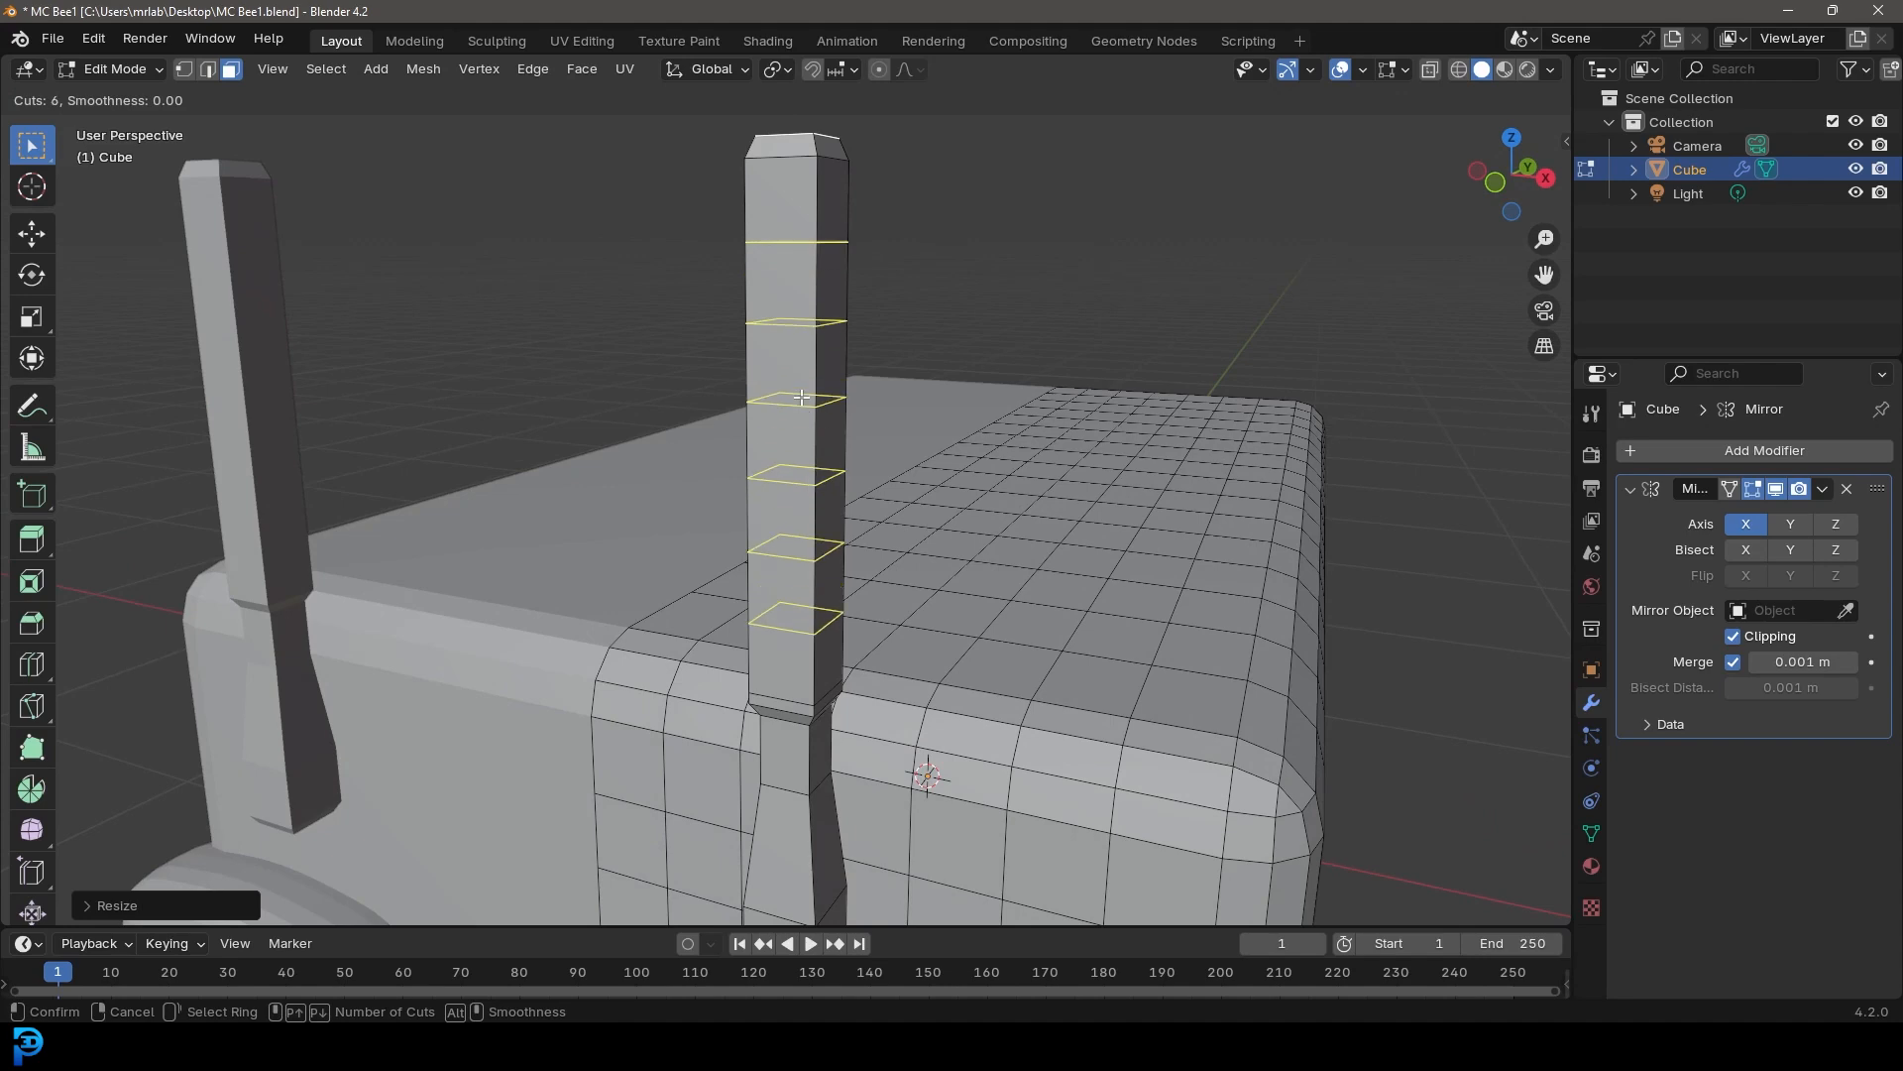
click(801, 397)
right_click(801, 396)
scroll(828, 455, down, 5)
middle_drag(829, 455, 714, 499)
scroll(715, 500, up, 4)
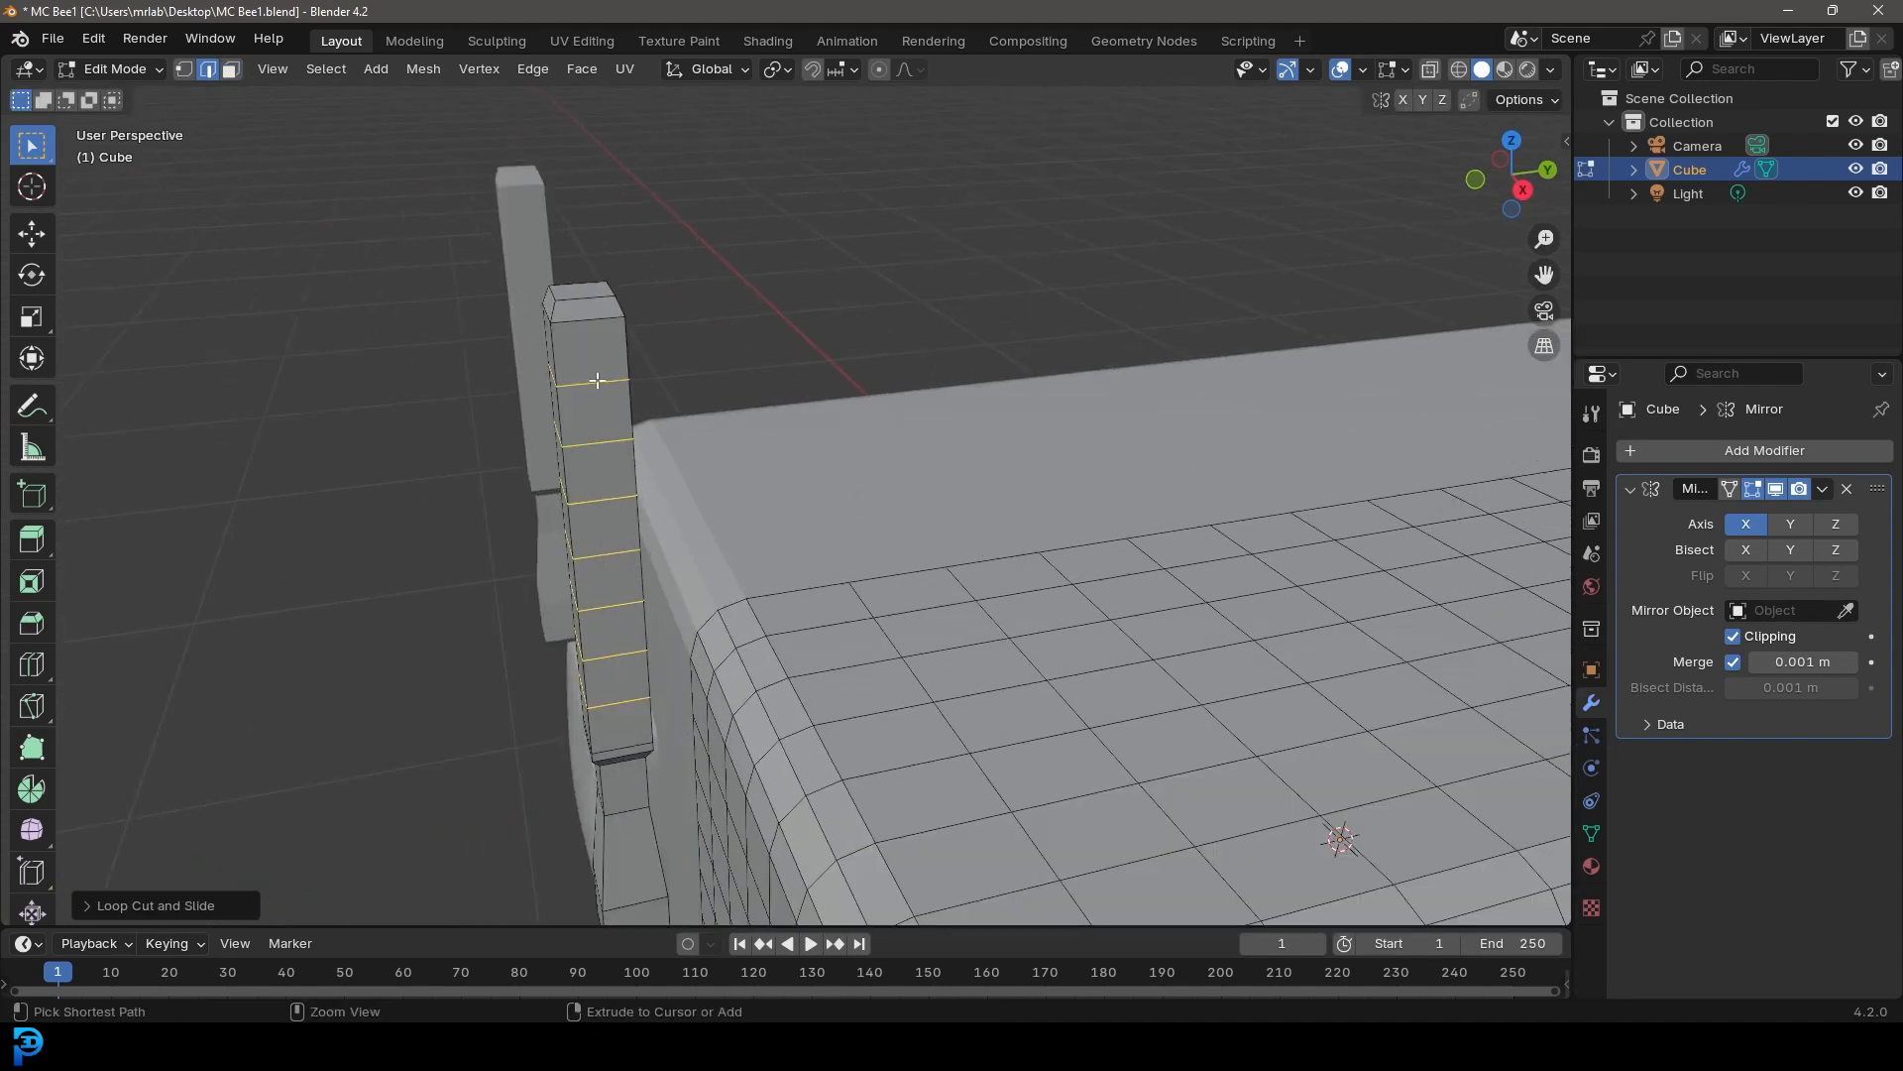
Add two lengthwise loop cuts running up the antenna's sides
key(ctrl+r)
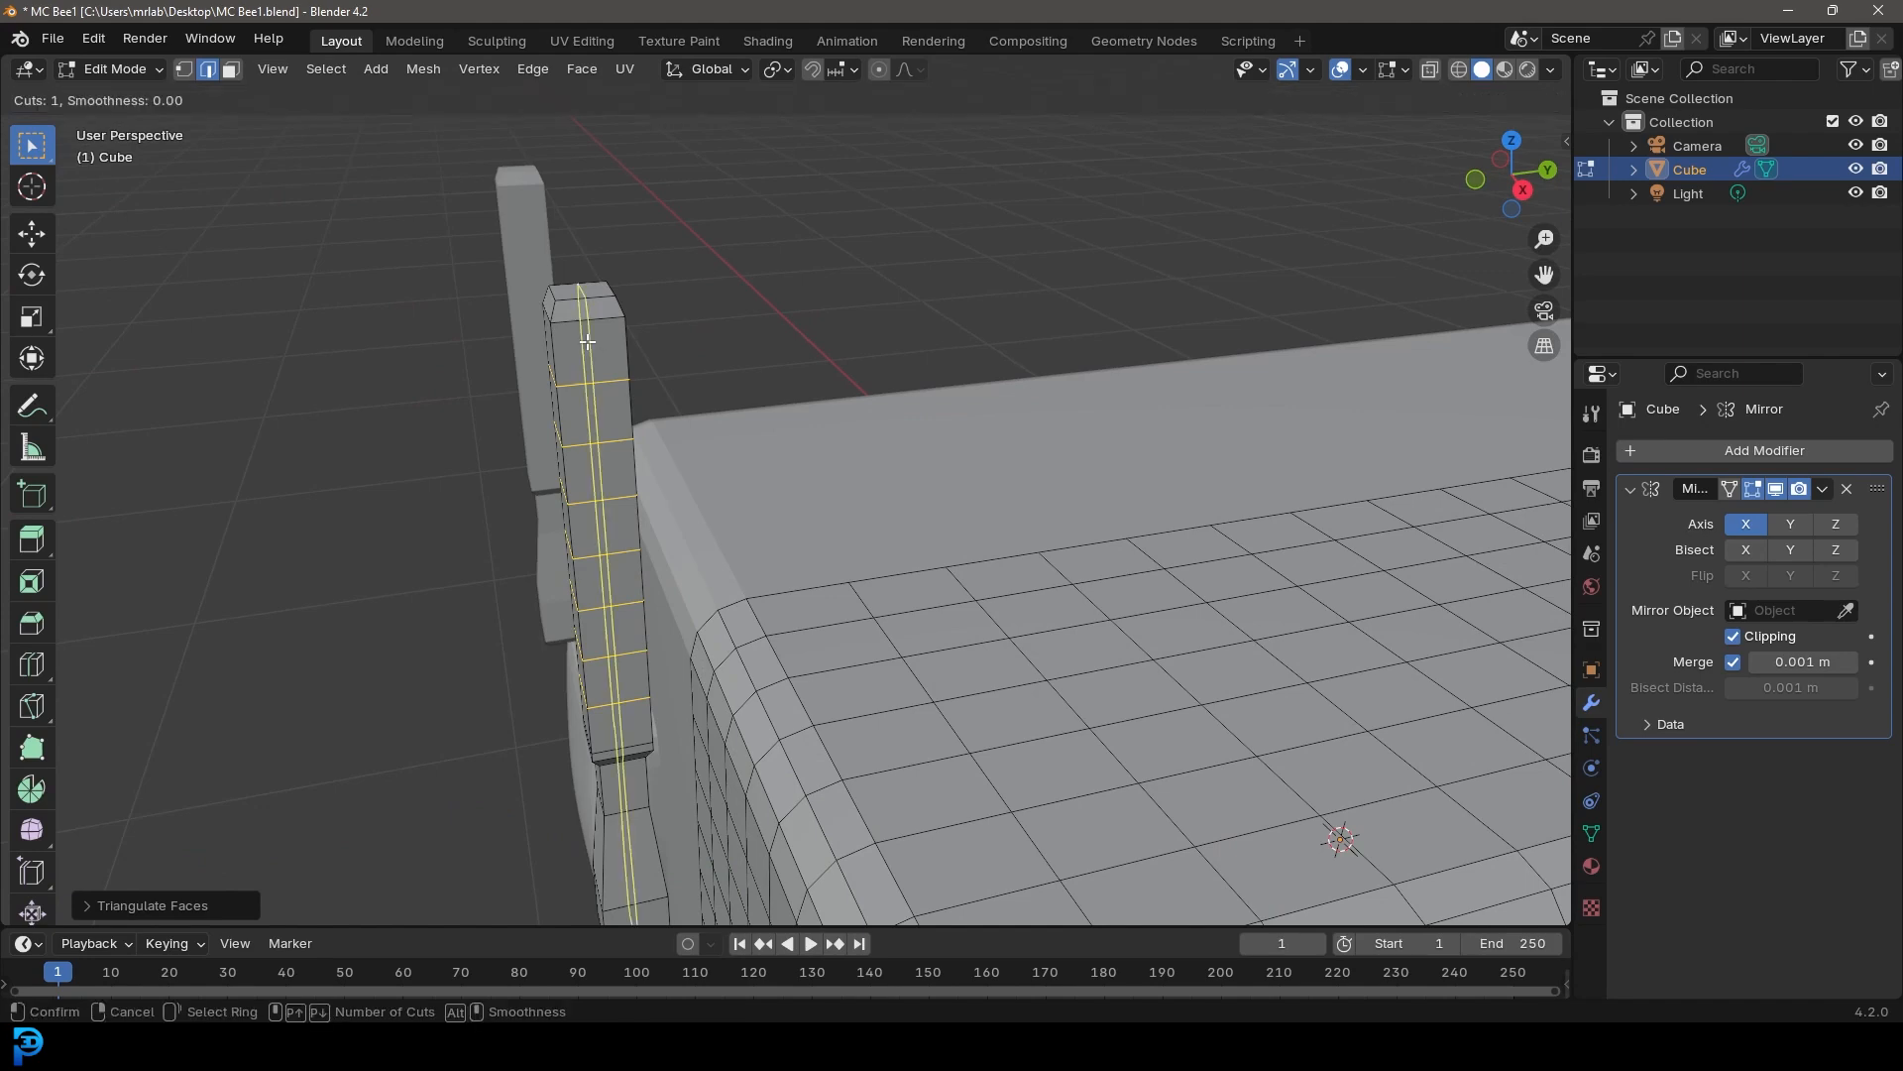
click(587, 342)
right_click(587, 342)
middle_drag(587, 342, 1054, 384)
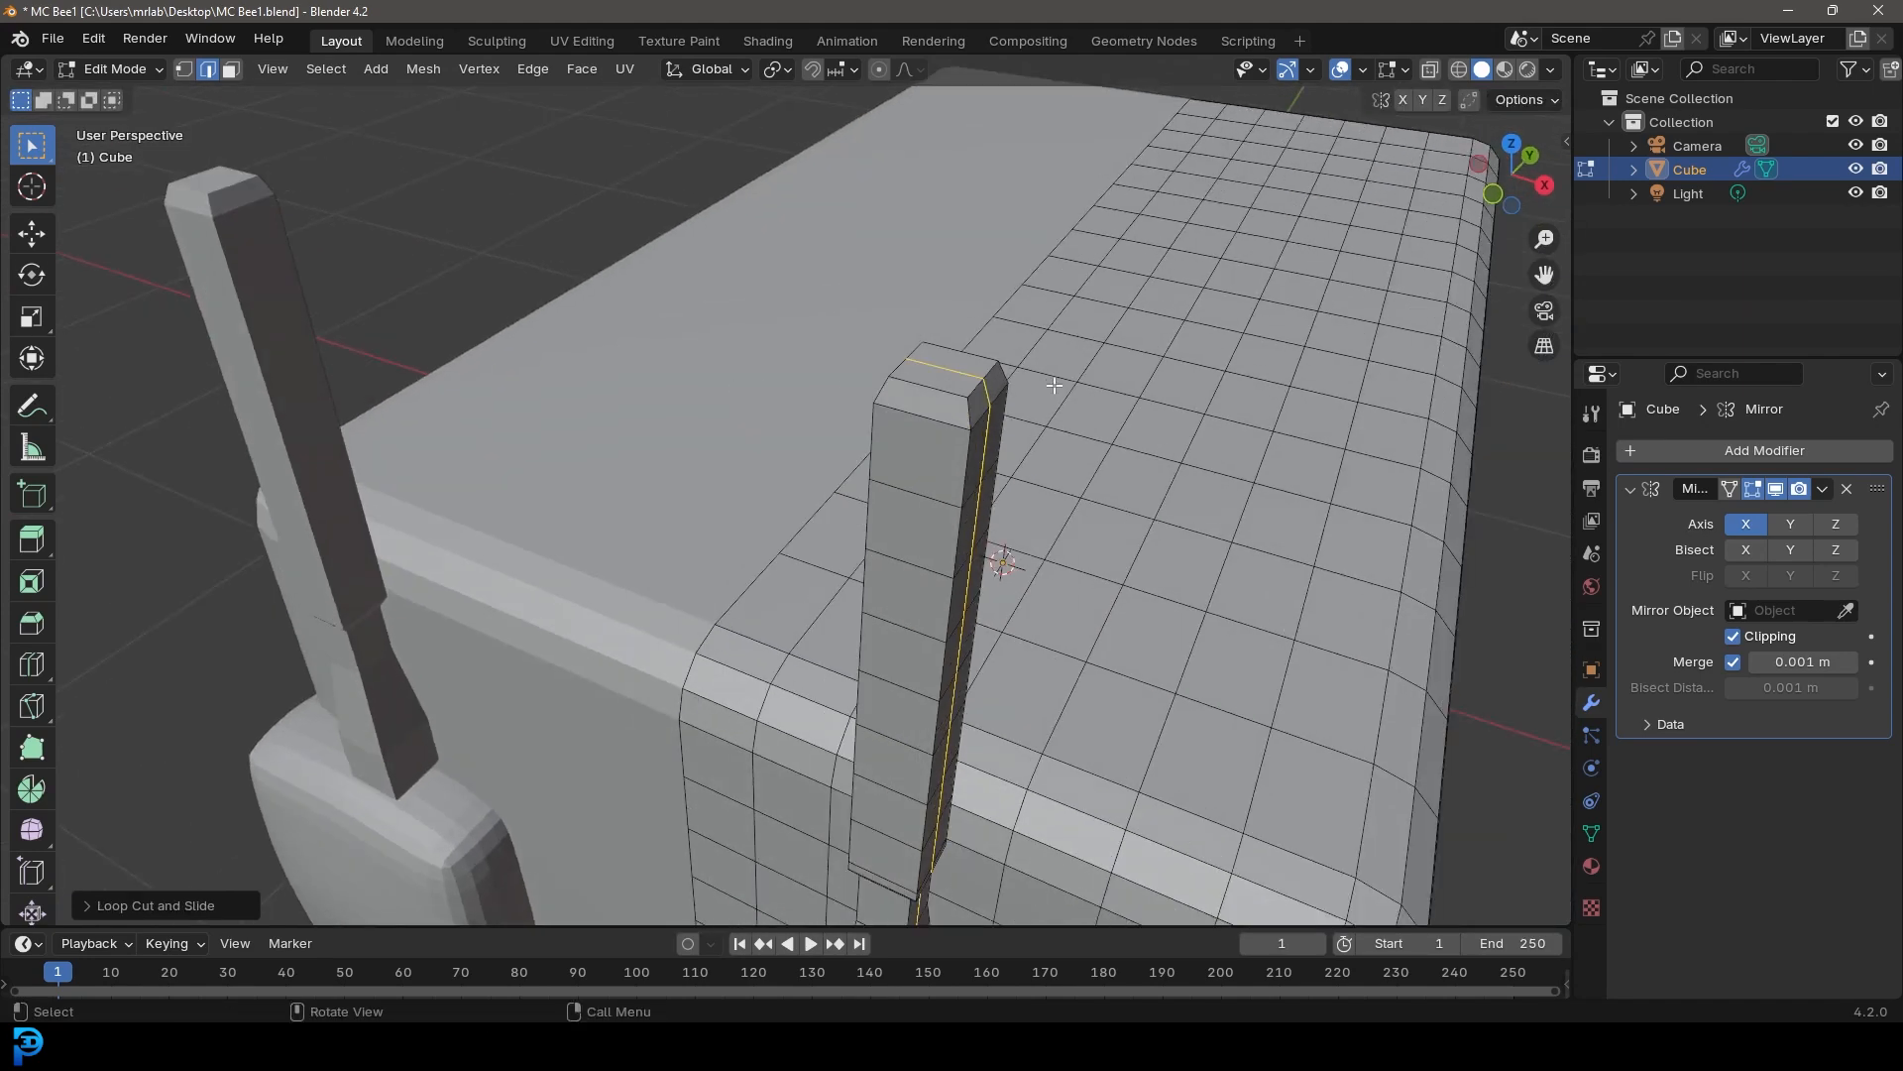
key(ctrl+r)
click(914, 415)
right_click(914, 416)
middle_drag(914, 416, 821, 288)
click(783, 258)
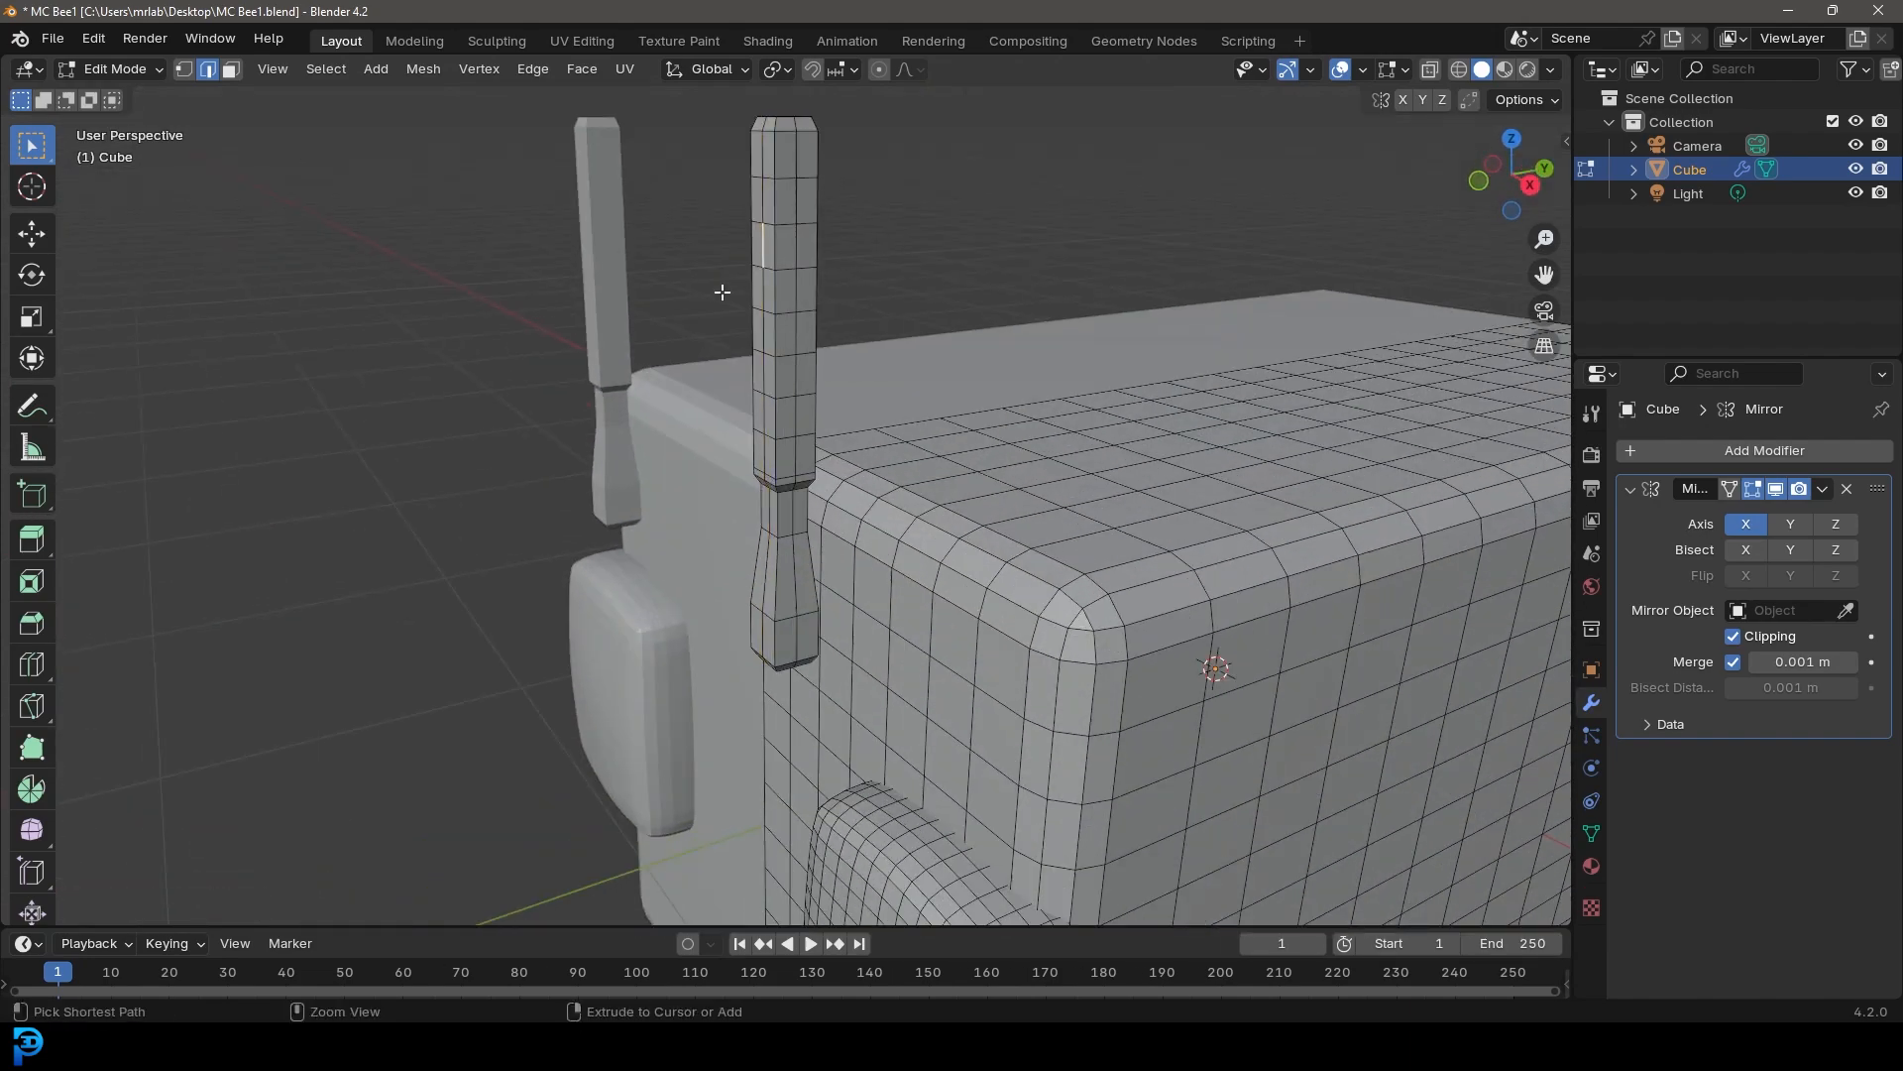
Select the whole antenna and round it with the Smooth tool
key(ctrl+l)
mouse_move(954, 381)
middle_down()
mouse_move(967, 367)
mouse_move(948, 402)
middle_up()
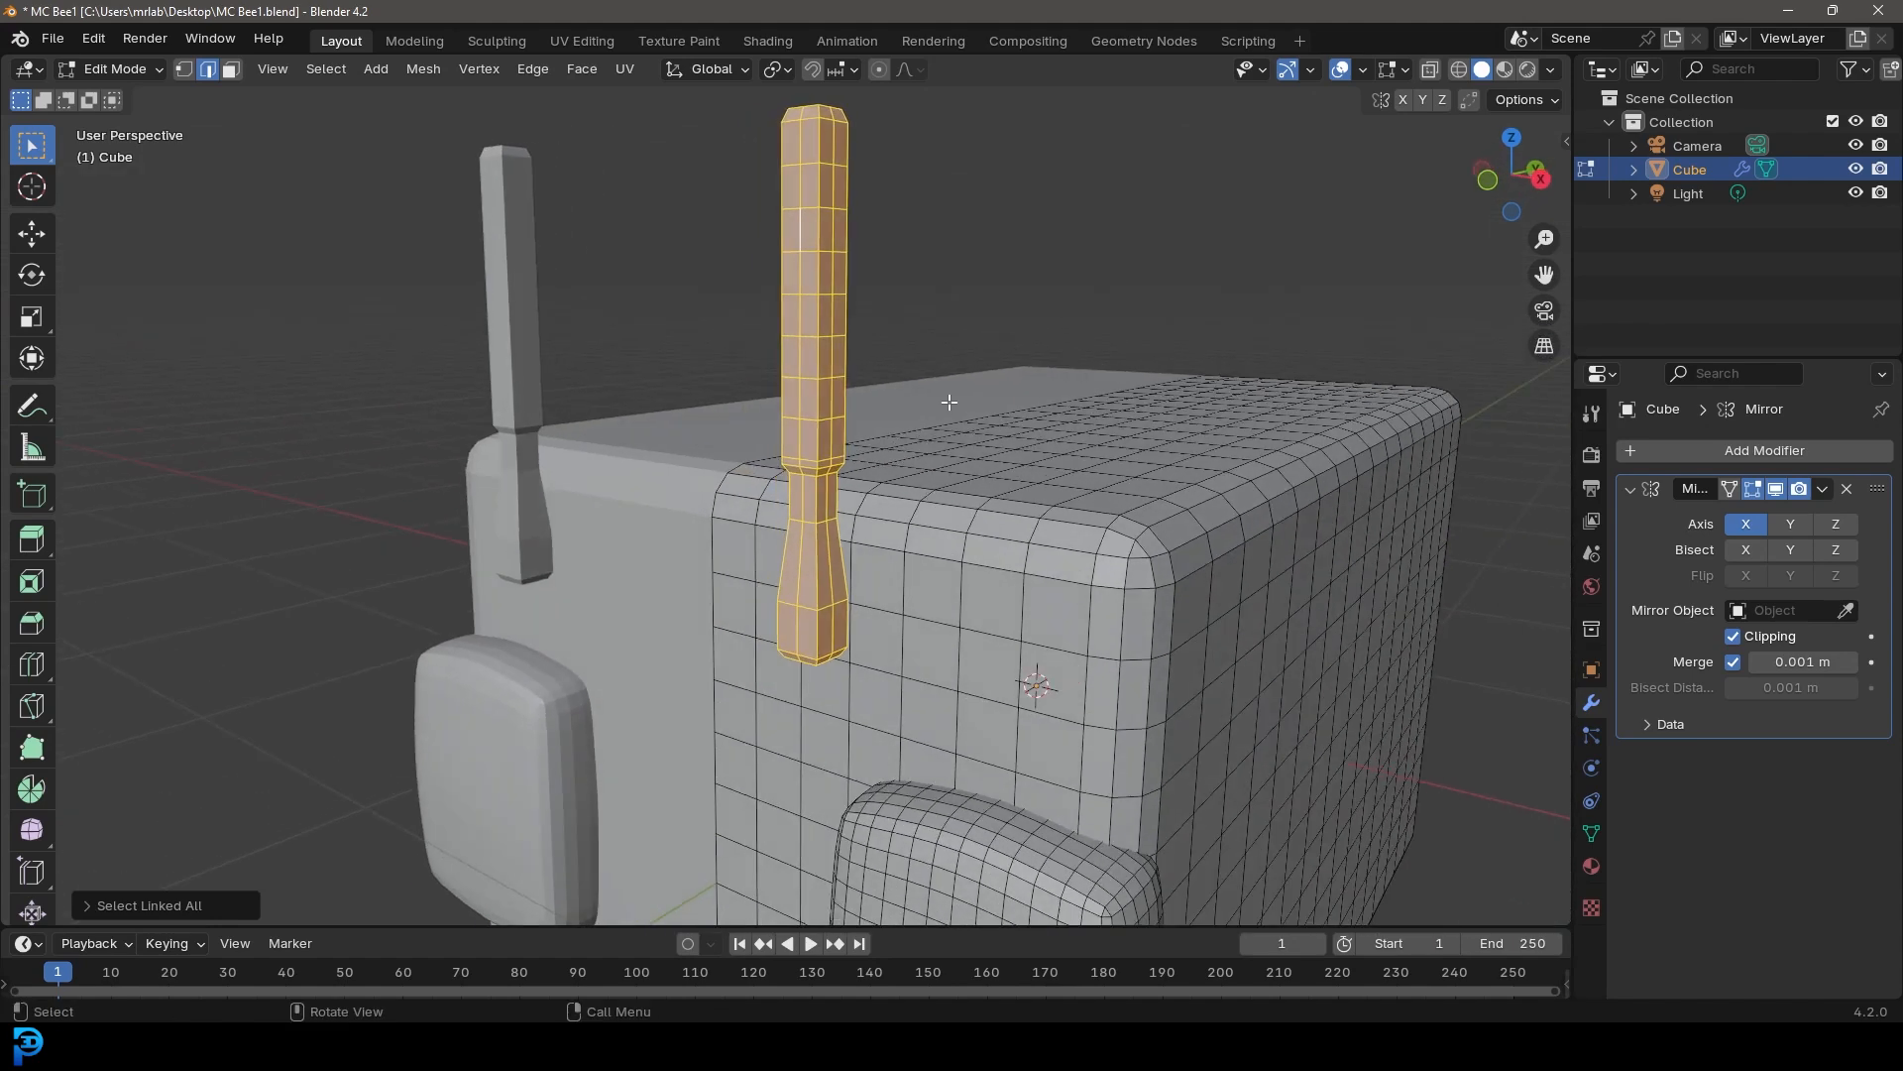
click(31, 832)
drag(812, 501, 1076, 615)
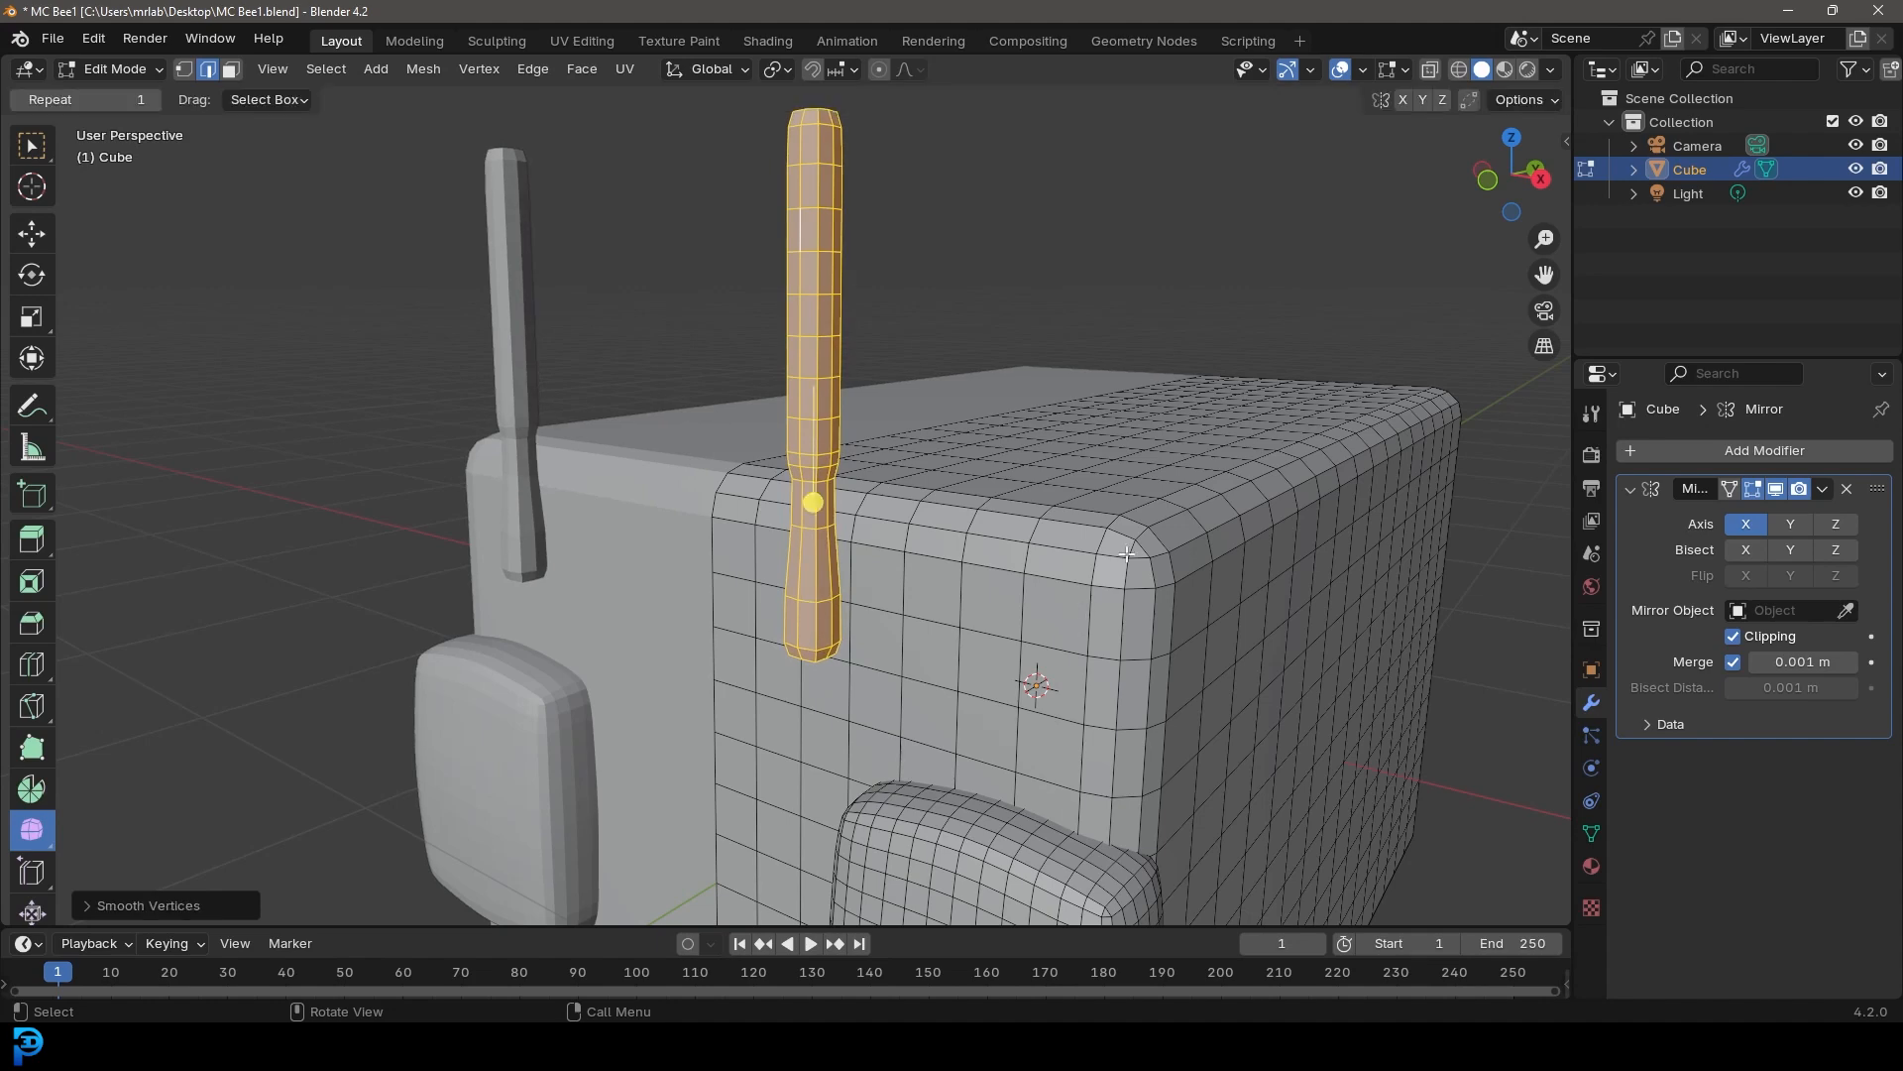
Enable proportional editing and, in front view, rotate the antenna about 11° to tilt it outward
click(906, 72)
key(KP_1)
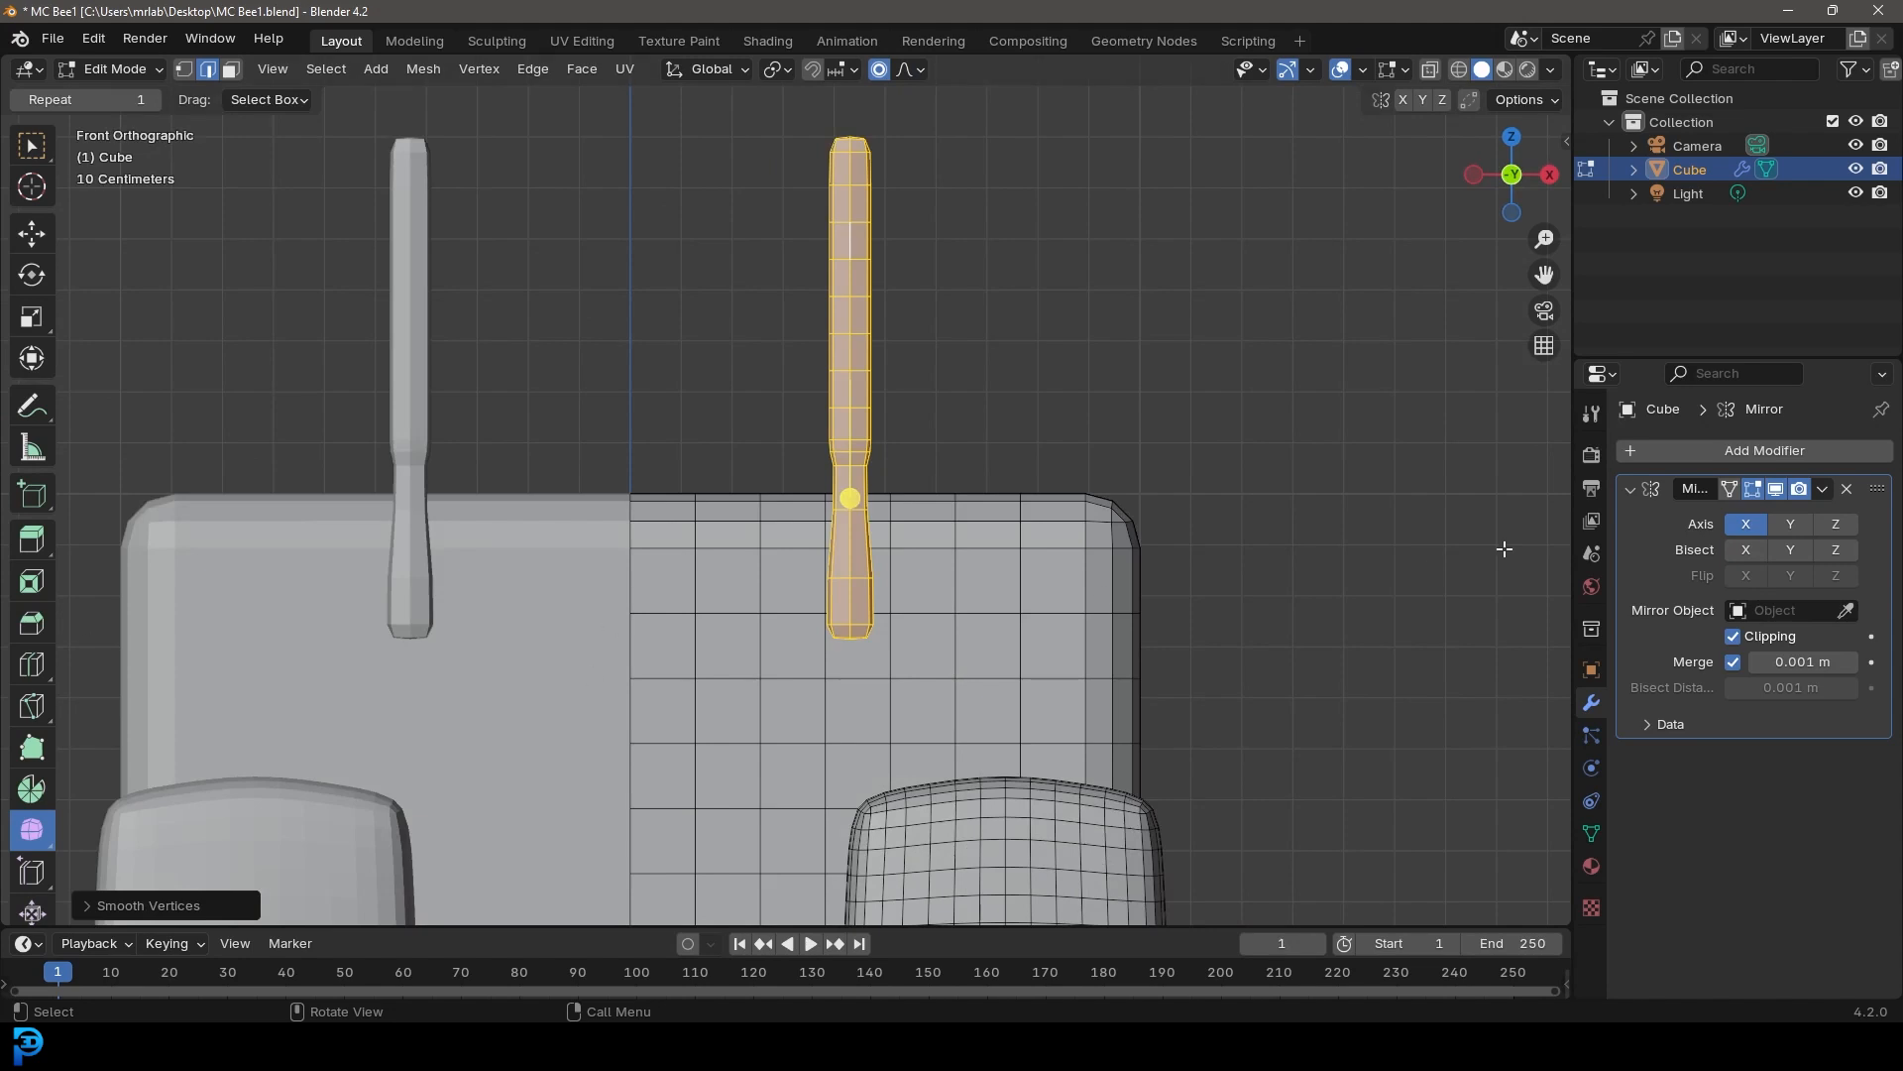
scroll(966, 467, up, 3)
scroll(983, 467, down, 3)
key(r)
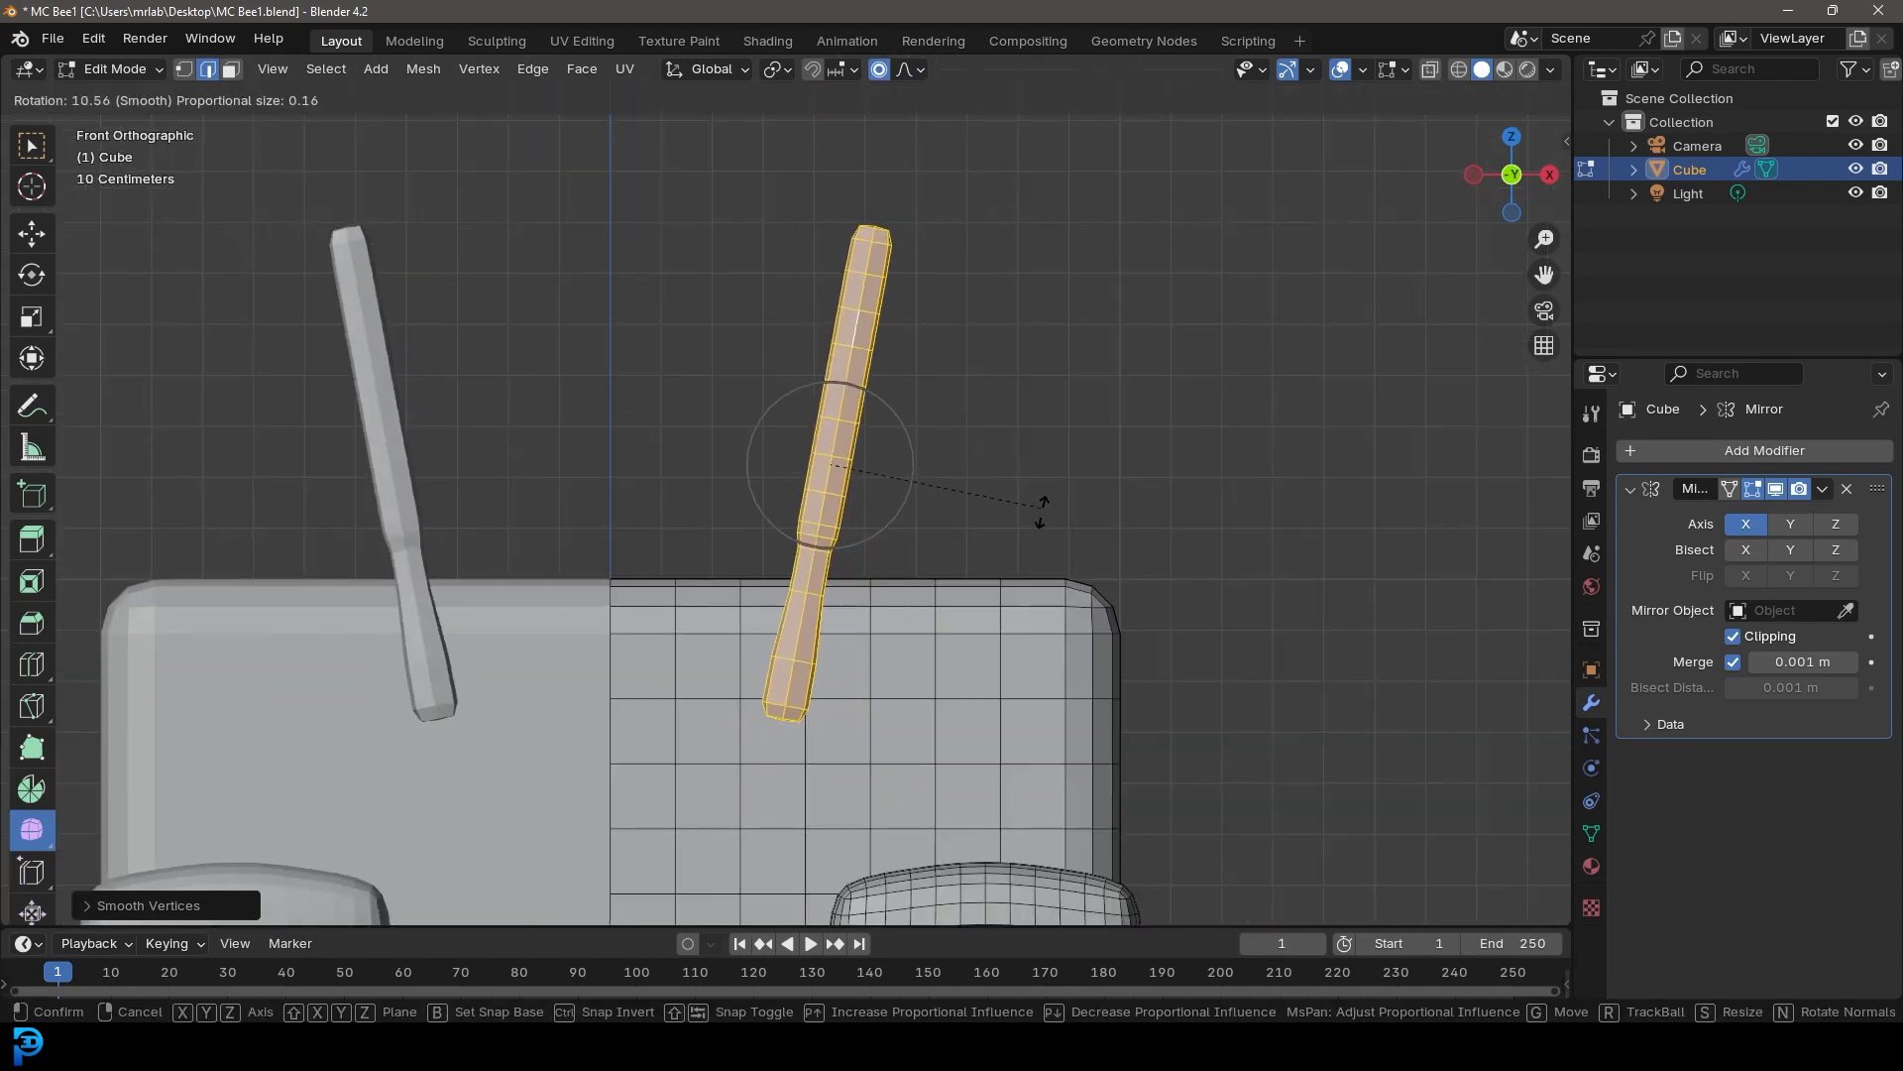
click(1041, 523)
Move the antenna sideways and scale it up slightly with proportional editing
key(g)
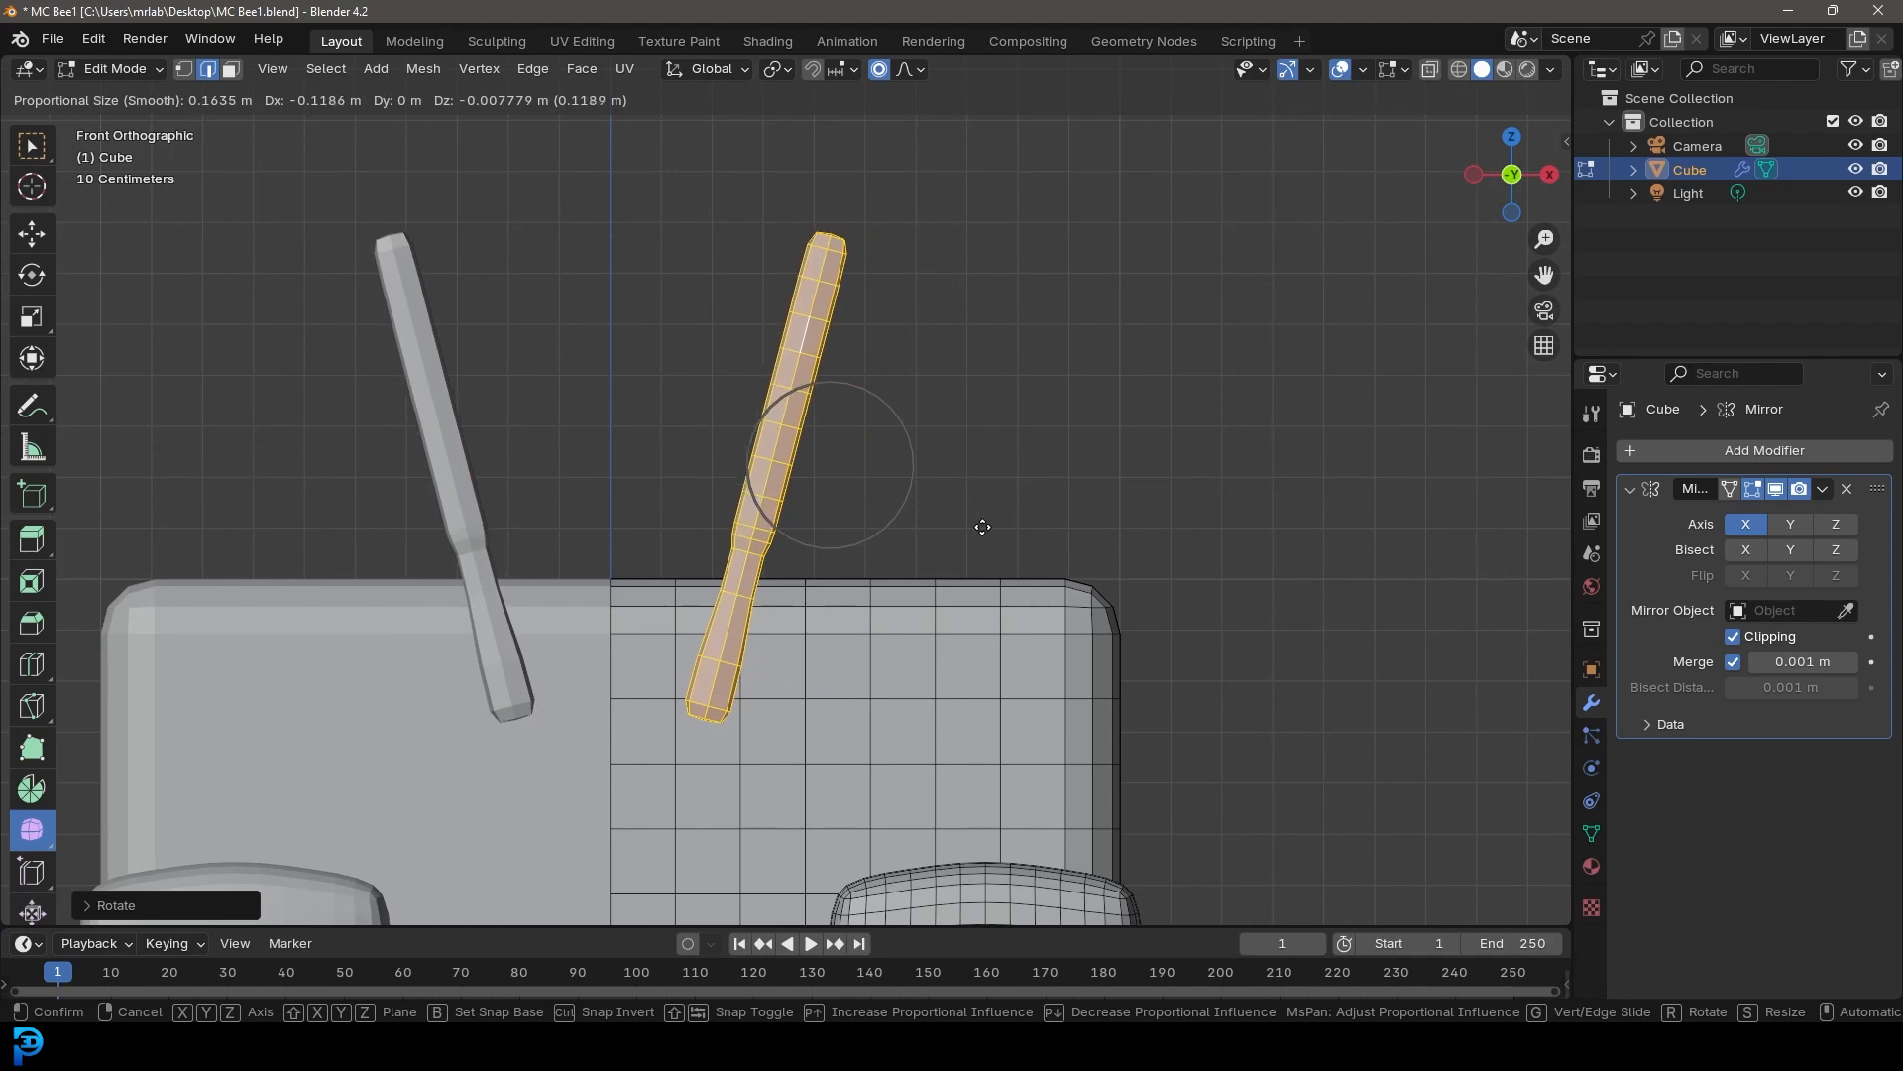
click(982, 530)
scroll(951, 535, down, 2)
scroll(950, 534, down, 2)
key(s)
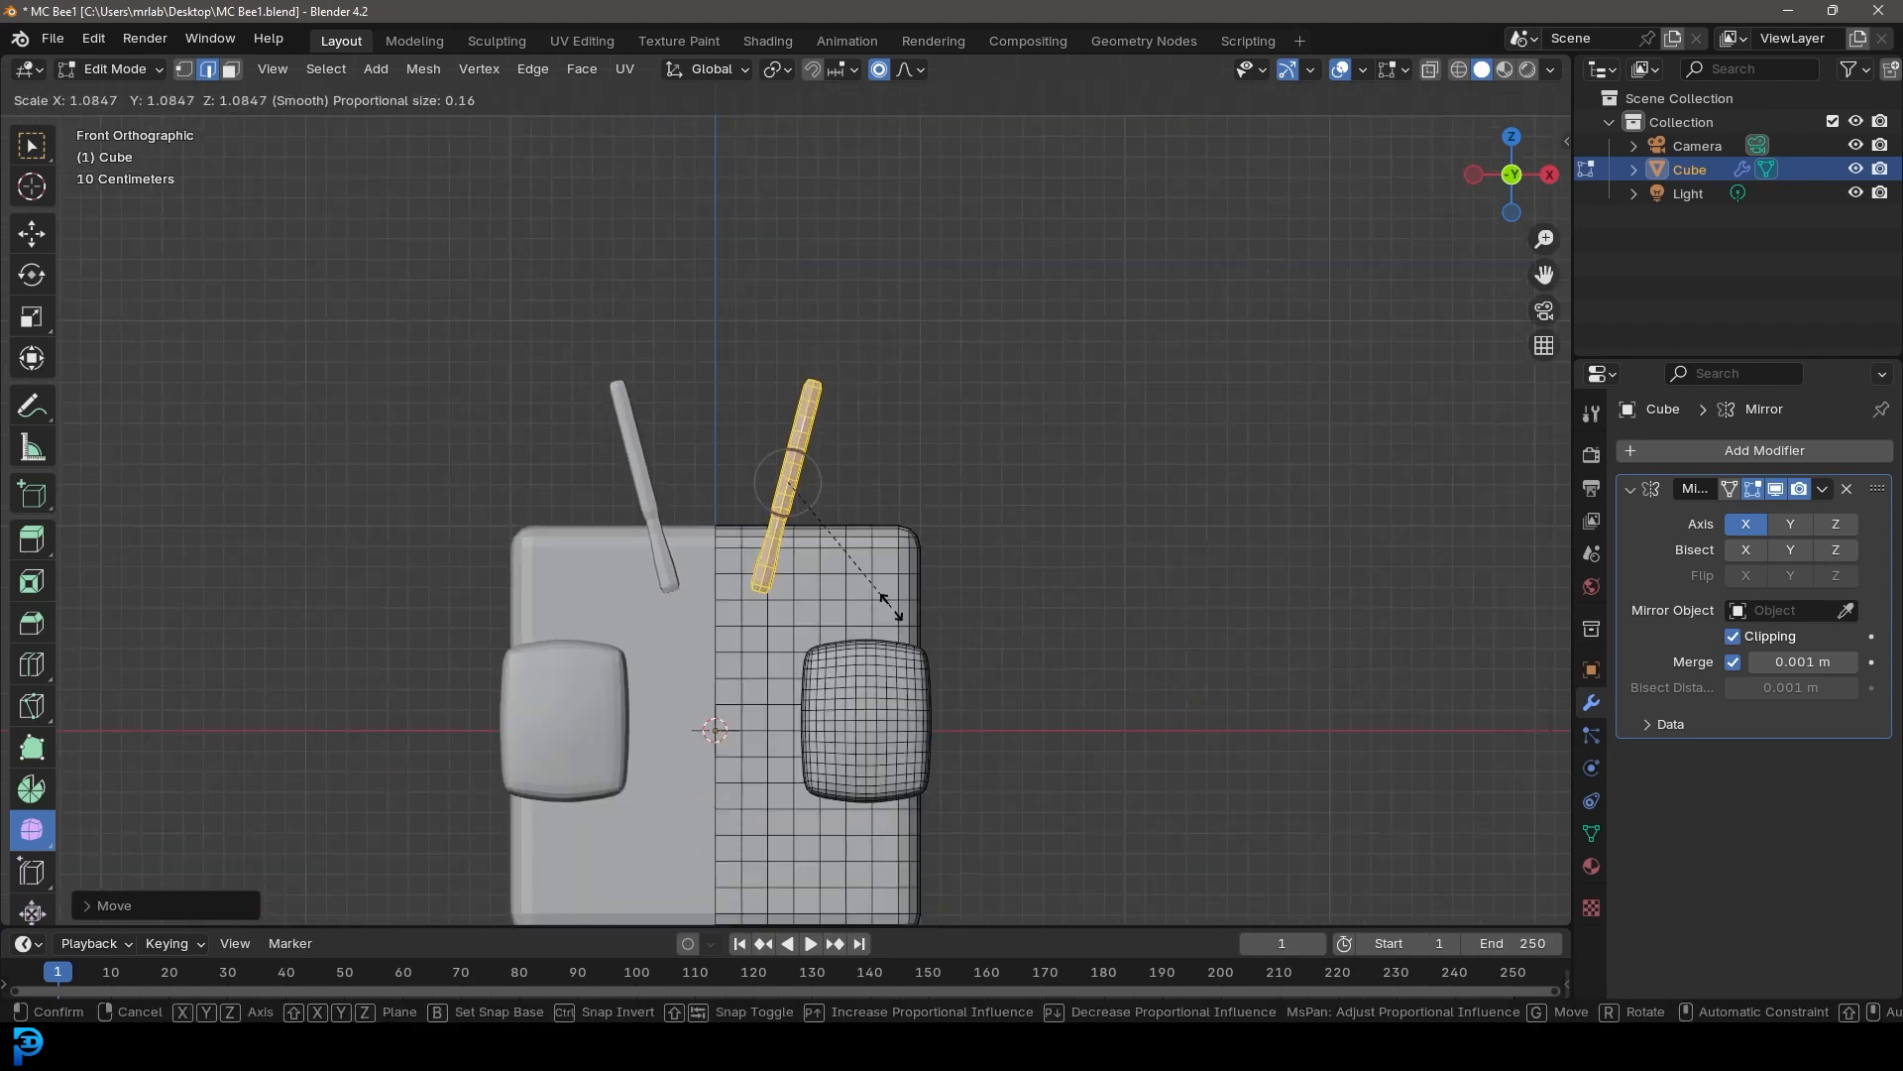
click(905, 614)
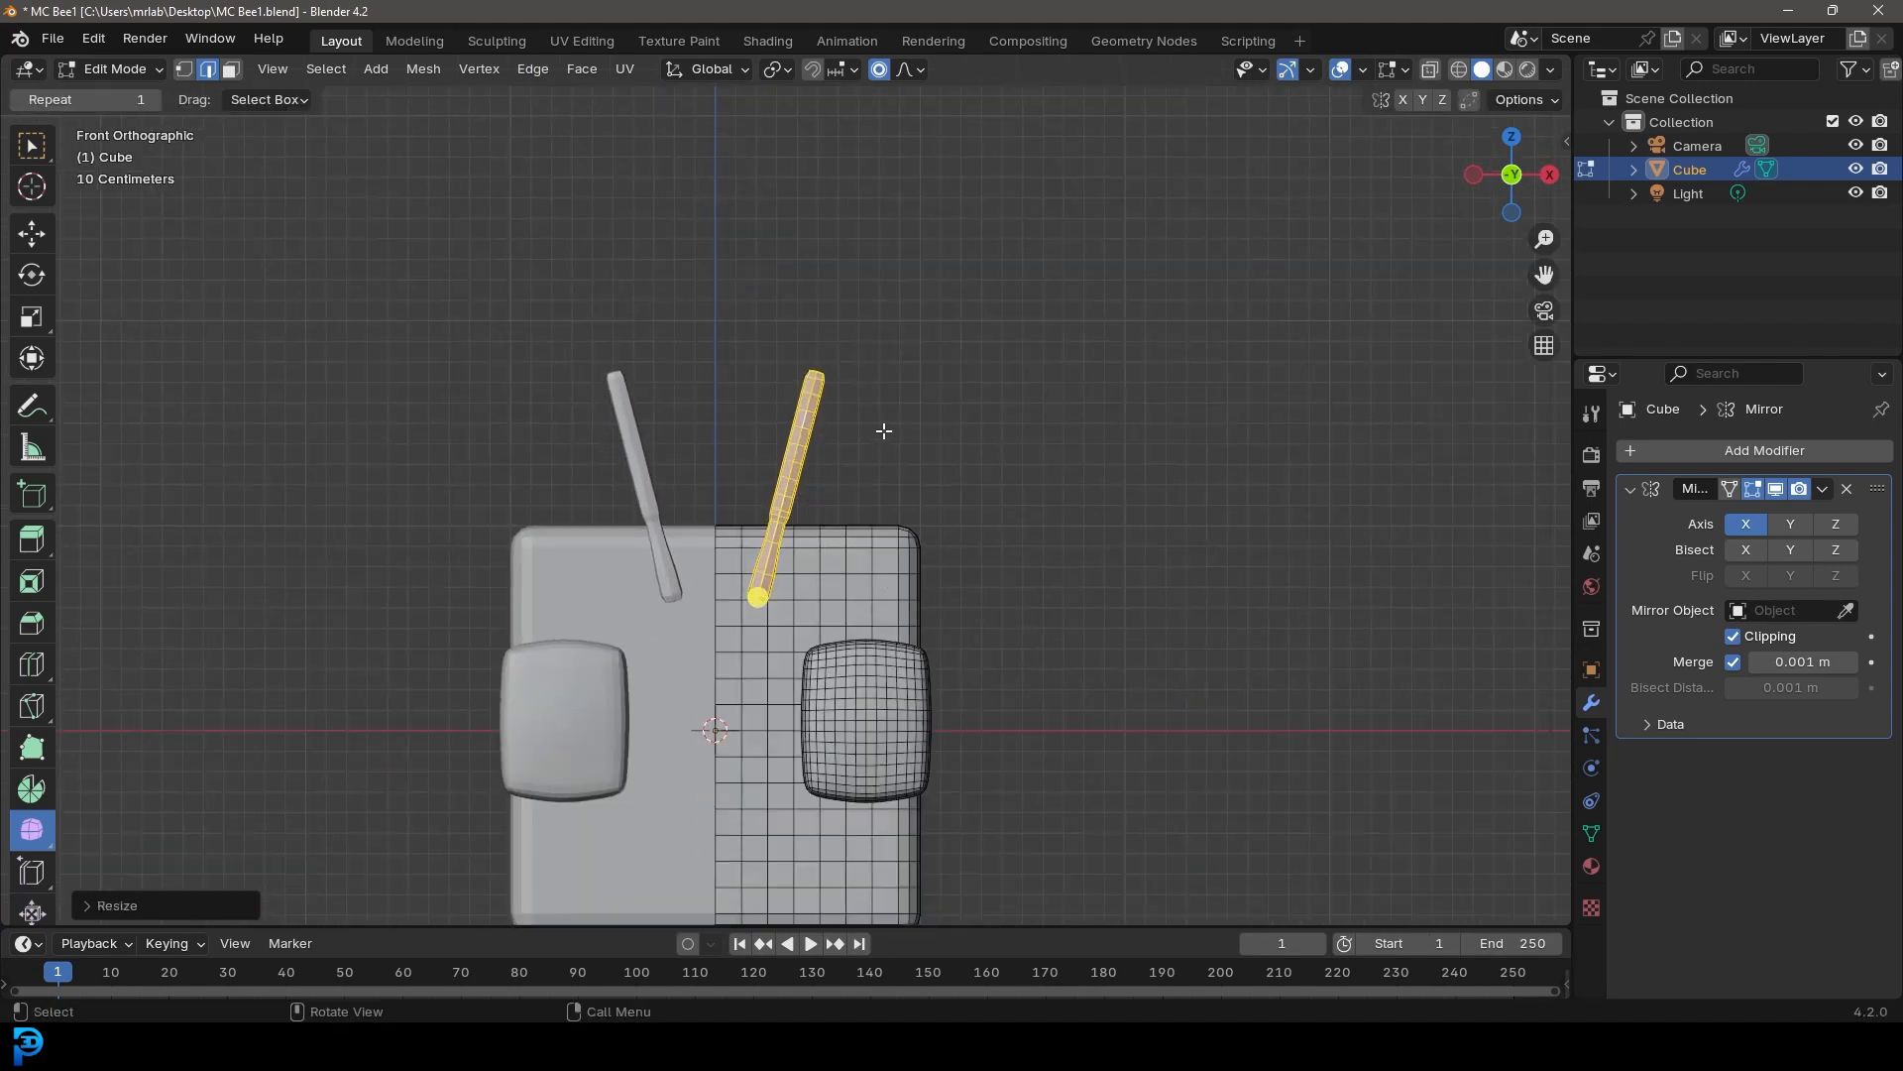
In right view, move the antenna forward and rotate it slightly backward
key(KP_3)
scroll(994, 589, up, 2)
key(g)
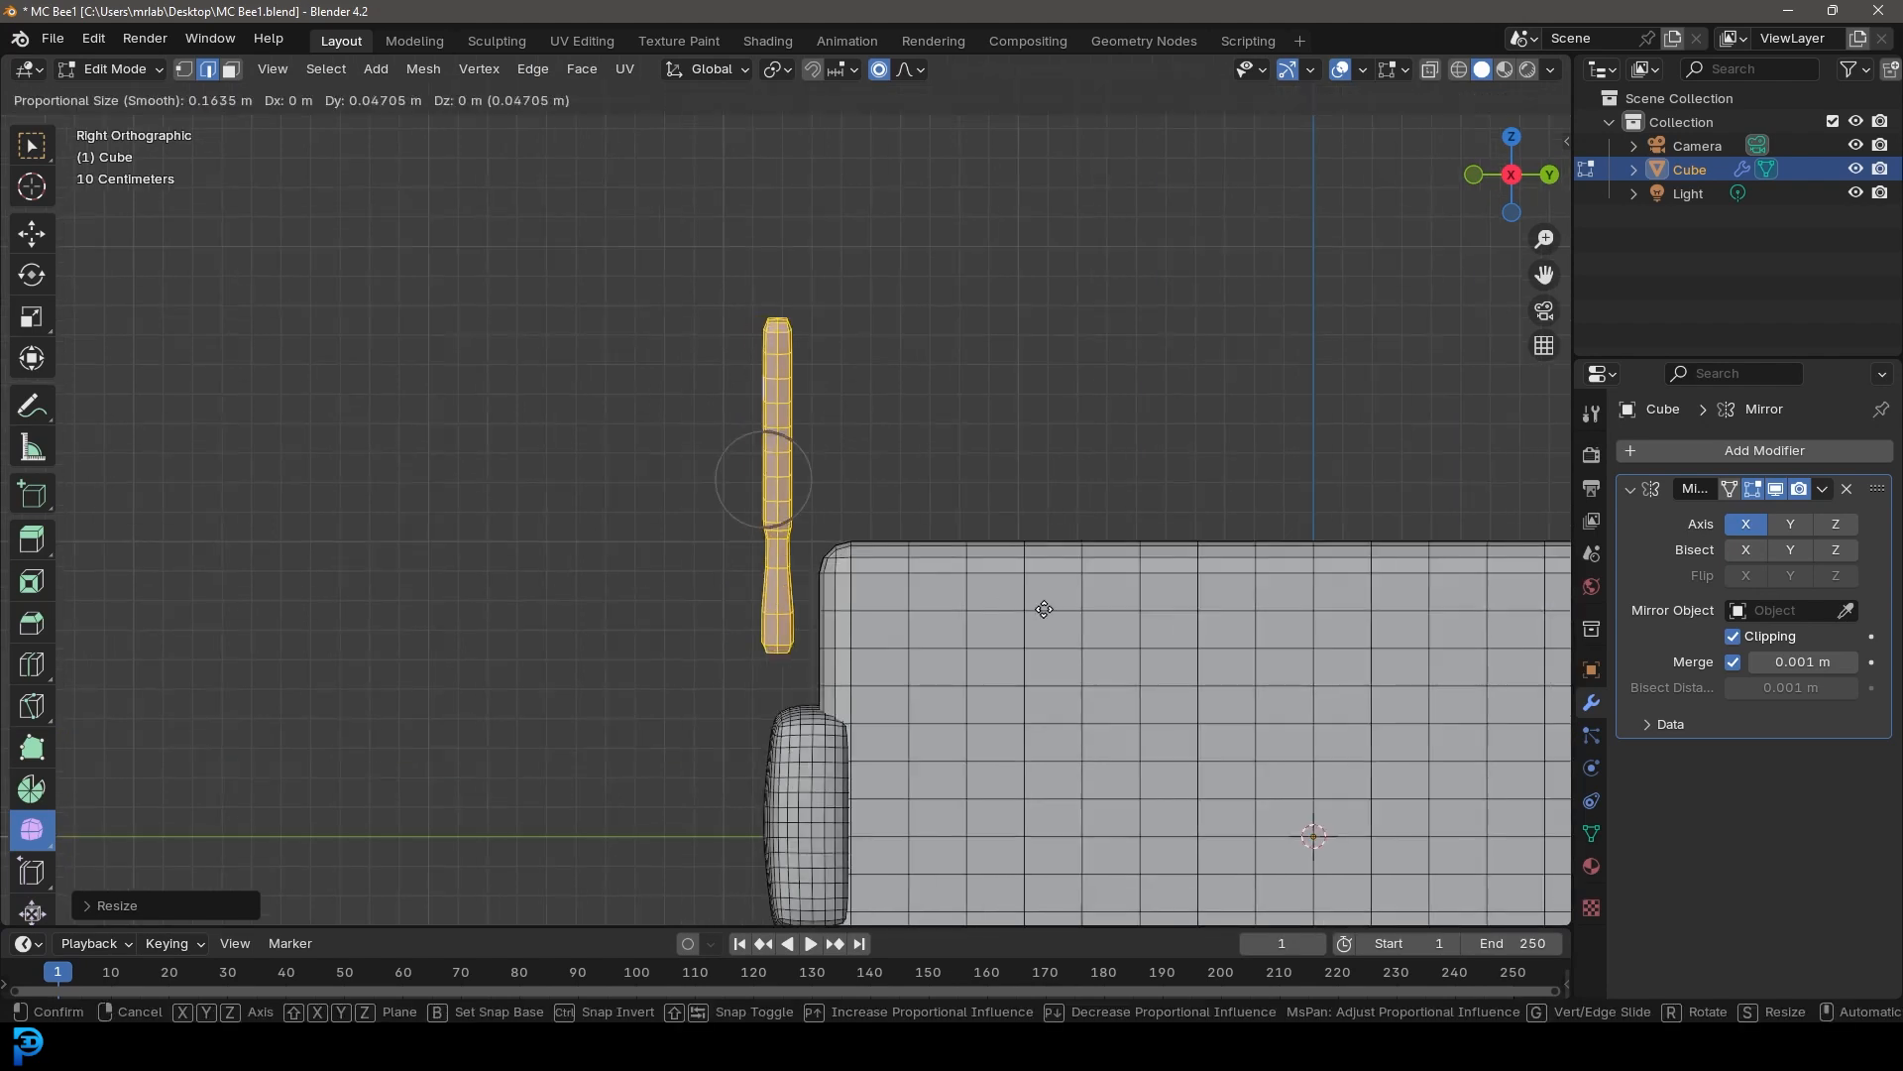
click(1064, 606)
key(r)
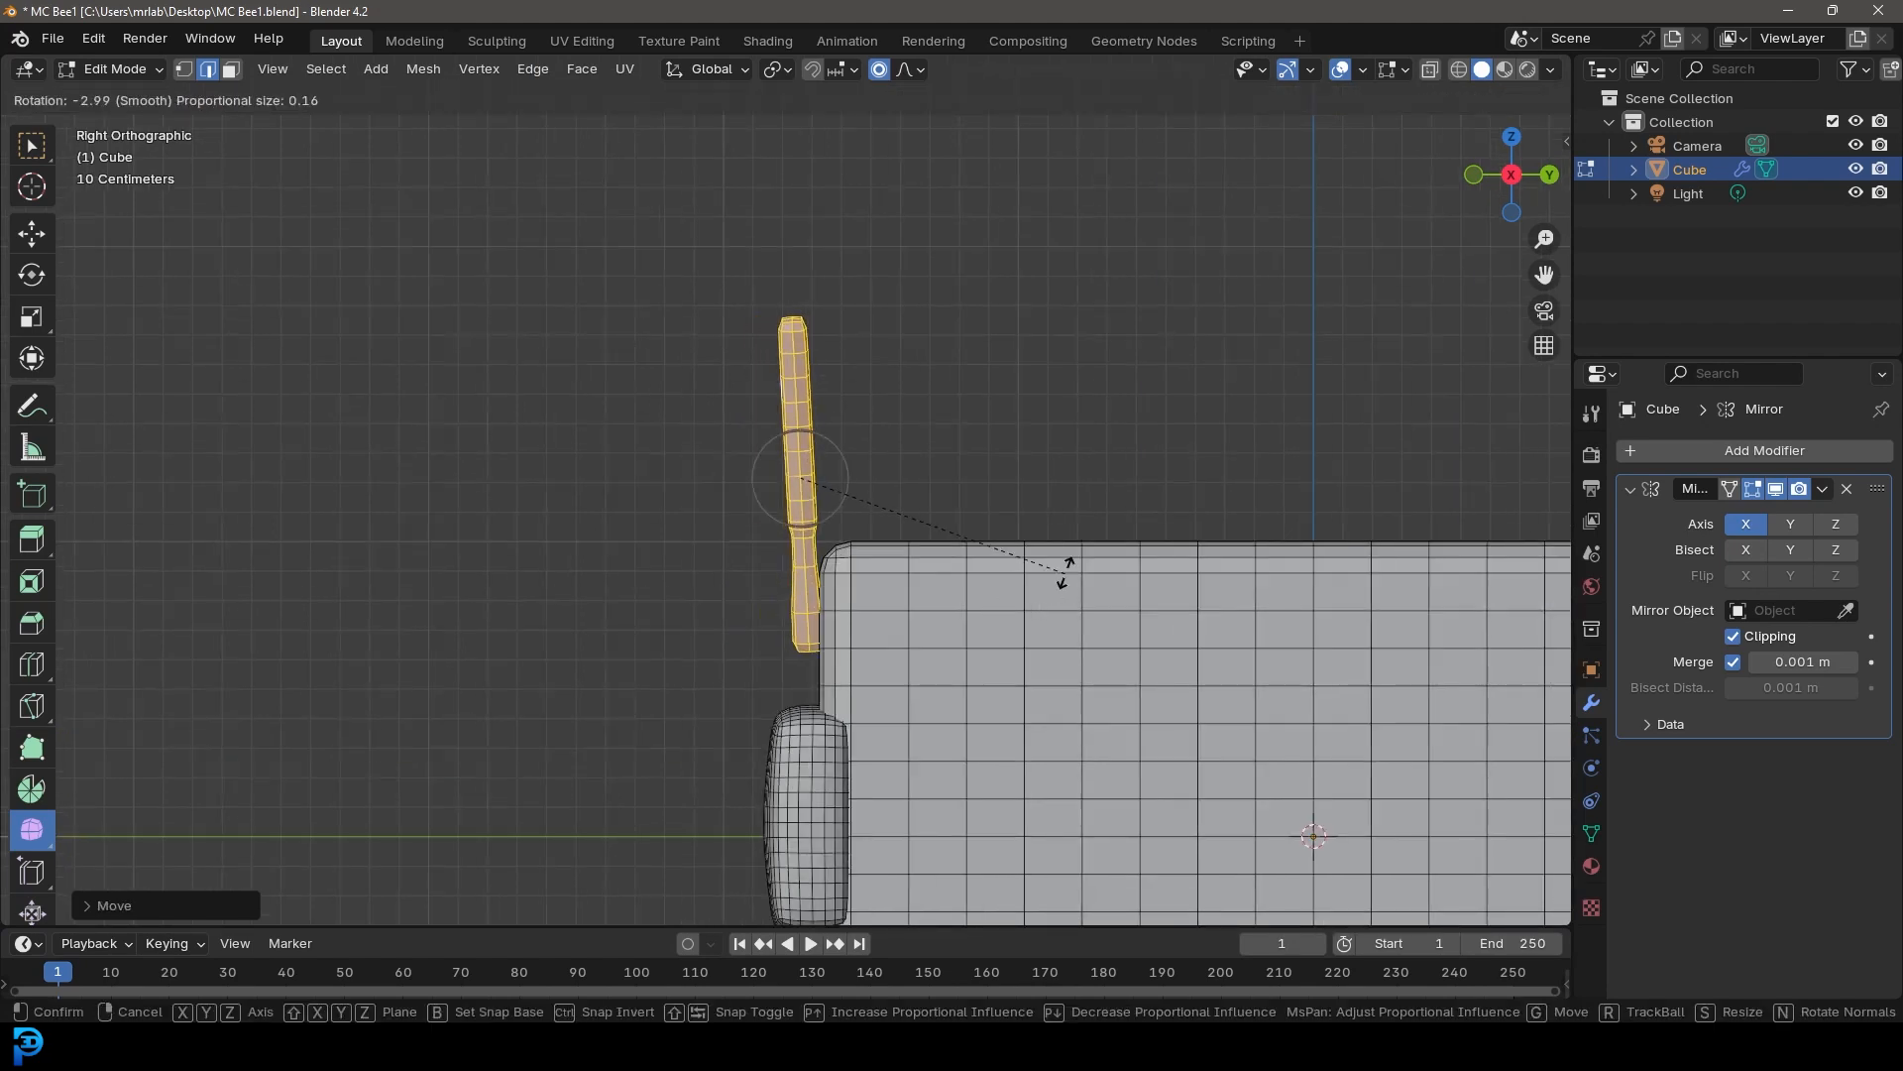
click(1059, 558)
In wireframe view, select the antenna tip and bend it backward with proportional editing
key(g)
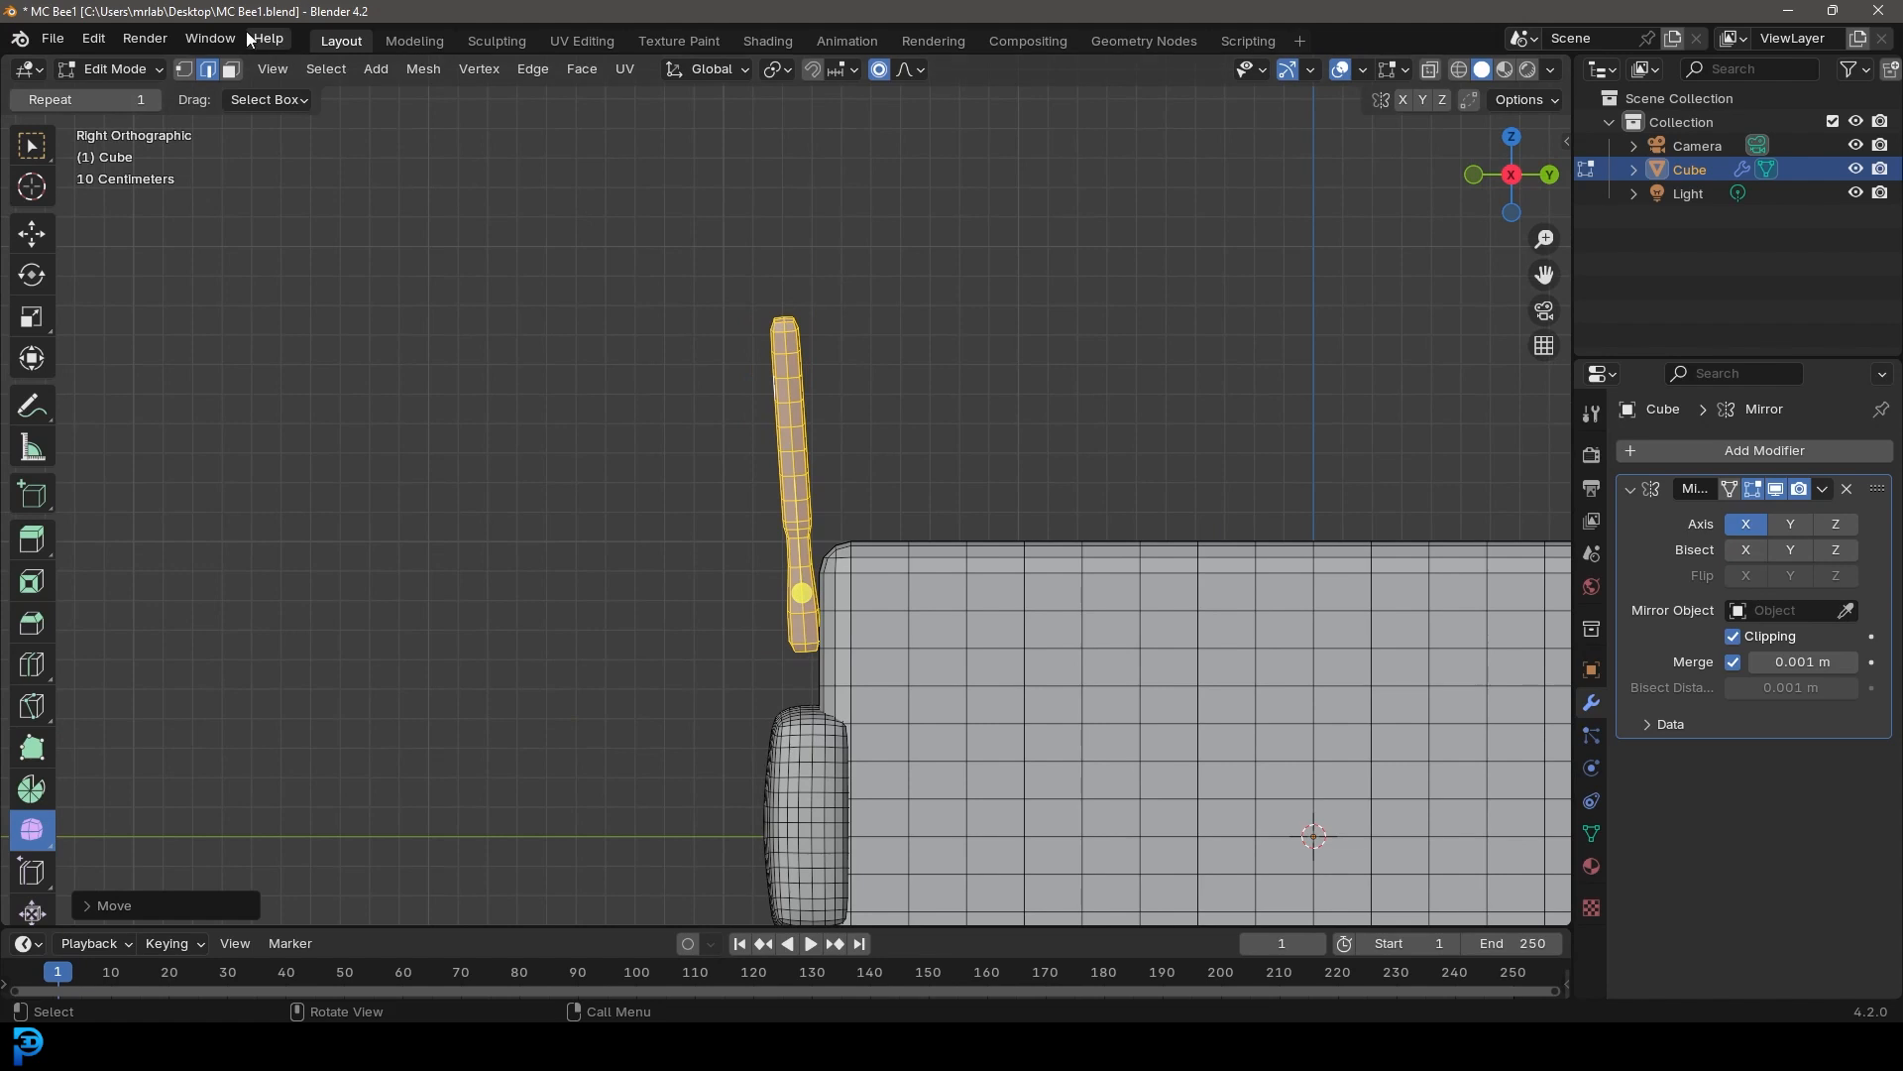
click(184, 68)
key(z)
click(587, 264)
drag(646, 234, 848, 345)
key(r)
scroll(1041, 277, down, 6)
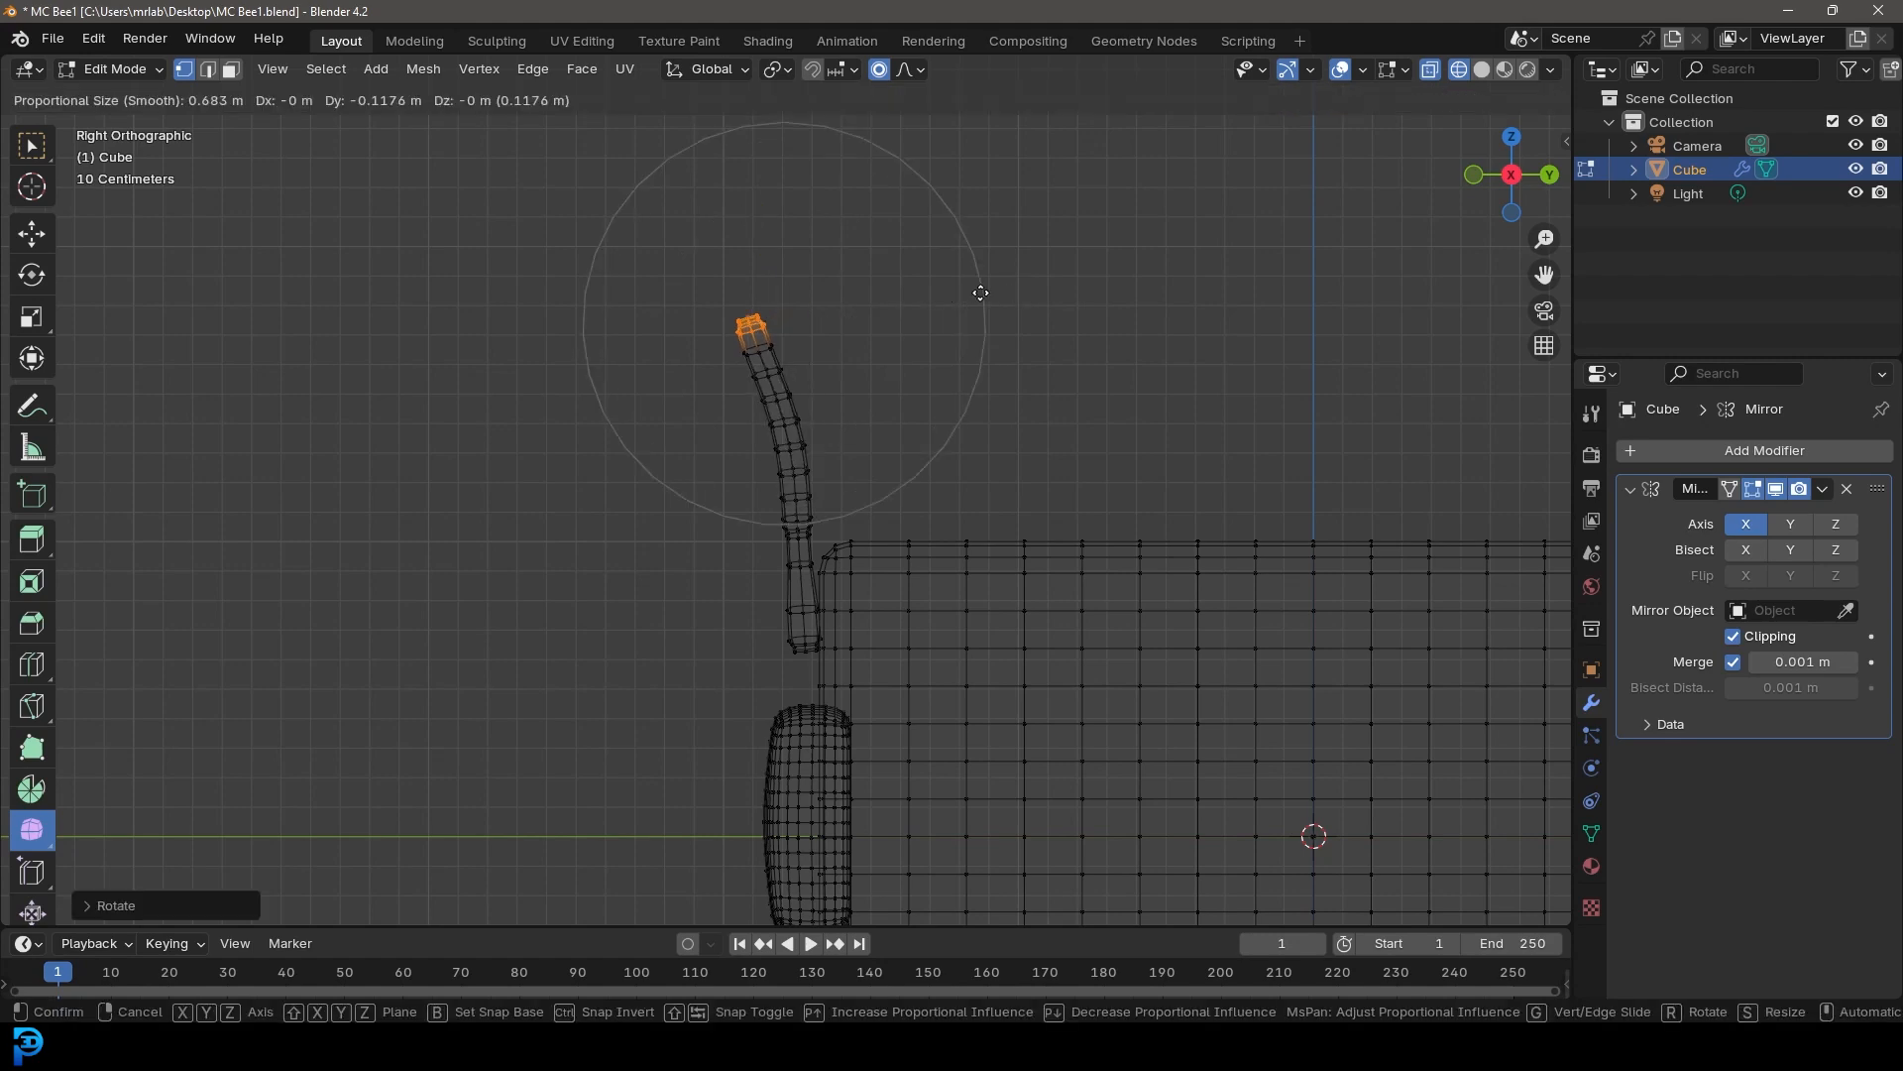
click(993, 318)
Select all geometry and recalculate the normals to face outside
key(Tab)
key(Tab)
key(shift+z)
mouse_move(1012, 404)
middle_down()
mouse_move(1127, 476)
mouse_move(805, 524)
middle_up()
key(a)
key(alt+n)
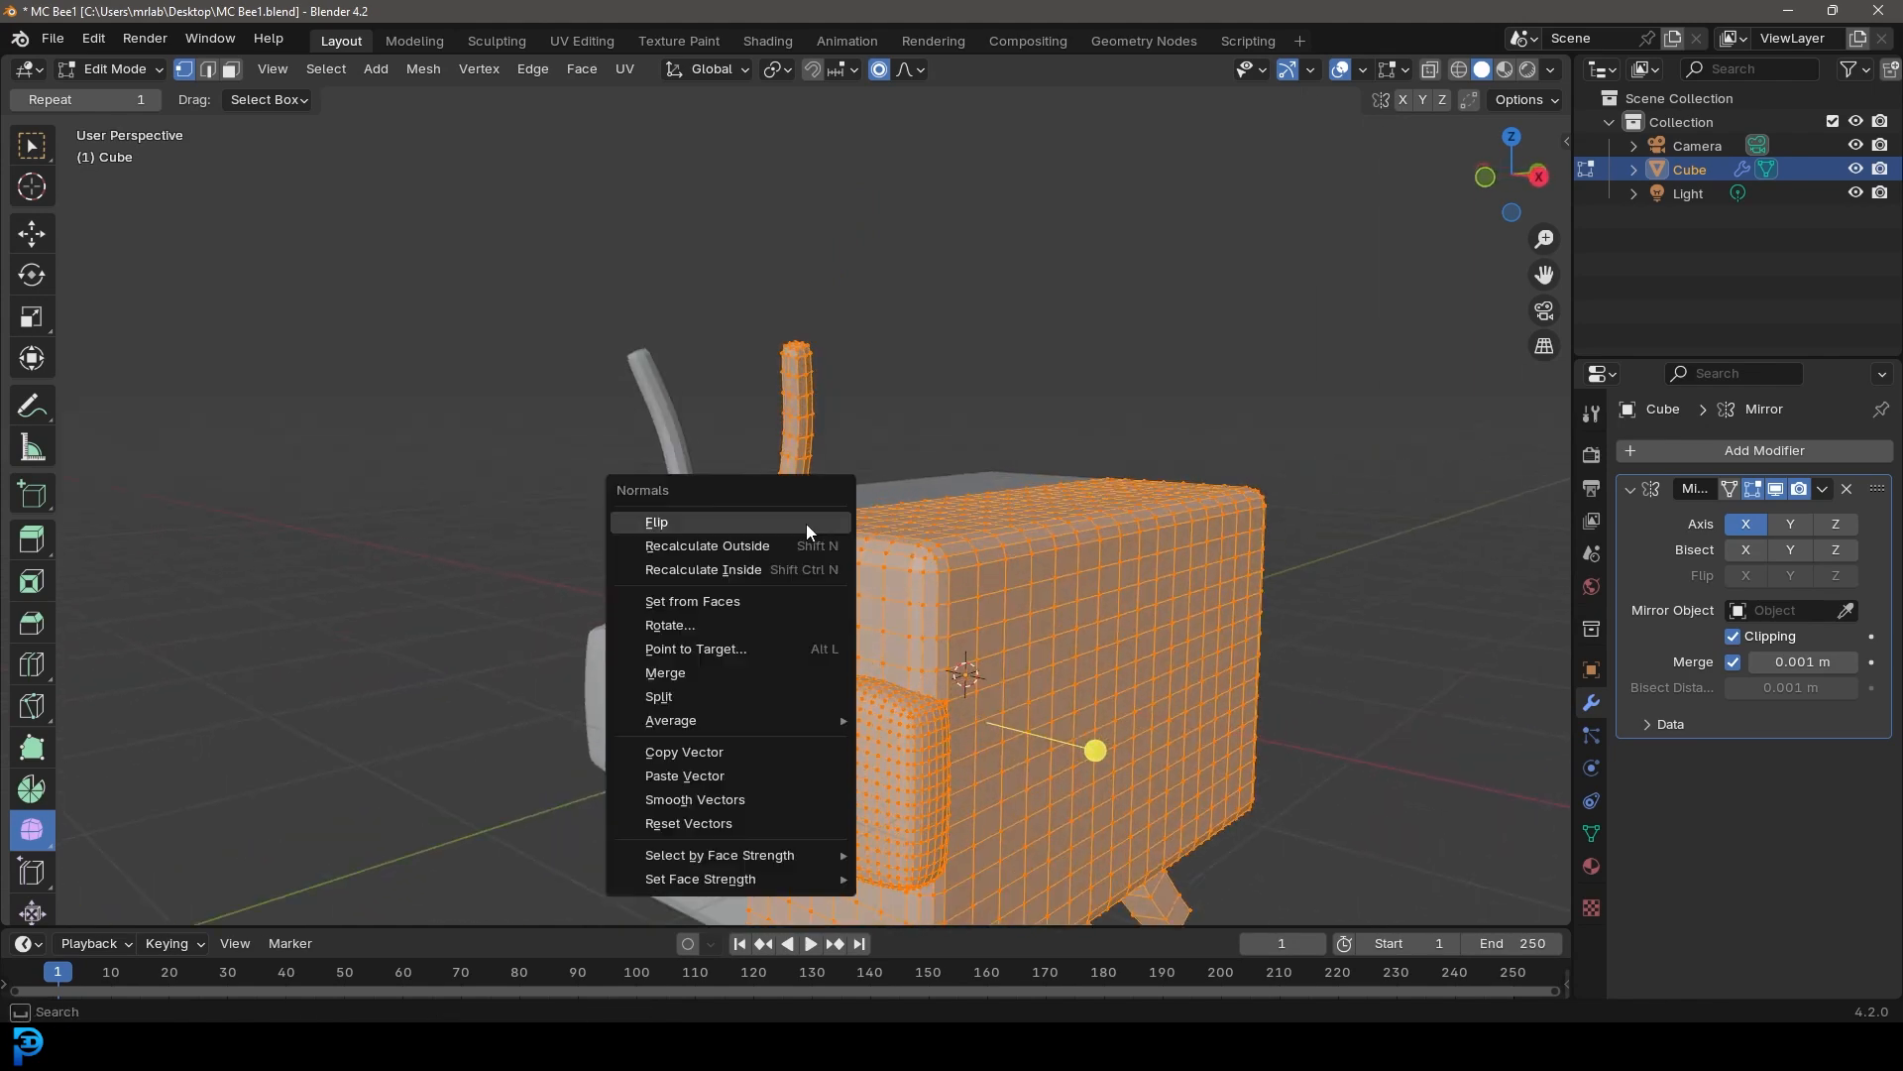
click(713, 549)
Select an edge loop around the front of the body and fatten it outward with proportional Shrink/Fatten
scroll(922, 538, down, 3)
middle_drag(922, 538, 843, 443)
key(alt+a)
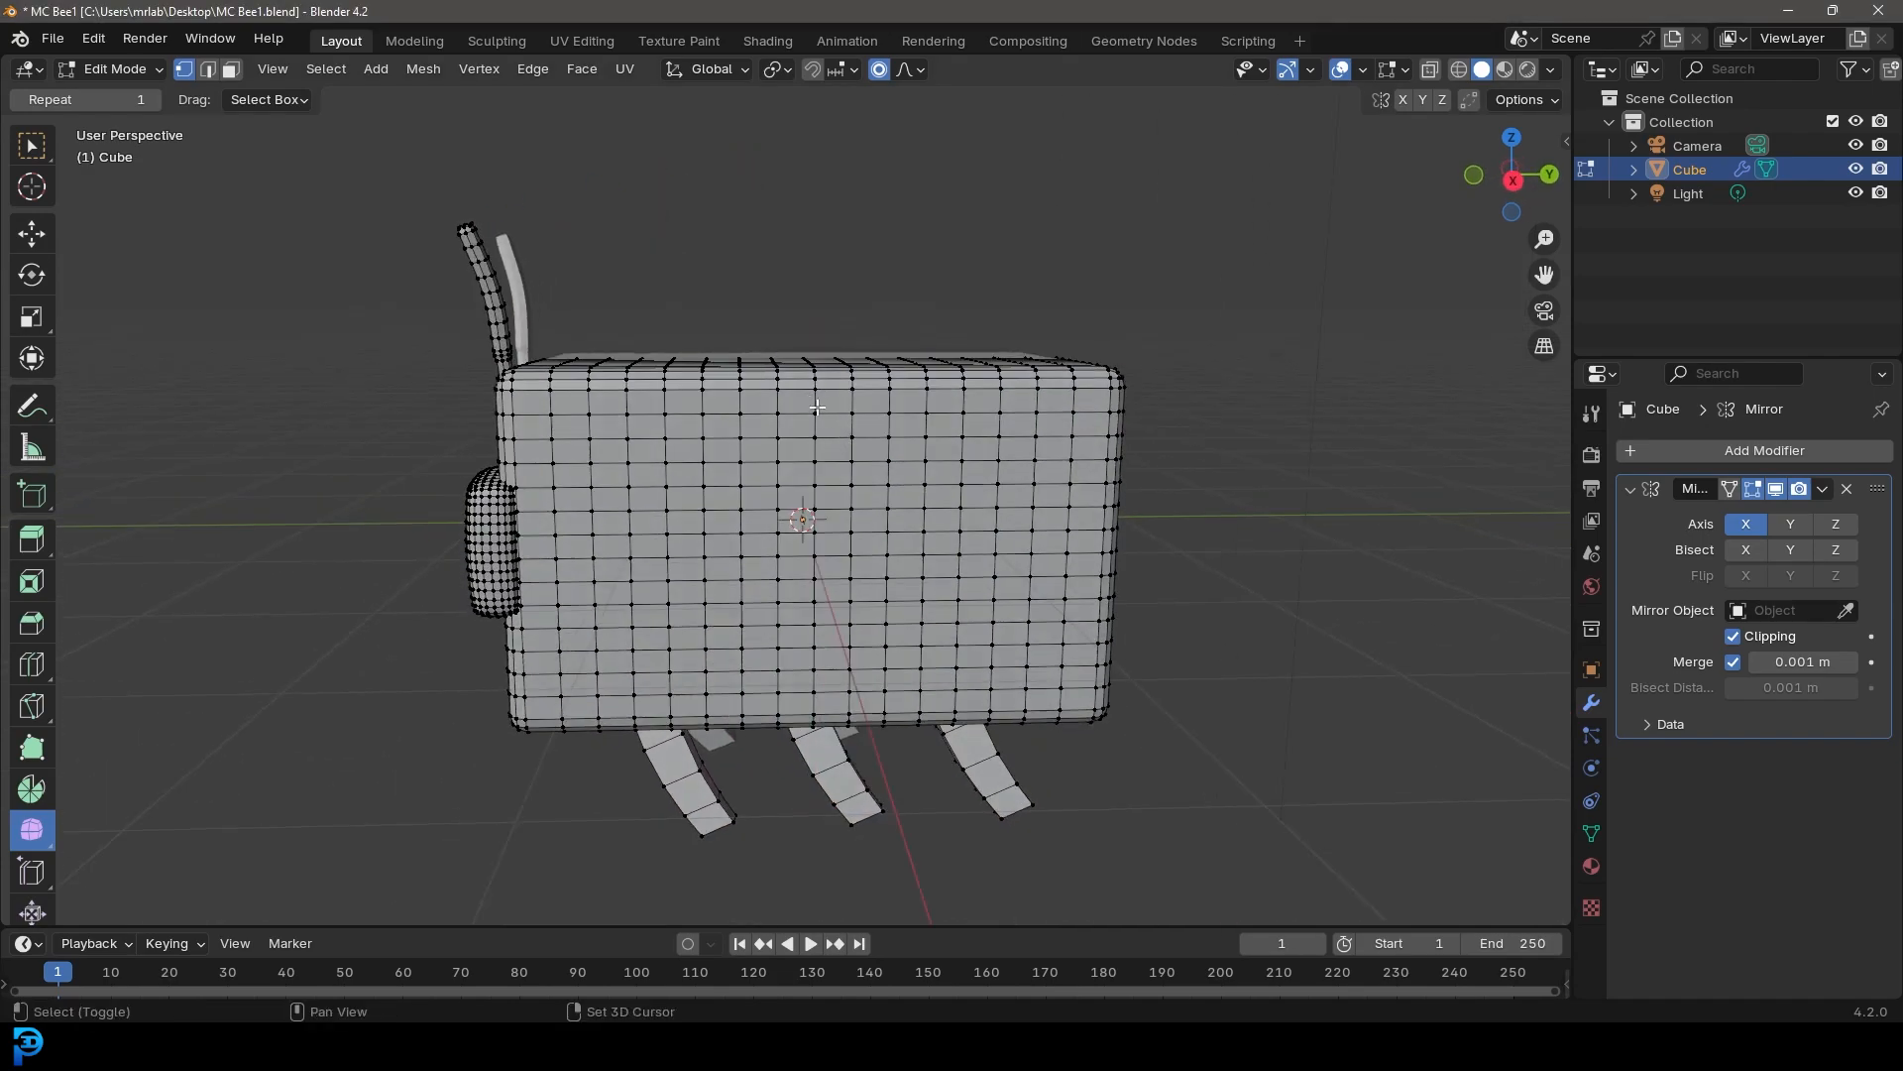
alt+click(811, 406)
middle_drag(811, 406, 1169, 455)
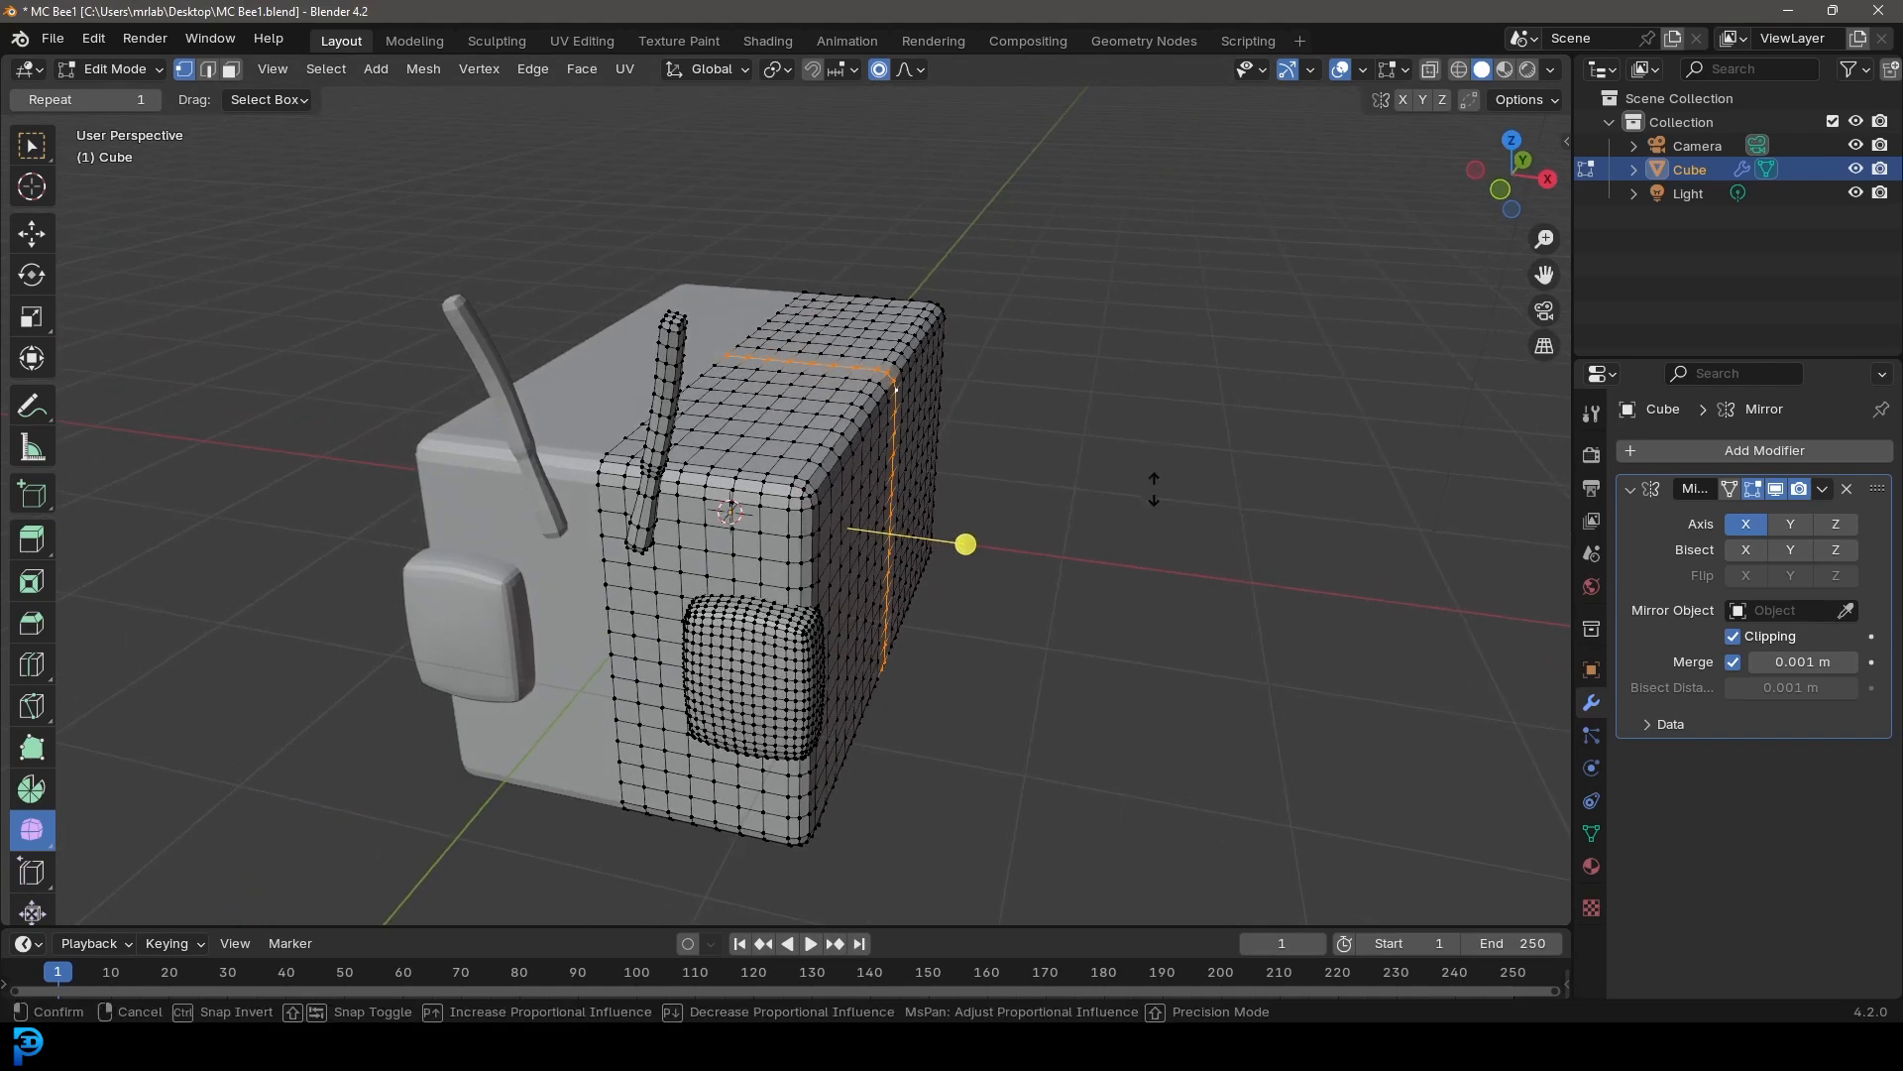
key(alt+s)
scroll(1152, 483, down, 11)
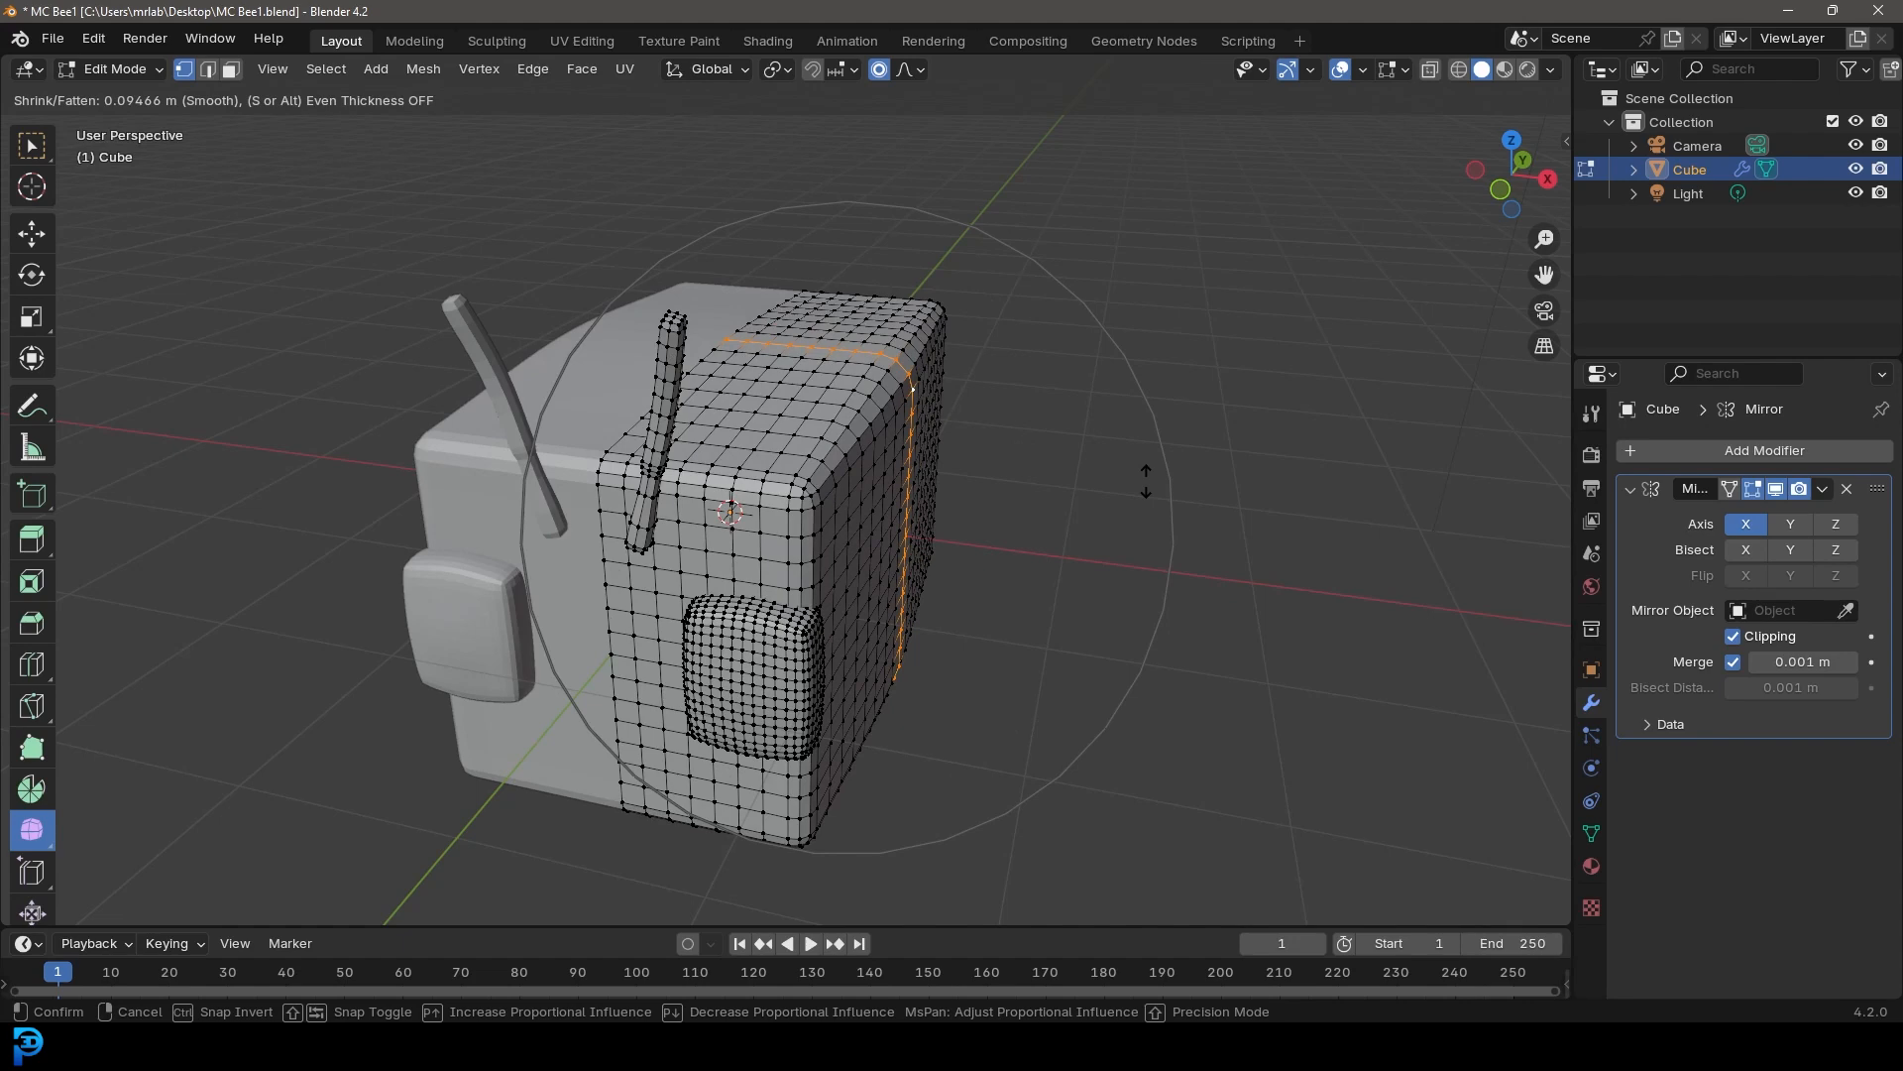
click(1145, 480)
Return to object mode and shade the bee smooth
middle_drag(973, 544, 848, 529)
middle_drag(976, 451, 981, 510)
middle_drag(872, 433, 795, 441)
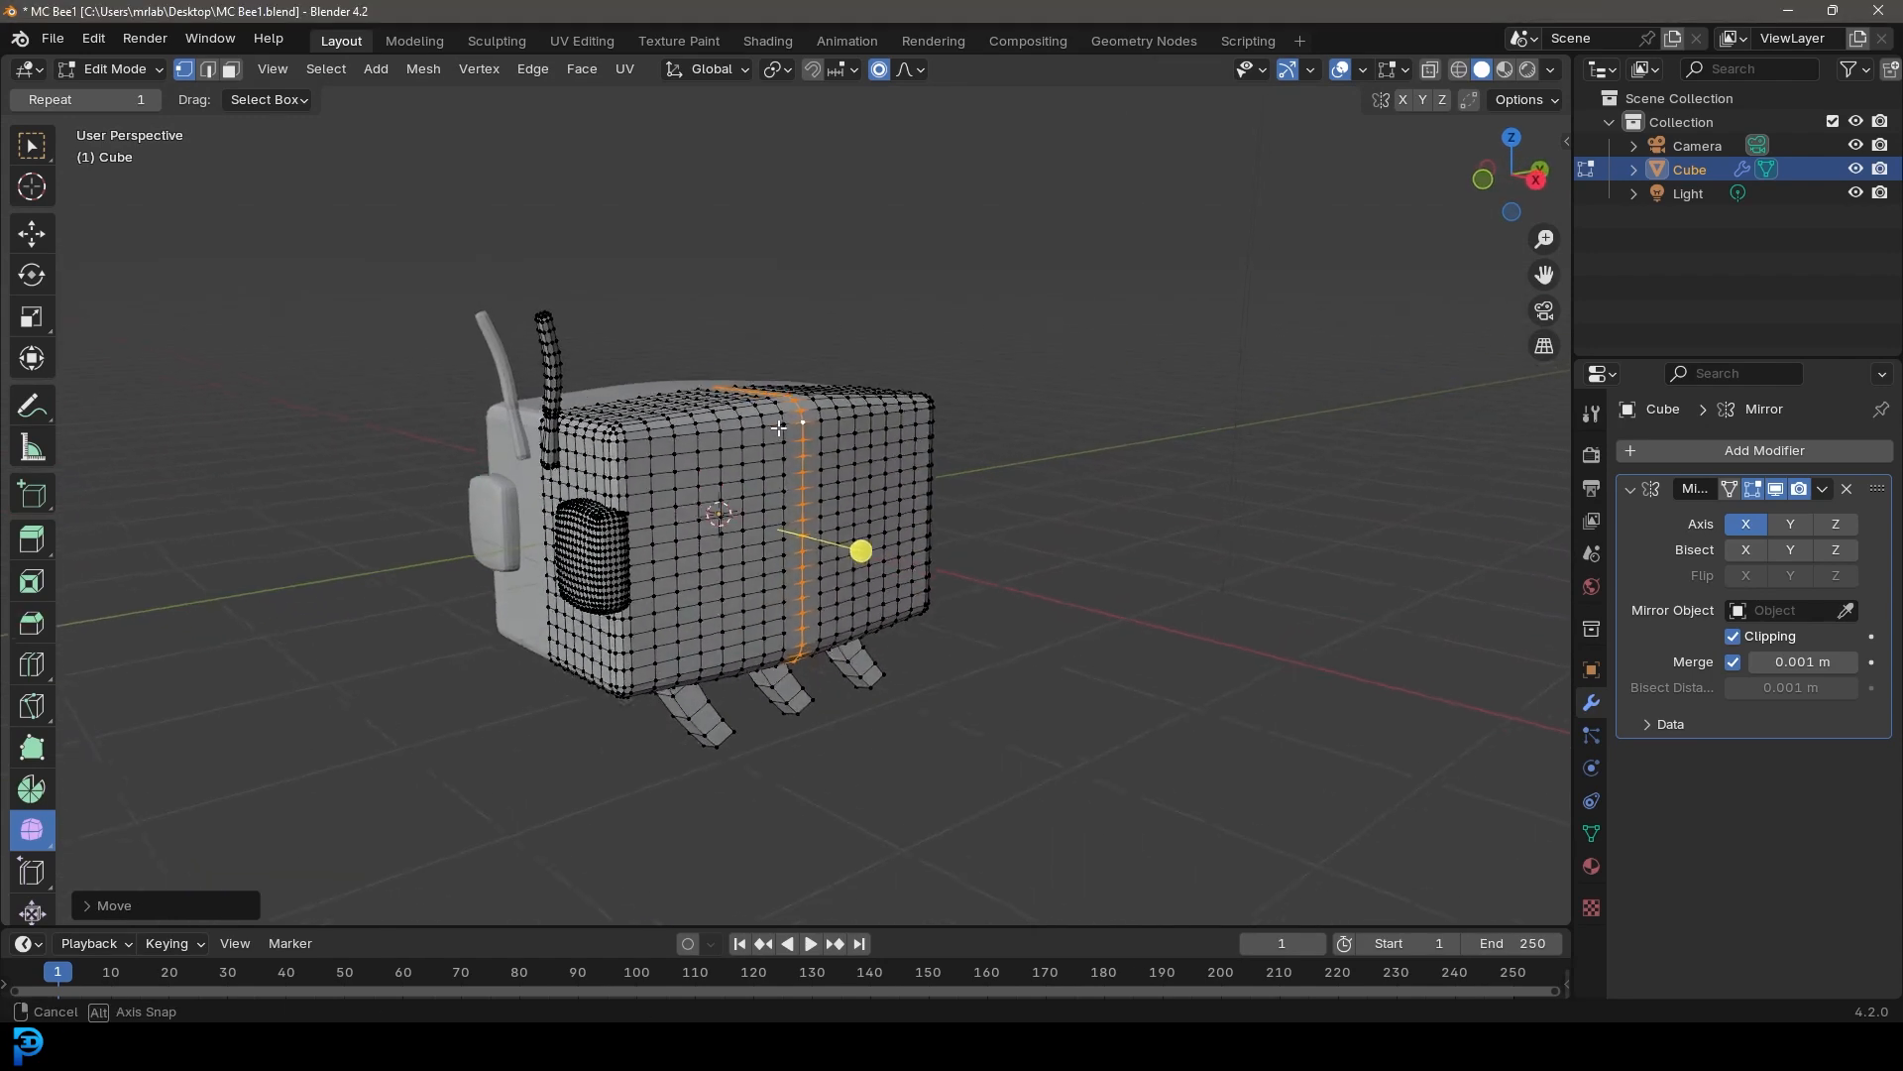
key(Tab)
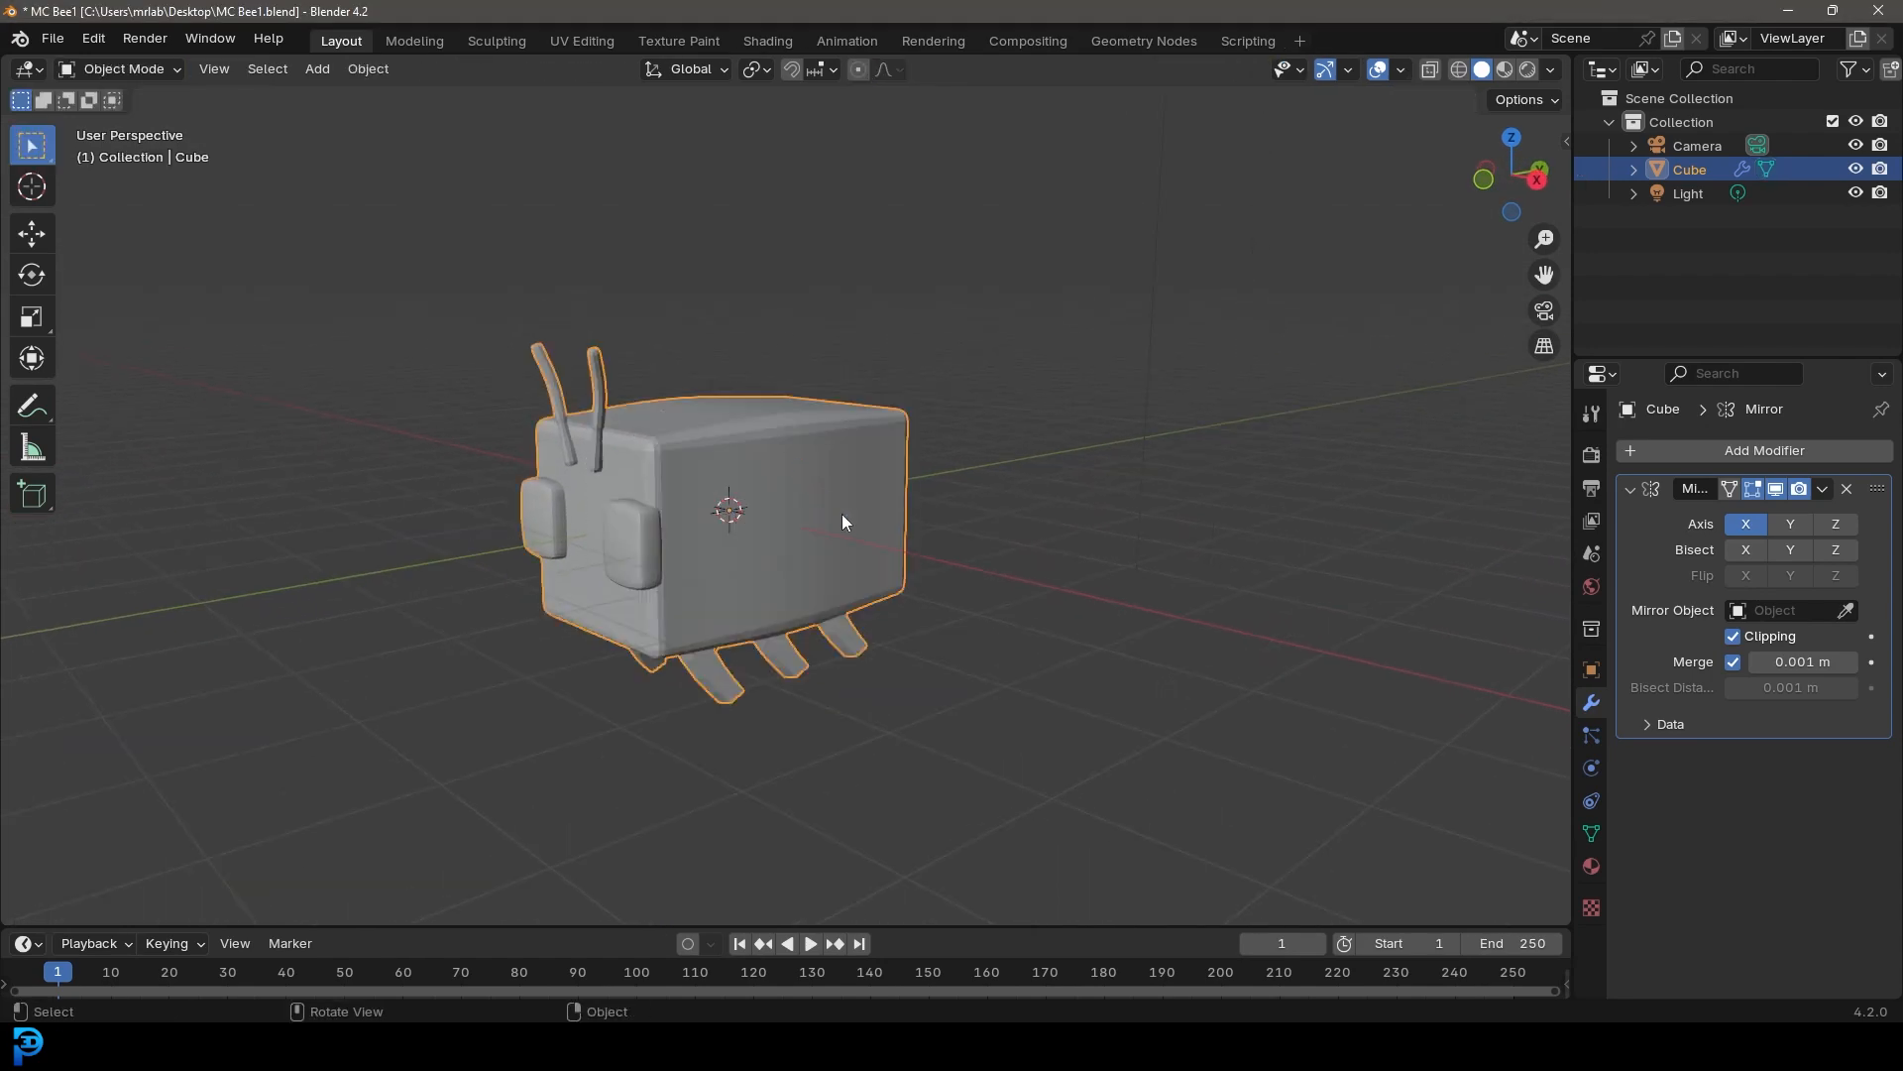
scroll(793, 456, up, 3)
right_click(839, 401)
click(708, 410)
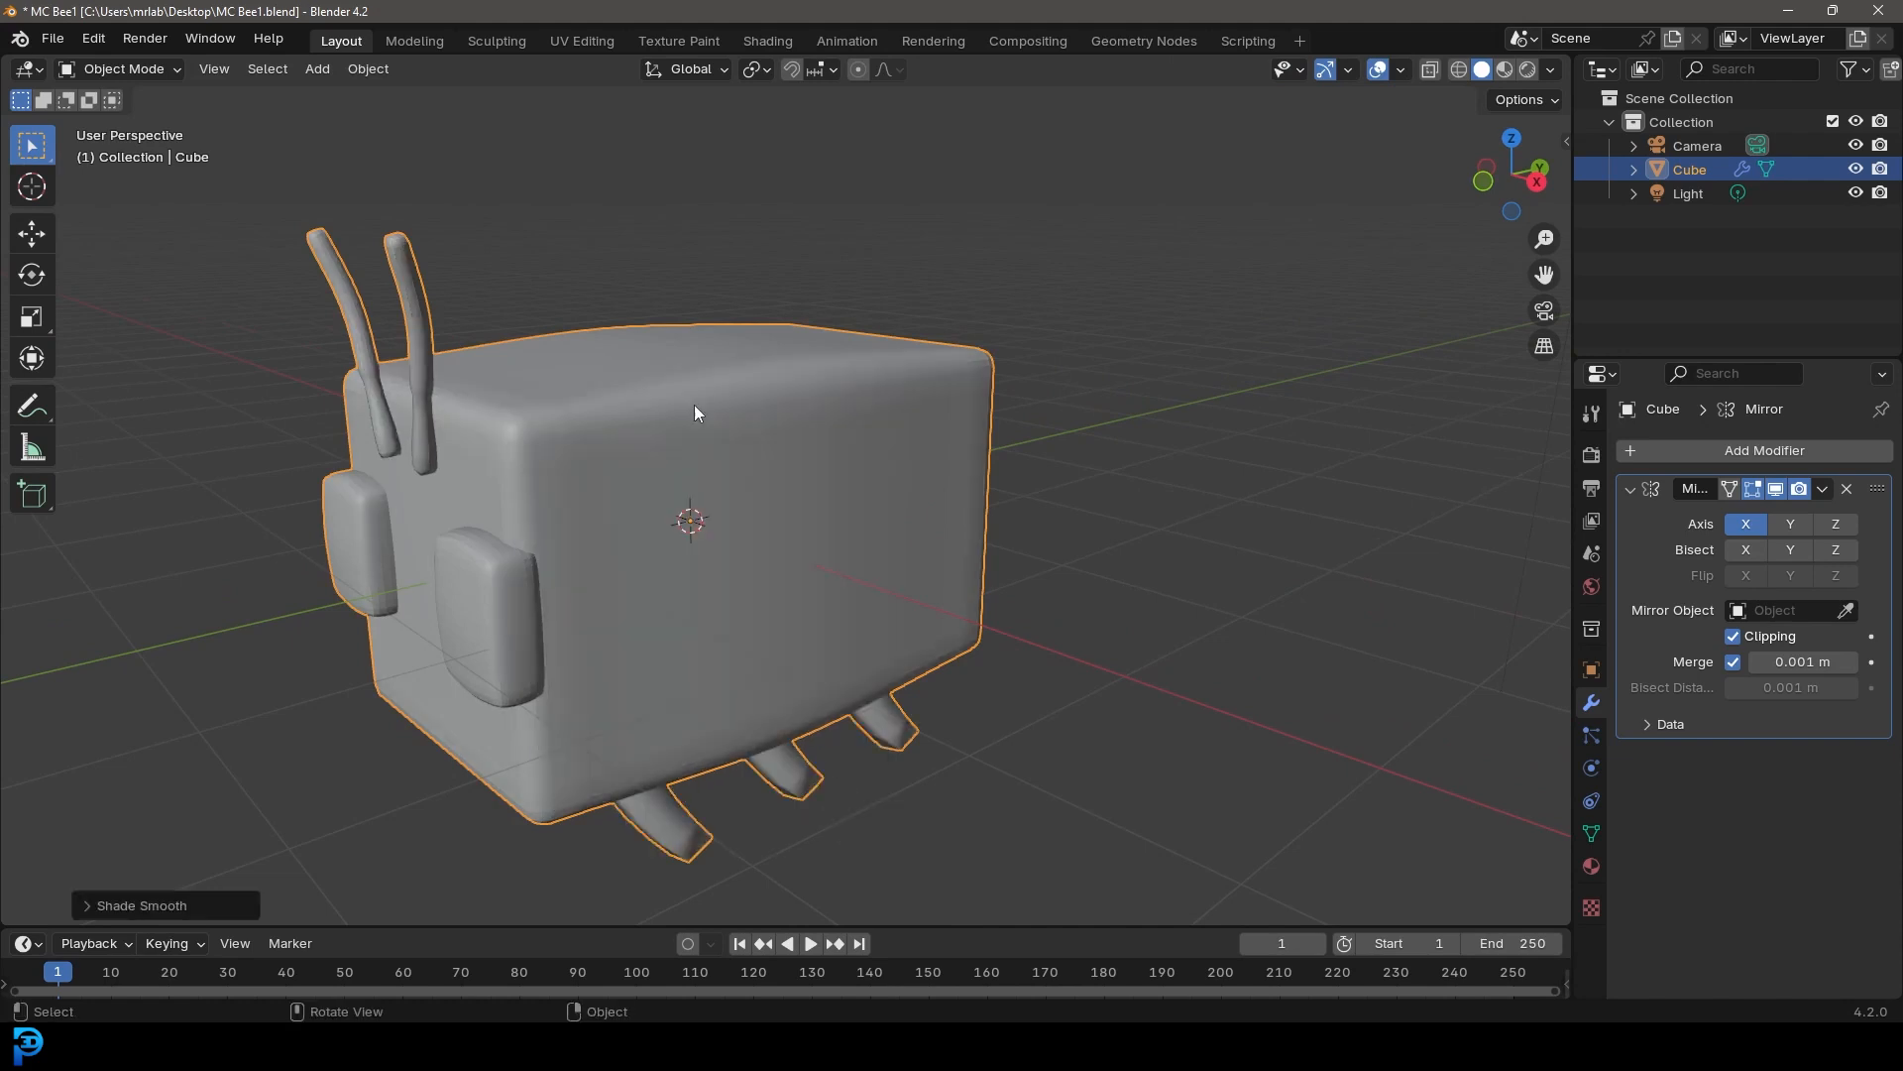
Switch the render engine to Cycles and the device to GPU Compute
scroll(694, 413, down, 3)
middle_drag(694, 412, 783, 416)
click(1592, 455)
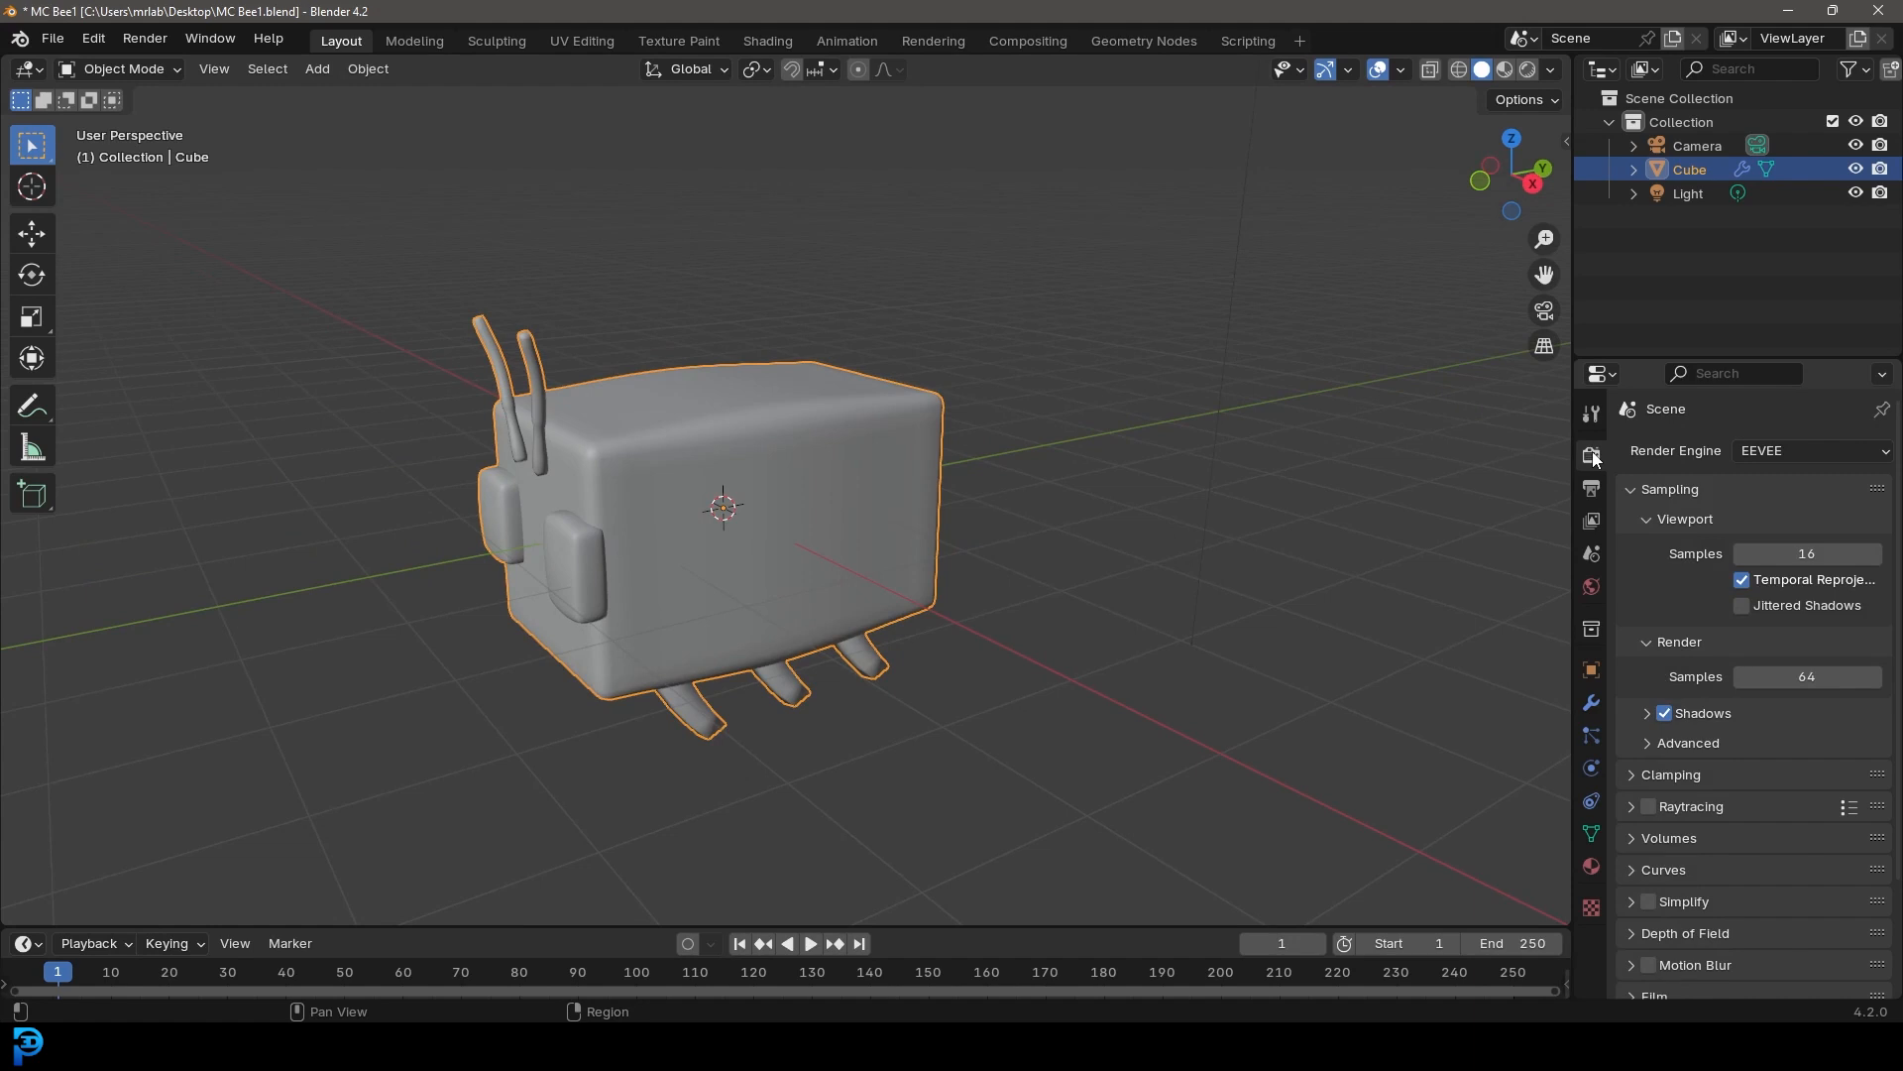
click(1810, 450)
click(1780, 527)
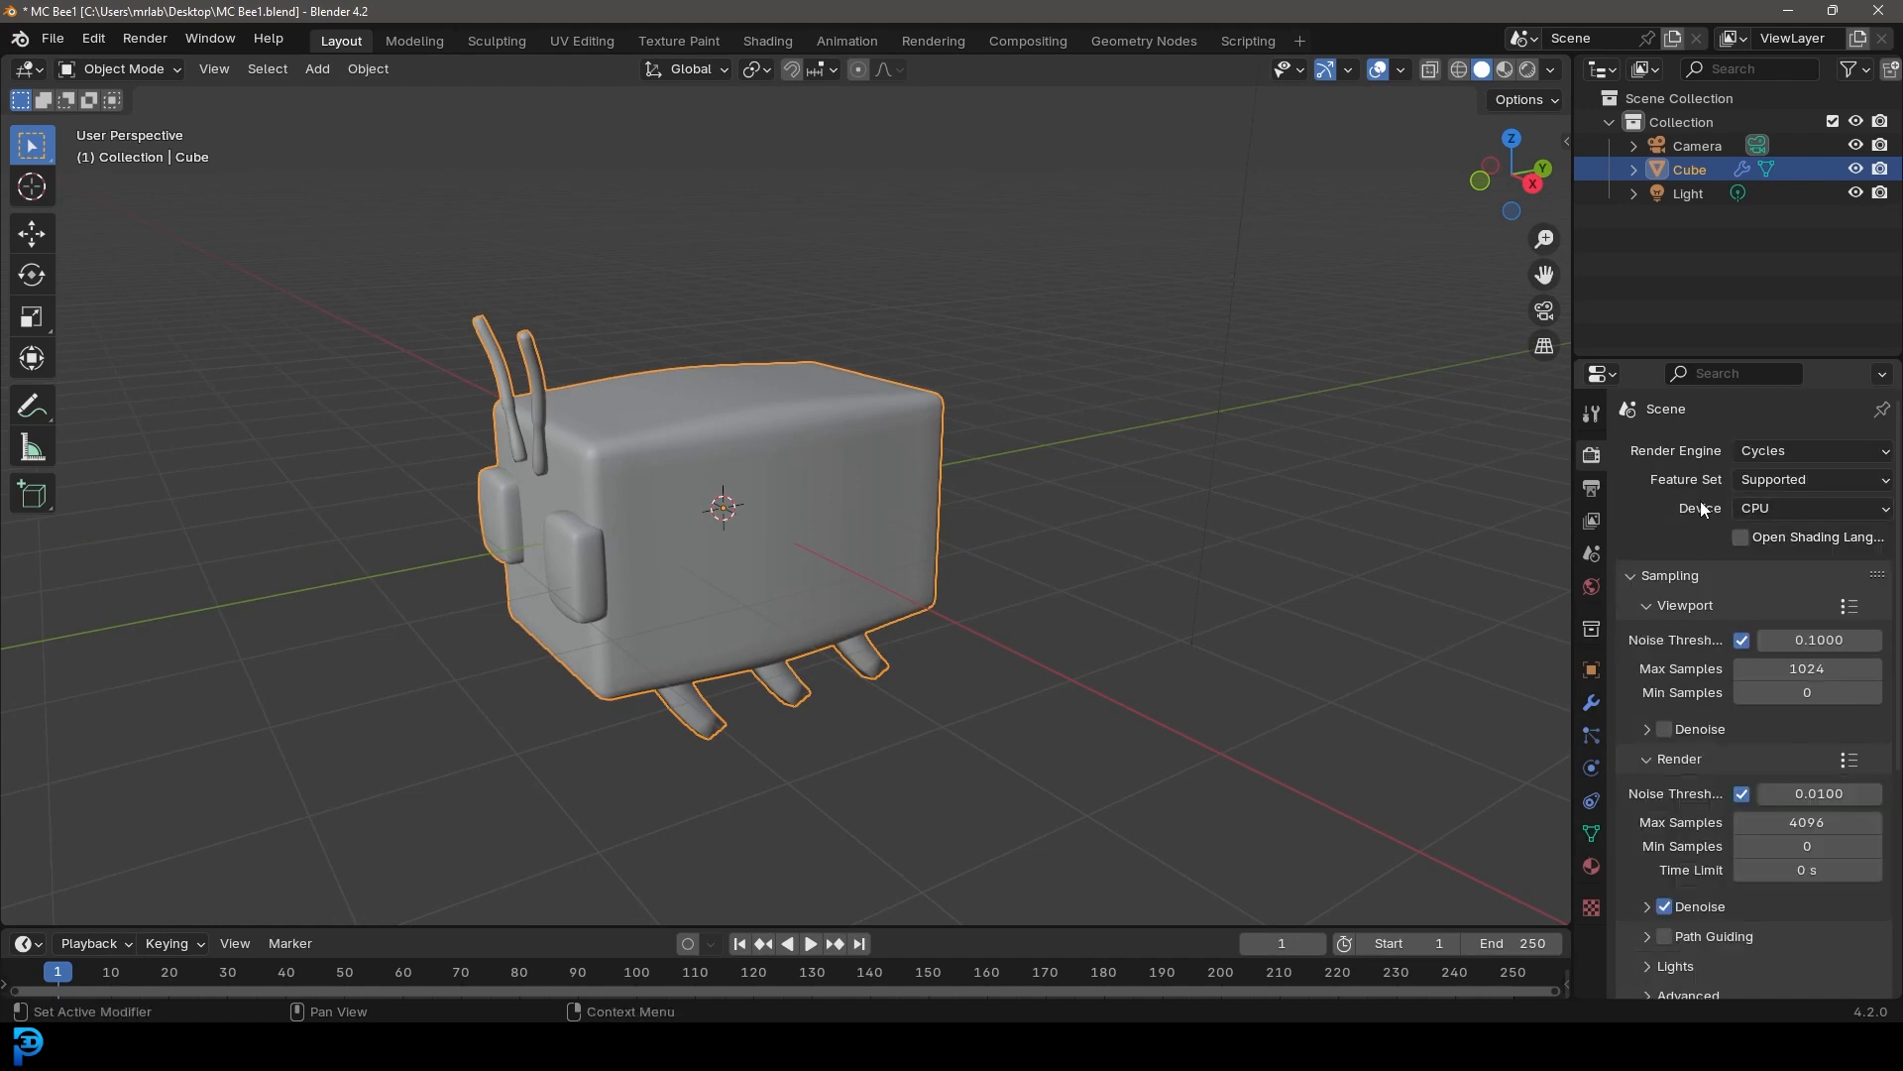
click(1782, 508)
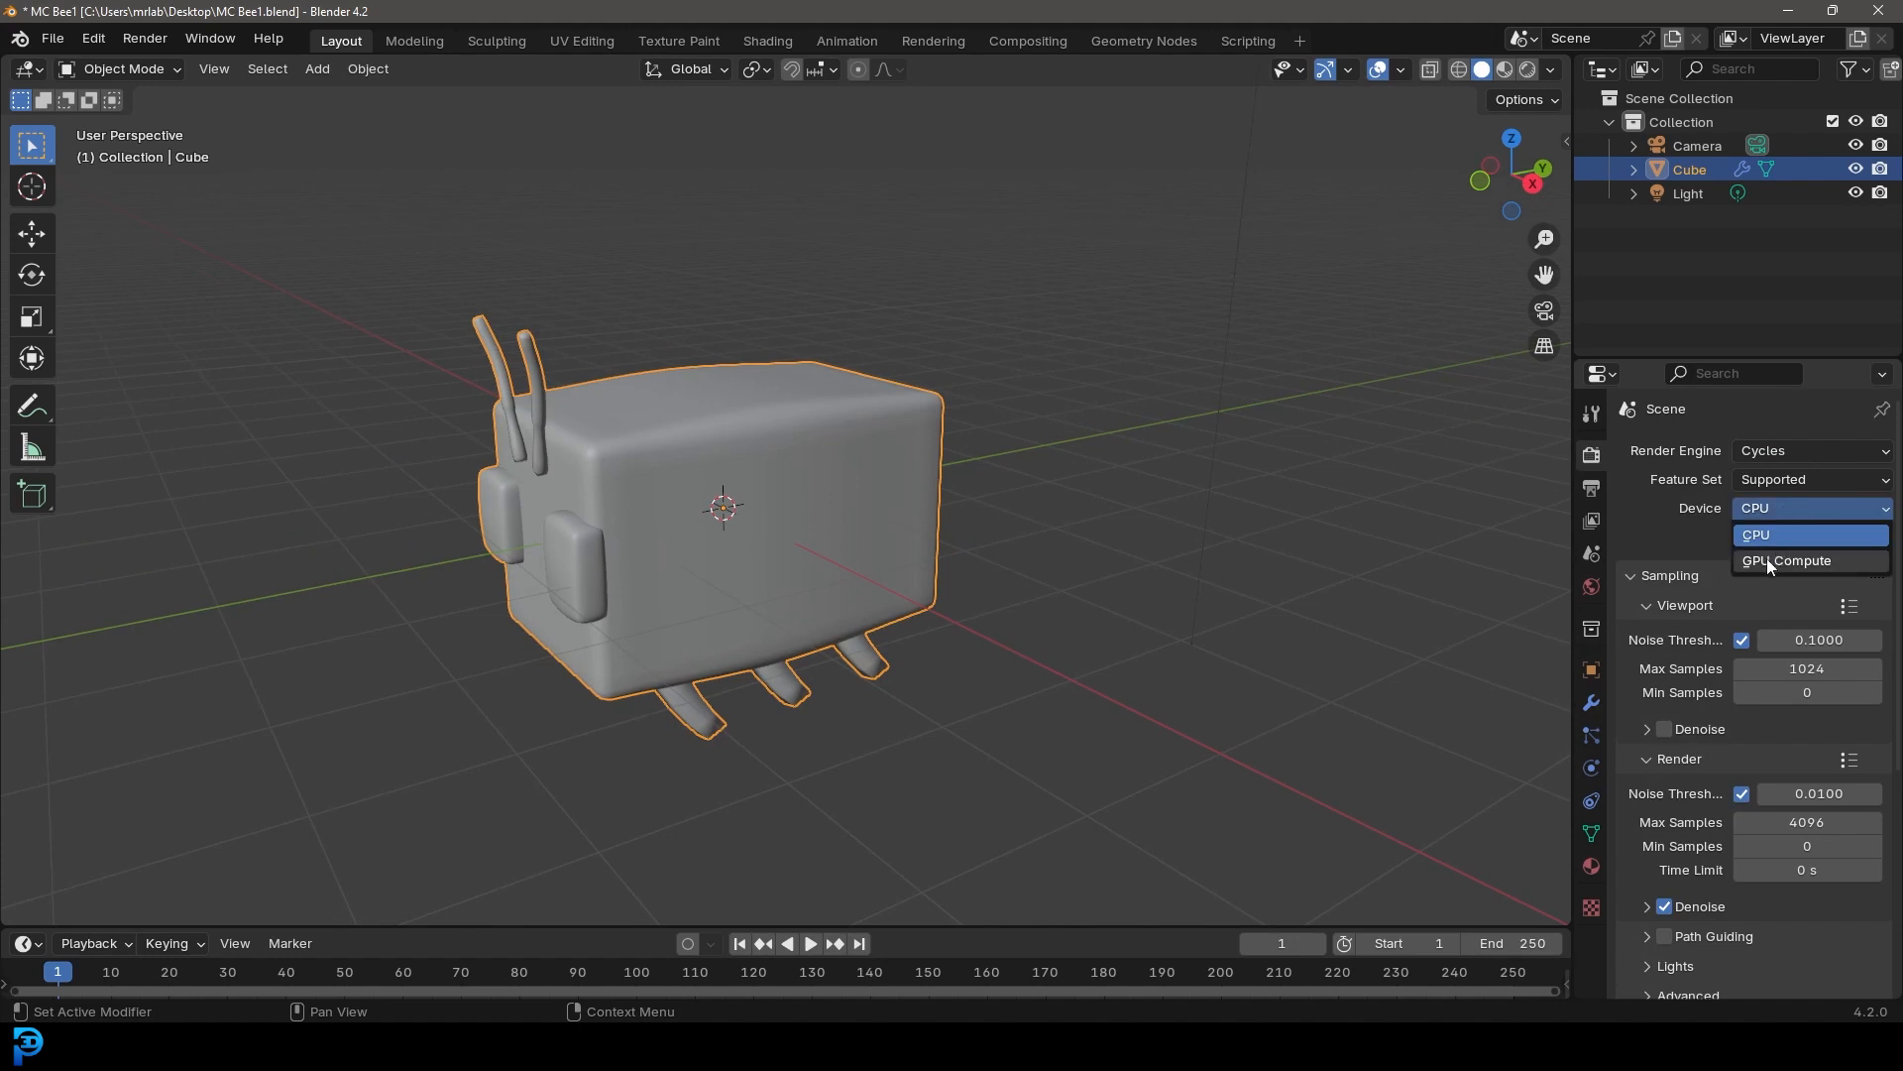
click(1782, 556)
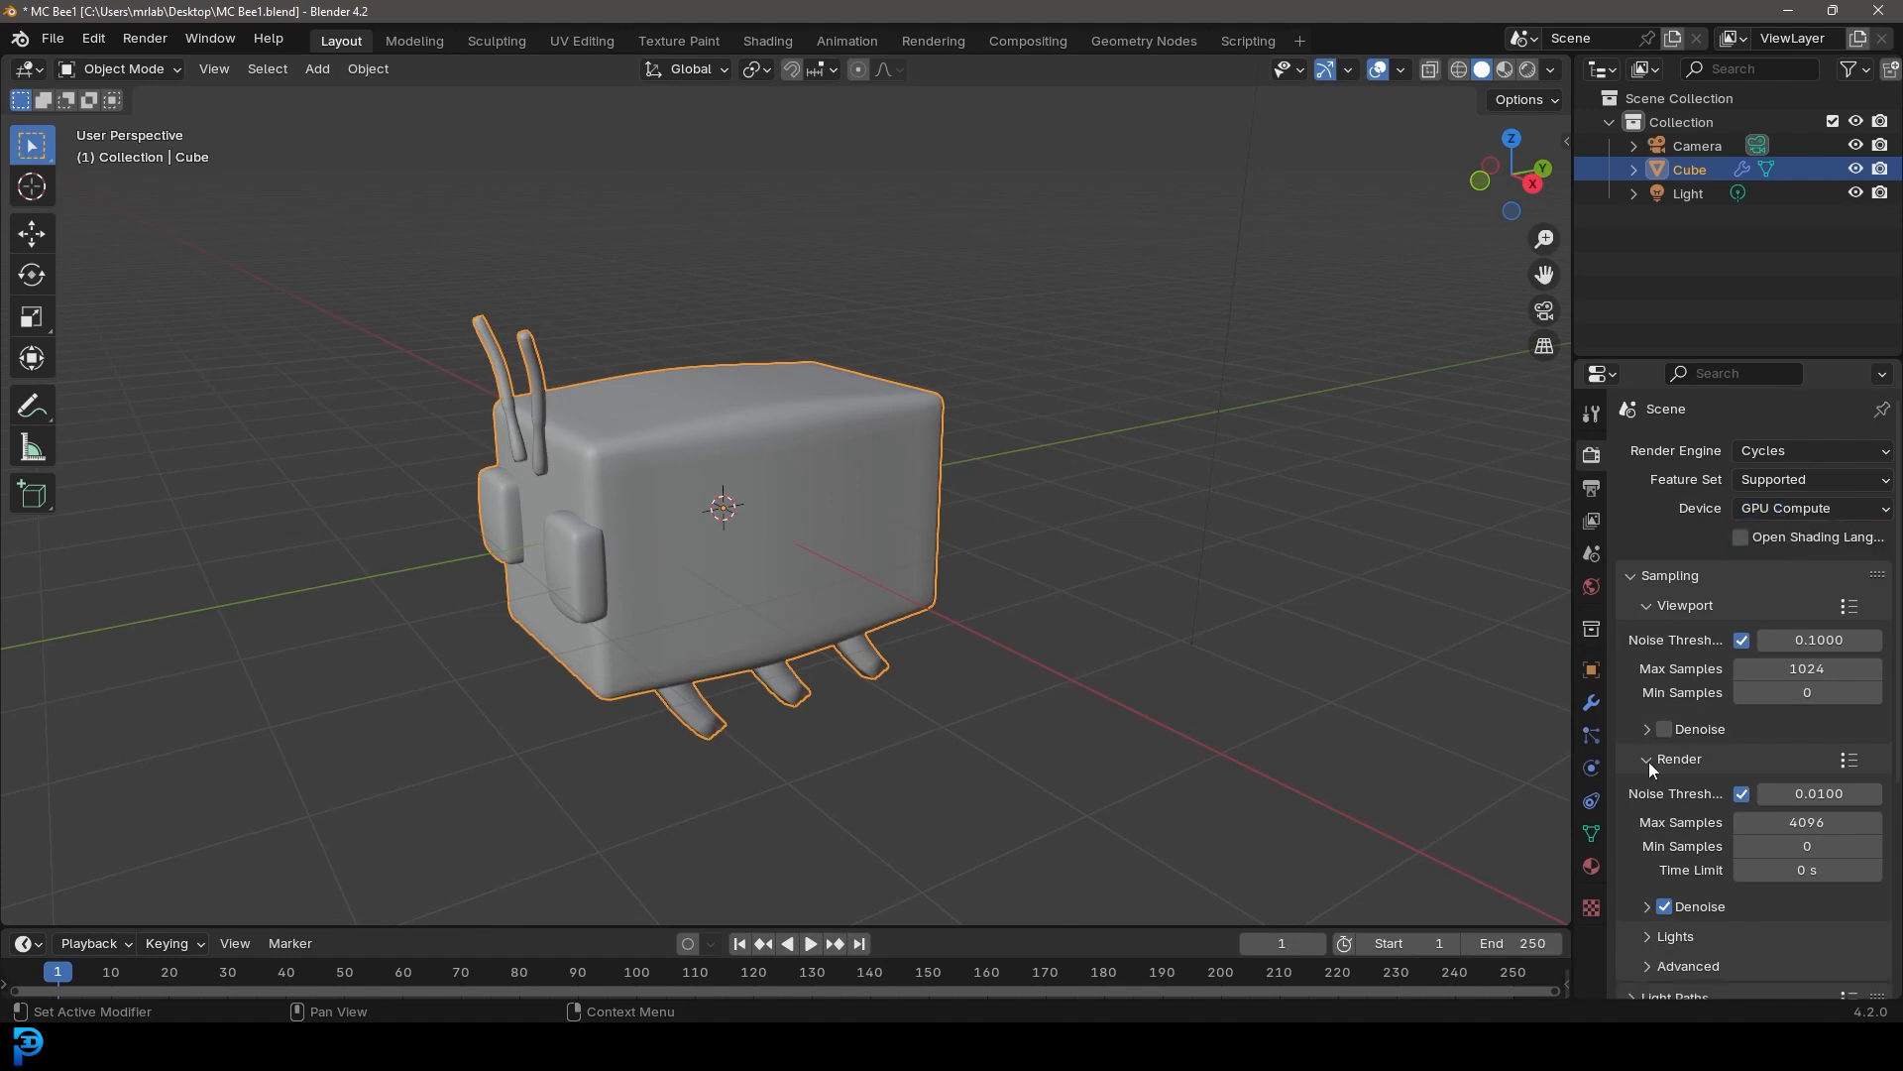
Set the render max samples to 45
click(1782, 819)
text(45)
key(Return)
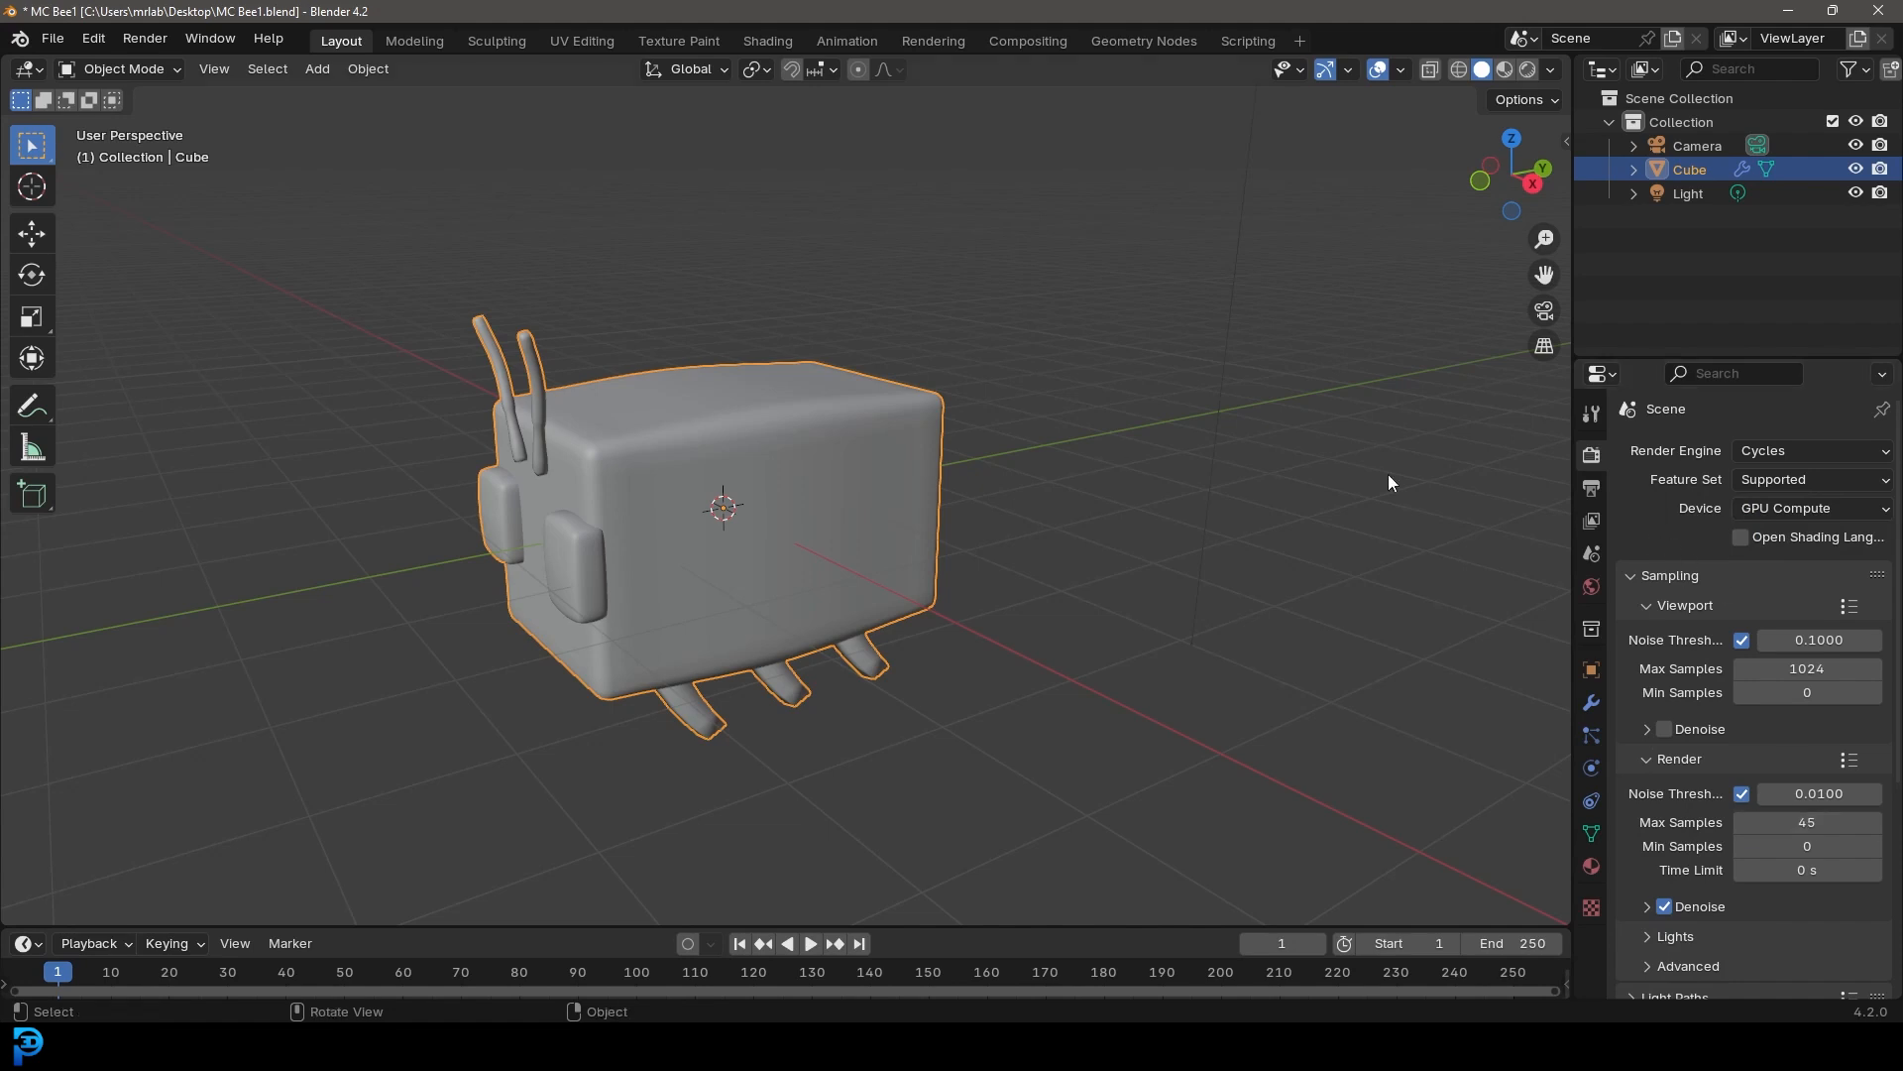
Rename the bee's existing material to Bee
click(1592, 867)
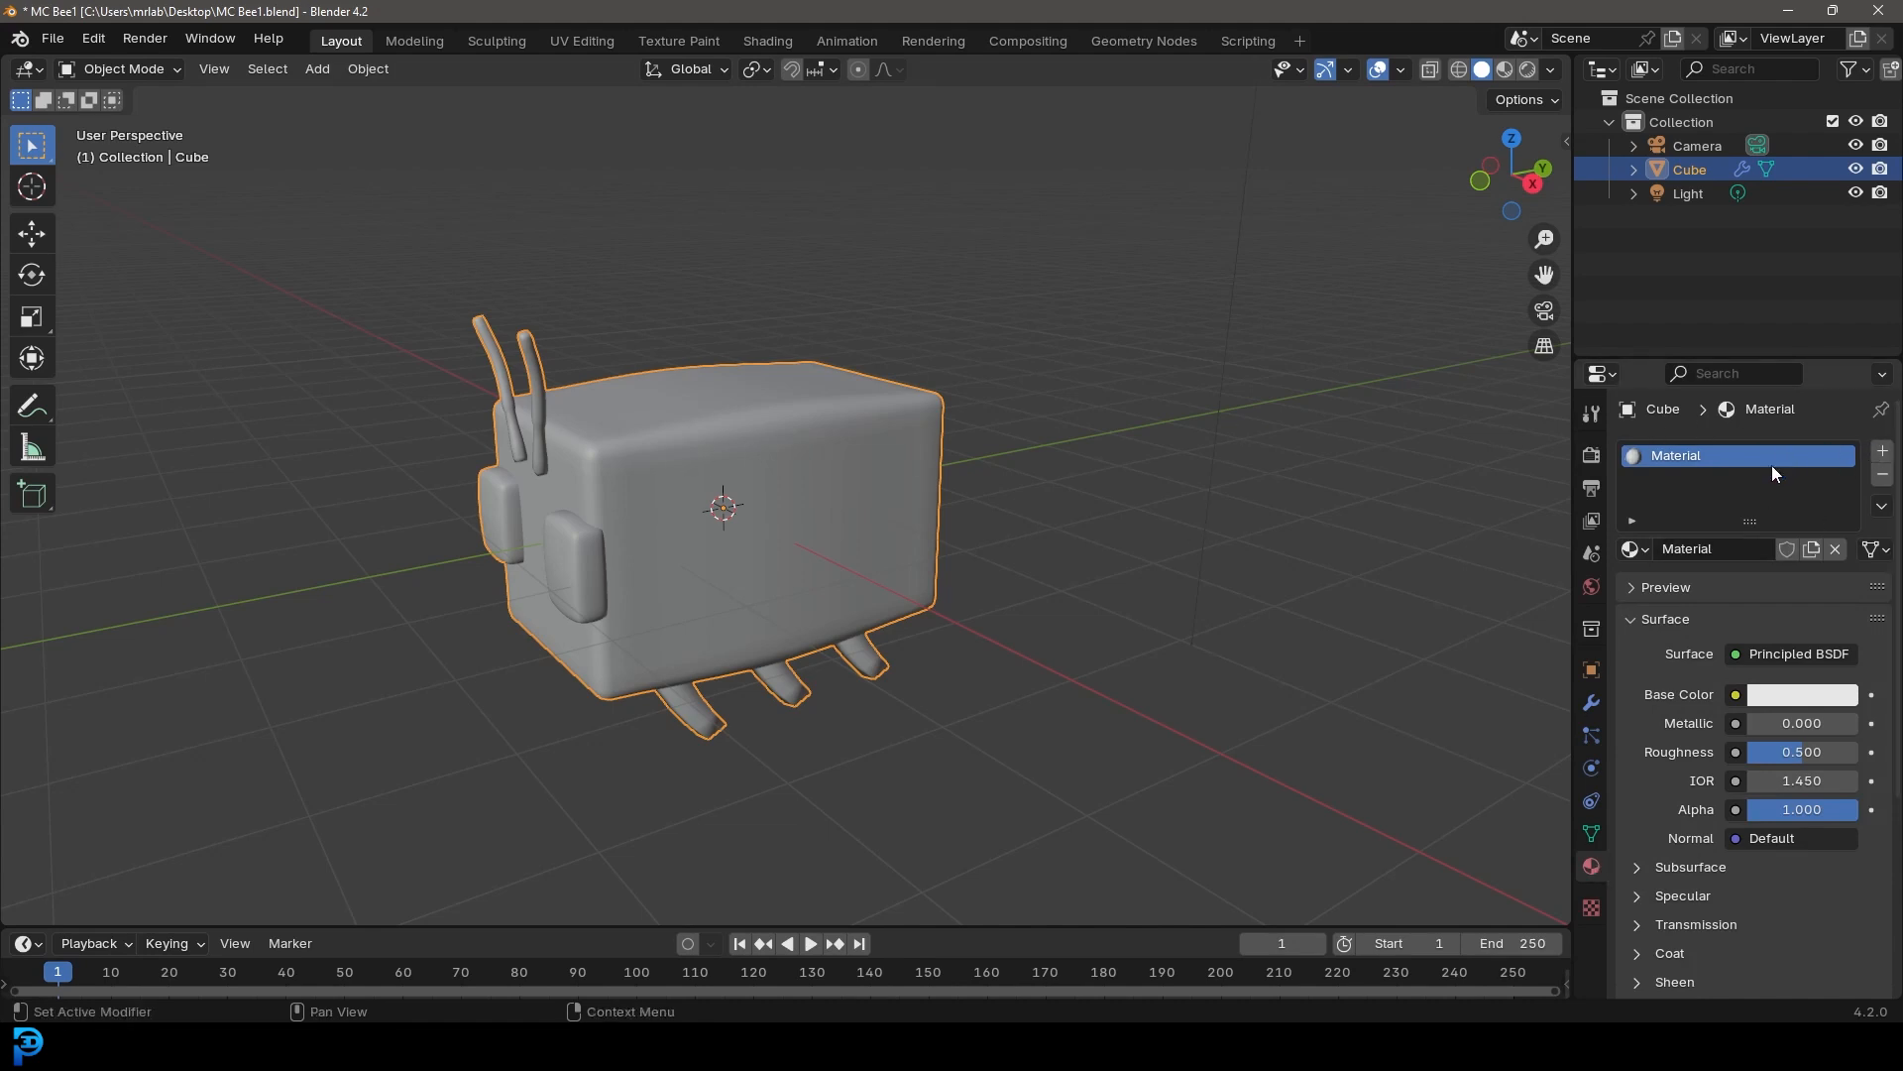
click(1691, 550)
text(Bee)
key(Return)
Add a second material slot with a new material named Eye
click(1883, 451)
click(1751, 589)
click(1701, 589)
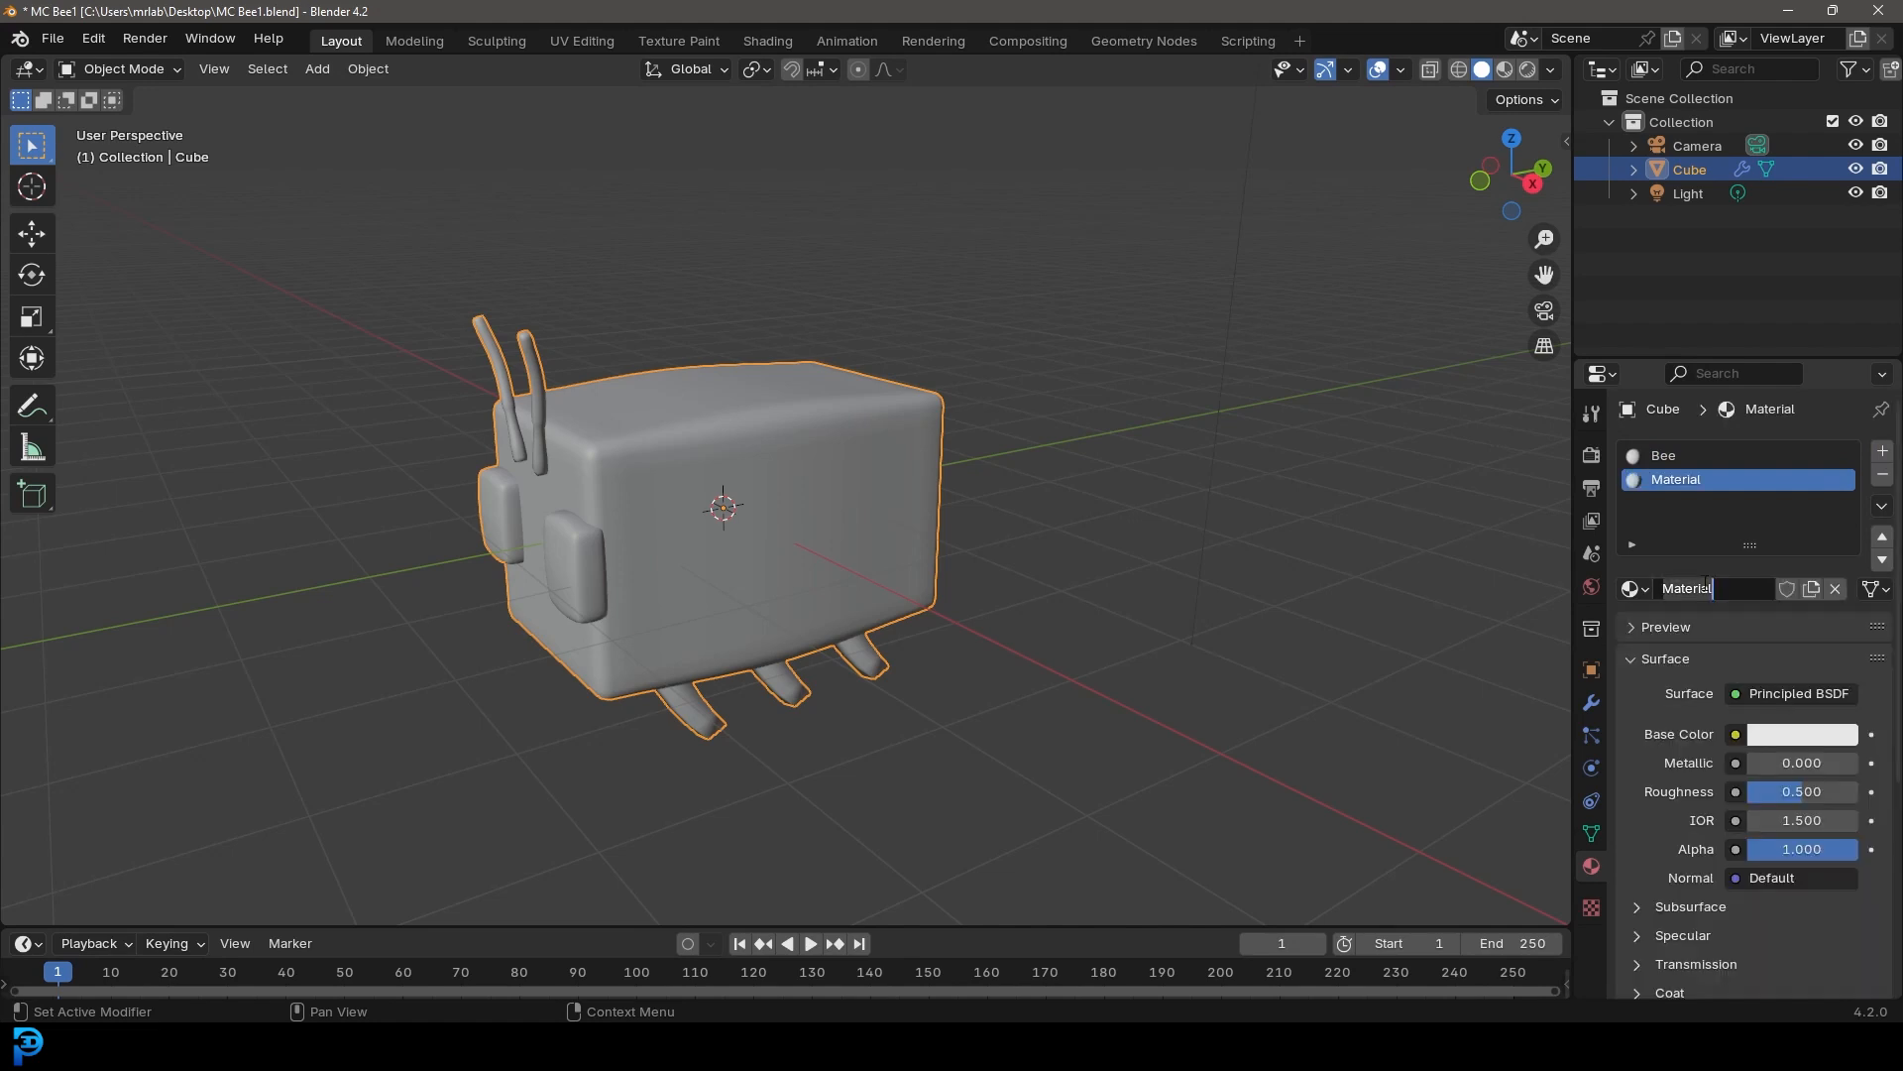
text(Eye)
key(Return)
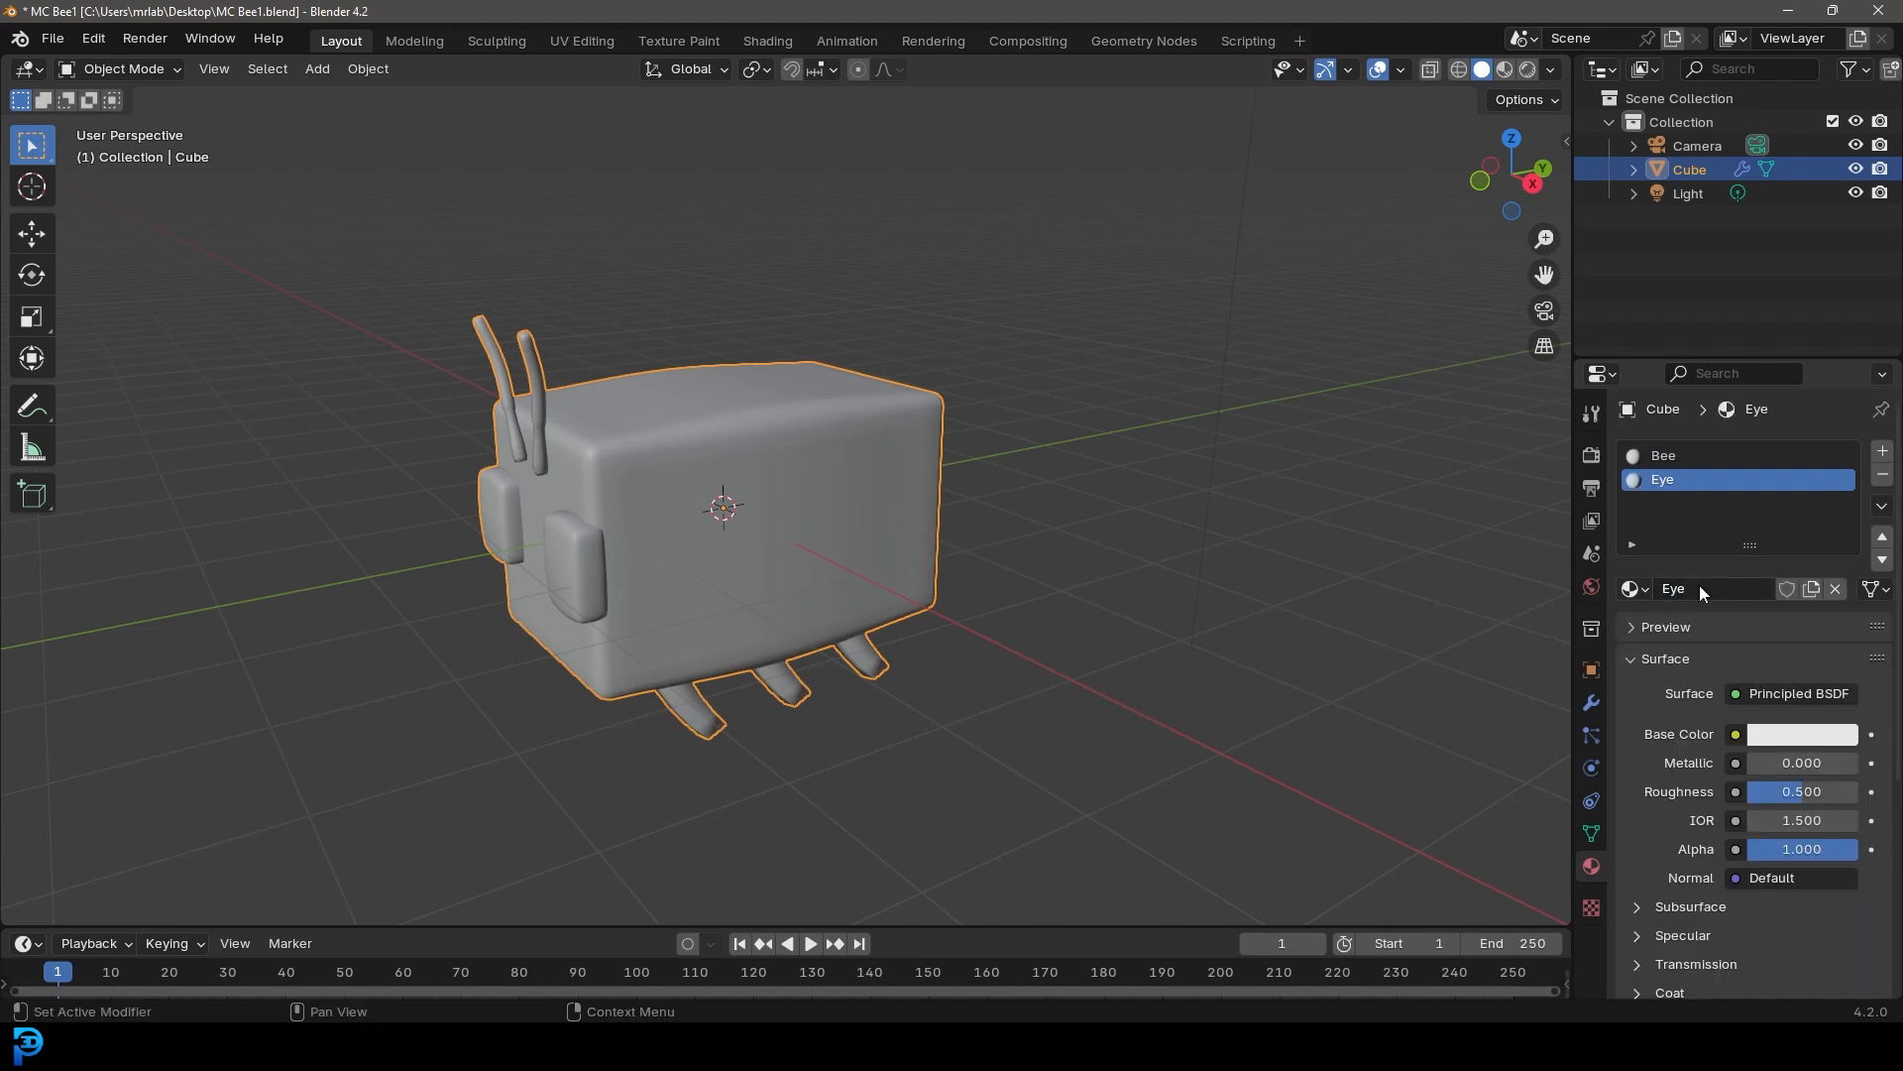
Set the Eye material's viewport display color to black
click(1676, 659)
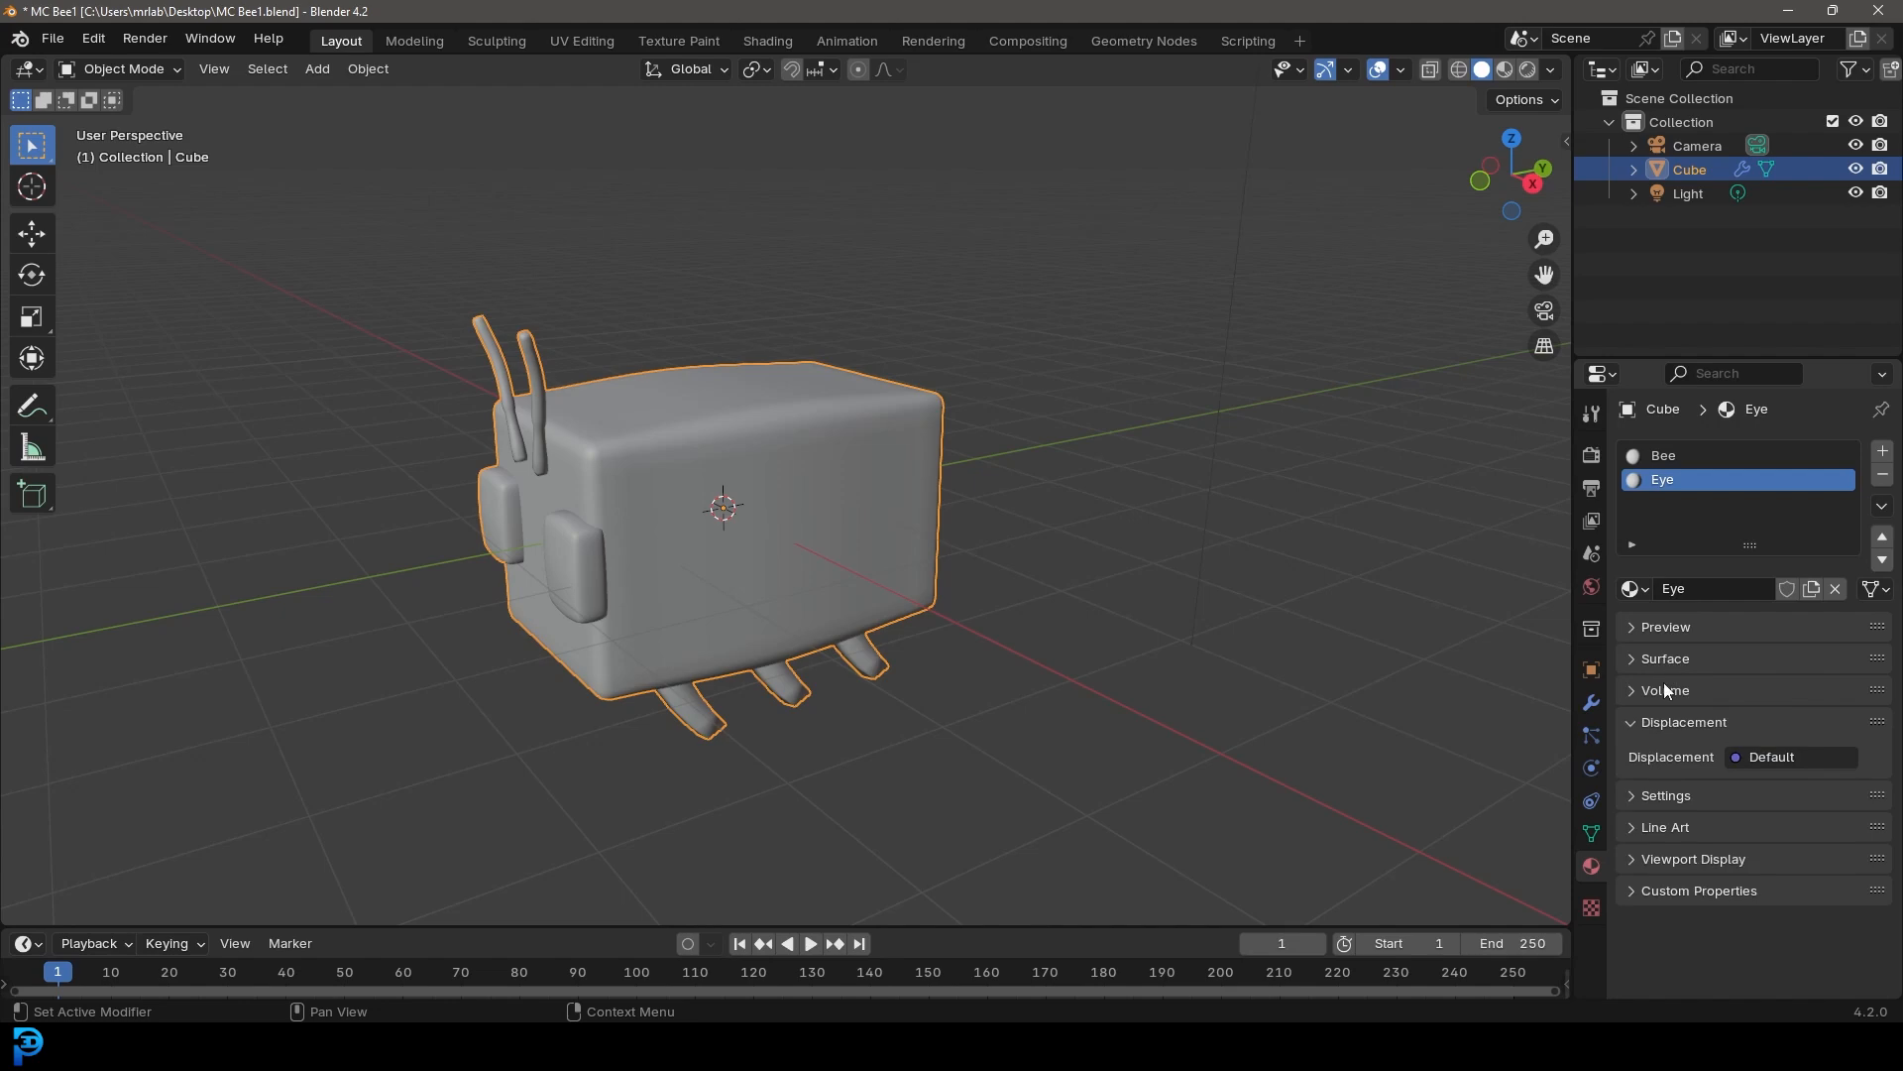
click(1661, 860)
scroll(1673, 885, down, 3)
click(1760, 756)
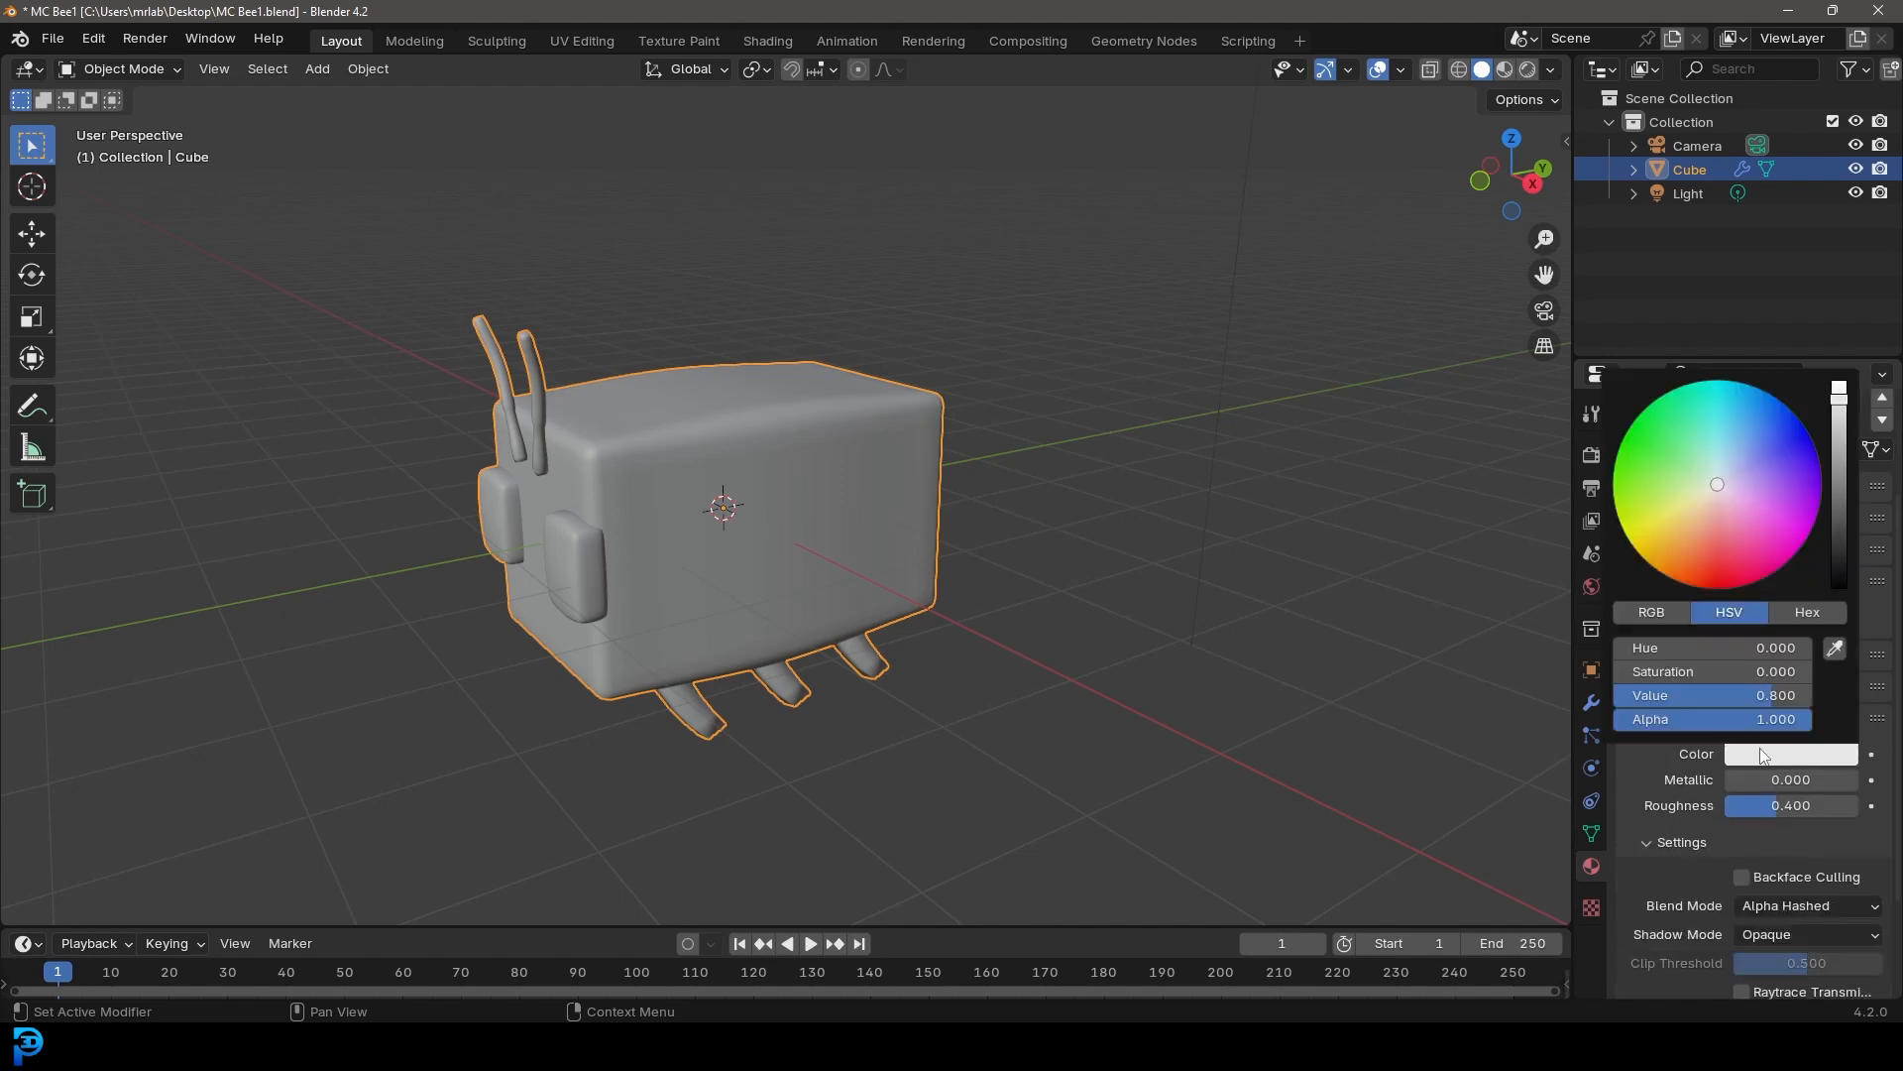
drag(1835, 577, 1837, 589)
In Edit Mode, select the linked geometry of an eye and assign it the Eye material
middle_drag(627, 595, 681, 544)
key(Tab)
scroll(637, 550, up, 2)
click(521, 554)
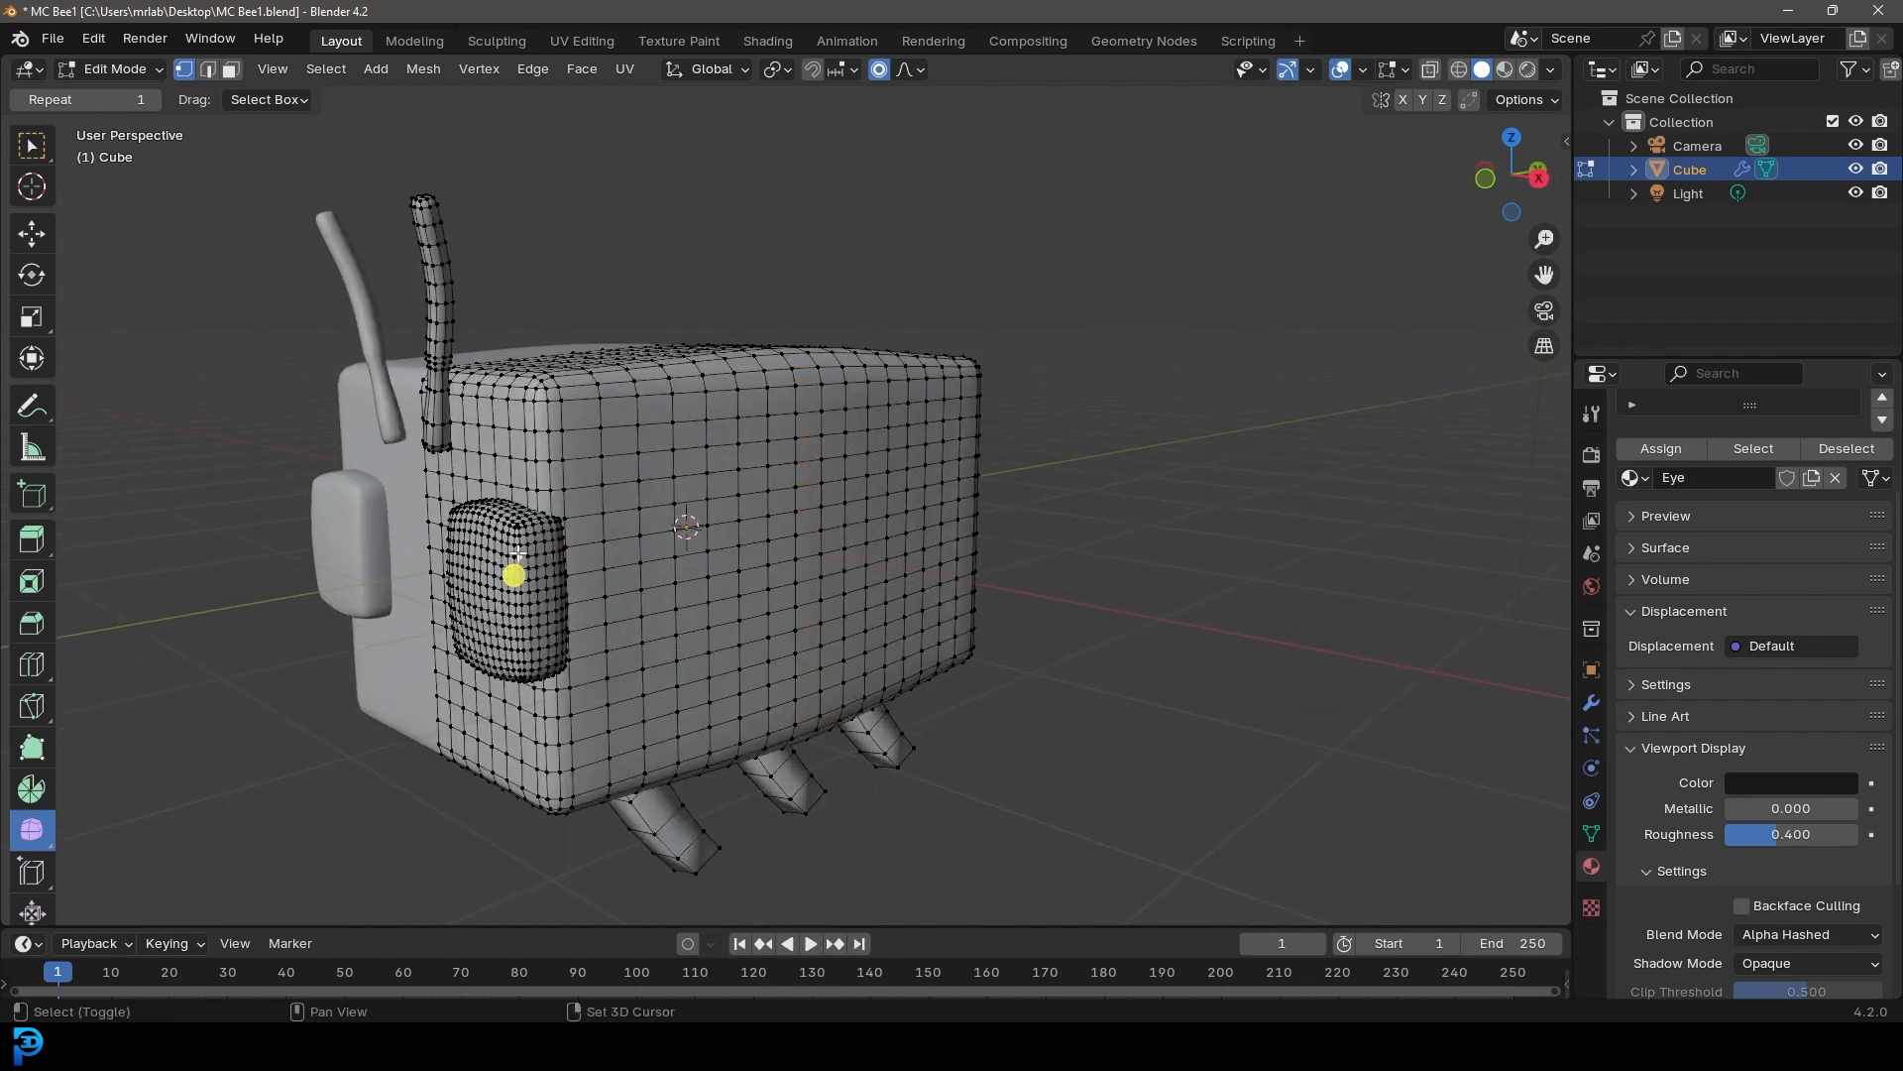
shift+middle_drag(521, 554, 643, 523)
scroll(642, 524, up, 2)
key(ctrl+l)
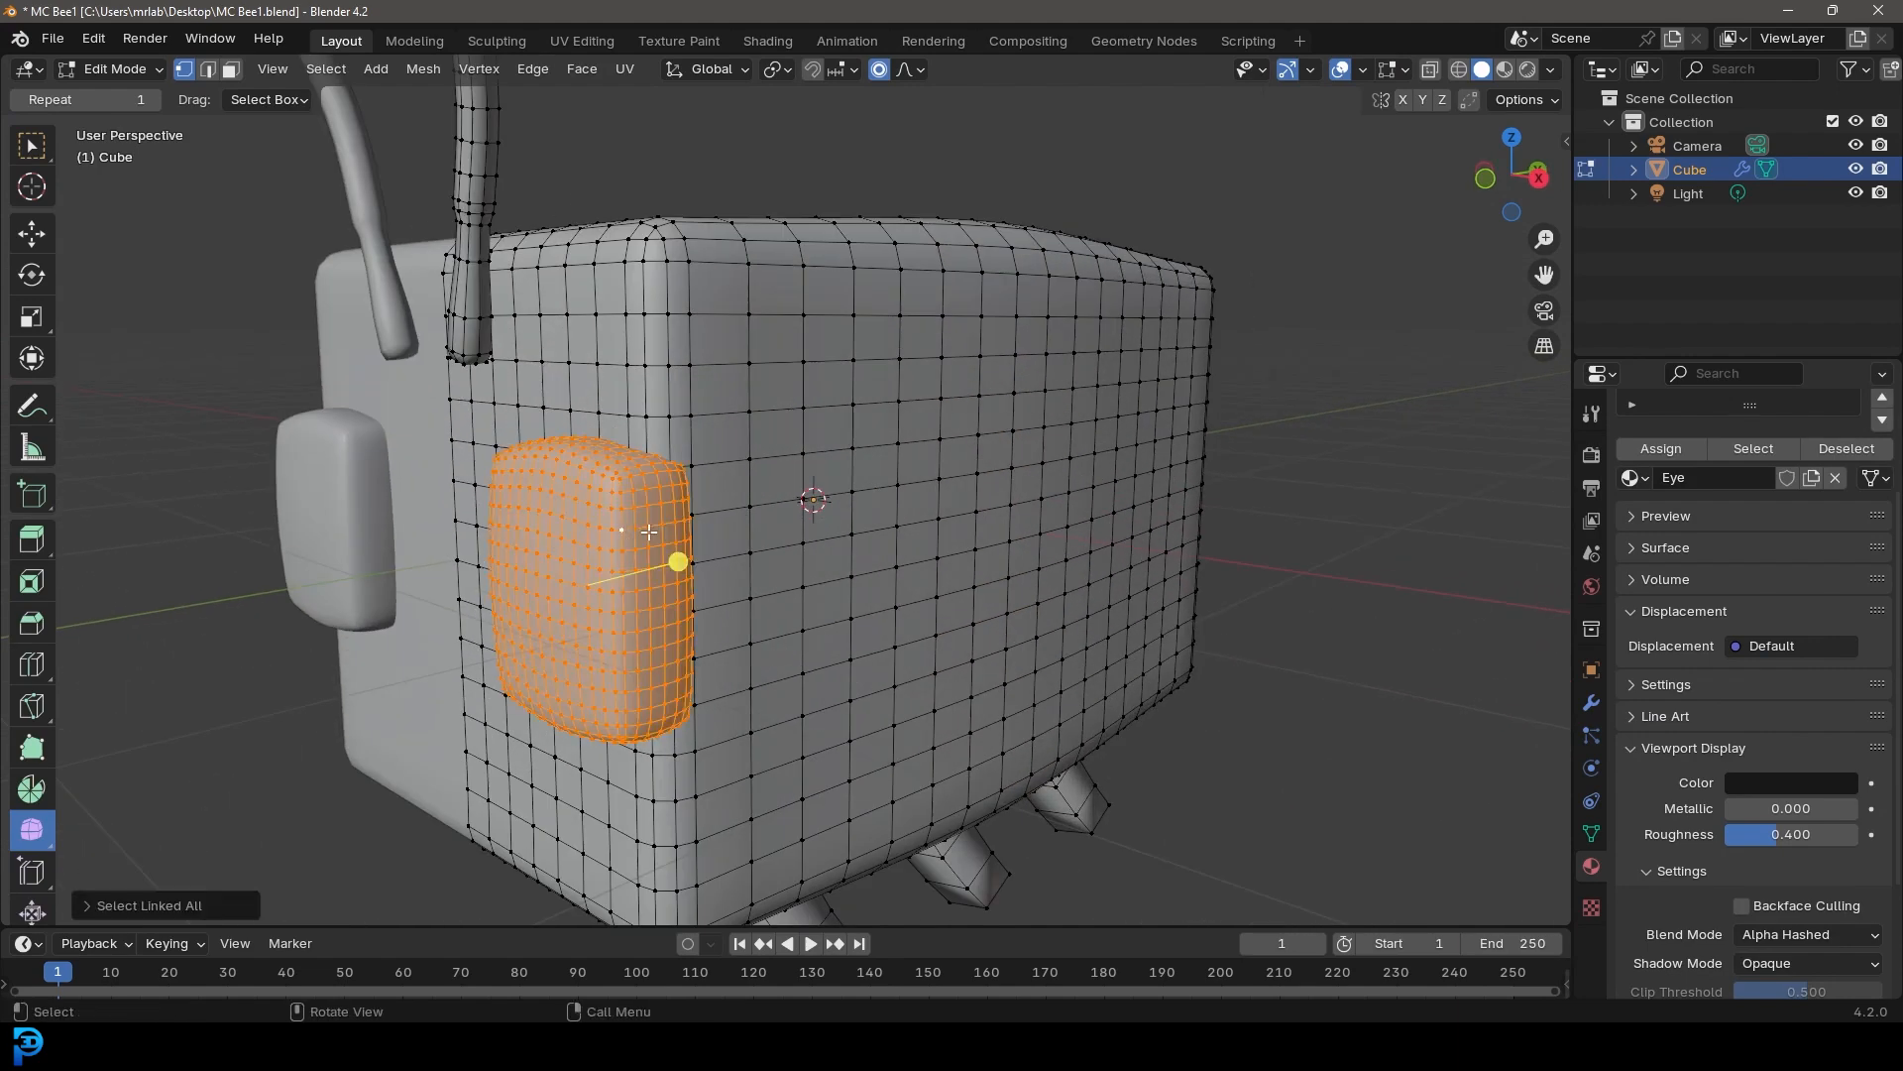
scroll(1752, 622, up, 3)
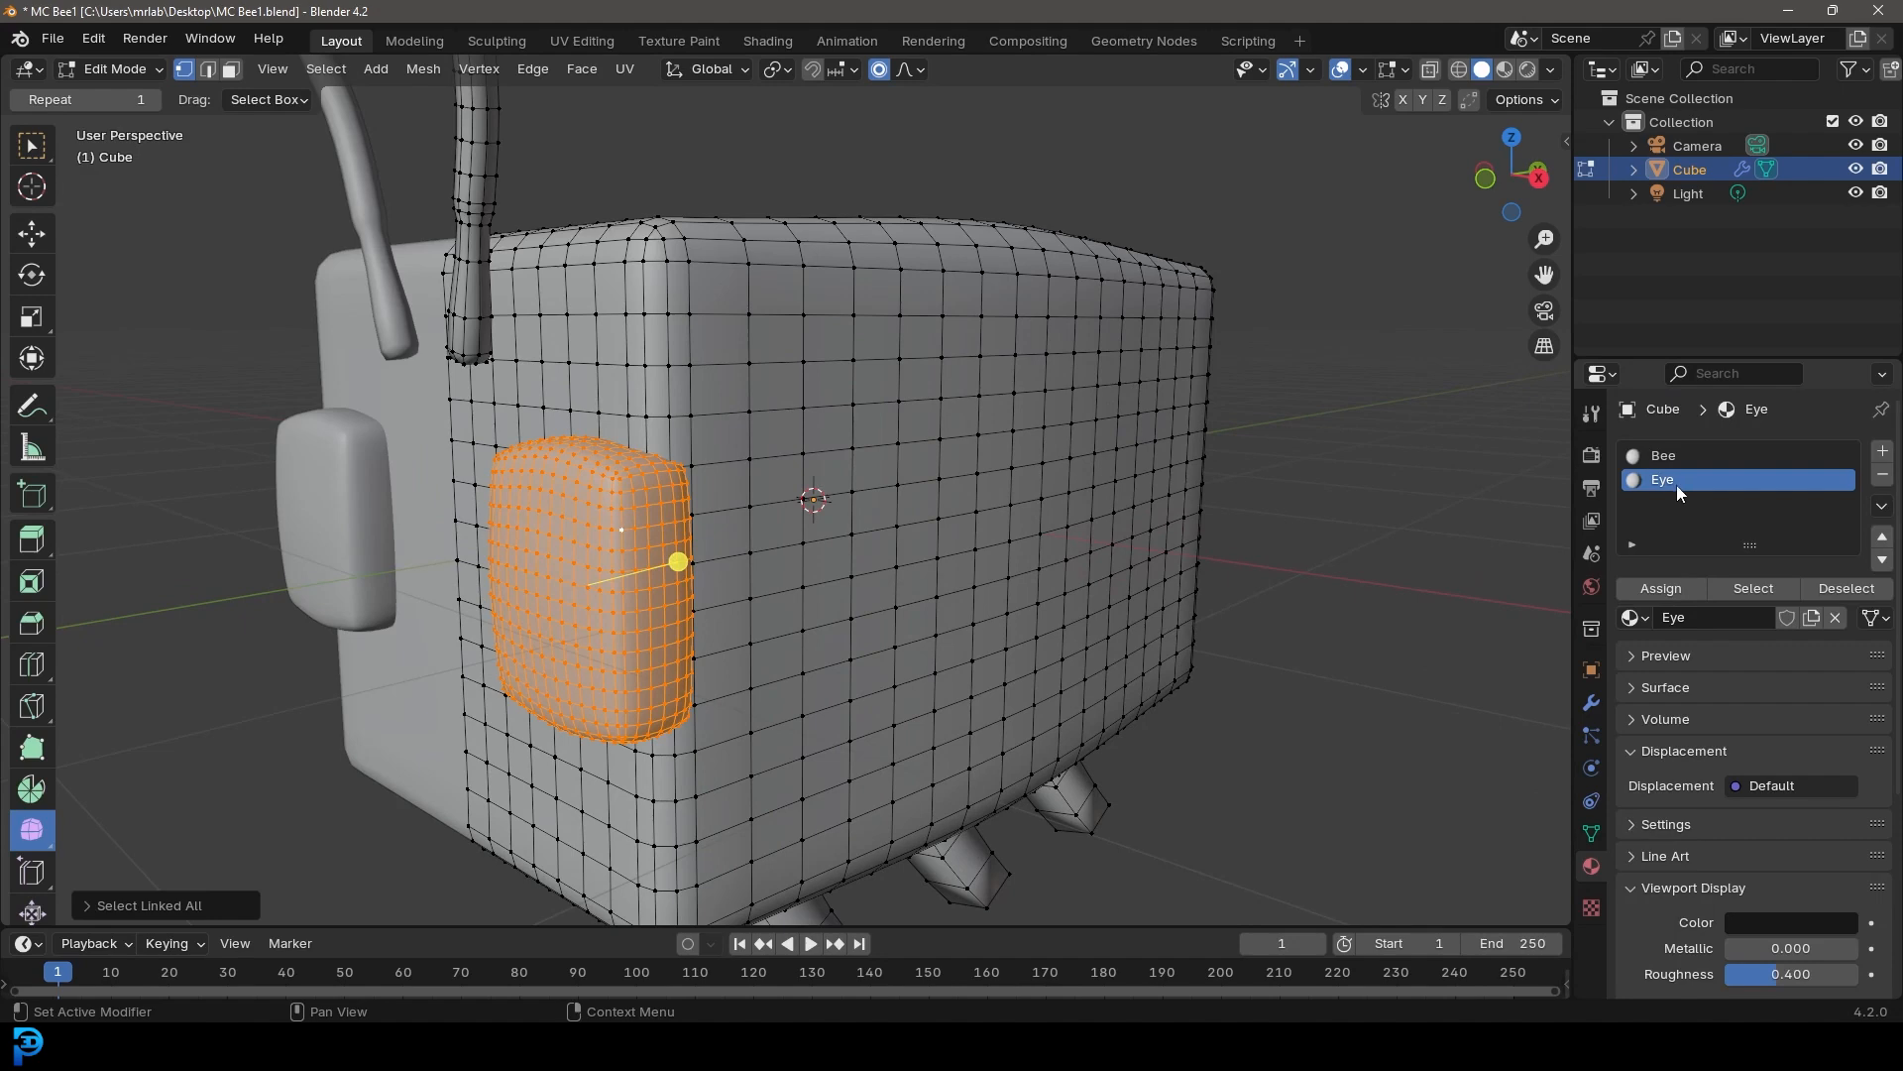
click(1660, 587)
Add a third material slot with a new material named Legs
scroll(773, 500, down, 4)
middle_drag(773, 500, 670, 451)
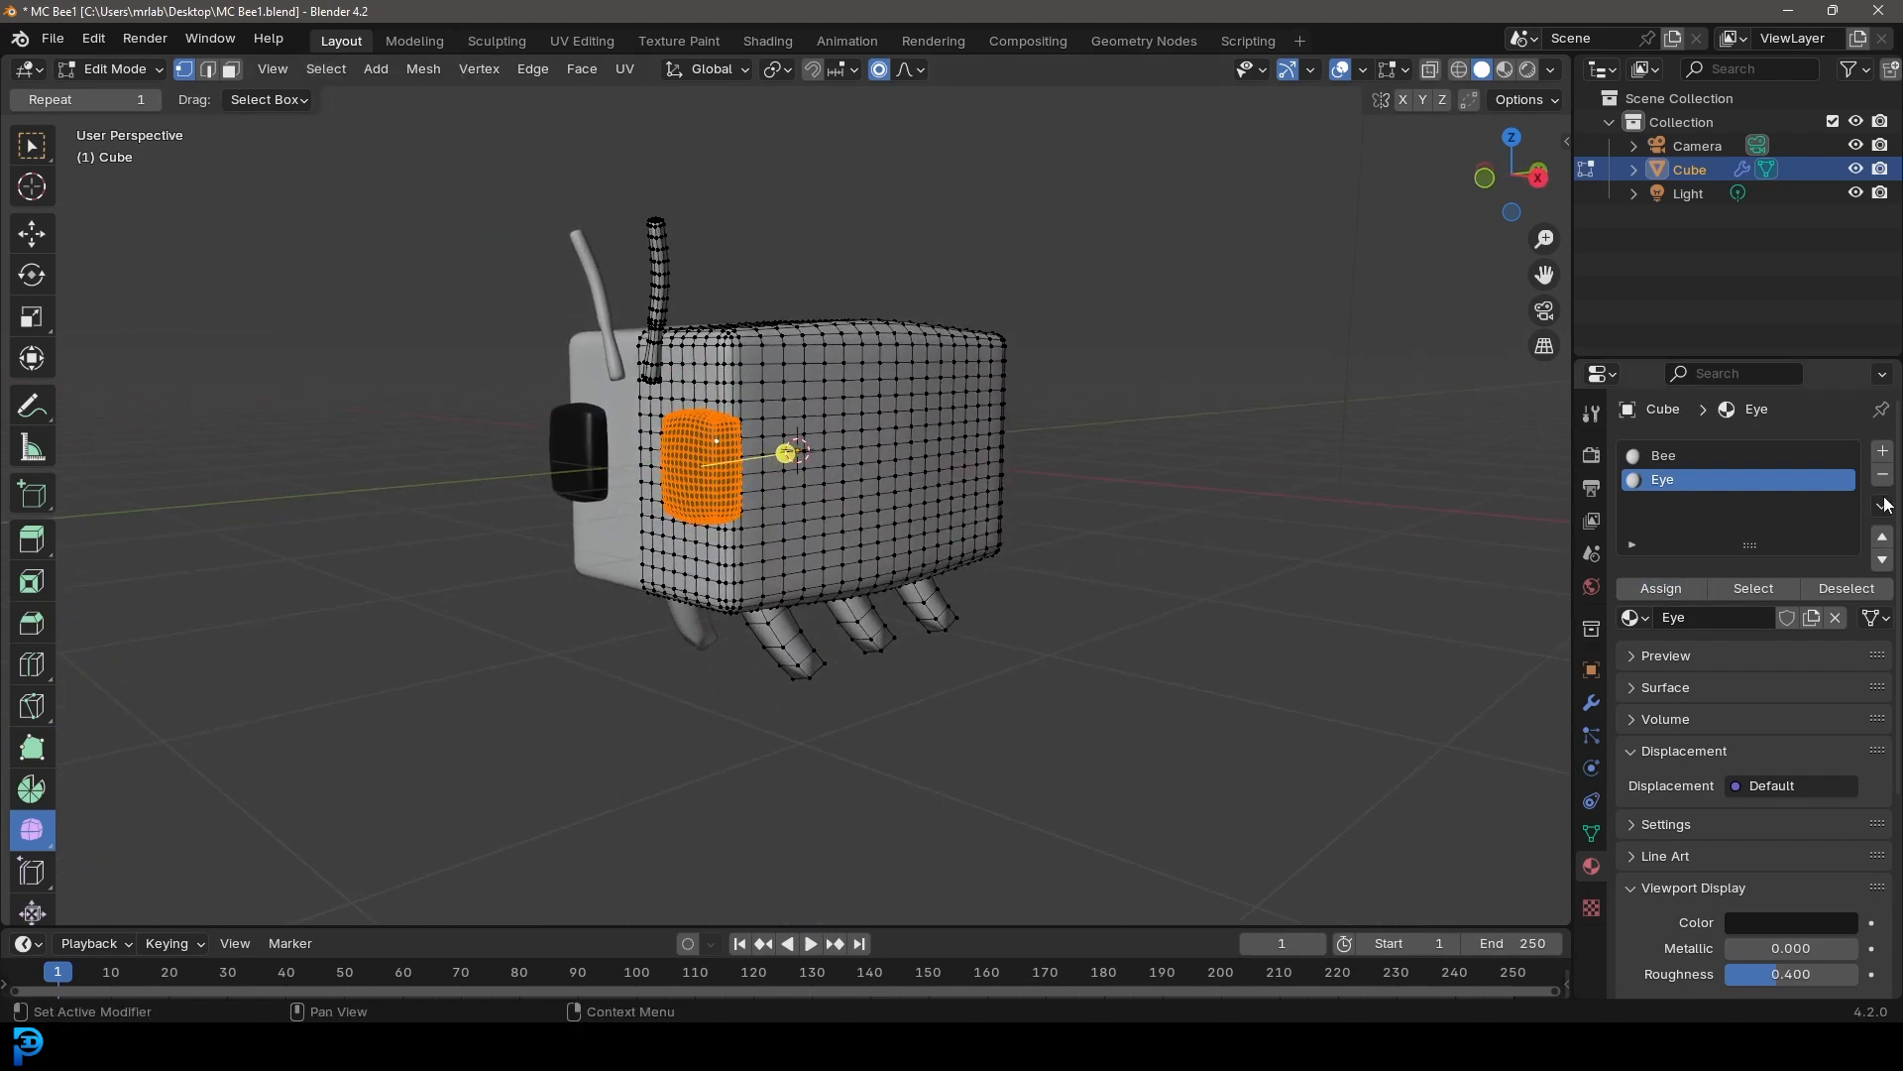
click(1883, 451)
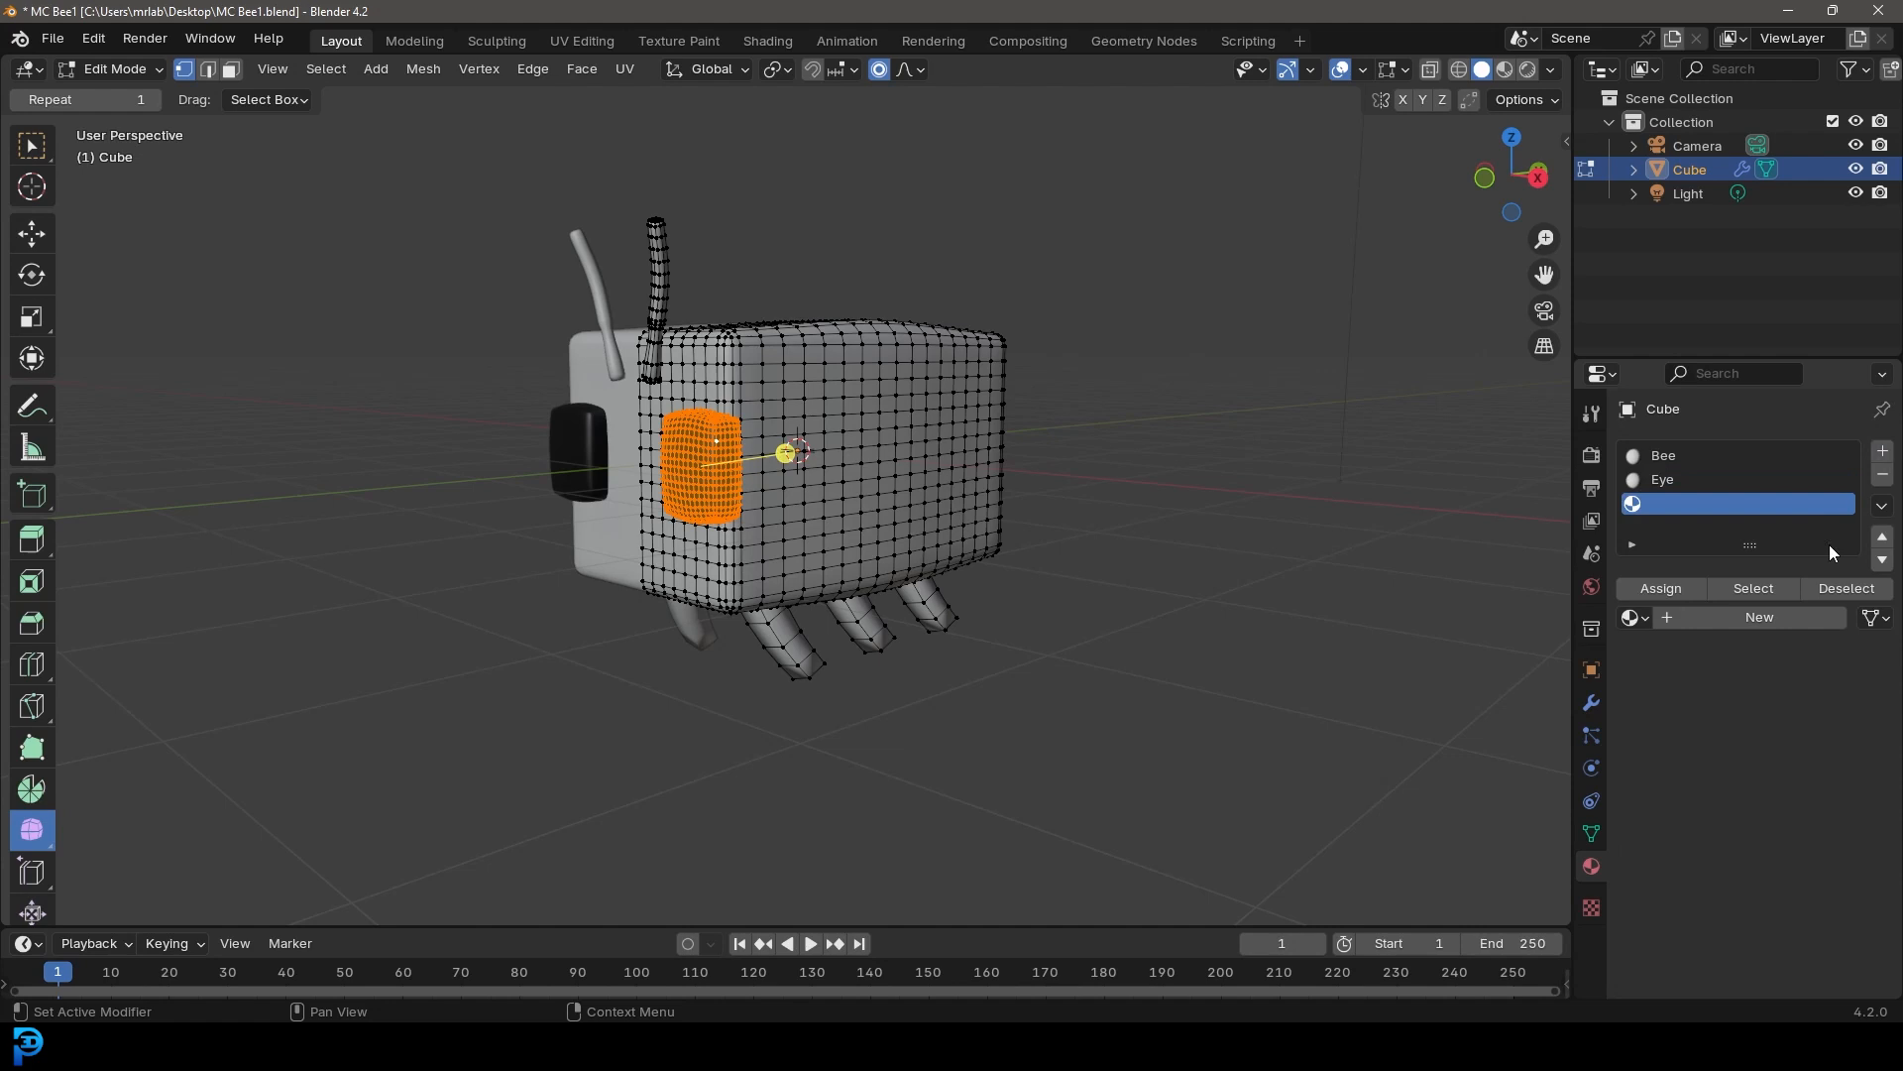
click(1748, 623)
double_click(1684, 505)
text(Legs)
key(Return)
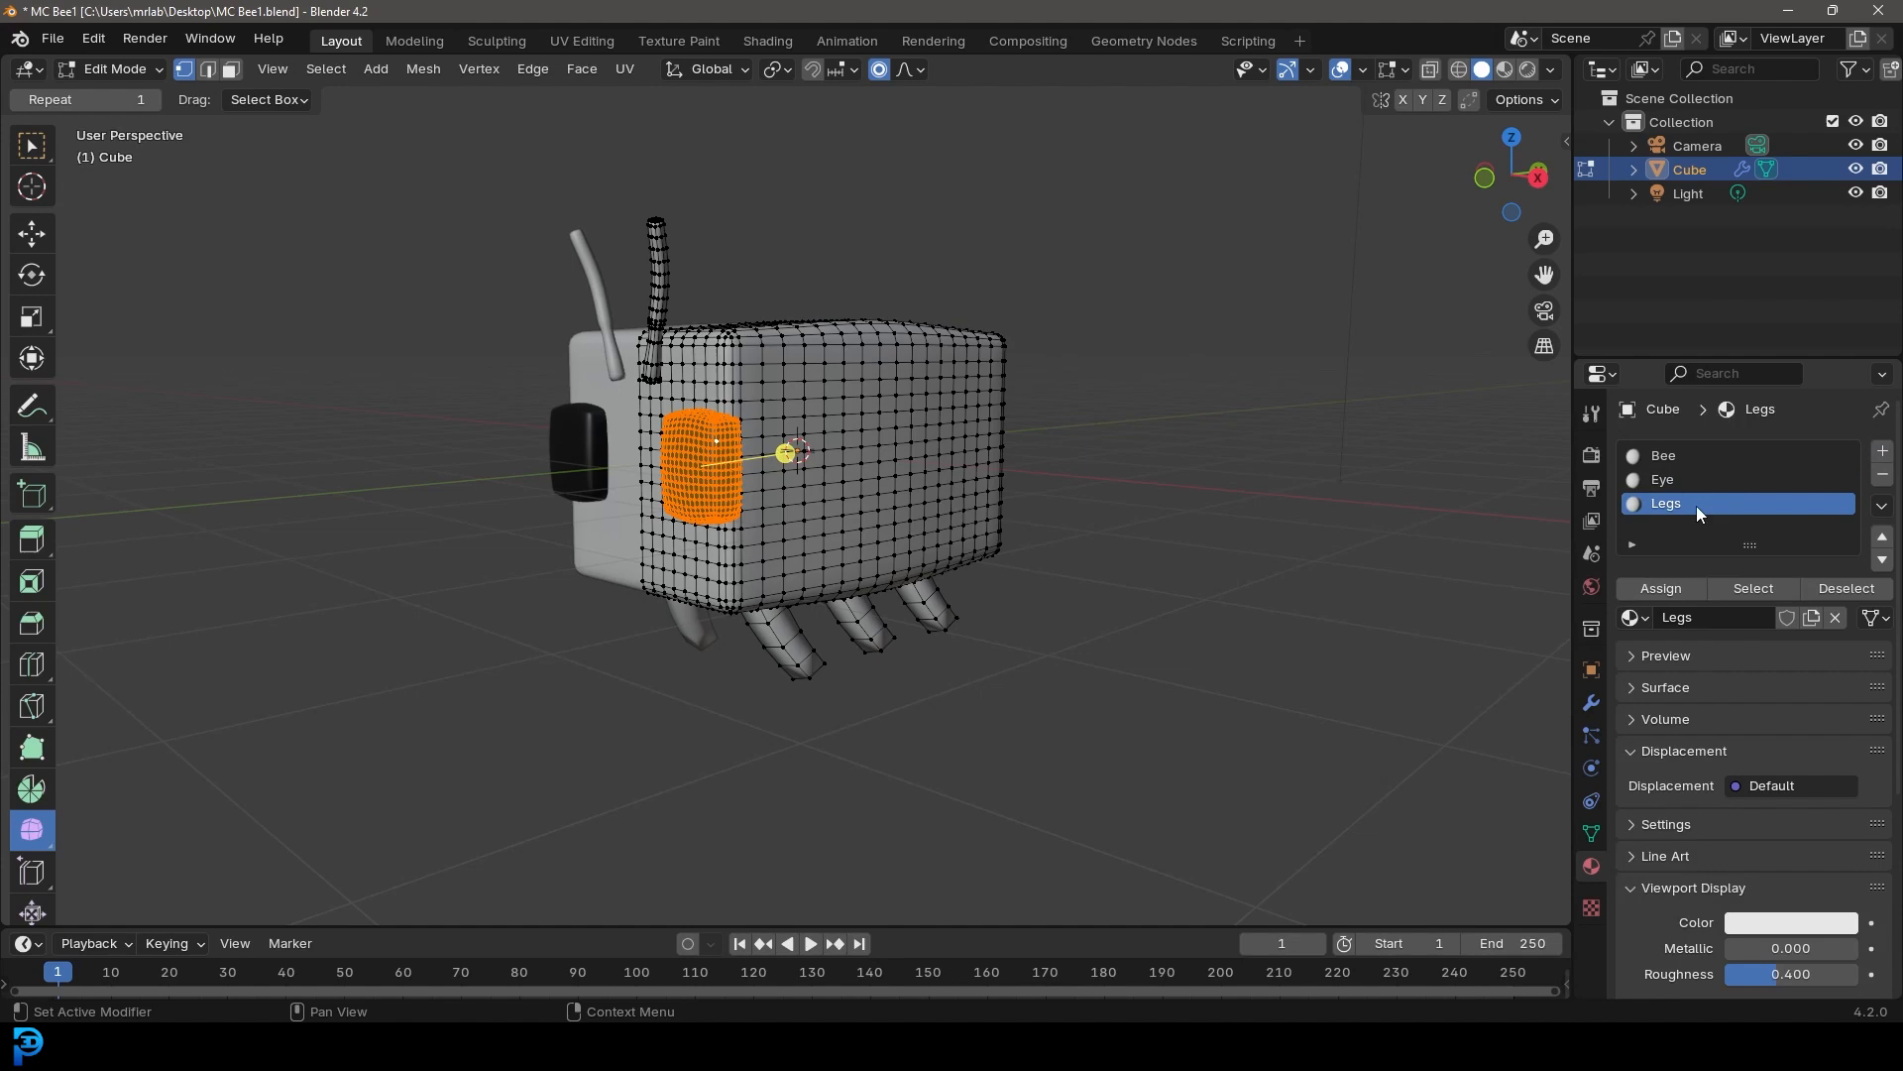
Set the Legs material's viewport display color to yellow-orange
click(1767, 926)
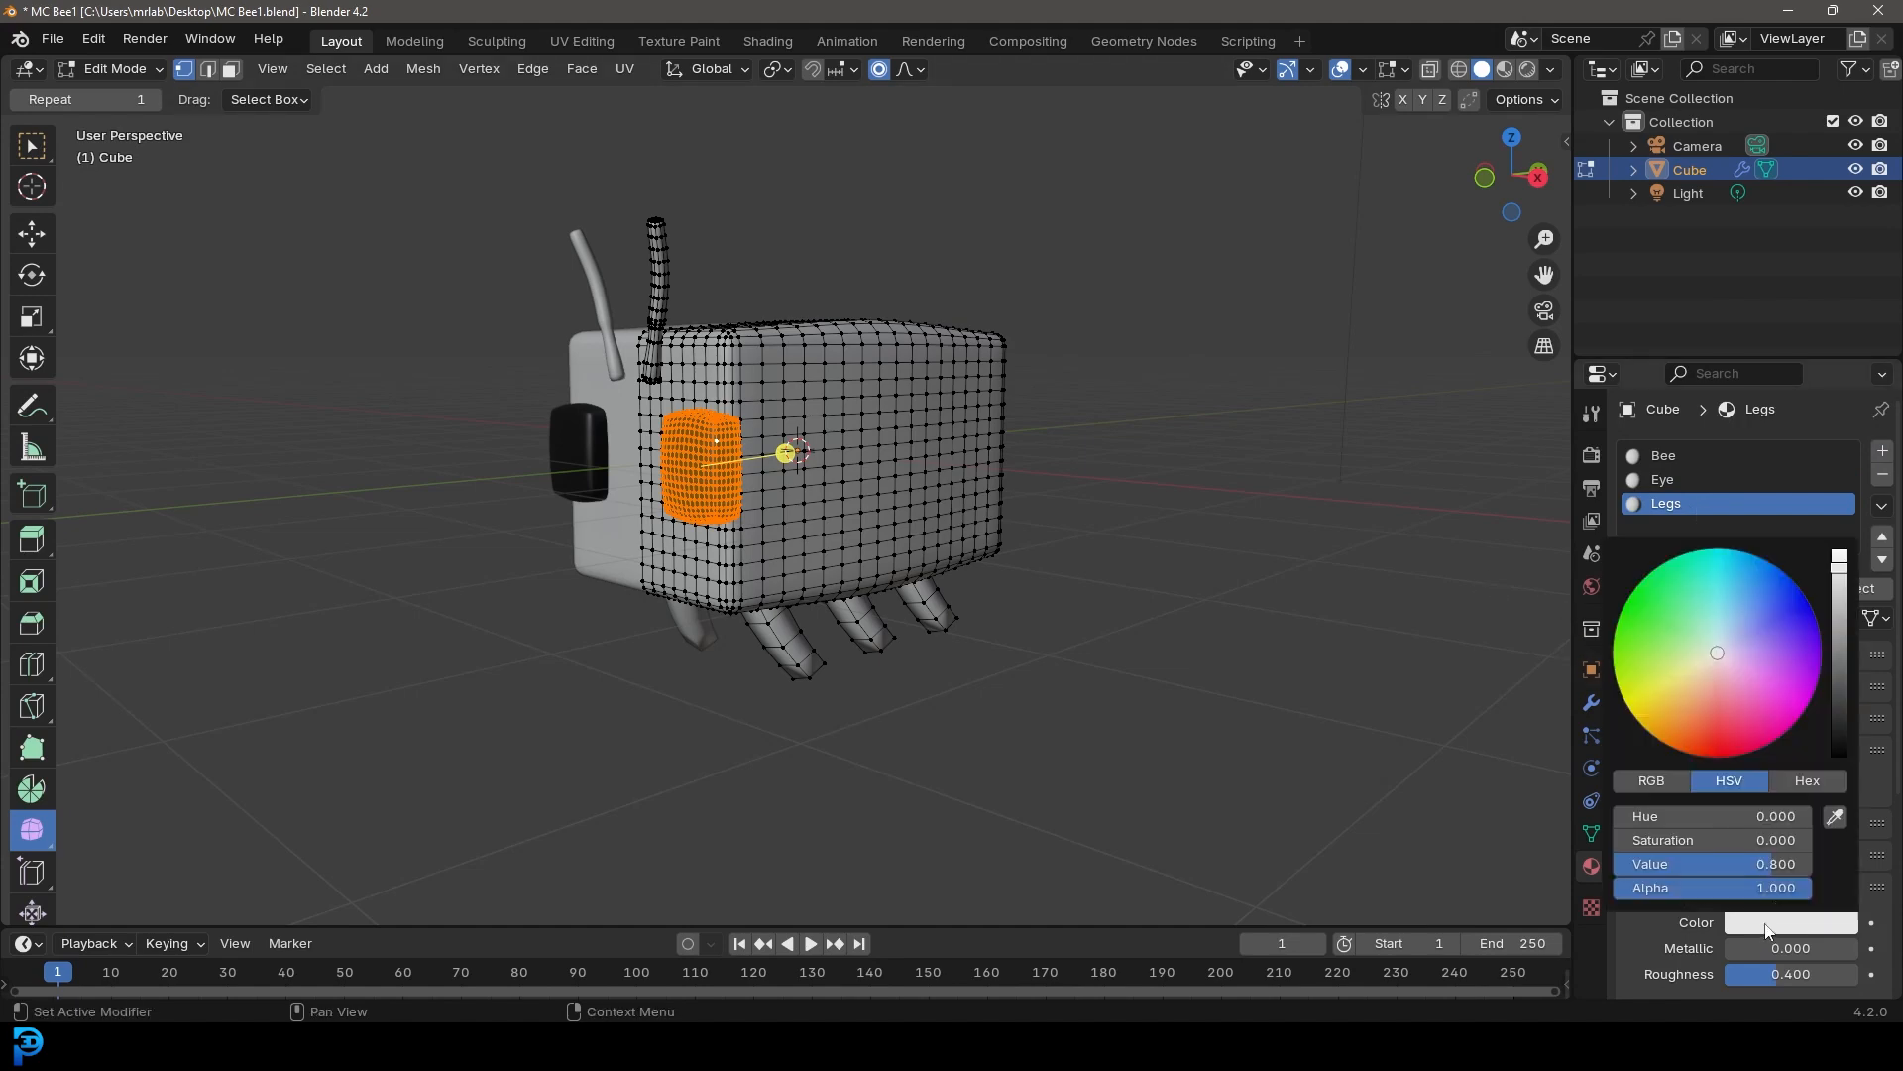
drag(1679, 732, 1666, 715)
Select the linked geometry of the legs and assign them the Legs material
middle_drag(824, 625, 743, 615)
scroll(733, 674, up, 1)
drag(708, 760, 1041, 680)
key(ctrl+l)
middle_drag(1054, 684, 1262, 633)
click(1671, 596)
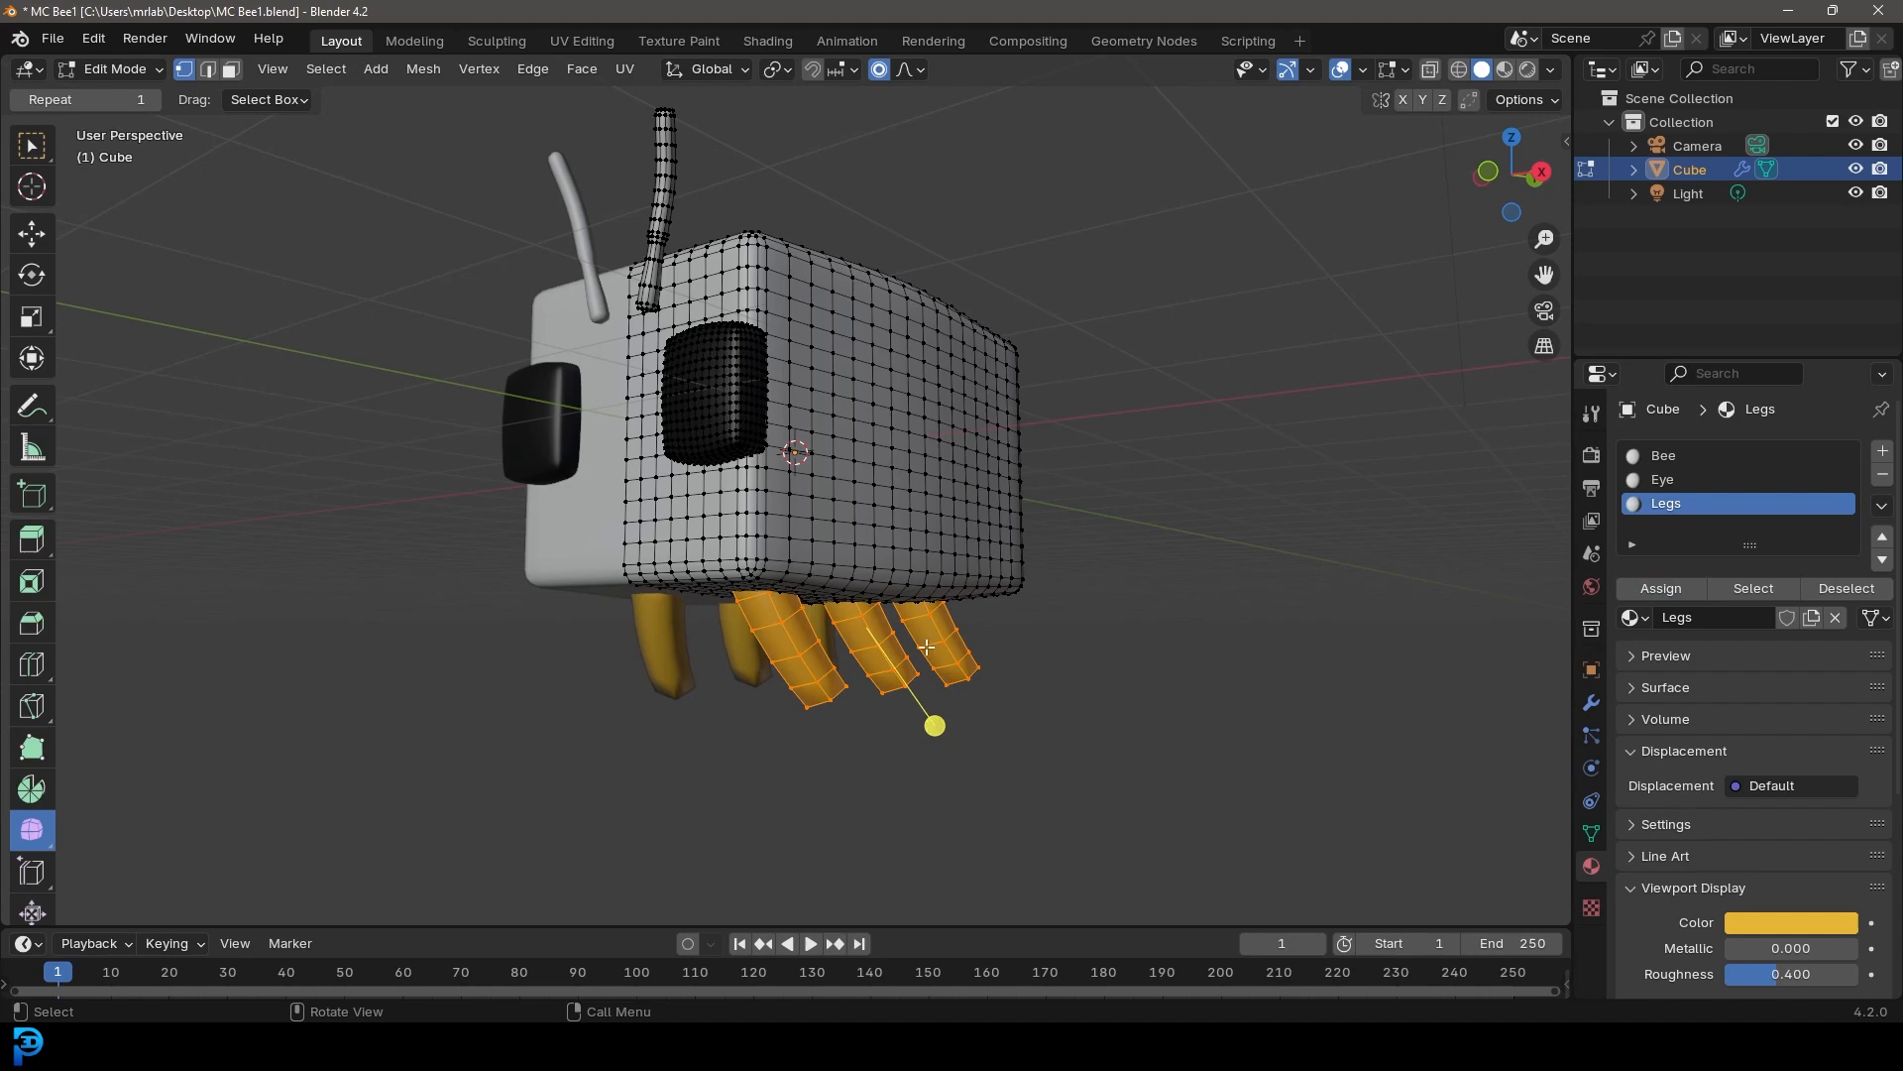
Select an antenna and add a fourth material slot with a new material whose viewport color is black
middle_drag(1011, 635, 882, 699)
scroll(690, 412, up, 1)
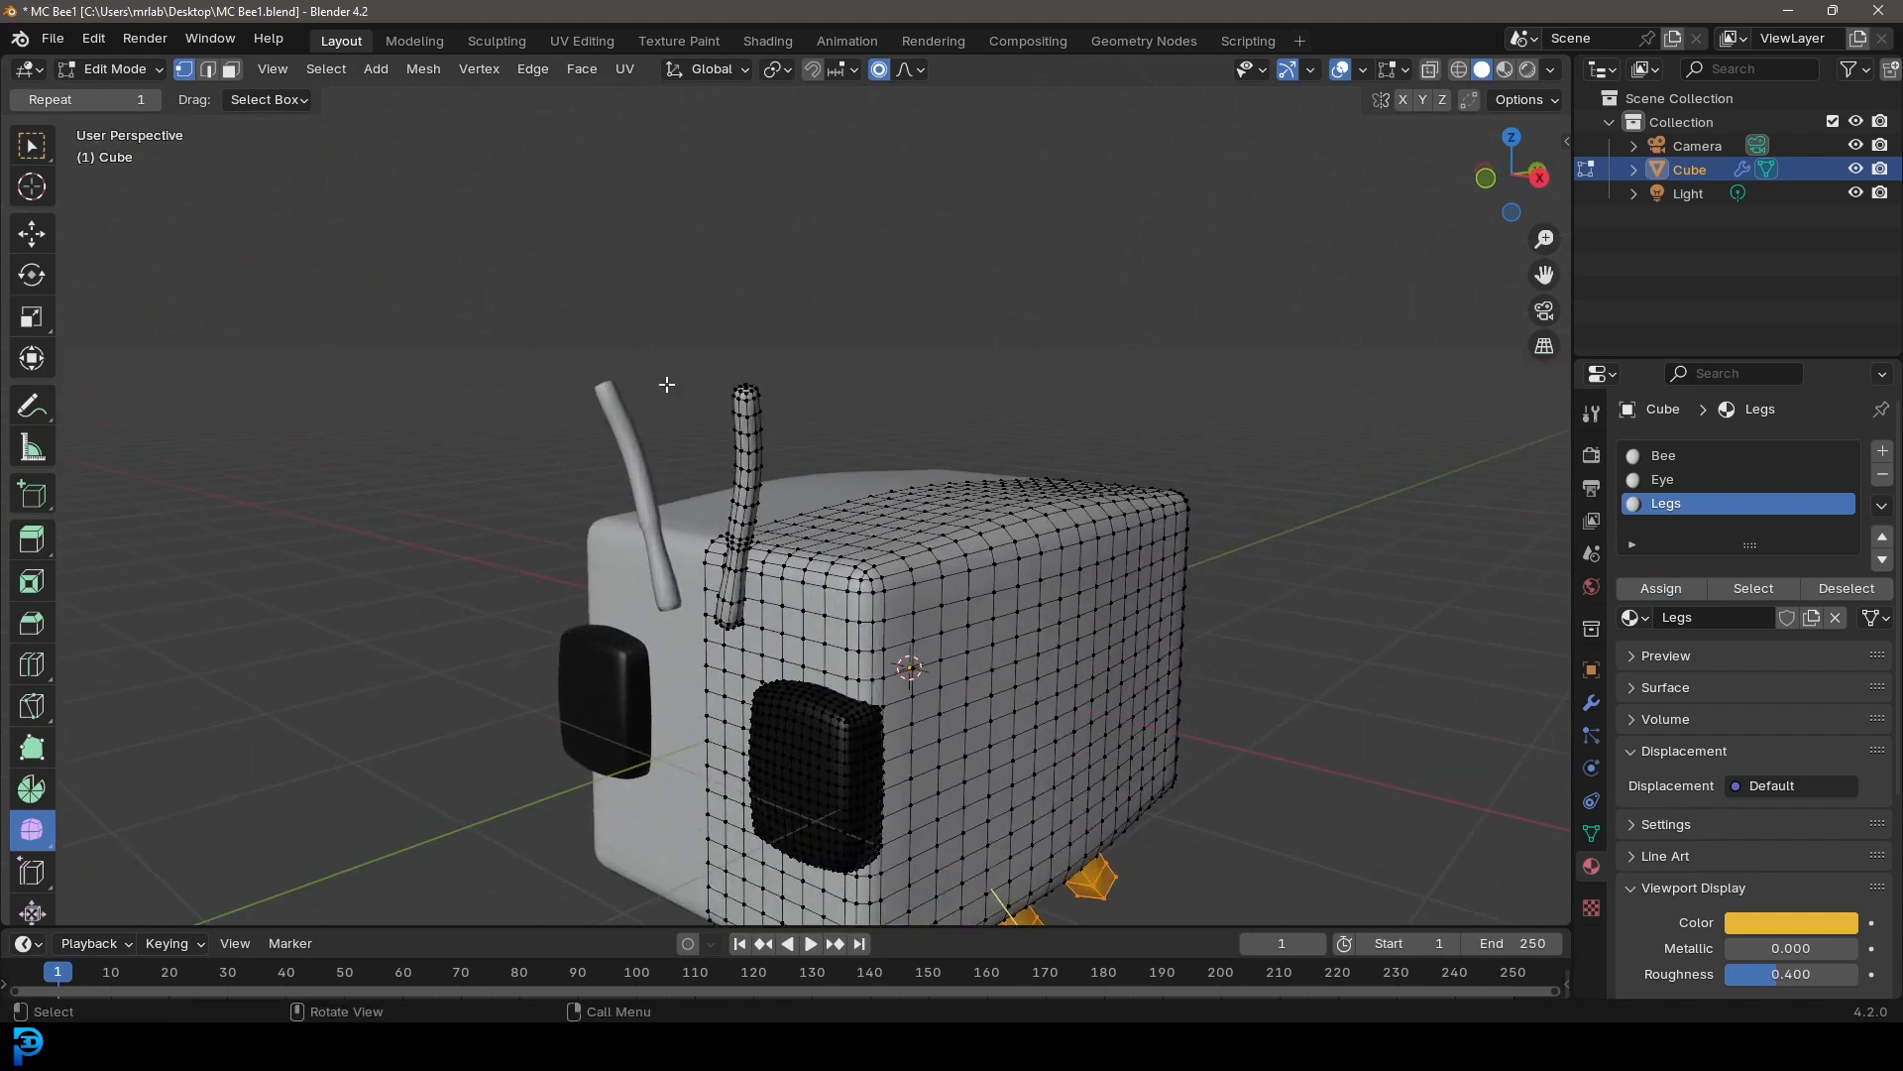
scroll(698, 393, up, 1)
middle_drag(699, 393, 700, 365)
drag(700, 248, 793, 314)
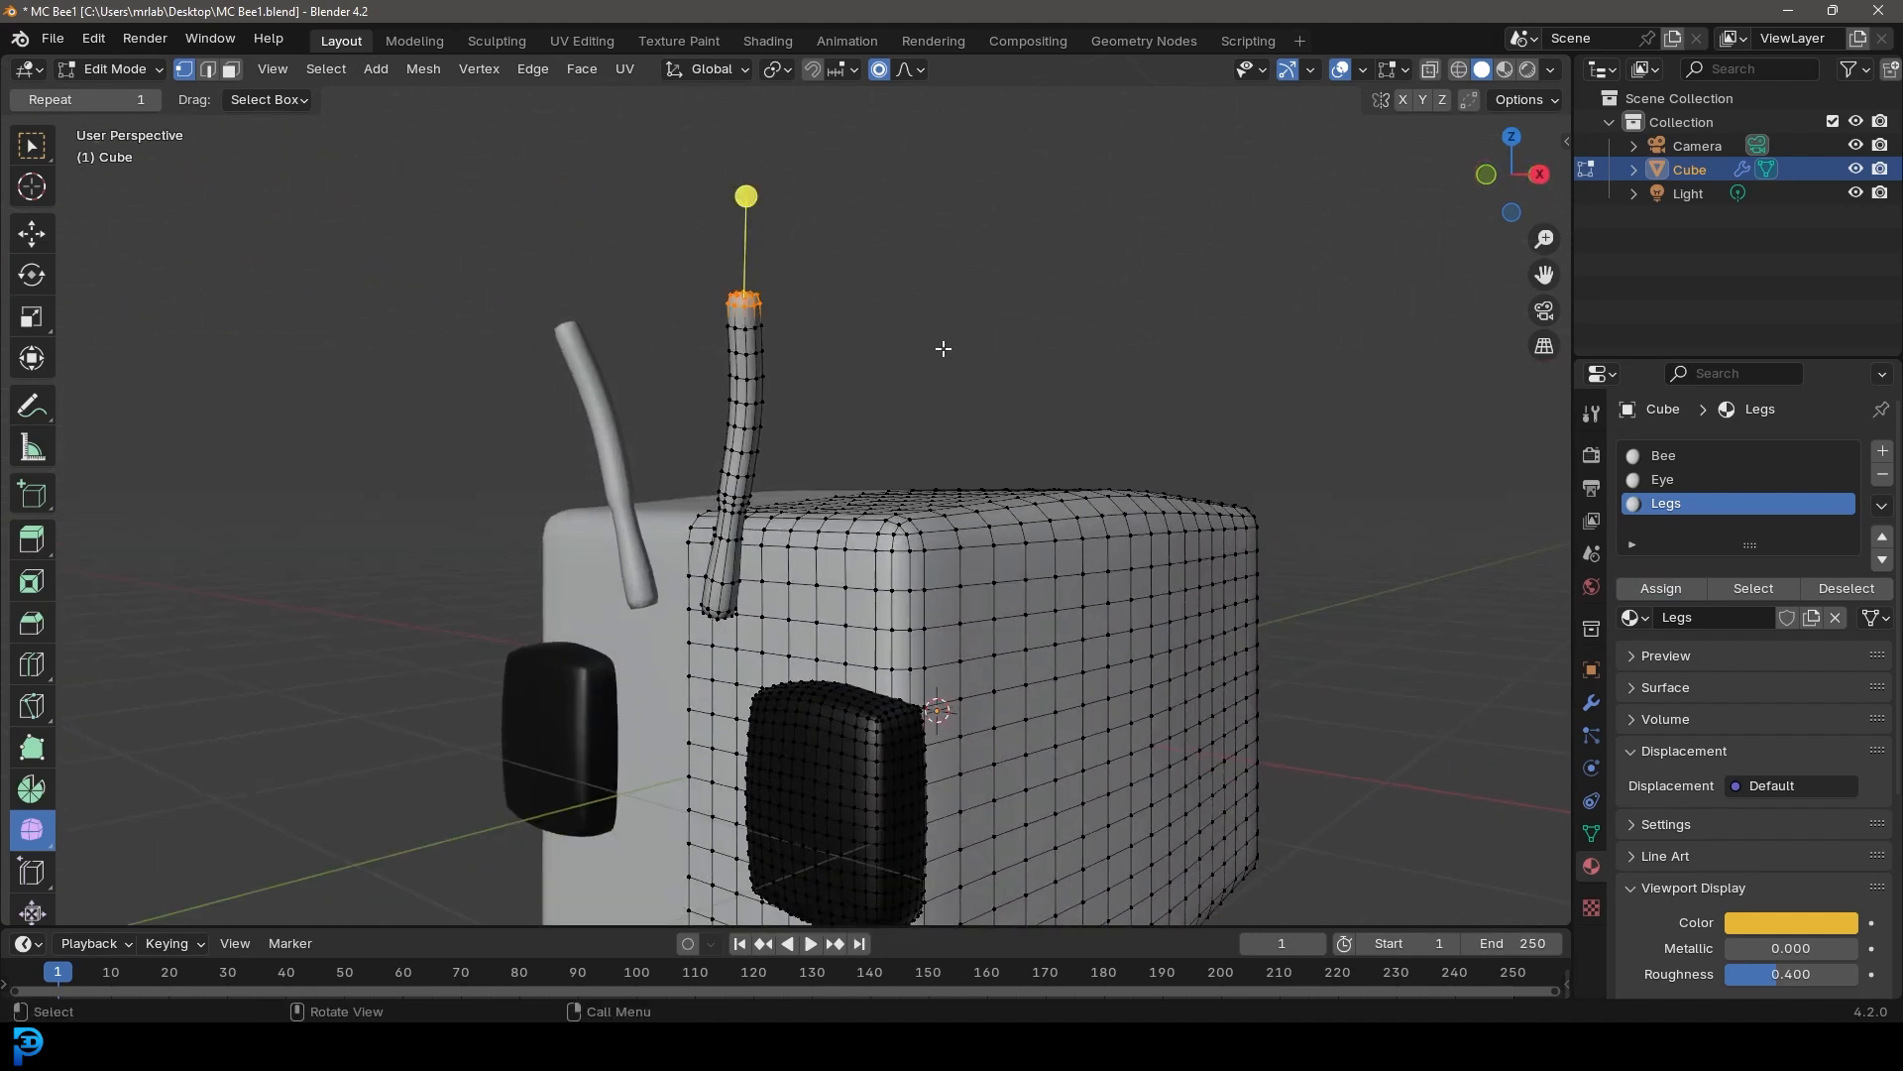
key(ctrl+l)
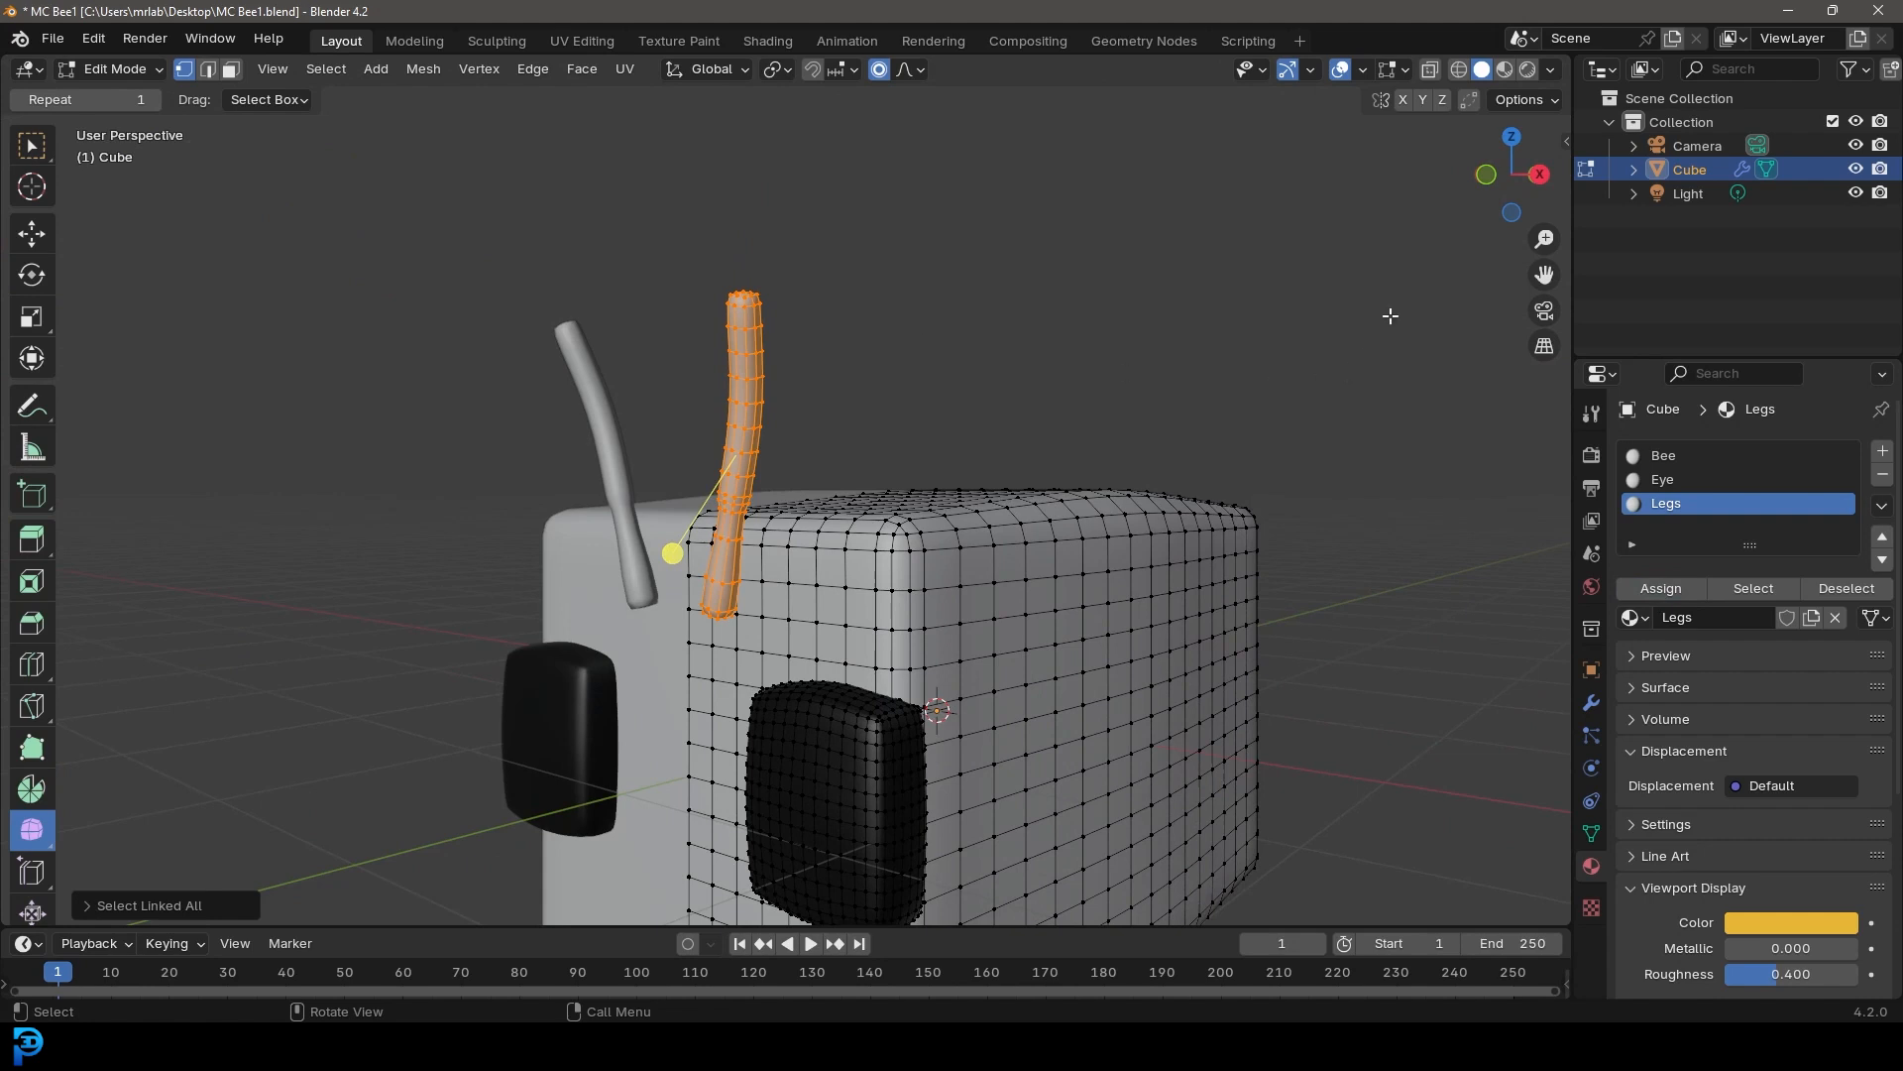
click(1882, 451)
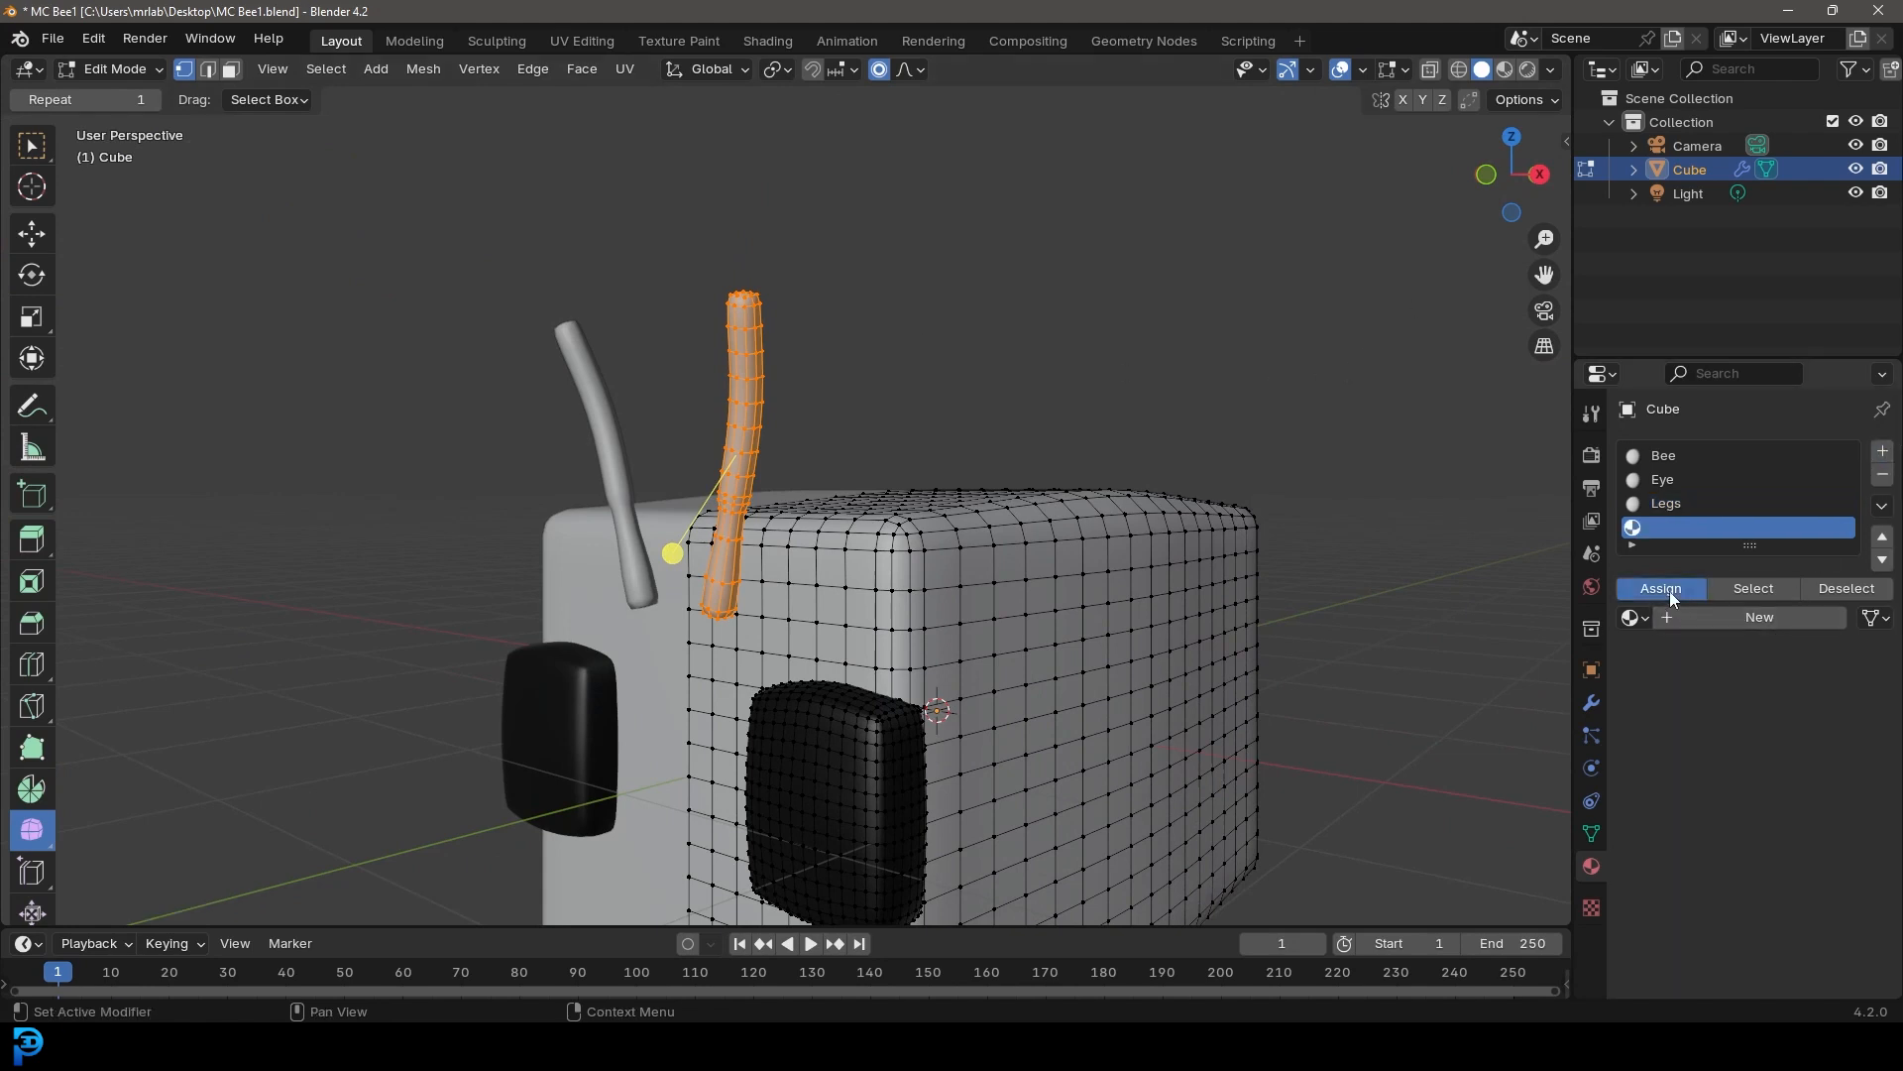
click(1754, 617)
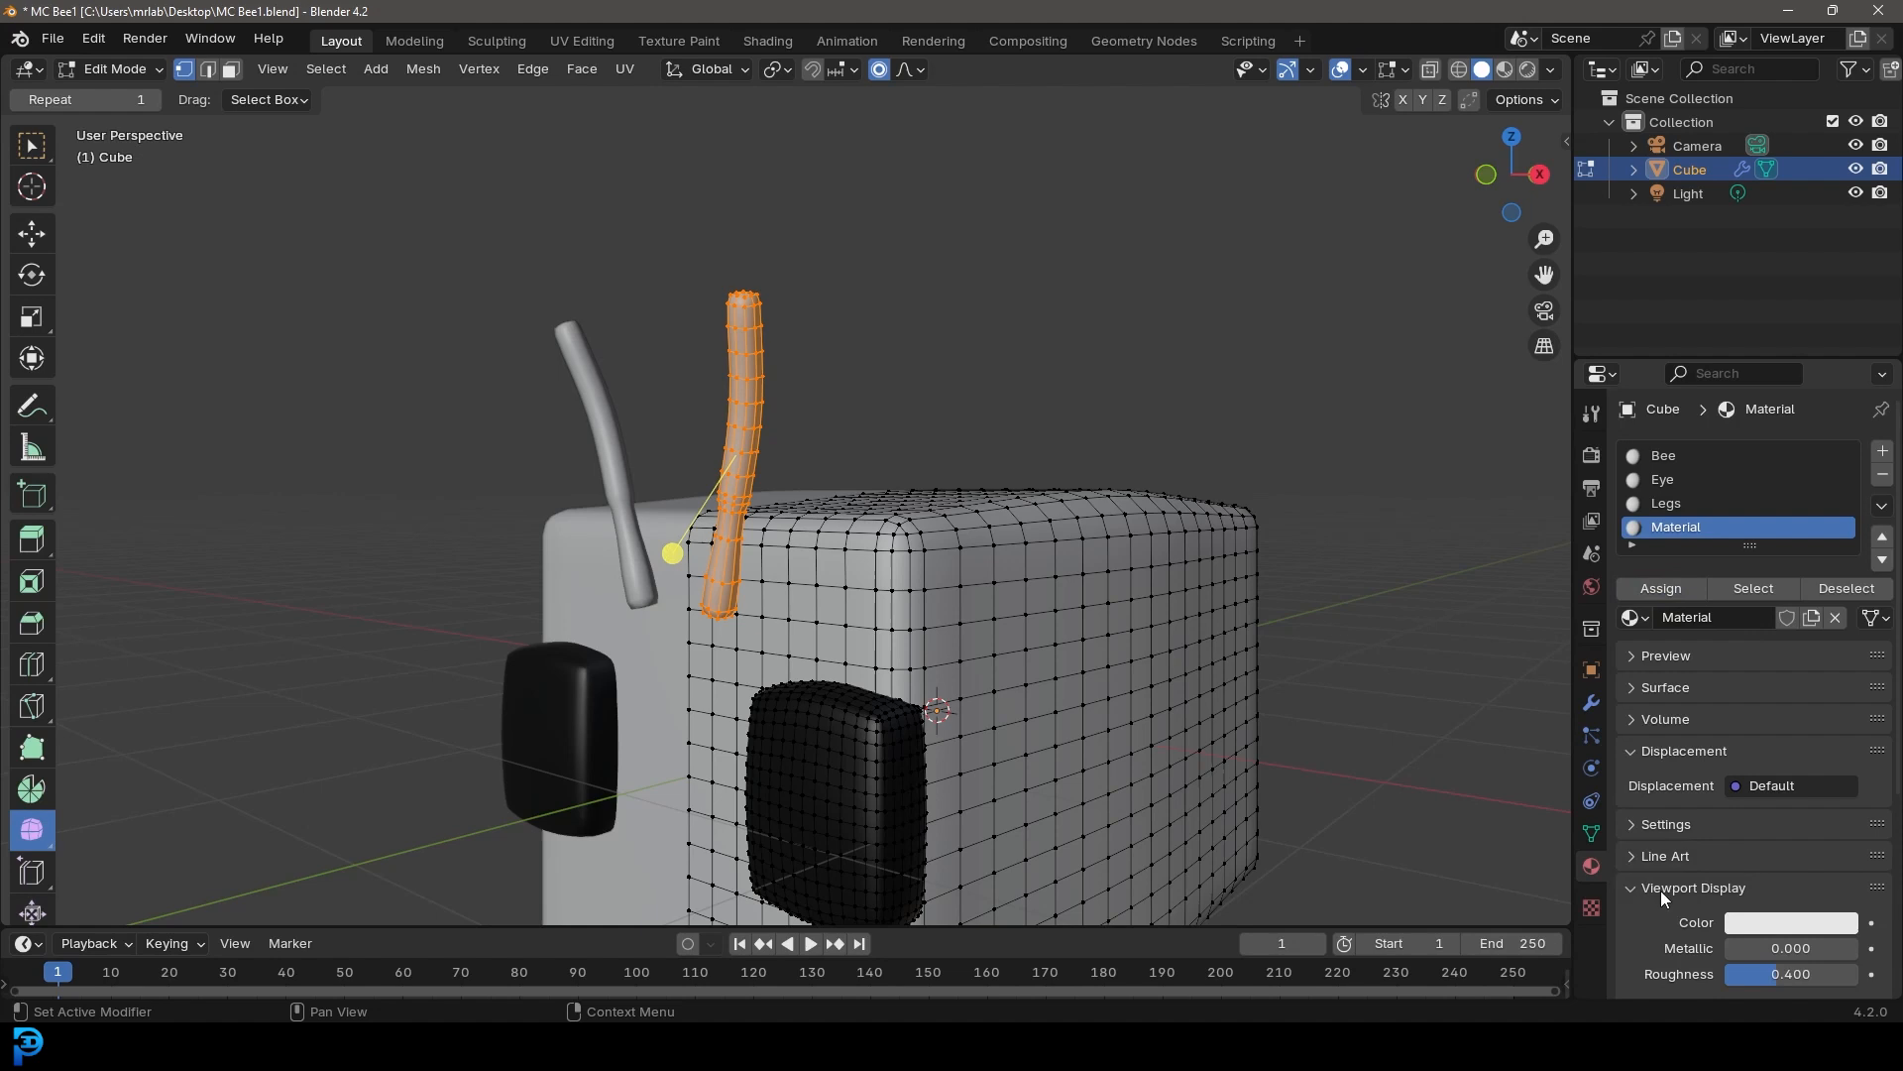
click(1789, 931)
drag(1842, 690, 1839, 724)
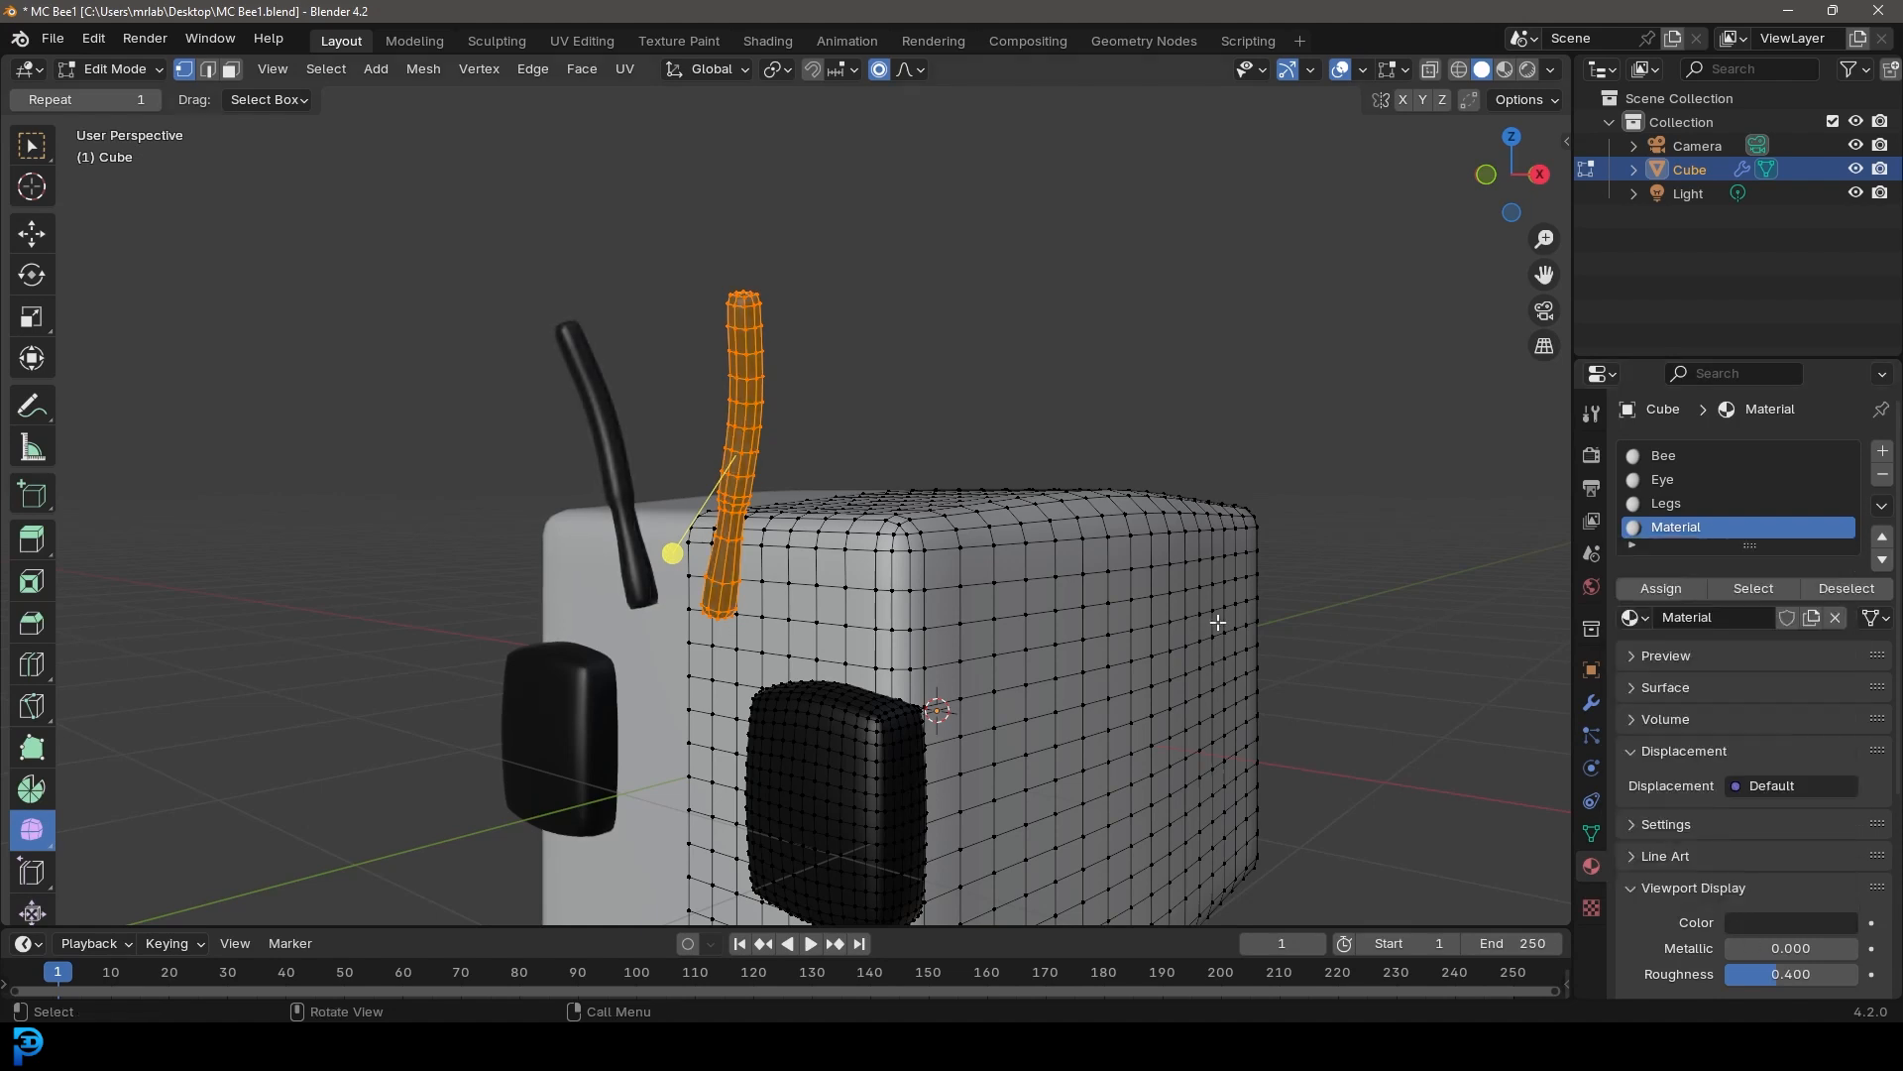
Rename the new material Anteni
double_click(1675, 528)
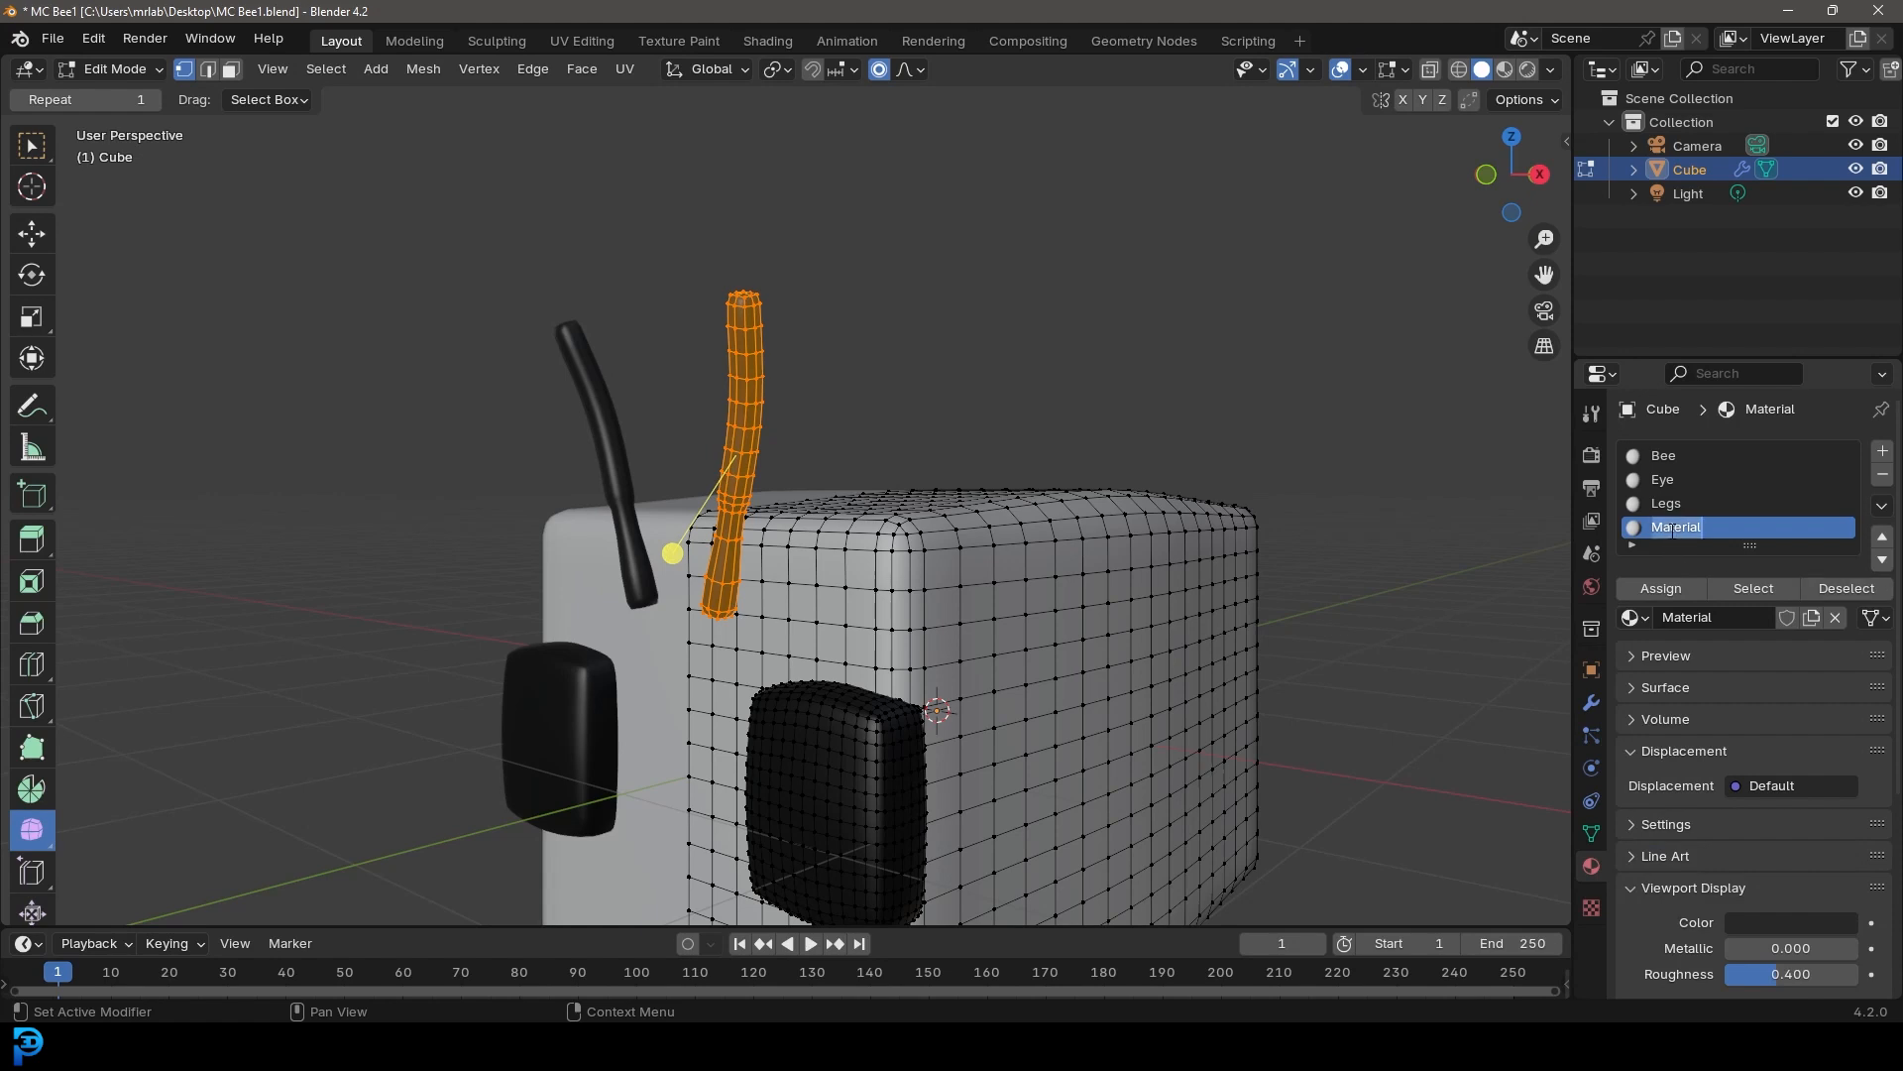
text(Anteni)
key(Return)
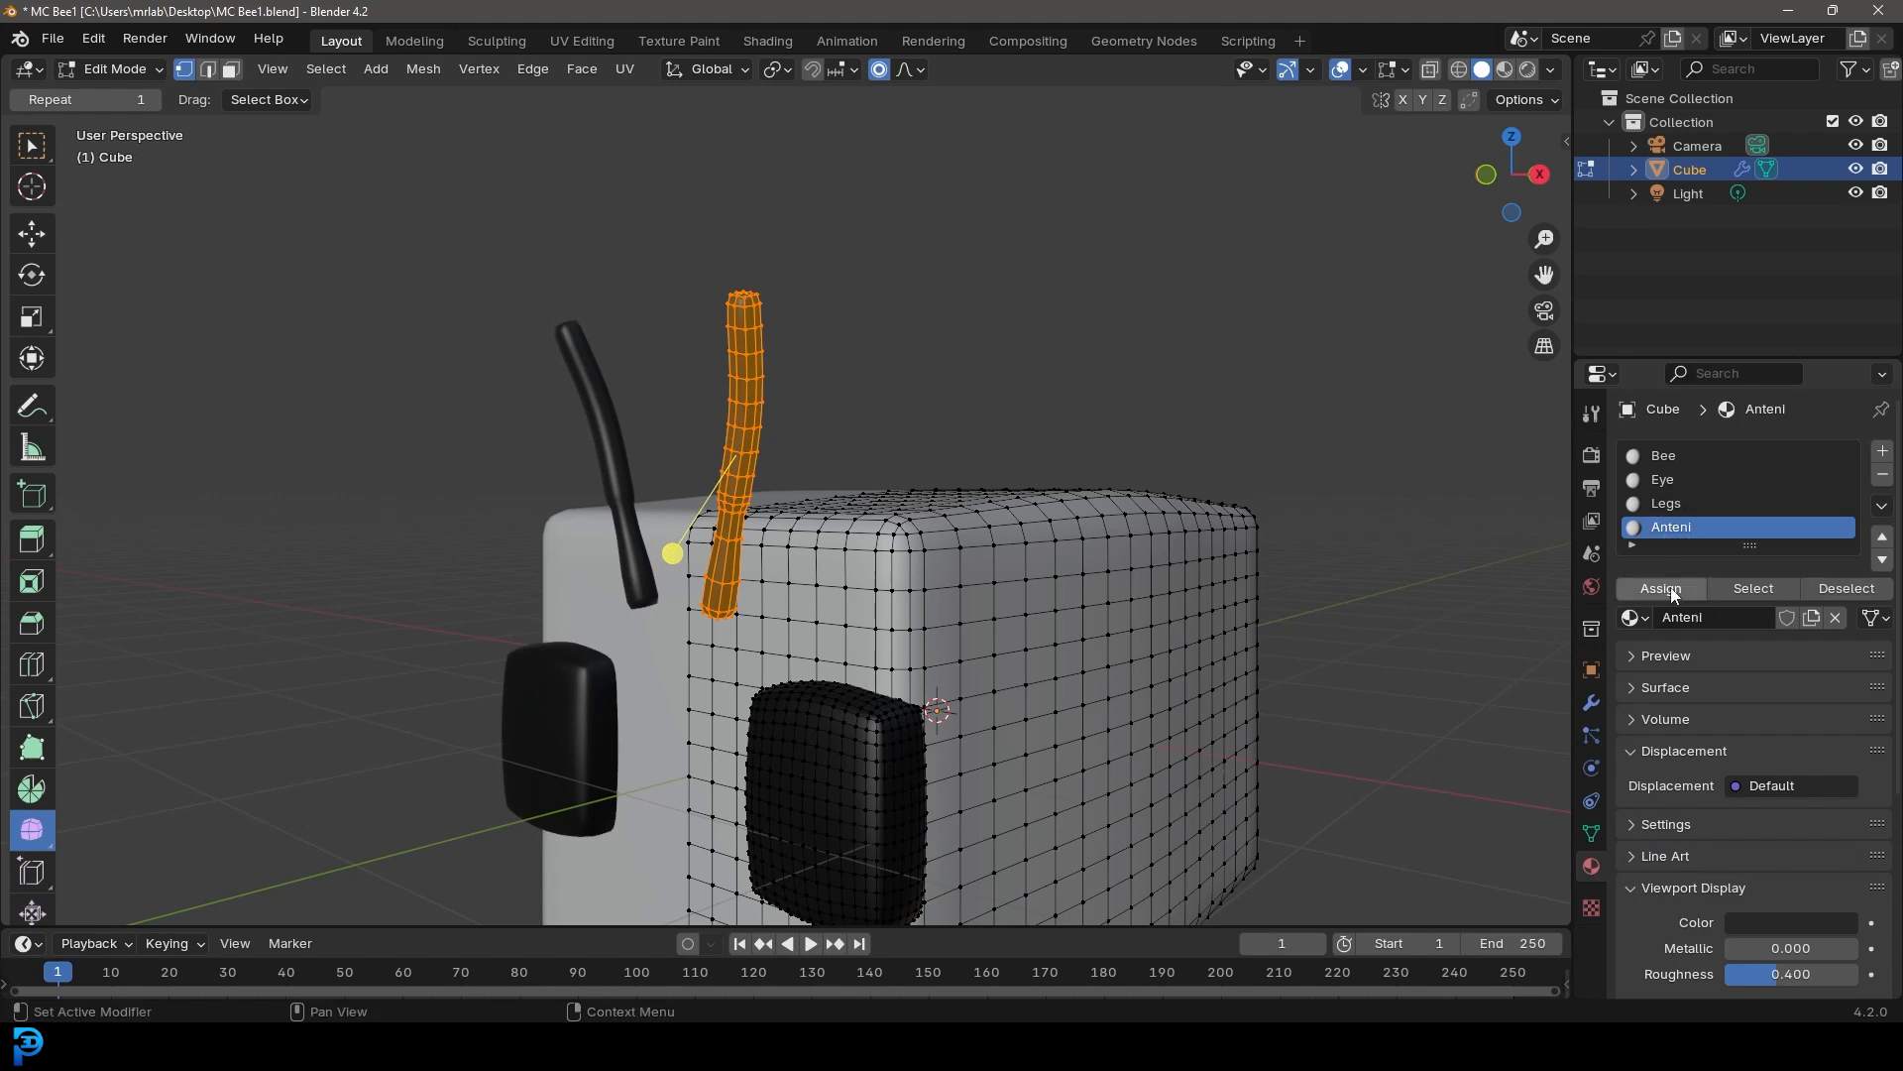
Set the Bee material's viewport display color to yellow
middle_drag(1089, 429, 1160, 513)
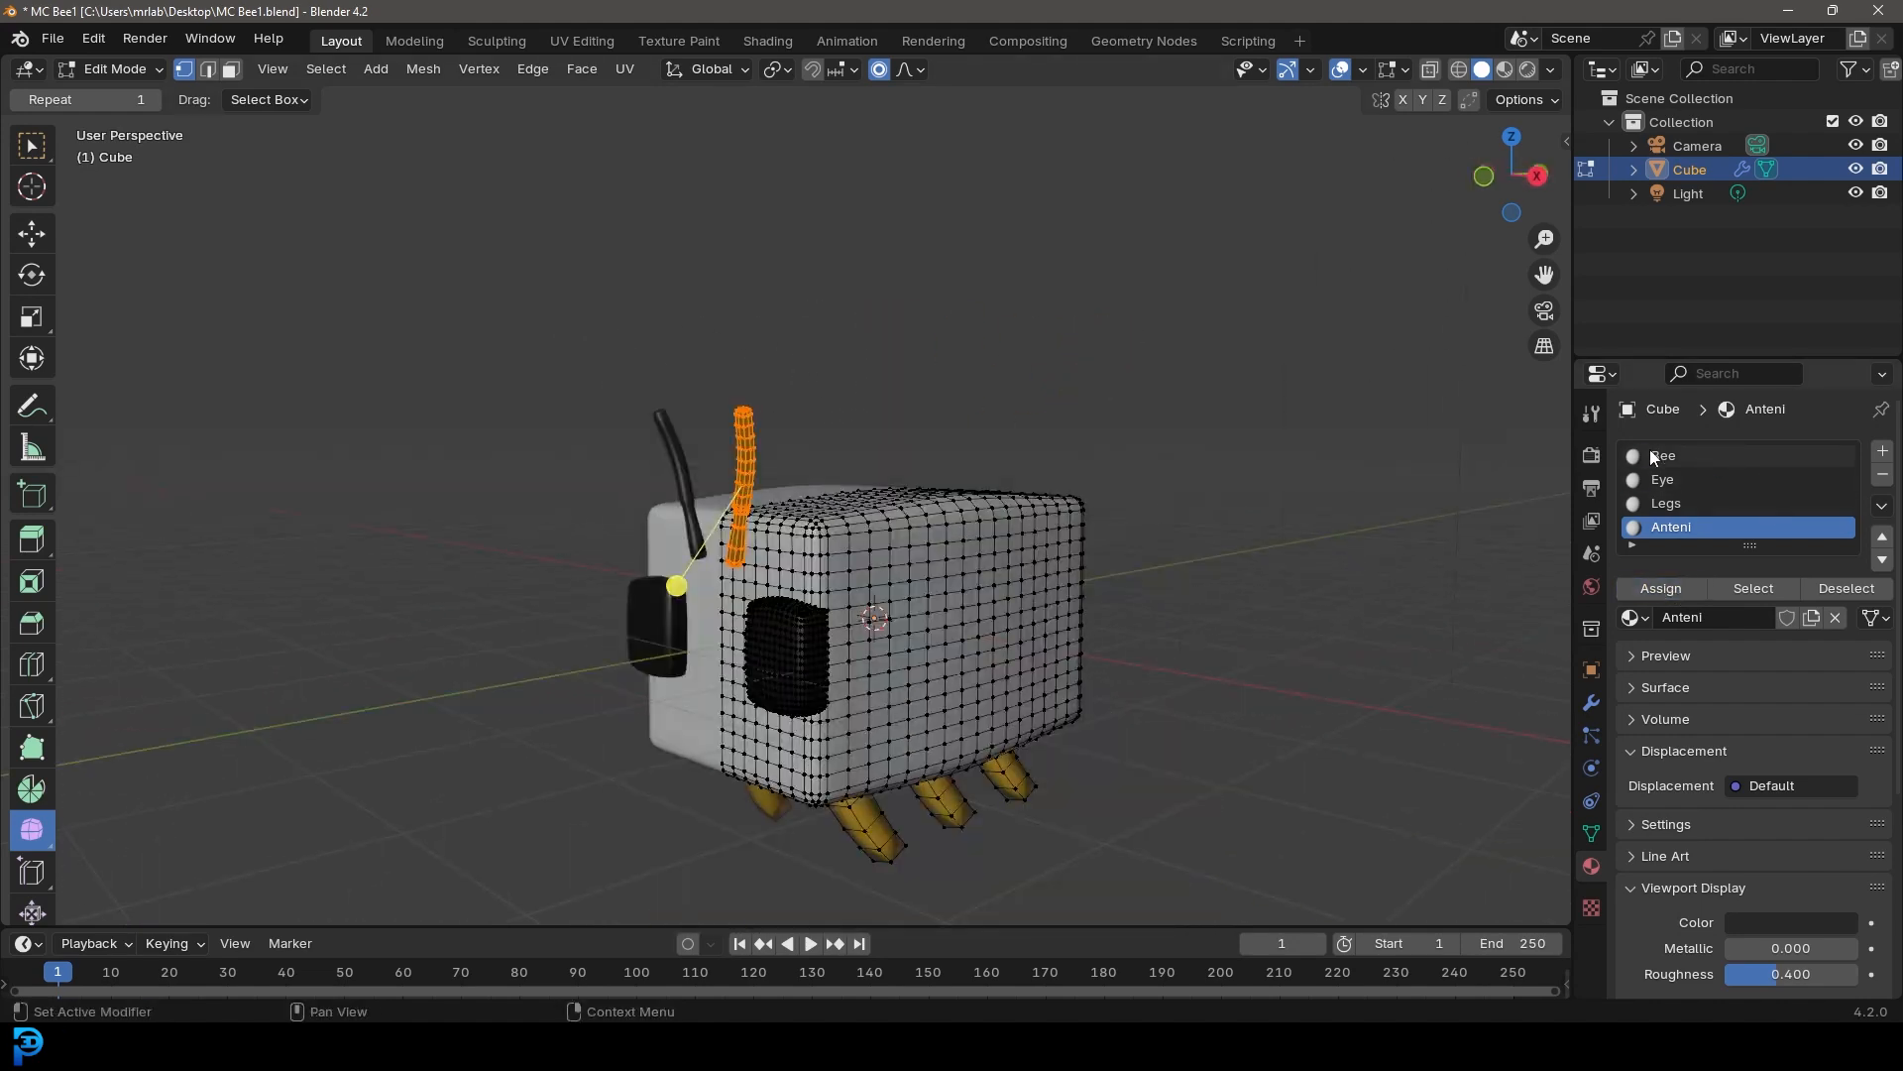
click(1680, 456)
click(1785, 923)
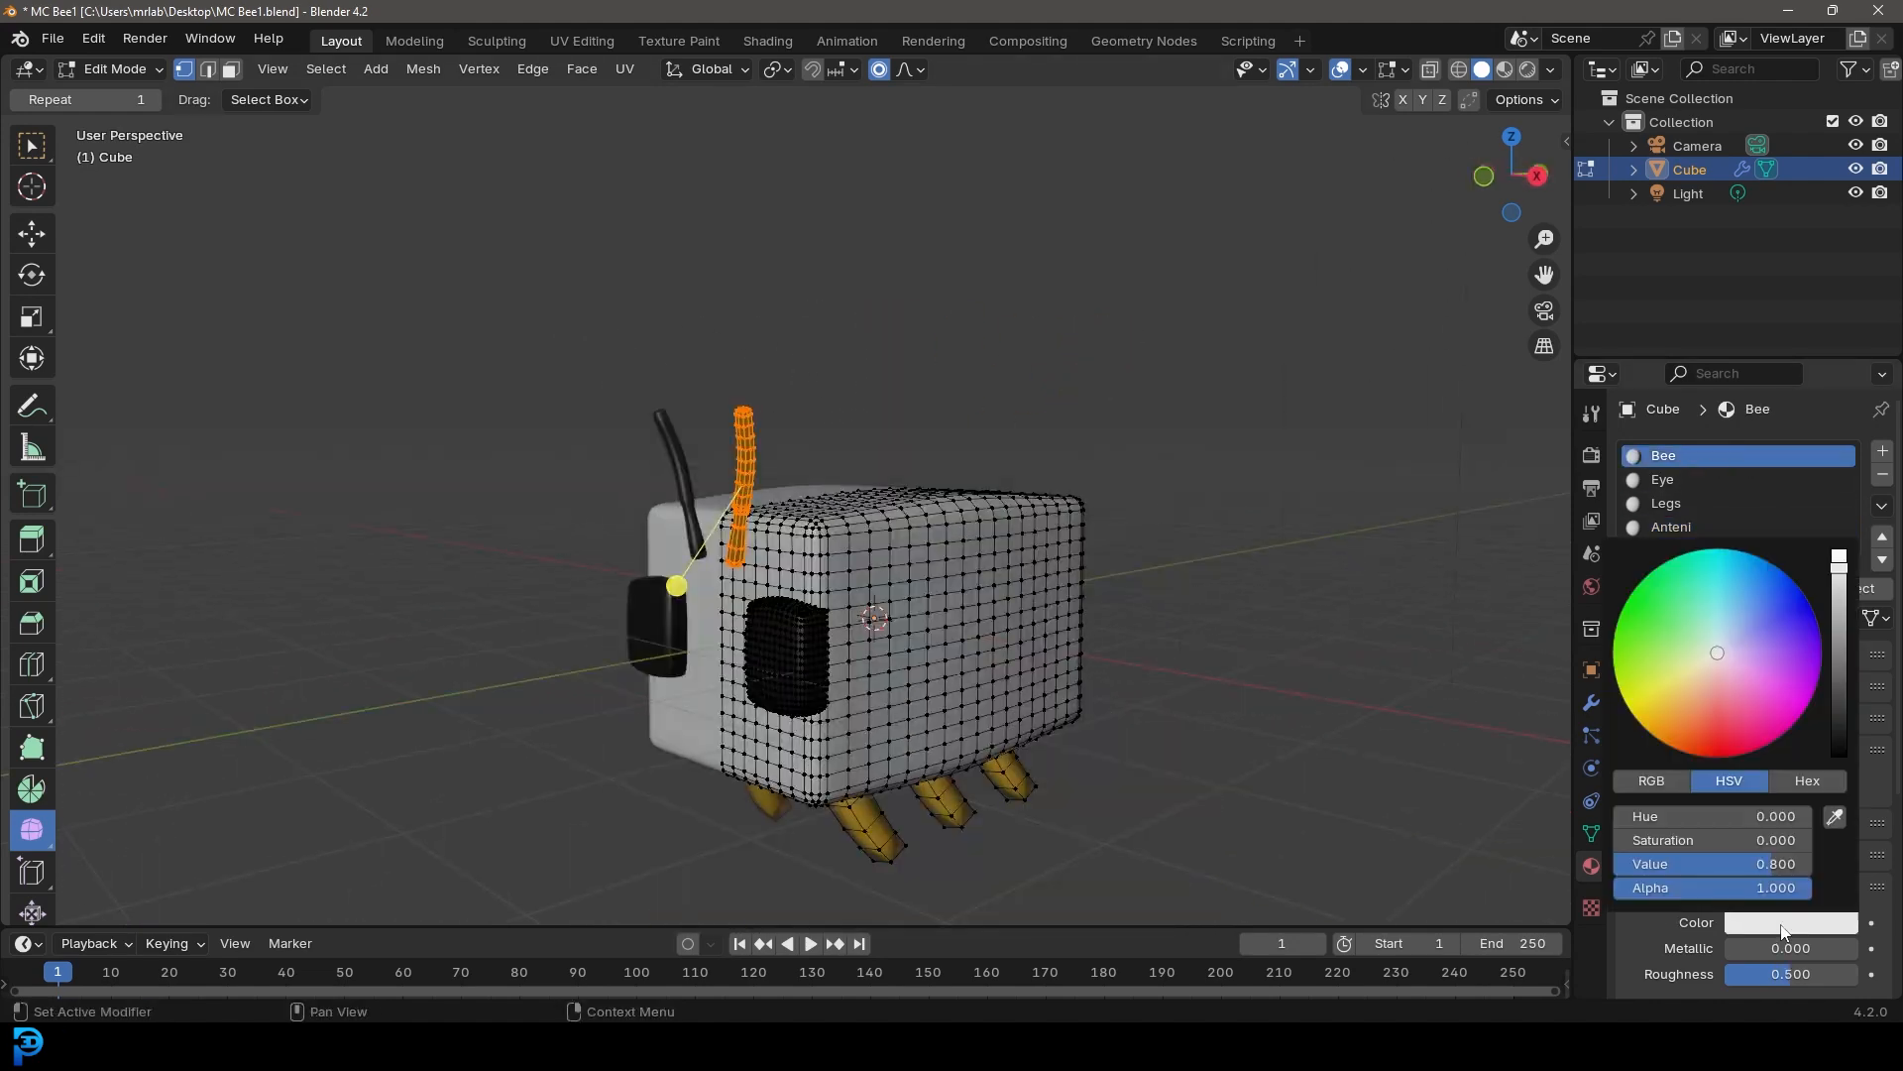
click(1671, 694)
drag(1668, 694, 1665, 699)
Select the bee's body geometry and unwrap it in the UV Editing workspace
middle_drag(1043, 585, 1105, 619)
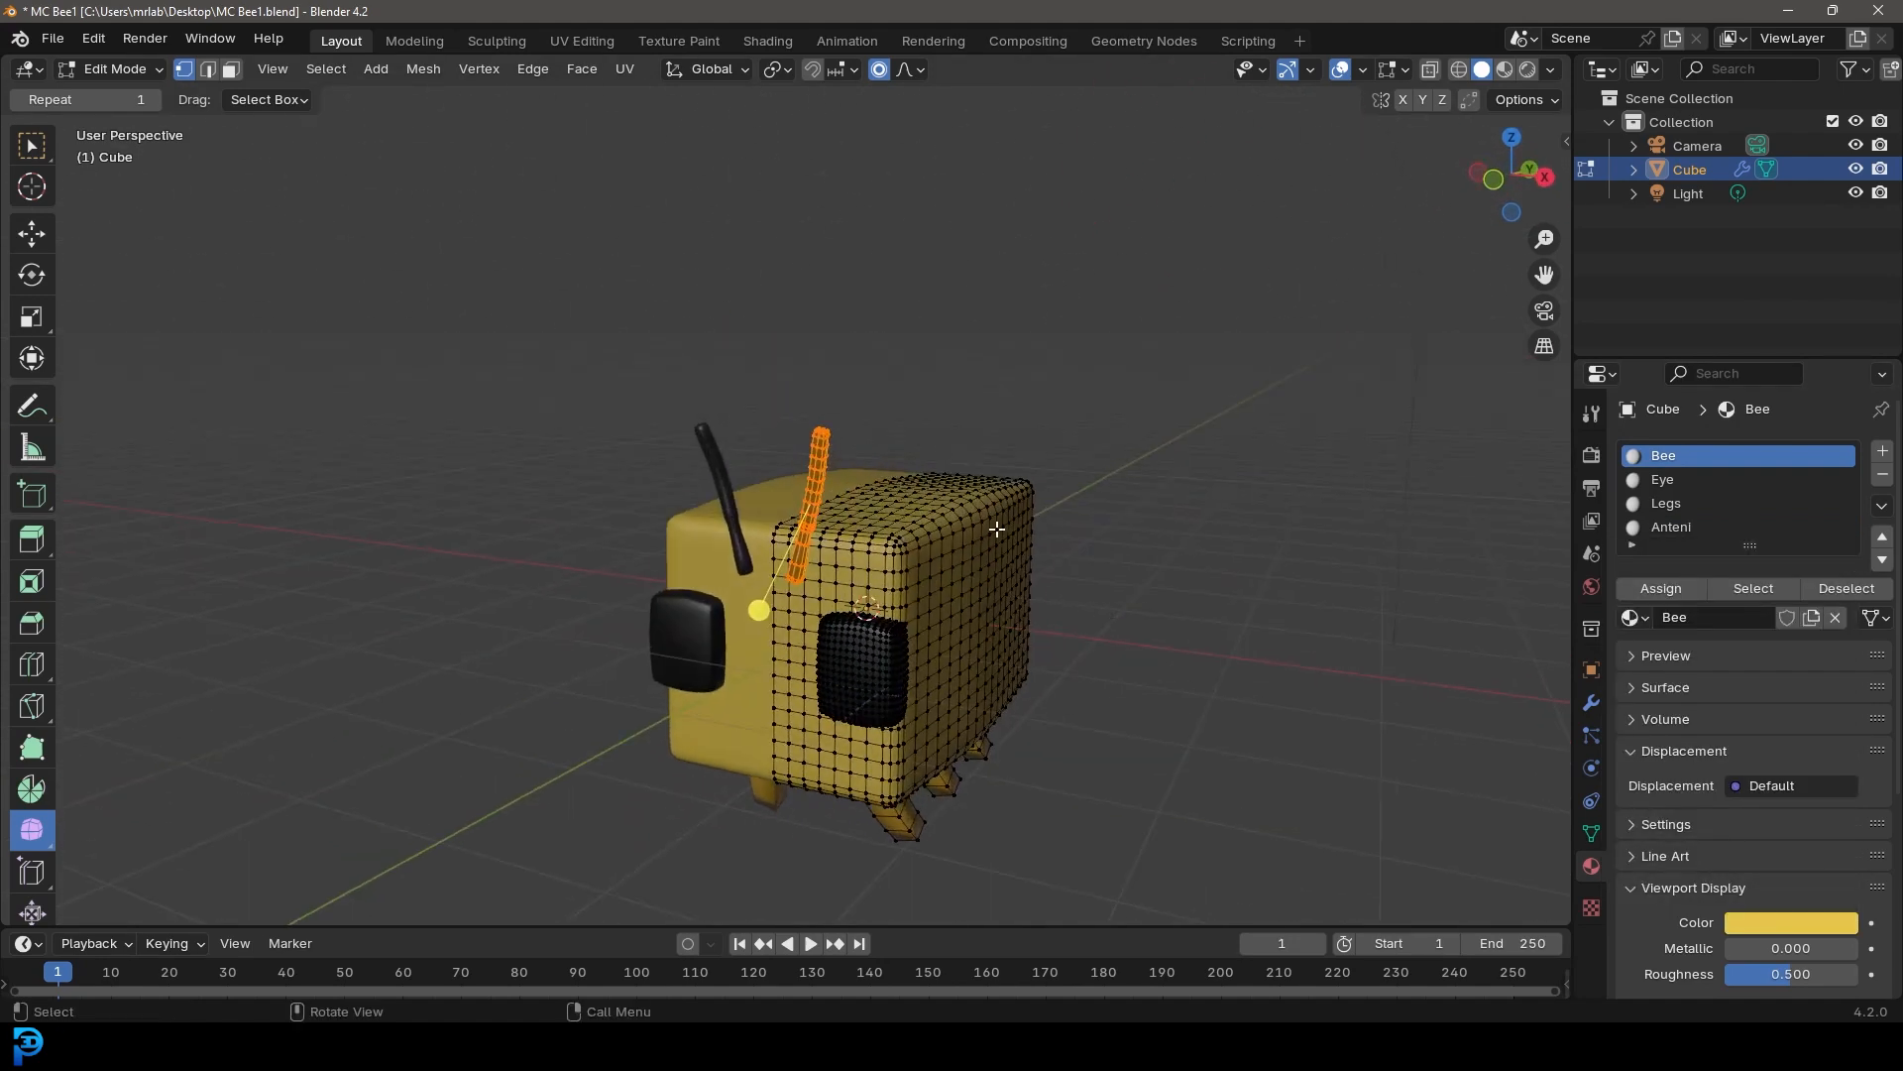
middle_drag(976, 541, 971, 522)
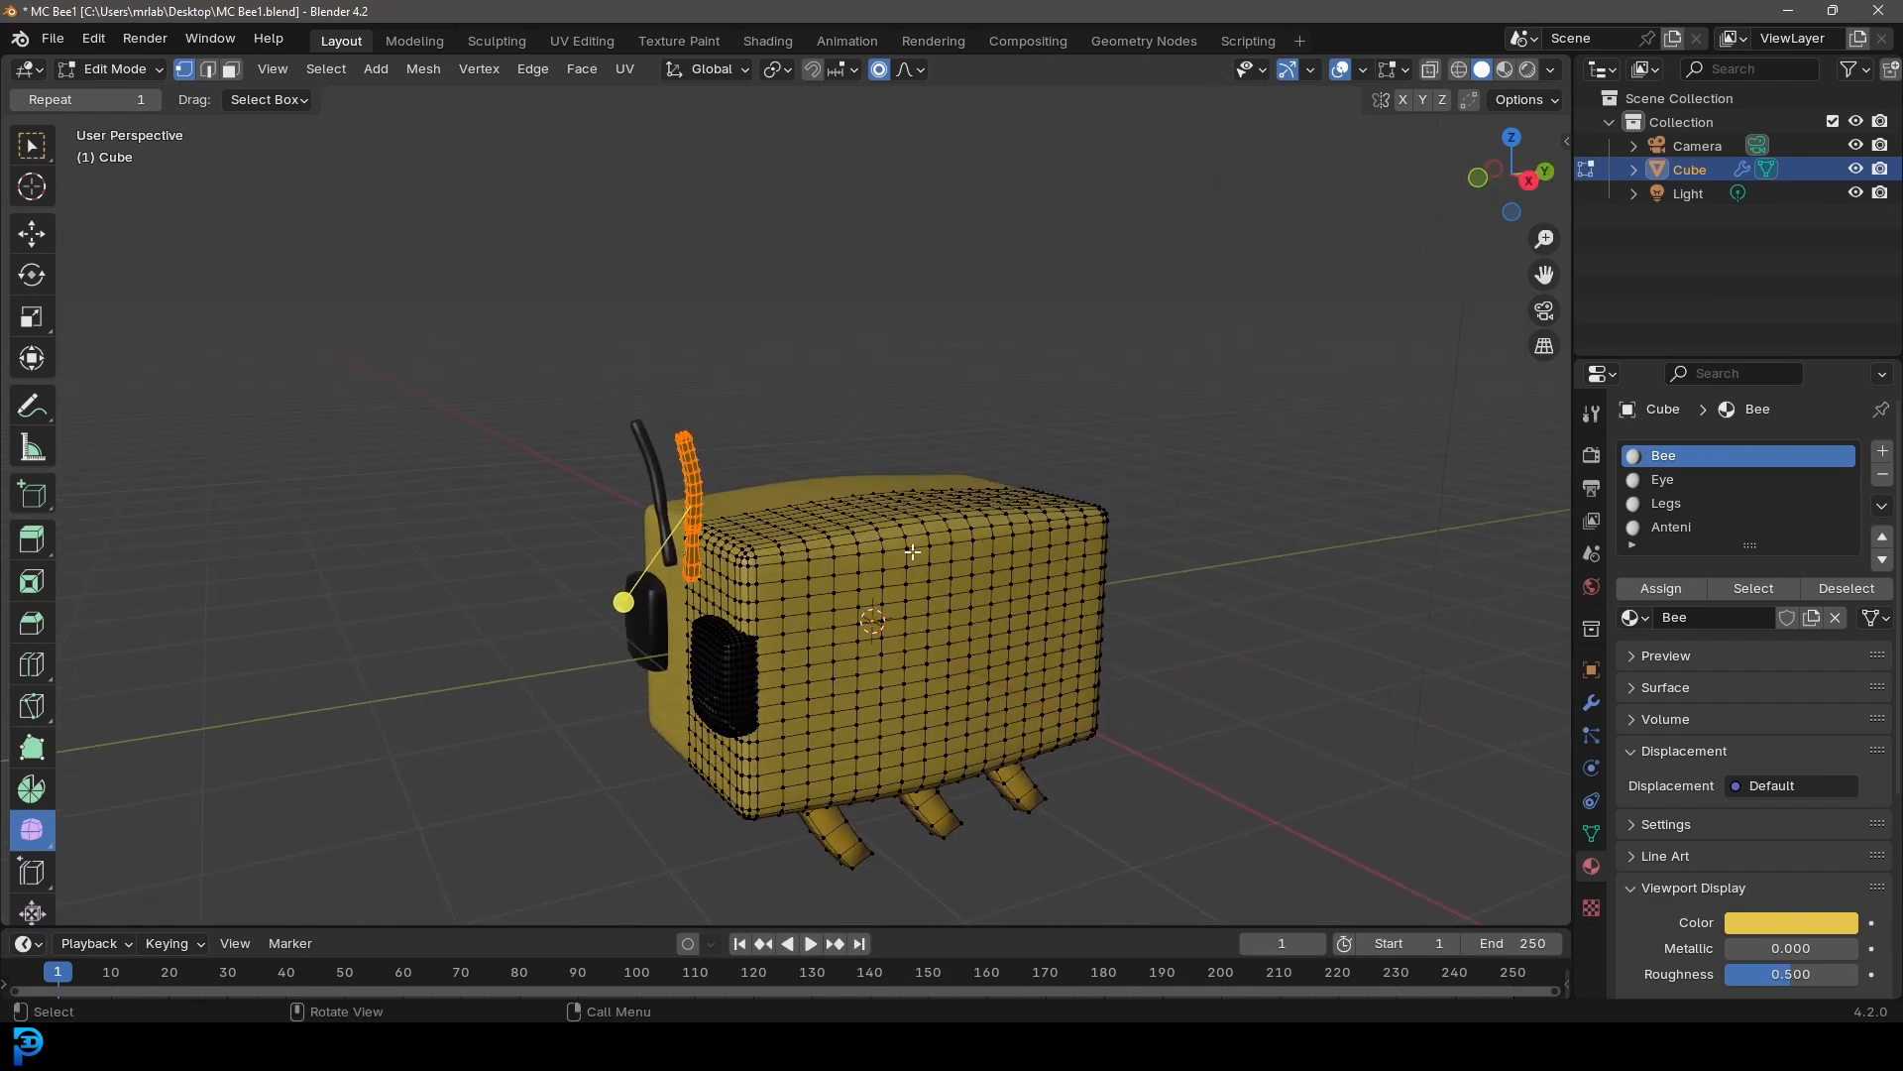
click(912, 552)
scroll(912, 555, up, 2)
scroll(949, 564, down, 1)
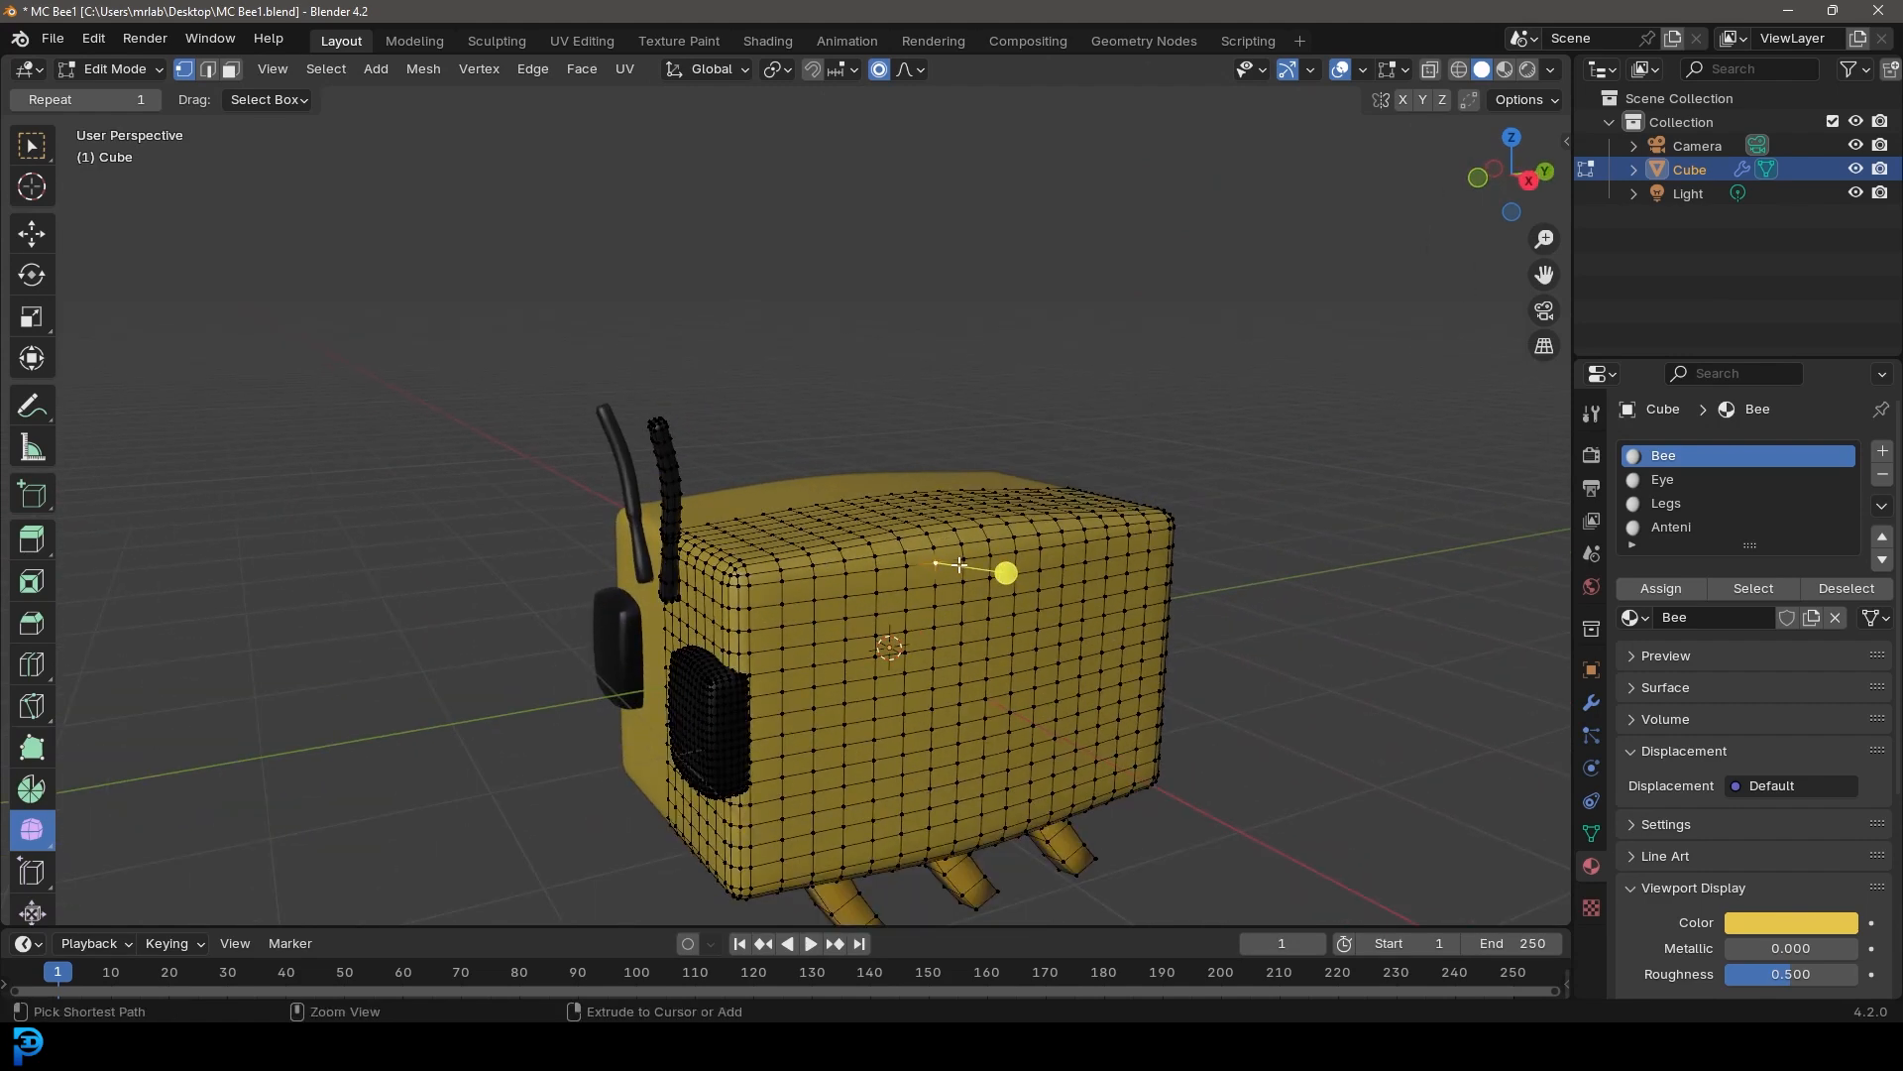
key(ctrl+l)
scroll(924, 569, down, 2)
middle_drag(924, 568, 898, 601)
scroll(928, 544, up, 1)
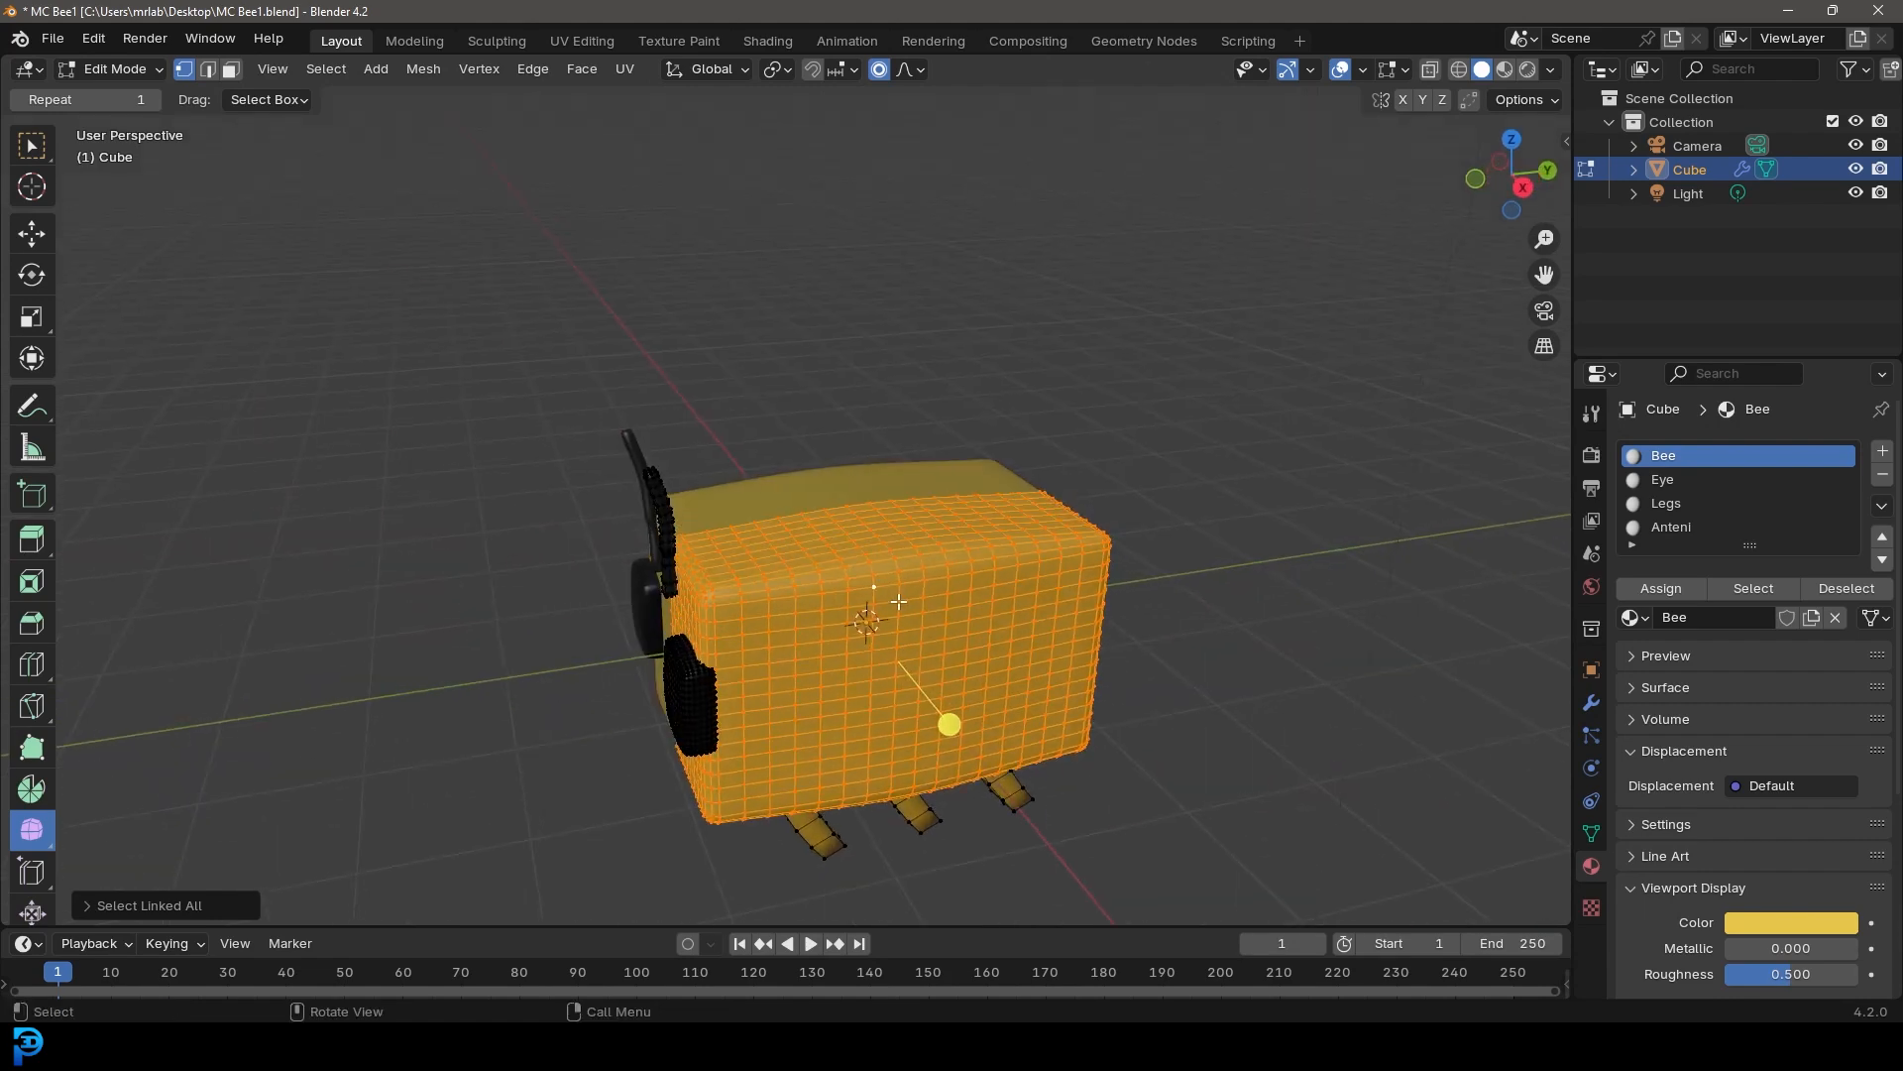
click(585, 41)
scroll(1126, 455, up, 5)
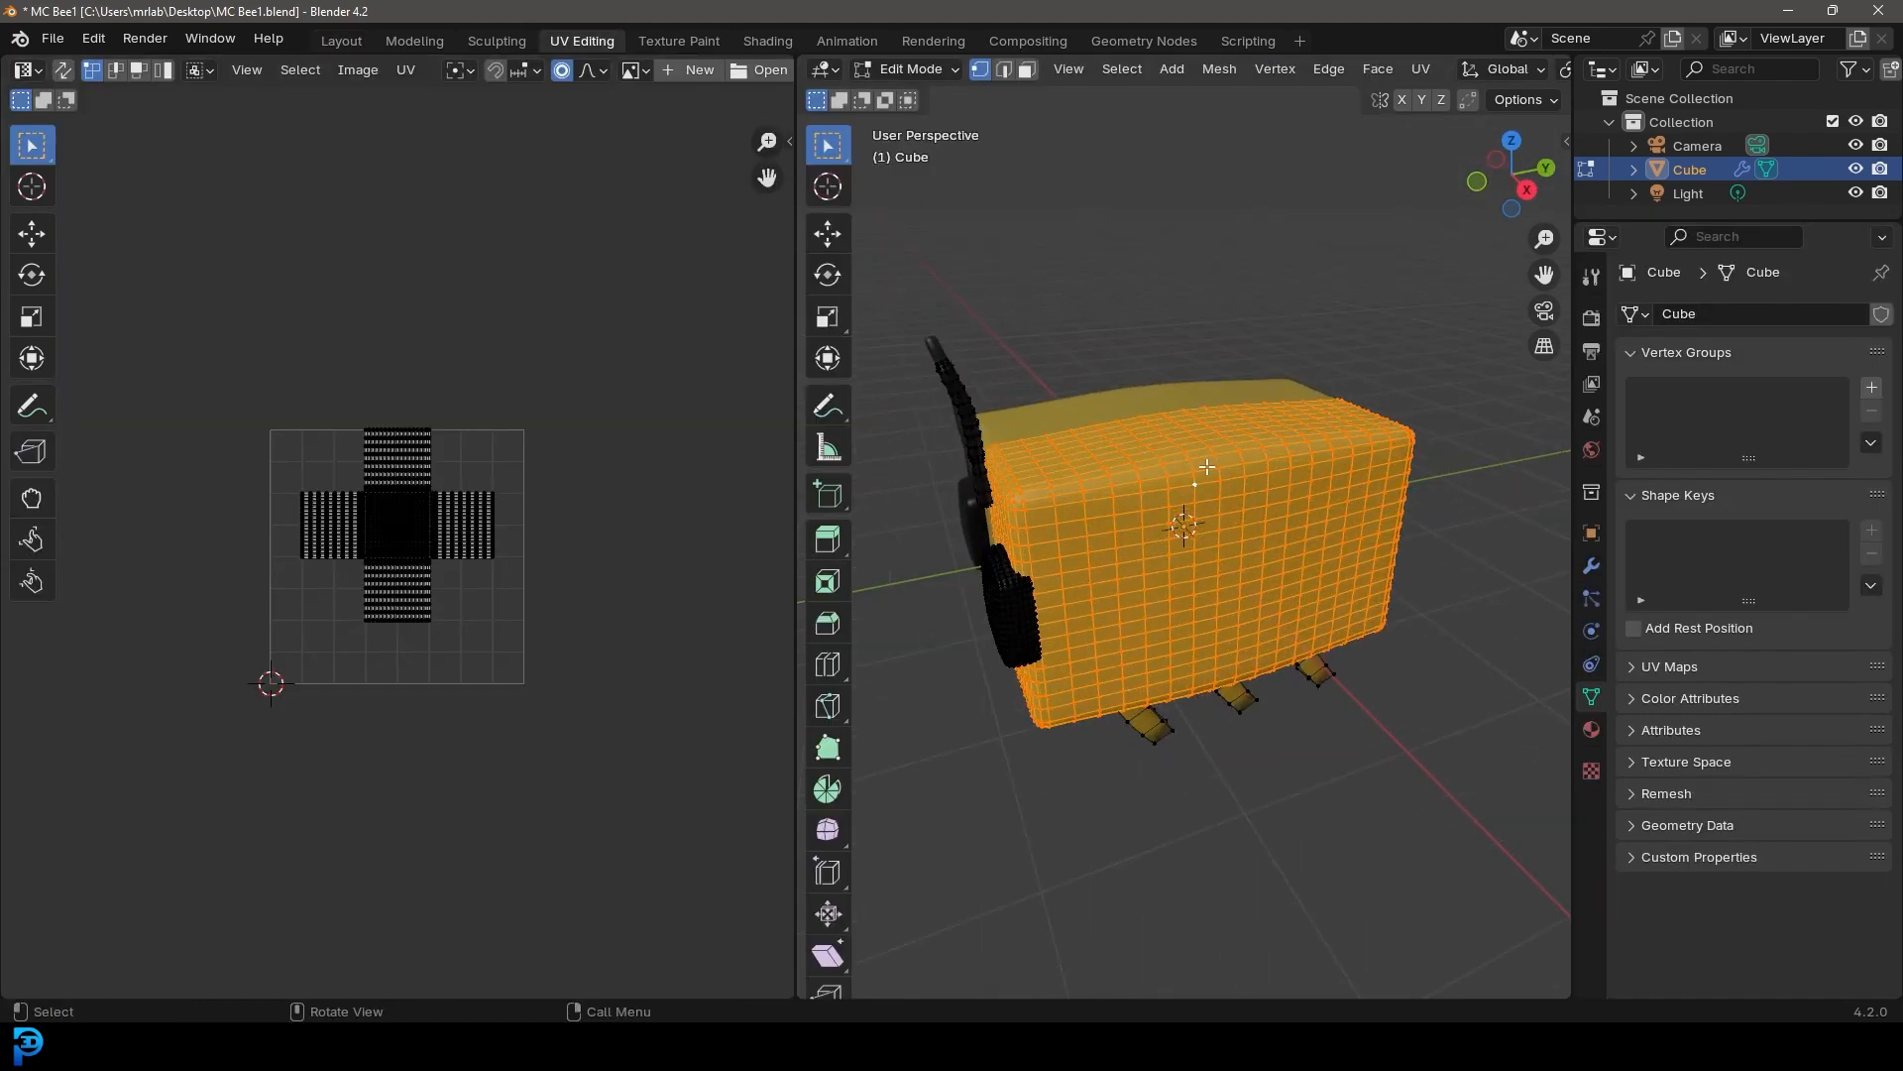
key(u)
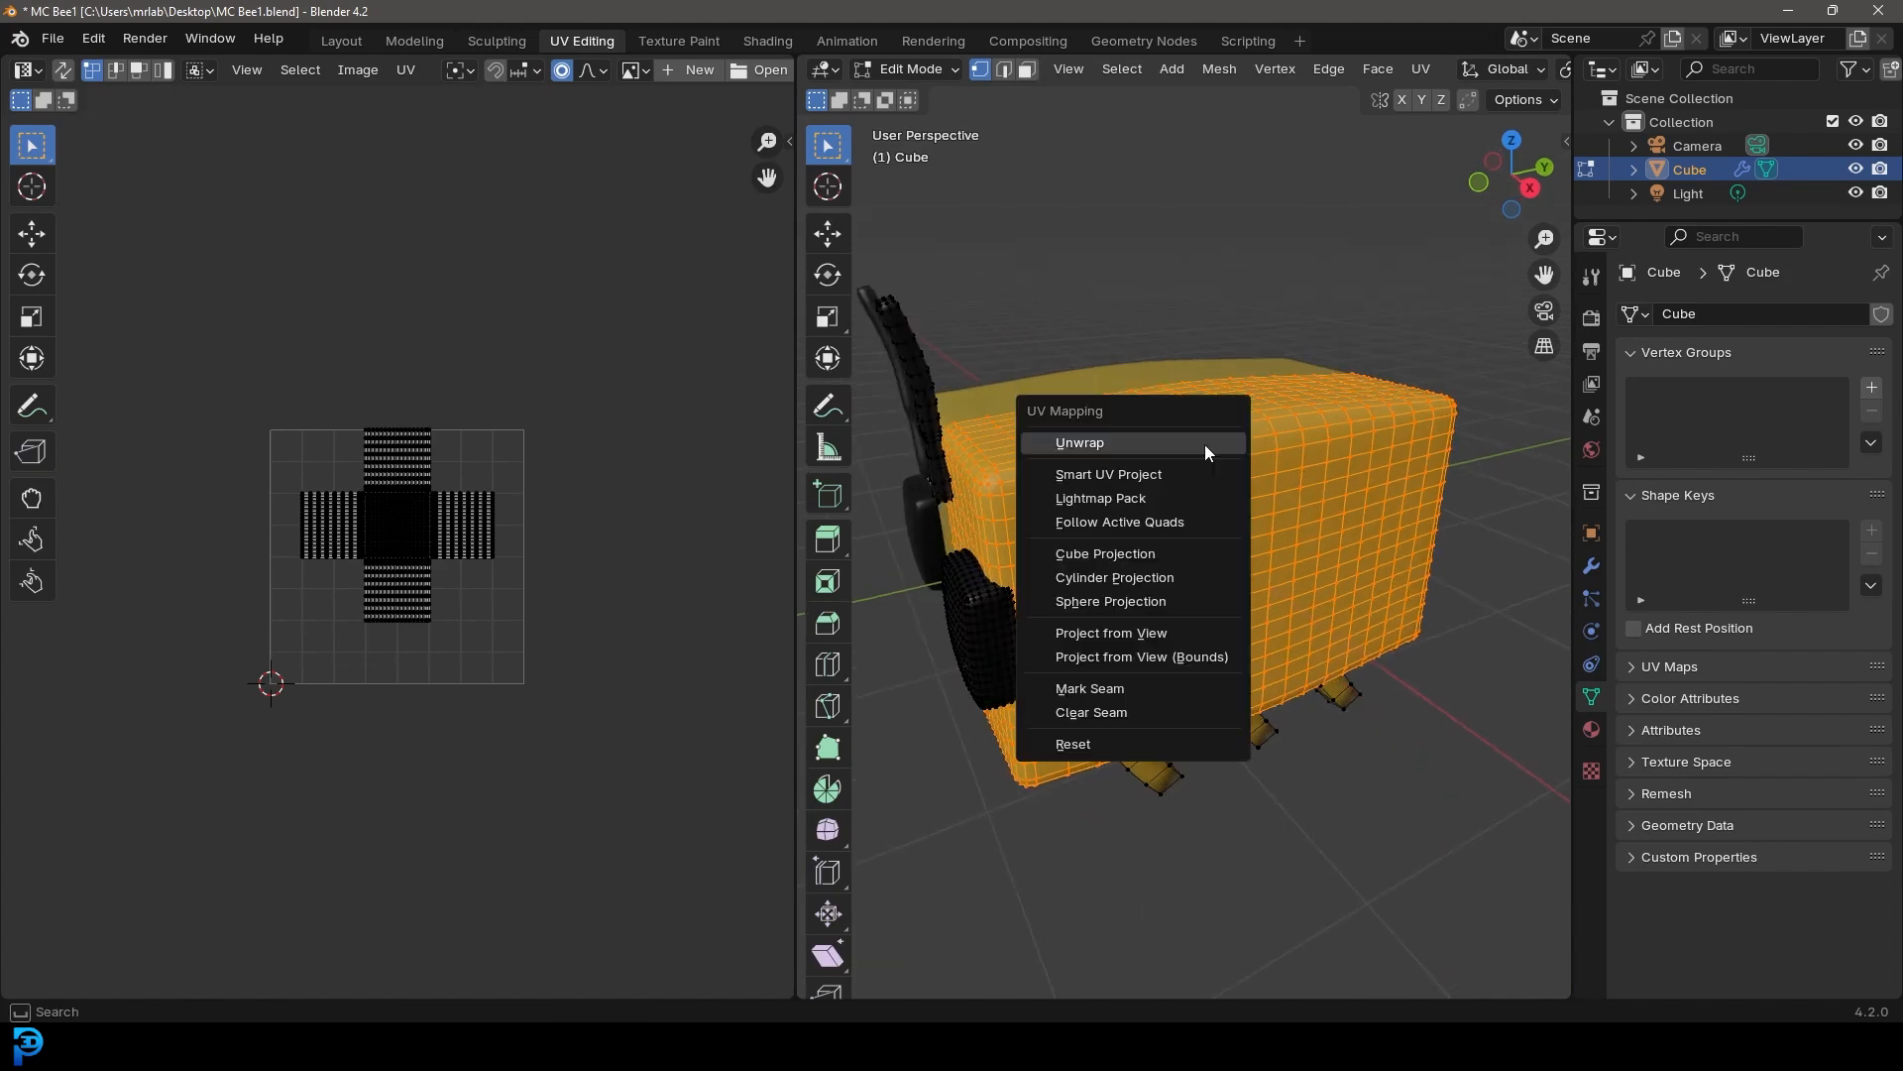
click(1078, 443)
Scale the body's UV island down and move it to fit inside the UV space
scroll(446, 518, up, 5)
scroll(235, 313, down, 3)
drag(112, 286, 589, 842)
scroll(654, 803, up, 1)
key(s)
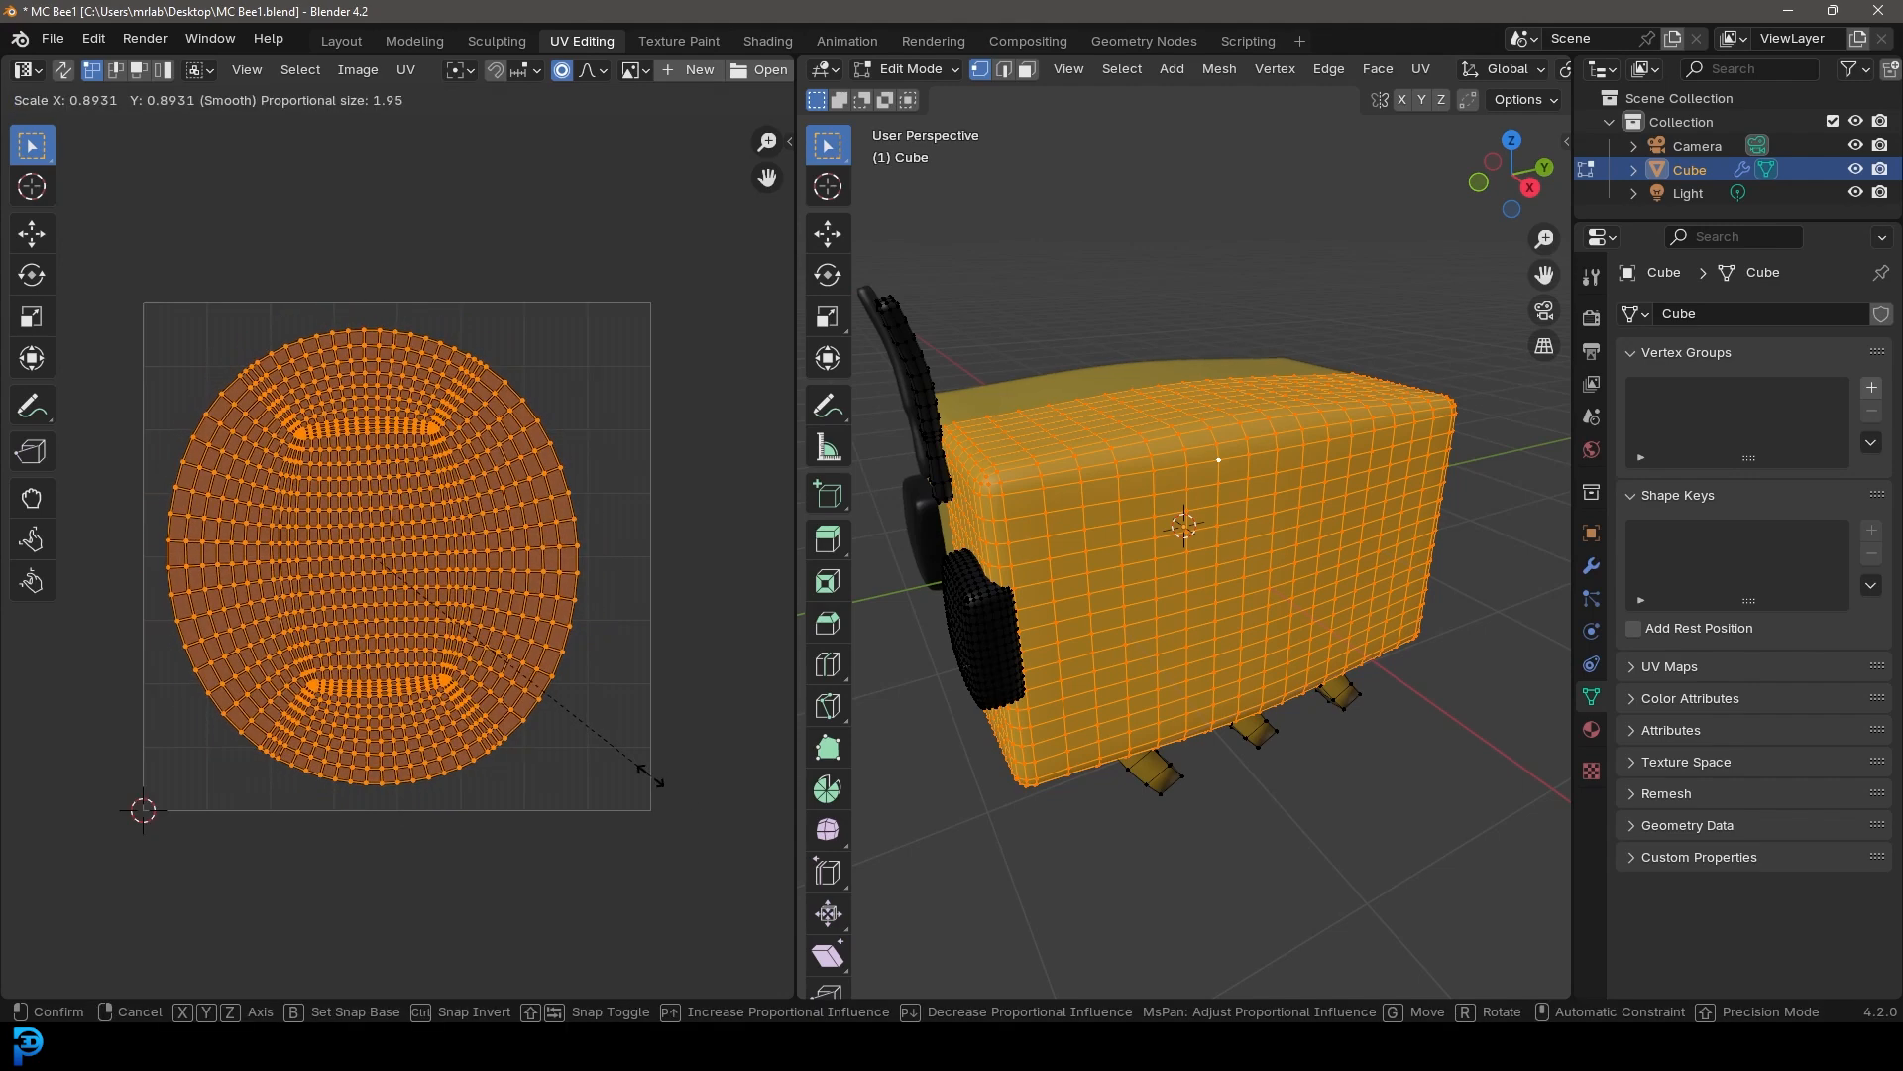
click(651, 782)
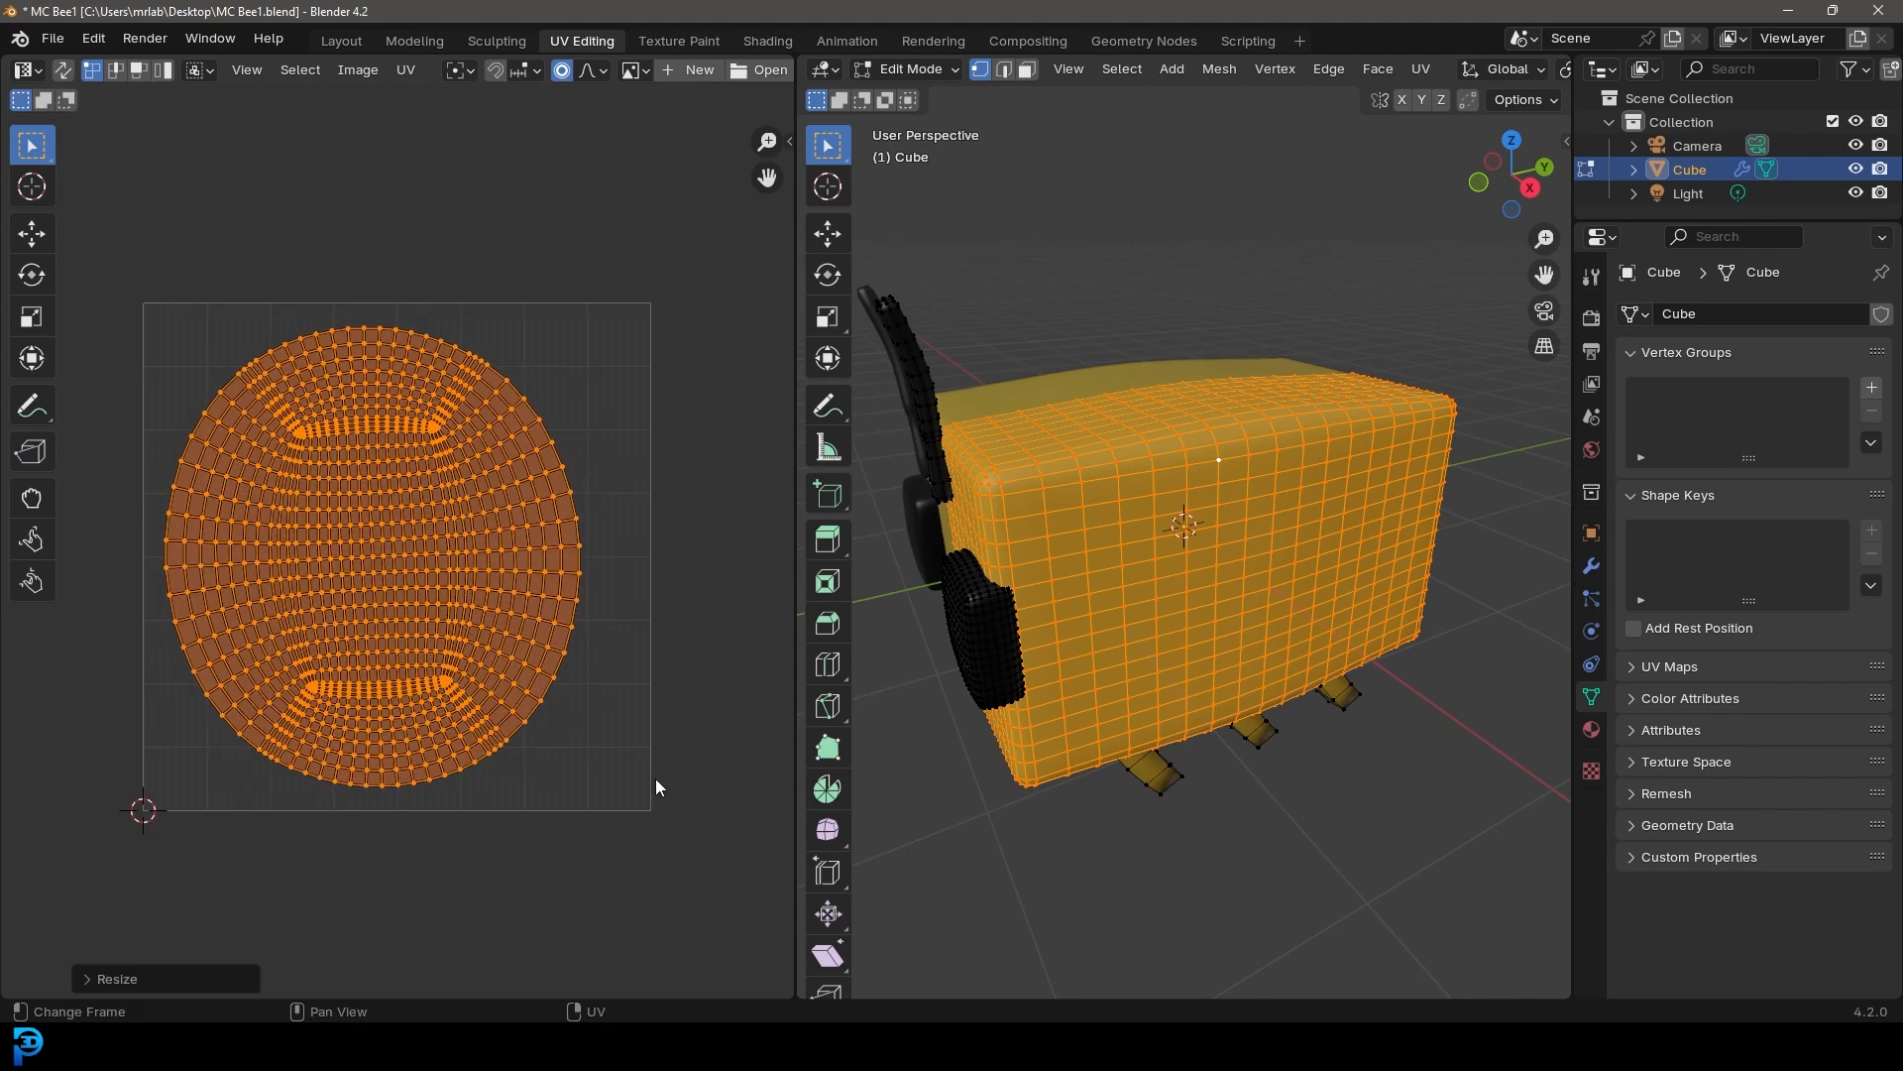
key(g)
click(680, 772)
mouse_move(154, 741)
middle_down()
mouse_move(301, 693)
mouse_move(176, 743)
middle_up()
Connect an Image Texture to the Bee material's Base Color
middle_drag(1176, 575, 1190, 543)
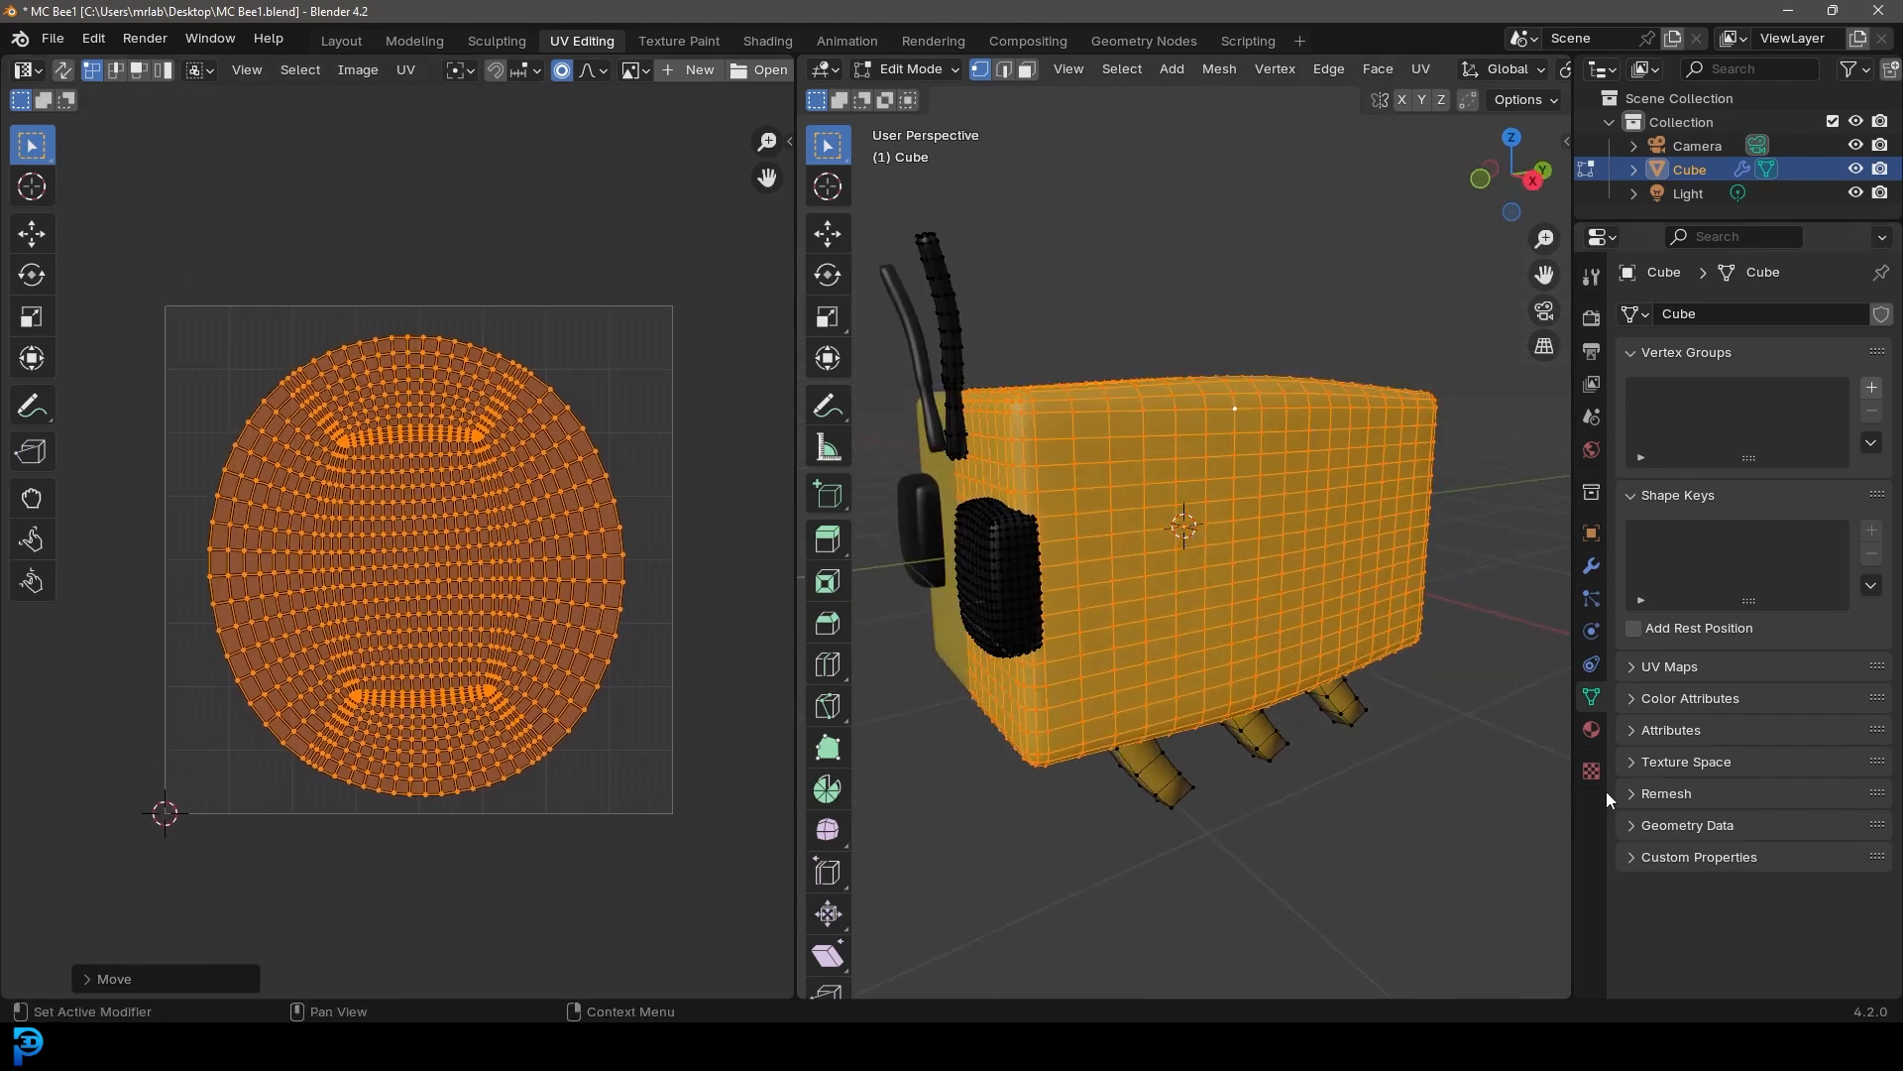
click(1592, 729)
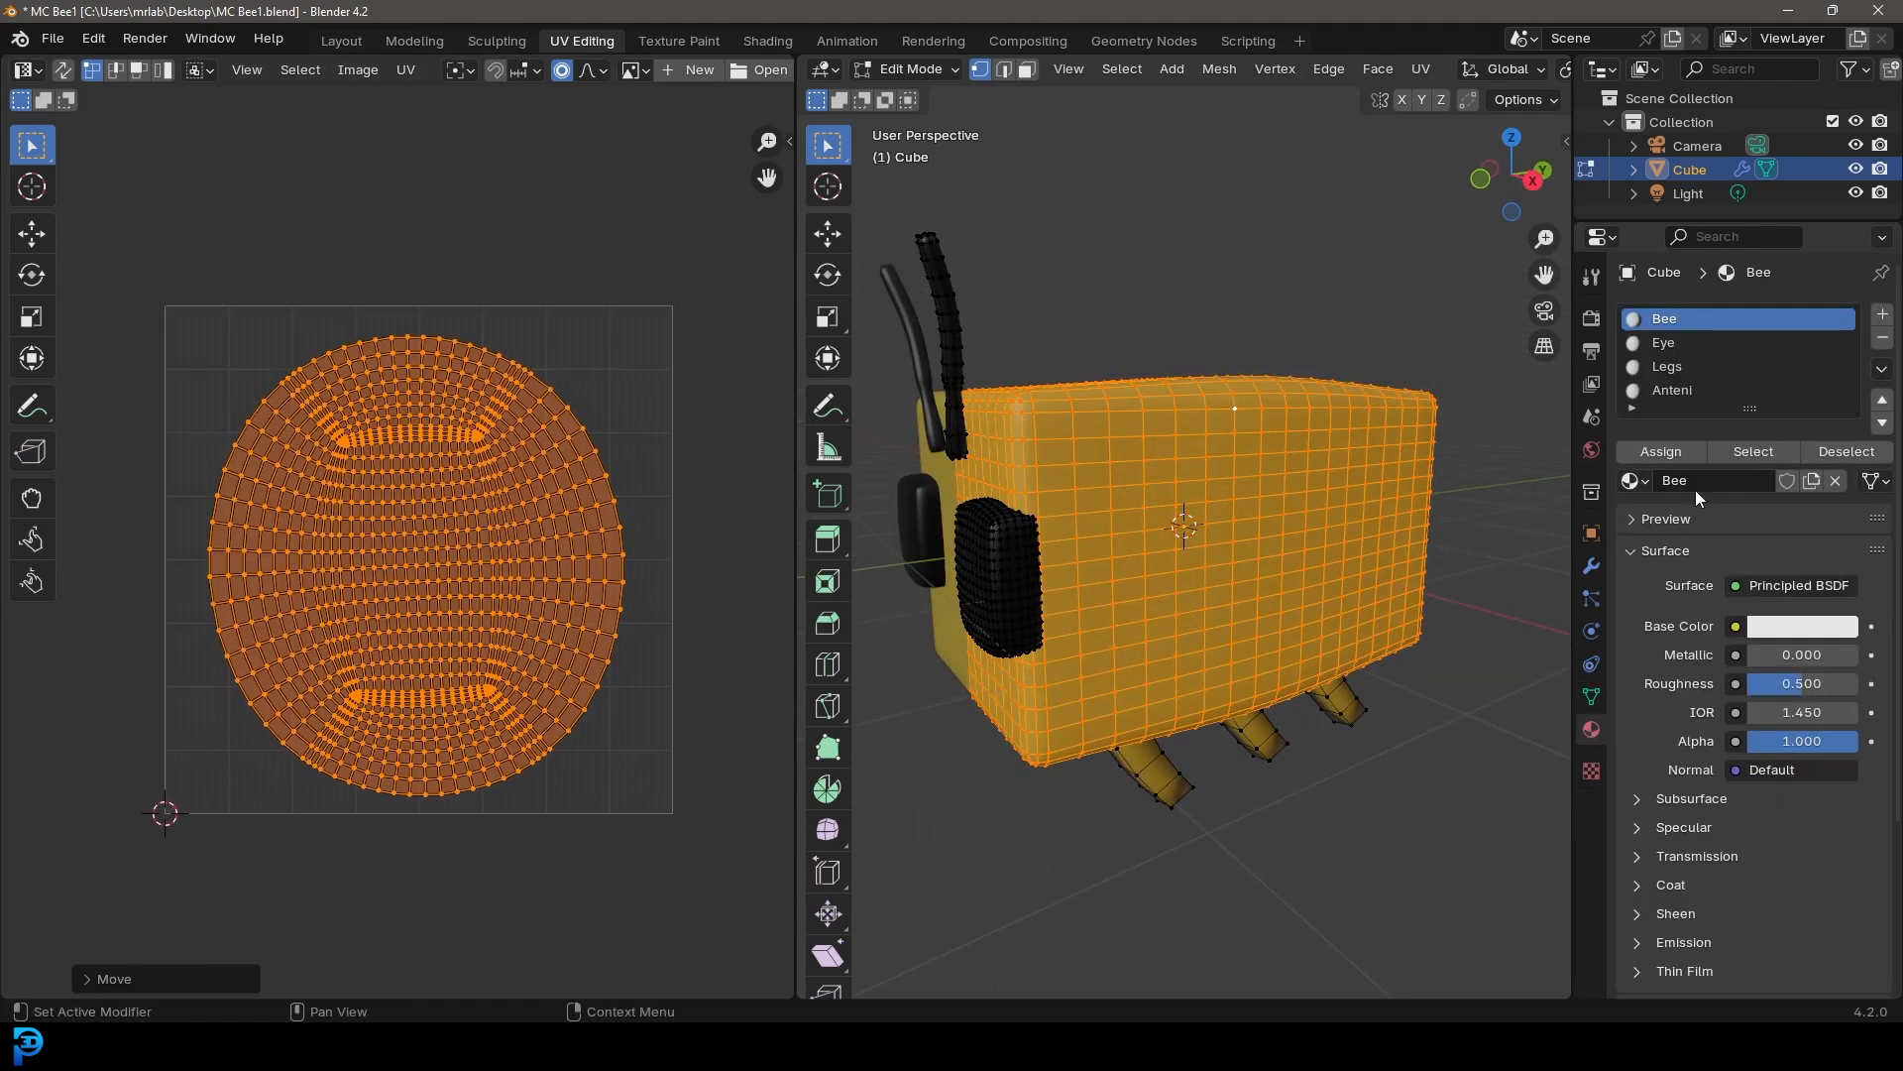
click(1735, 627)
click(1166, 786)
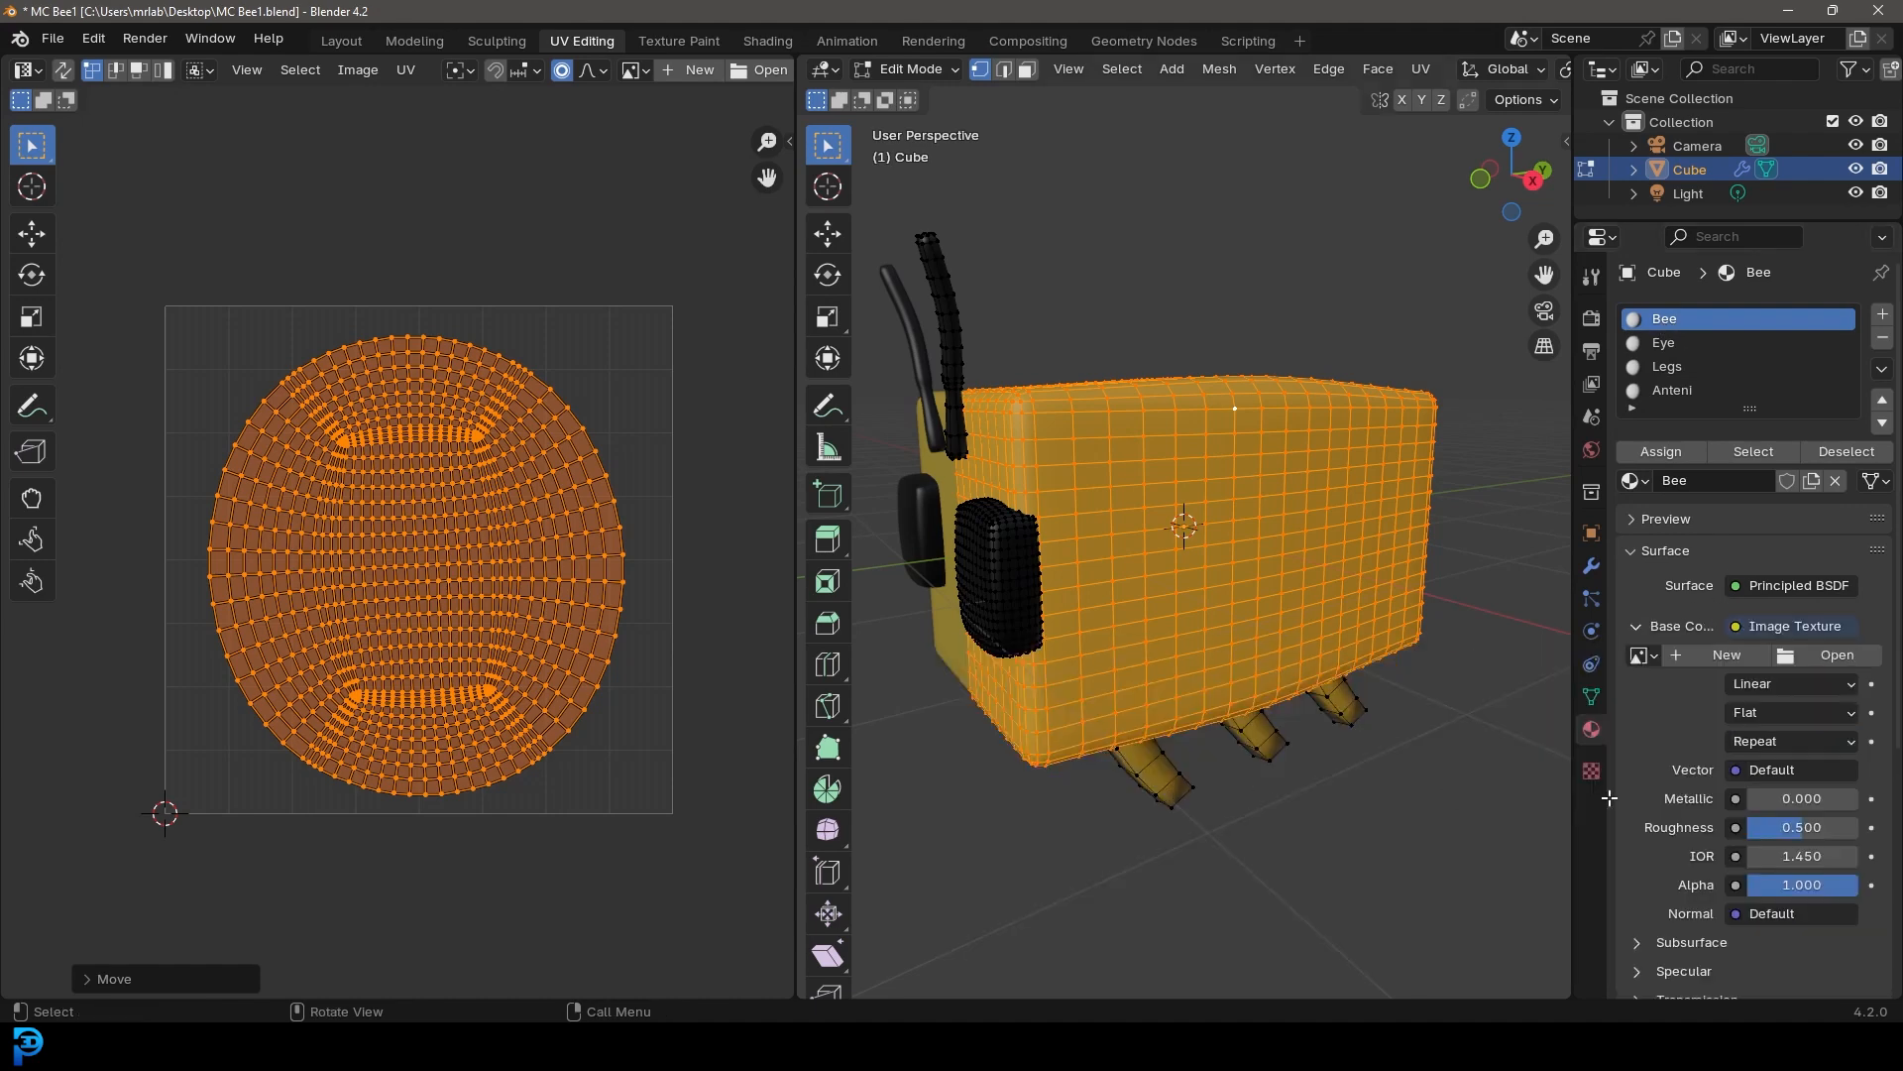
Create a new blank image for the texture with a yellow fill color
click(1718, 655)
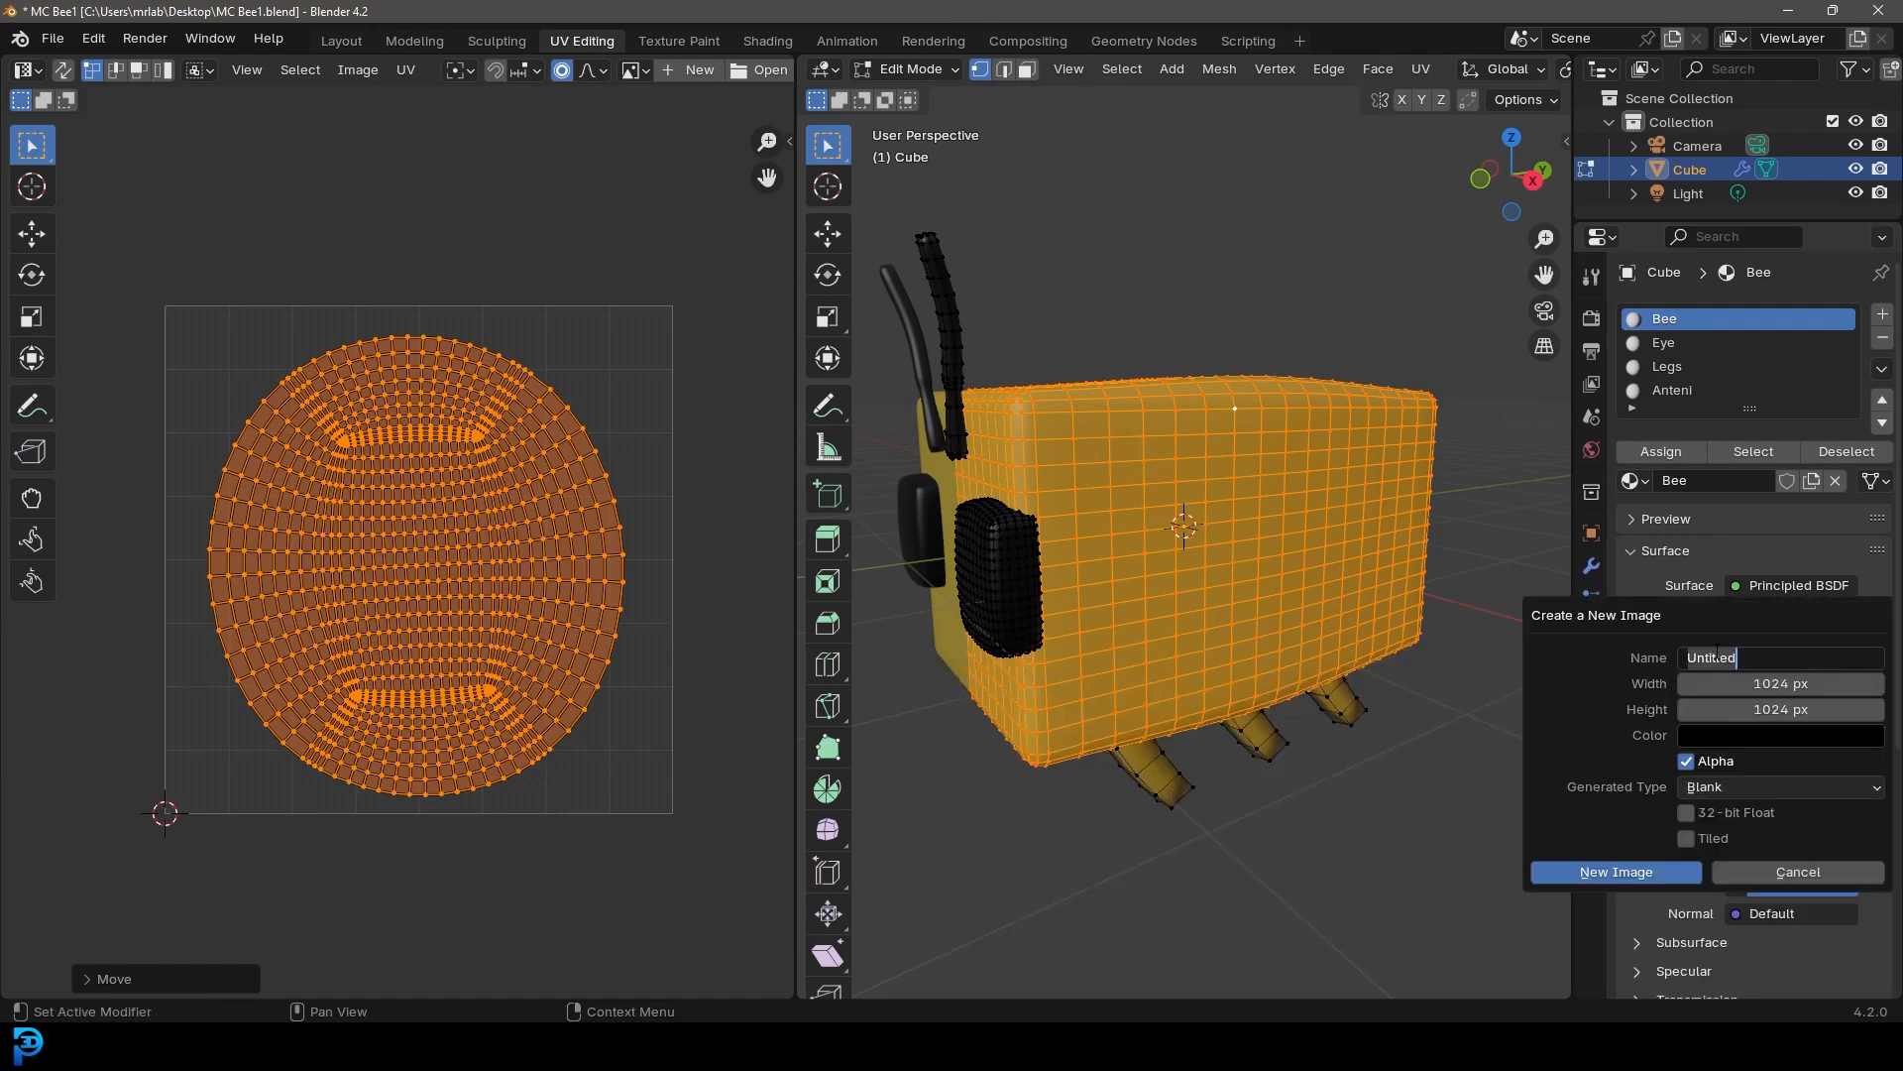
click(1603, 787)
click(1703, 735)
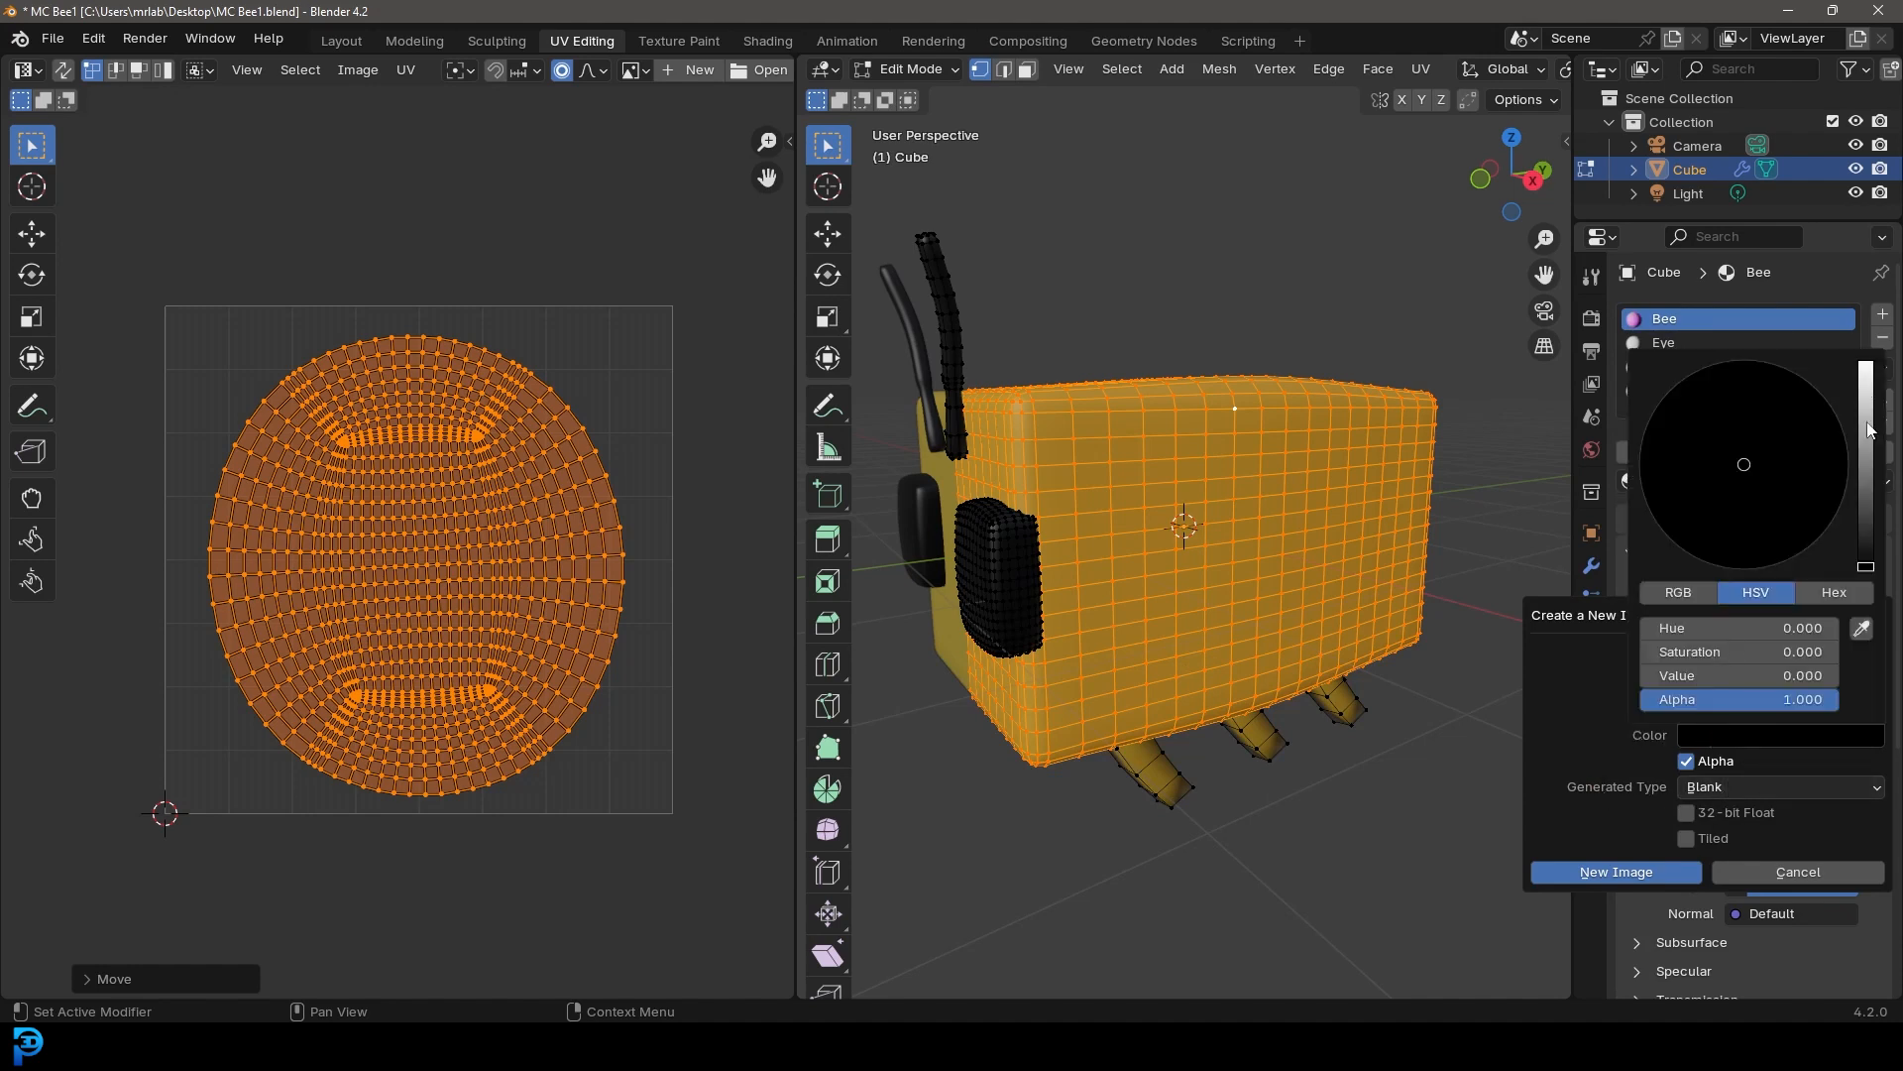
drag(1865, 565, 1865, 388)
click(1686, 523)
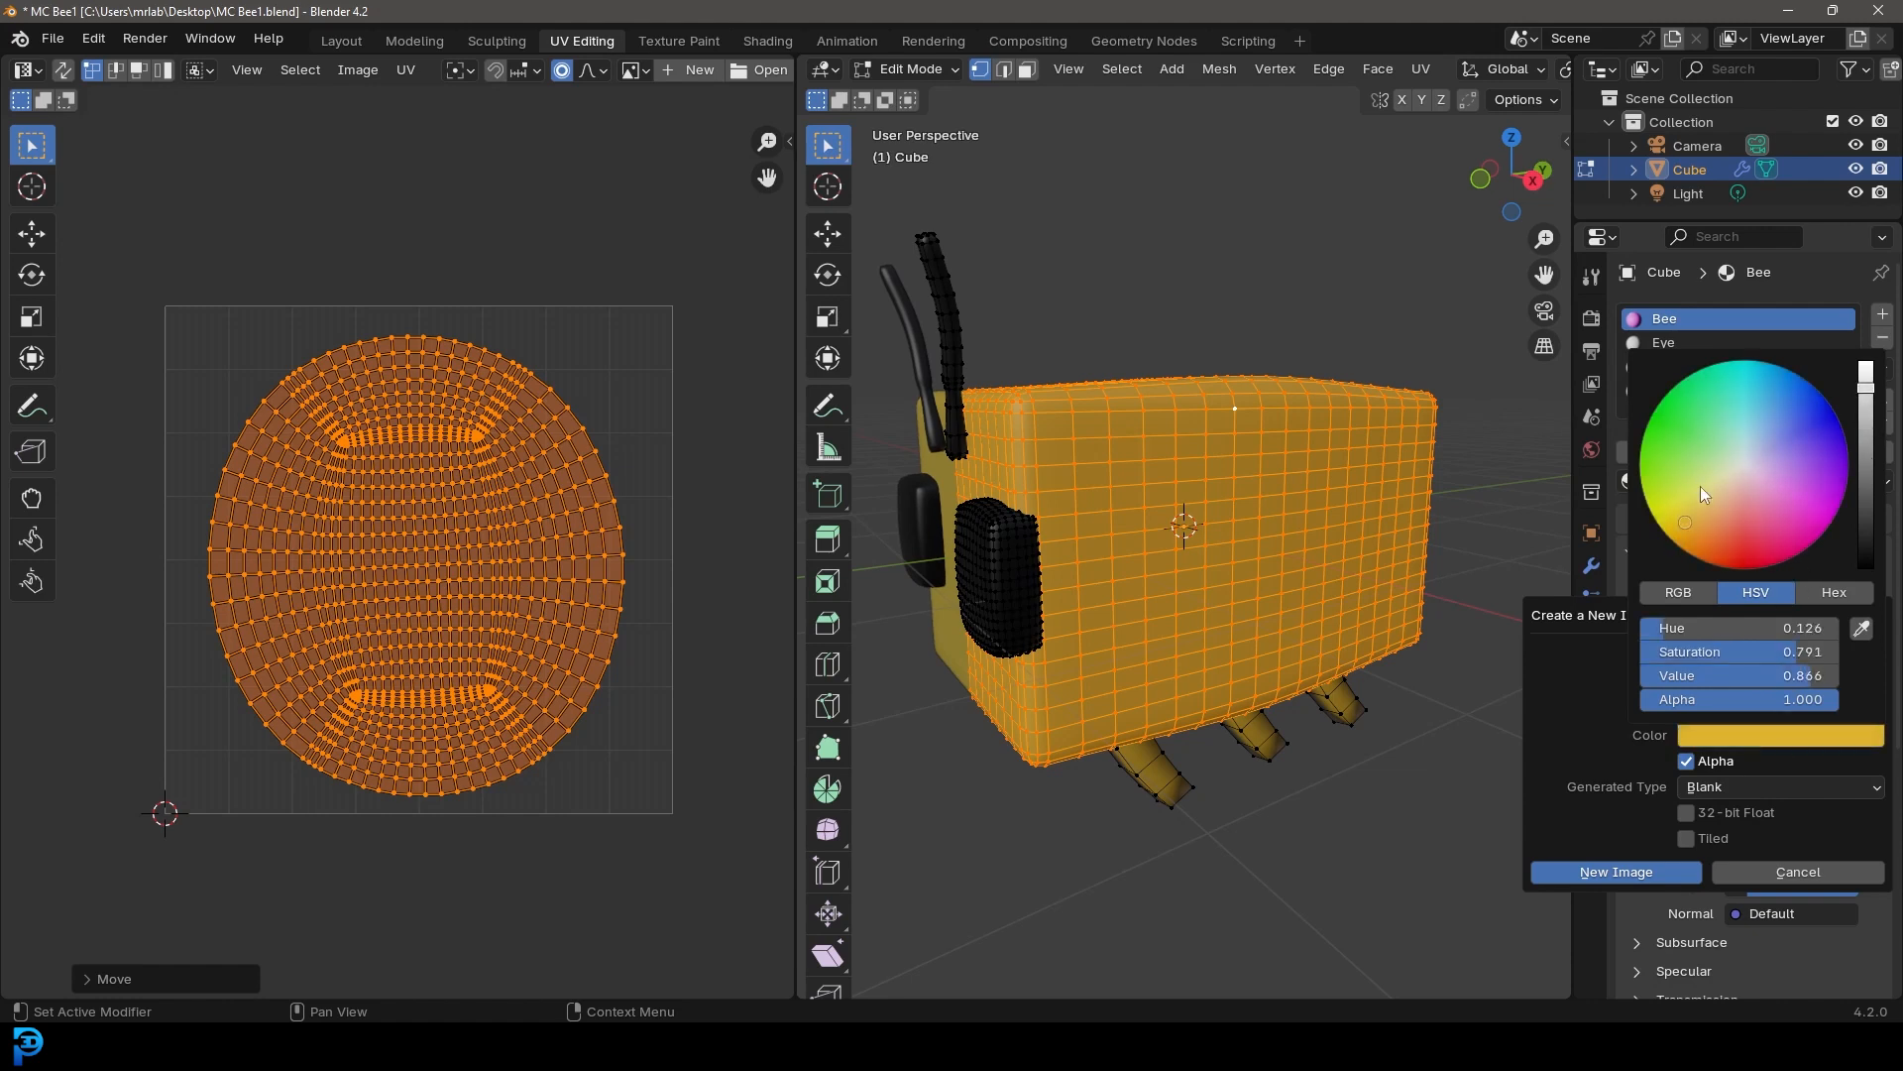
click(1637, 873)
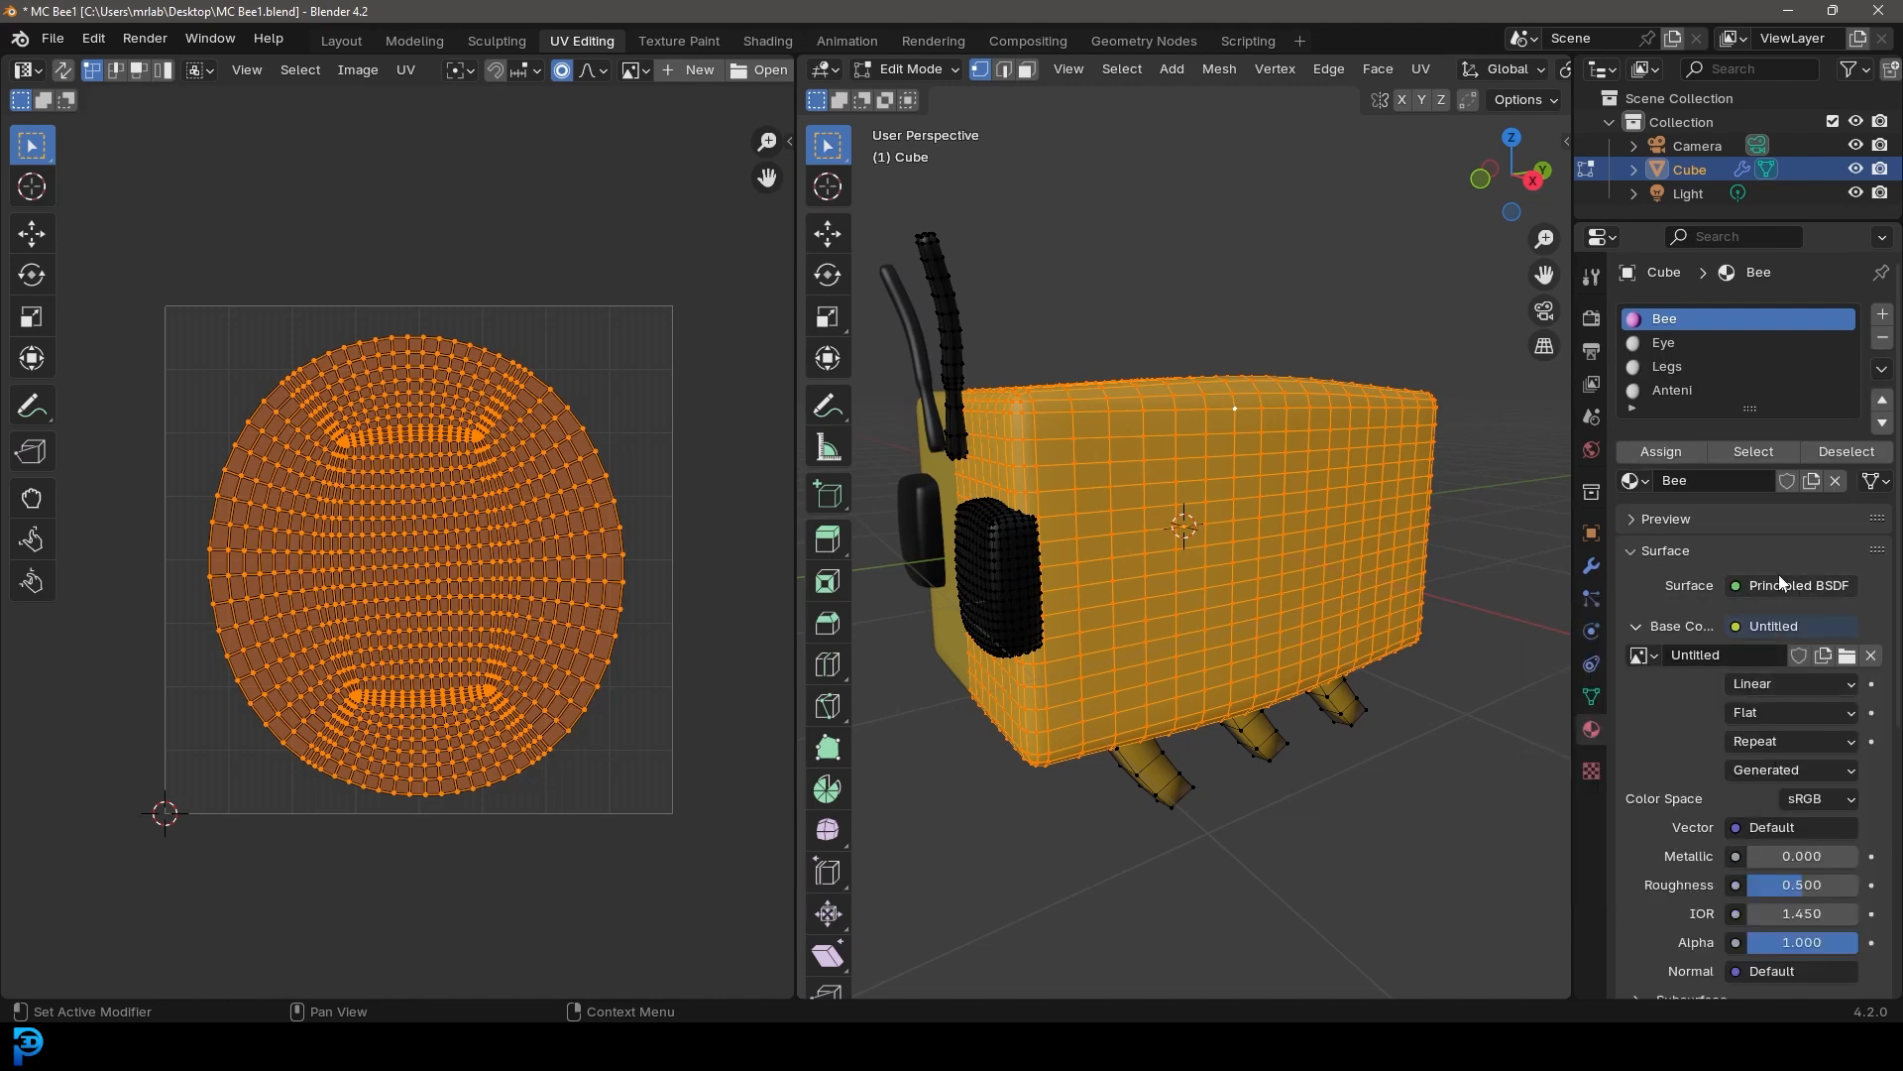
Rename the new image to "bee texture" and display it in the UV editor
click(1709, 655)
text(bee texture)
key(Return)
click(642, 70)
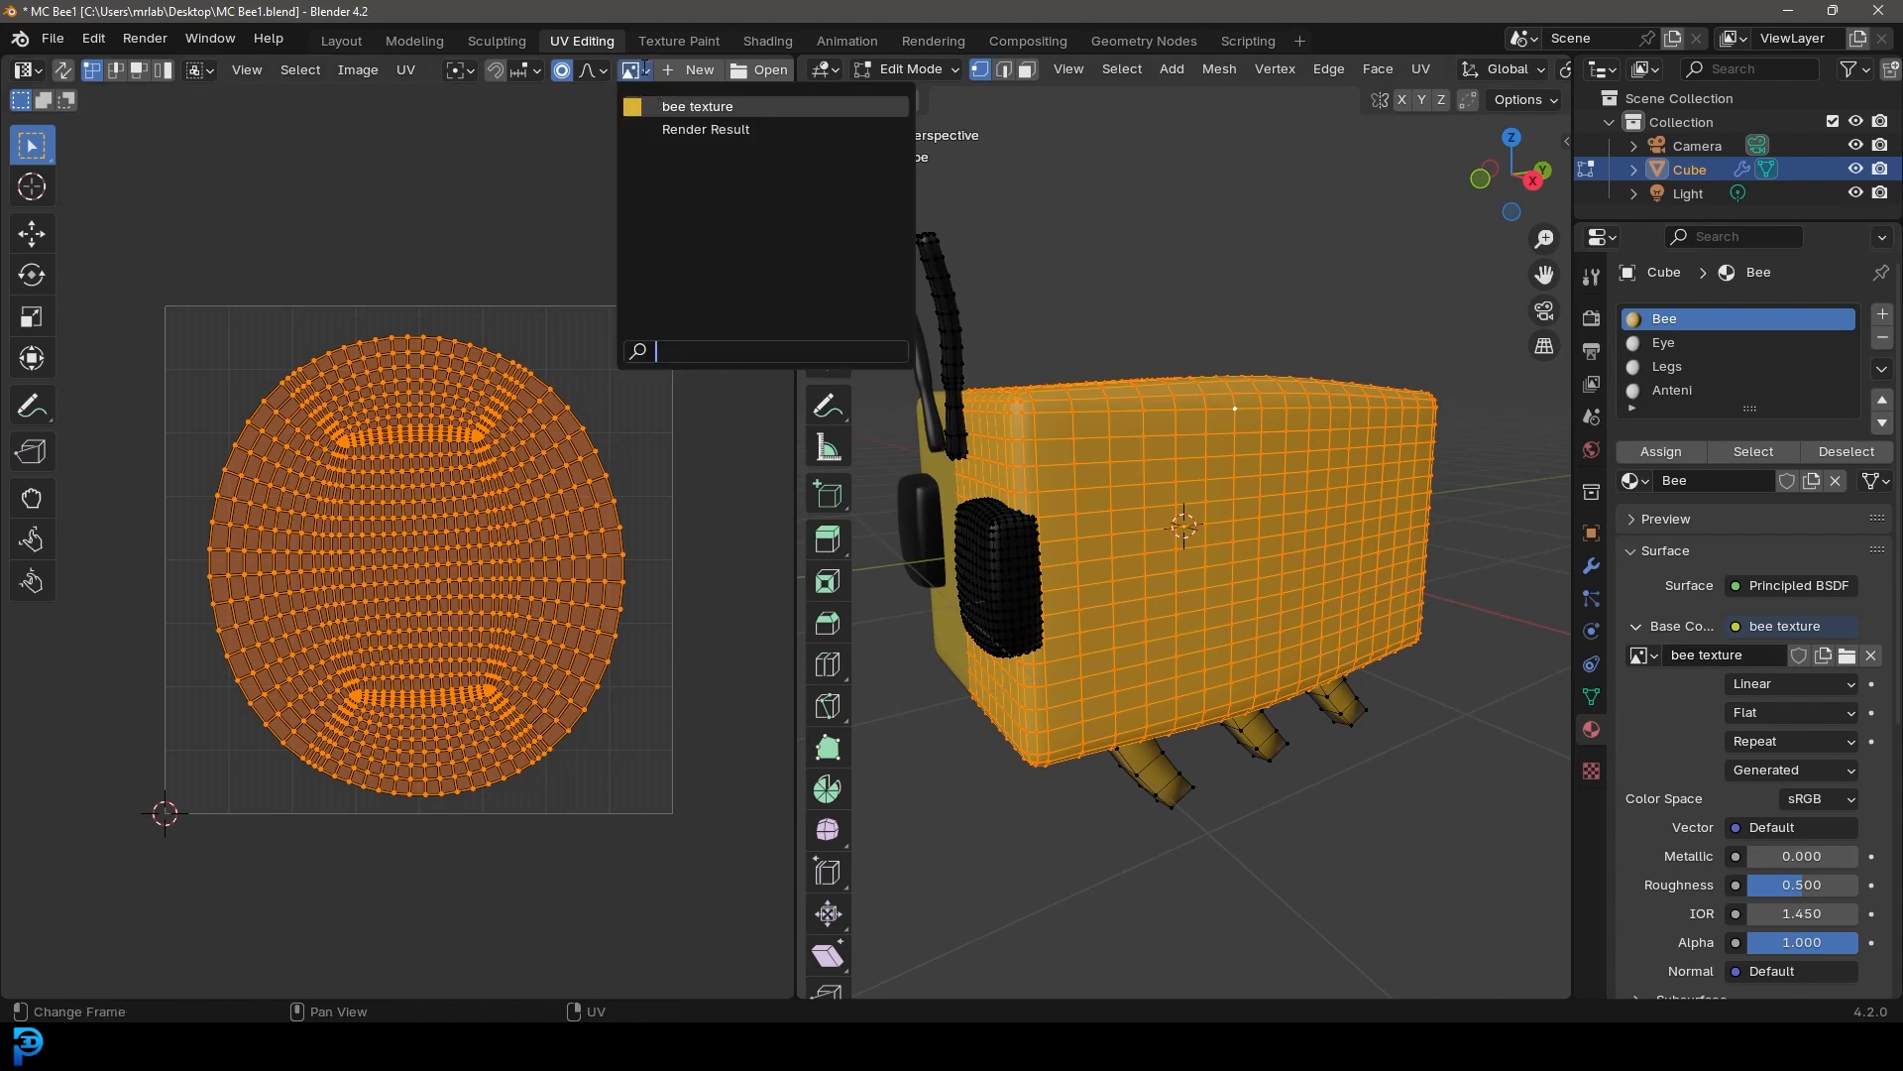
click(674, 106)
key(Home)
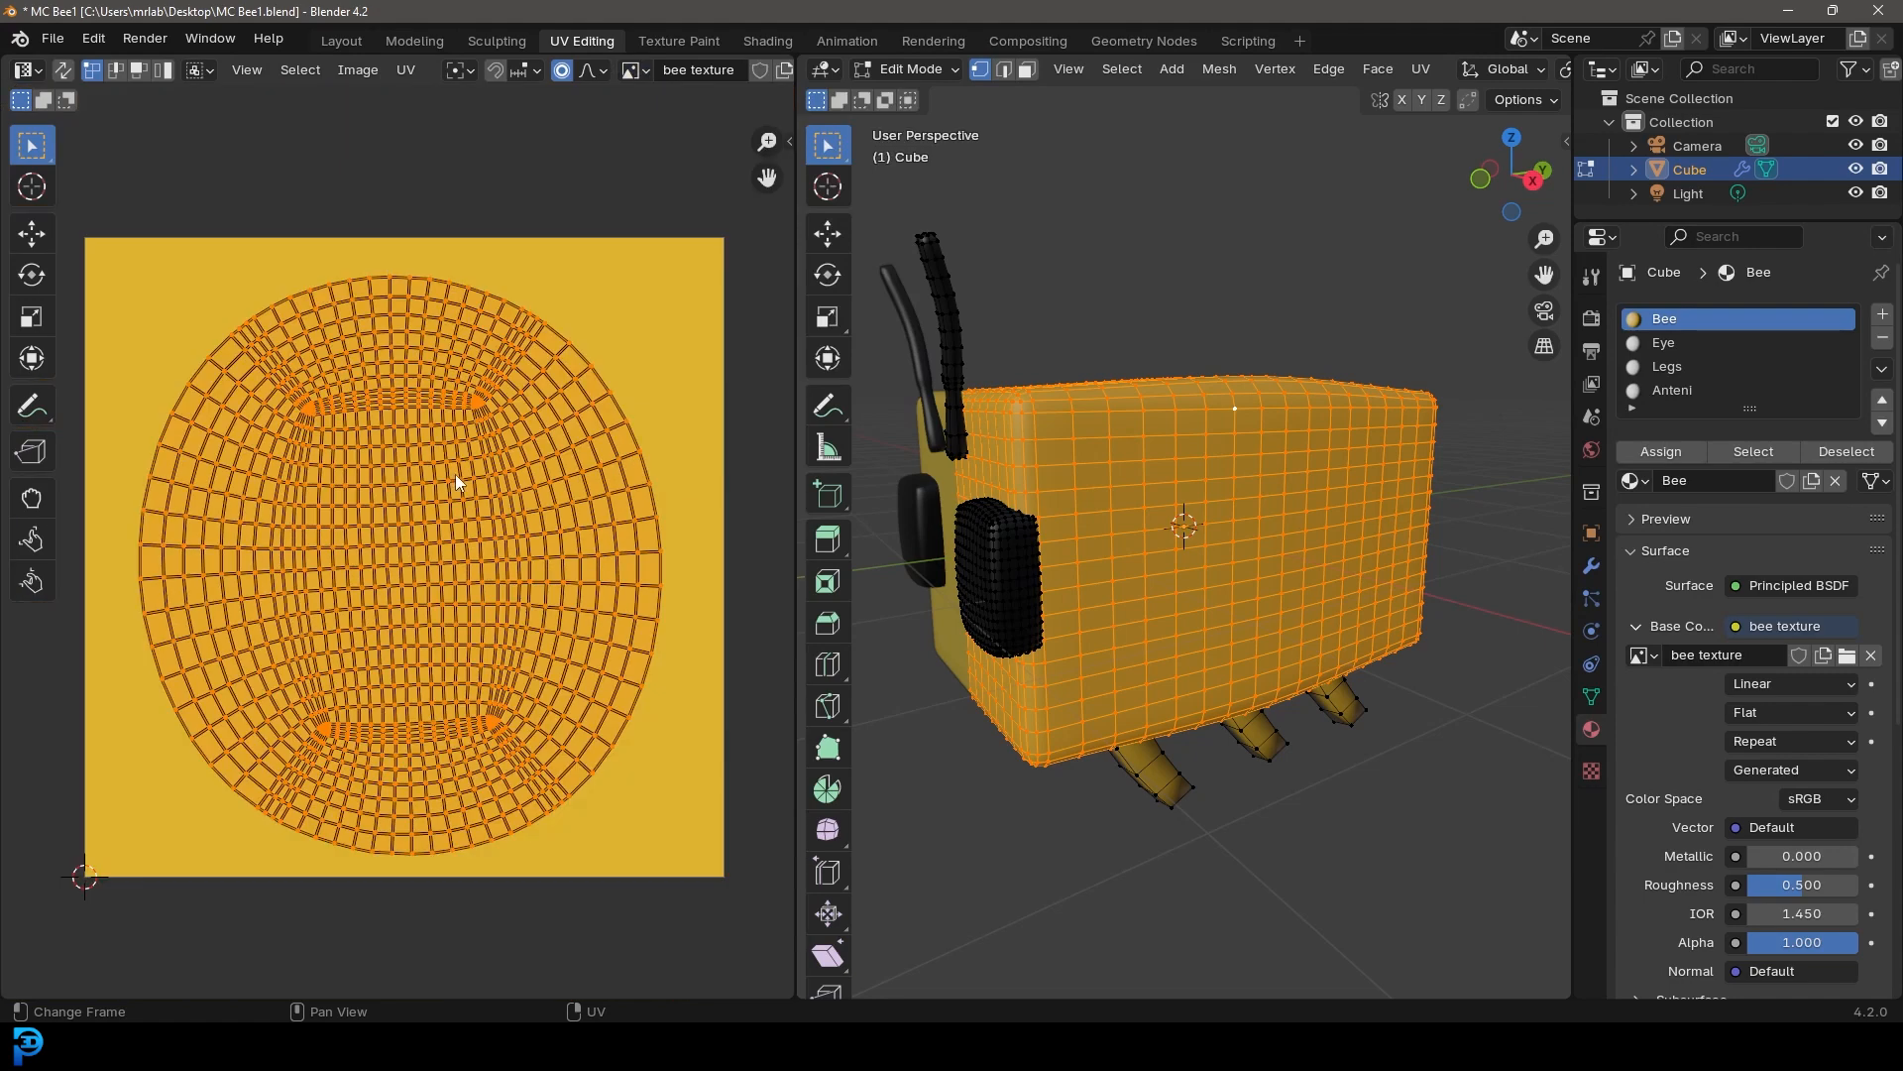
Save the image as bee texture.png on the Desktop
click(358, 70)
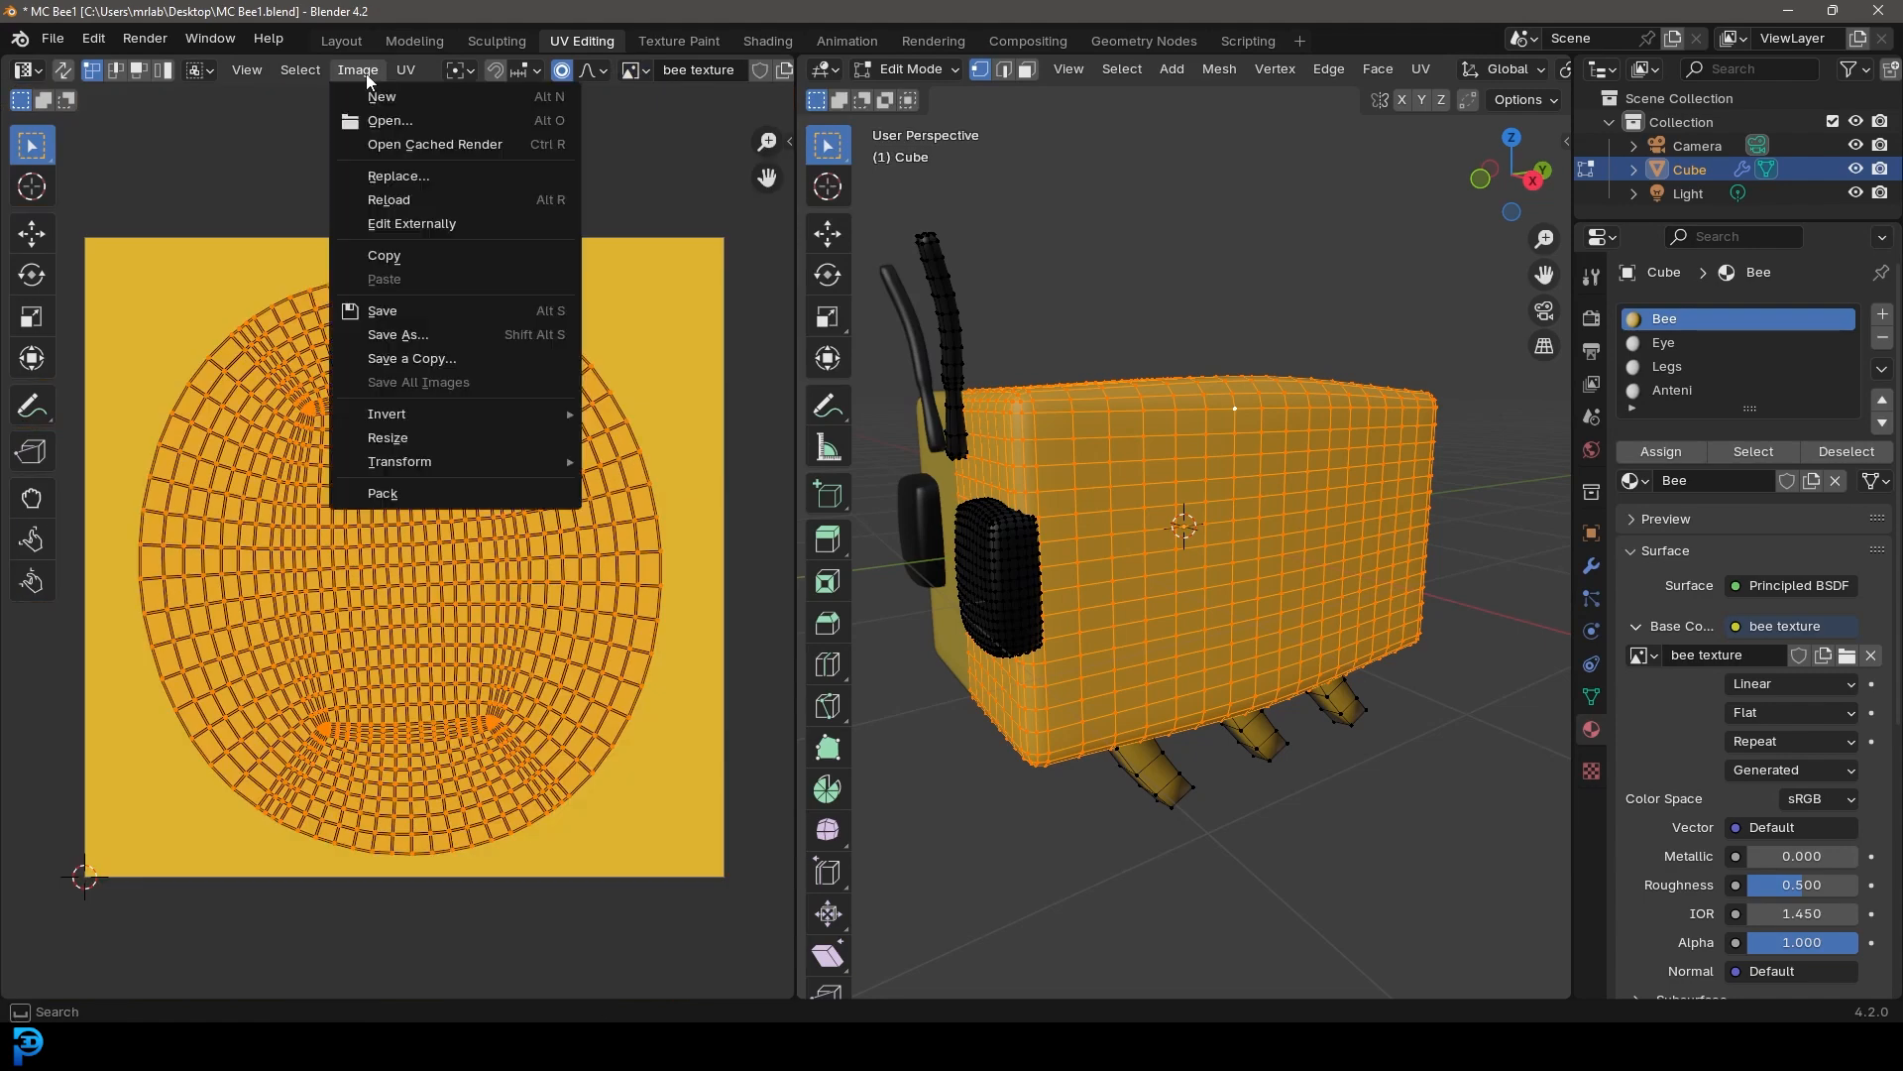
click(425, 336)
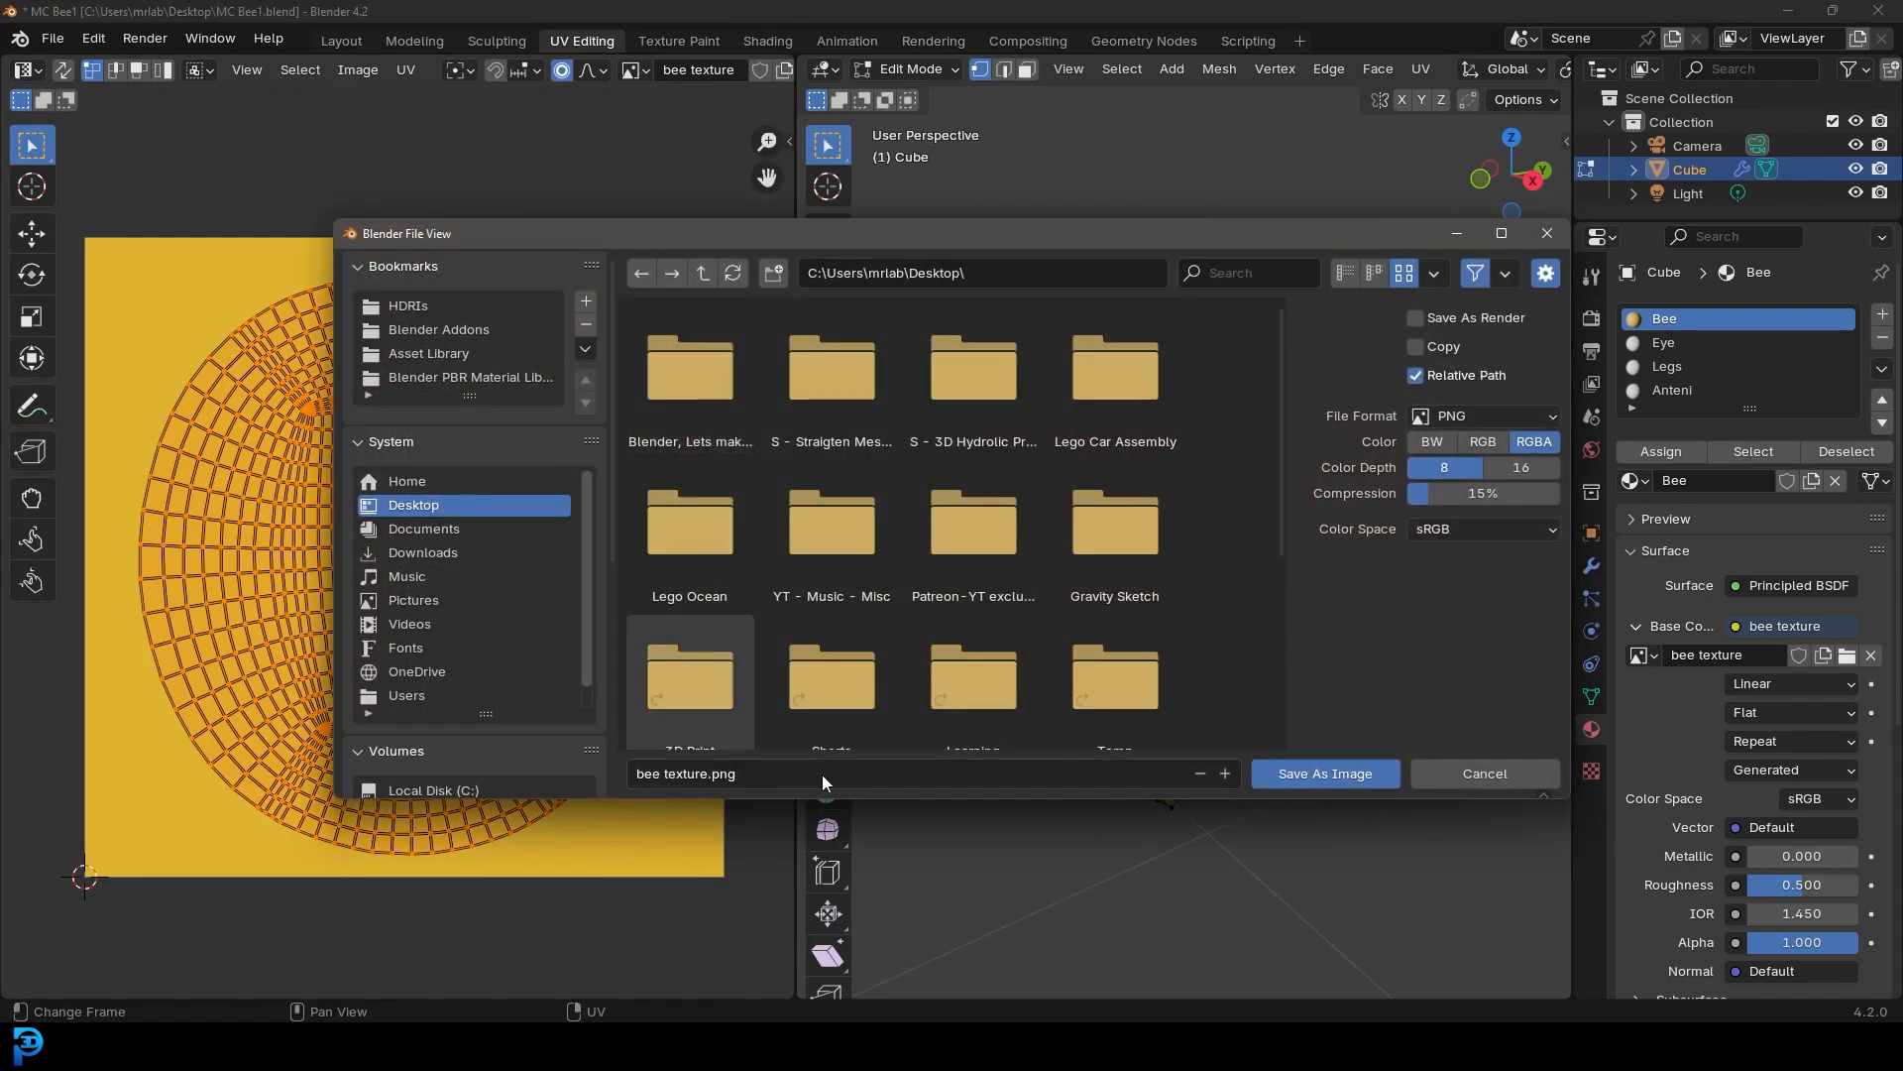
click(1310, 775)
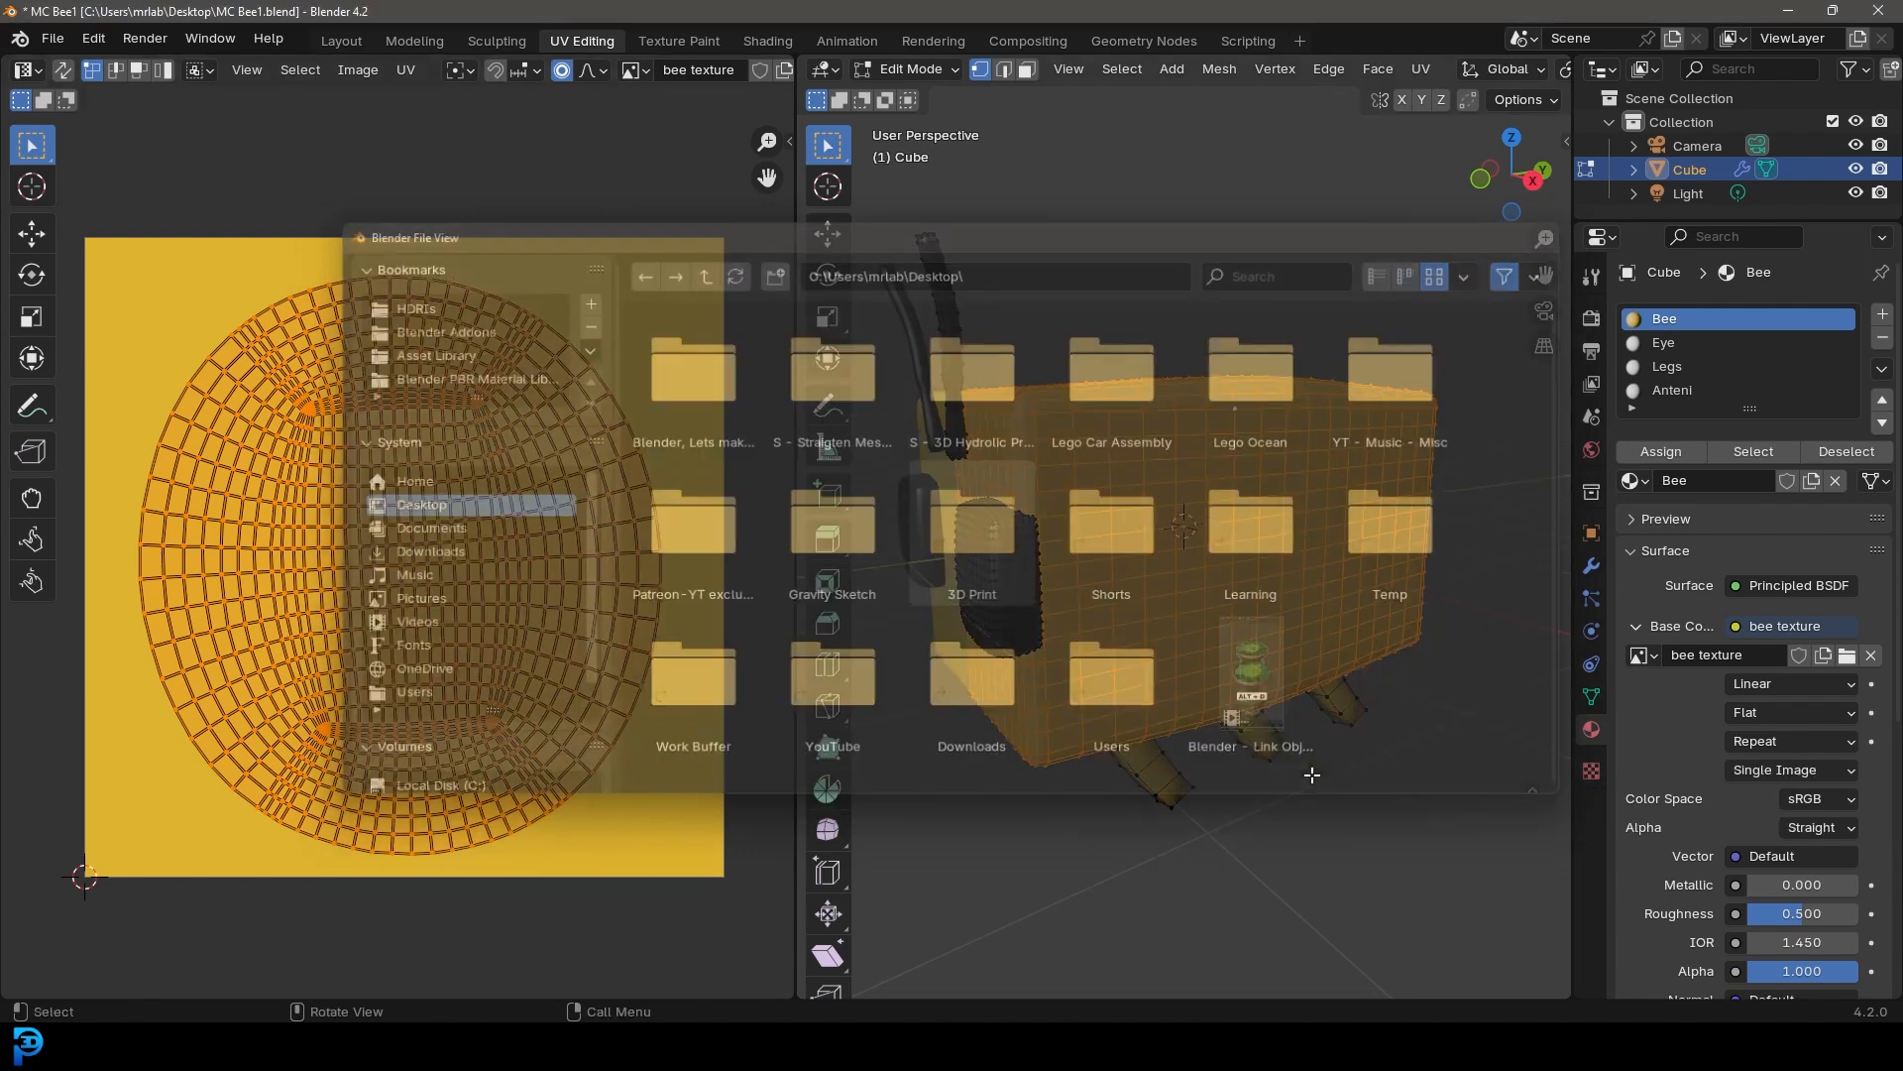
Switch to the Texture Paint workspace and set the brush color to black
click(768, 40)
mouse_move(886, 417)
middle_down()
mouse_move(926, 347)
mouse_move(938, 377)
middle_up()
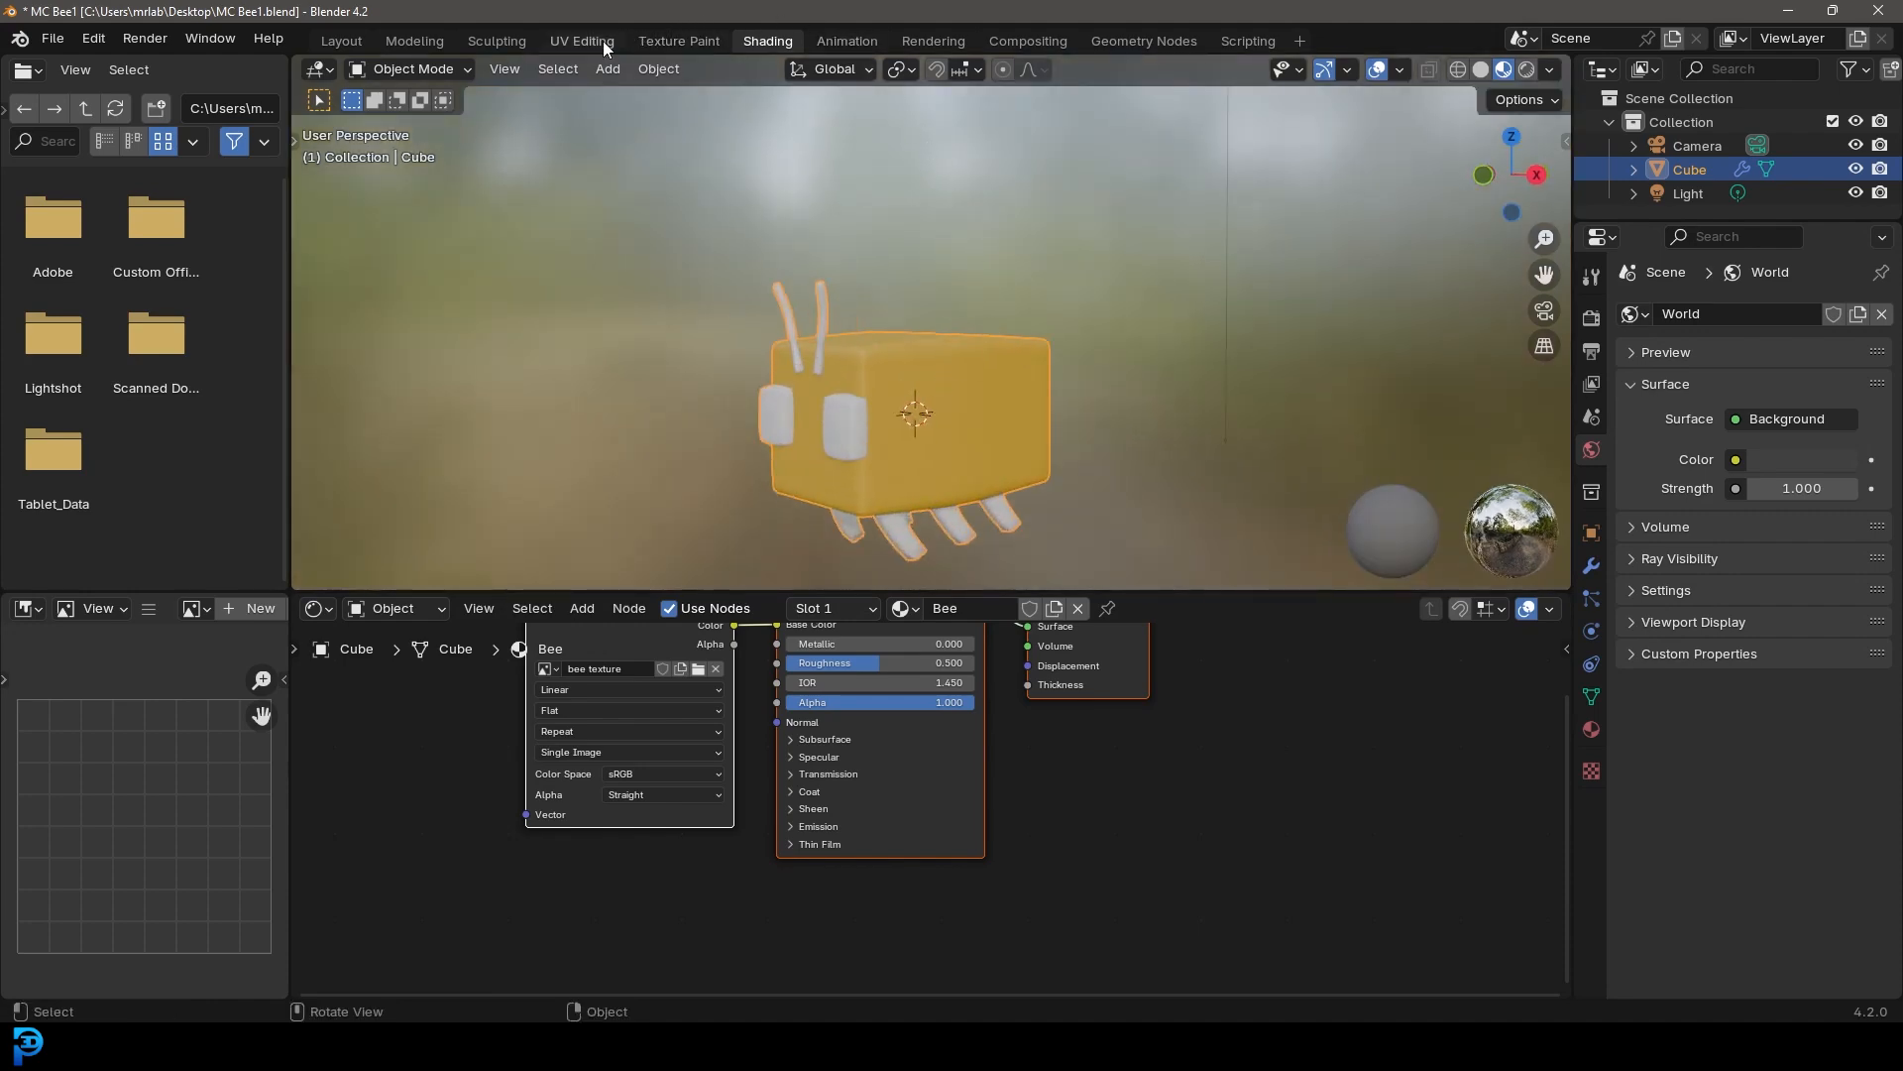
scroll(1088, 466, down, 2)
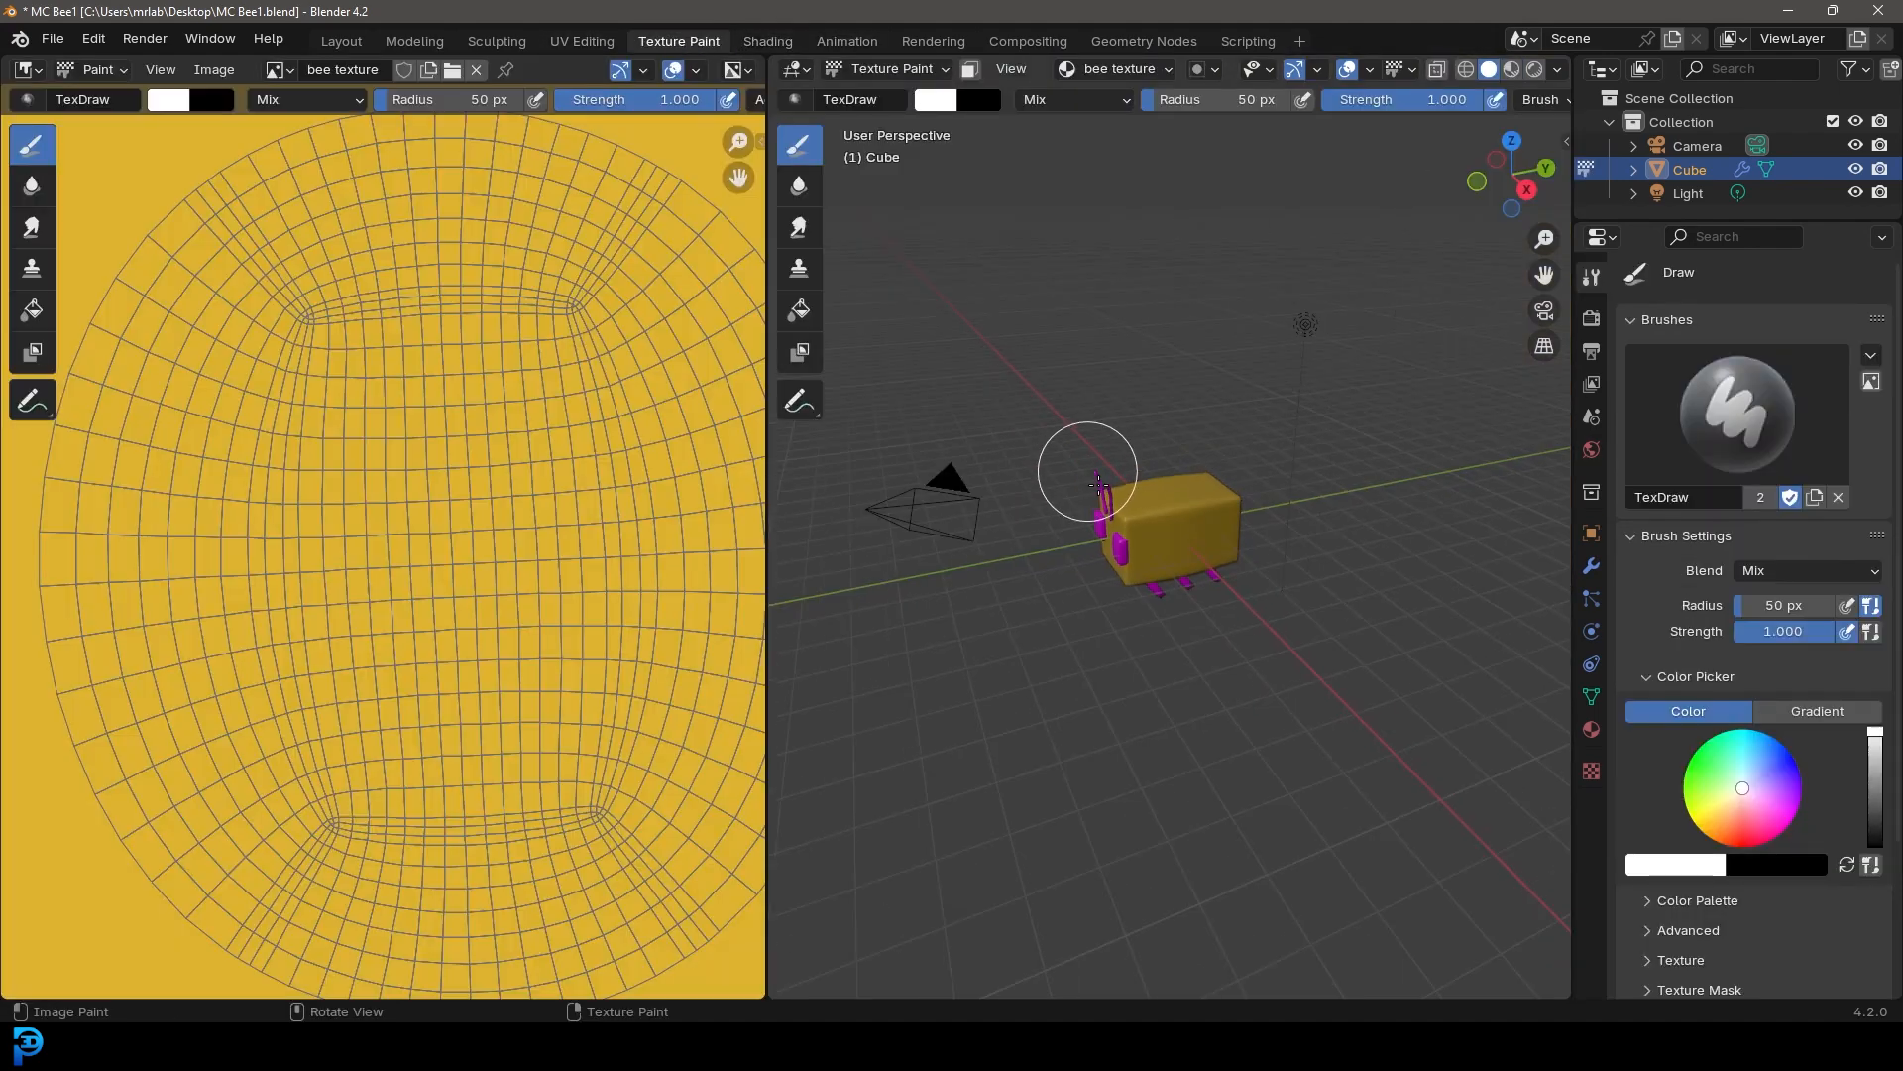
scroll(1126, 442, up, 4)
middle_drag(1088, 467, 1146, 505)
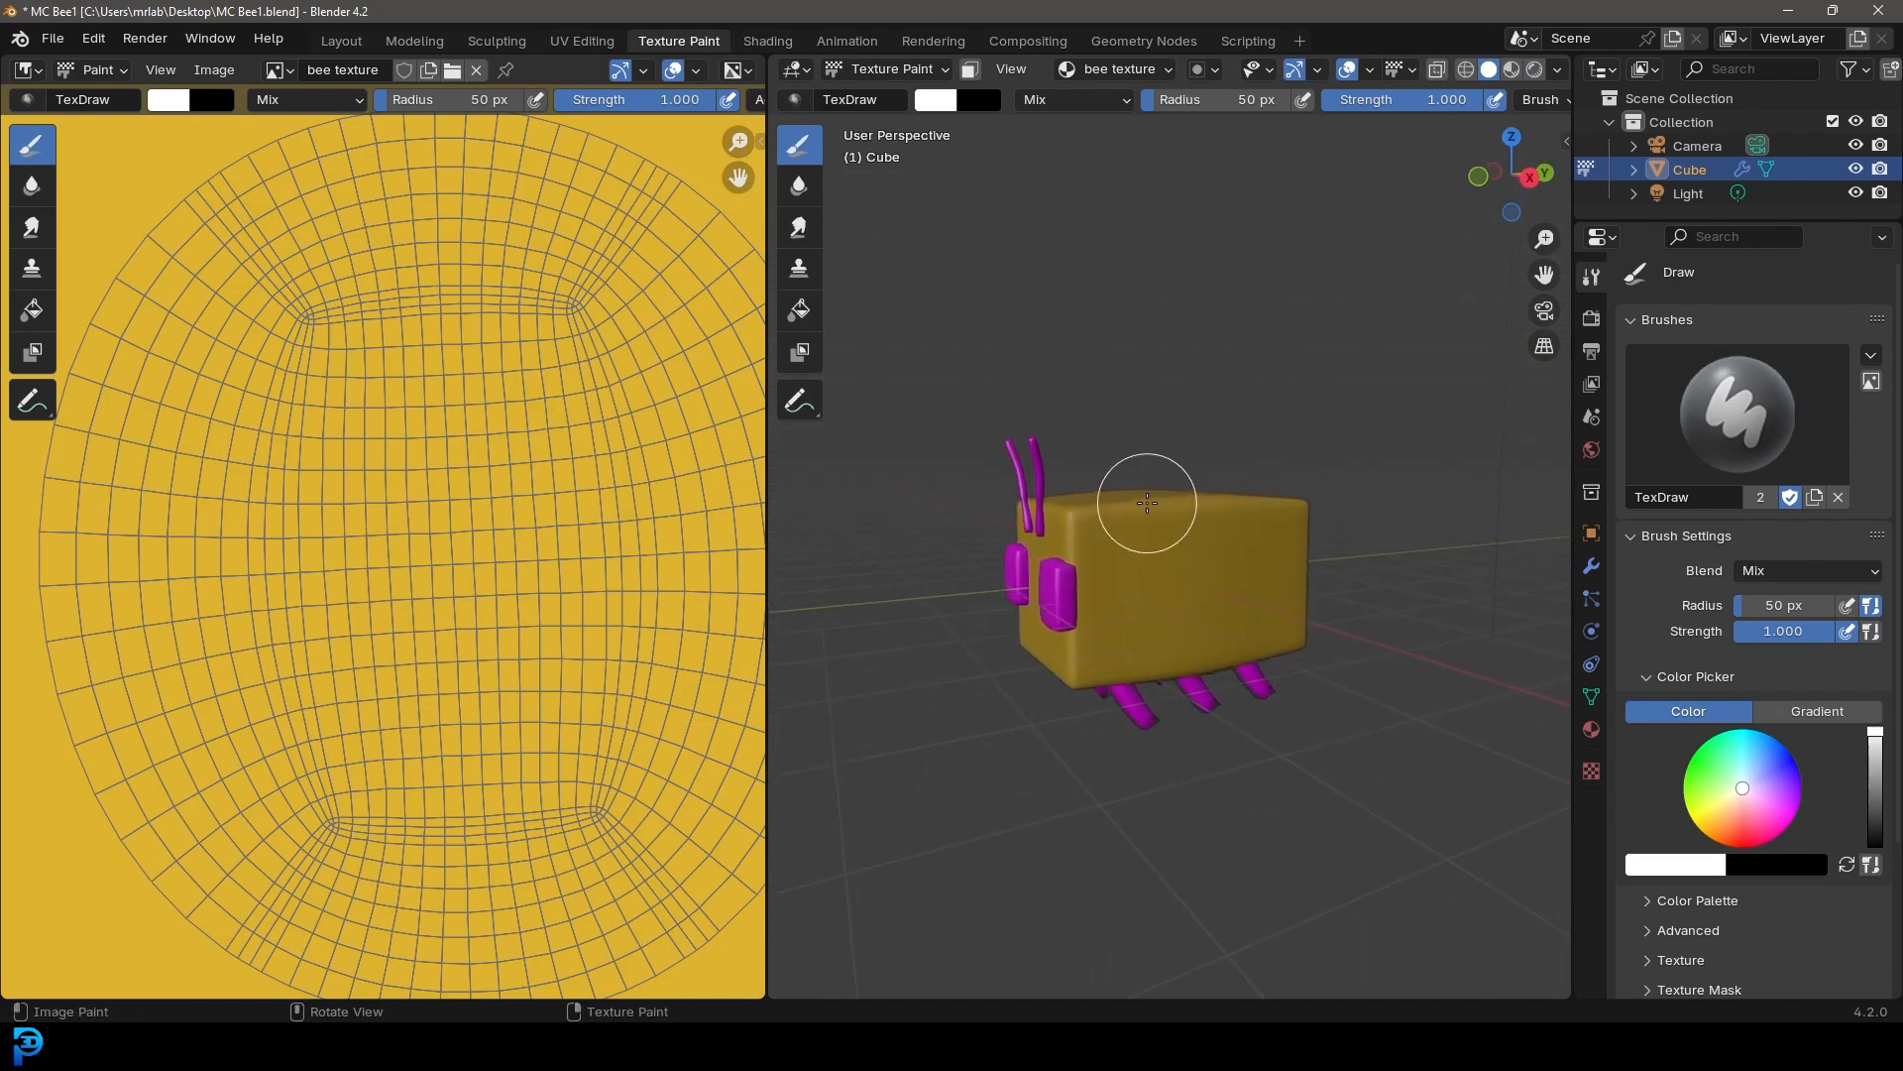
middle_drag(1210, 595, 1196, 521)
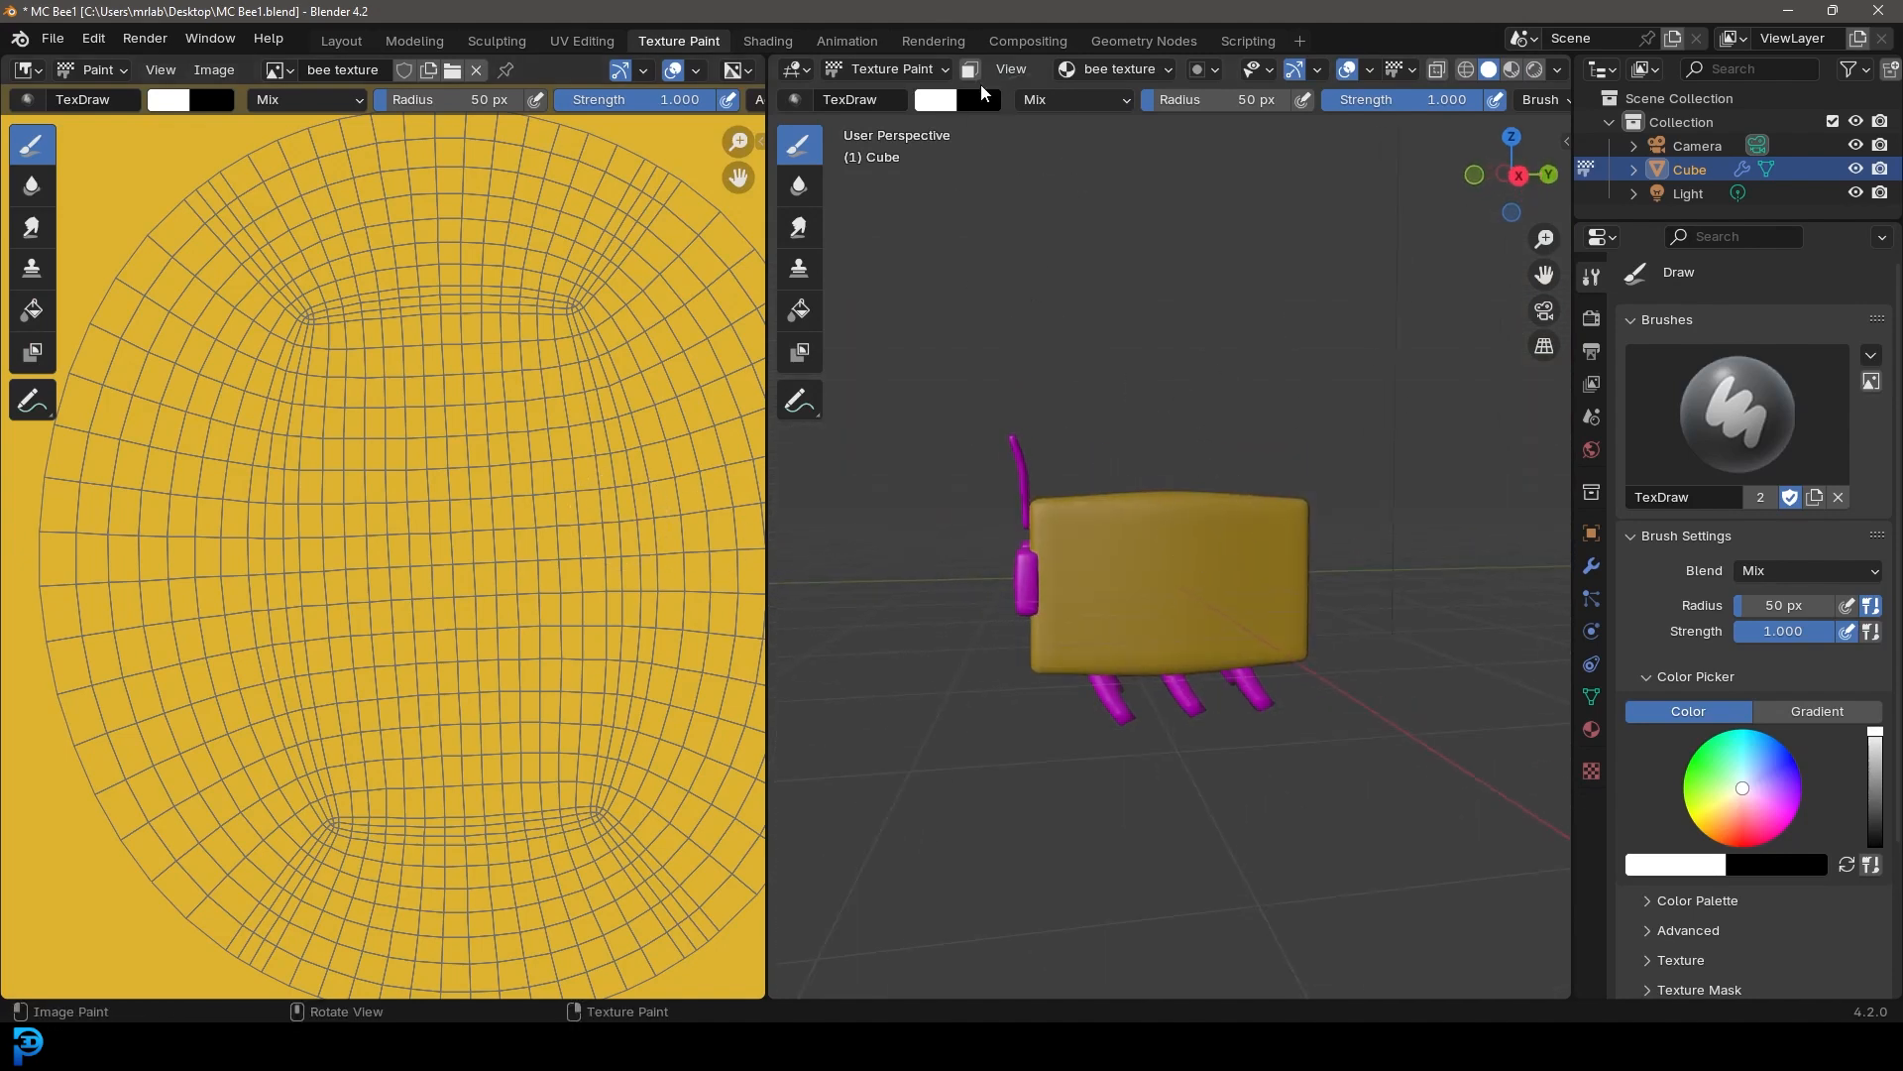
click(947, 103)
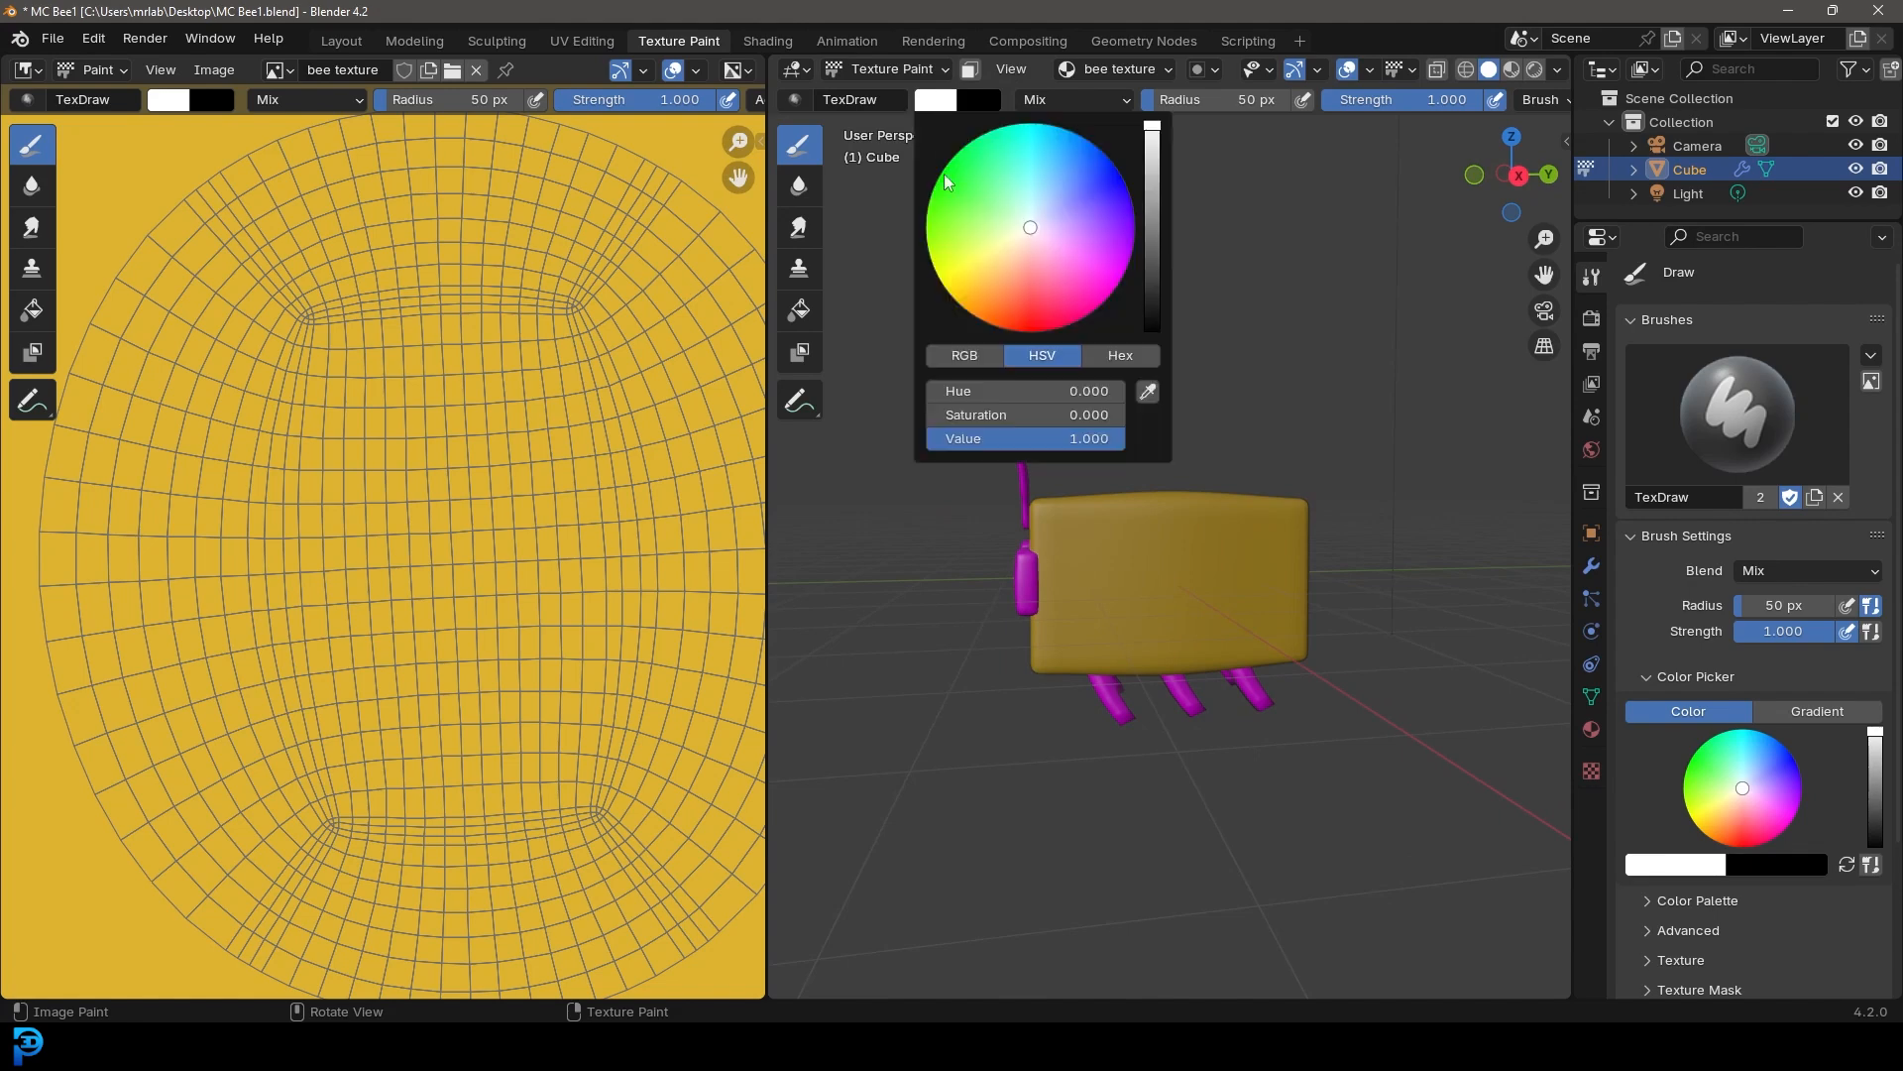
drag(1153, 282, 1152, 330)
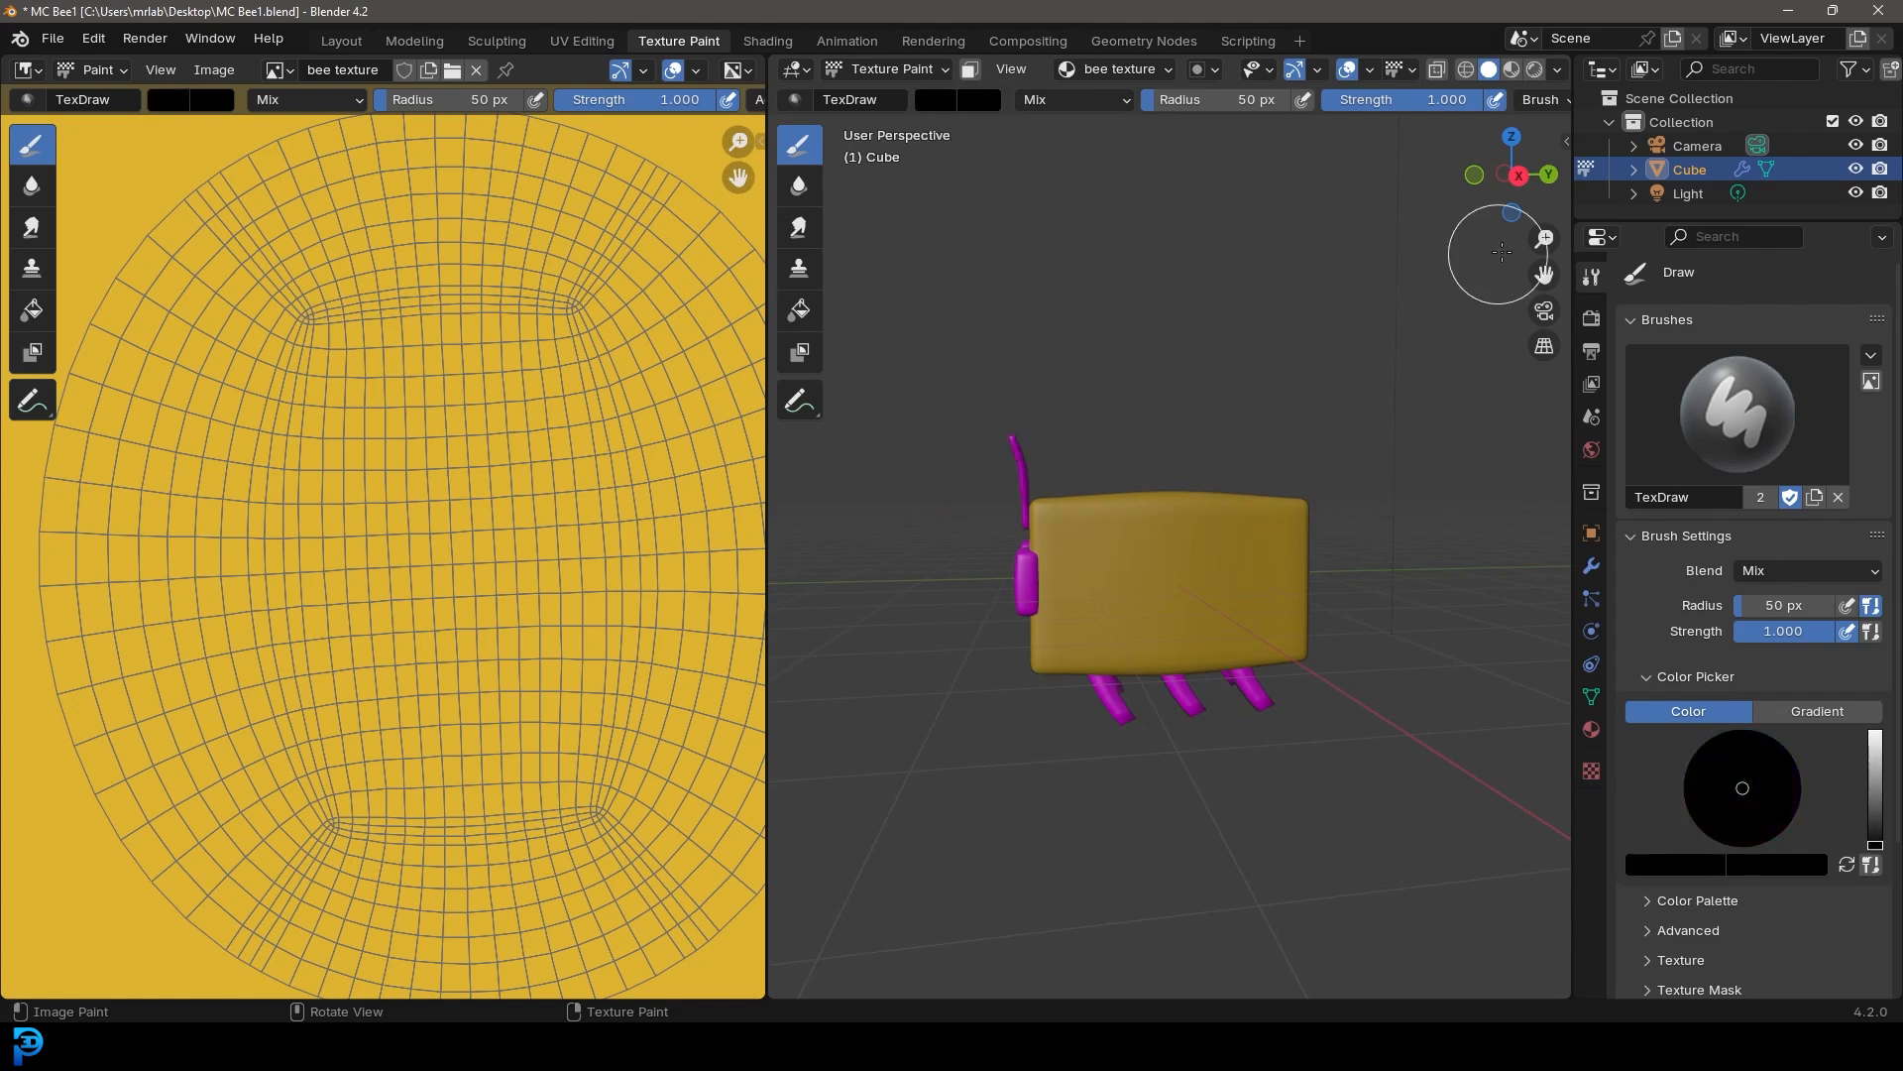
Reduce the brush radius and paint a black vertical stripe across the middle of the body in right view
drag(1180, 104, 1165, 103)
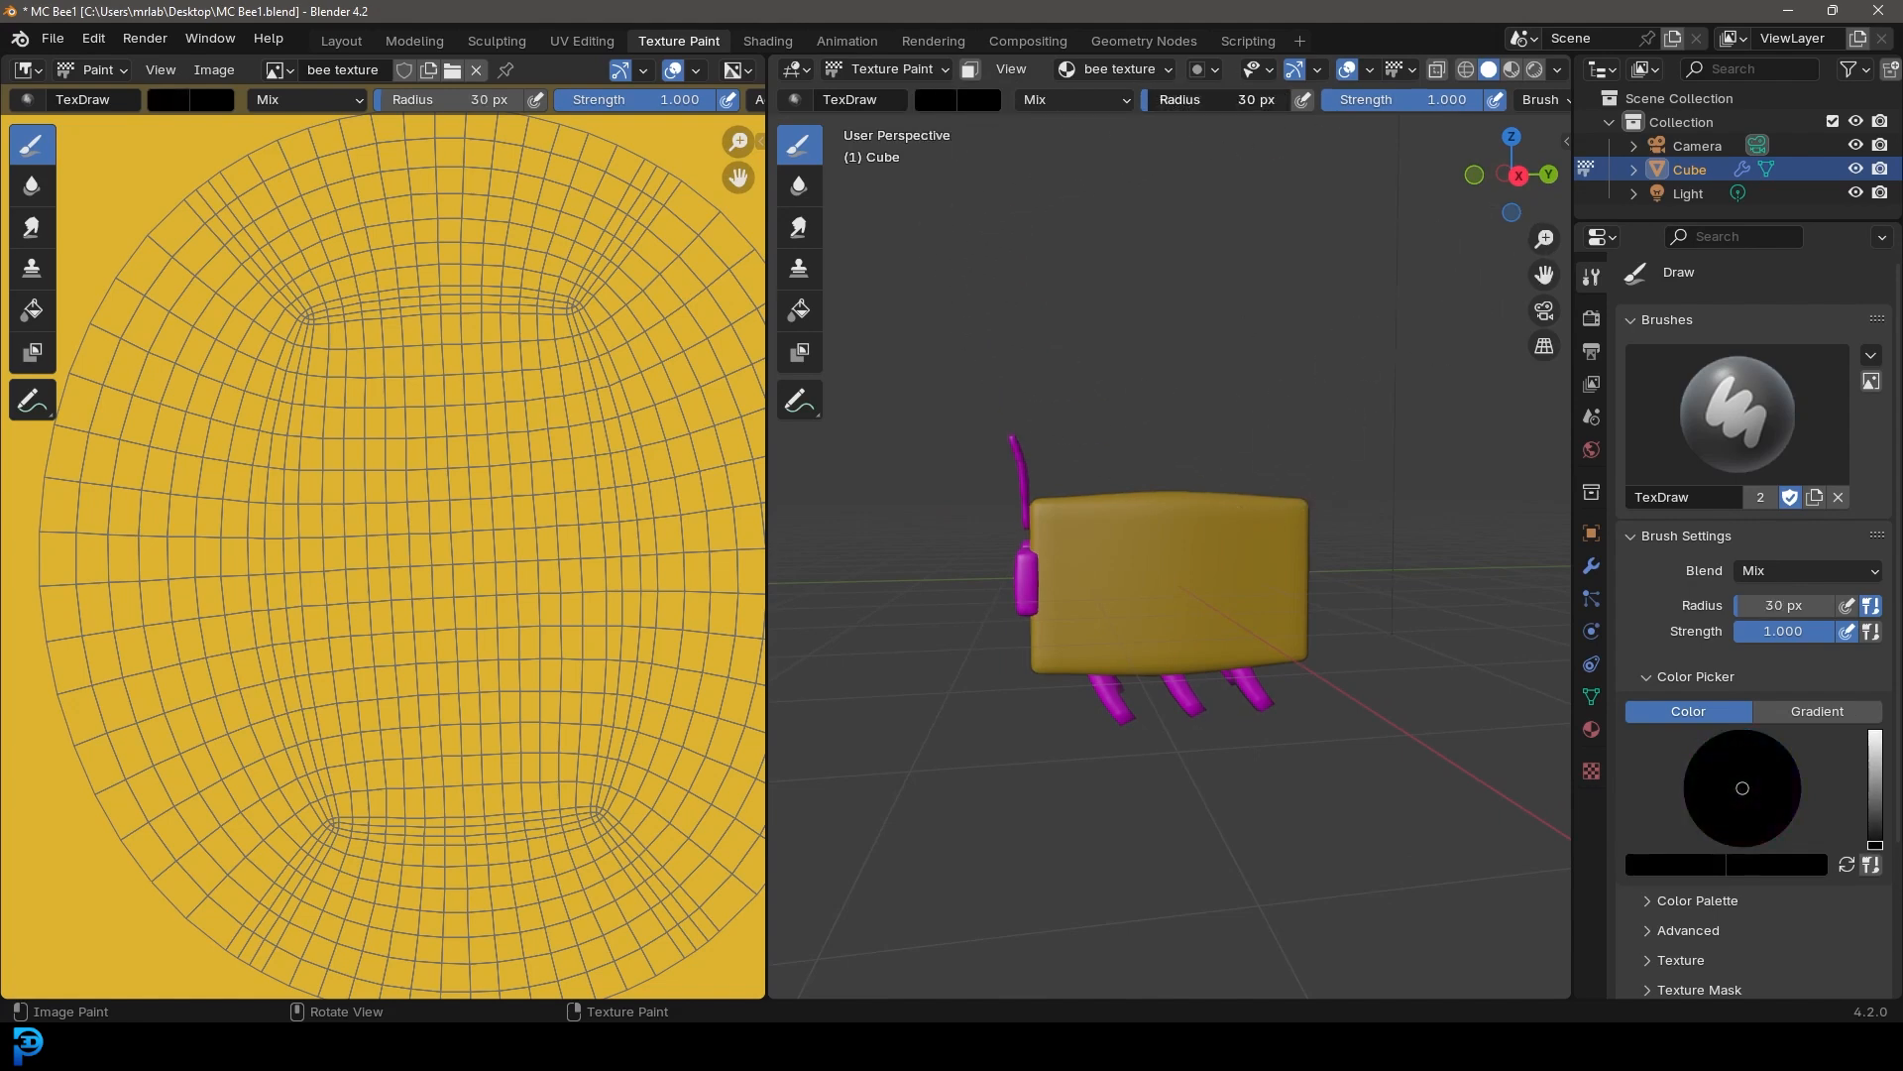
key(KP_3)
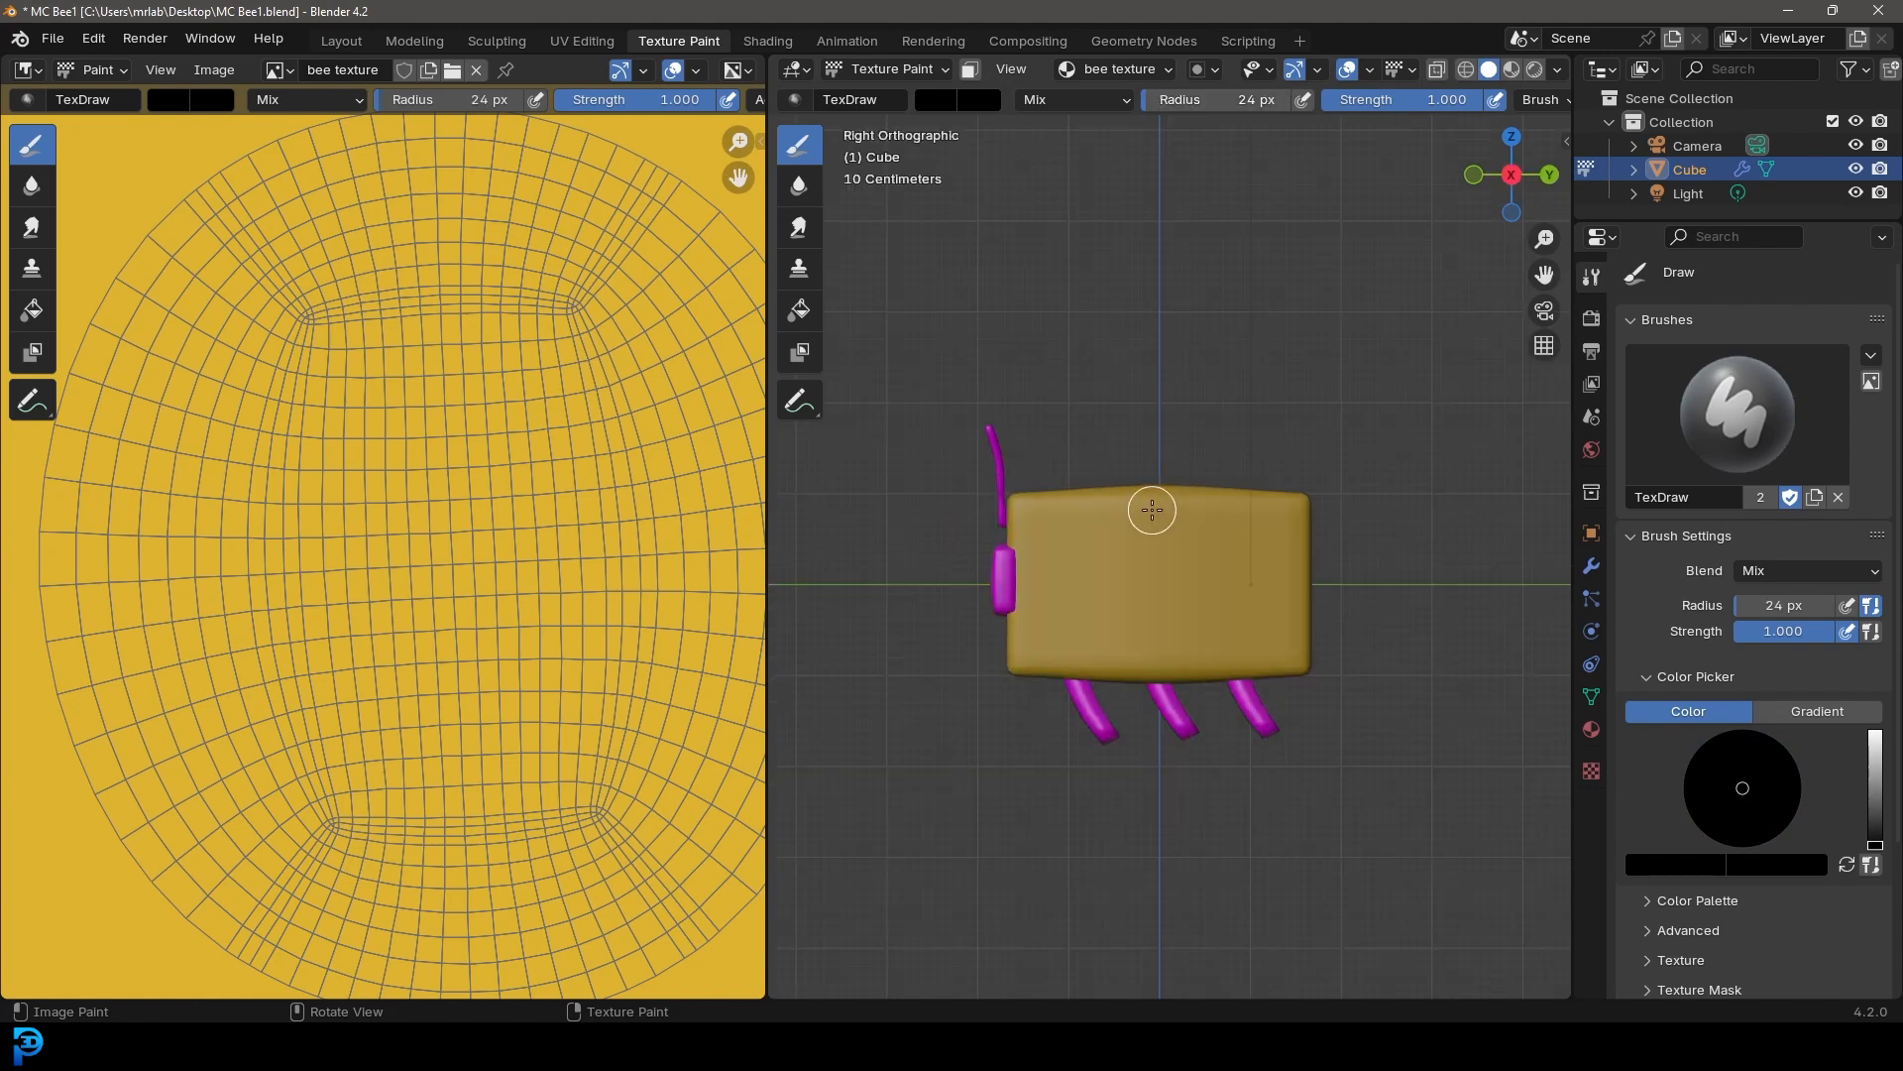
scroll(1126, 550, up, 2)
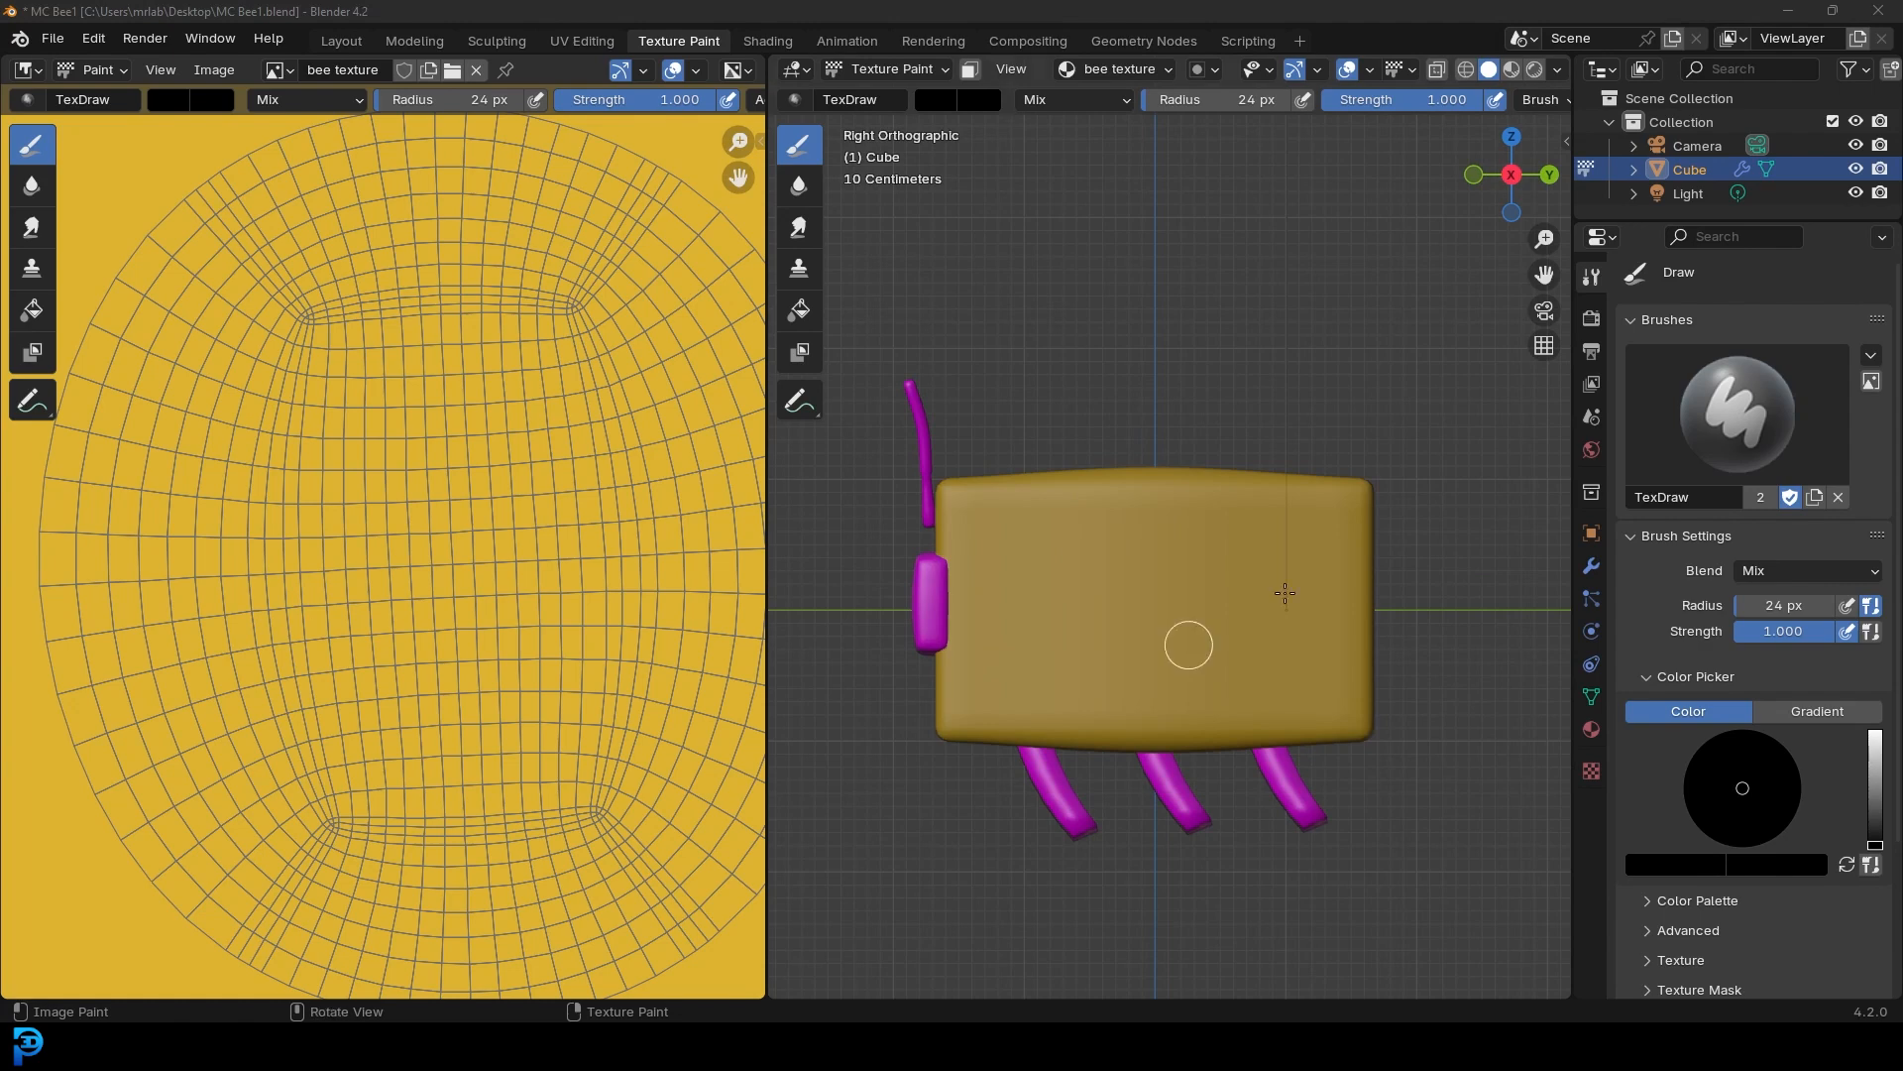
scroll(1193, 544, up, 2)
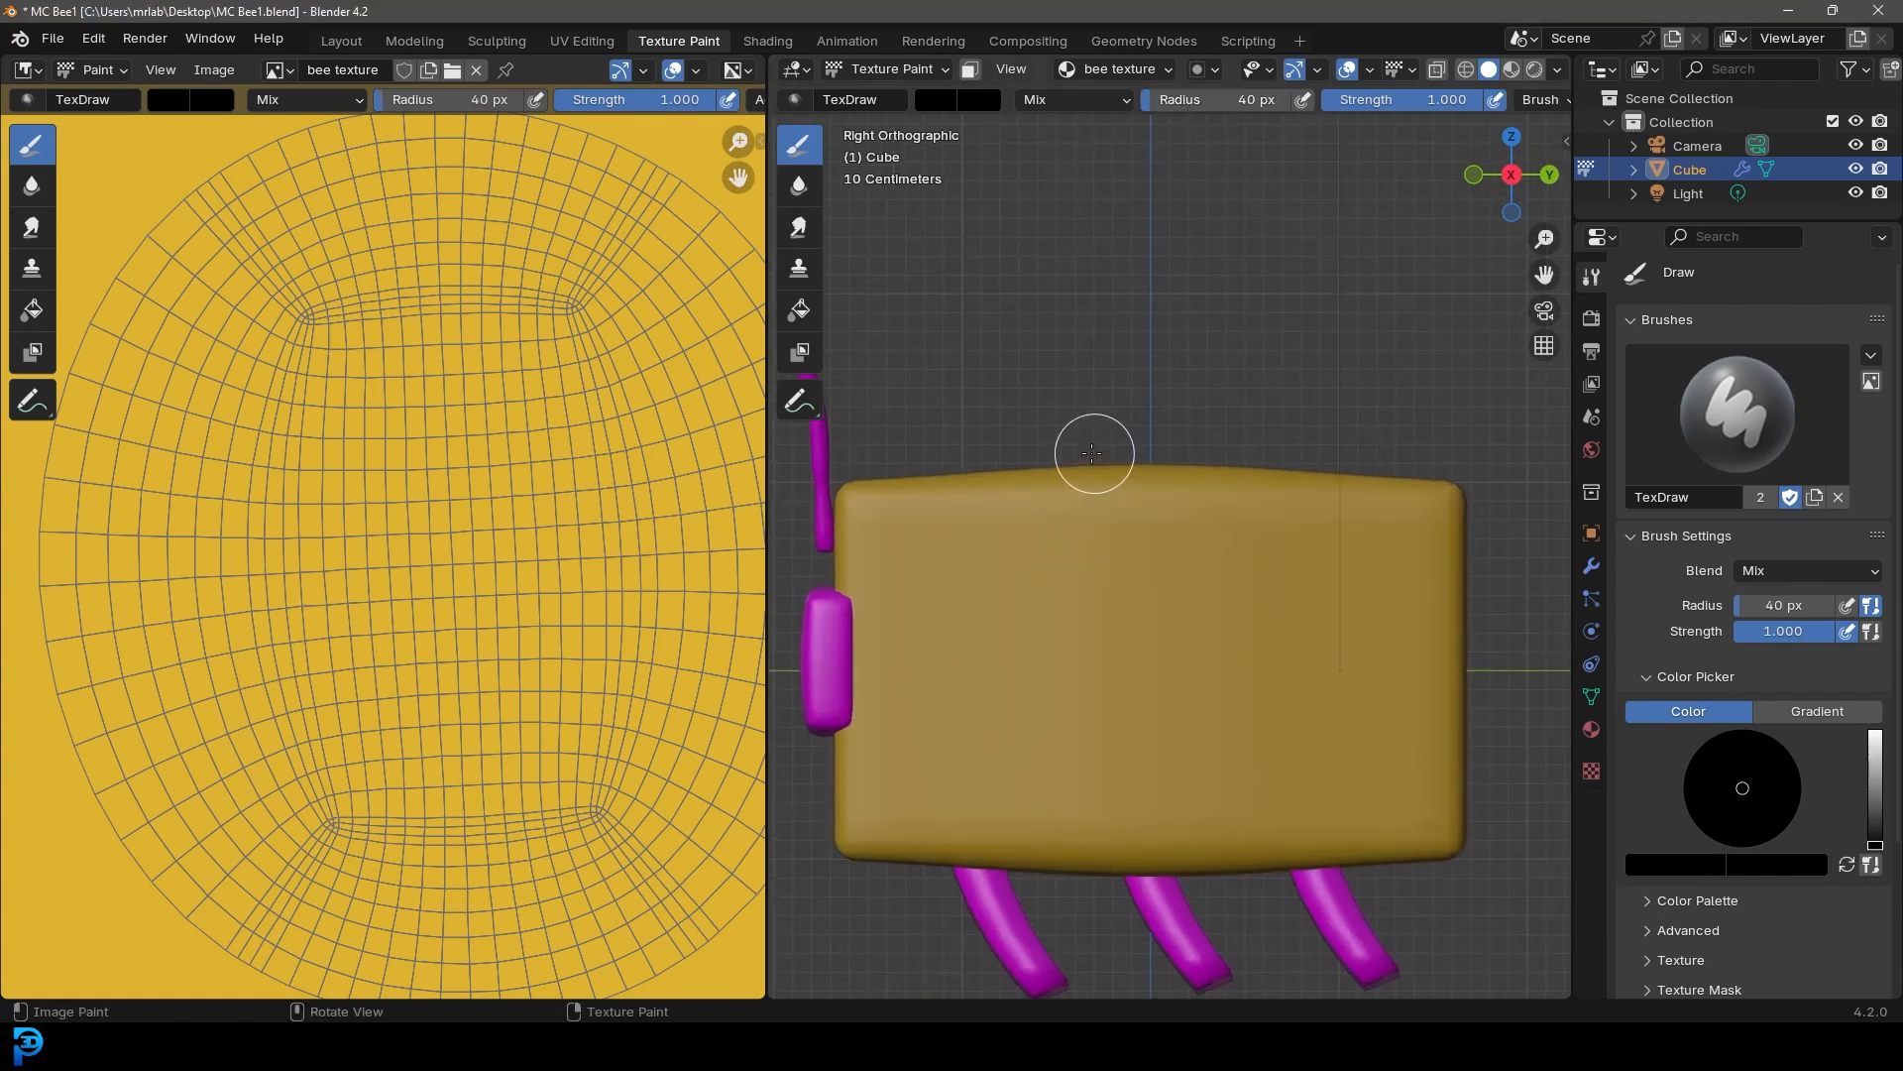
mouse_move(1091, 442)
mouse_down()
mouse_move(1098, 881)
mouse_move(1105, 395)
mouse_up()
mouse_move(1105, 396)
middle_down()
mouse_move(1099, 549)
mouse_move(1169, 437)
mouse_move(1115, 538)
middle_up()
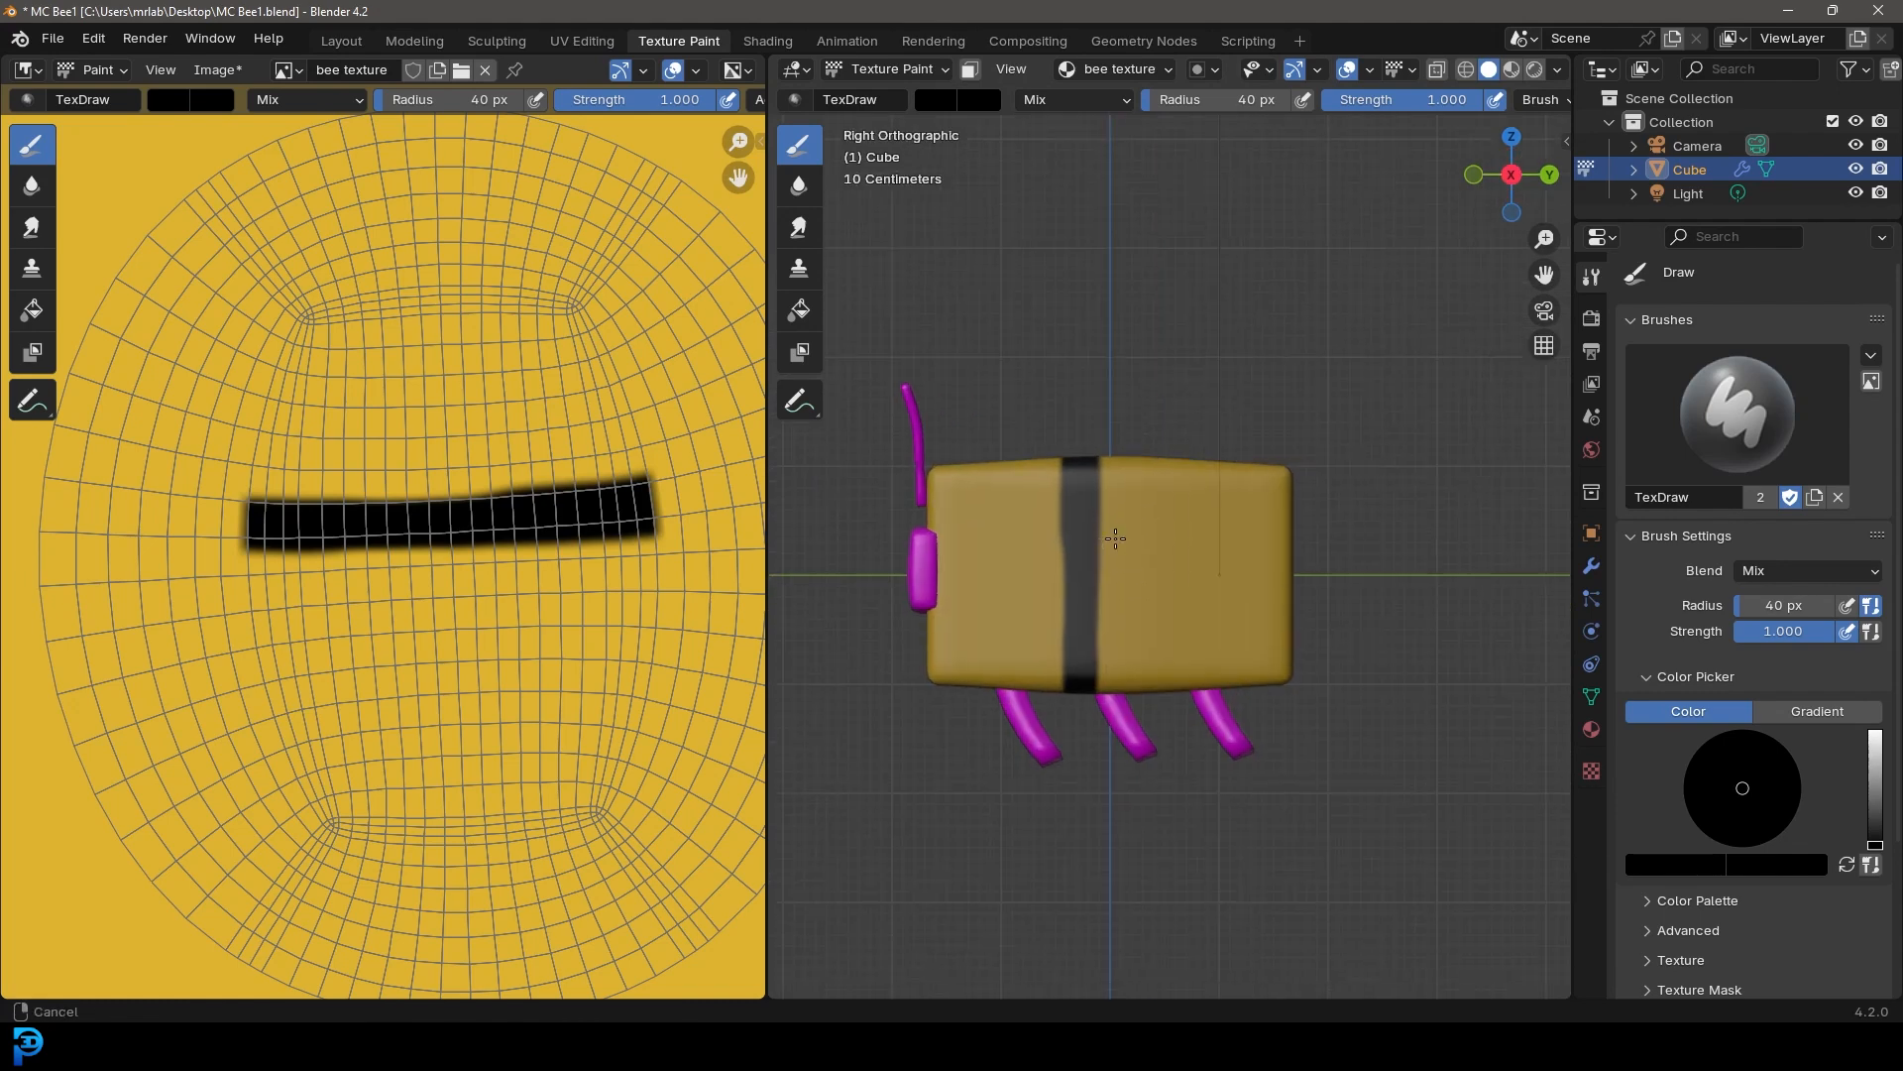
Paint two more black stripes across the body from the side
scroll(1134, 365, up, 5)
mouse_move(1132, 324)
mouse_down()
mouse_move(1126, 799)
mouse_move(1144, 263)
mouse_up()
mouse_move(1279, 327)
mouse_down()
mouse_move(1275, 790)
mouse_move(1292, 297)
mouse_up()
scroll(1287, 403, down, 2)
Extend the black stripes across the top of the body in top view
key(KP_7)
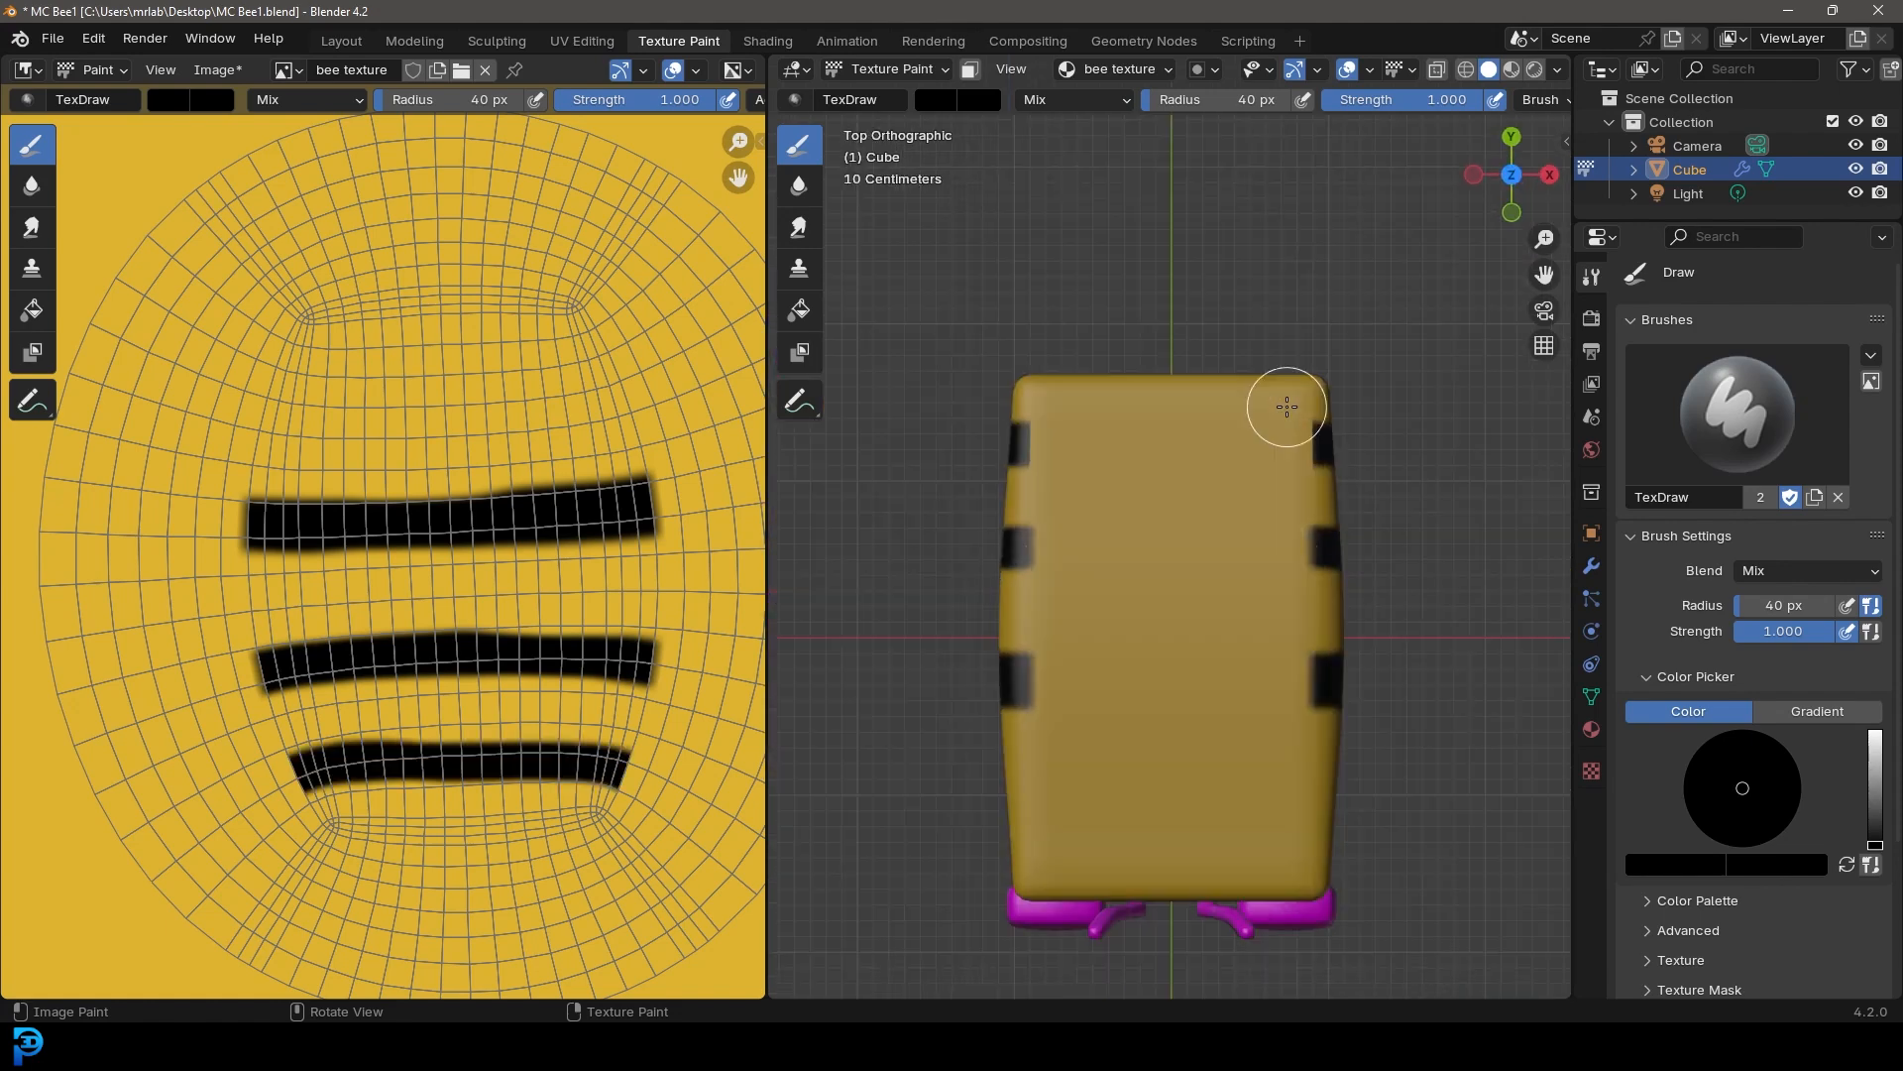
shift+middle_drag(1335, 725, 1237, 656)
scroll(1237, 656, up, 1)
mouse_move(1256, 622)
mouse_down()
mouse_move(863, 628)
mouse_move(1391, 599)
mouse_up()
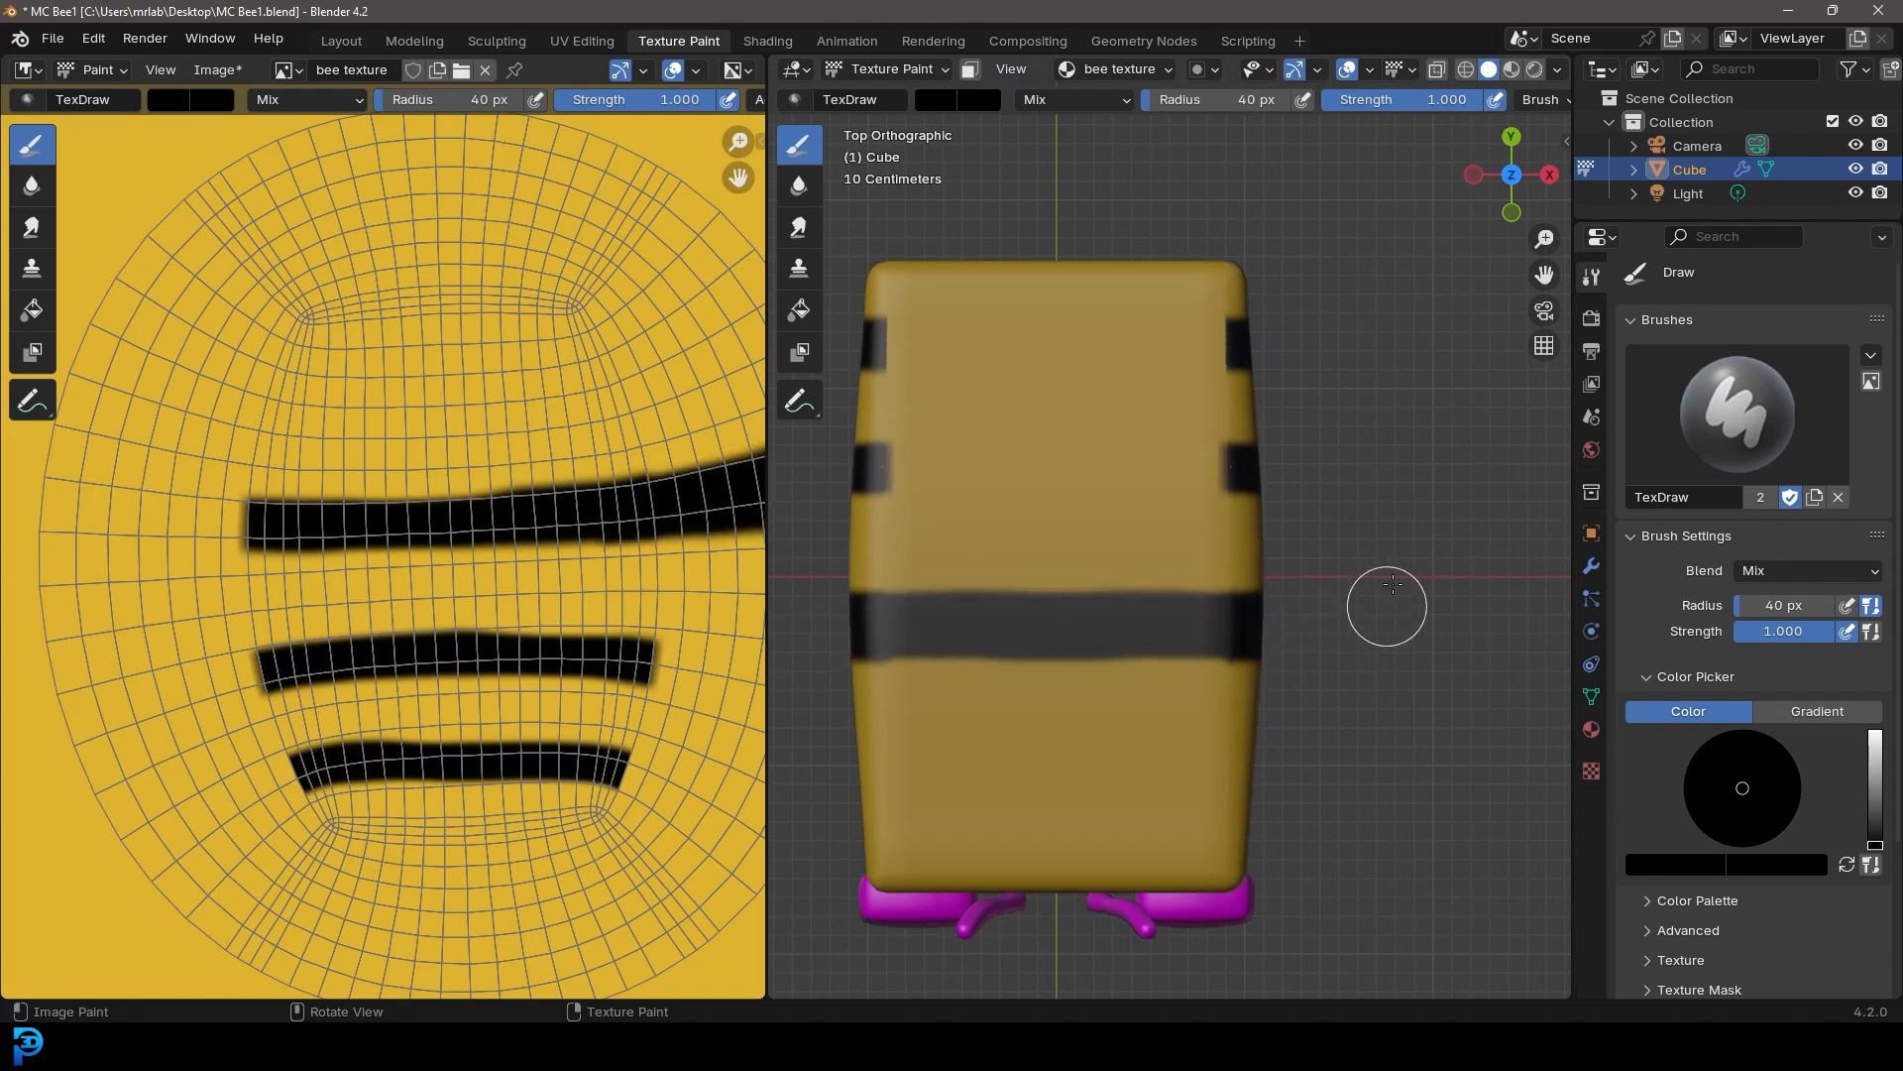
mouse_move(1260, 463)
mouse_down()
mouse_move(913, 463)
mouse_move(1553, 428)
mouse_up()
shift+middle_drag(1271, 433, 1236, 562)
mouse_move(1218, 457)
mouse_down()
mouse_move(945, 472)
mouse_move(1205, 454)
mouse_up()
Paint the black stripes across the underside of the body in bottom view
key(ctrl+KP_7)
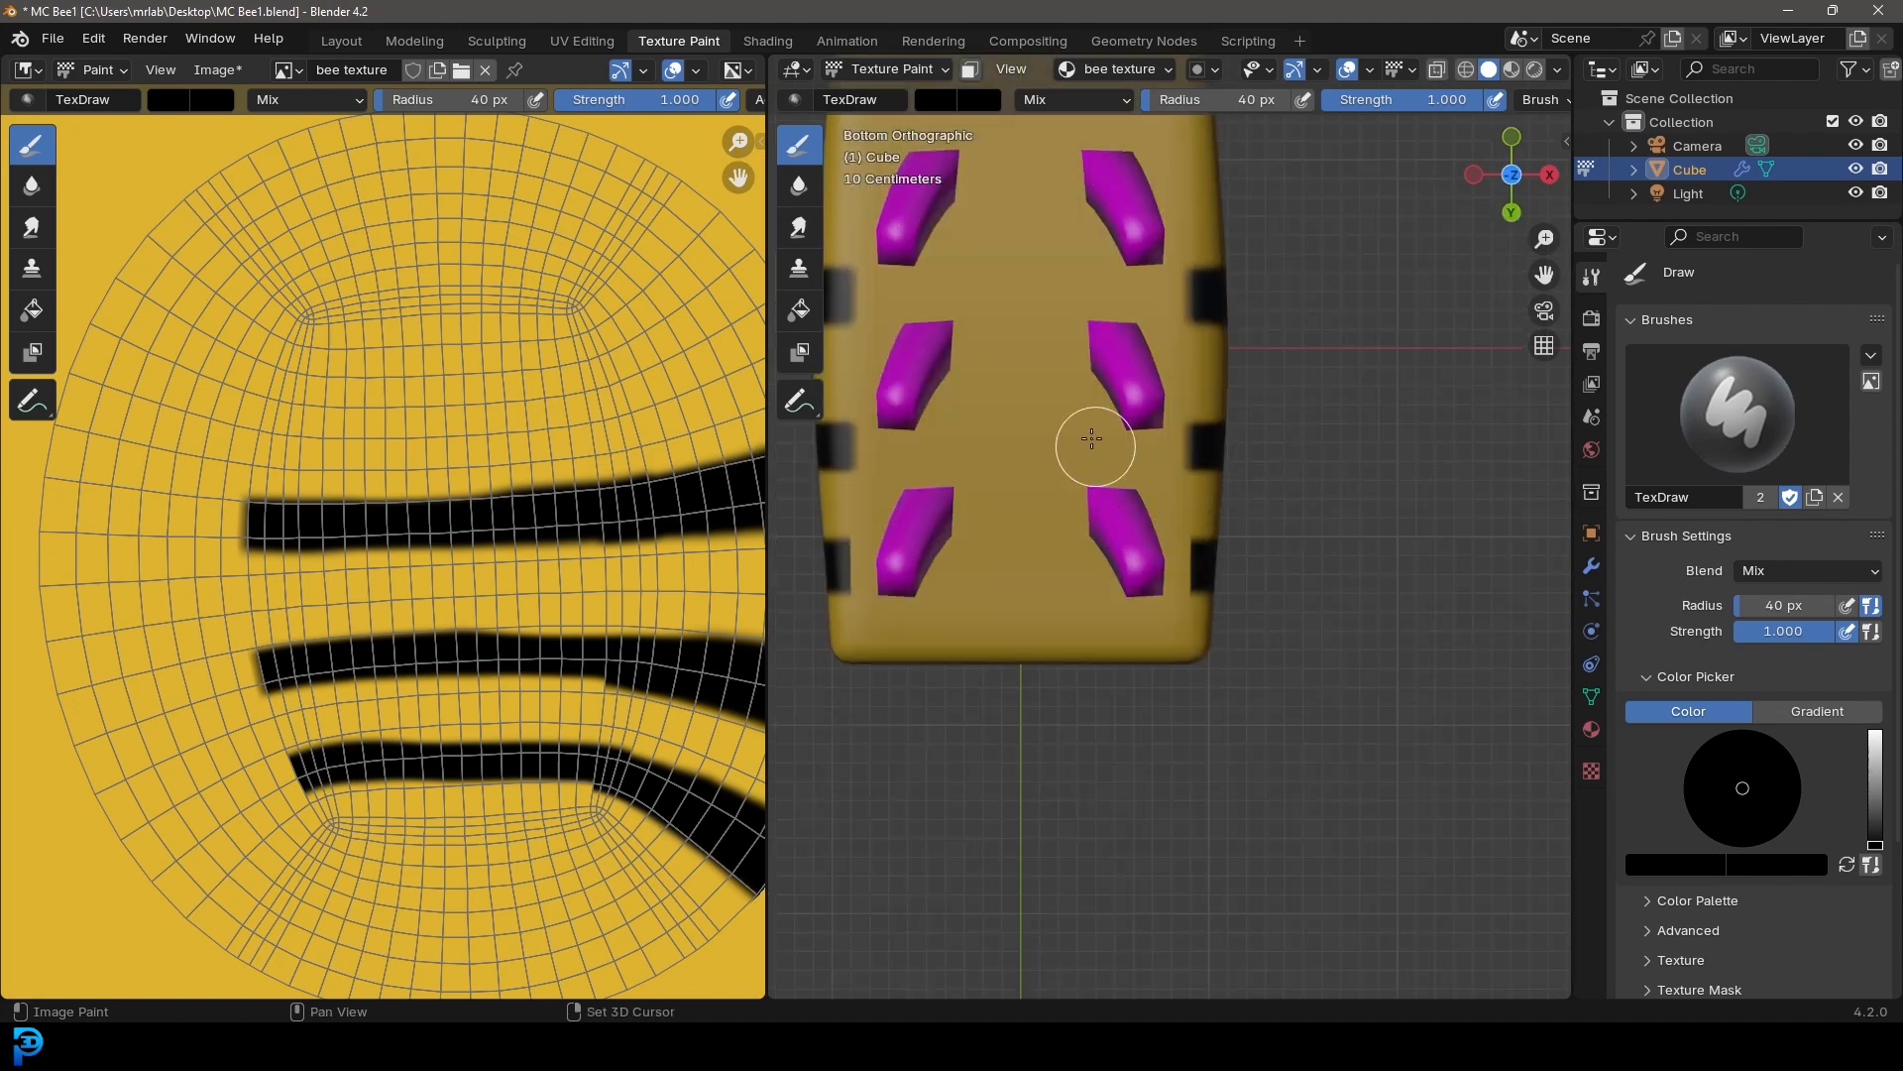
shift+middle_drag(1140, 475, 1268, 535)
mouse_move(1334, 452)
mouse_down()
mouse_move(995, 438)
mouse_move(1151, 442)
mouse_move(1447, 507)
mouse_up()
drag(1342, 607, 1024, 607)
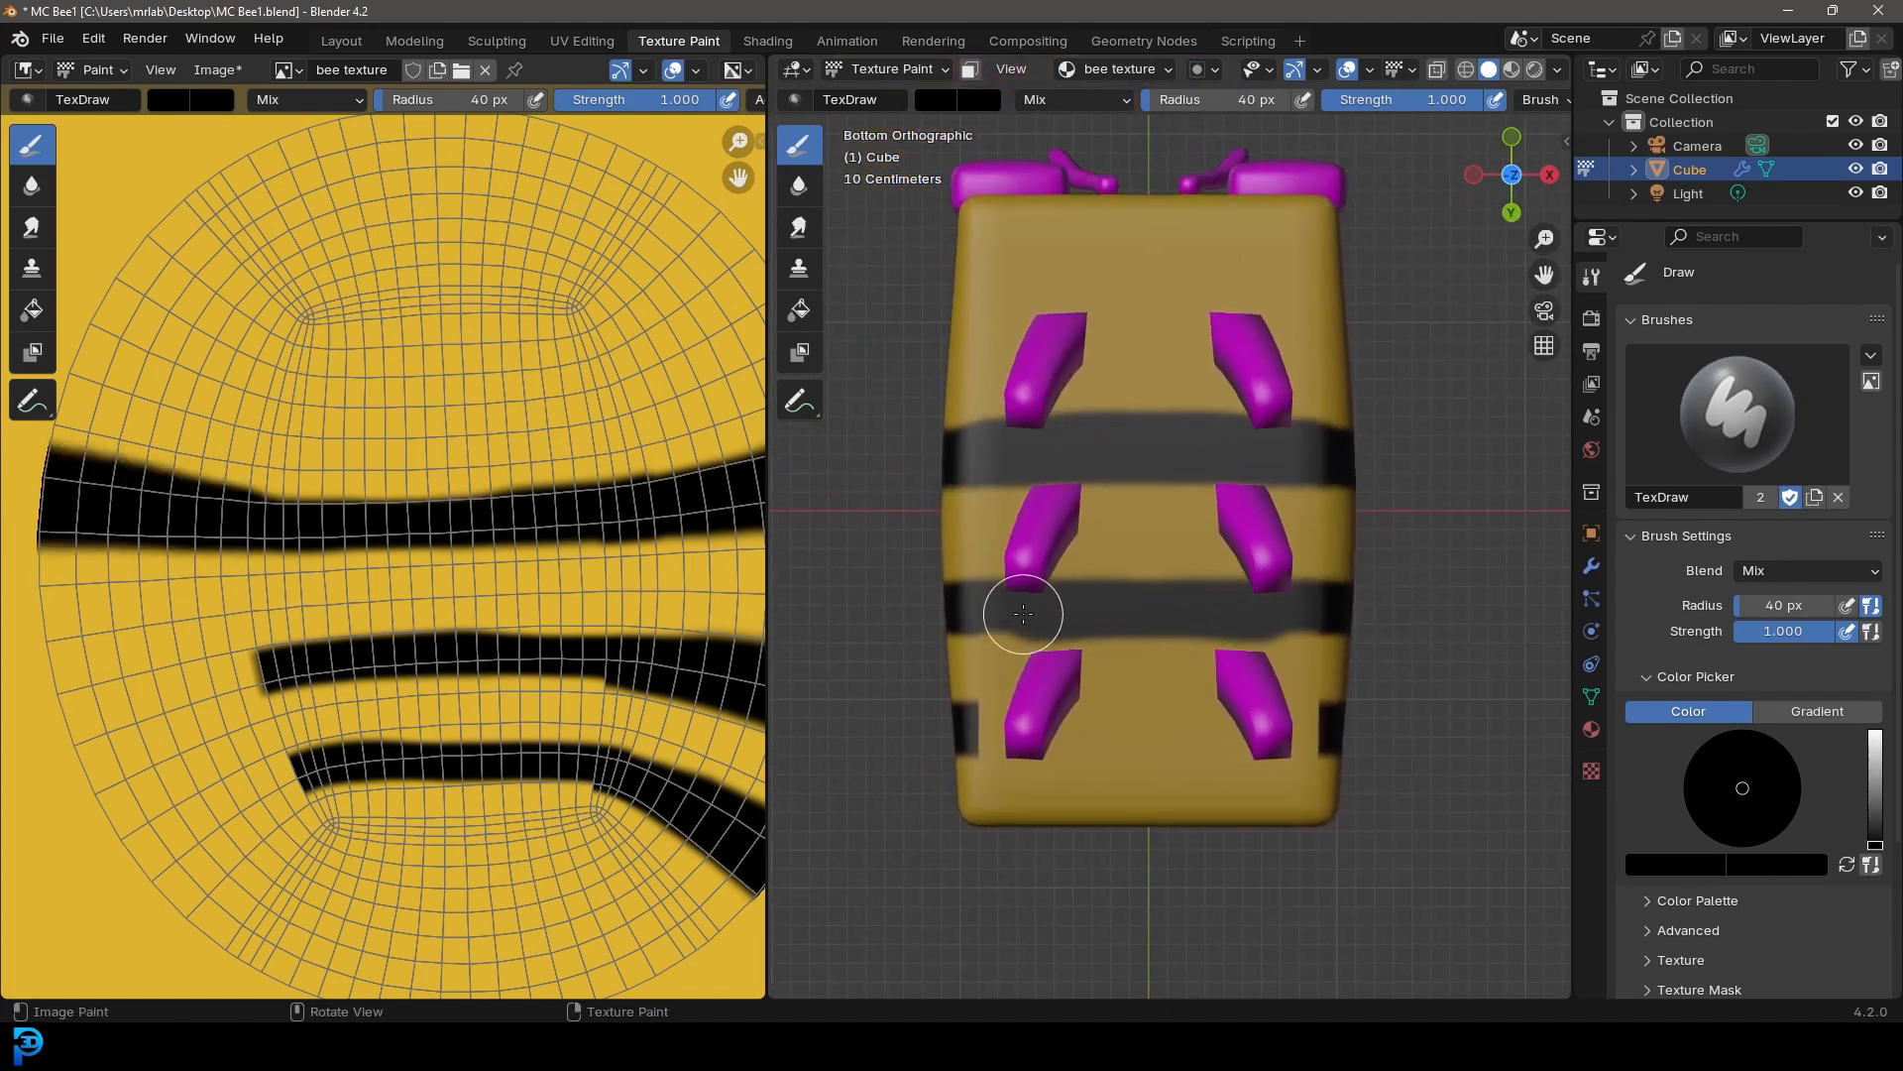
mouse_move(1312, 728)
mouse_down()
mouse_move(1138, 723)
mouse_move(1448, 692)
mouse_up()
mouse_move(1449, 692)
middle_down()
mouse_move(1129, 621)
mouse_move(1056, 761)
mouse_move(1029, 747)
middle_up()
Touch up the black stripes on the body's side in right view
scroll(1029, 747, up, 1)
key(KP_3)
scroll(1317, 489, up, 4)
shift+middle_drag(1266, 437, 1143, 469)
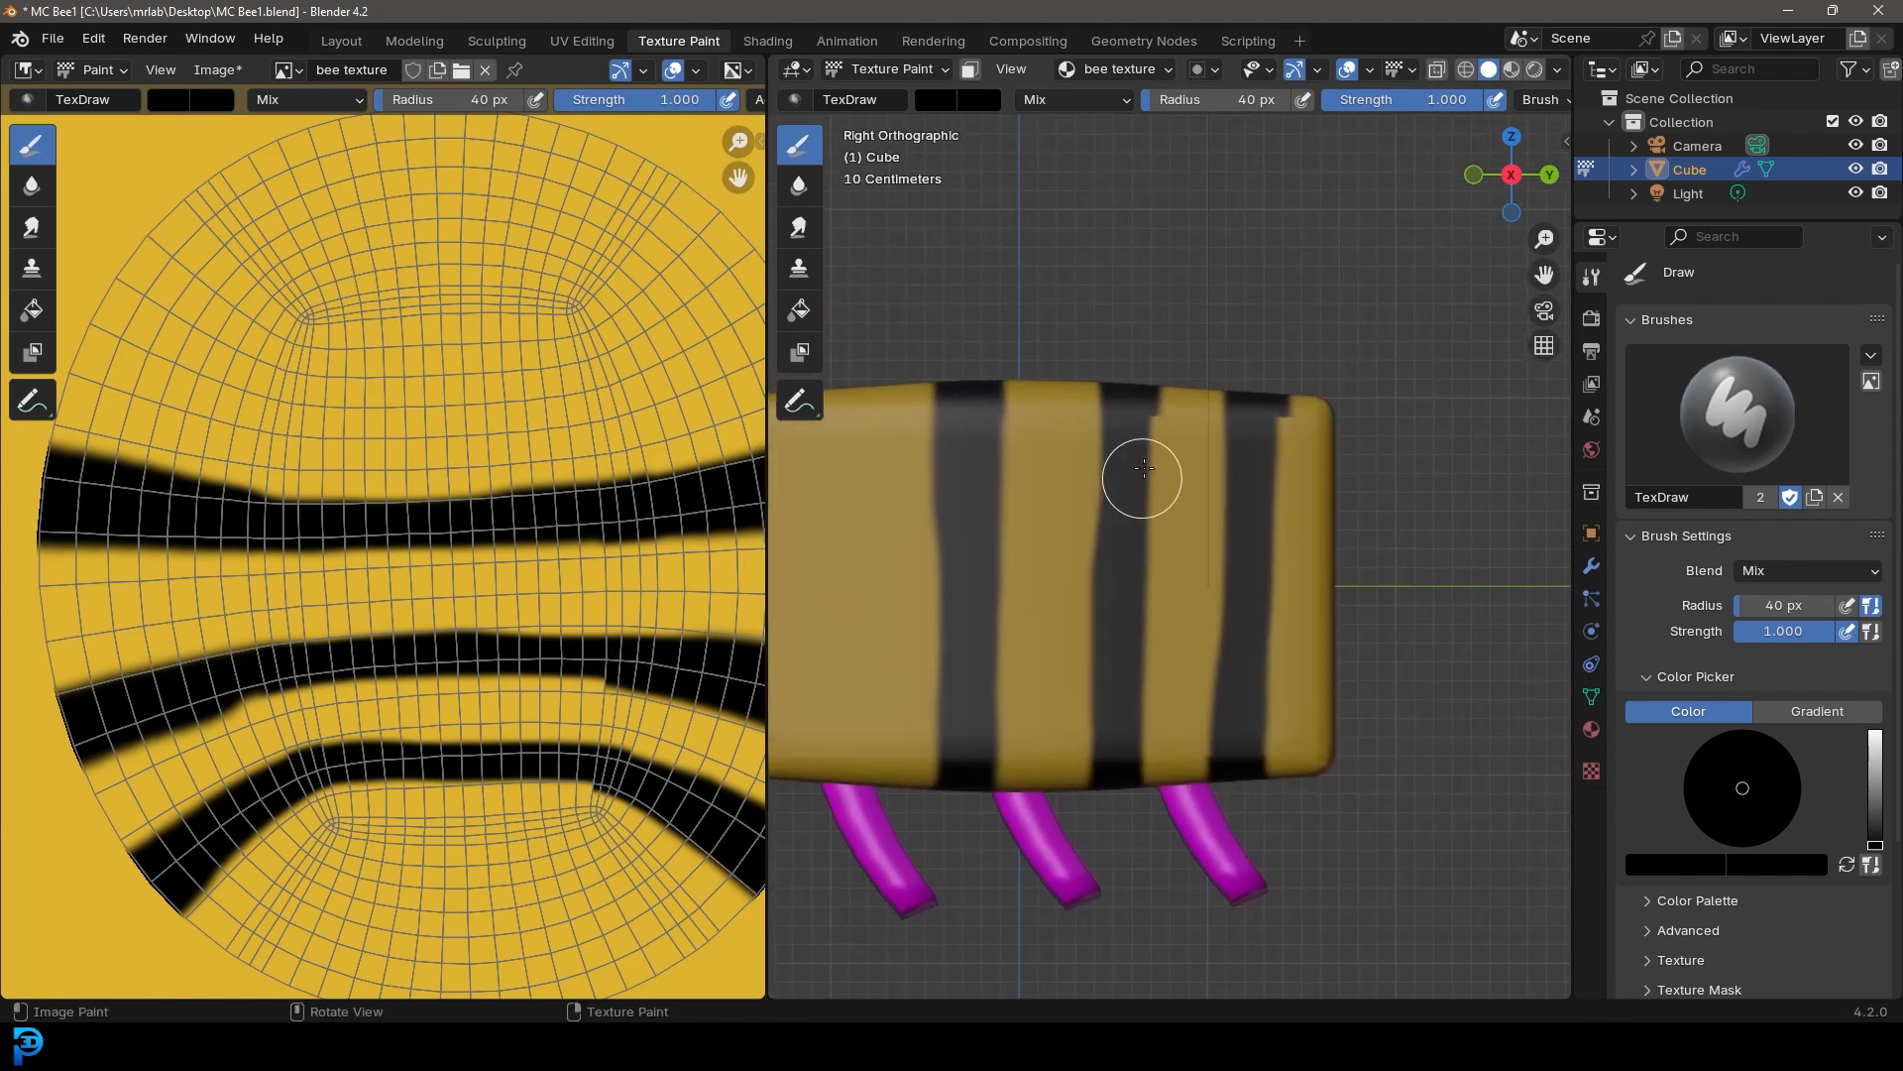
drag(1138, 431, 1125, 788)
mouse_move(1264, 400)
mouse_down()
mouse_move(1245, 723)
mouse_move(1278, 805)
mouse_up()
Save the painted bee texture image
scroll(1156, 382, down, 5)
middle_drag(1156, 383, 1368, 497)
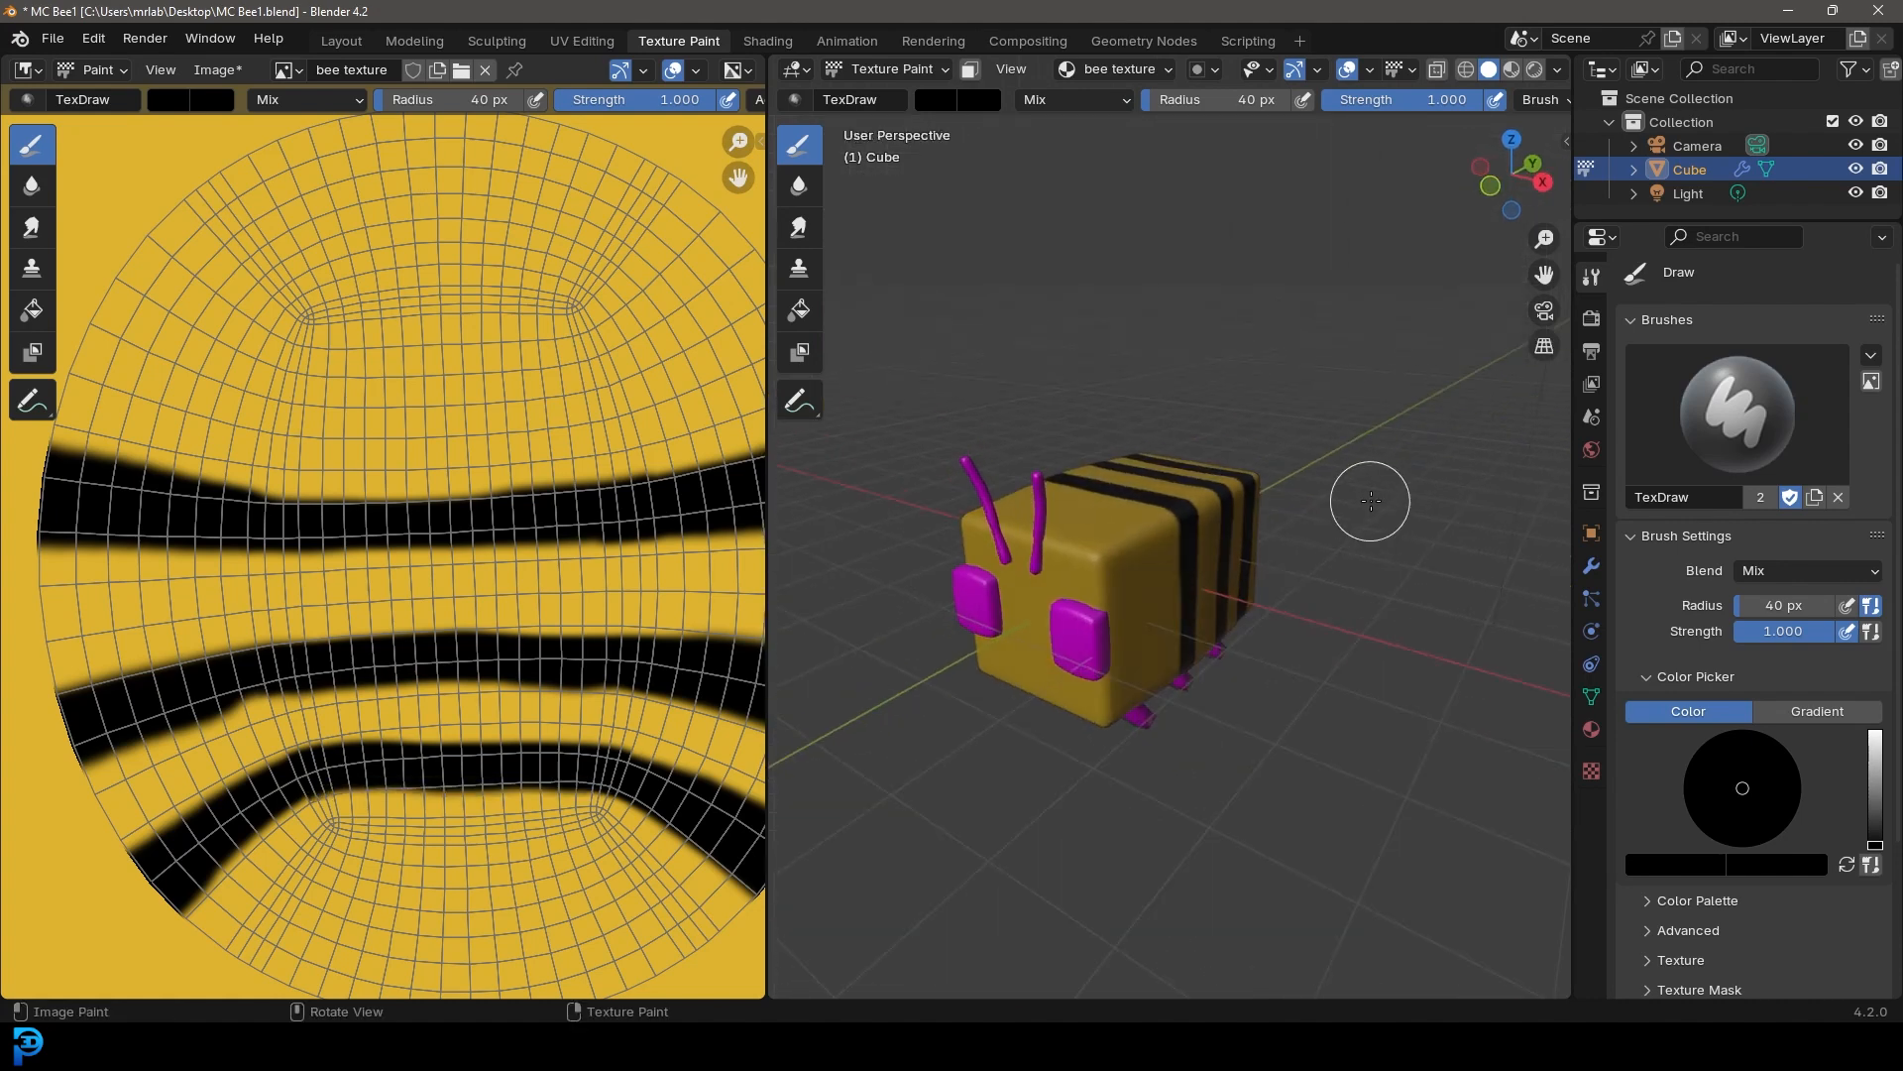
click(212, 71)
click(238, 314)
key(Home)
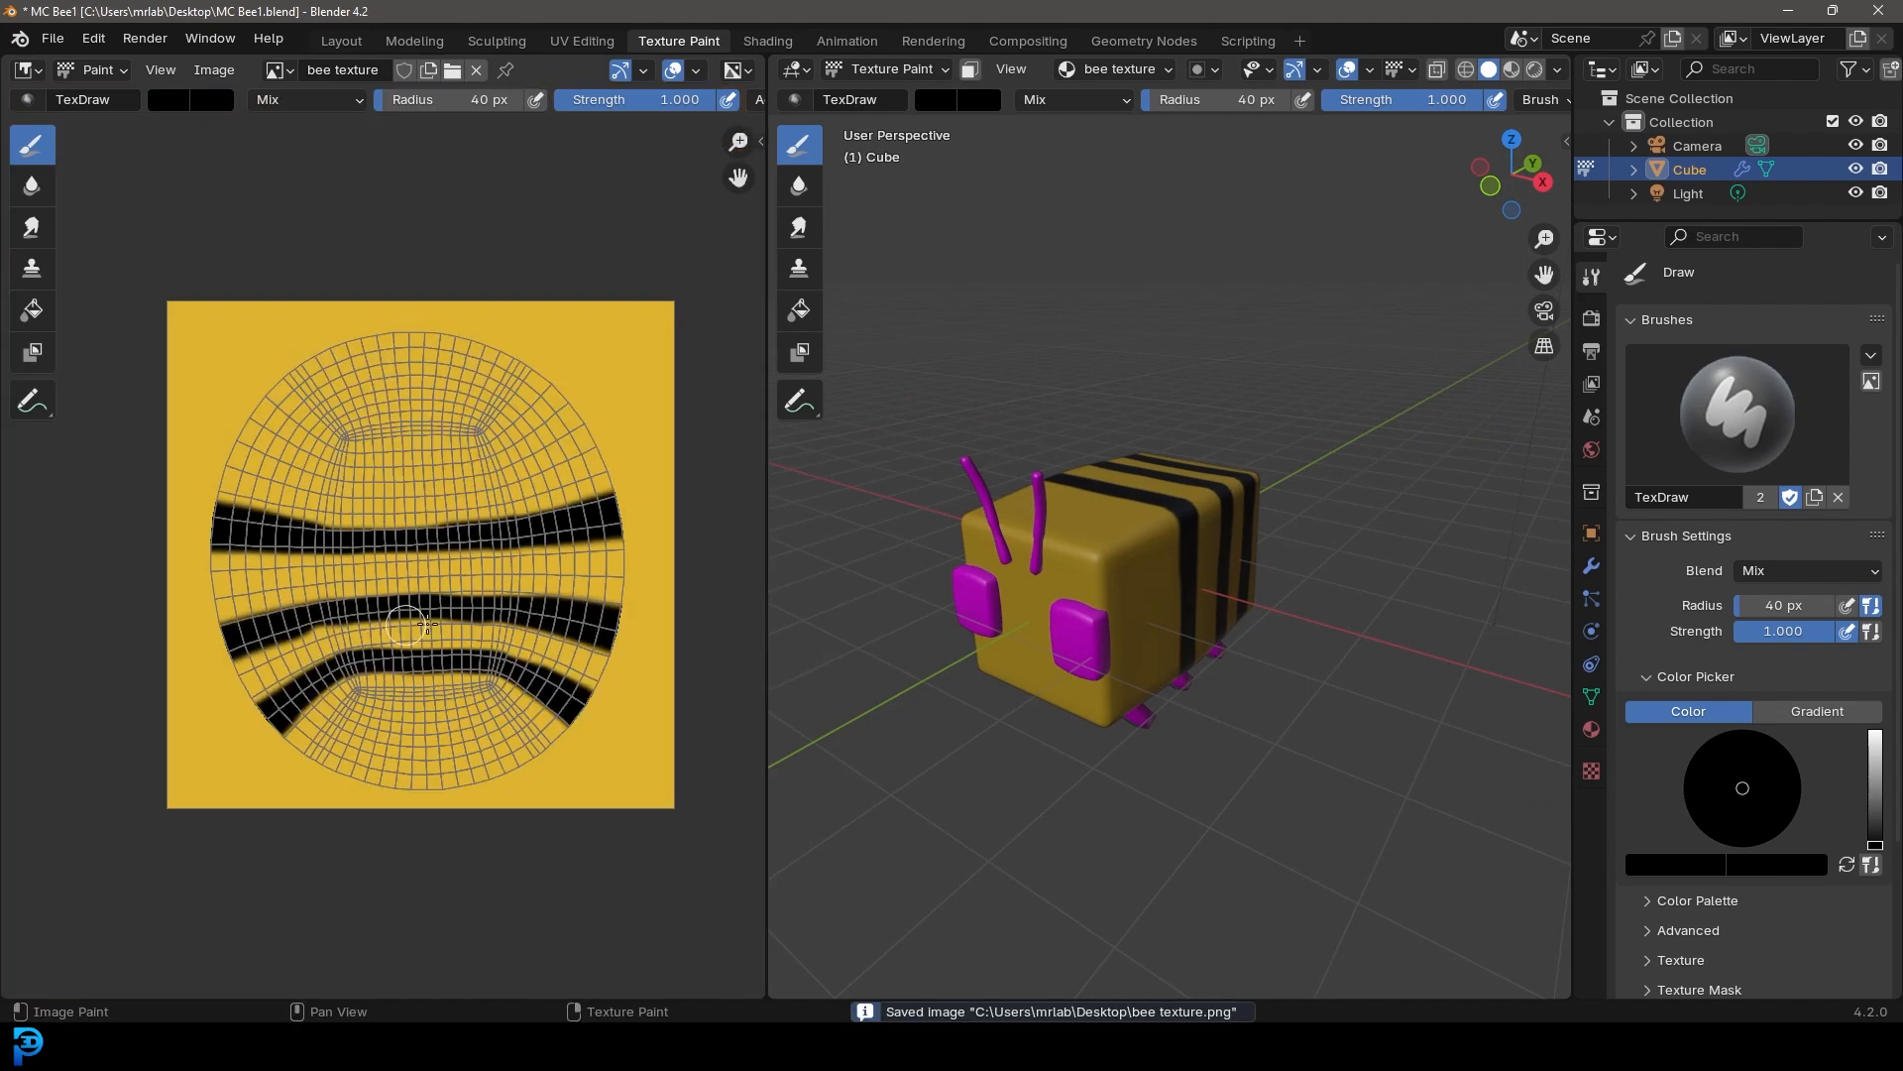
In the Layout workspace's Edit Mode, select the linked body mesh and separate it into its own object
middle_drag(1275, 493, 1071, 372)
click(340, 46)
scroll(956, 526, down, 2)
mouse_move(813, 625)
middle_down()
mouse_move(922, 578)
mouse_move(949, 475)
mouse_move(927, 469)
mouse_move(940, 490)
mouse_move(978, 442)
middle_up()
scroll(949, 475, up, 2)
key(Tab)
scroll(981, 444, up, 1)
key(alt+a)
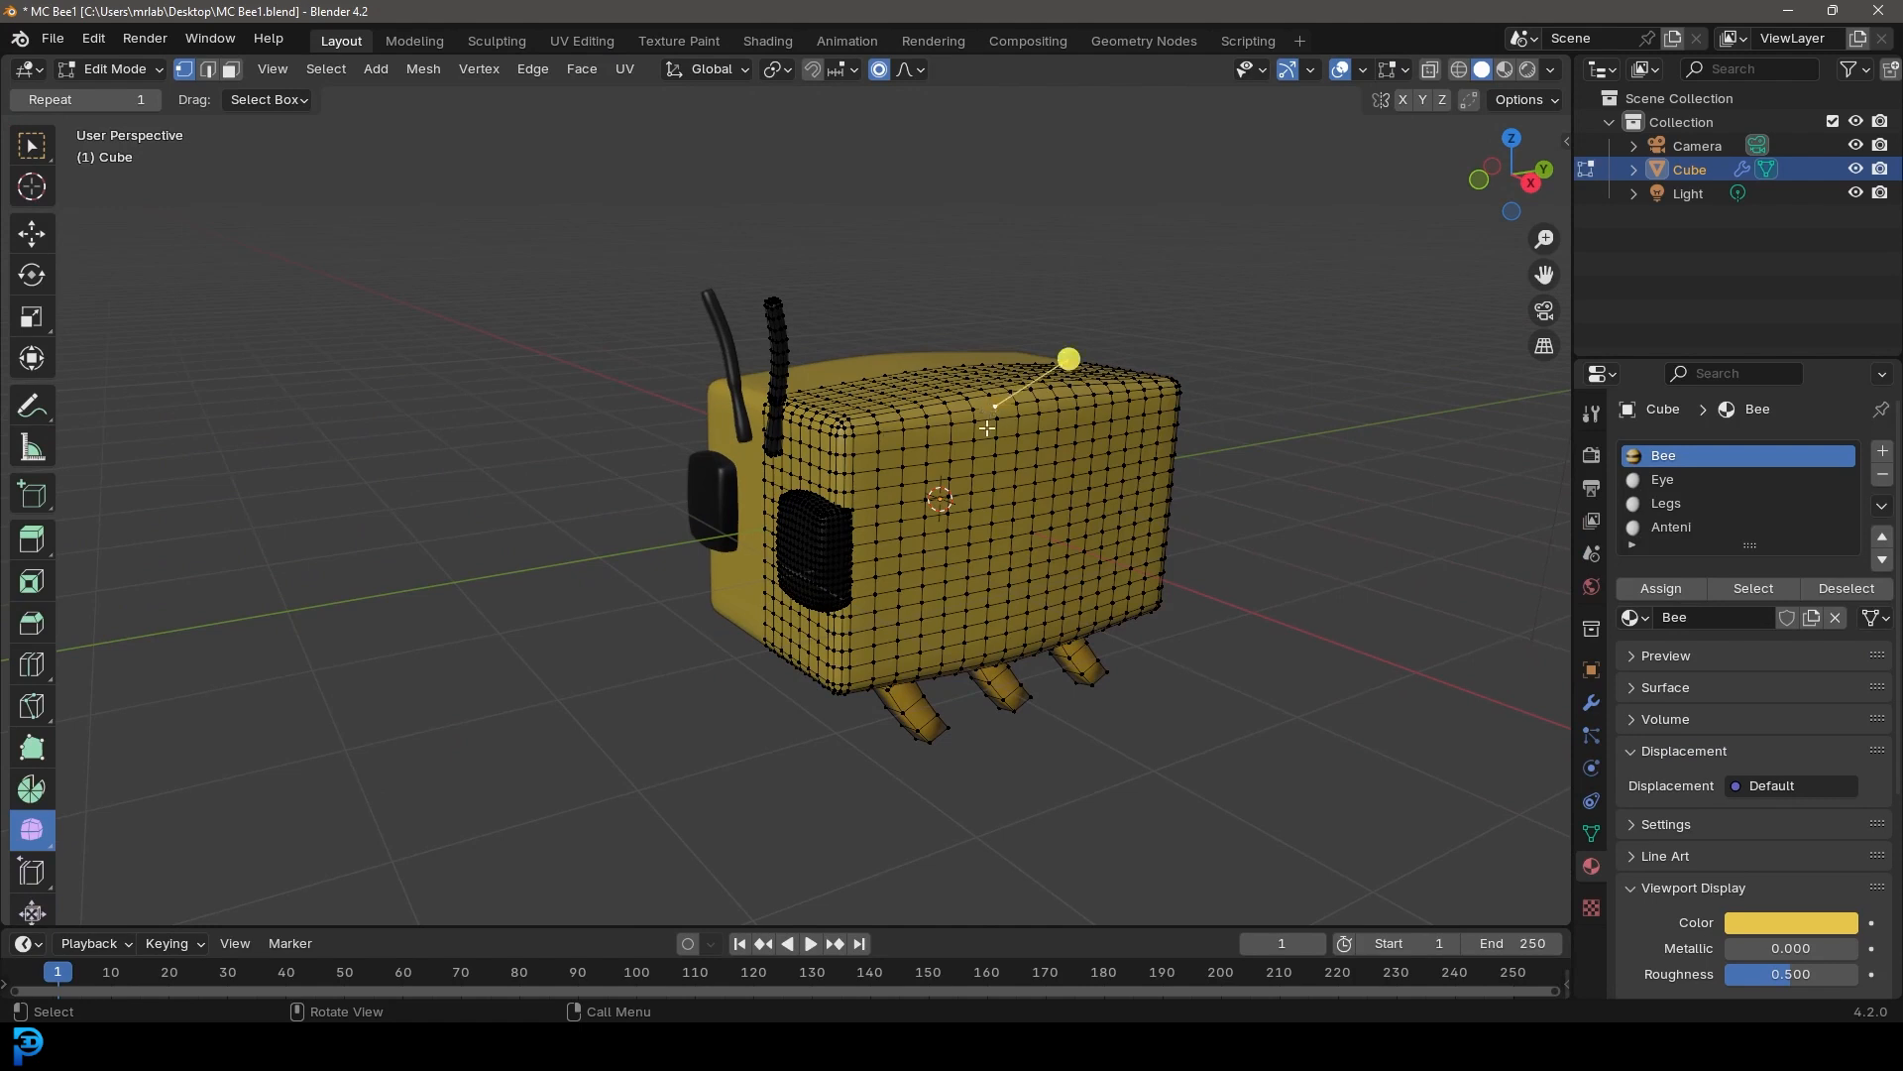
key(ctrl+l)
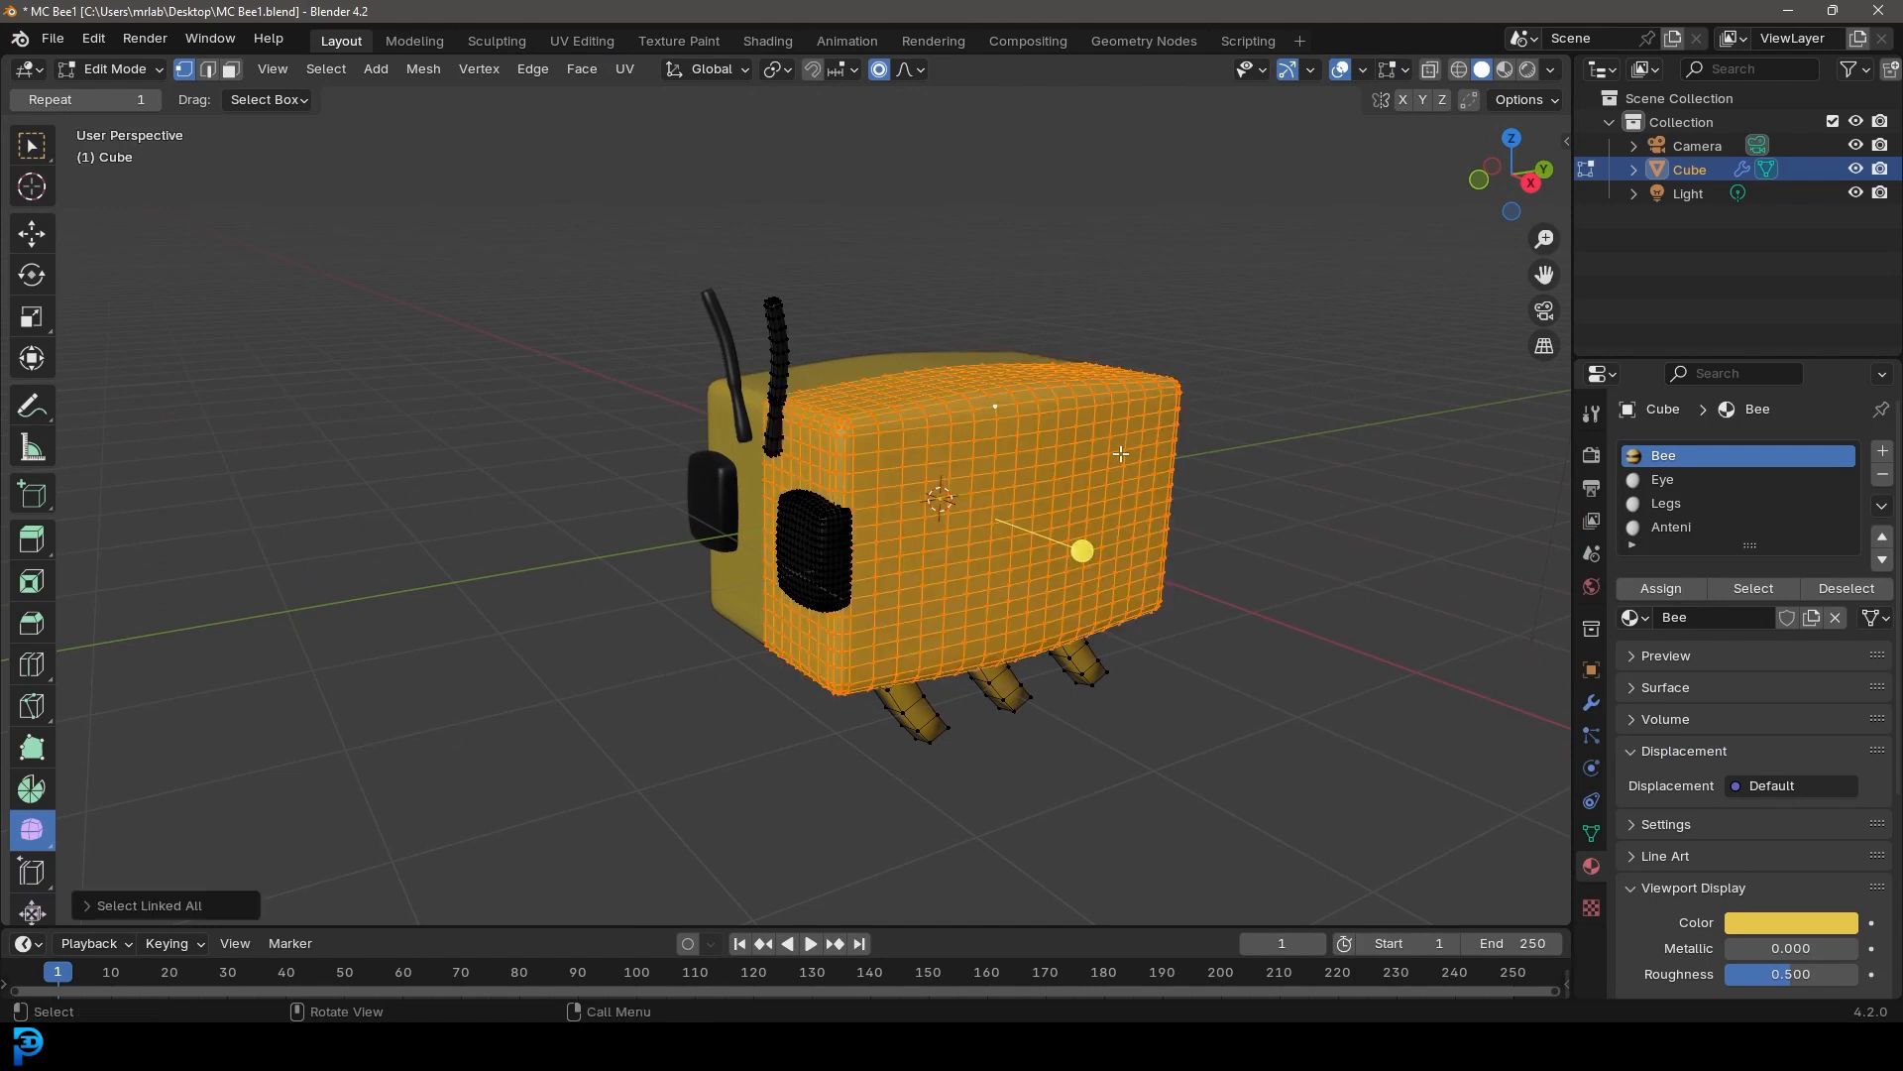
scroll(1060, 426, up, 1)
key(p)
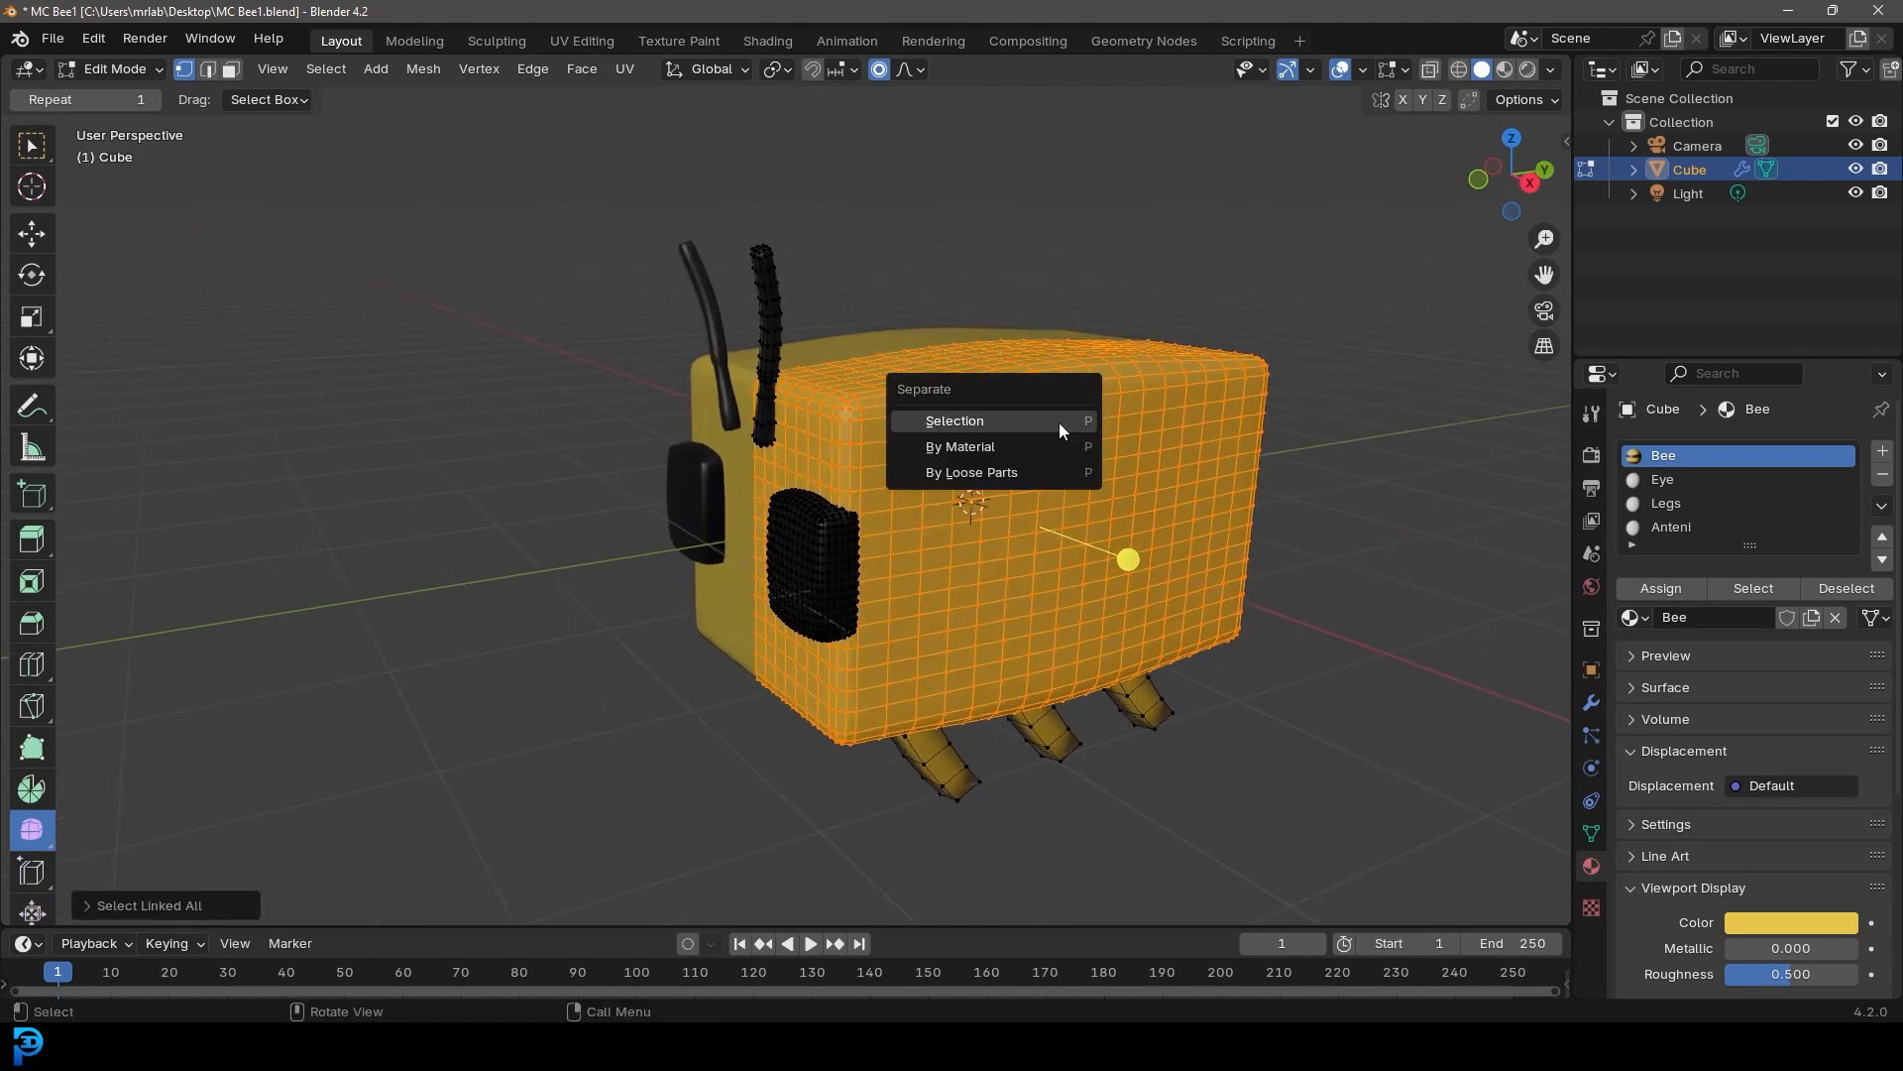
click(956, 422)
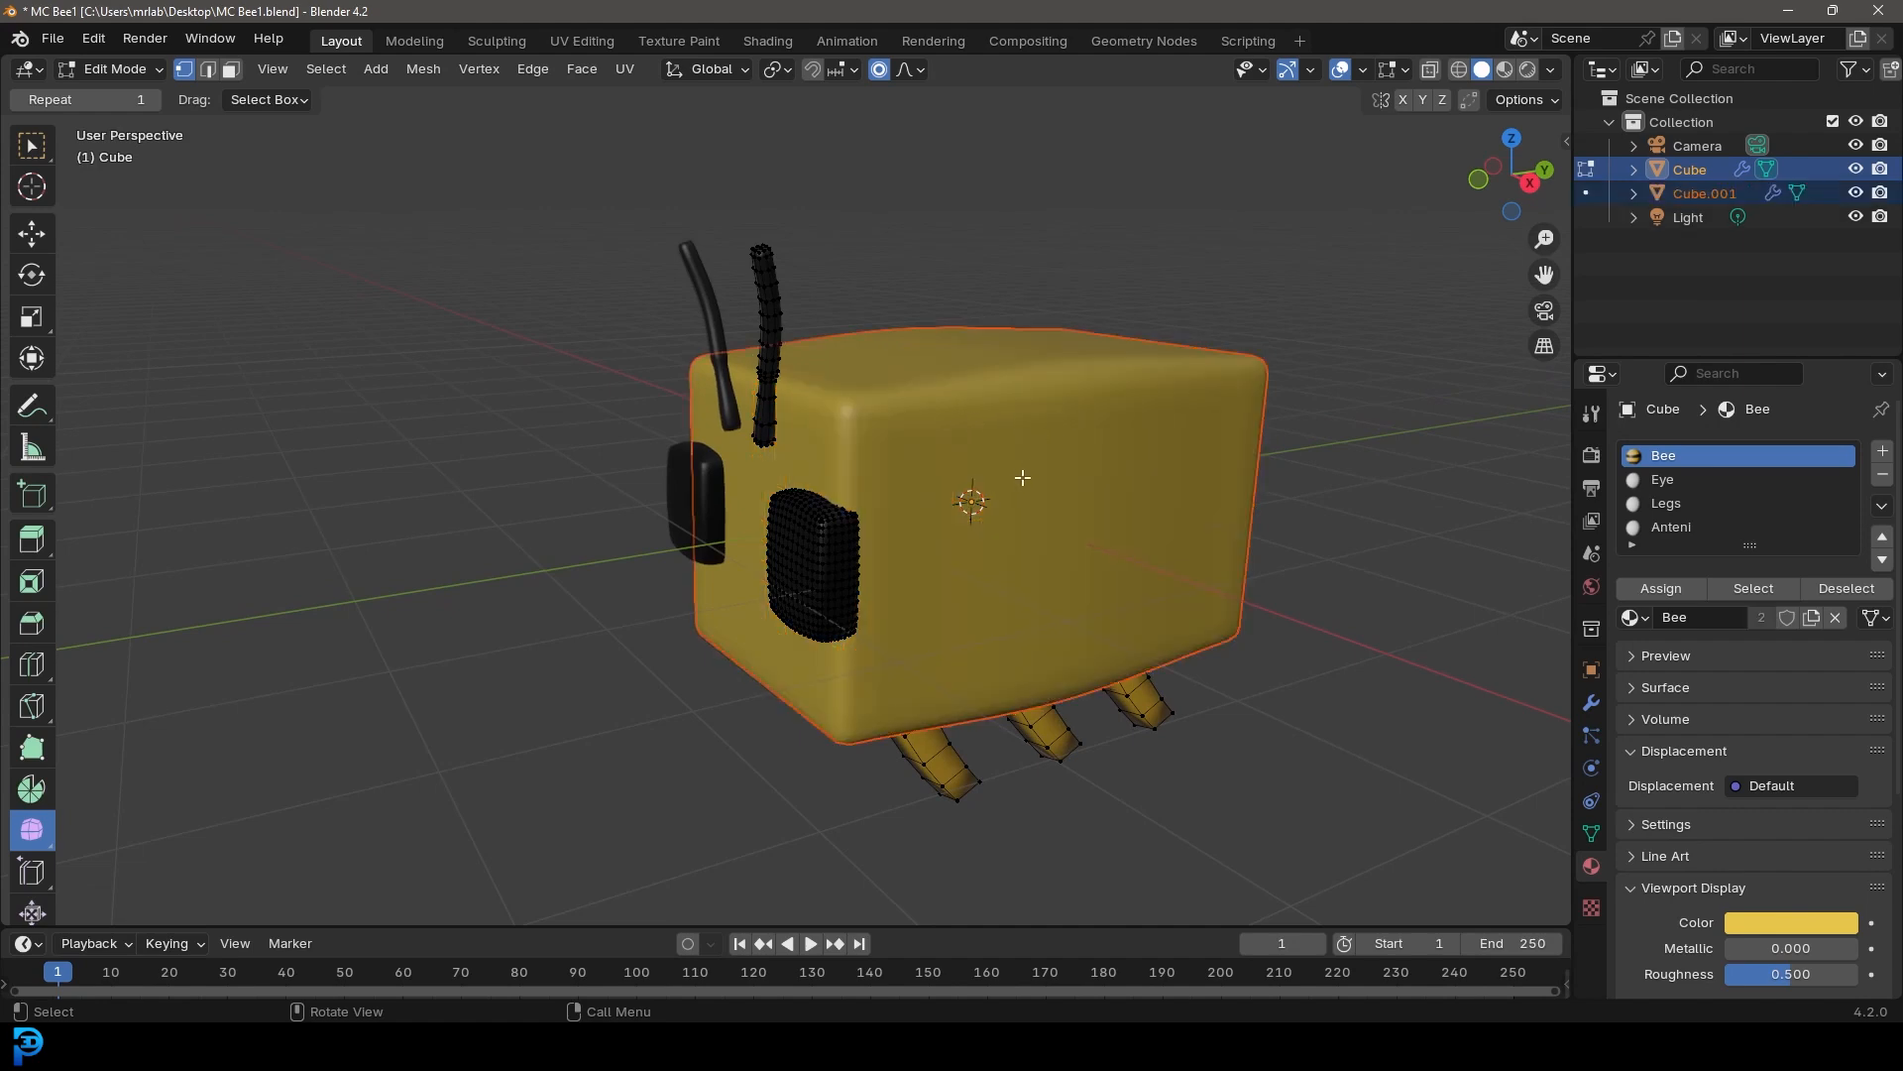
Return to Object Mode, select the separated body object, and save the blend file
key(Tab)
click(1056, 401)
key(g)
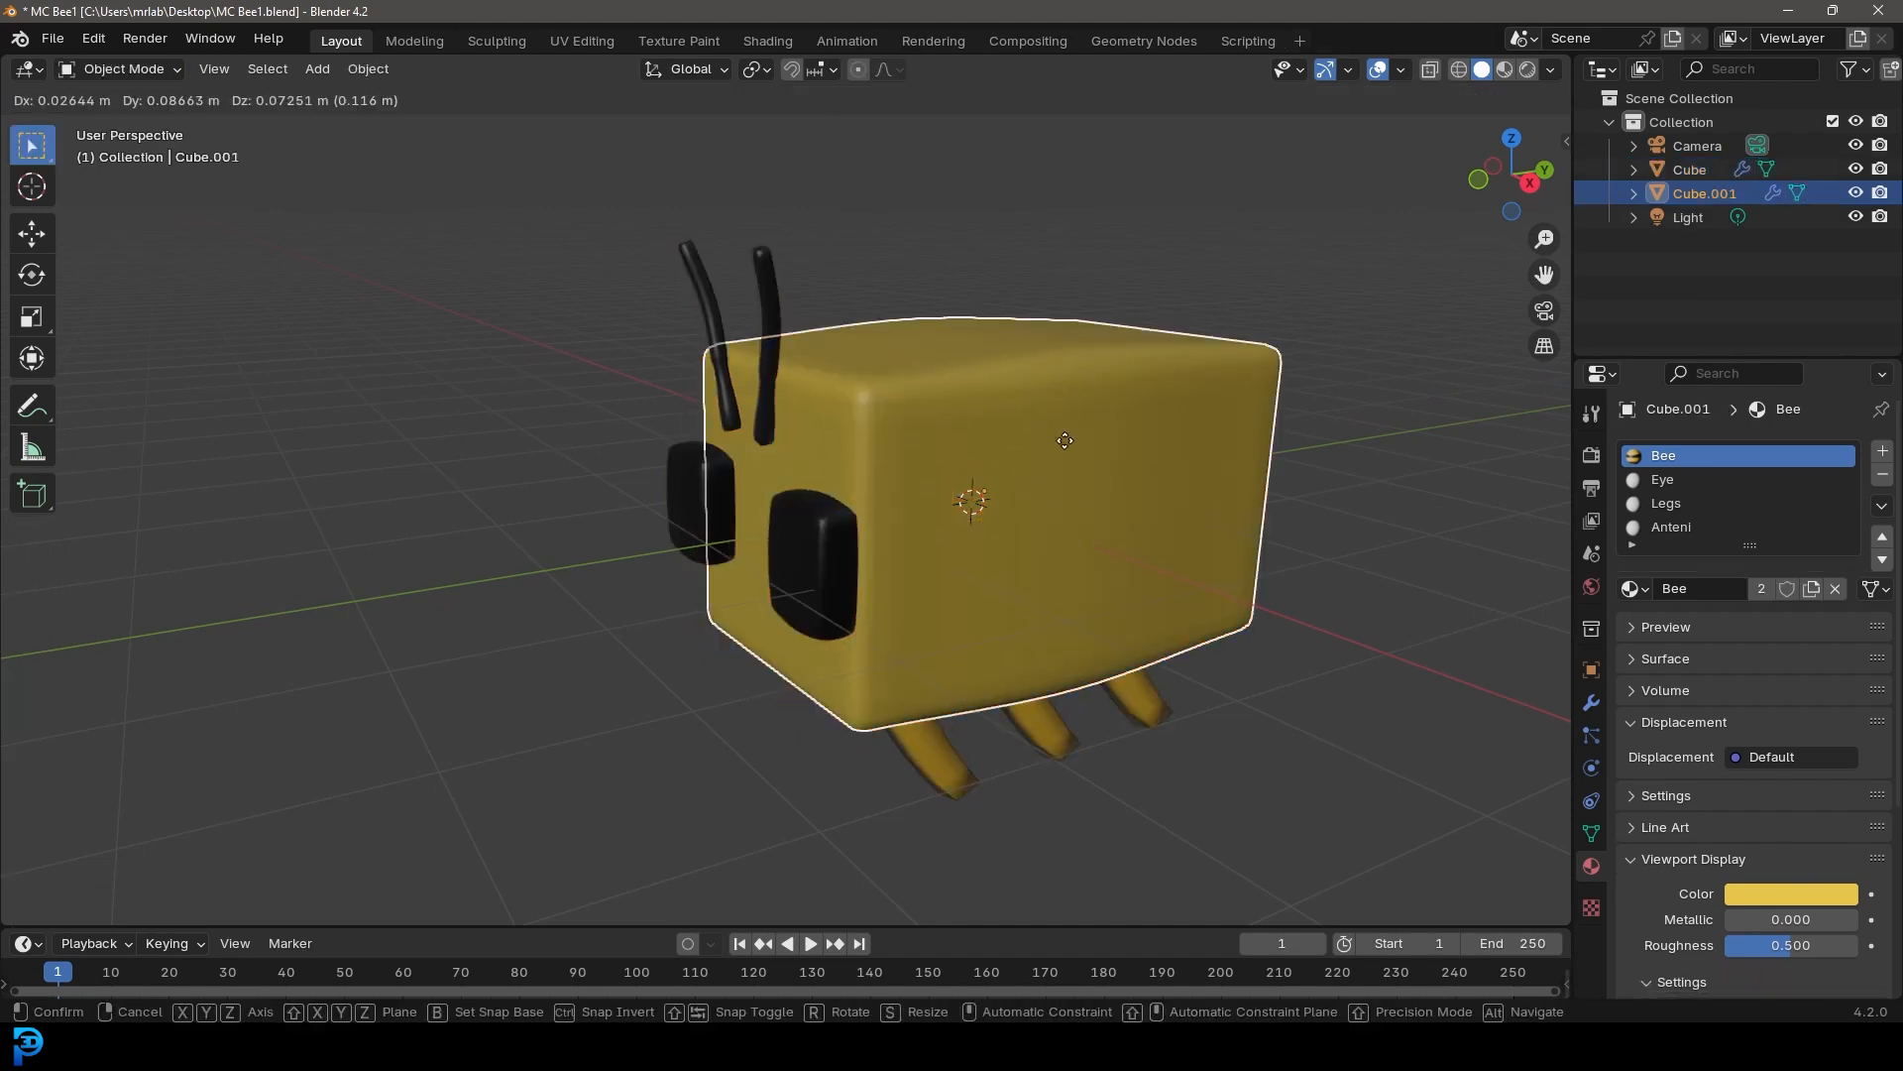
key(Escape)
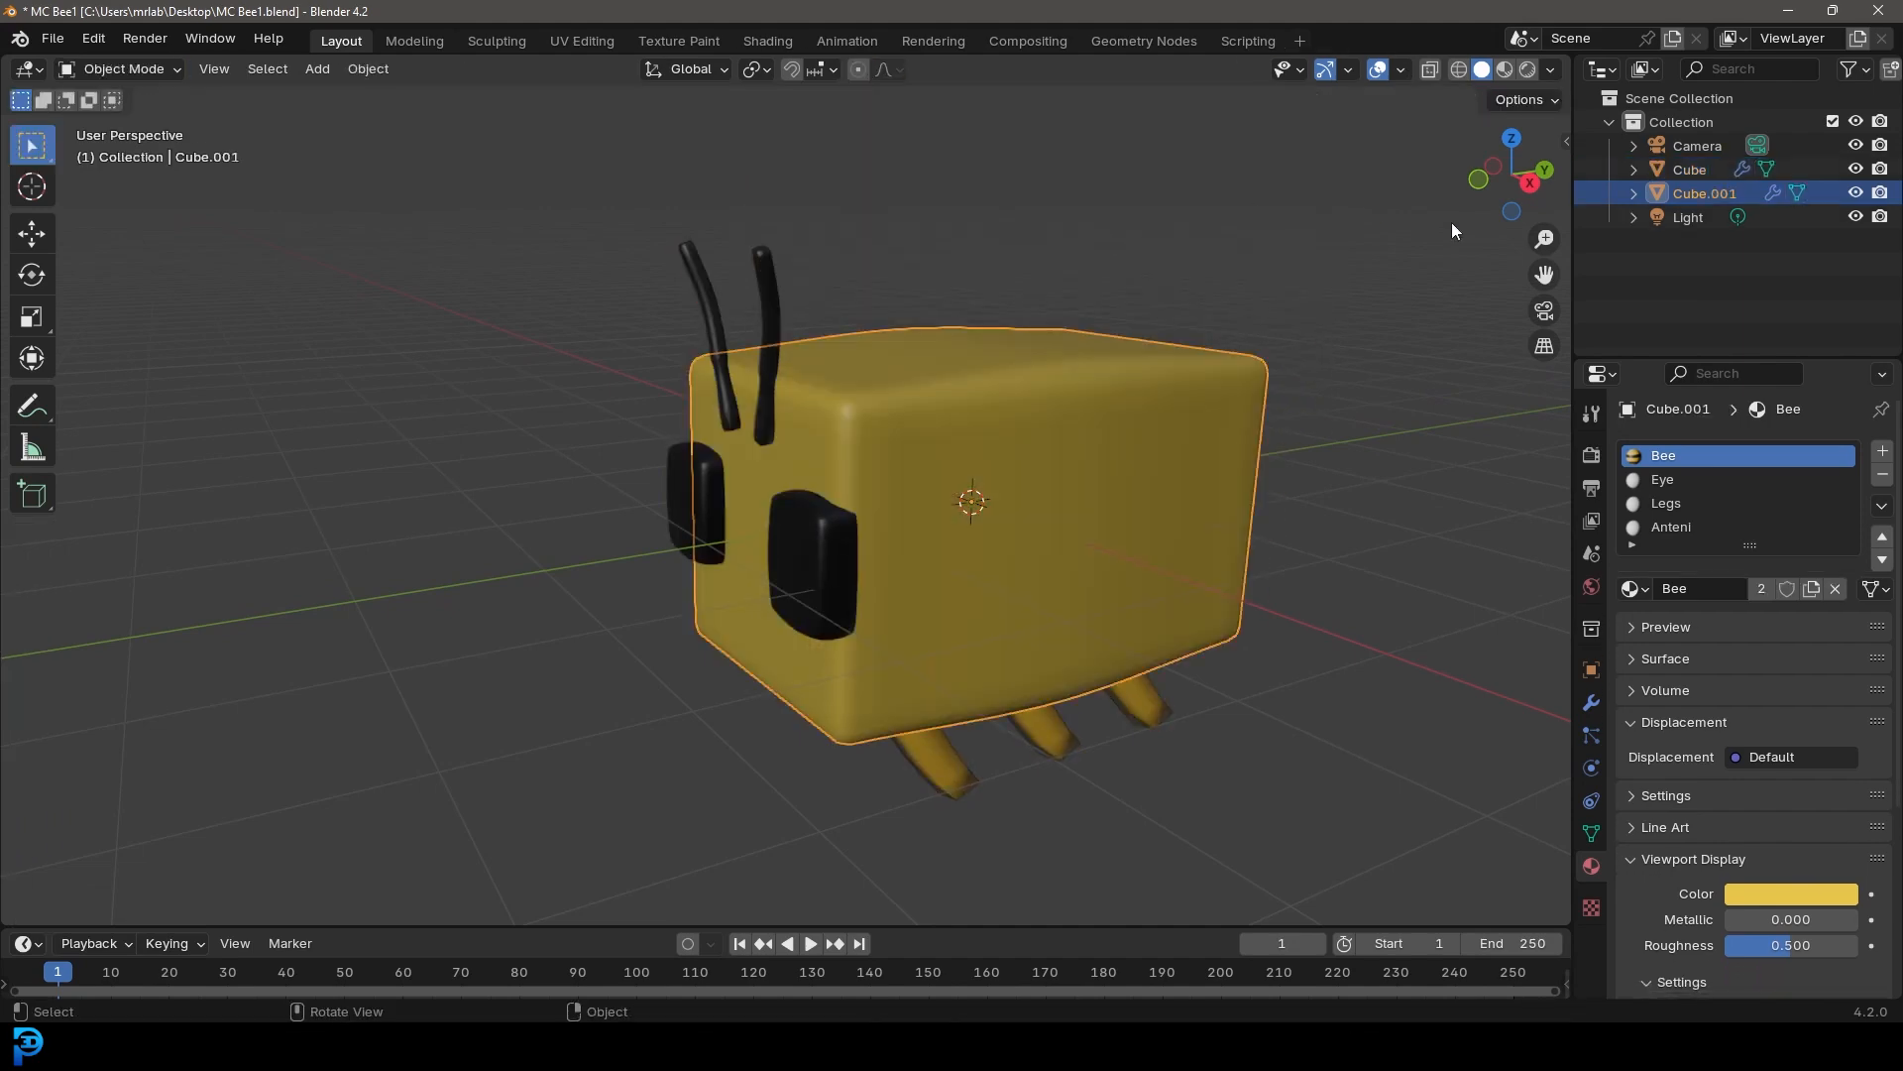
click(1593, 733)
key(ctrl+s)
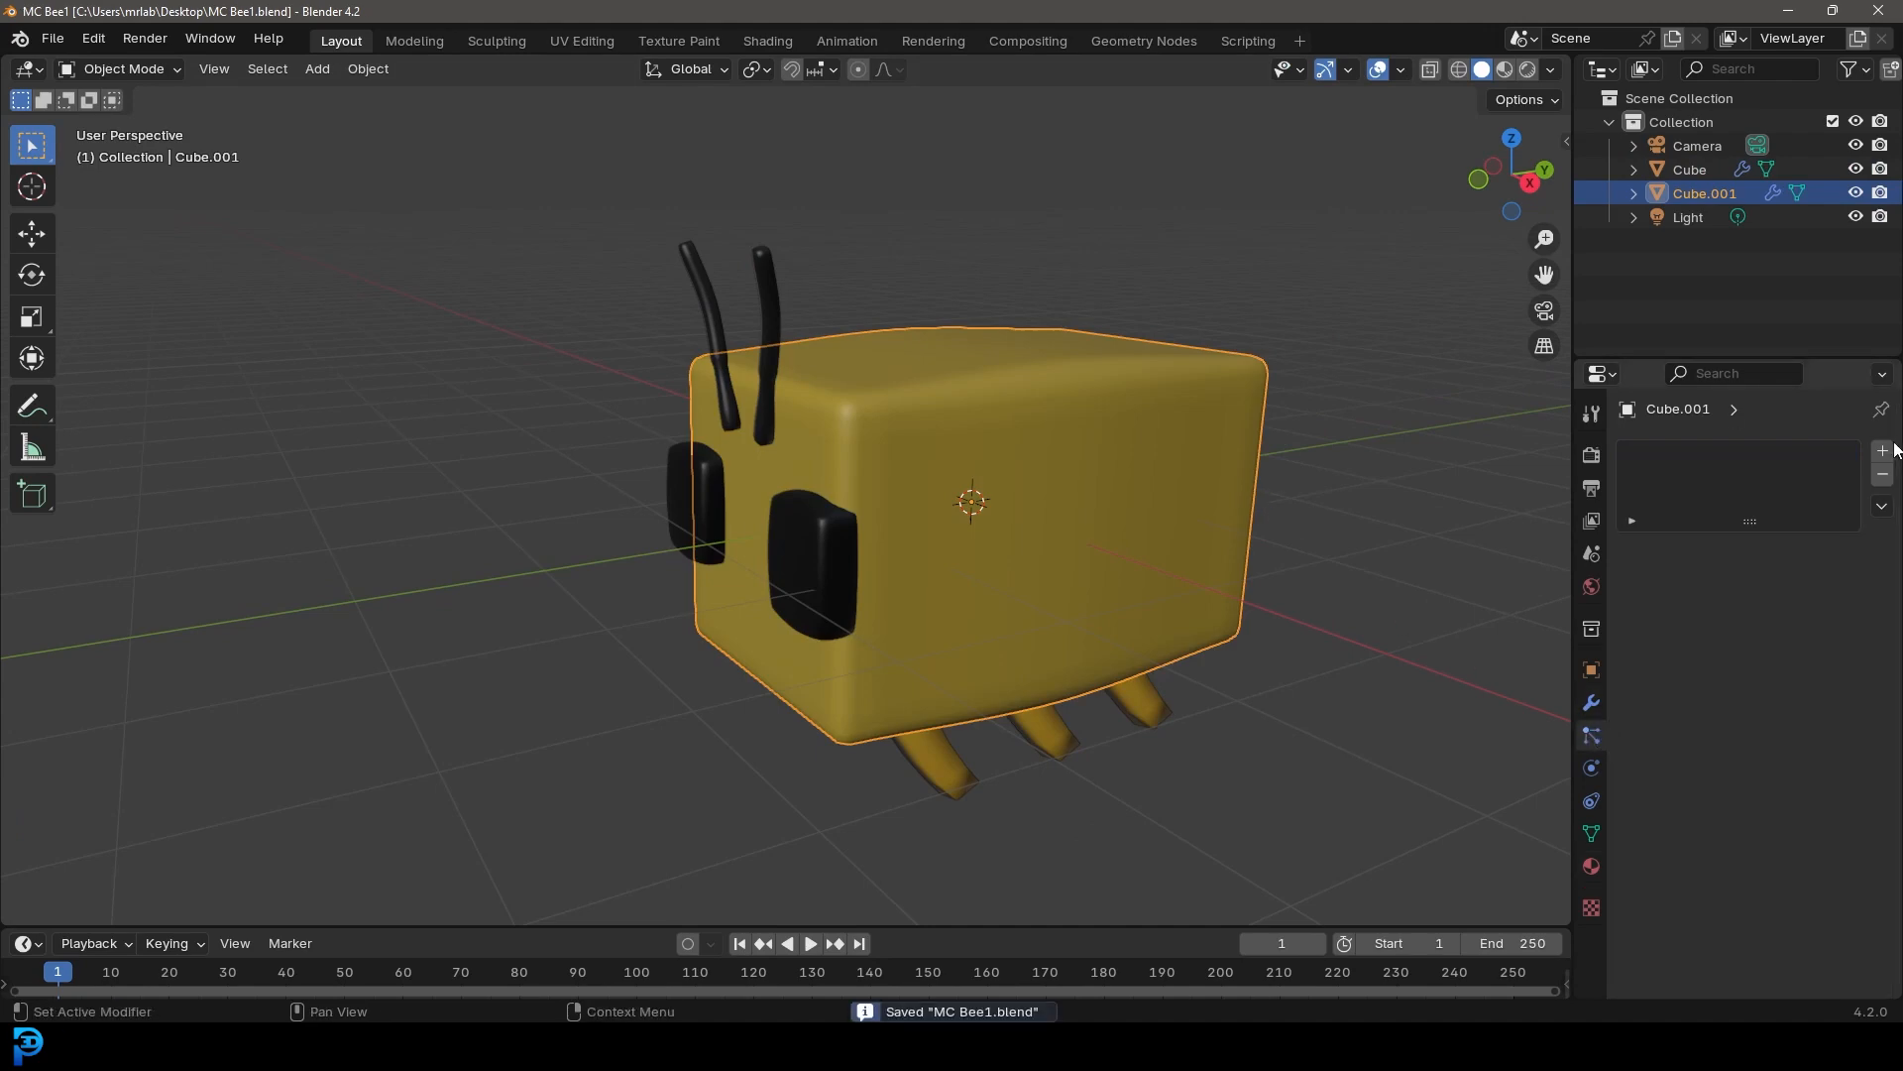
Add a Hair particle system to the body, enable Advanced and Use Modifier Stack, and shorten the hair length
click(1883, 450)
click(1807, 579)
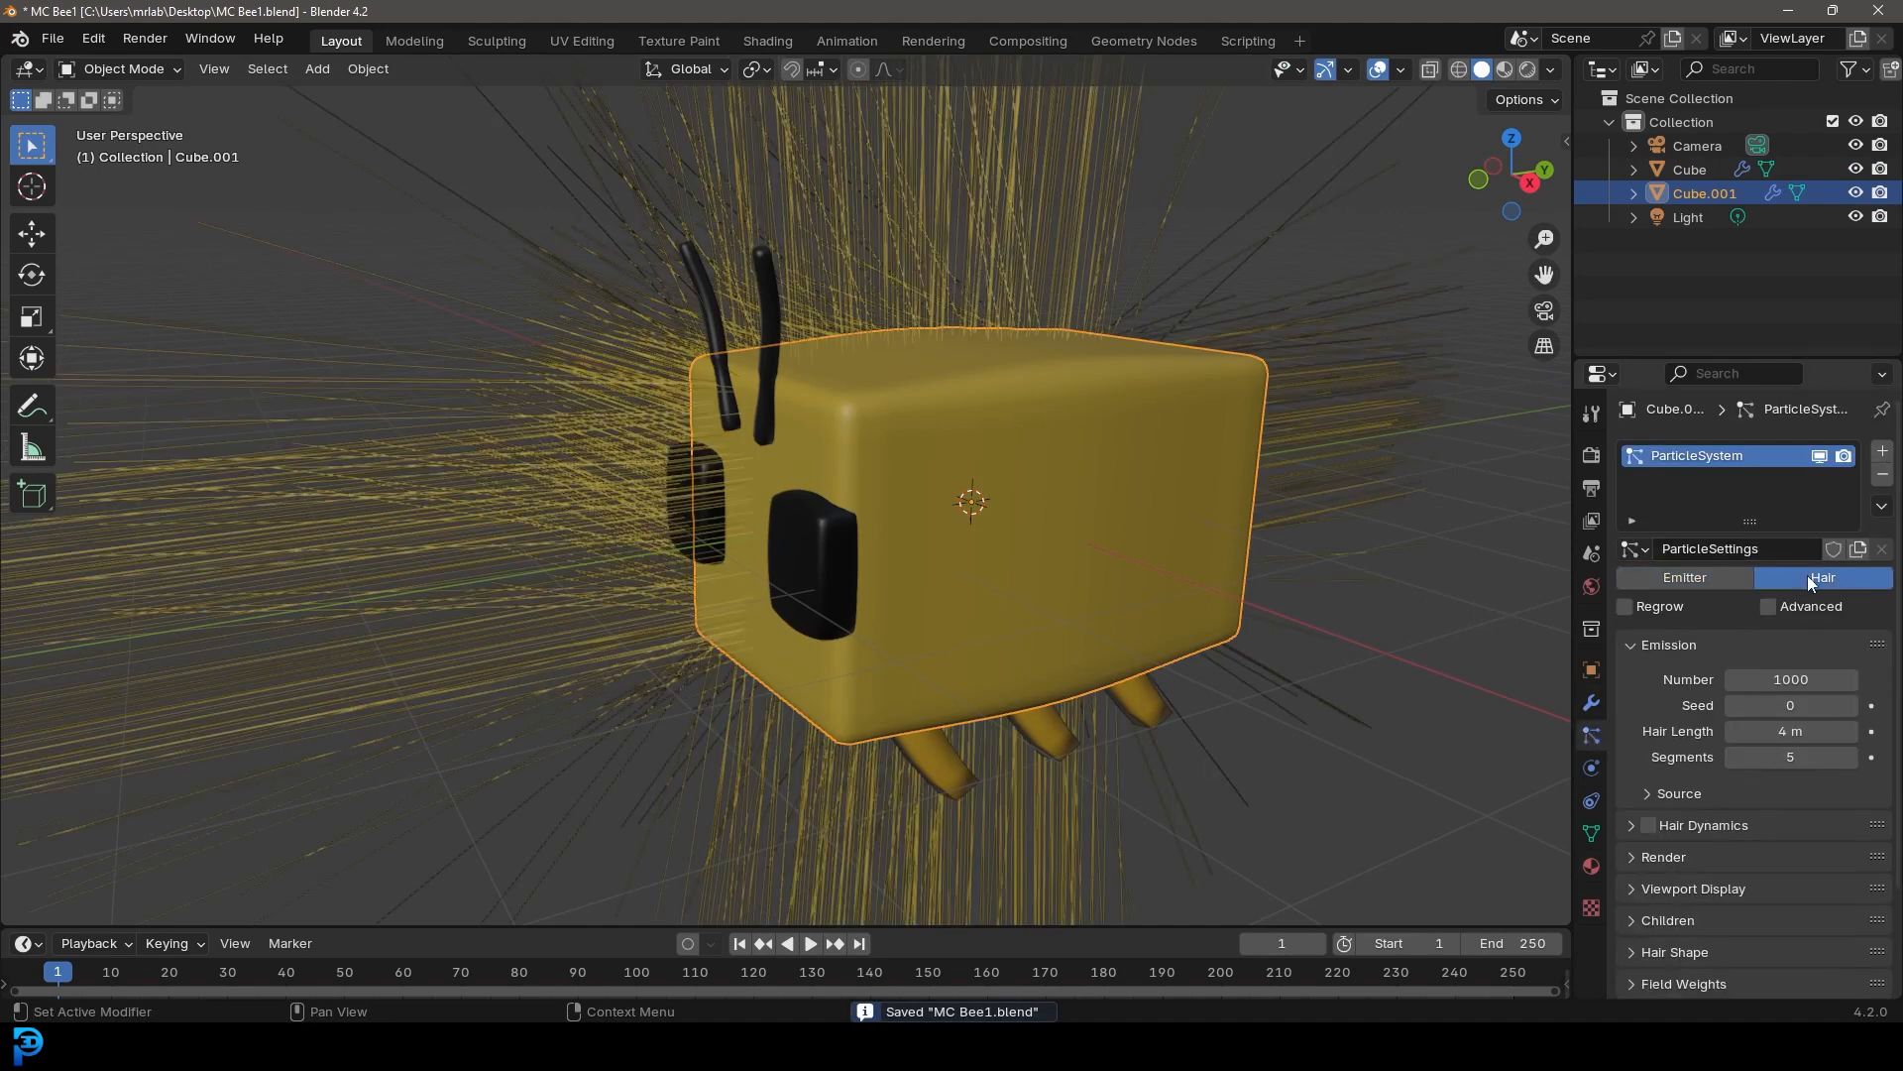
click(1771, 609)
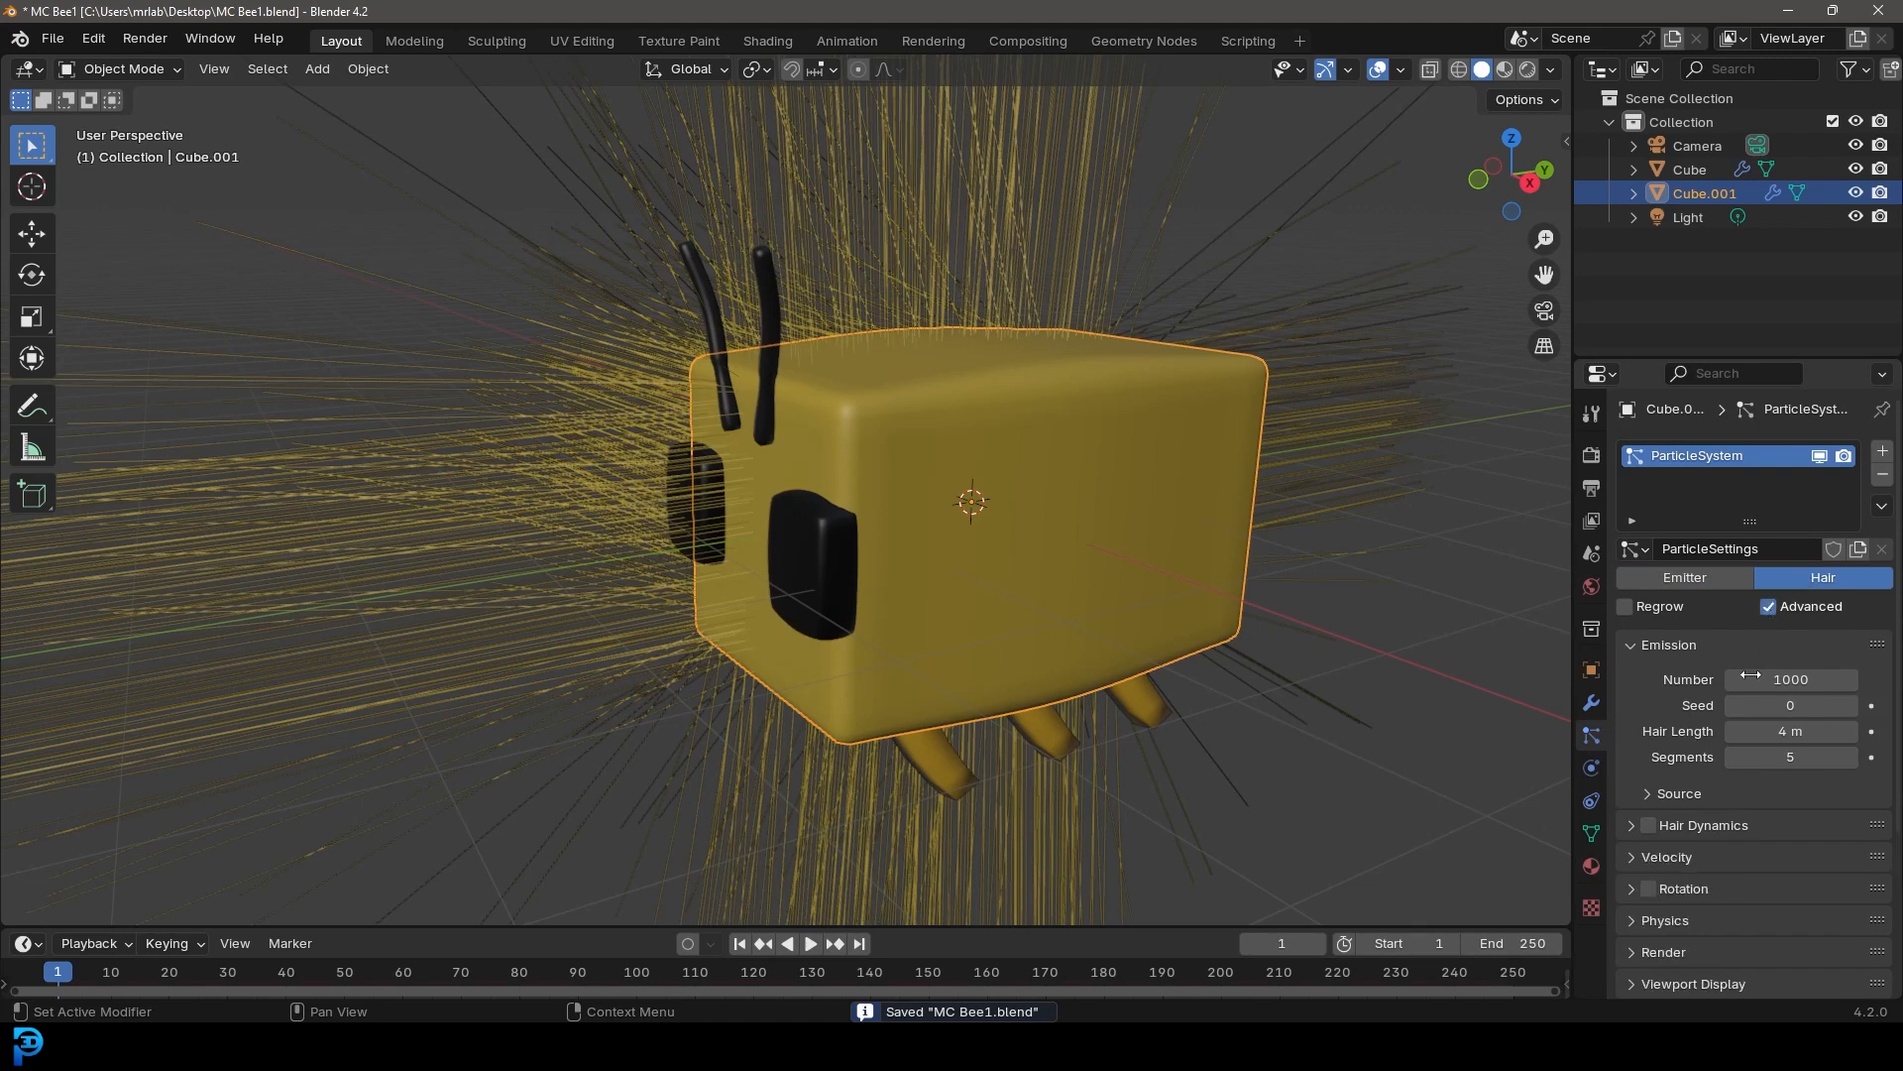
click(1647, 795)
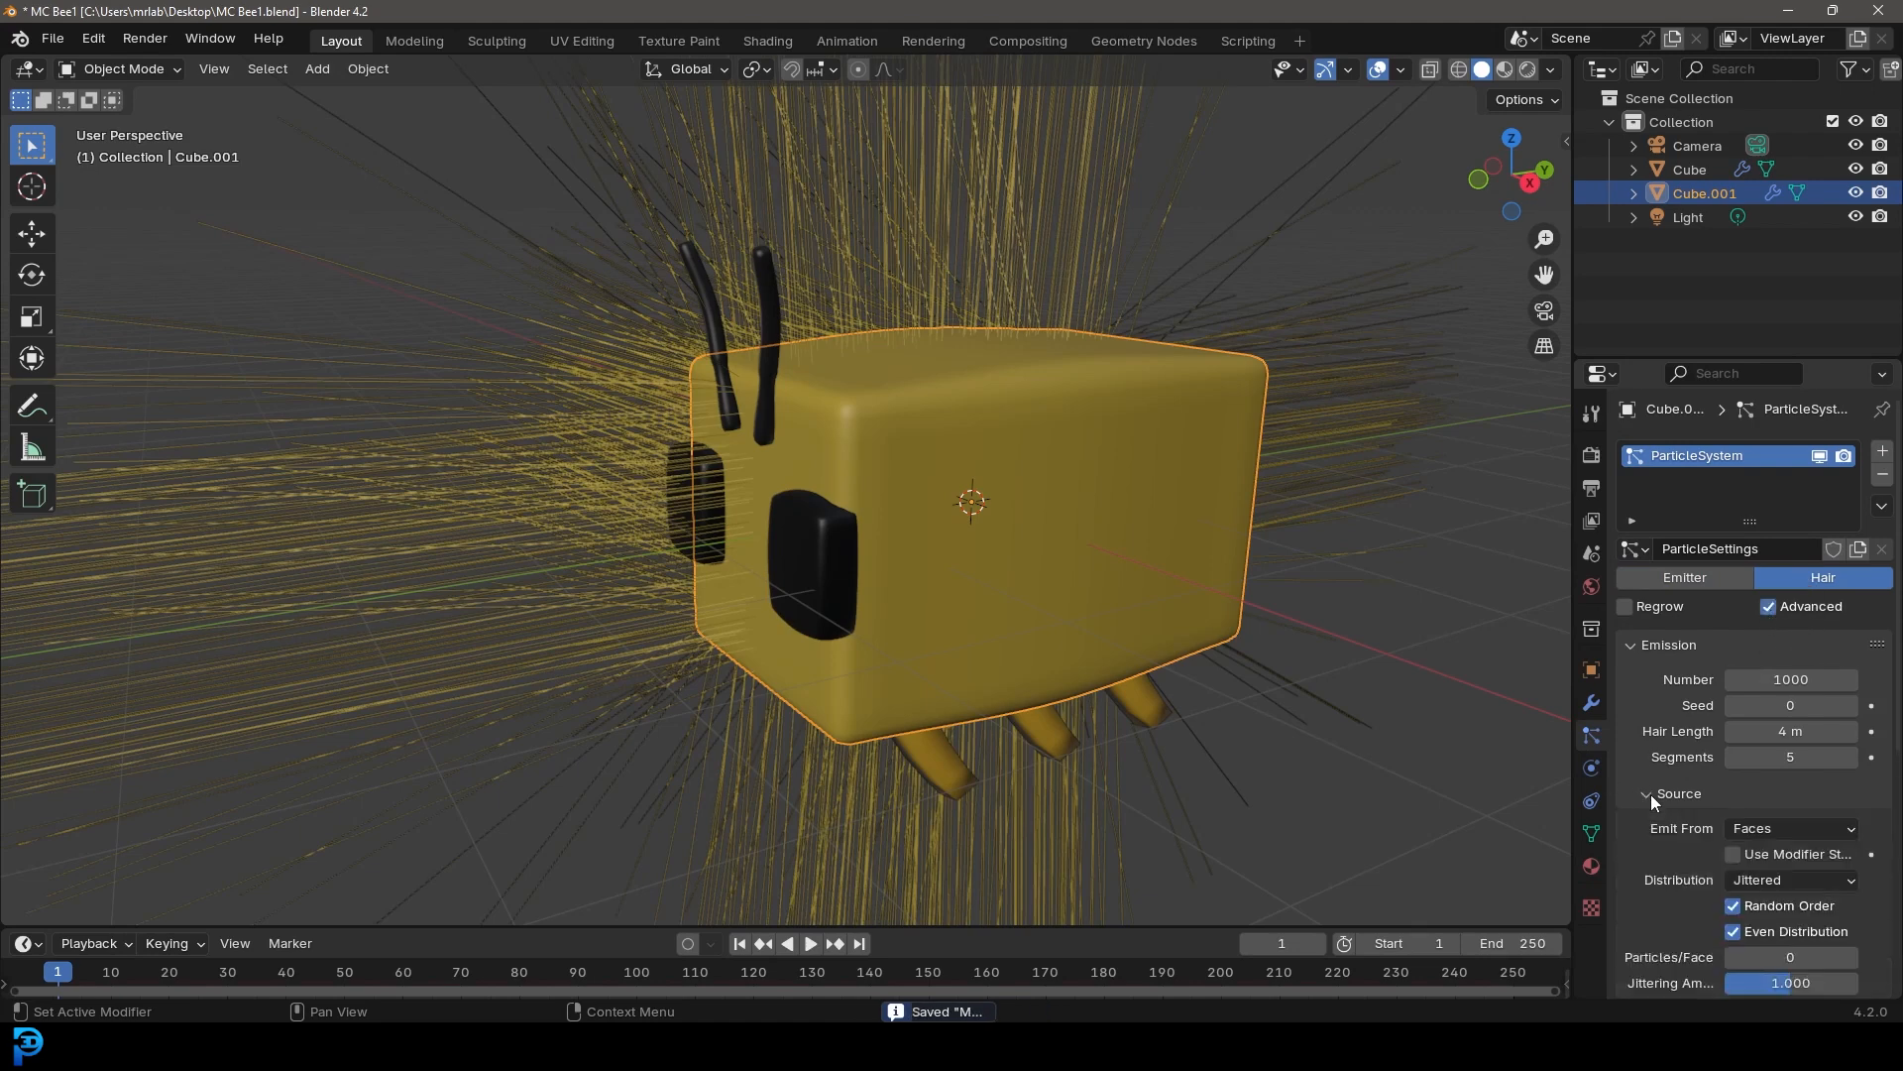
click(1733, 855)
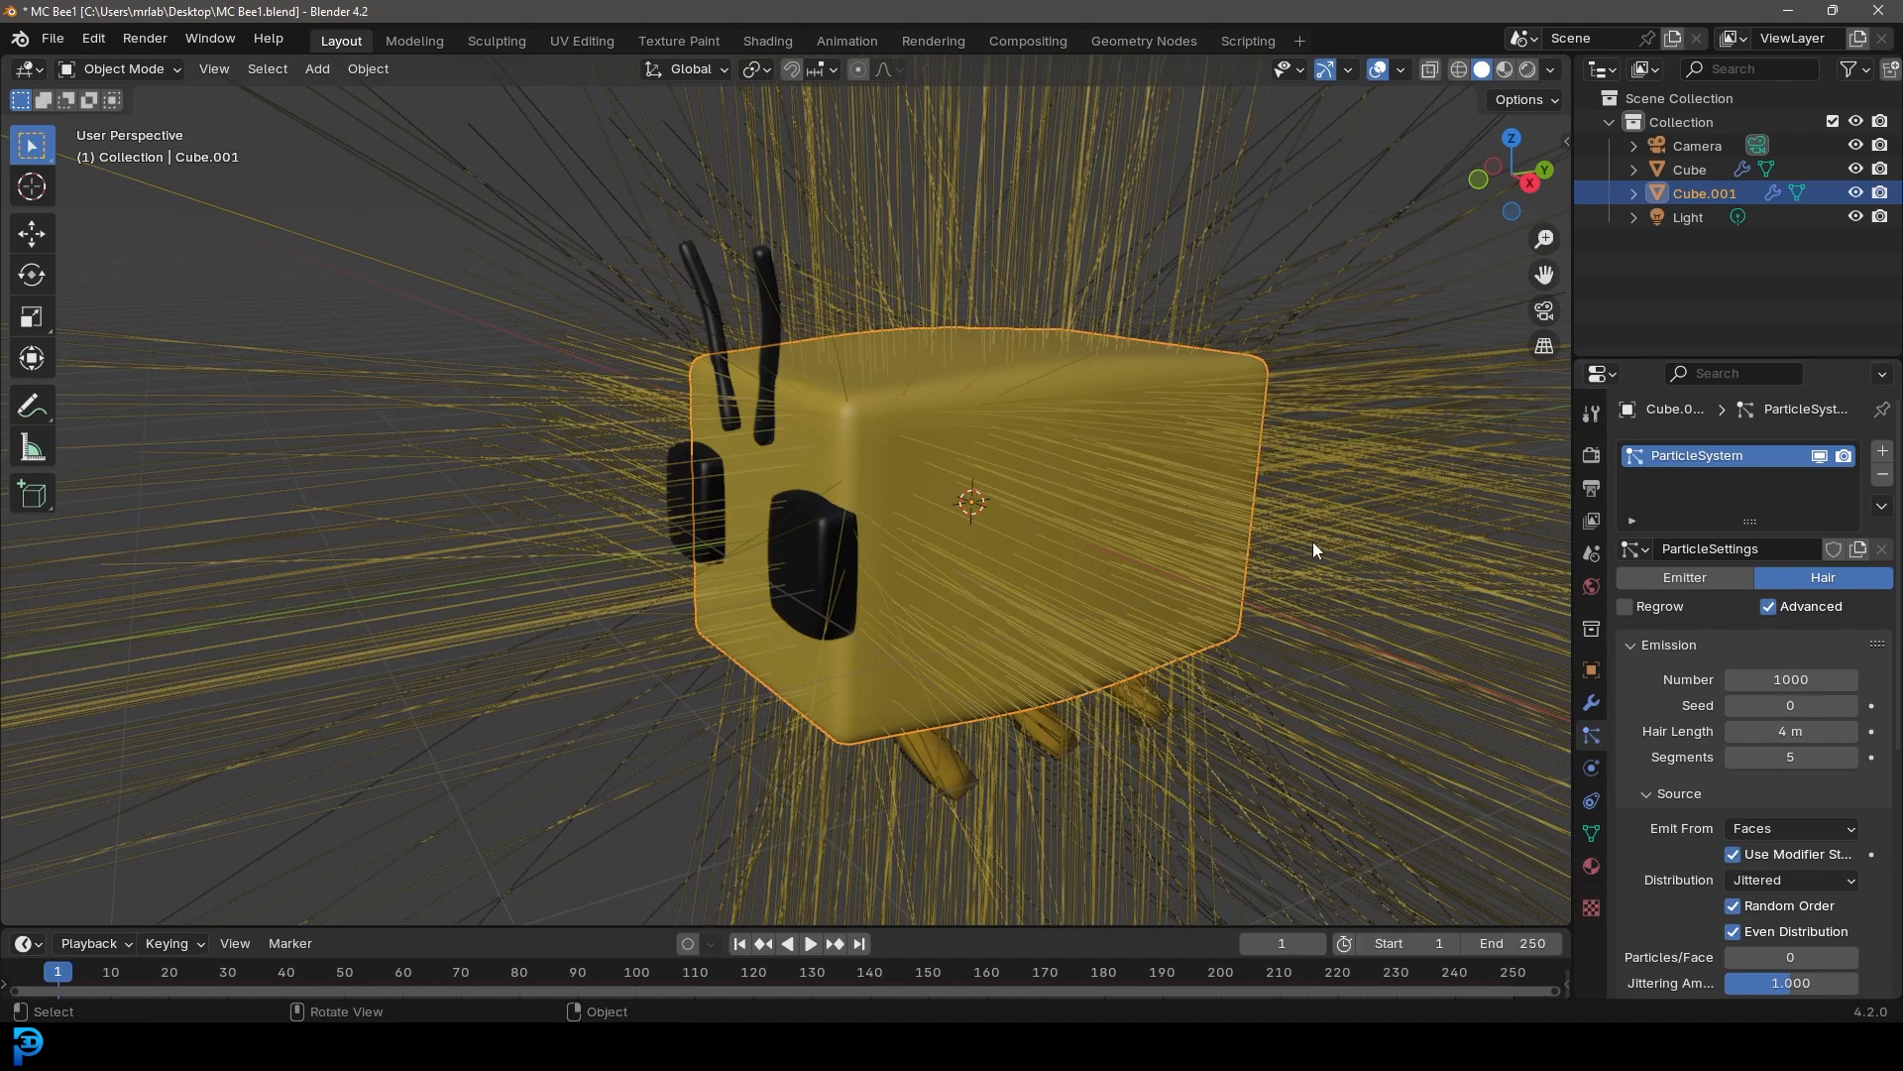
drag(1790, 731, 1683, 674)
scroll(1685, 734, down, 8)
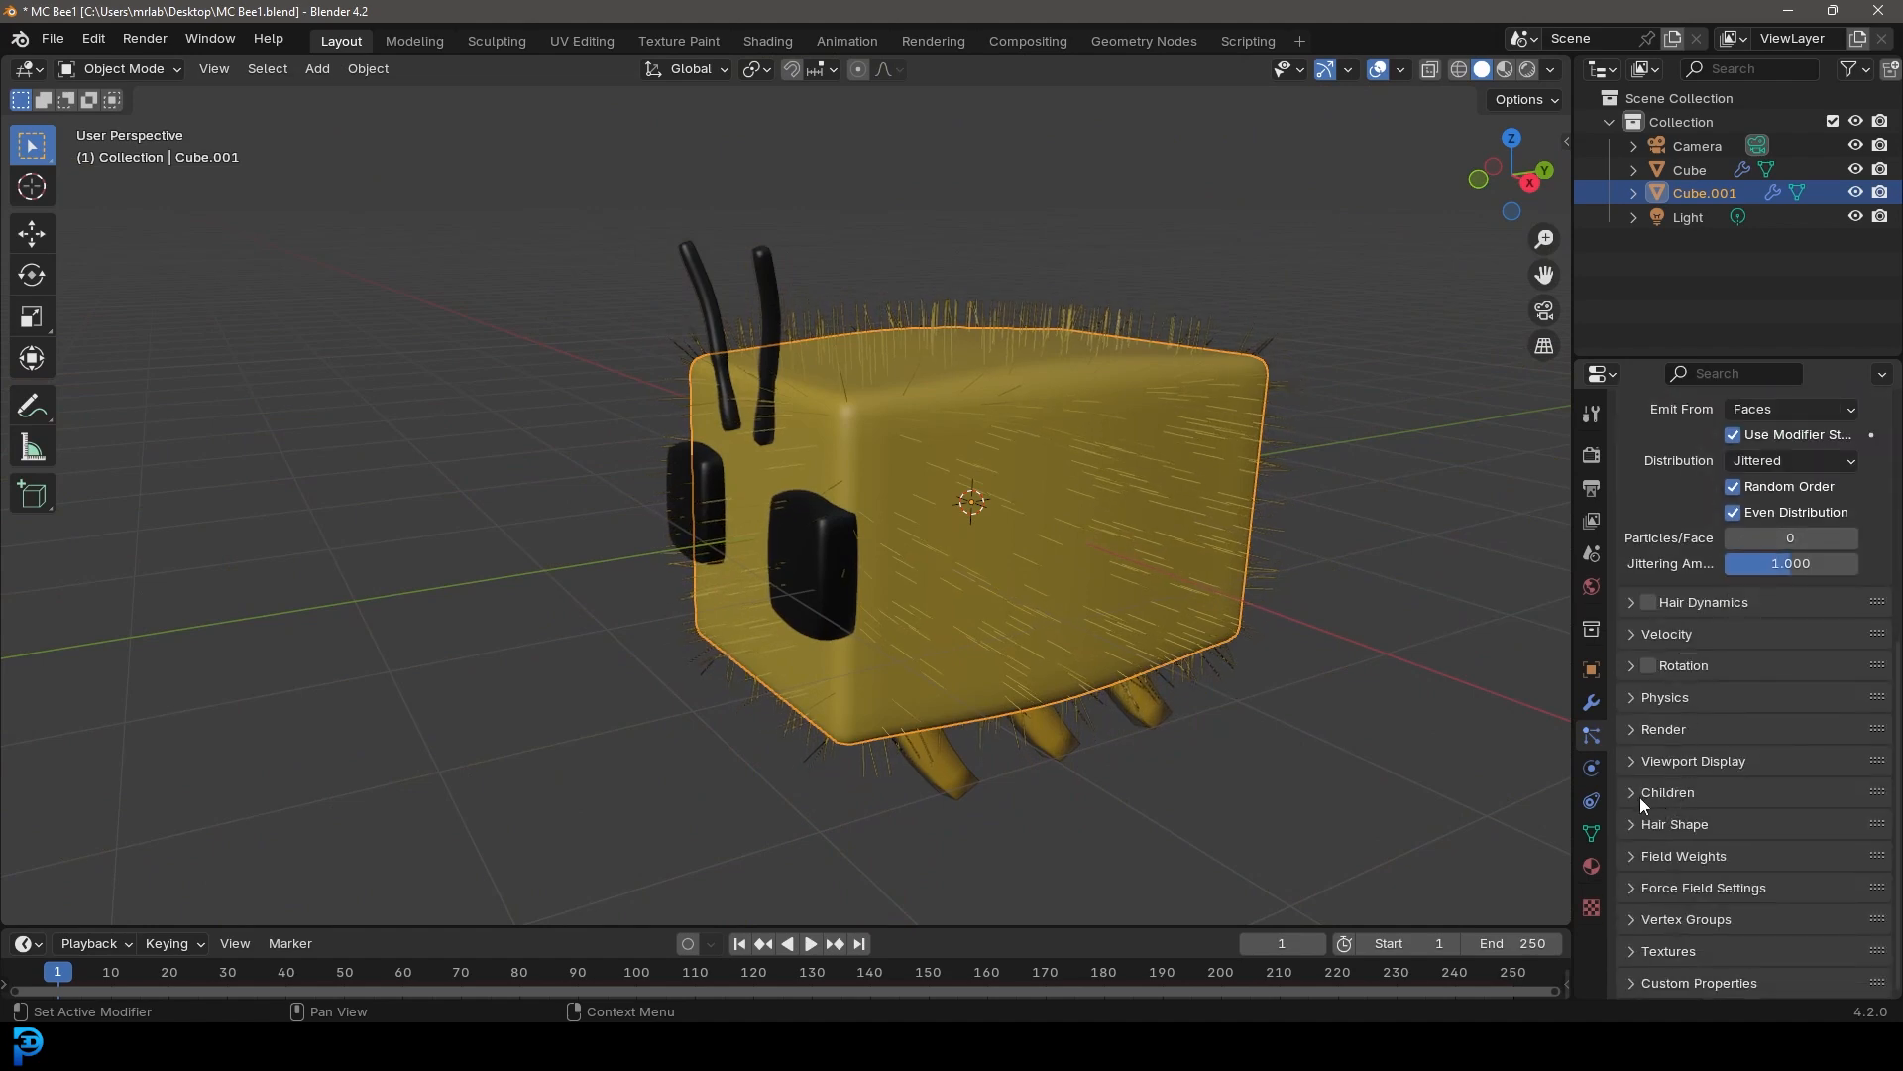
Enable Interpolated children for the hair particles and set the viewport display amount to 40
click(1649, 793)
click(1839, 827)
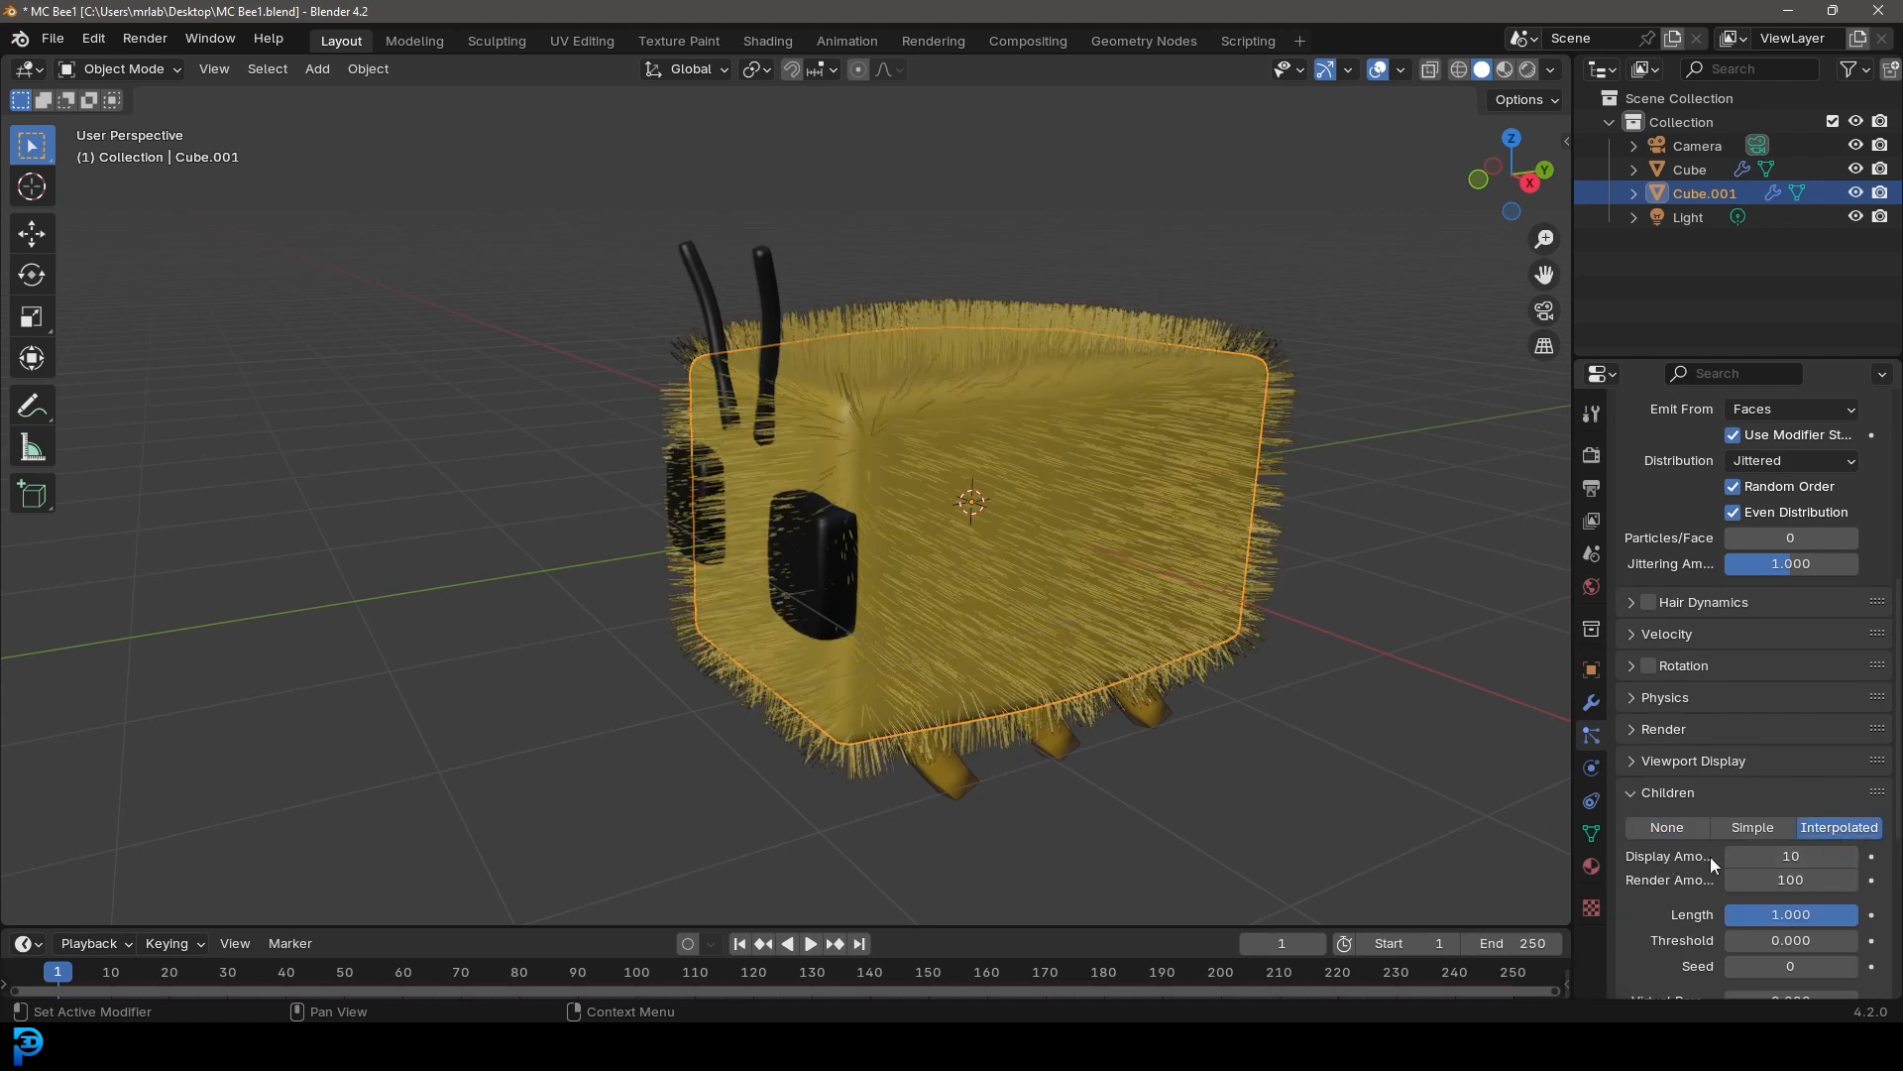
scroll(1695, 862, down, 2)
click(1799, 761)
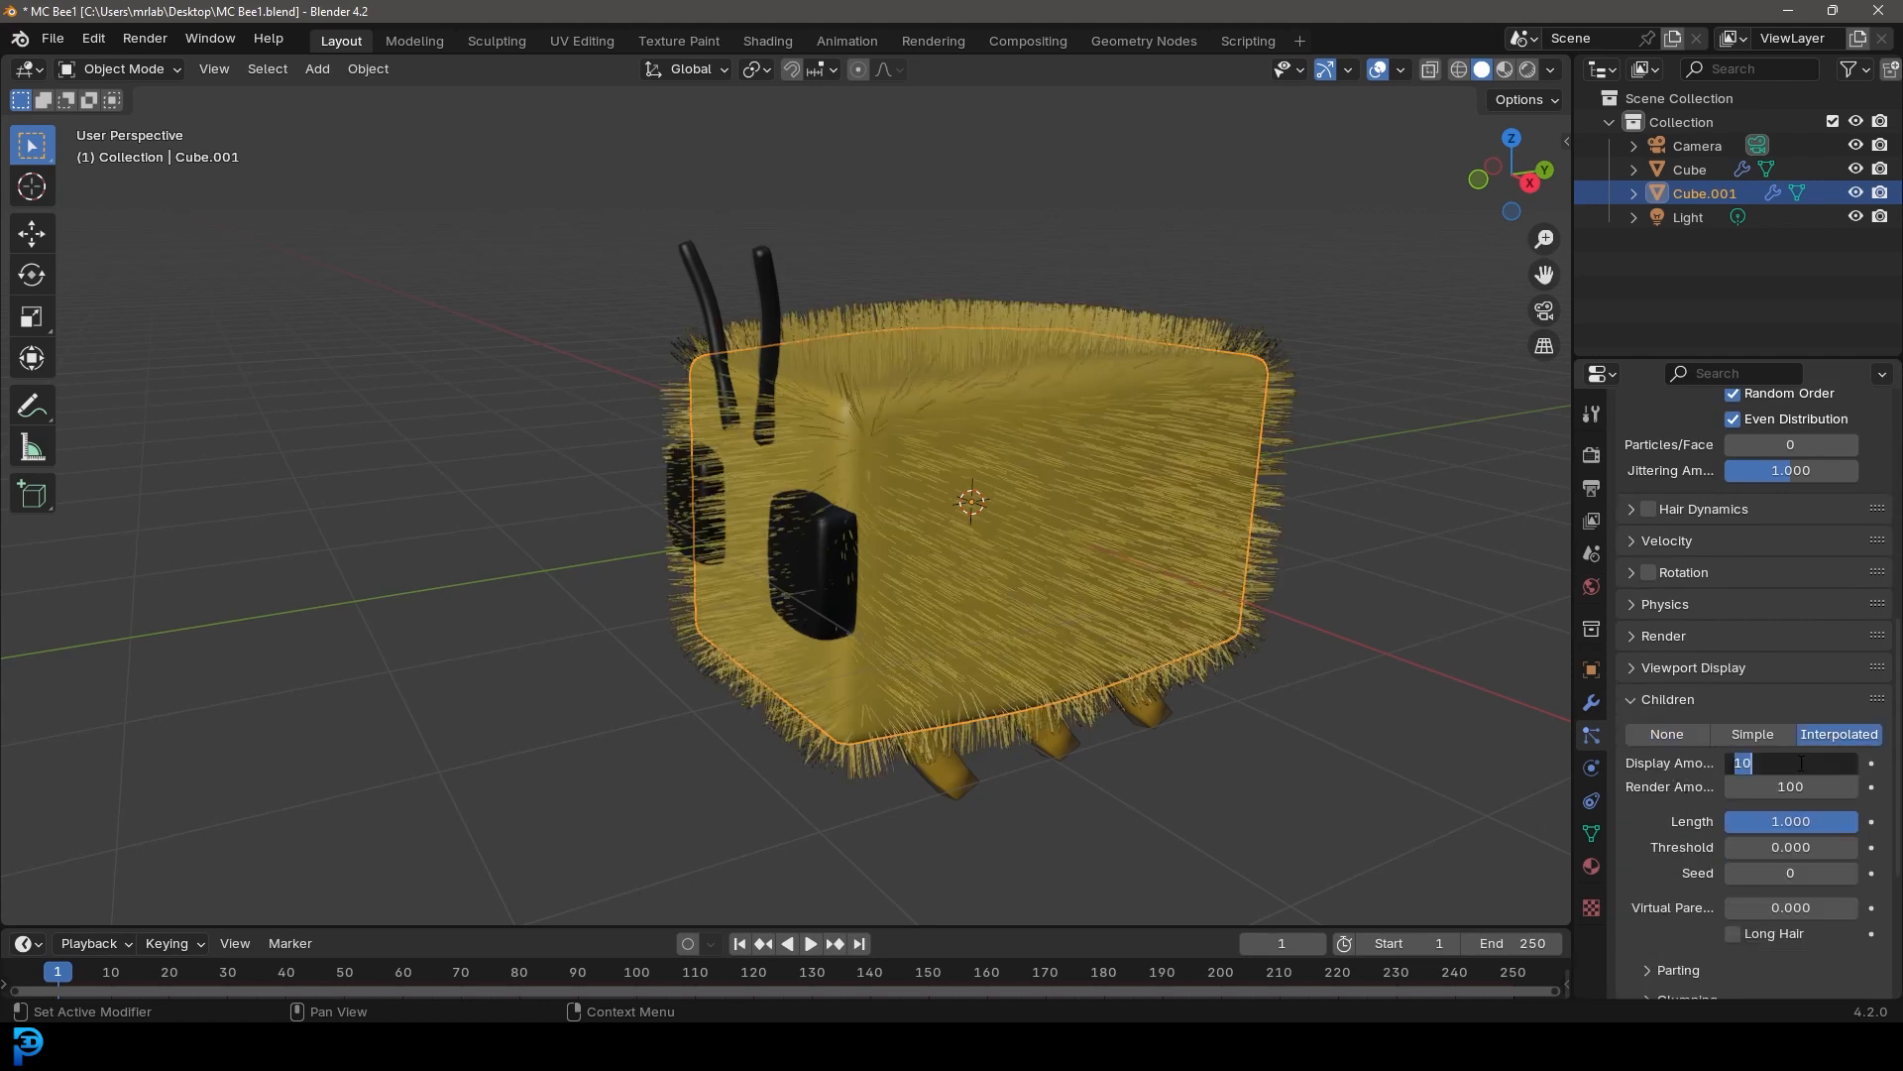
text(40)
key(Return)
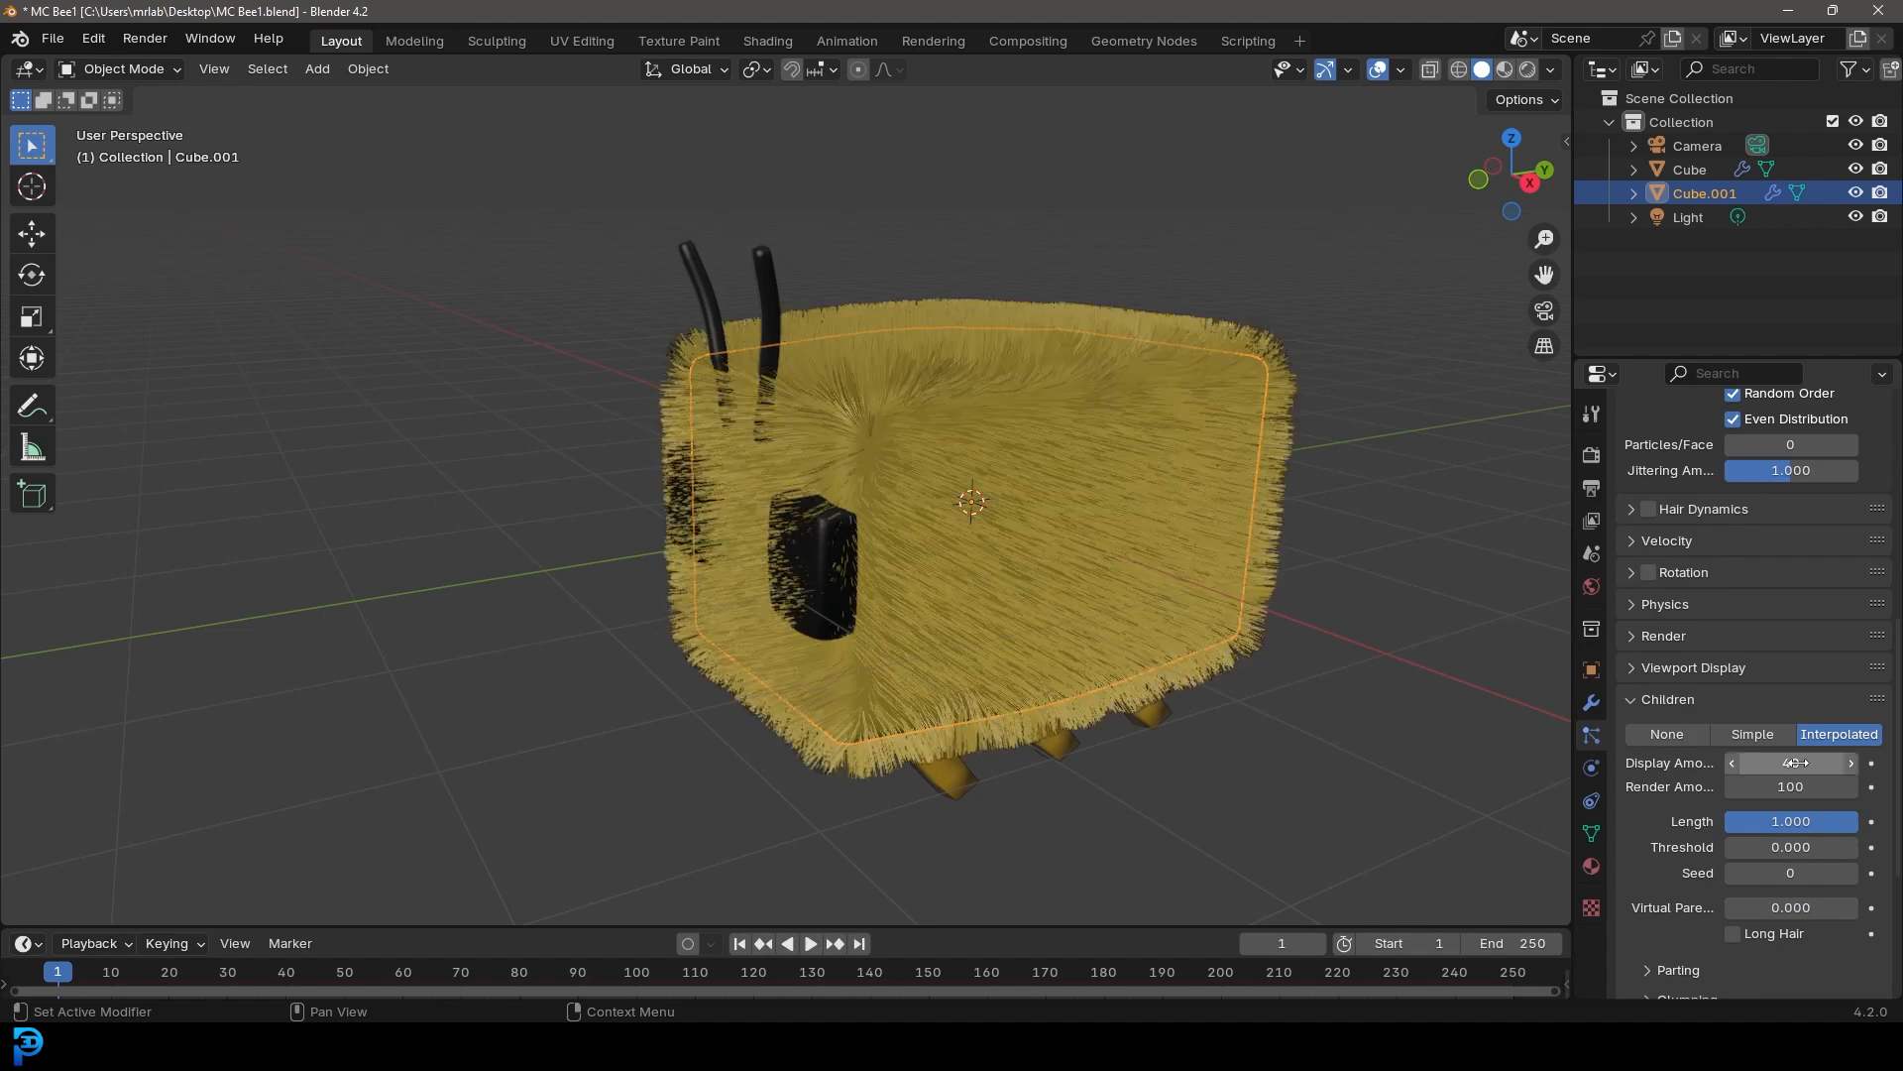
Add child roughness to the hair: Uniform 0.044, Endpoint 0.052 and Random 0.042
click(1648, 669)
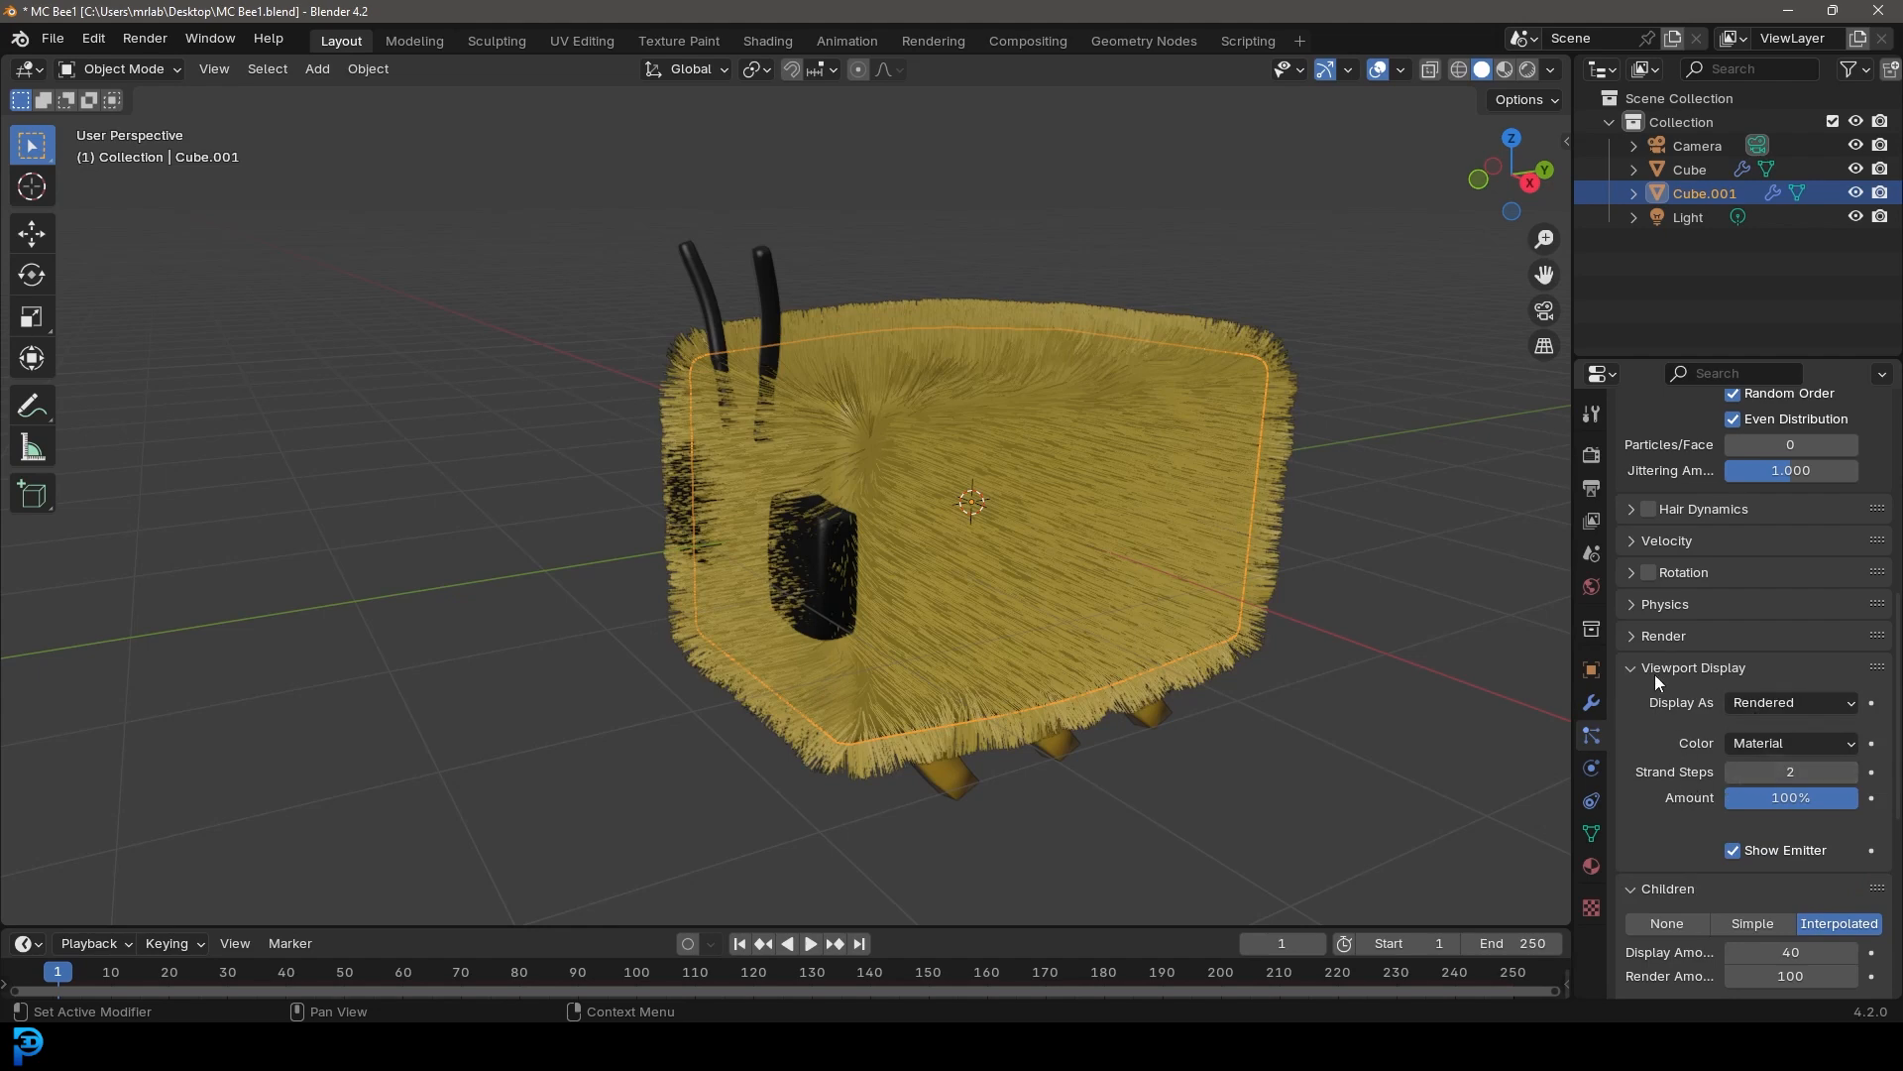
click(1665, 670)
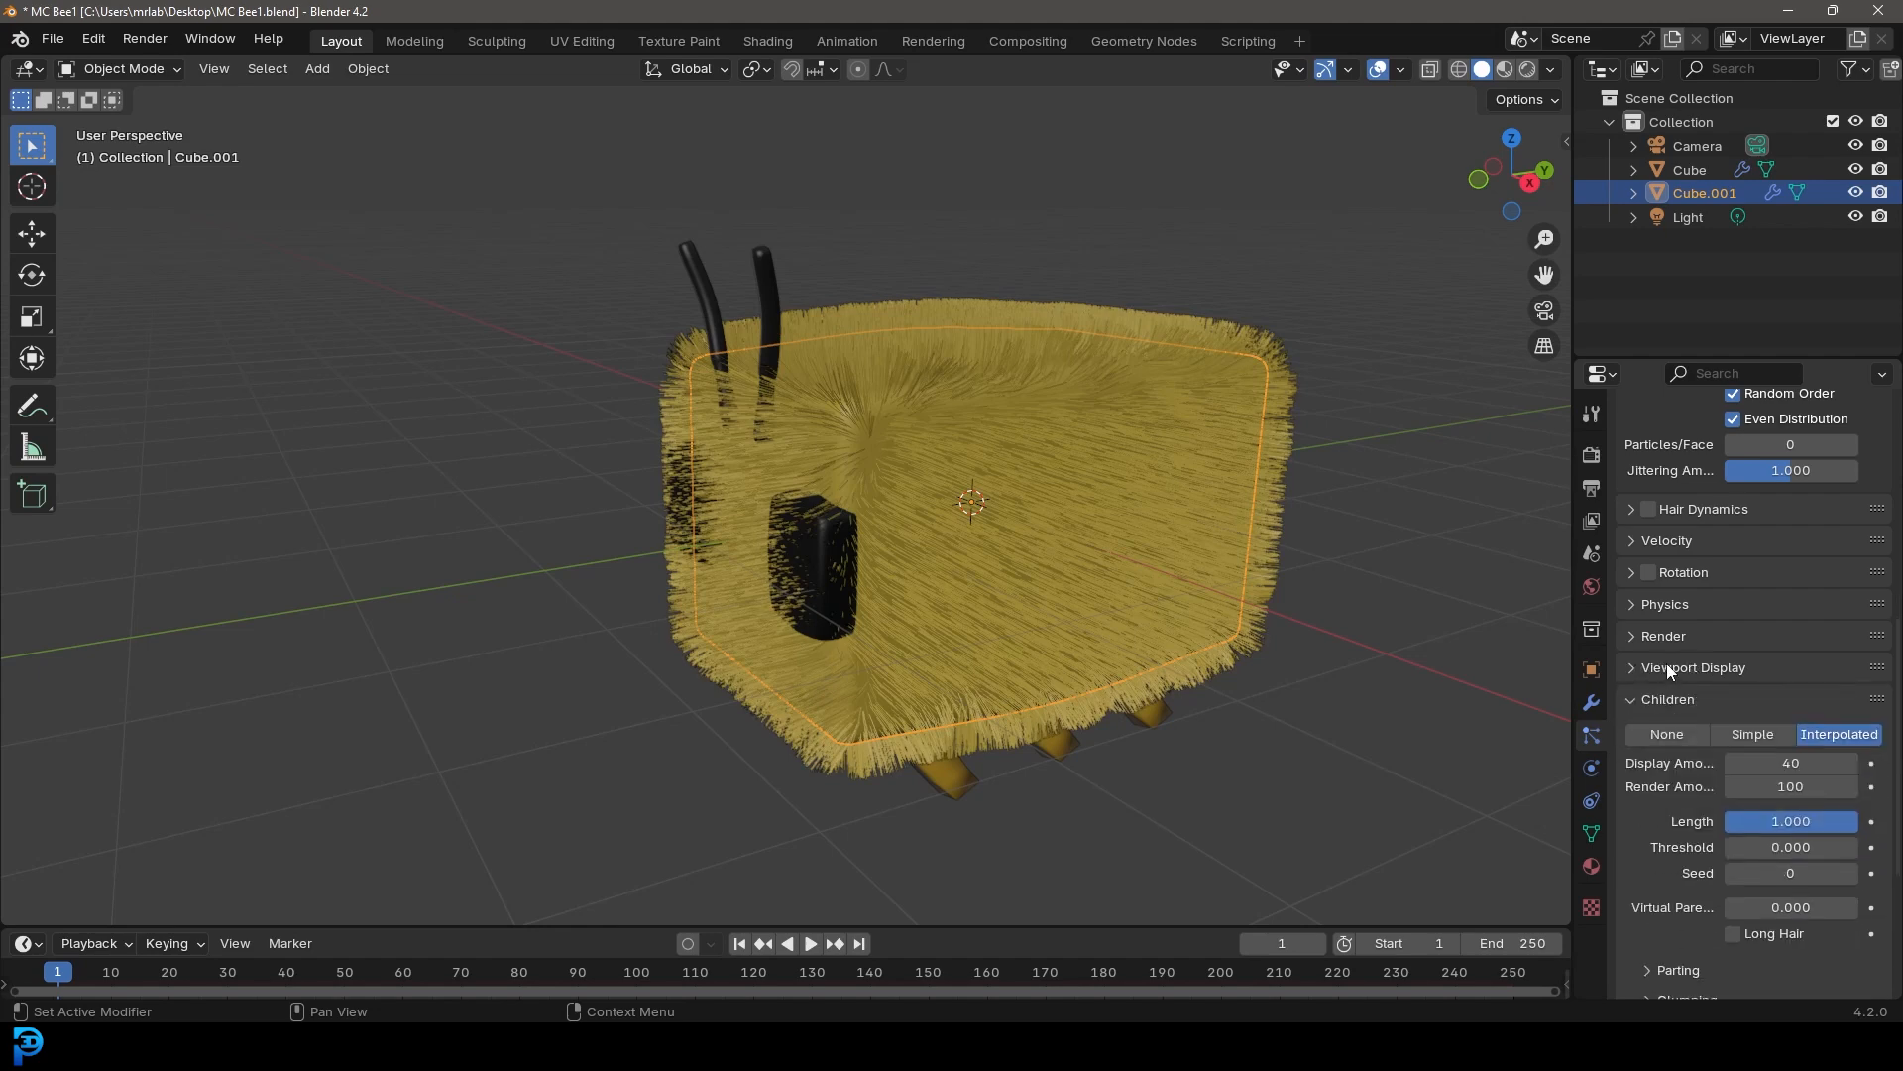
scroll(1675, 684, down, 3)
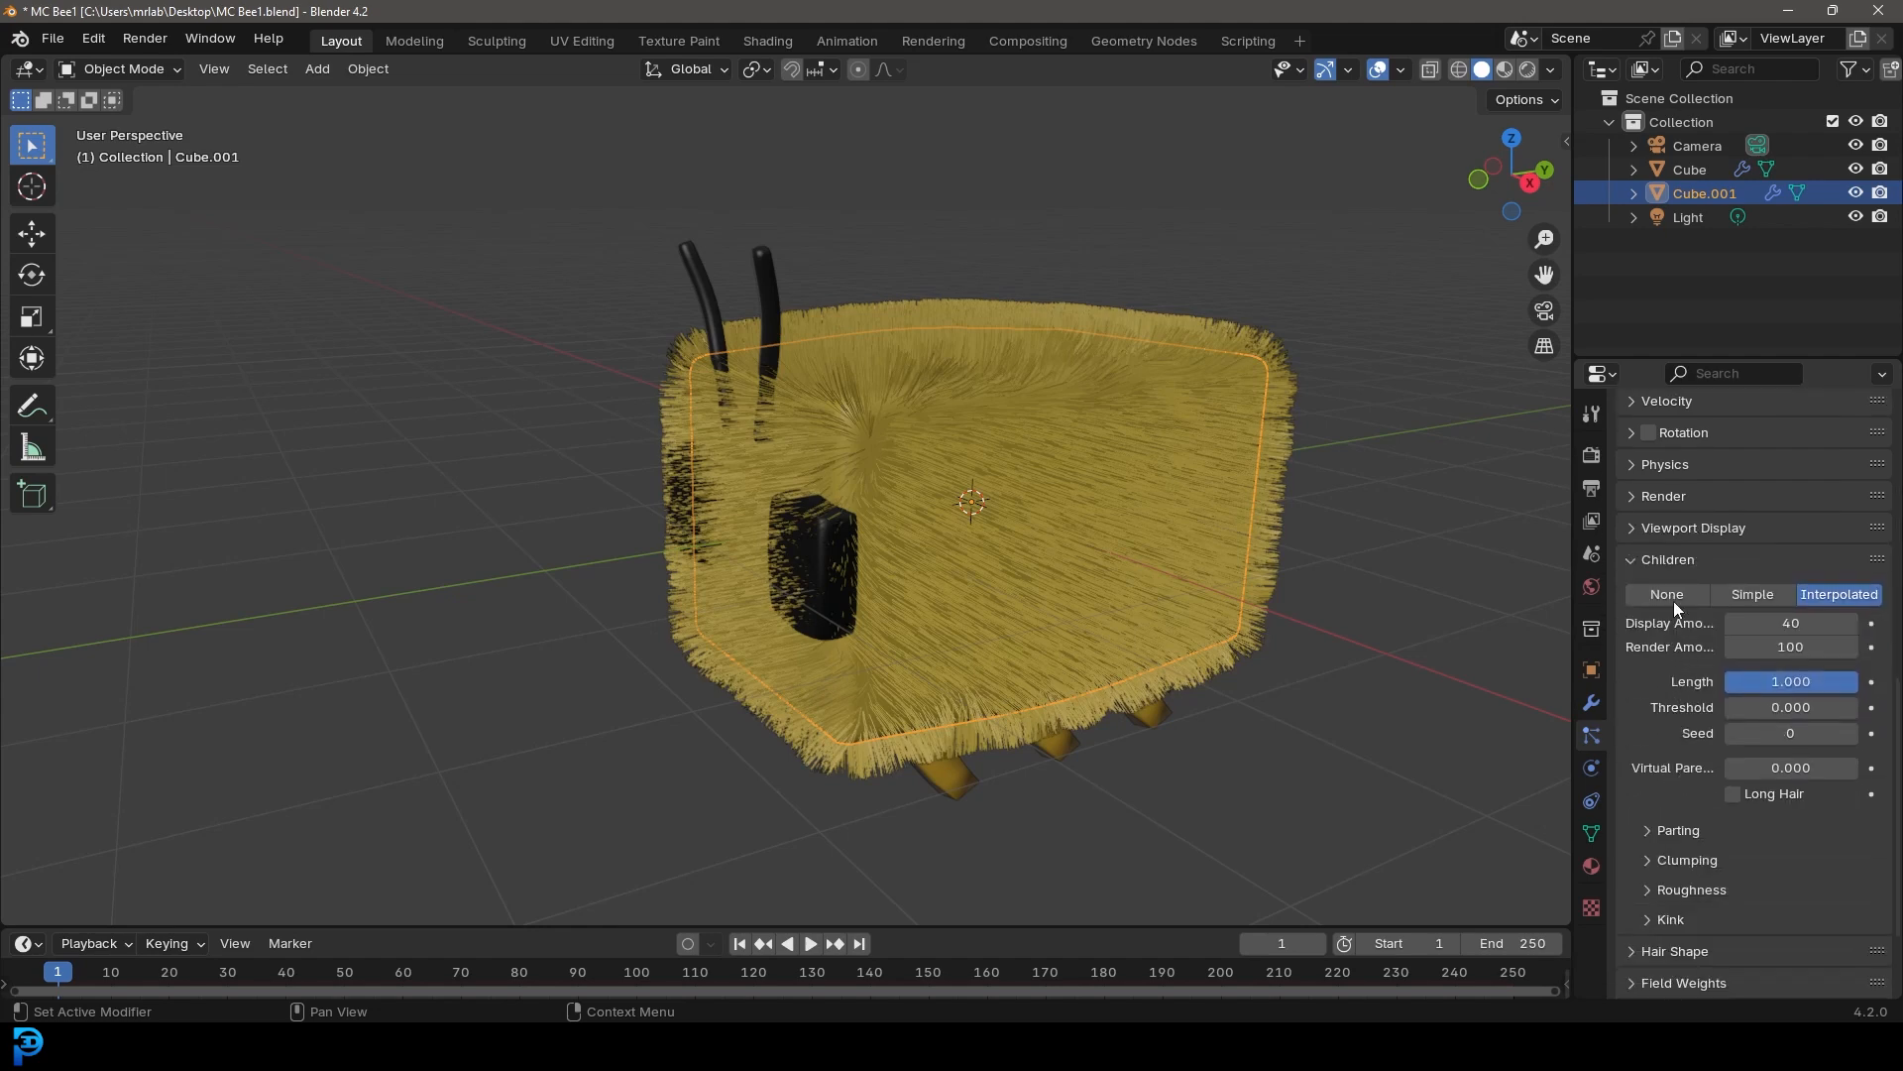
scroll(1669, 772, down, 2)
click(1654, 799)
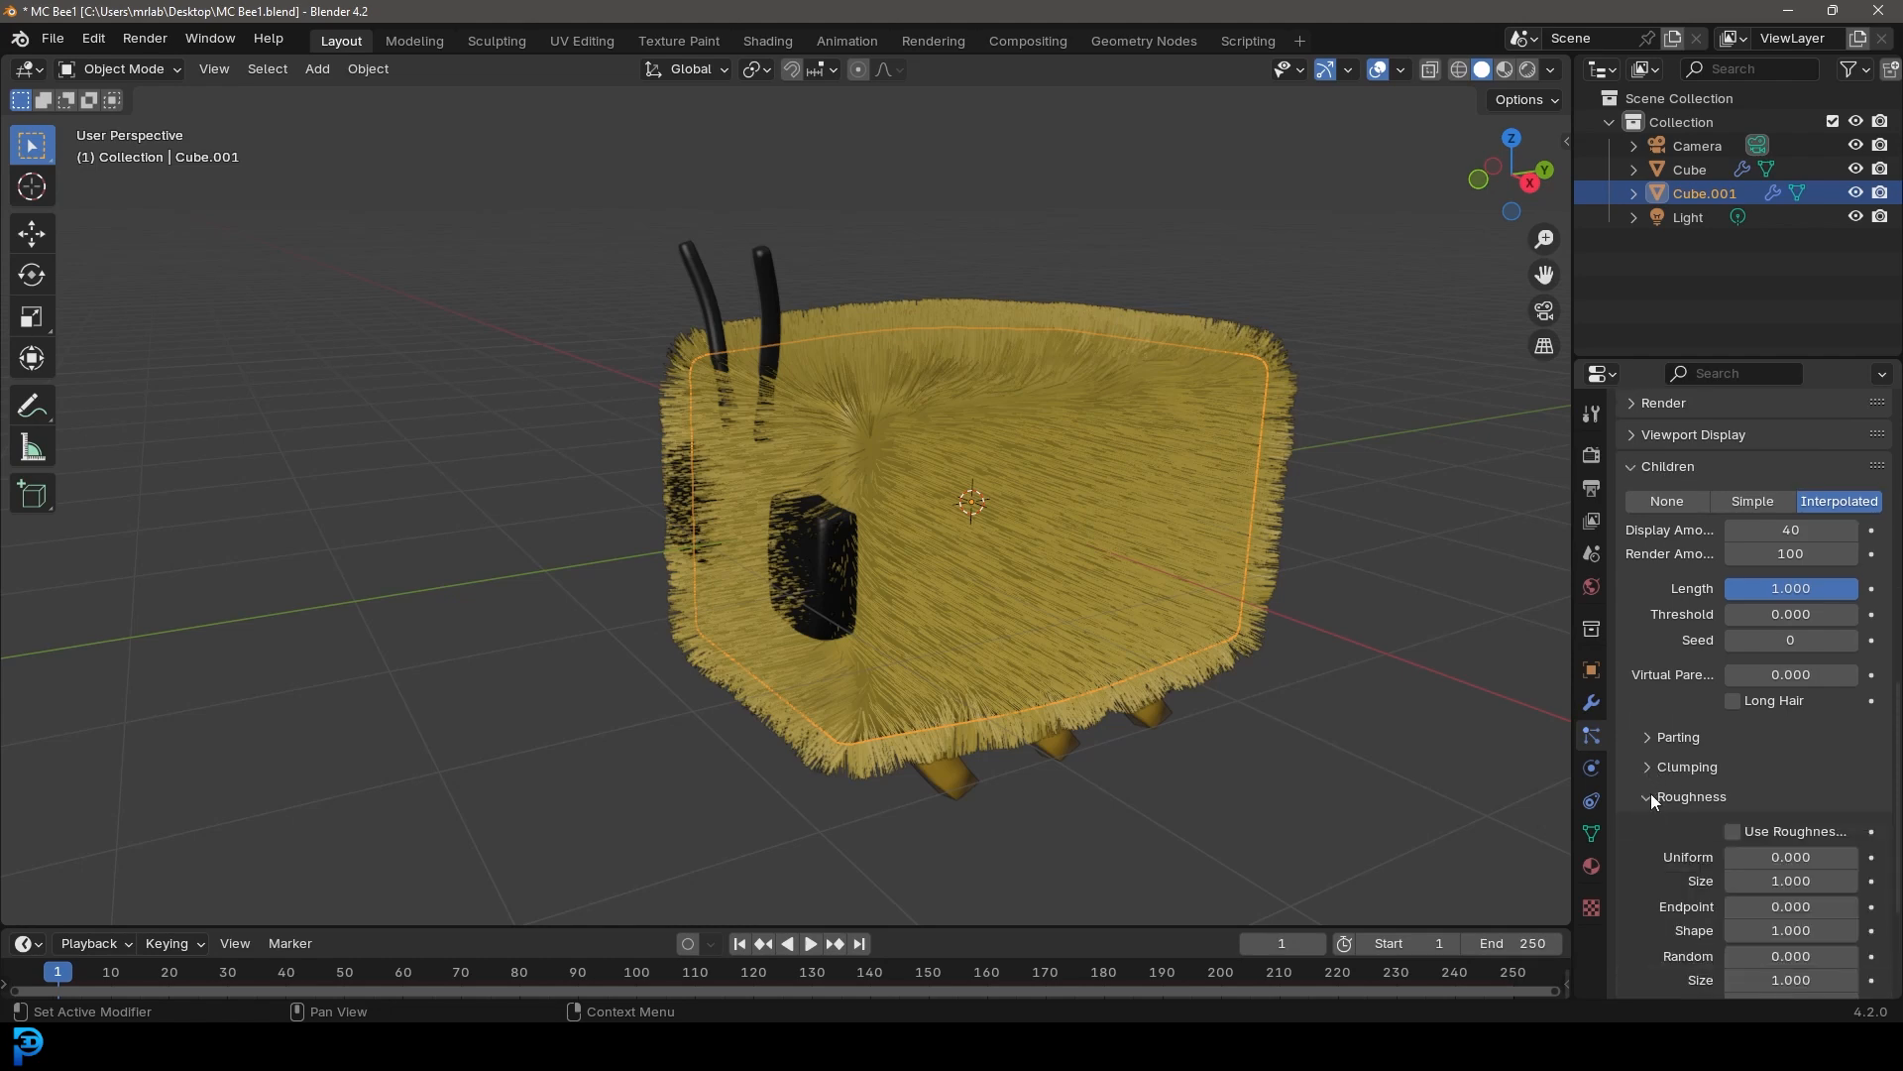
scroll(1653, 801, down, 3)
drag(1775, 814, 1817, 717)
Zoom in on the bee's face to examine the roughened hair around the eyes
scroll(1032, 501, down, 3)
middle_drag(884, 492, 969, 431)
scroll(988, 485, up, 3)
scroll(993, 483, up, 3)
scroll(969, 431, up, 3)
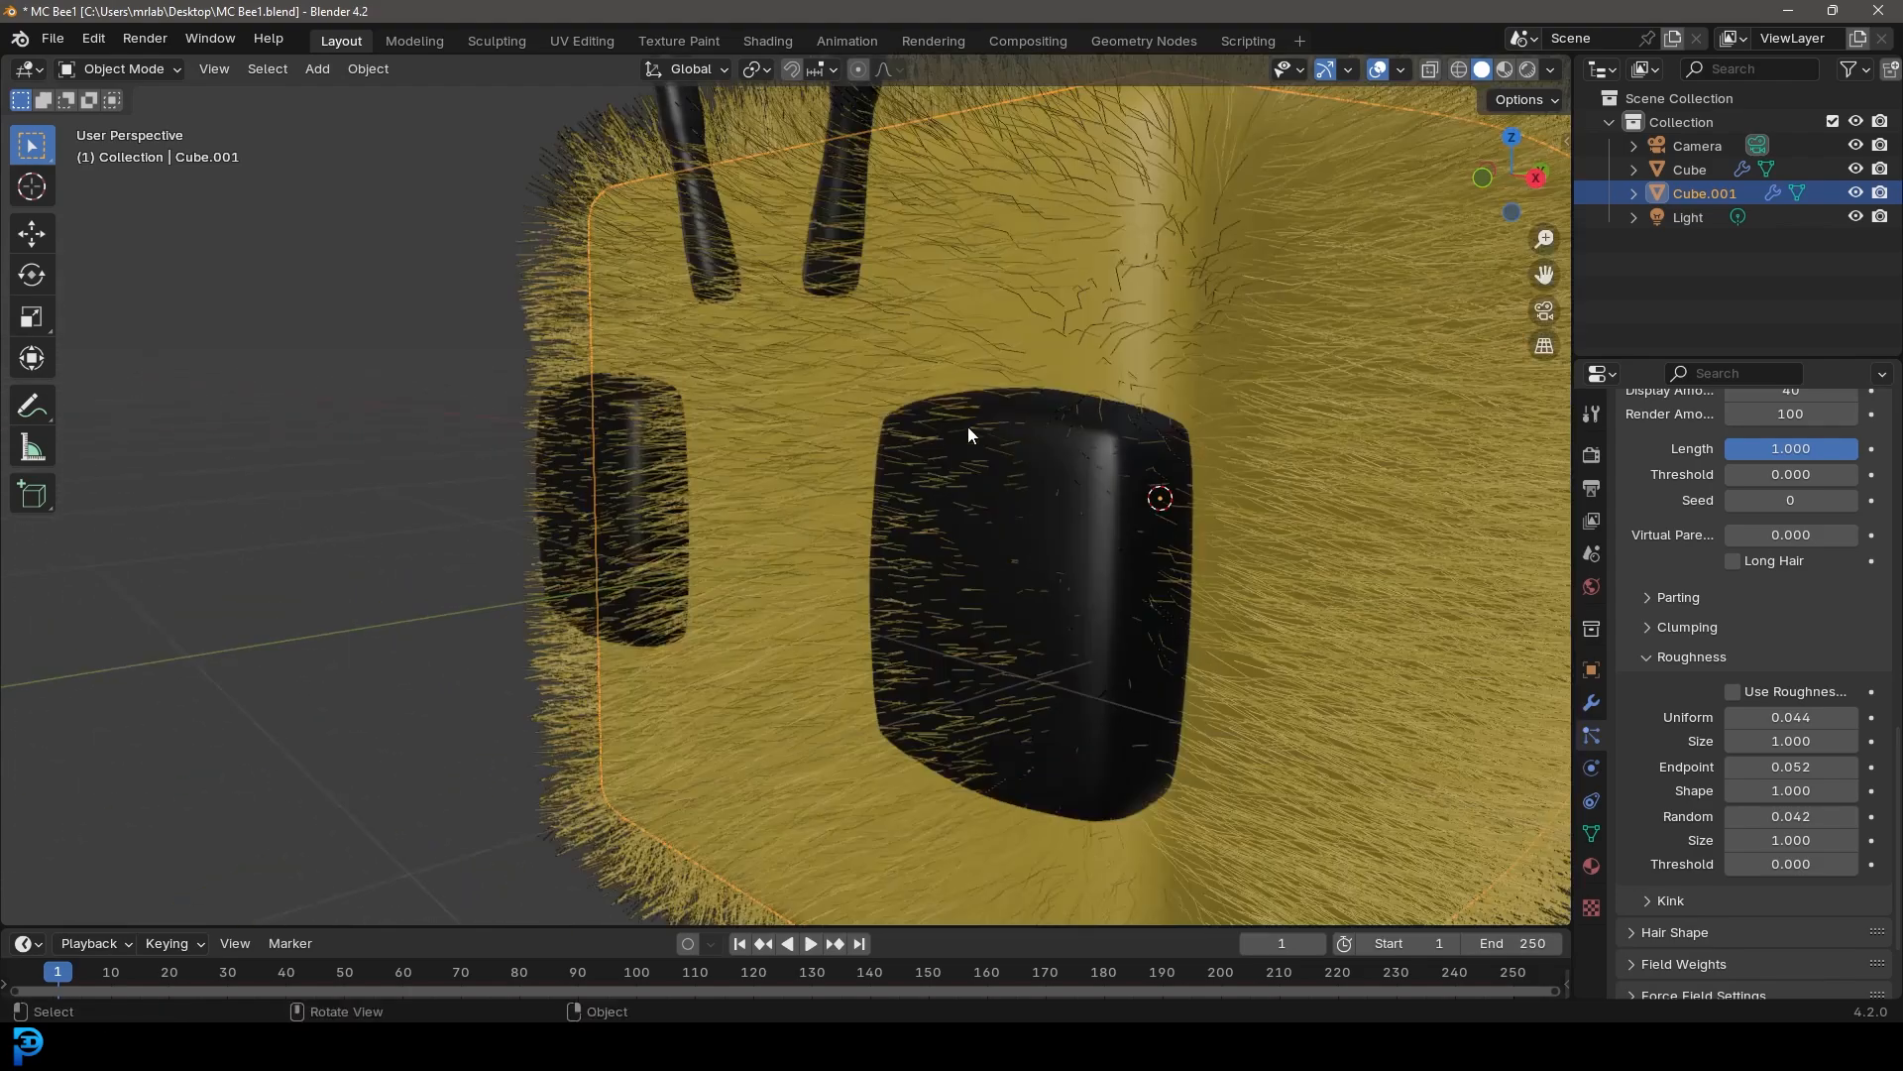
scroll(989, 424, down, 3)
scroll(904, 495, down, 2)
mouse_move(906, 496)
middle_down()
mouse_move(952, 484)
mouse_move(927, 487)
middle_up()
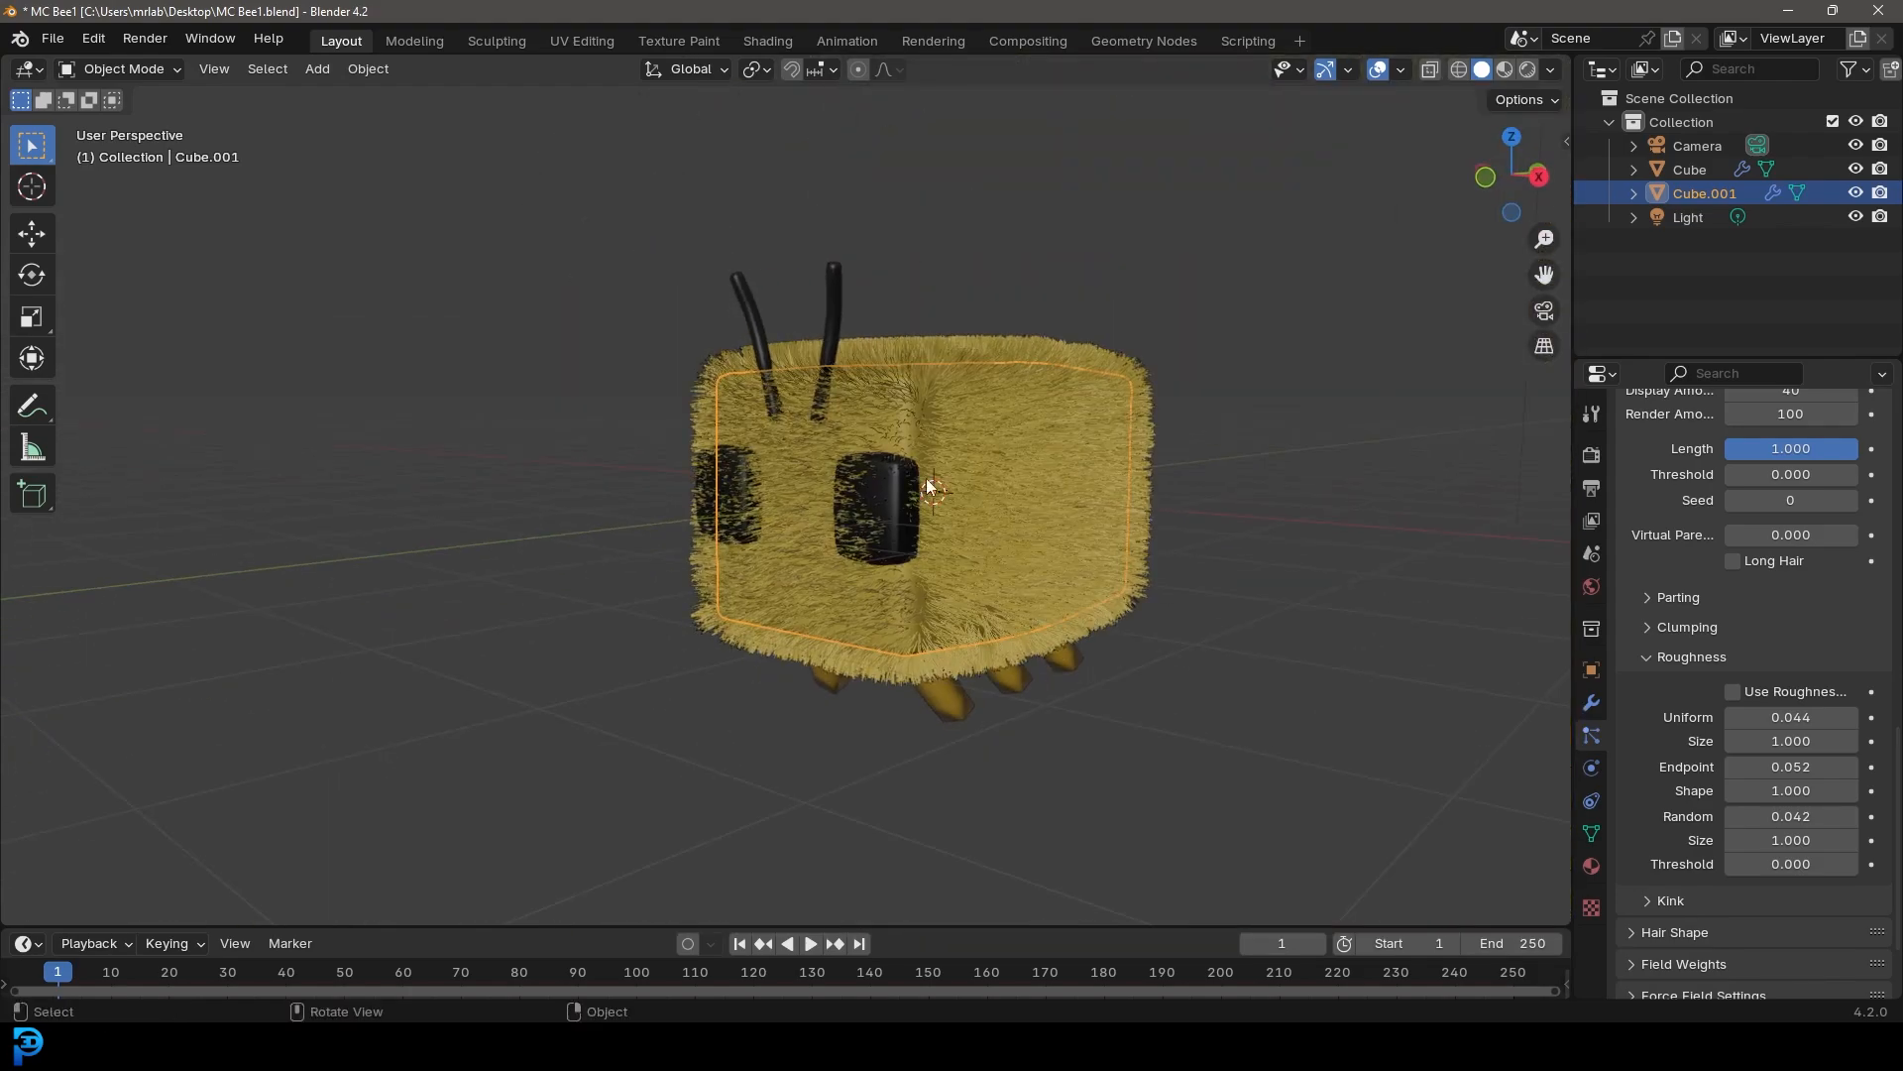
Add a new vertex group to the body object's mesh data
click(1591, 836)
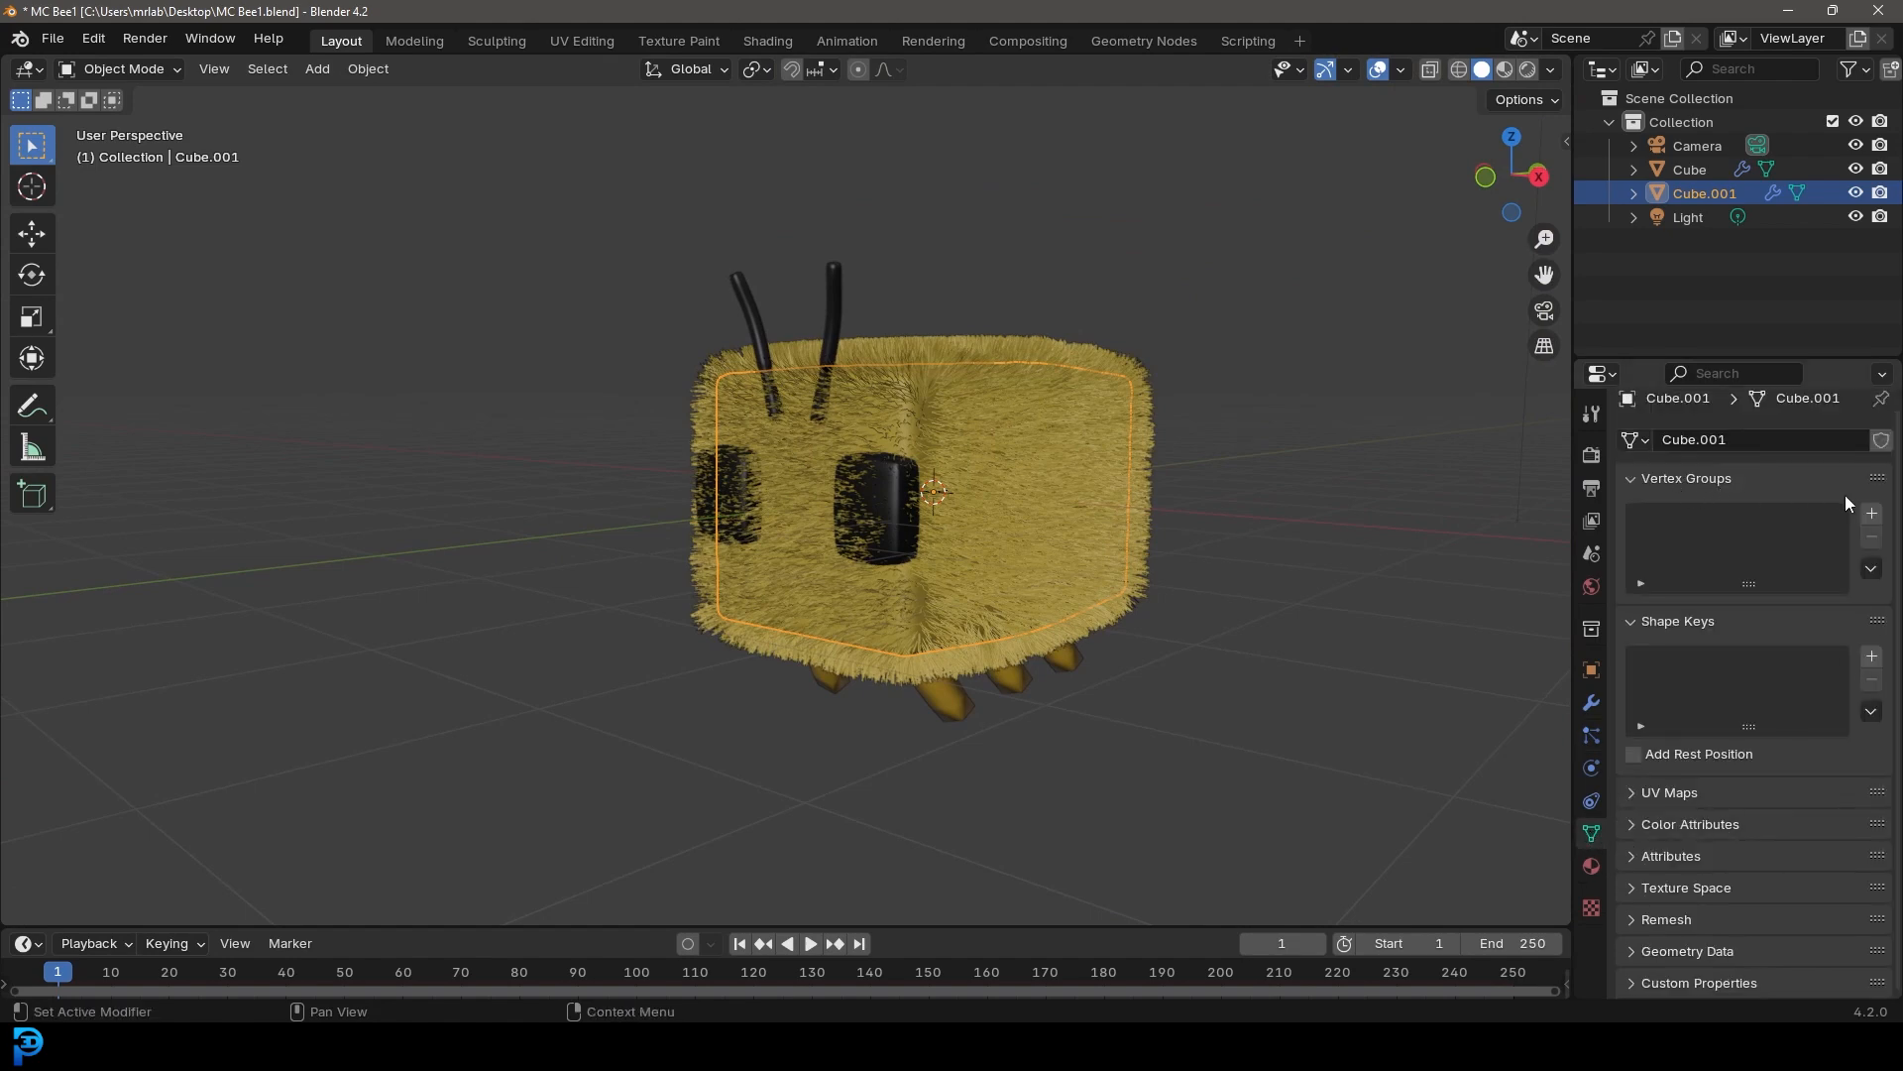
click(1871, 513)
scroll(1041, 480, up, 1)
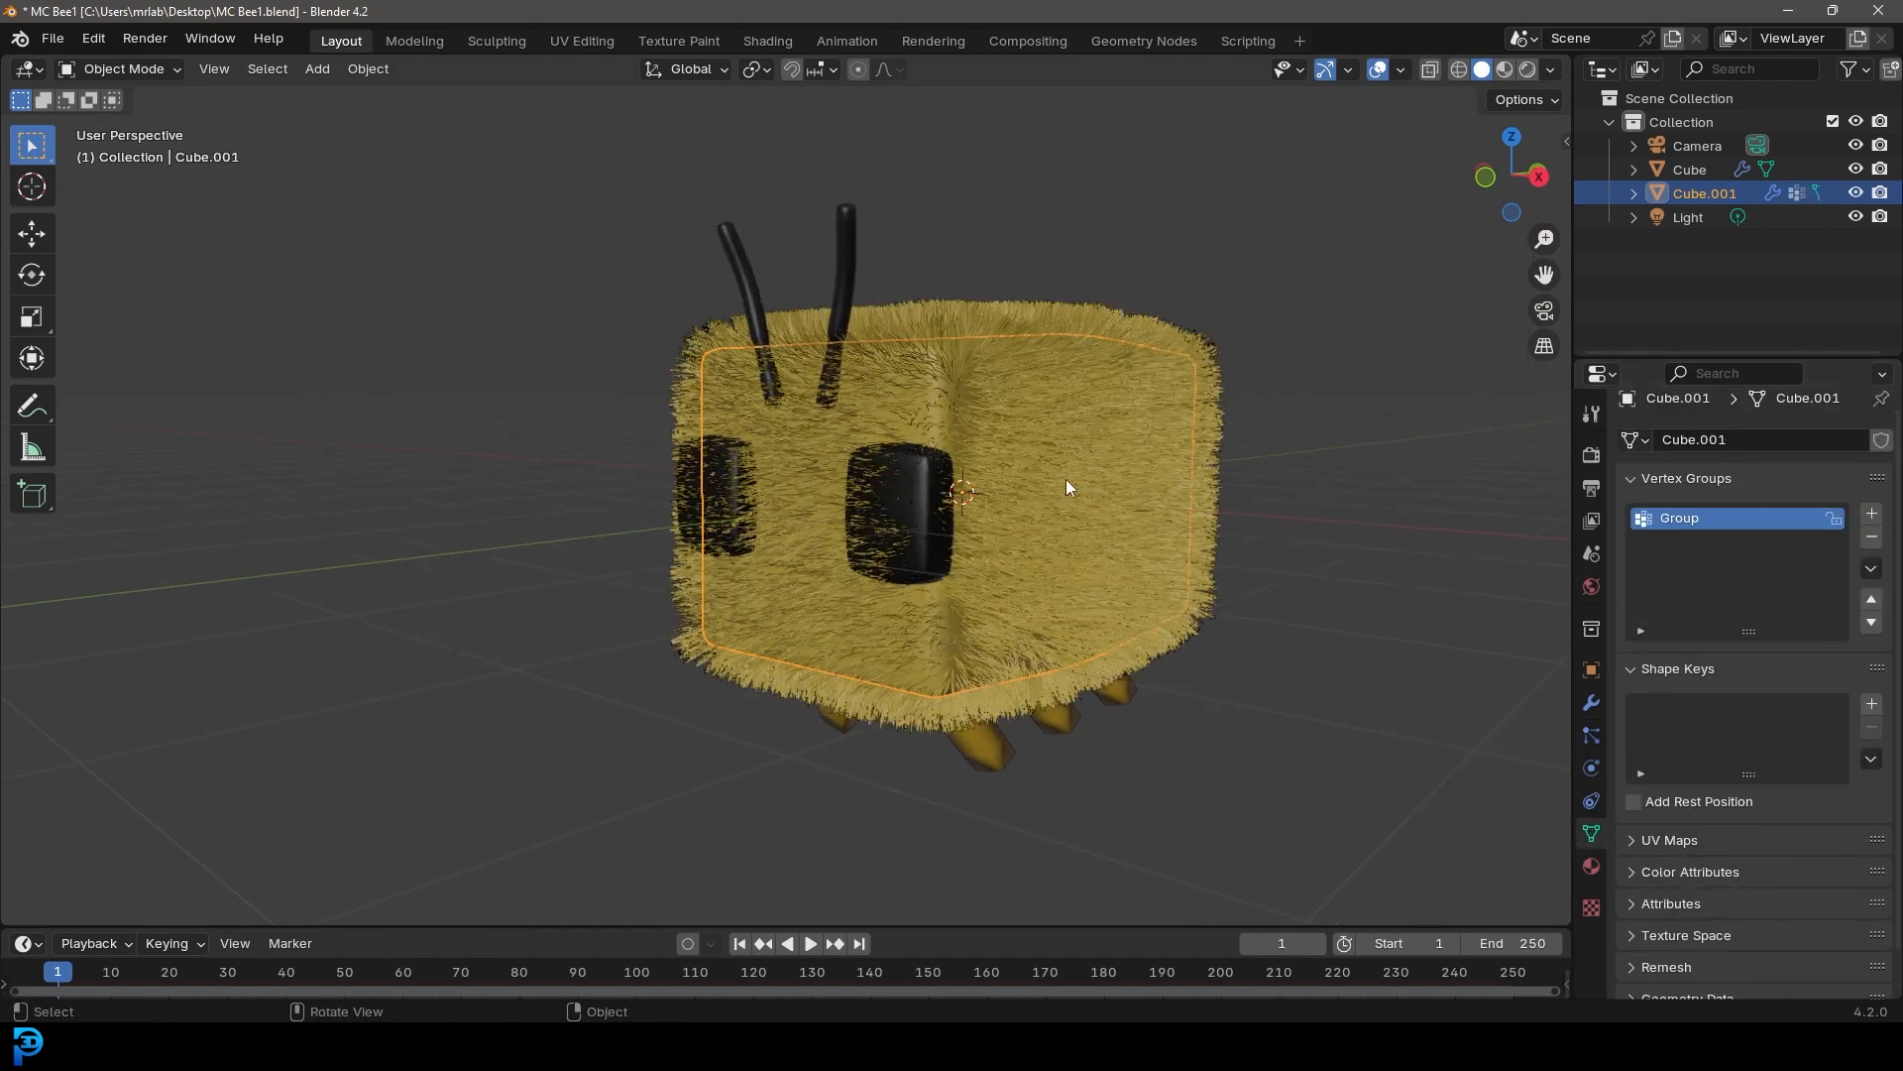
Enter Edit Mode on the body and select its faces for the vertex group
key(Tab)
middle_drag(1054, 459, 1038, 503)
key(a)
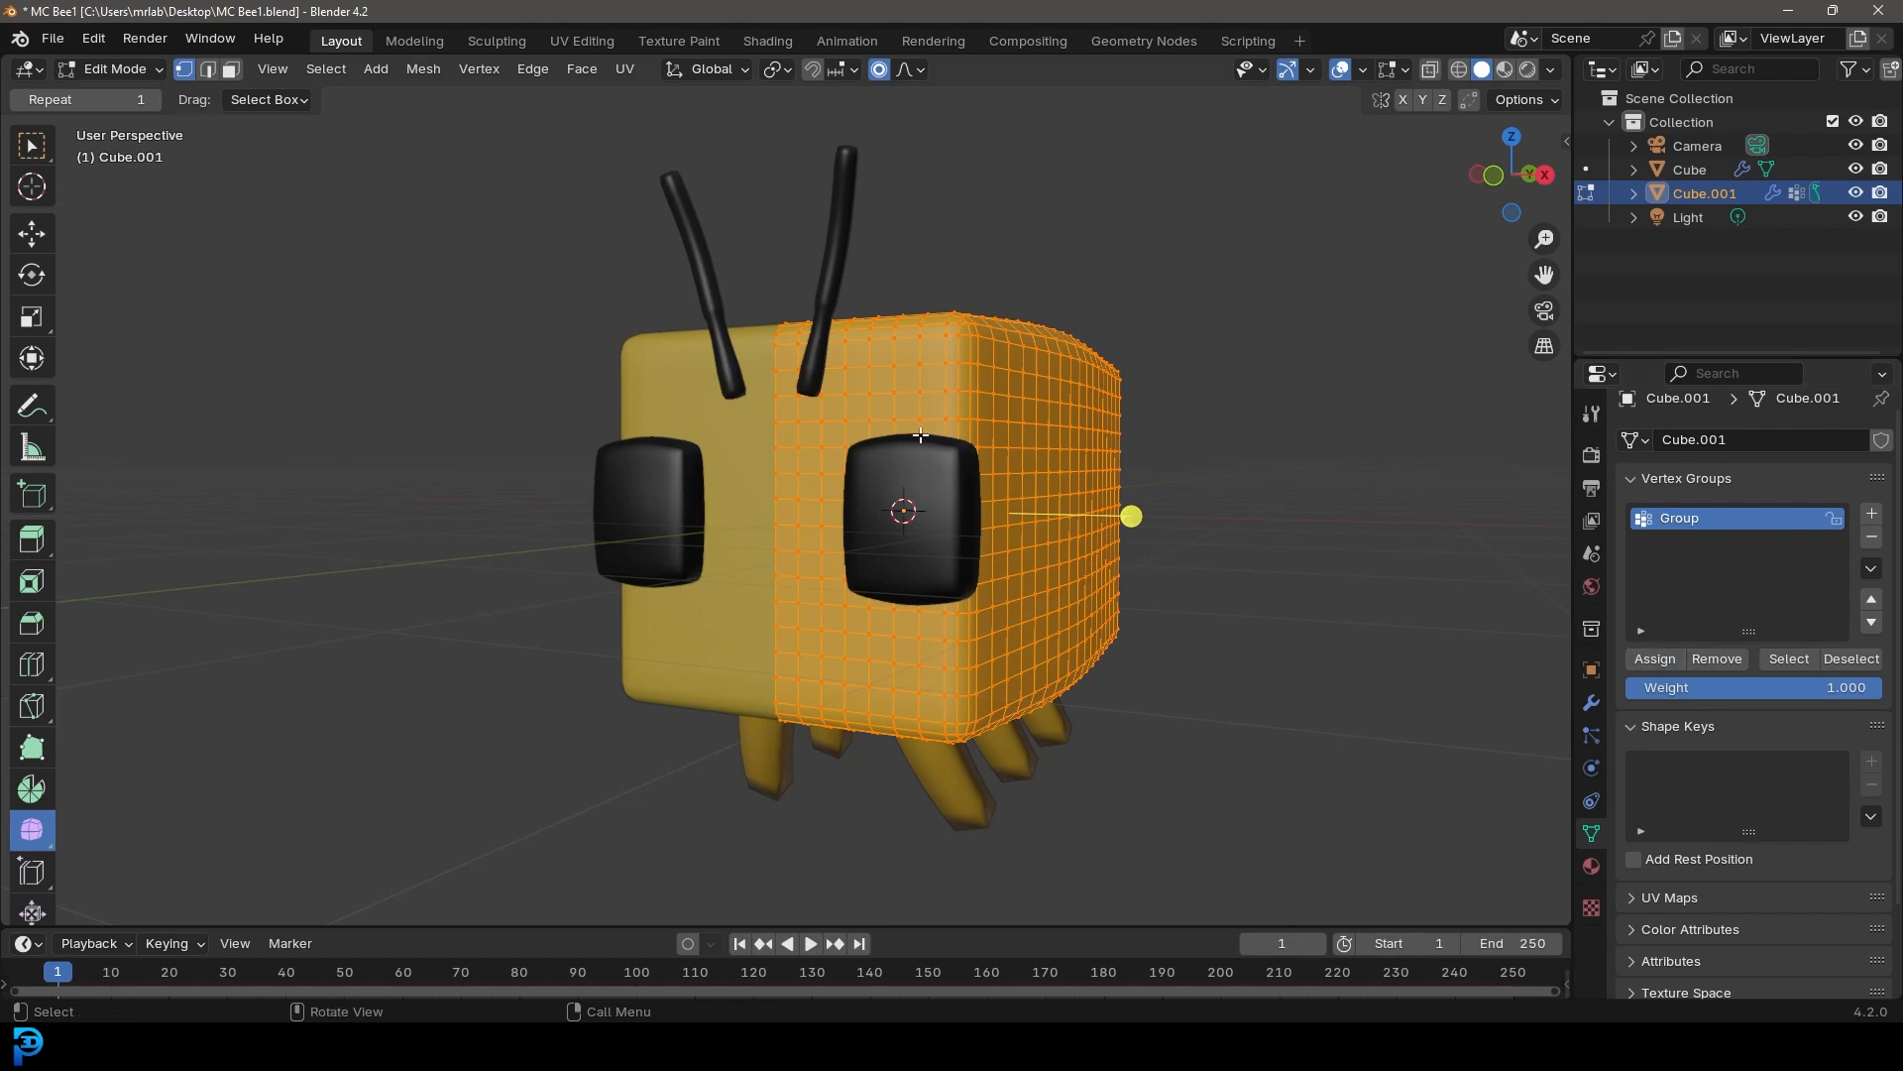
scroll(898, 461, up, 4)
key(KP_1)
key(alt+a)
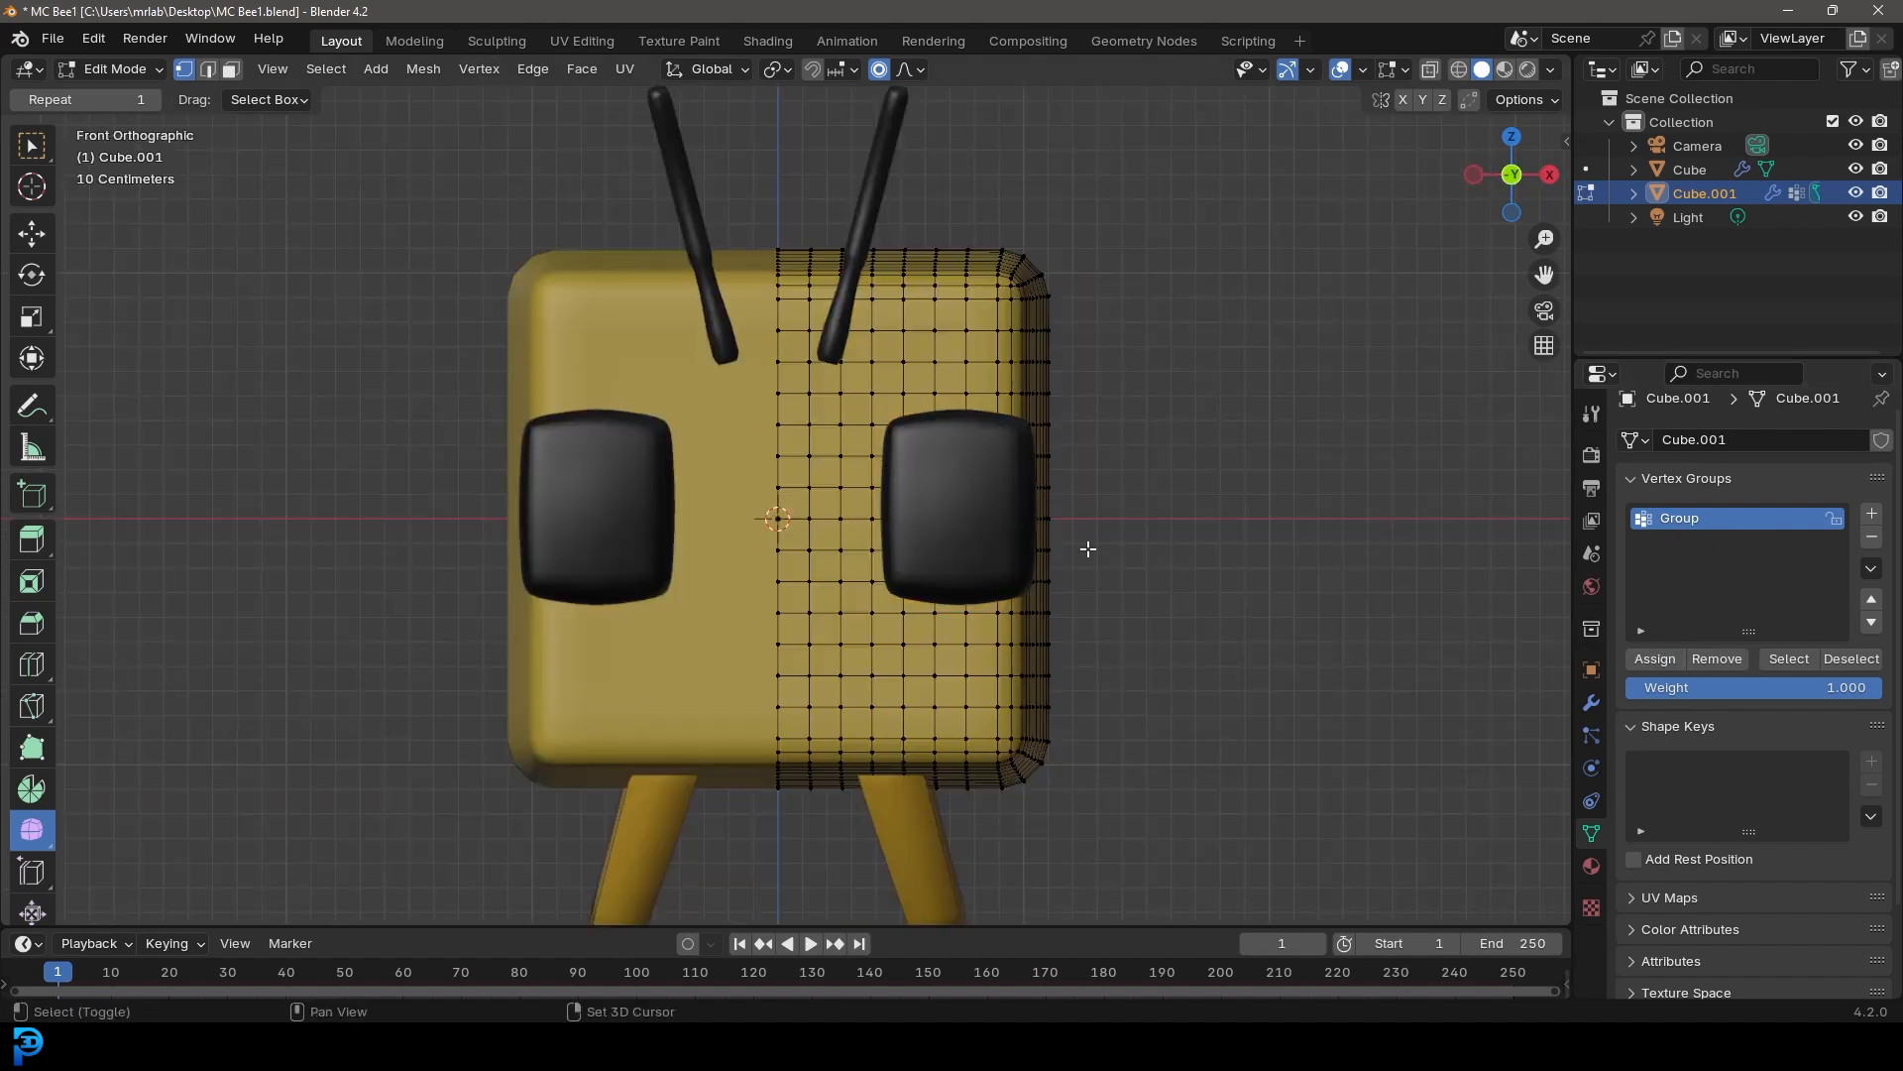
scroll(916, 464, up, 2)
drag(833, 359, 1067, 682)
middle_drag(1113, 548, 831, 660)
middle_drag(784, 556, 932, 516)
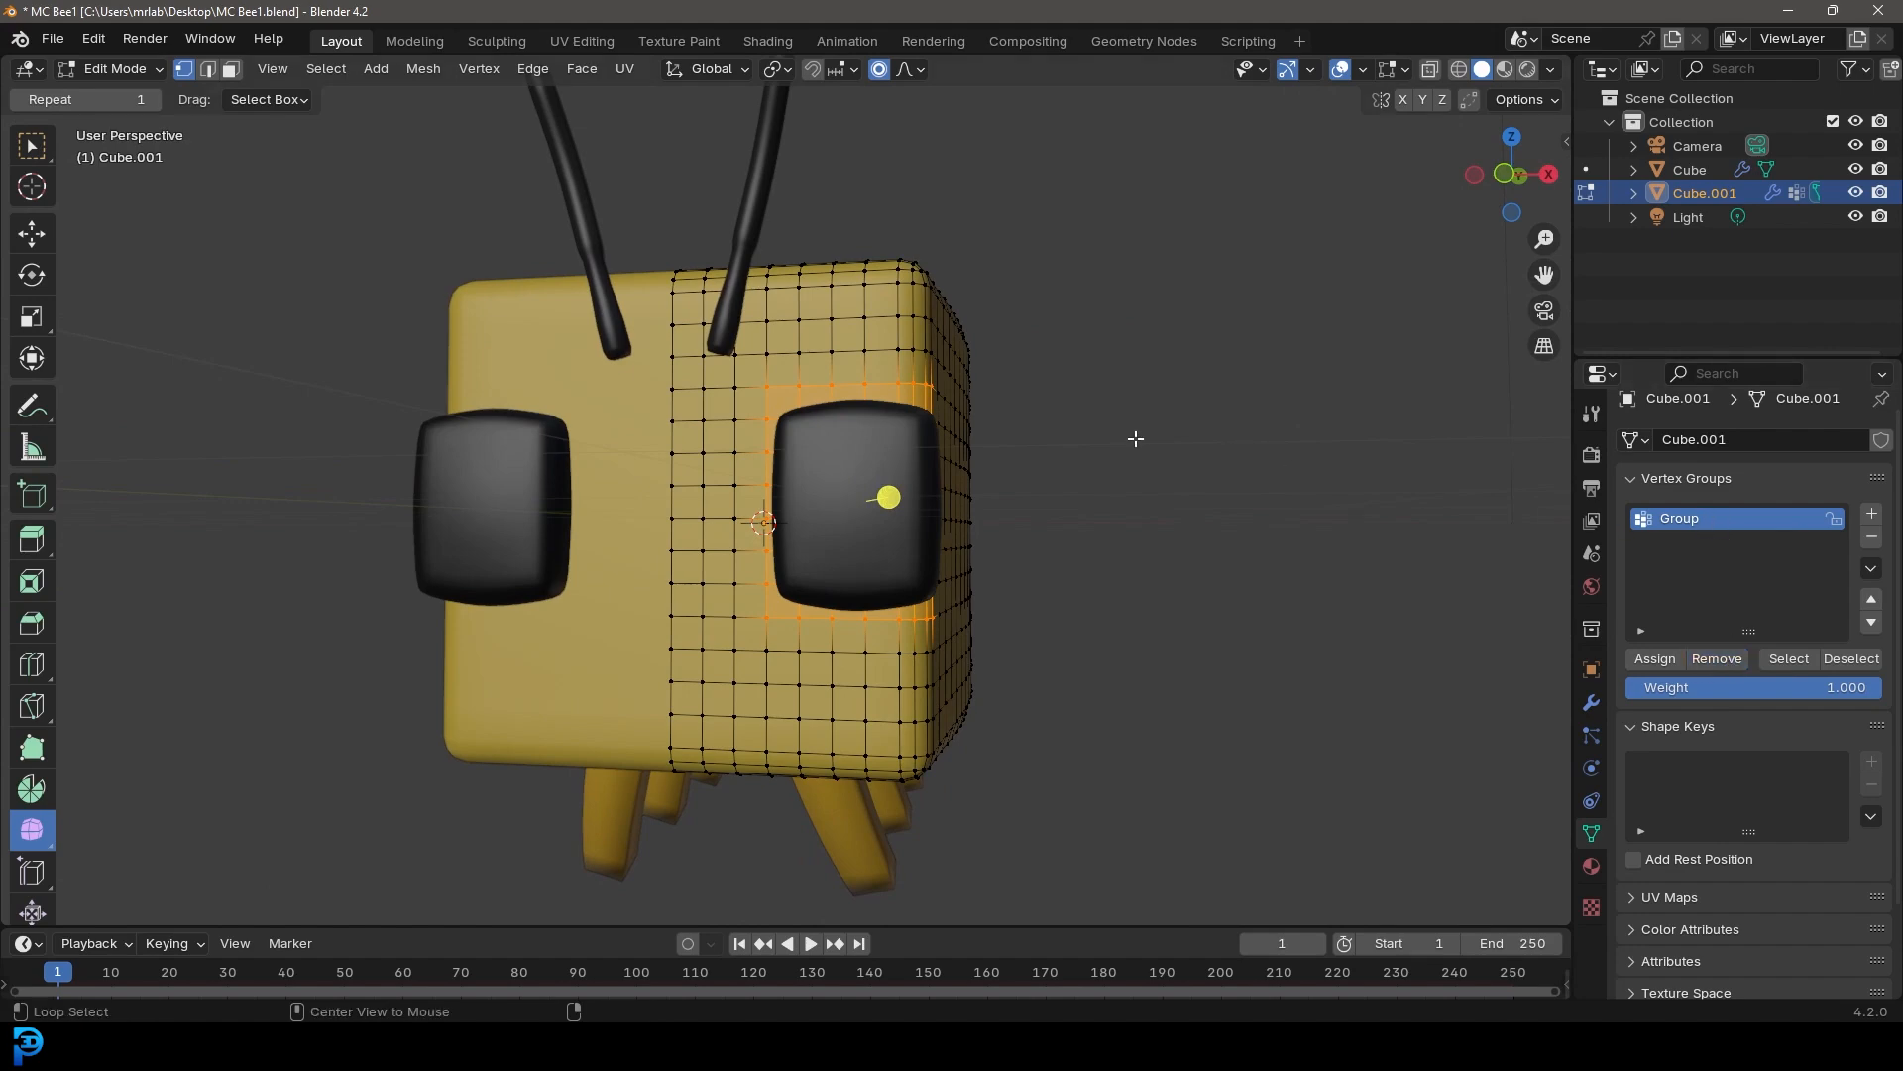
Reselect the vertex group's faces on the body, grow the selection by one ring, and assign it to the group
key(alt+a)
click(1789, 658)
mouse_move(982, 515)
middle_down()
mouse_move(1020, 472)
mouse_move(847, 514)
mouse_move(999, 499)
mouse_move(970, 498)
middle_up()
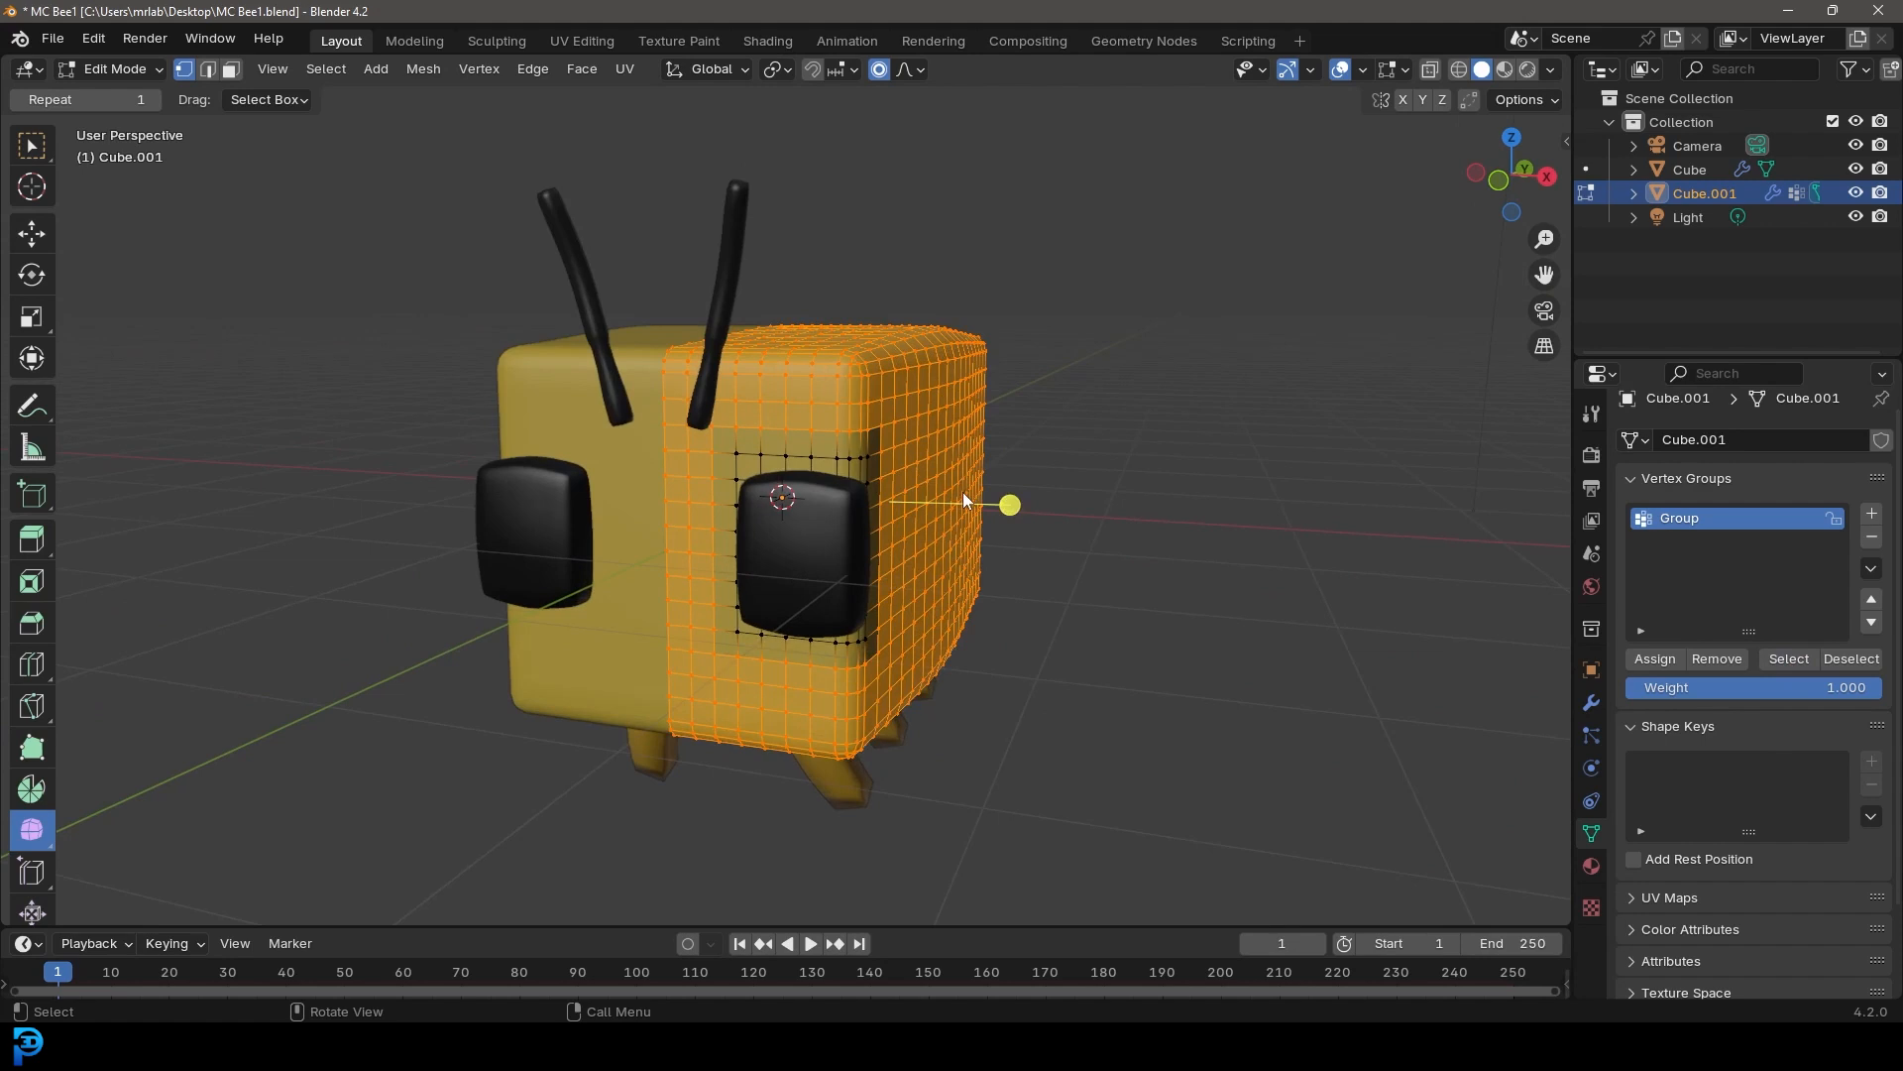
key(ctrl+KP_Add)
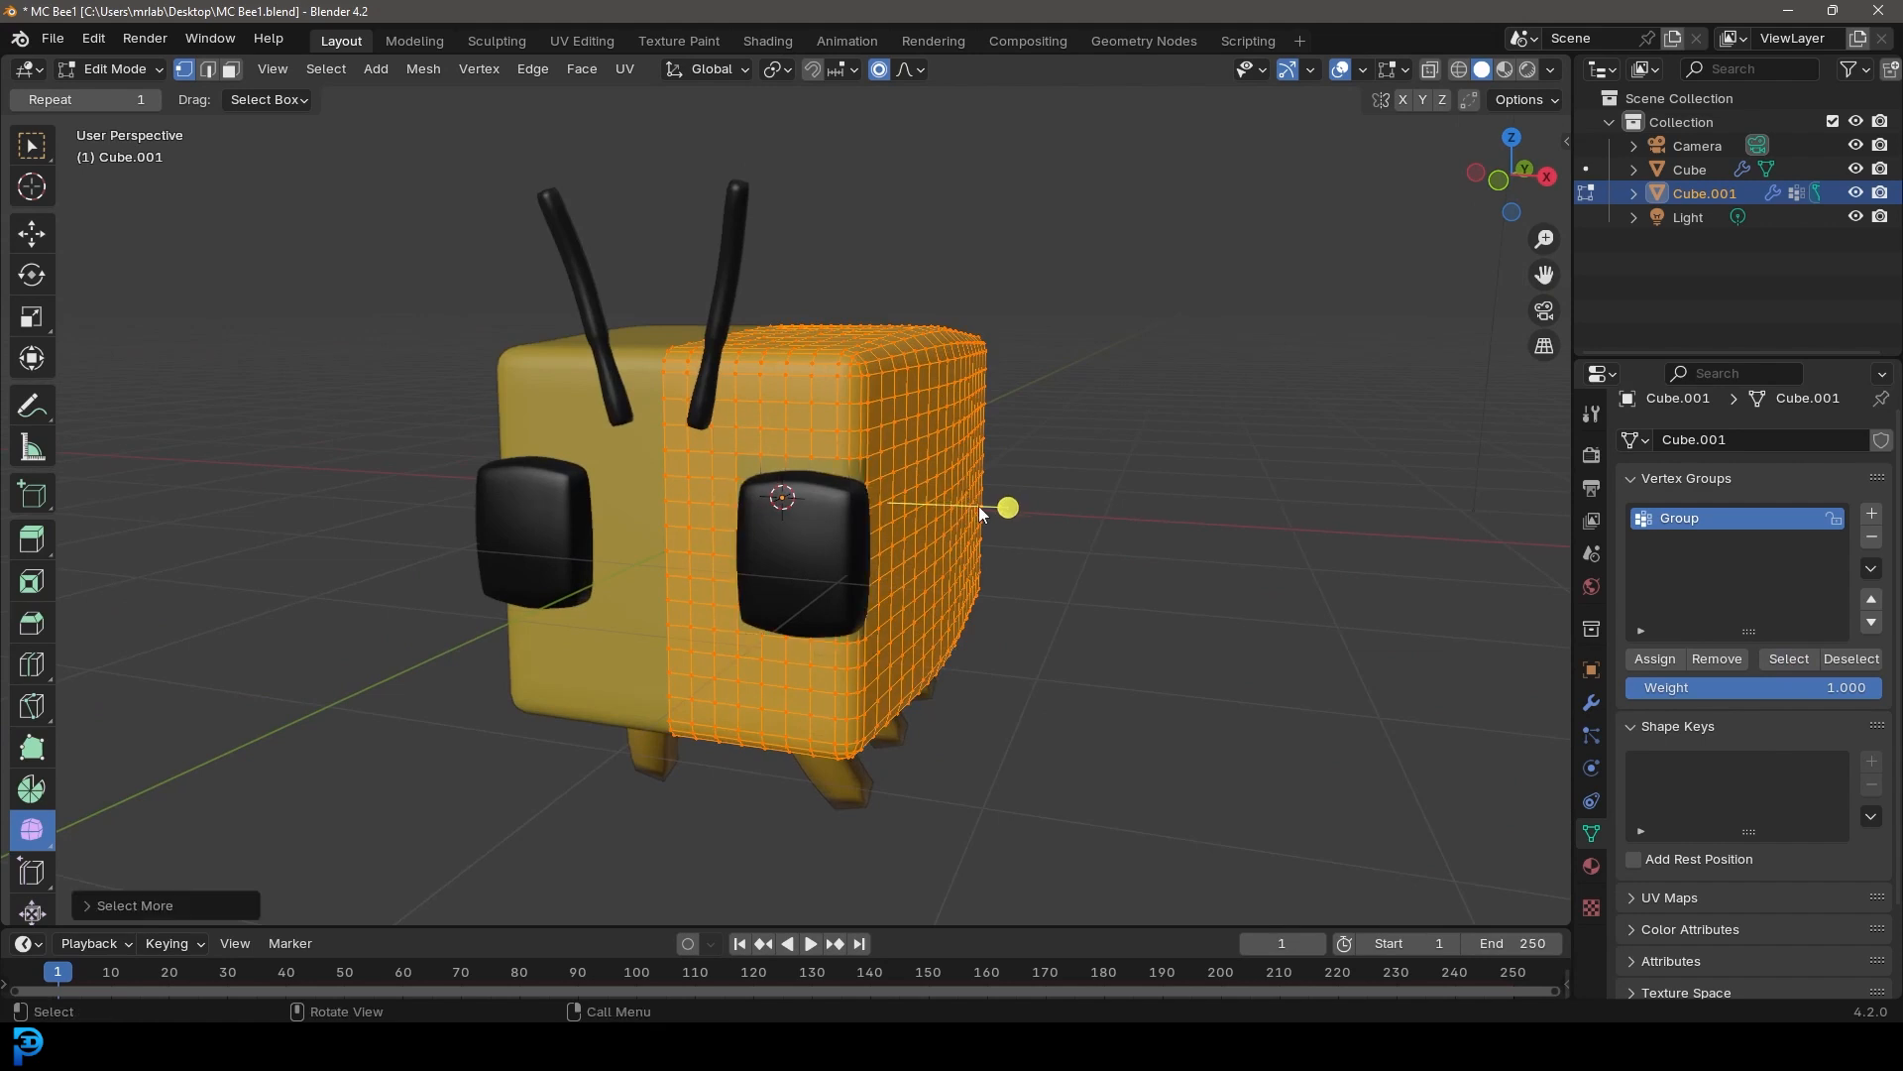
click(1669, 661)
Switch the body to Weight Paint mode and inspect the vertex group's weights around the face
middle_drag(898, 459, 974, 411)
scroll(973, 411, up, 3)
middle_drag(889, 353, 968, 565)
click(115, 69)
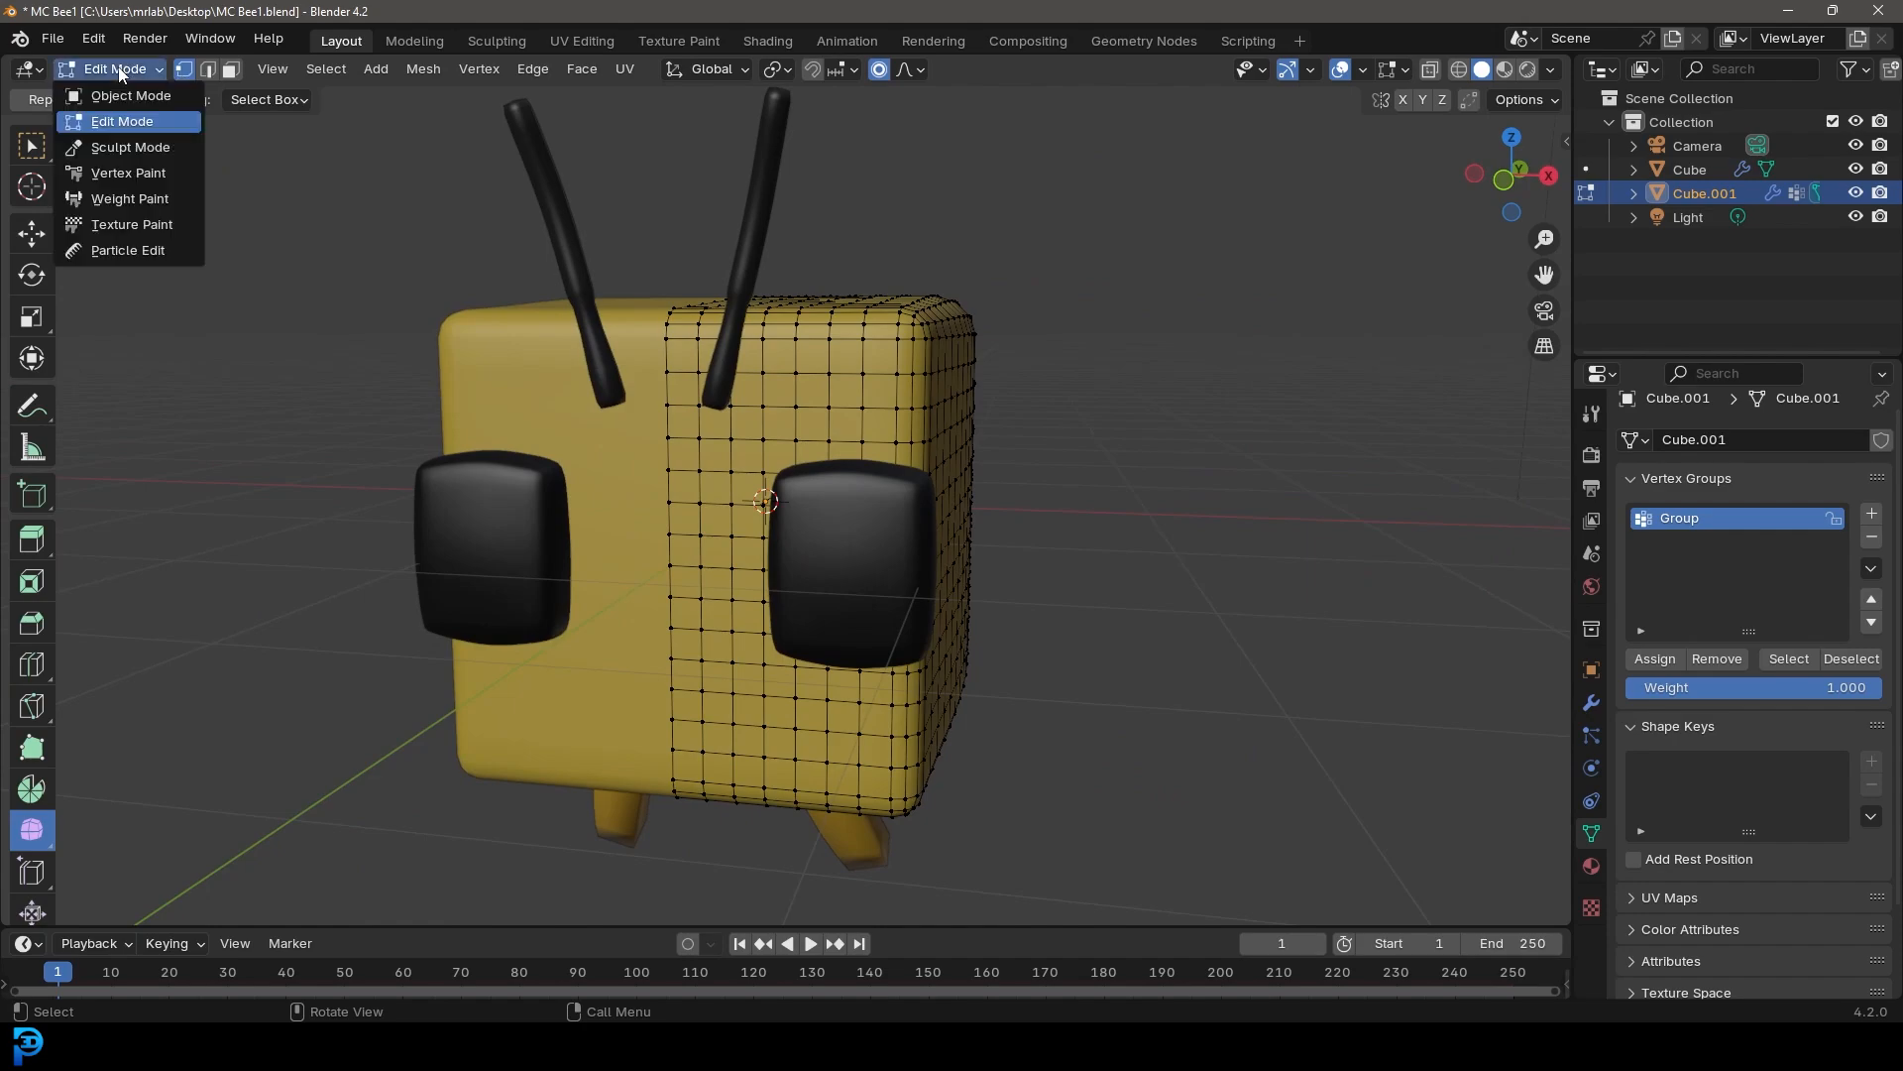
click(130, 198)
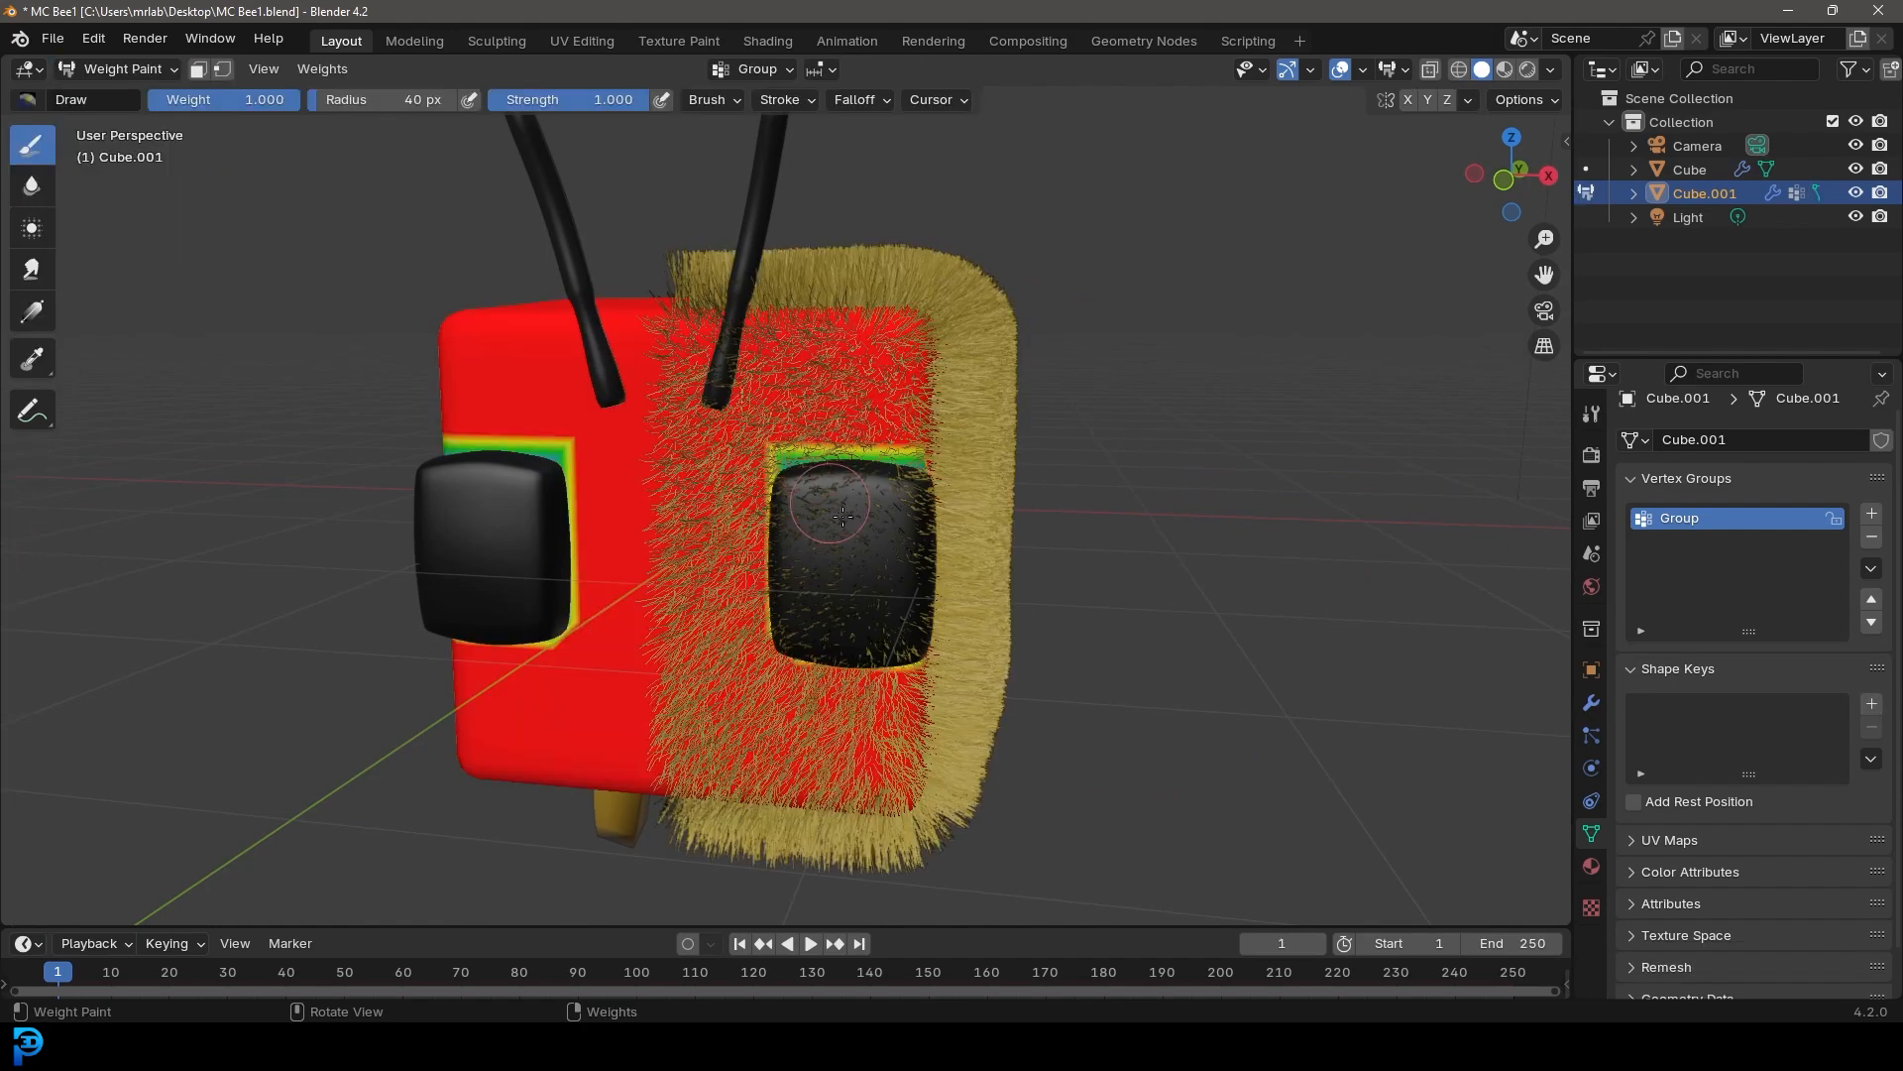
middle_drag(858, 396, 838, 421)
scroll(833, 446, up, 3)
scroll(806, 658, down, 5)
mouse_move(806, 657)
middle_down()
mouse_move(705, 567)
mouse_move(815, 530)
middle_up()
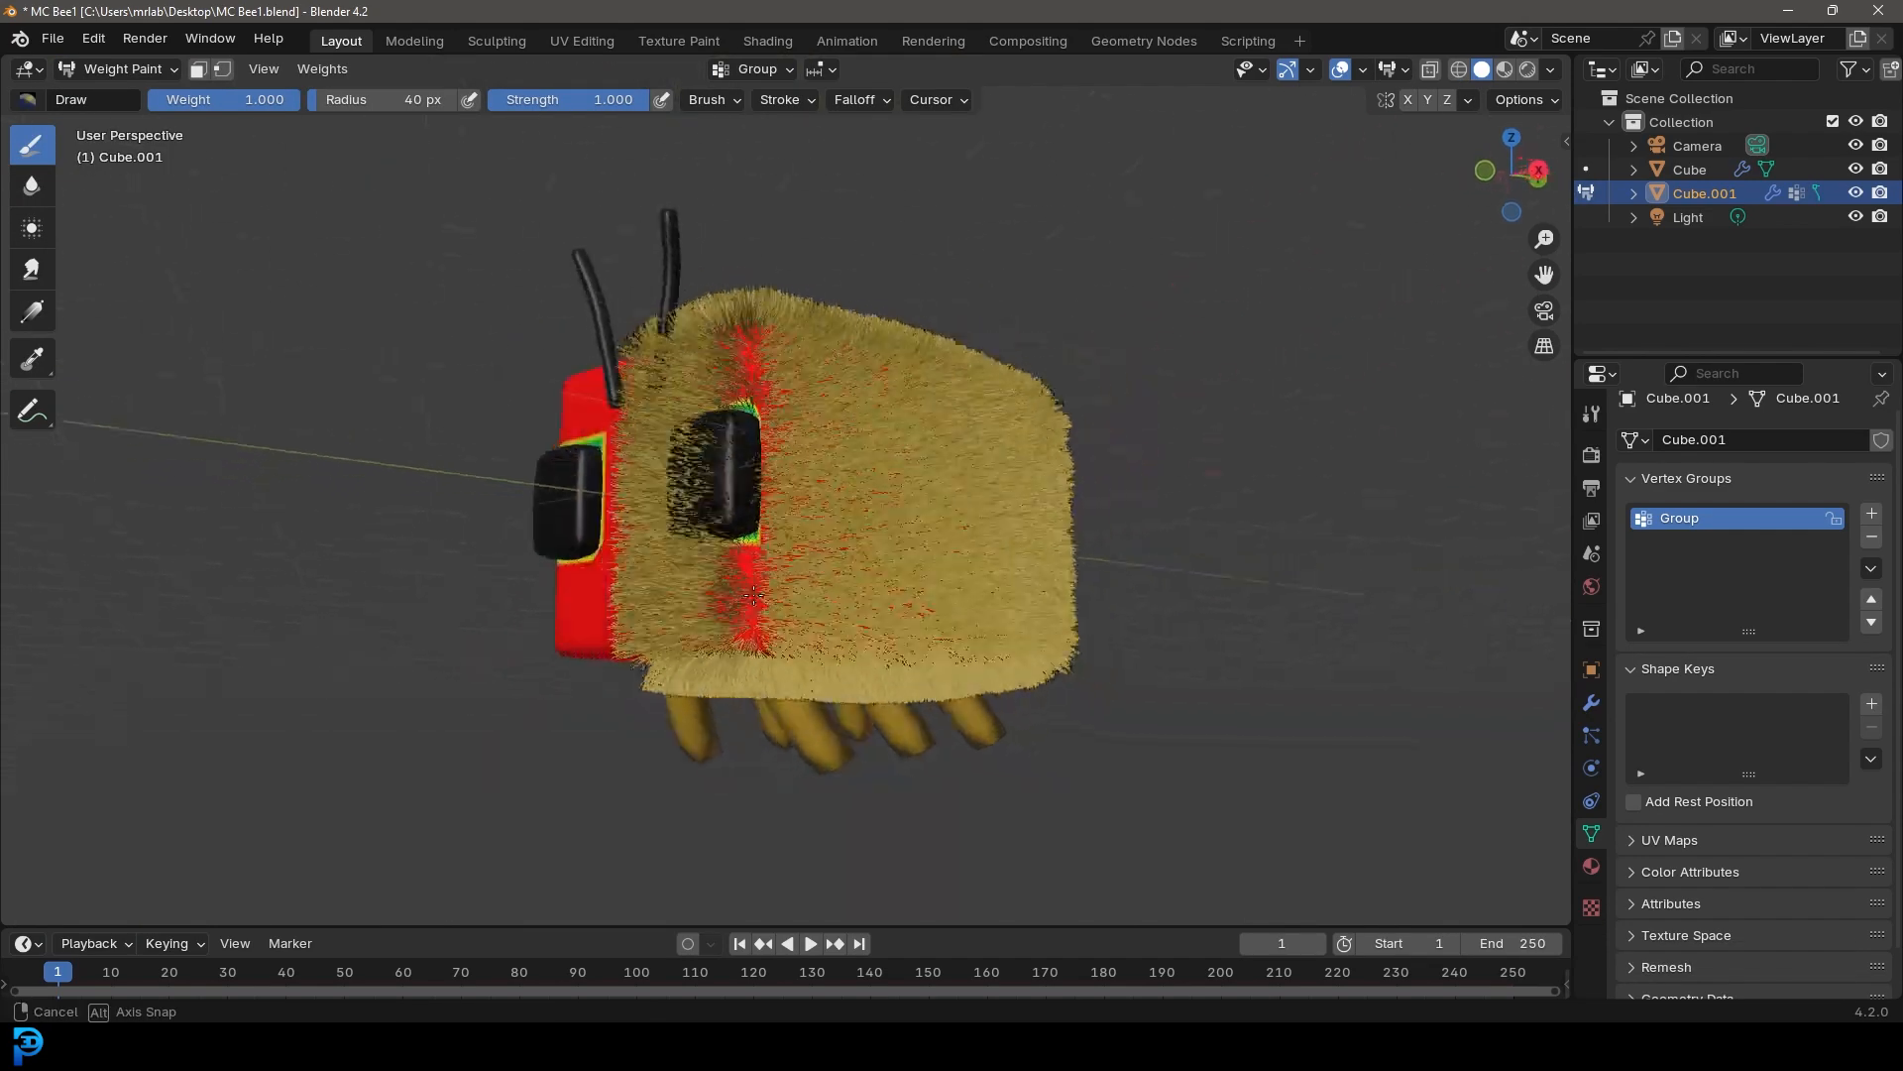
scroll(814, 530, up, 3)
Return to Object Mode and set the body hair's density vertex group to Group
click(109, 69)
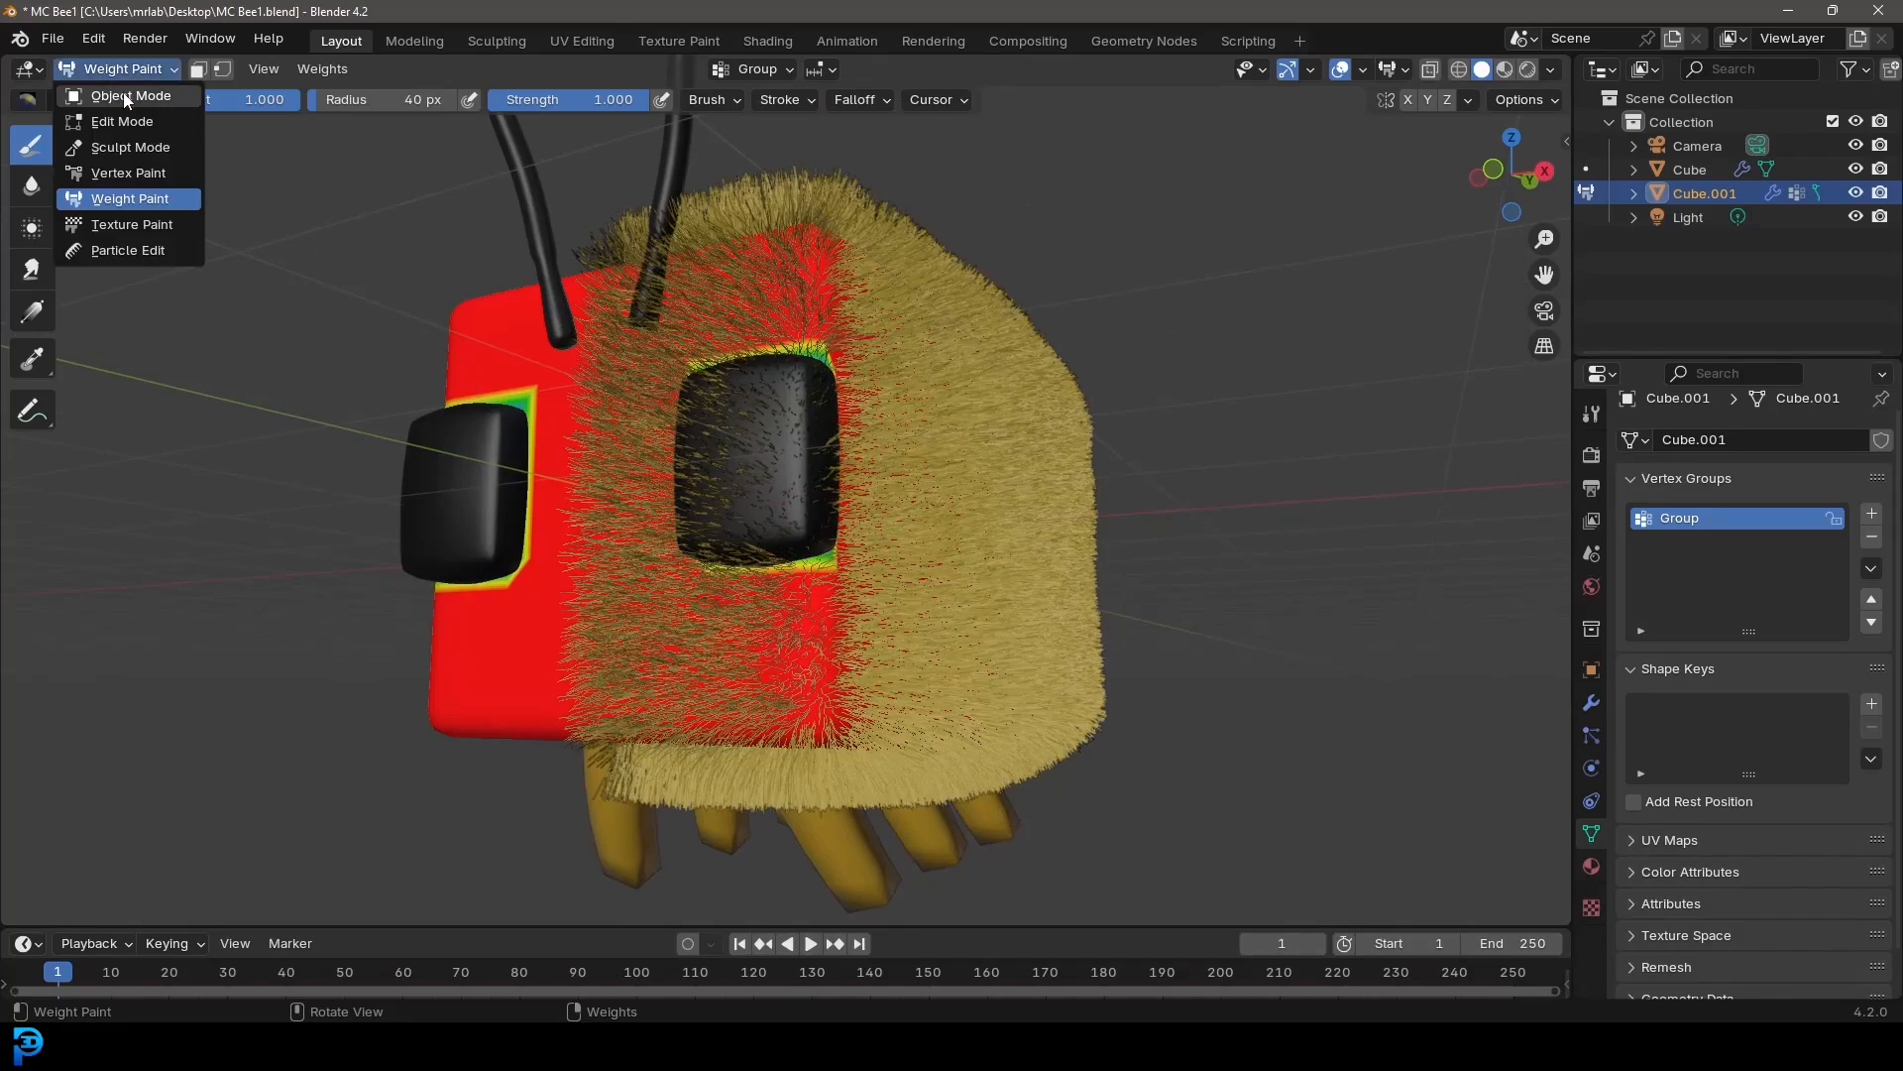
click(130, 97)
scroll(900, 417, down, 3)
scroll(901, 416, up, 2)
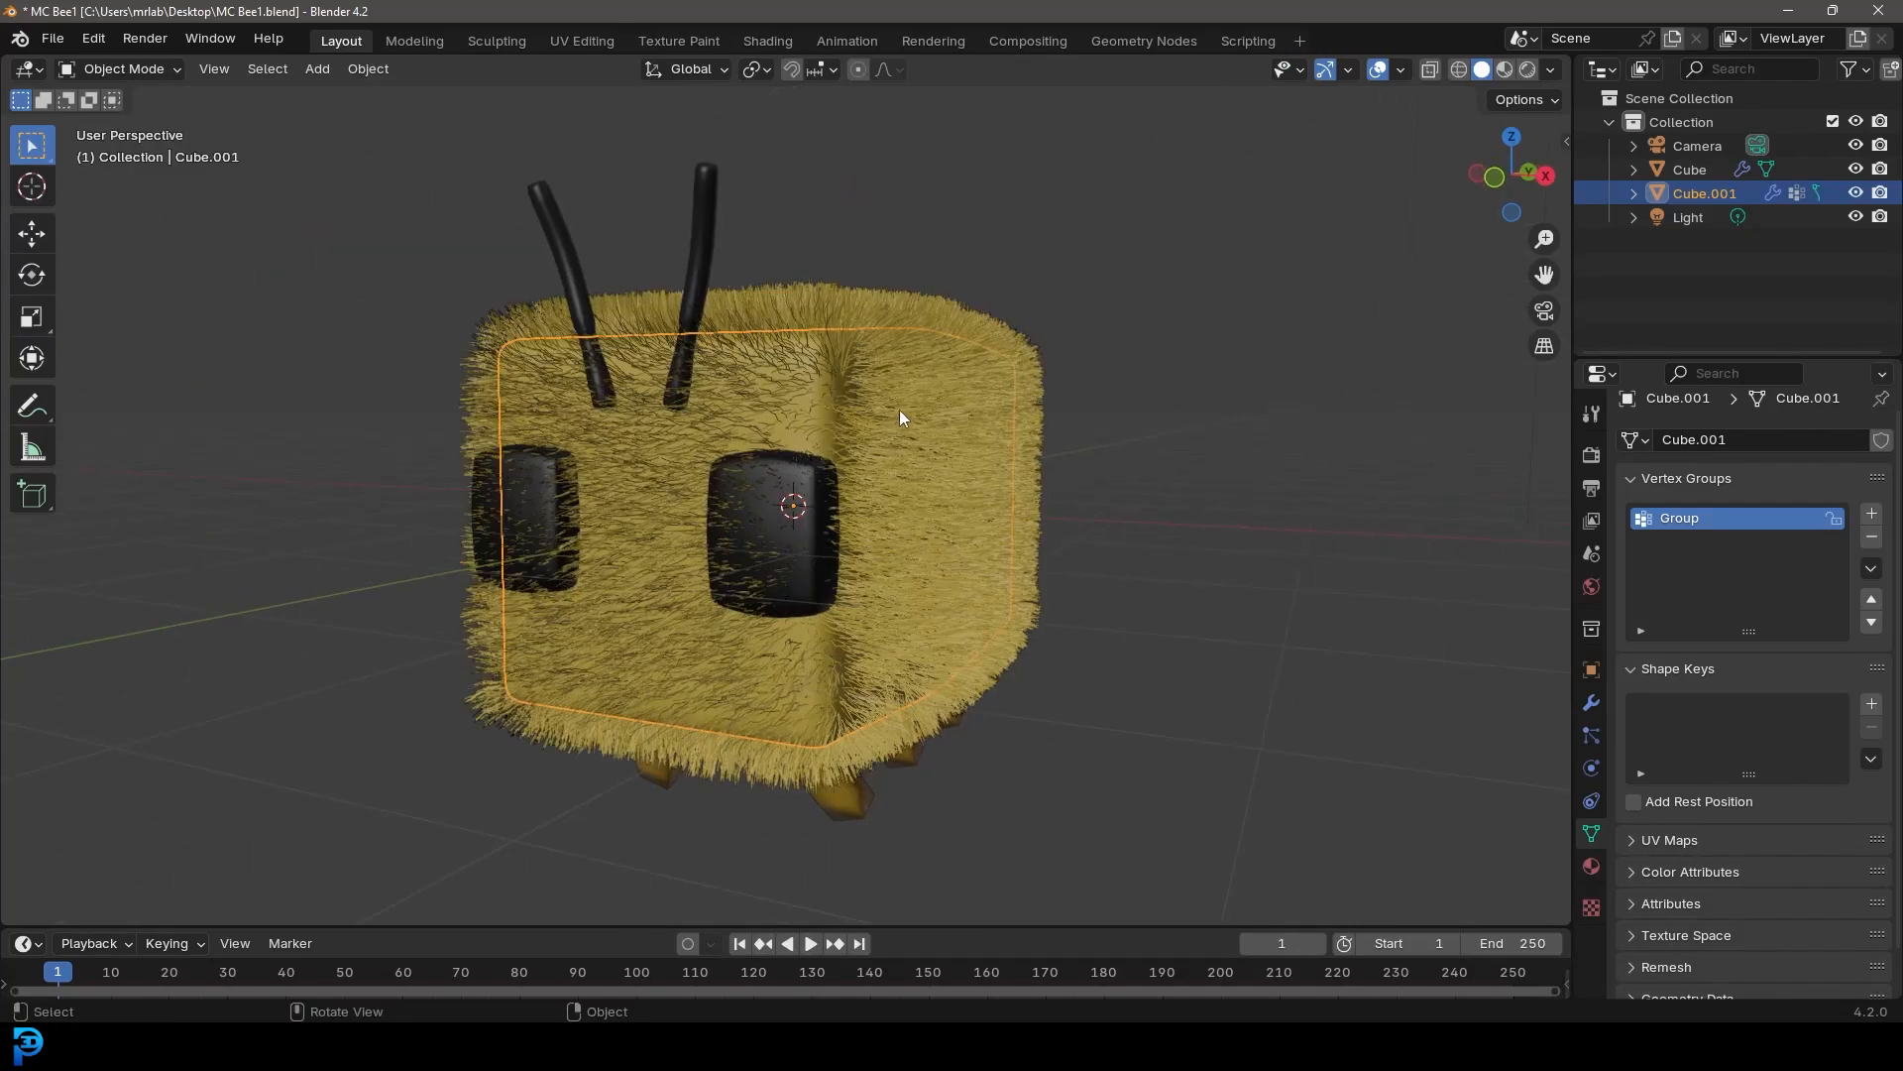
click(1592, 737)
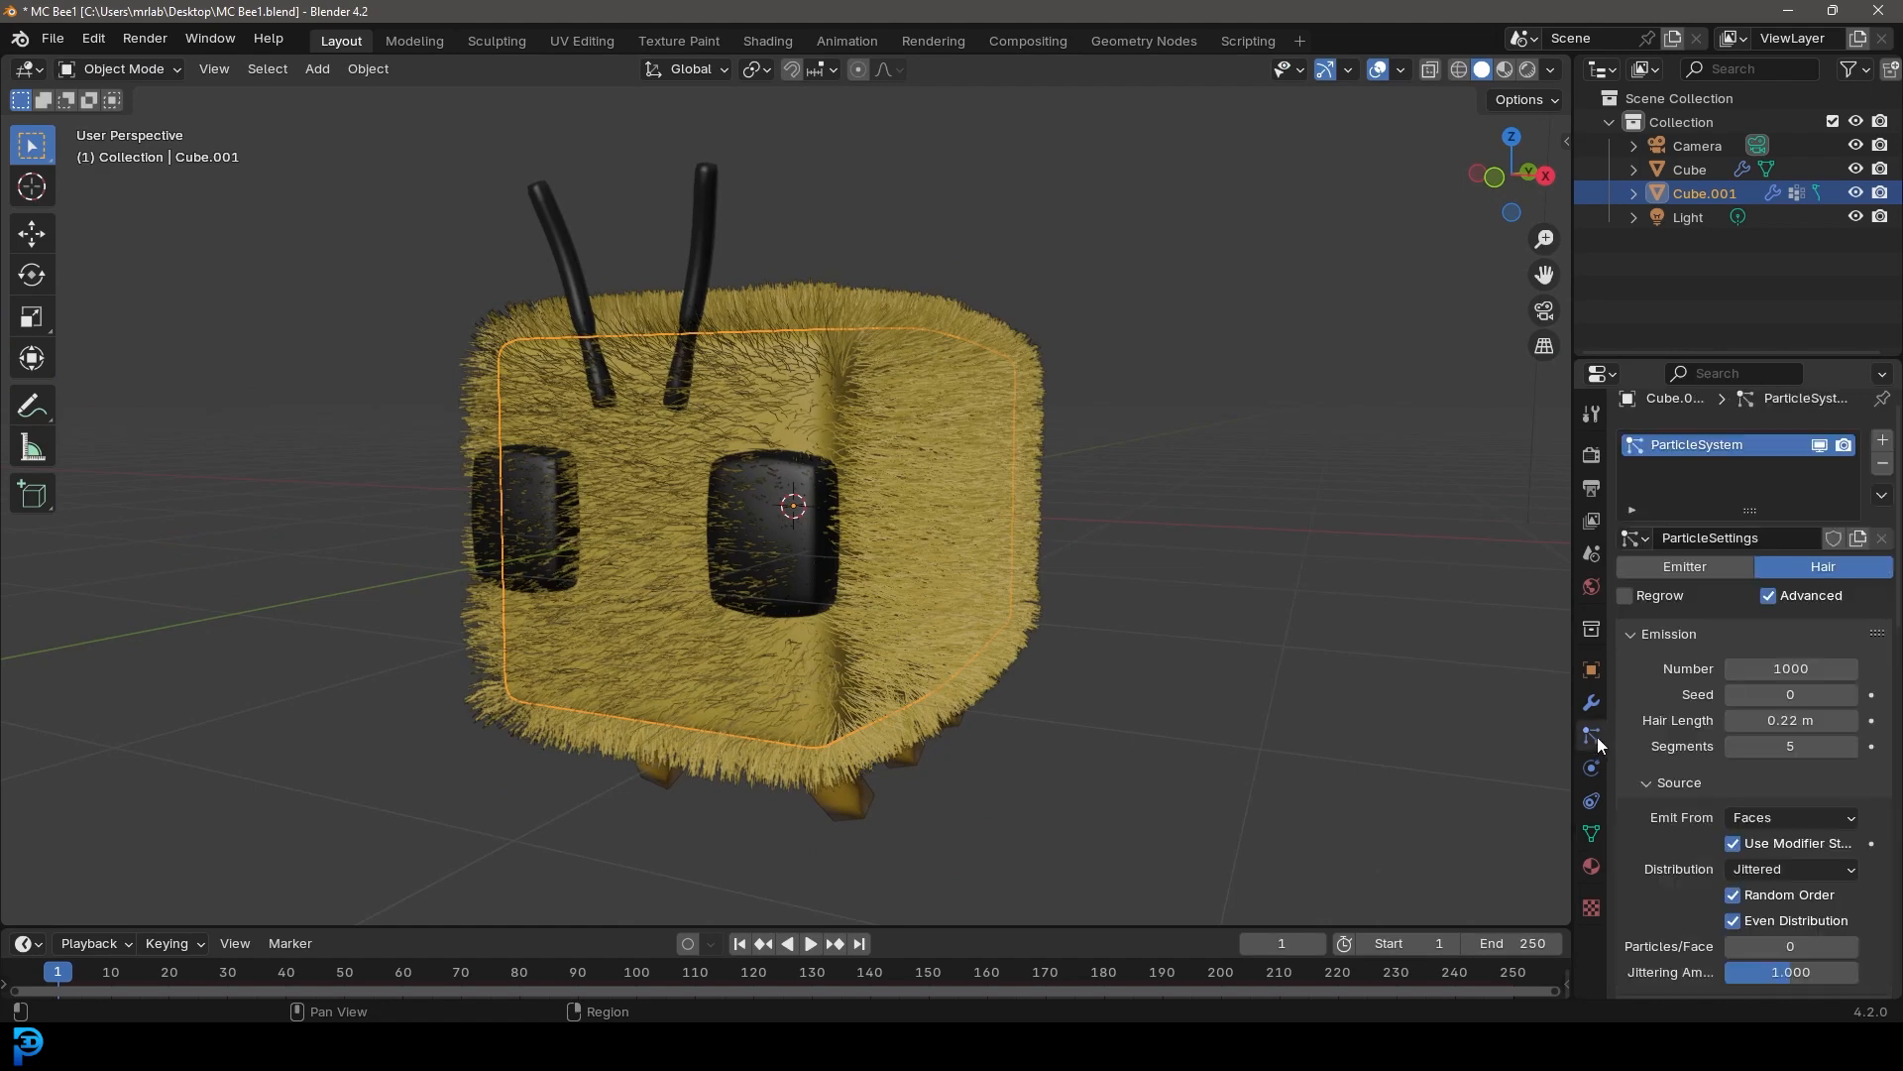
scroll(1710, 694, down, 15)
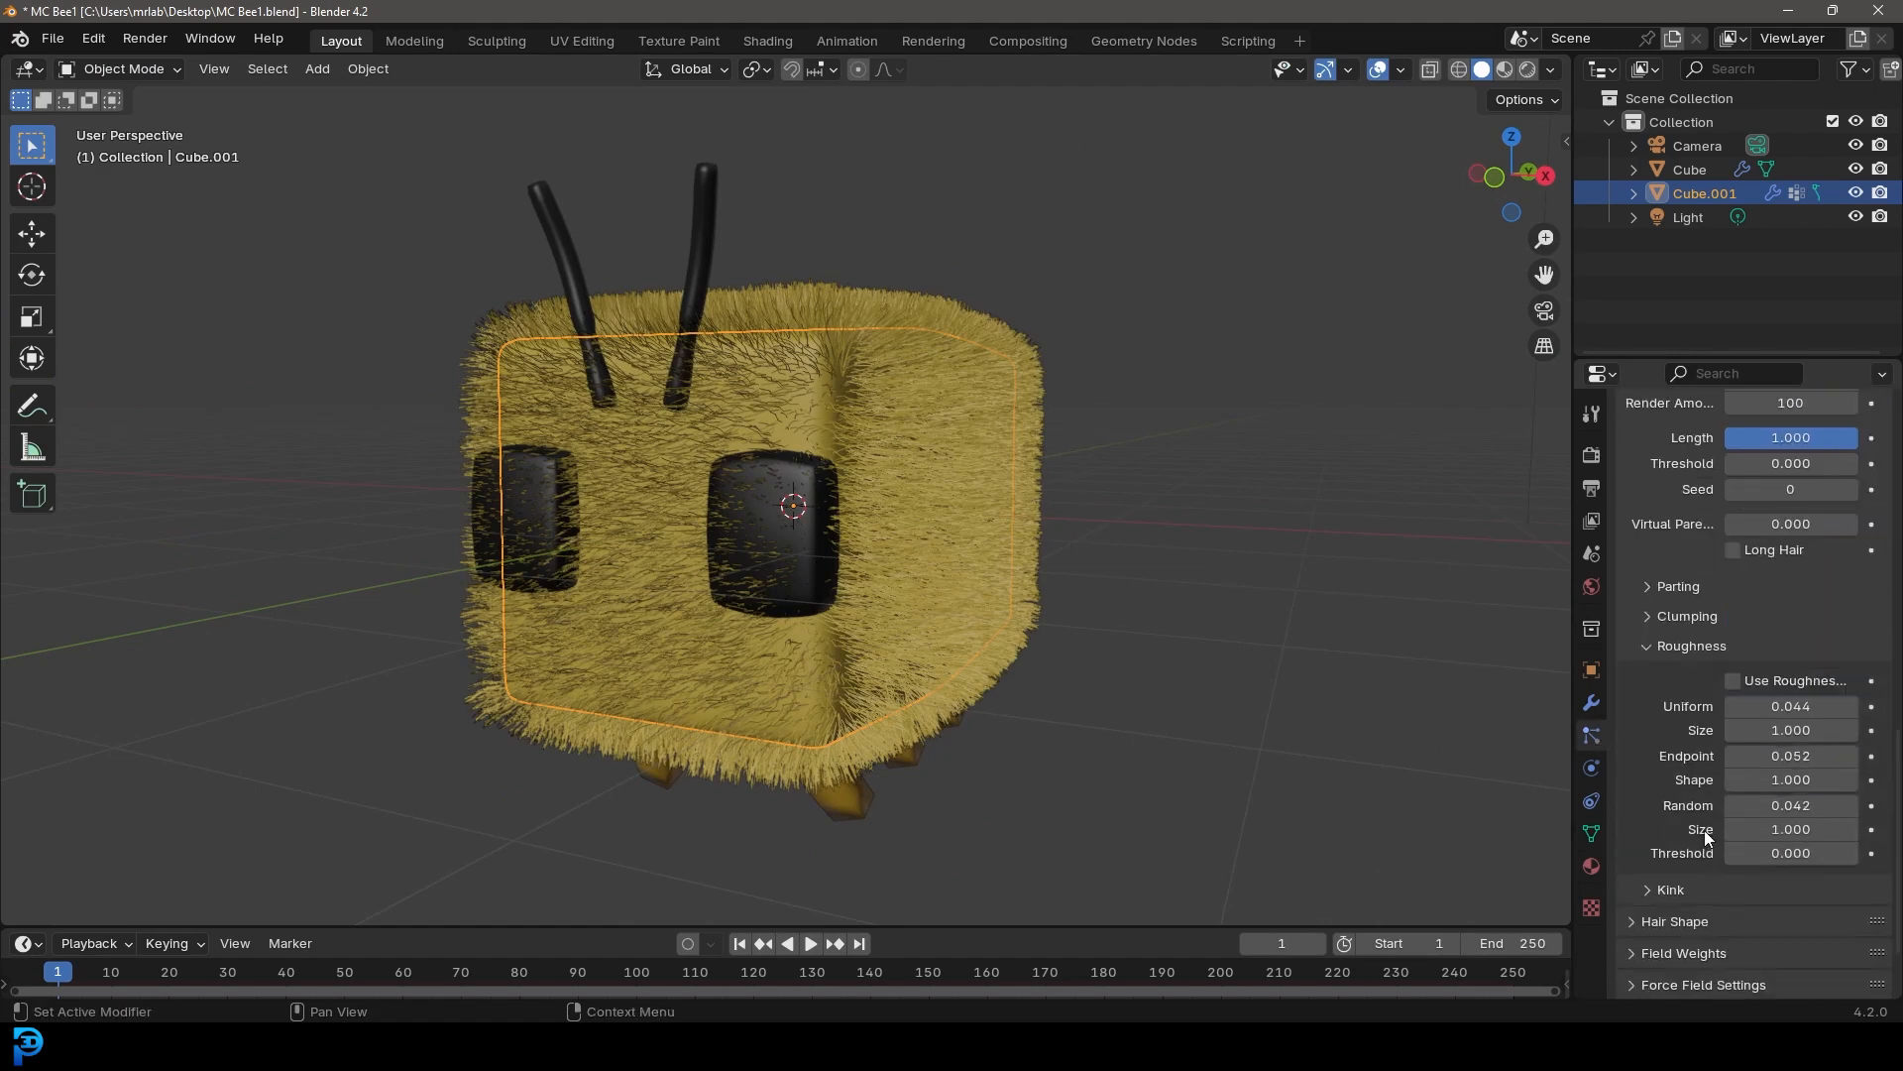
click(1666, 921)
scroll(1672, 942, down, 4)
click(1726, 771)
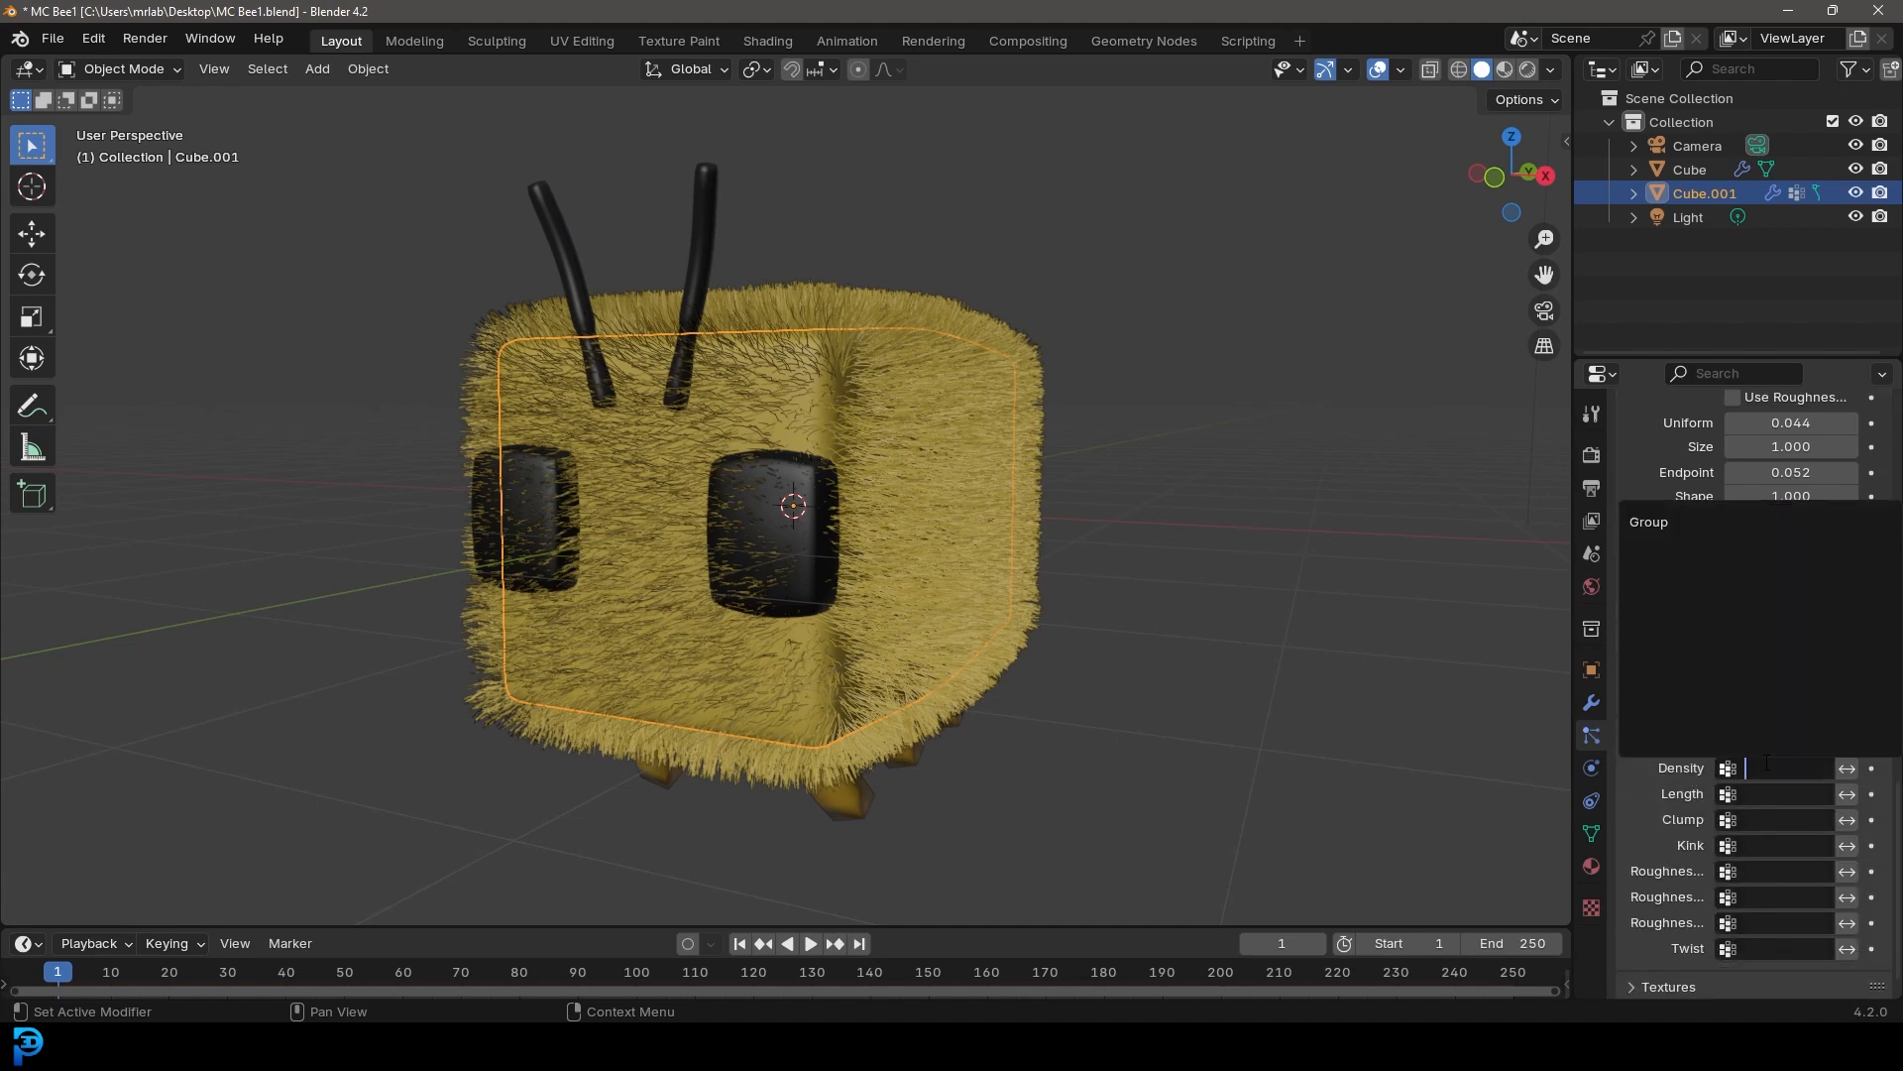
click(1691, 521)
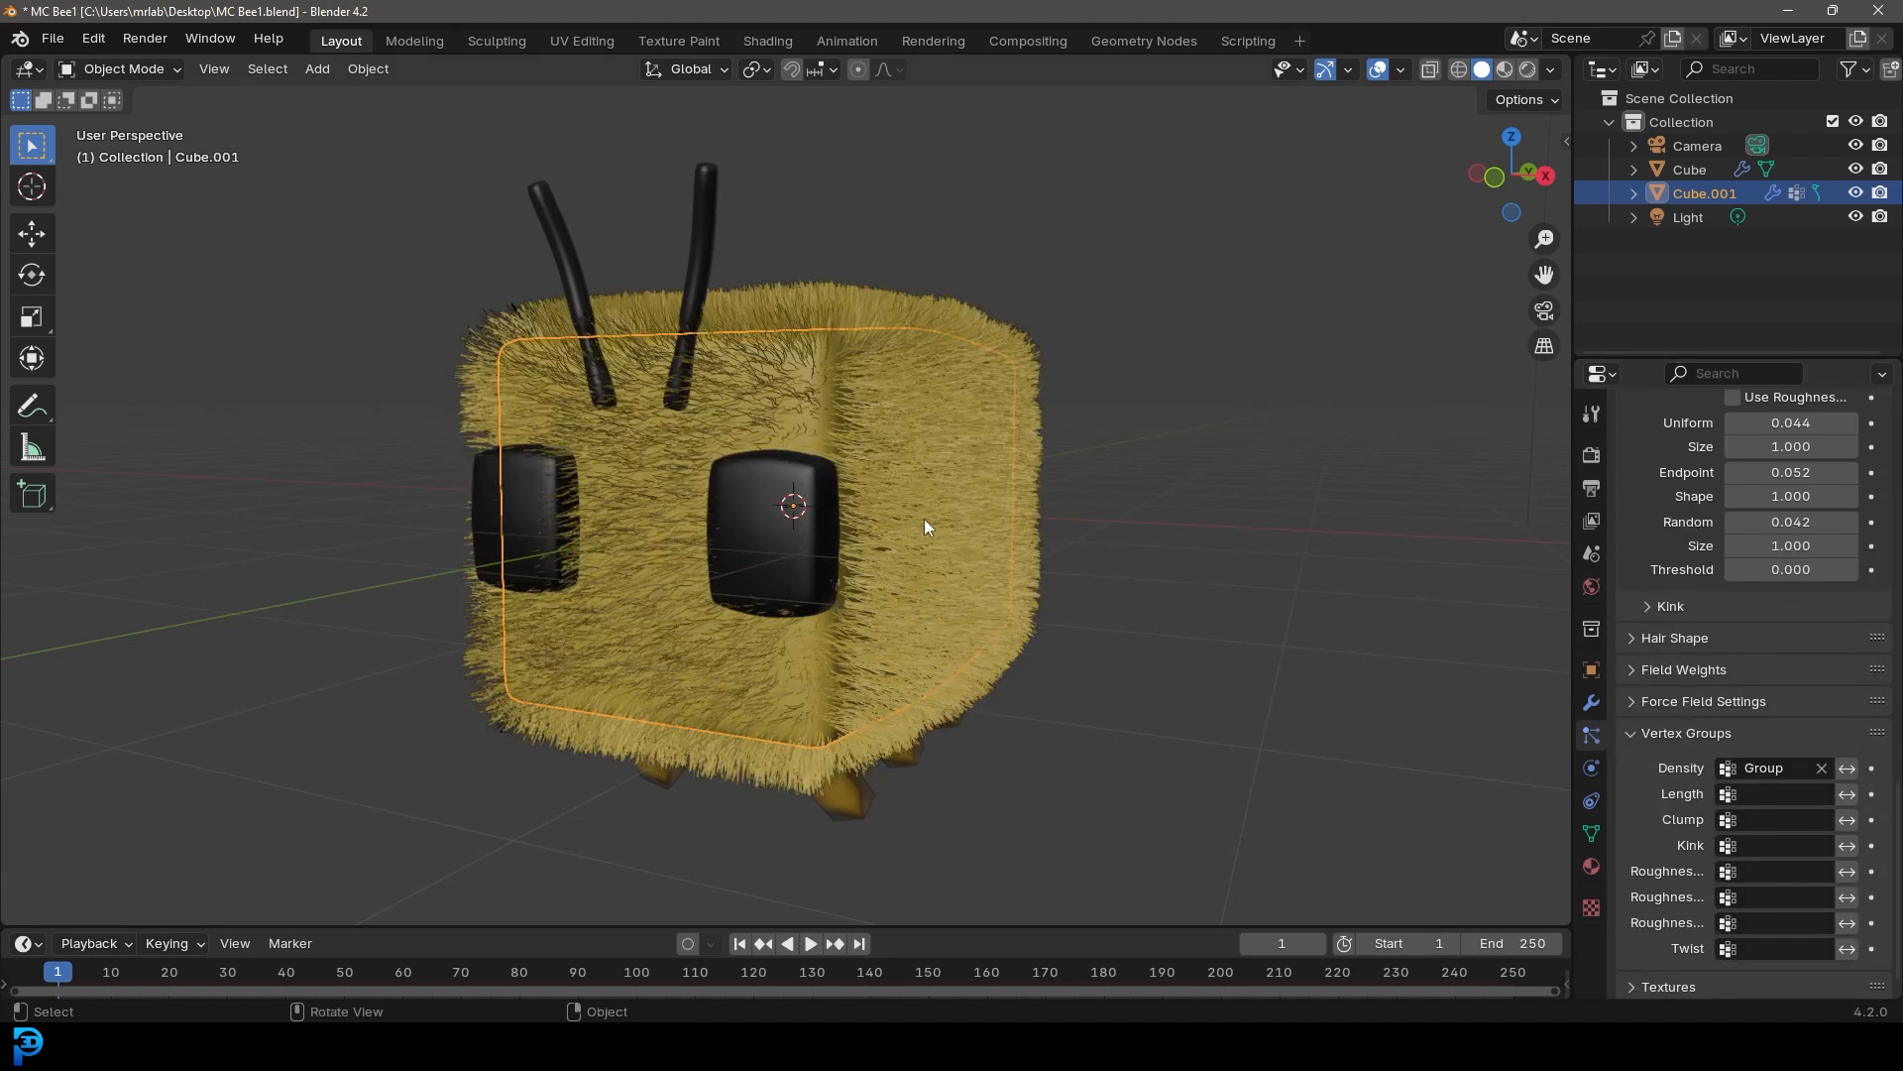
Set the hair strand Diameter Root to 0.4 m
middle_drag(805, 554, 813, 544)
click(1653, 638)
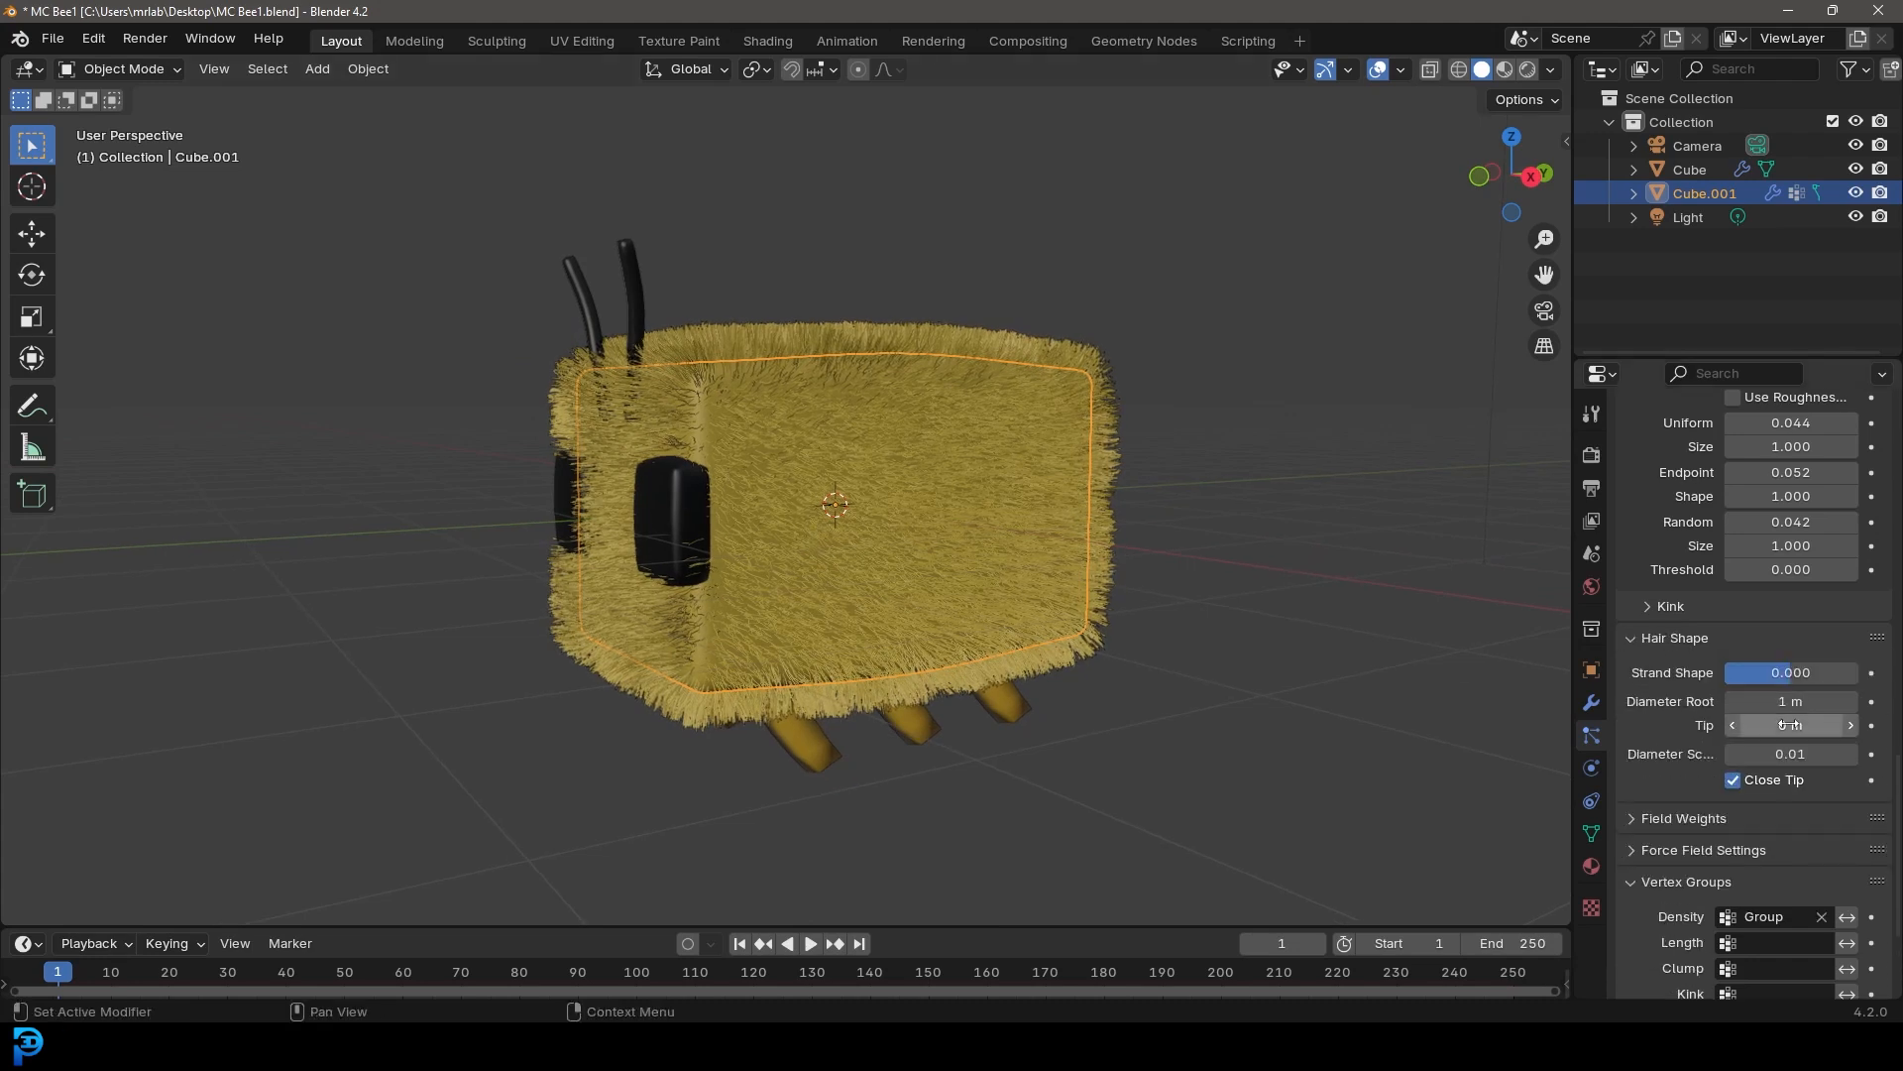
click(1792, 702)
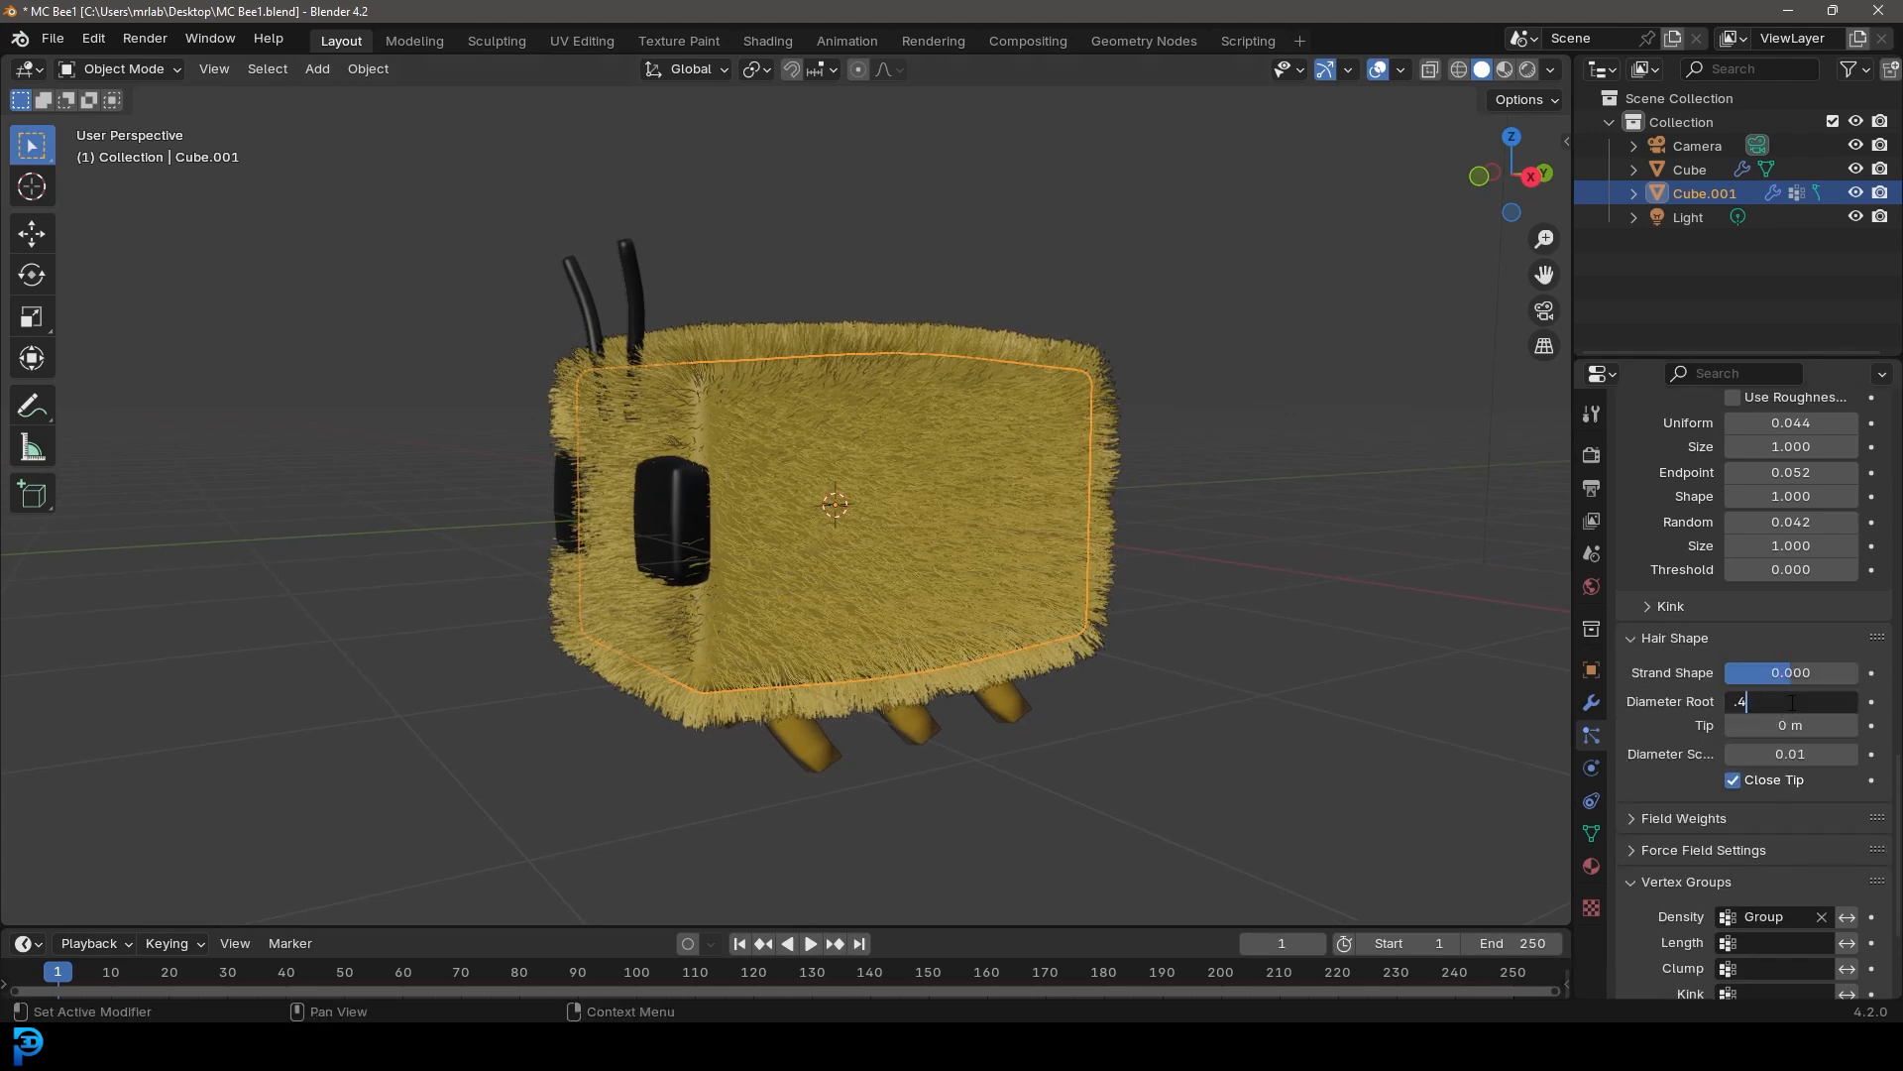
key(Return)
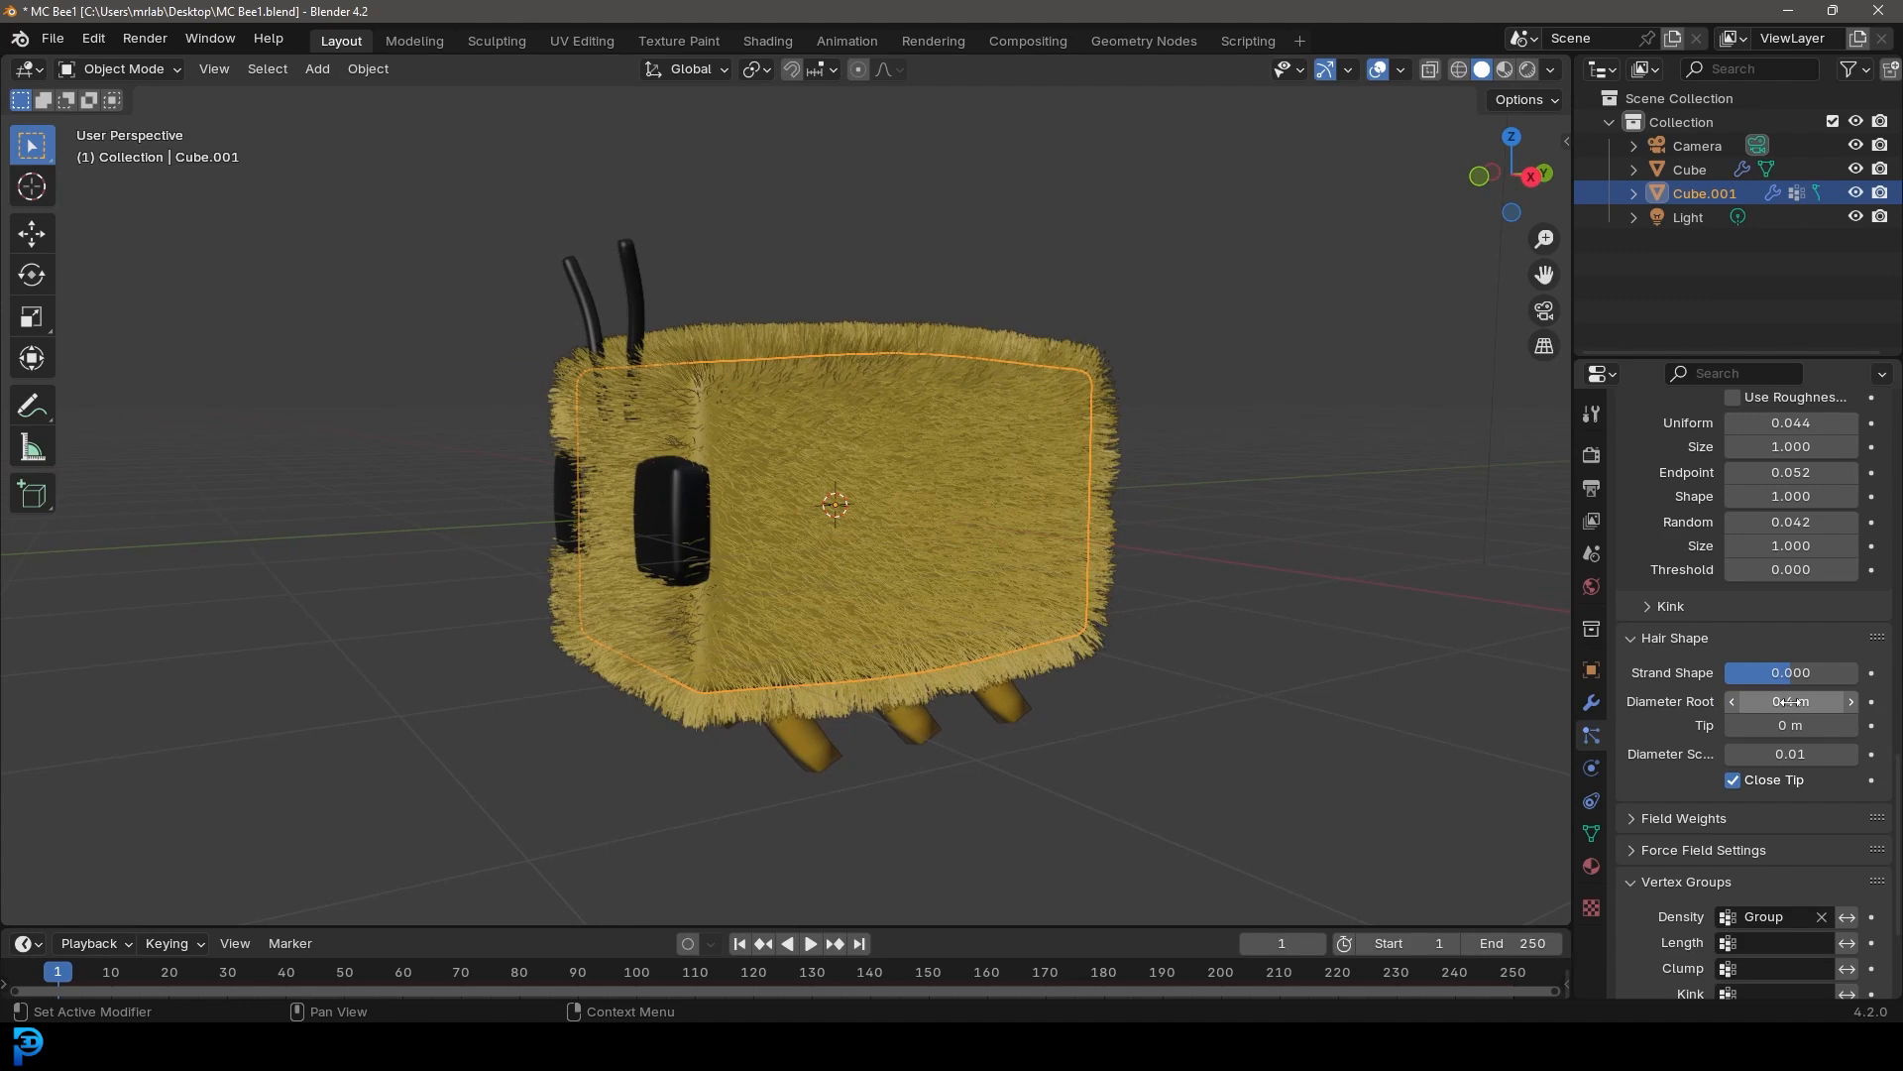
Display the viewport solid shading colored by Texture and save the file
click(1553, 71)
click(1626, 447)
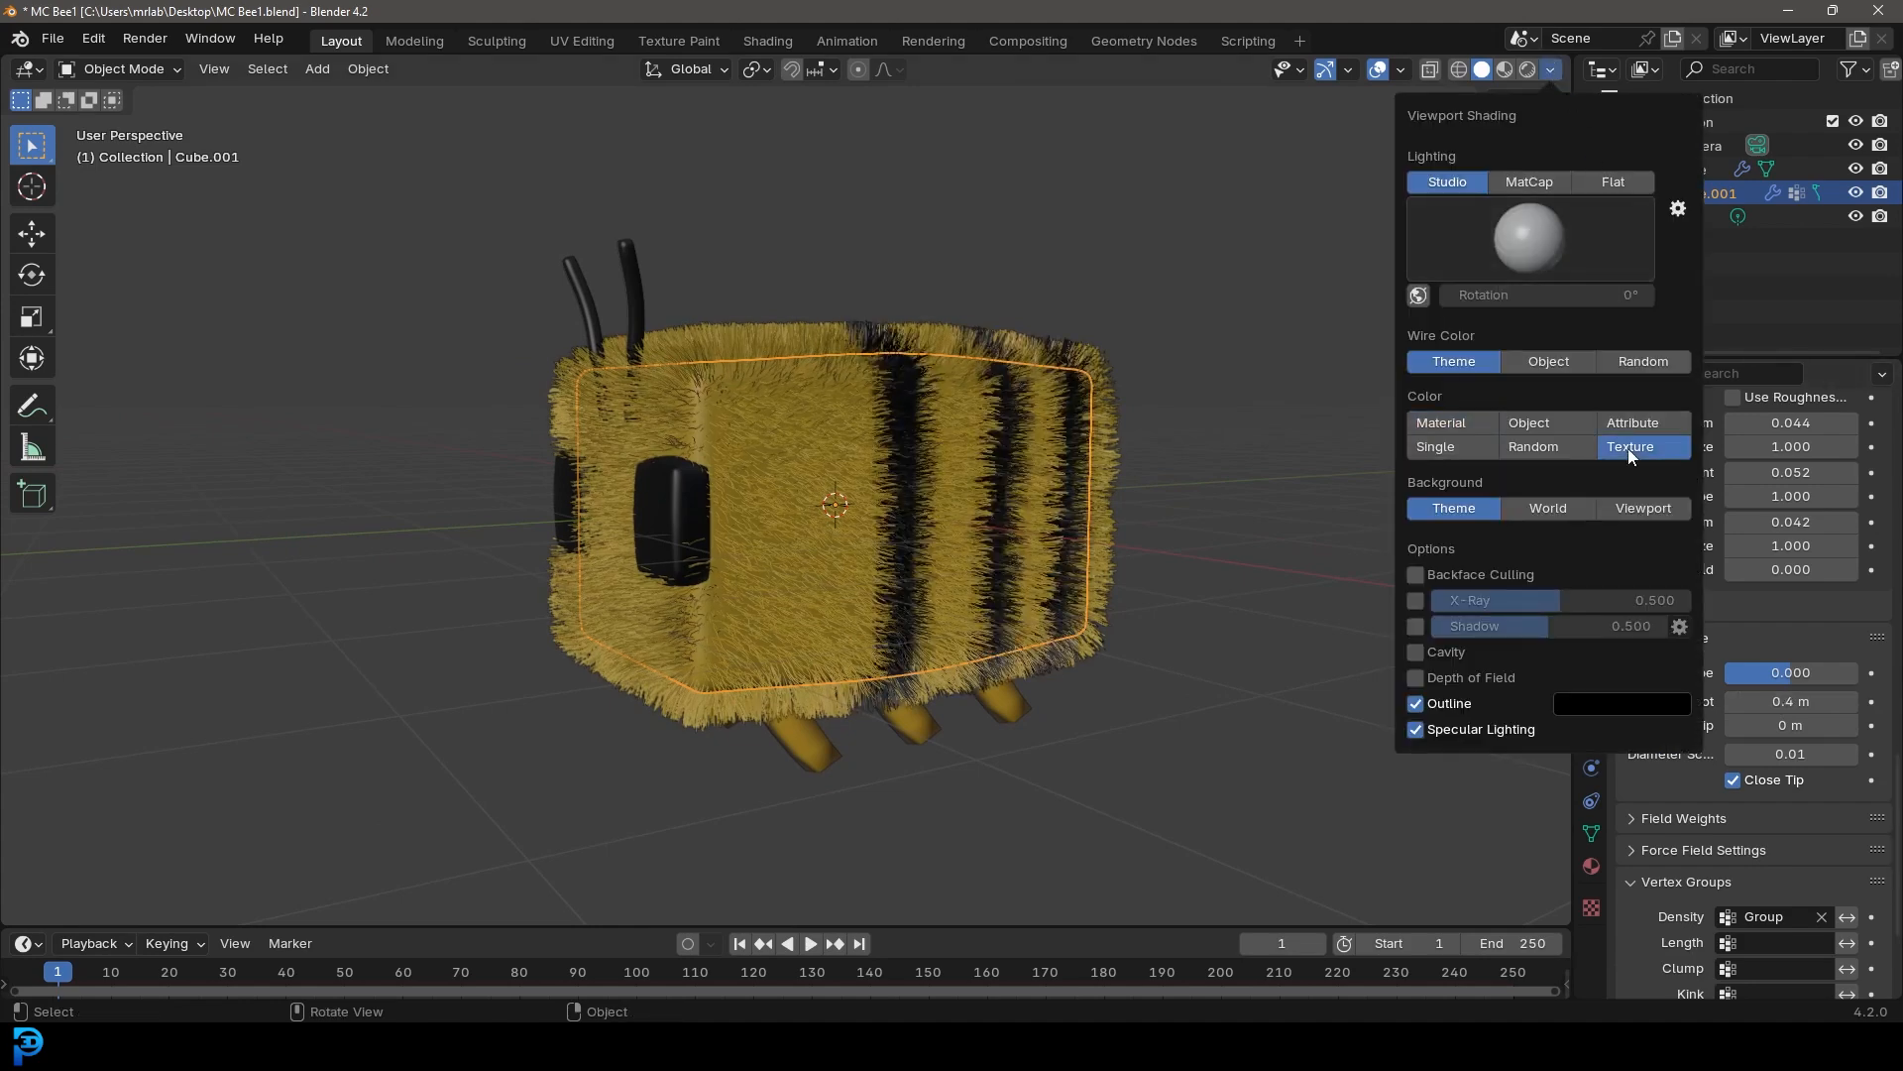
mouse_move(843, 454)
middle_down()
mouse_move(703, 536)
mouse_move(806, 597)
mouse_move(924, 454)
mouse_move(929, 480)
mouse_move(914, 492)
mouse_move(801, 413)
mouse_move(918, 438)
mouse_move(964, 380)
mouse_move(805, 352)
middle_up()
click(924, 454)
key(ctrl+s)
scroll(699, 199, up, 3)
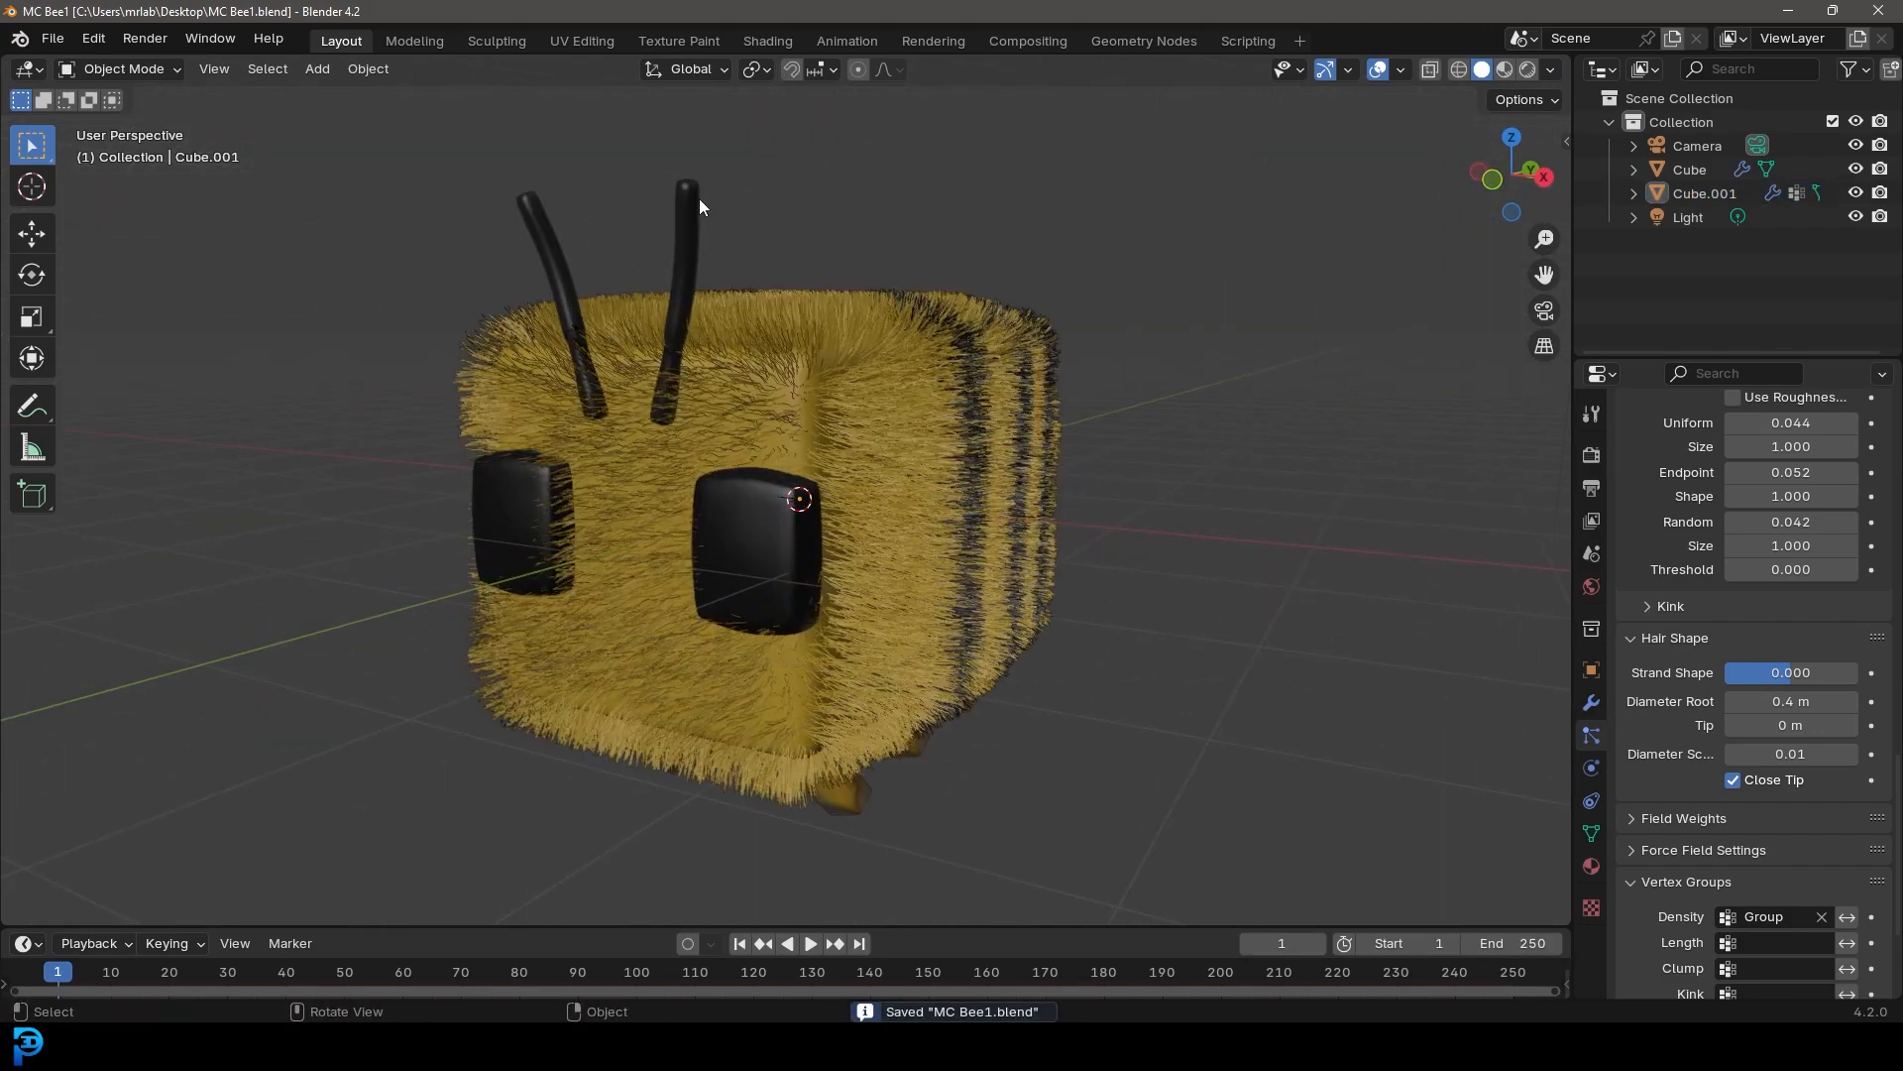
Select the Cube object and, with X-ray on, separate the two eye meshes into their own object
click(699, 200)
middle_drag(922, 582, 812, 698)
key(g)
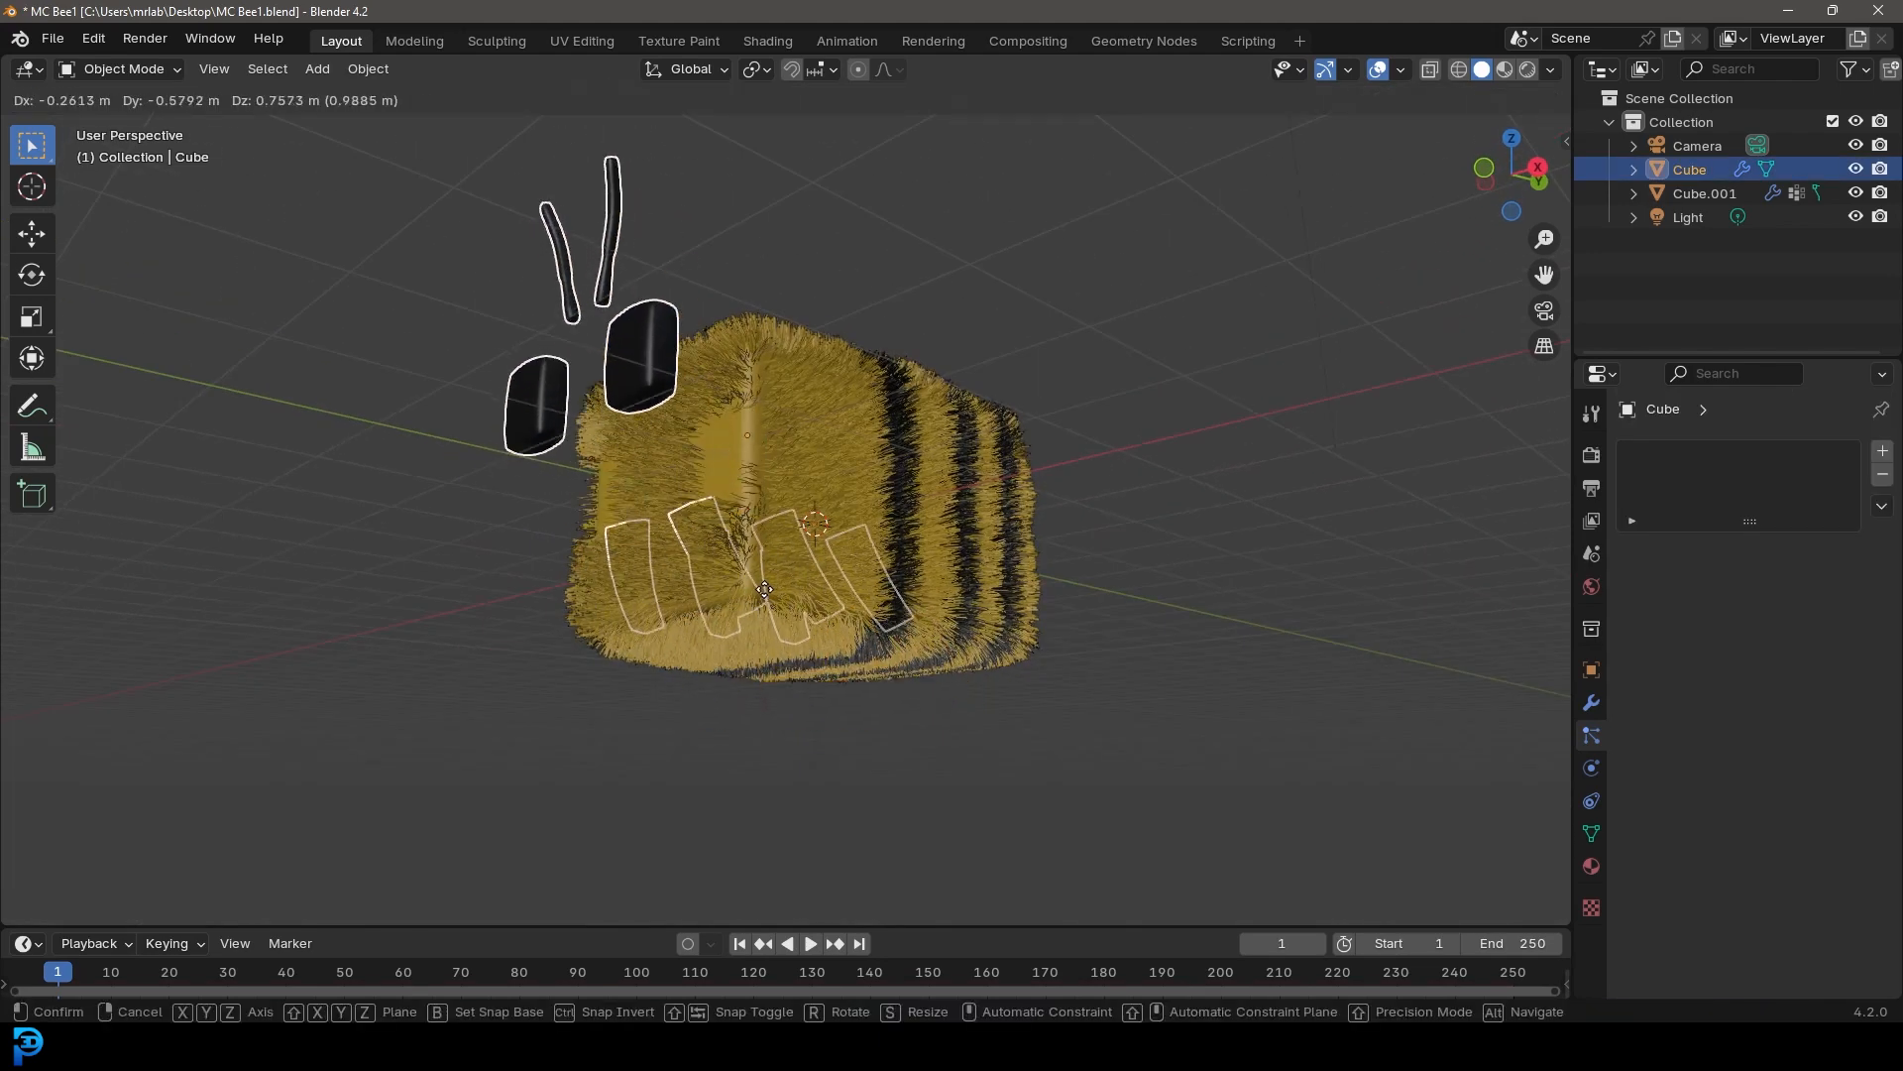
right_click(763, 579)
middle_drag(722, 444, 637, 523)
key(Tab)
scroll(751, 509, up, 1)
key(alt+z)
scroll(637, 524, up, 1)
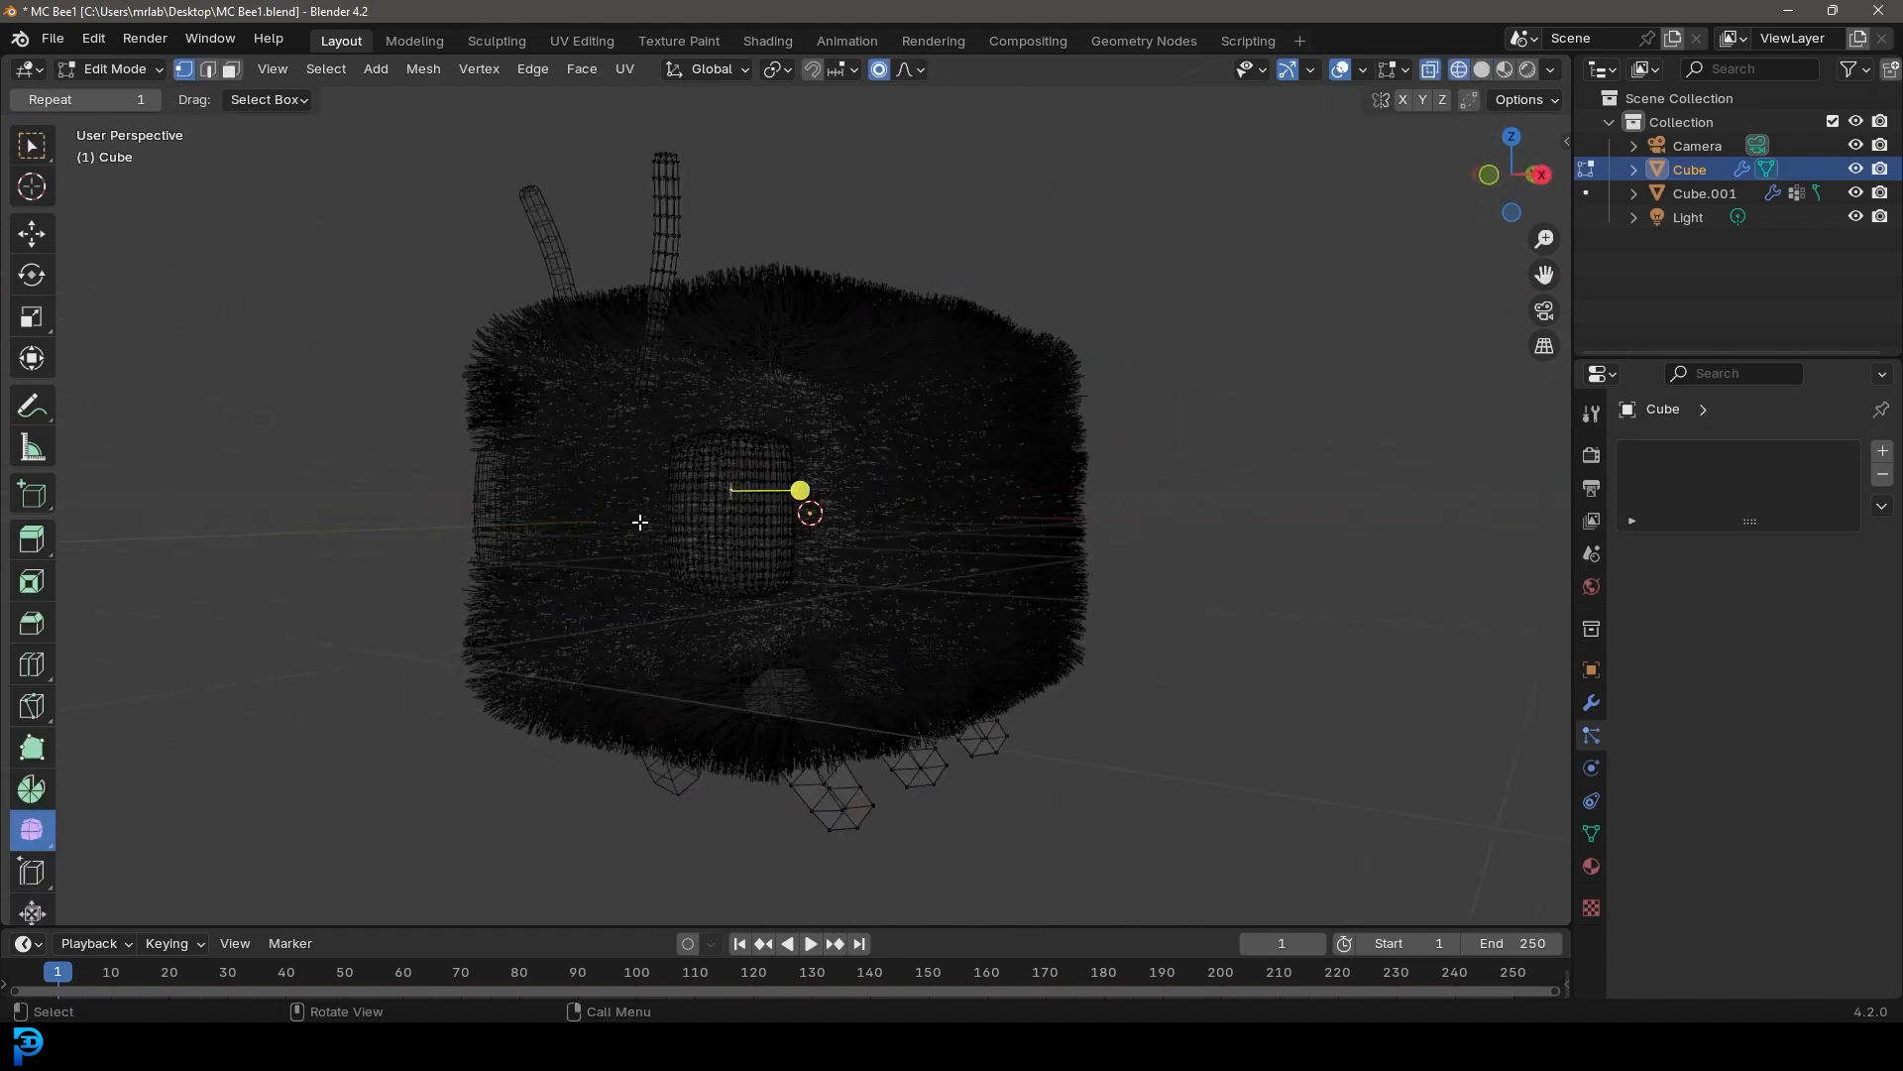
key(ctrl+l)
key(p)
click(759, 422)
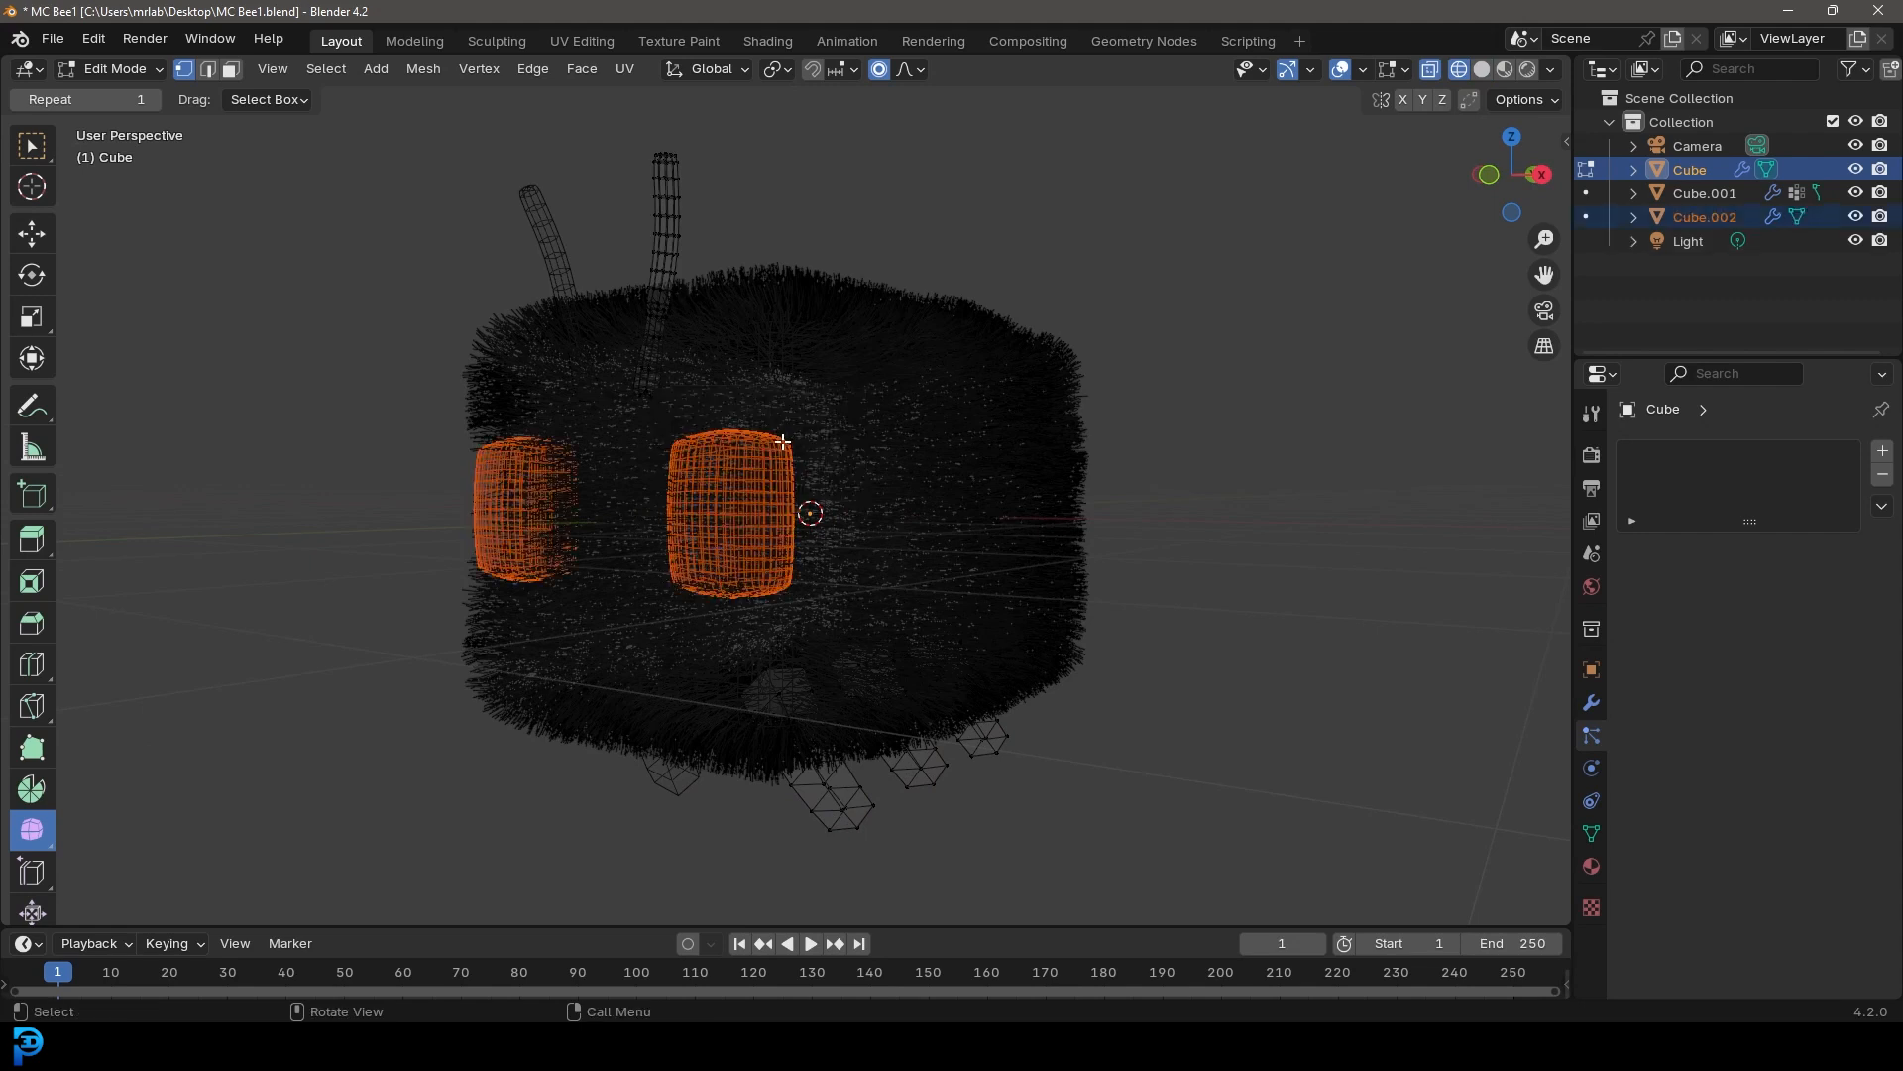
Try moving the remaining Cube object away from the body
key(Tab)
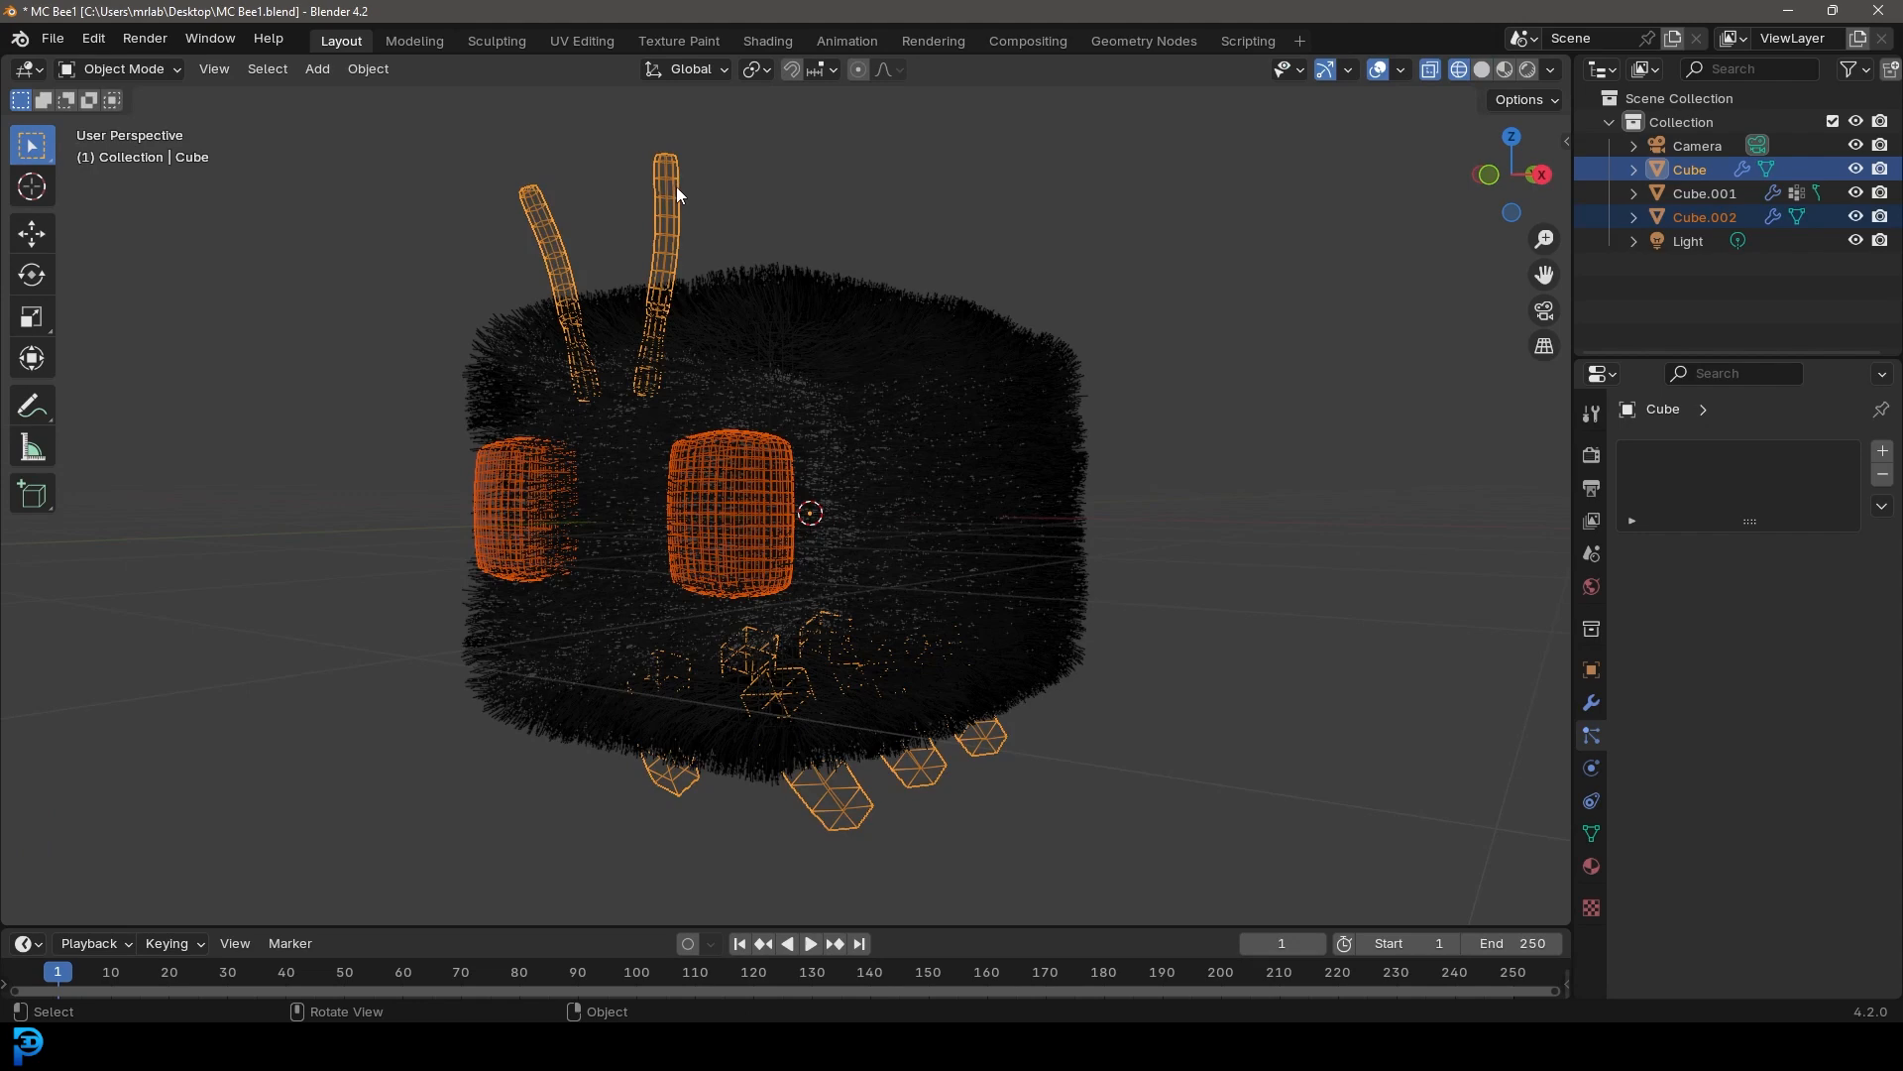
click(677, 189)
scroll(684, 210, down, 3)
key(g)
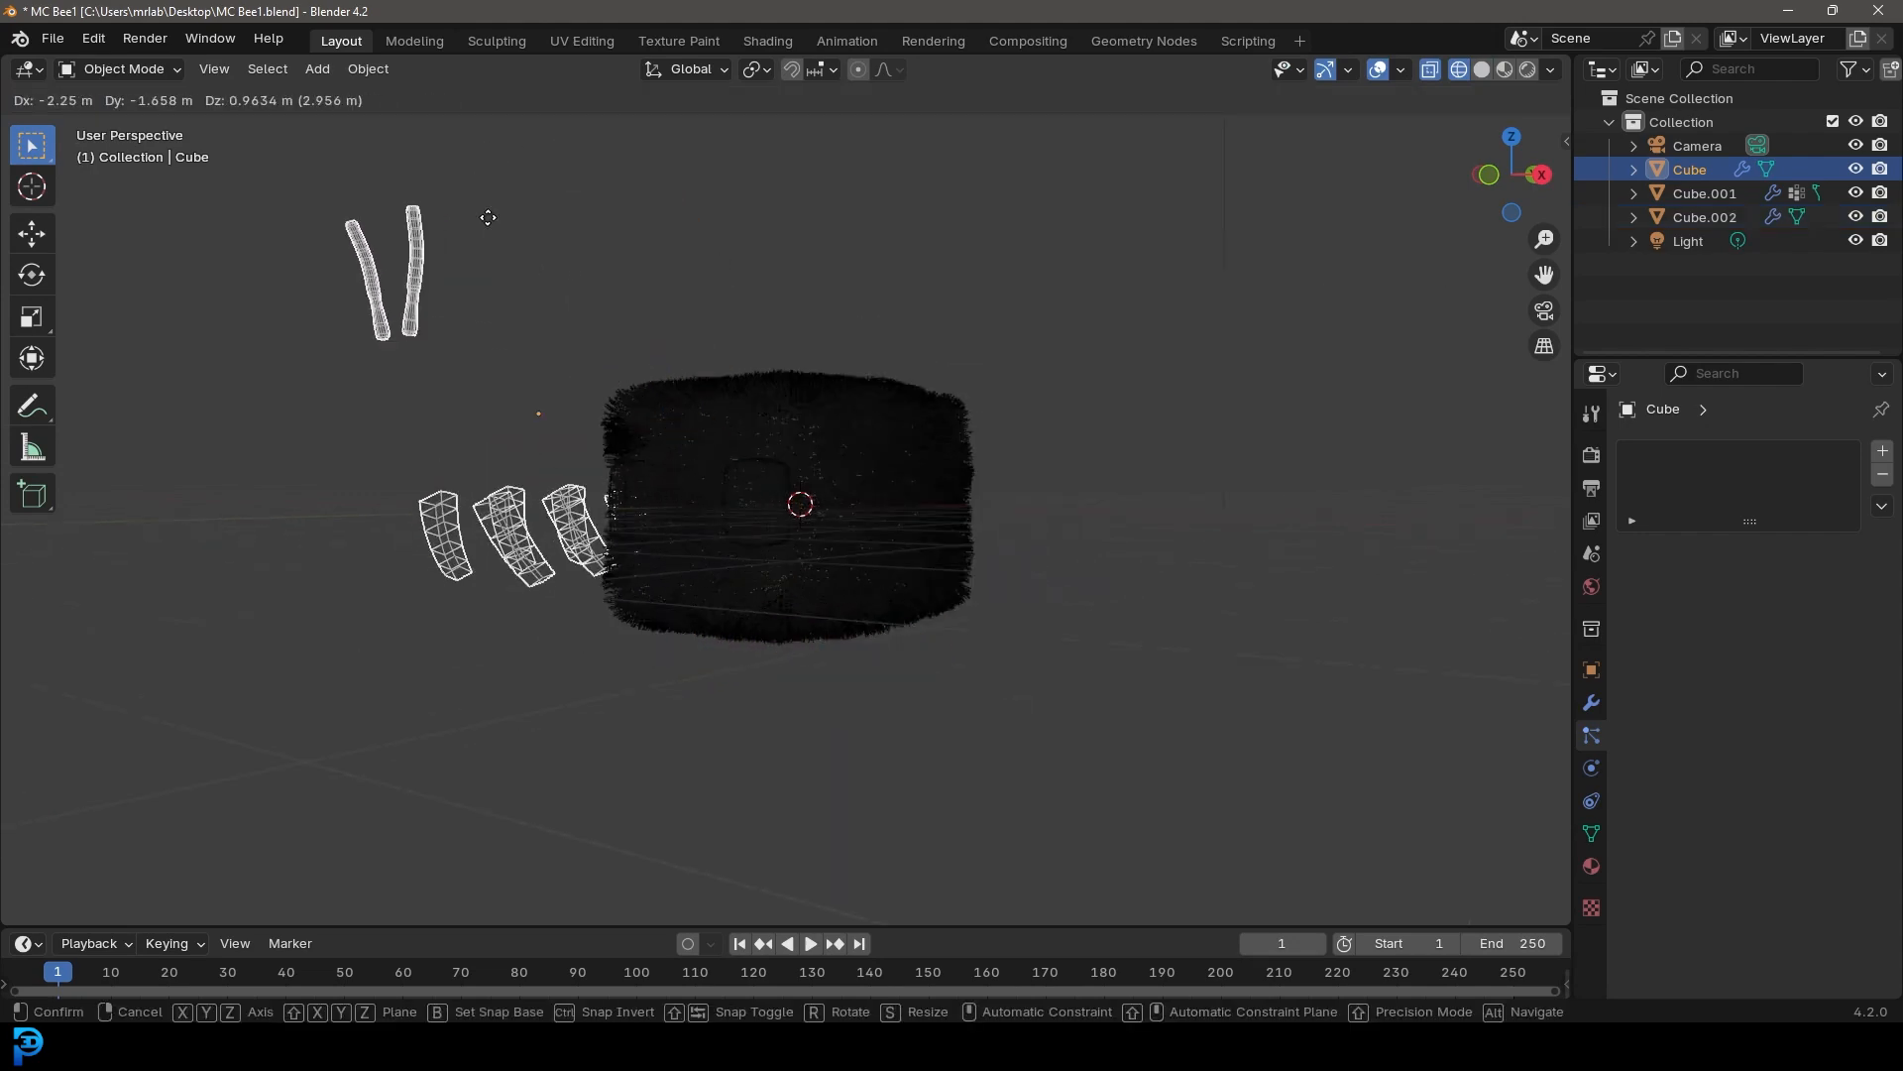
click(684, 317)
middle_drag(684, 317, 783, 386)
Separate the two antennae from the Cube mesh into their own object
key(z)
click(1014, 389)
mouse_move(928, 453)
middle_down()
mouse_move(888, 464)
mouse_move(691, 416)
mouse_move(762, 434)
middle_up()
scroll(888, 464, up, 1)
scroll(729, 378, down, 3)
key(Tab)
scroll(762, 433, up, 2)
key(z)
click(678, 377)
drag(537, 235, 735, 461)
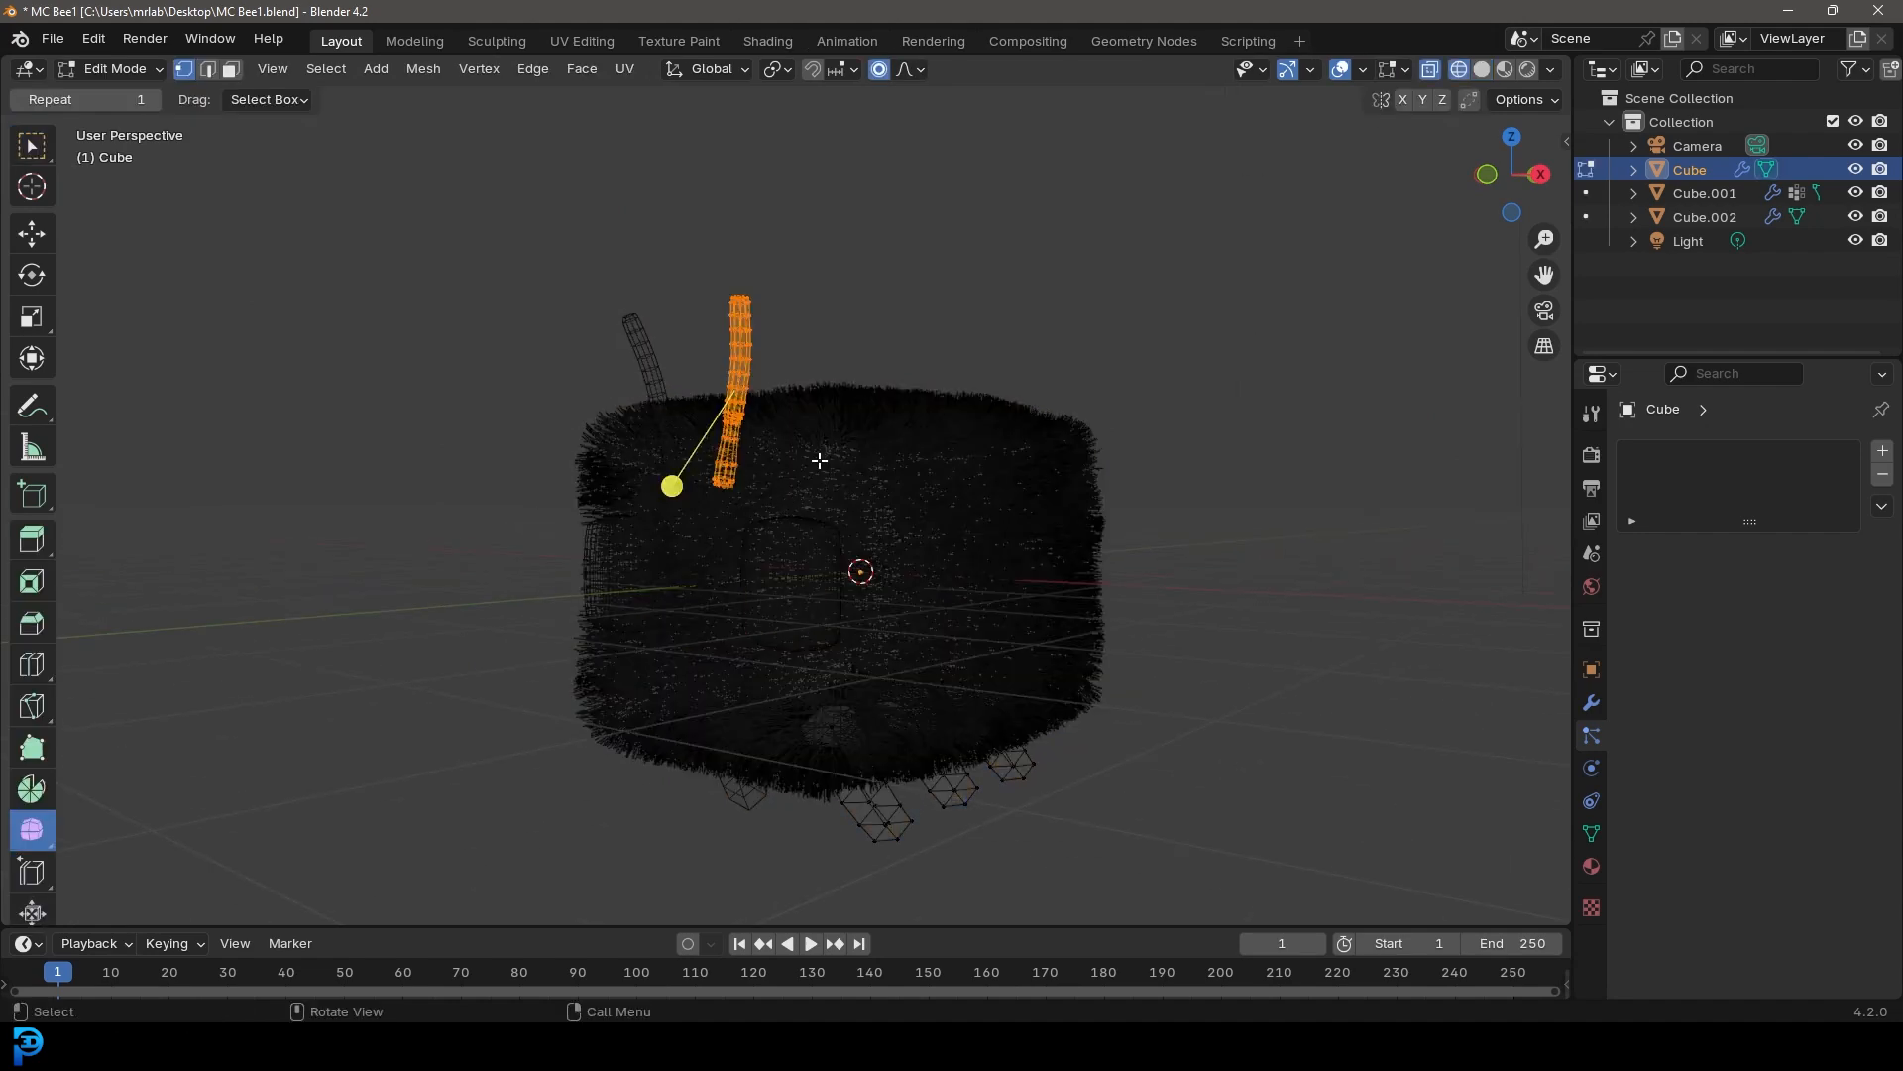
key(p)
click(816, 442)
key(Tab)
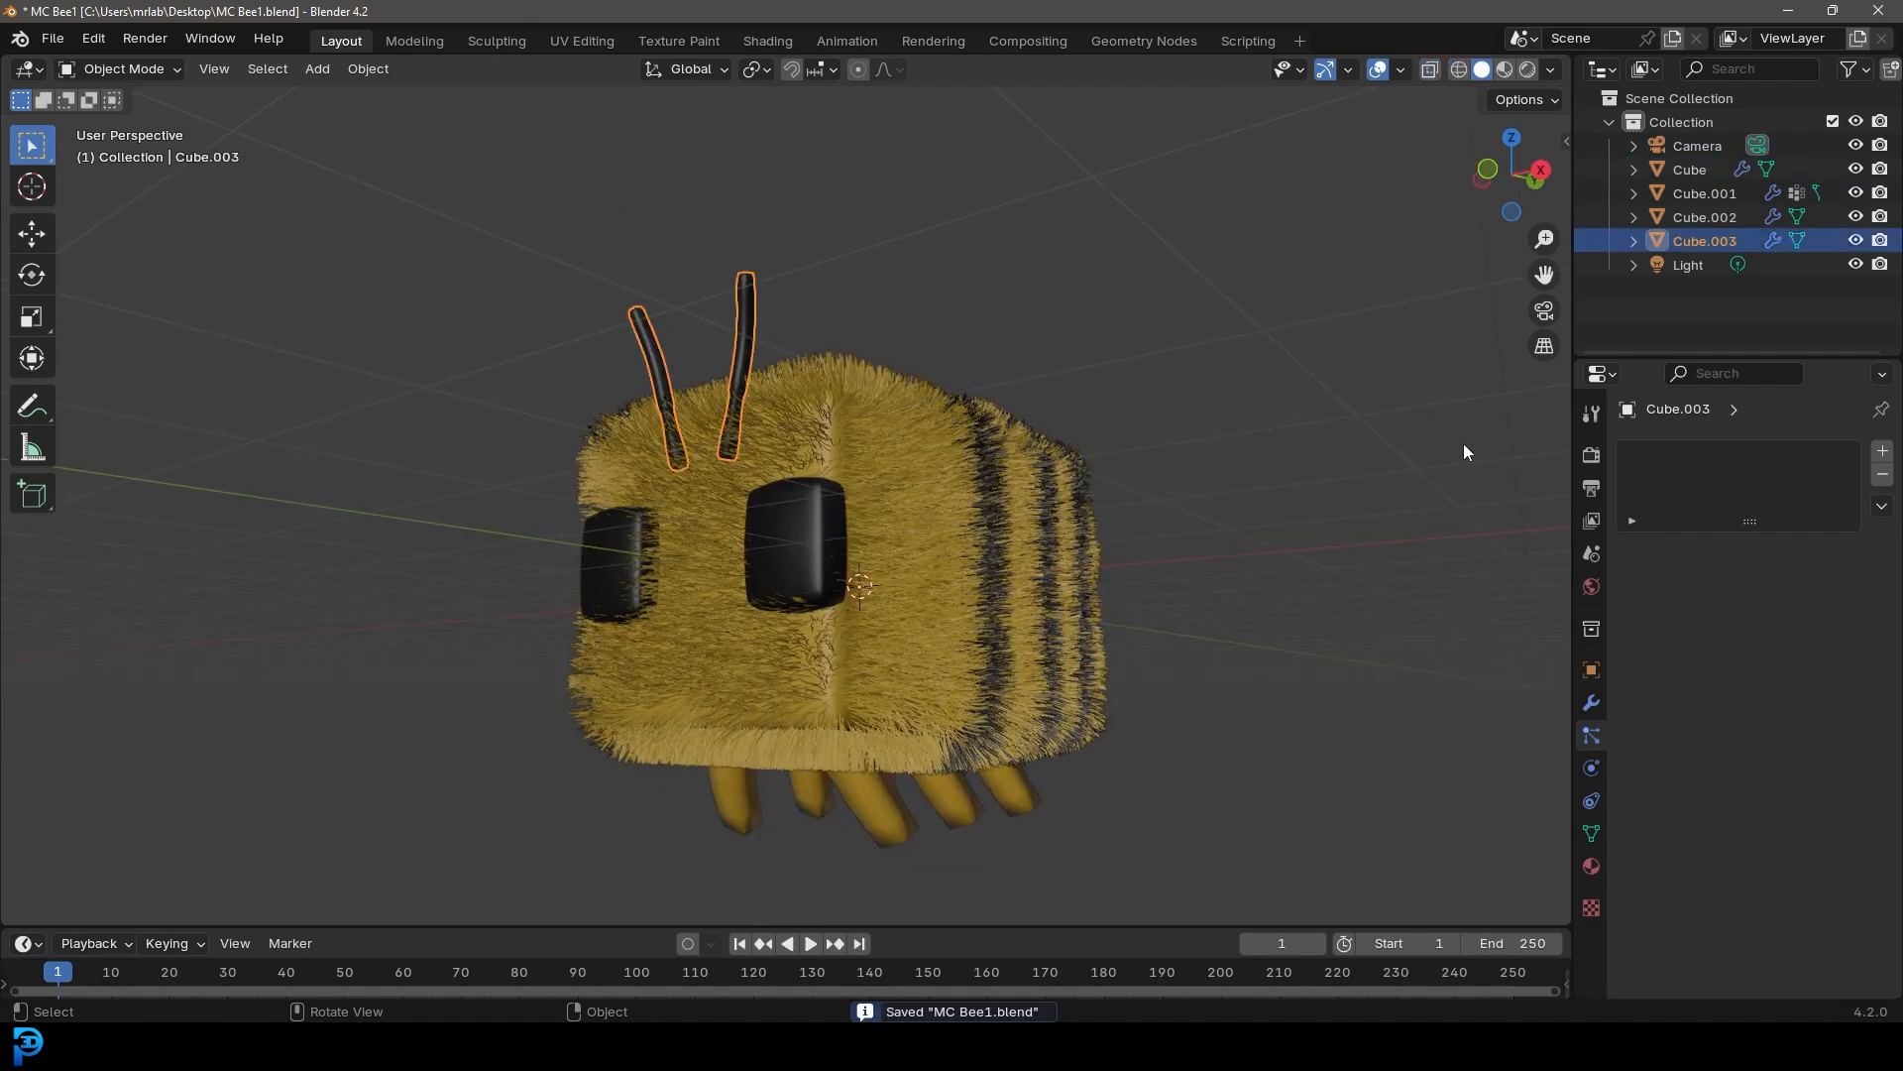
Add a hair particle system to the antennae using a single-user copy of the existing ParticleSettings
click(1885, 452)
click(1630, 552)
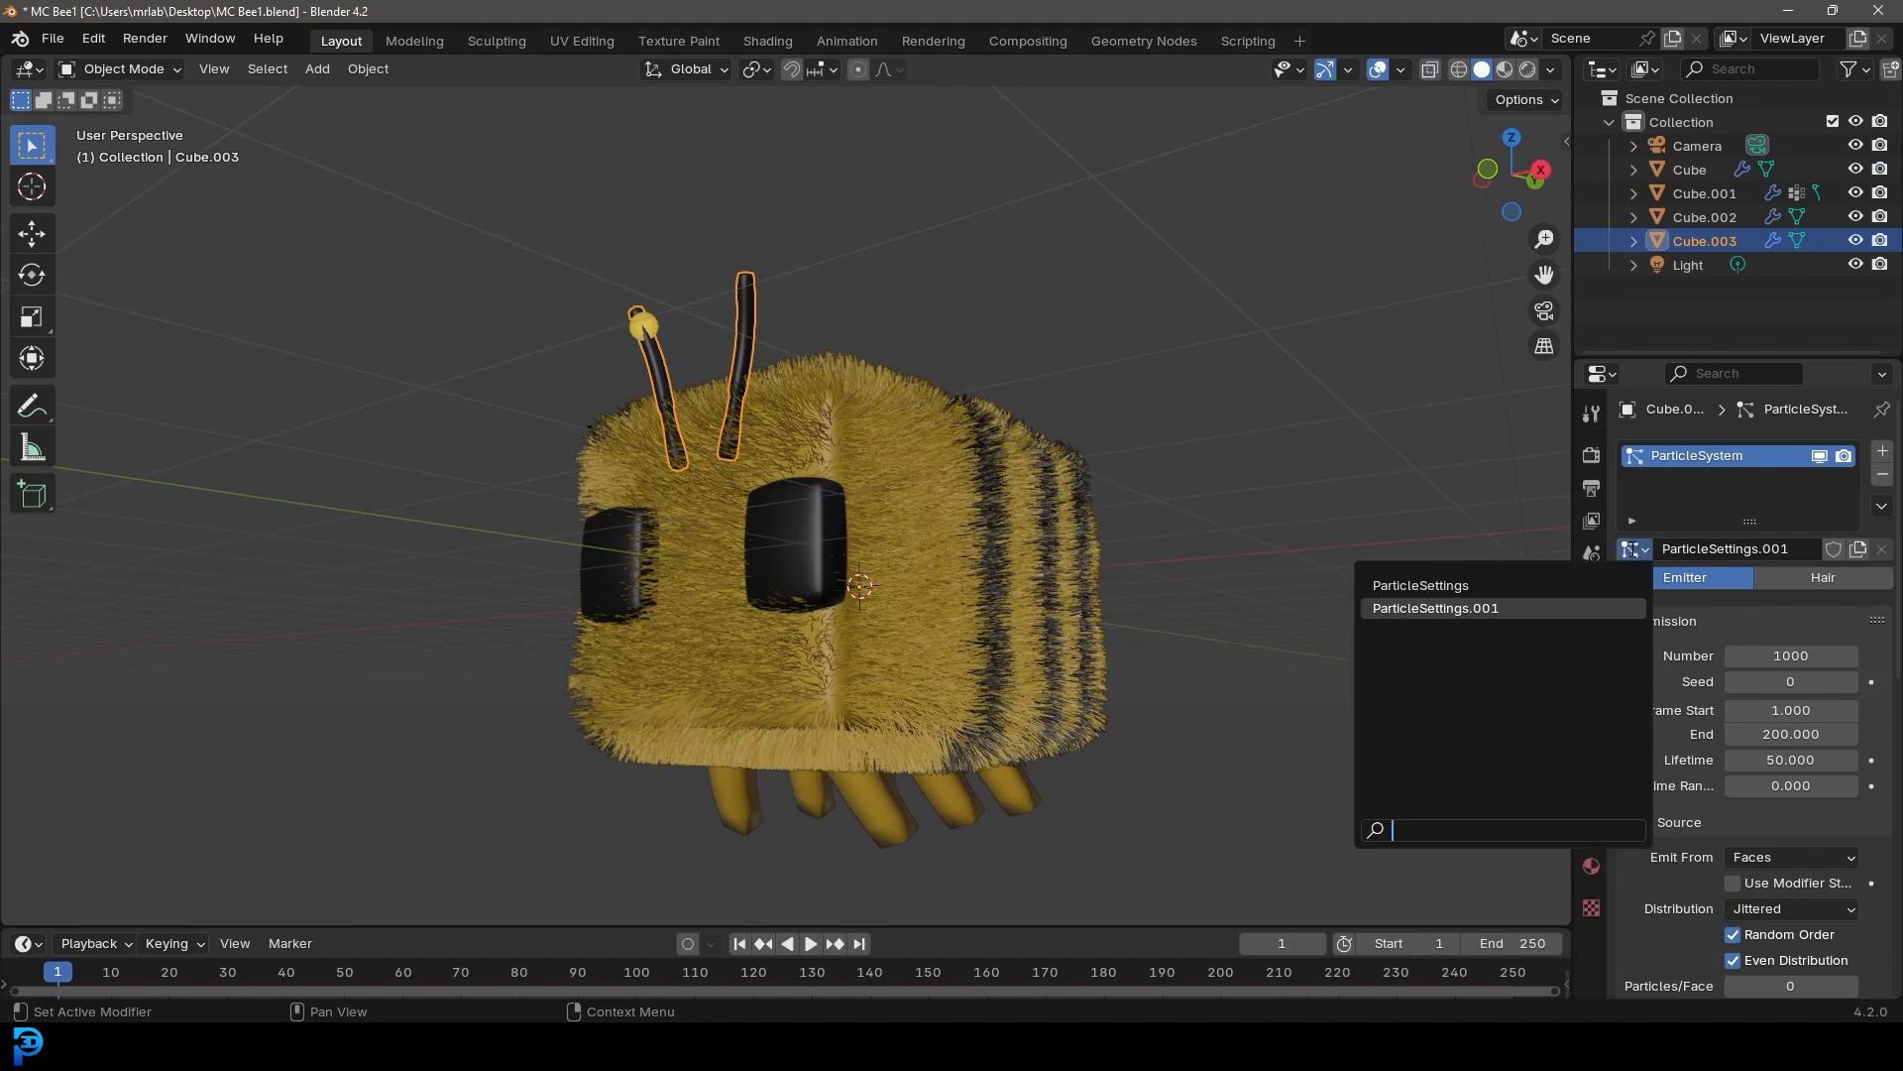
click(1455, 588)
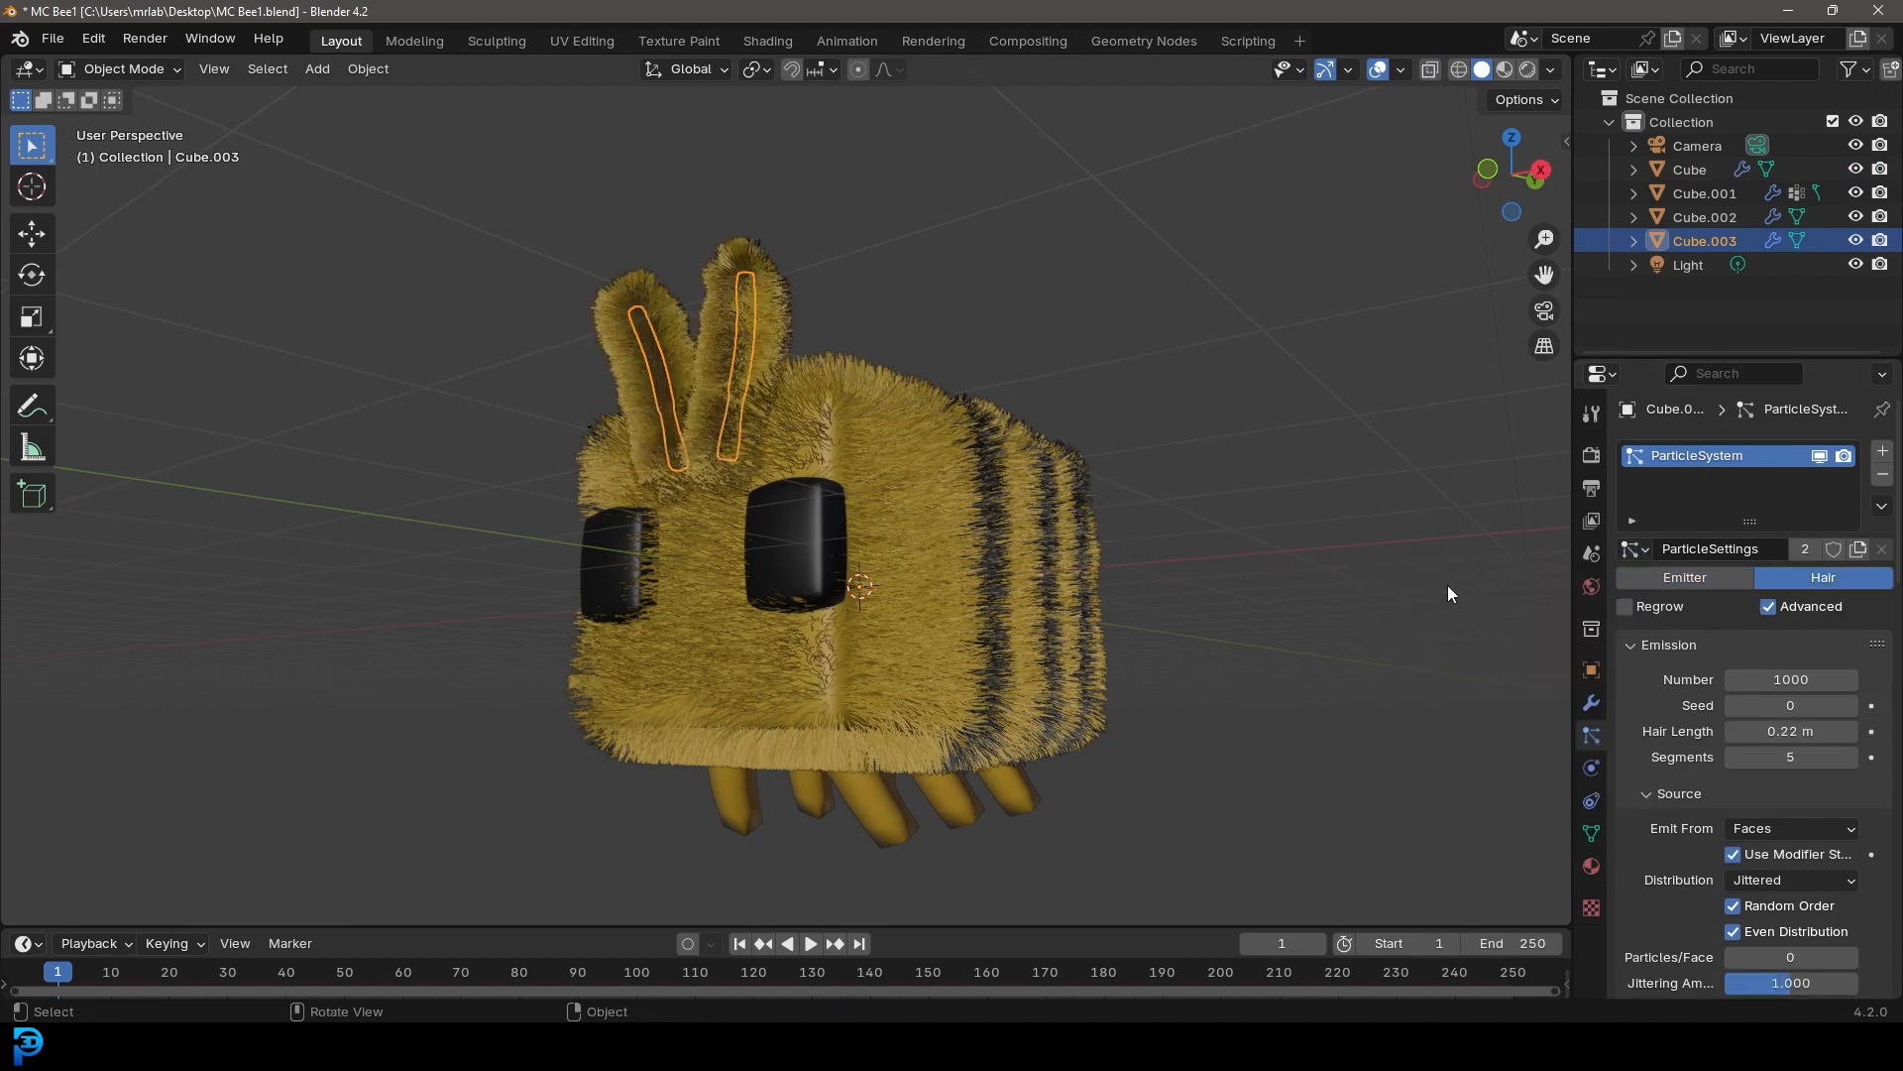
click(1810, 548)
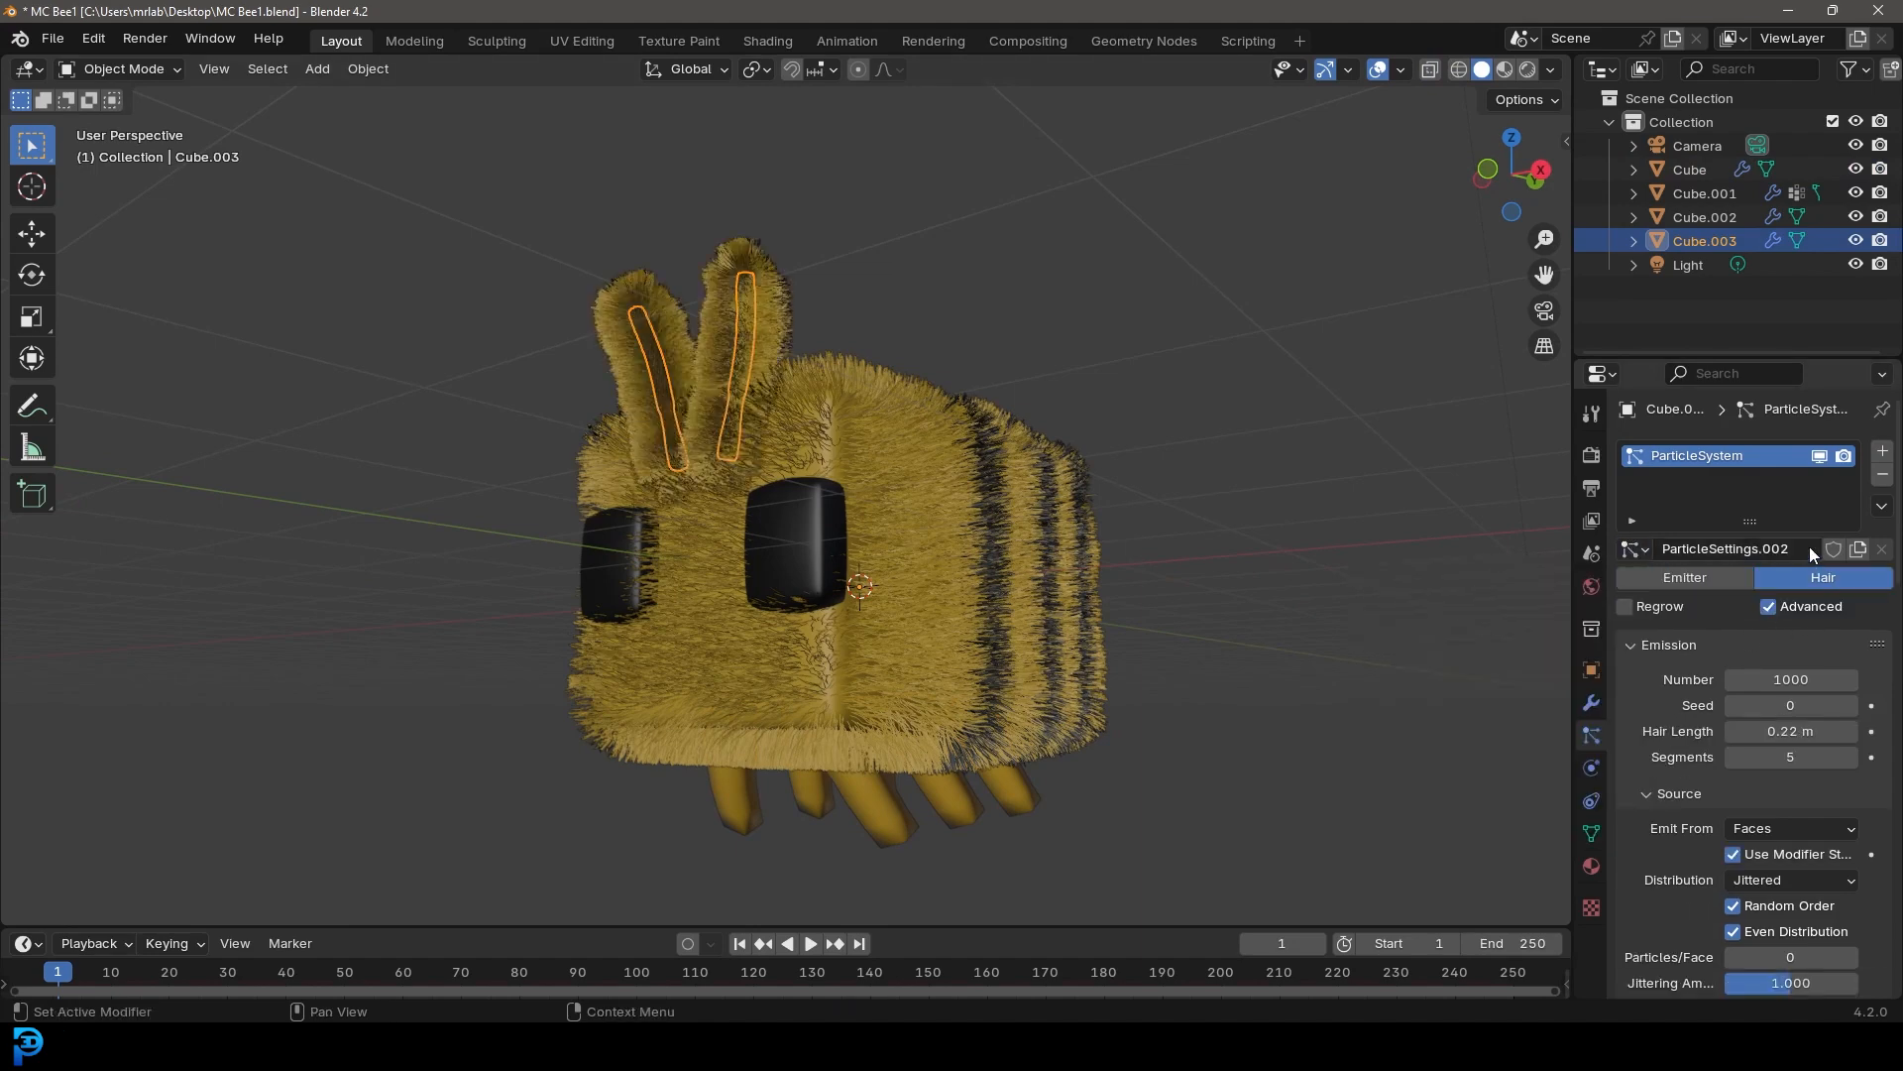
Rename the antennae's particle settings to anteni
click(1752, 548)
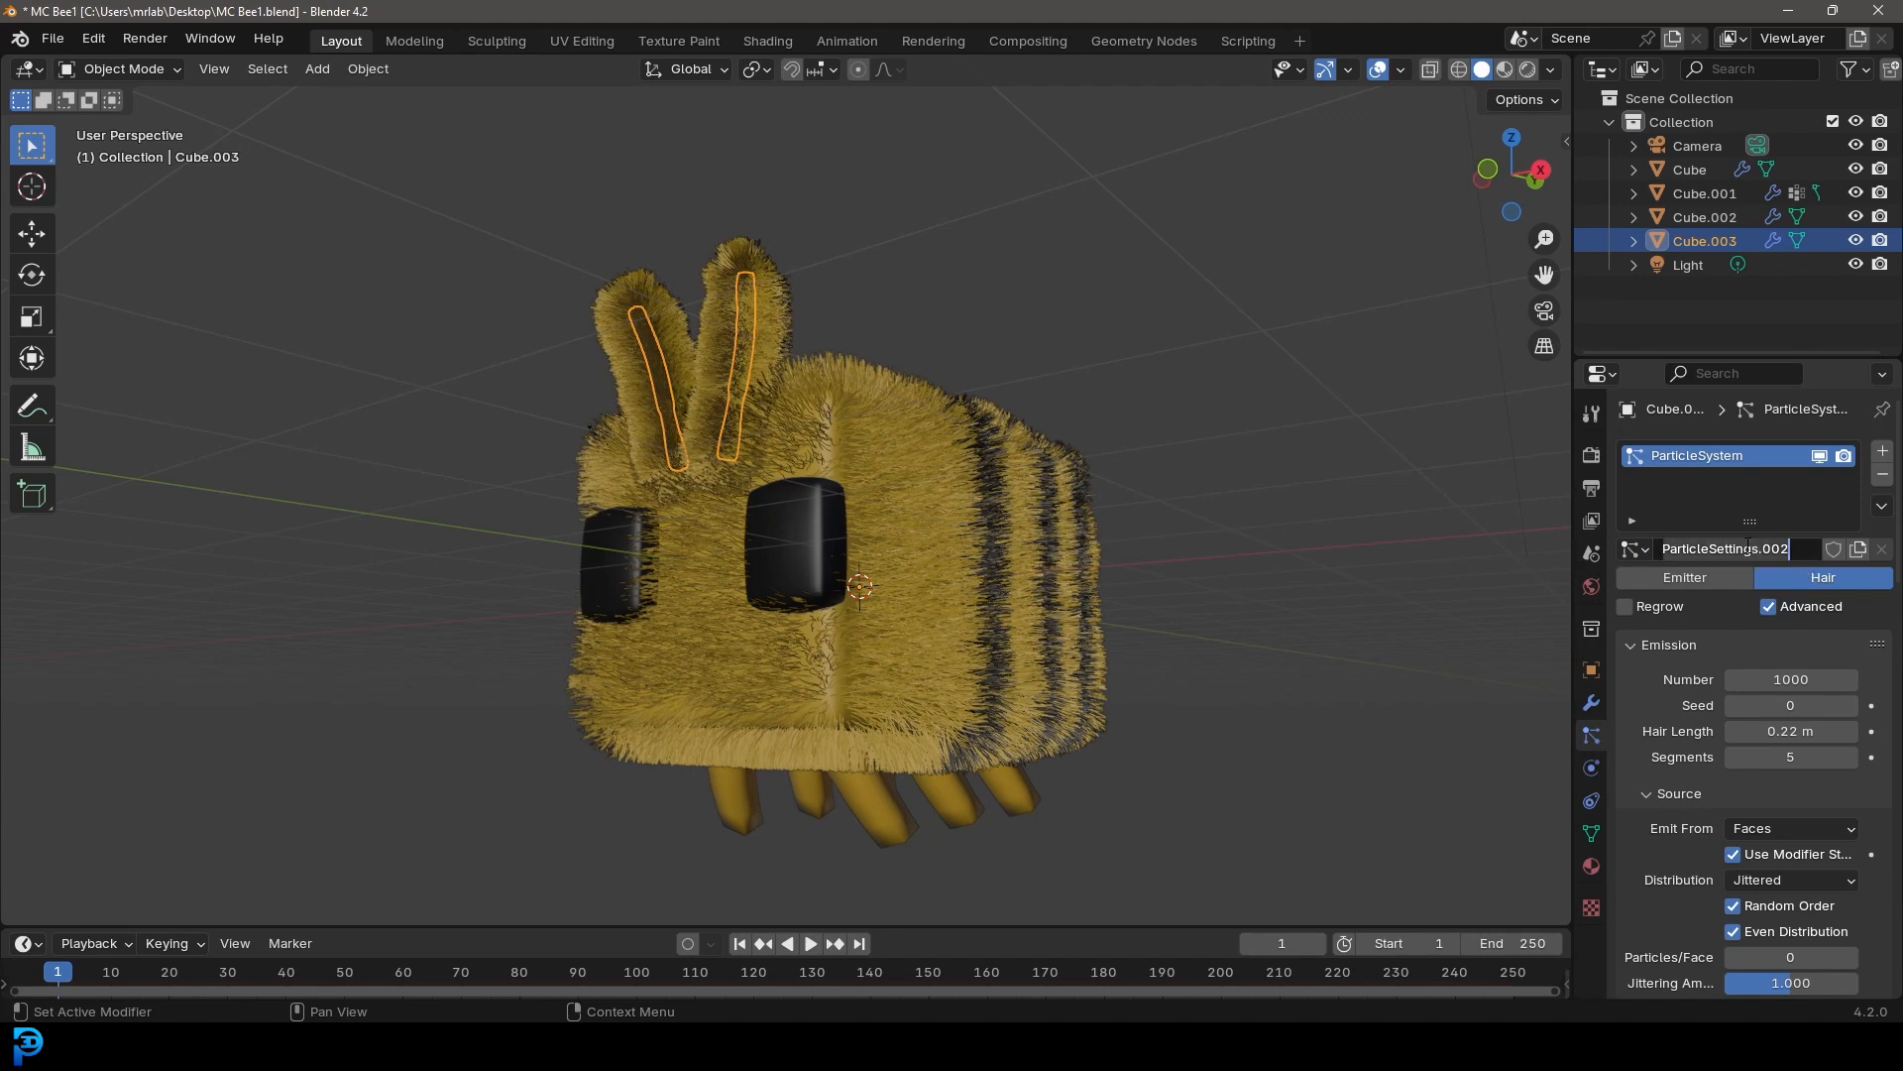
text(anteni)
key(Return)
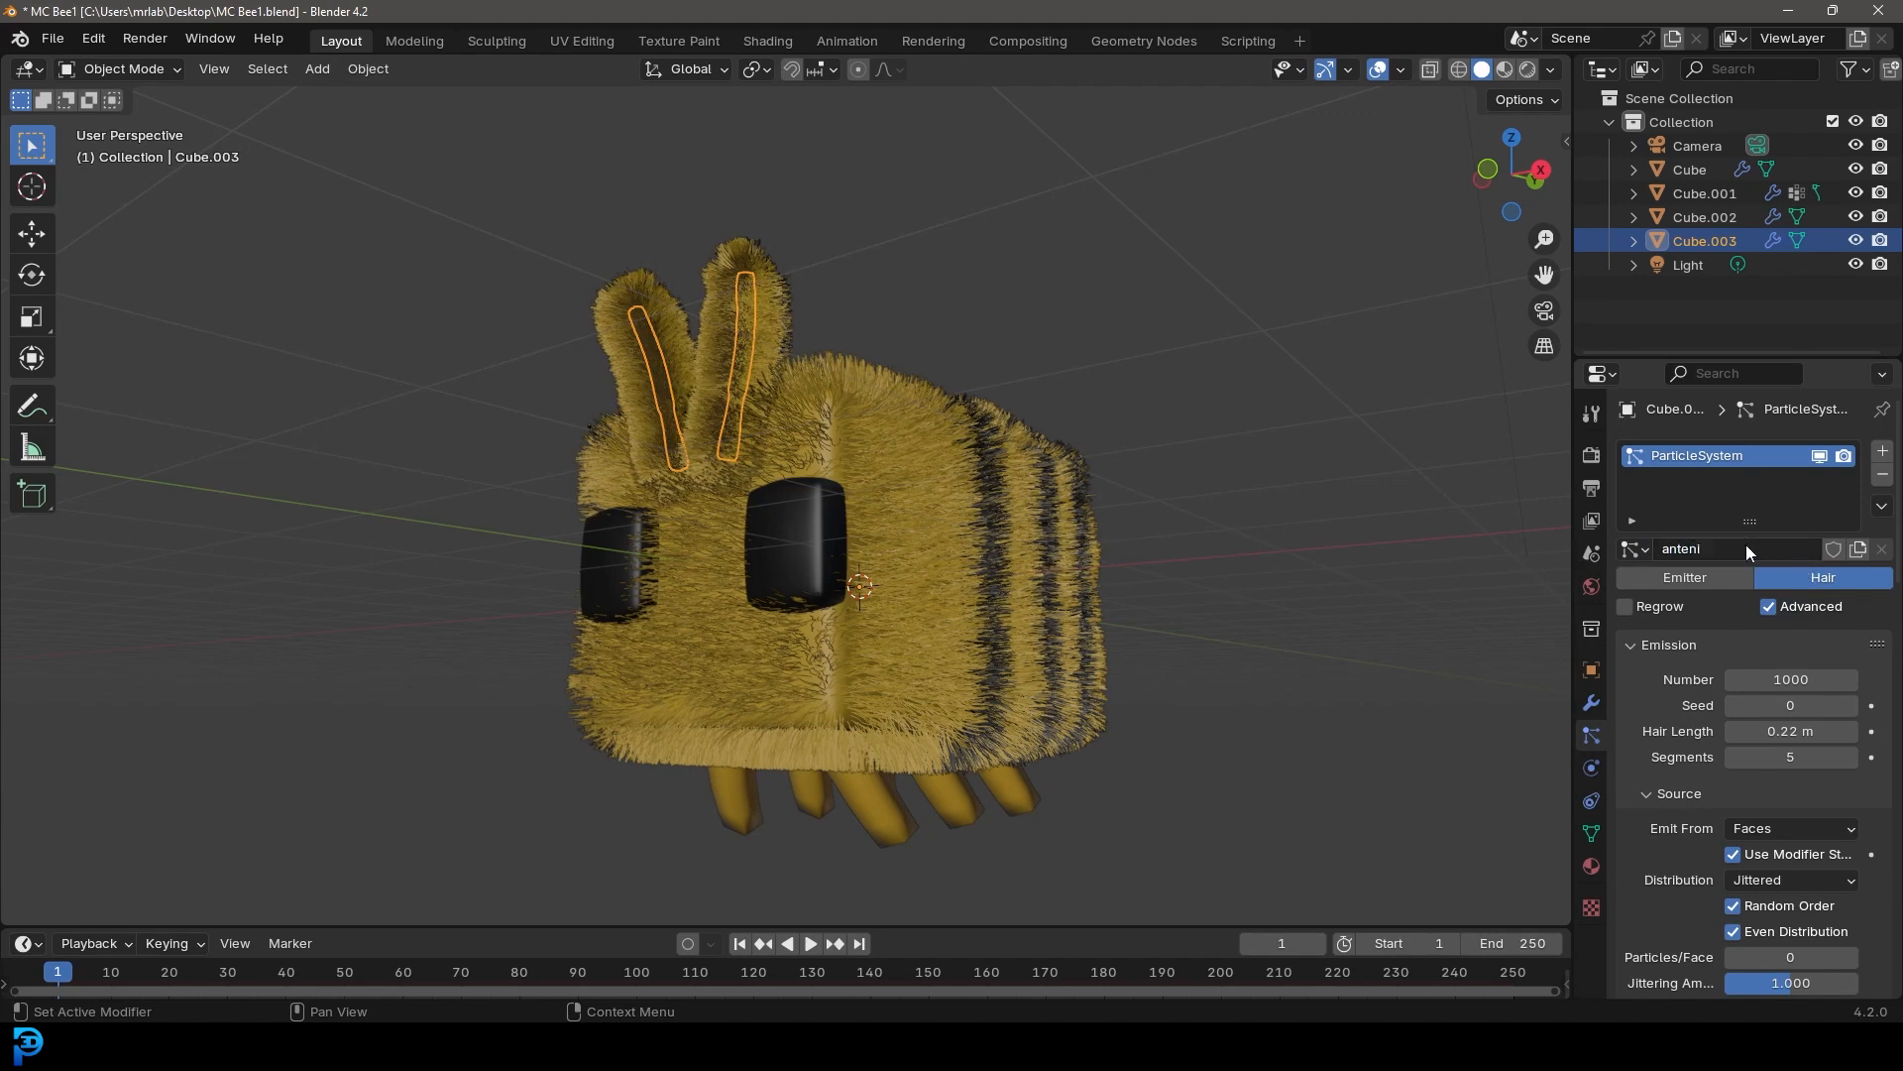
Set the antenna hair's children Display Amount to 12 and Render Amount to 30
scroll(1760, 635, down, 12)
scroll(1745, 627, up, 3)
scroll(1744, 627, up, 3)
scroll(1751, 651, down, 7)
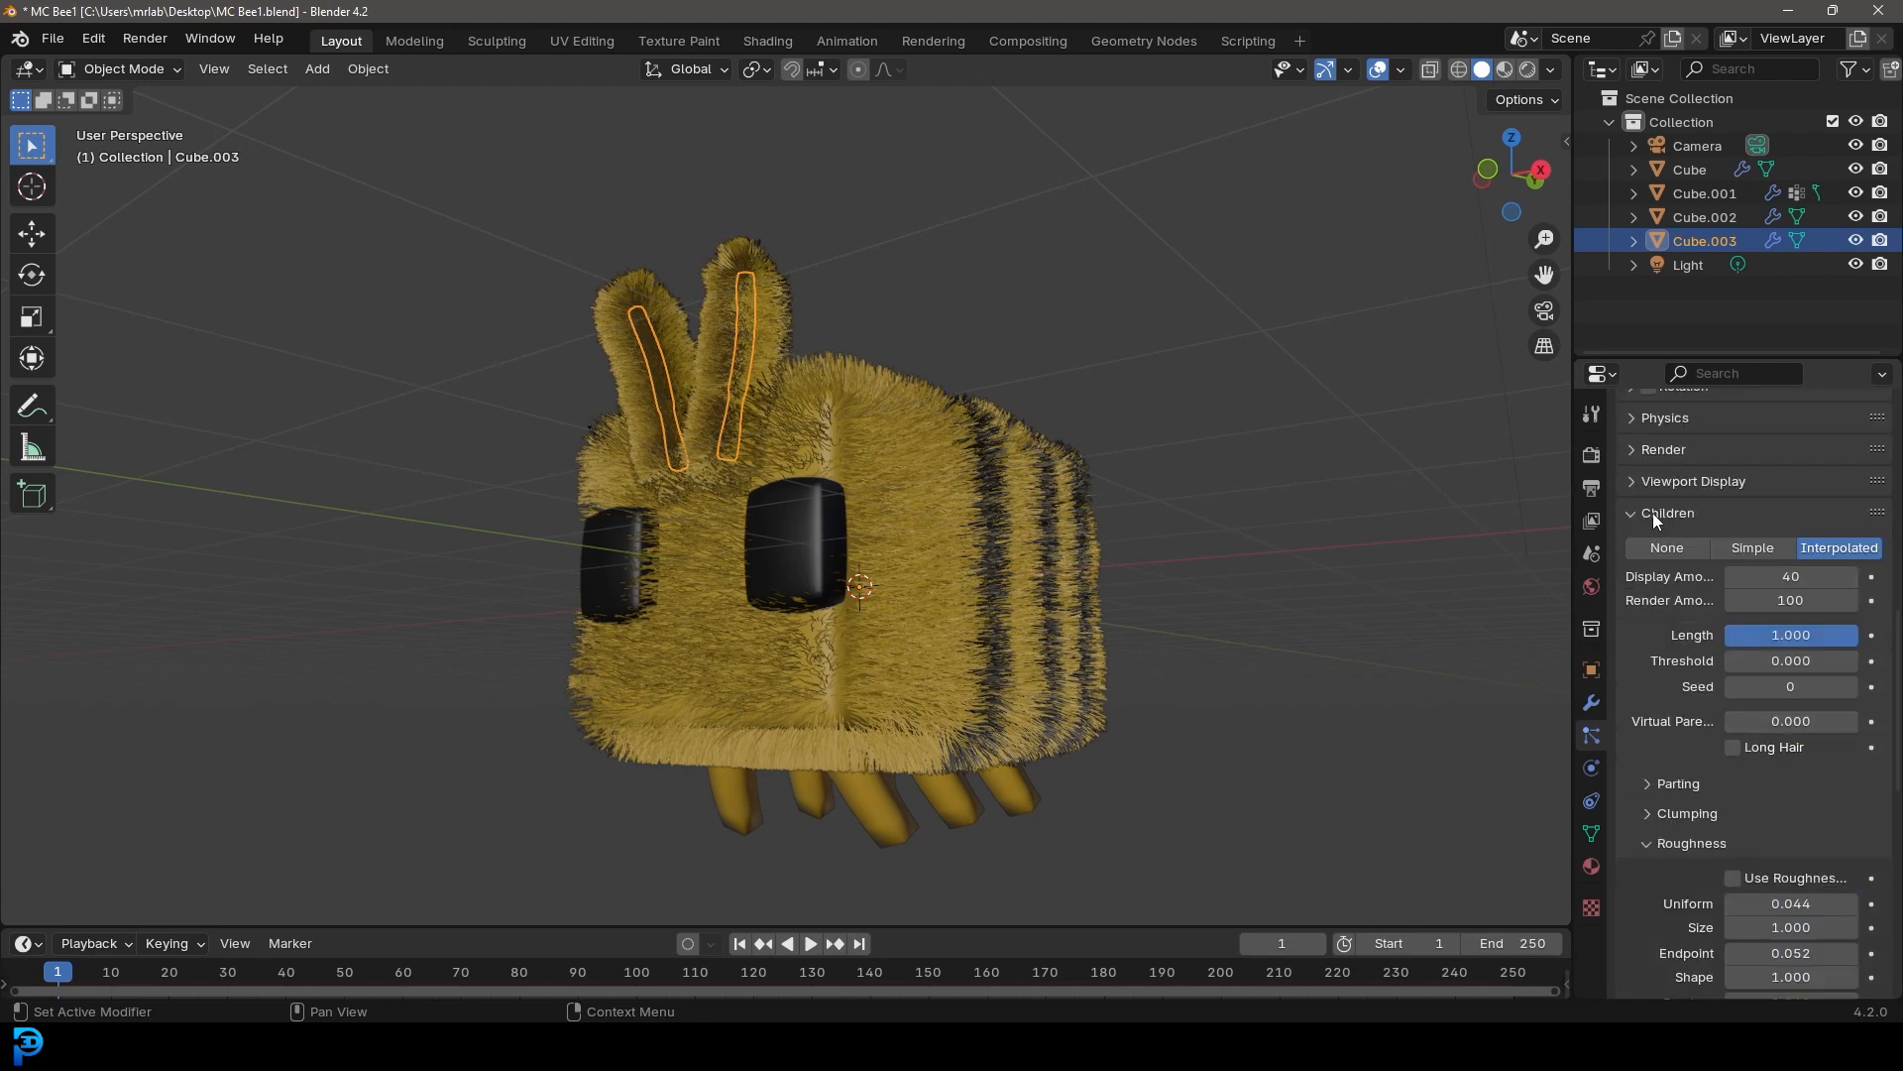
click(1796, 576)
text(12)
key(Return)
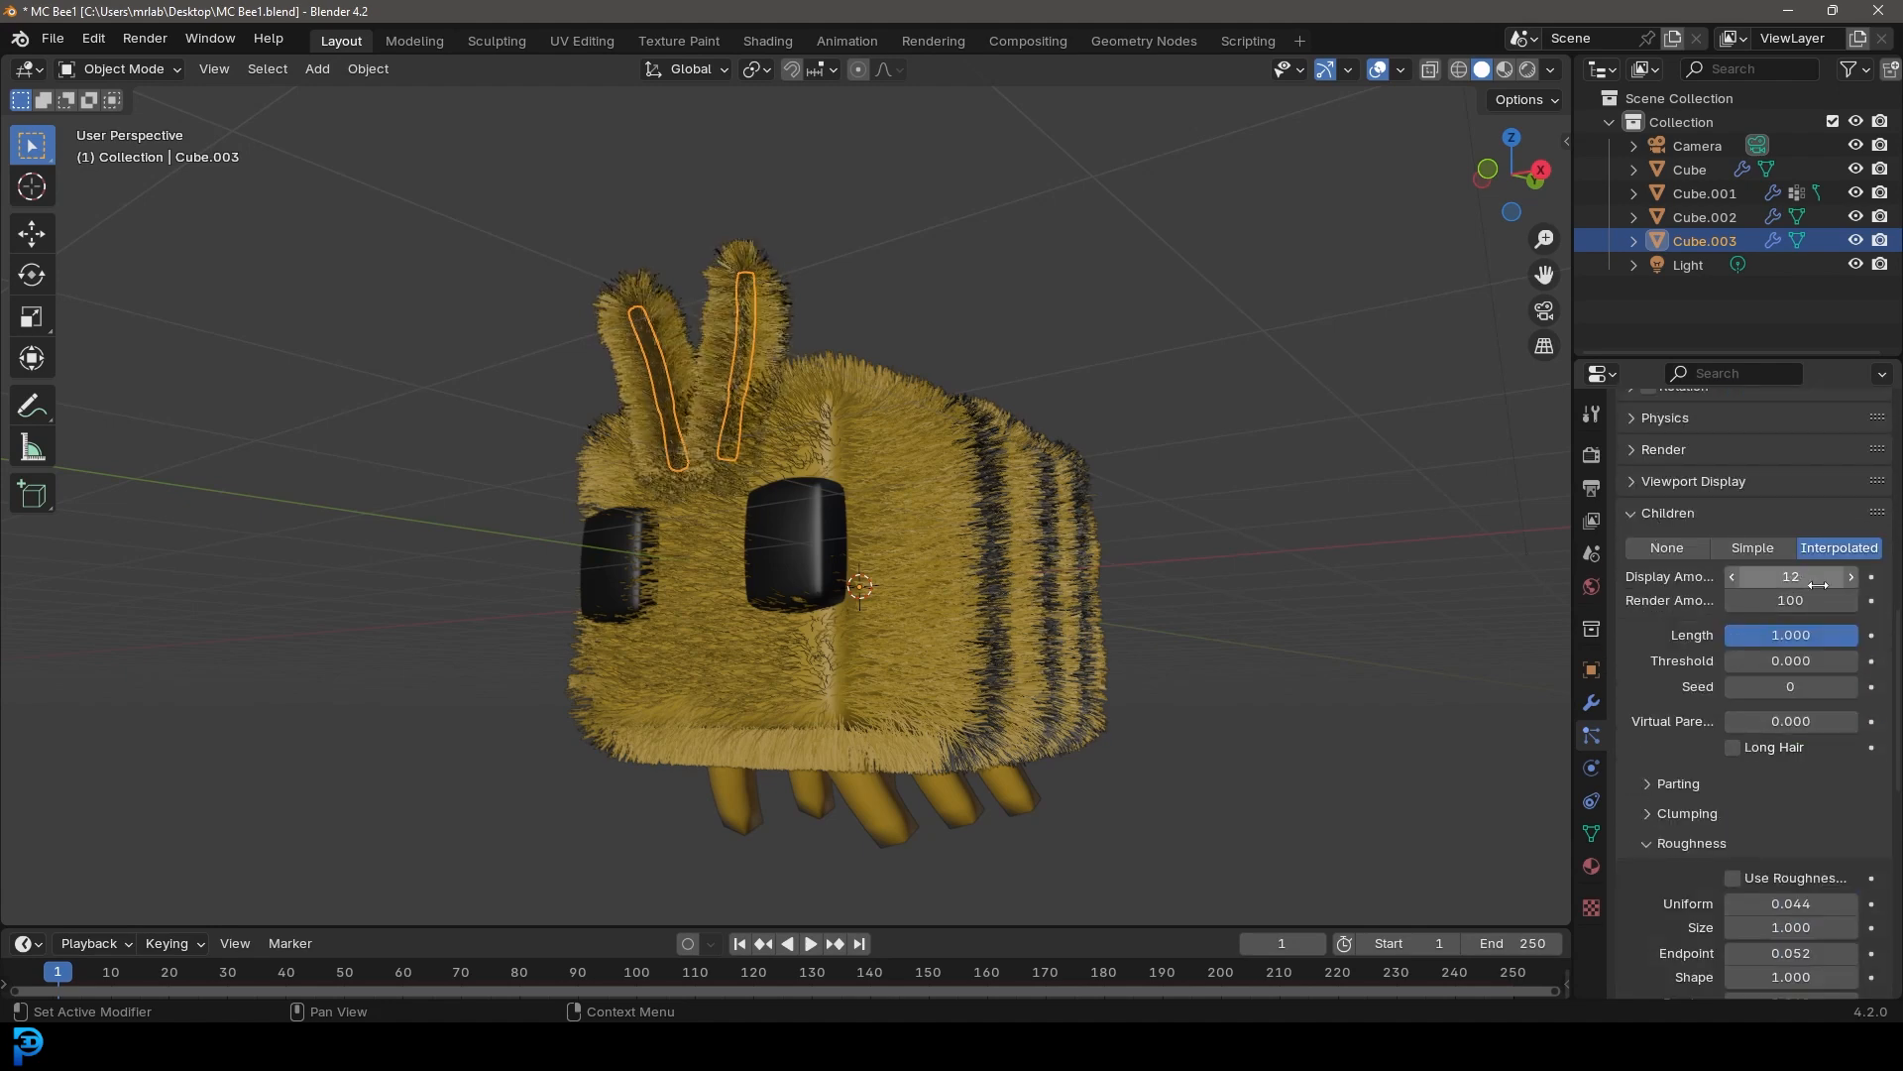
click(1804, 598)
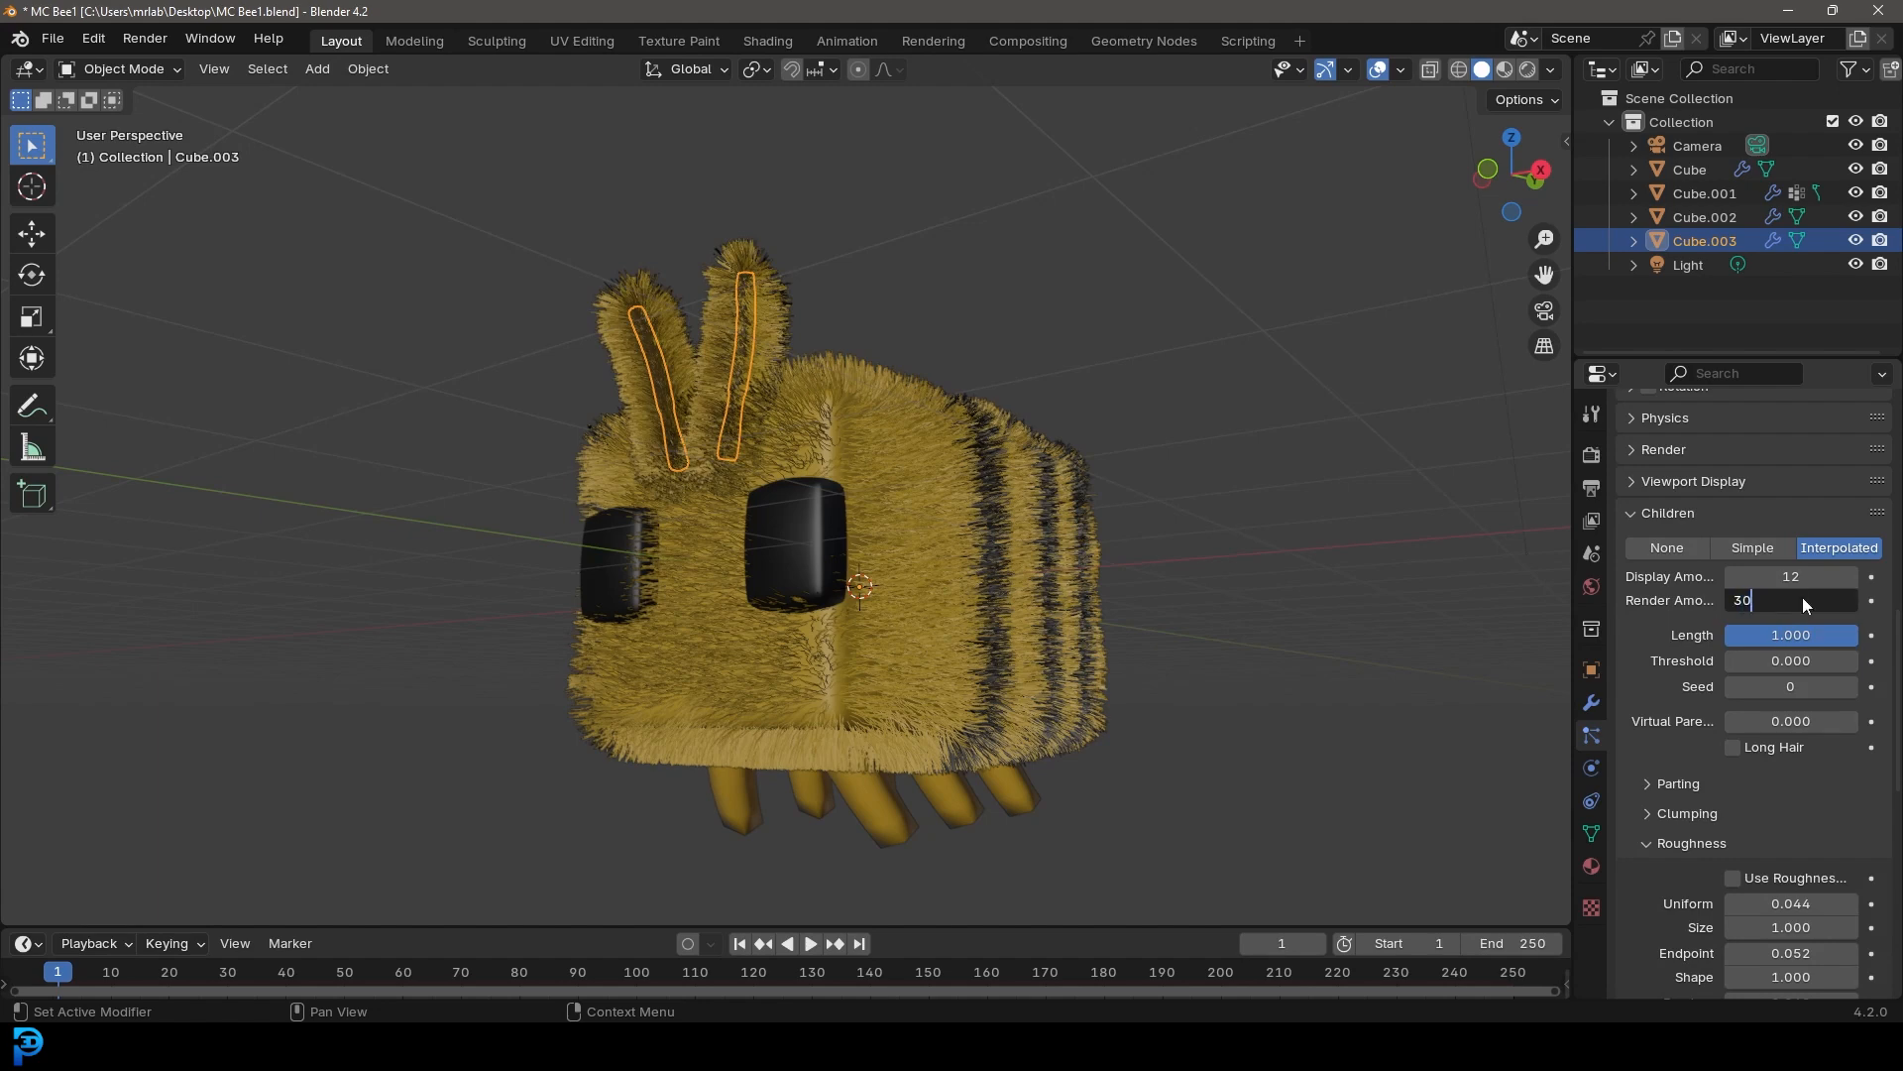
text(30)
key(Return)
Shorten the antenna hair length to about 0.068 m
scroll(1744, 684, up, 20)
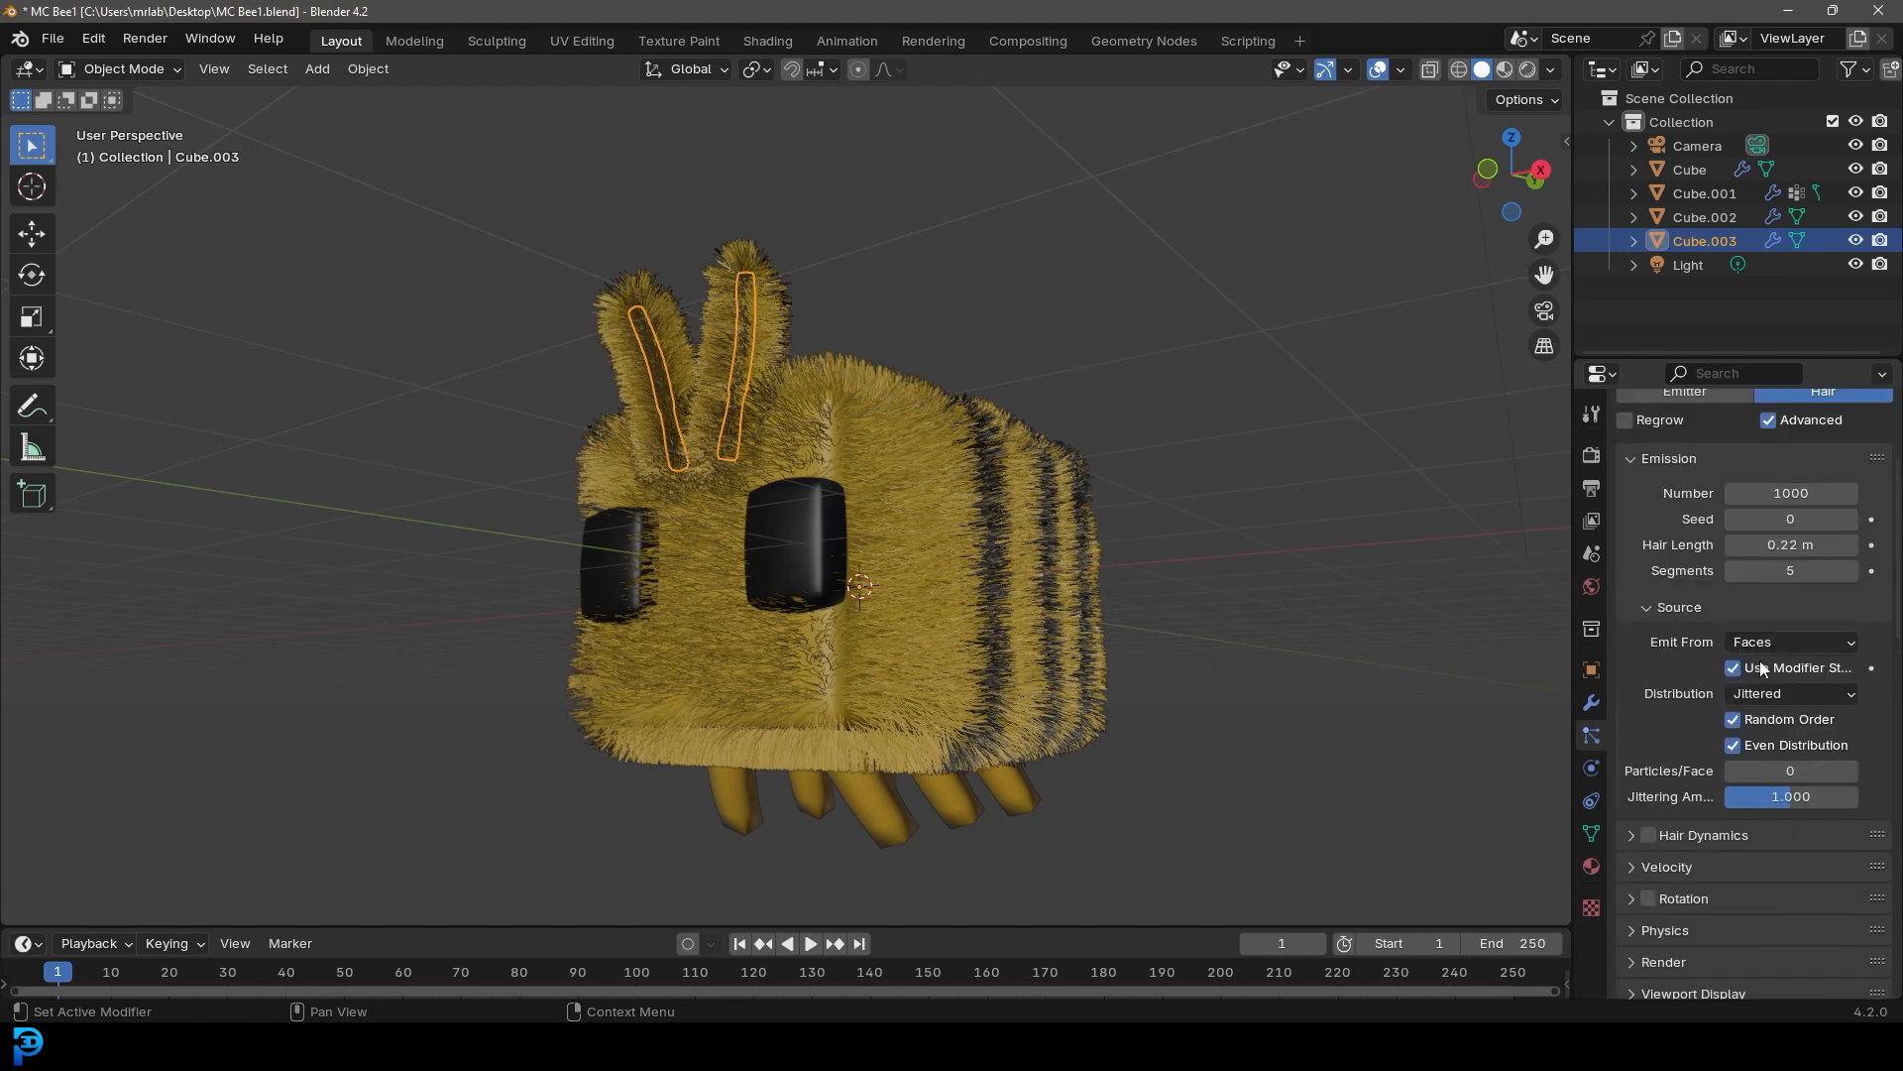
drag(1789, 731, 1730, 731)
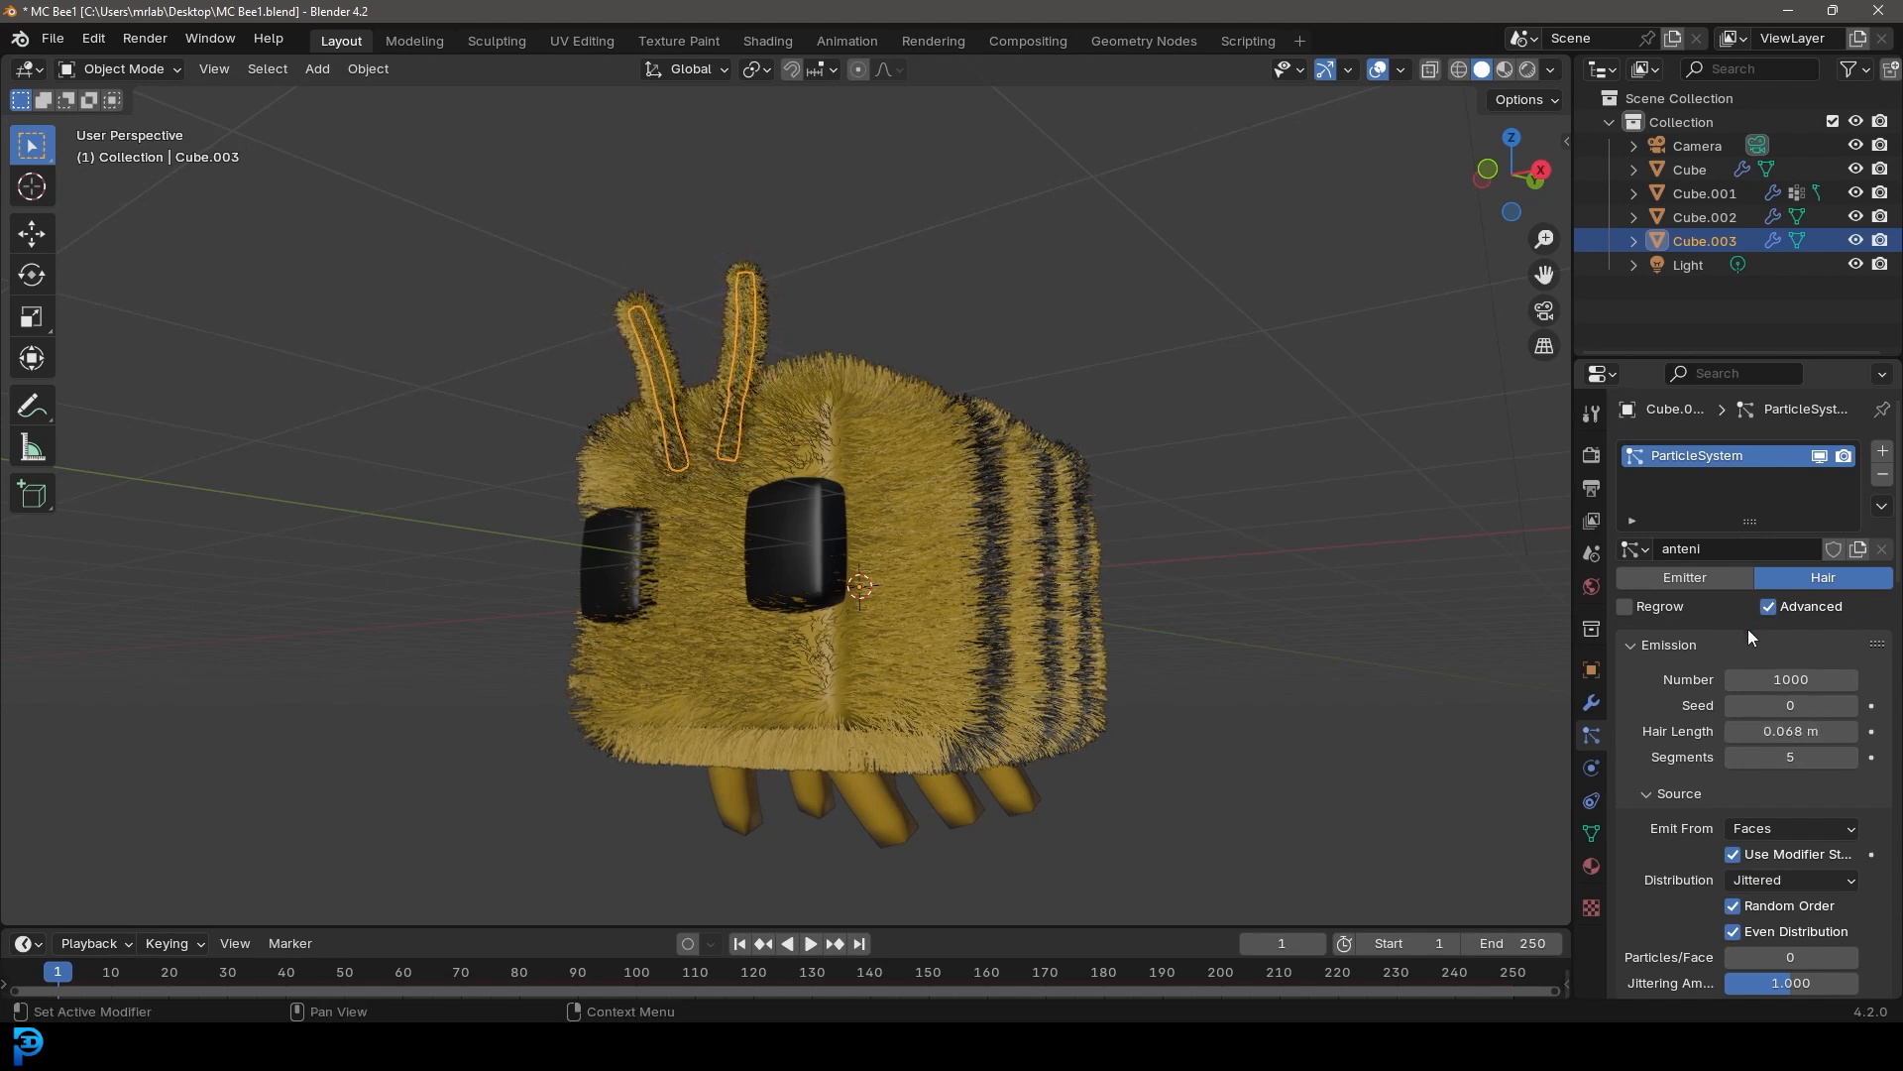
Set the antennae hair's render material to Anteni
scroll(1674, 652, down, 5)
scroll(1670, 672, down, 2)
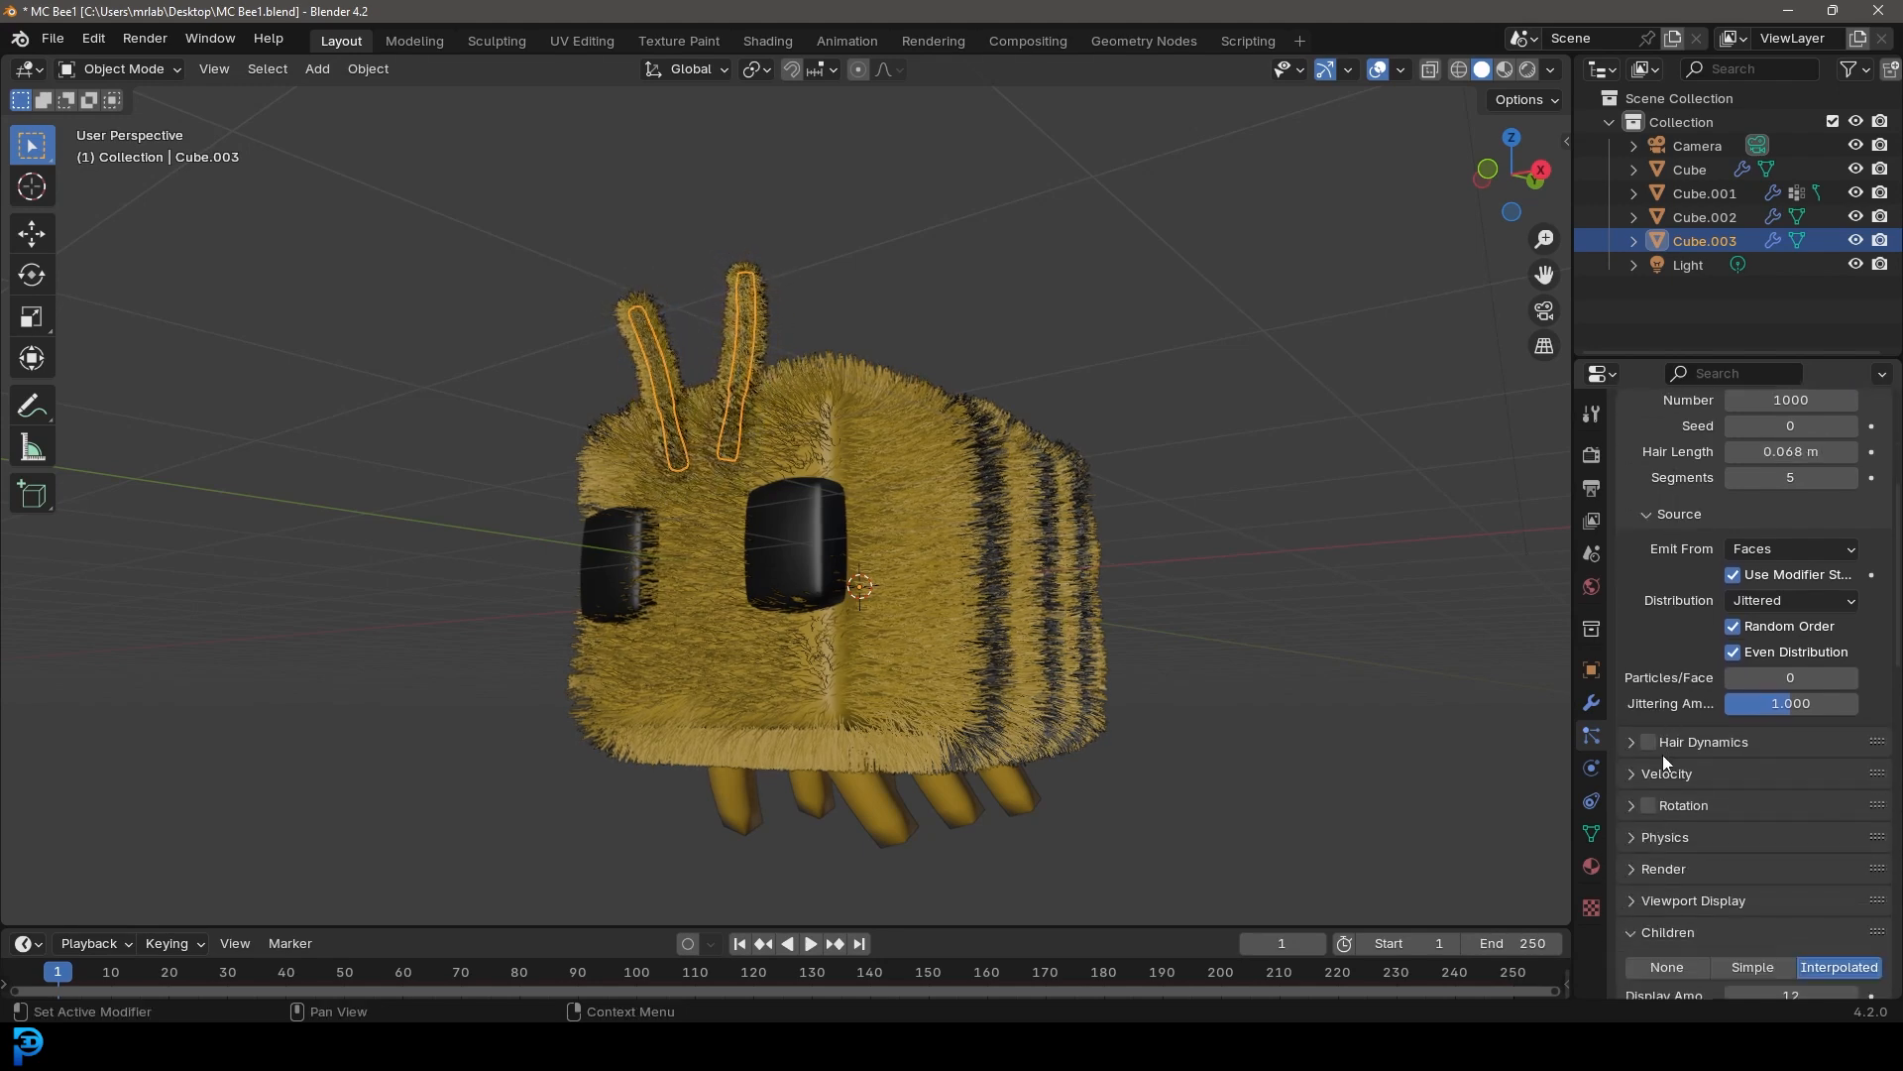
click(1665, 865)
scroll(1663, 866, down, 5)
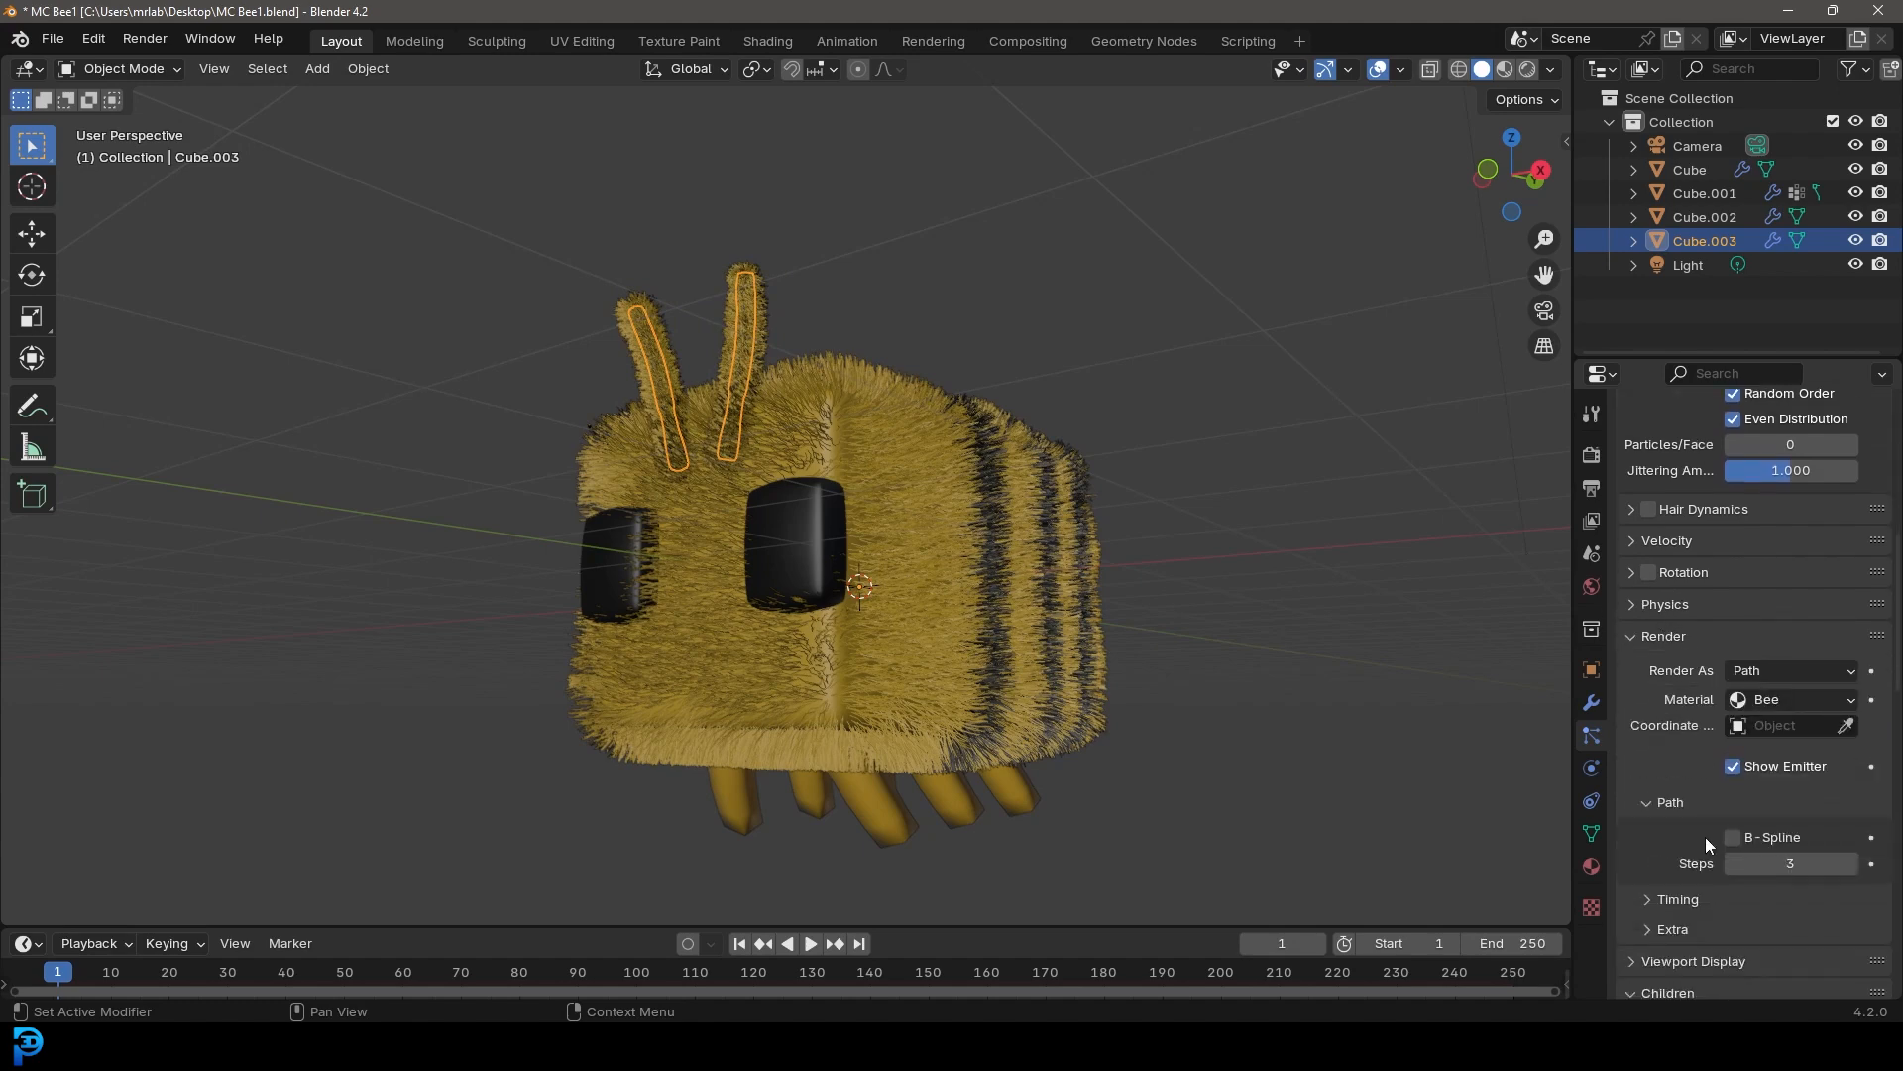
click(1761, 699)
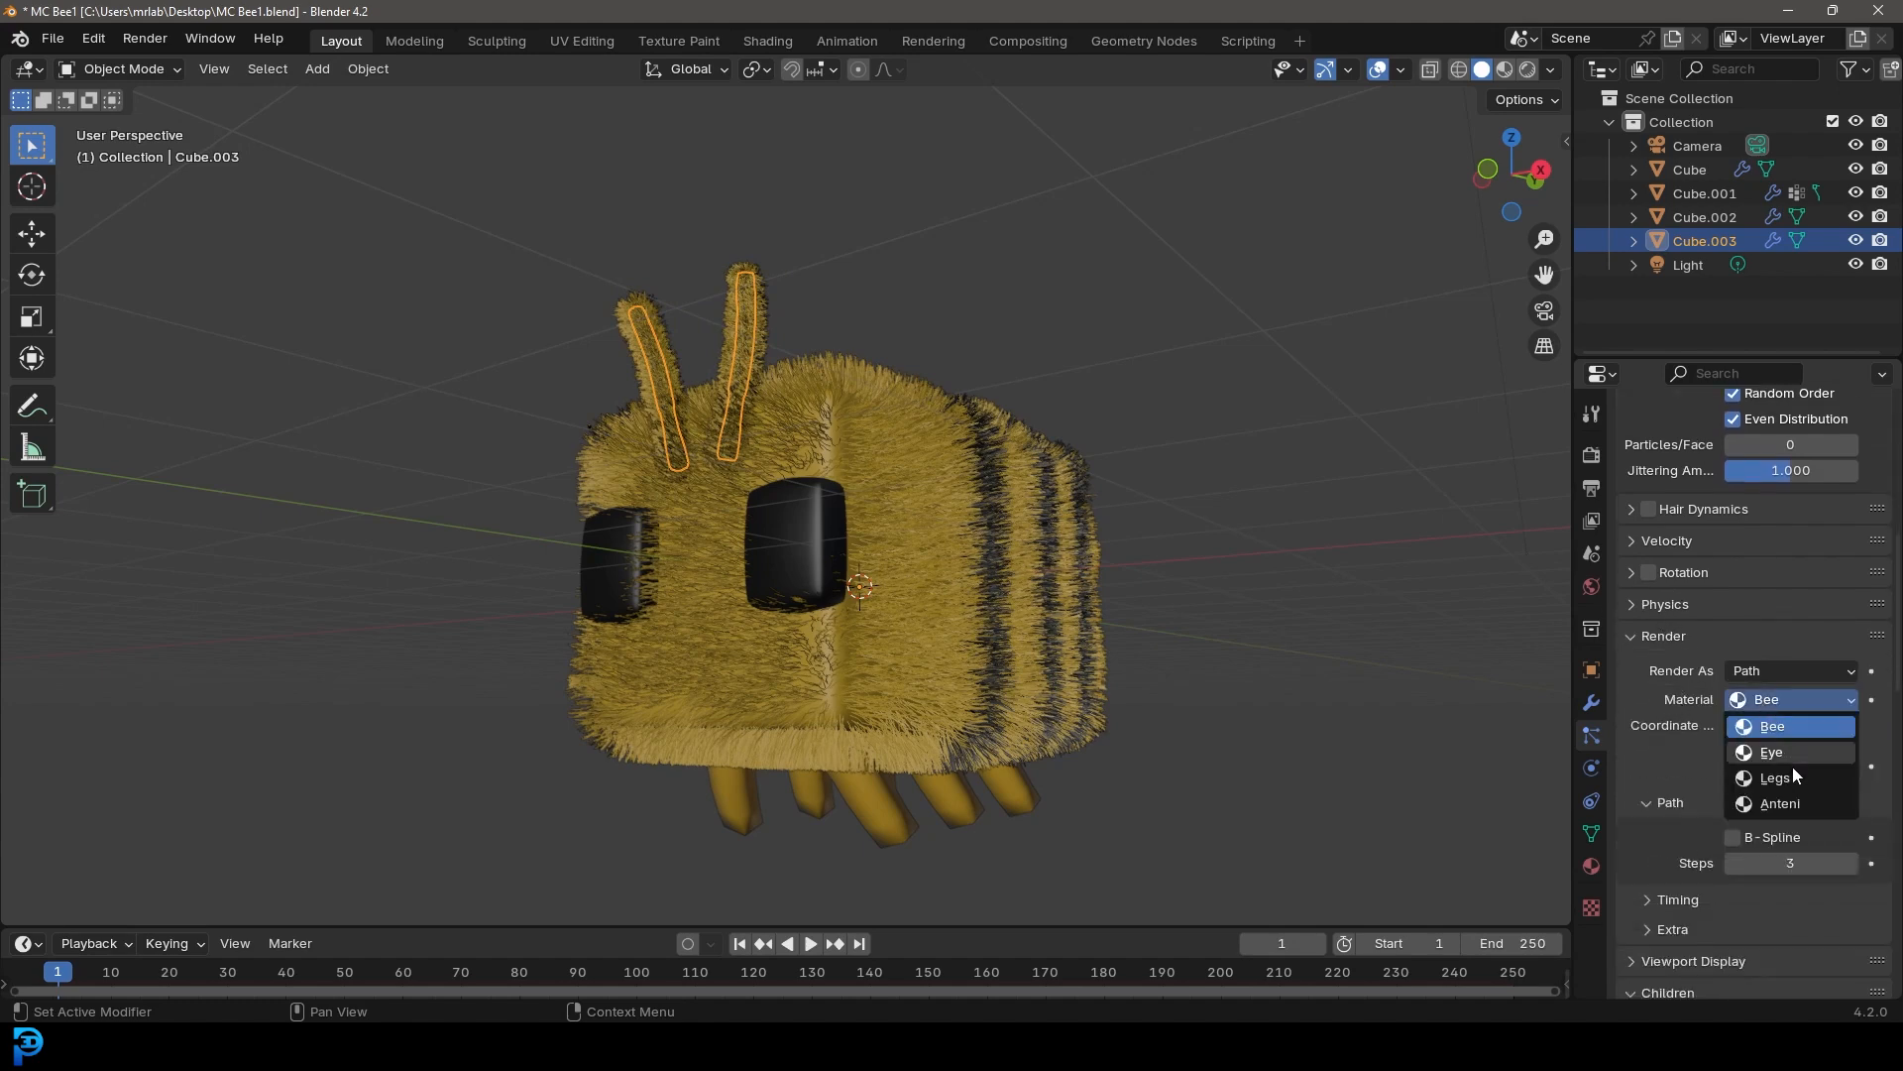
click(1780, 804)
Select the legs object and add a hair particle system using a single-user copy of the anteni particle settings
click(879, 401)
middle_drag(879, 401, 950, 531)
click(949, 561)
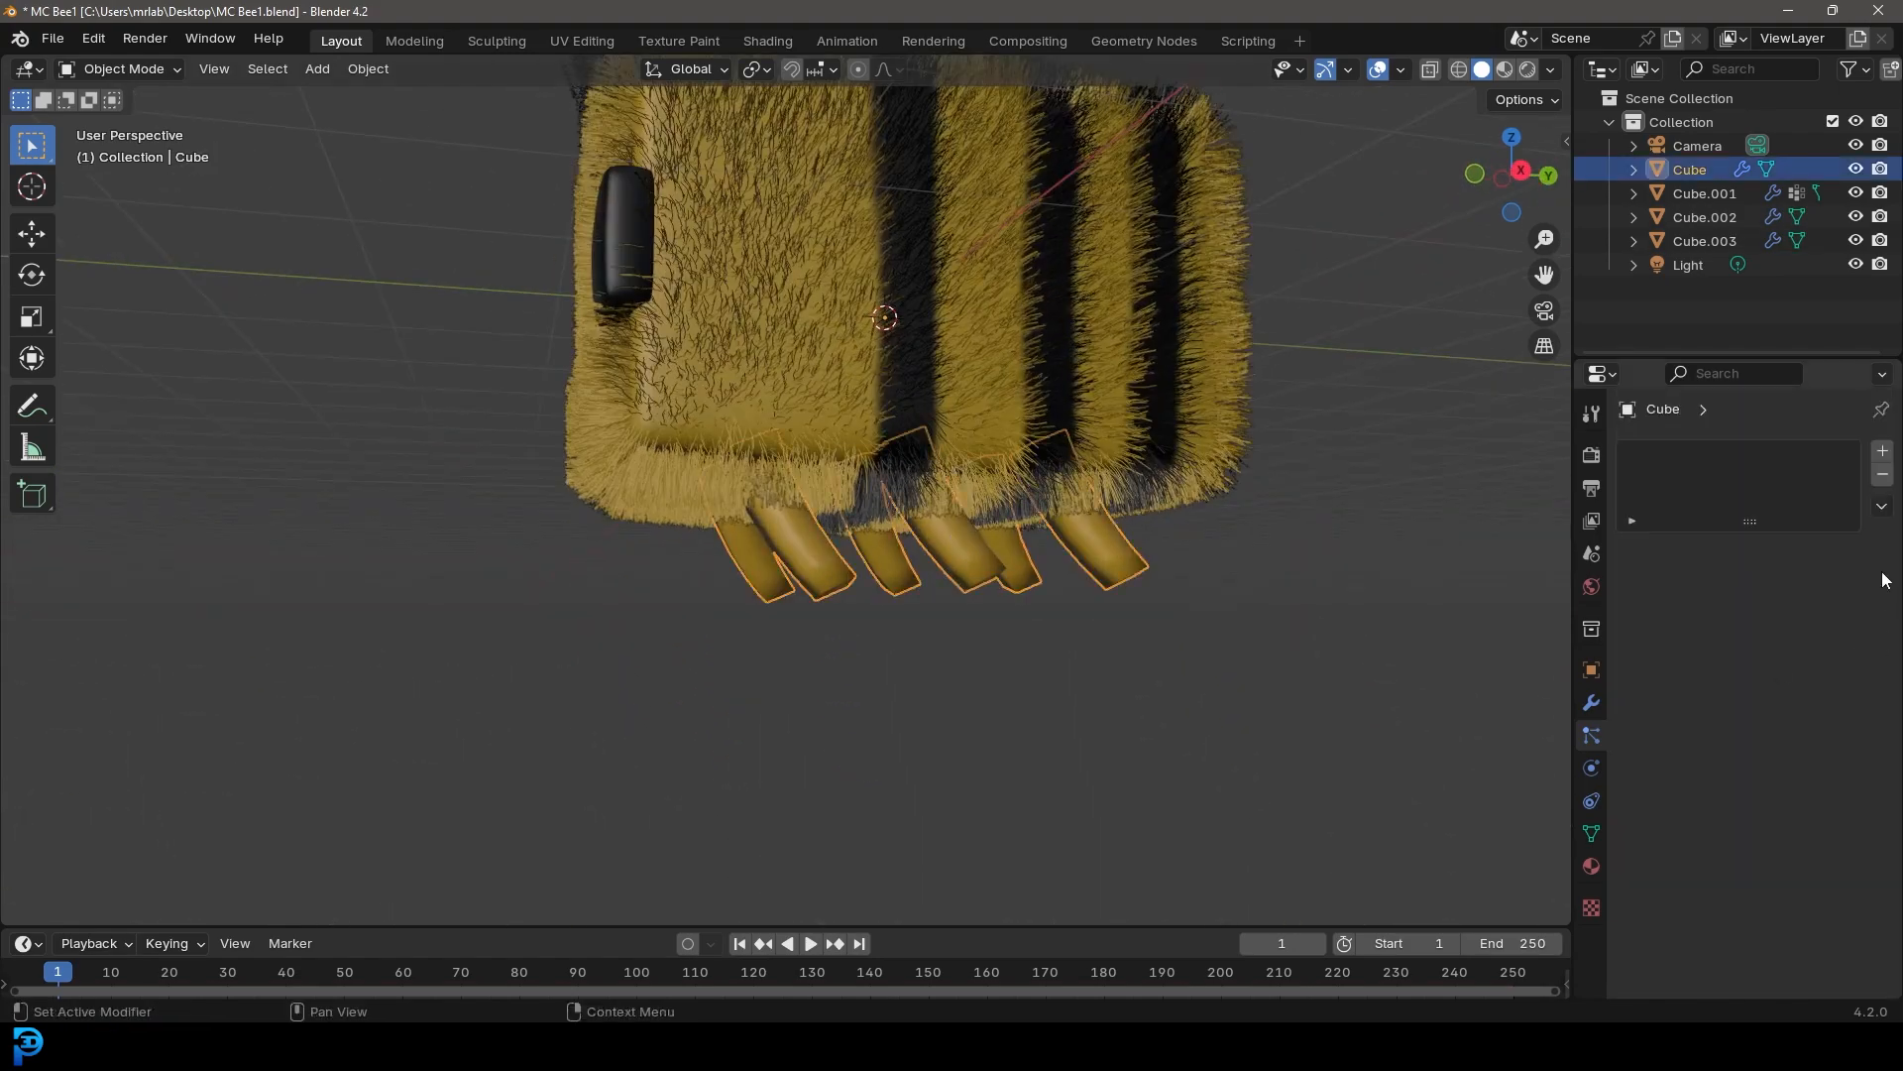
click(1883, 452)
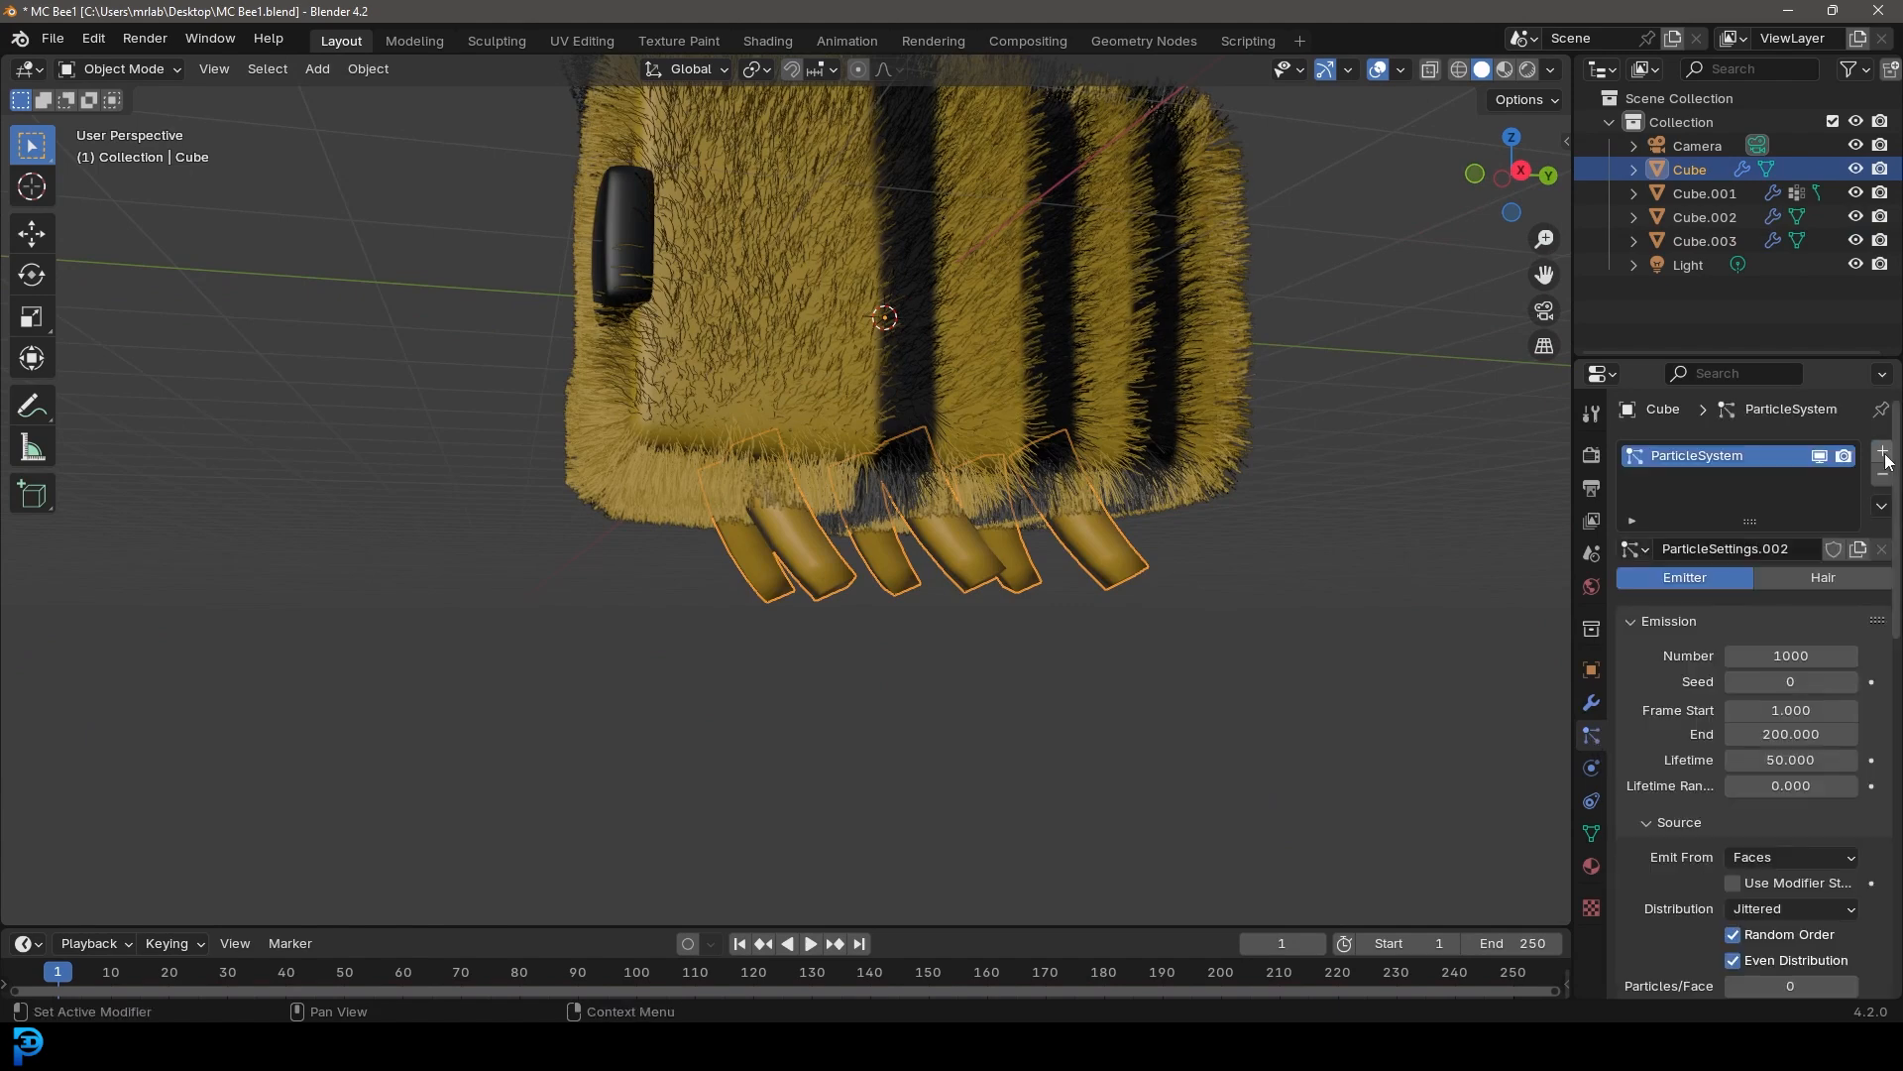
click(1633, 549)
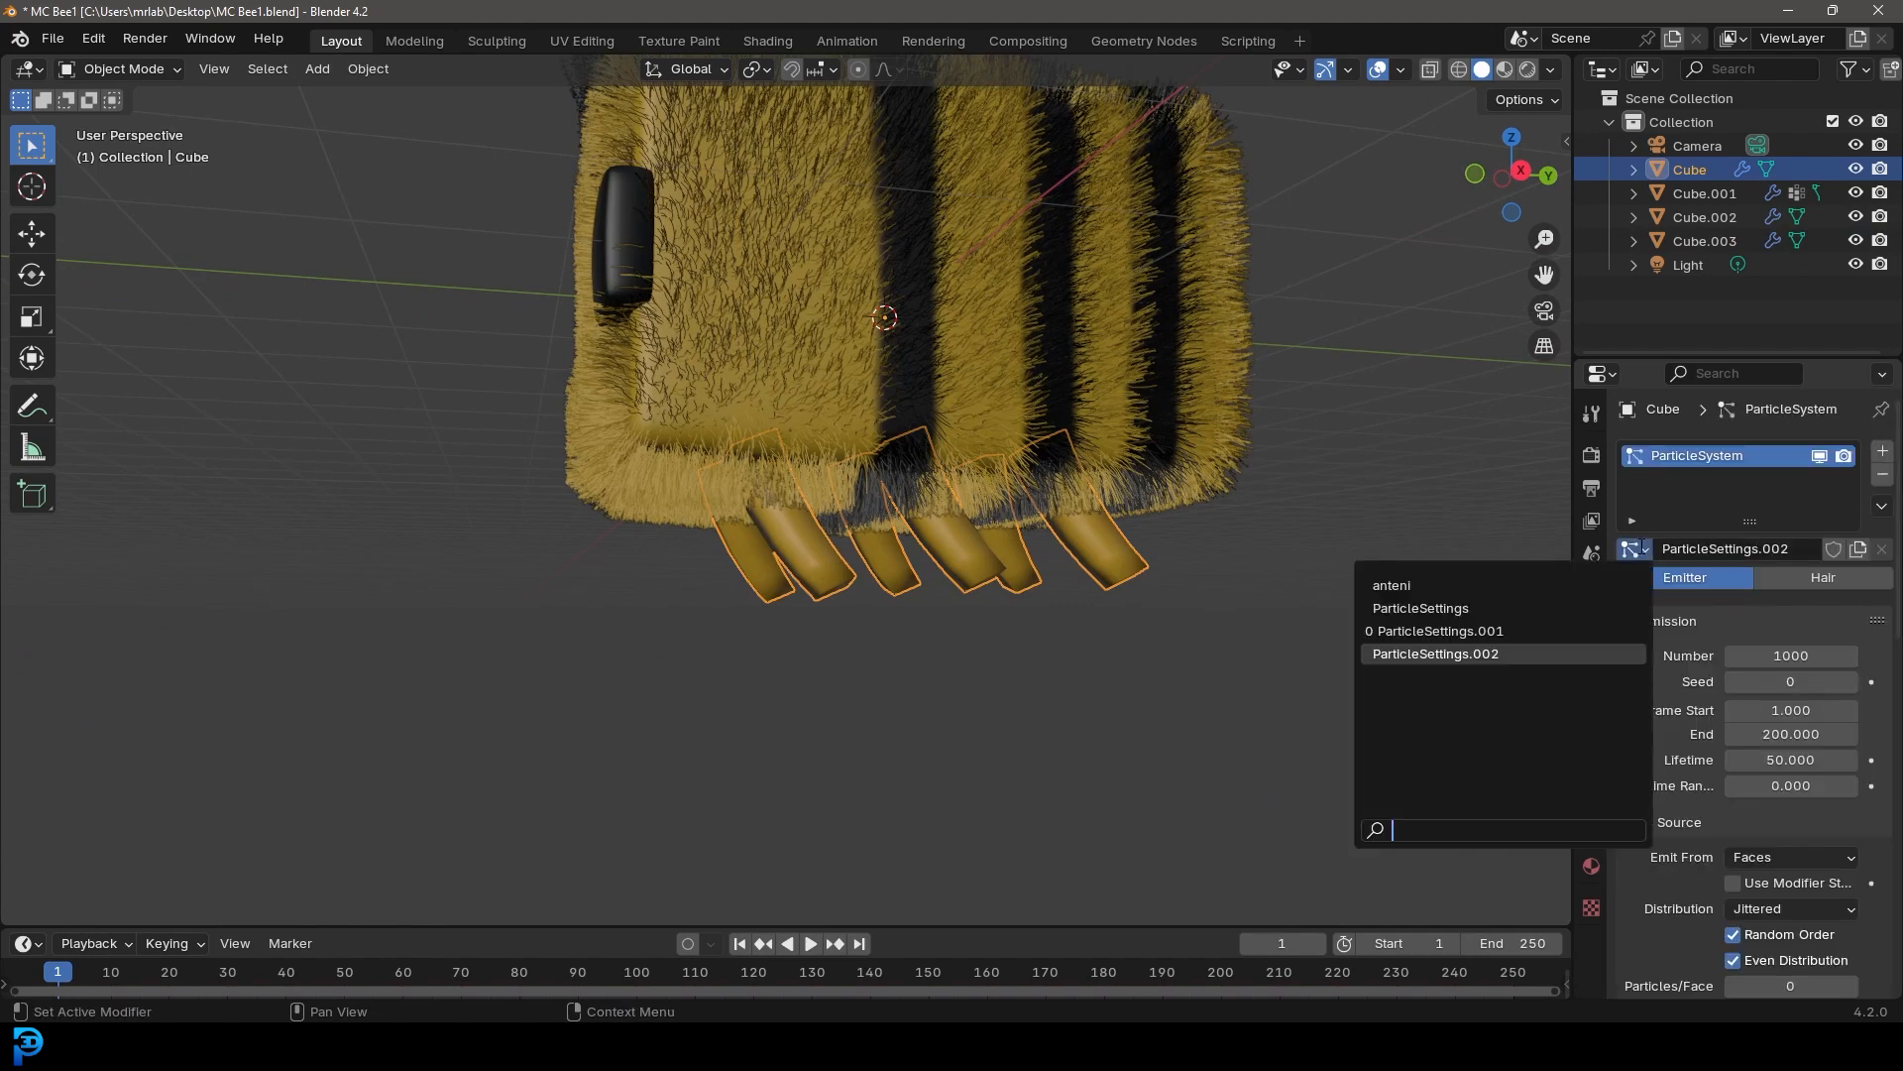
click(1415, 585)
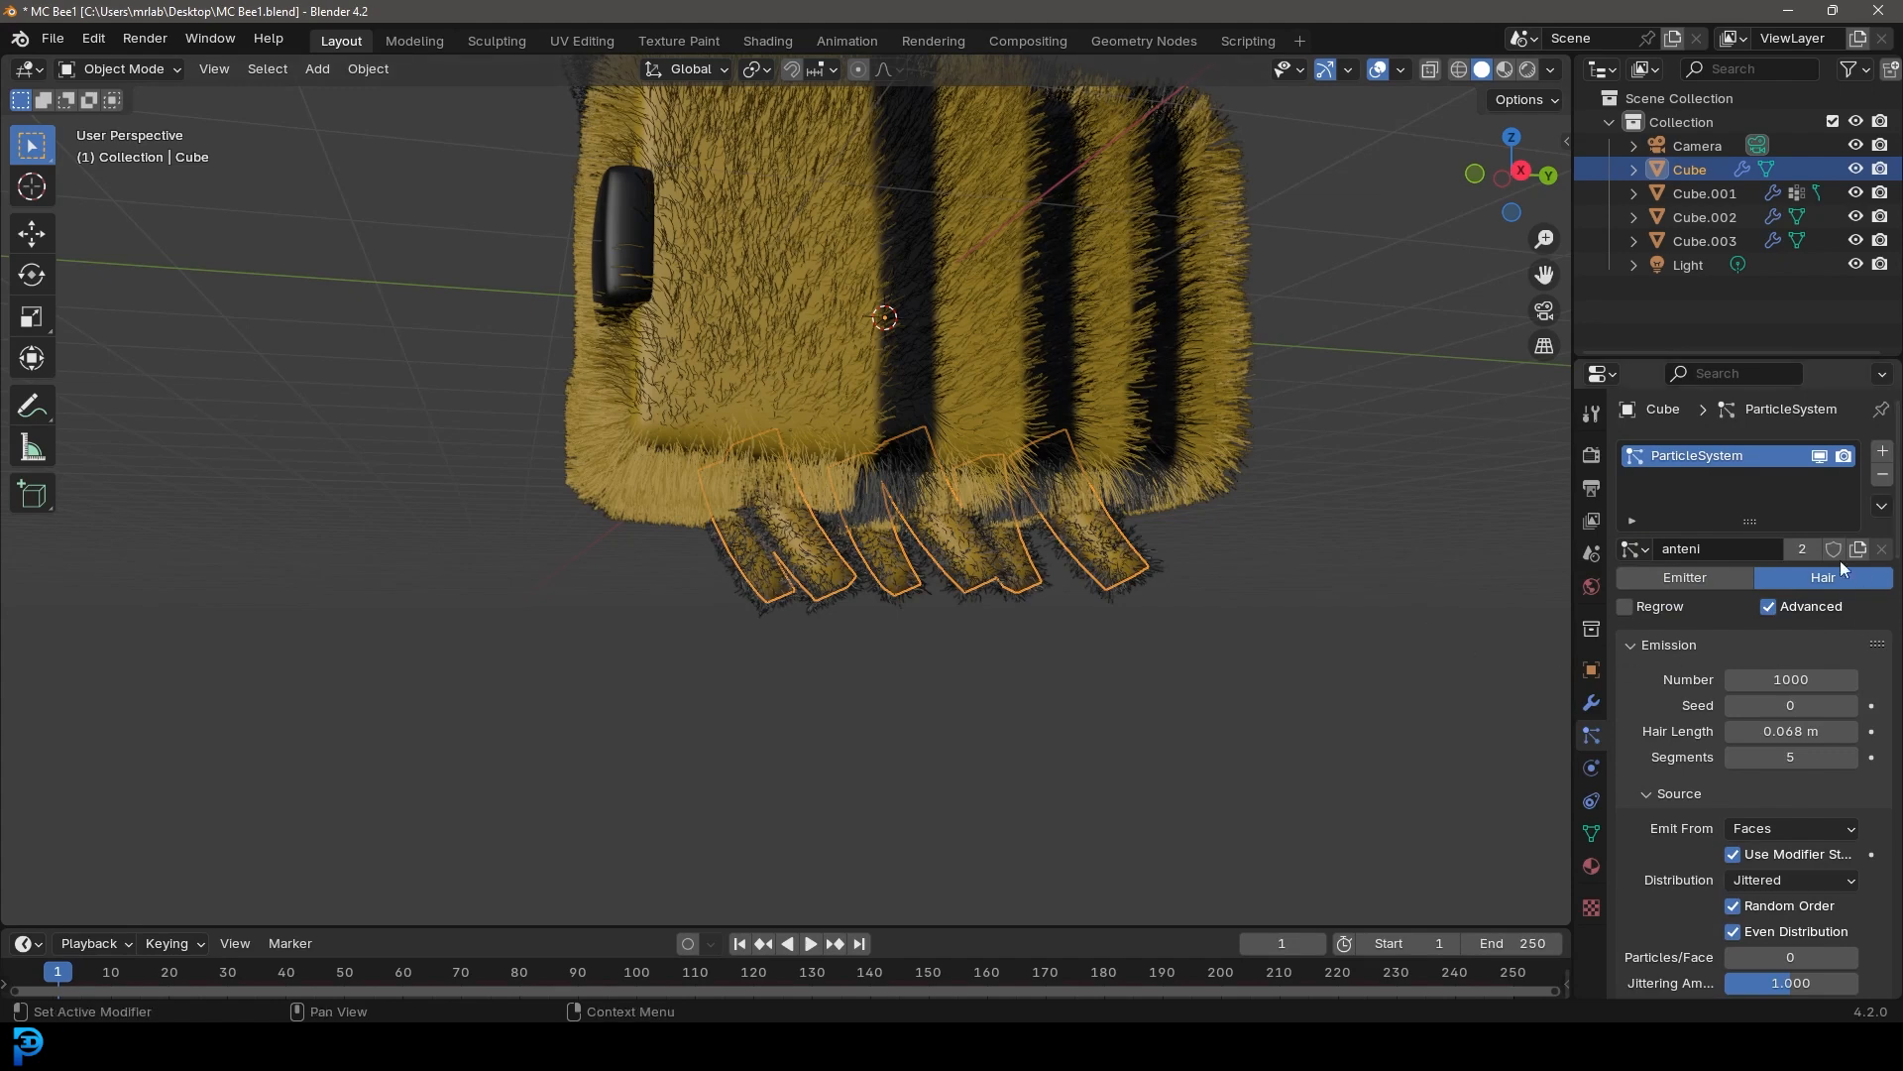
click(1804, 547)
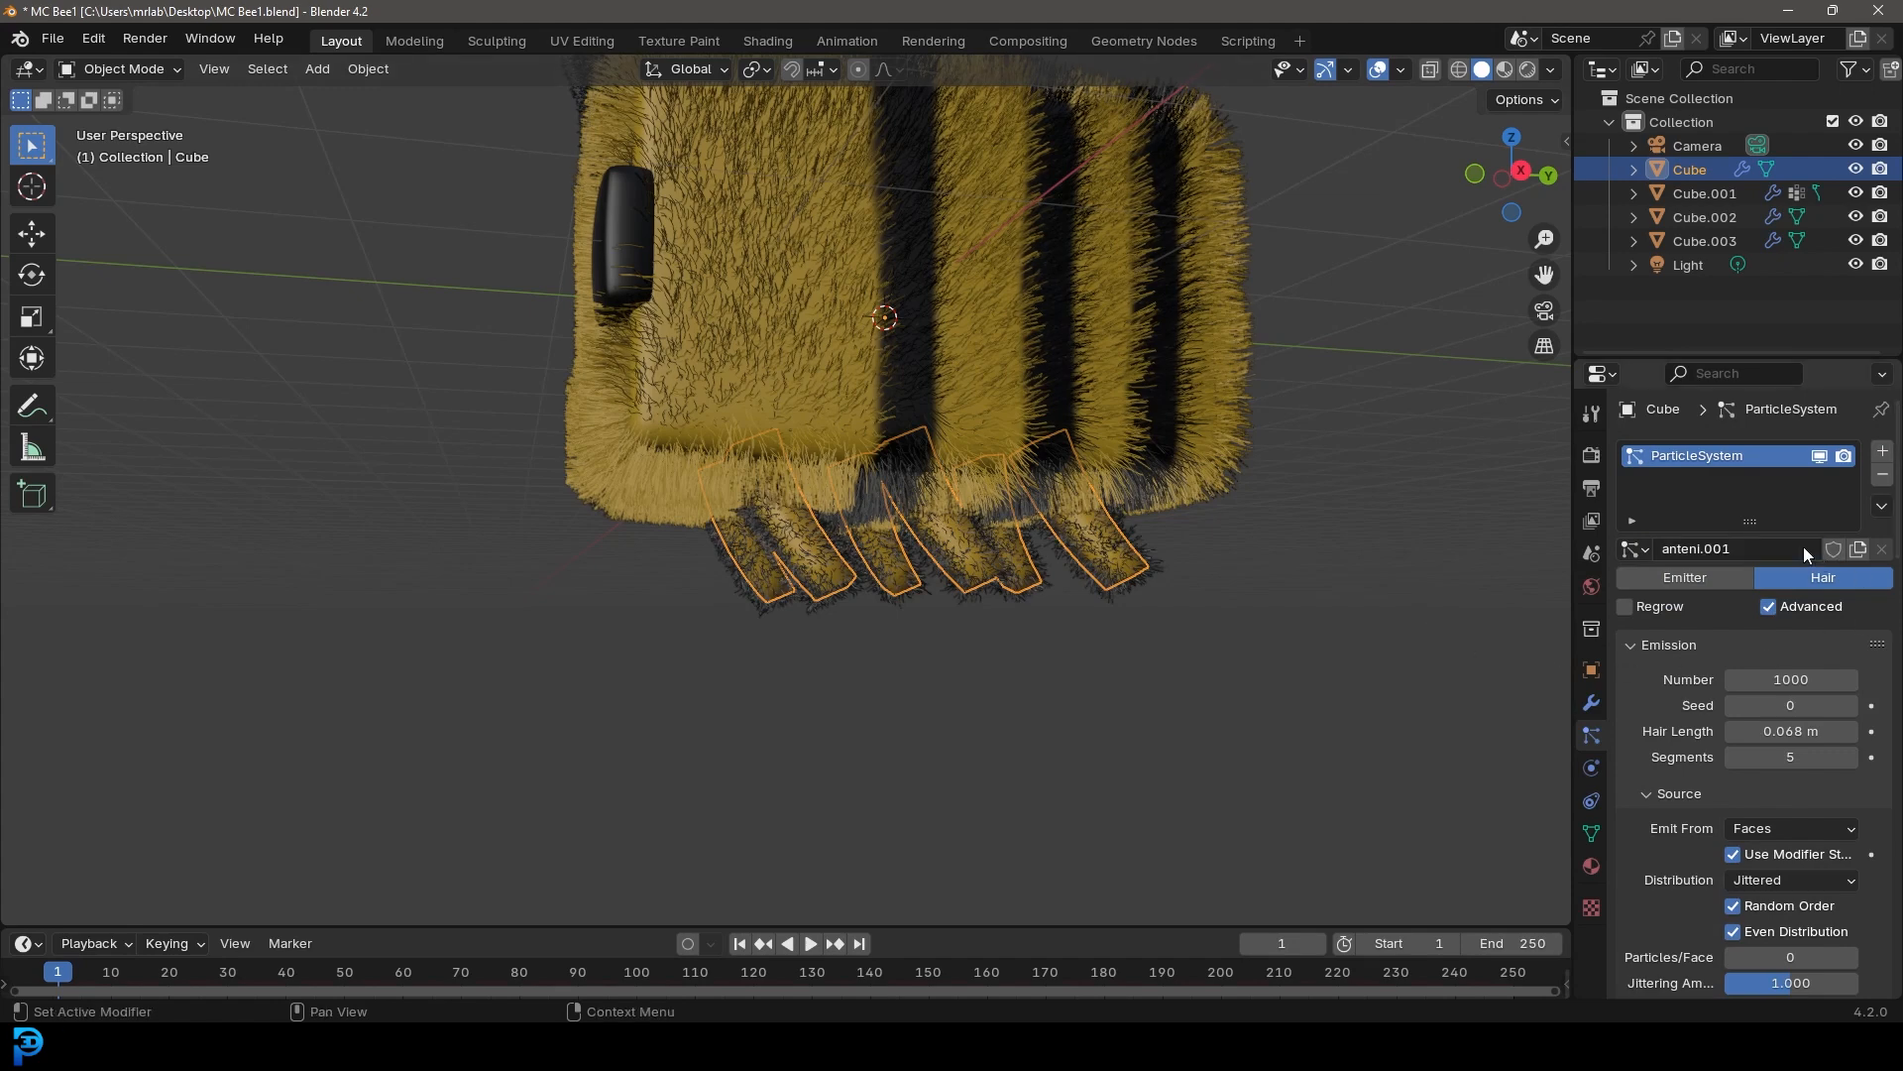
Rename the legs' particle settings to Legs
click(1733, 547)
text(Legs)
Set the legs hair's render material to Legs
scroll(1687, 628, down, 8)
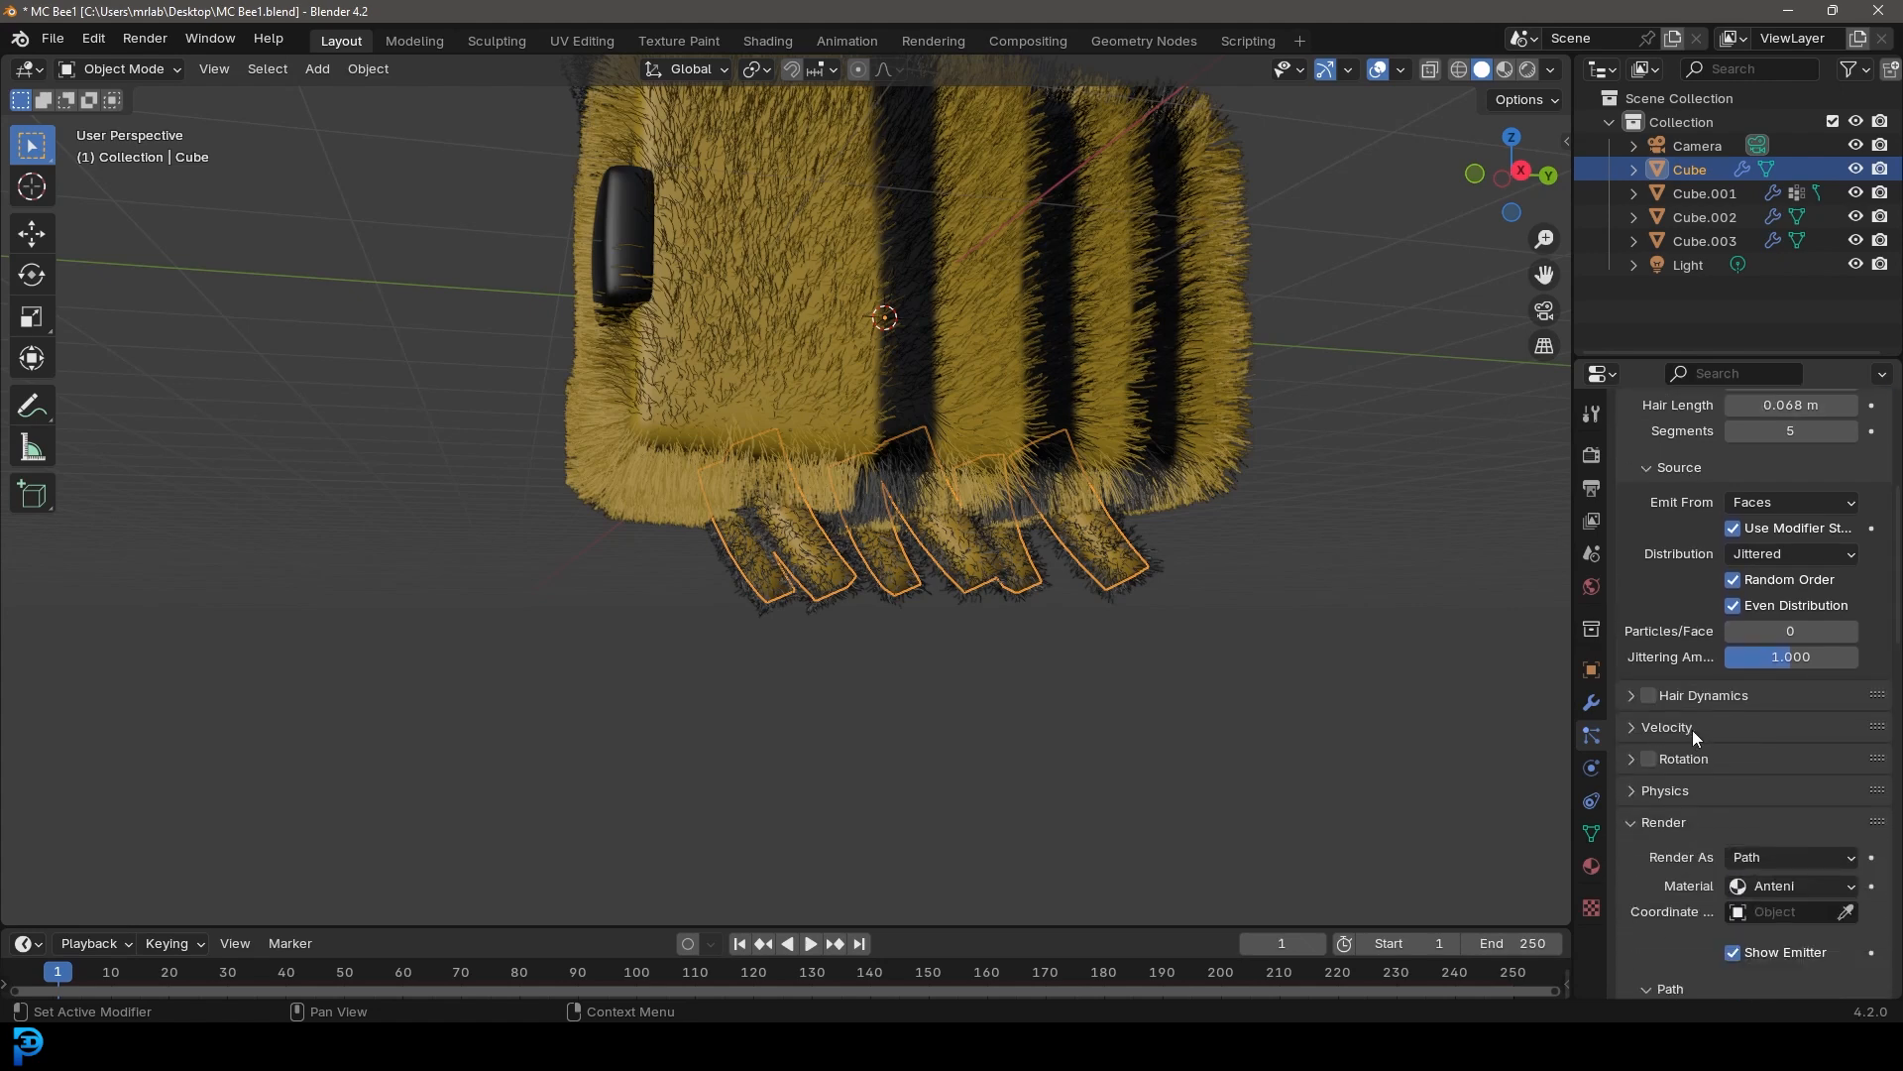
scroll(1680, 817, down, 1)
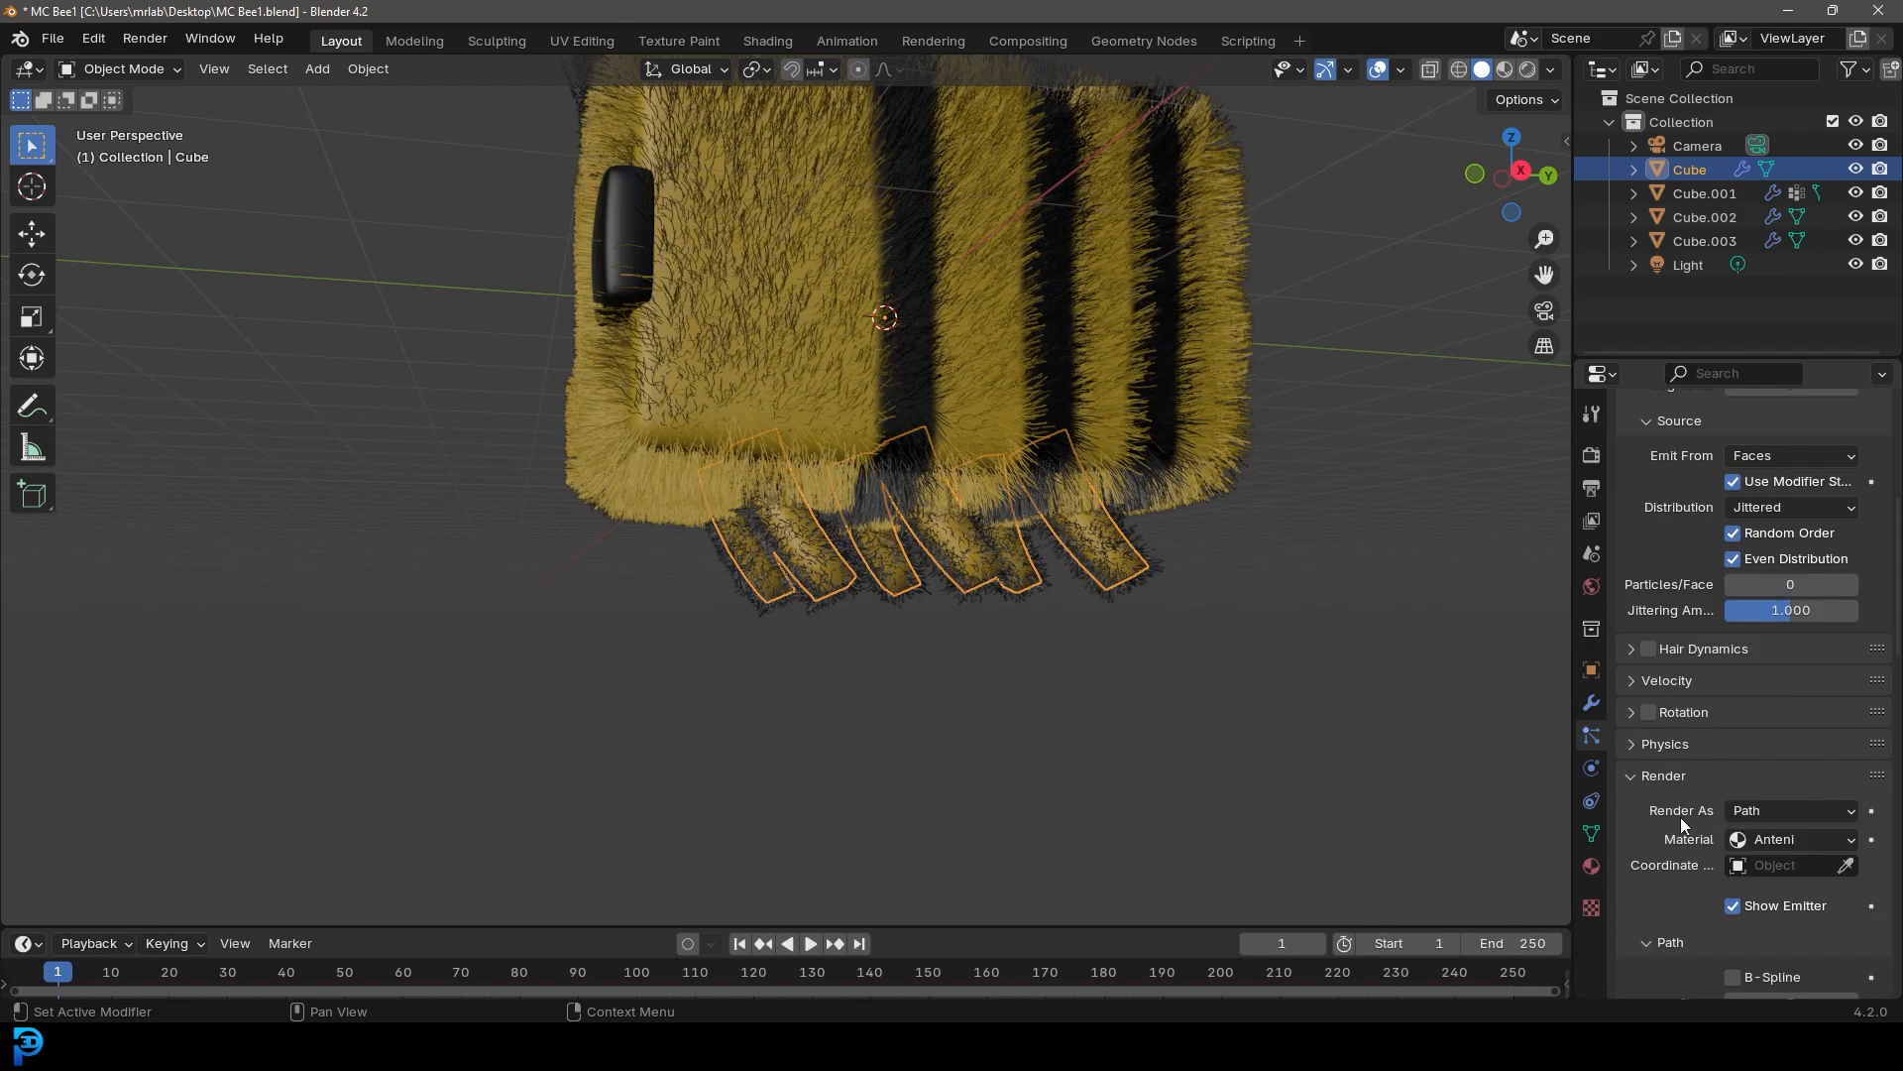
click(1744, 841)
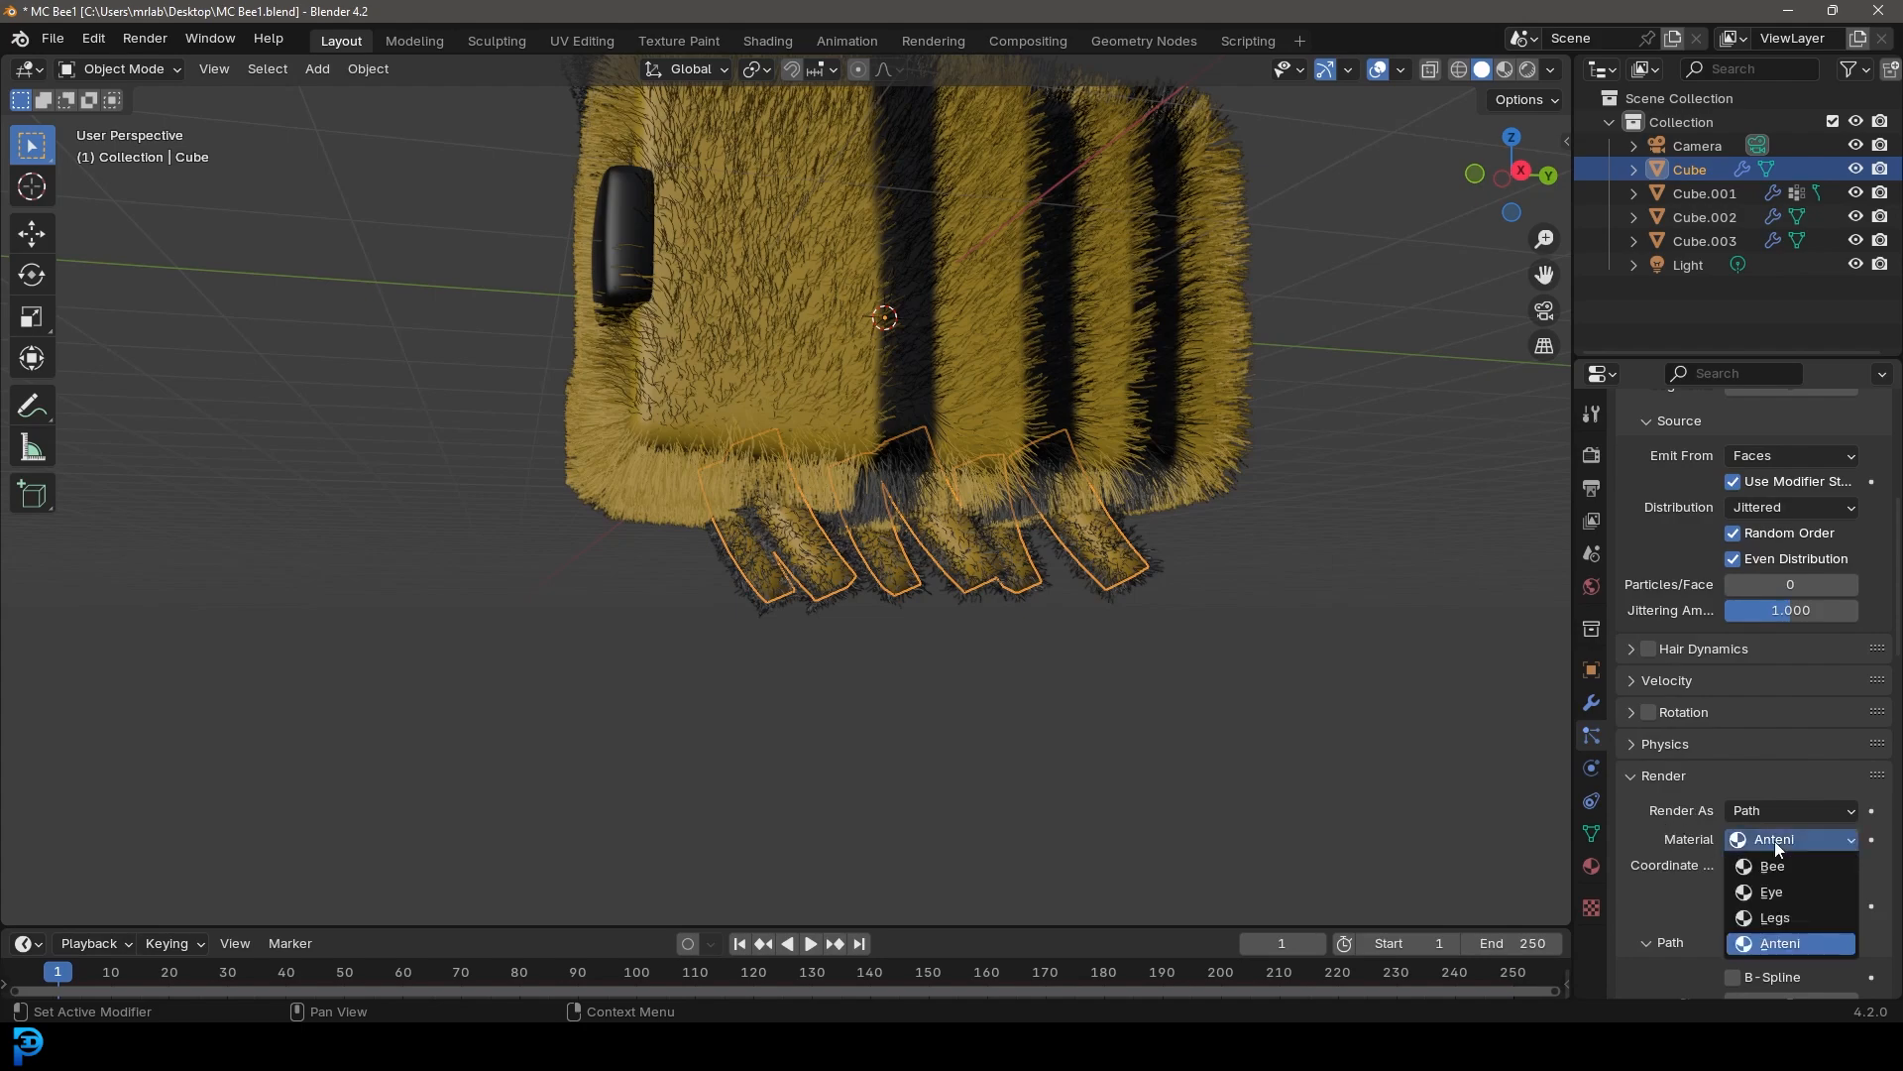
click(1795, 916)
Lengthen the legs' hair to about 0.112 m
middle_drag(1085, 492, 1179, 474)
scroll(1705, 694, up, 3)
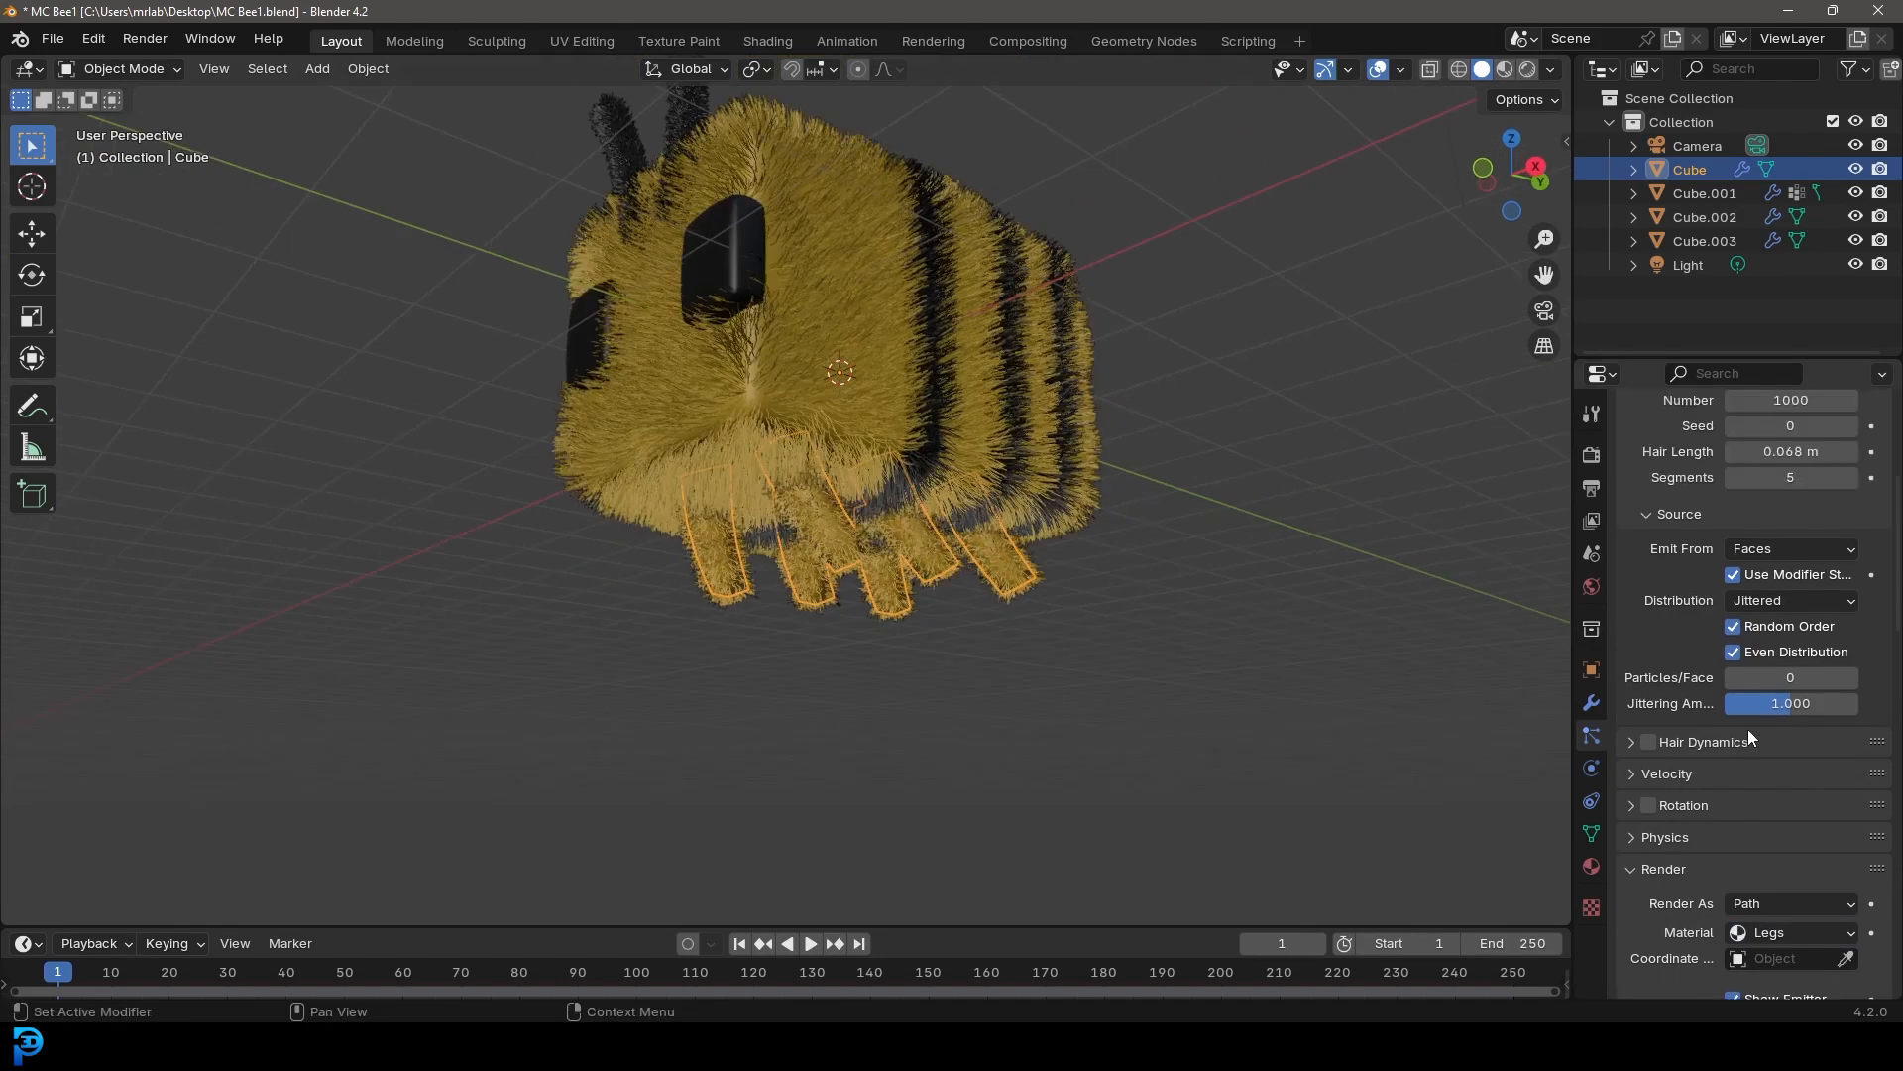
scroll(1734, 698, up, 4)
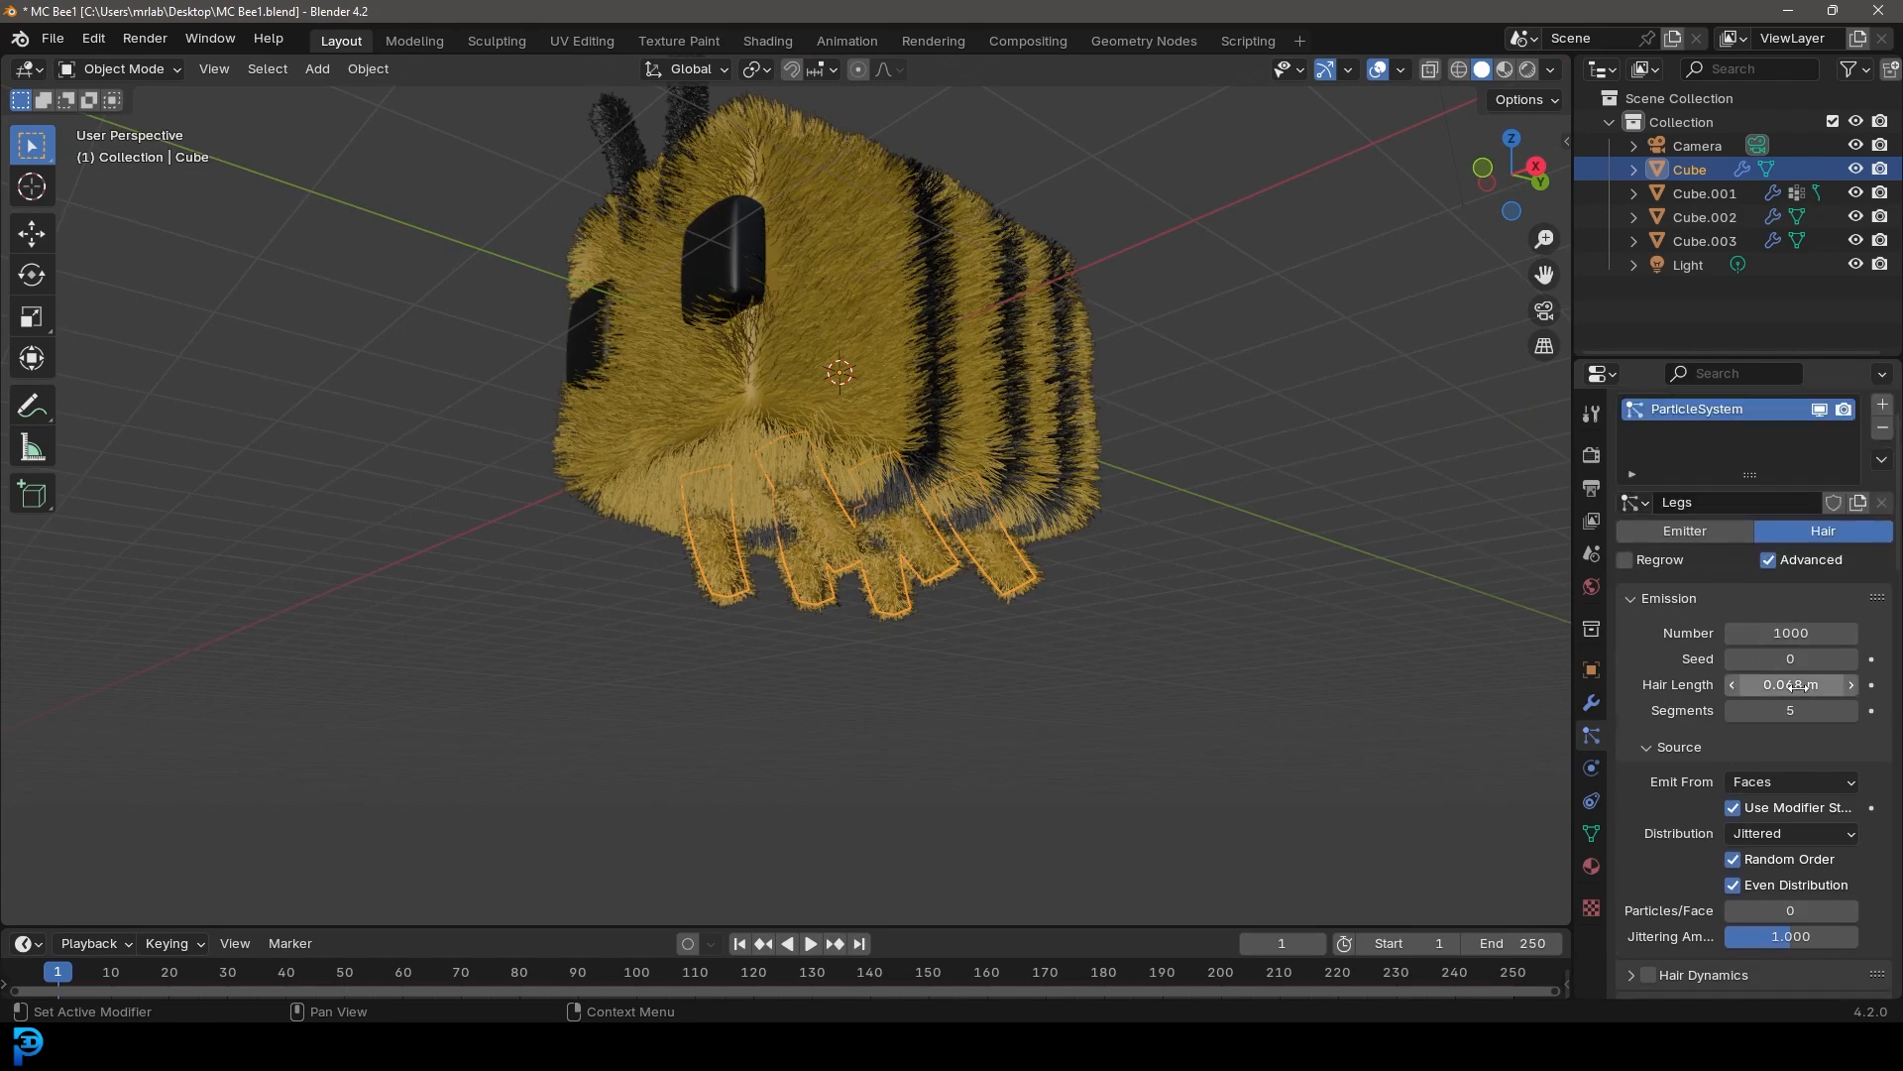
drag(1791, 685, 1828, 685)
Set the legs hair's children Display Amount to 30 and Render Amount to 70
middle_drag(962, 479, 1189, 570)
click(986, 530)
click(1053, 573)
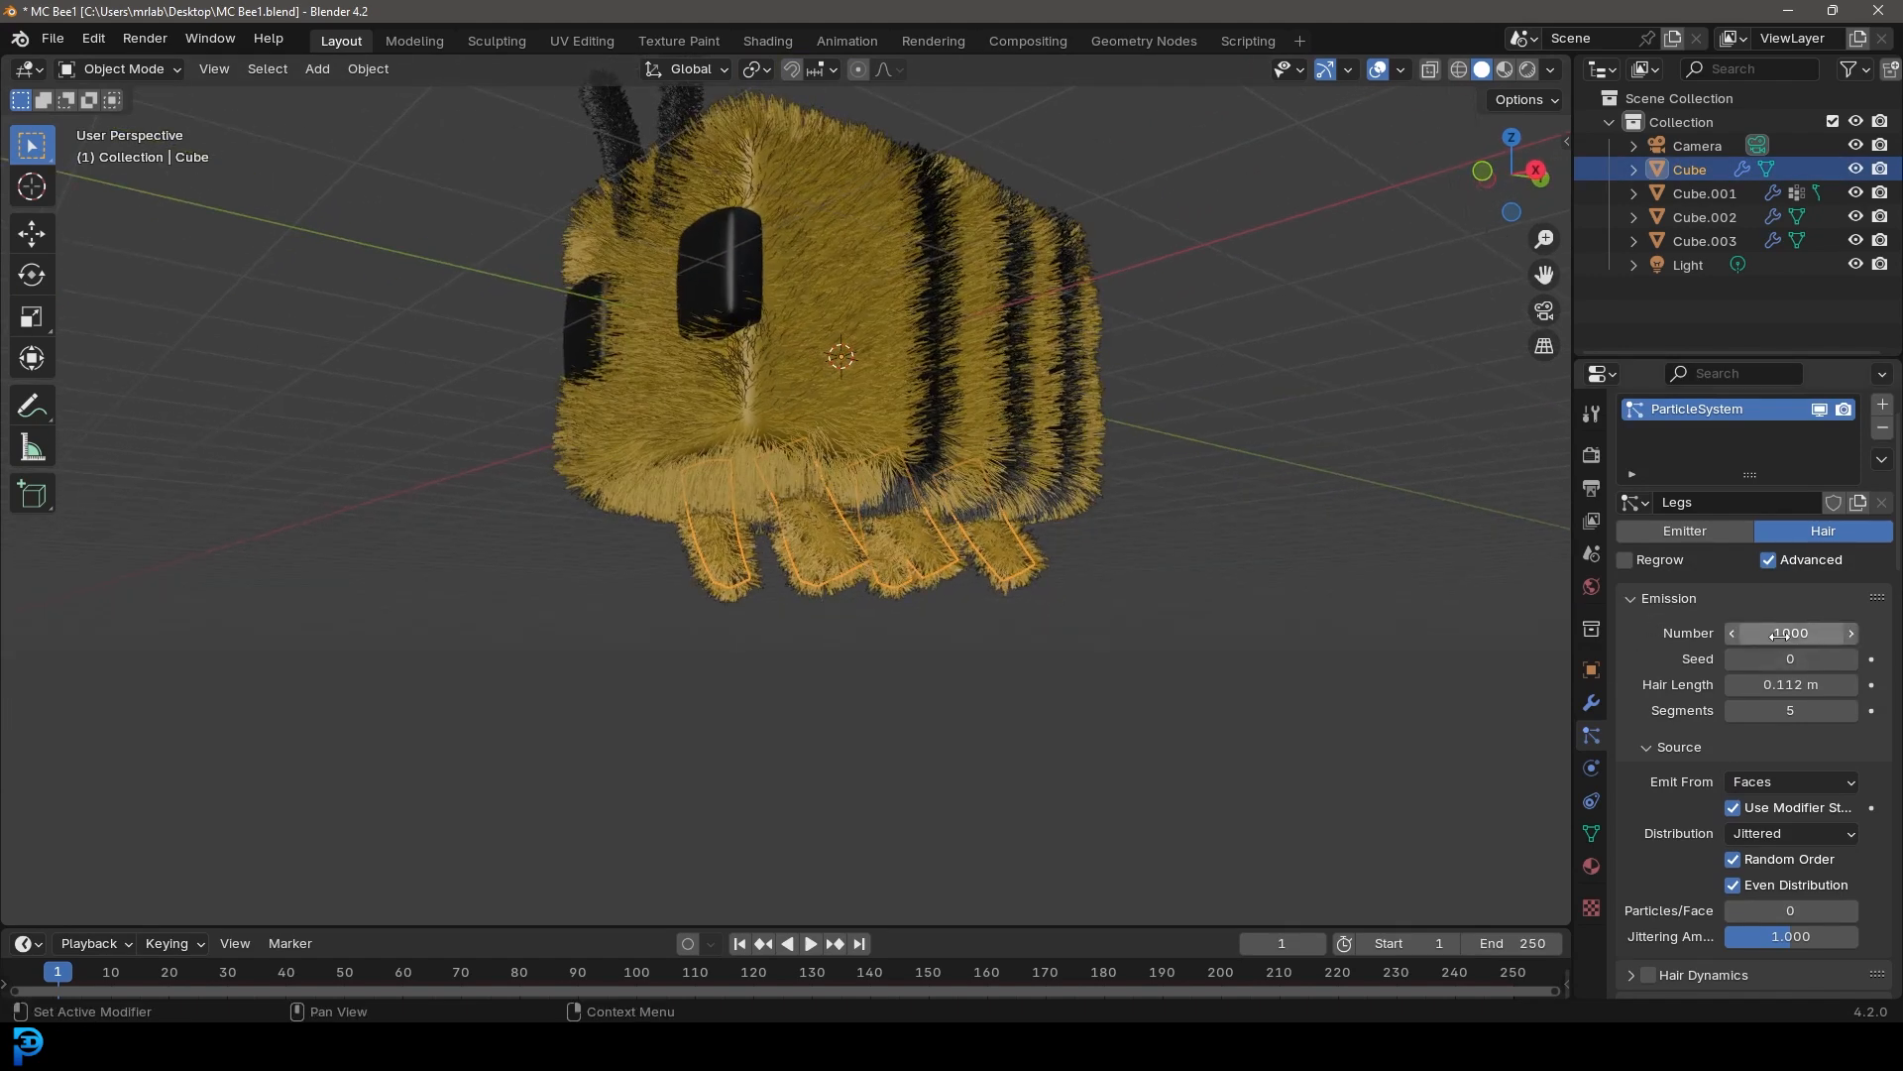
scroll(1746, 632, down, 5)
scroll(1746, 633, down, 4)
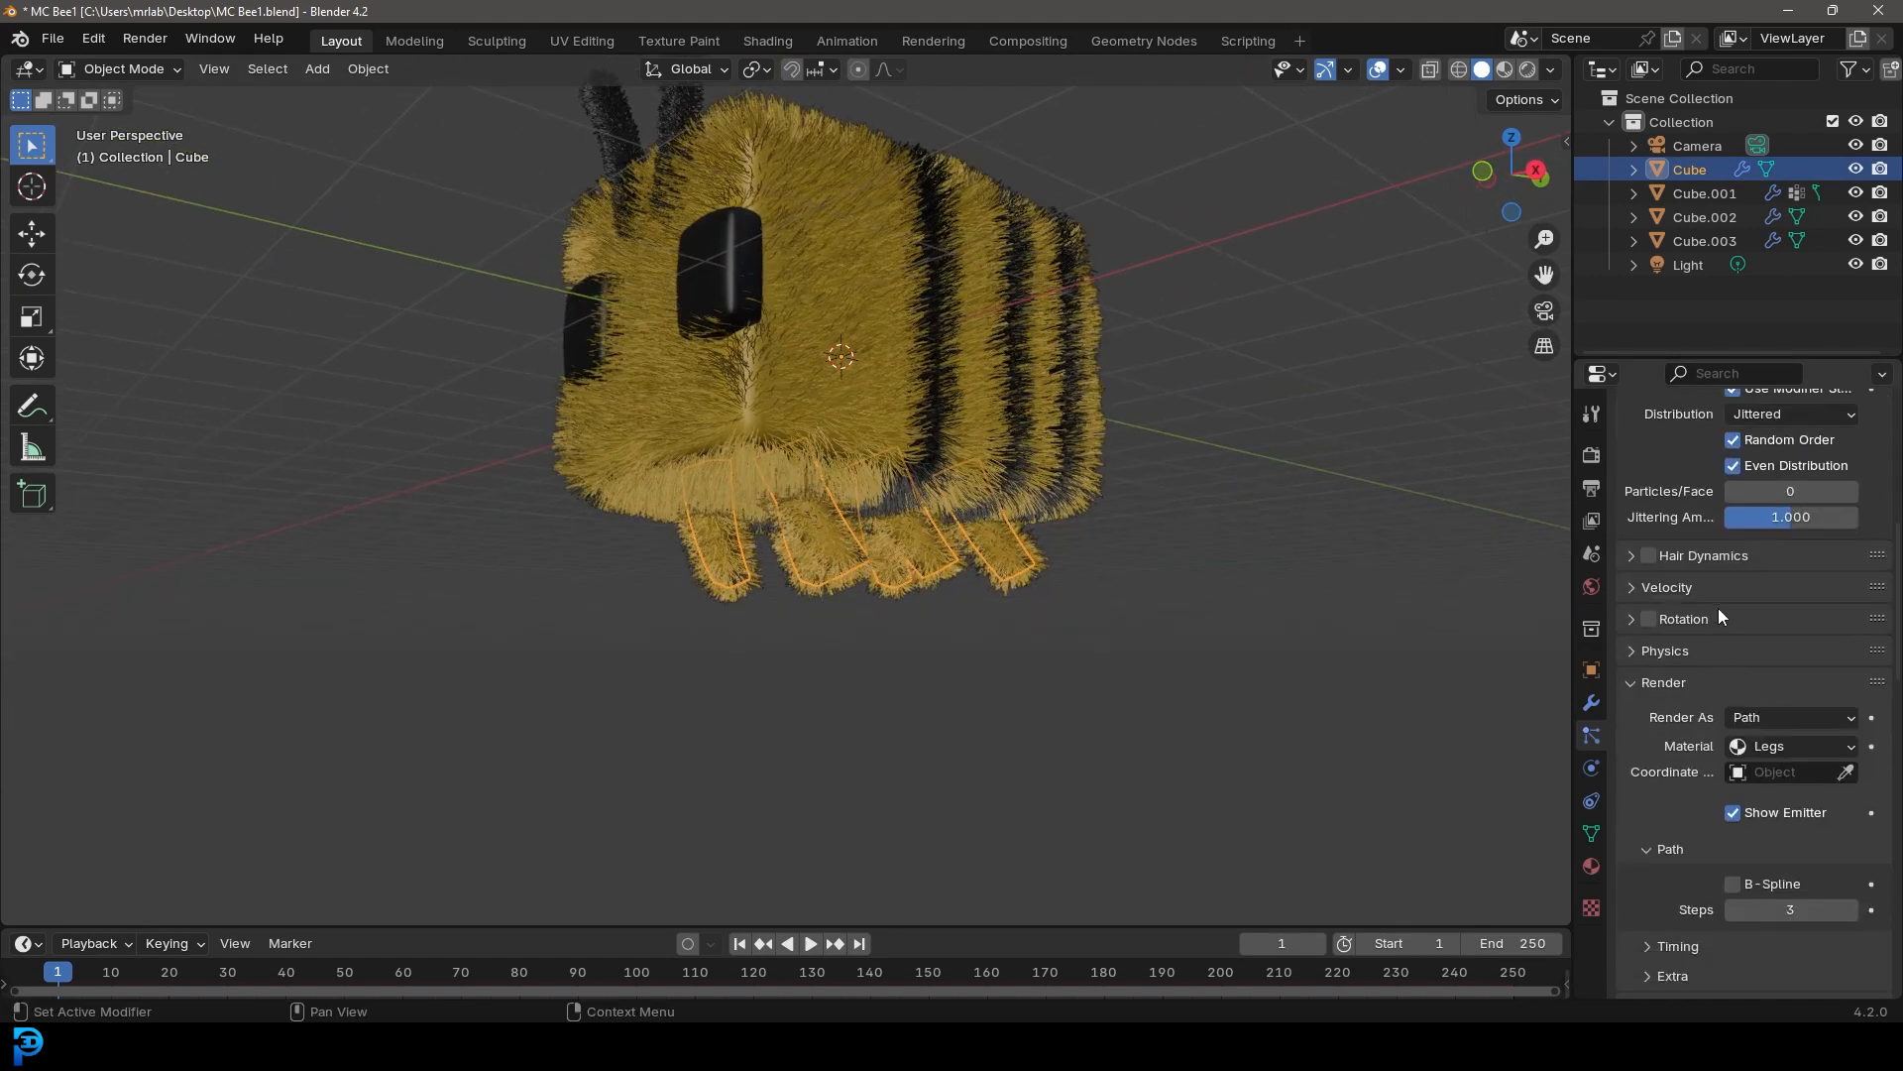
scroll(1715, 617, down, 3)
scroll(1719, 806, down, 2)
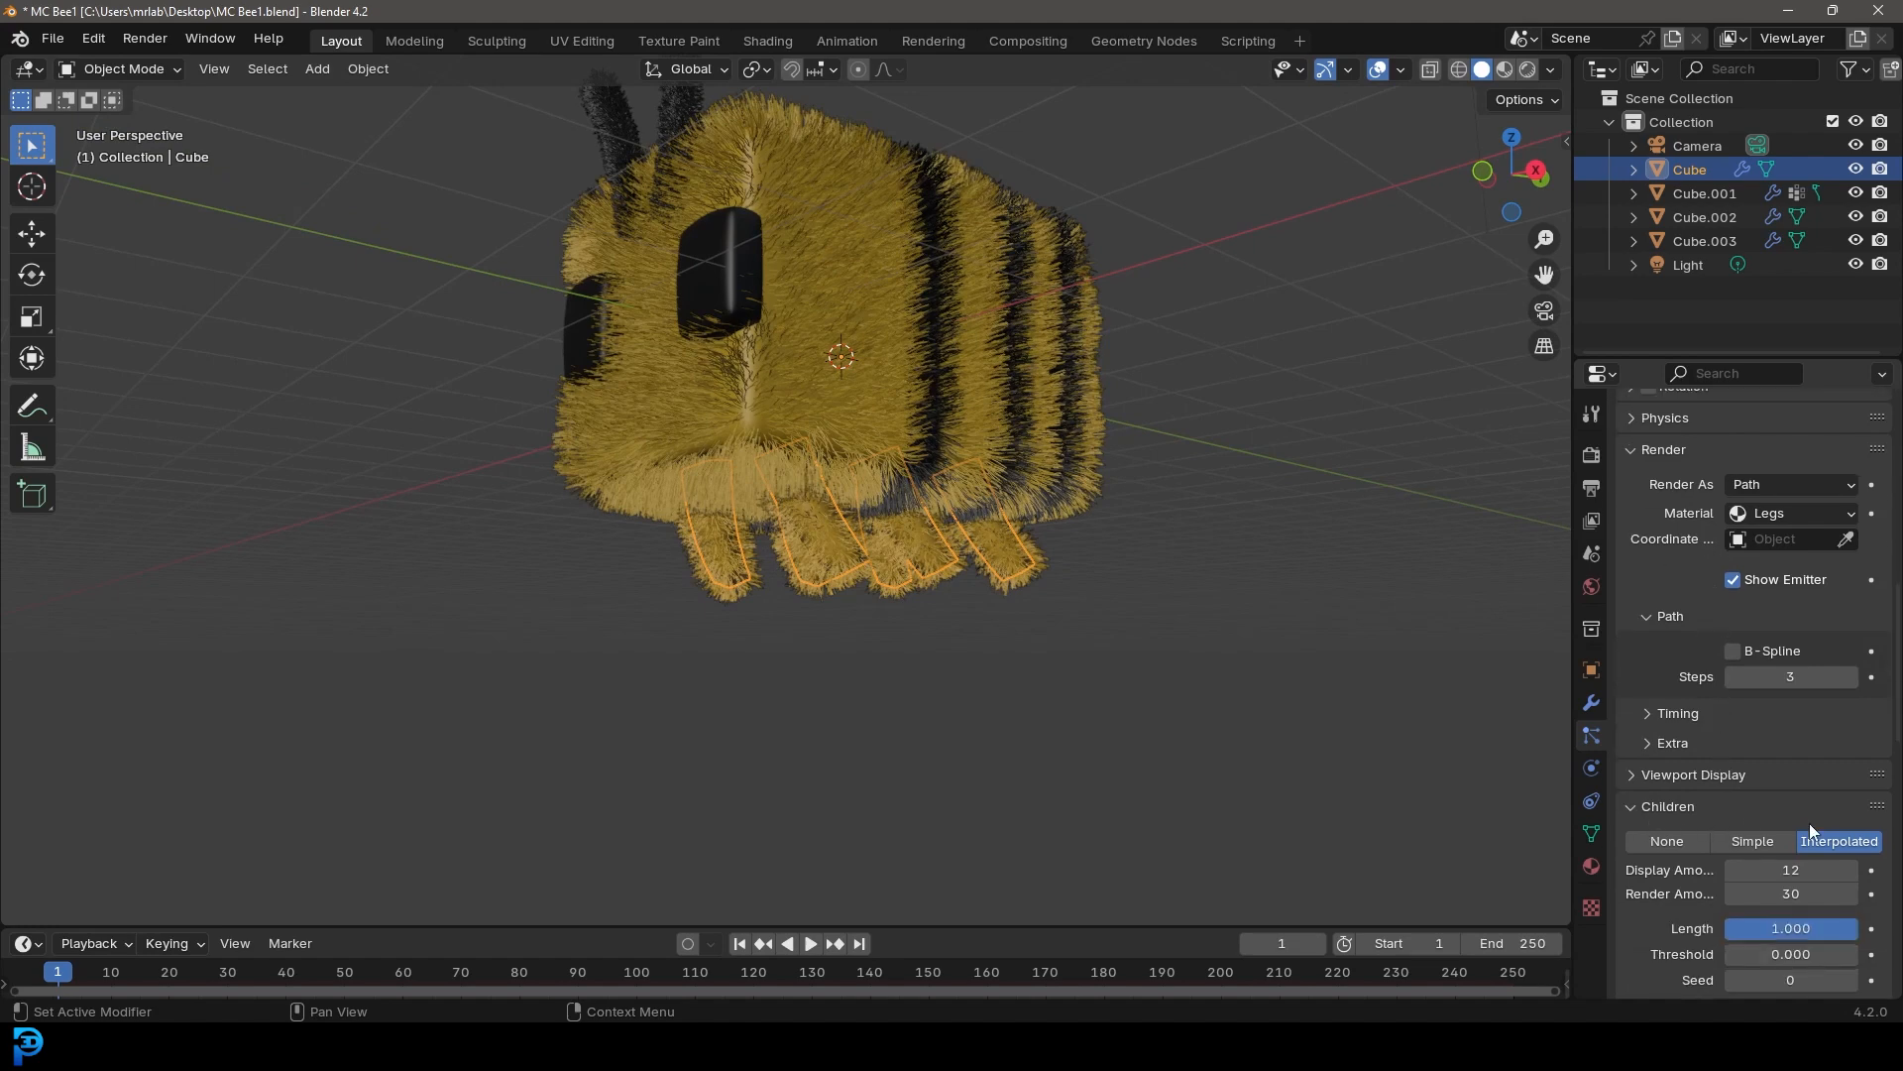
click(1801, 868)
key(Return)
click(1800, 894)
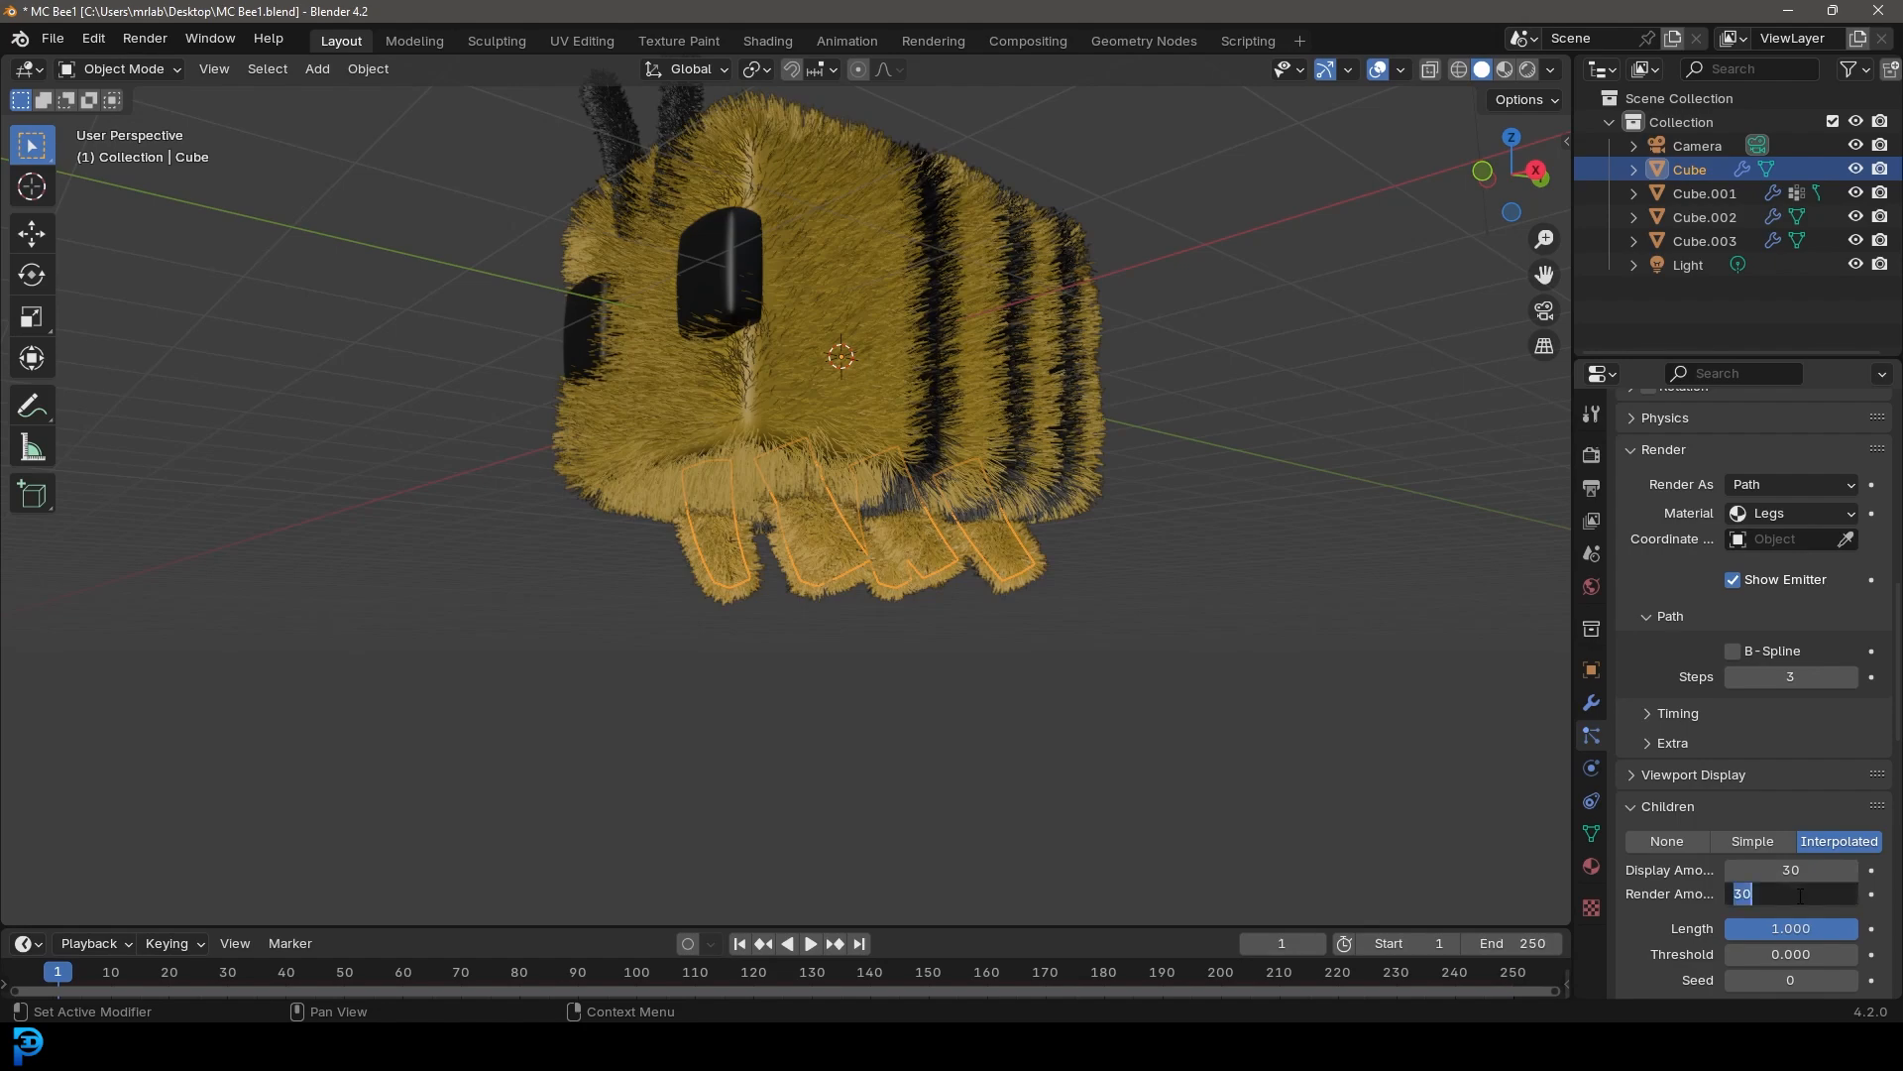
key(Return)
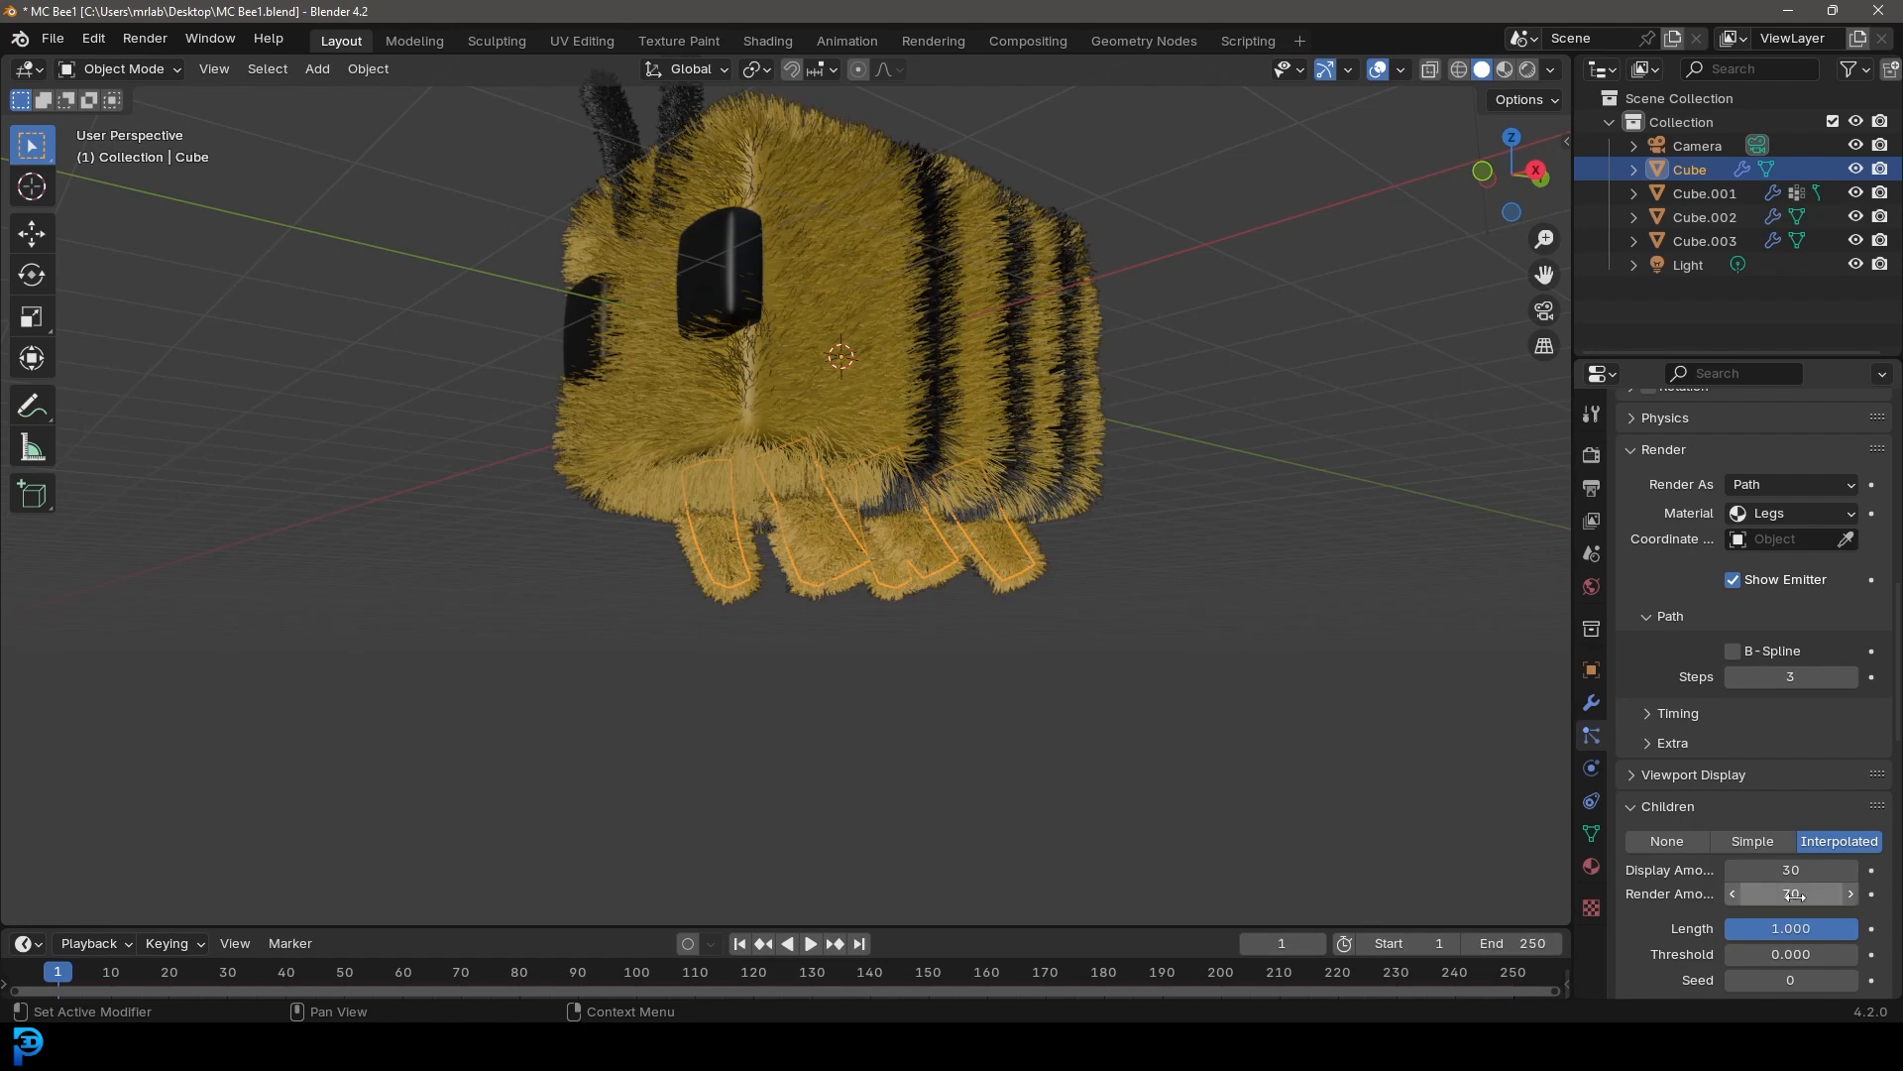
Save the file
middle_drag(937, 324, 868, 422)
key(ctrl+s)
Select the camera, look through it, and change the transform pivot point
scroll(930, 402, down, 5)
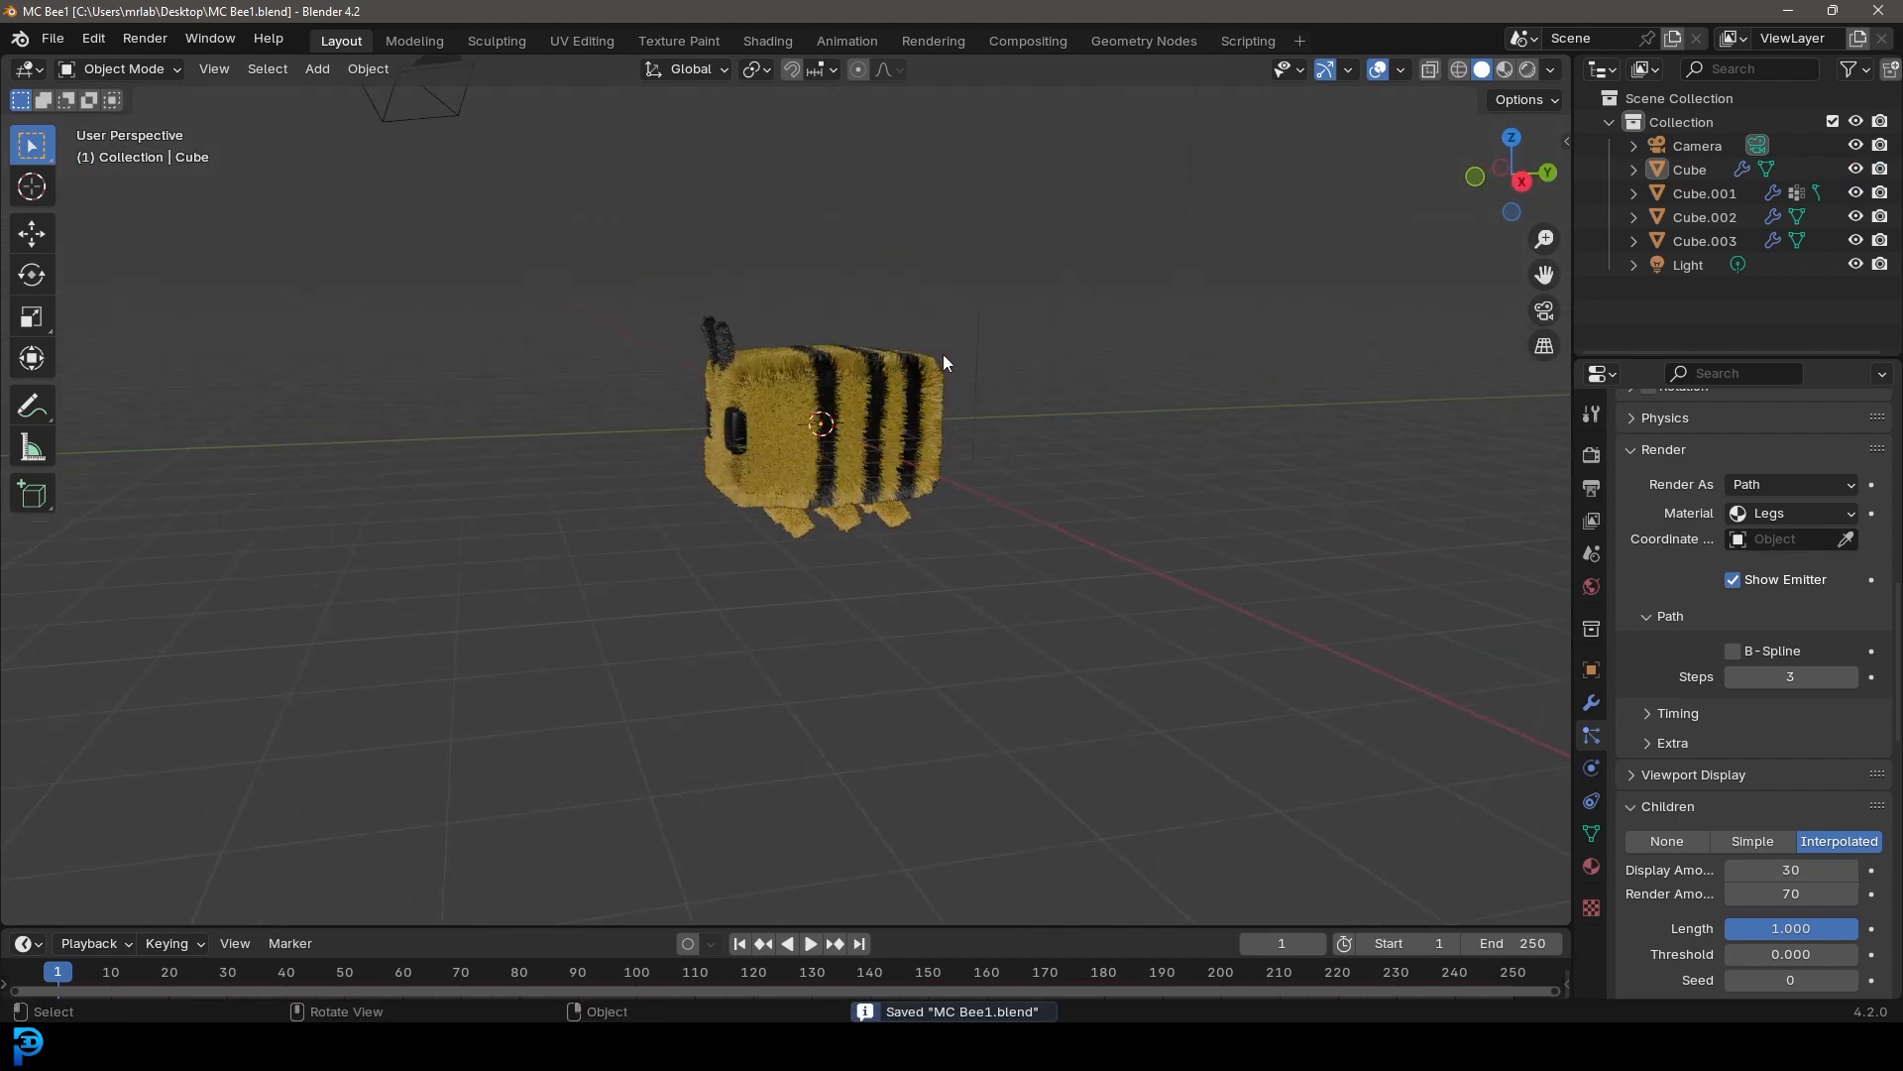
middle_drag(943, 354, 912, 512)
click(609, 460)
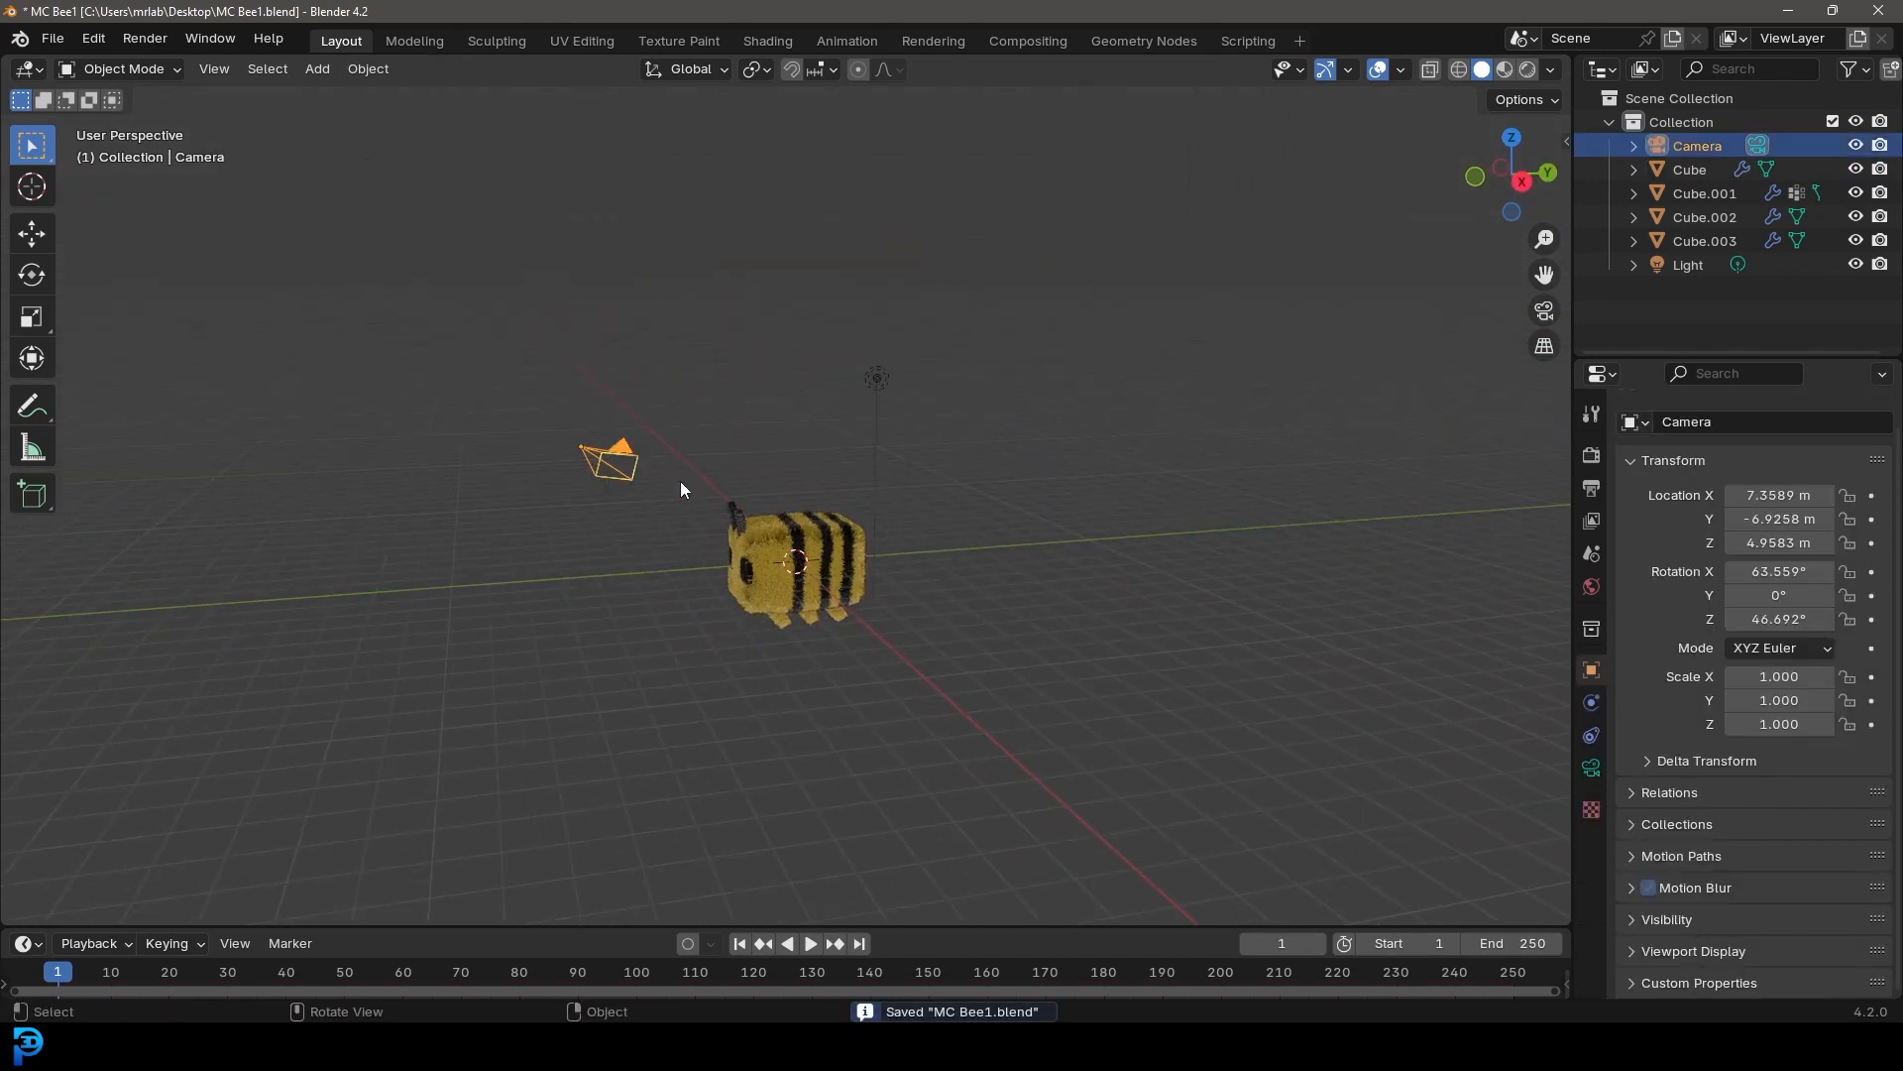
key(KP_0)
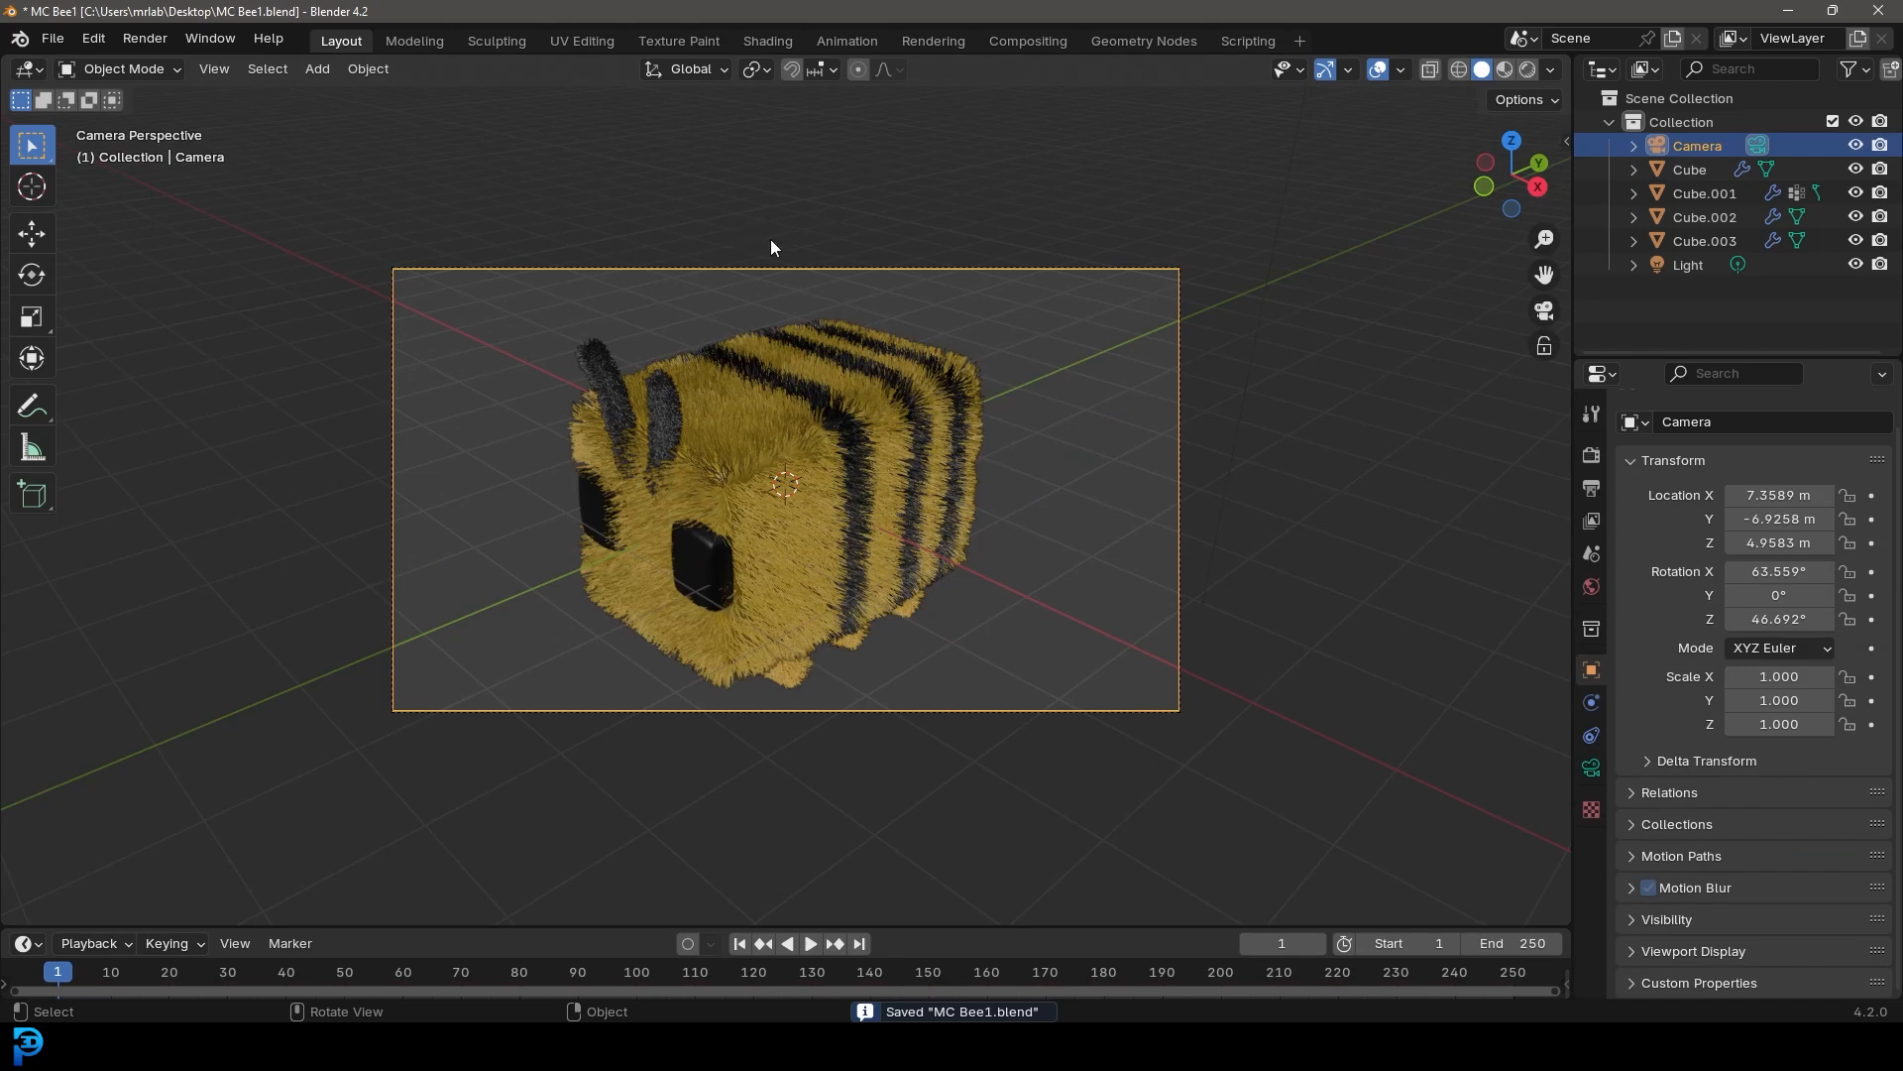
click(769, 69)
click(773, 146)
Trackball-rotate and move the camera to frame the bee from a lower front angle
key(r)
key(r)
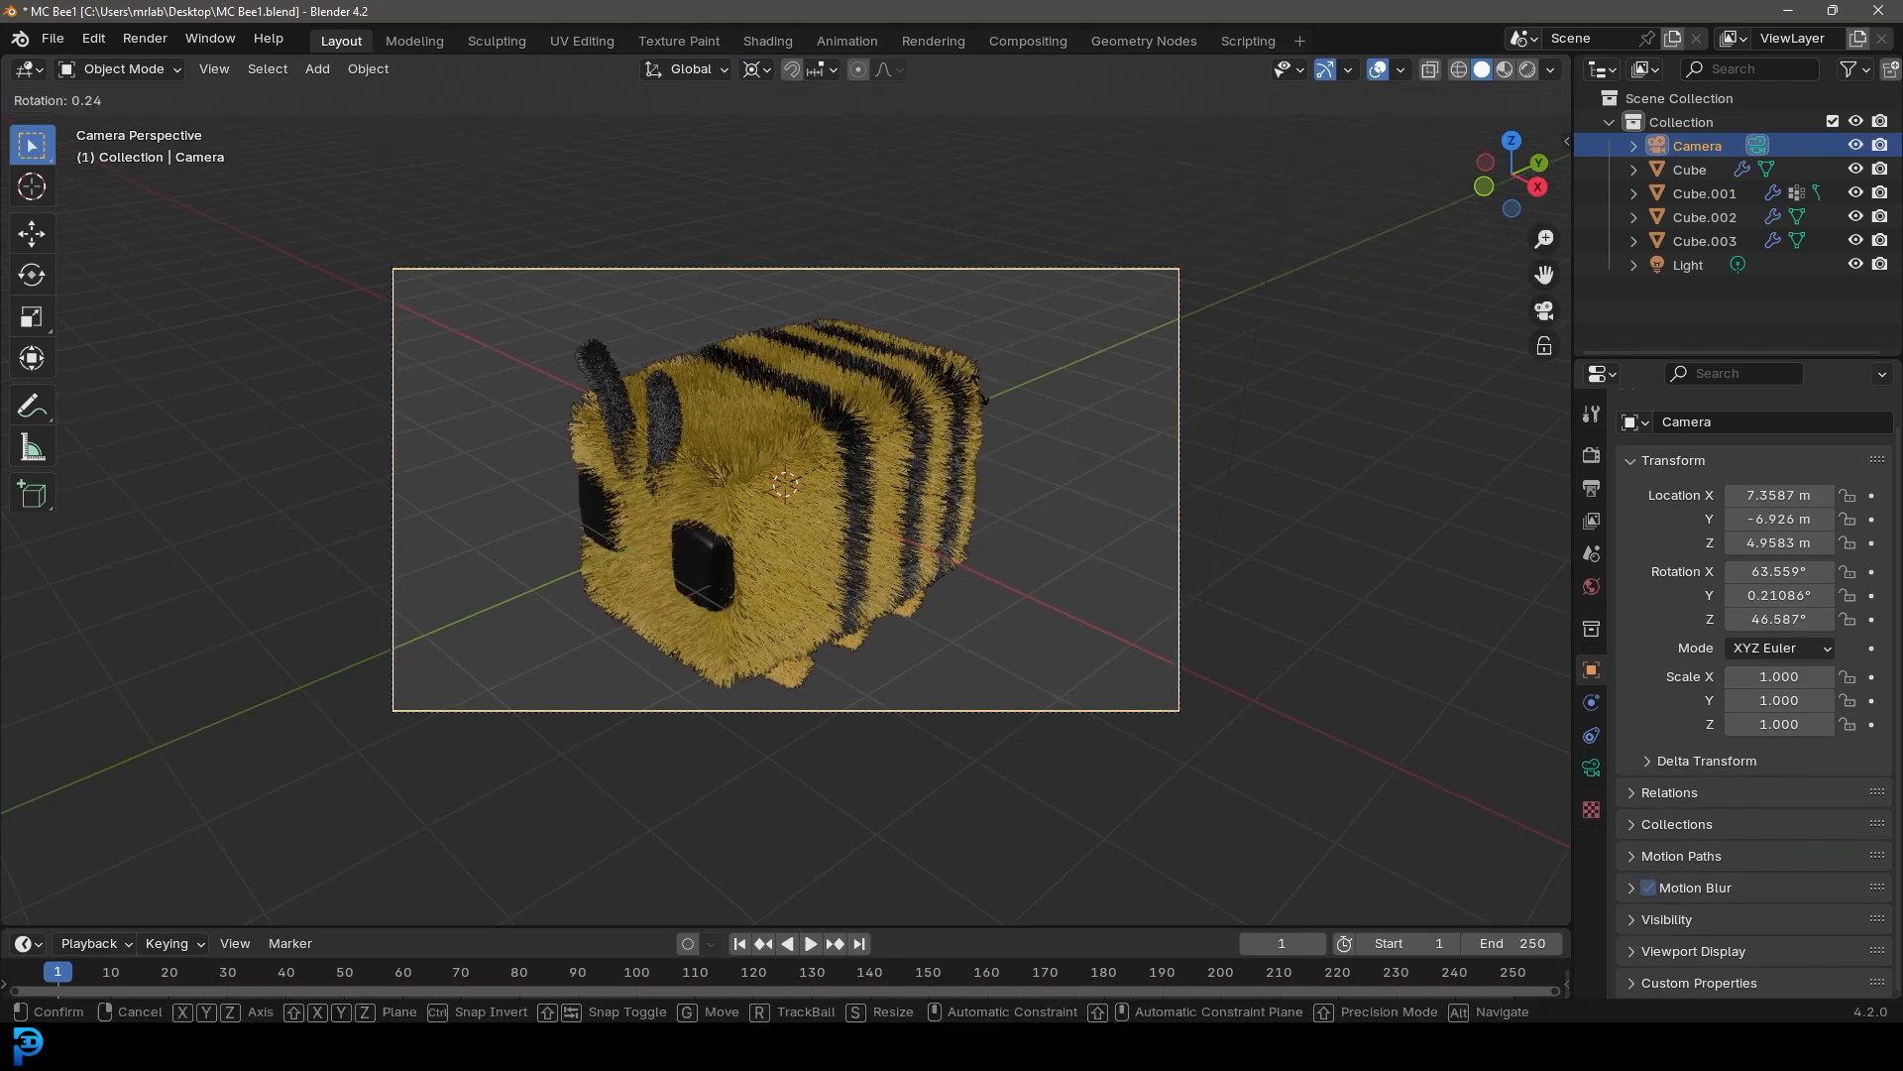
click(954, 462)
key(g)
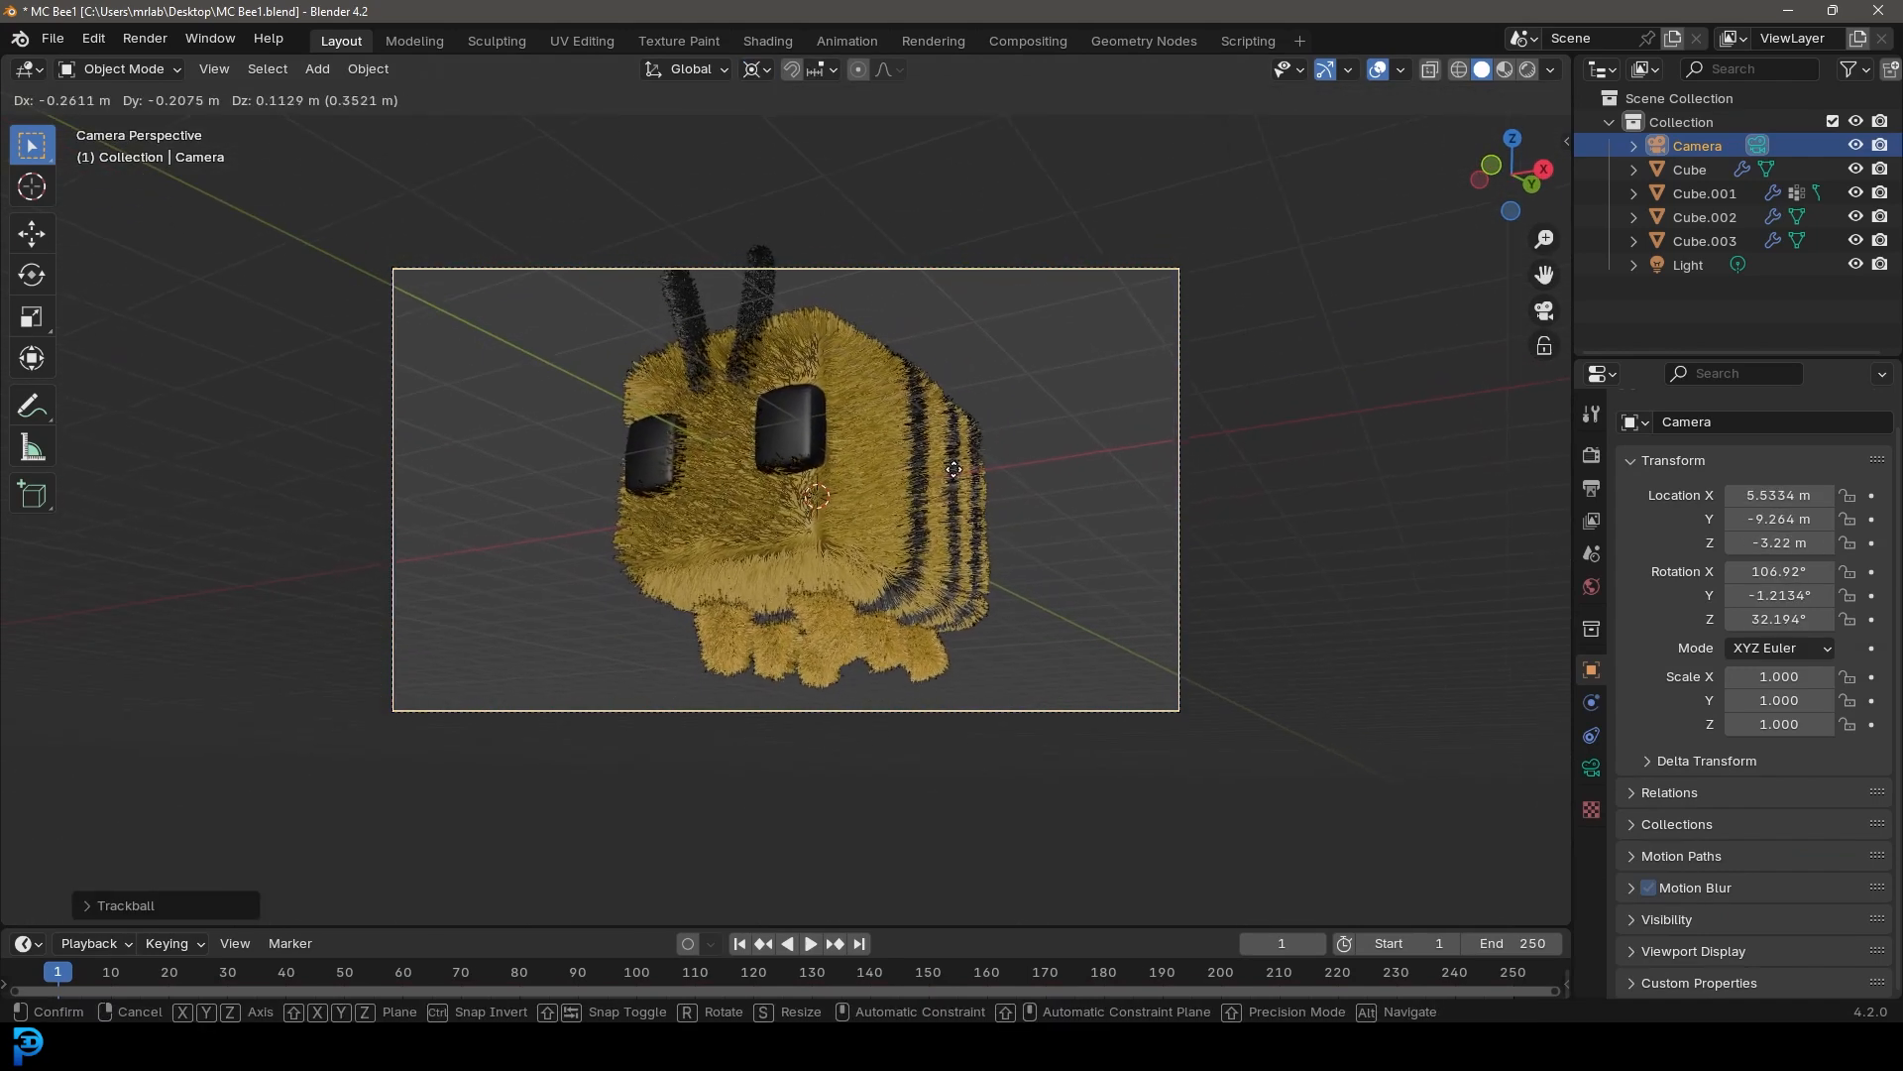
click(956, 462)
Move the camera back along its local Z axis so the whole bee fits in the frame
key(g)
key(z)
key(z)
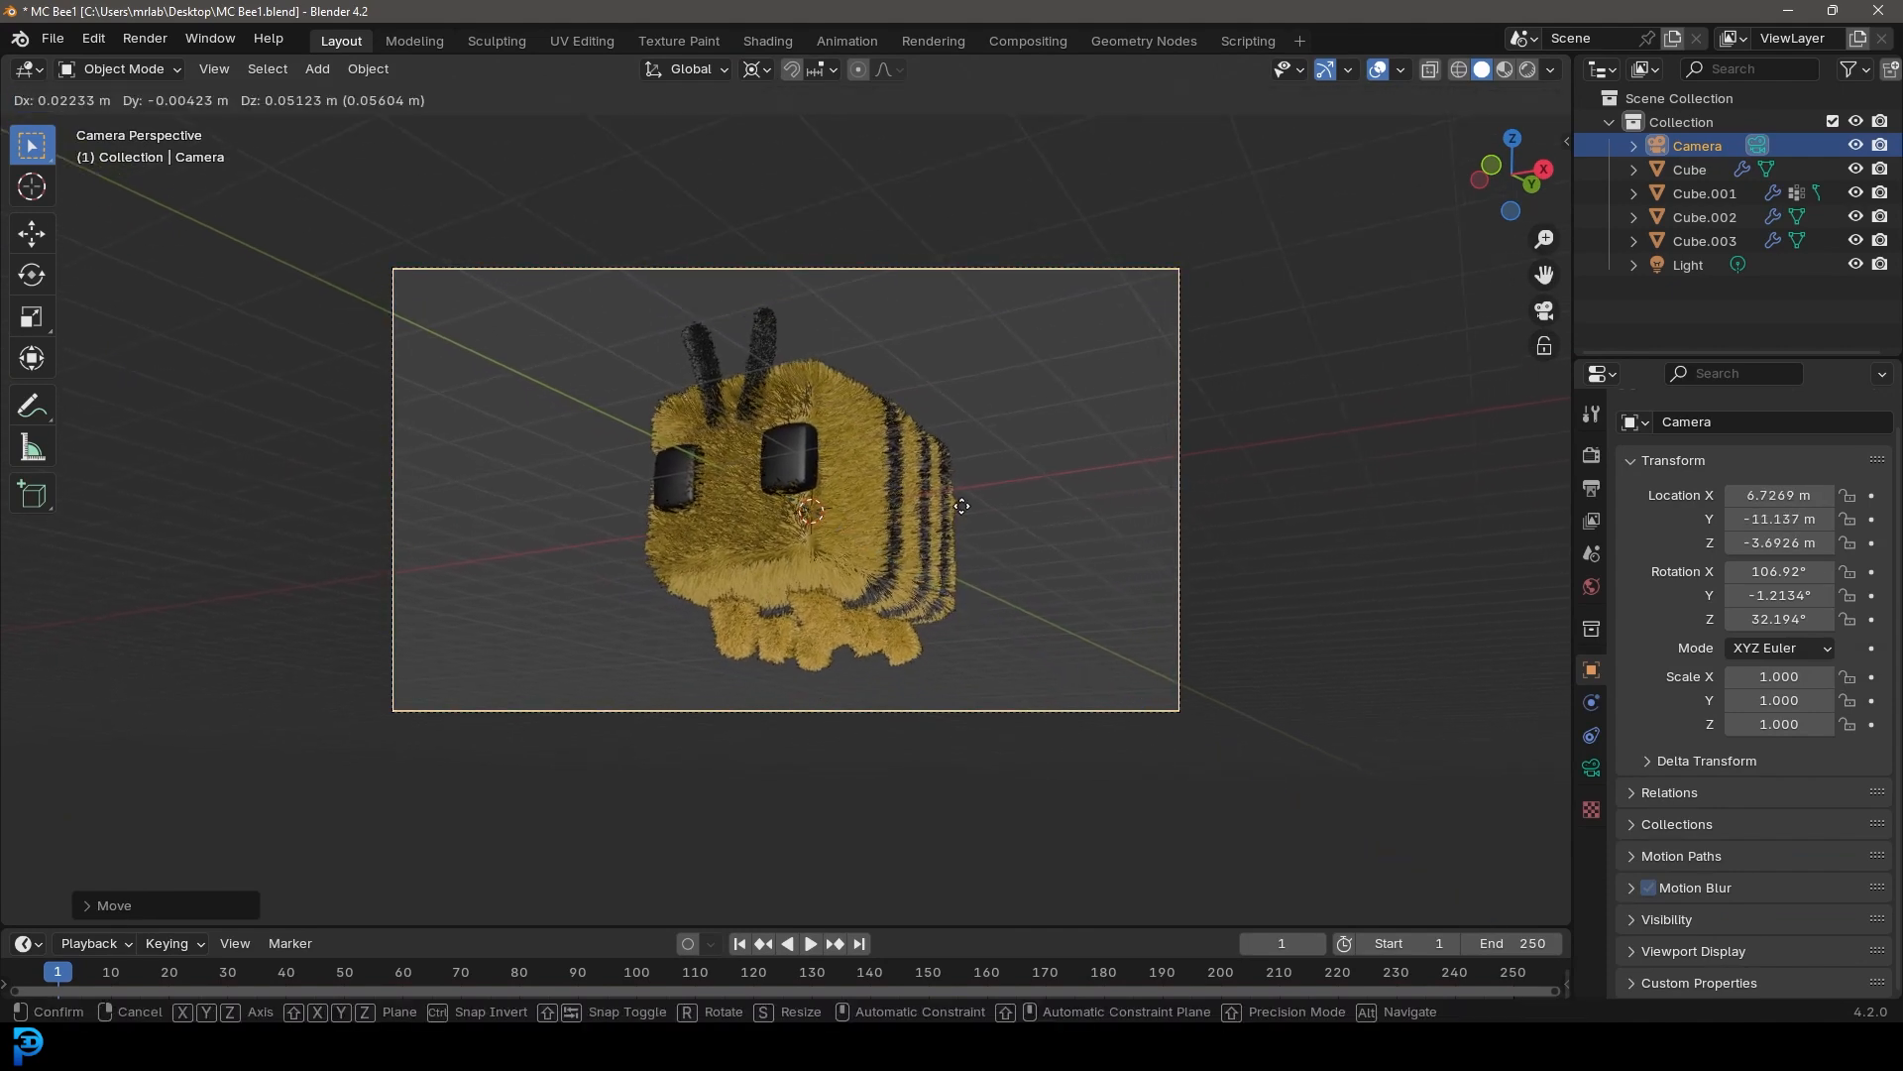
click(963, 507)
Add an area light and move it straight up along Z above the bee
scroll(1032, 343, down, 4)
click(1592, 455)
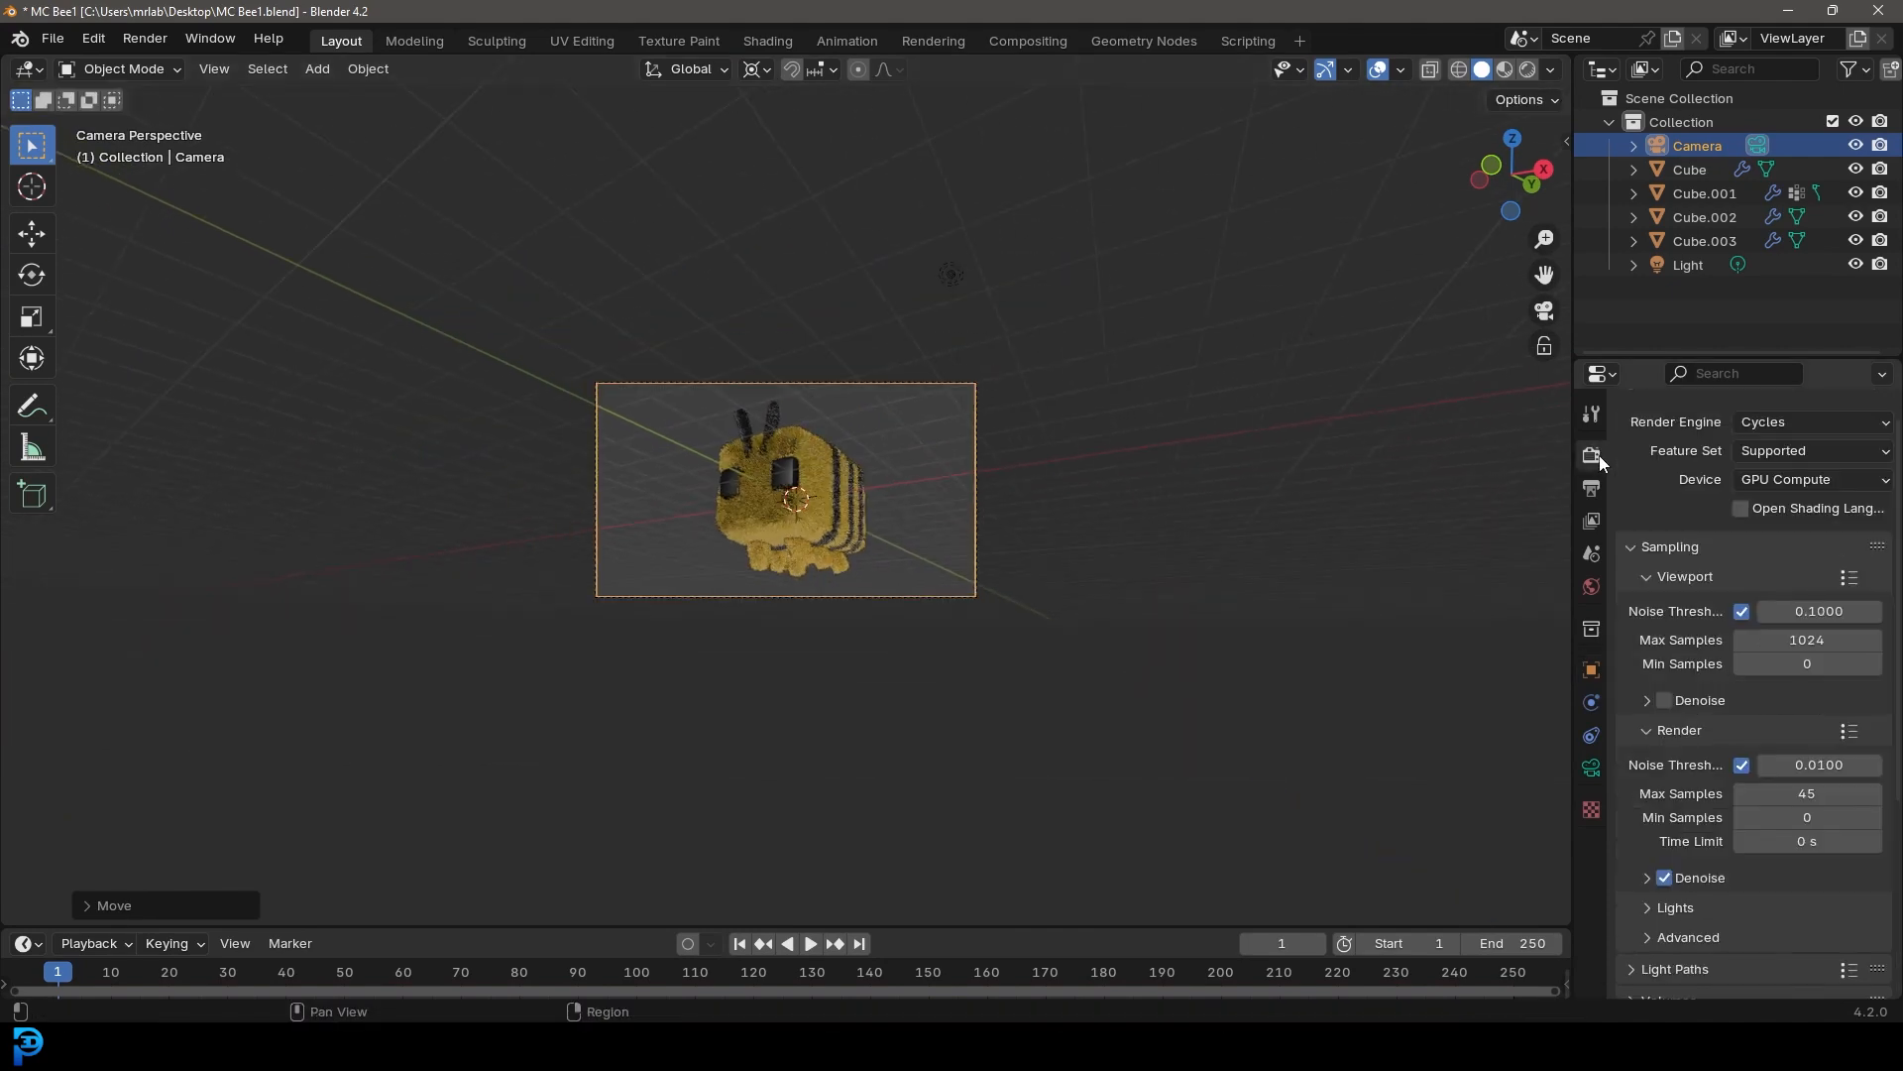
scroll(859, 455, up, 3)
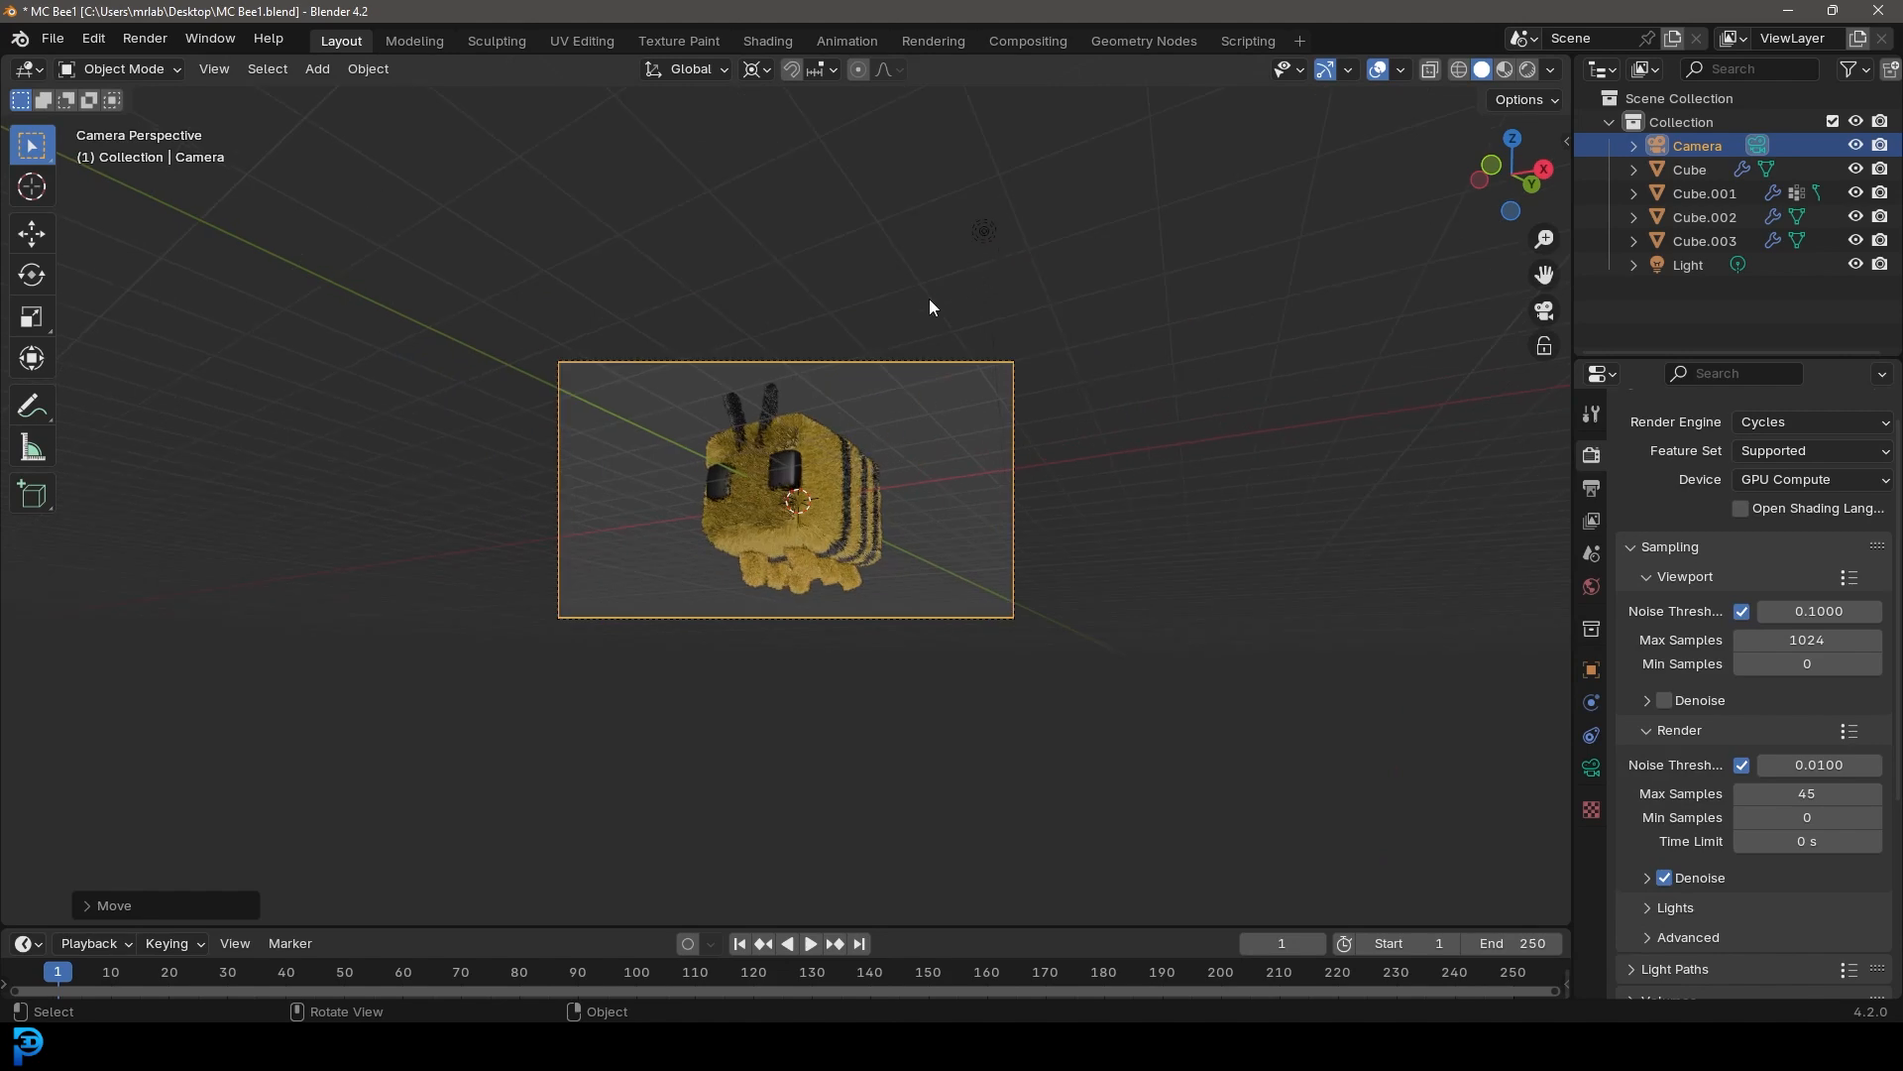
key(shift+a)
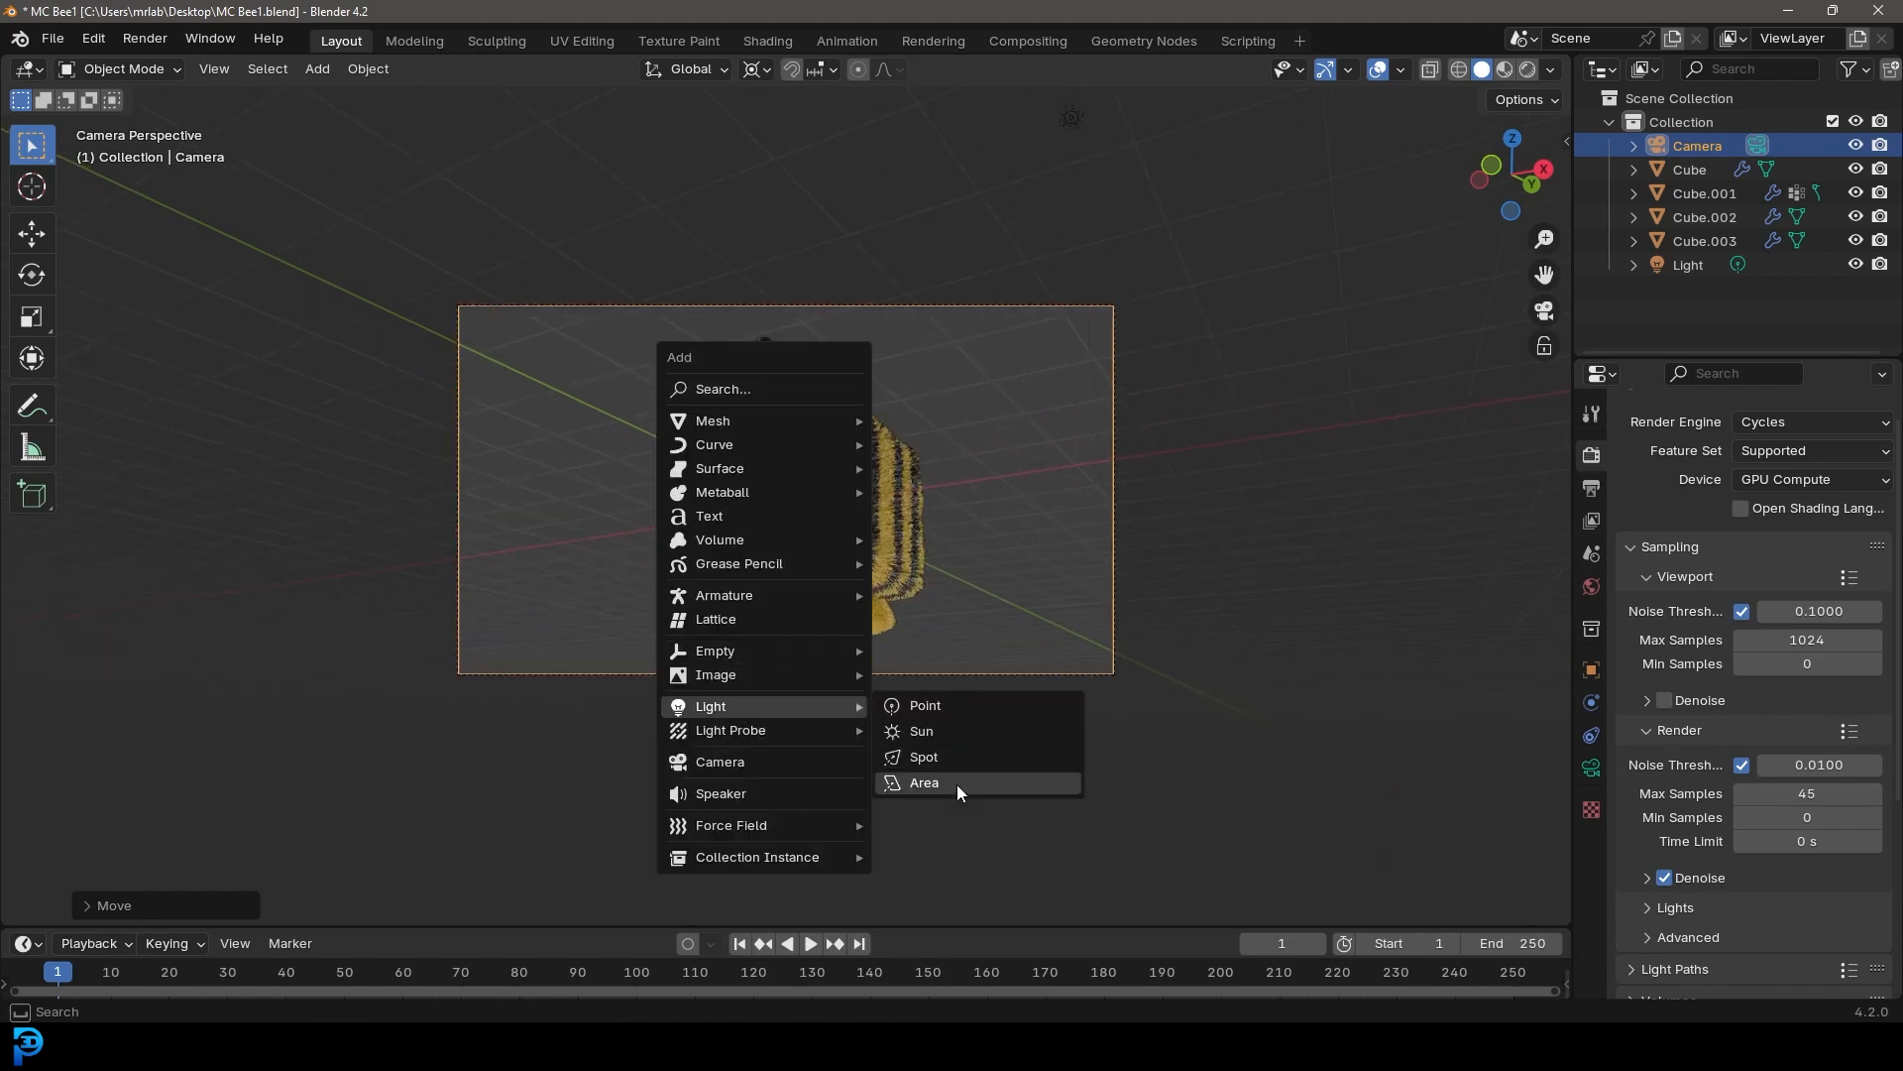
click(960, 777)
key(g)
key(z)
click(840, 369)
middle_drag(840, 369, 820, 328)
Set the area light's power to 300 W and its size to about 5.48 m
scroll(854, 366, down, 4)
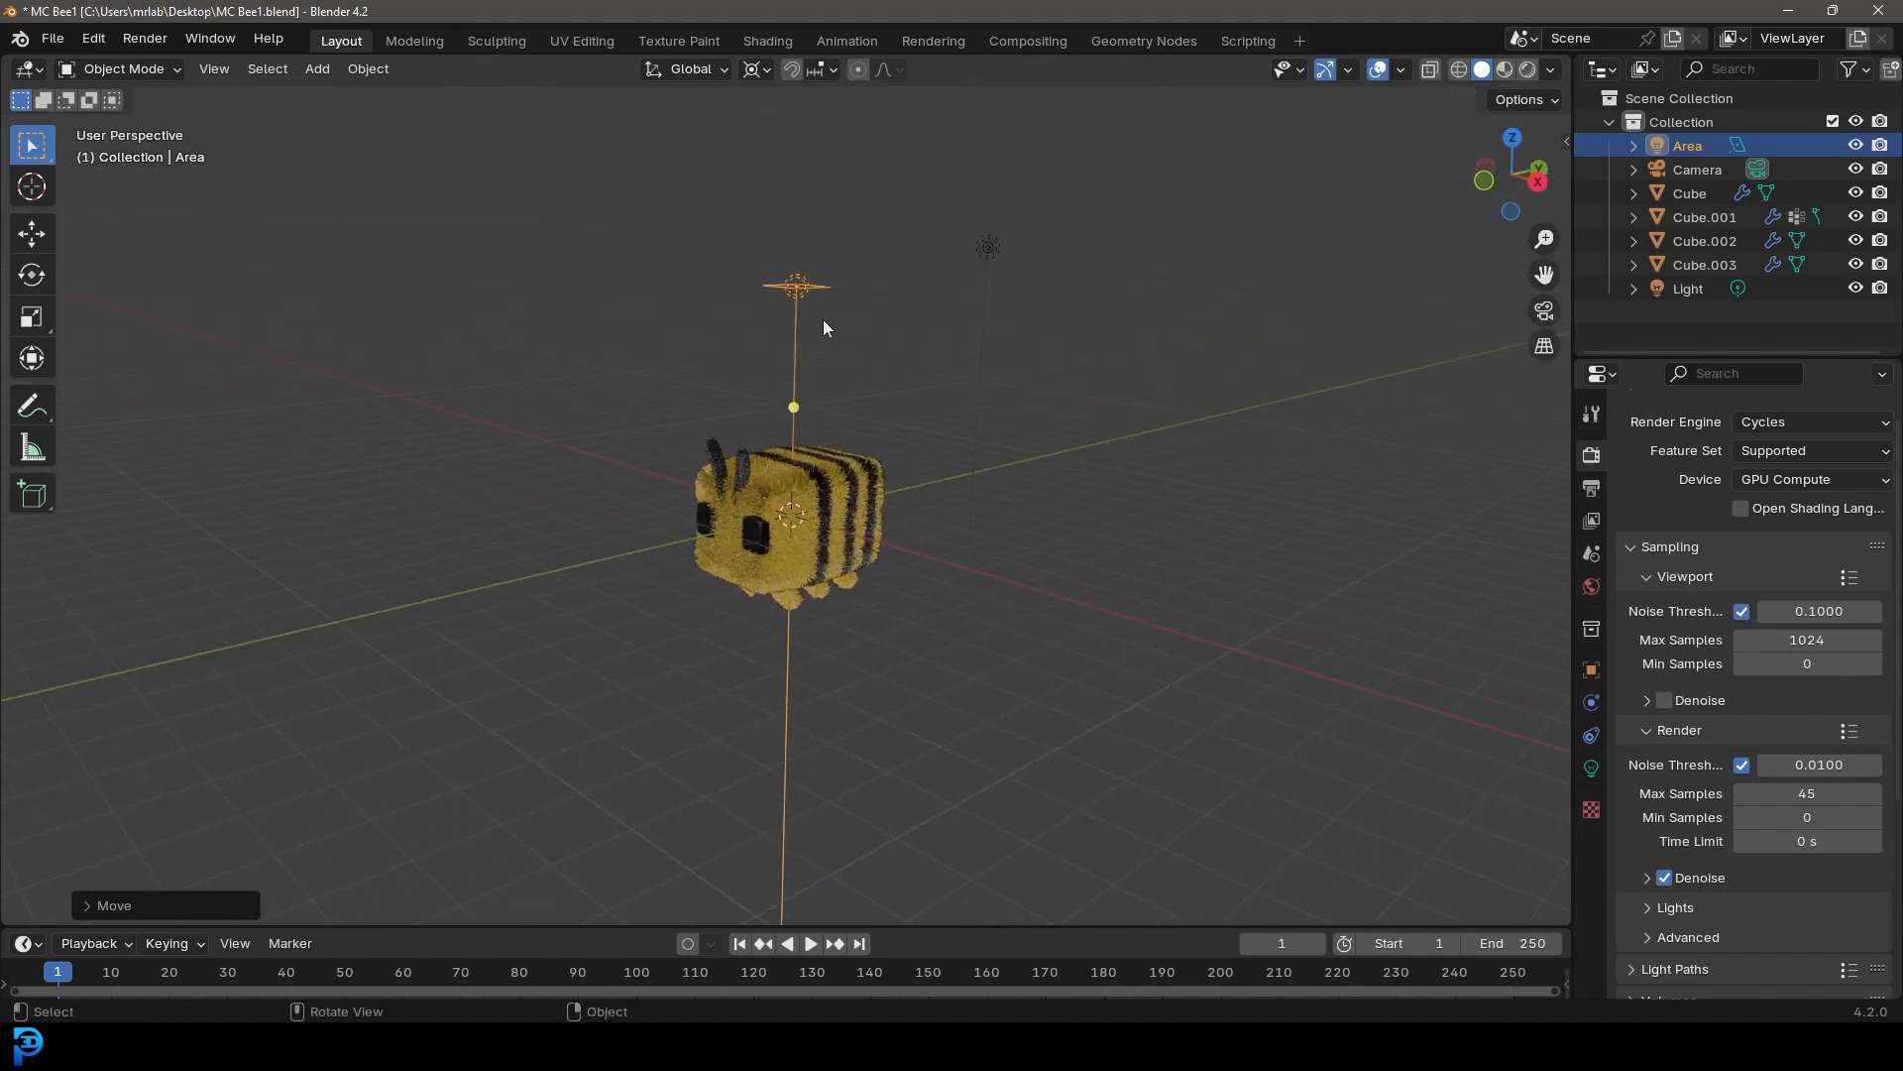
click(1593, 768)
double_click(1812, 604)
text(300)
key(Return)
drag(1791, 666, 1874, 665)
Switch the viewport to Rendered shading
scroll(901, 495, up, 2)
key(z)
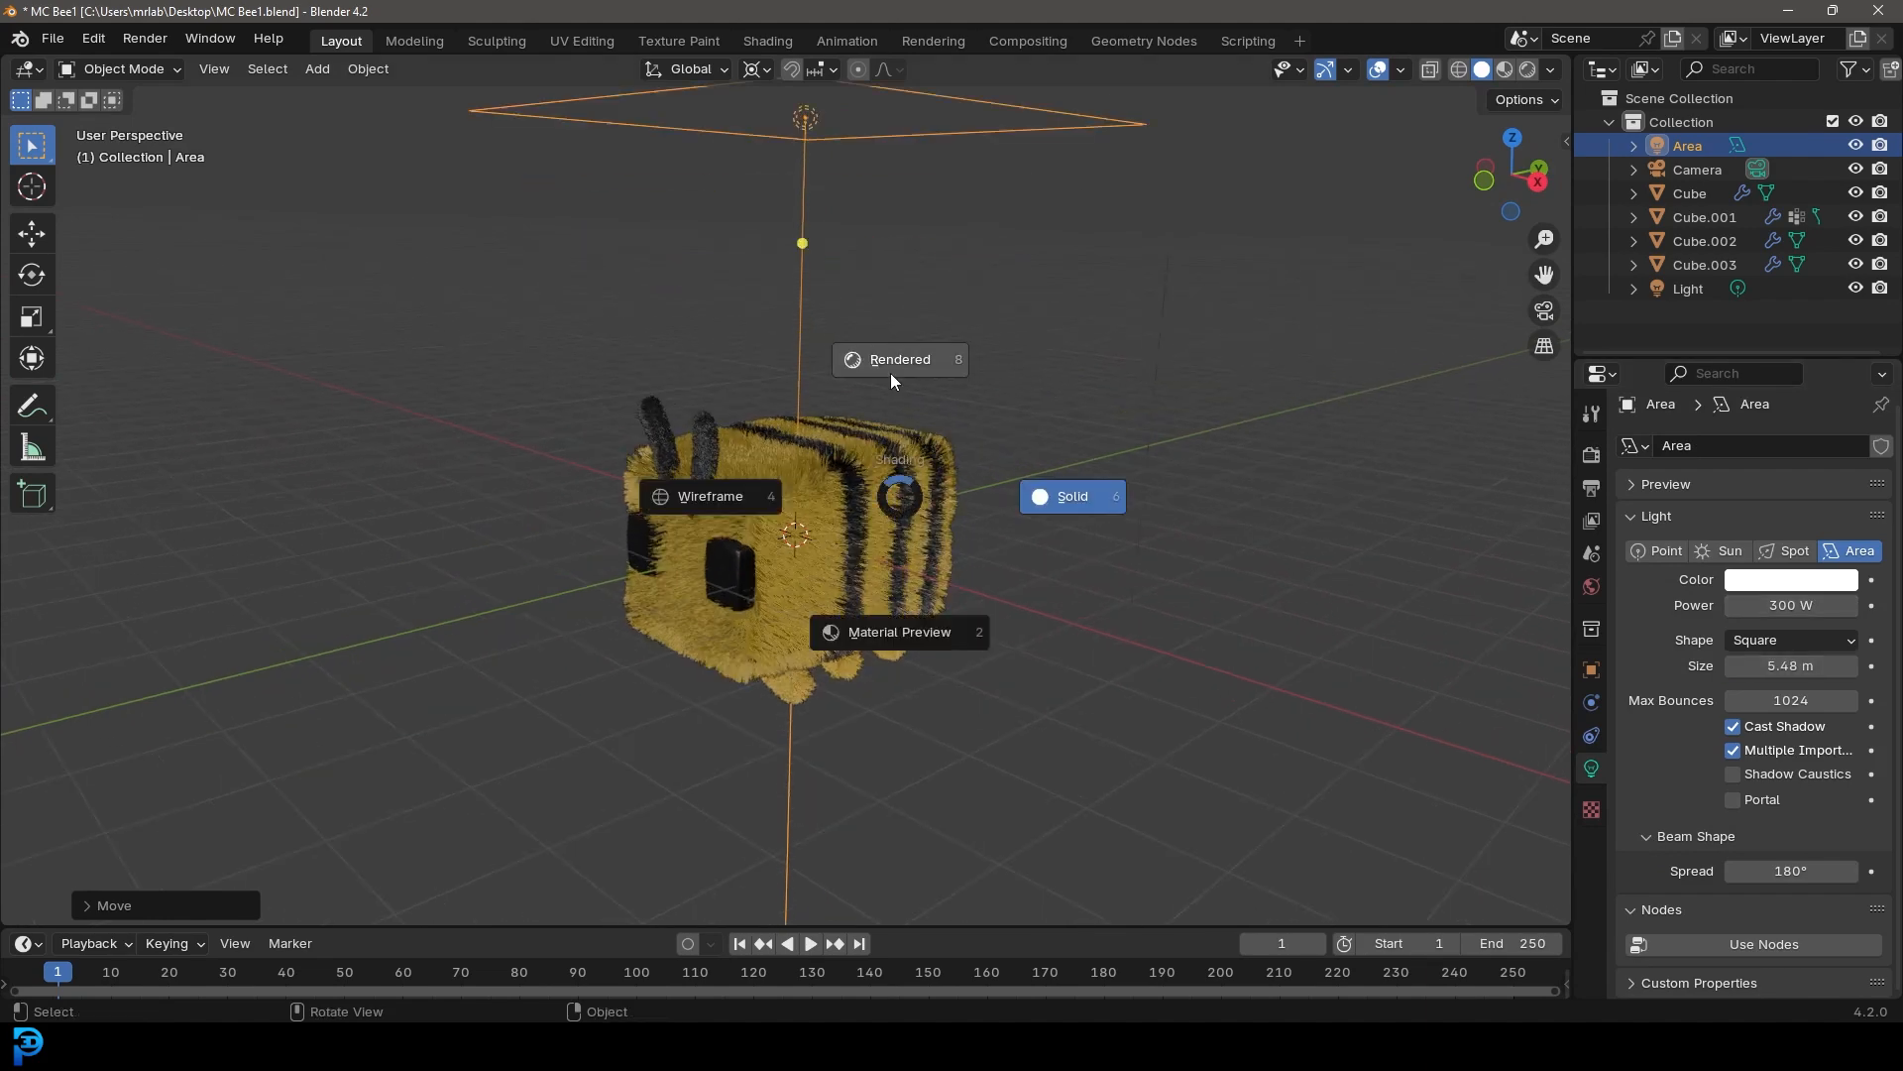
click(892, 365)
Rotate the area light to tilt it toward the bee from one side
middle_drag(860, 568, 978, 559)
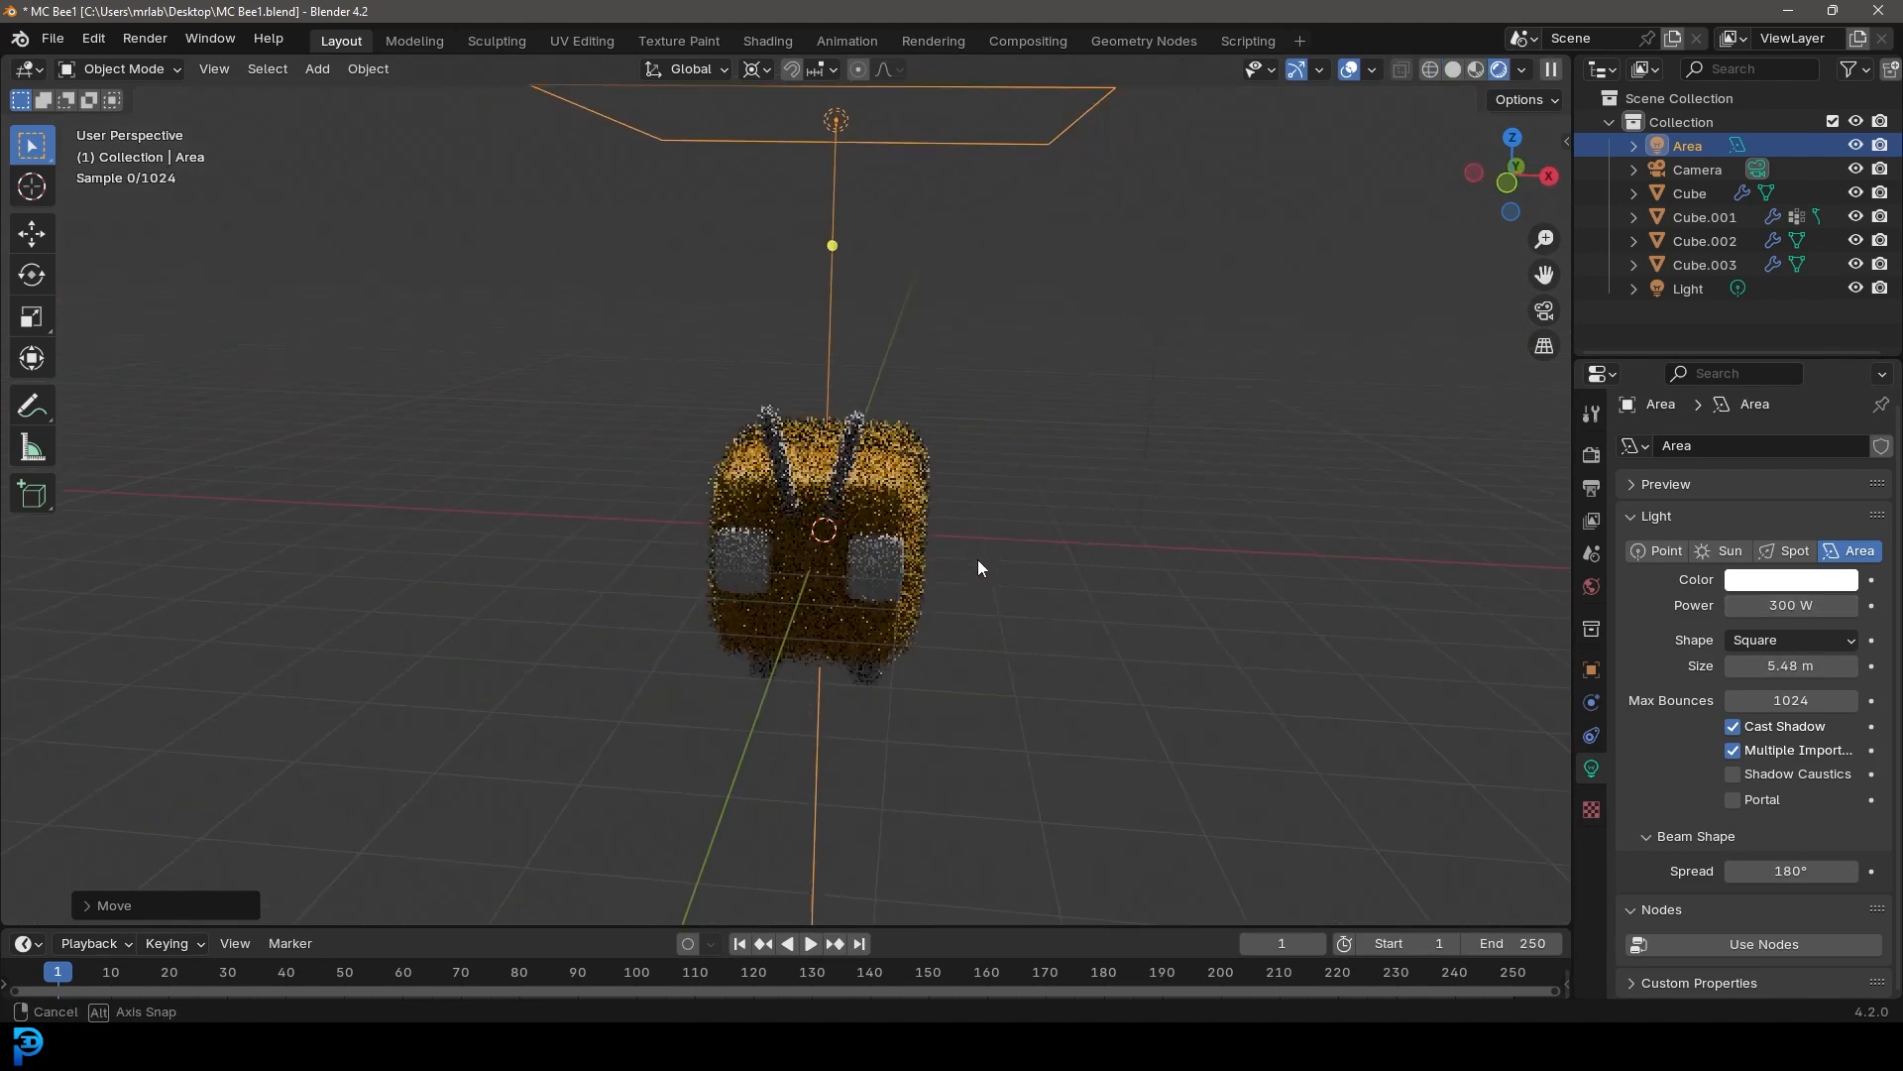
key(r)
click(977, 224)
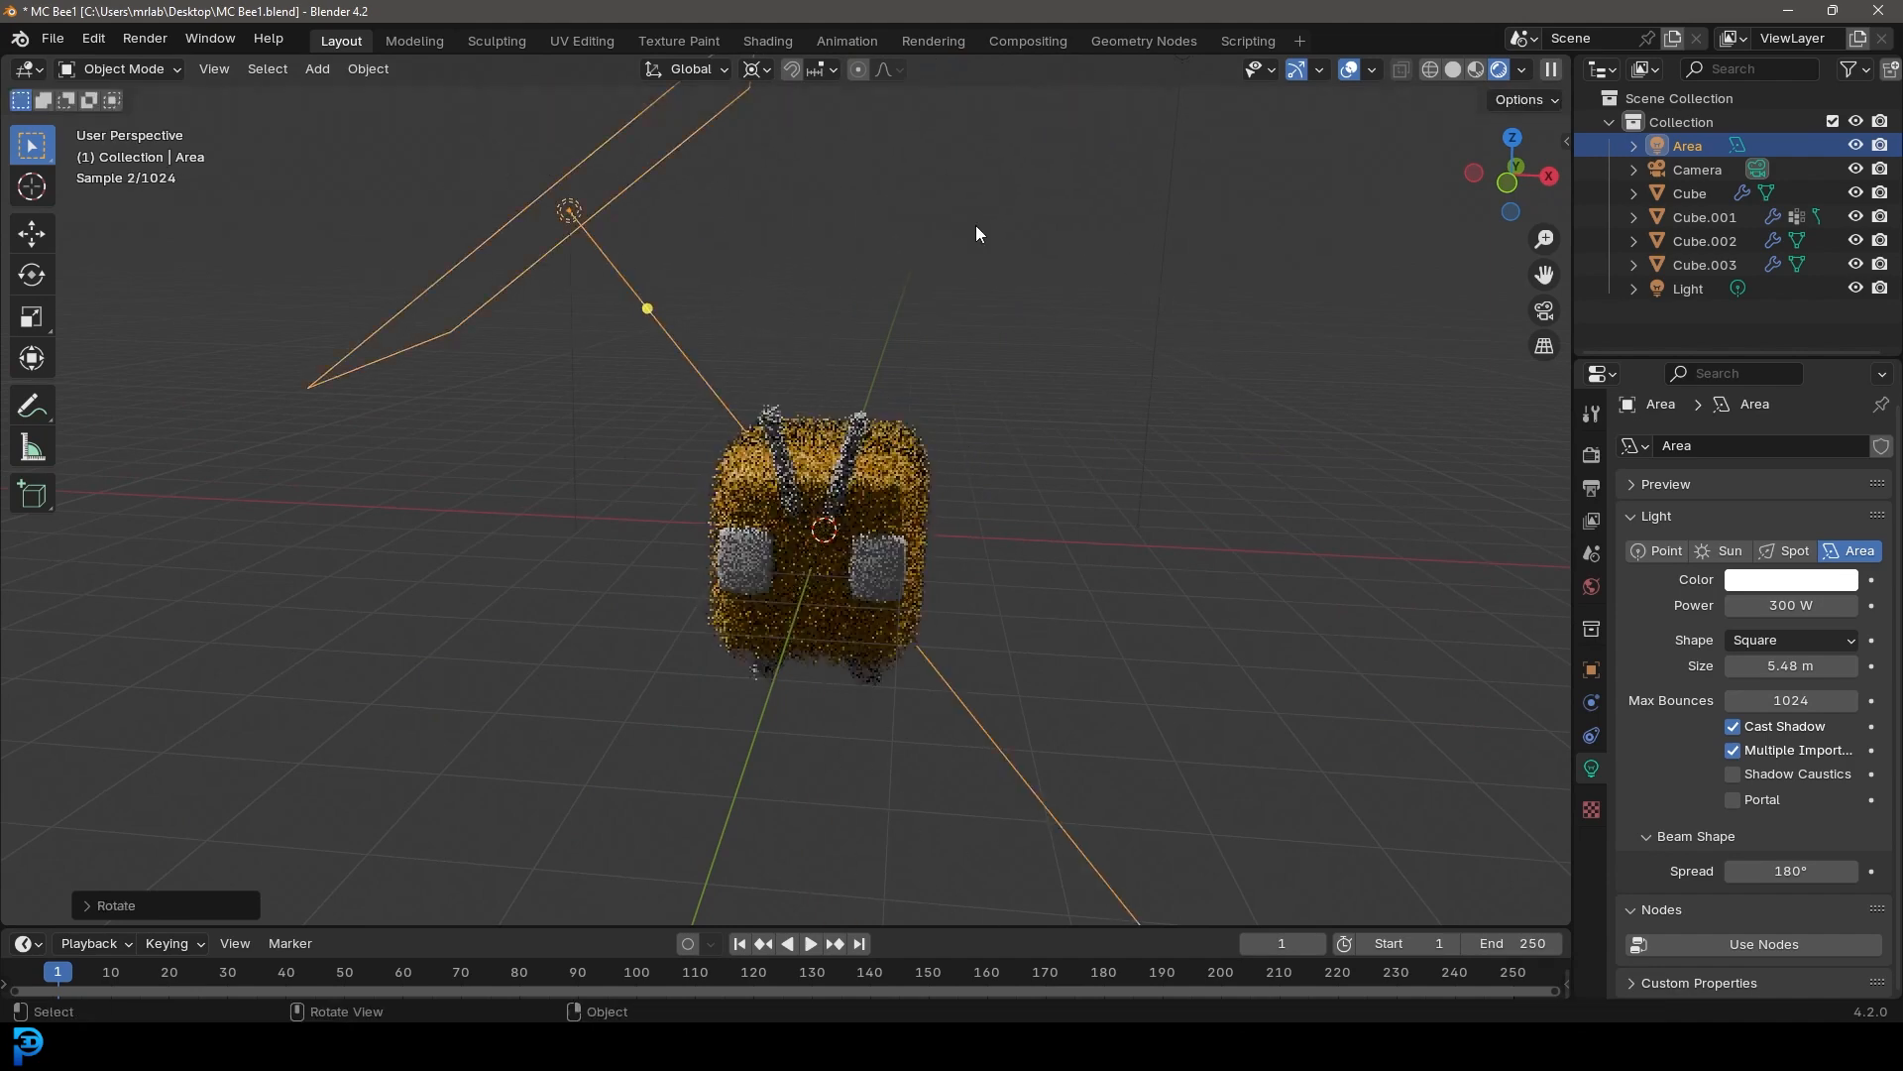
Duplicate the area light and rotate the copy to light the bee from the opposite side
key(shift+d)
key(r)
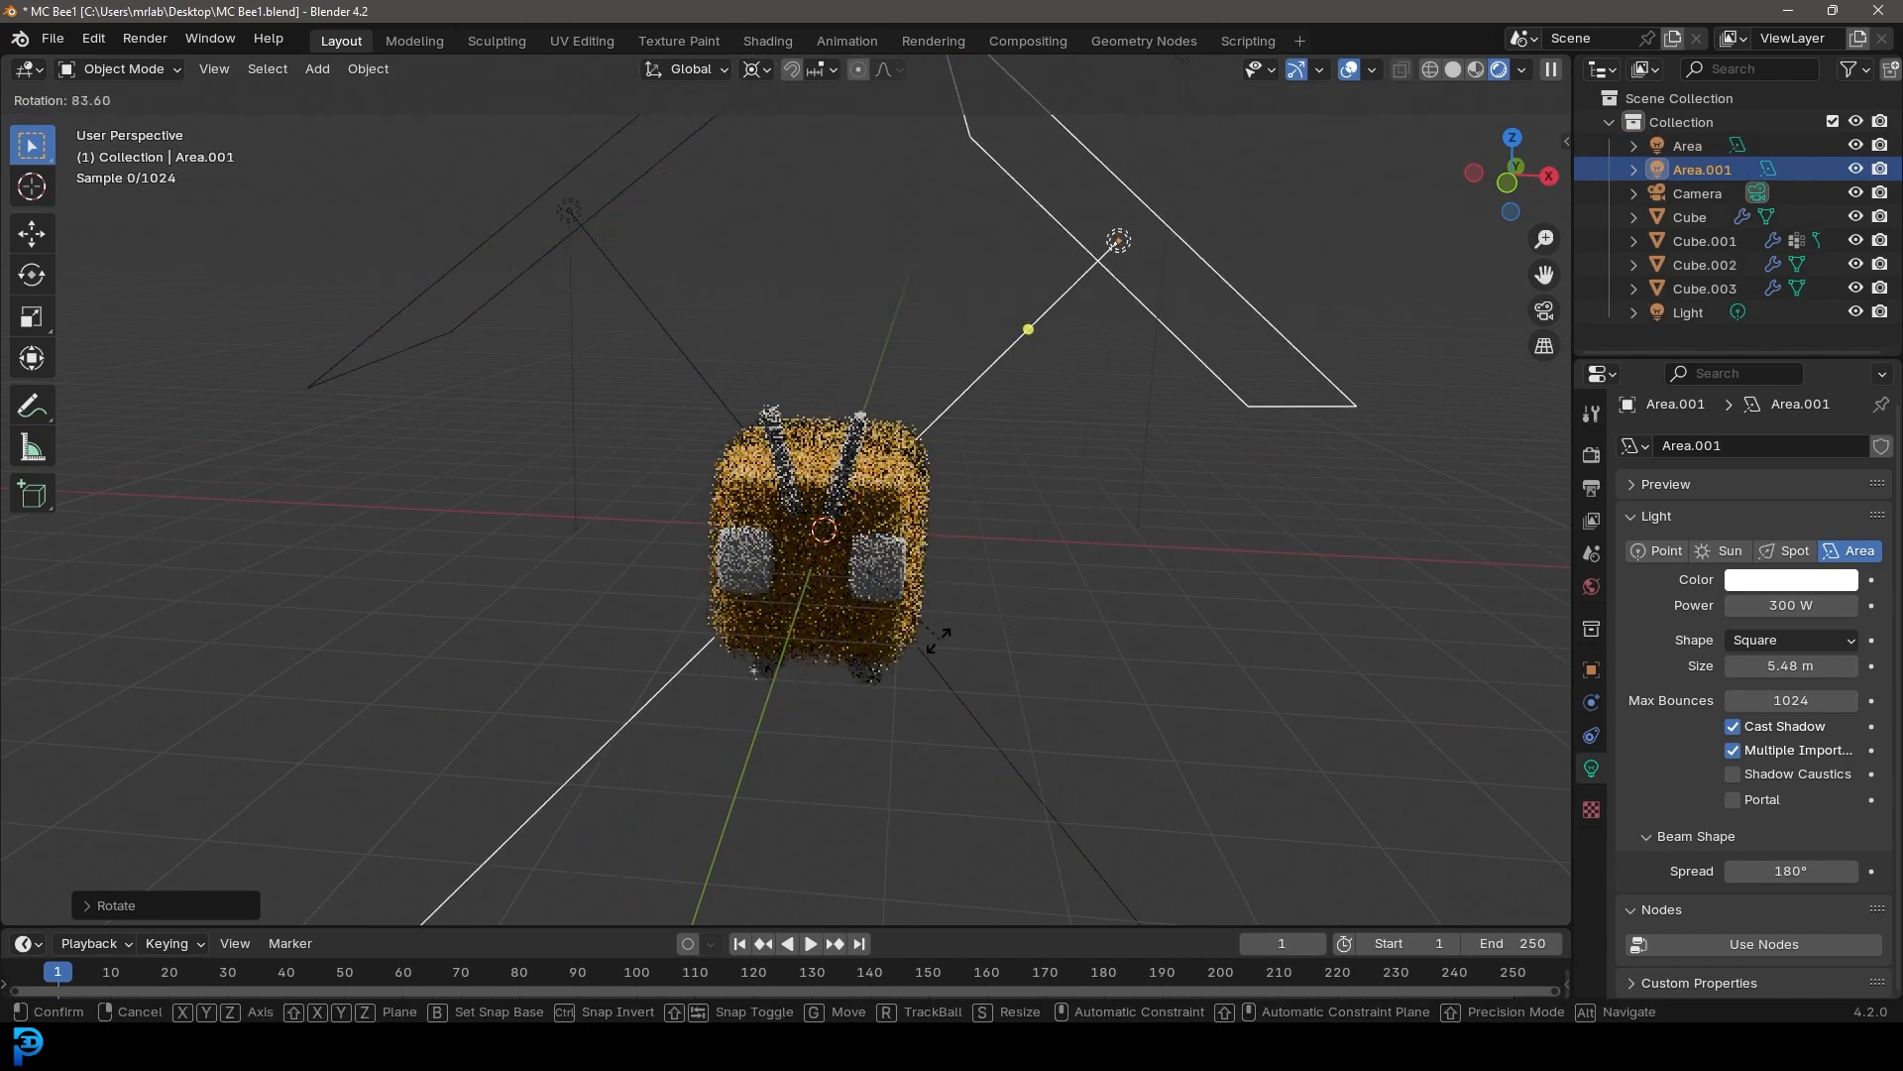
click(885, 639)
In camera view, duplicate the light again, trackball-rotate it to light the bee from the lower left, and save
key(KP_0)
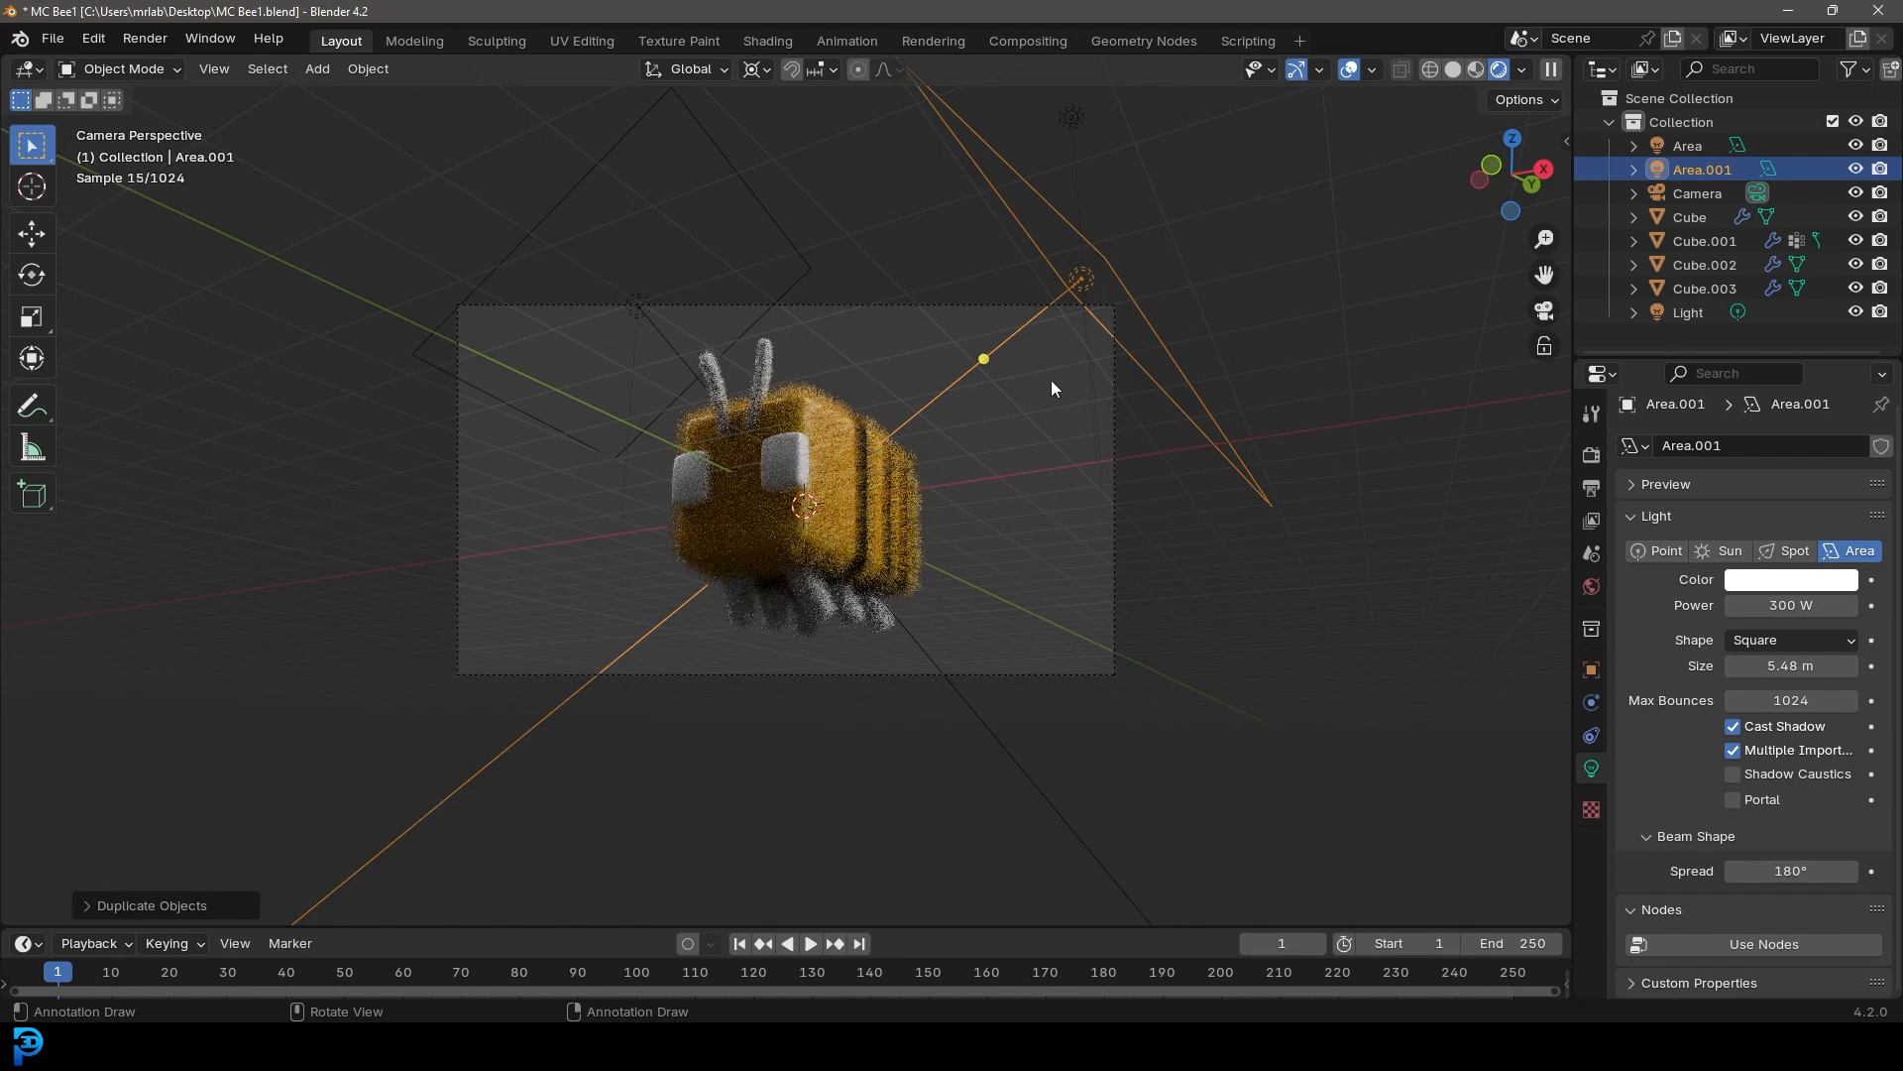
key(shift+d)
key(r)
key(r)
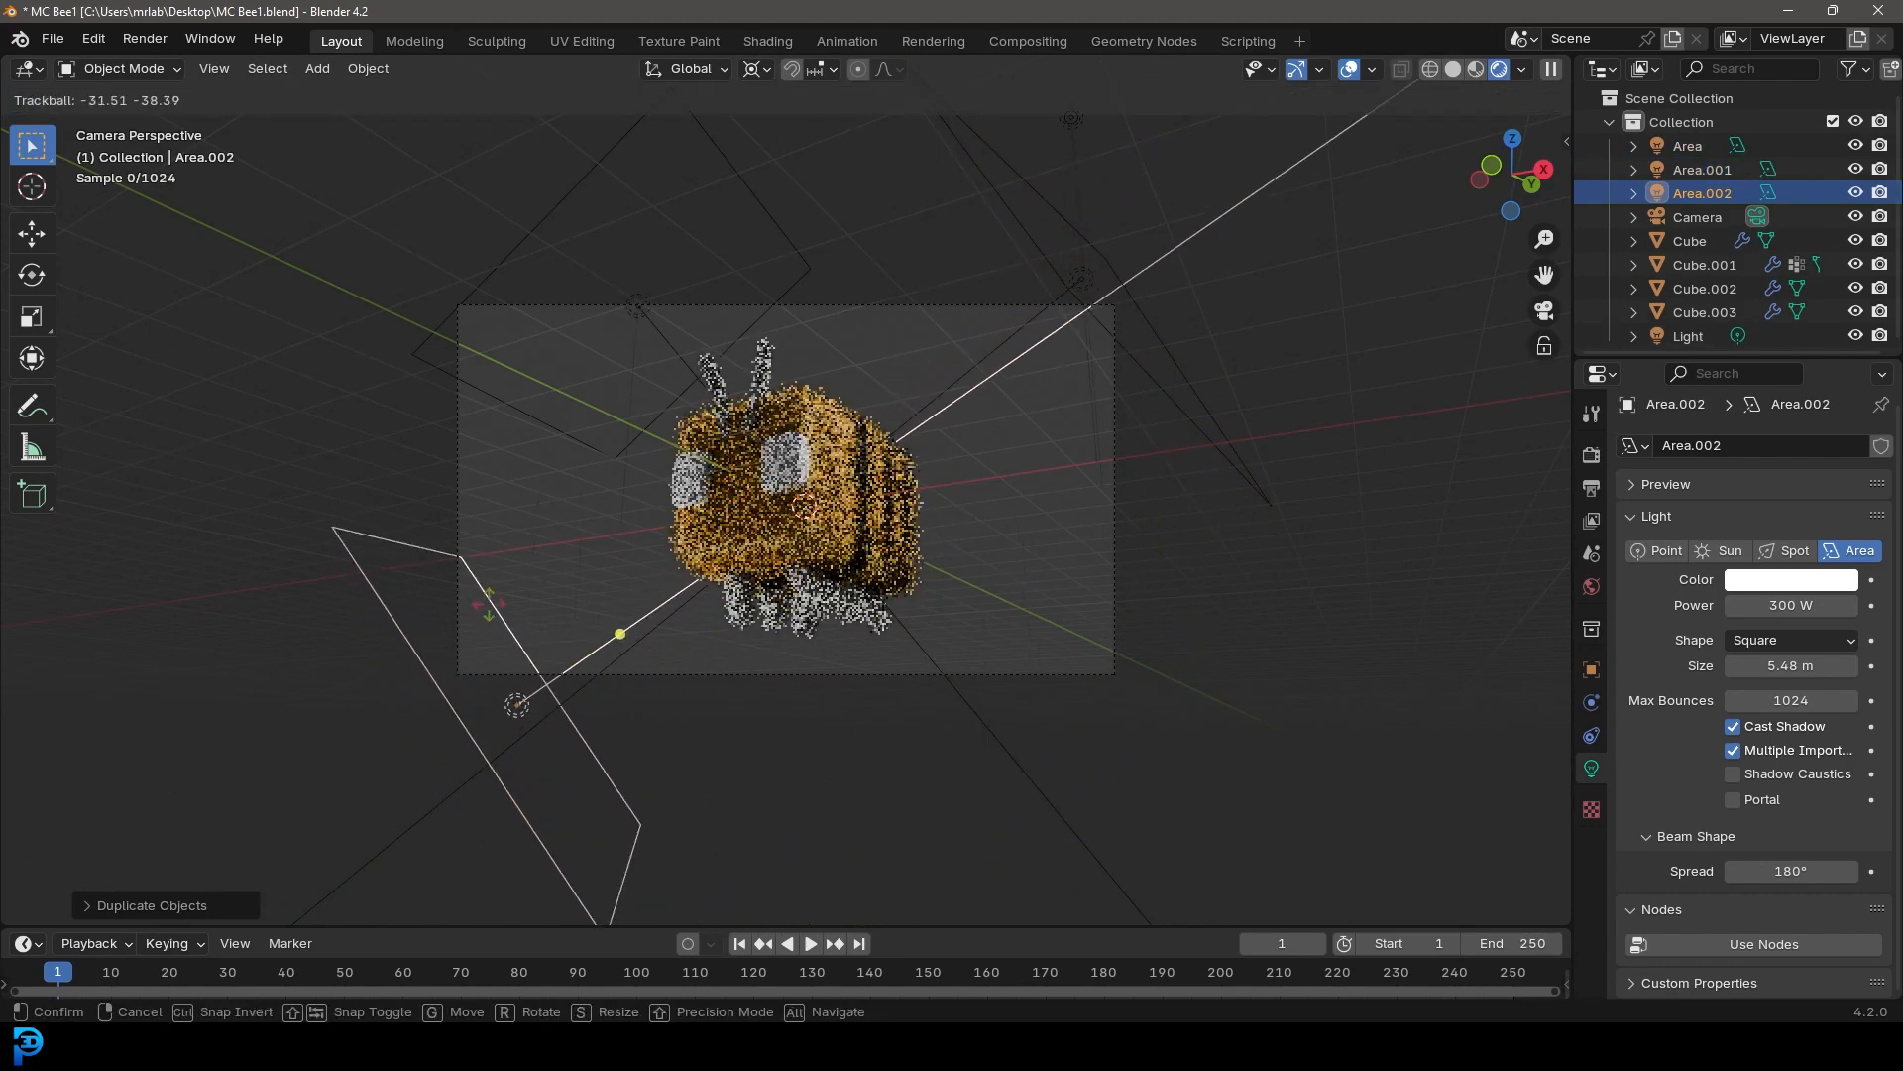
click(765, 567)
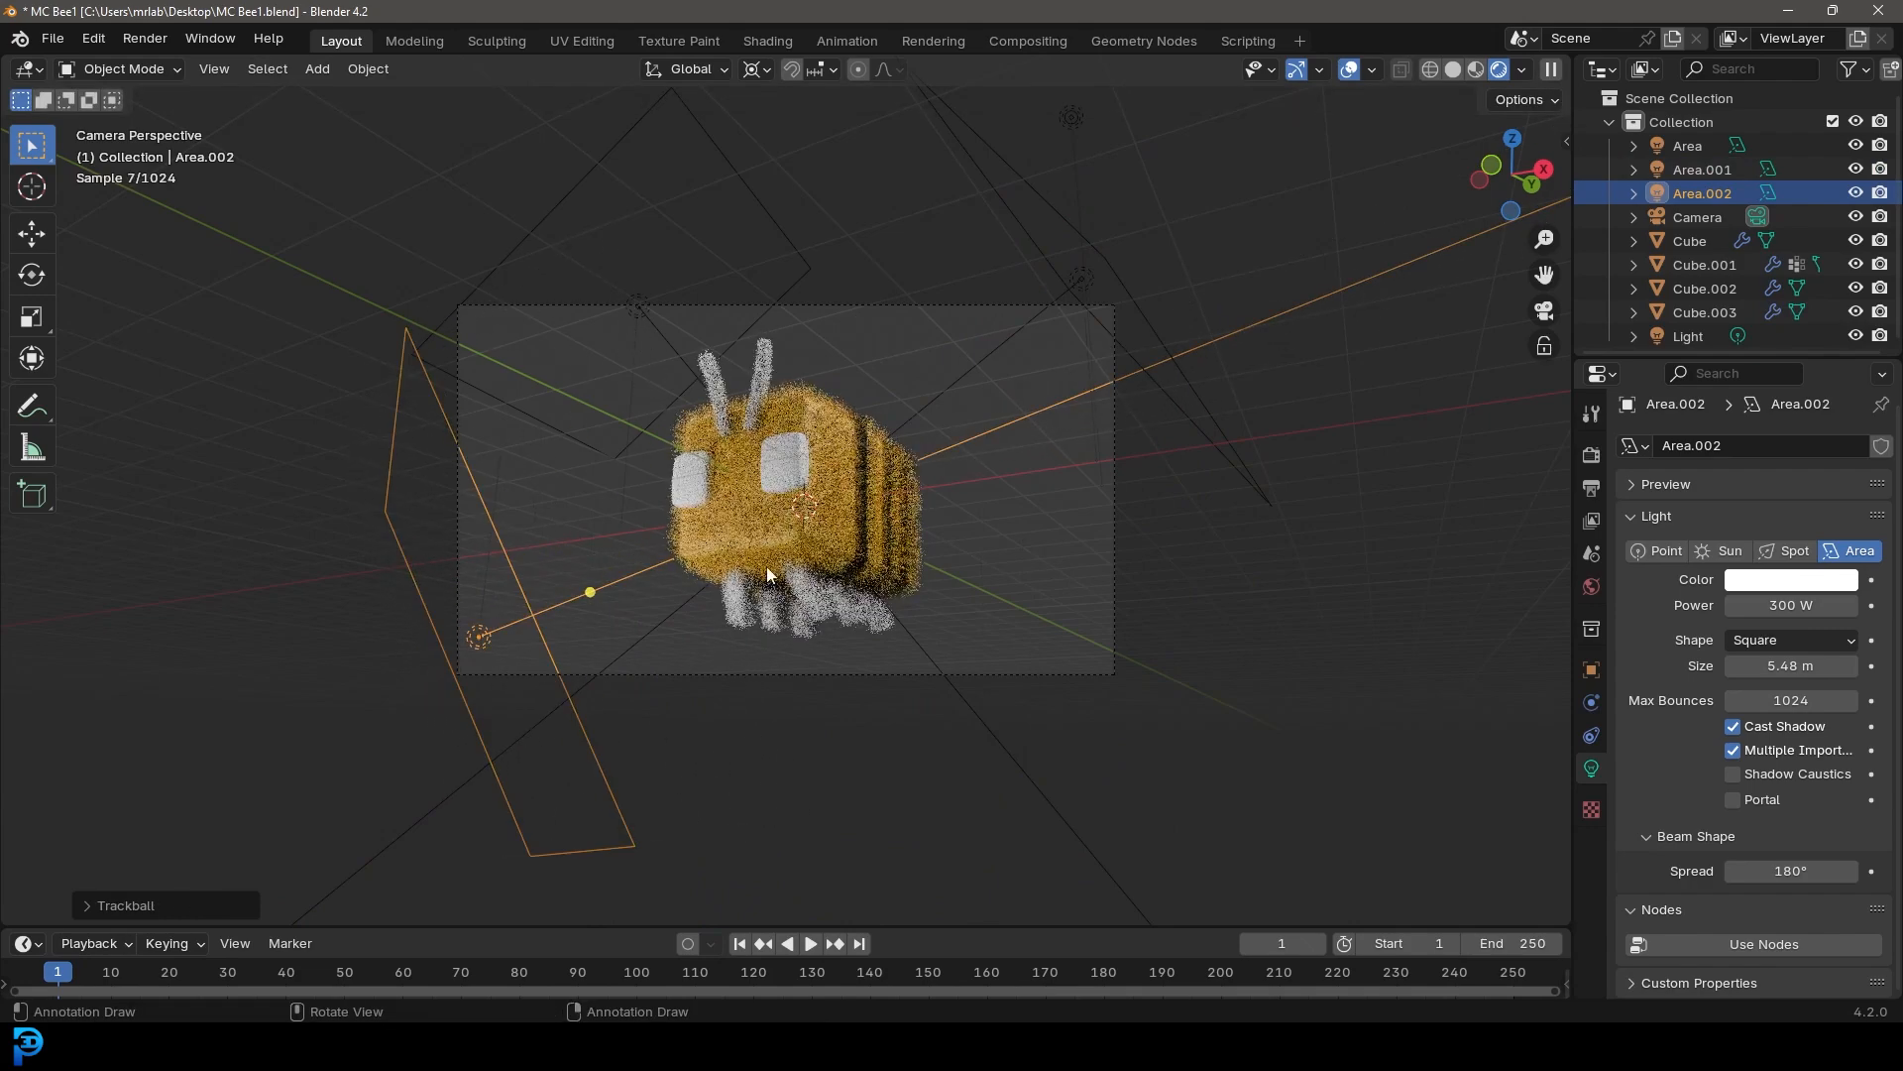
scroll(794, 526, up, 2)
key(ctrl+s)
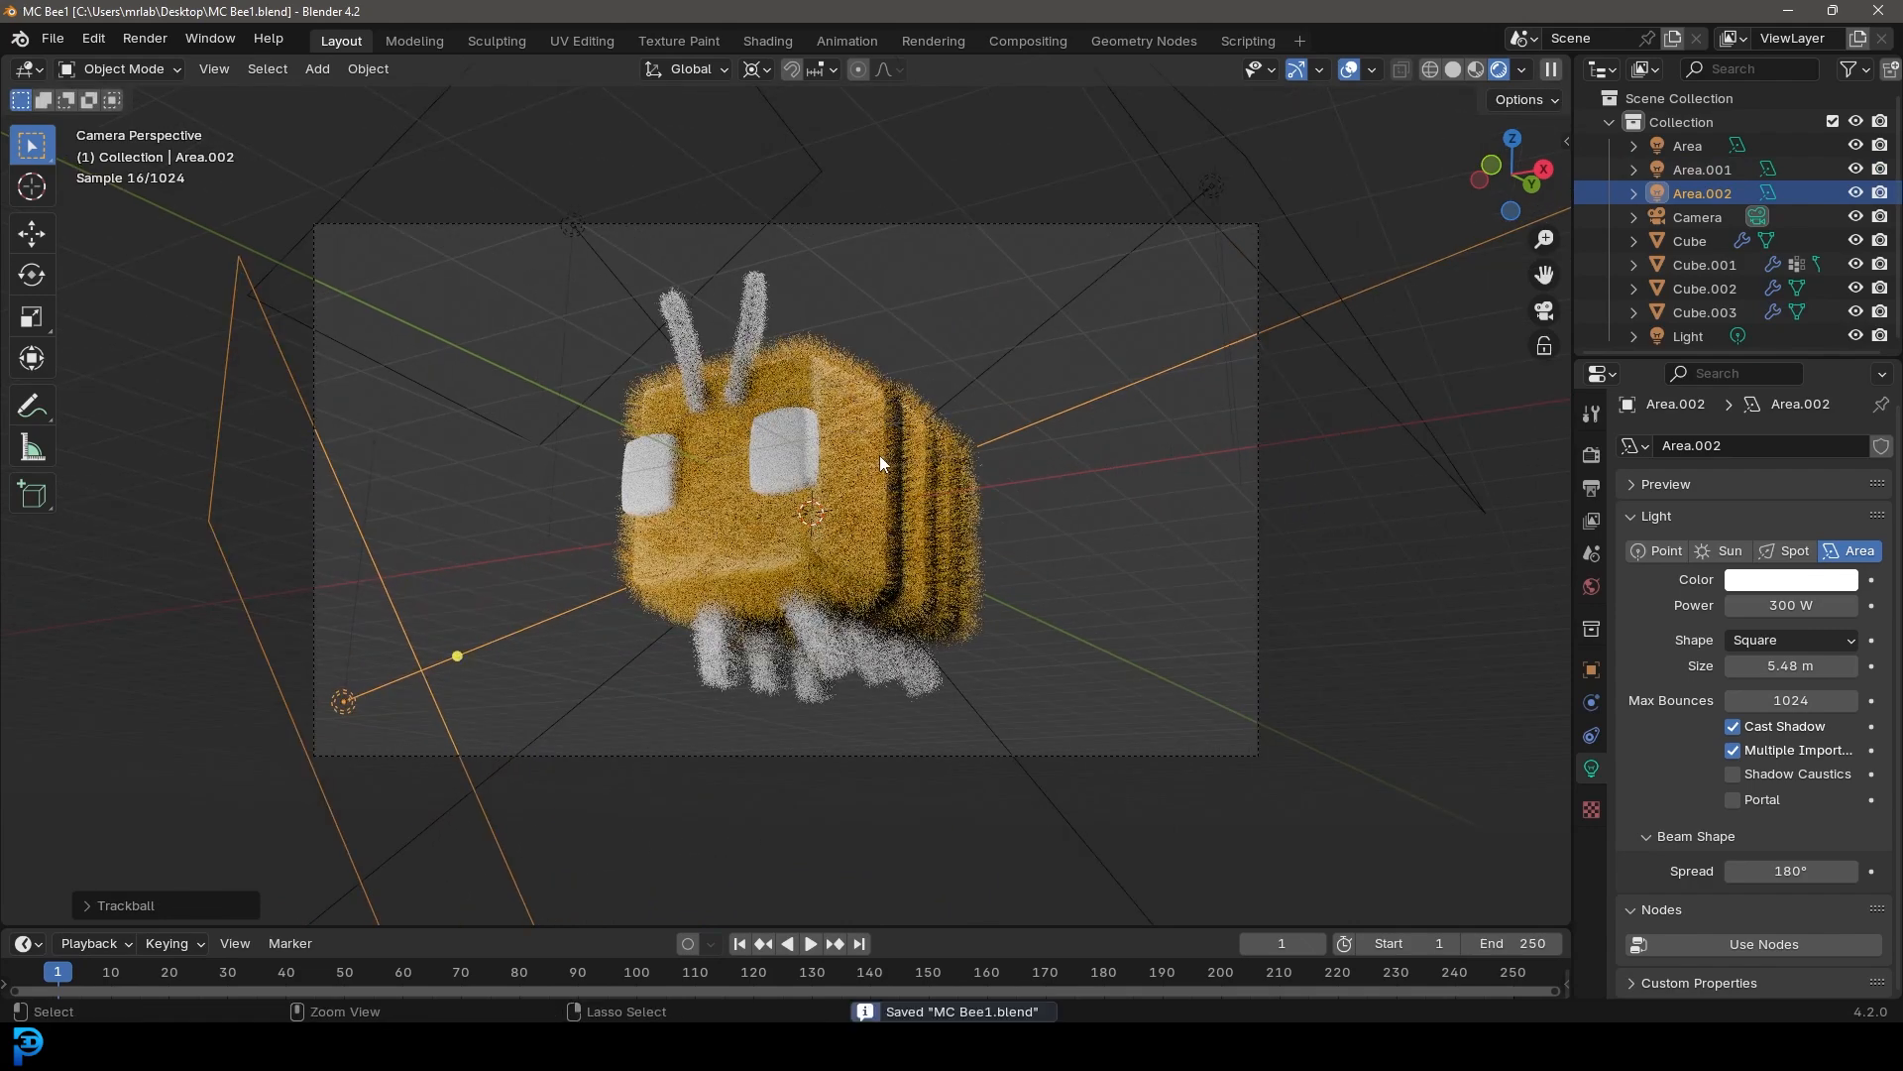
Set the antennae material's base color to black
click(763, 294)
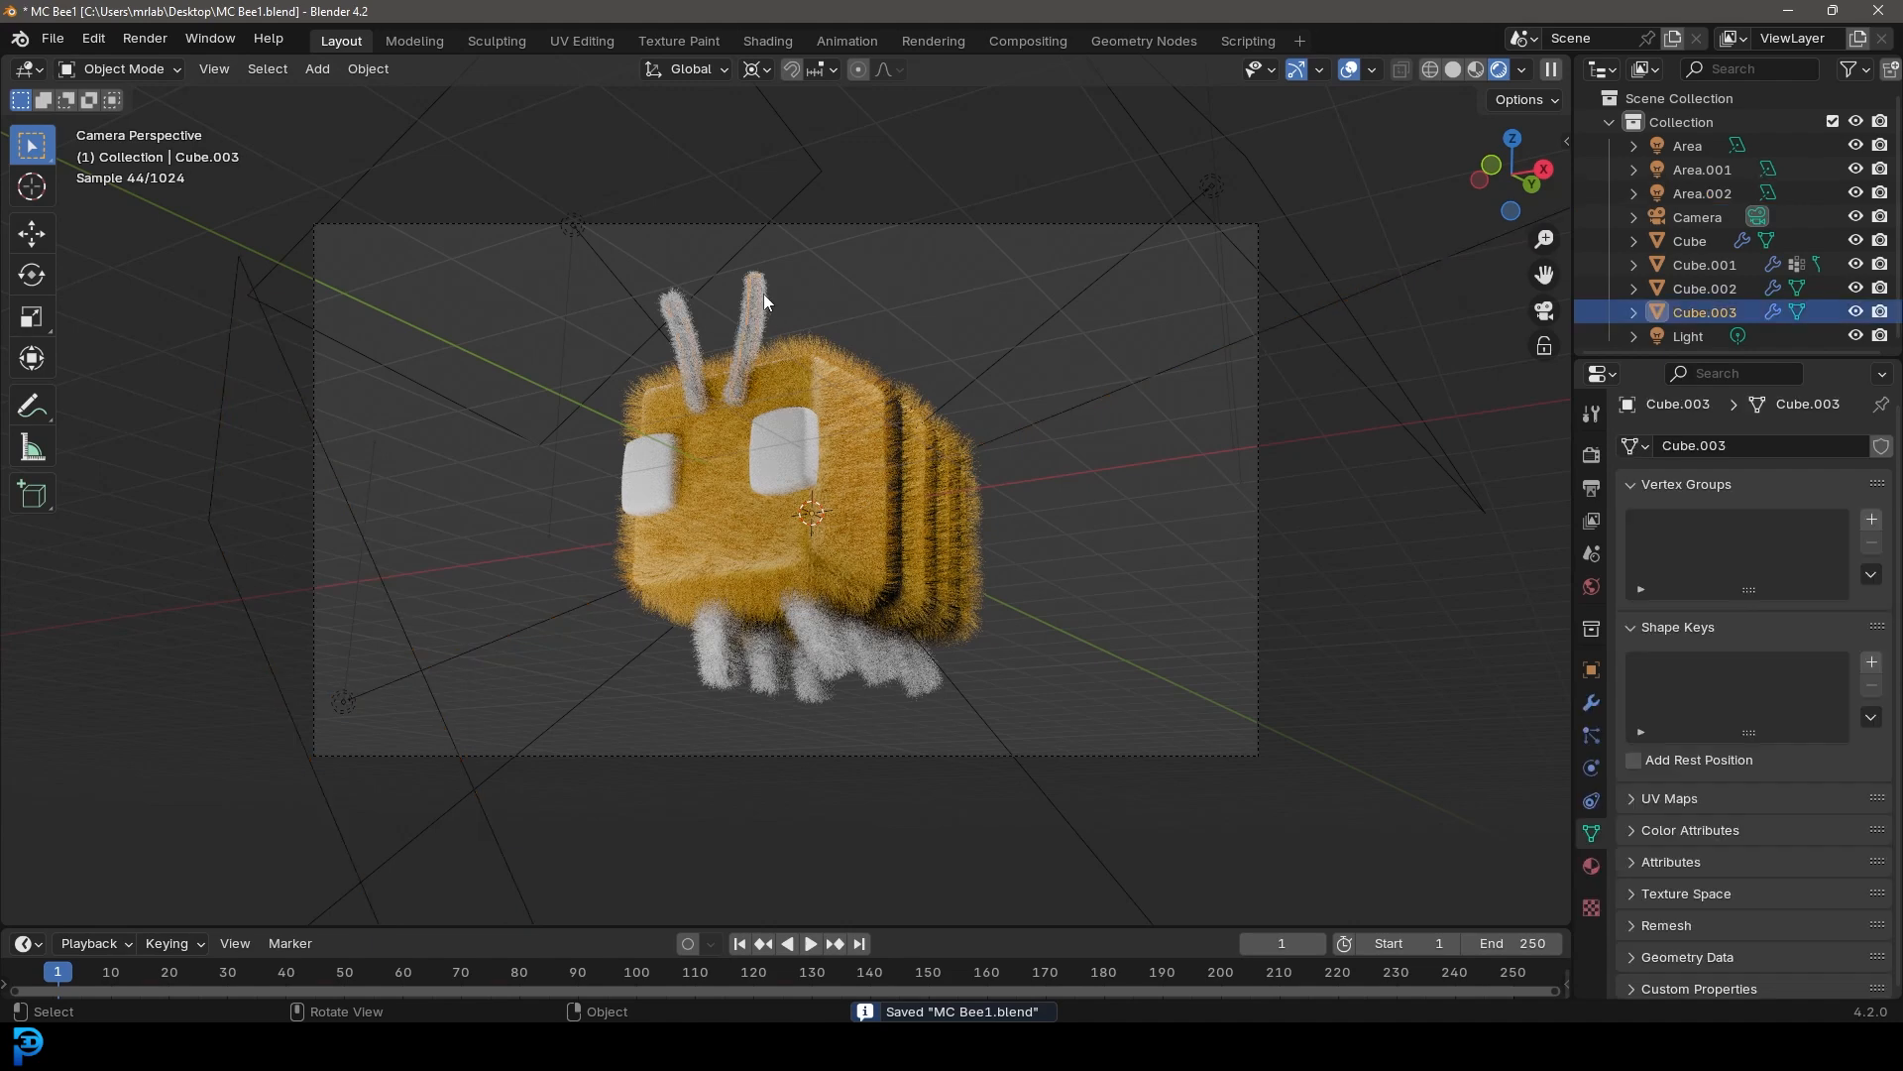
click(1593, 867)
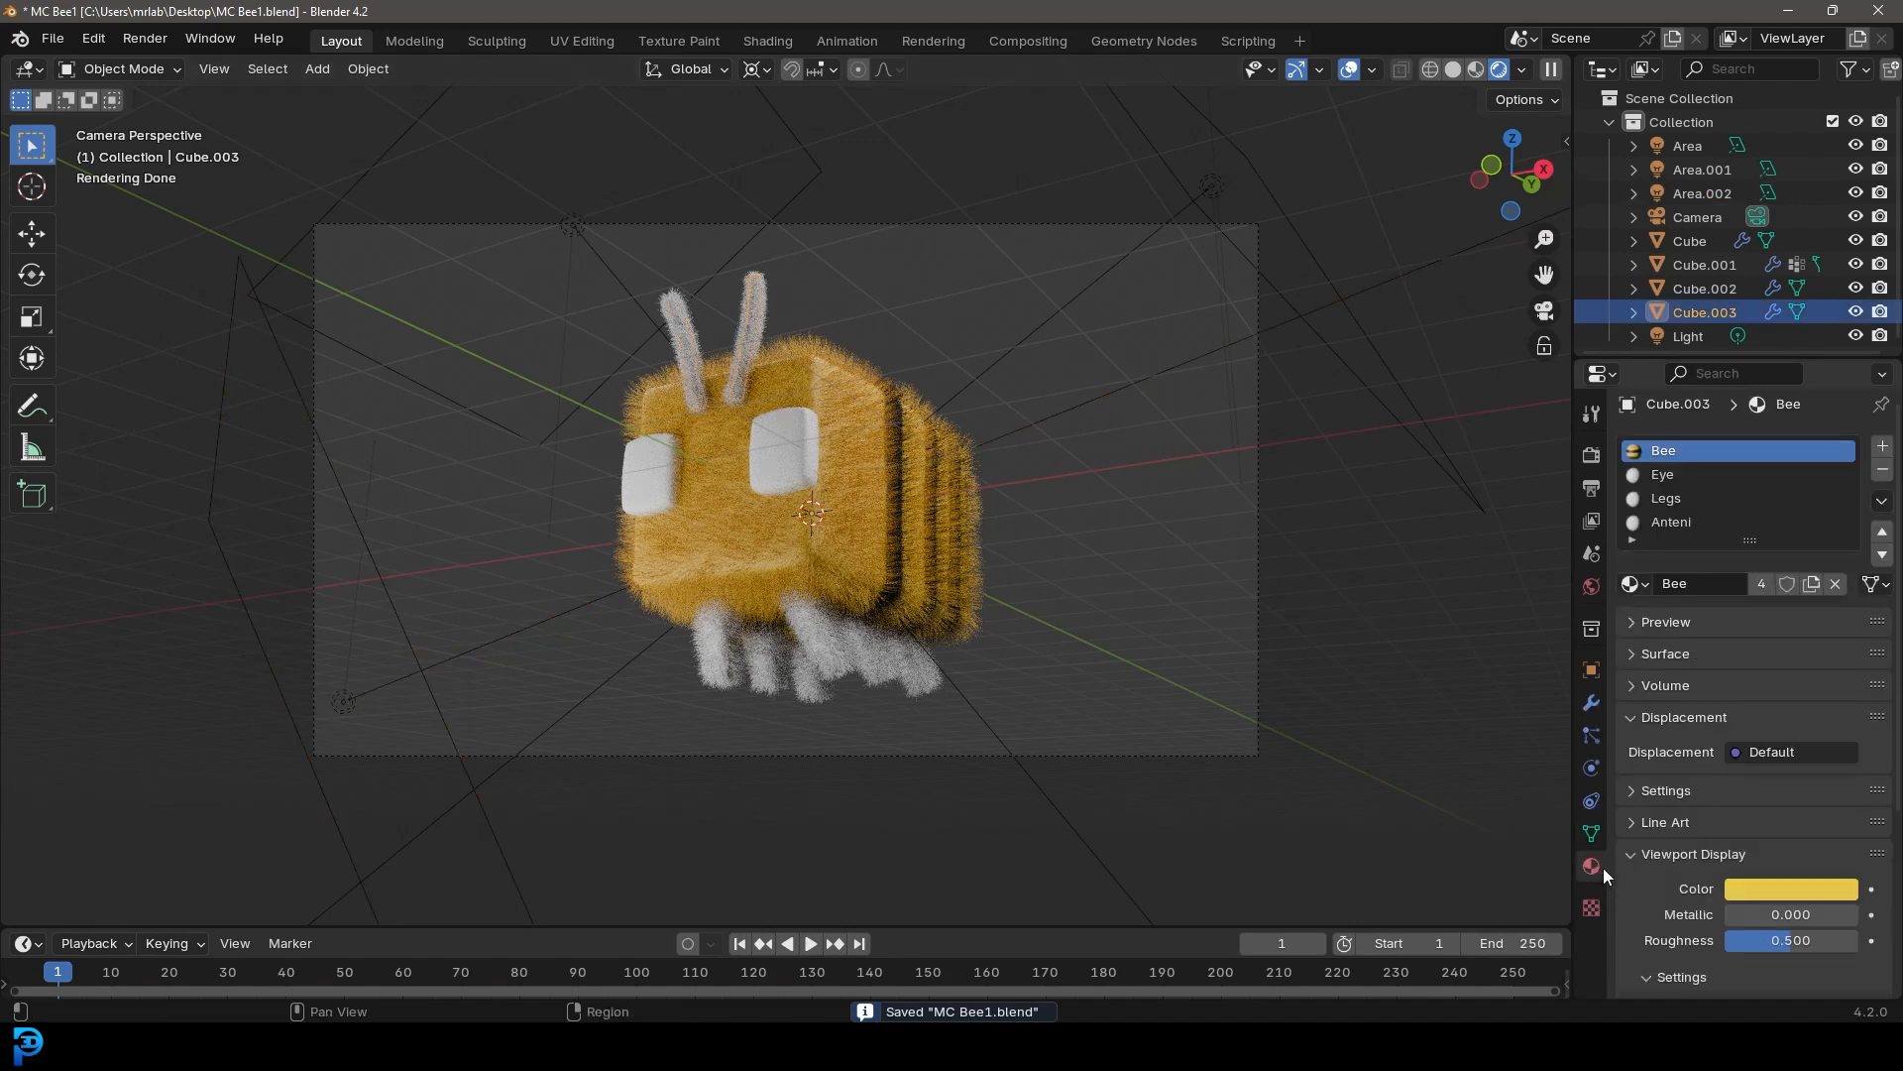
click(1676, 526)
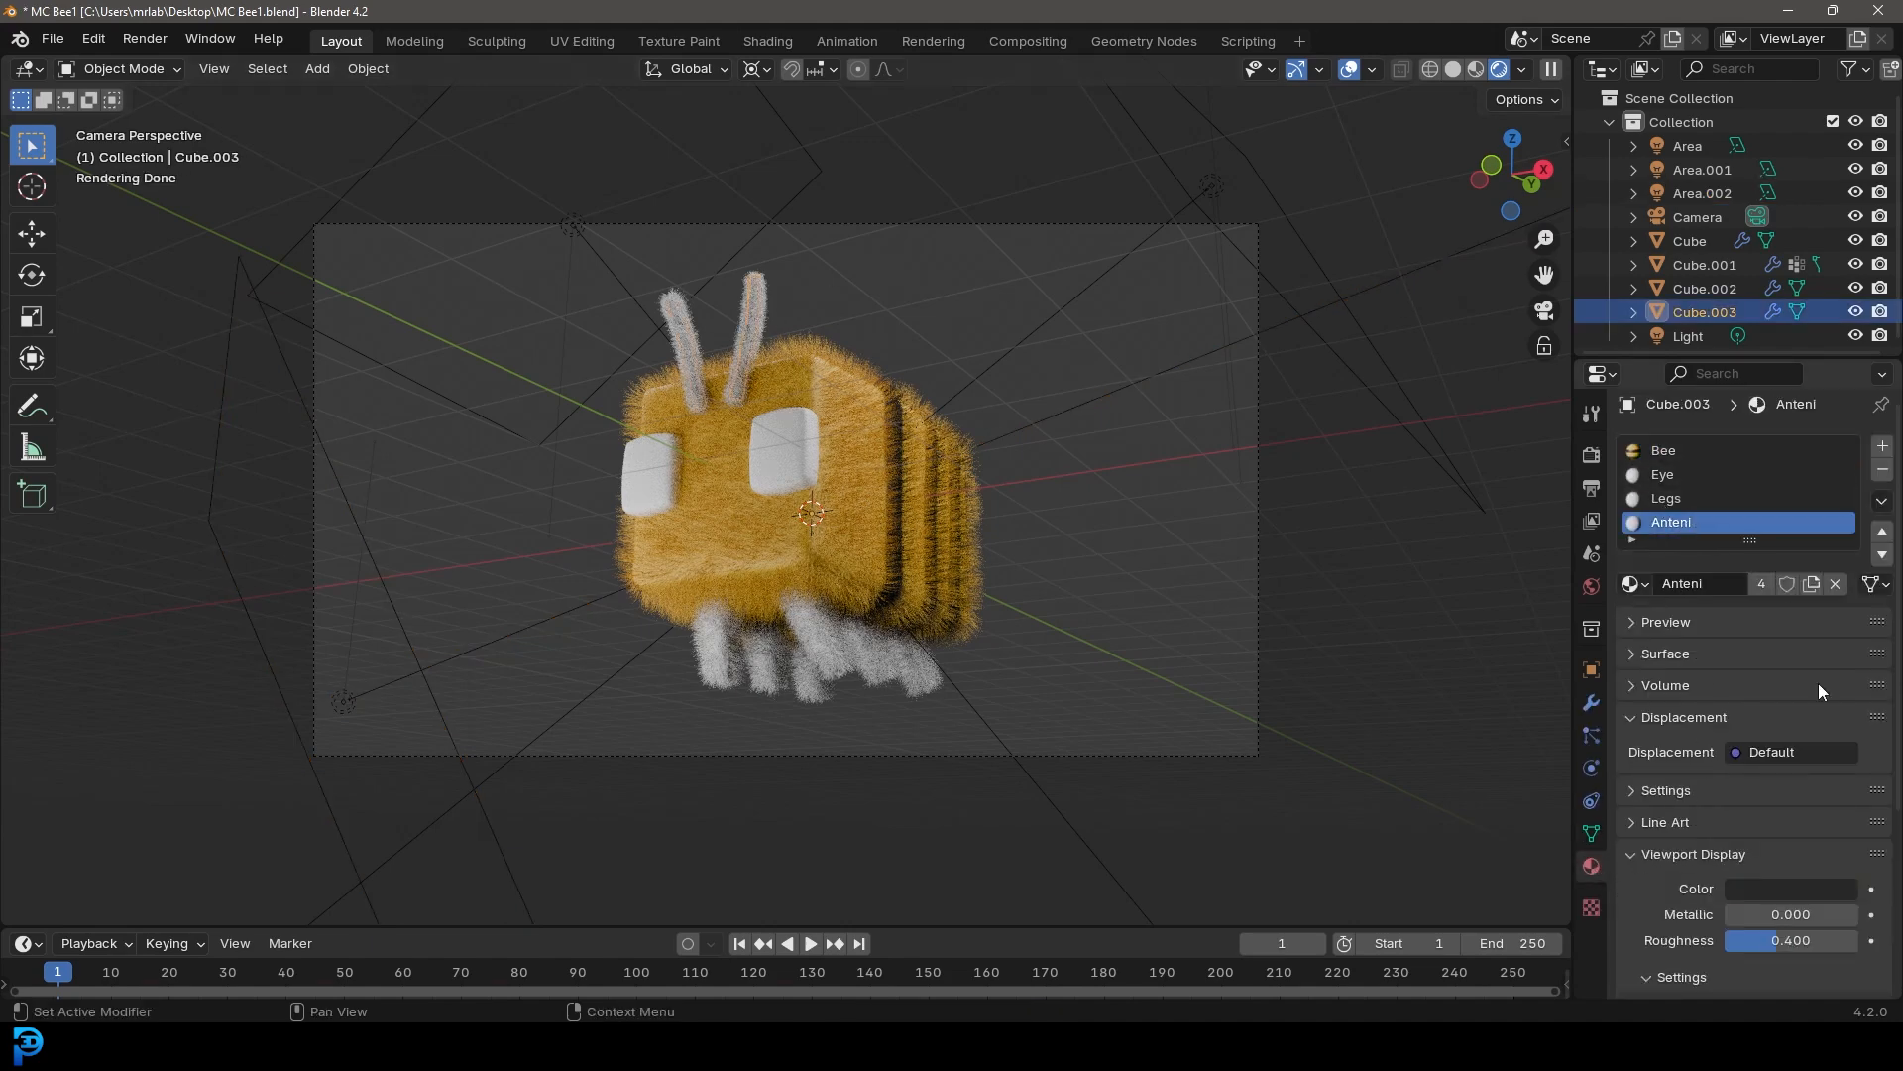
click(1658, 654)
click(1820, 730)
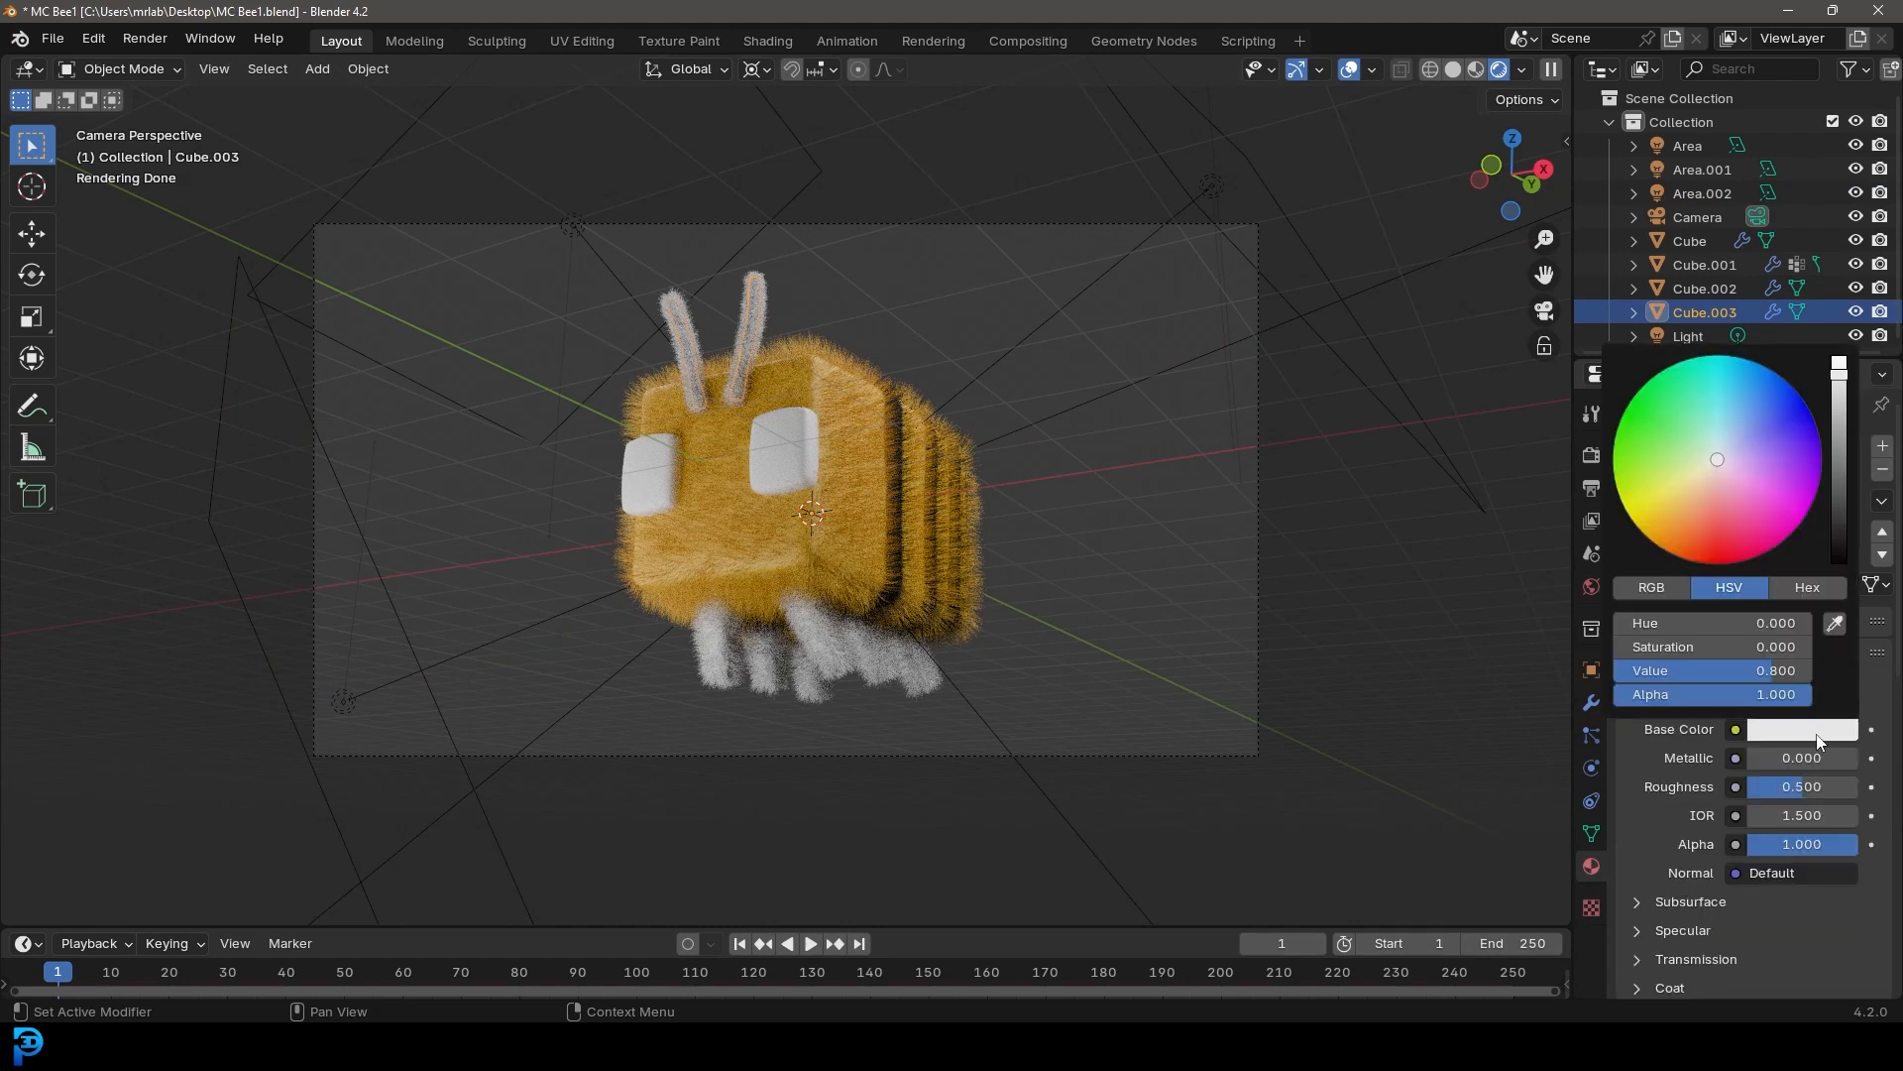
click(1839, 544)
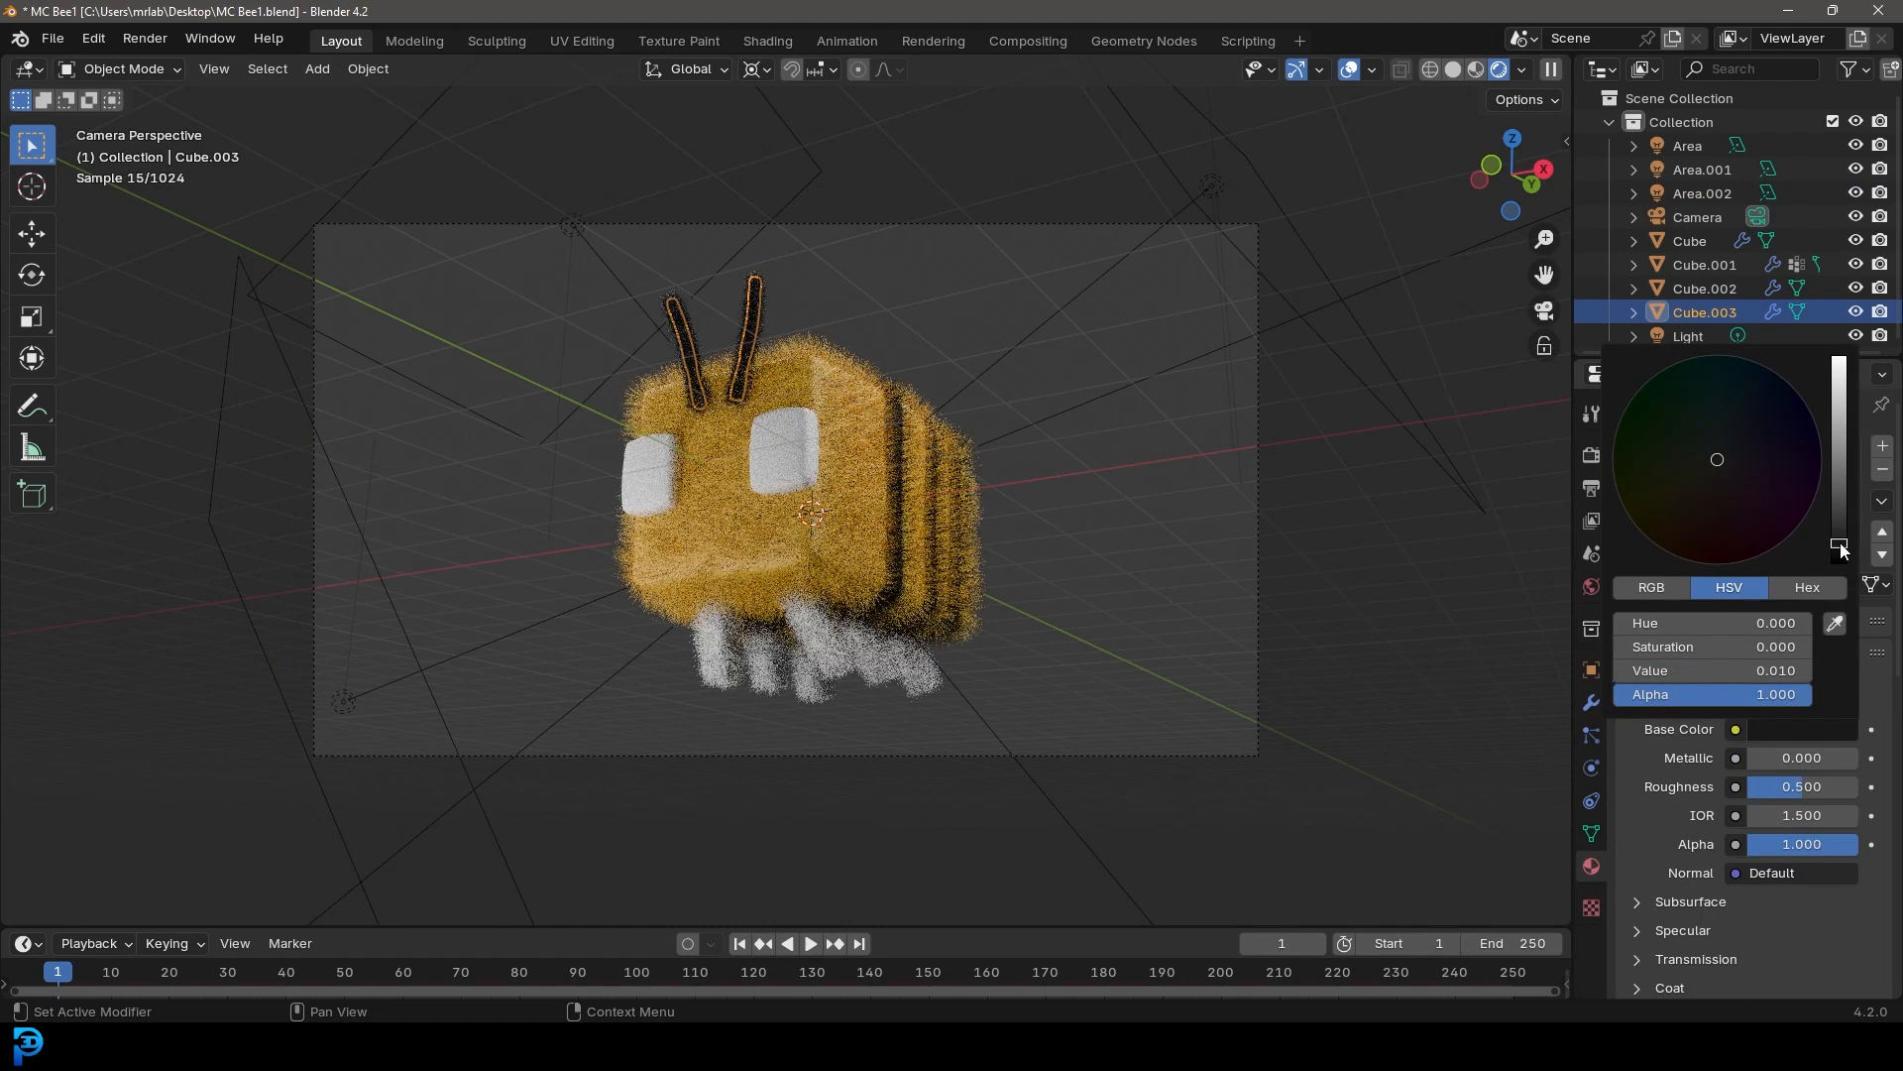
Set the eye material's base color to black and its roughness to 0.111, then deselect everything
click(805, 424)
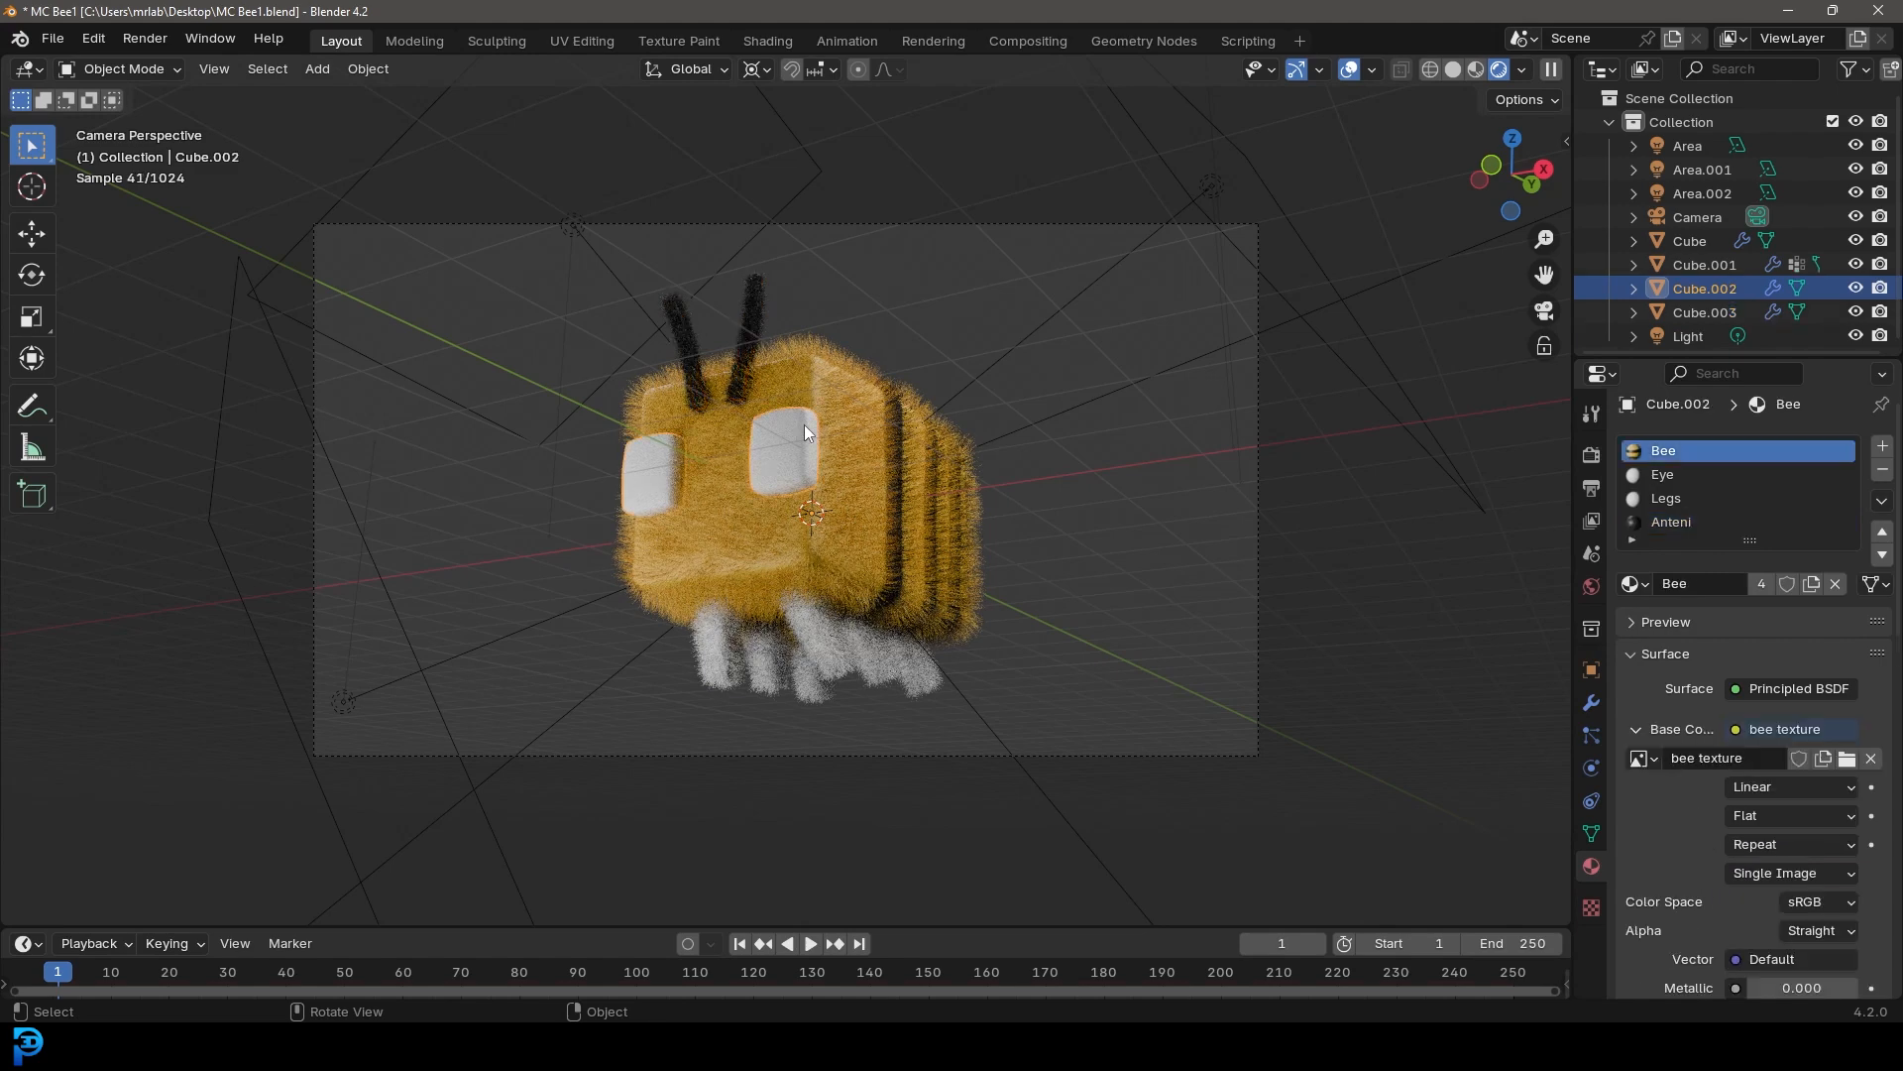
click(1673, 474)
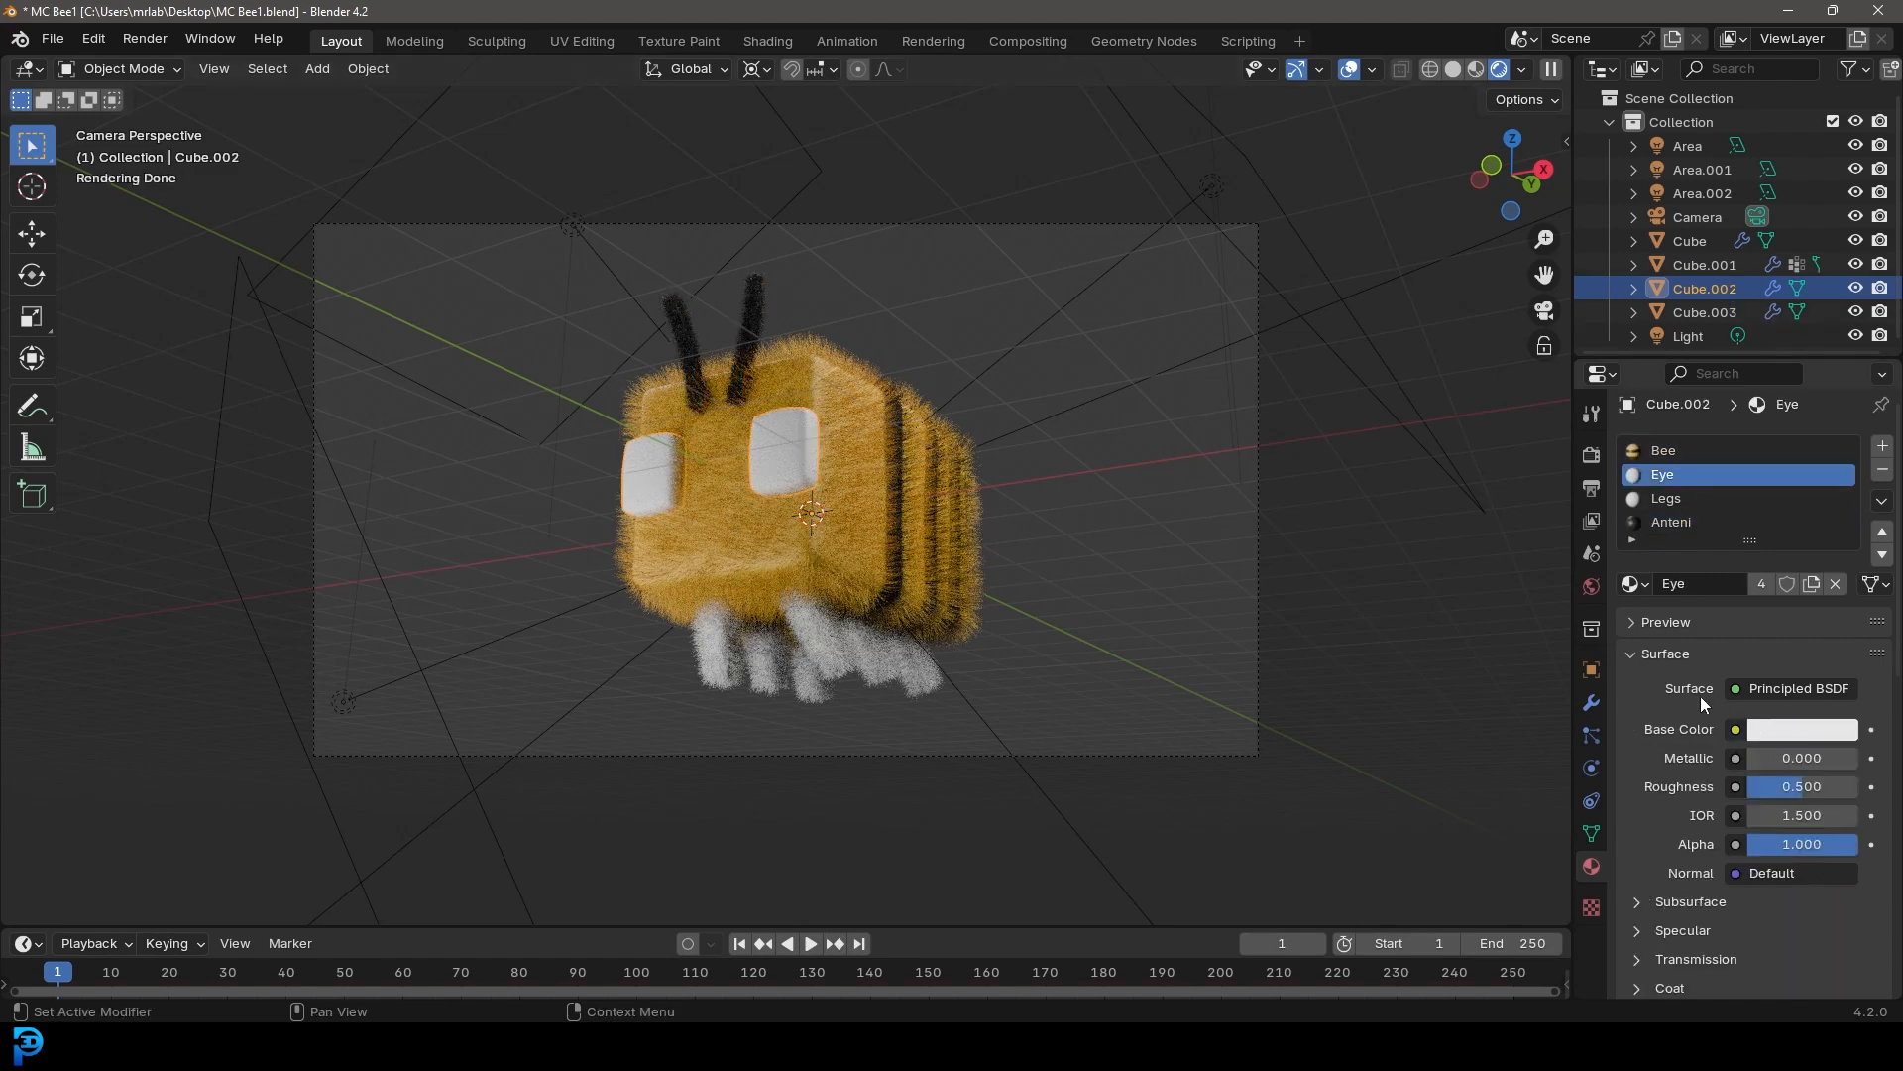
click(1763, 730)
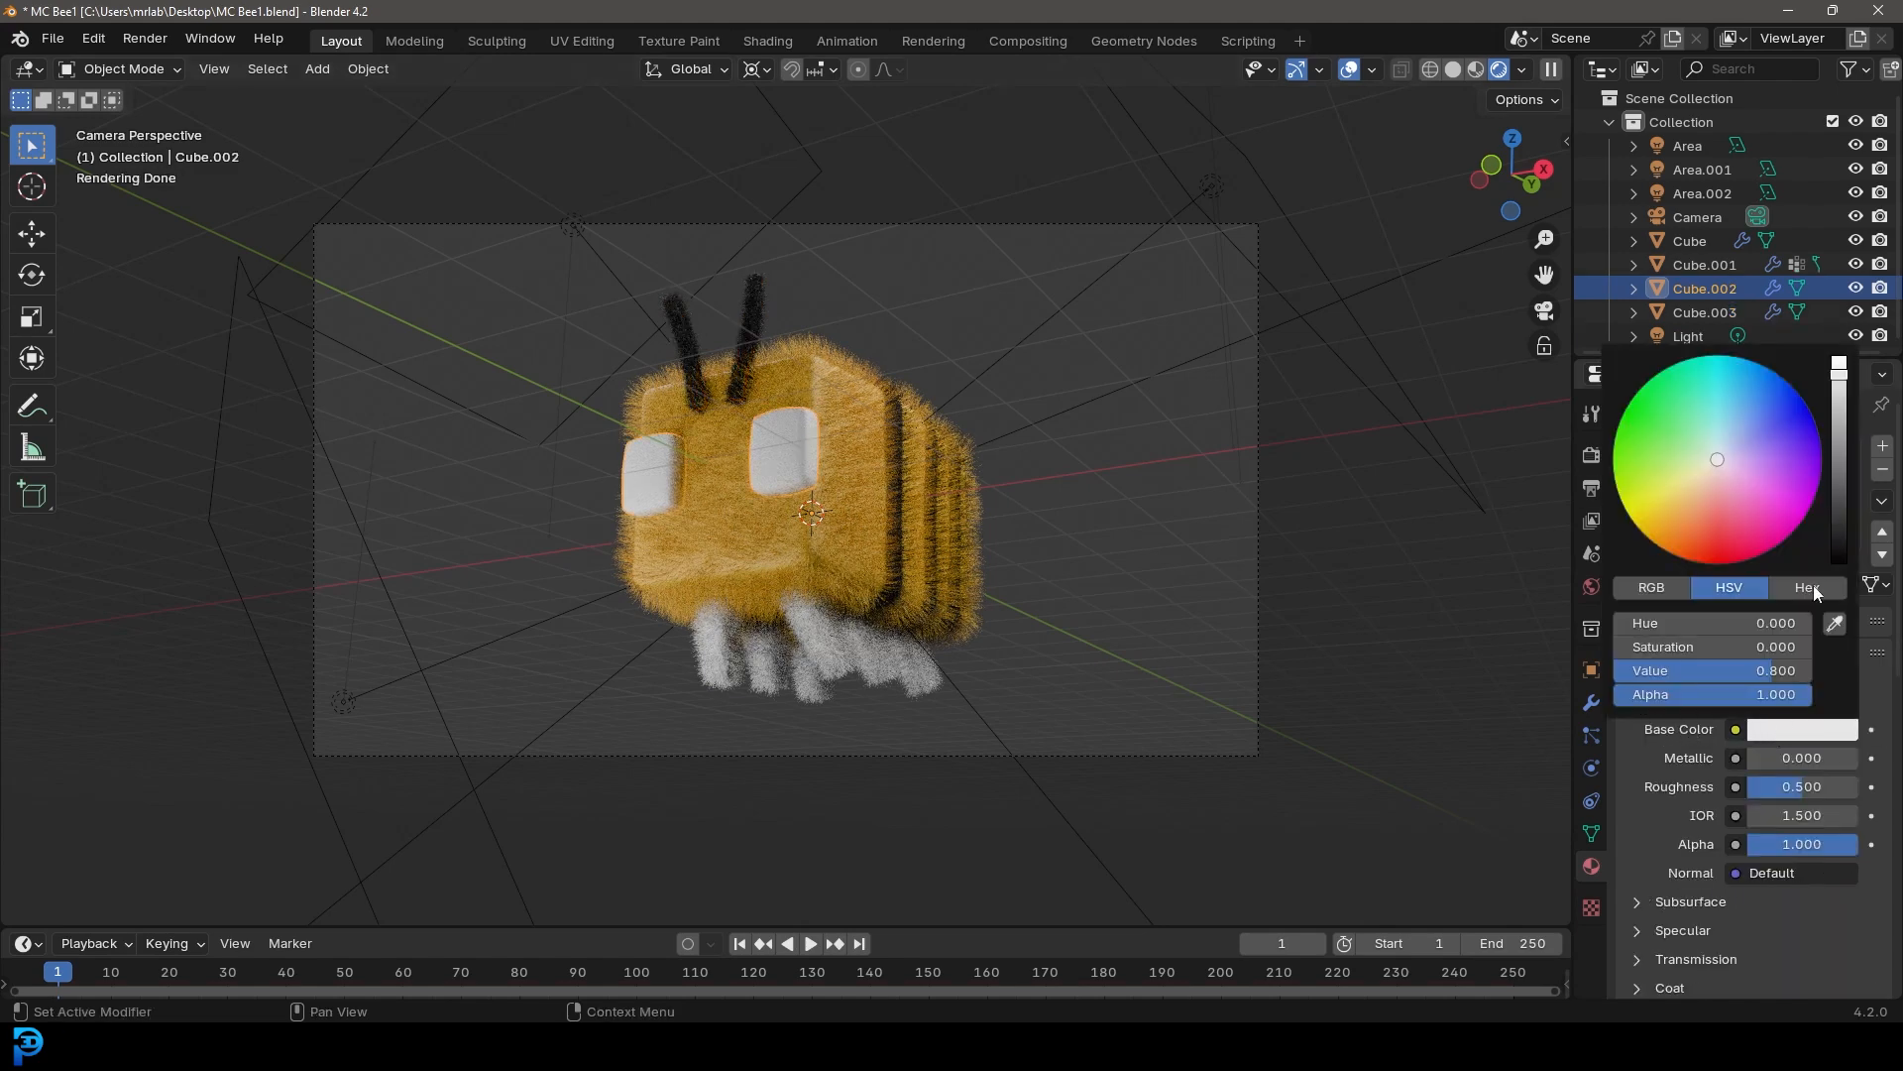
drag(1838, 374, 1839, 550)
drag(1818, 791, 1765, 791)
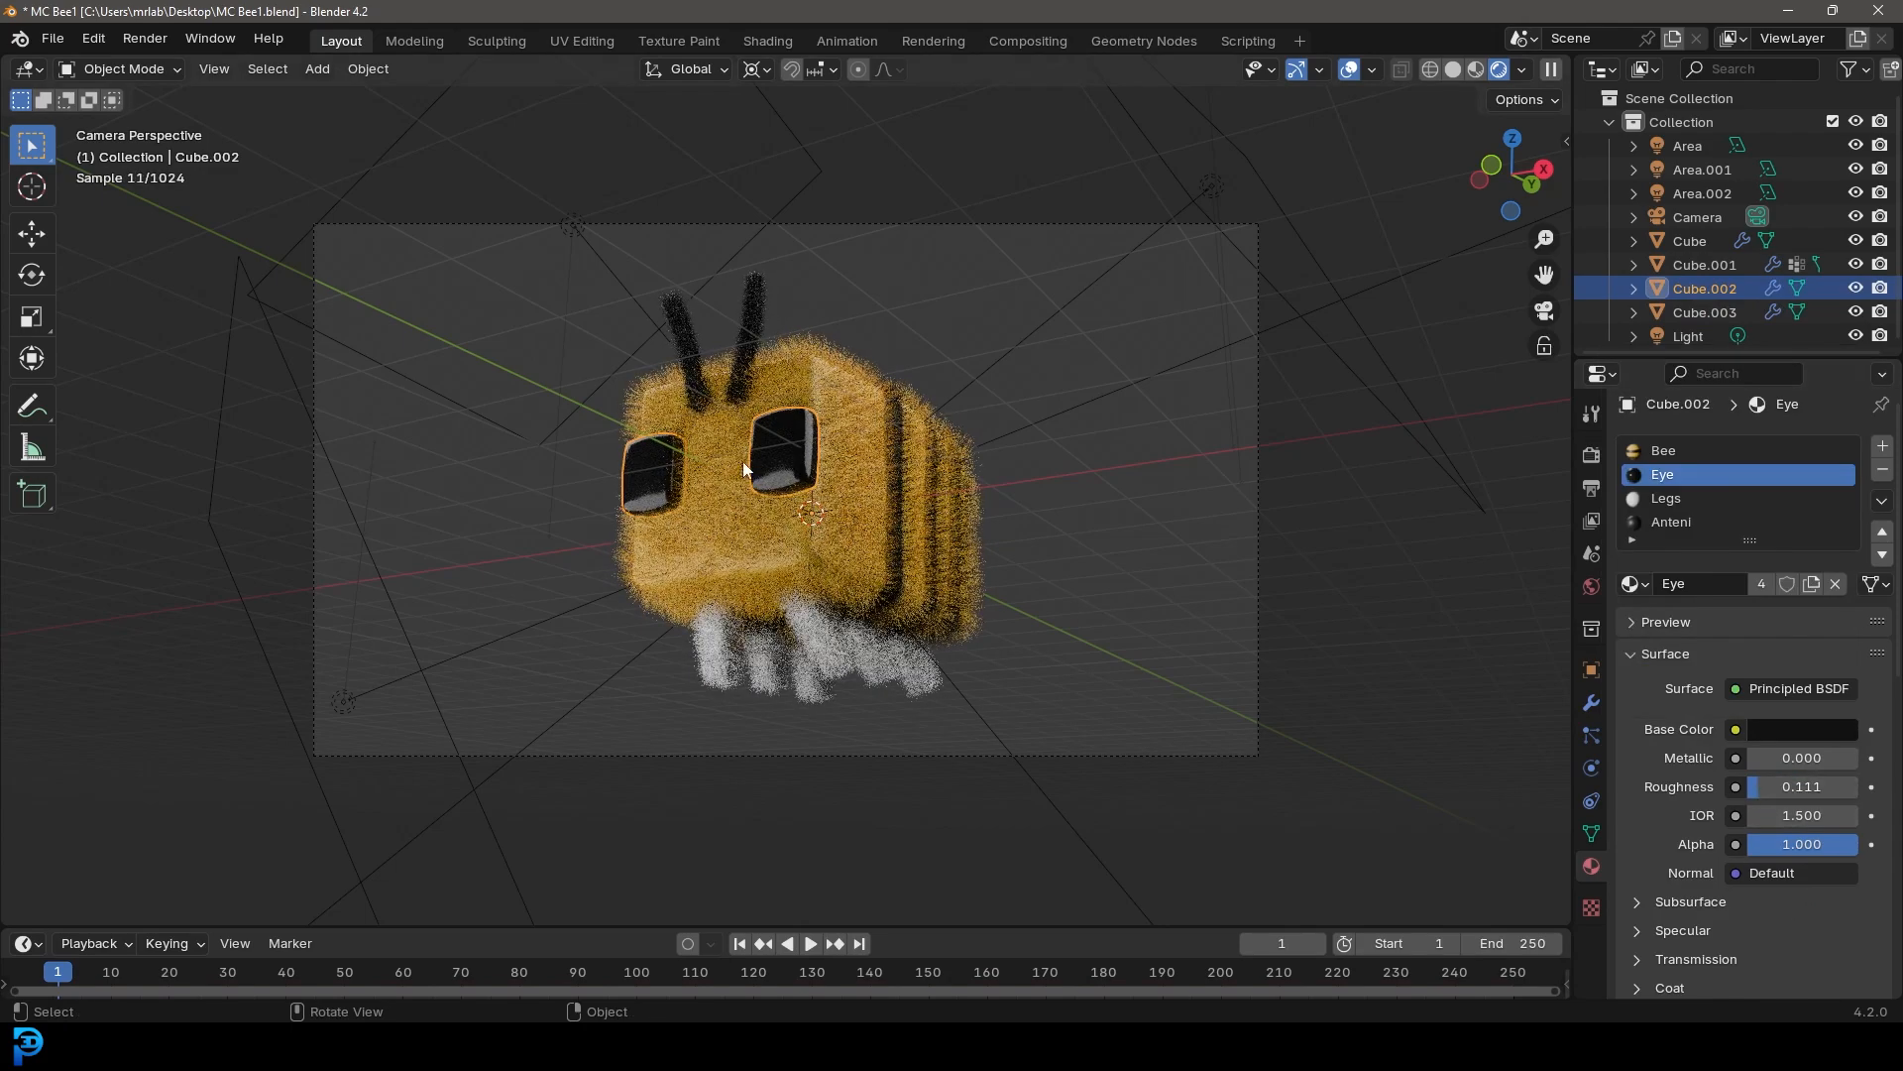
key(alt+a)
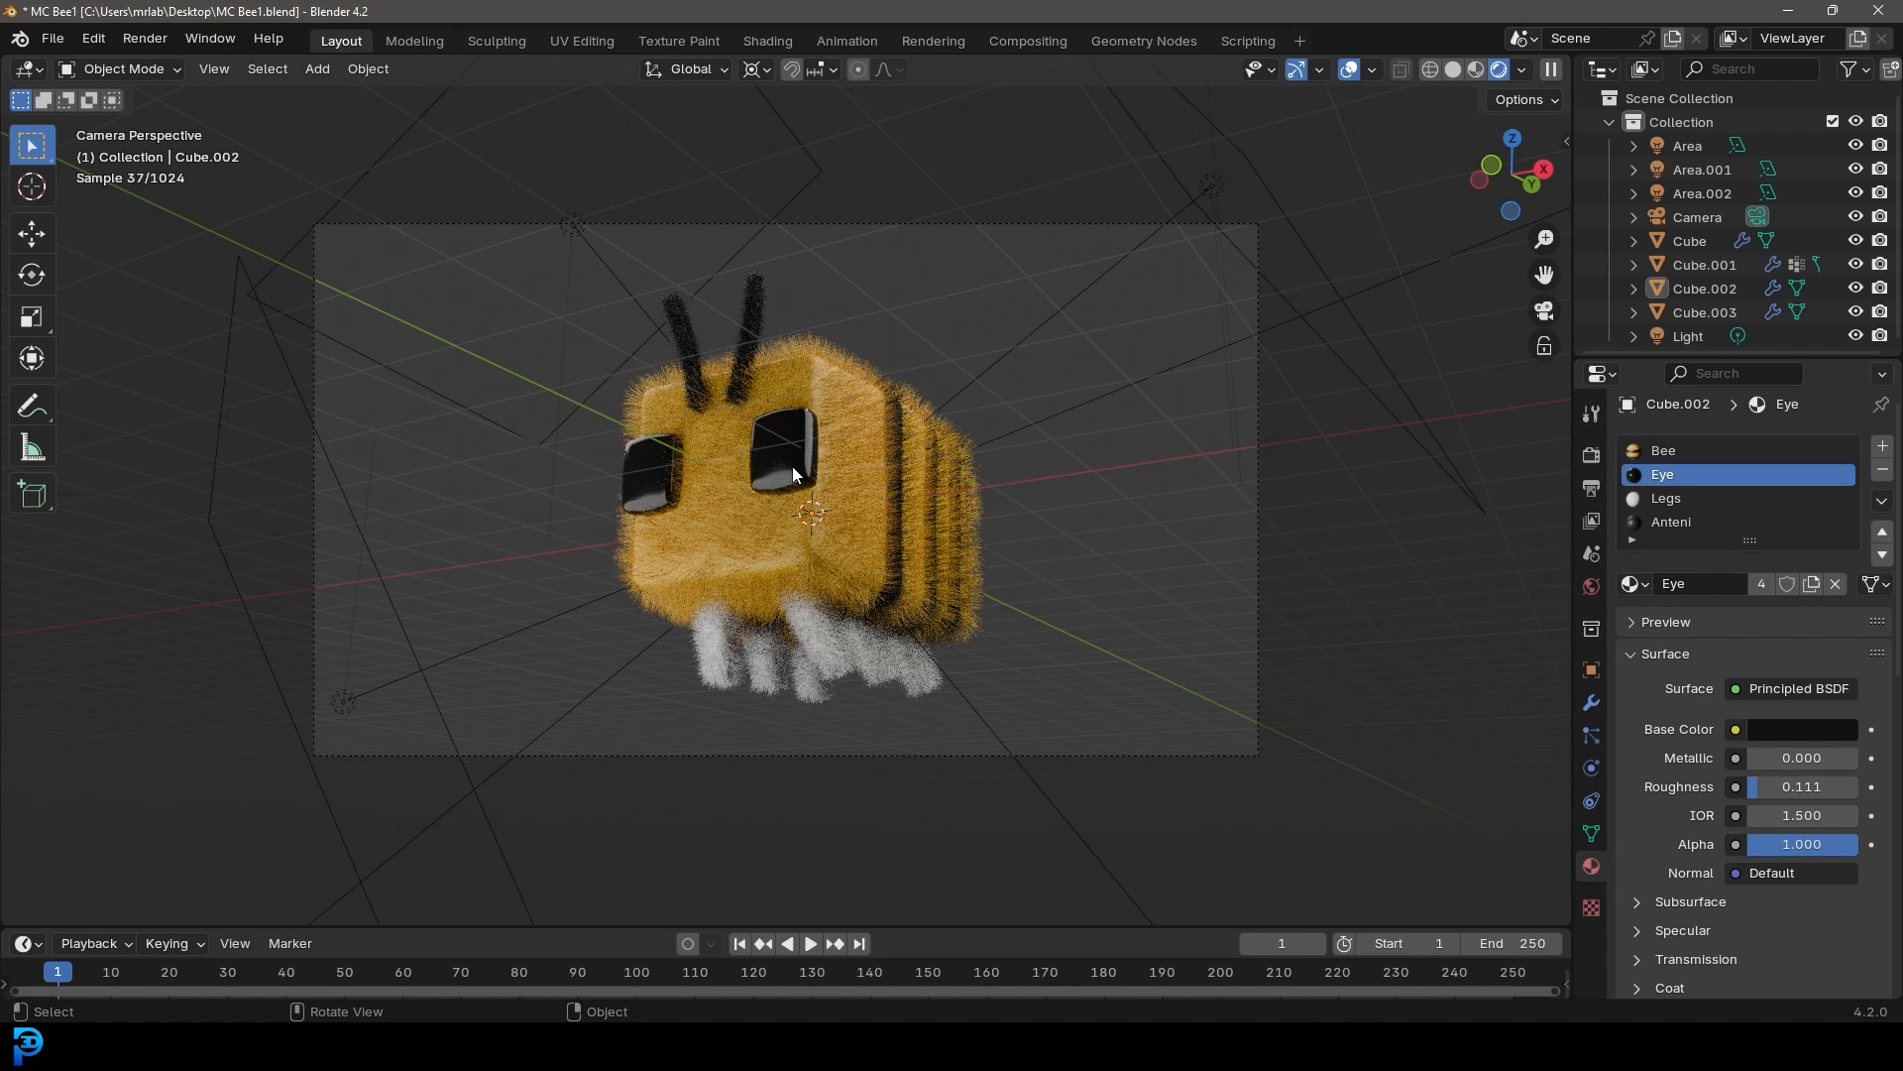
Change the legs material's base color from white to the bee's yellow-orange, then deselect
click(819, 646)
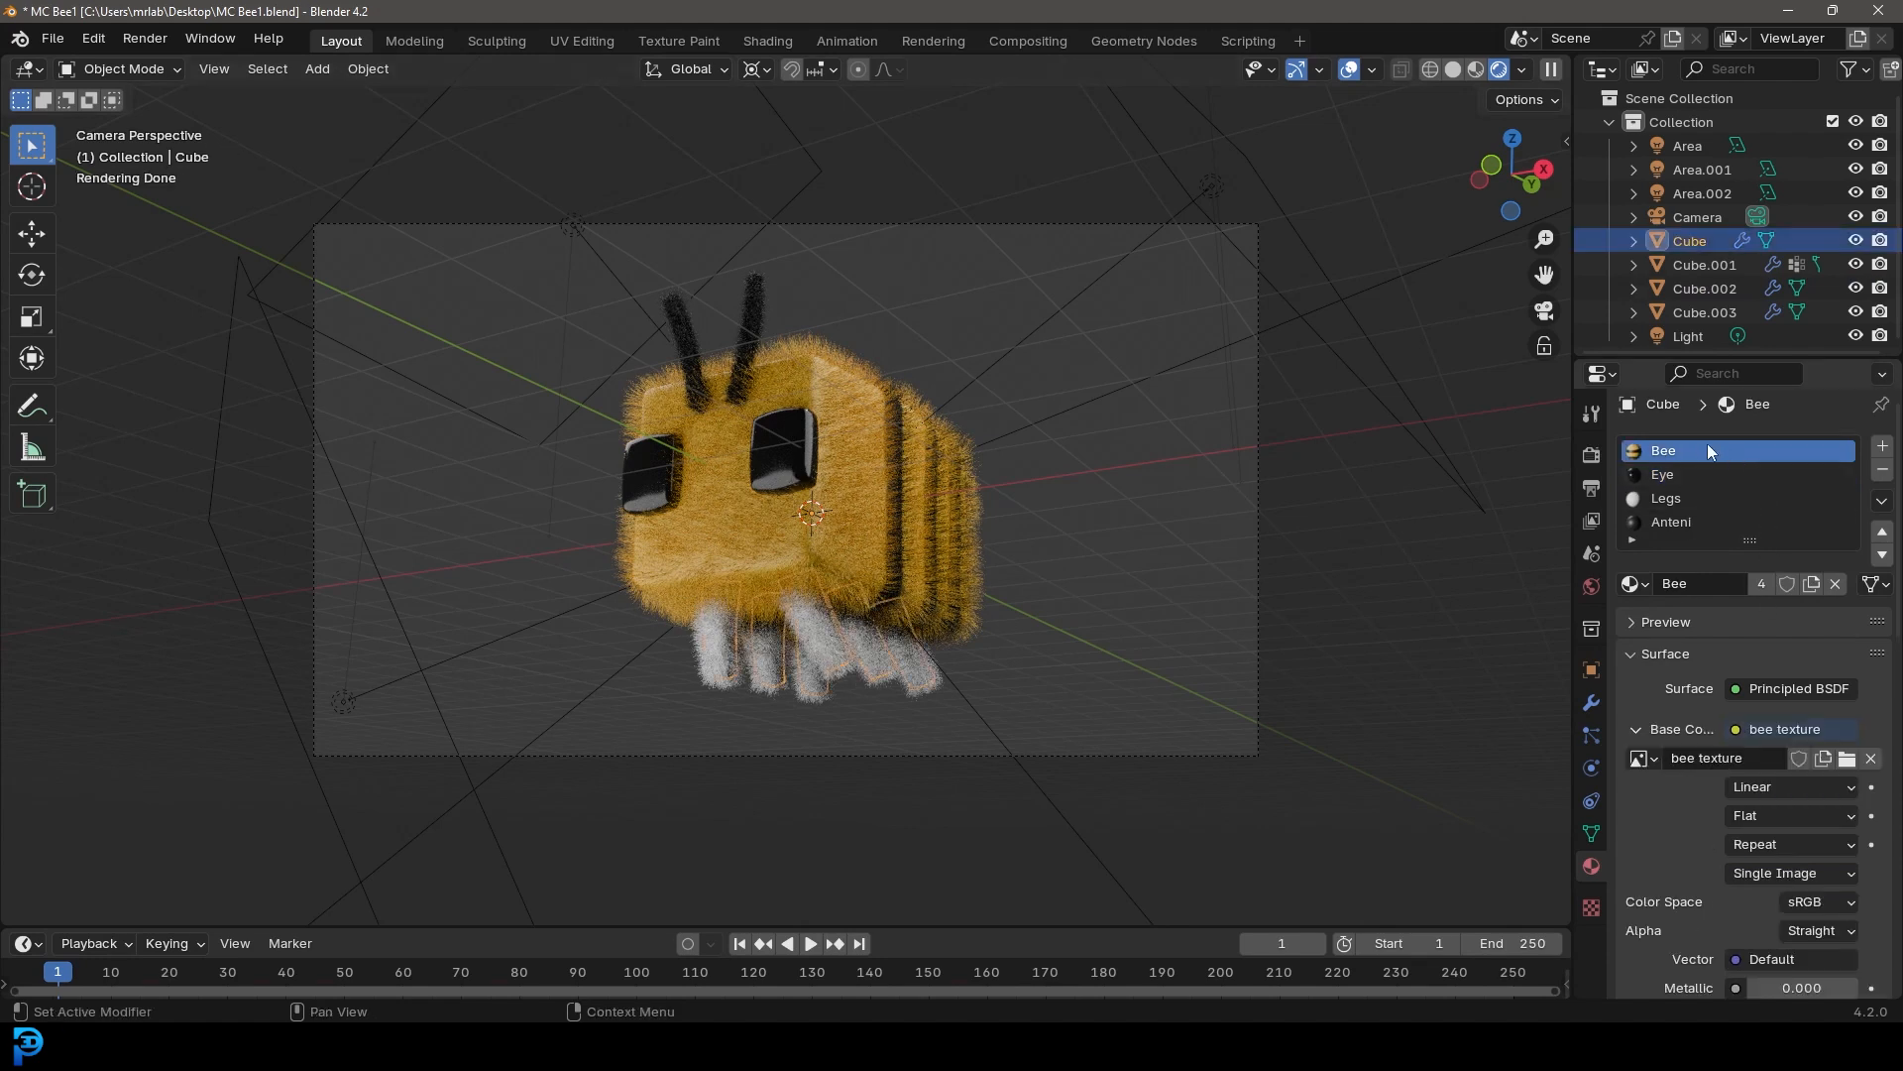
click(1666, 498)
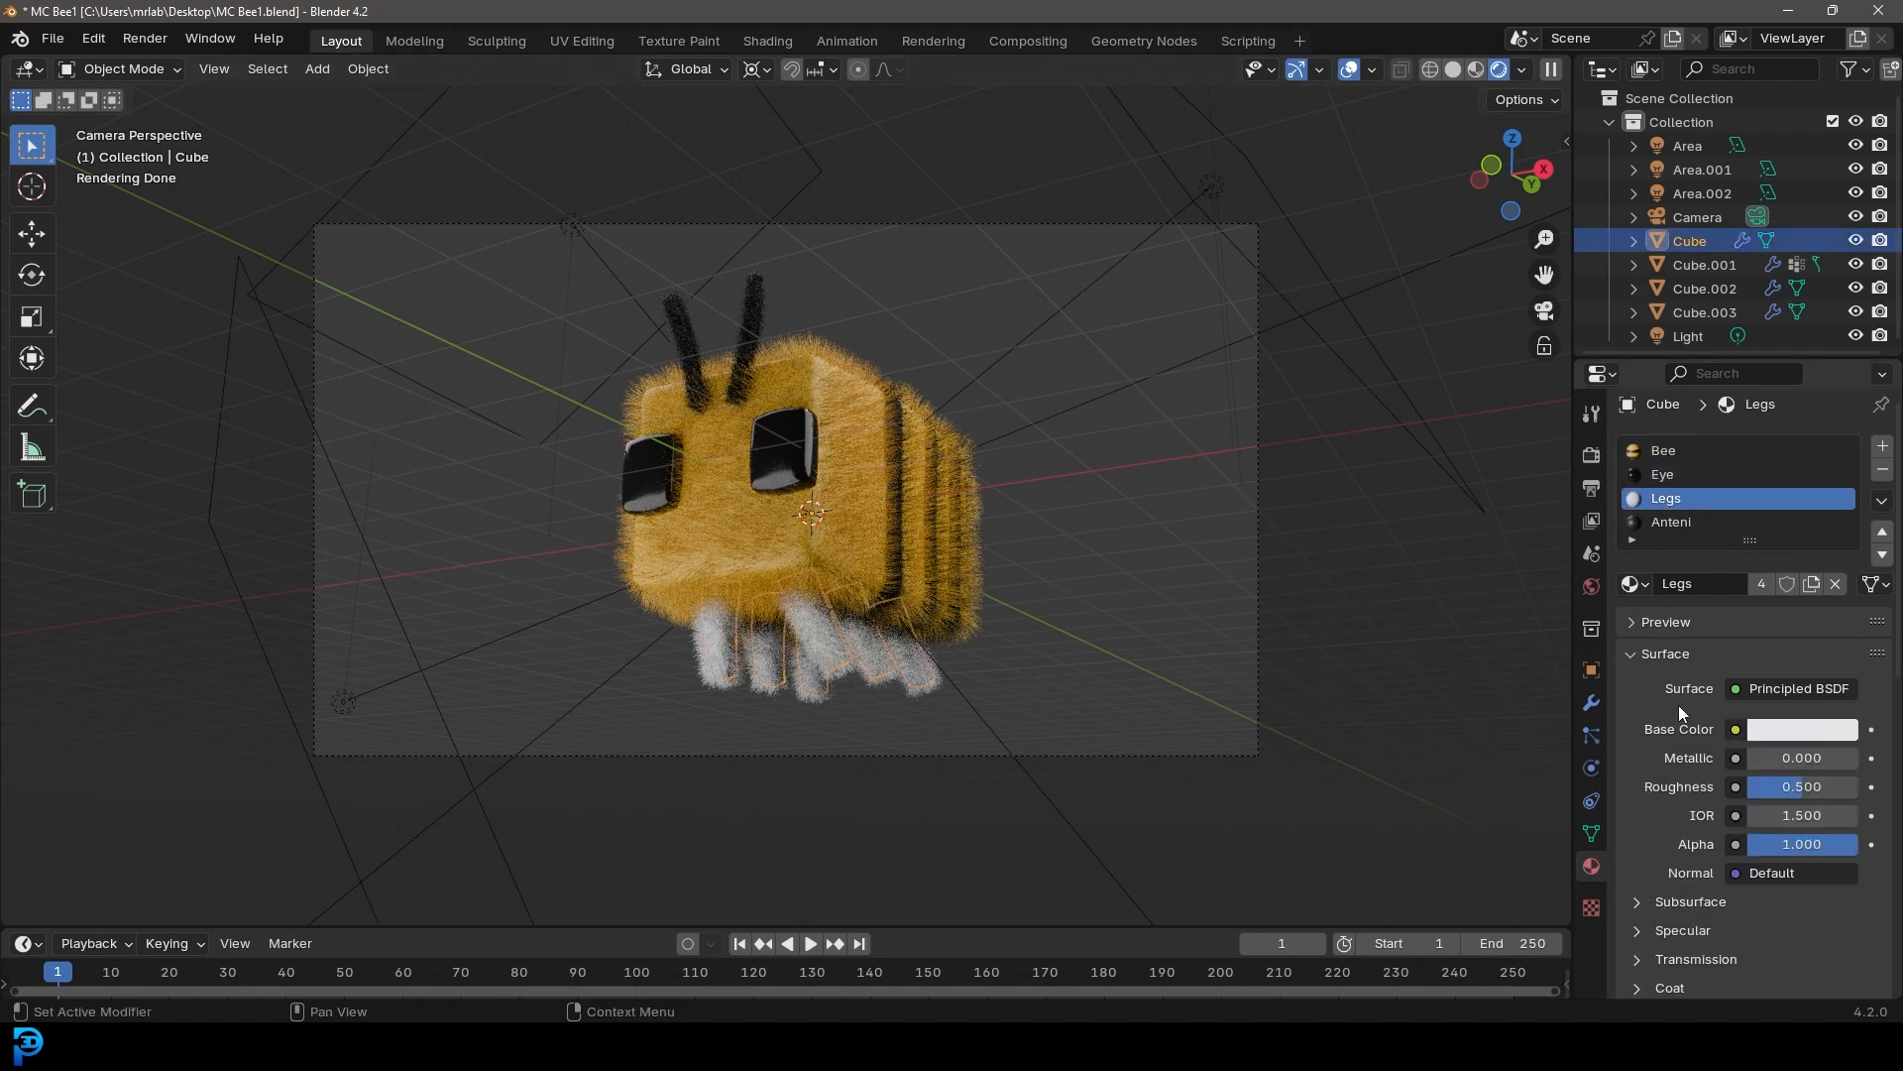
click(1796, 731)
click(1662, 523)
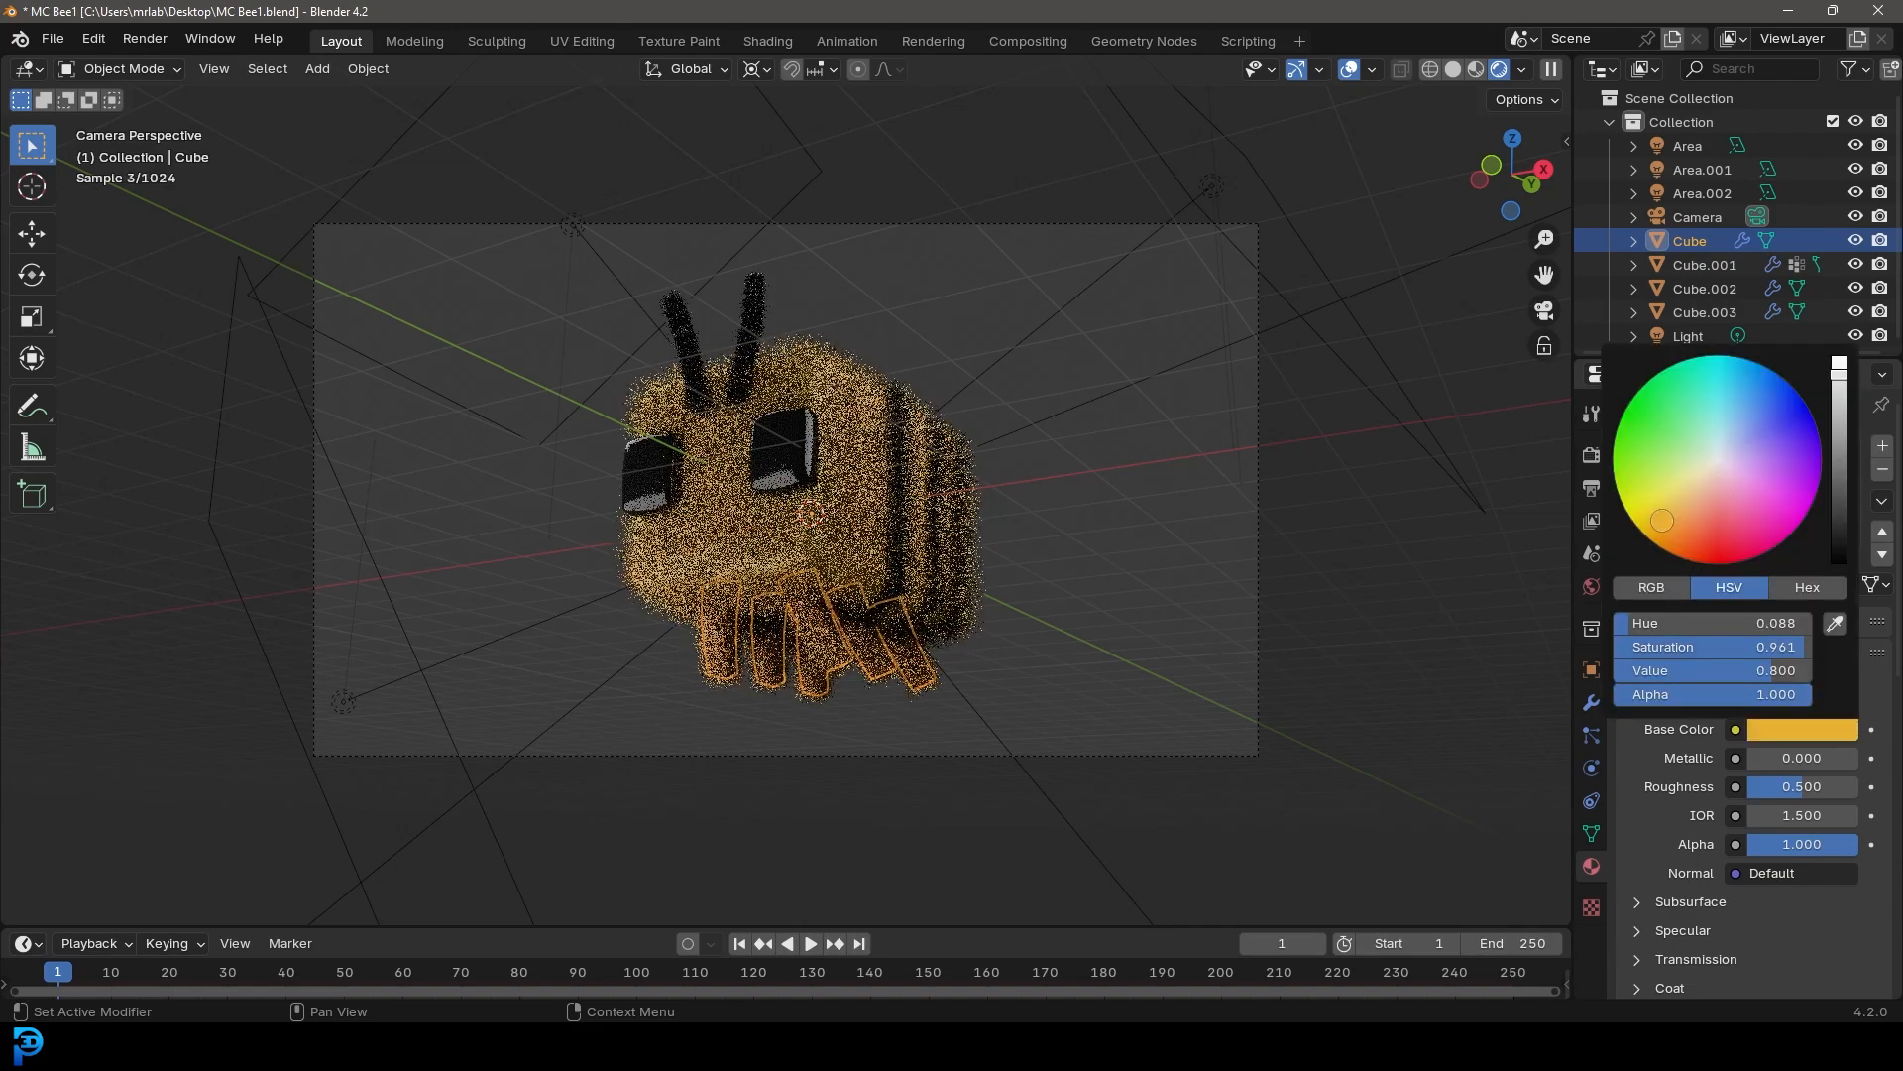
drag(1663, 510, 1659, 517)
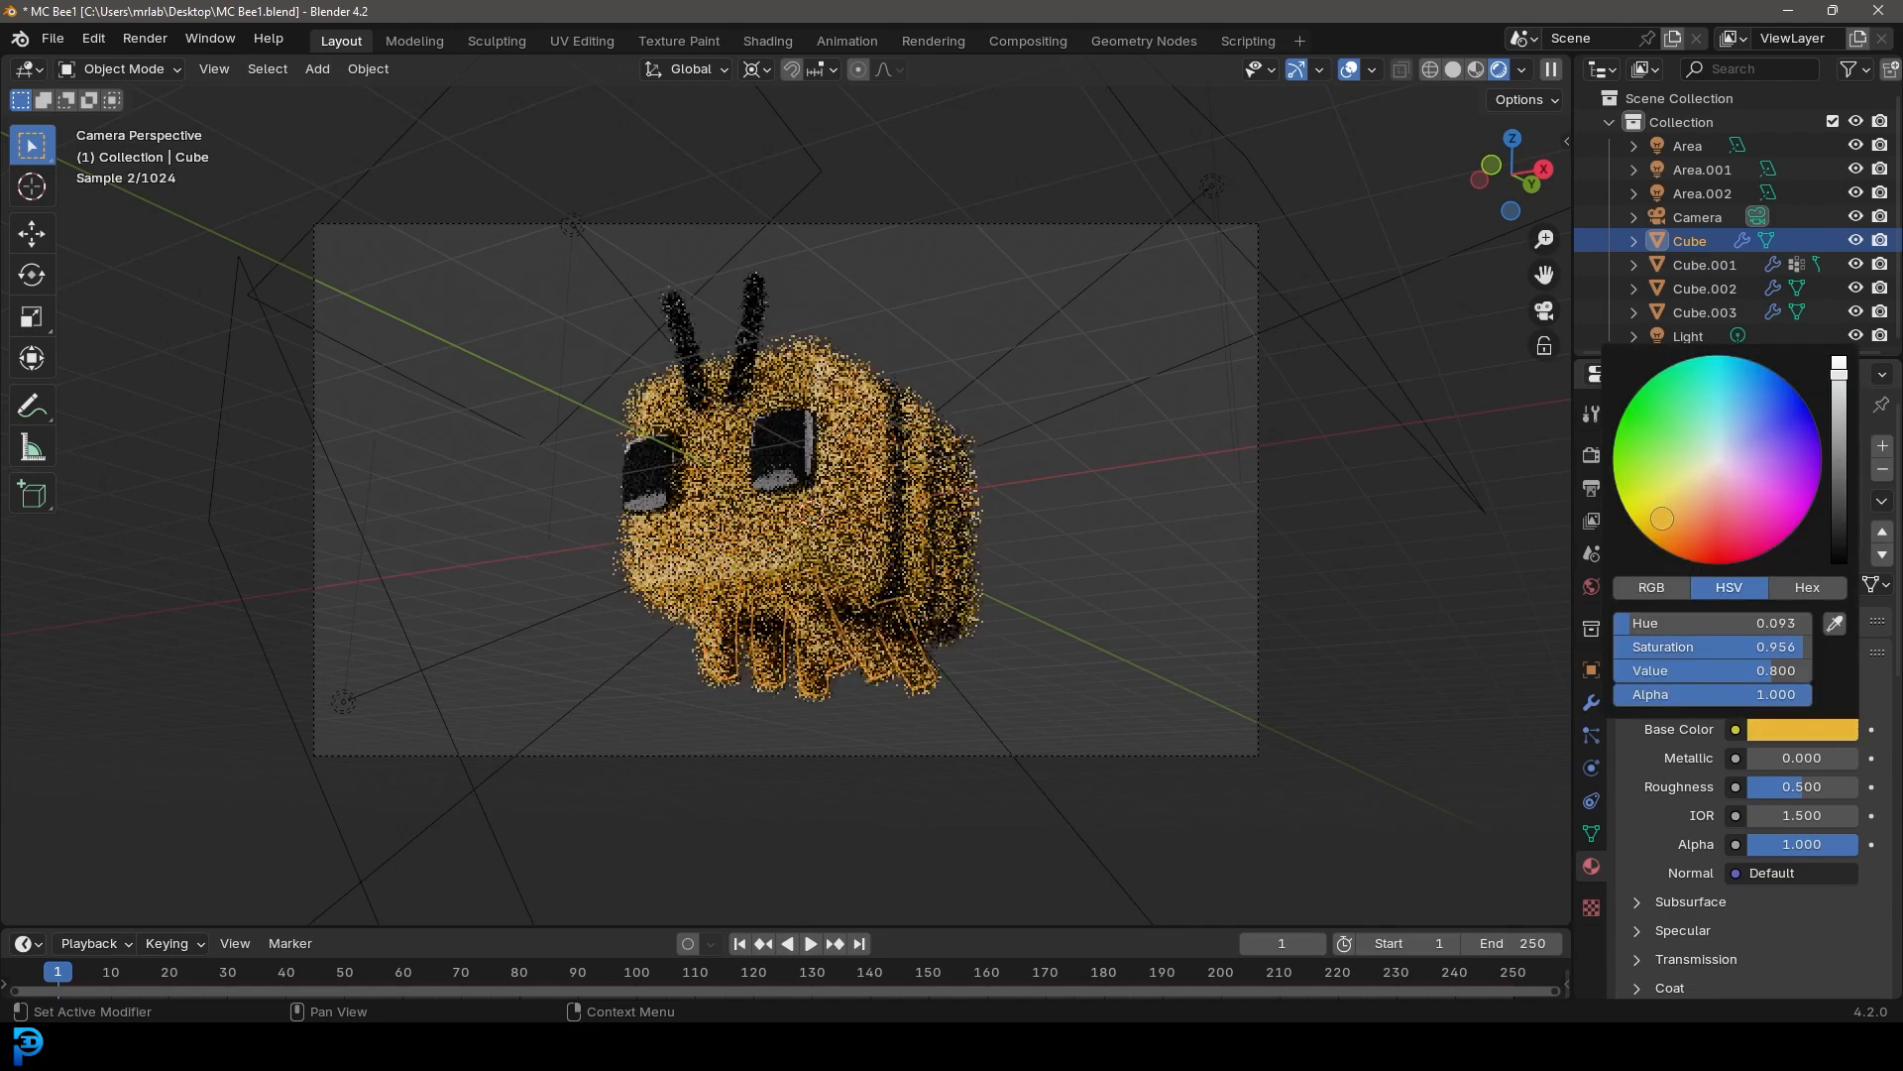
key(alt+a)
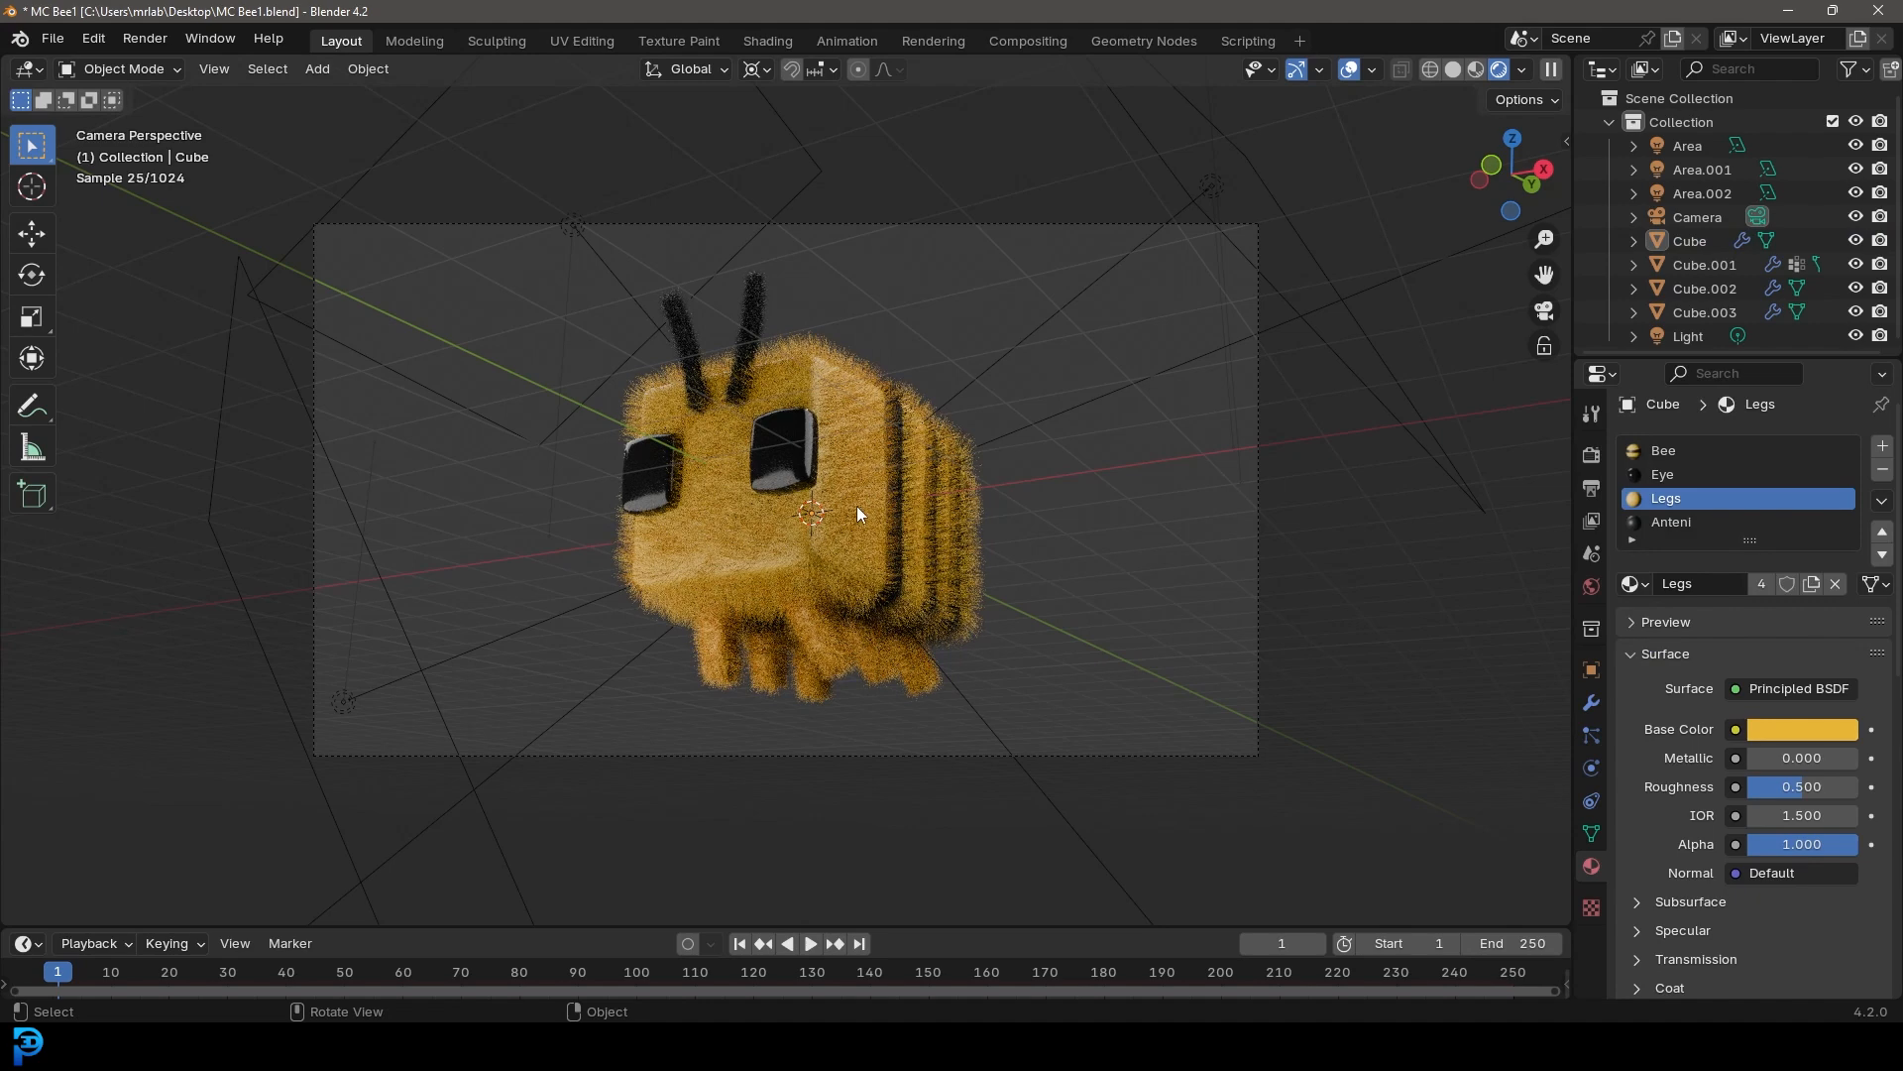
Adjust the legs' base color brightness and save the file
click(1802, 729)
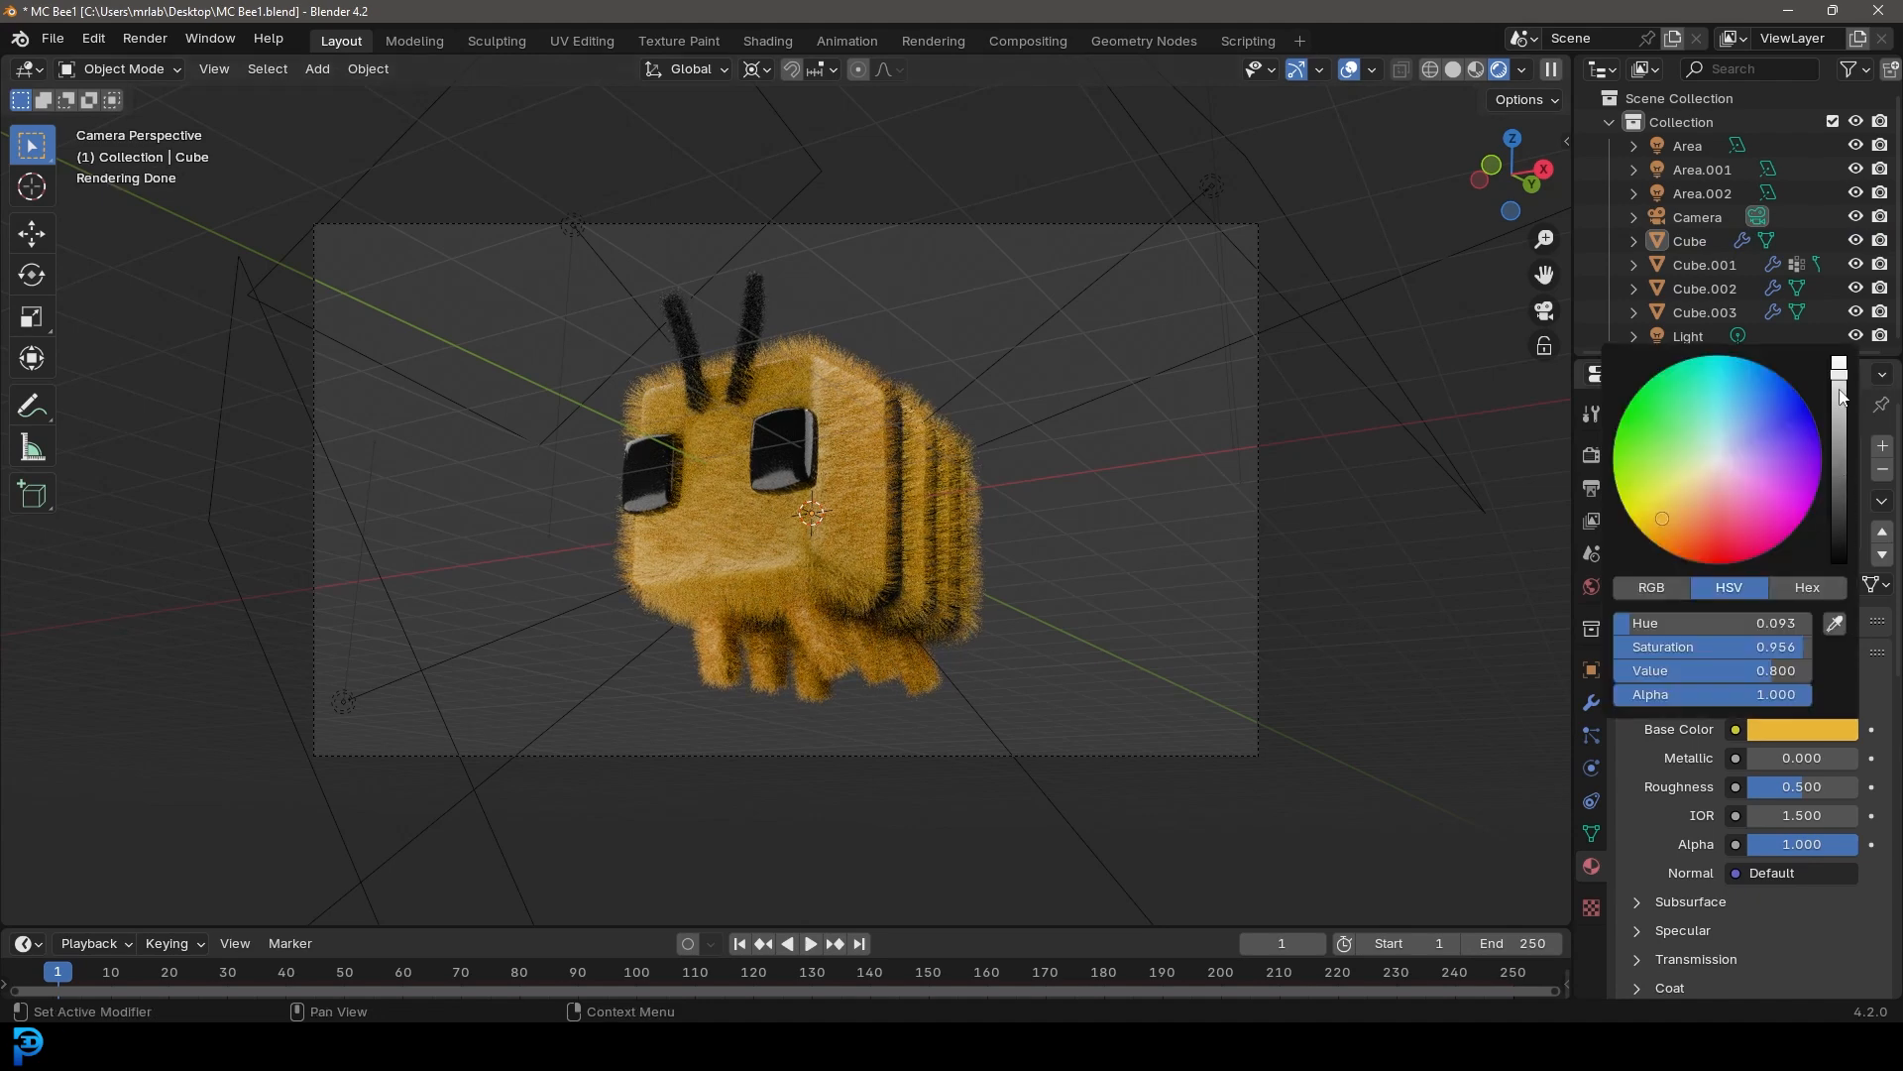
click(1840, 396)
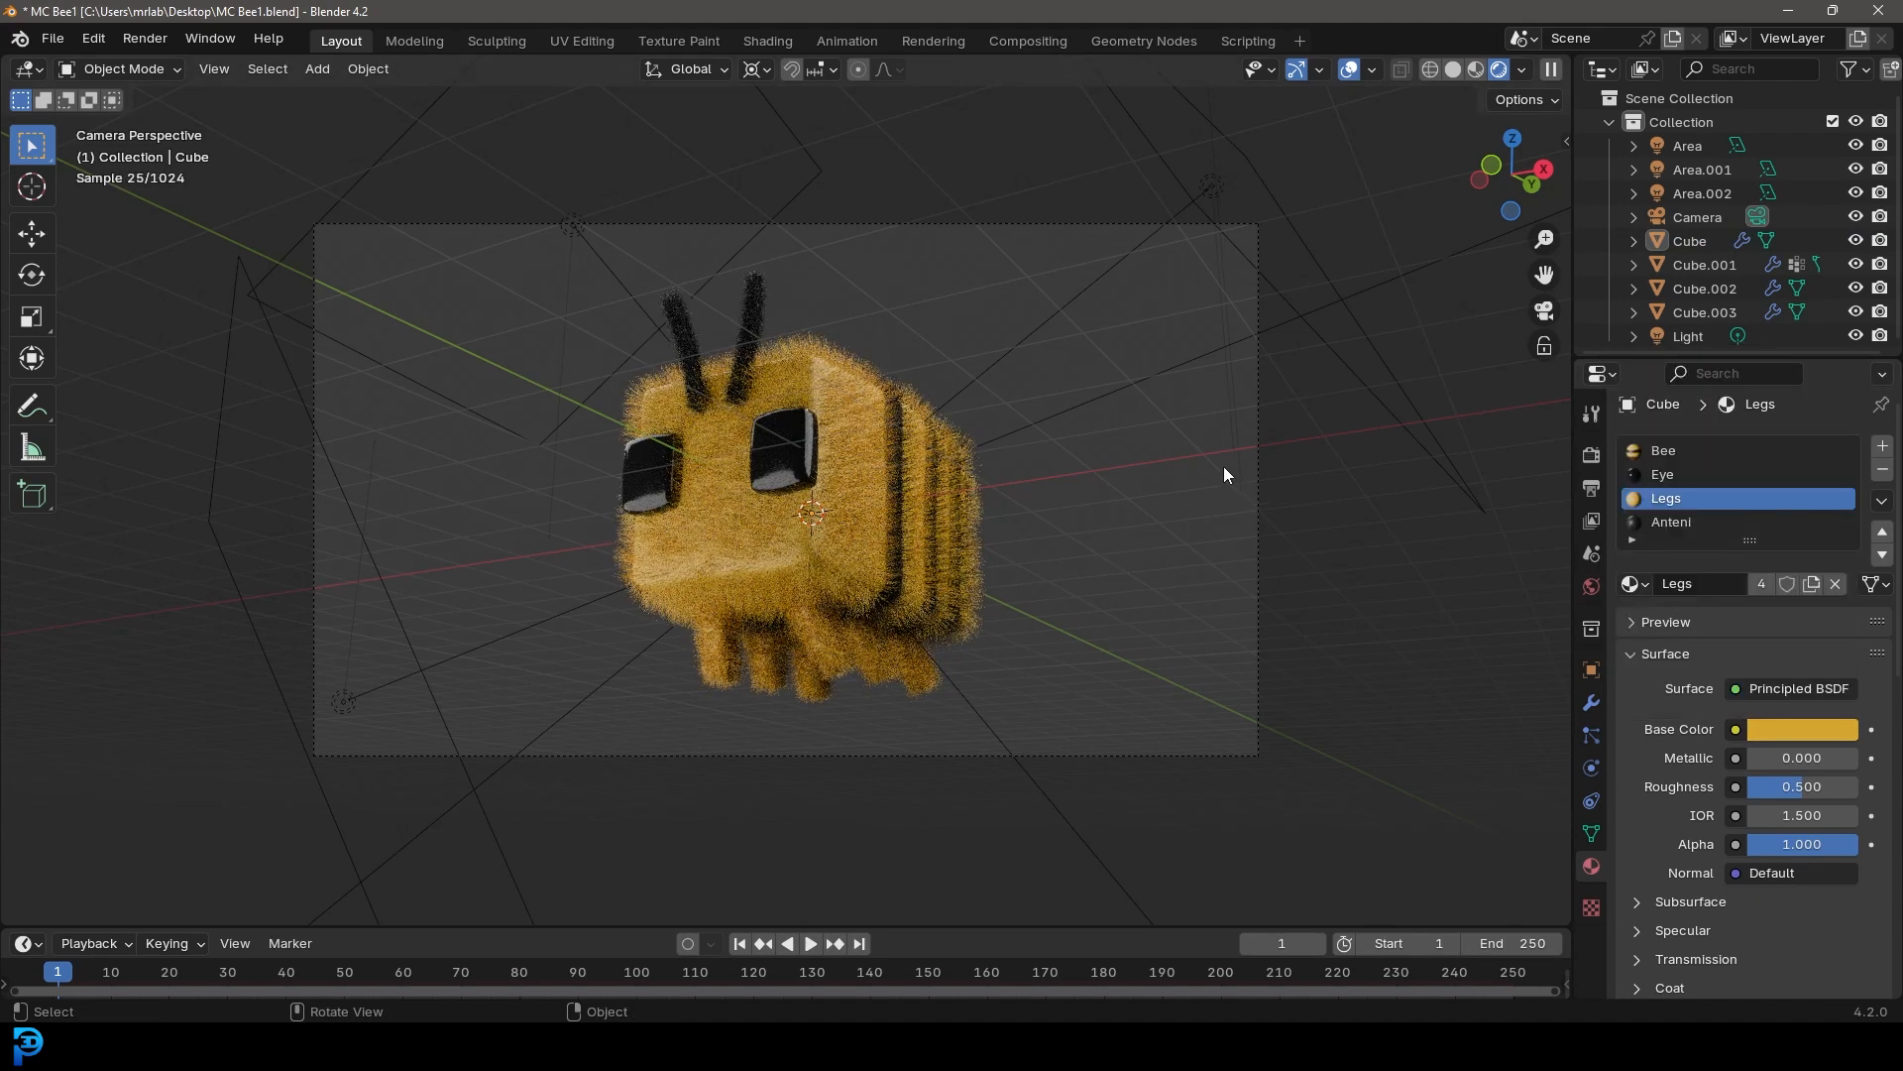
key(ctrl+s)
Switch the viewport to Solid shading, render an image of the bee, inspect it, and close the render window
key(z)
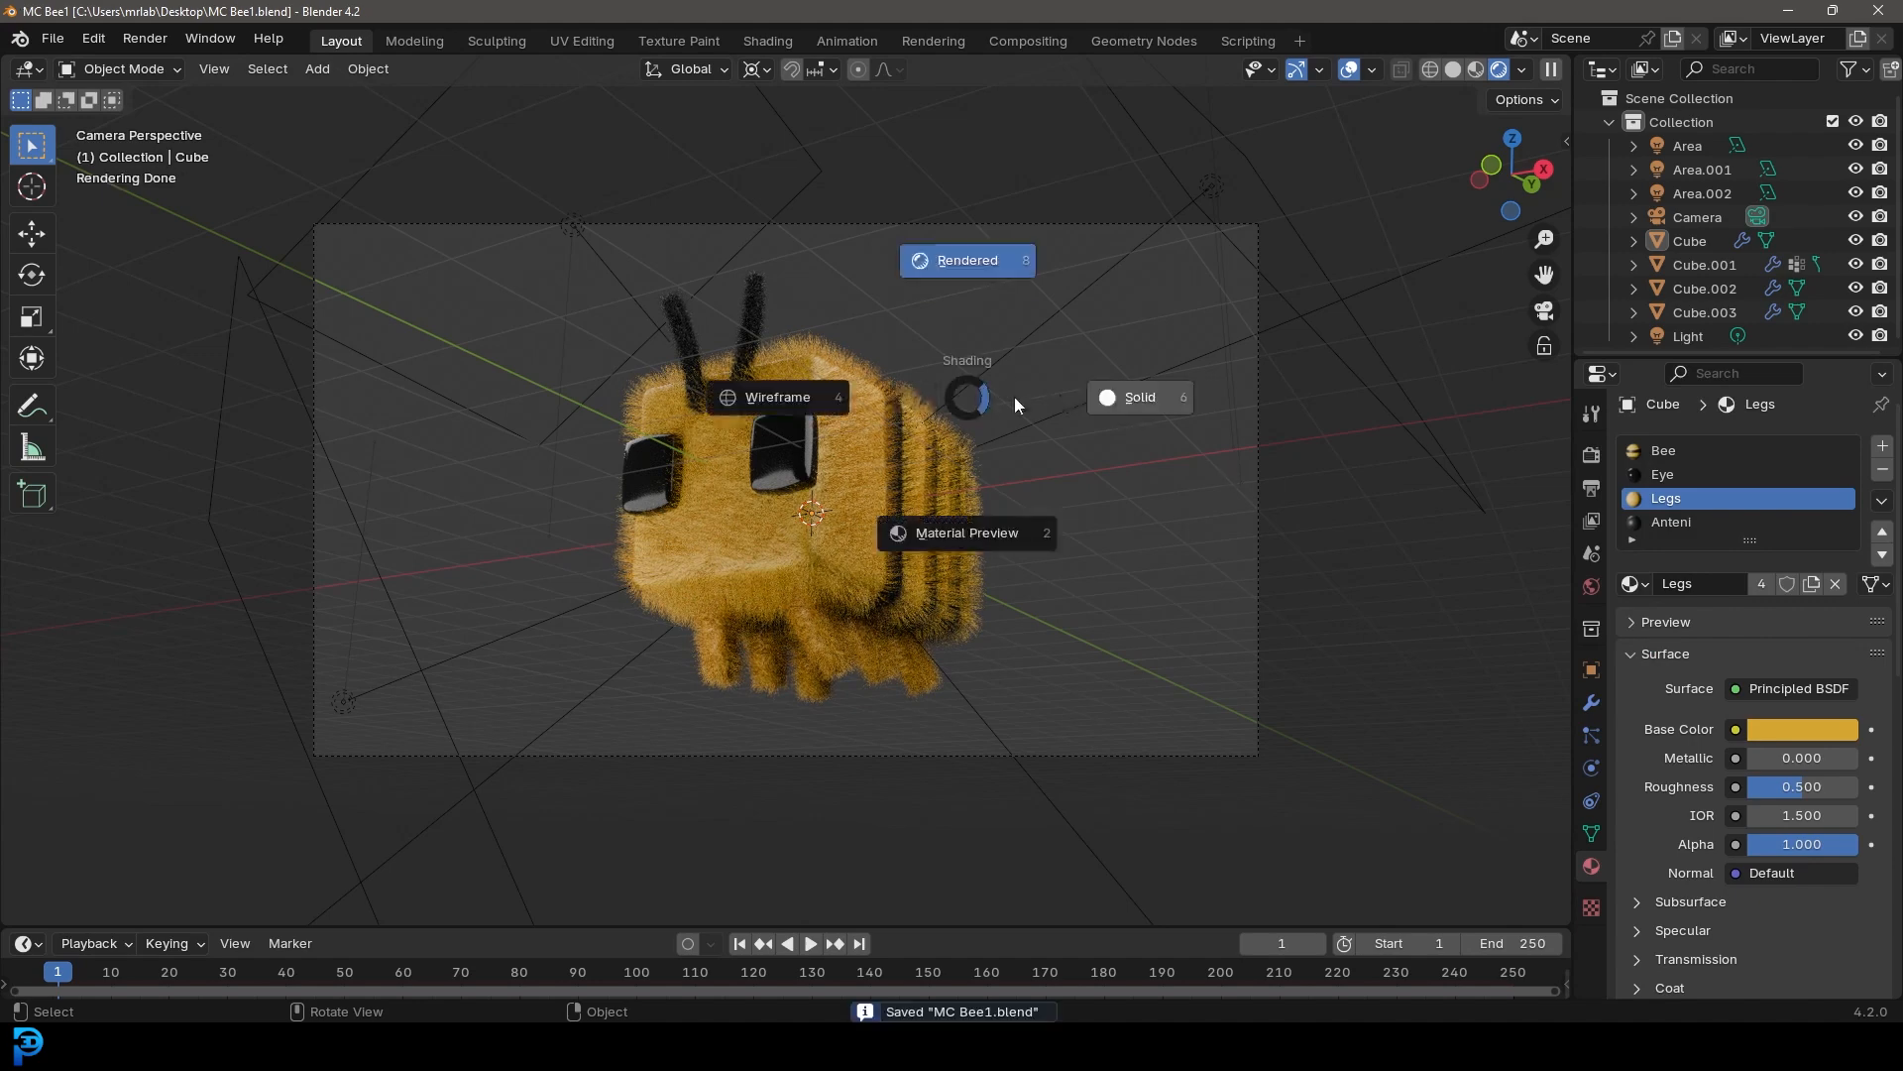
click(1125, 398)
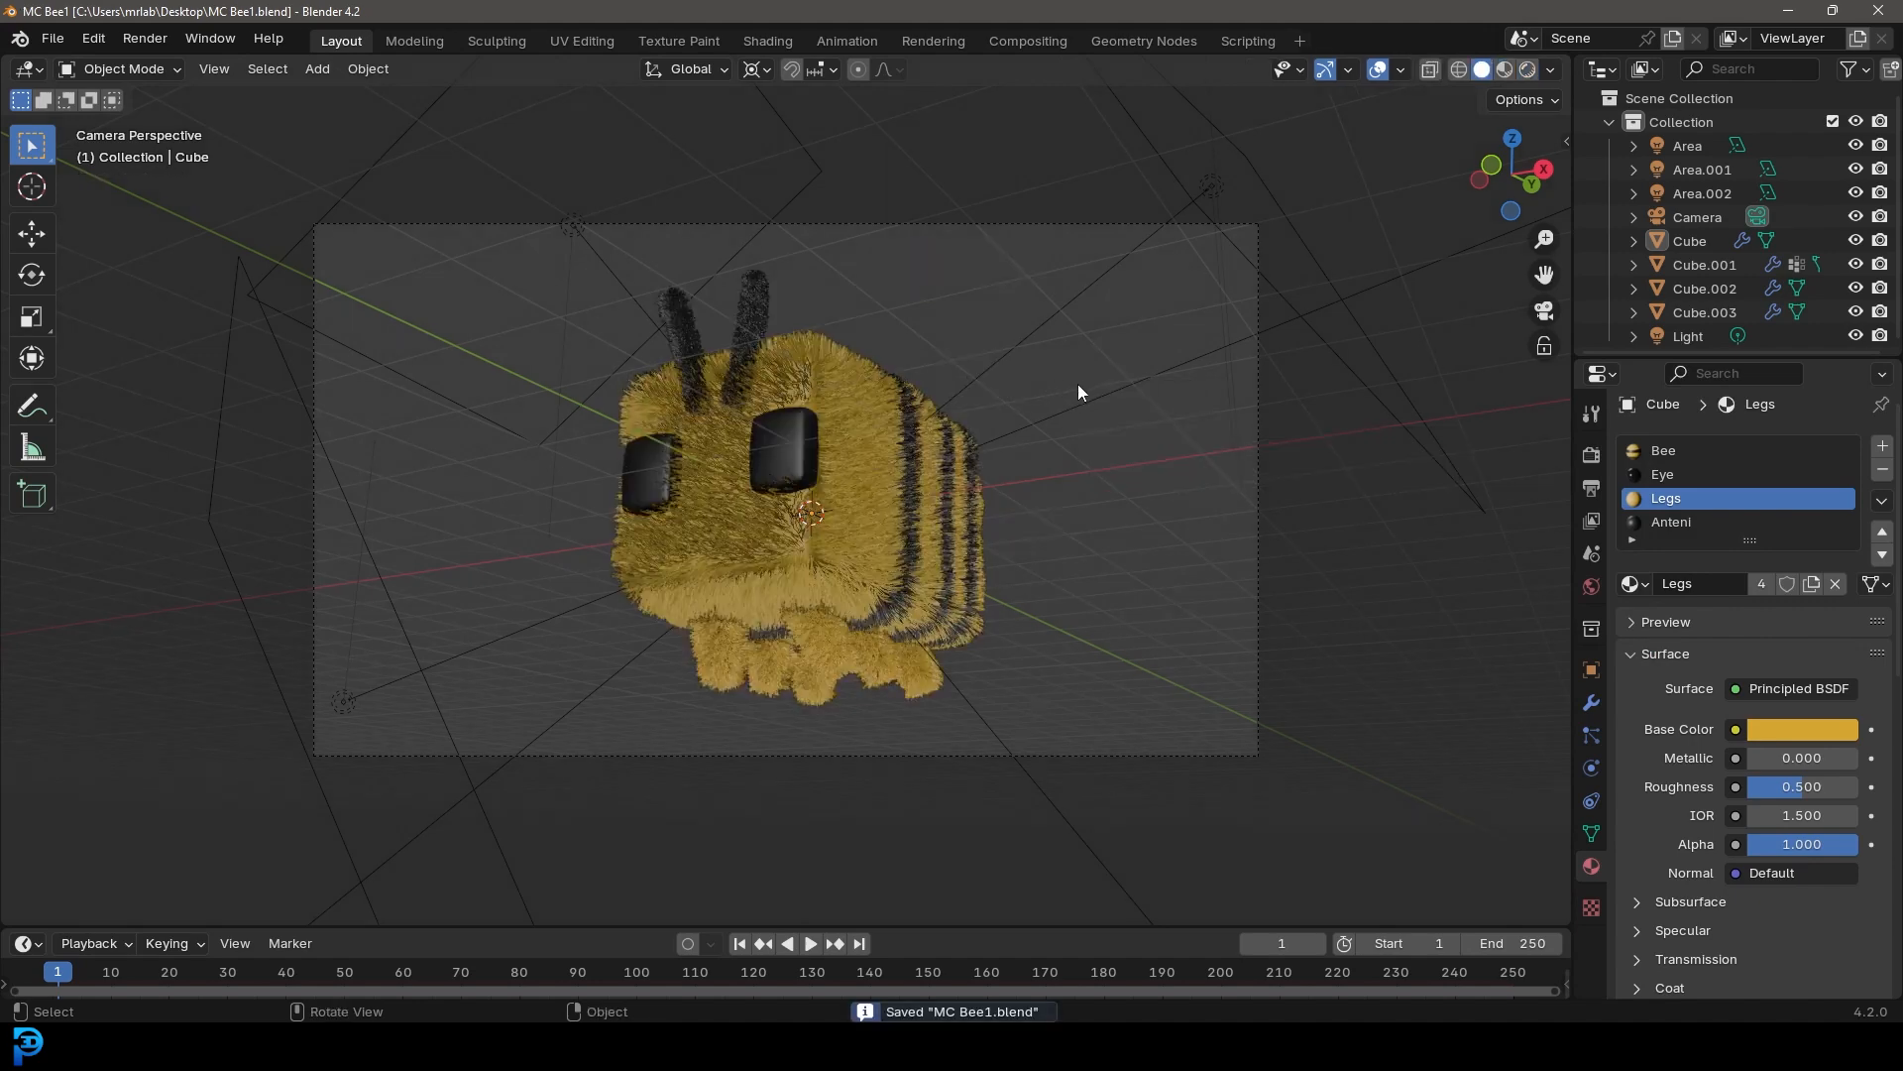
click(147, 39)
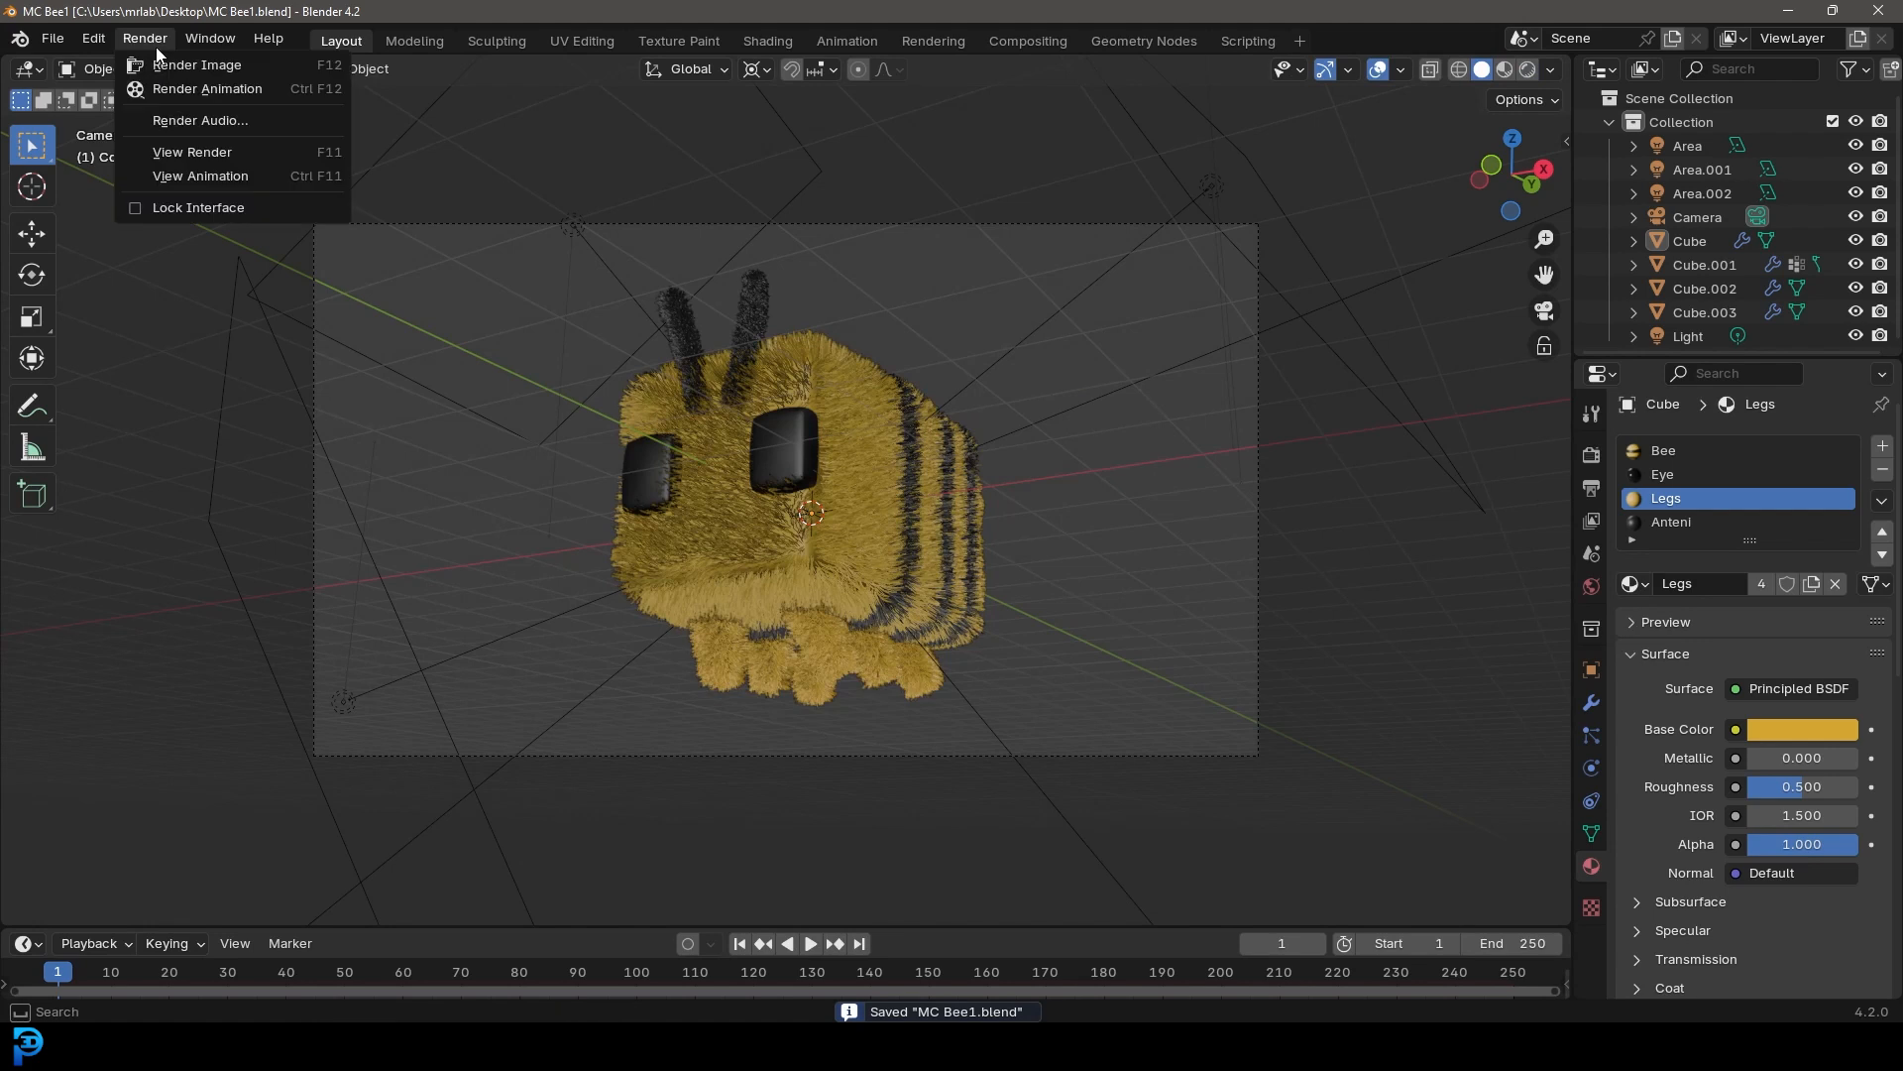
click(258, 66)
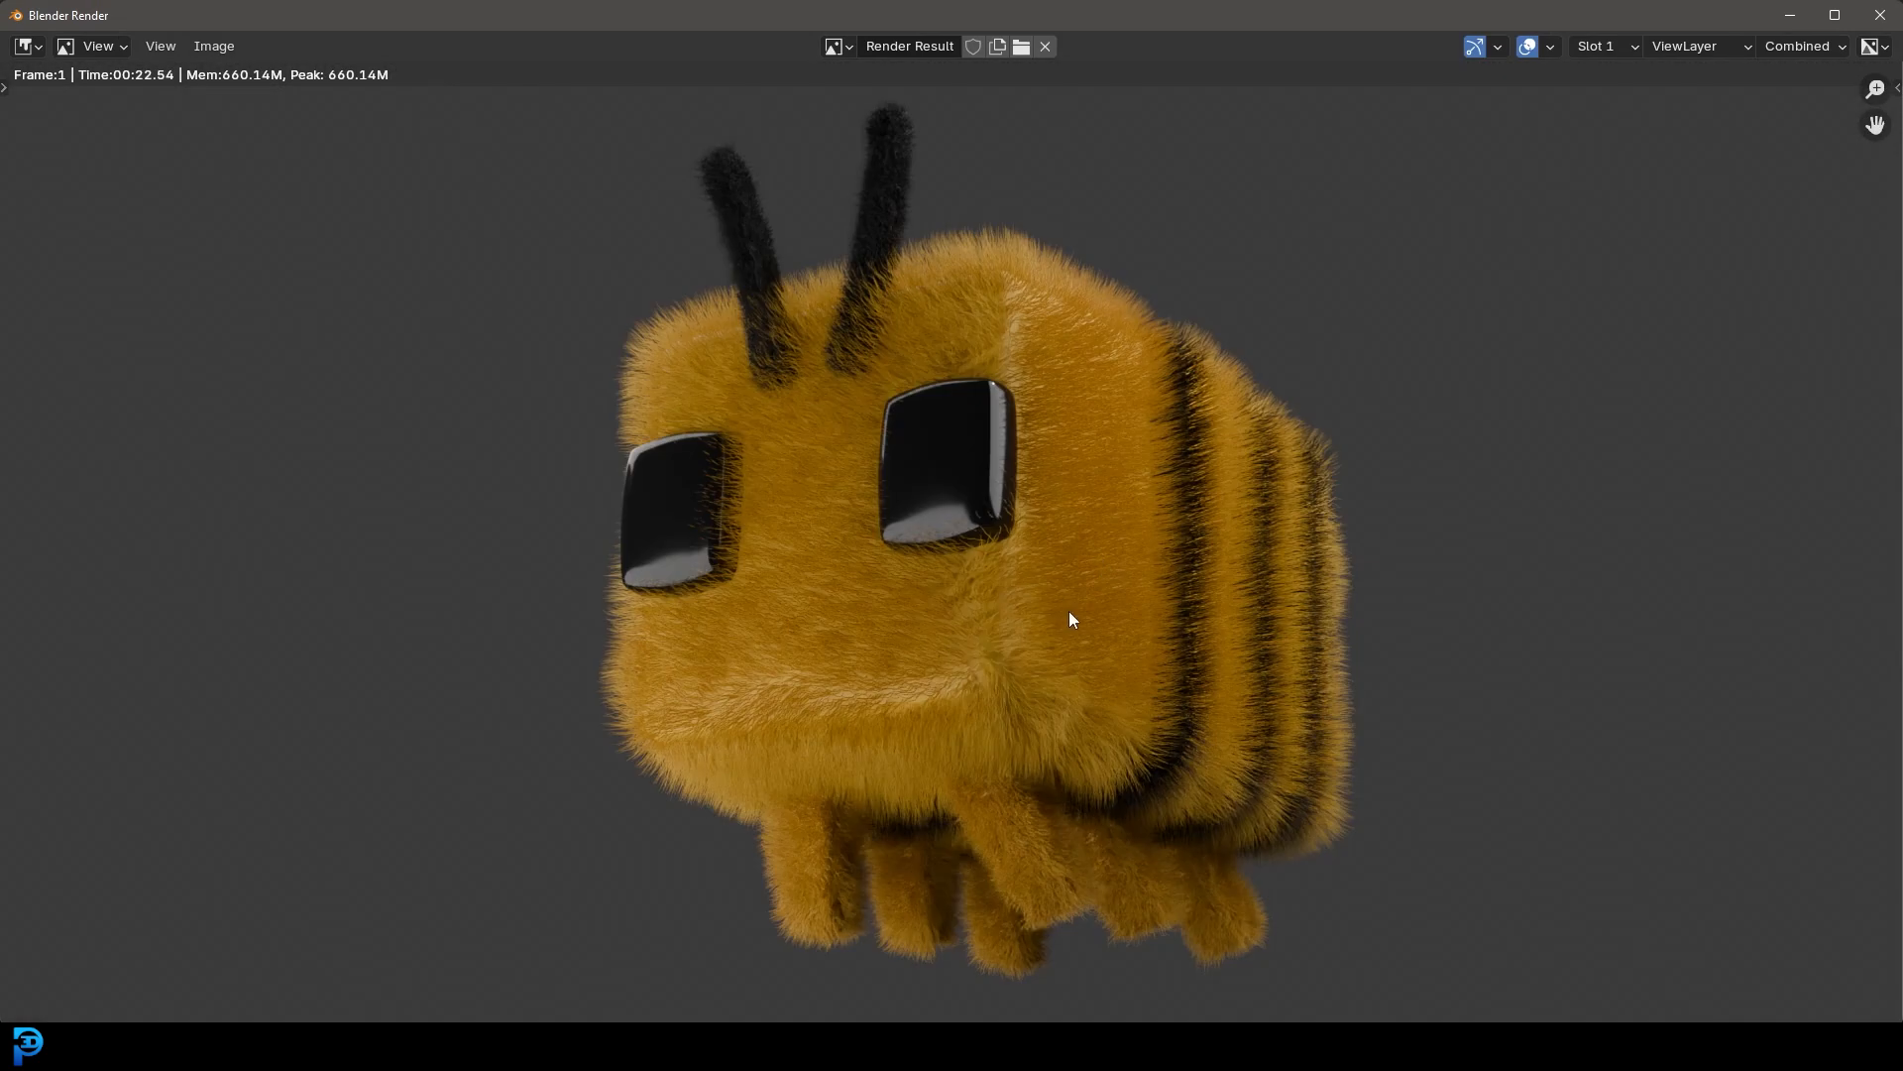
scroll(1069, 595, up, 3)
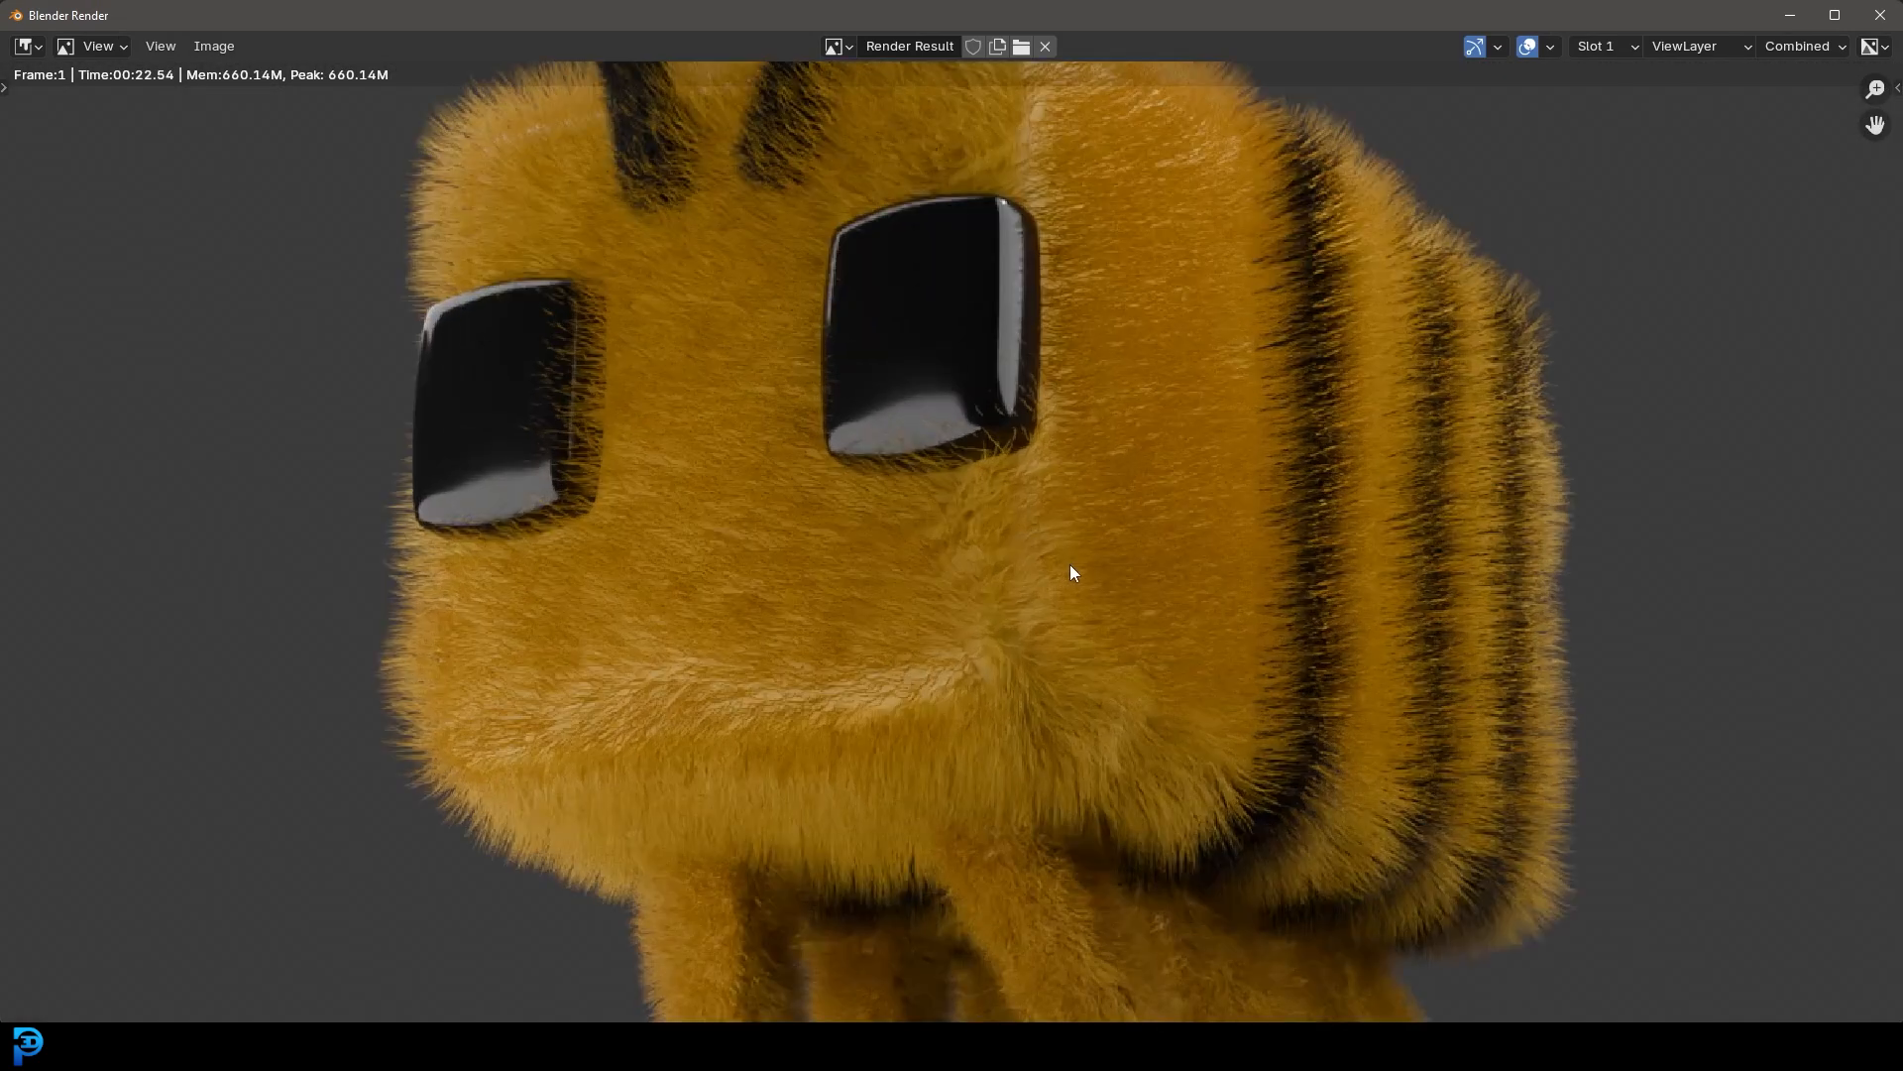
scroll(942, 573, down, 3)
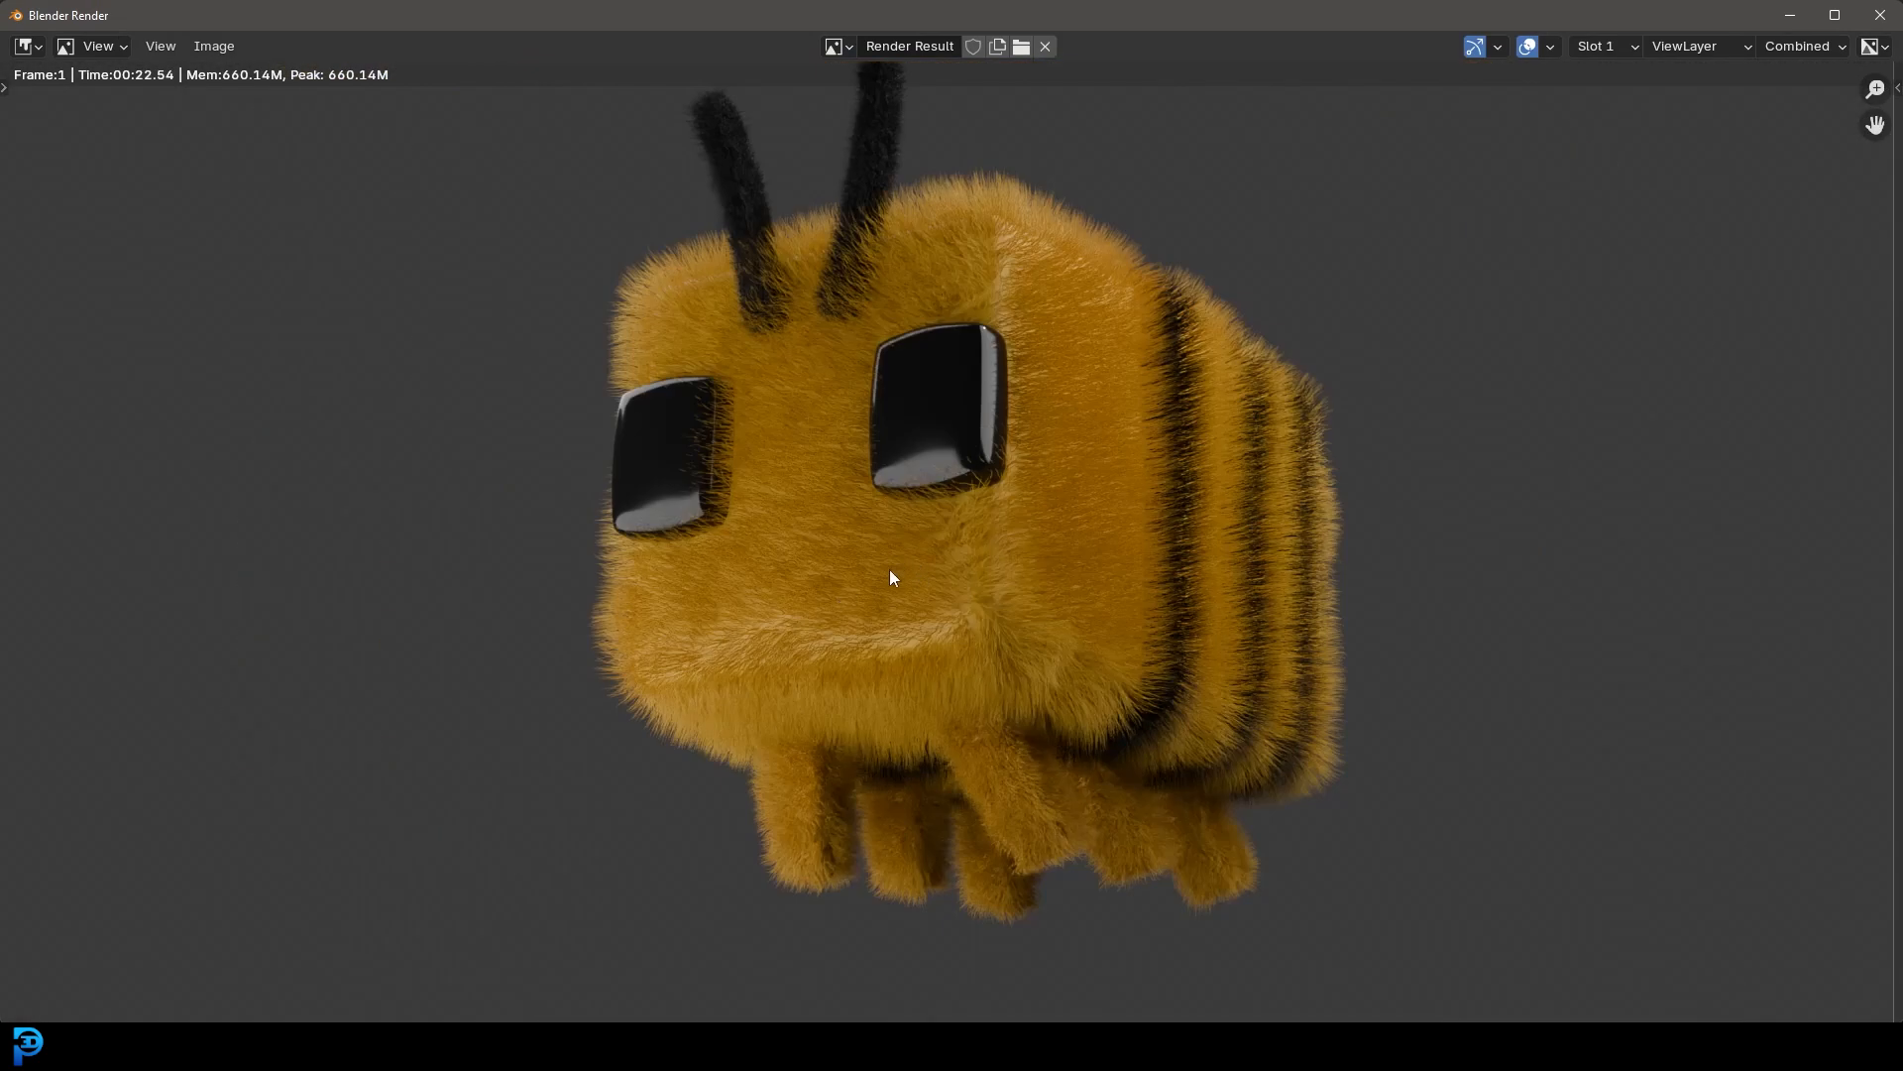
key(Escape)
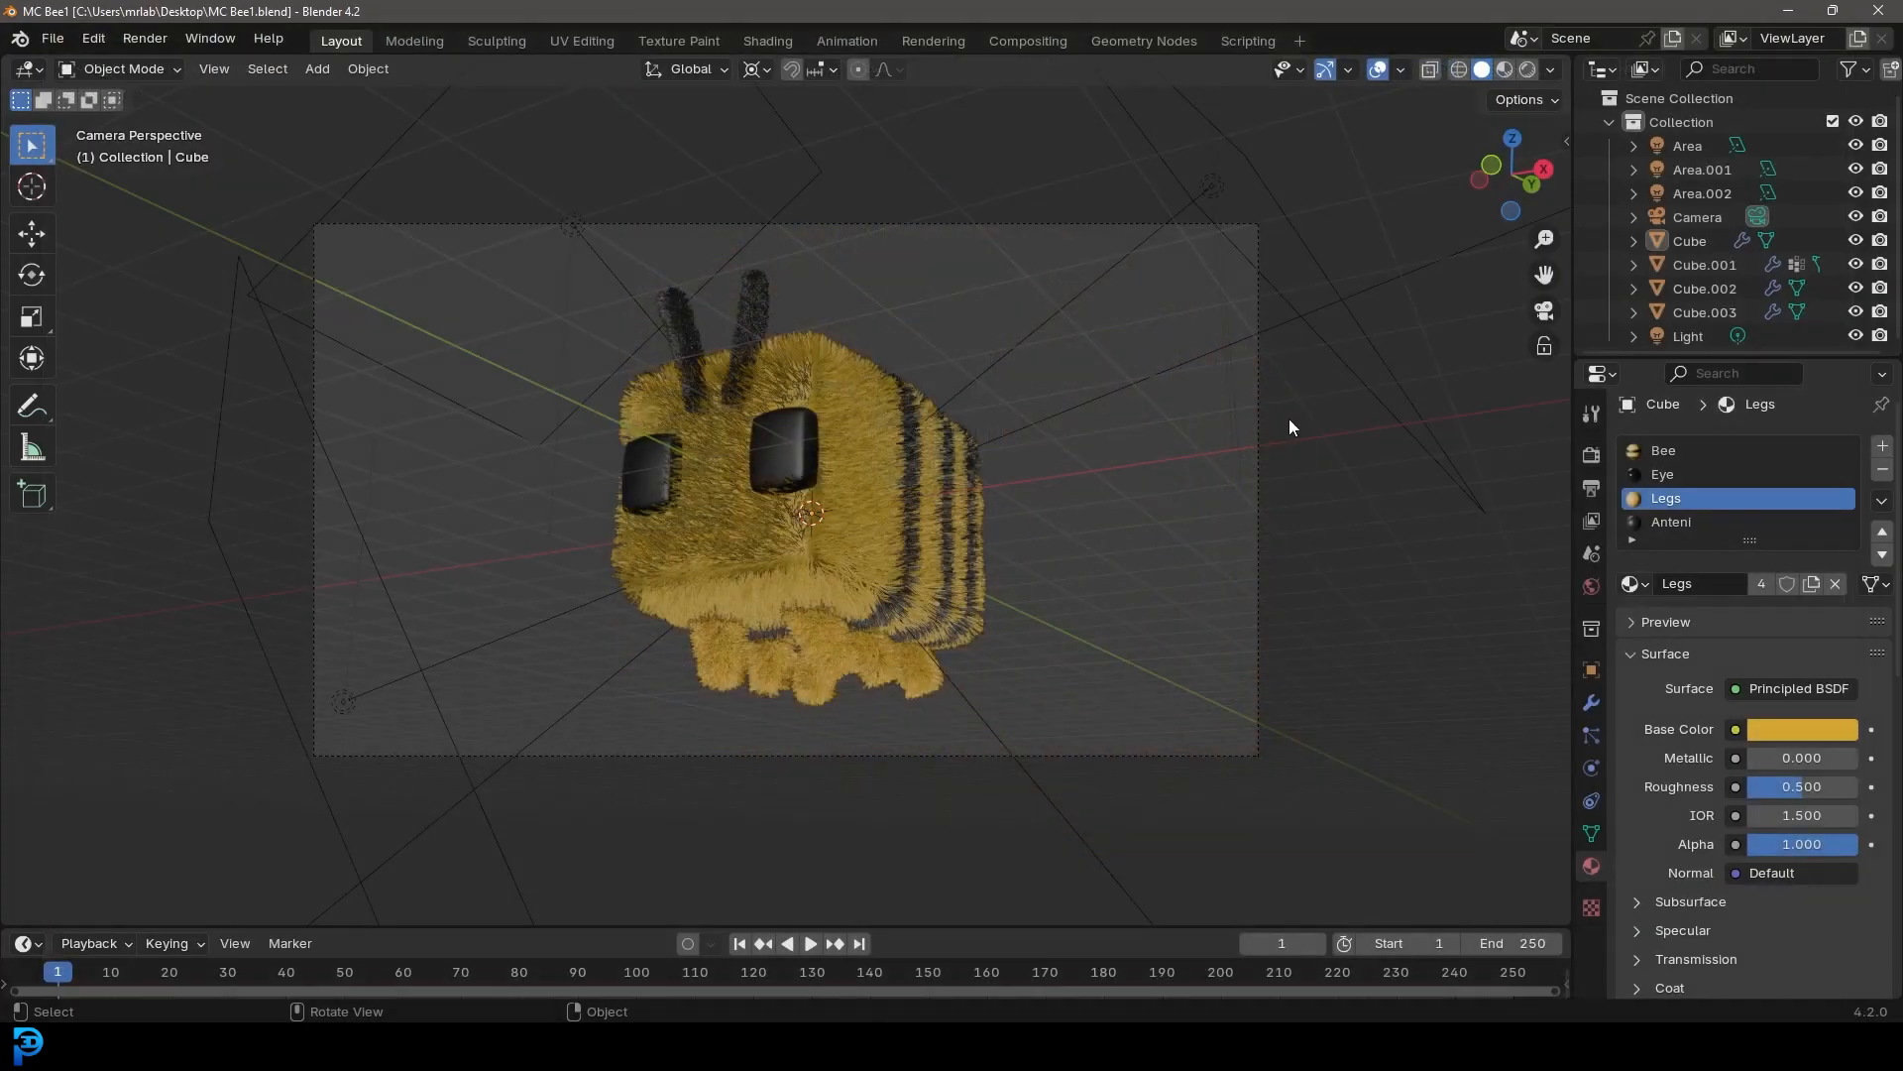
Select the lights and the camera and move them into a new collection named Stage
middle_drag(1207, 448, 882, 426)
middle_drag(934, 502, 853, 442)
shift+drag(543, 230, 1045, 348)
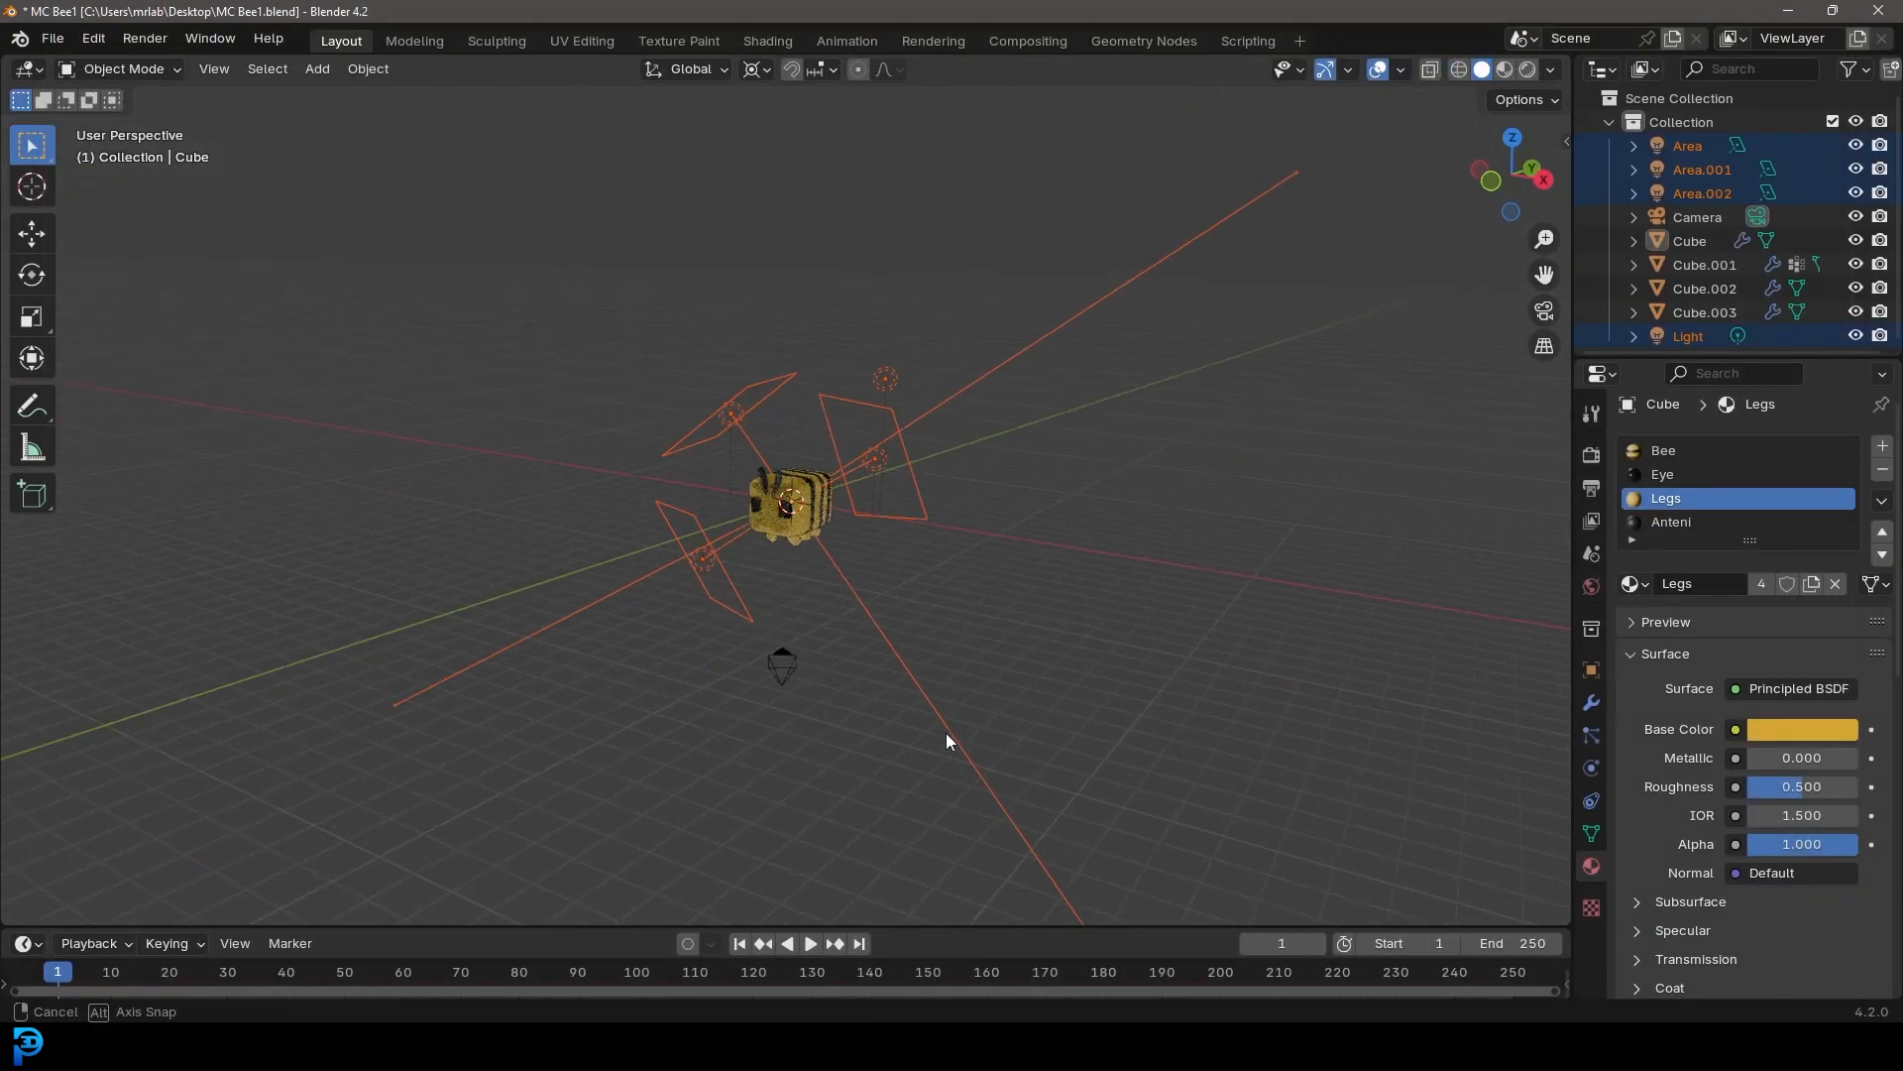
shift+click(799, 675)
middle_drag(799, 675, 848, 615)
key(m)
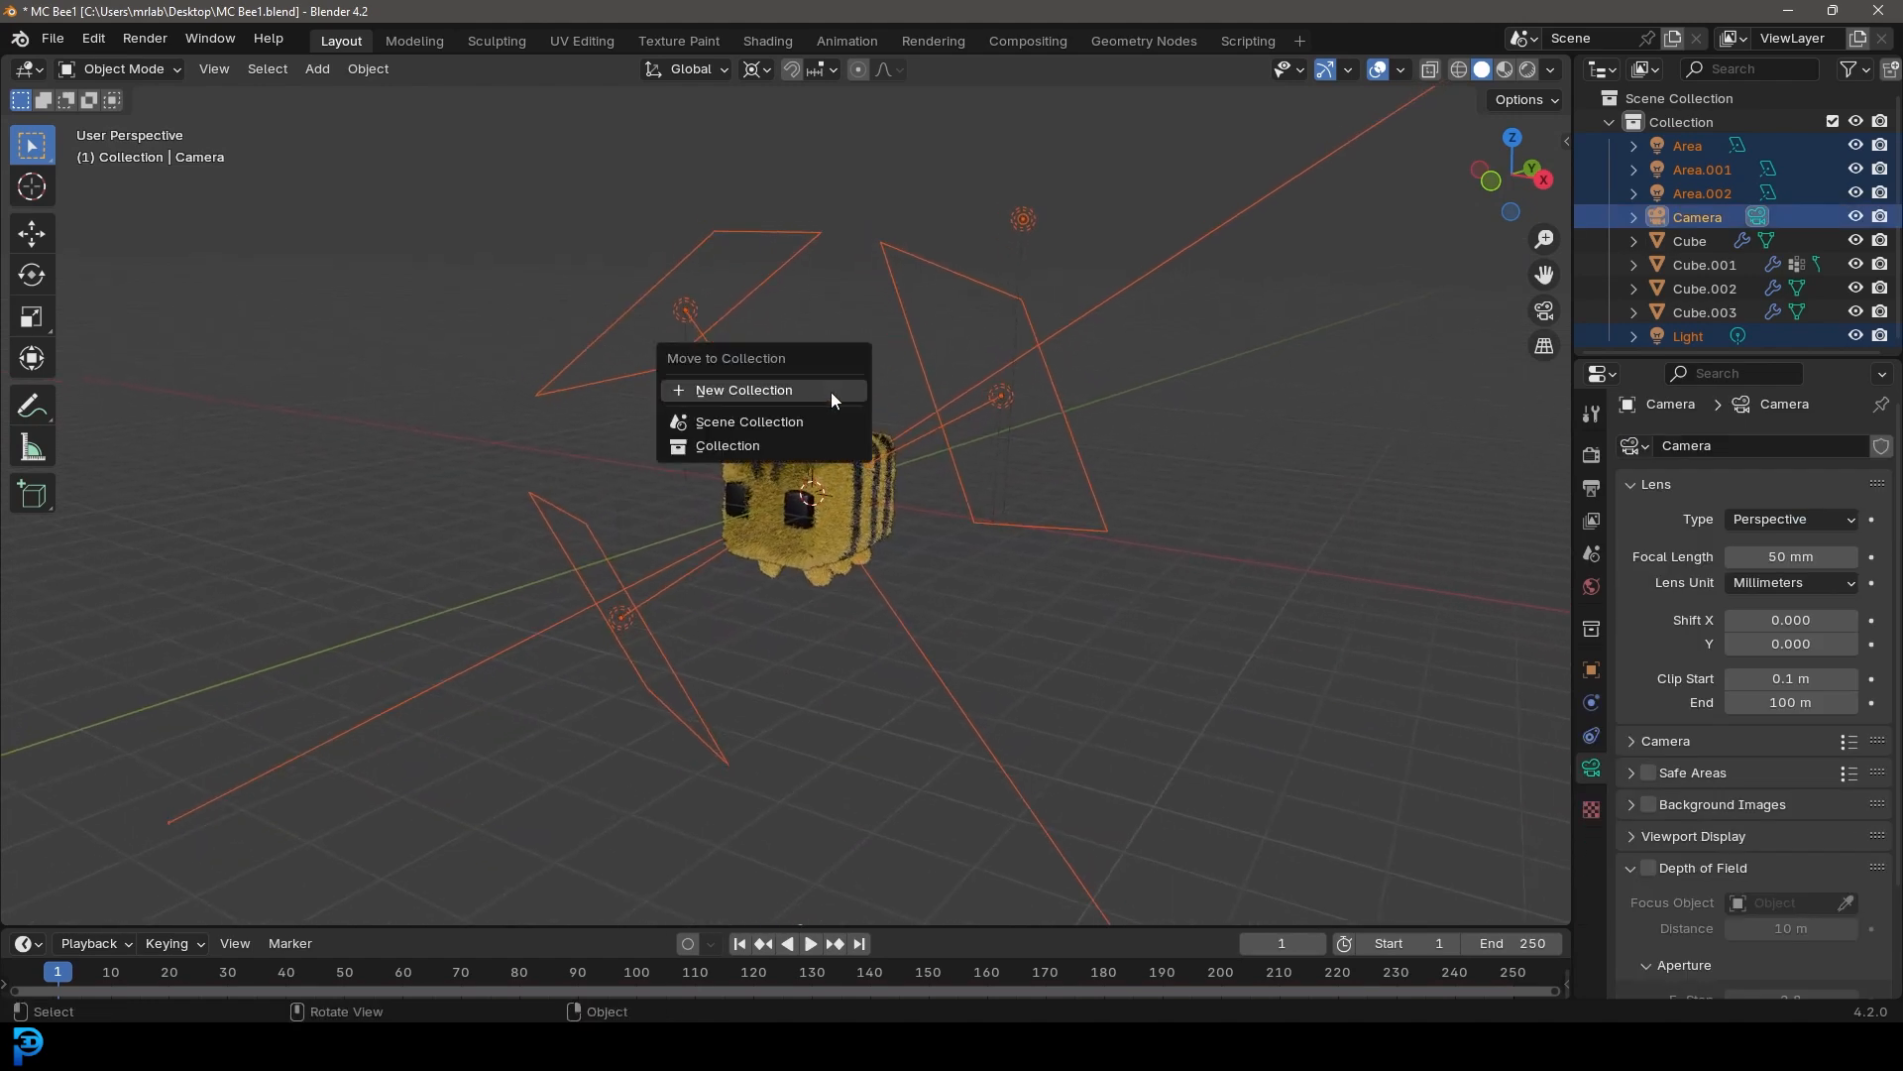
click(720, 387)
text(Stage)
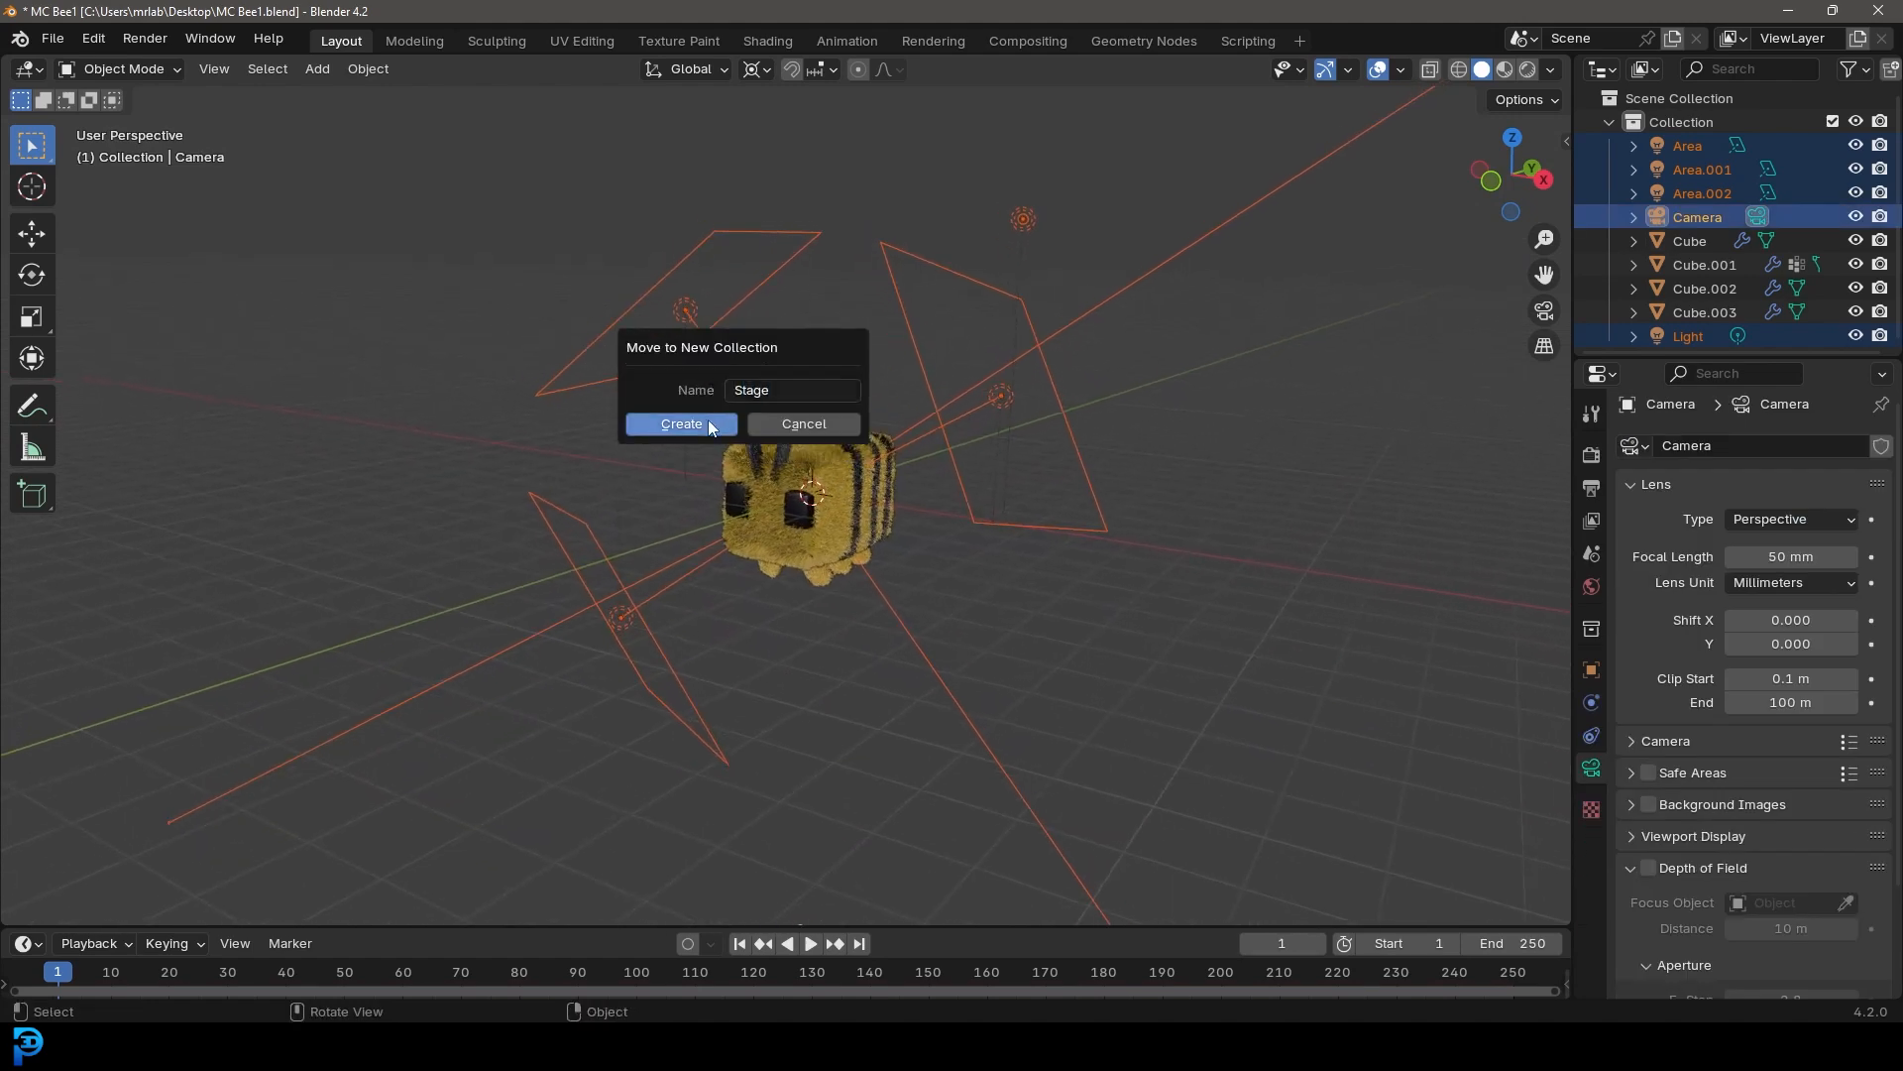
click(707, 422)
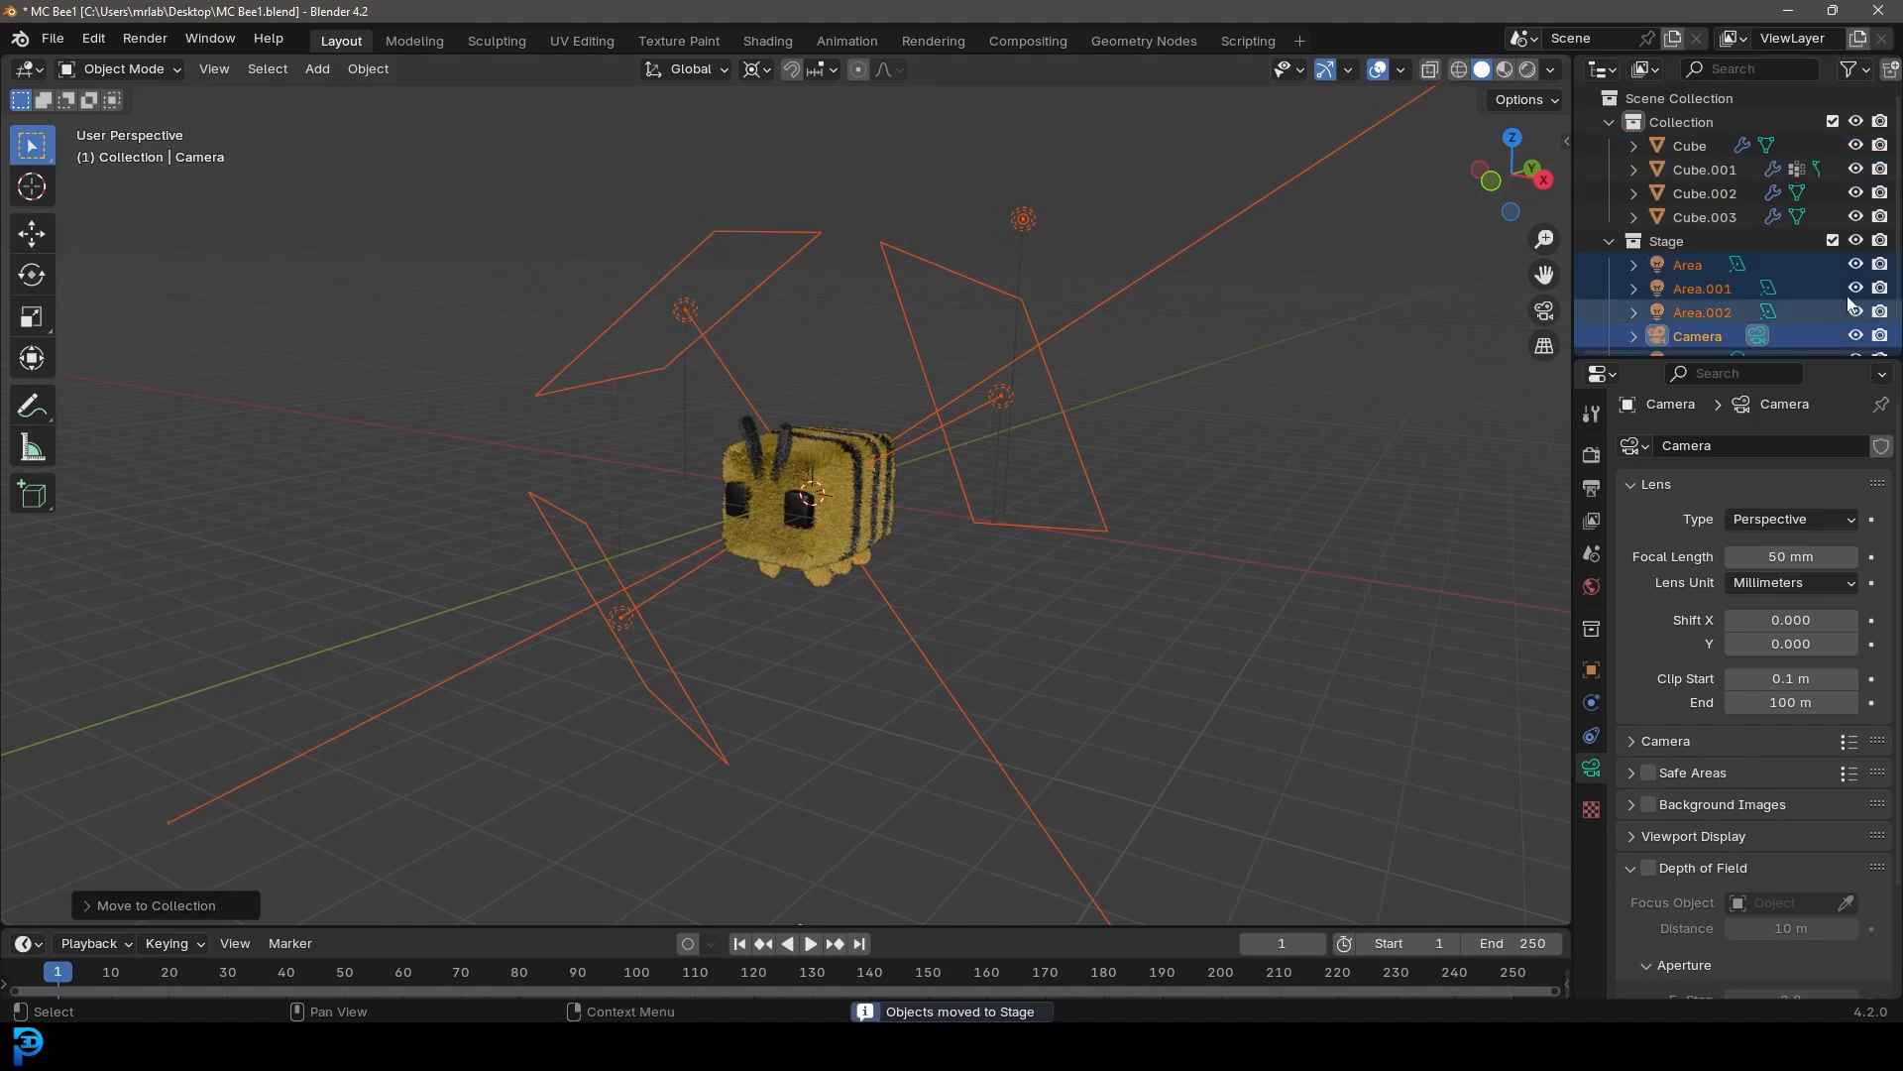
Hide the Stage collection in the viewport and save the file
click(1855, 241)
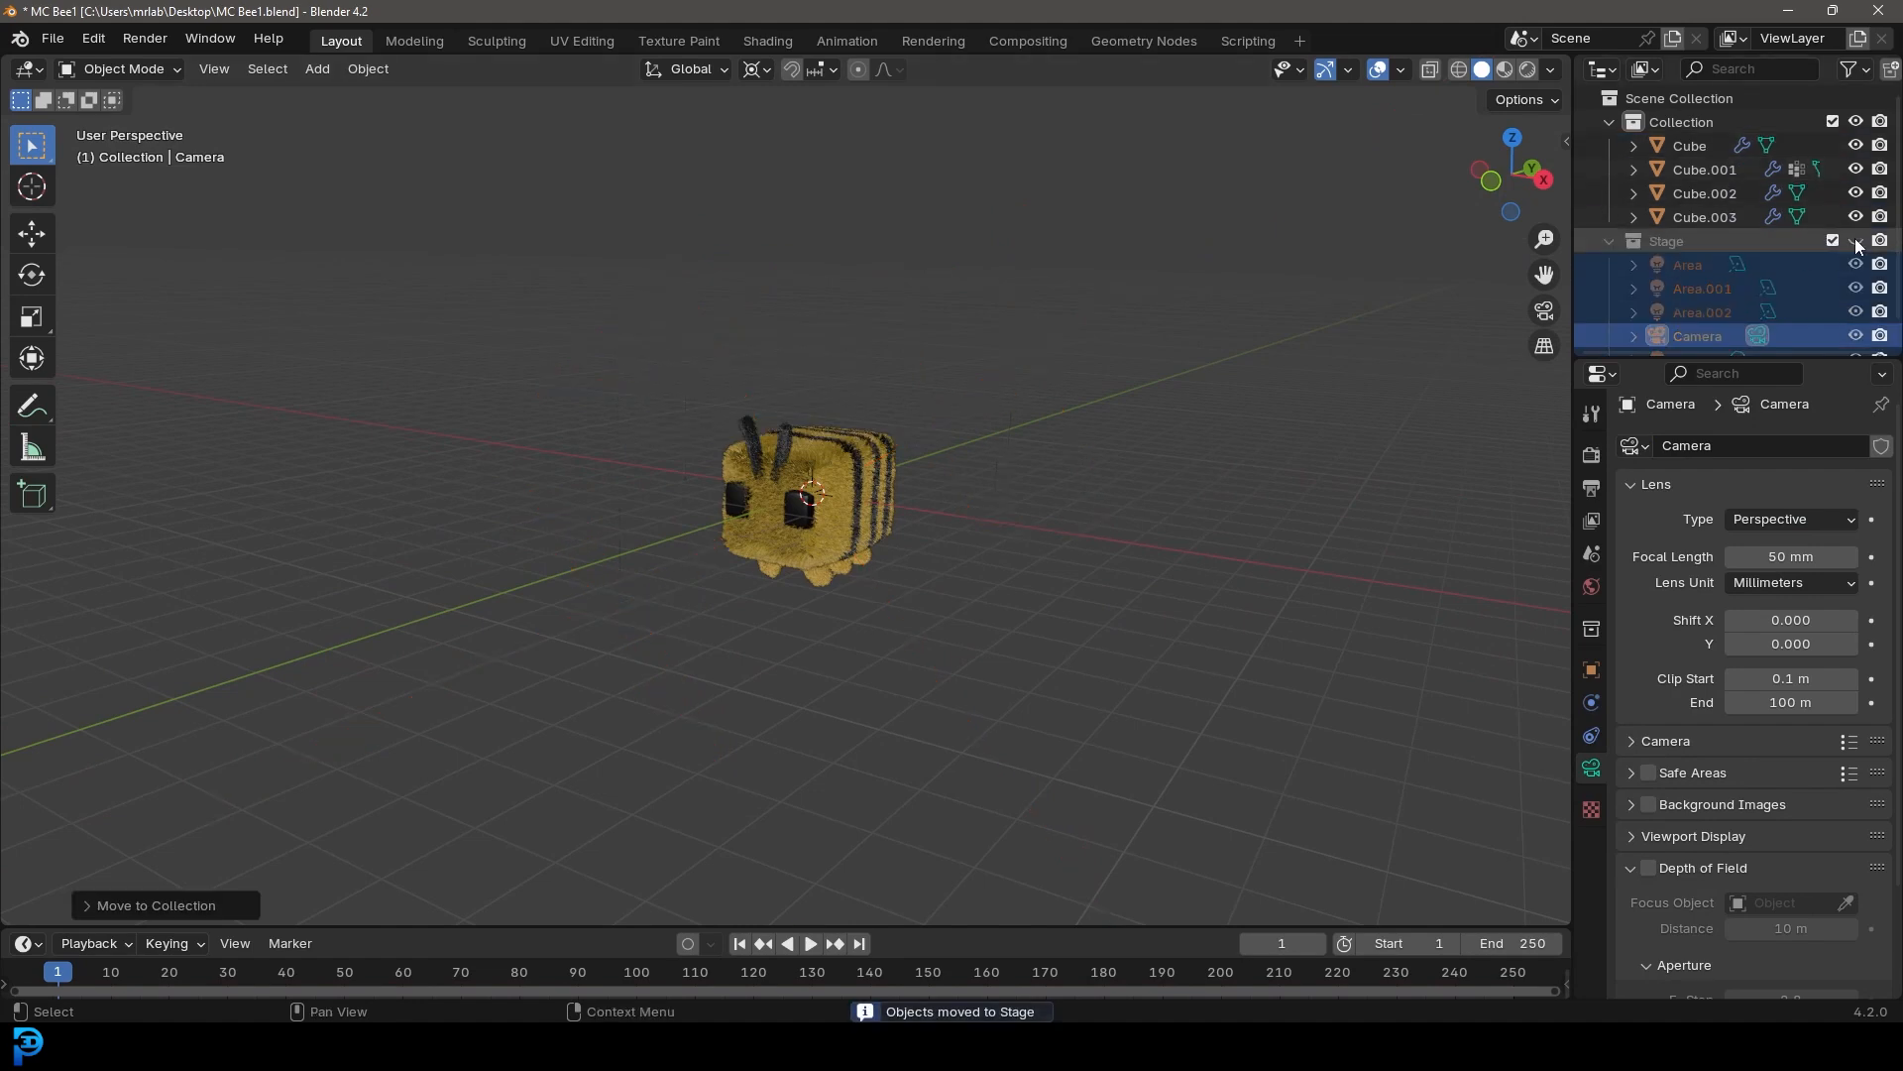
scroll(882, 467, up, 3)
key(ctrl+s)
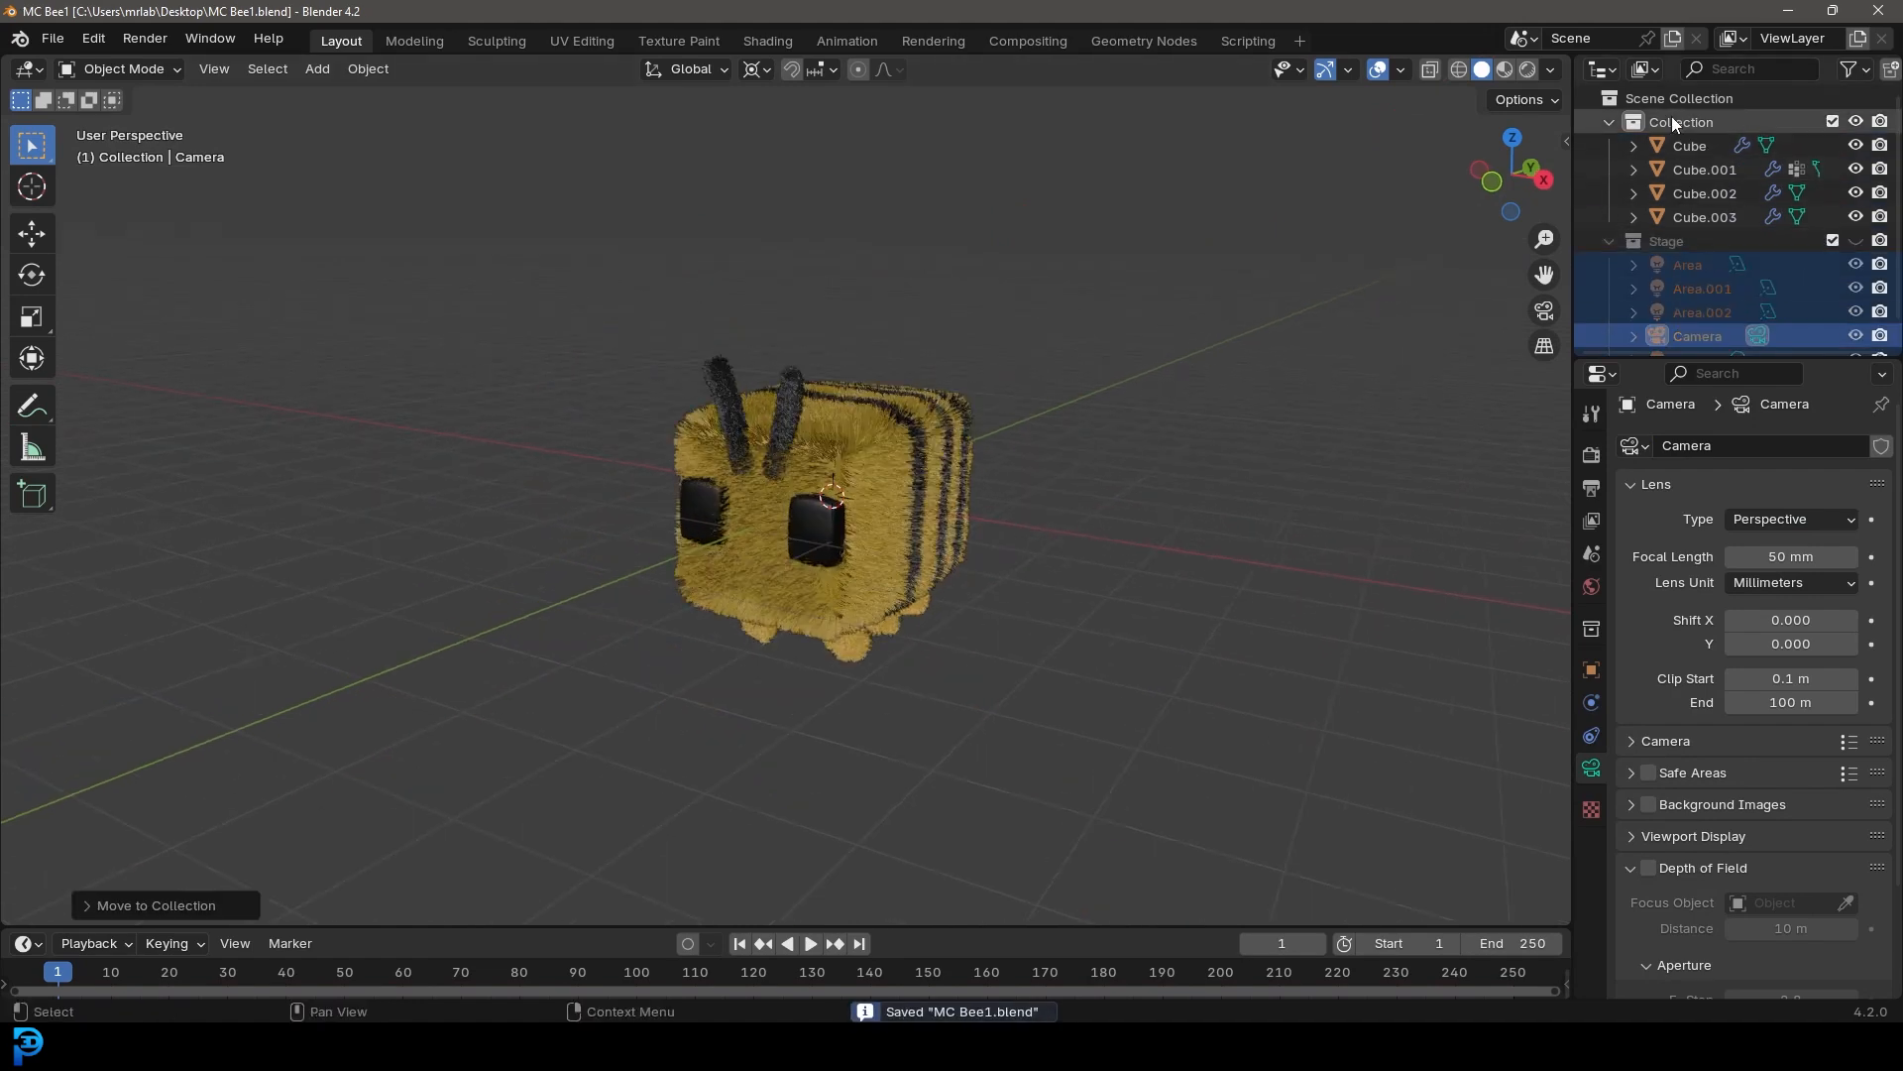
Add a plane and, in top view, move it about 3 m to the side of the bee
key(shift+a)
mouse_move(900, 315)
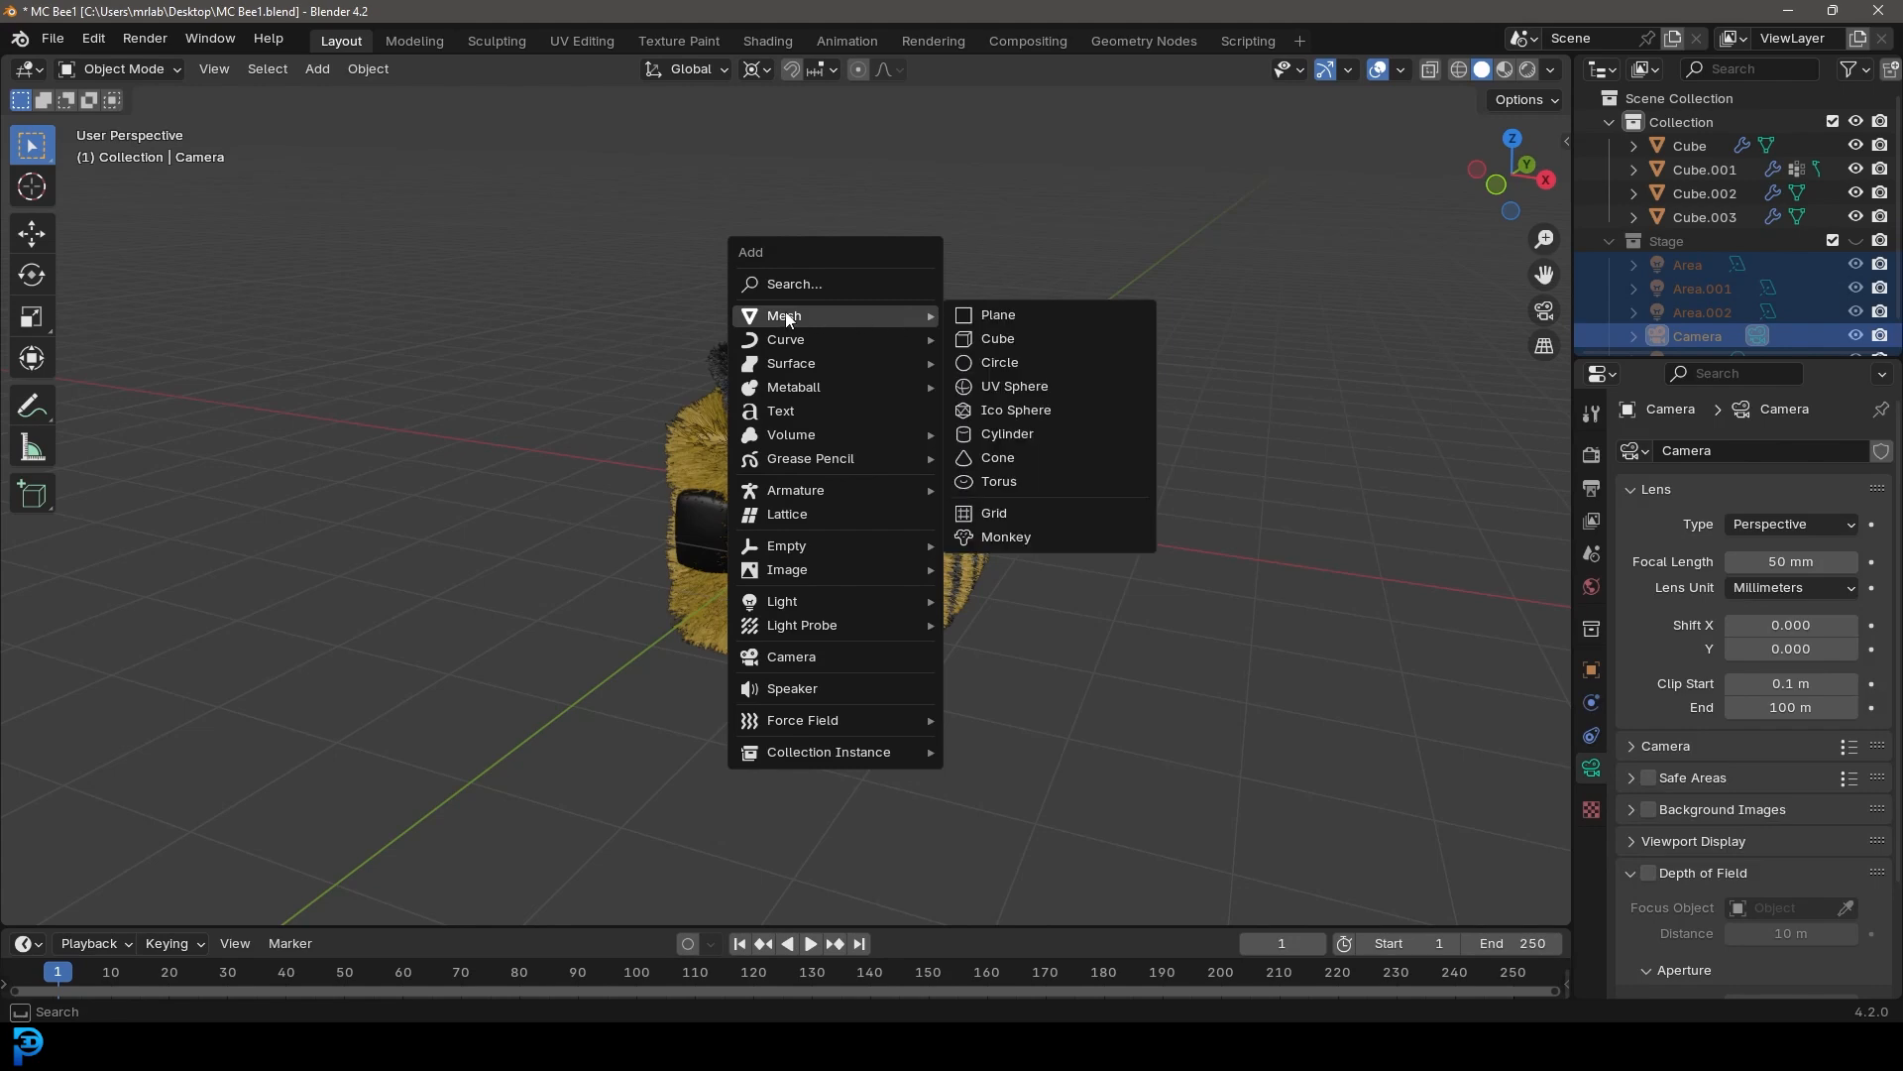
click(1043, 315)
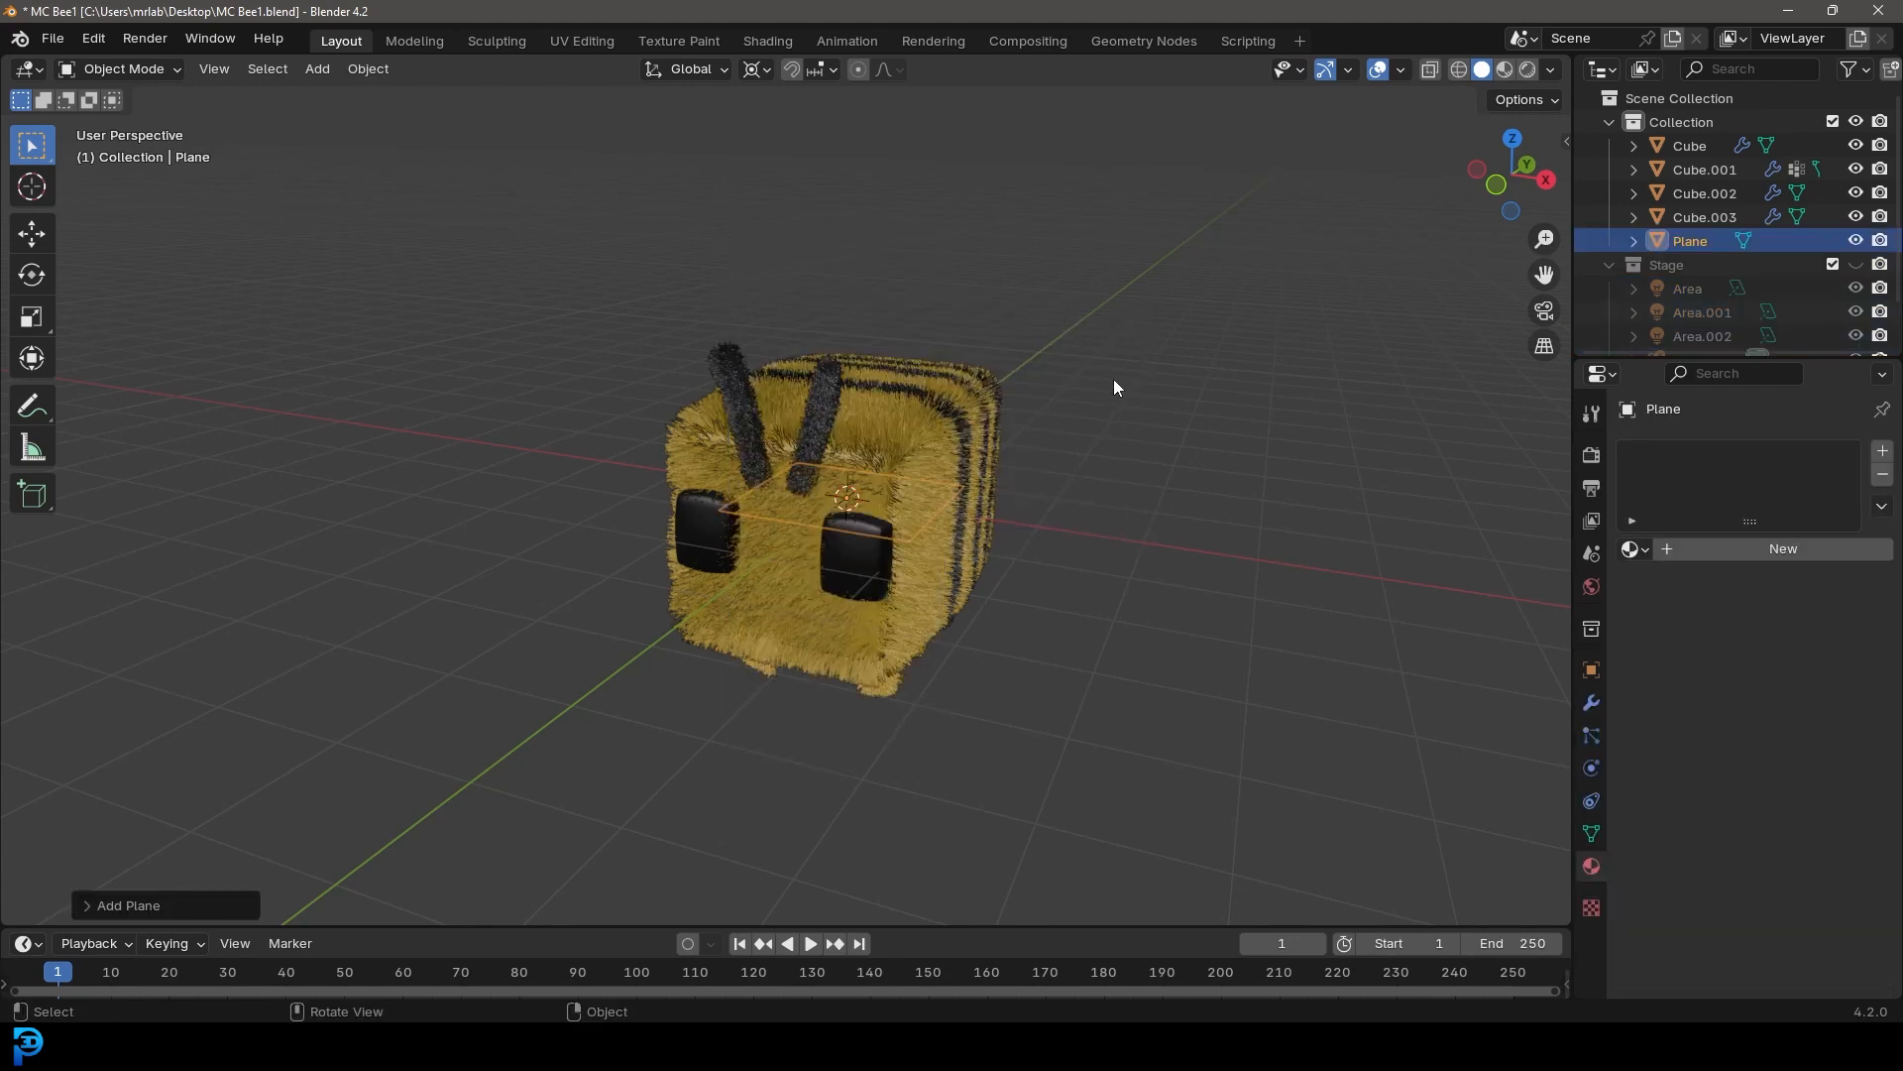
key(KP_7)
key(g)
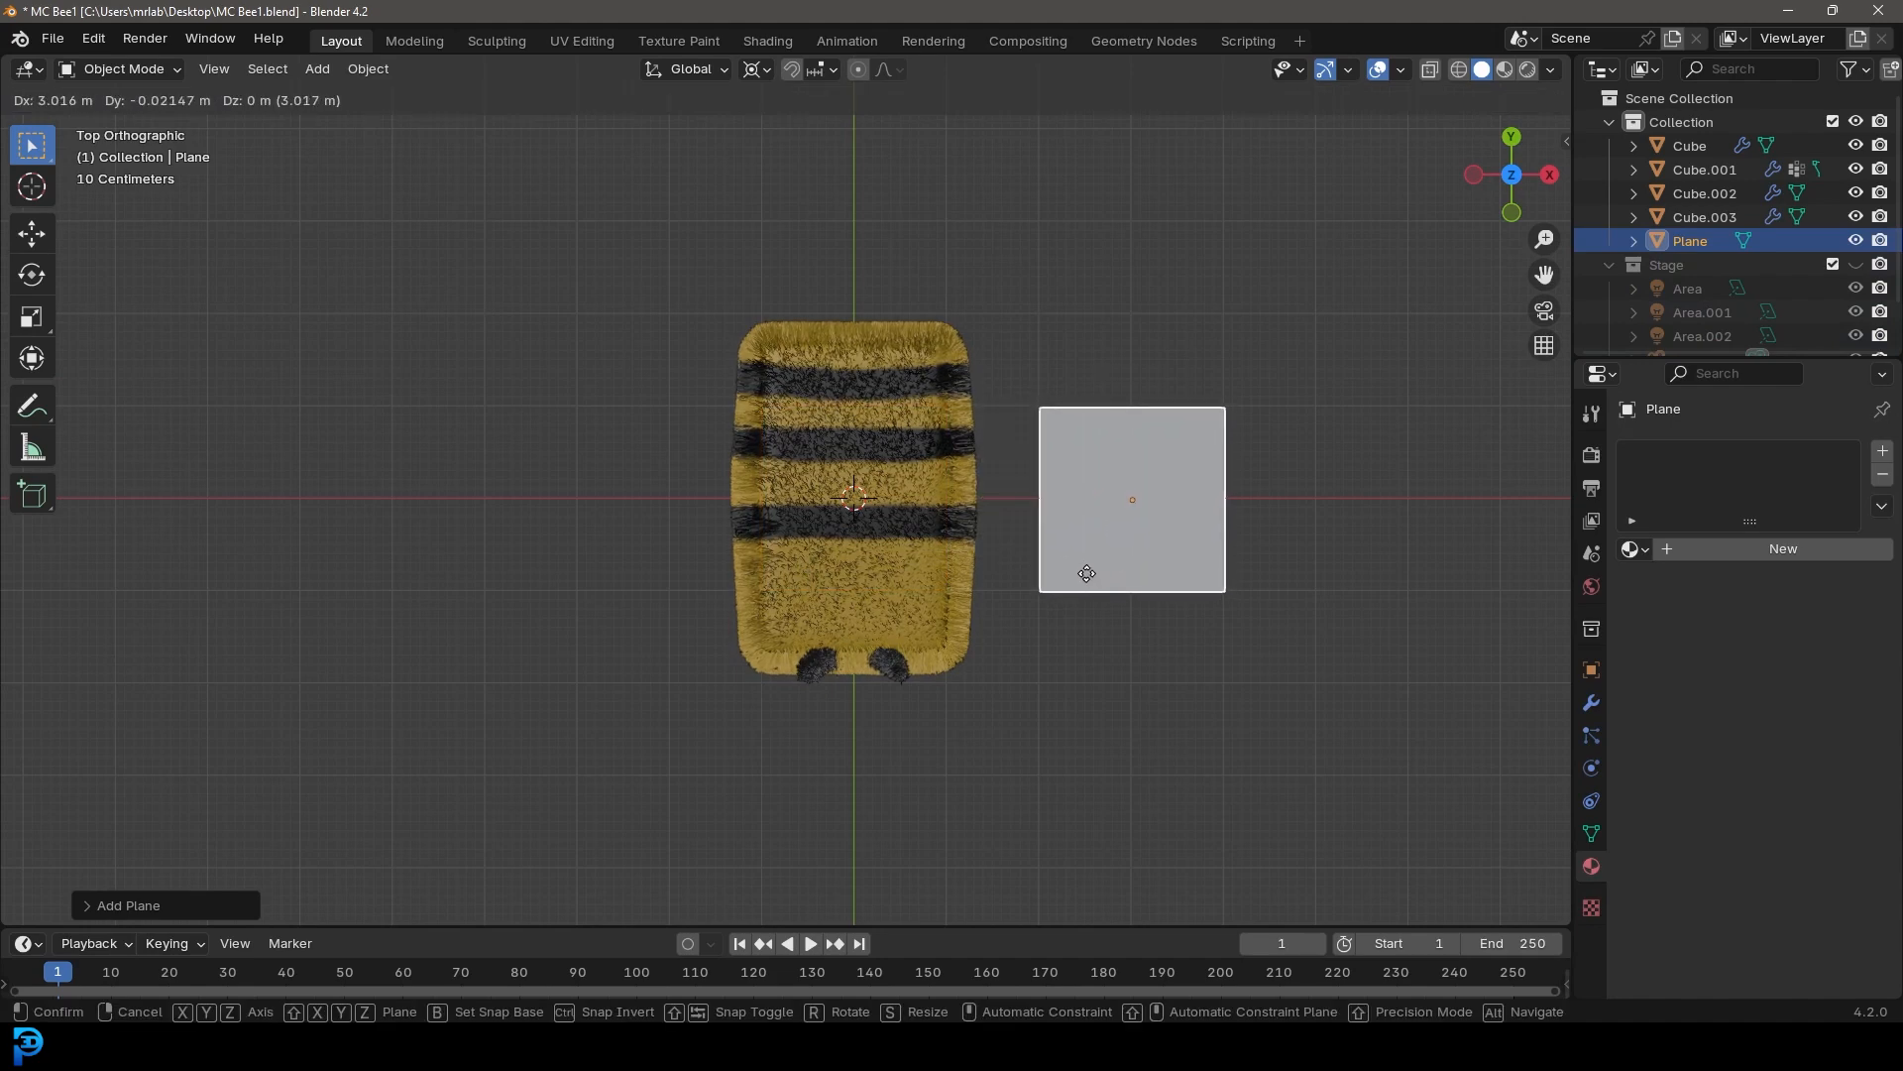
click(1086, 573)
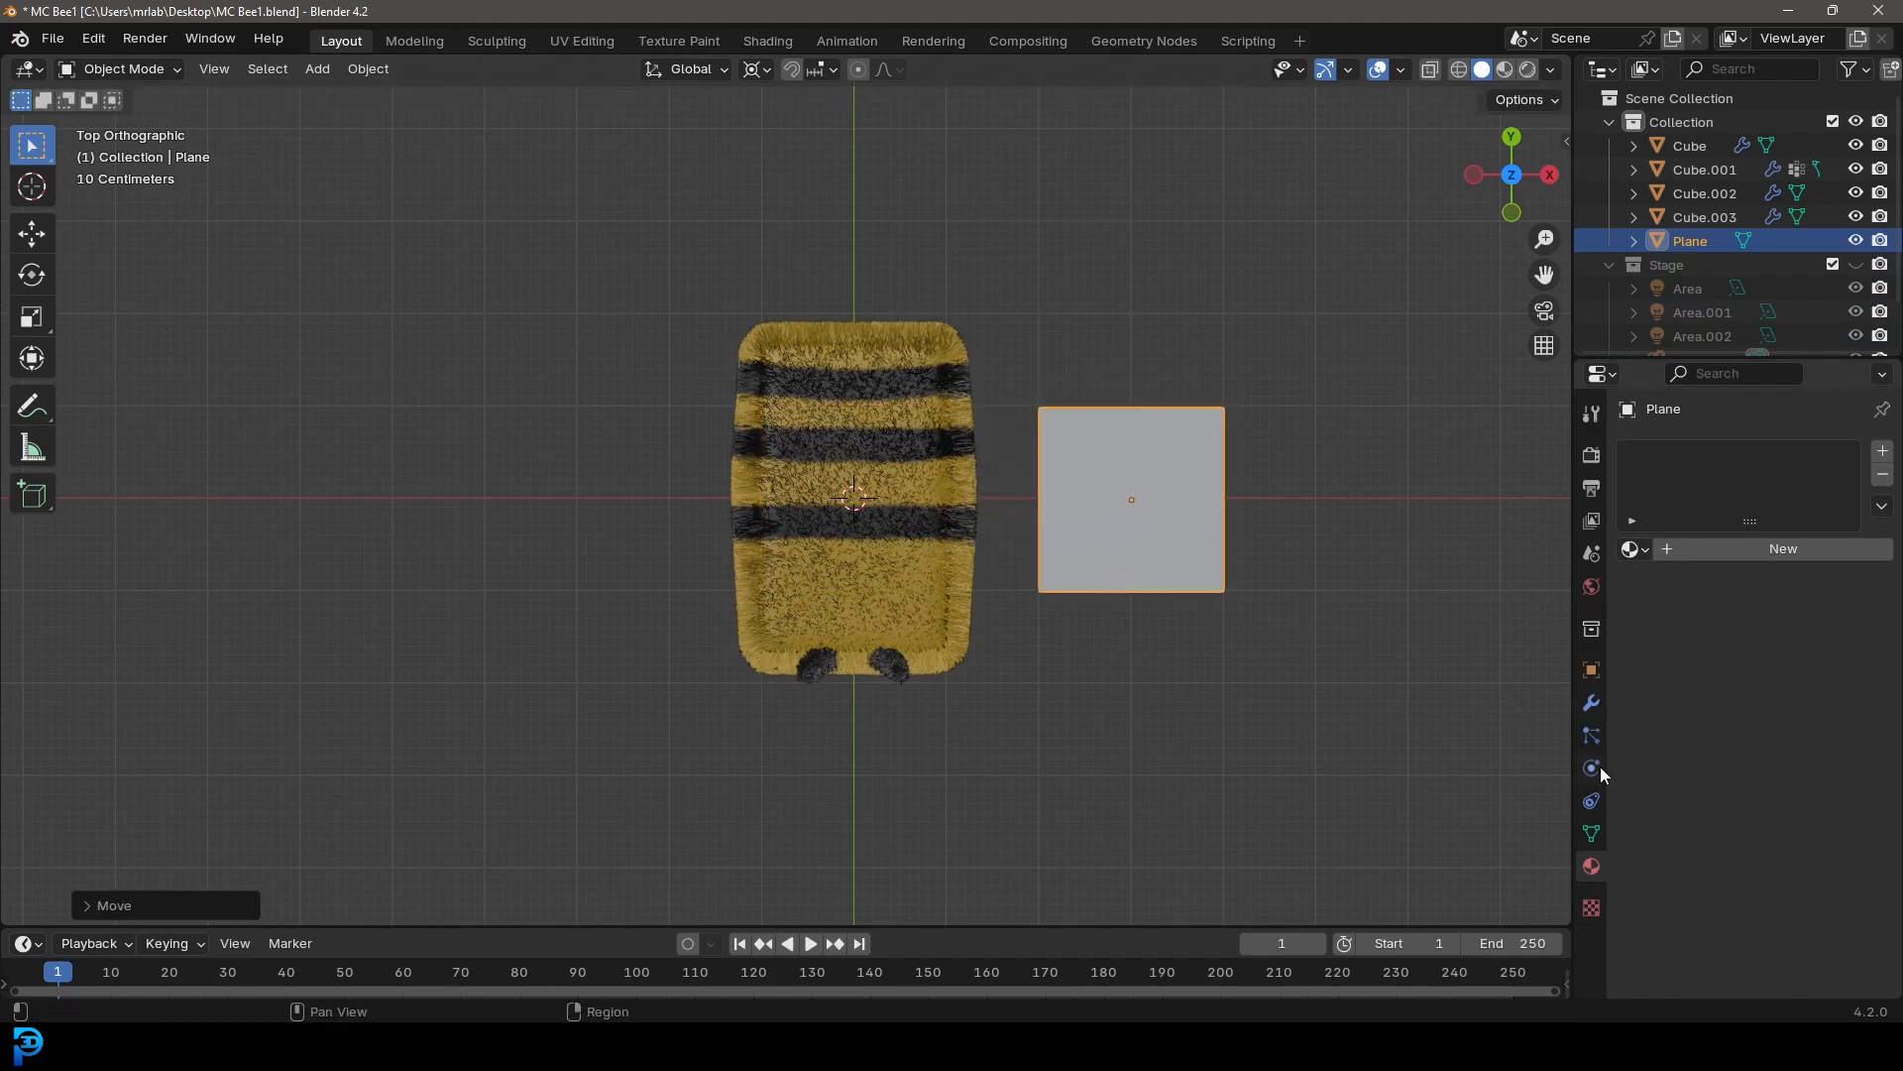
Add a Mirror modifier to the plane
click(1593, 703)
click(1727, 450)
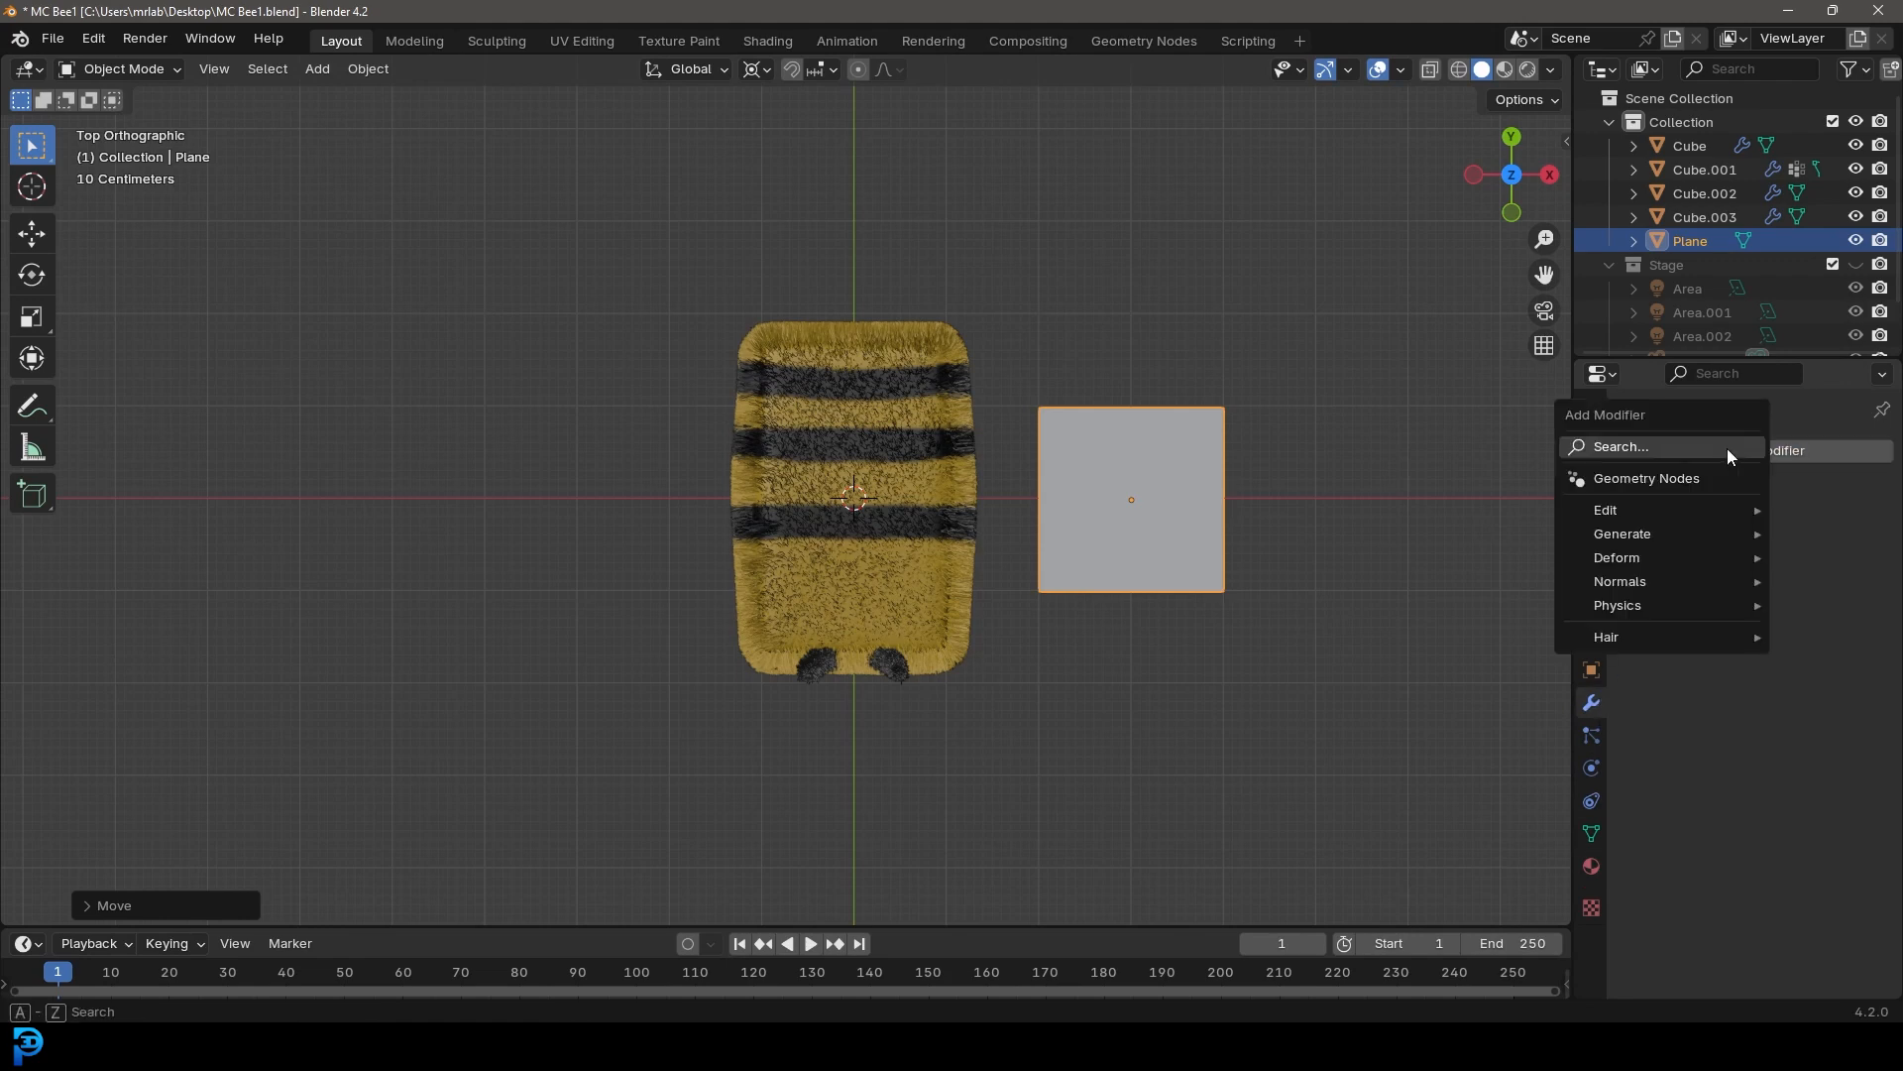
click(1664, 448)
text(mirr)
key(Return)
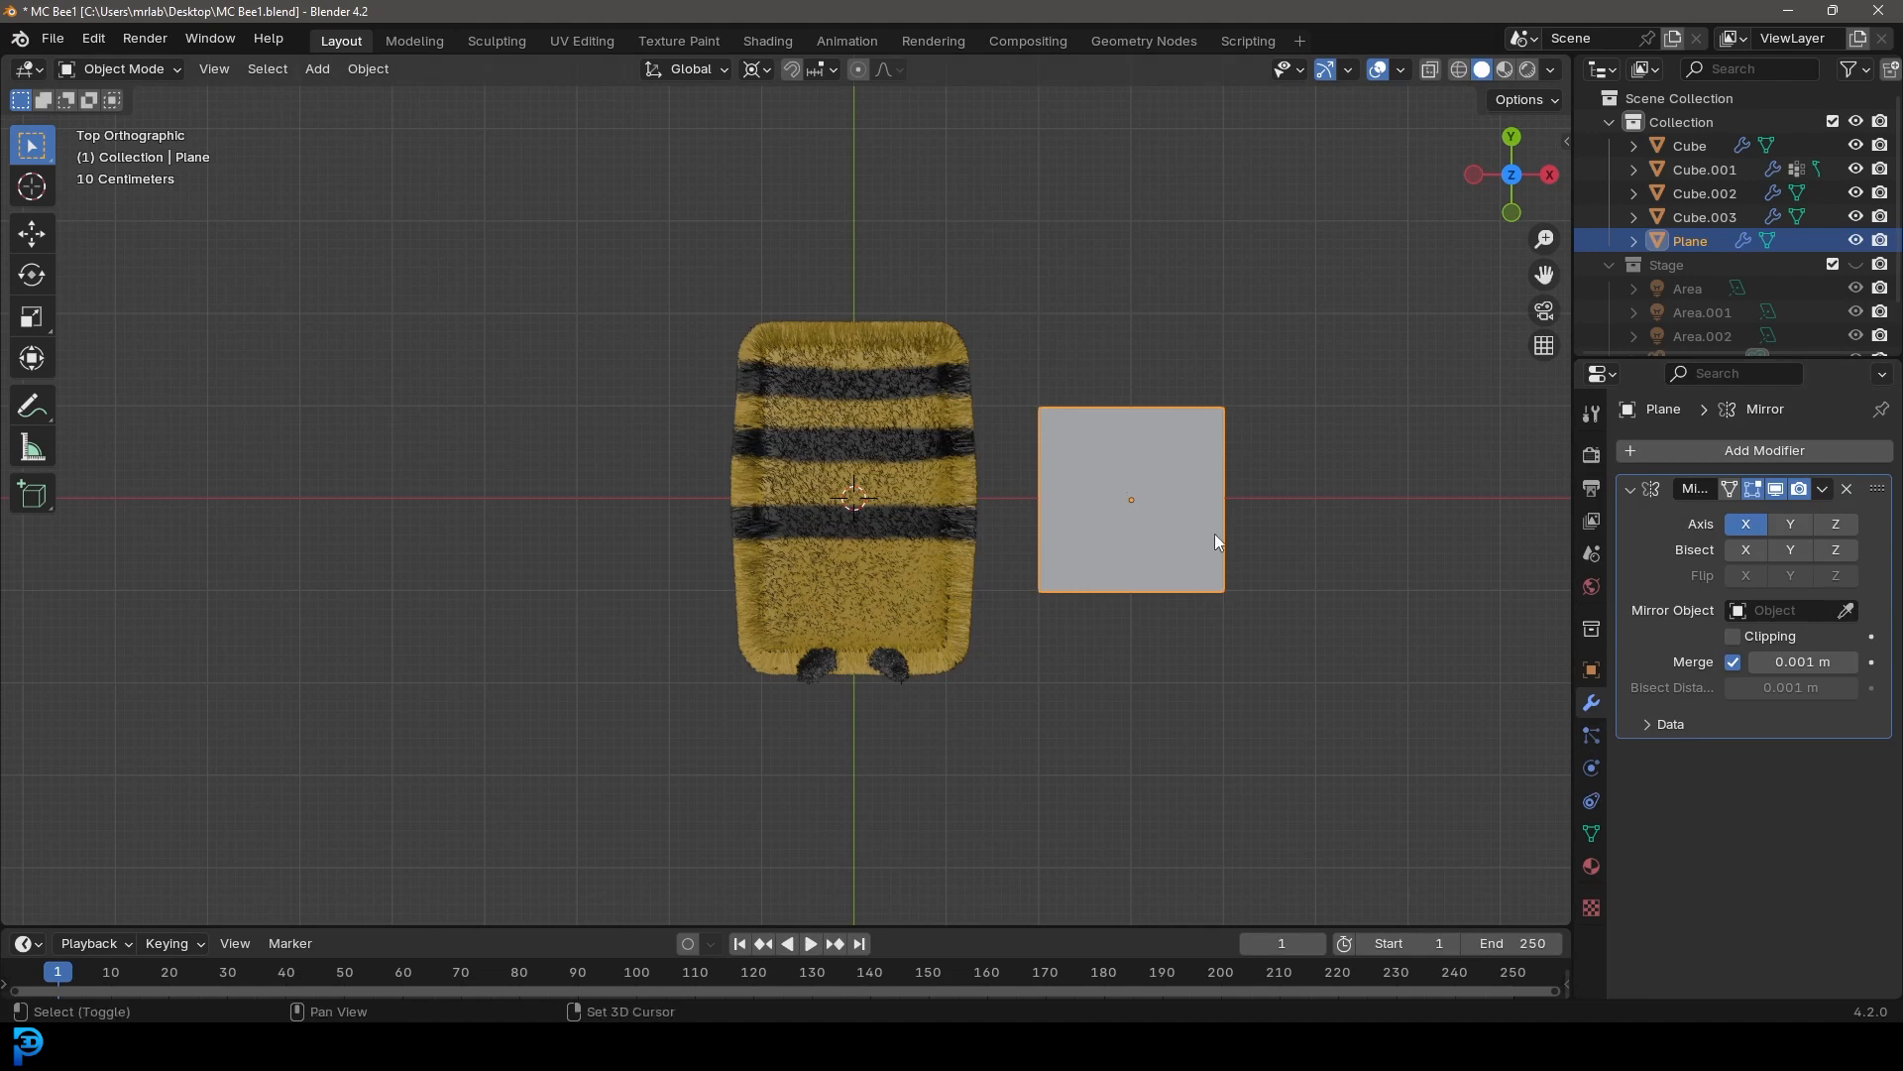
Enter Edit Mode and set the Mirror modifier's mirror object to the bee body, Cube.001
shift+middle_drag(1203, 541, 1031, 544)
key(Tab)
key(s)
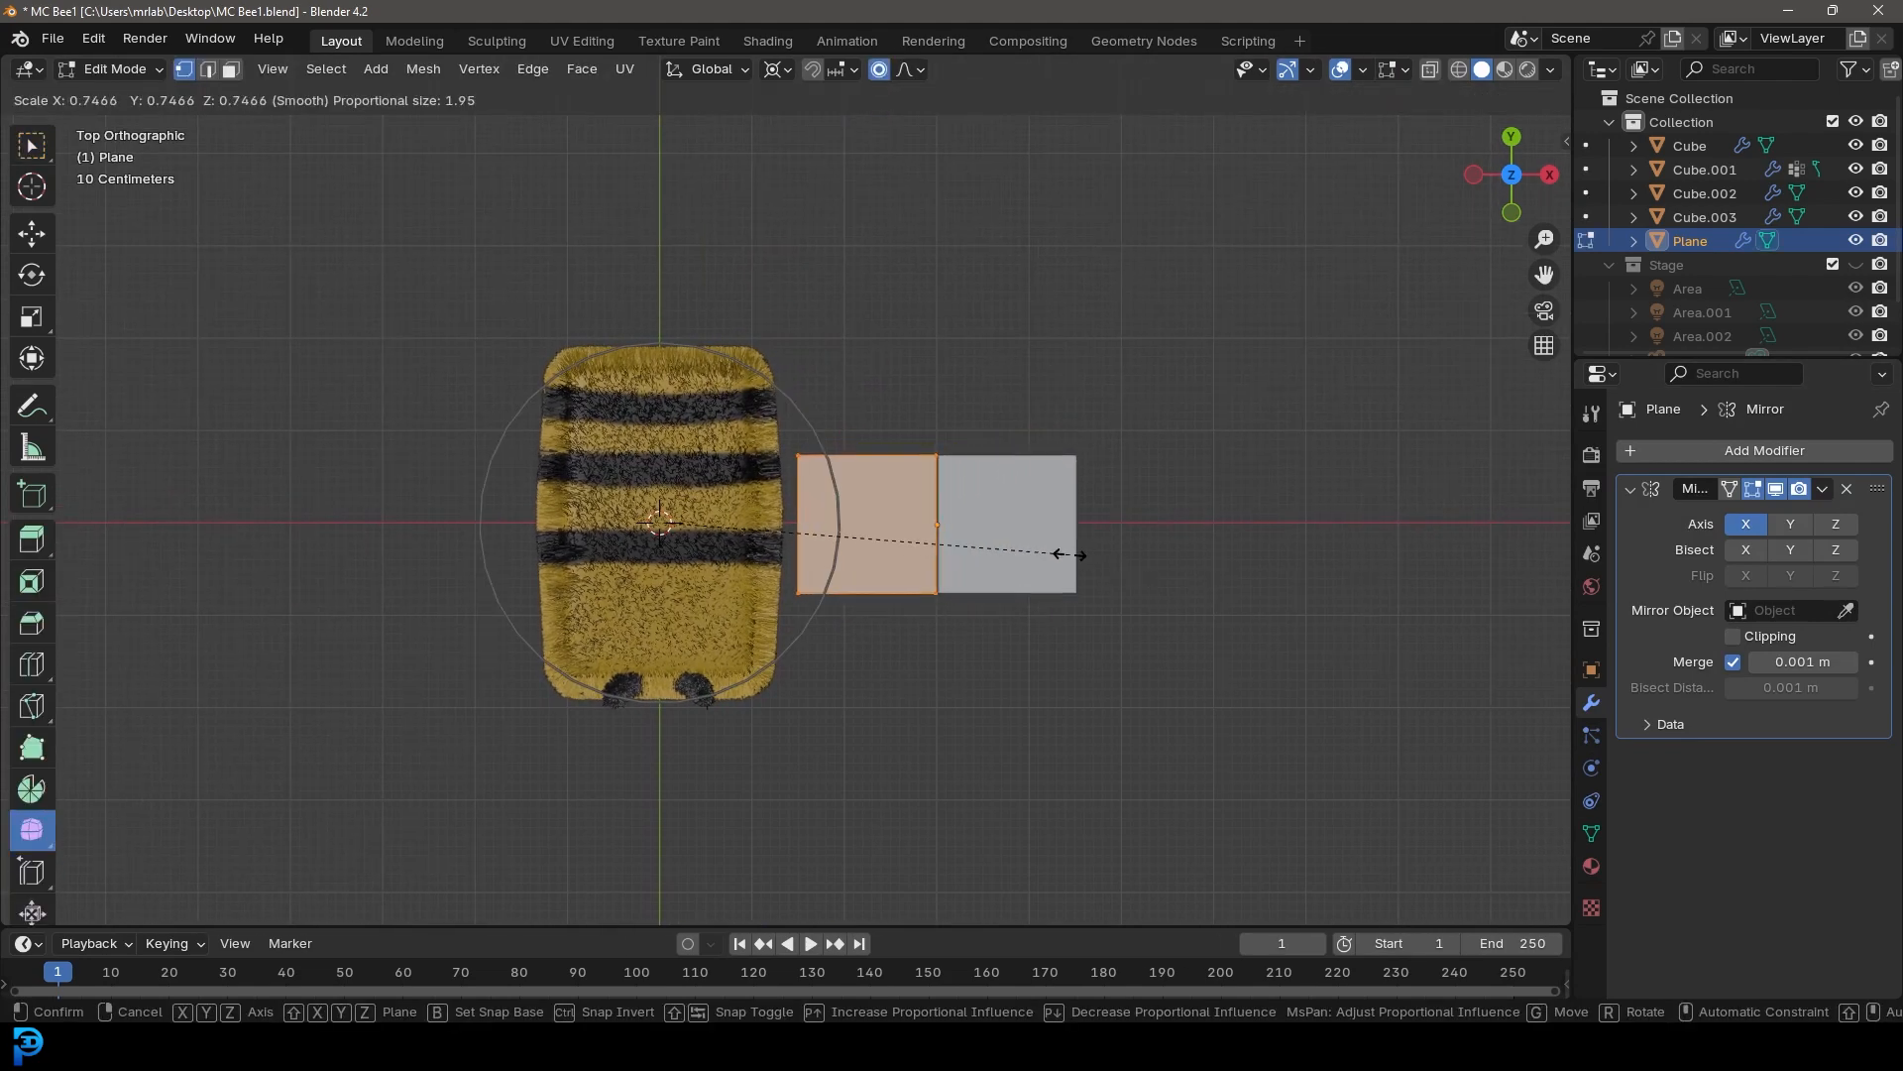
key(Escape)
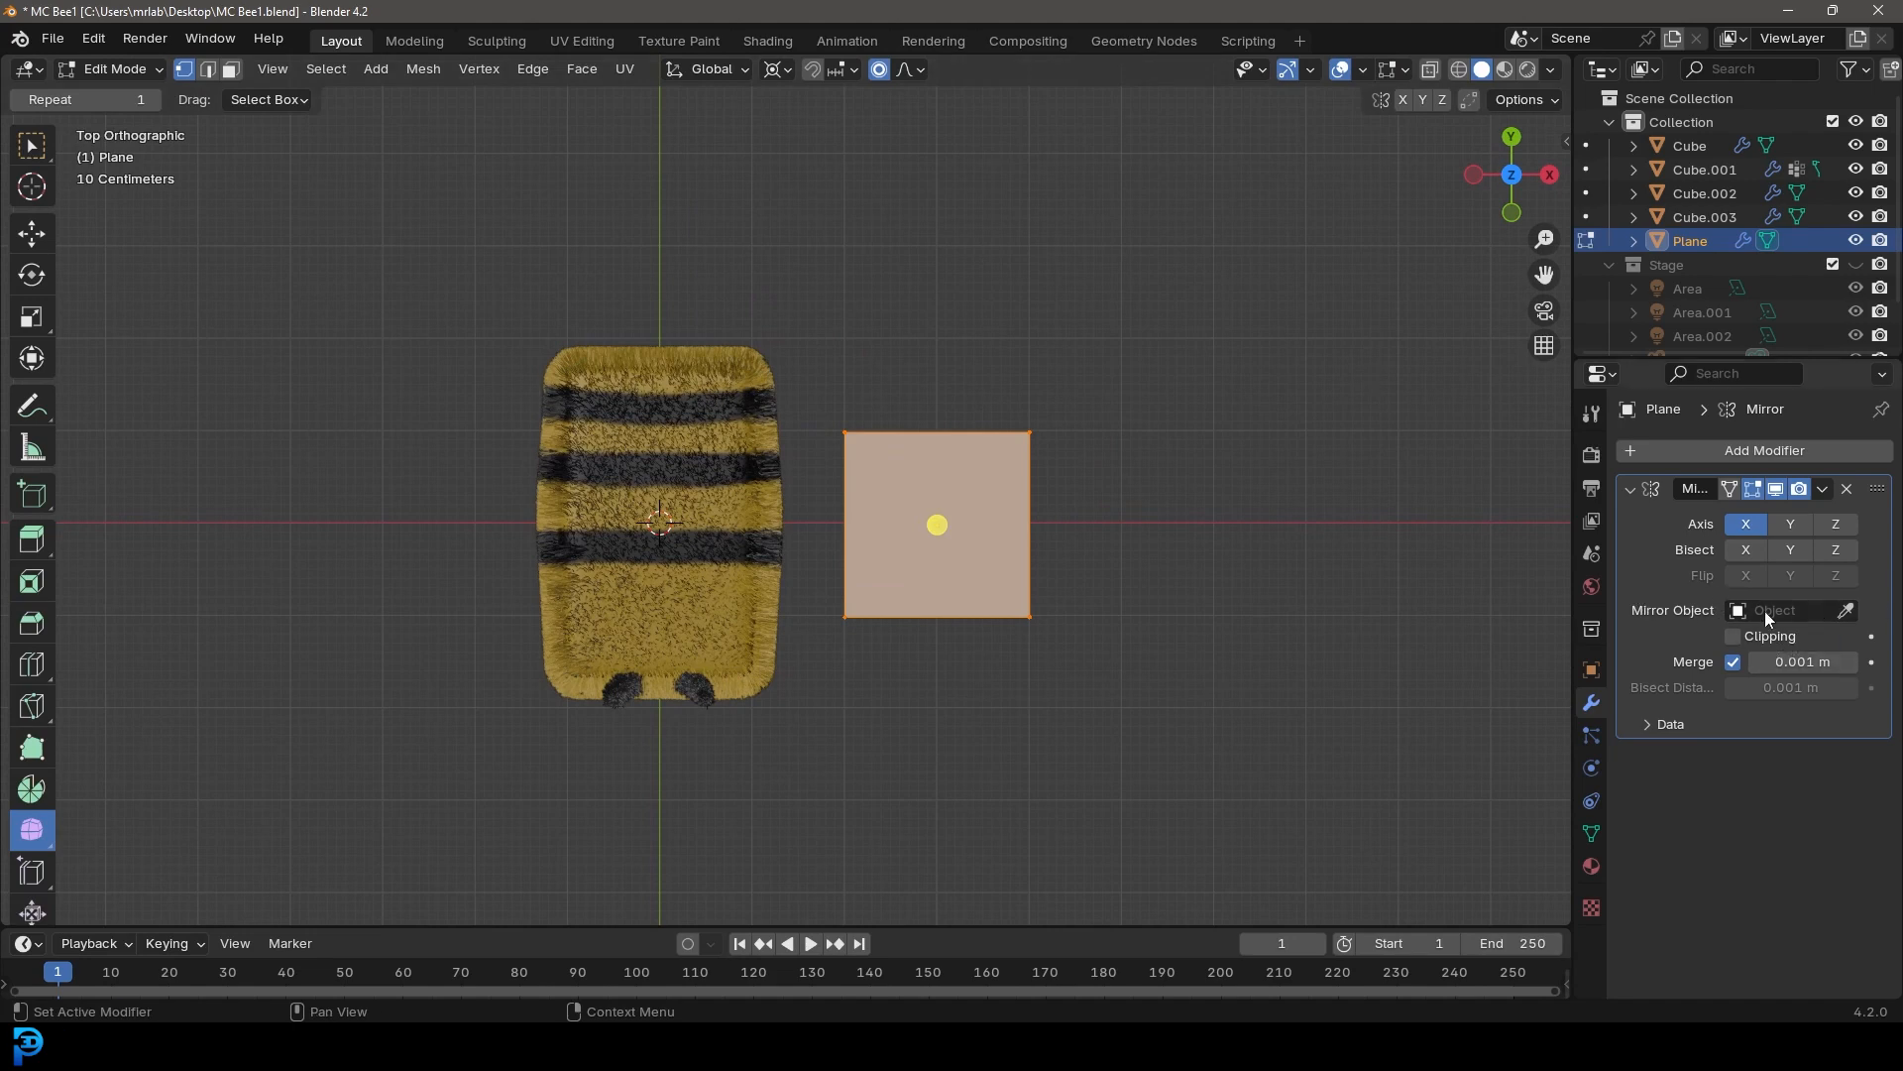
click(1847, 610)
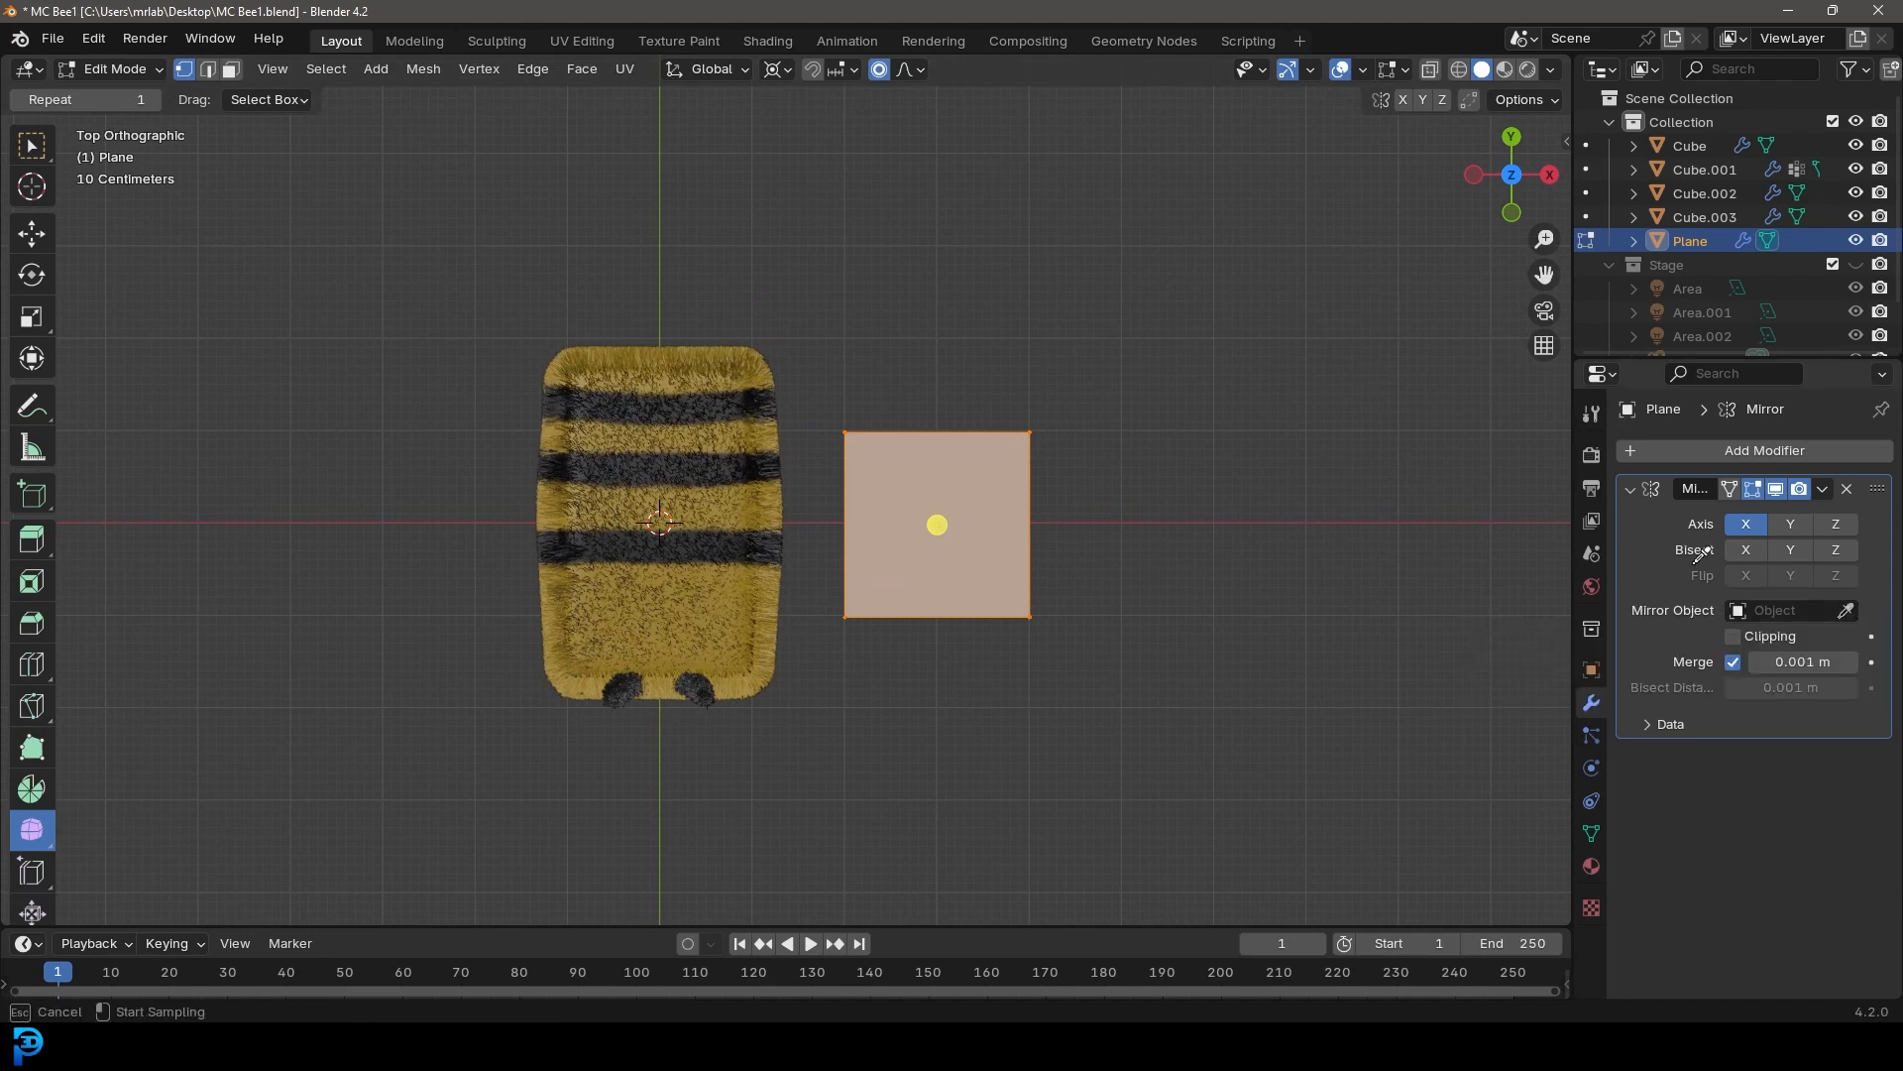
click(658, 436)
Scale the plane down to about 0.93 so it moves closer to the bee
drag(1205, 717, 818, 371)
scroll(818, 372, up, 2)
key(s)
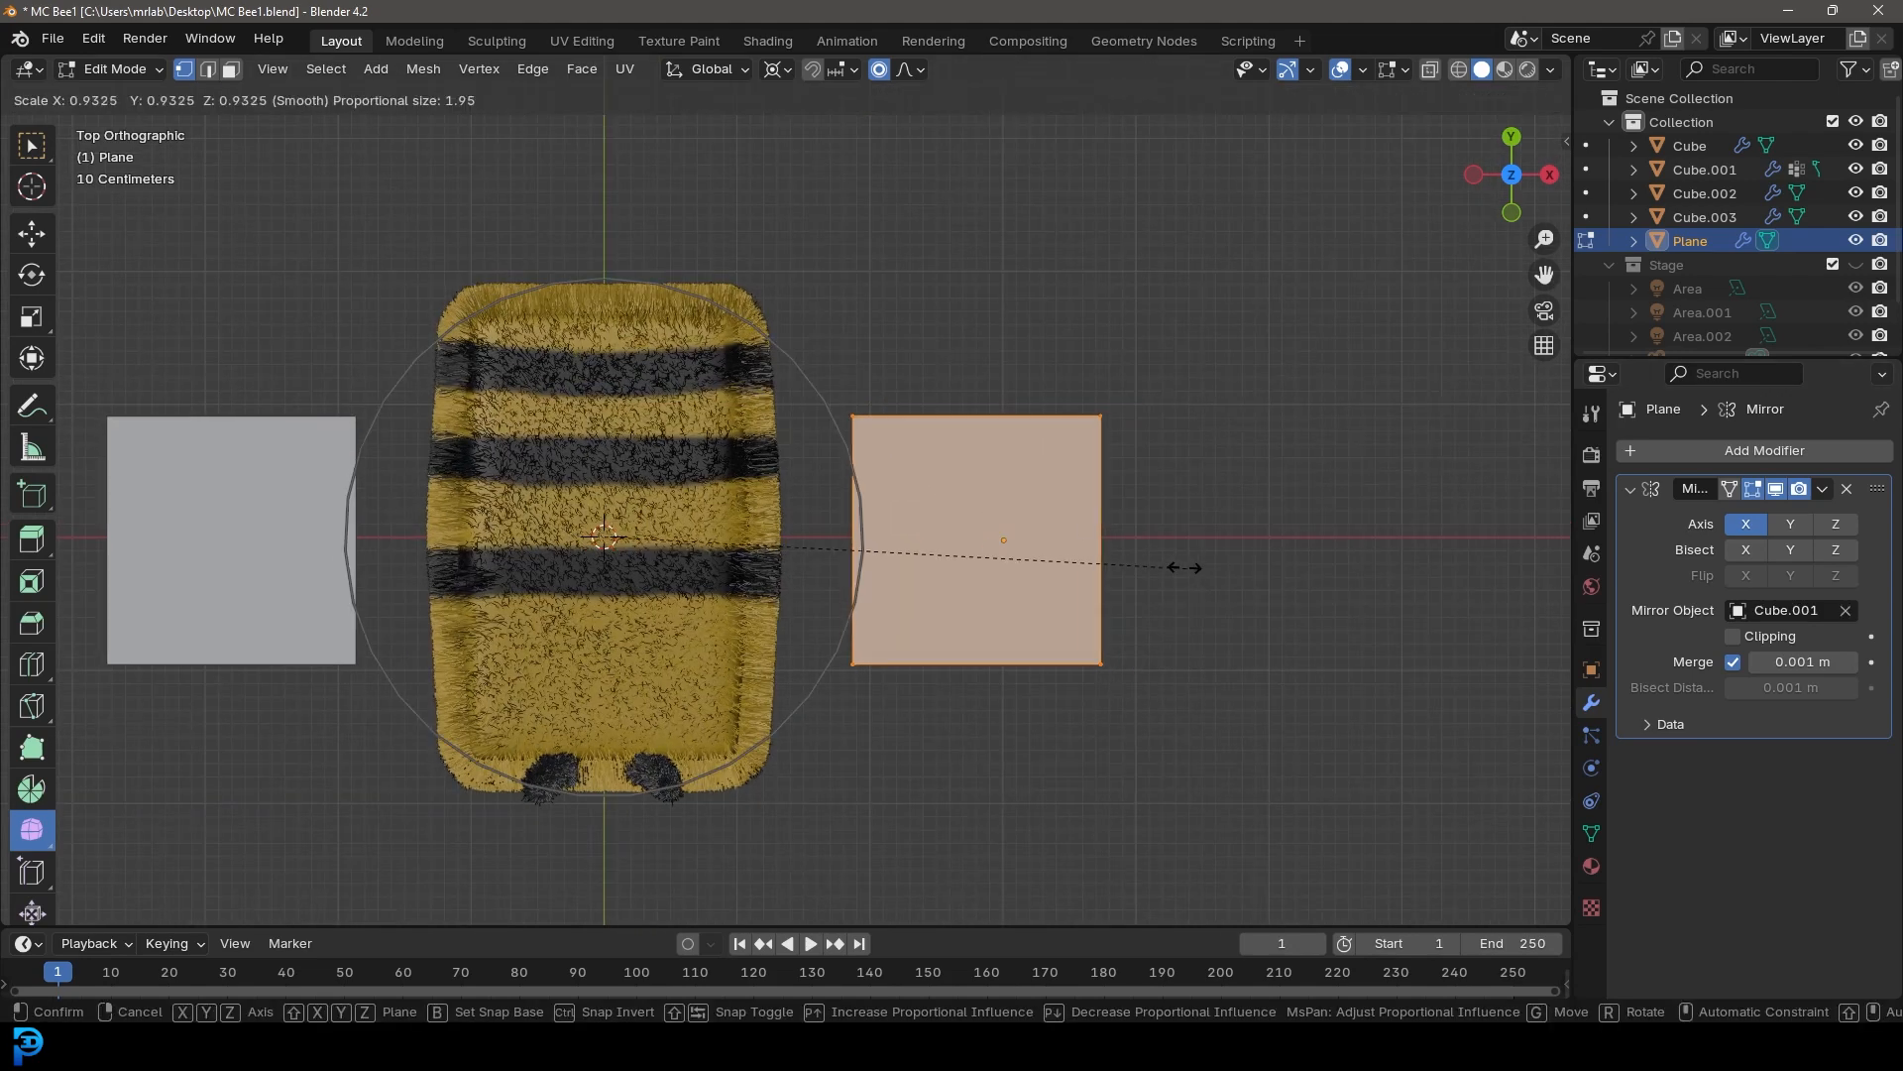
click(1029, 551)
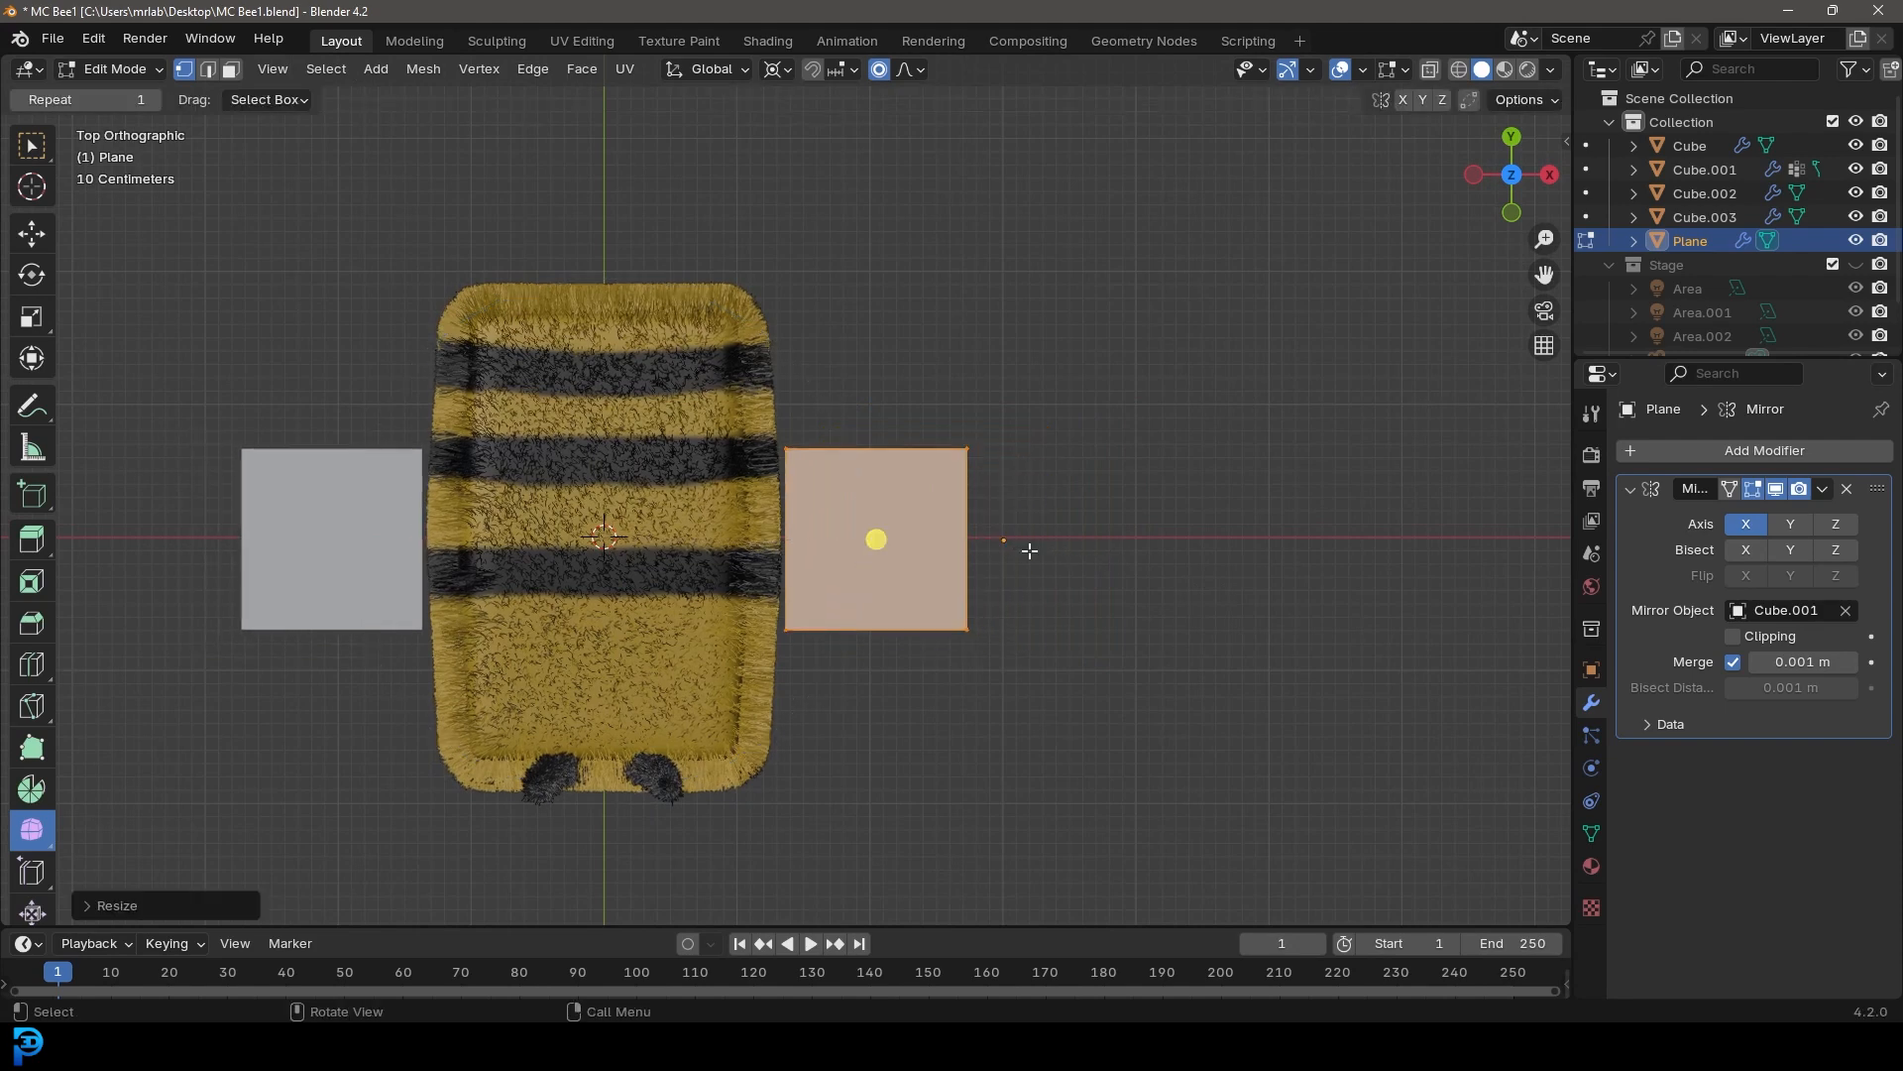
Set the pivot point to Median Point, scale the plane smaller and move it against the bee's side
click(787, 68)
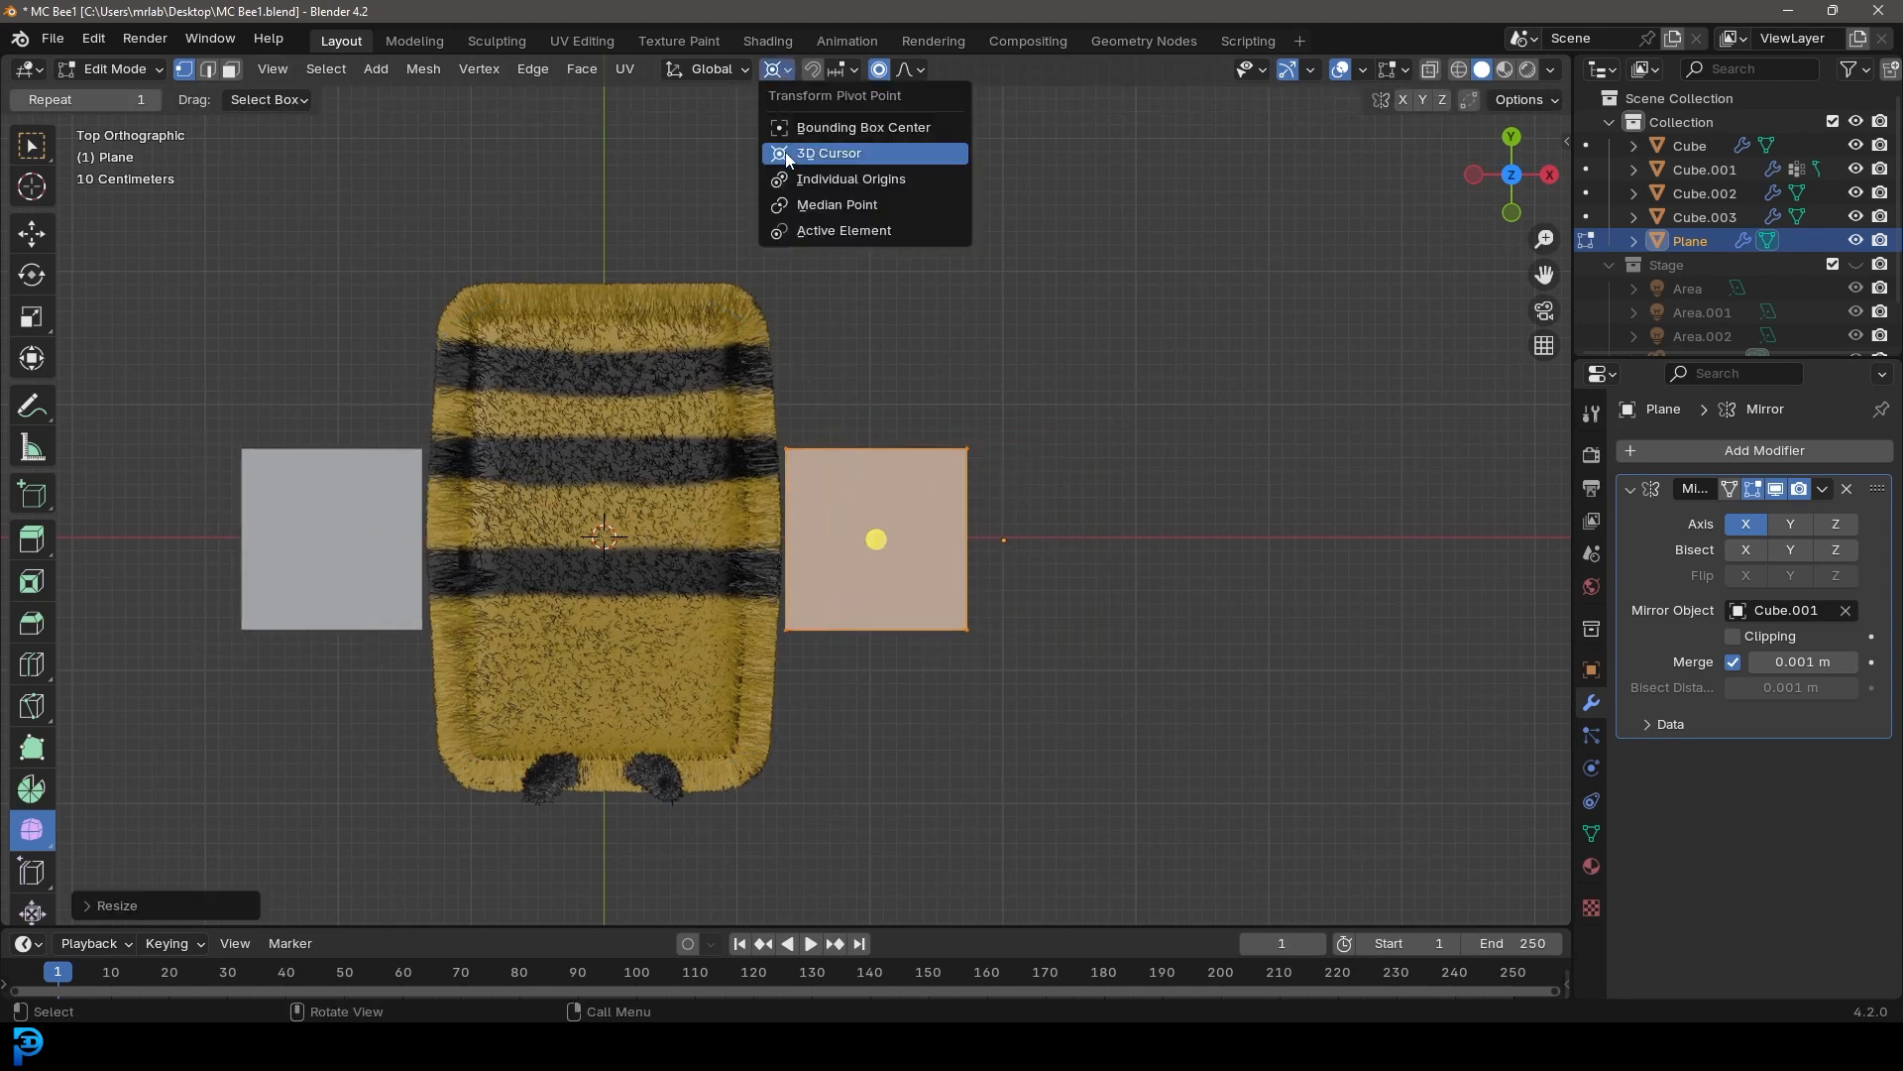
click(840, 205)
key(s)
click(1047, 640)
scroll(1030, 633, up, 3)
key(g)
click(947, 642)
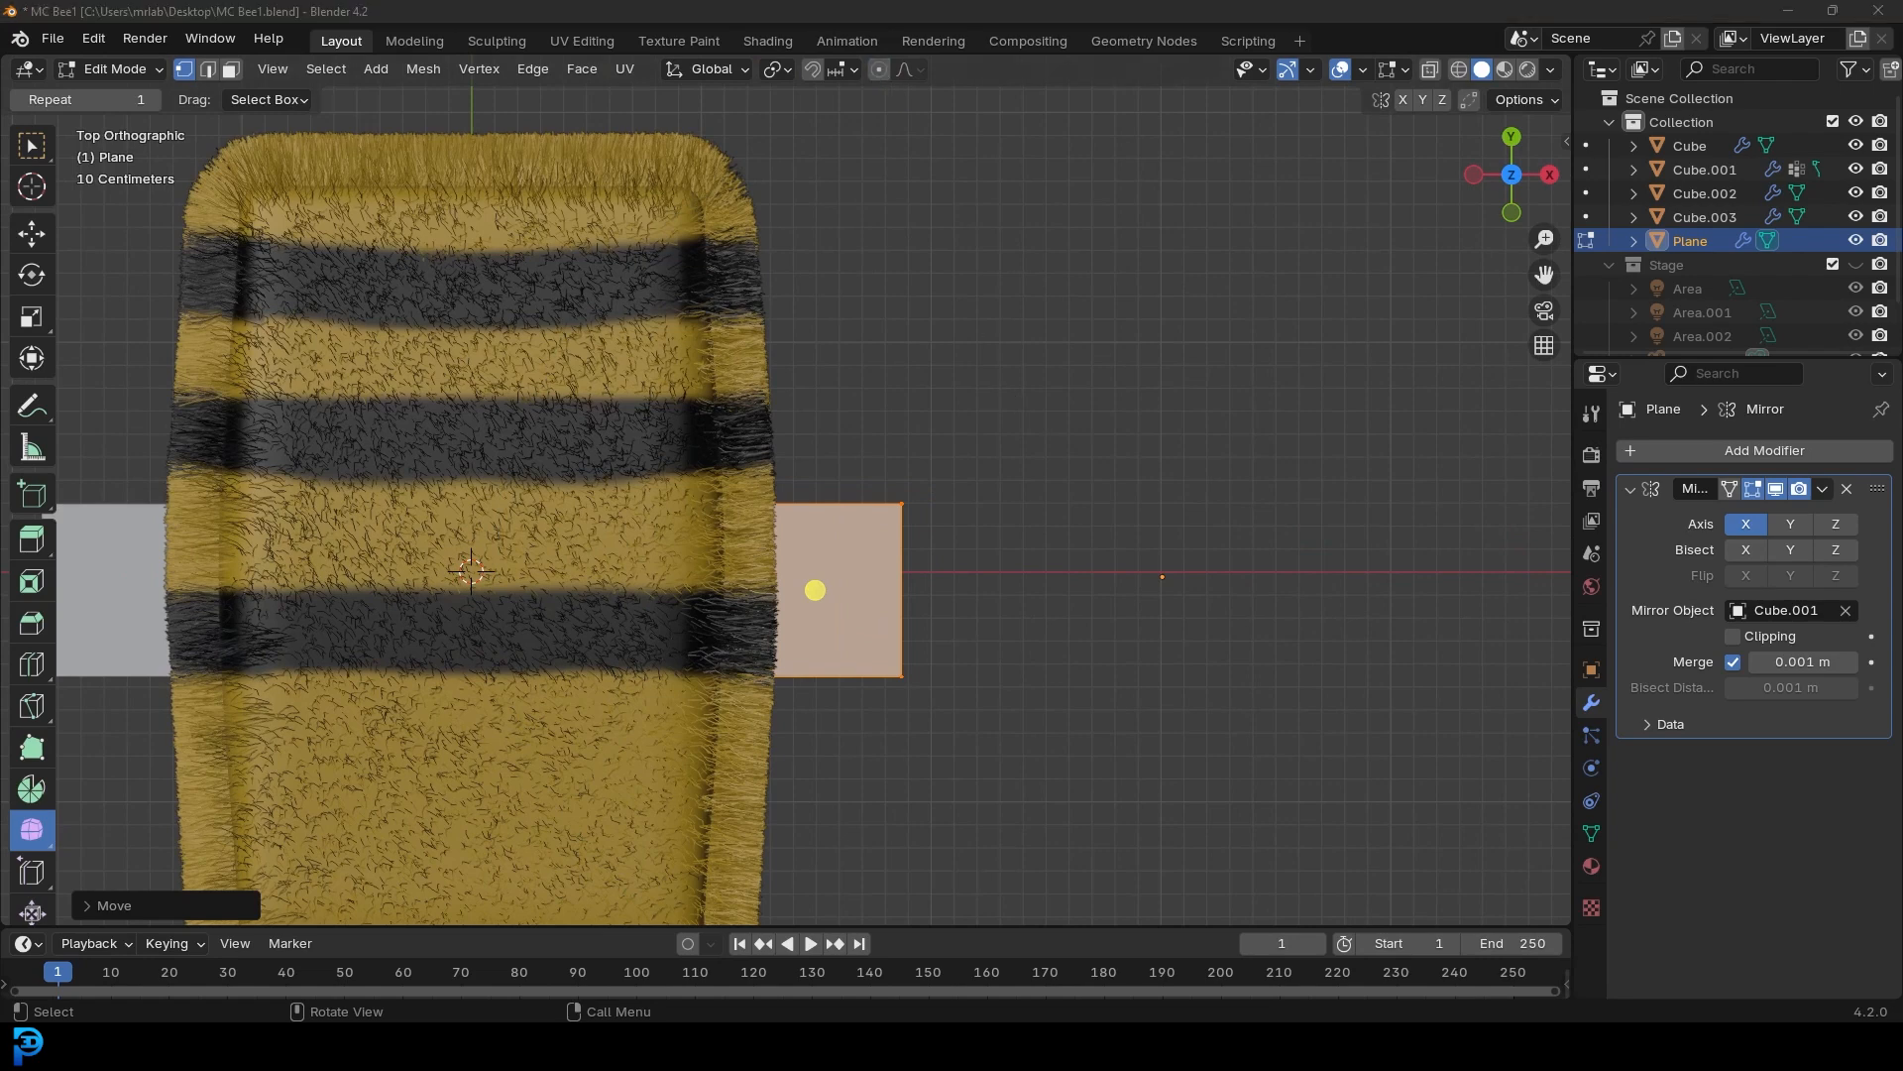
Select the plane's outer edge and extrude it outward twice to lengthen the wing
scroll(893, 593, down, 2)
shift+middle_drag(892, 594, 878, 623)
scroll(877, 622, up, 1)
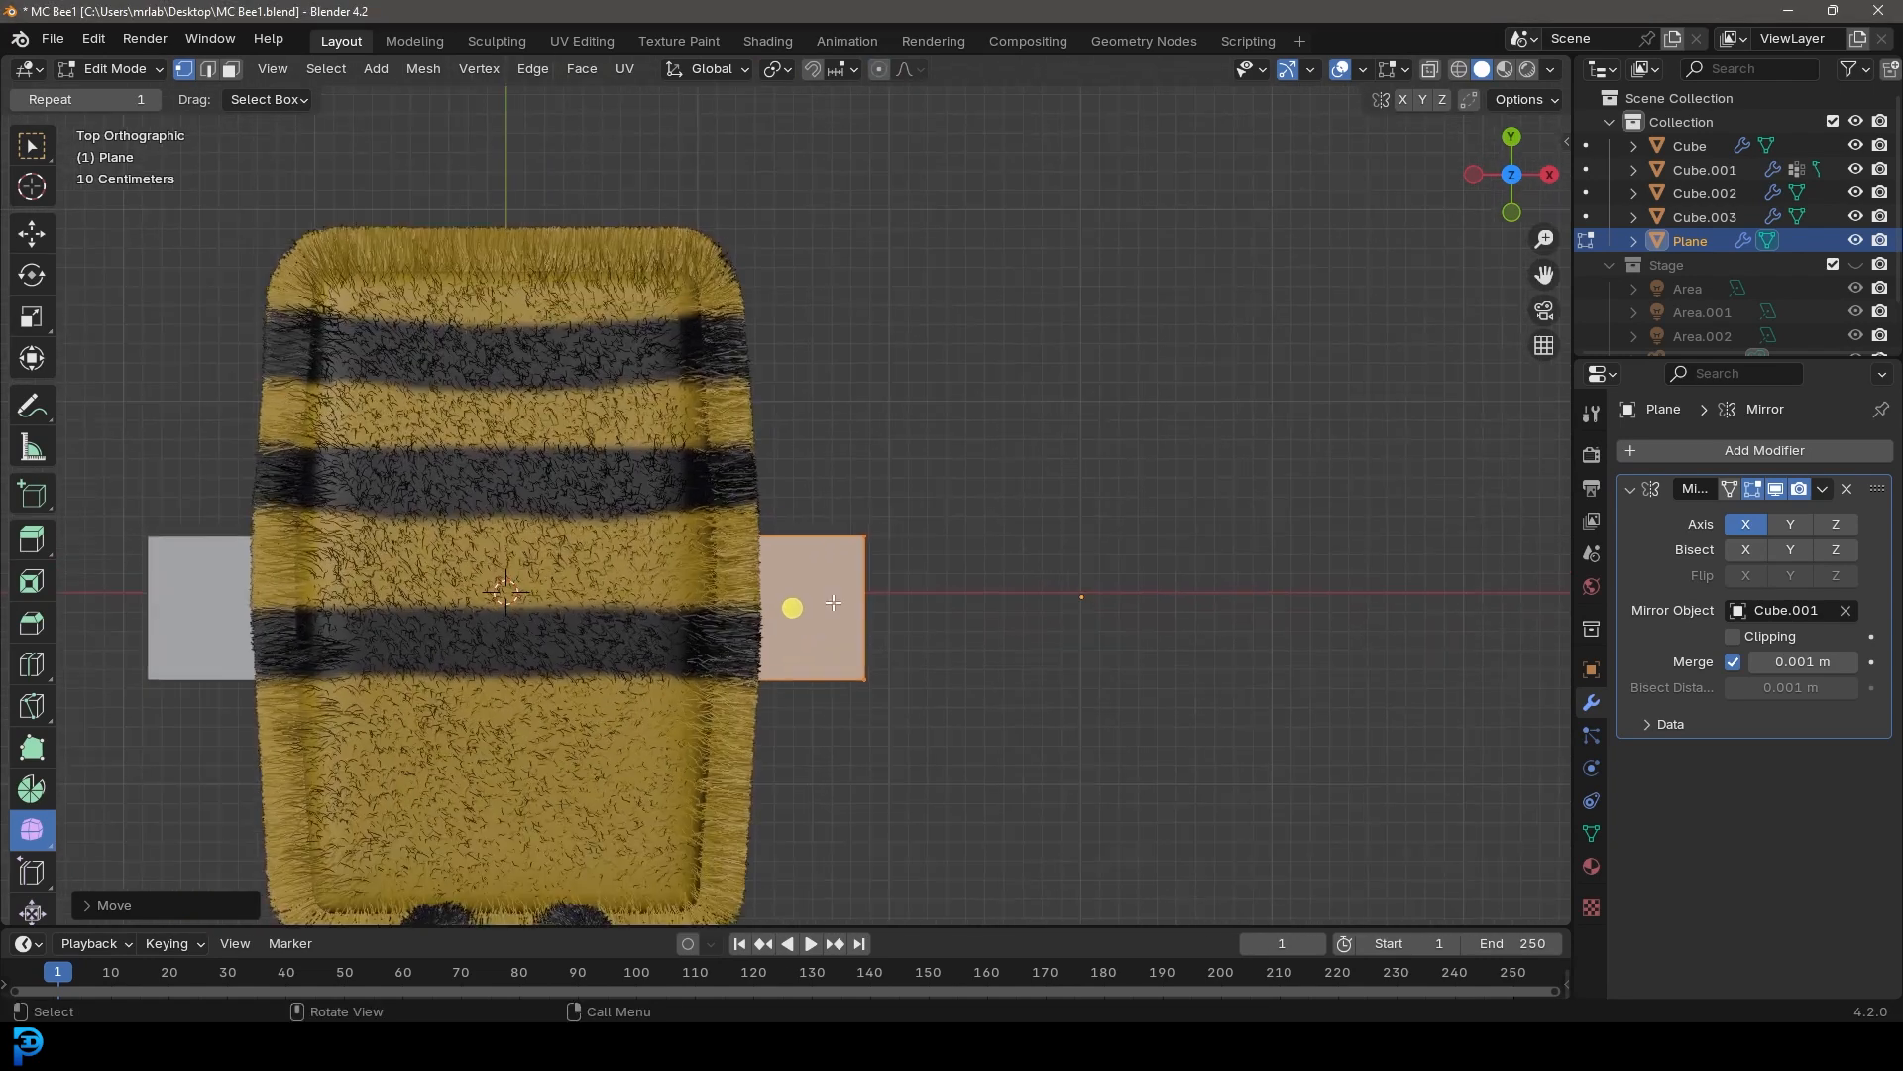
drag(1084, 791, 834, 452)
shift+middle_drag(973, 621, 938, 618)
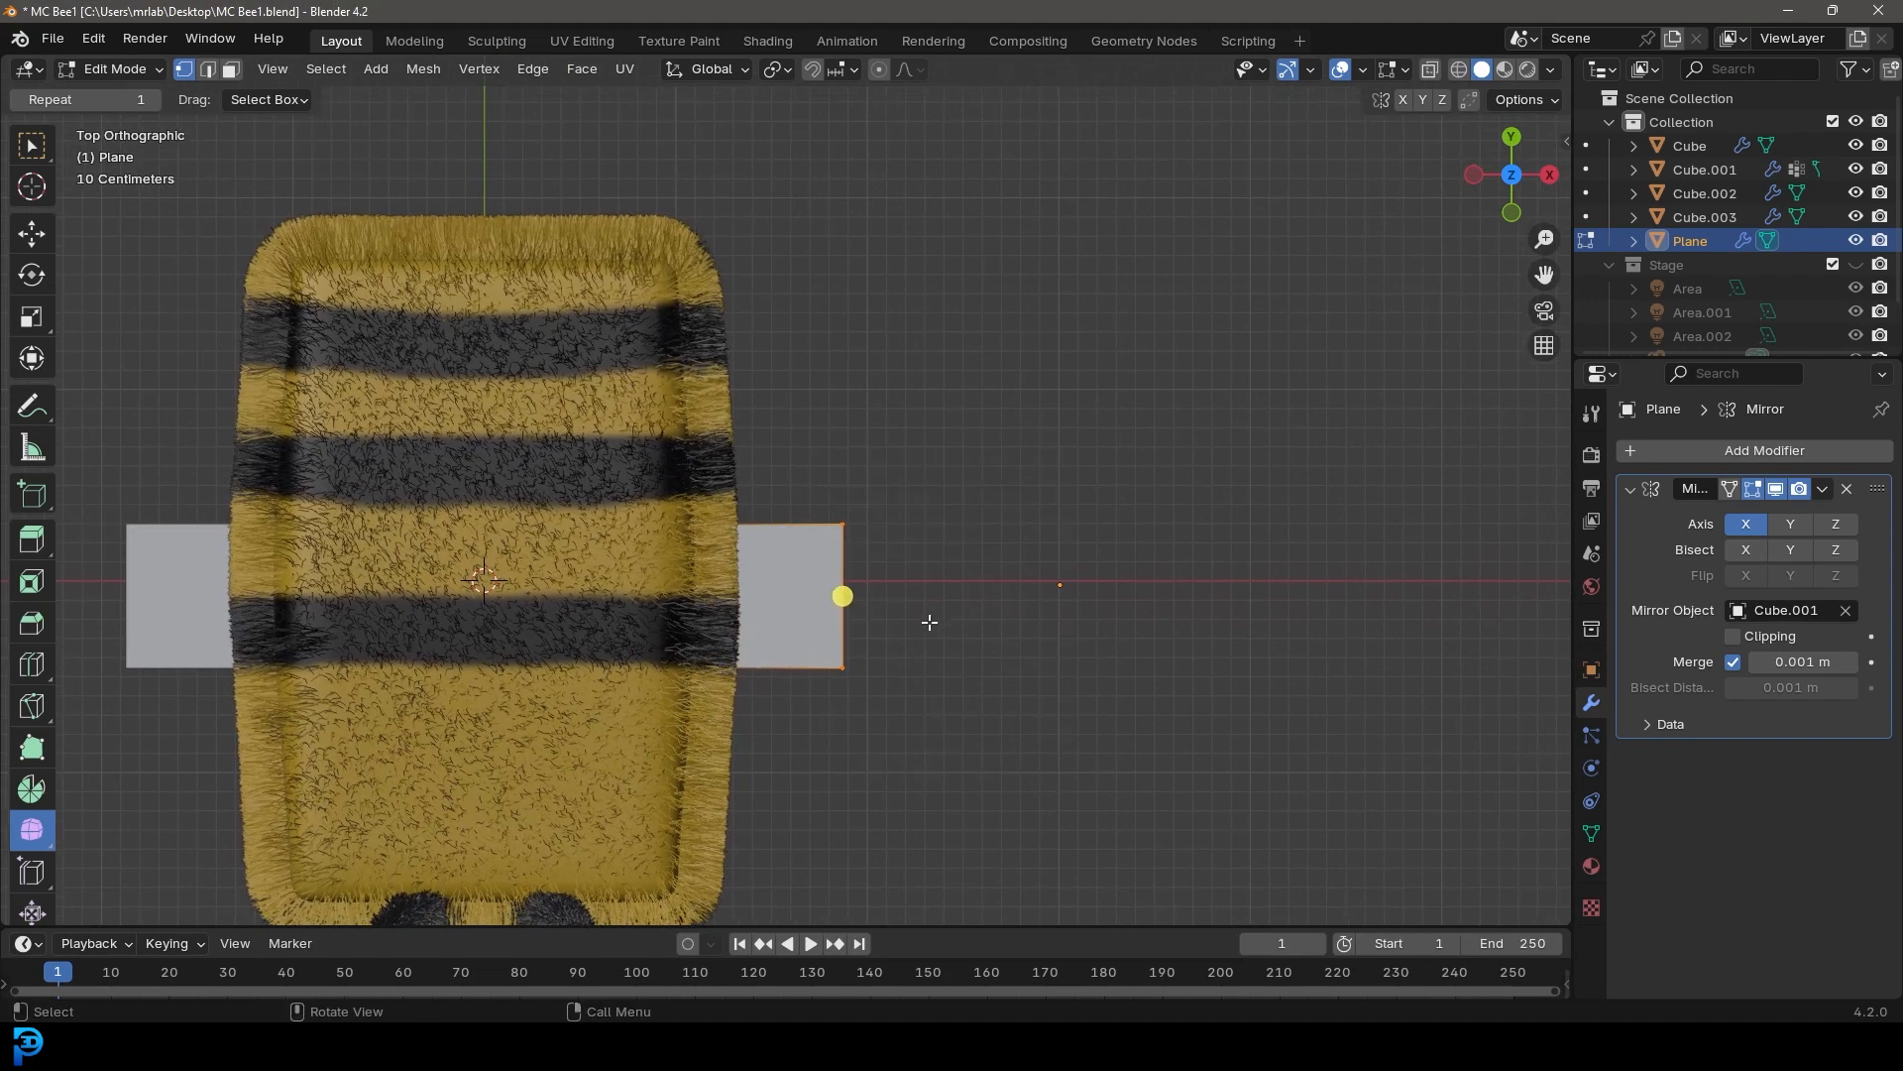
key(e)
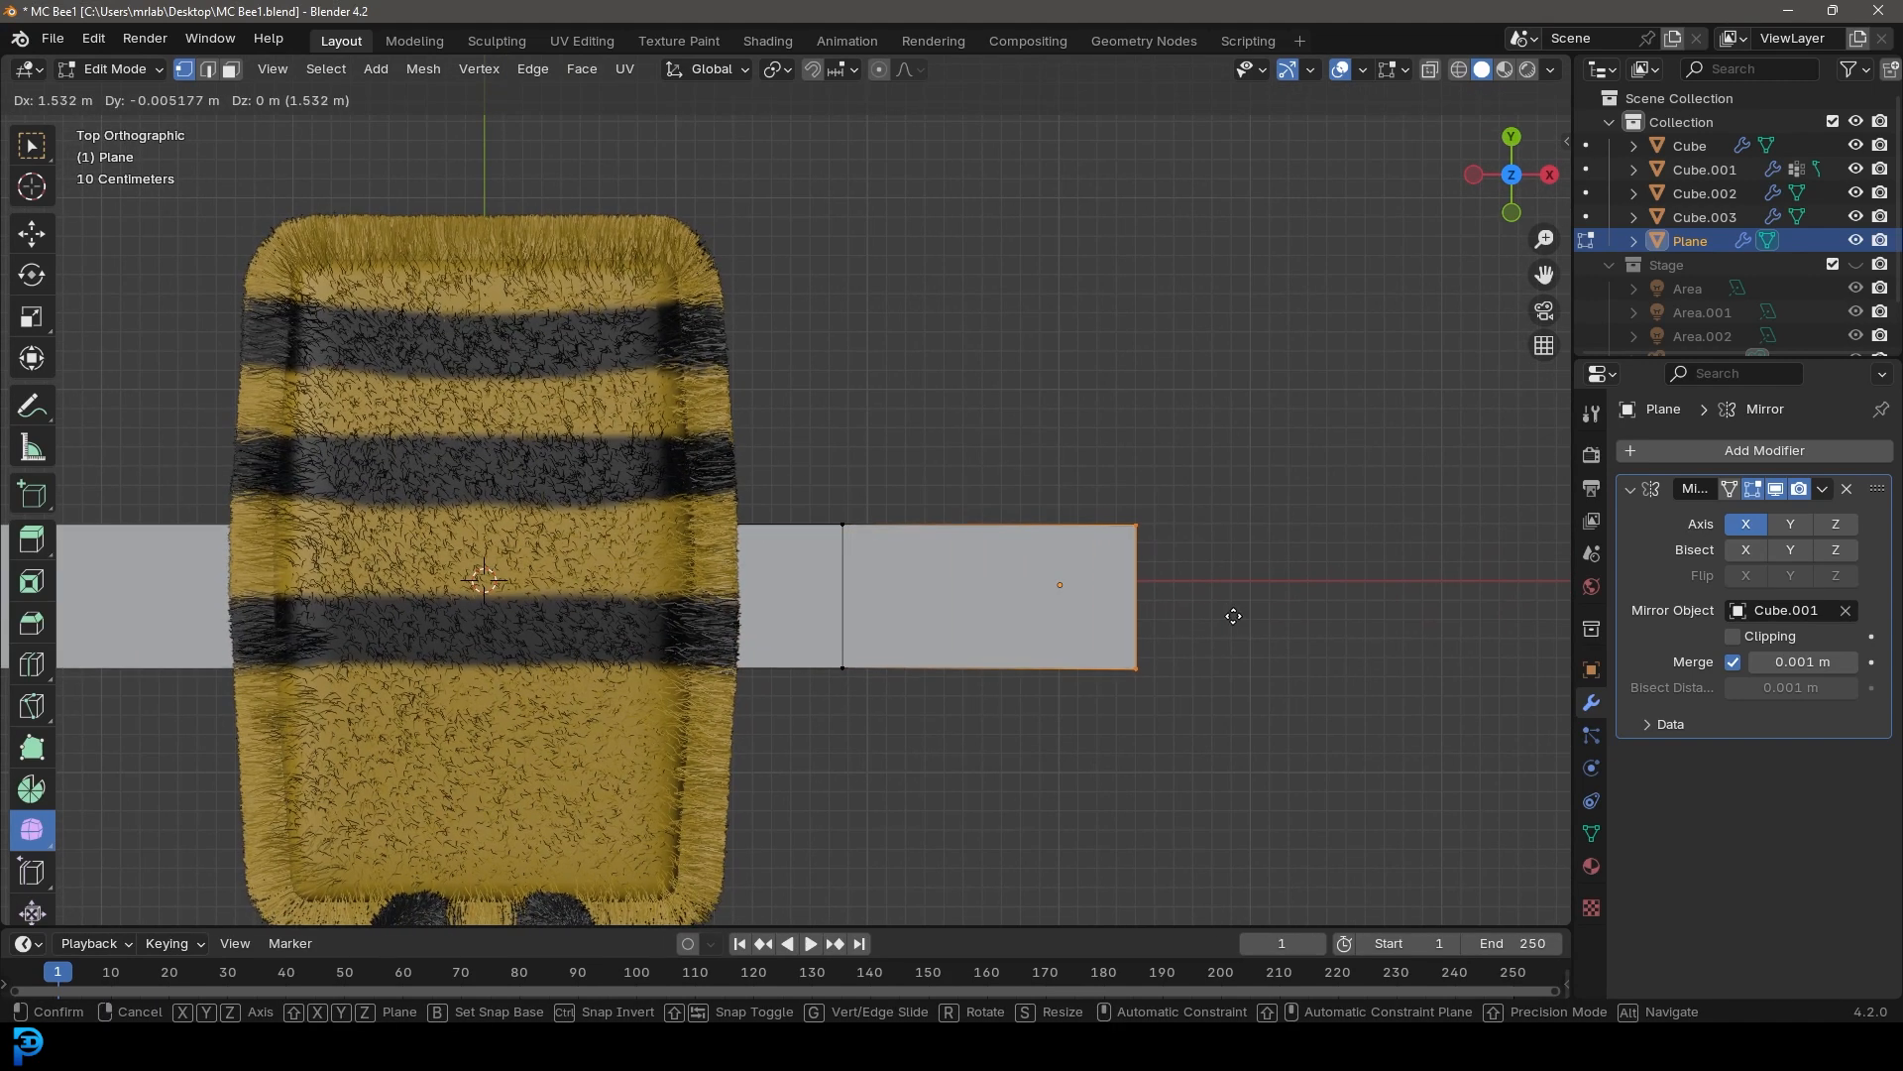
click(1144, 622)
scroll(1098, 633, down, 1)
scroll(1099, 633, down, 1)
key(e)
click(1327, 638)
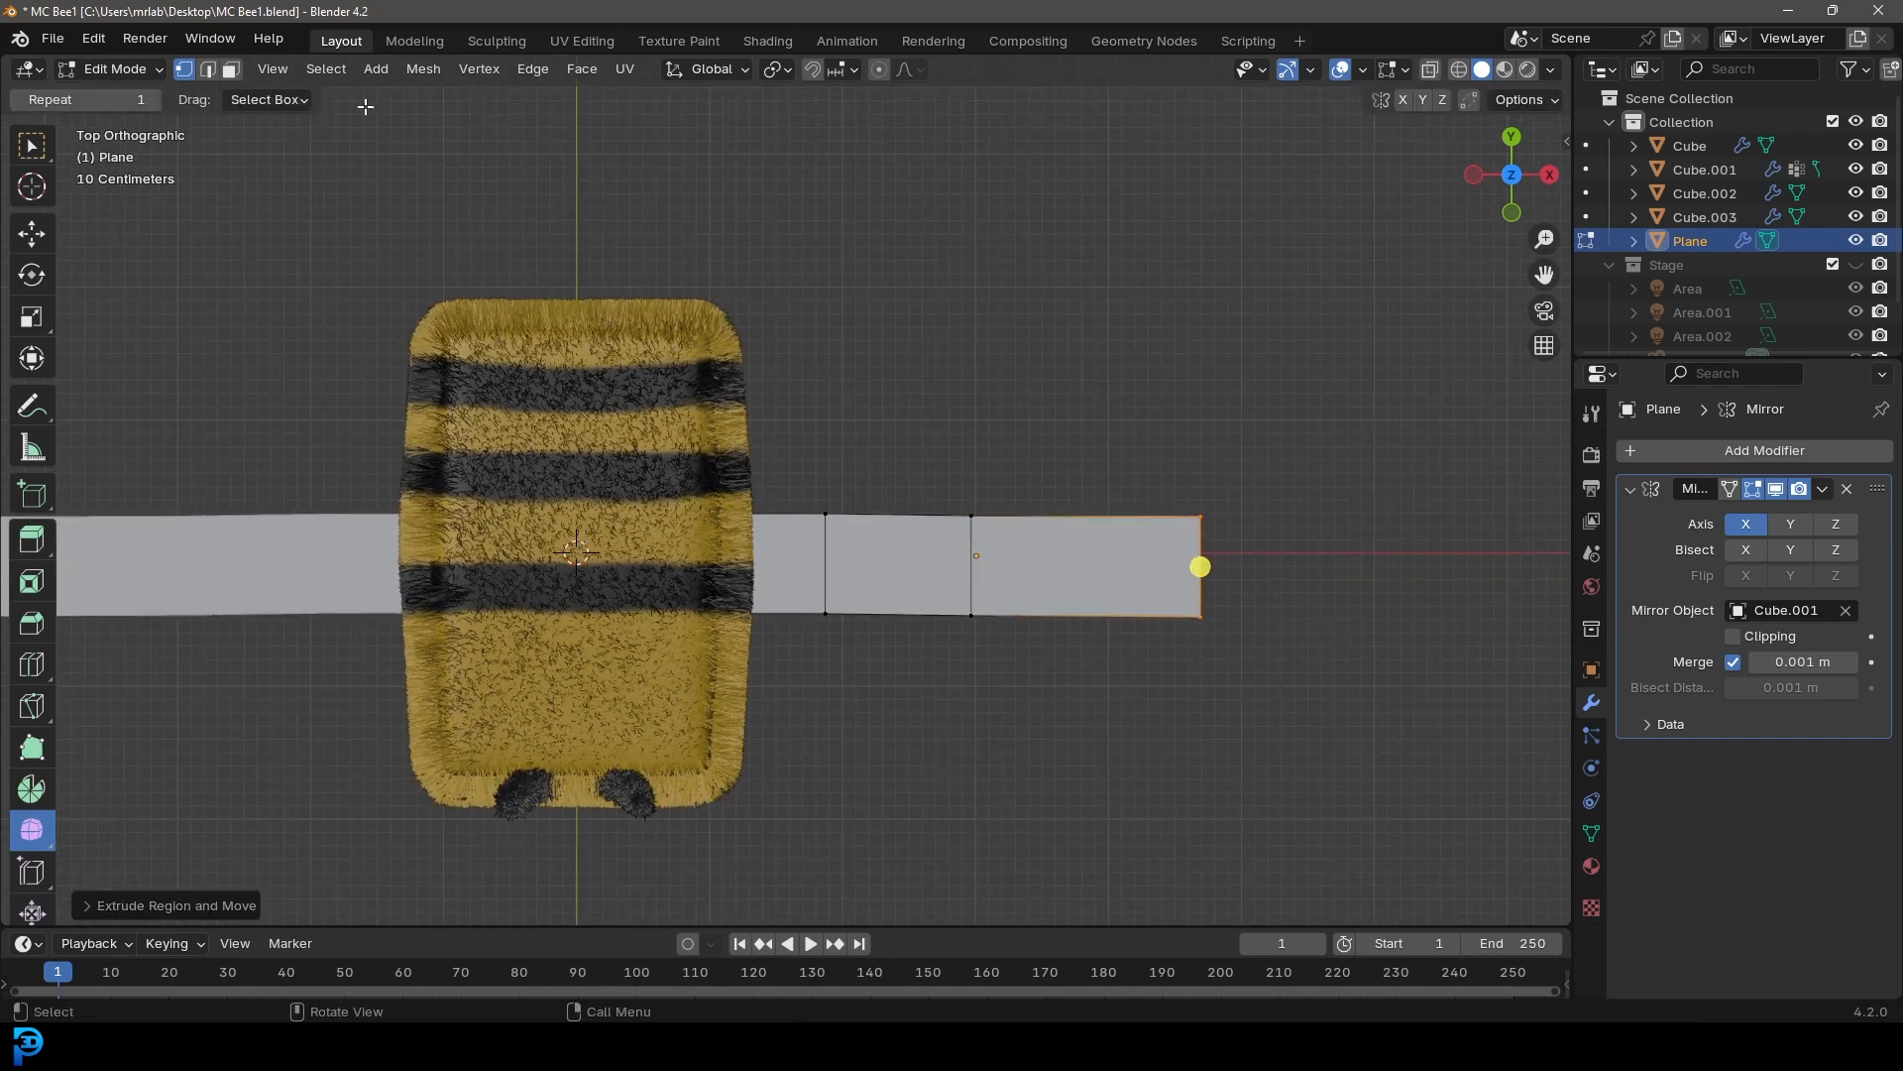
Switch to edge selection and extrude the outer section's top edge upward
click(211, 72)
click(1071, 520)
shift+middle_drag(1082, 533, 1009, 583)
scroll(1035, 624, up, 1)
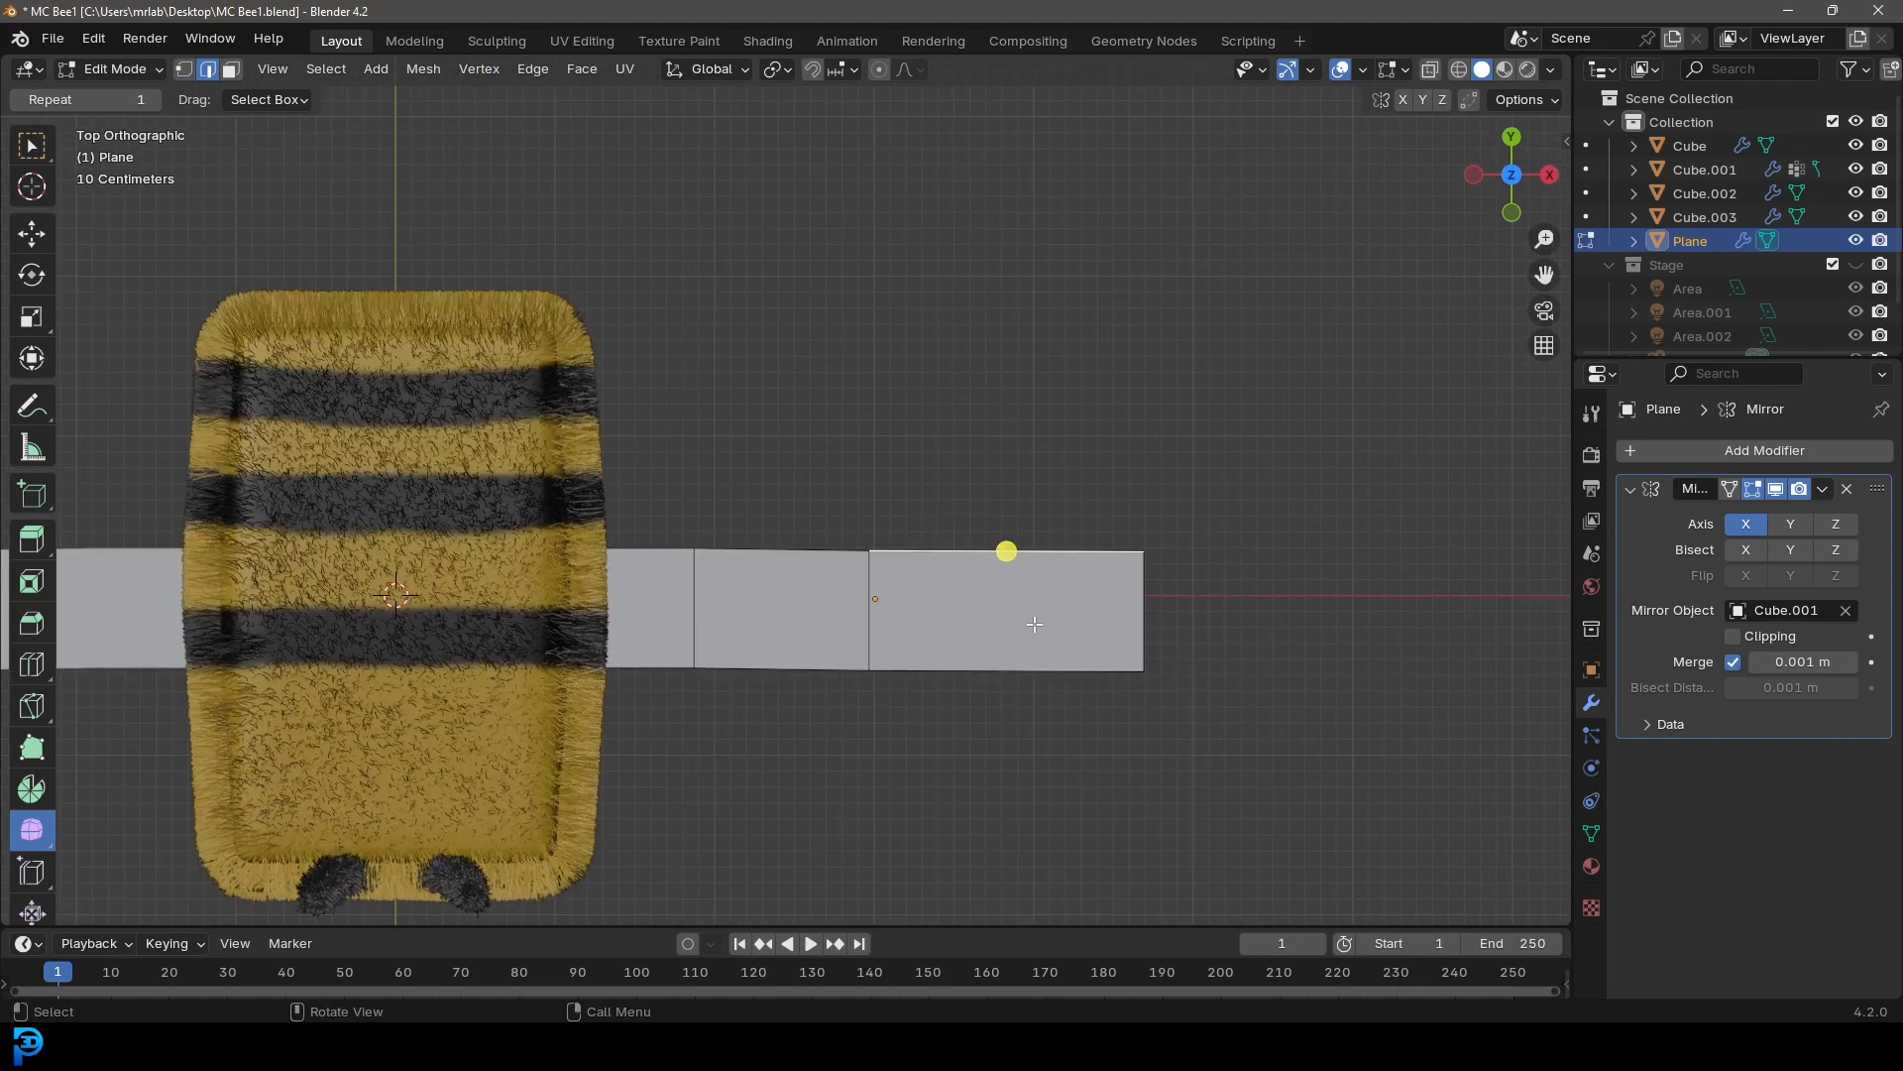
key(e)
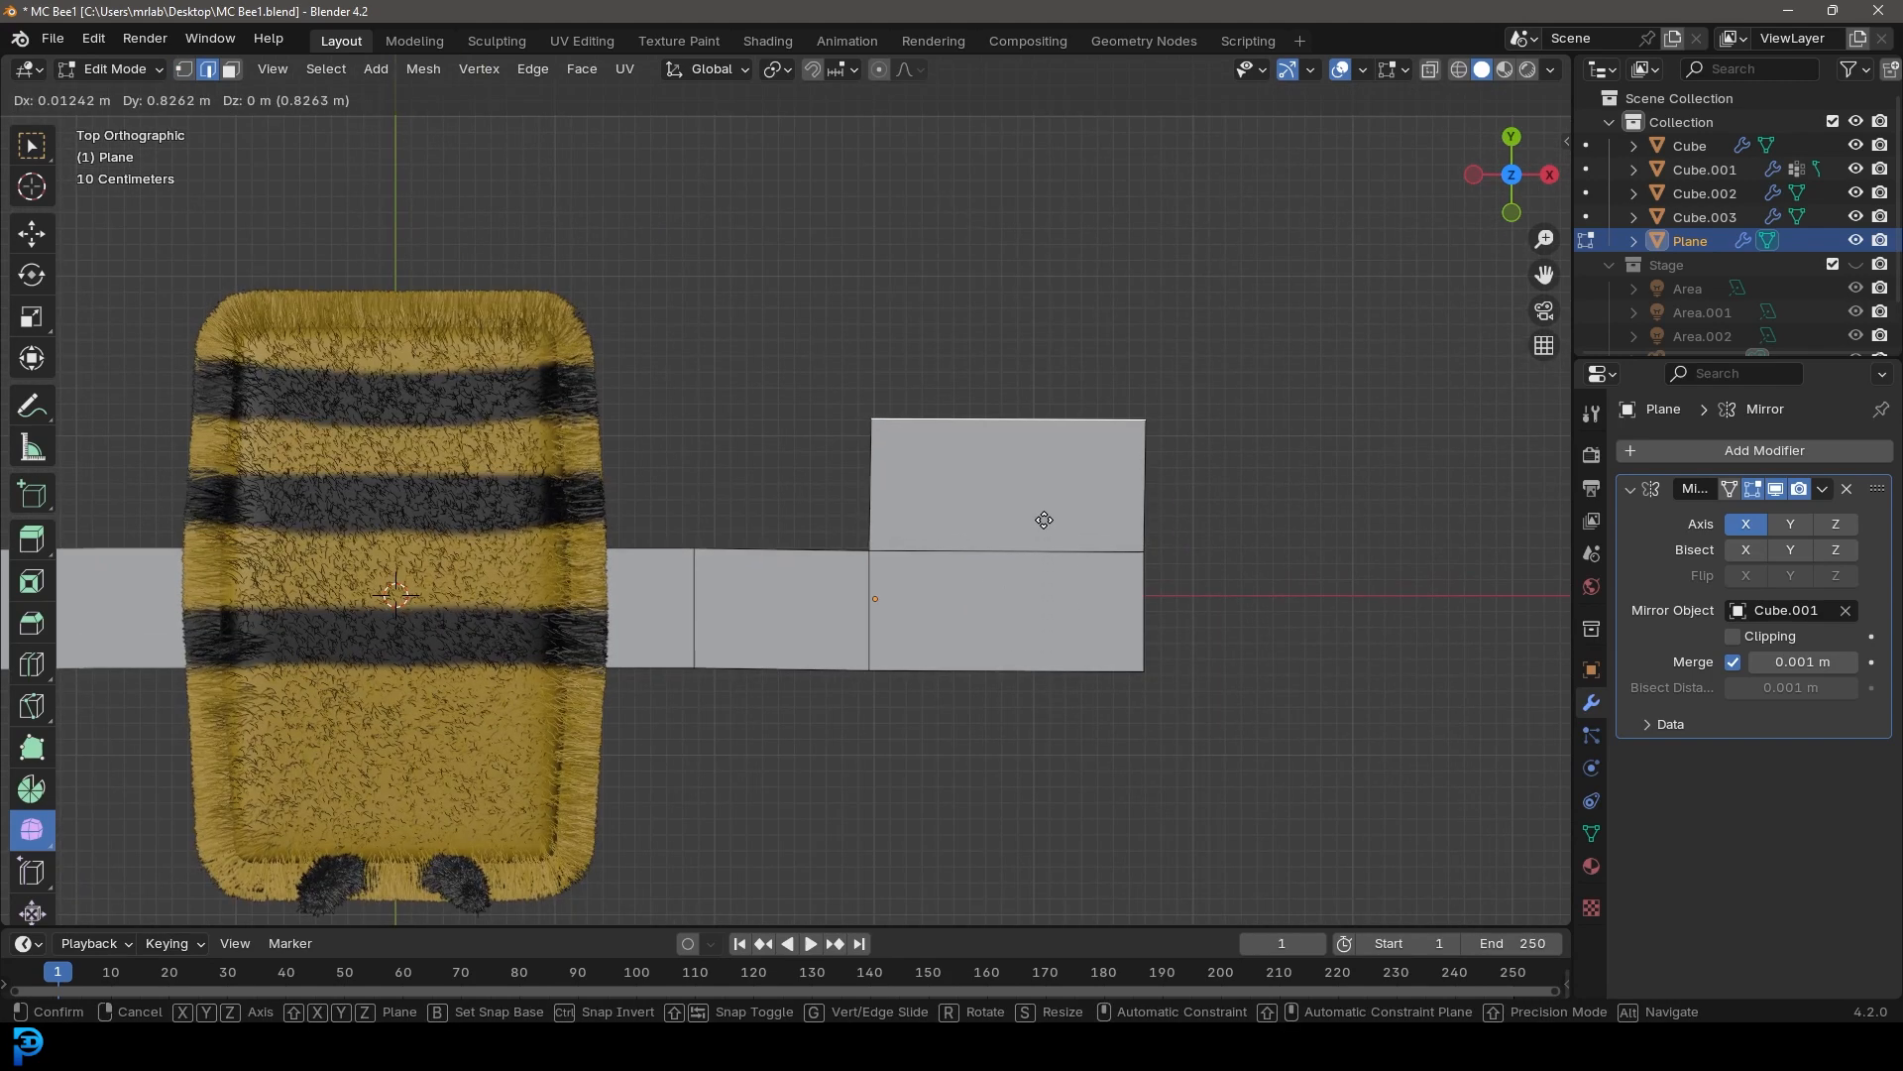
click(1042, 519)
Select the wing's outer tip edges and rotate them about 31 degrees
click(1134, 484)
shift+click(1145, 583)
shift+middle_drag(1192, 591, 1075, 586)
scroll(1077, 586, up, 2)
key(r)
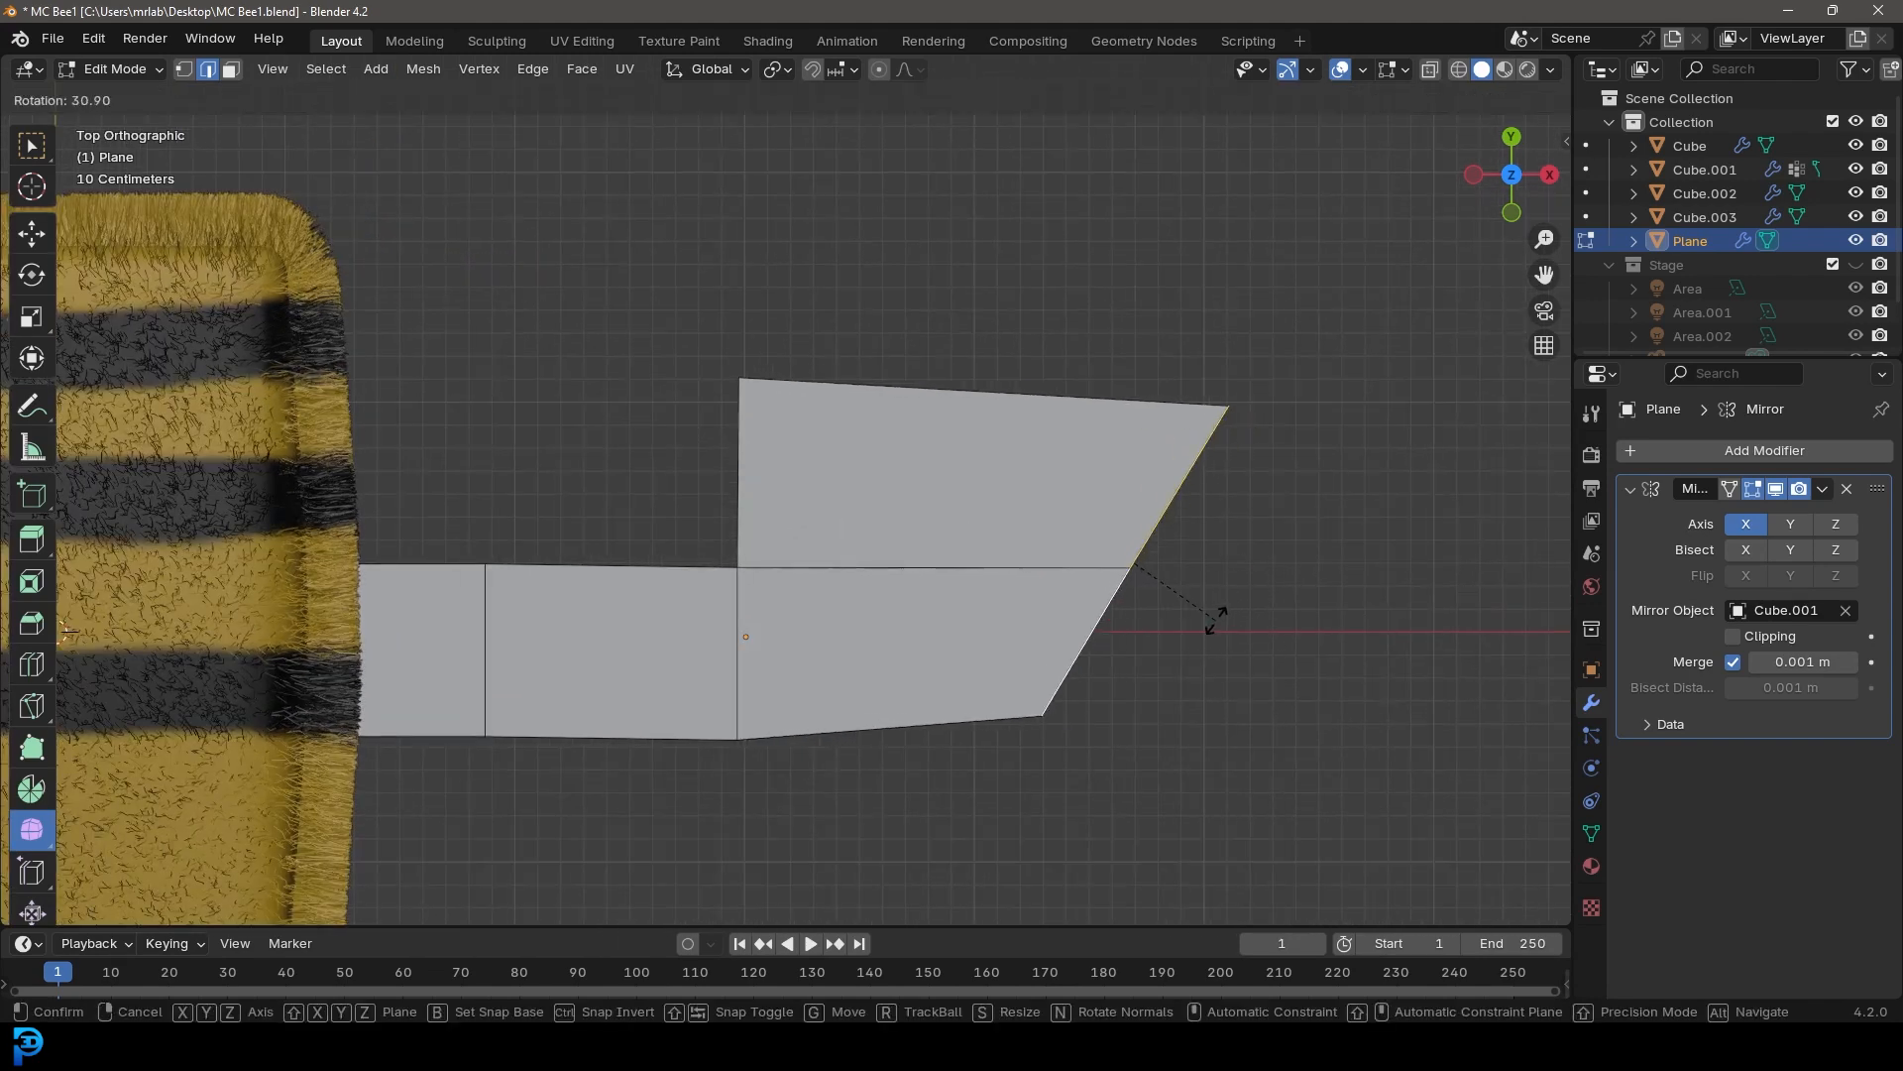
click(1216, 617)
Move and scale the tip edge to shape the wing's outer end
key(g)
click(1165, 627)
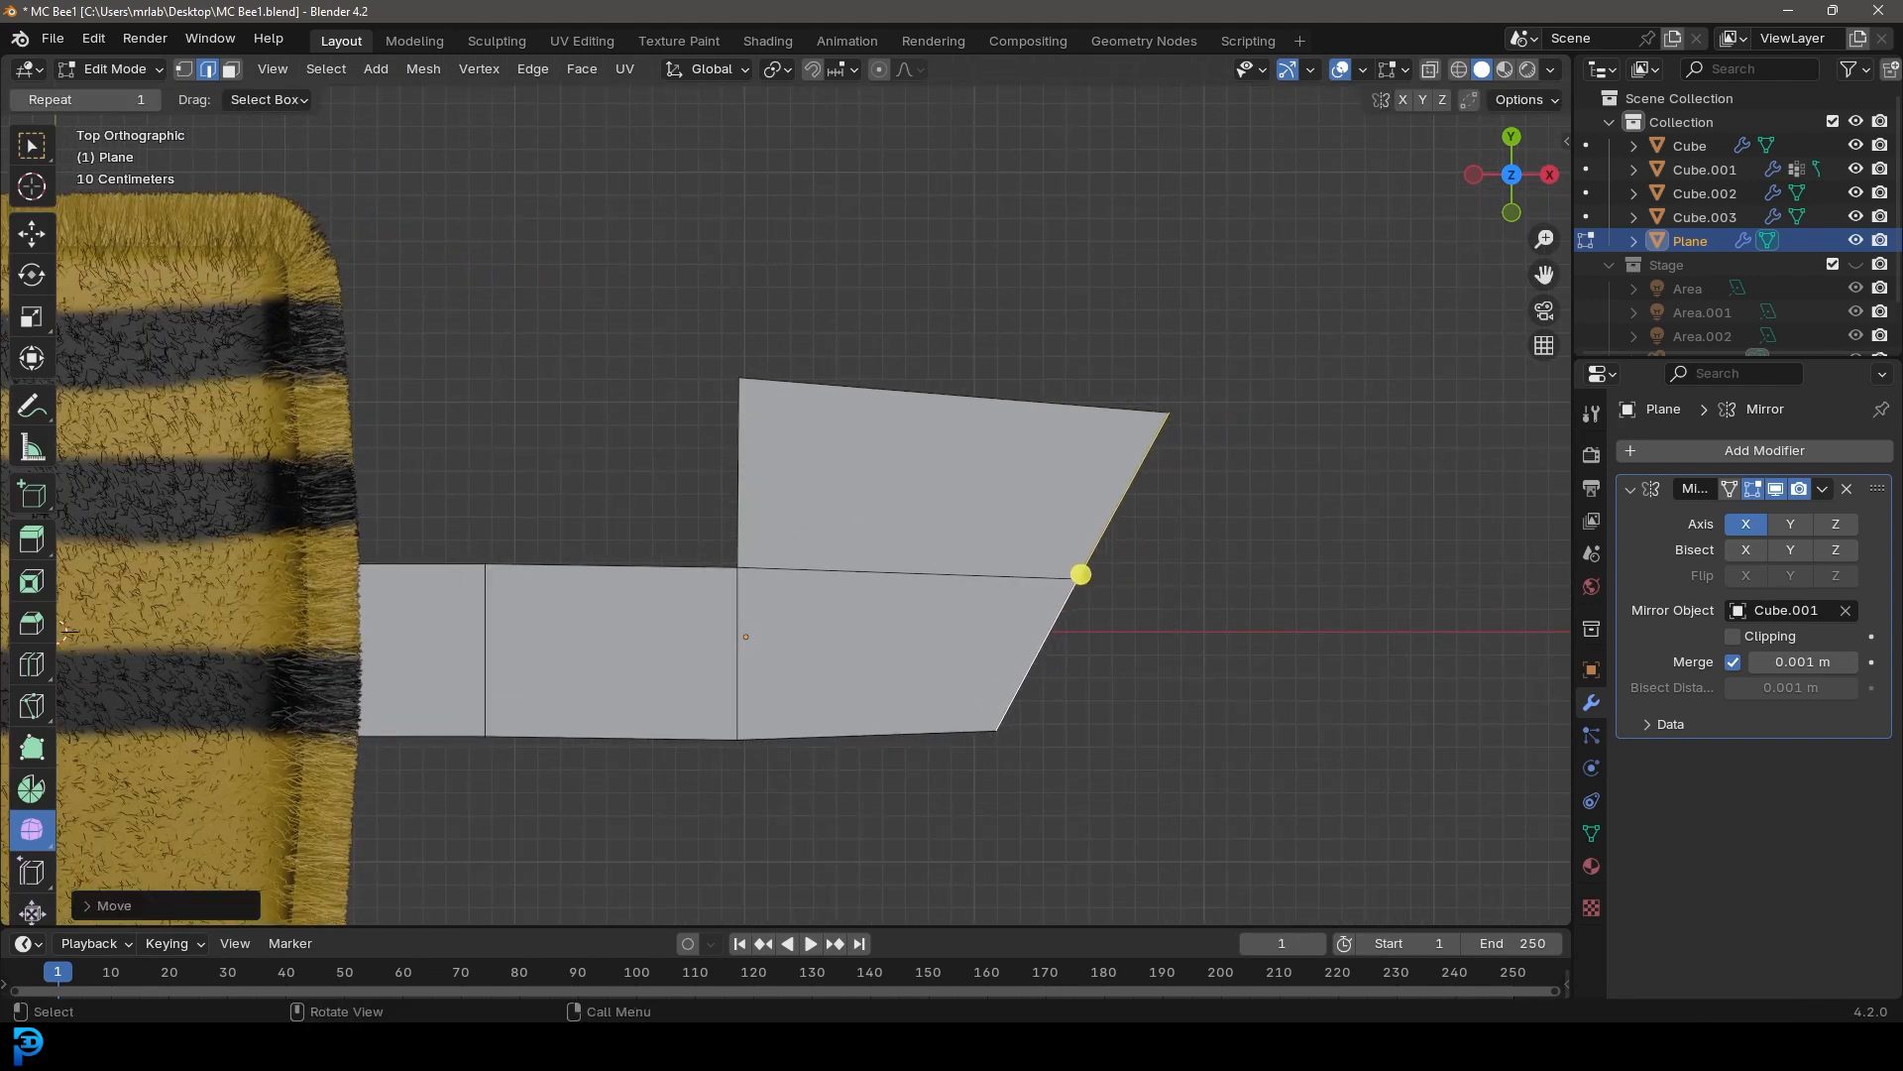
key(s)
click(1220, 527)
key(g)
click(1217, 519)
Move and scale the inner edges near the bee to taper the wing toward the body
shift+middle_drag(522, 575, 756, 521)
scroll(664, 582, down, 1)
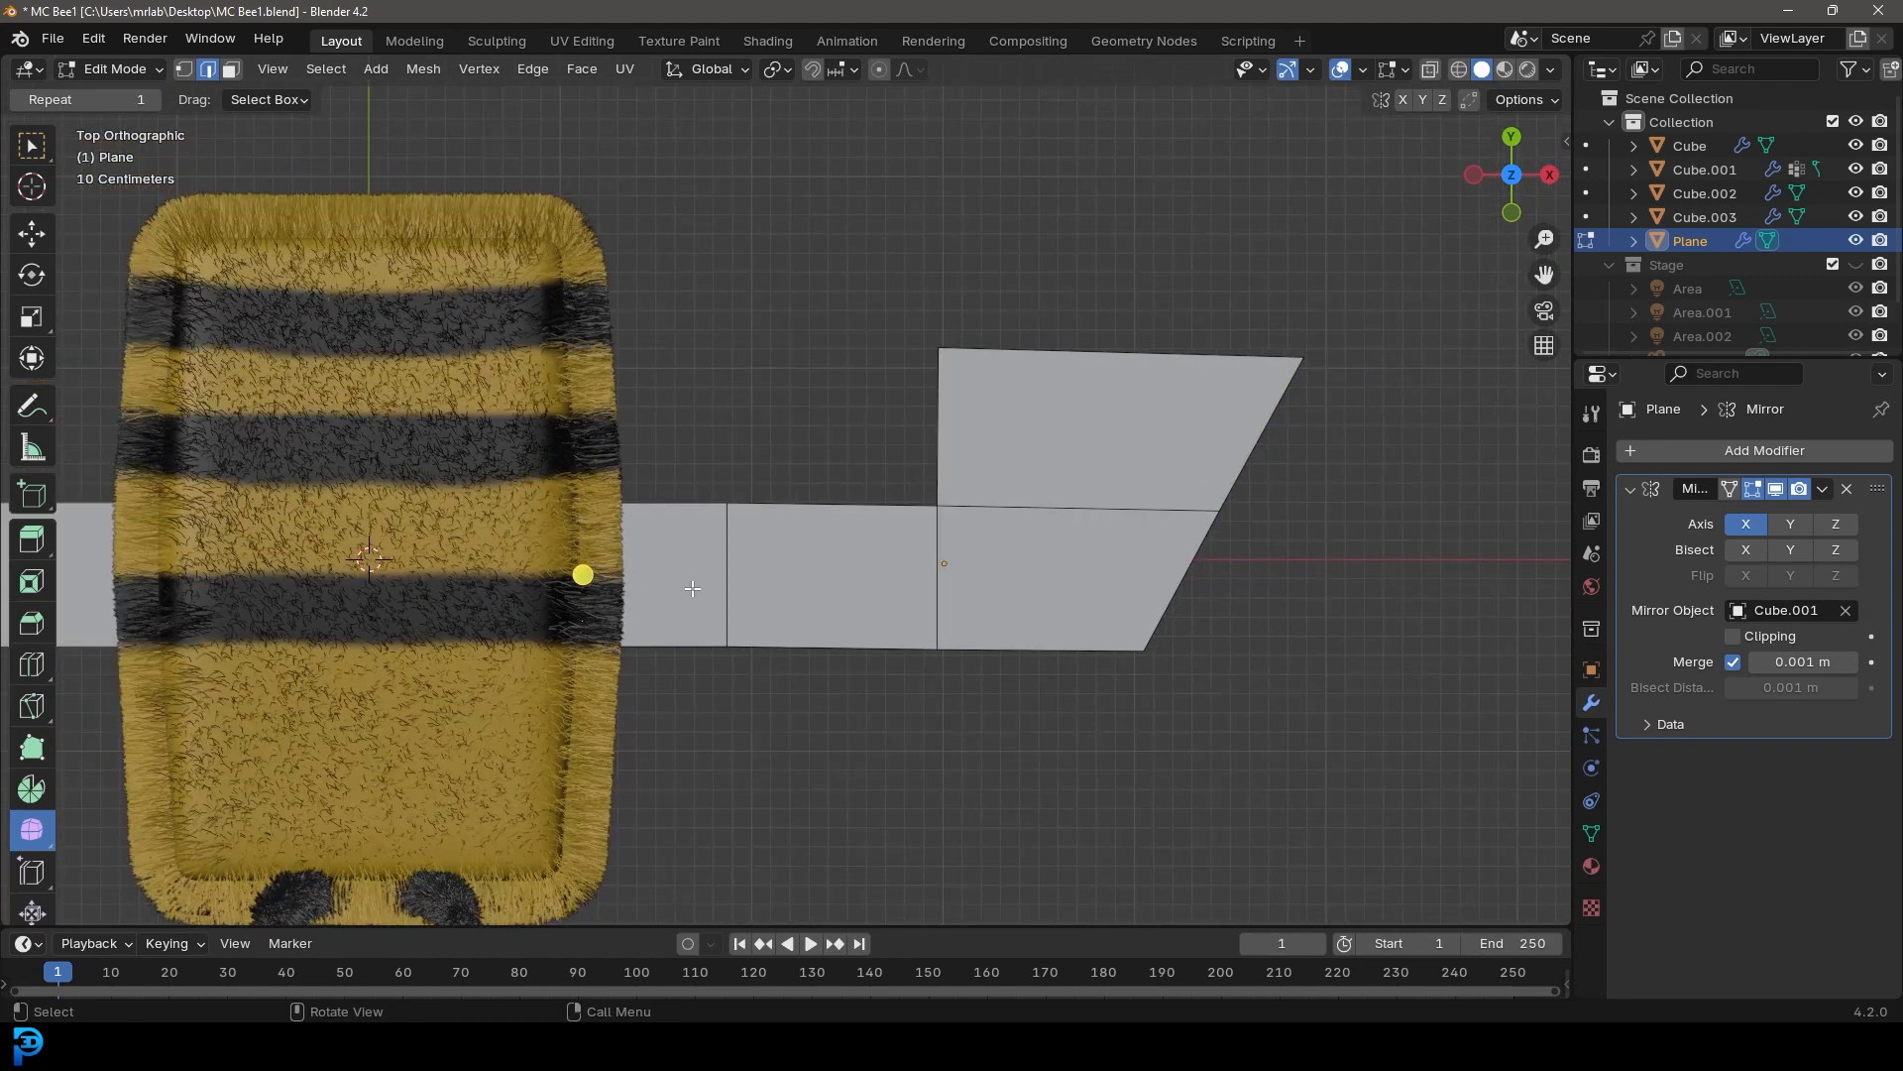
key(g)
click(755, 587)
shift+click(728, 573)
key(s)
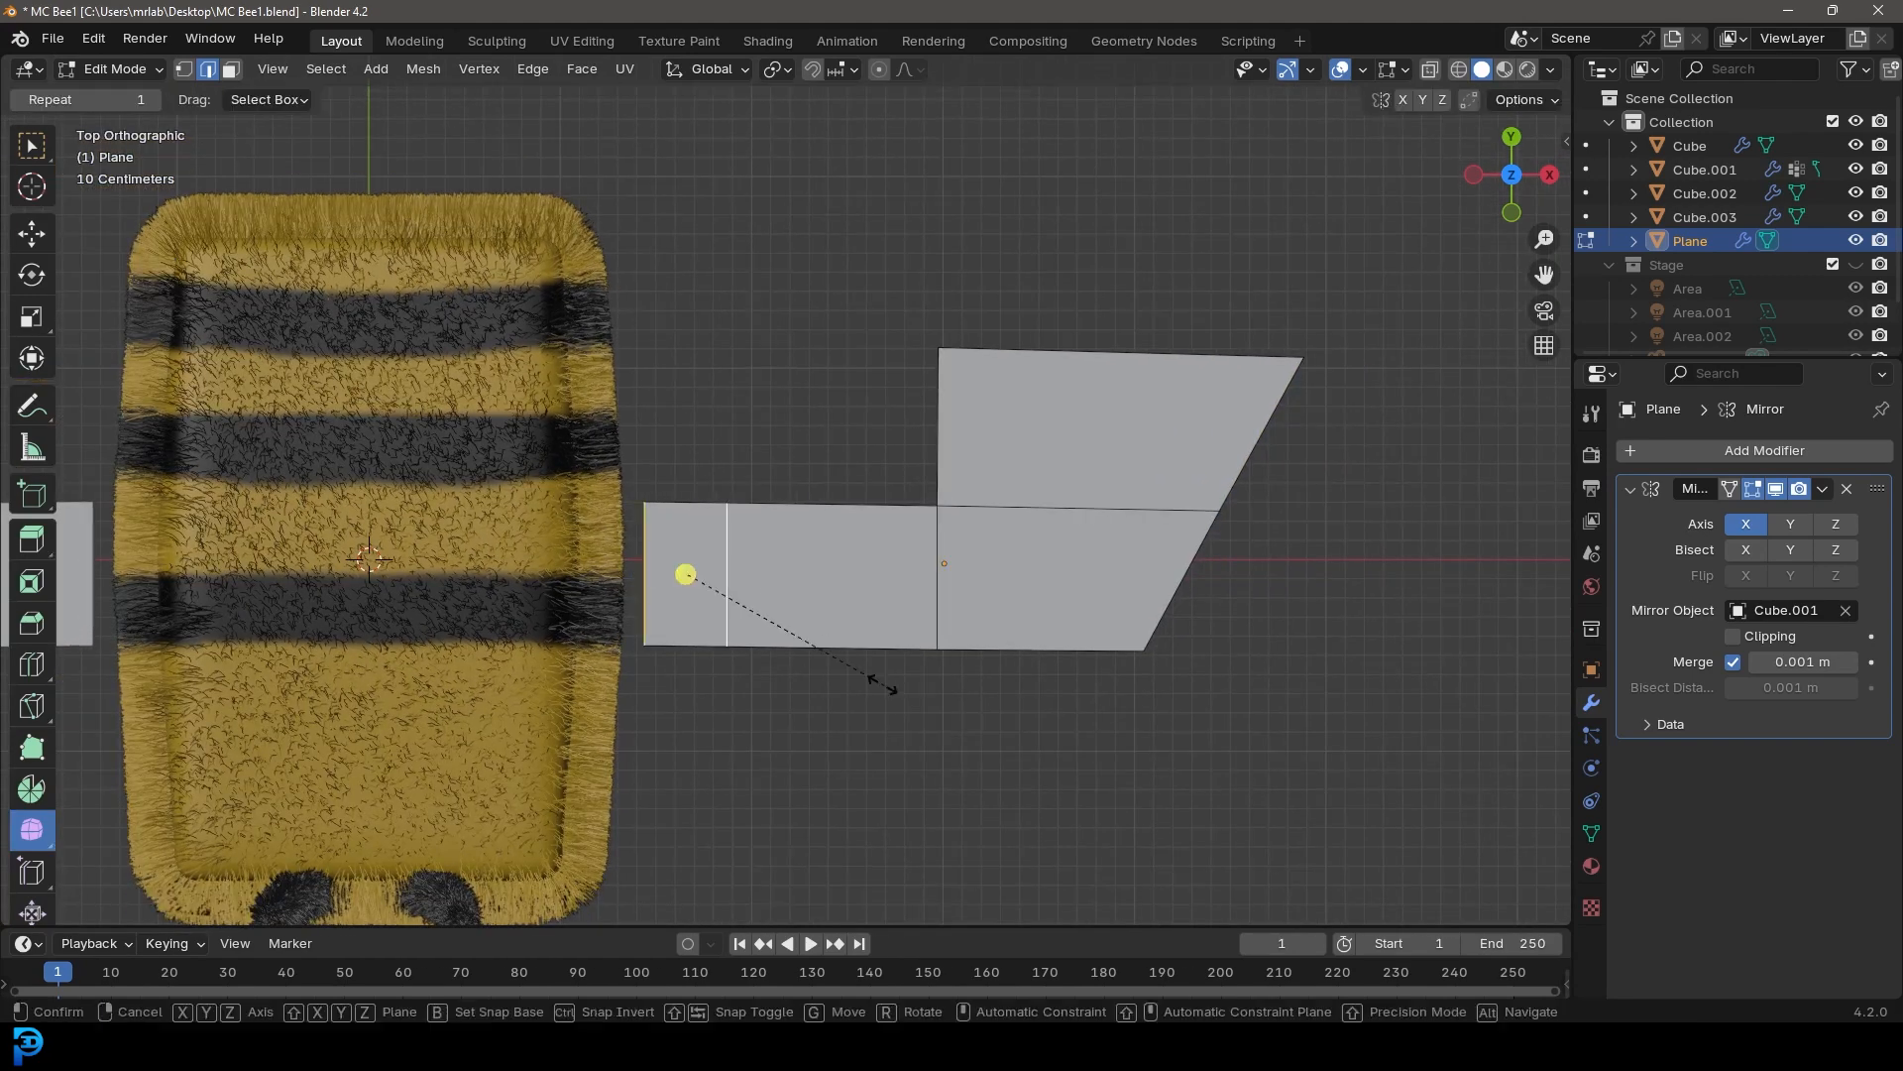
click(849, 662)
key(g)
click(827, 643)
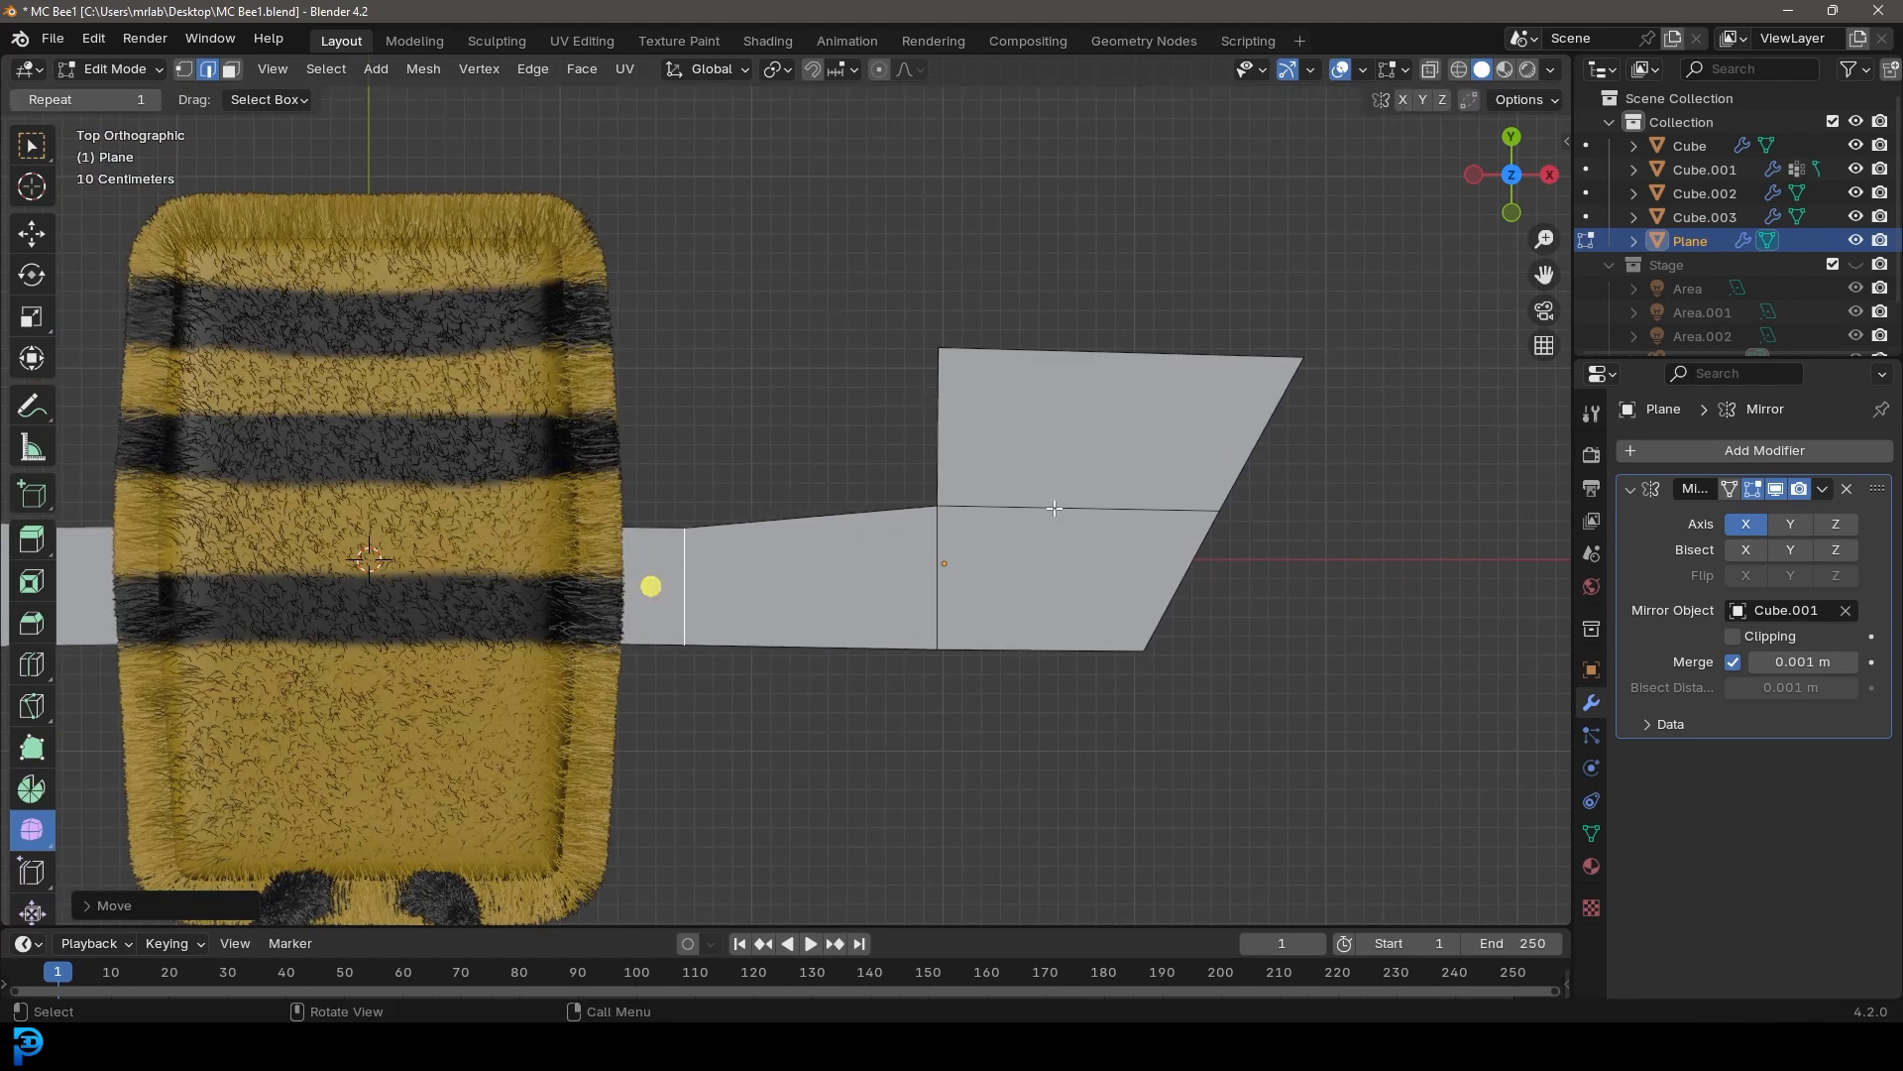
In front view, select the wing and raise it about 1.5 m above the bee
scroll(1054, 507, down, 2)
key(KP_1)
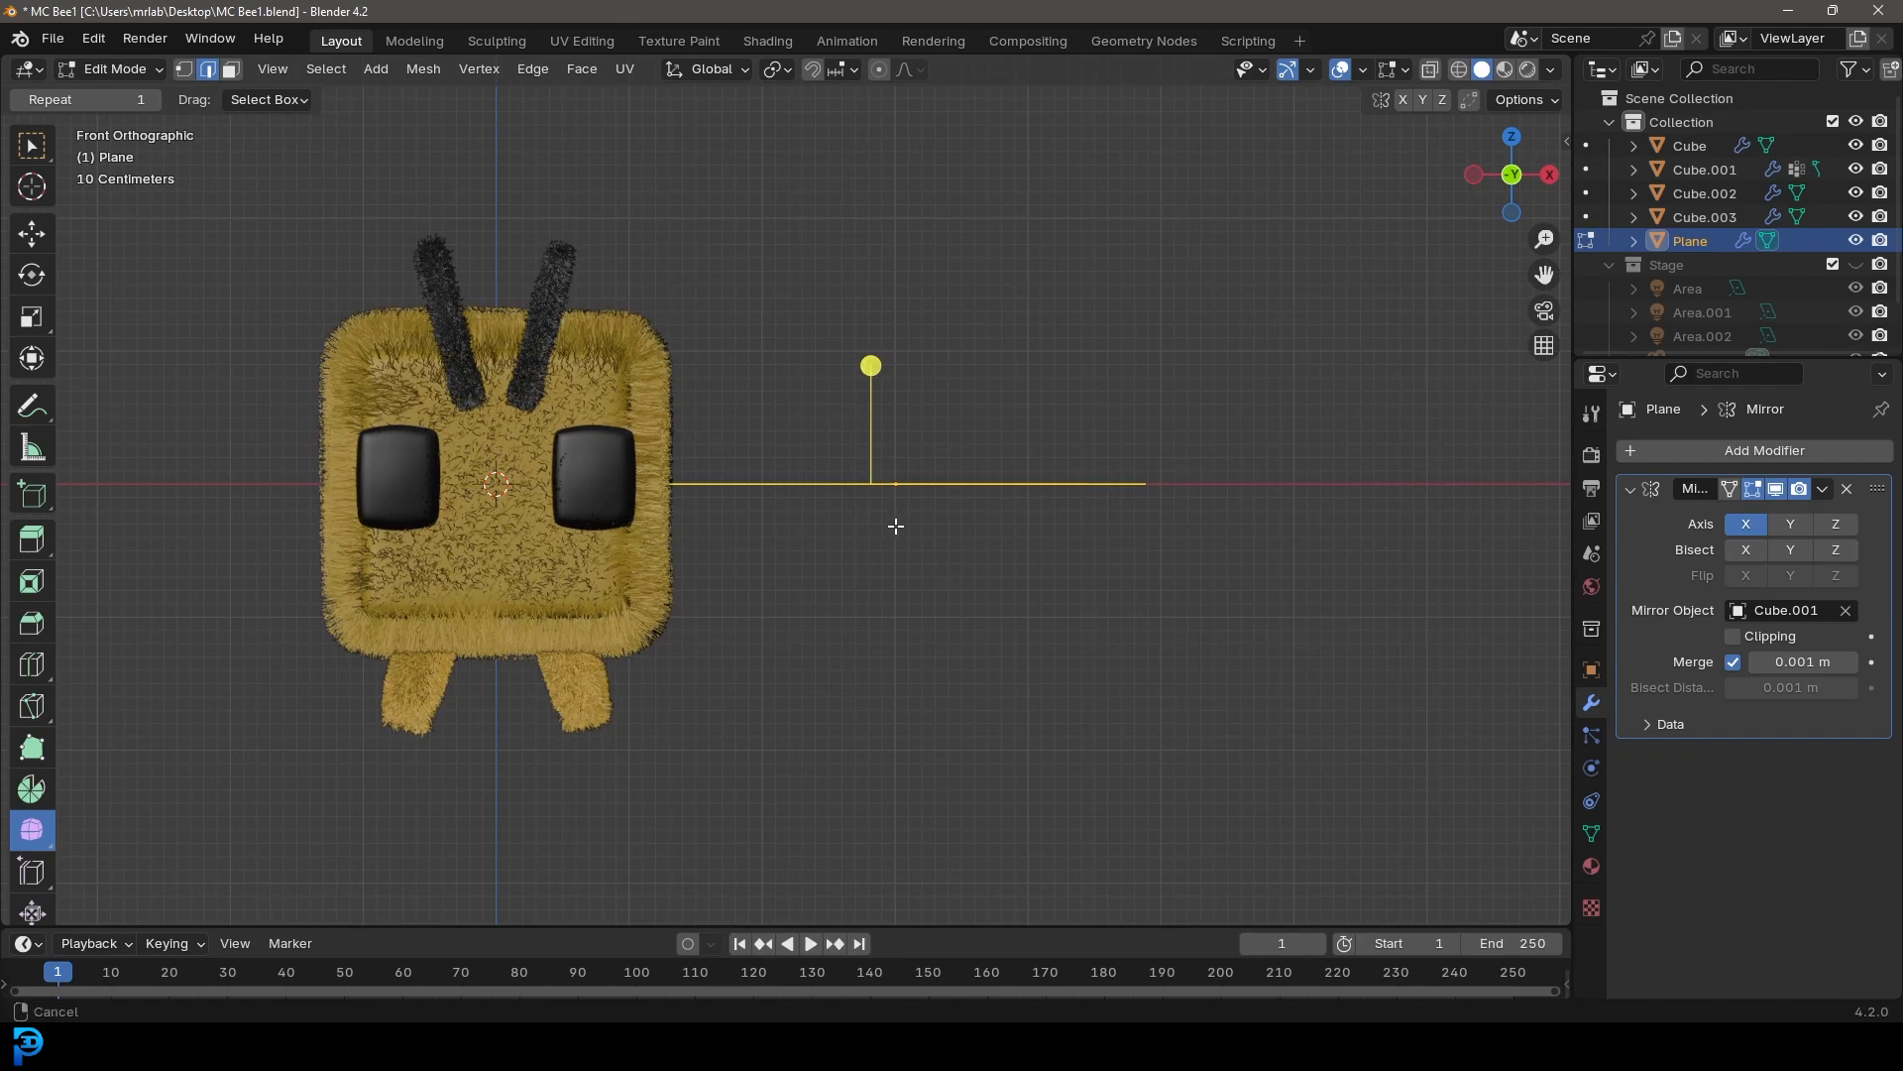
shift+middle_drag(892, 518, 936, 730)
key(g)
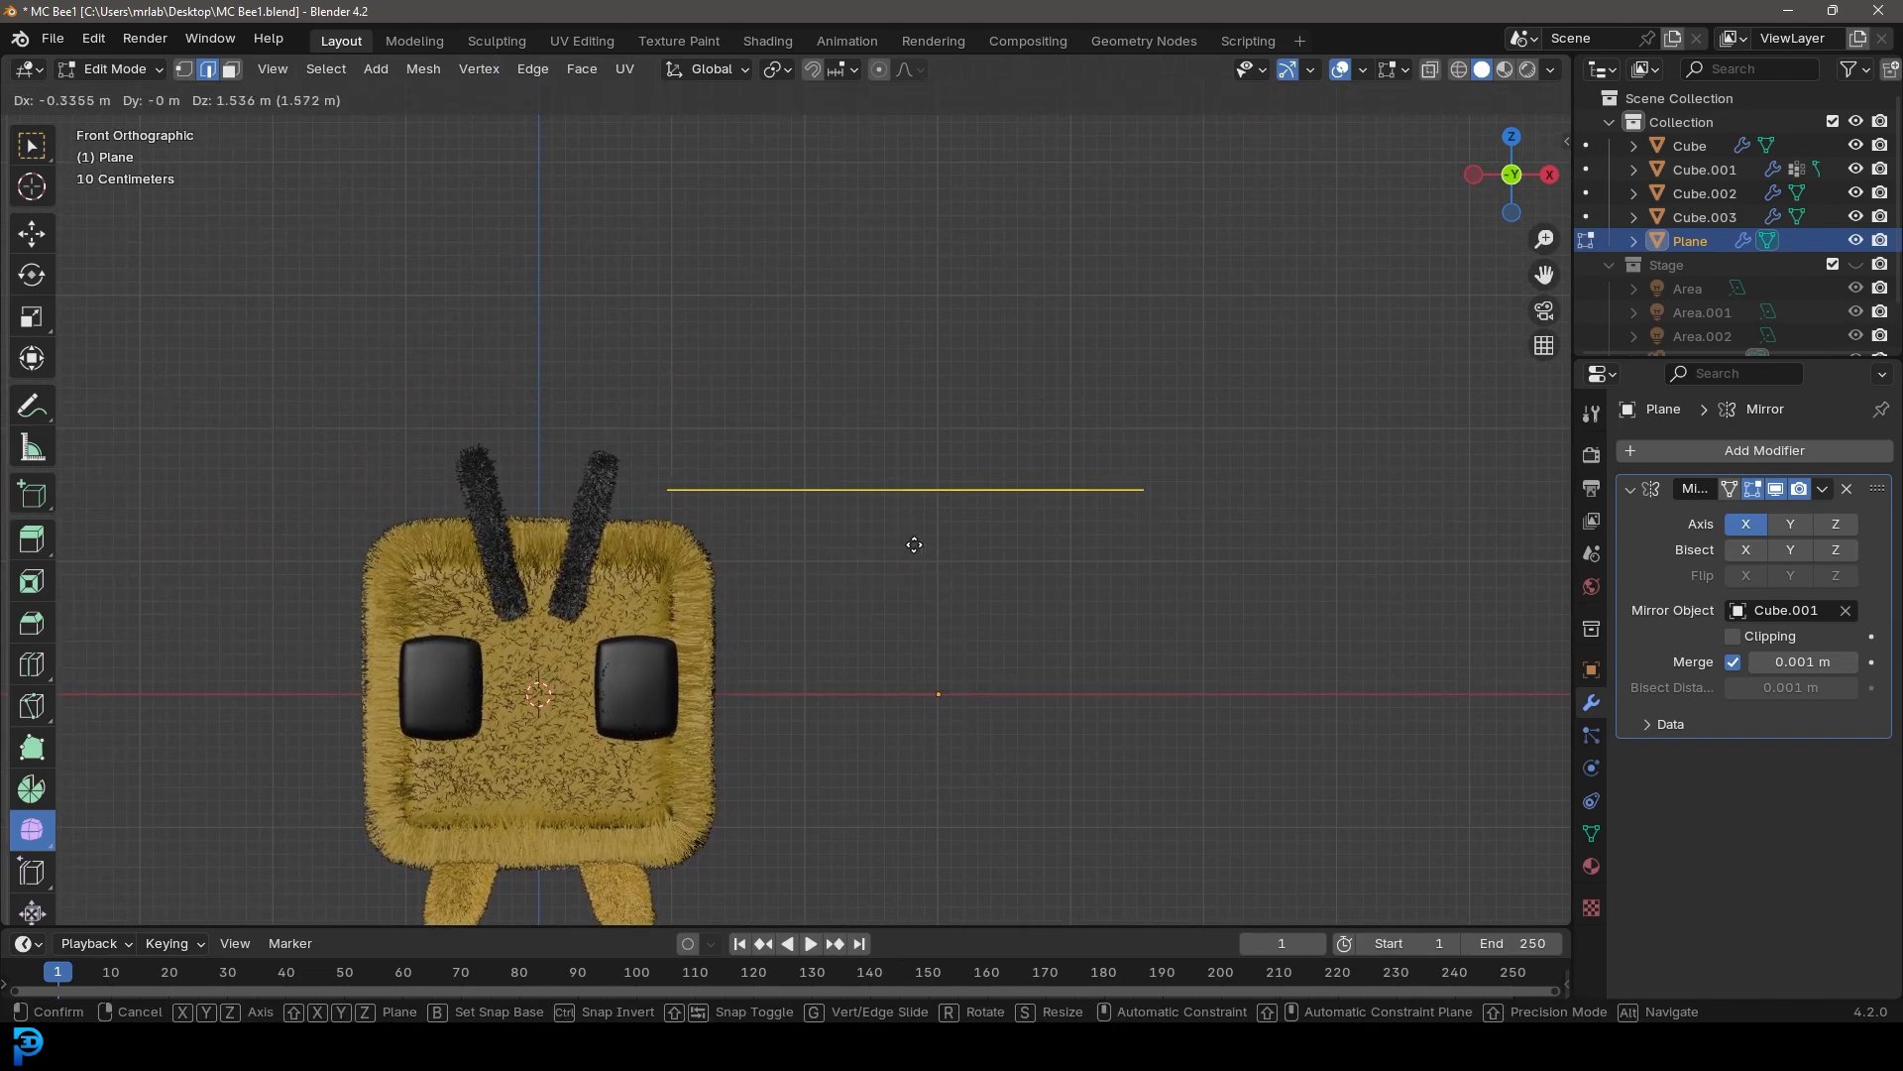
click(910, 544)
middle_drag(1096, 586, 993, 554)
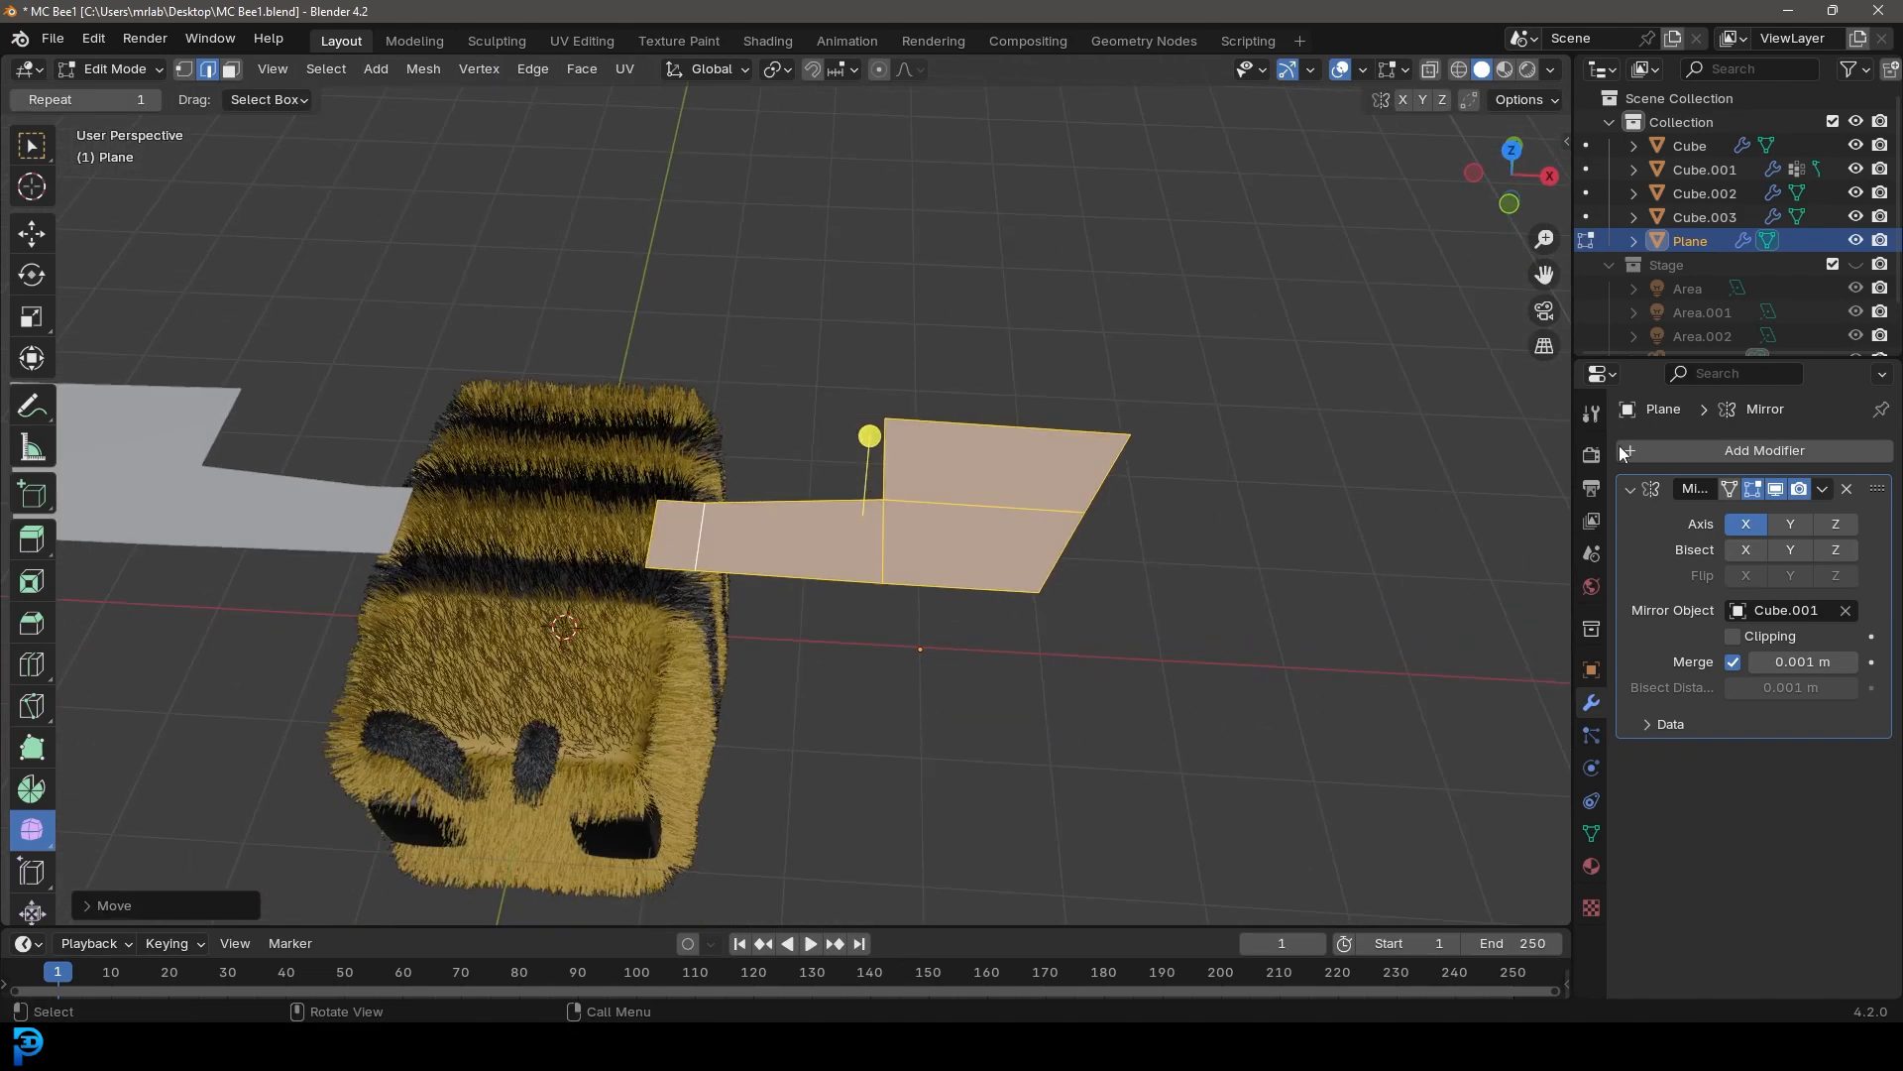
Add a Solidify modifier with thickness -0.07 m and turn off its display in Edit Mode
click(1749, 449)
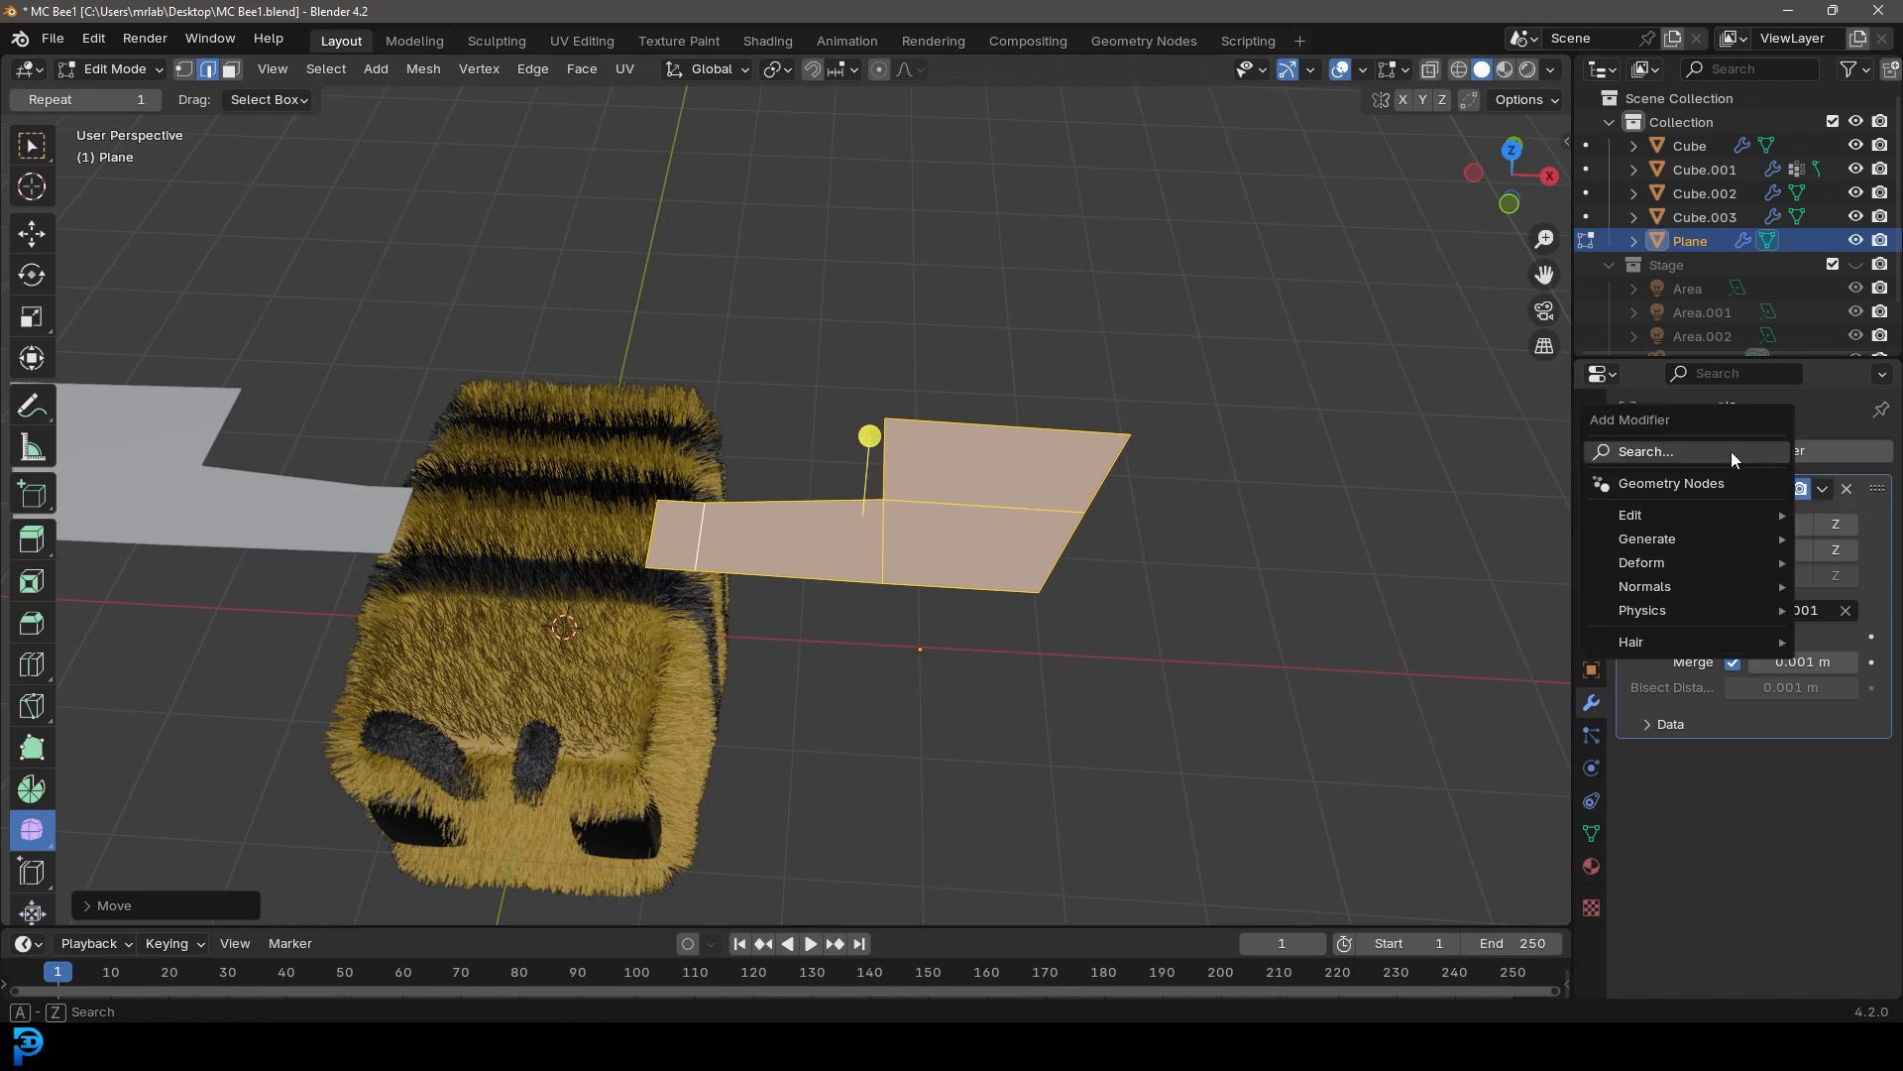
click(1738, 450)
text(sol)
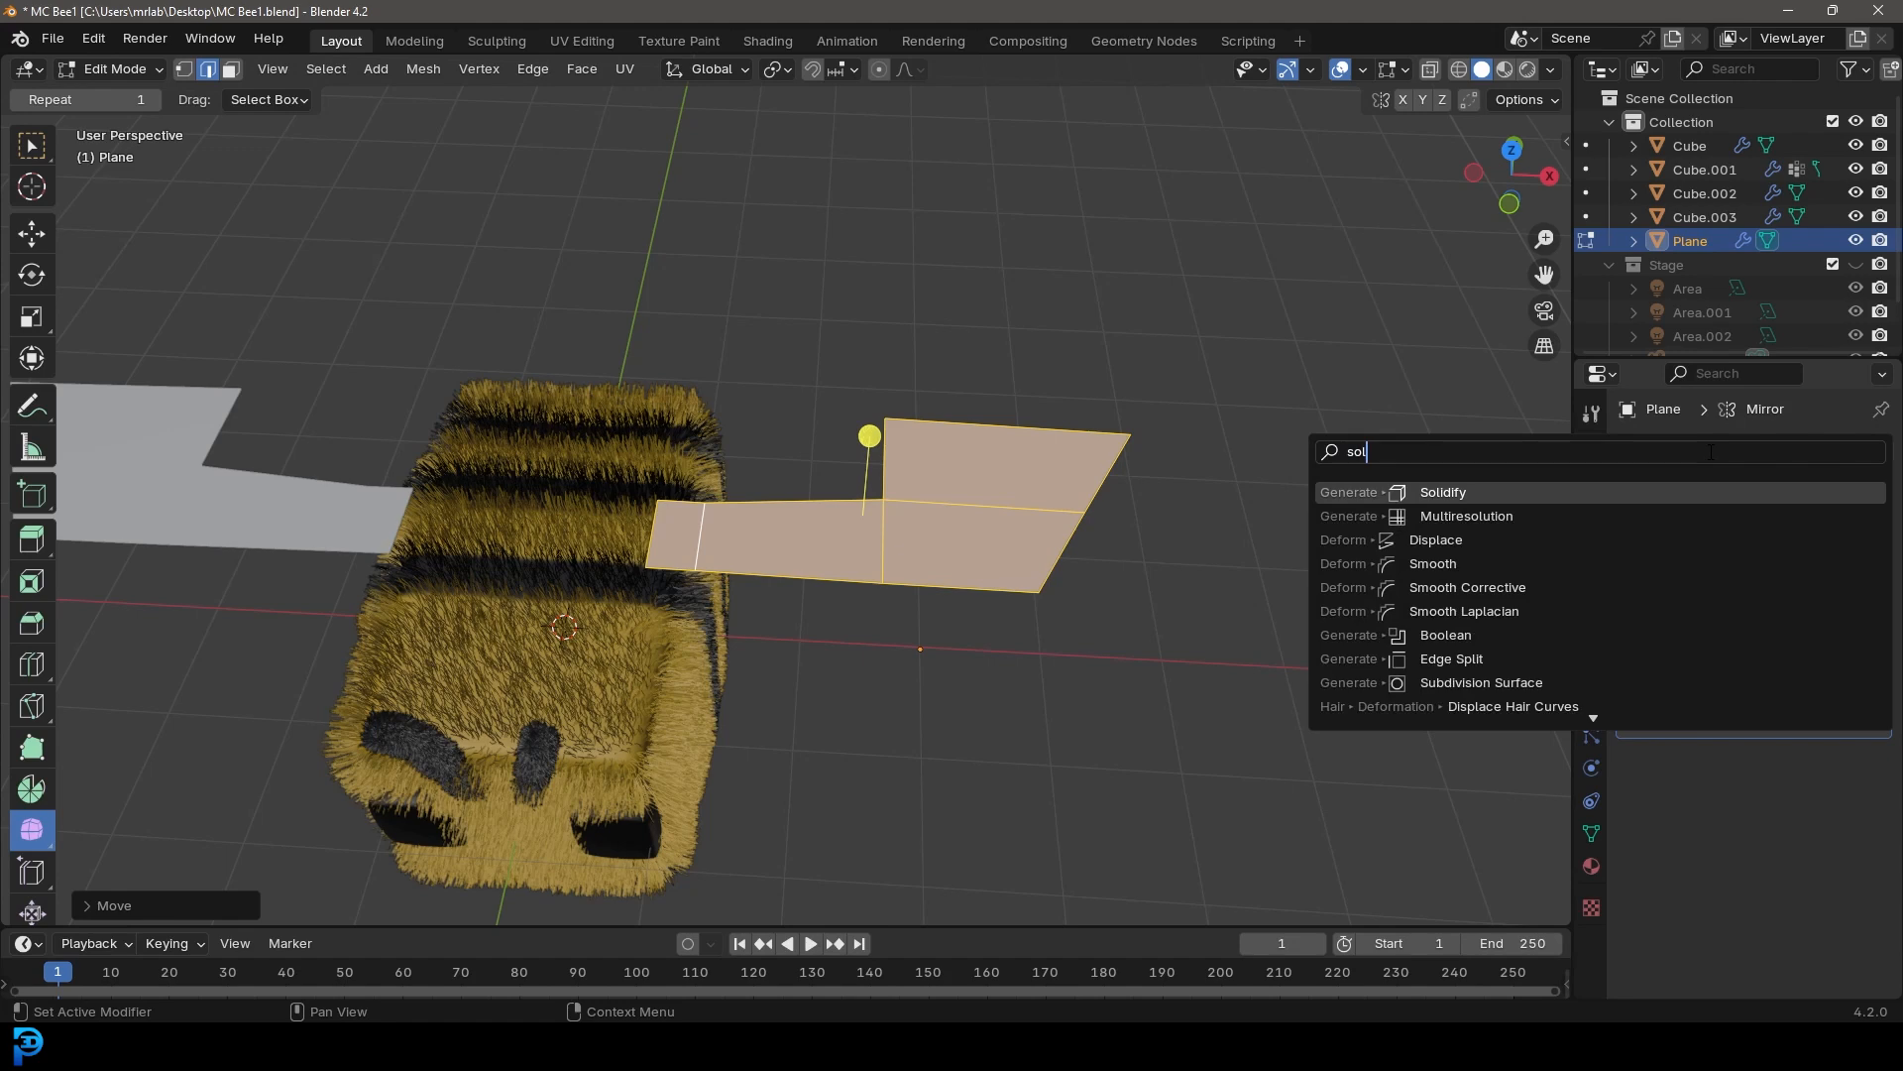
key(Return)
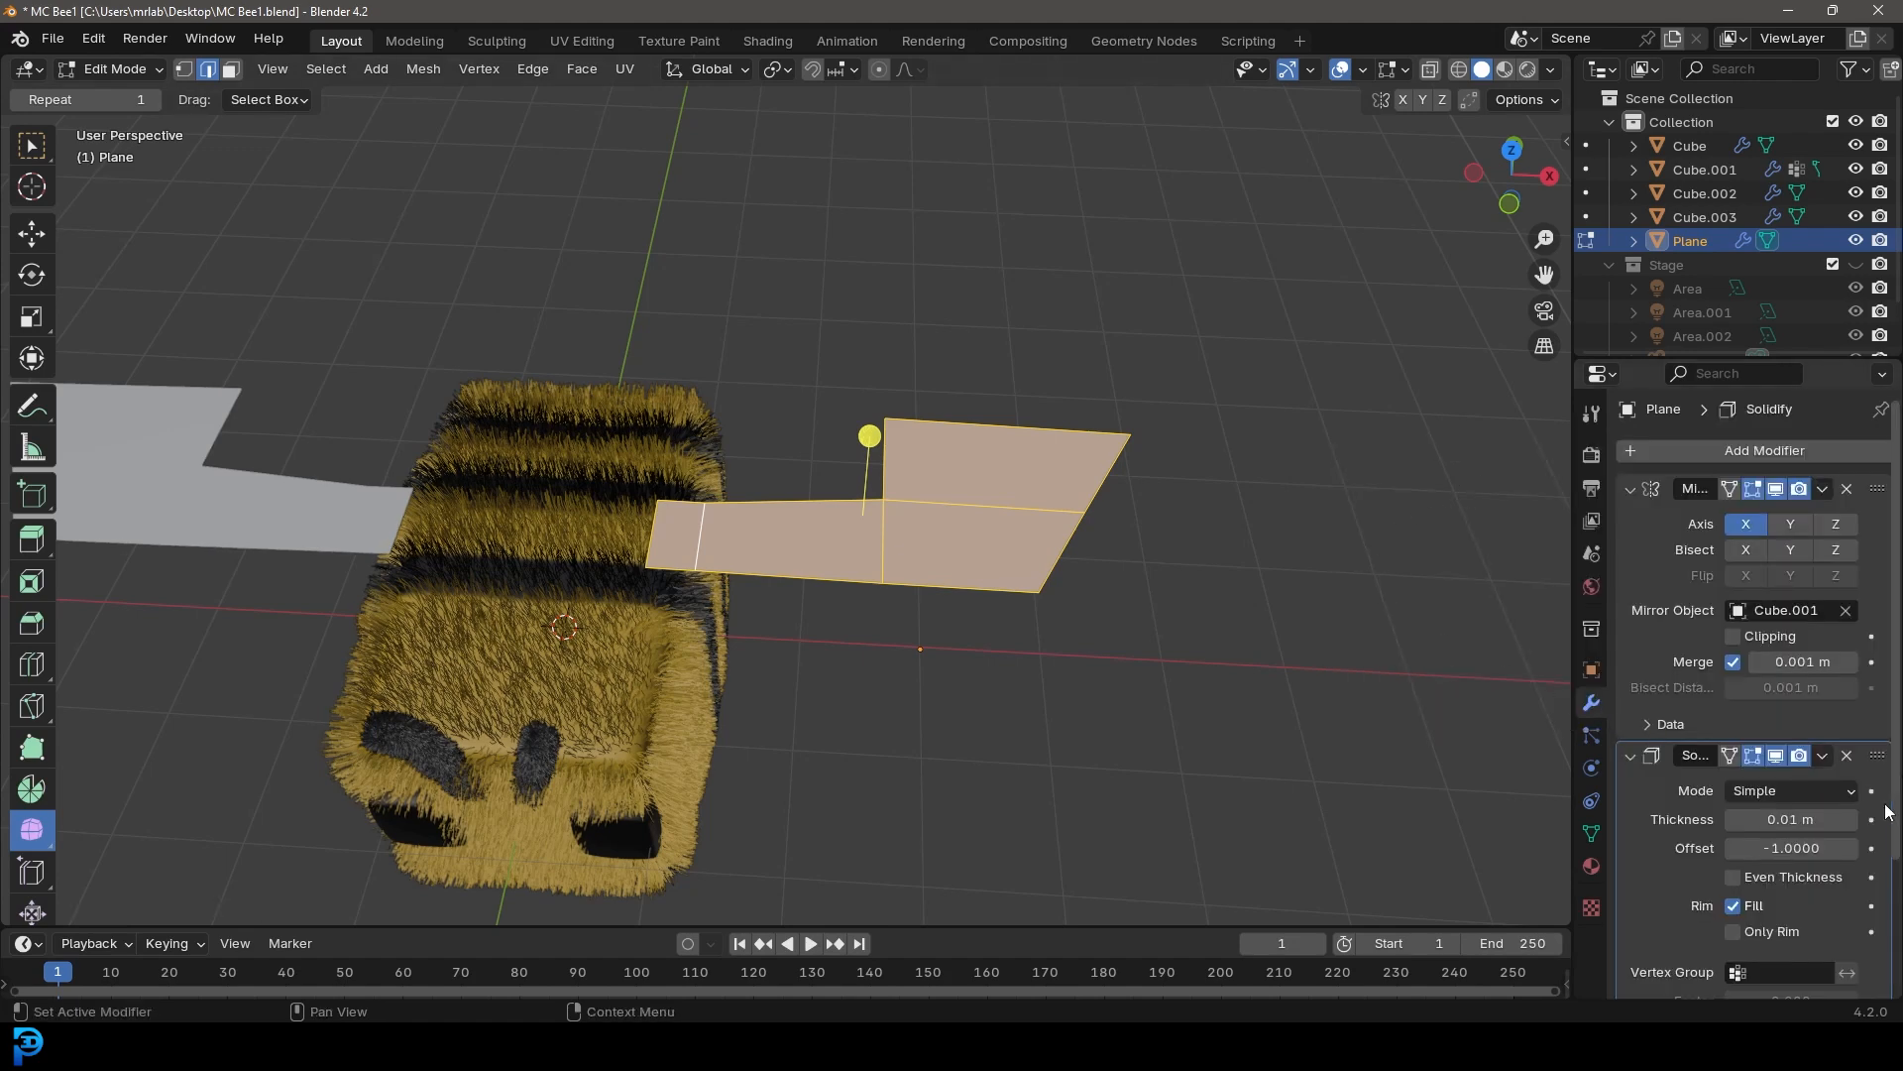
mouse_move(1781, 818)
mouse_down()
mouse_move(1740, 824)
mouse_move(1784, 829)
mouse_up()
middle_drag(1229, 585, 1160, 524)
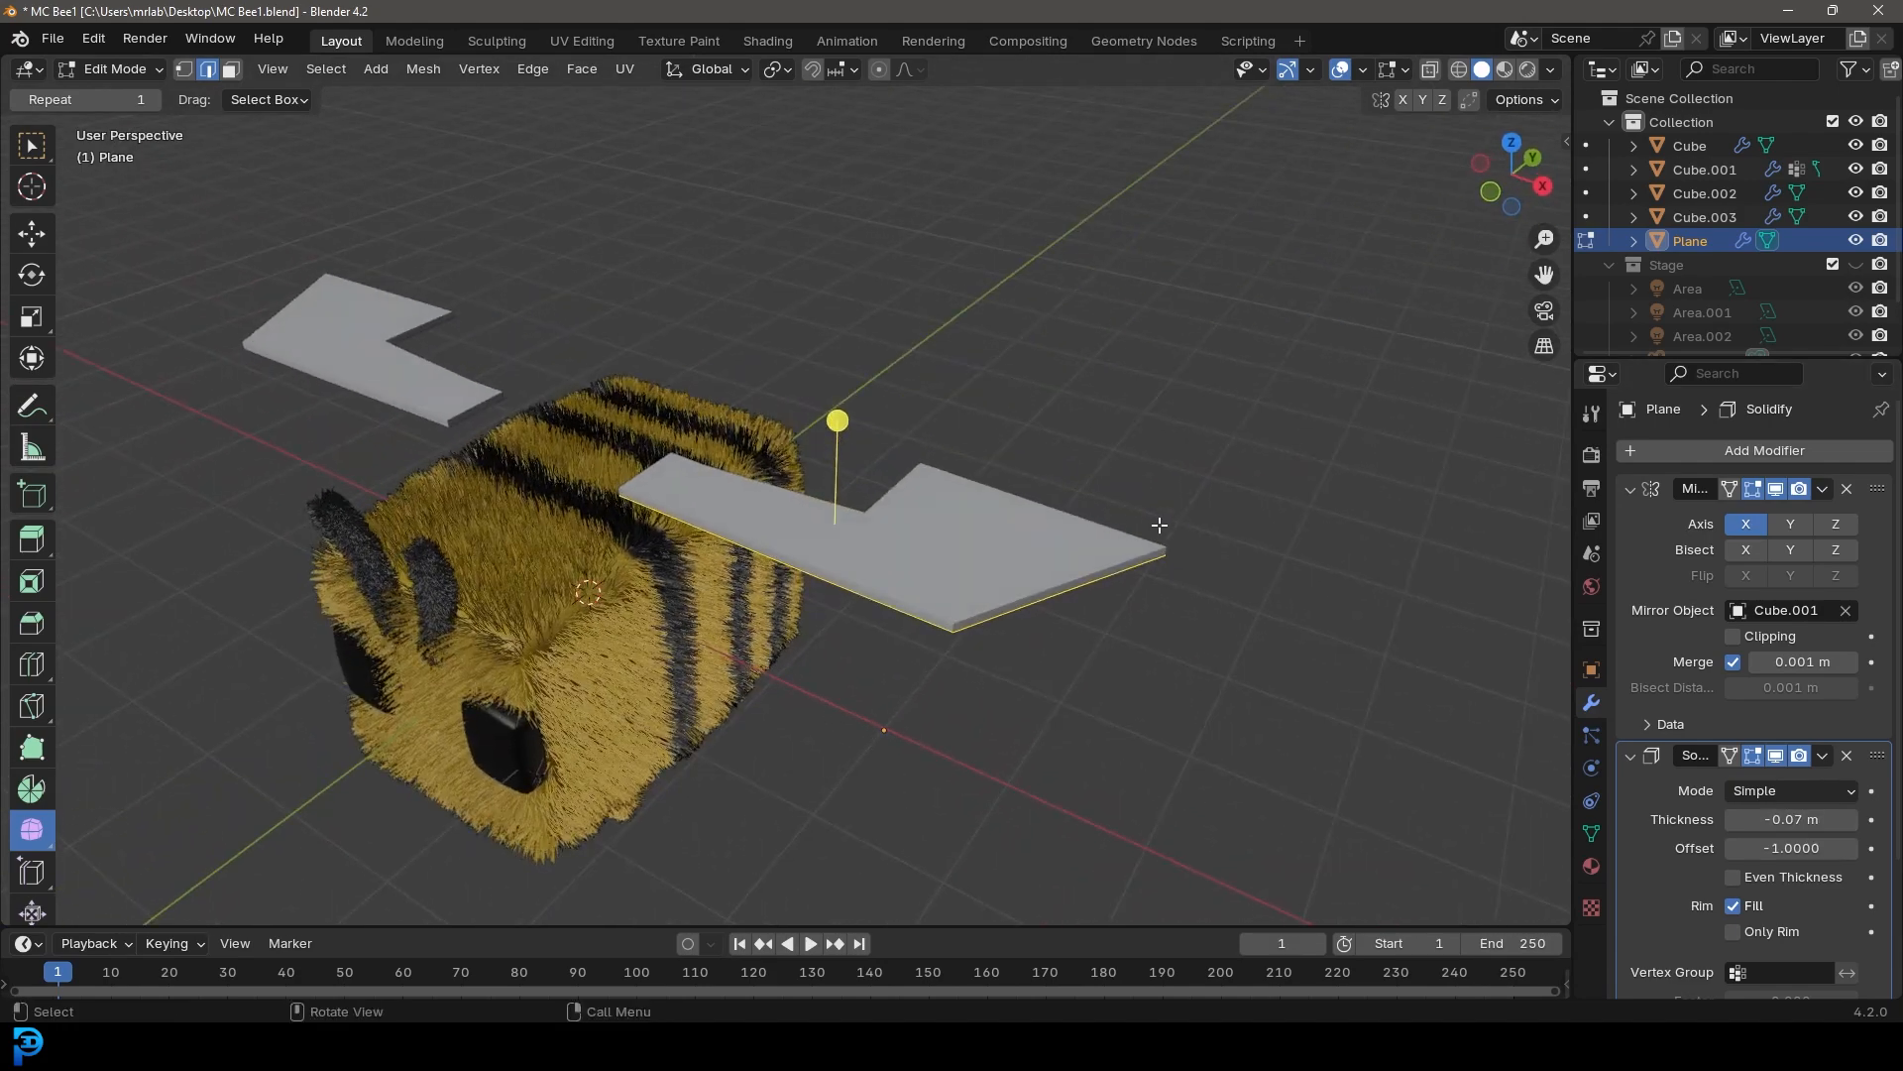
click(1775, 756)
In top view, add a loop cut running along the wing near its lower edge
key(KP_7)
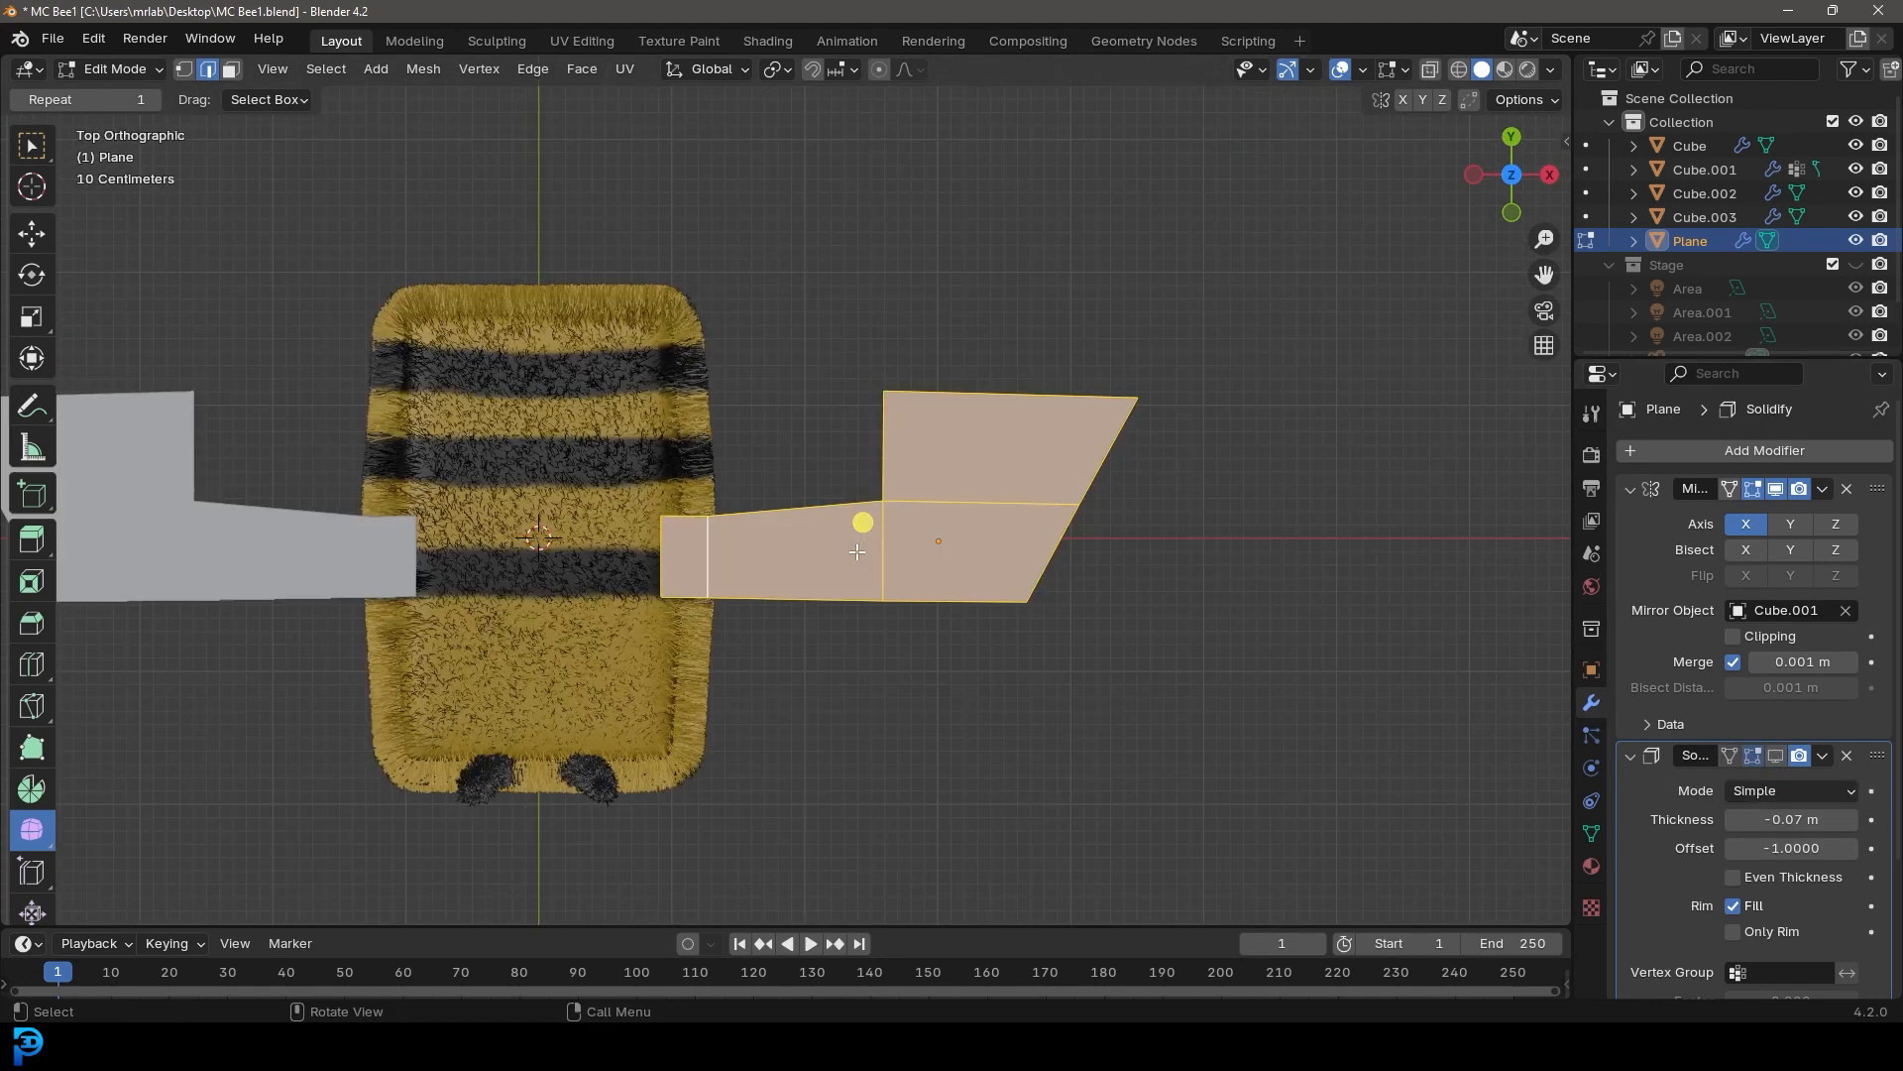
scroll(848, 561, up, 2)
key(ctrl+r)
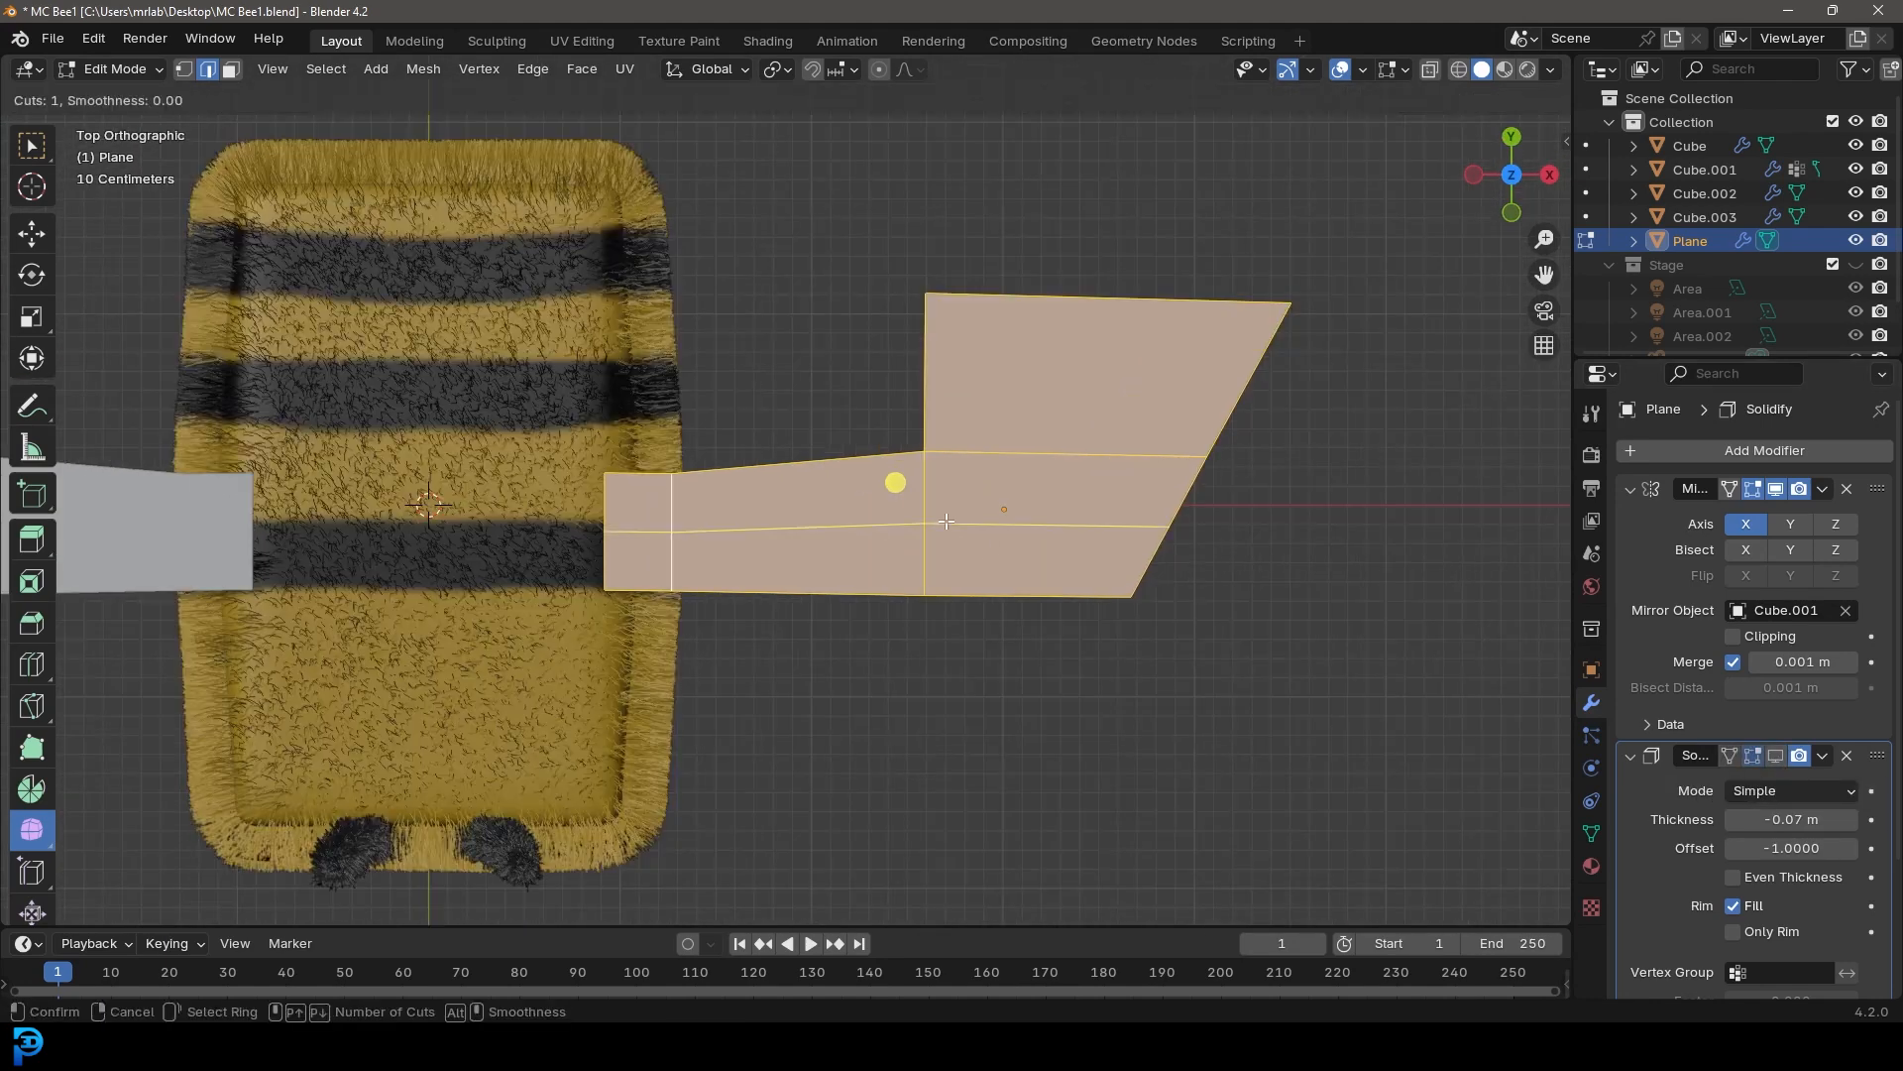
click(947, 520)
click(949, 577)
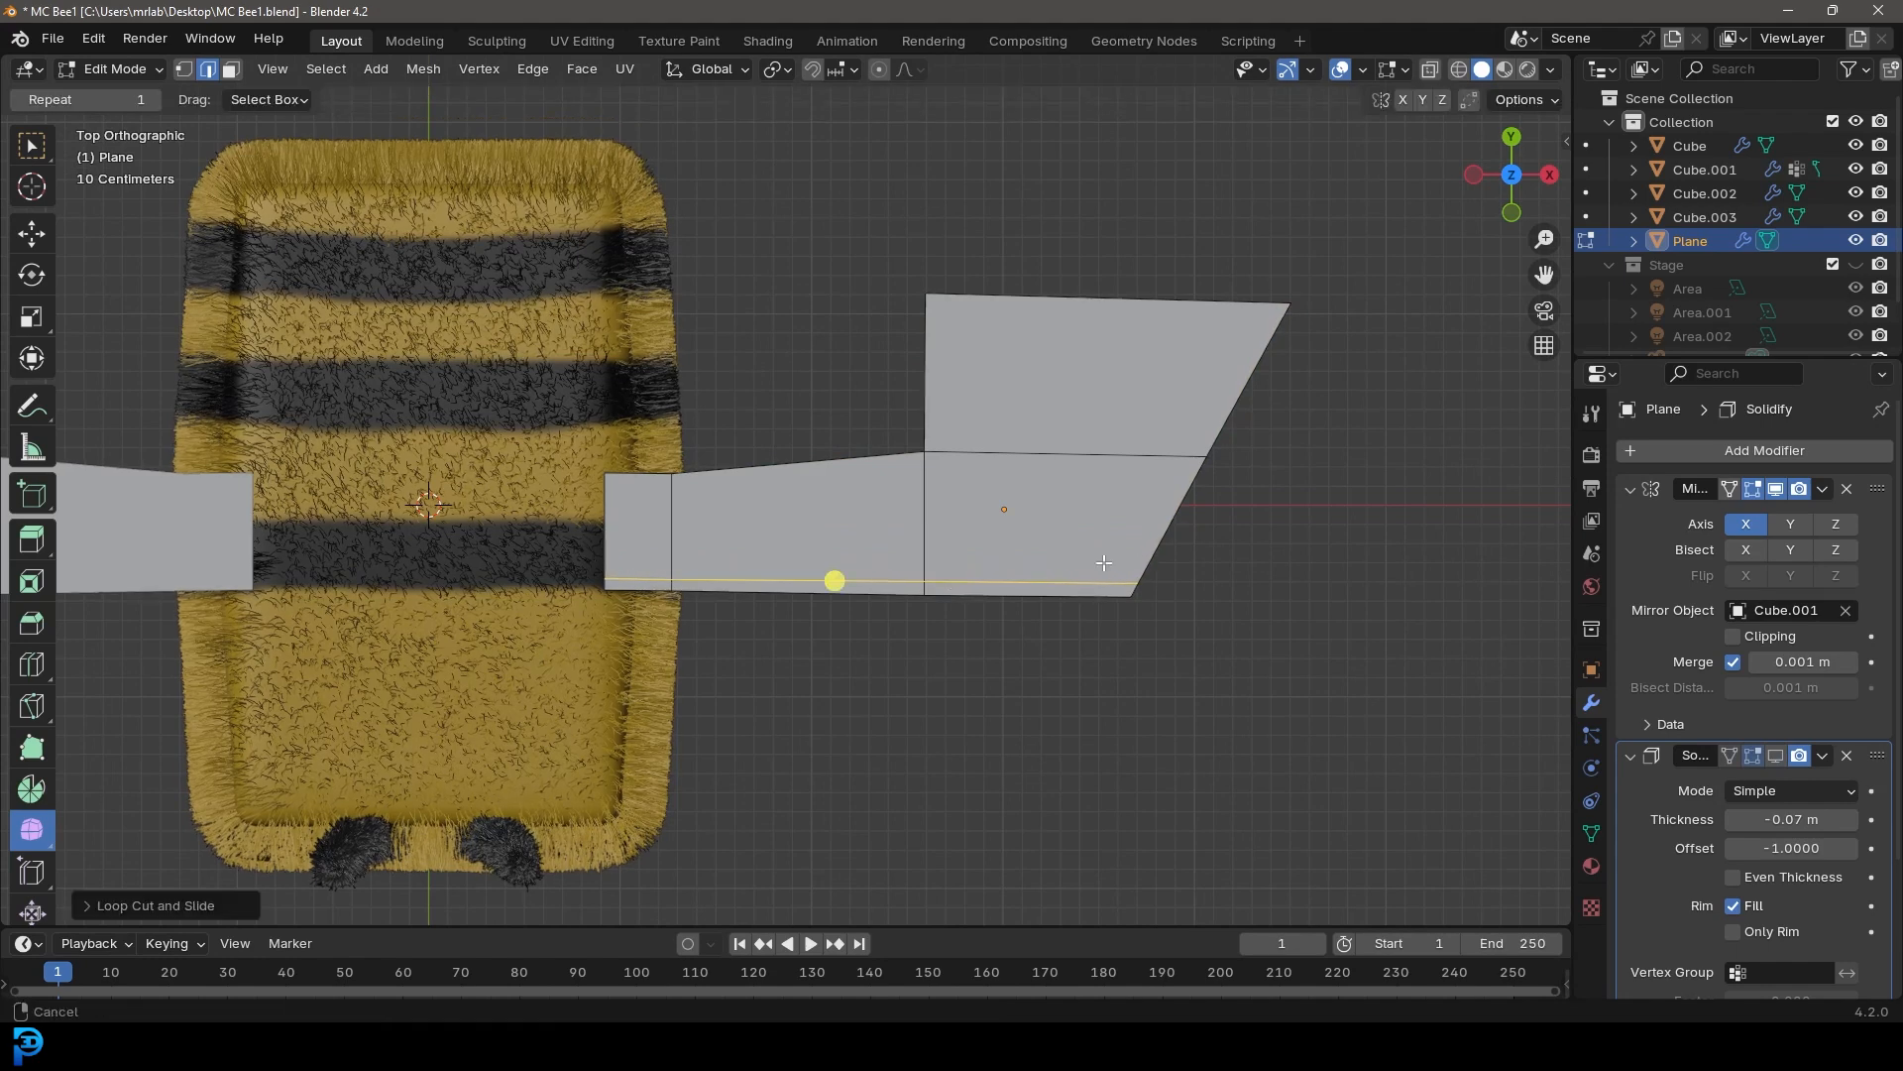
Add another loop cut near the wing's slanted tip edge
scroll(945, 526, up, 4)
shift+scroll(944, 526, up, 1)
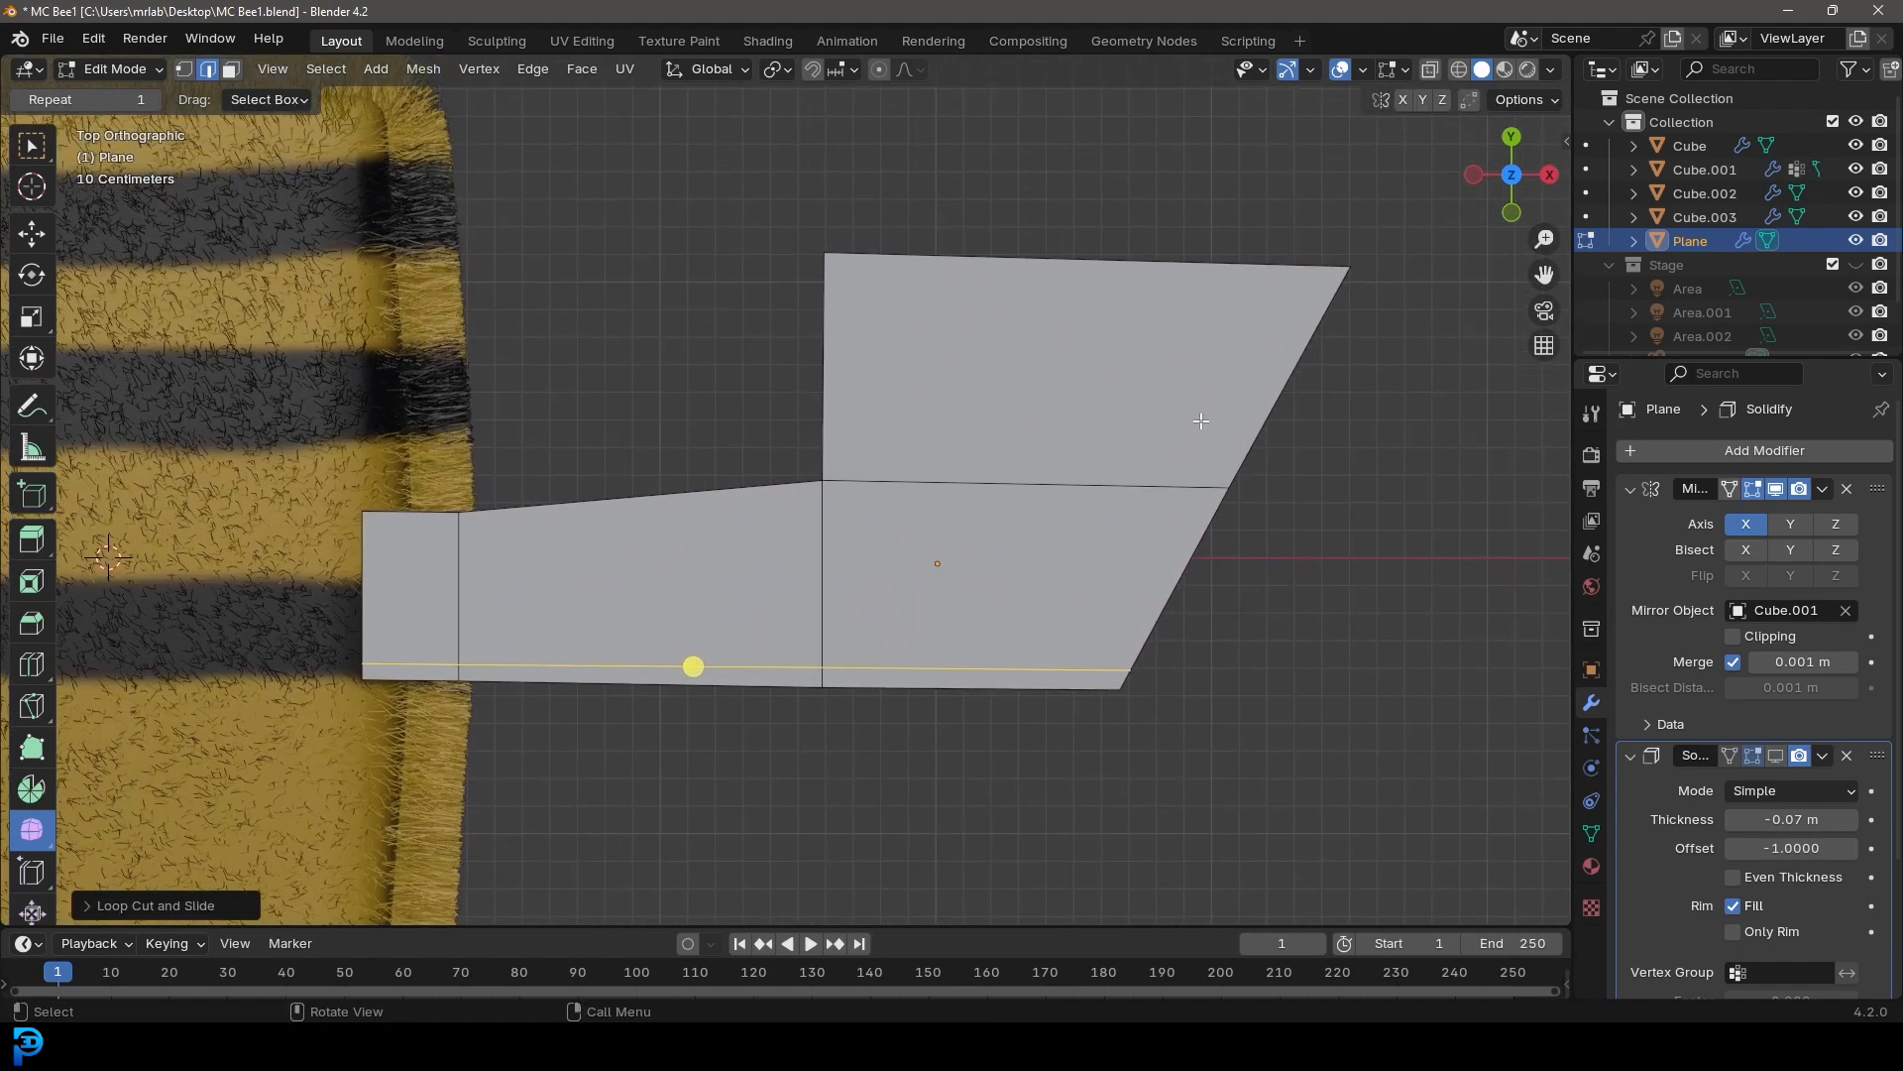
key(ctrl+r)
click(1175, 482)
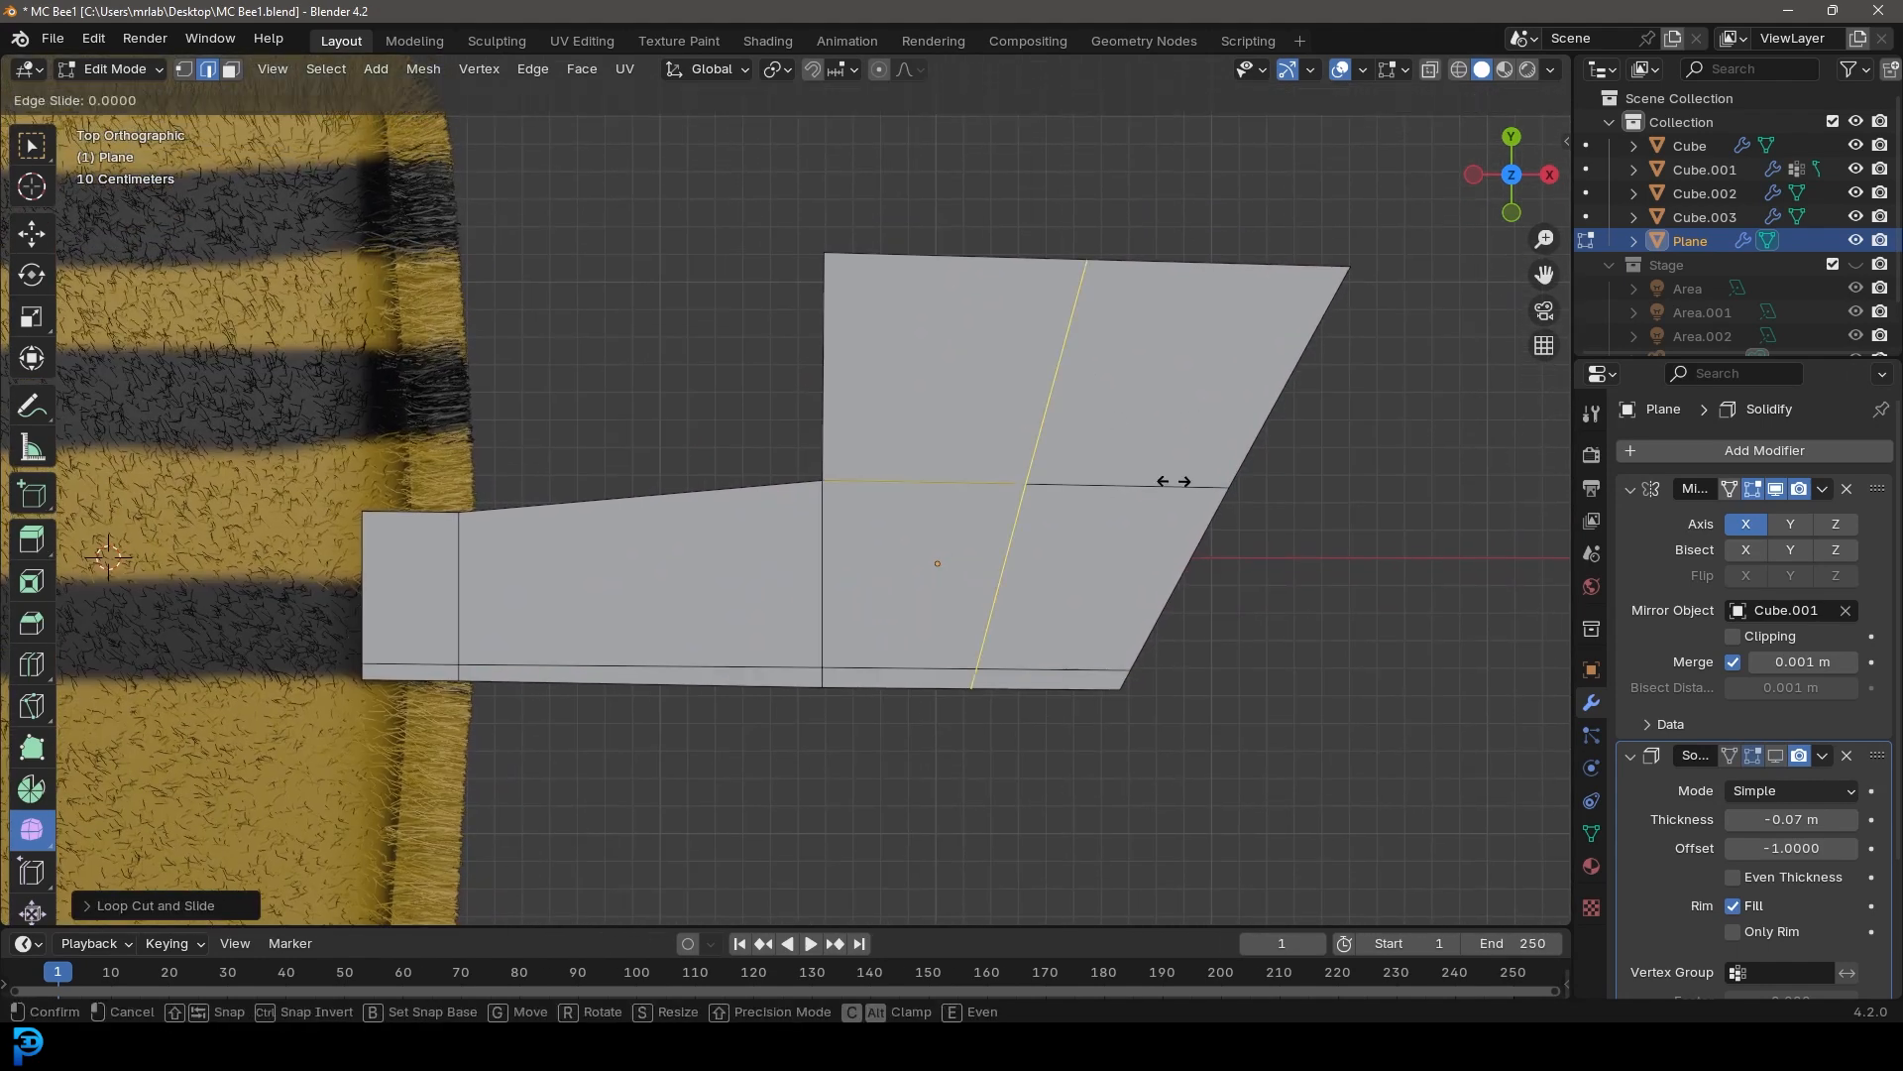
click(1364, 533)
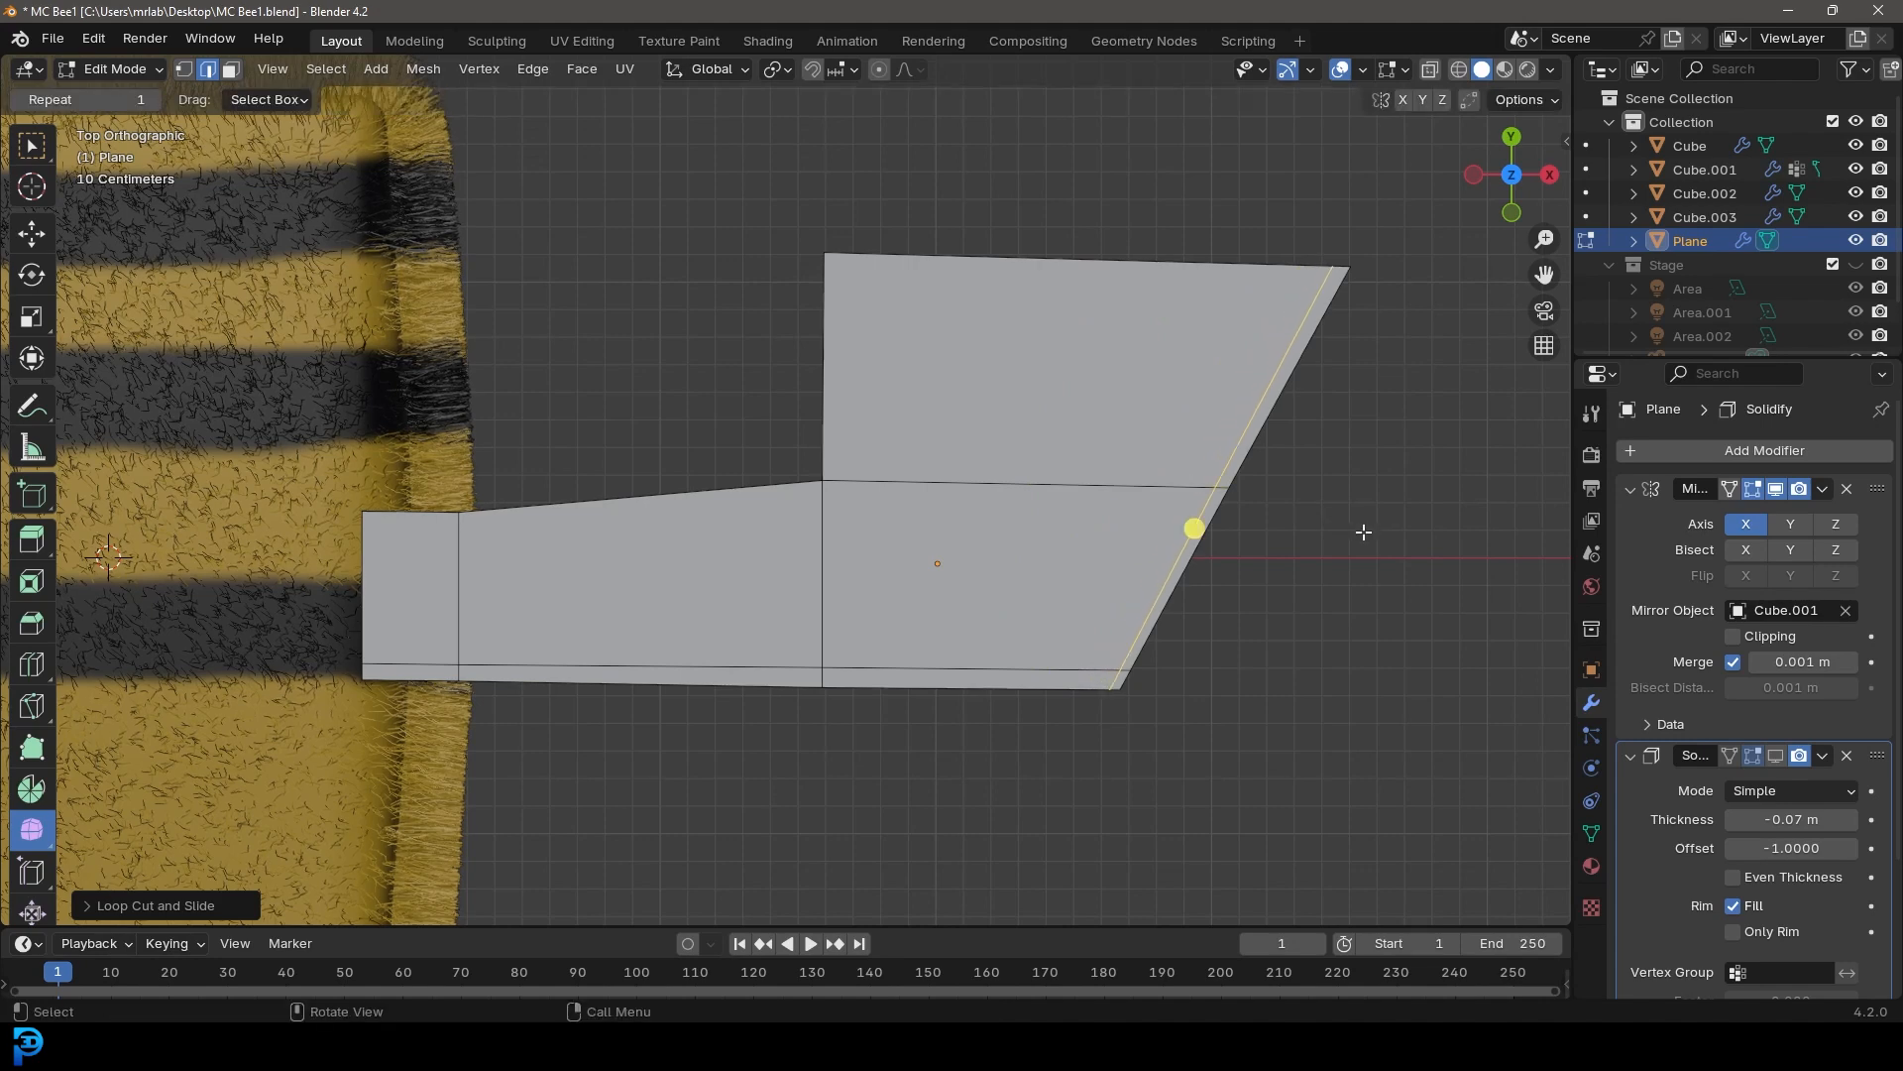
Add a Subdivision Surface modifier to the wing
click(1736, 452)
click(1654, 448)
text(sub)
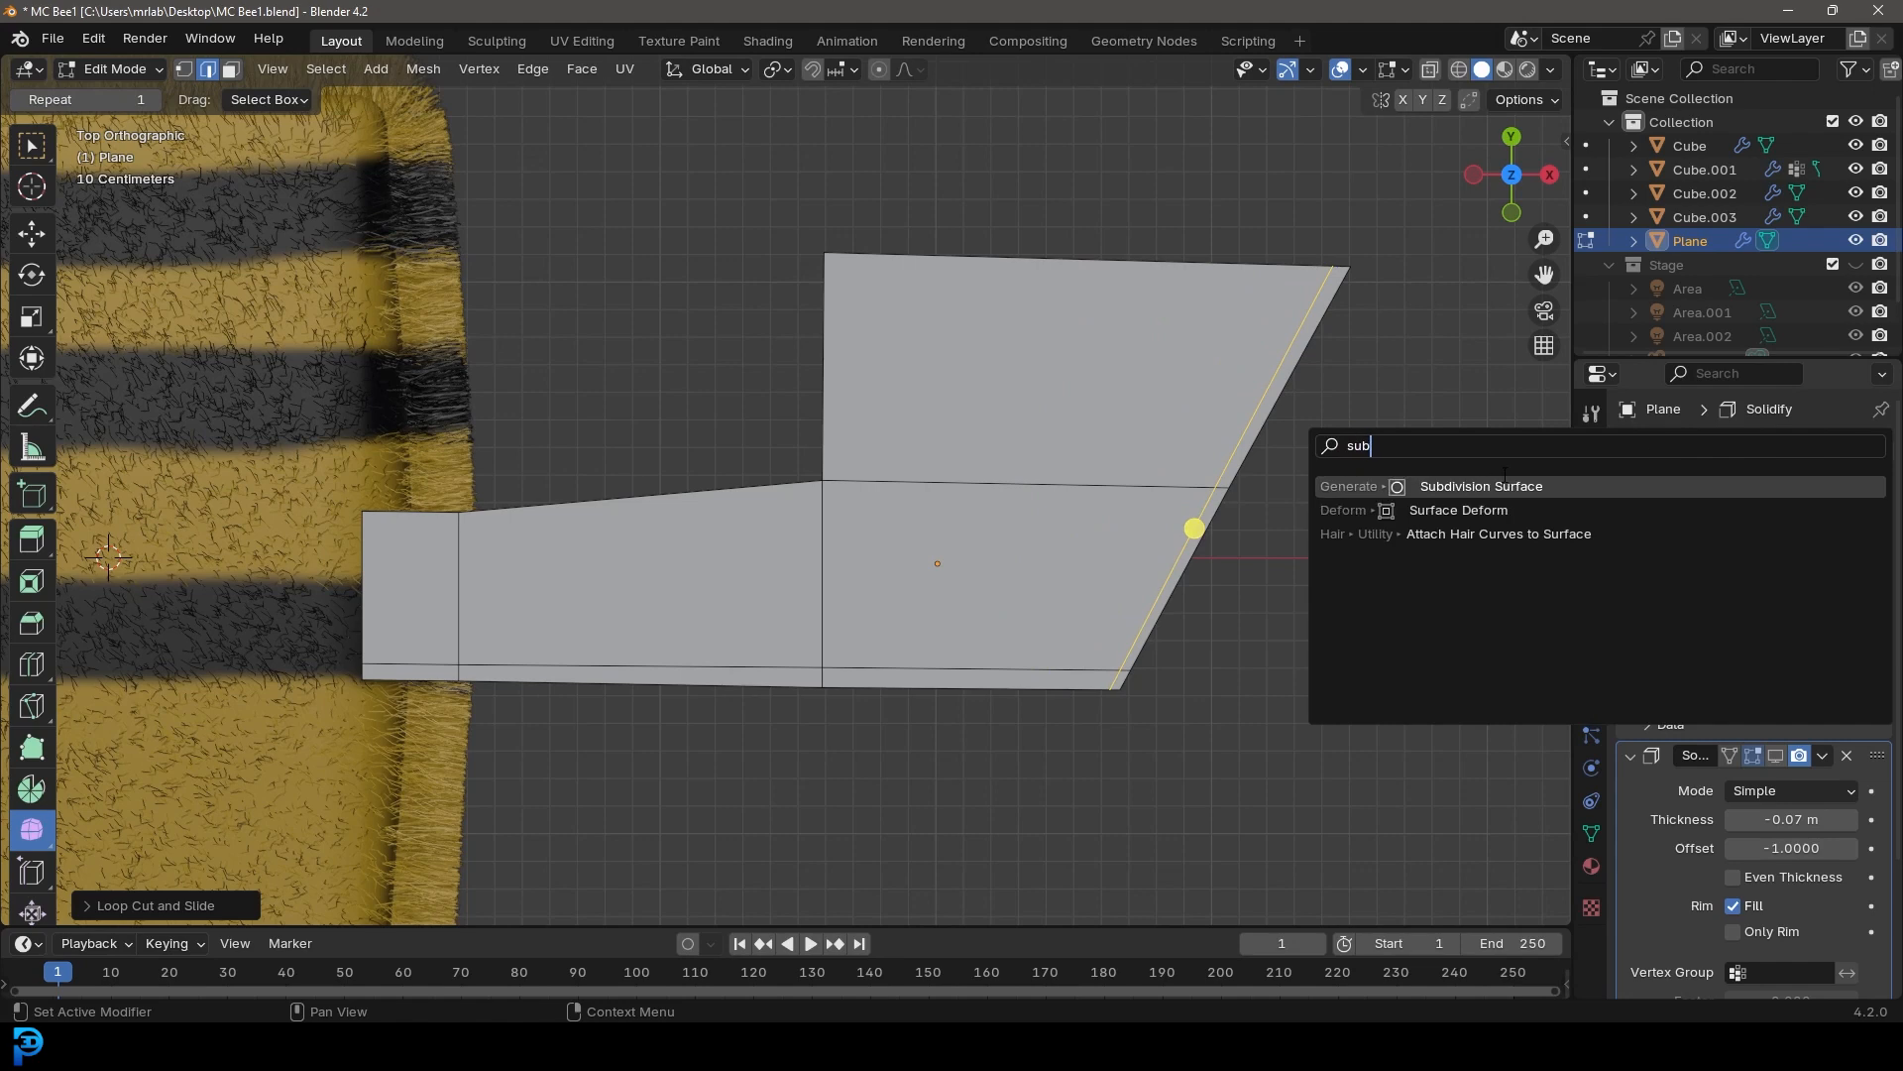
key(Return)
scroll(1839, 862, down, 3)
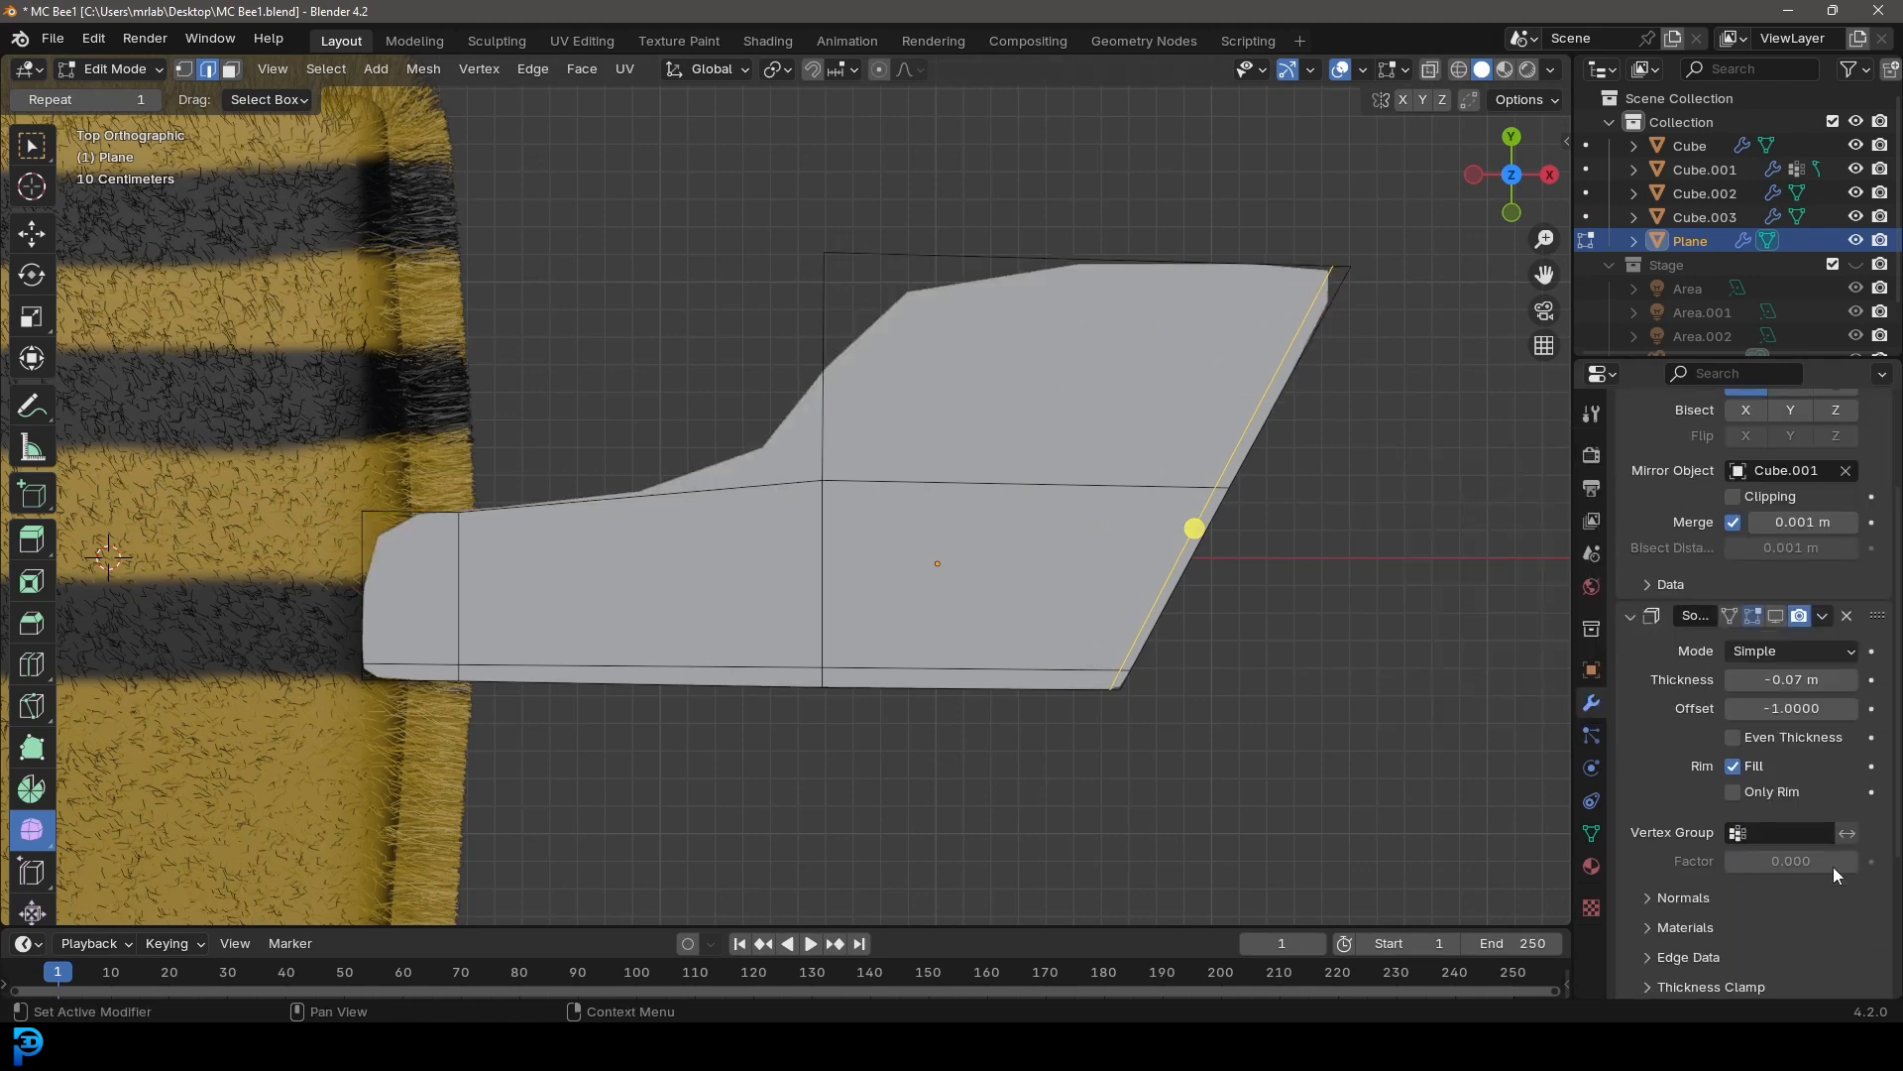
Set the Subdivision Surface modifier's levels to 2 for the viewport and 3 for render
scroll(1834, 873, down, 4)
drag(1876, 870, 1868, 428)
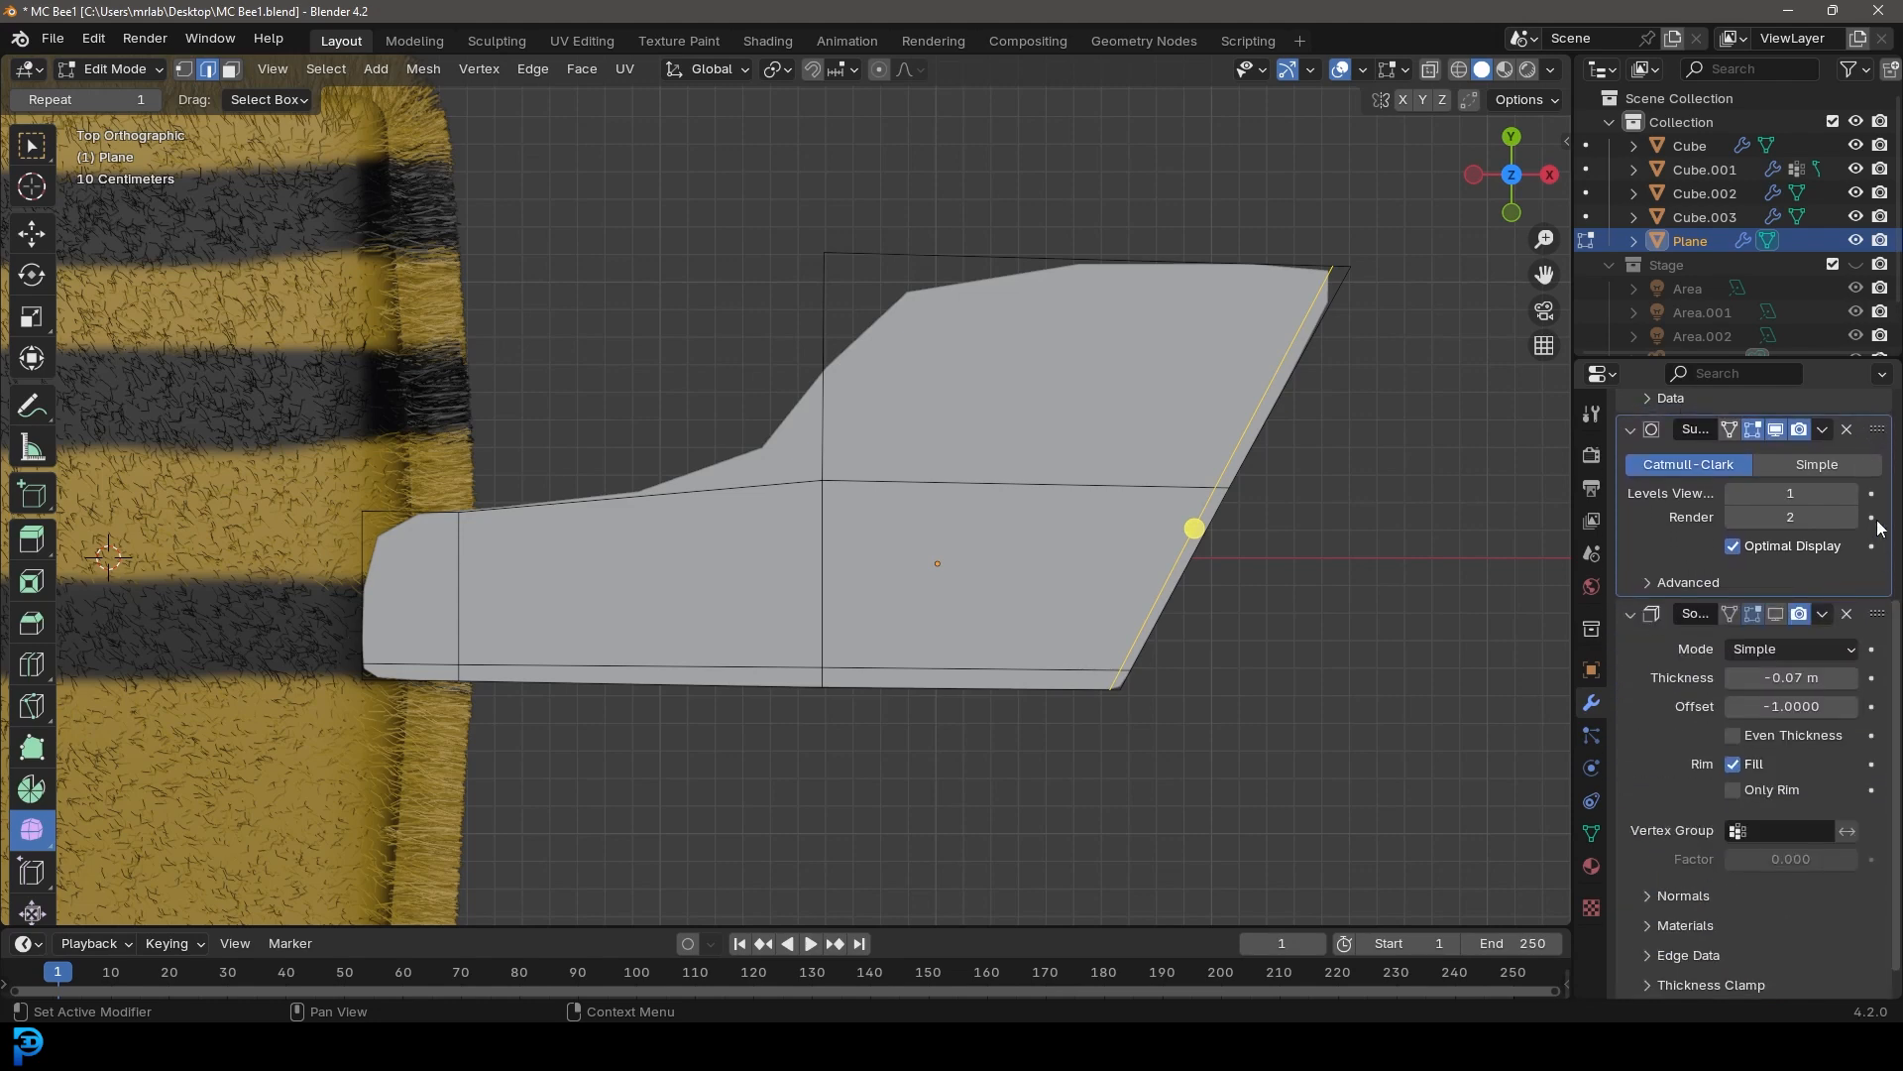
click(1850, 495)
click(1851, 518)
Add two vertical loop cuts on the wing, sliding each one close to an existing vertical edge
shift+middle_drag(989, 395, 985, 420)
shift+middle_drag(957, 332, 982, 391)
scroll(993, 387, up, 1)
key(ctrl+r)
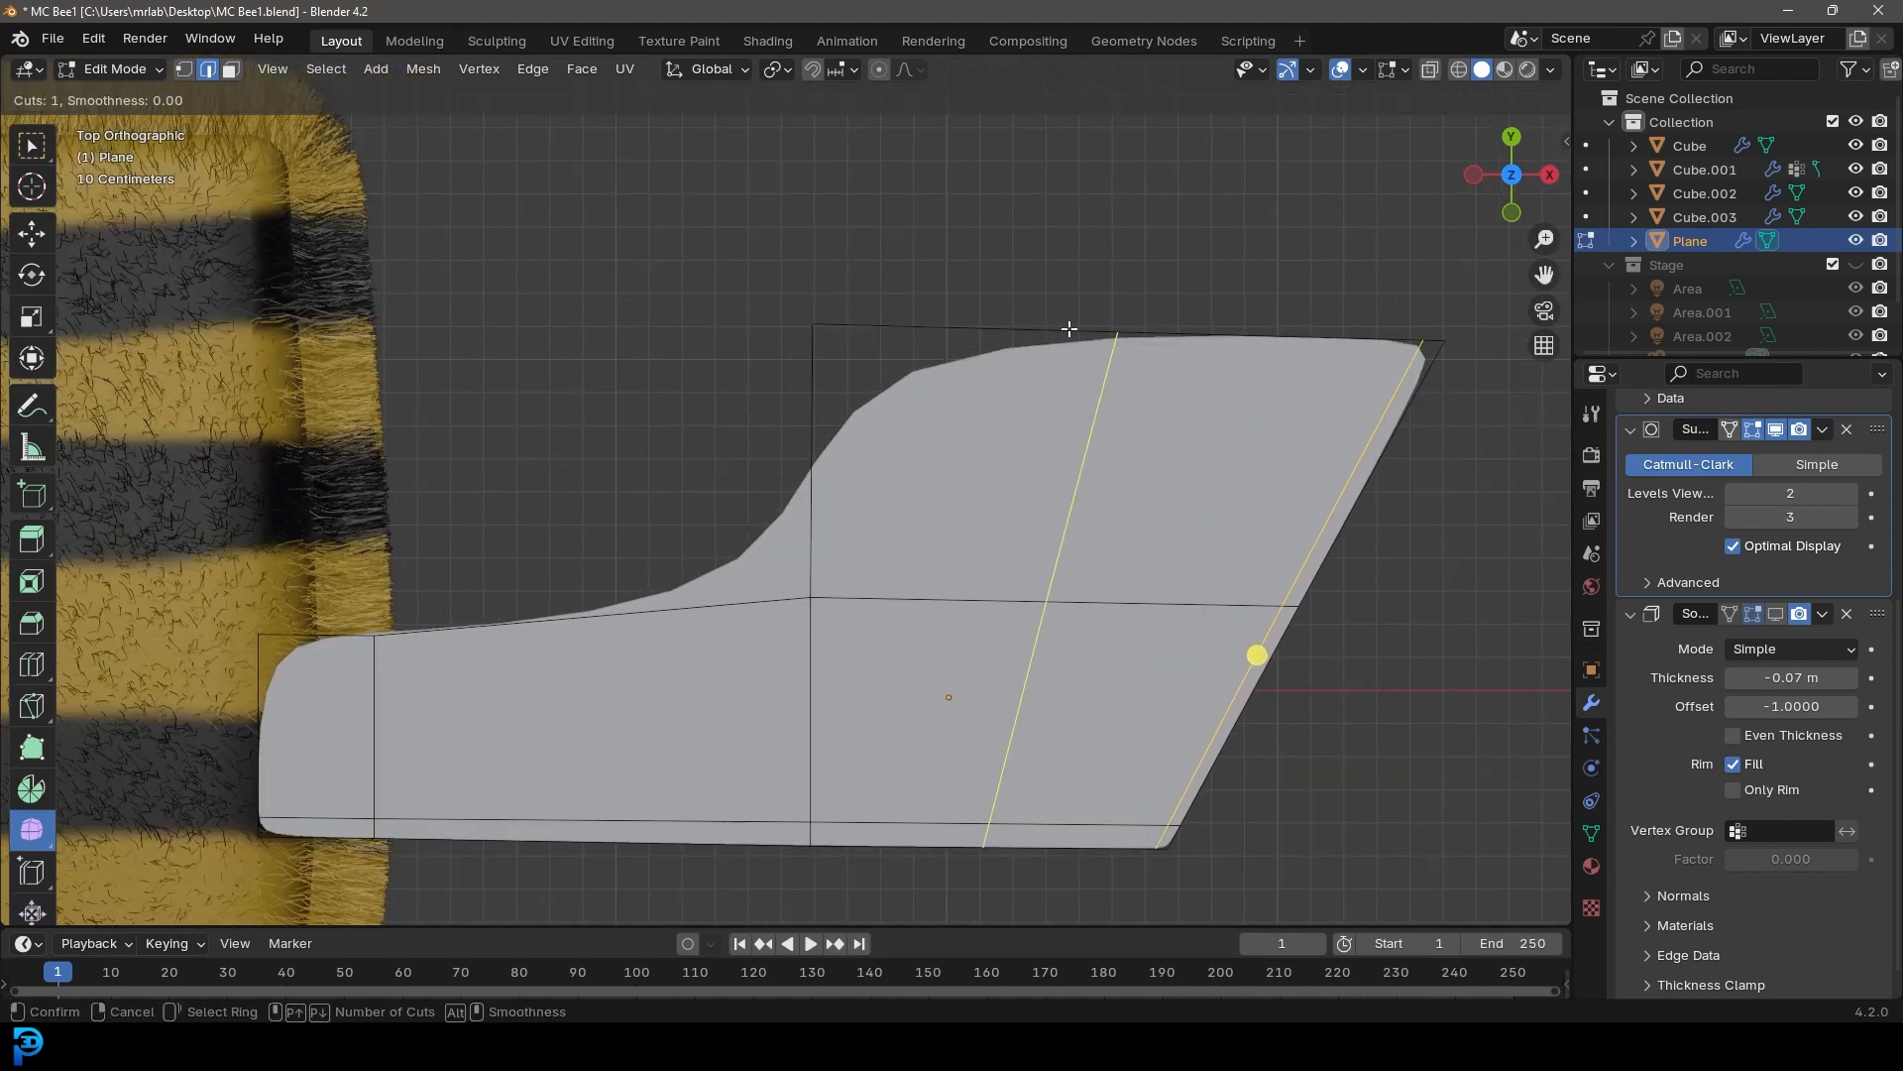
click(1069, 329)
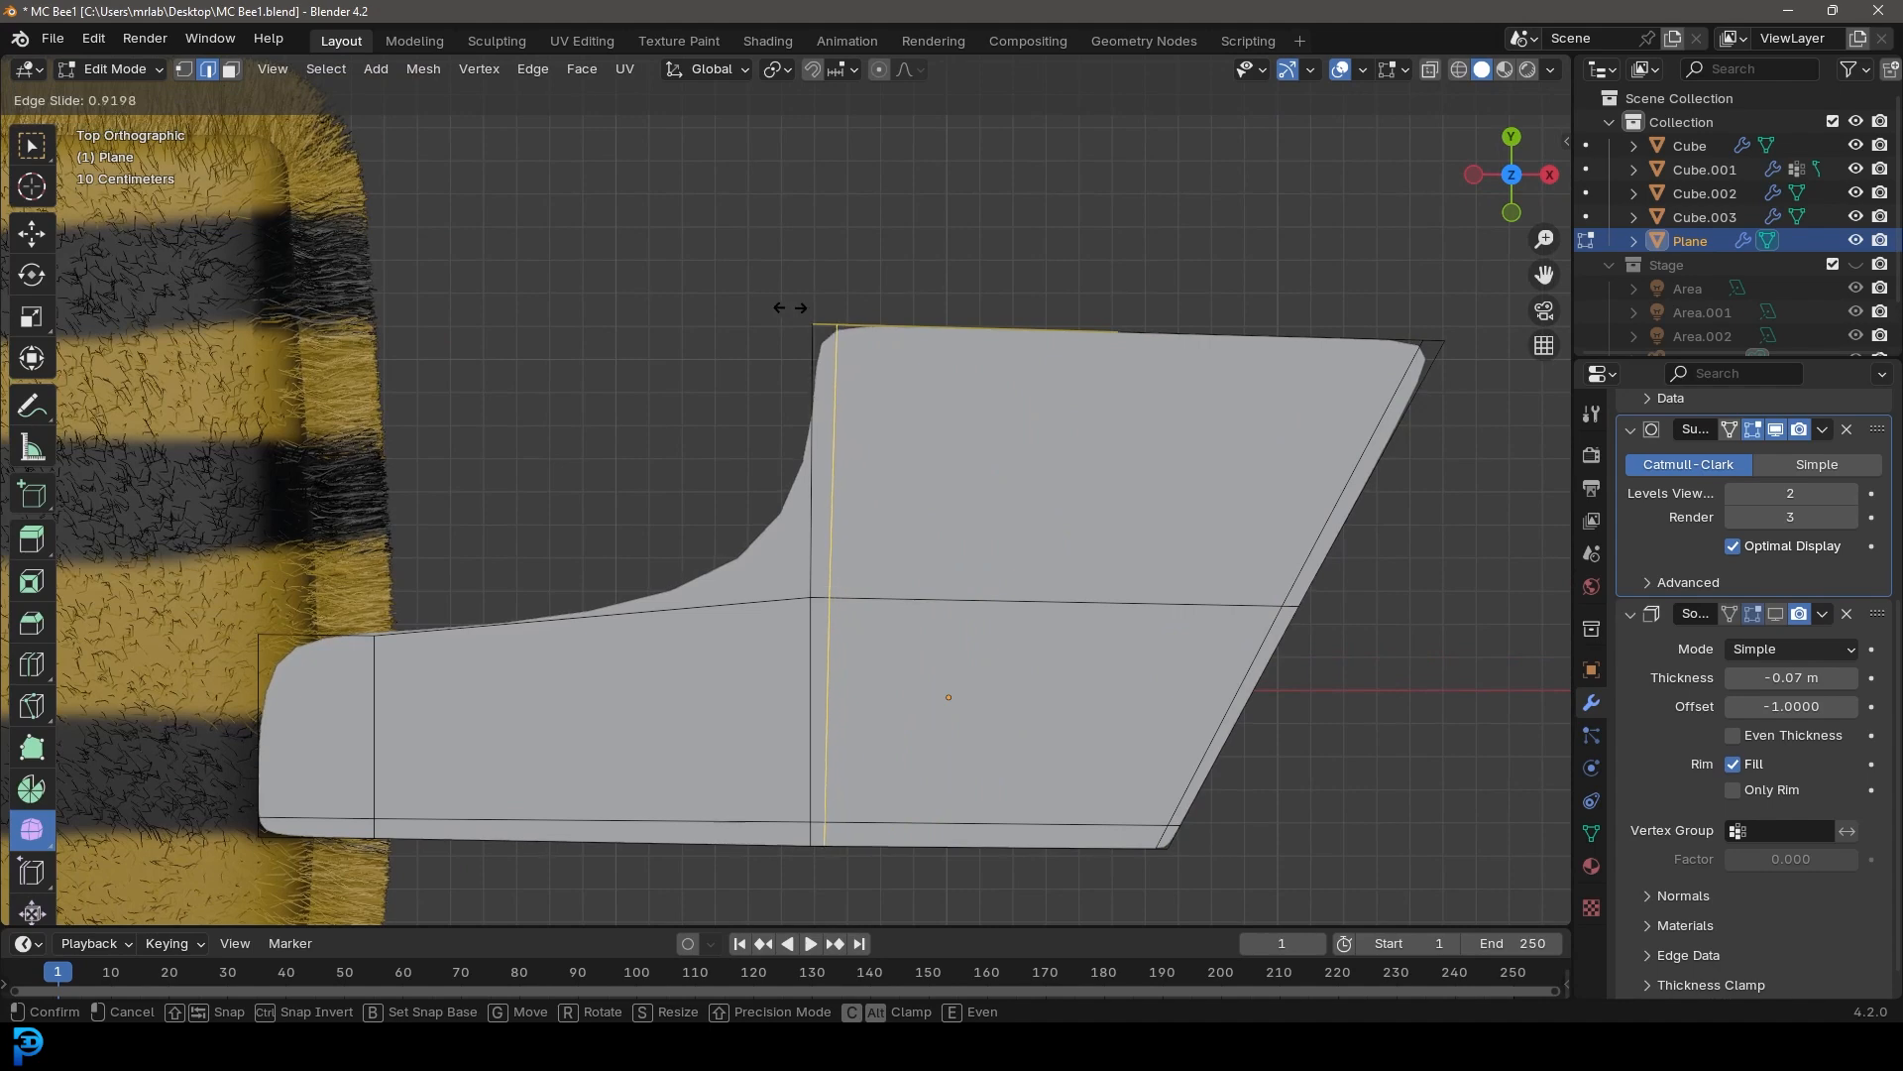
click(786, 308)
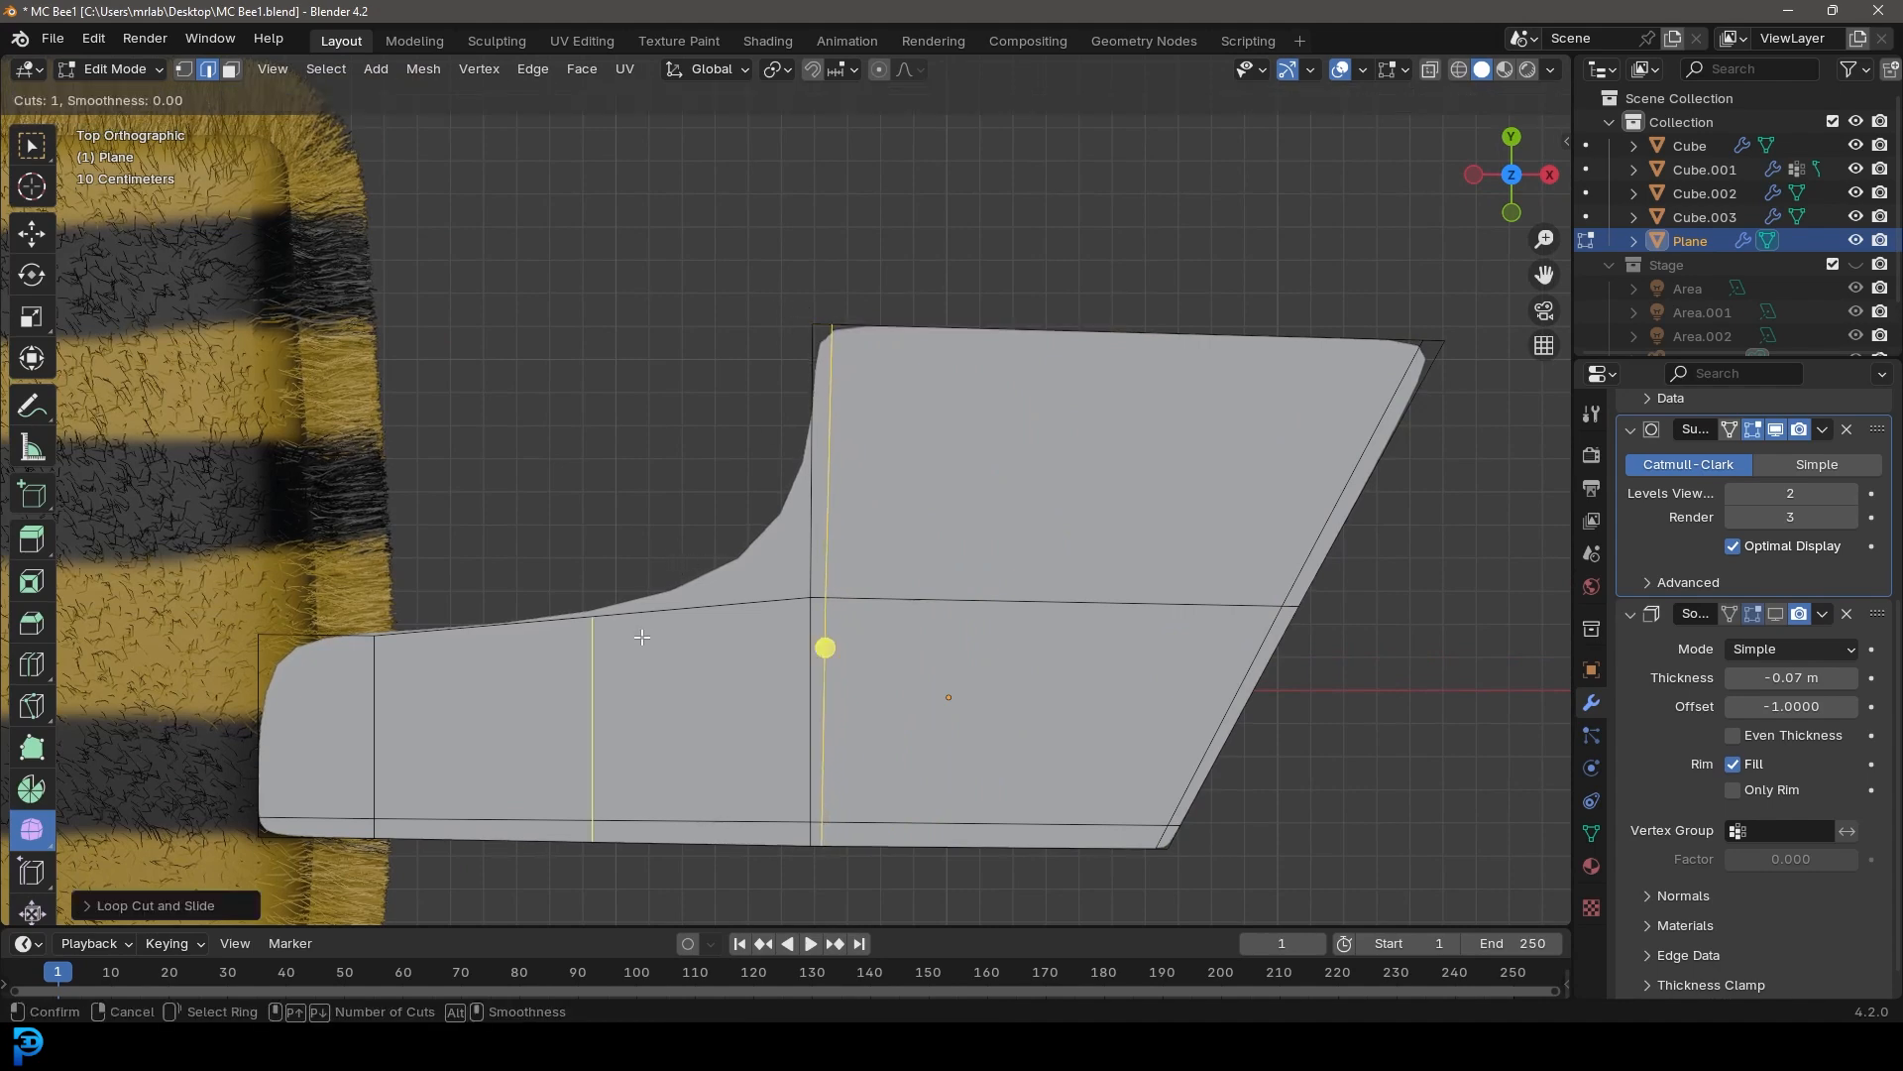
click(643, 635)
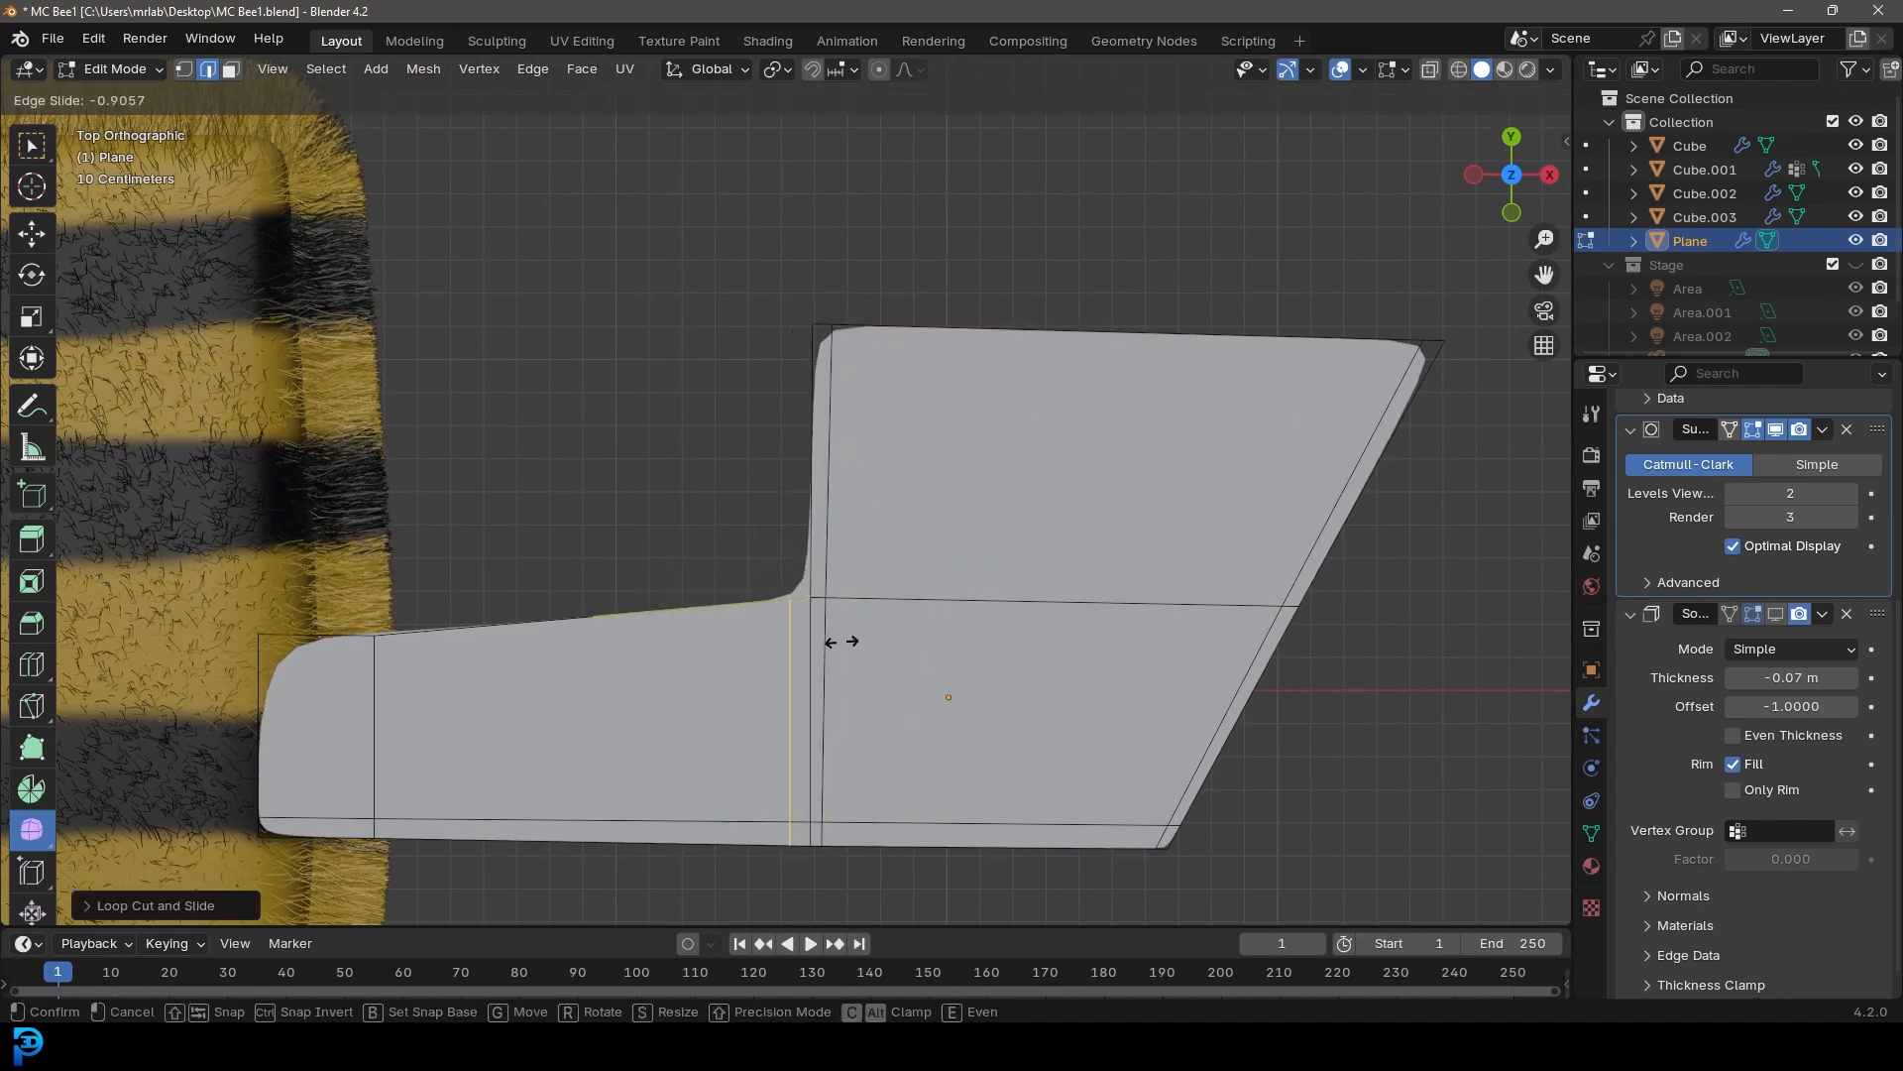
click(842, 642)
Select the wing's root edge and scale it down to round the wing's inner end
click(254, 714)
shift+middle_drag(321, 730, 429, 650)
key(s)
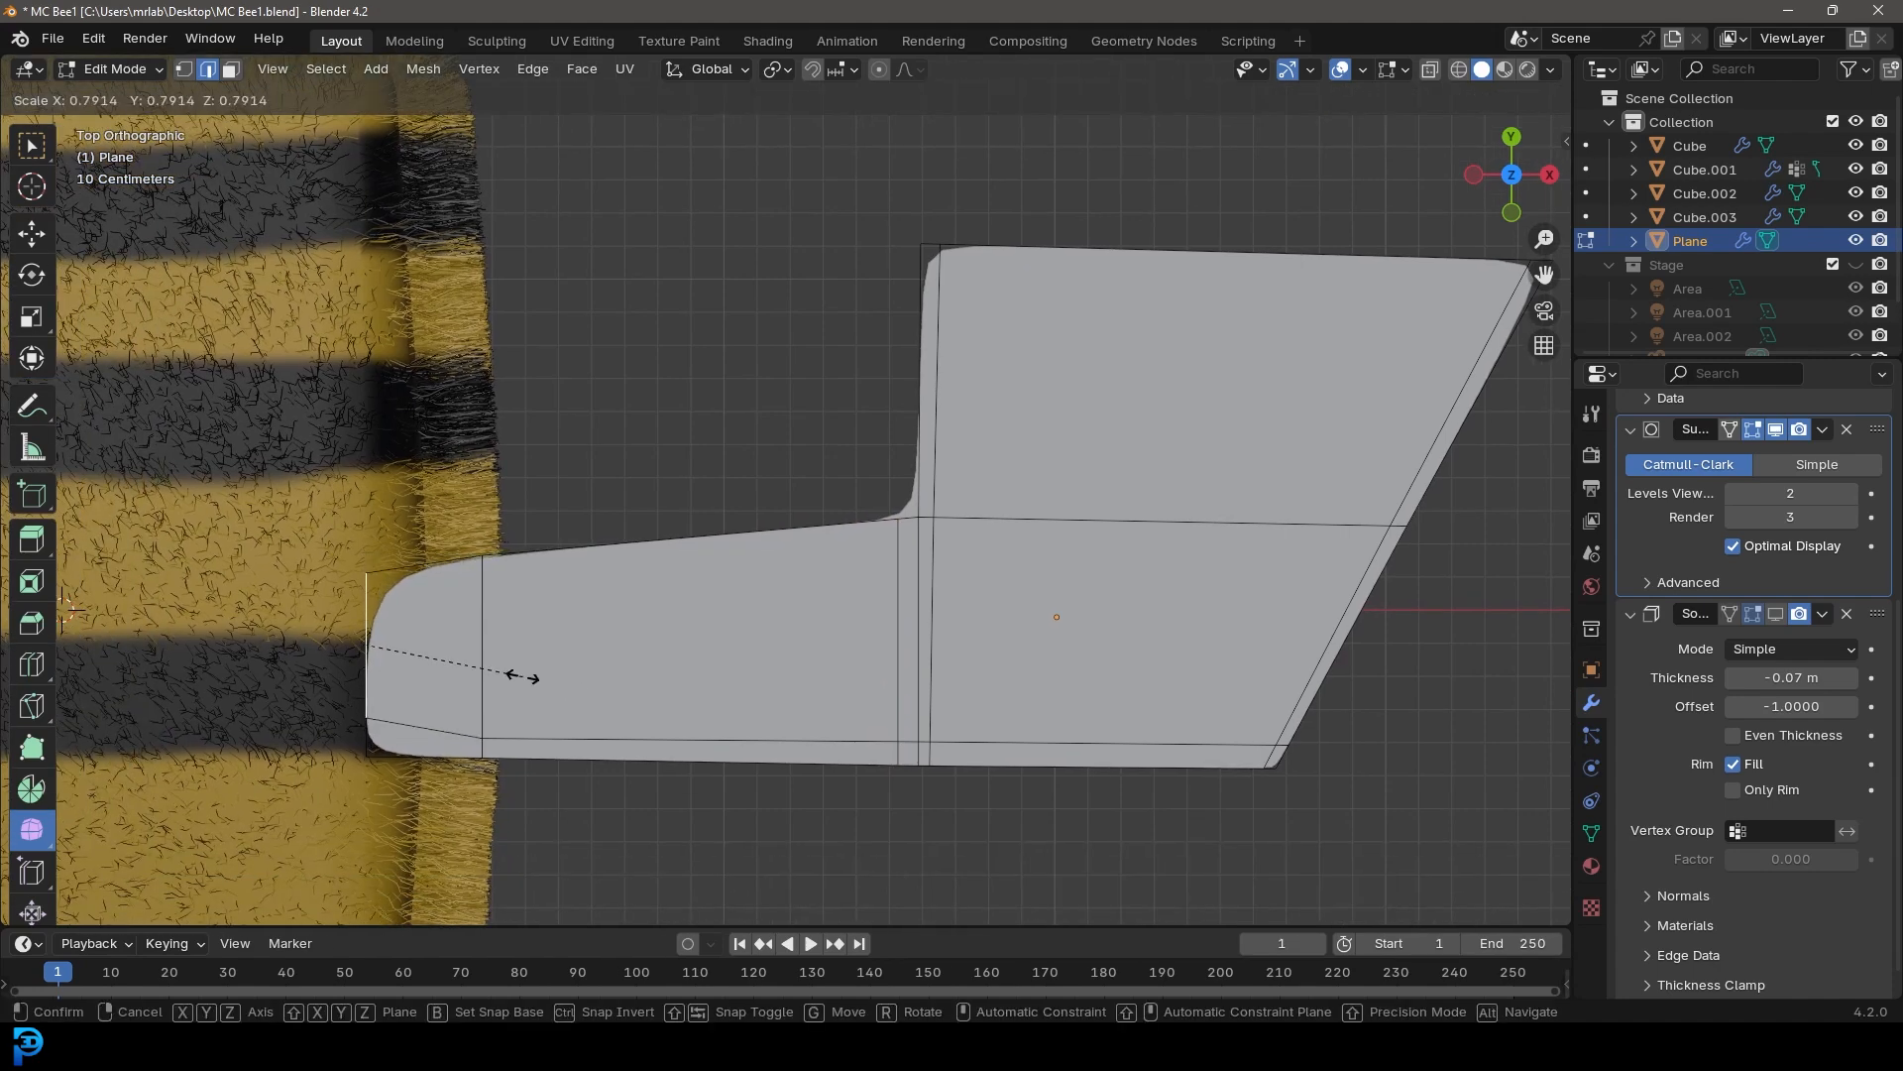
click(366, 645)
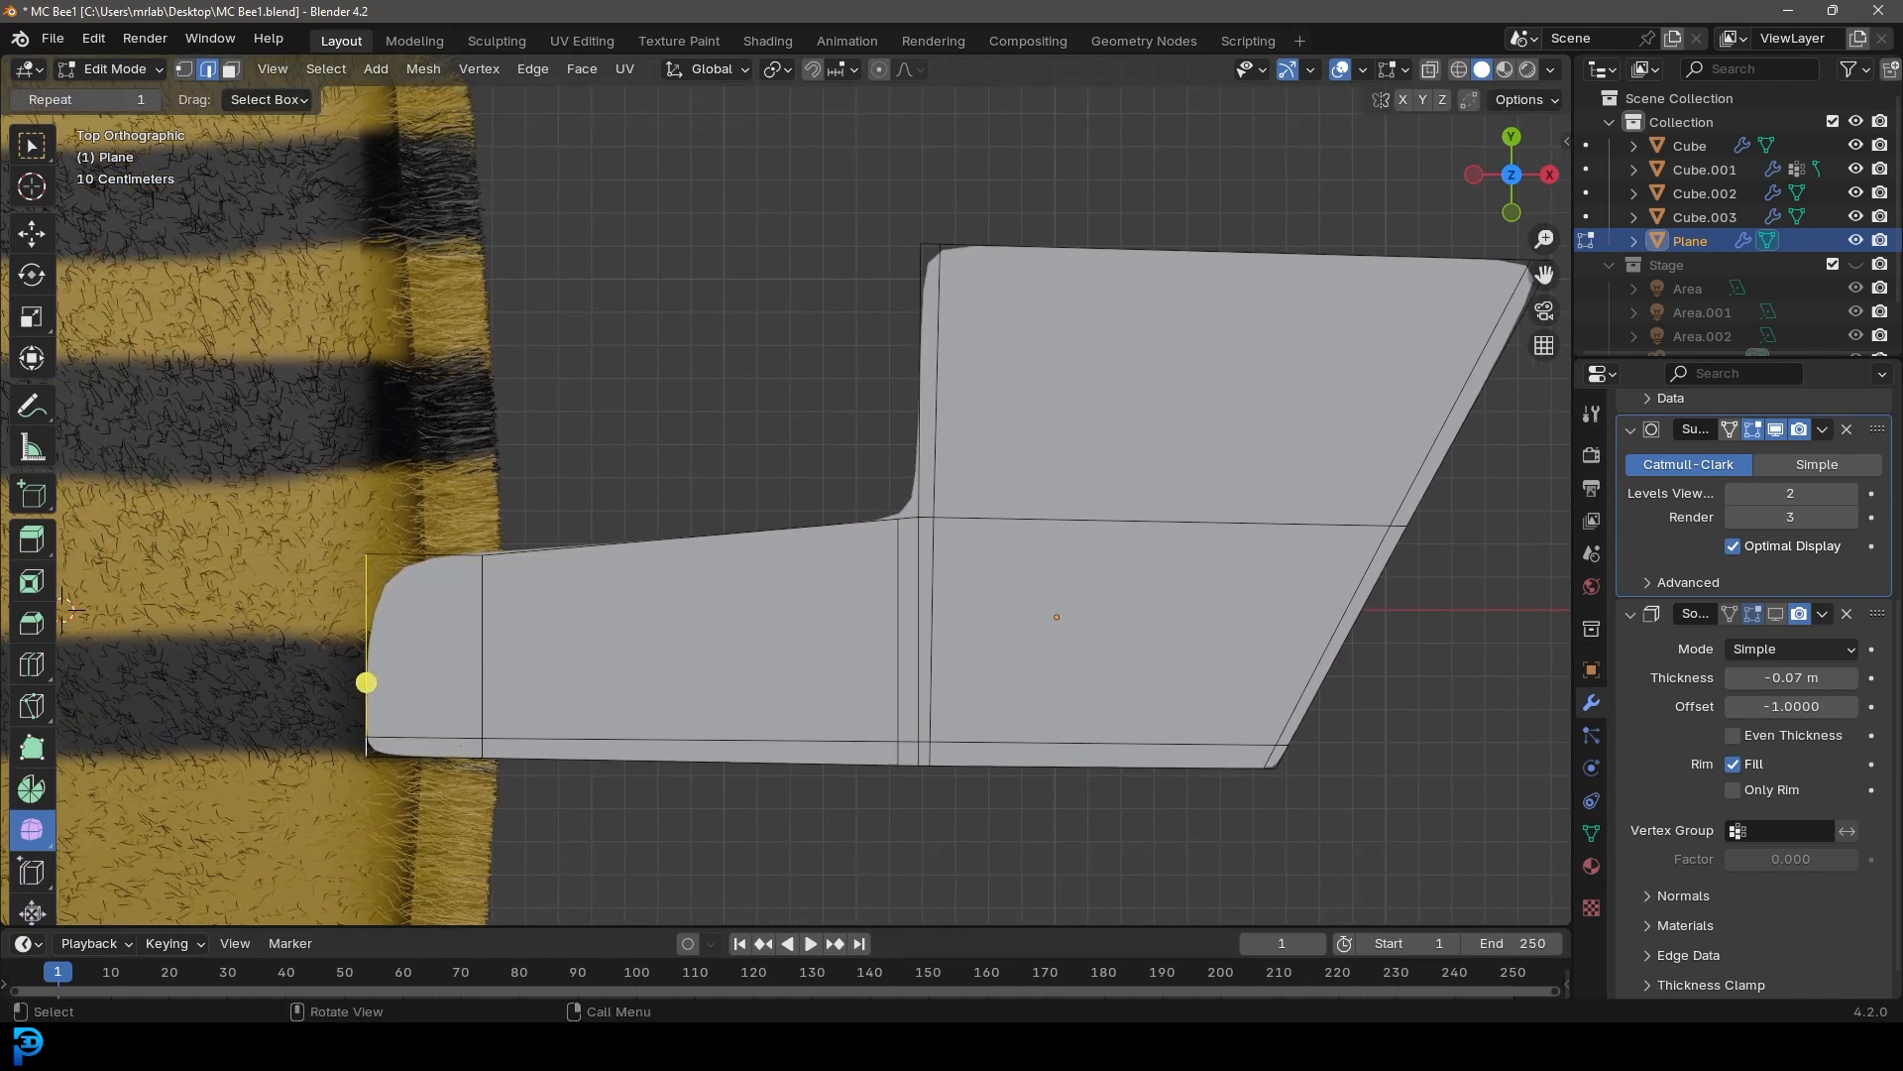
key(s)
click(524, 756)
Select the neighbouring vertical edge loop and scale it down as well
click(483, 646)
alt+click(484, 647)
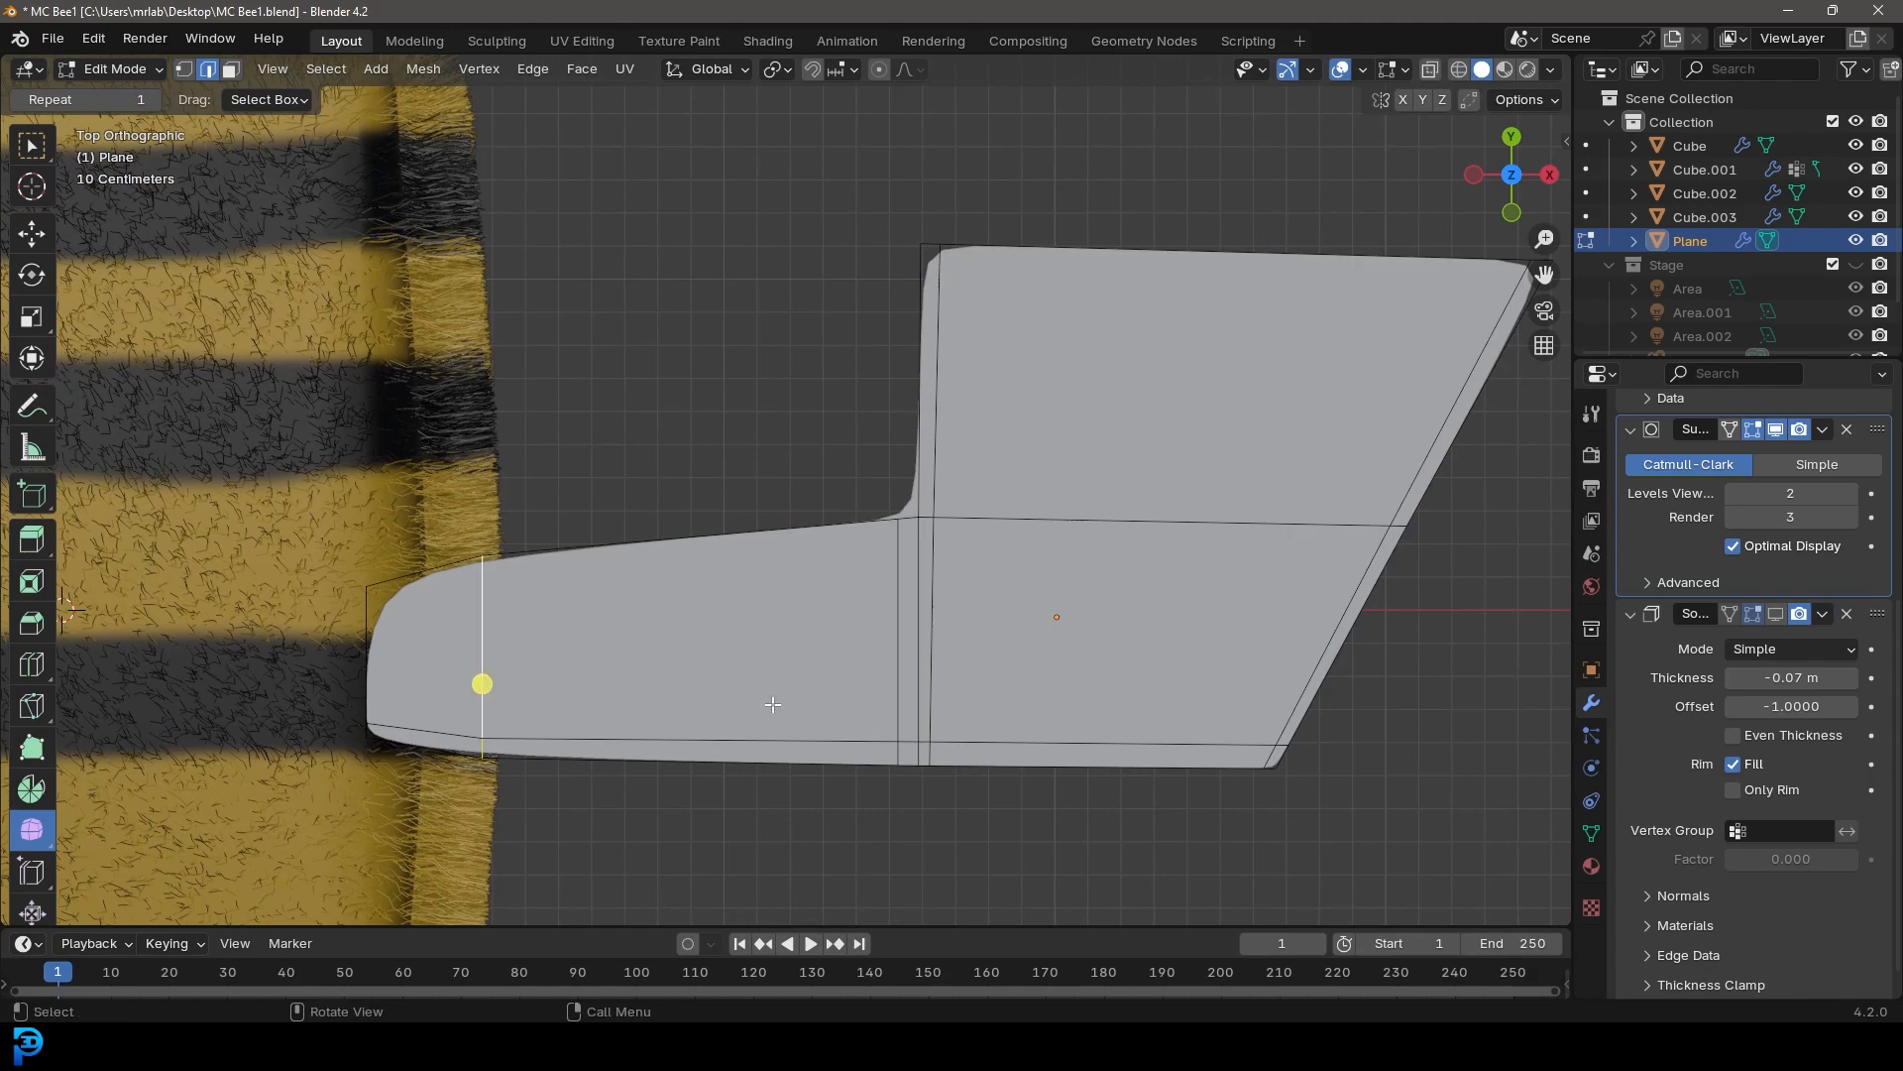
key(s)
click(737, 700)
Collapse the modifier panels and turn the Solidify modifier's Edit Mode display back on
scroll(1025, 459, down, 1)
scroll(1014, 621, down, 3)
middle_drag(973, 678, 944, 511)
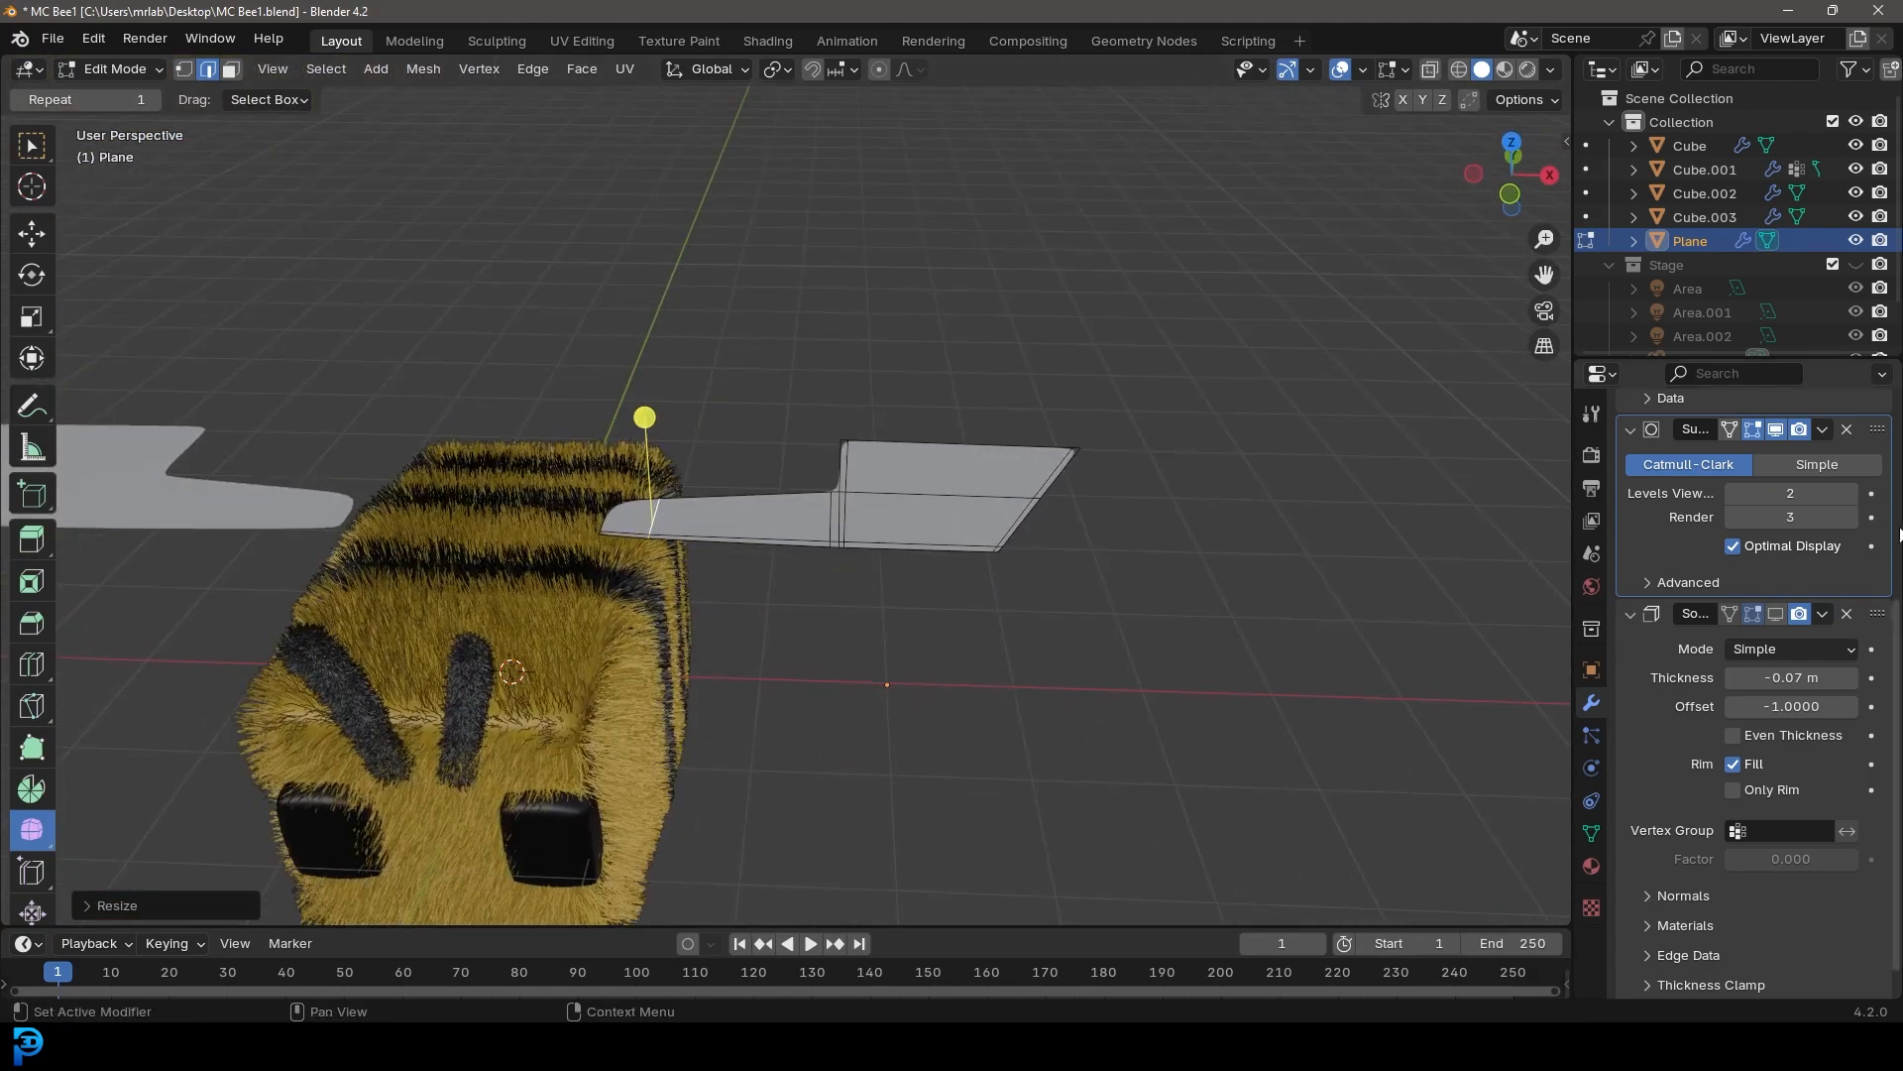
click(1630, 427)
scroll(1629, 438, up, 2)
click(1628, 434)
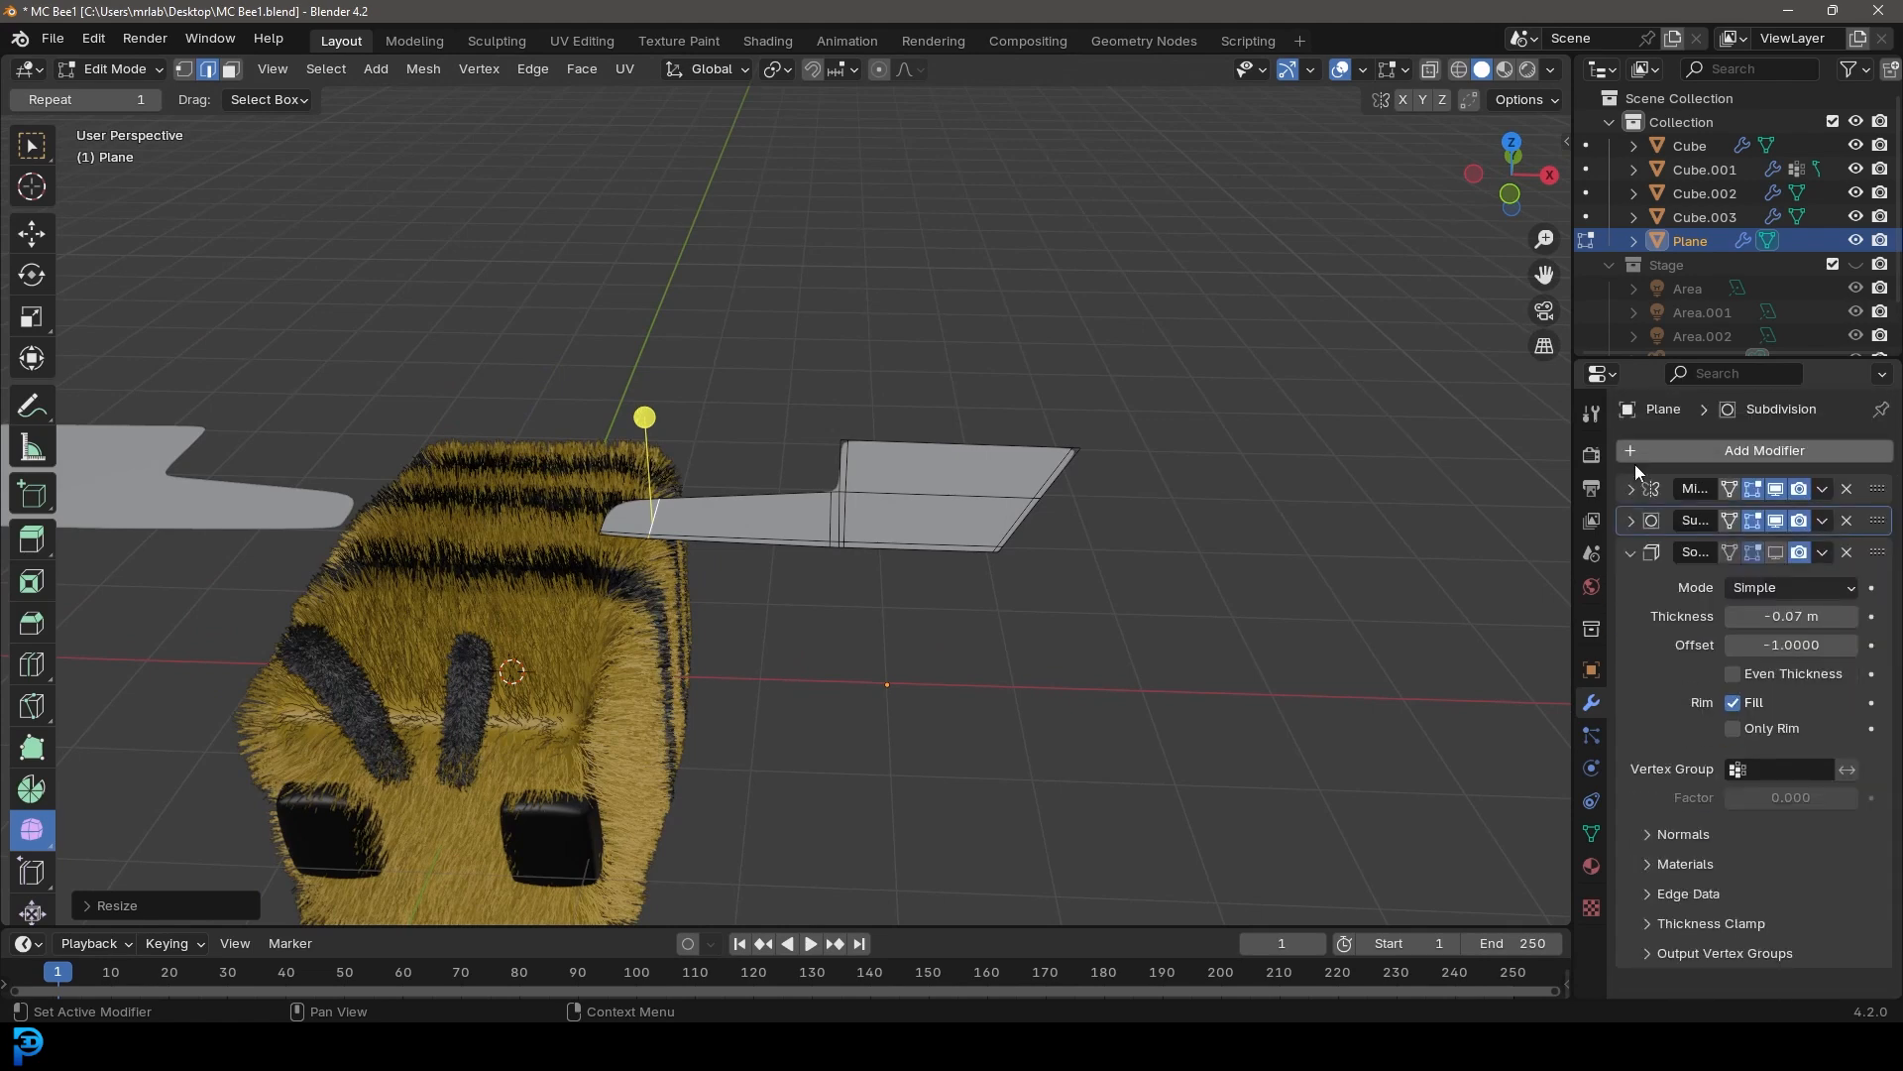
click(1631, 552)
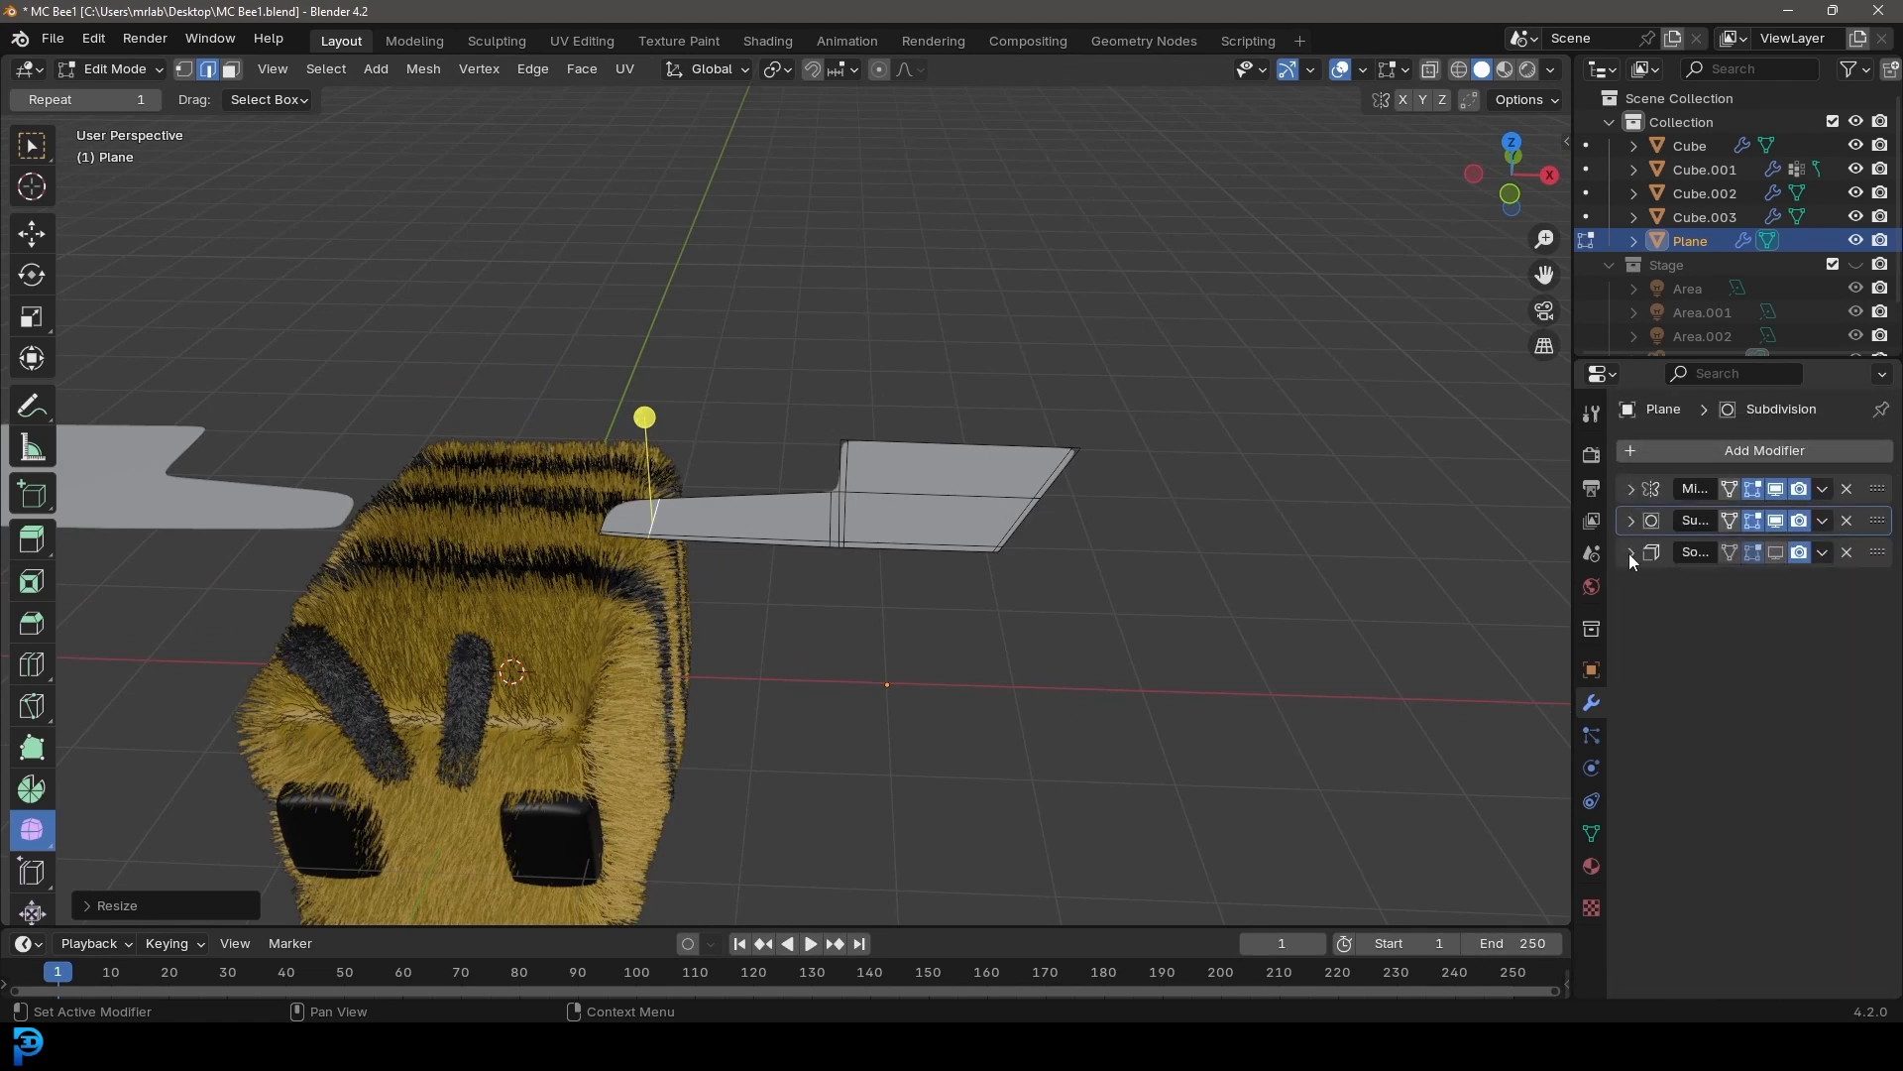
click(1774, 554)
In front view, rotate the wing upward about 27 degrees and move it up above the body
scroll(1031, 479, down, 2)
middle_drag(854, 525, 778, 520)
key(KP_1)
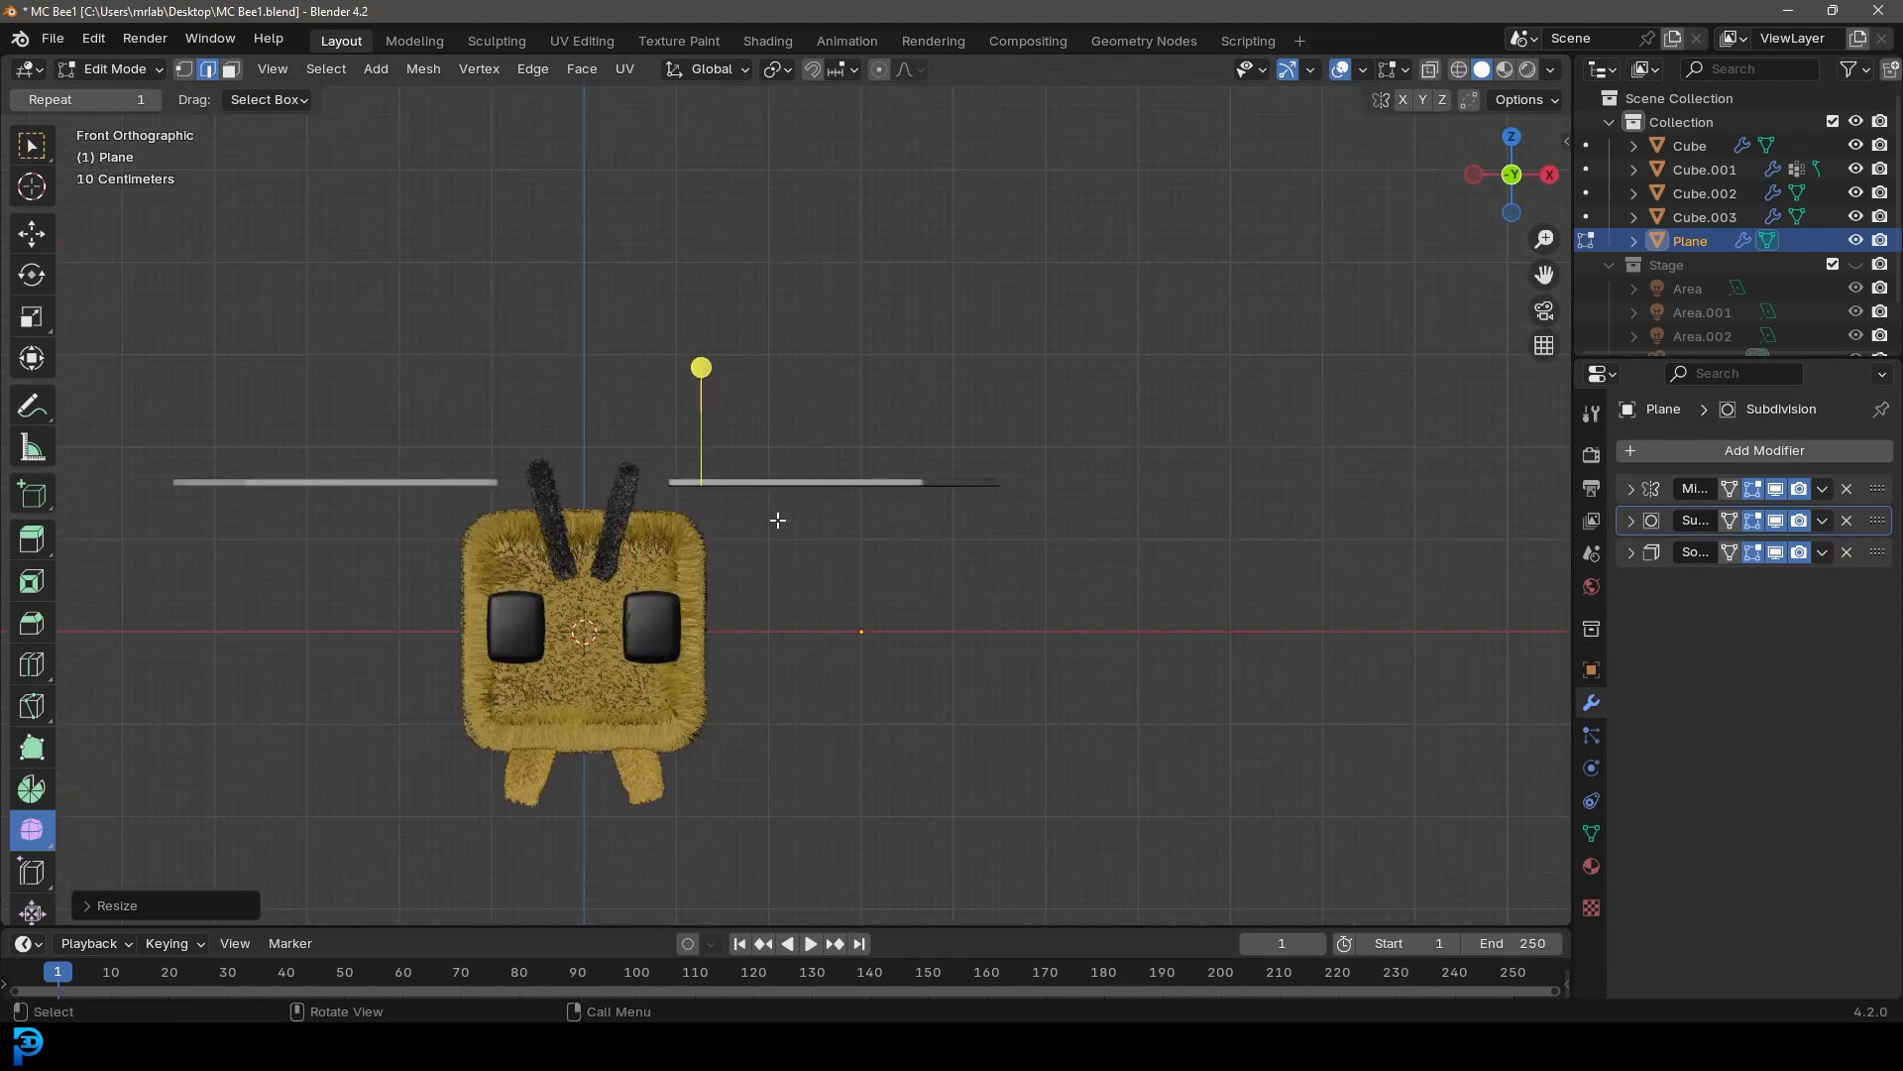
scroll(833, 565, up, 2)
key(r)
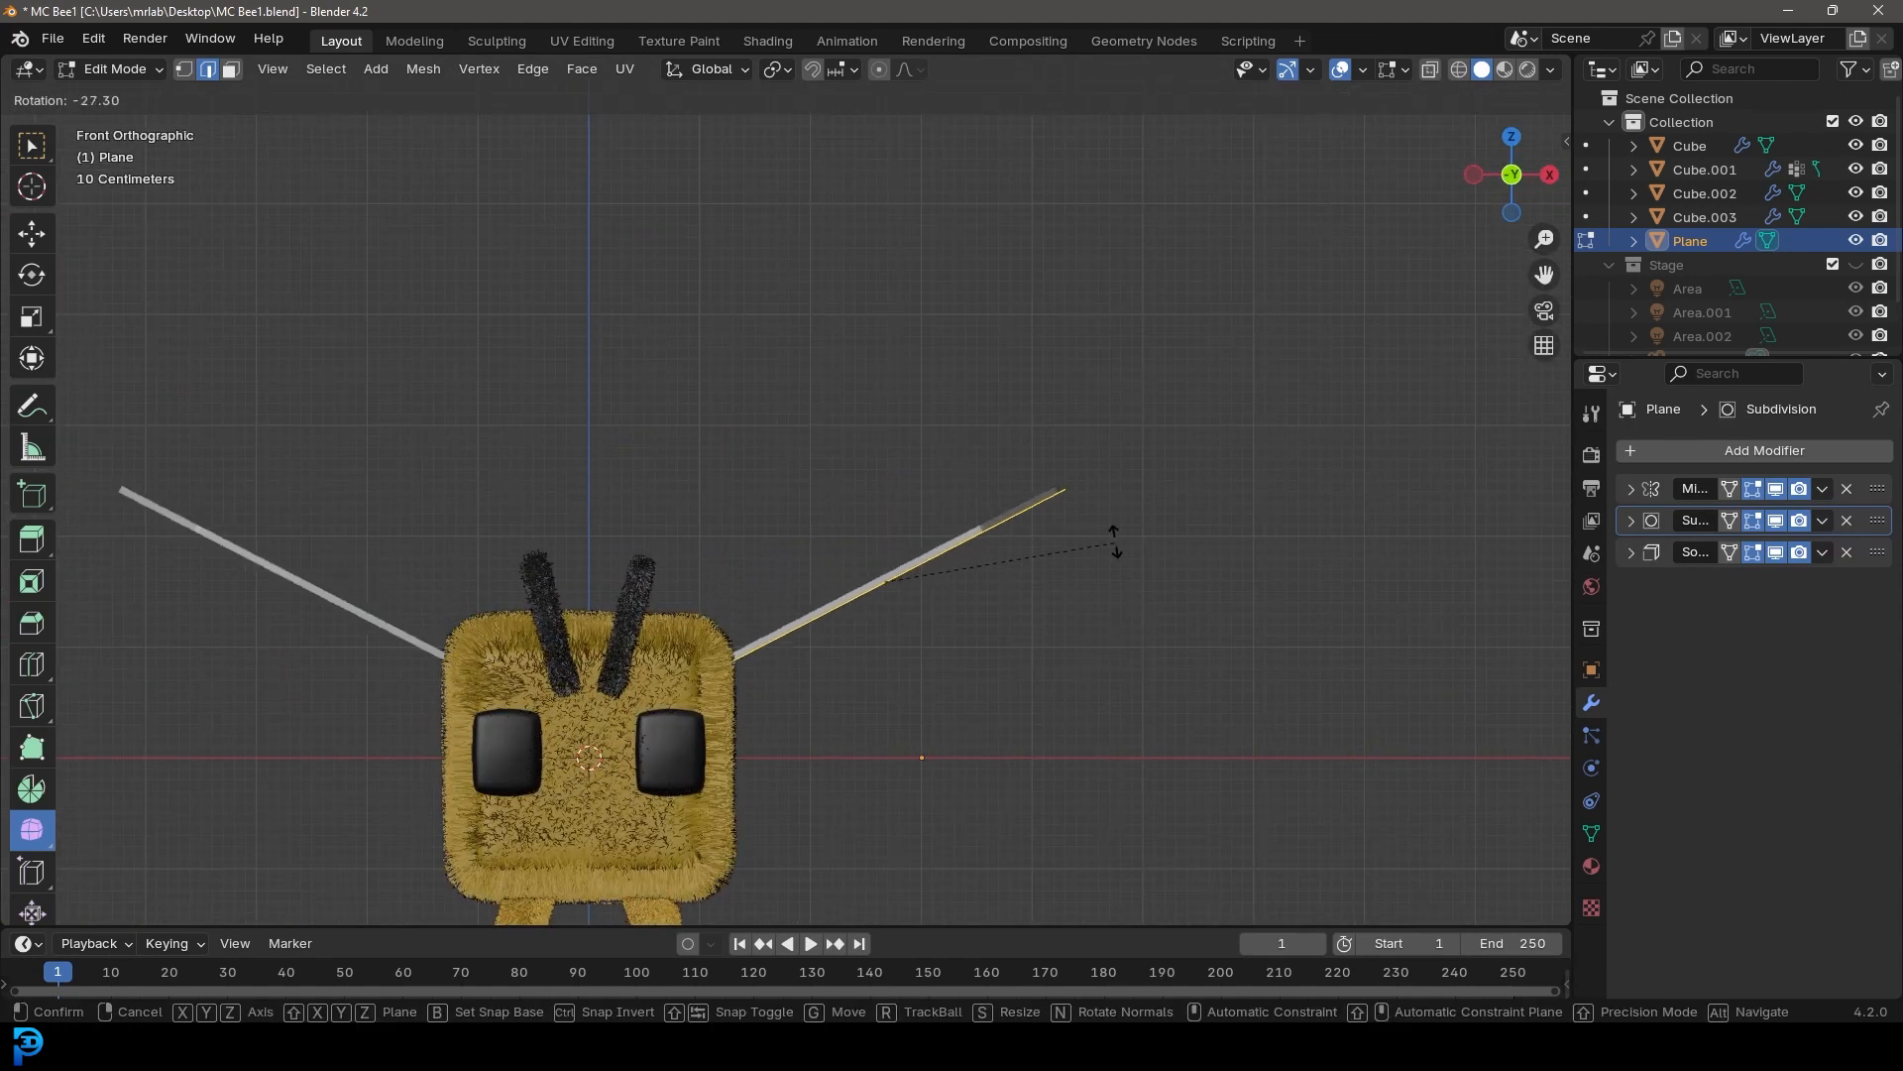
click(1101, 510)
key(g)
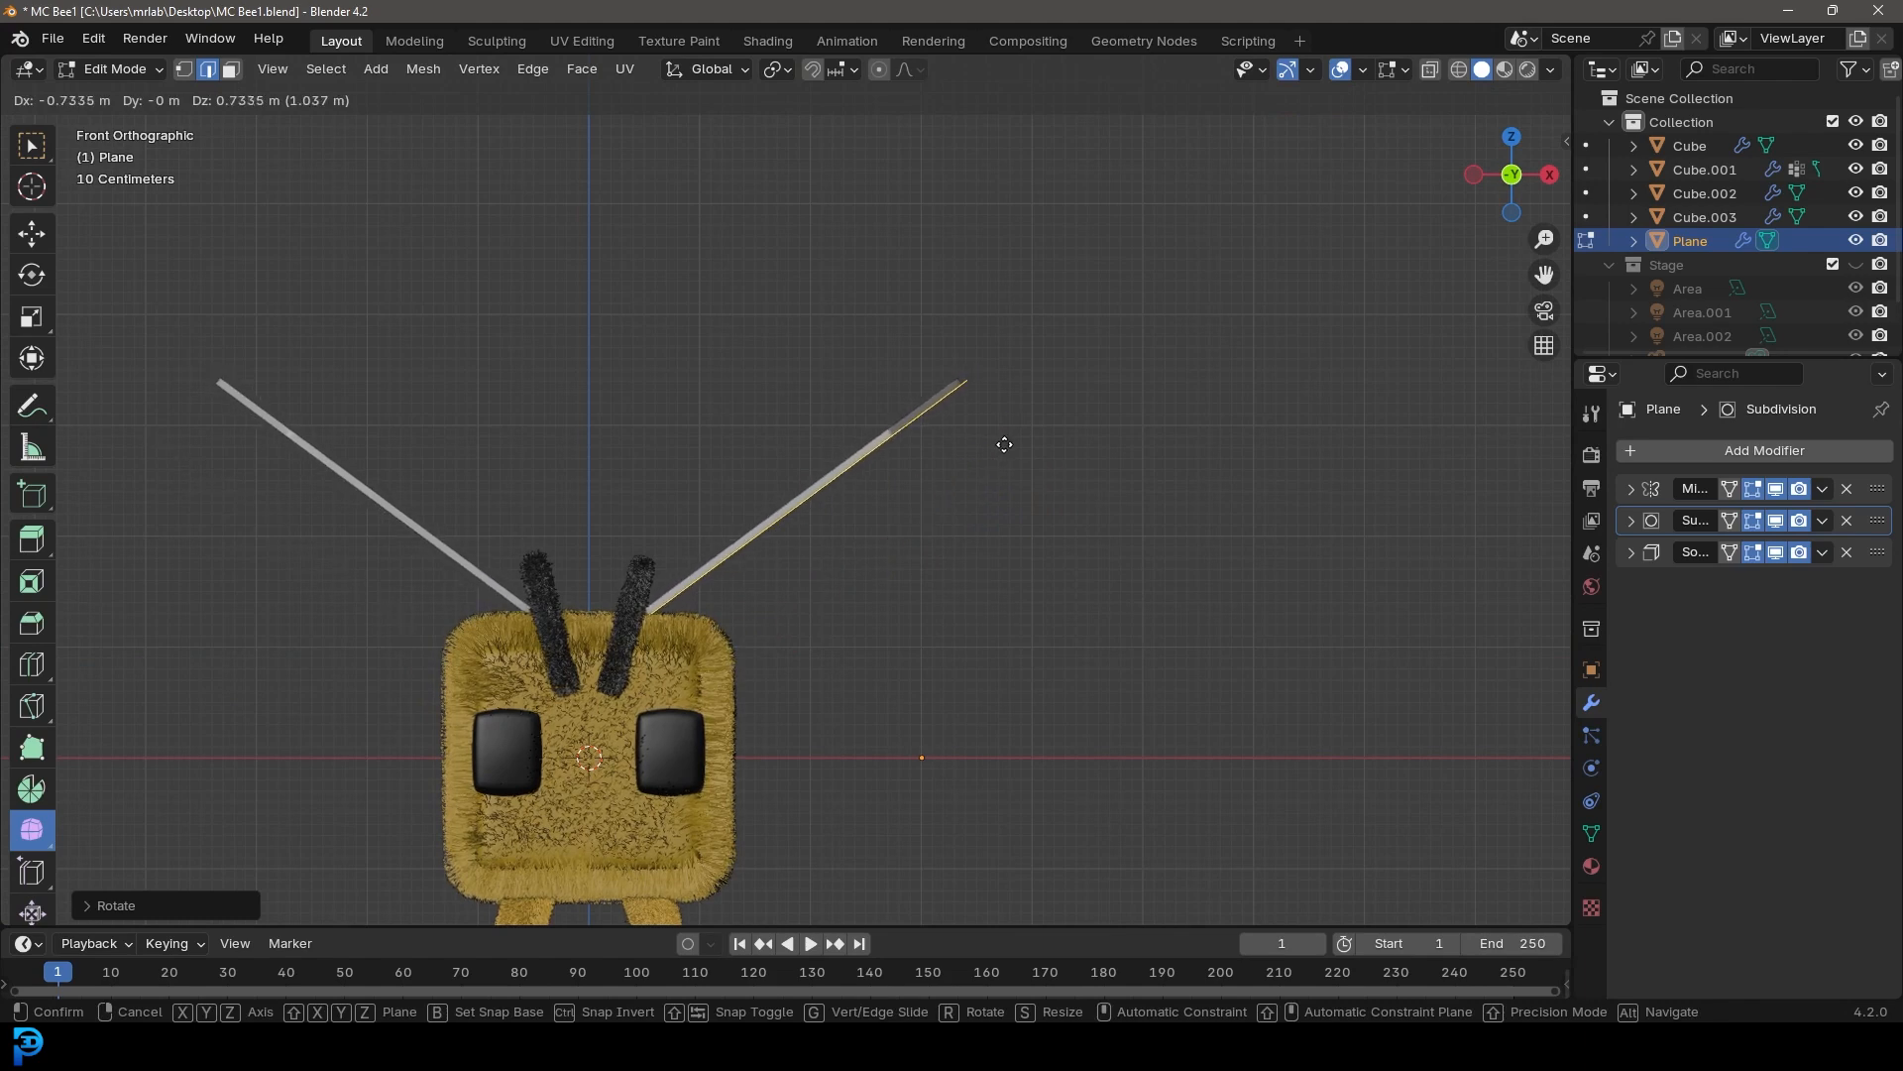
click(1004, 444)
In top view, rotate the wing to angle it backward and reposition it on the body
key(KP_7)
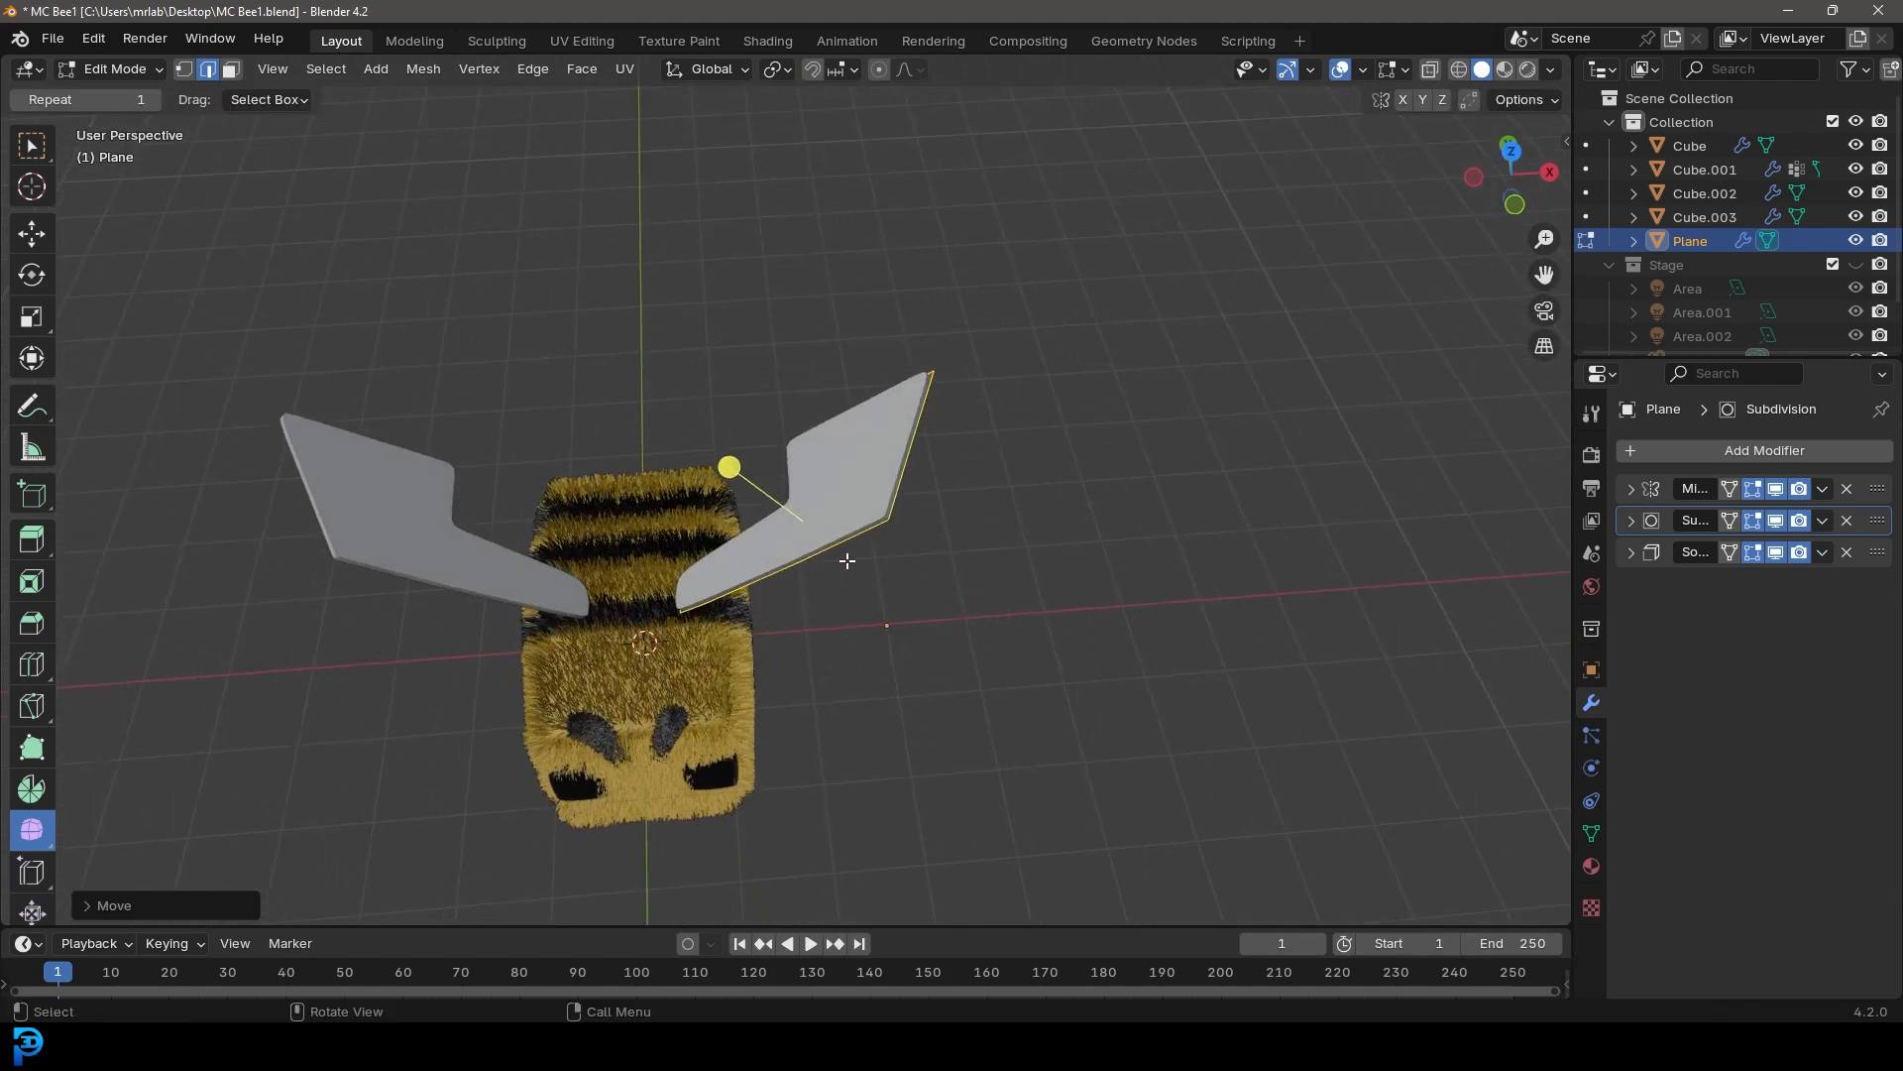
key(r)
click(1011, 540)
key(g)
scroll(987, 604, up, 1)
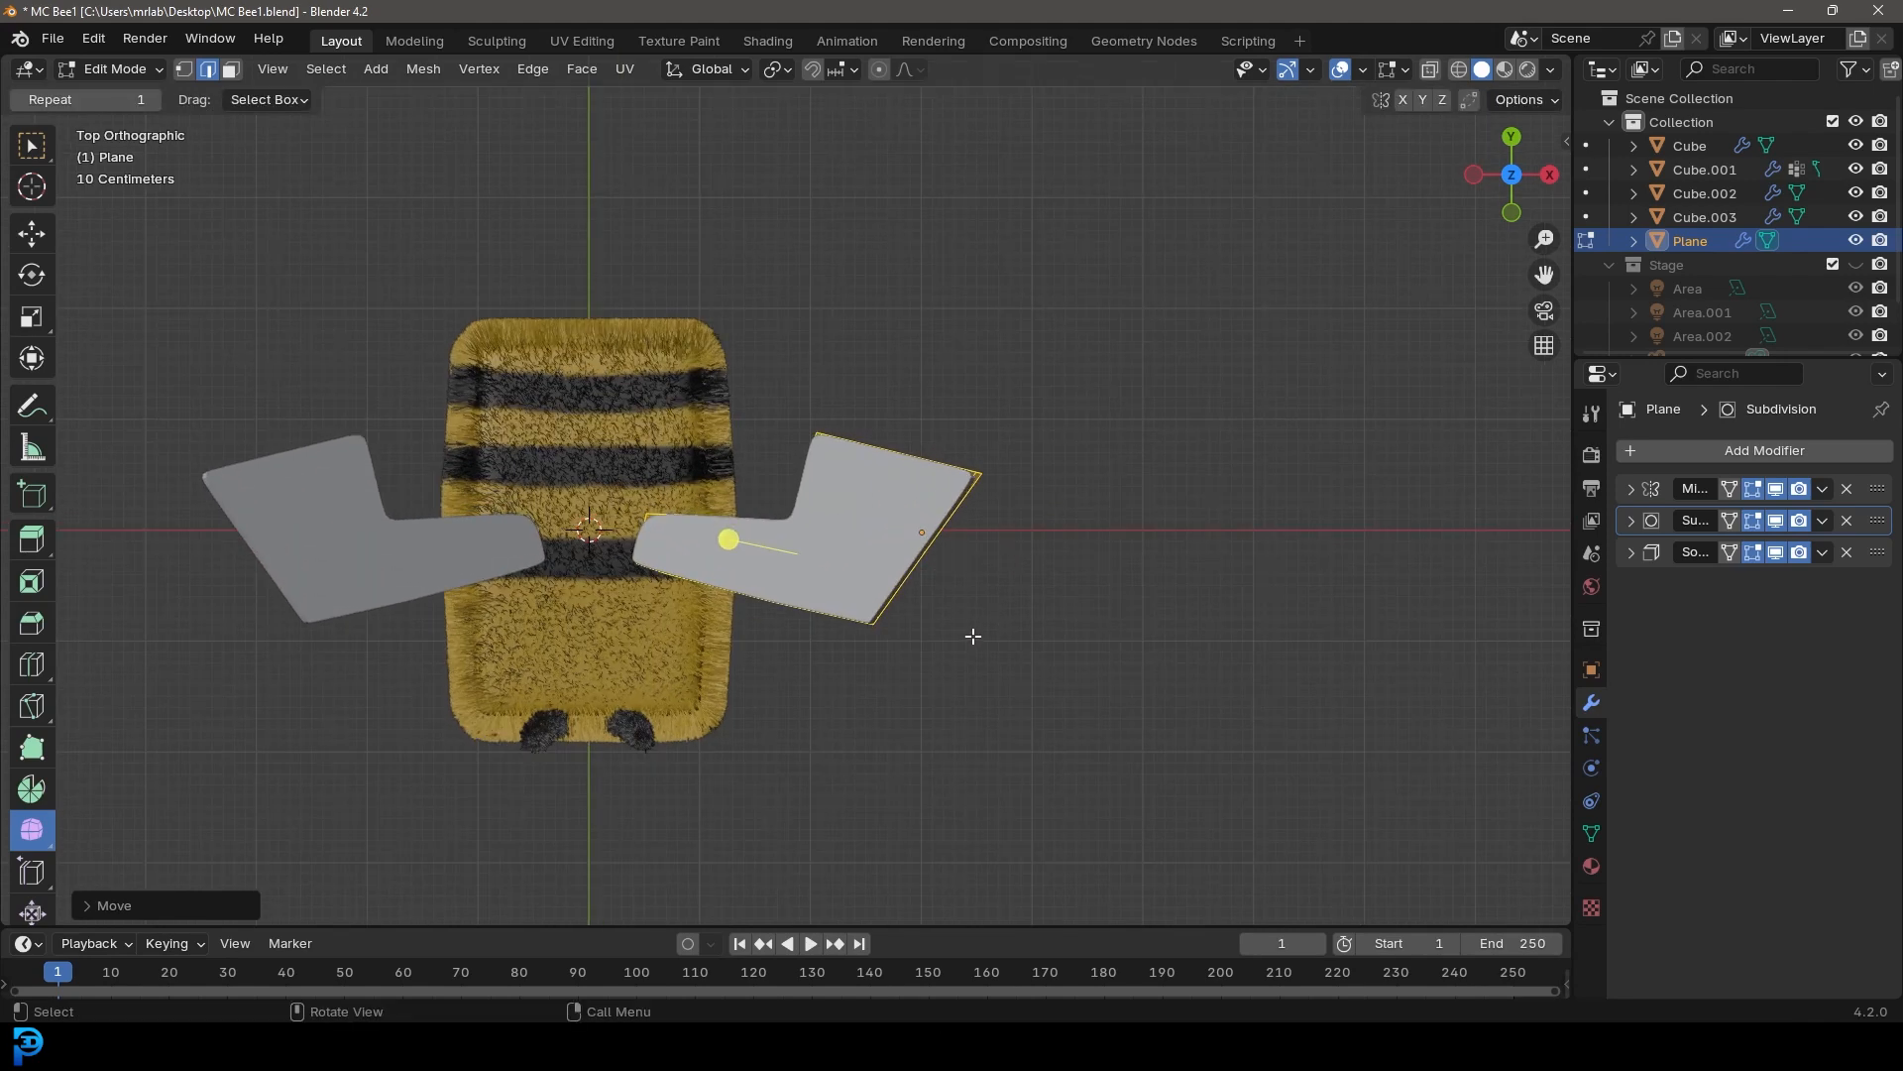
click(974, 624)
Duplicate the wing geometry, then rotate and scale the copy down to form a smaller hind wing
key(shift+d)
key(r)
click(1016, 431)
key(s)
click(954, 480)
In front view, rotate the smaller wing and move it down below the main wing
key(KP_1)
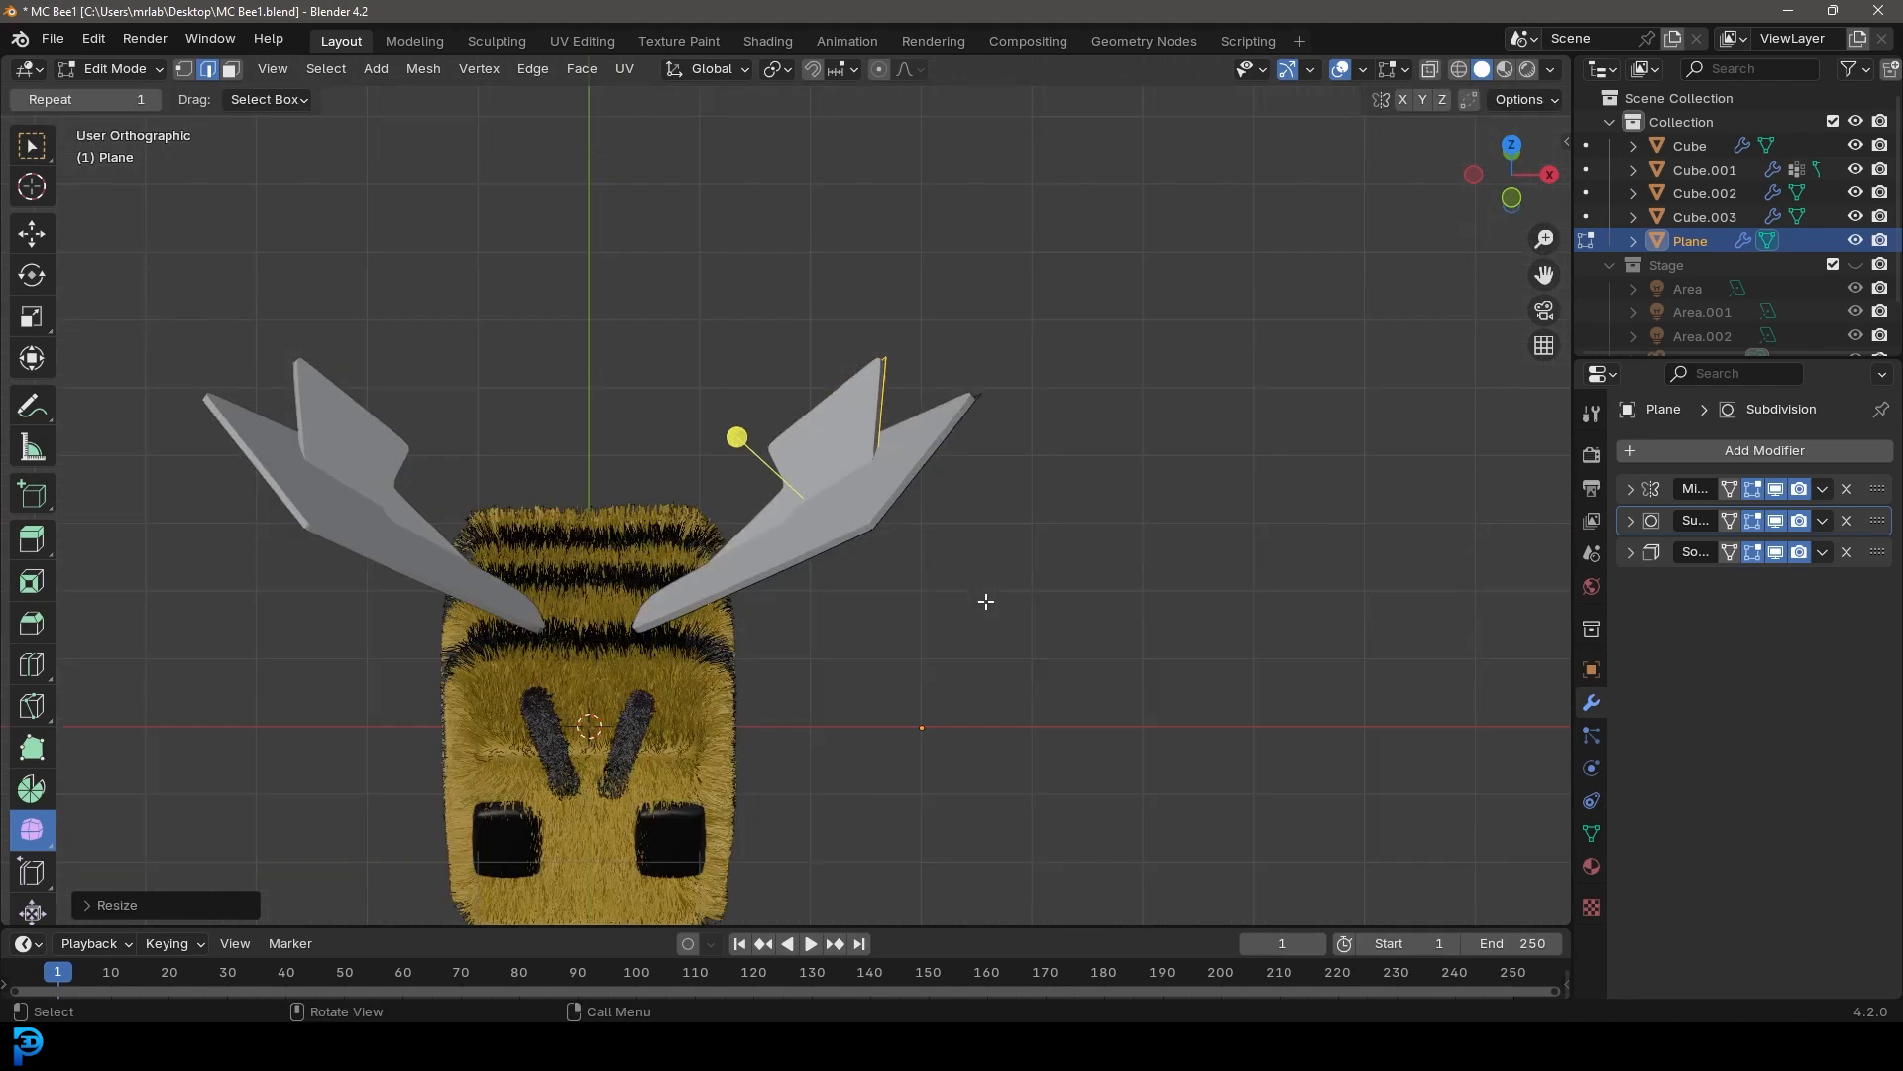
key(r)
click(1072, 589)
key(g)
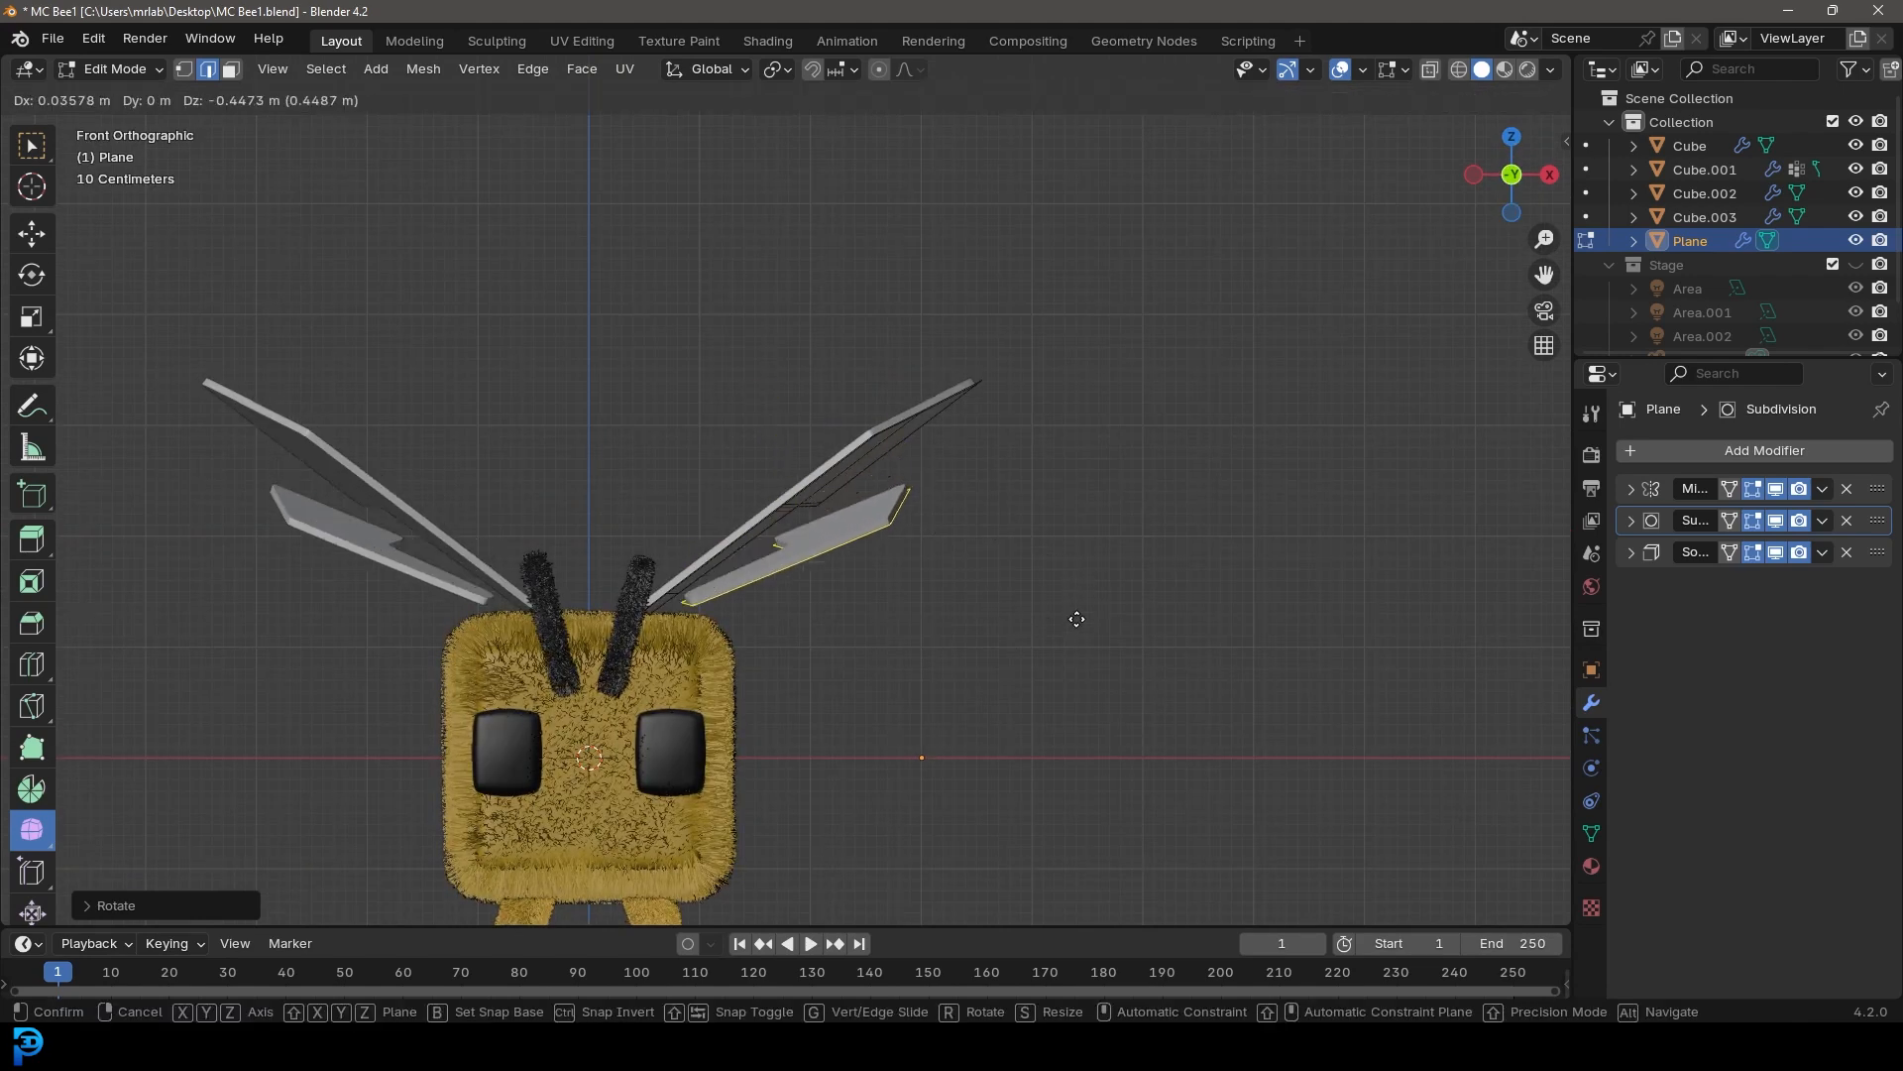
click(1041, 628)
Leave Edit Mode on the wing object
middle_drag(1041, 628, 952, 459)
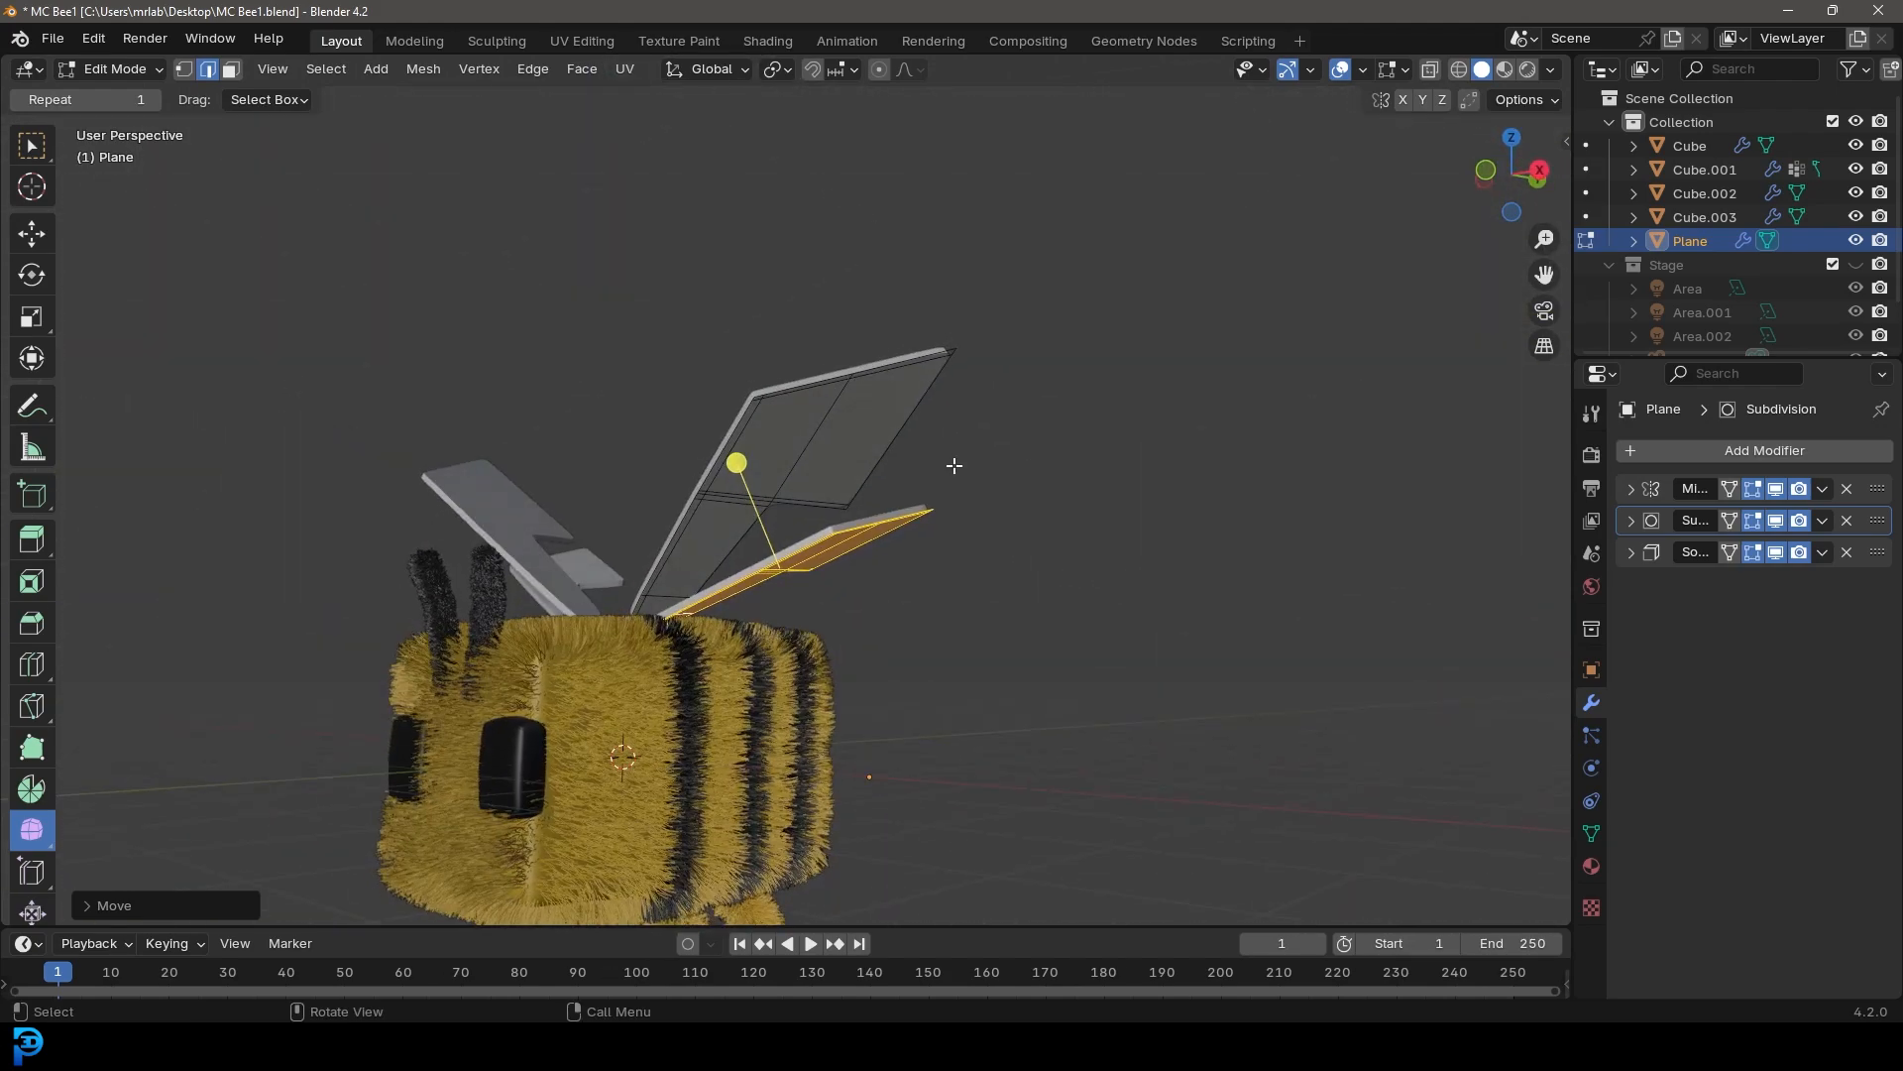
key(Tab)
middle_drag(810, 430, 821, 509)
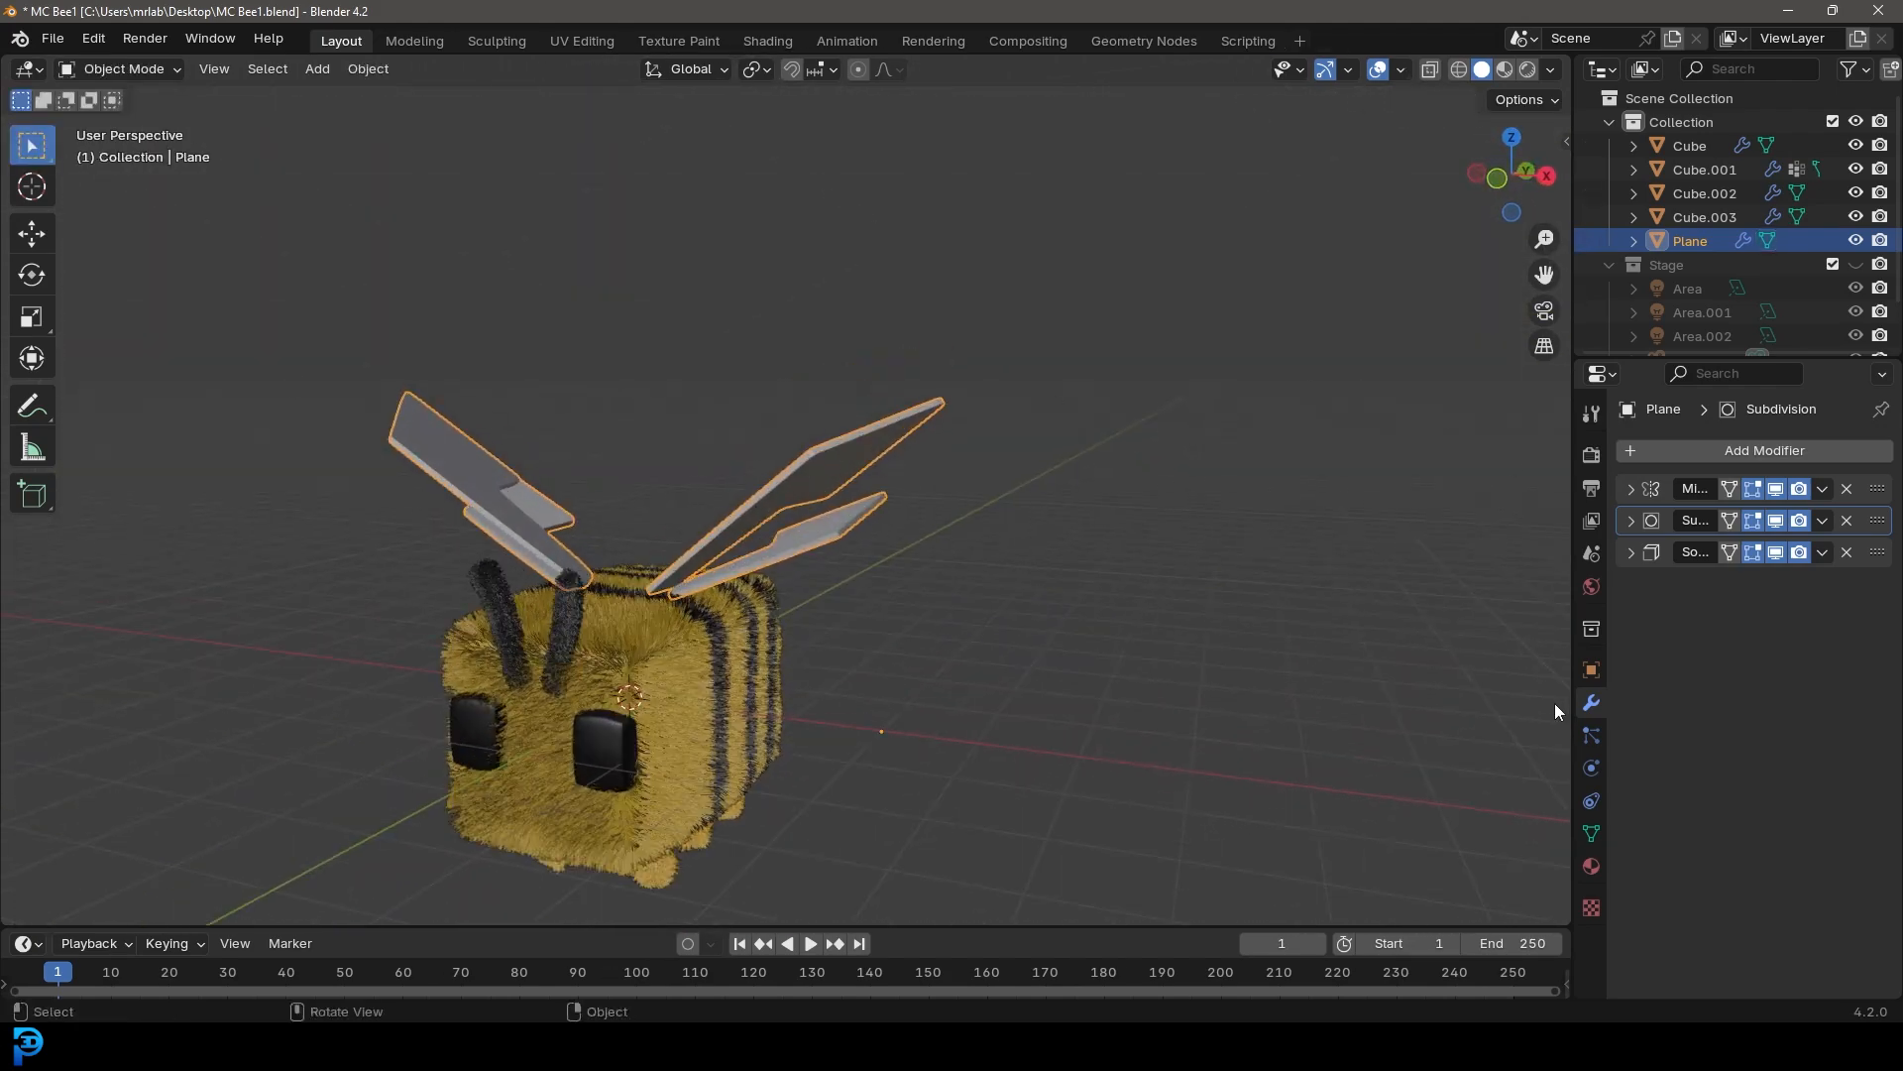
Save the file and create a new material for the wings named Wings
click(1591, 866)
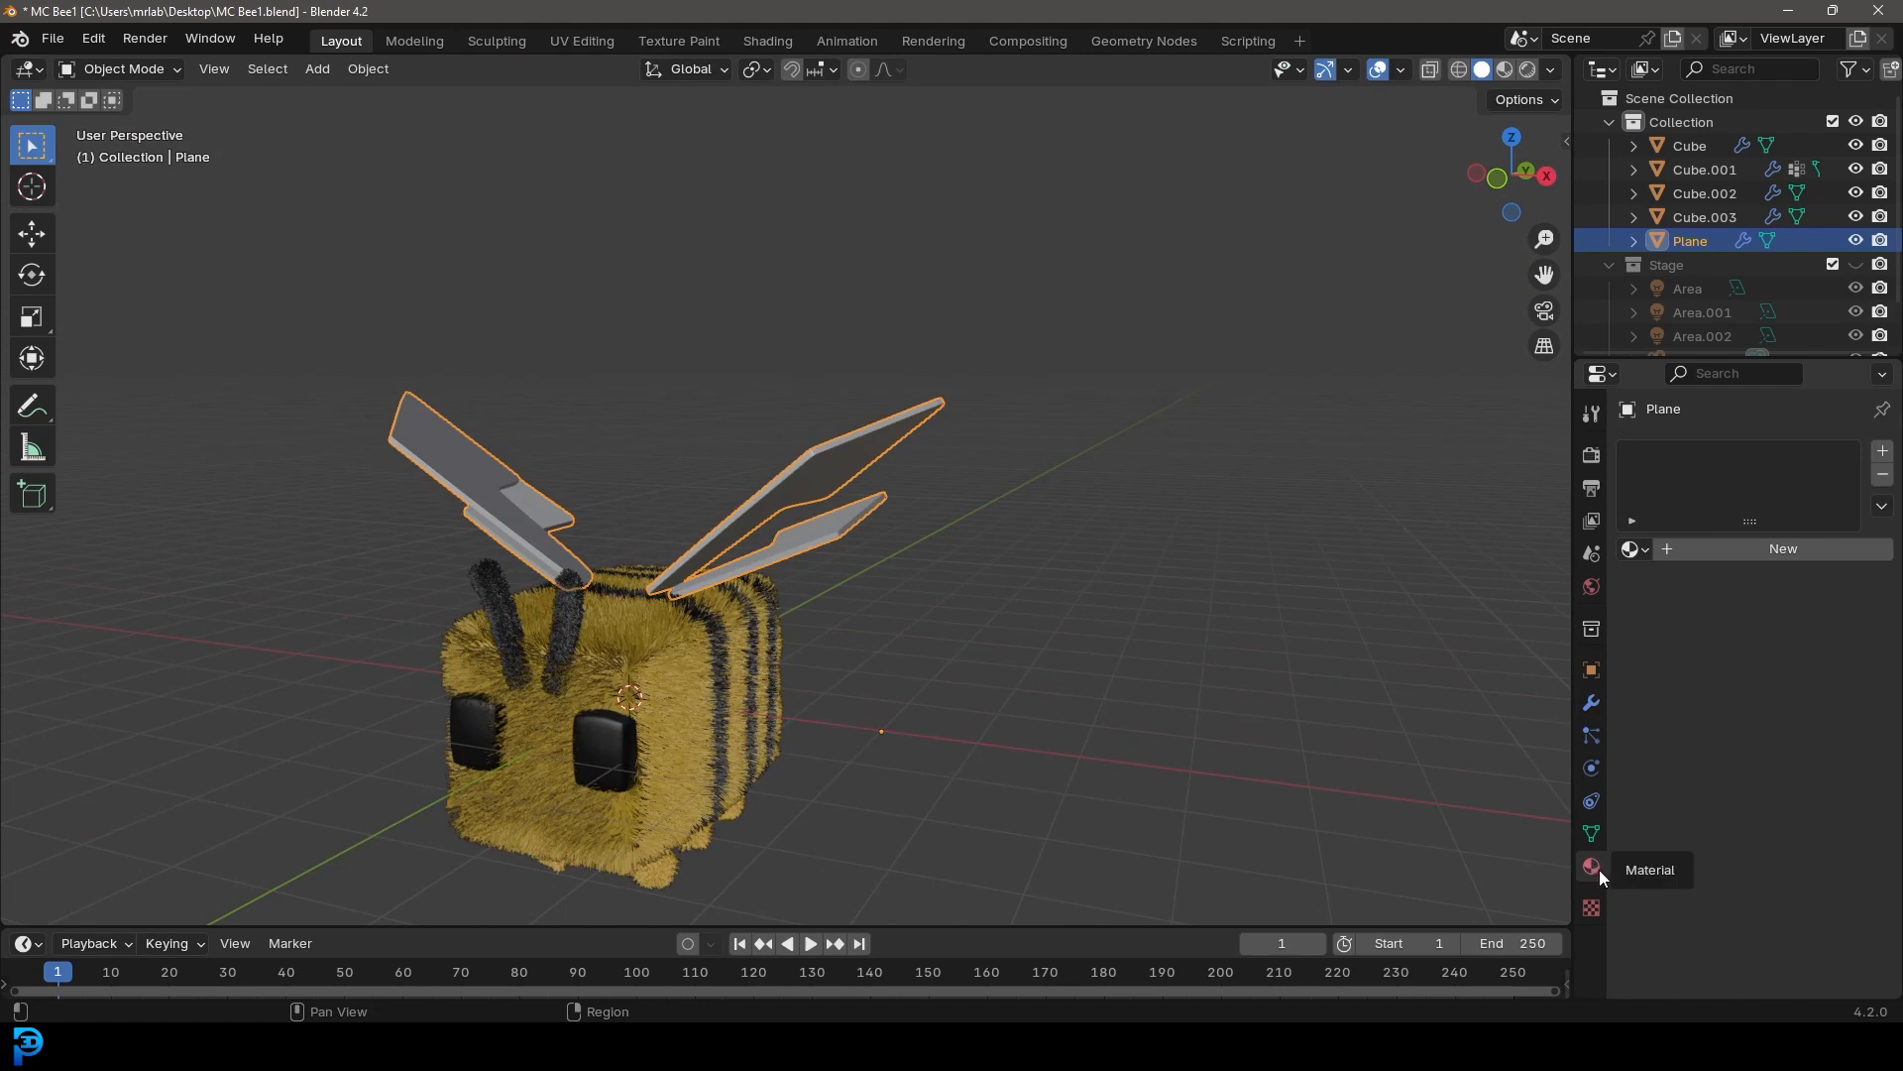
key(ctrl+s)
click(1709, 552)
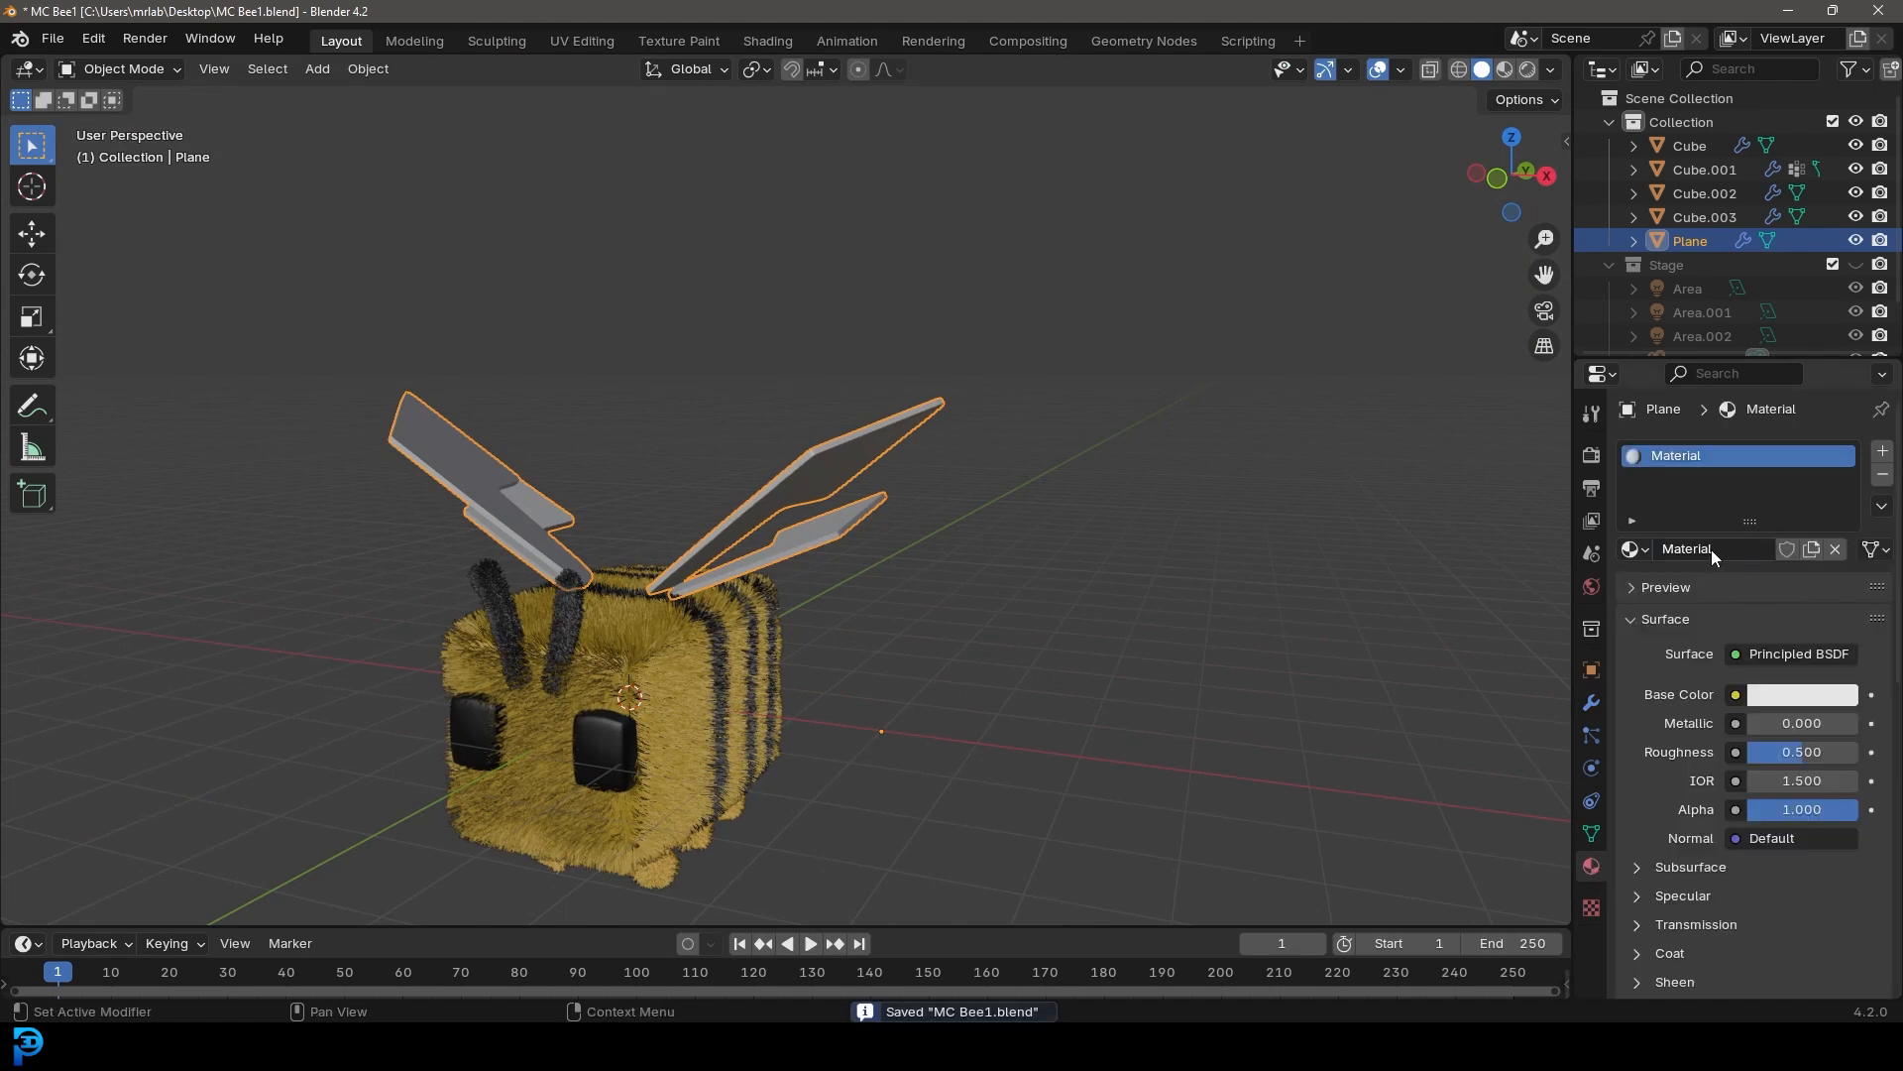
click(1709, 551)
text(Wings)
key(Return)
Set the Wings material's Transmission weight to 1.000 and its roughness to 0.235
click(1685, 924)
scroll(1781, 929, down, 3)
drag(1784, 813, 1858, 812)
drag(1814, 612, 1774, 613)
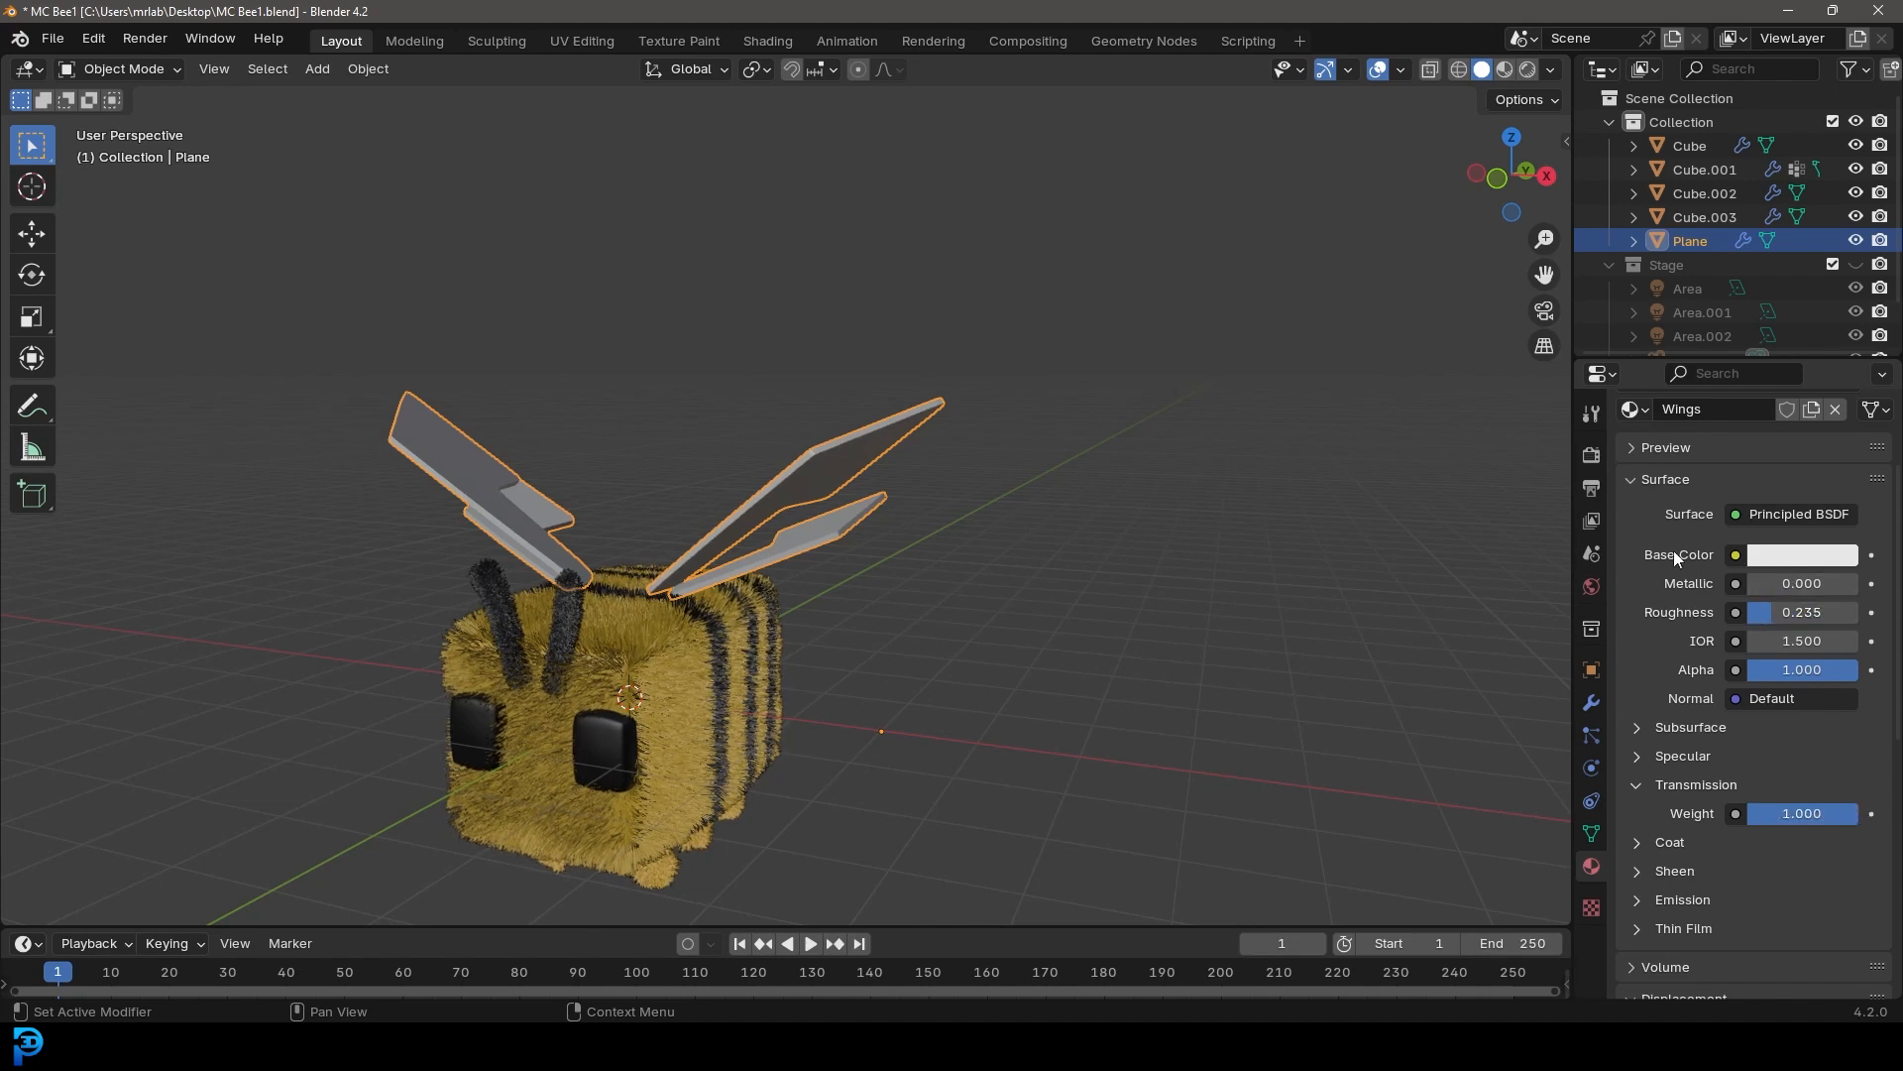
Set the Wings base color to a pale blue and save the file
click(1769, 559)
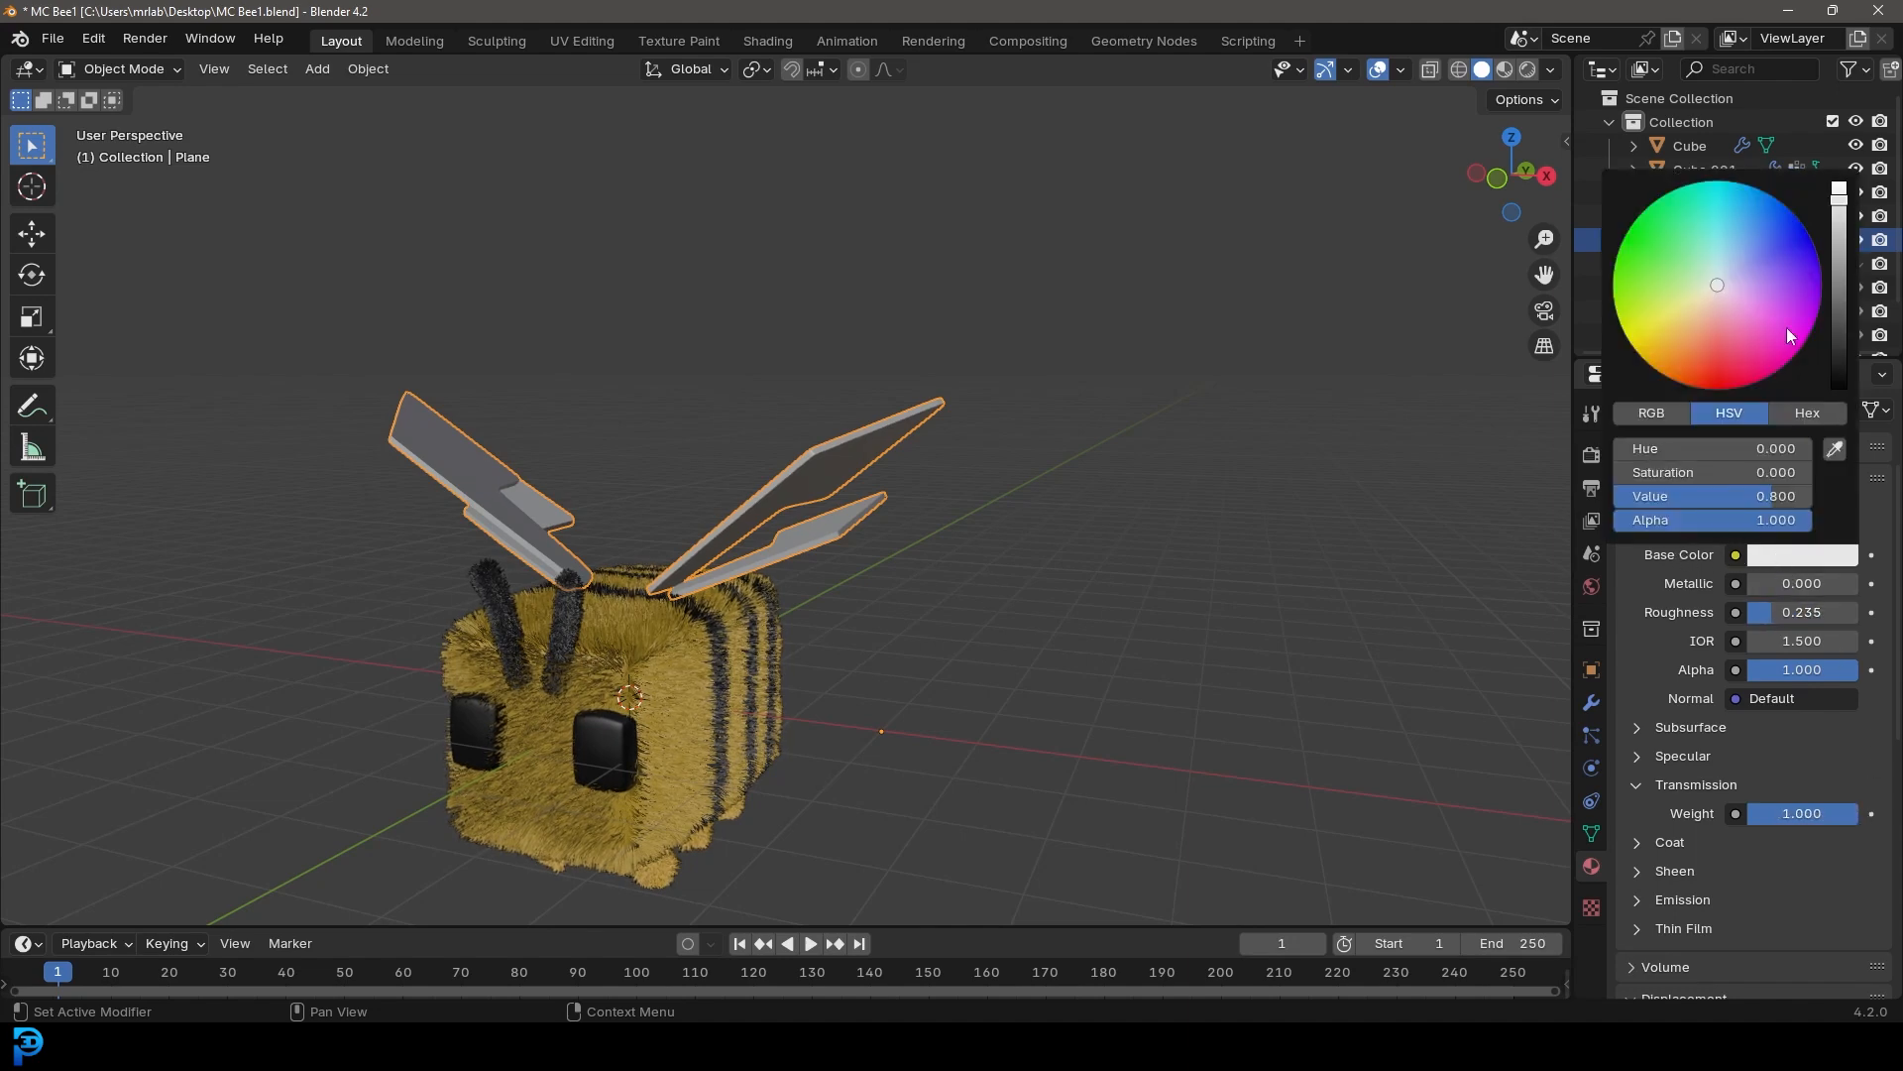
click(1721, 284)
middle_drag(850, 507, 793, 487)
key(KP_0)
key(ctrl+s)
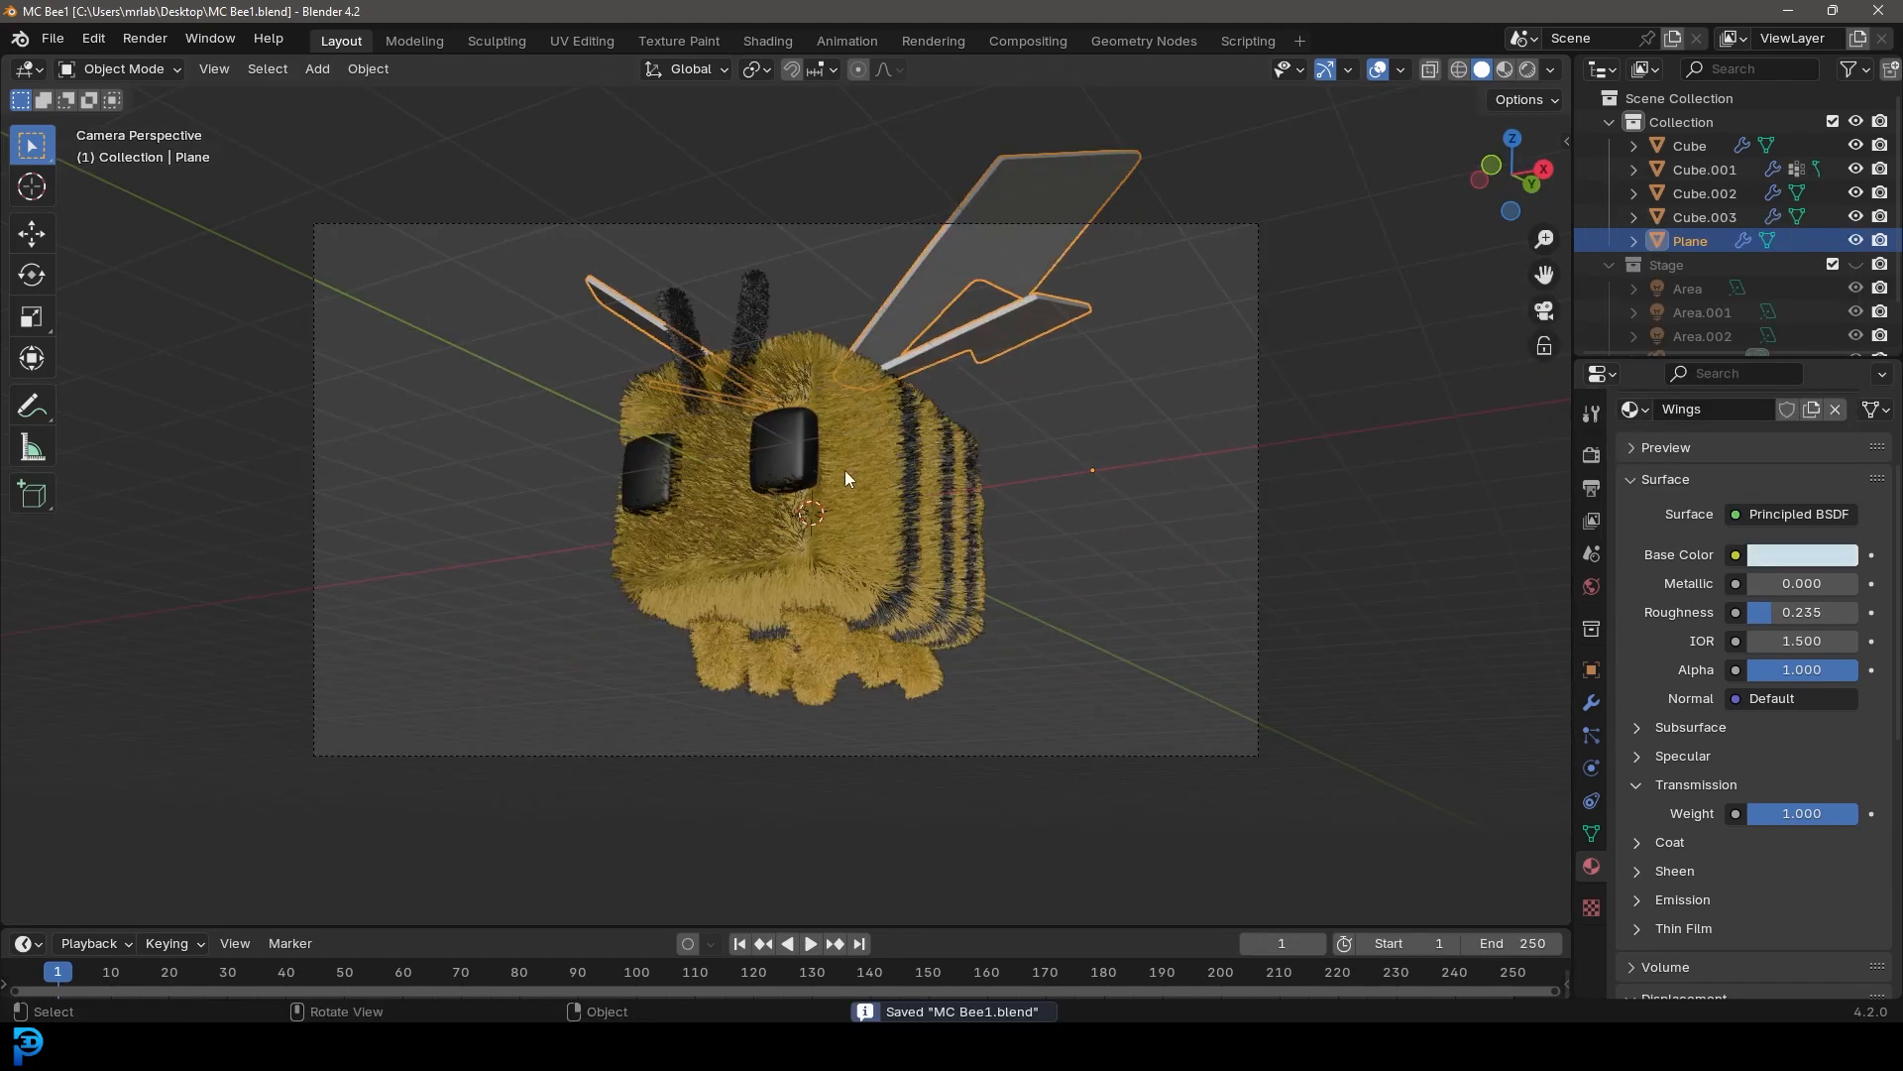
Preview in rendered shading with the Stage lights shown, raising the Wings roughness to 0.473
key(z)
key(8)
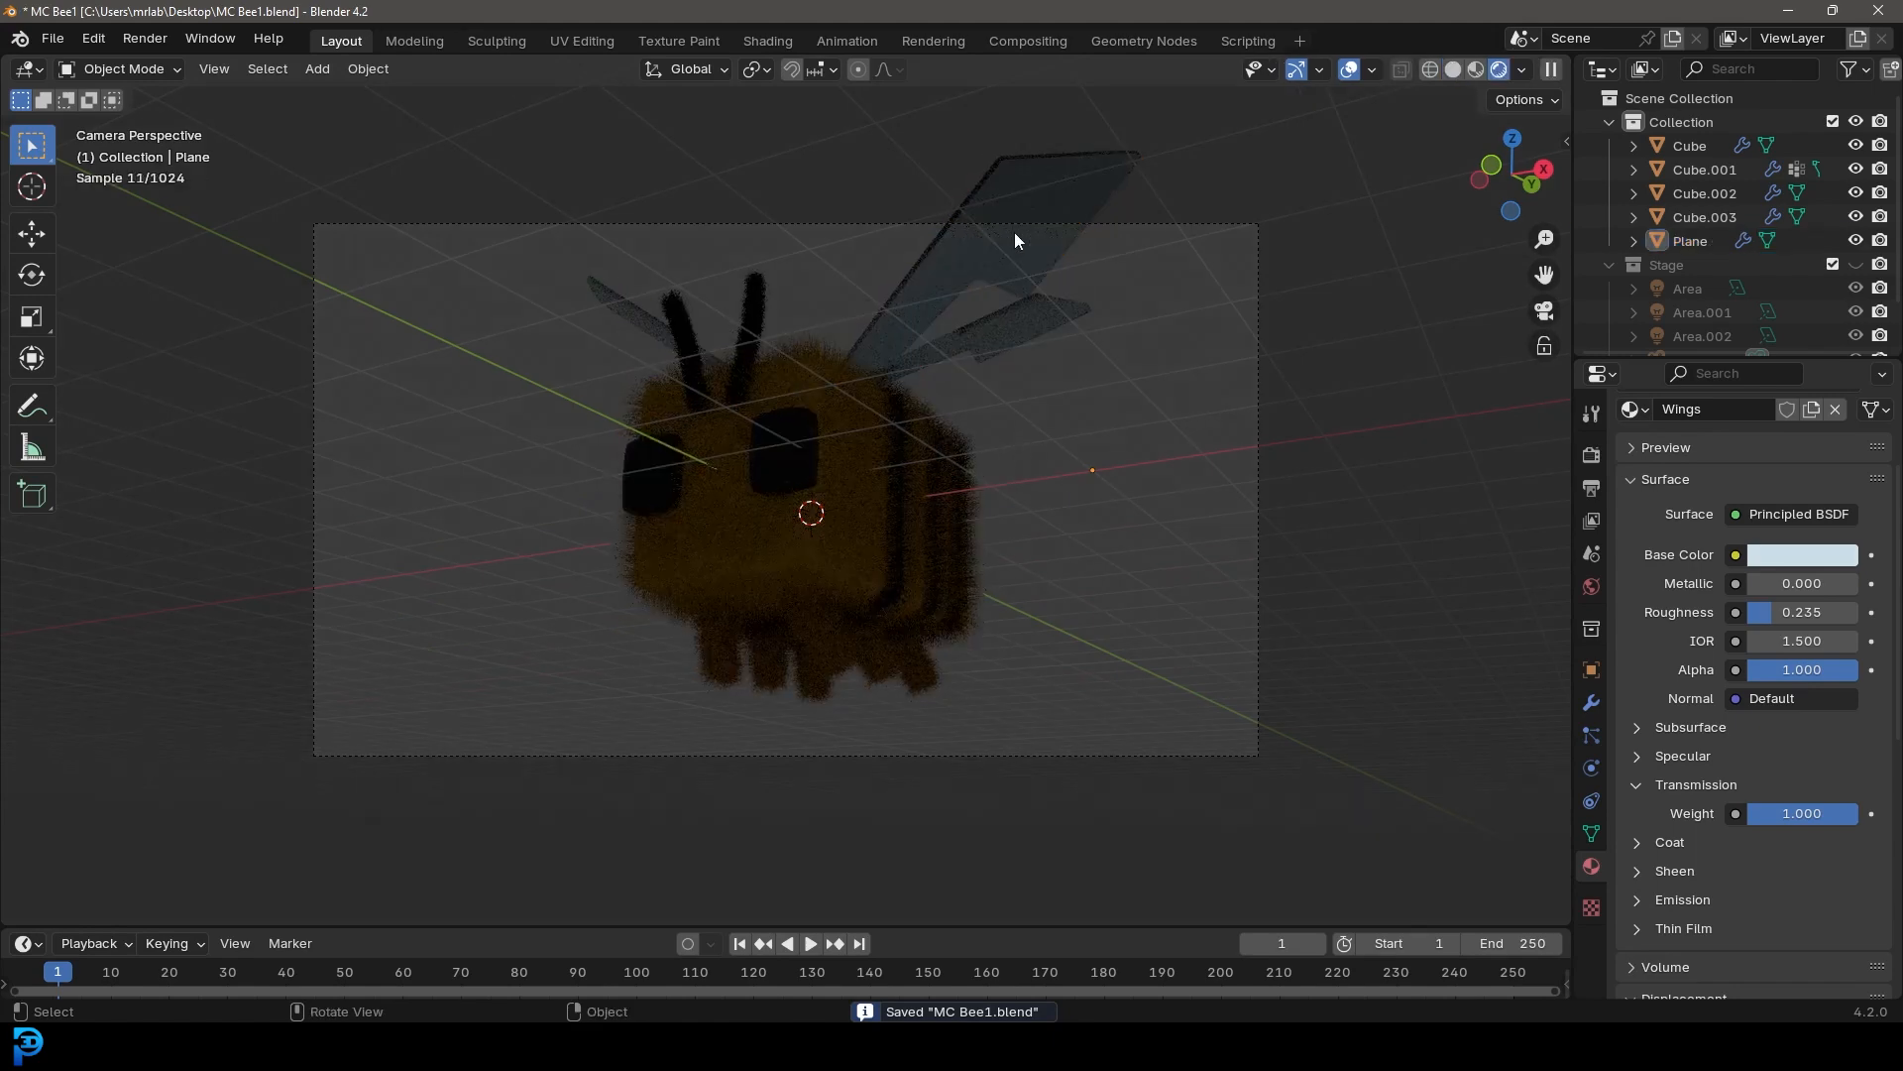
drag(1779, 612, 1800, 611)
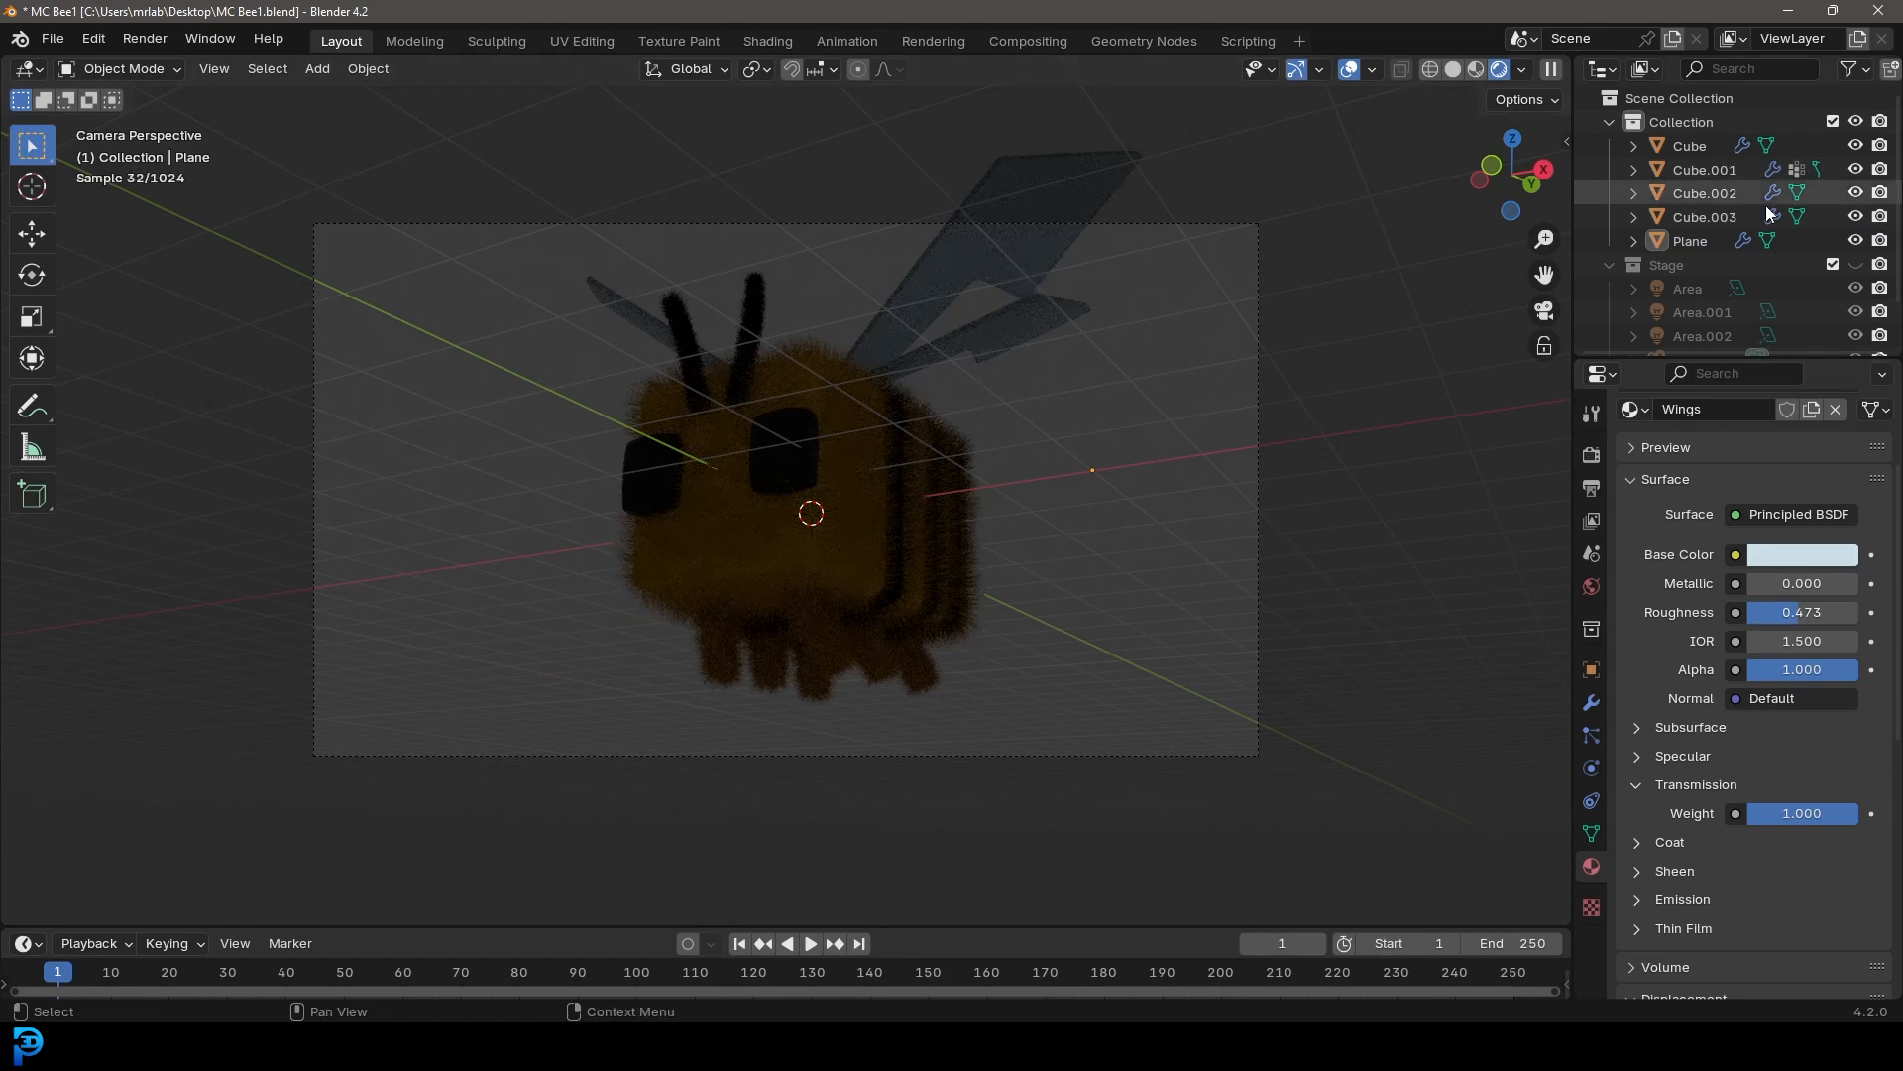
click(1855, 265)
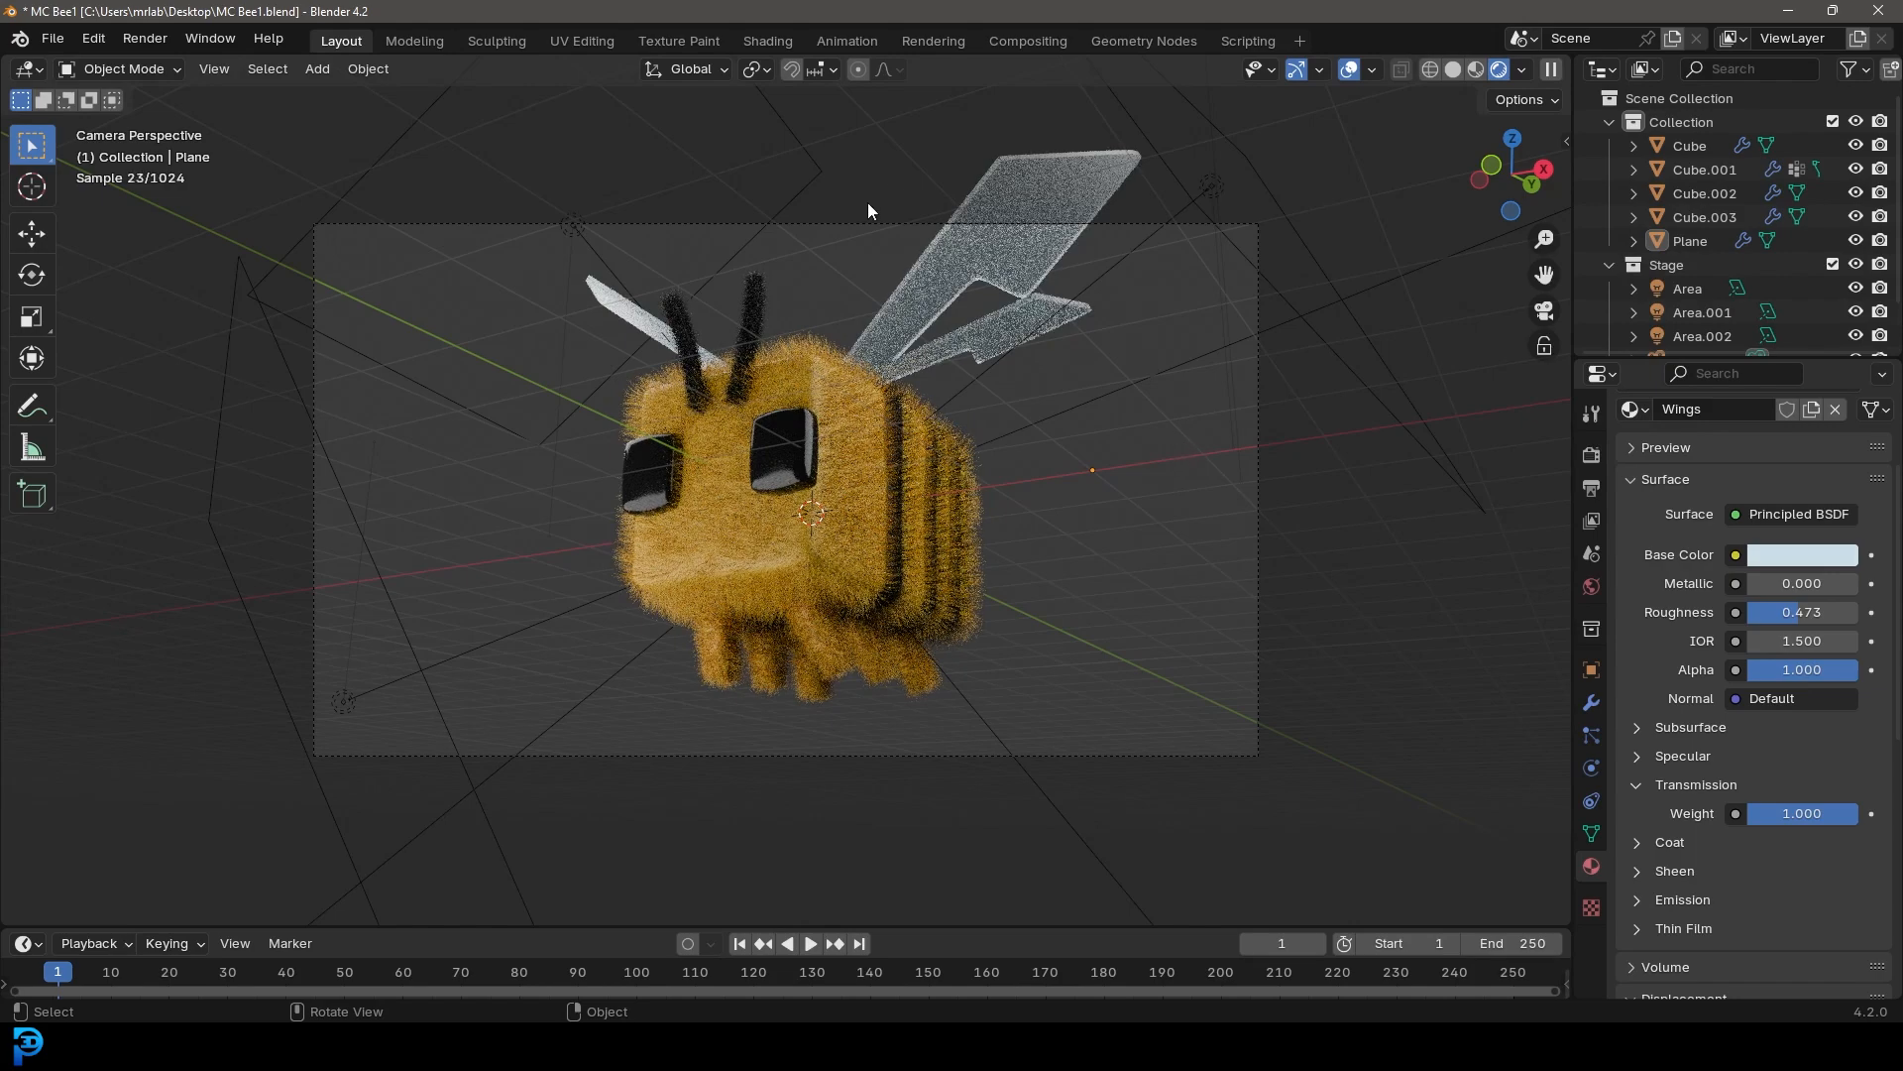
Select the camera and move it along its local Z axis, then reposition it to frame the bee
click(870, 232)
key(g)
key(z)
key(z)
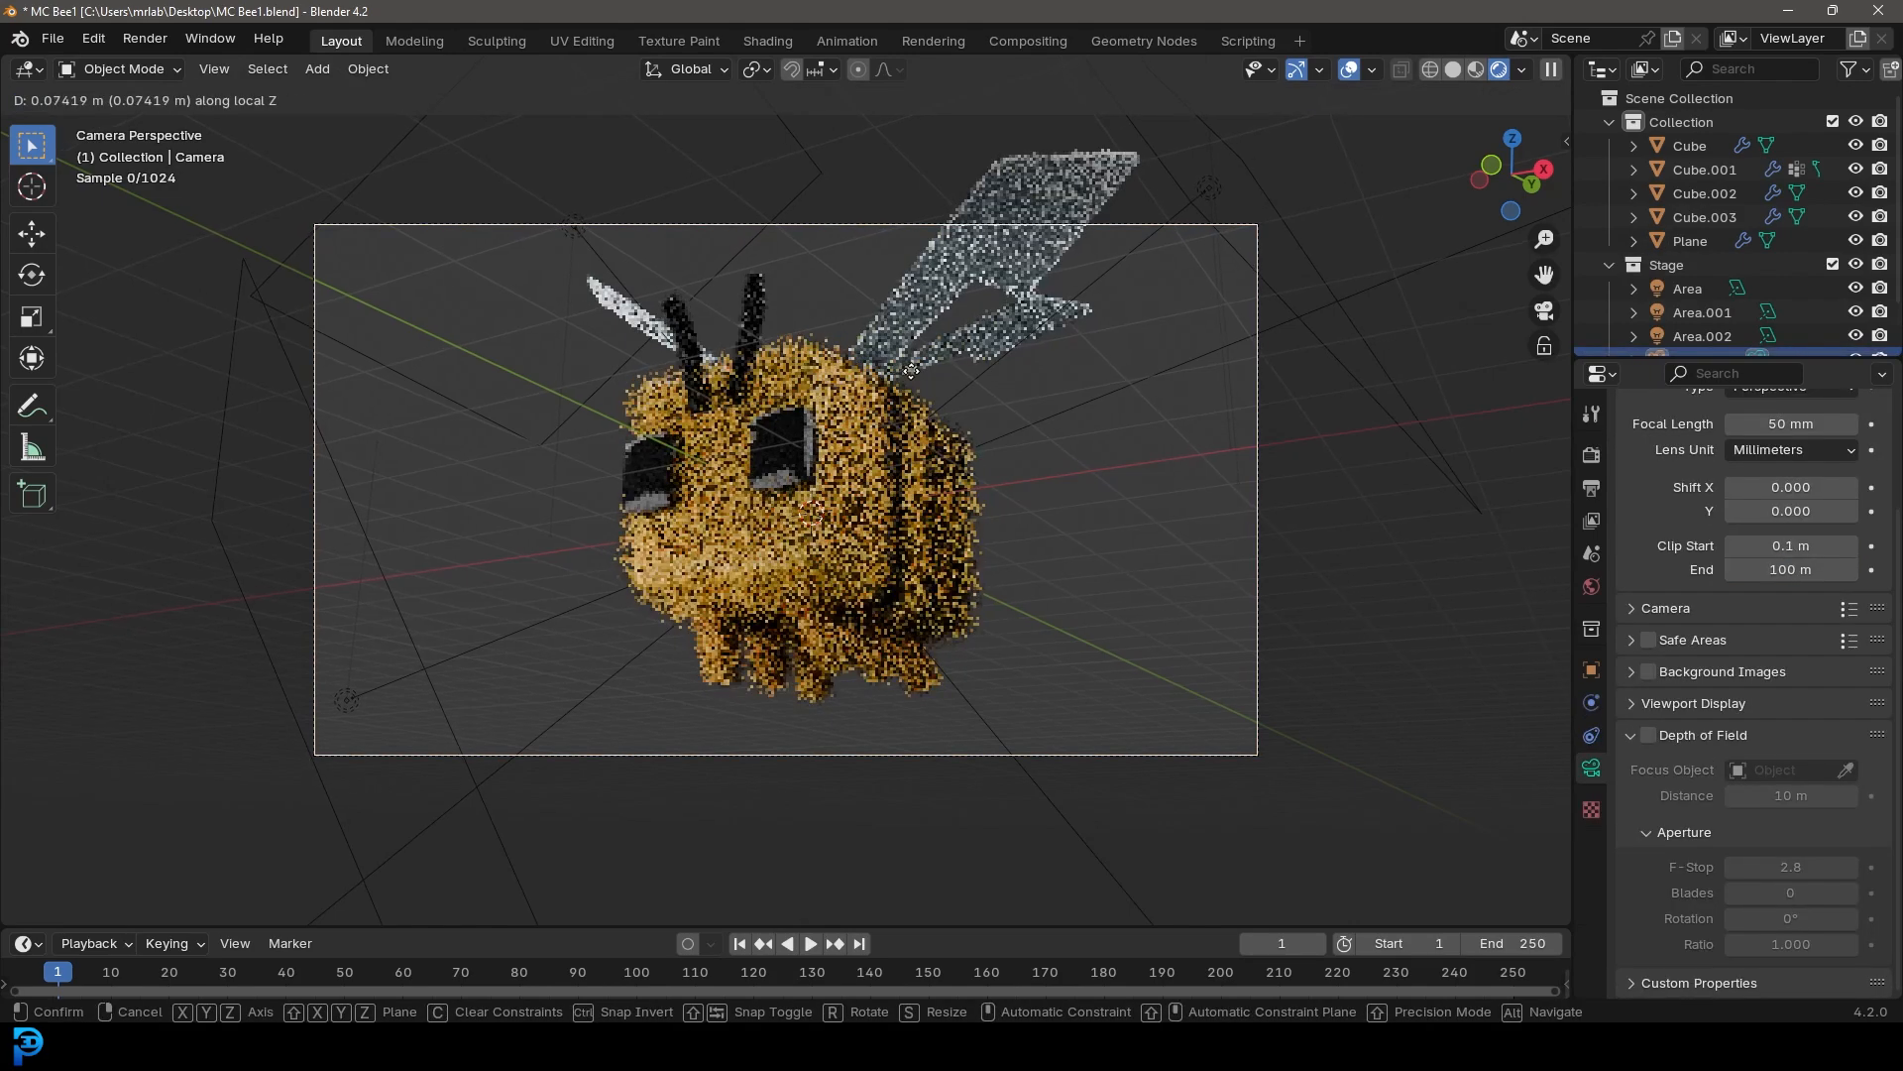
click(923, 374)
key(g)
click(955, 329)
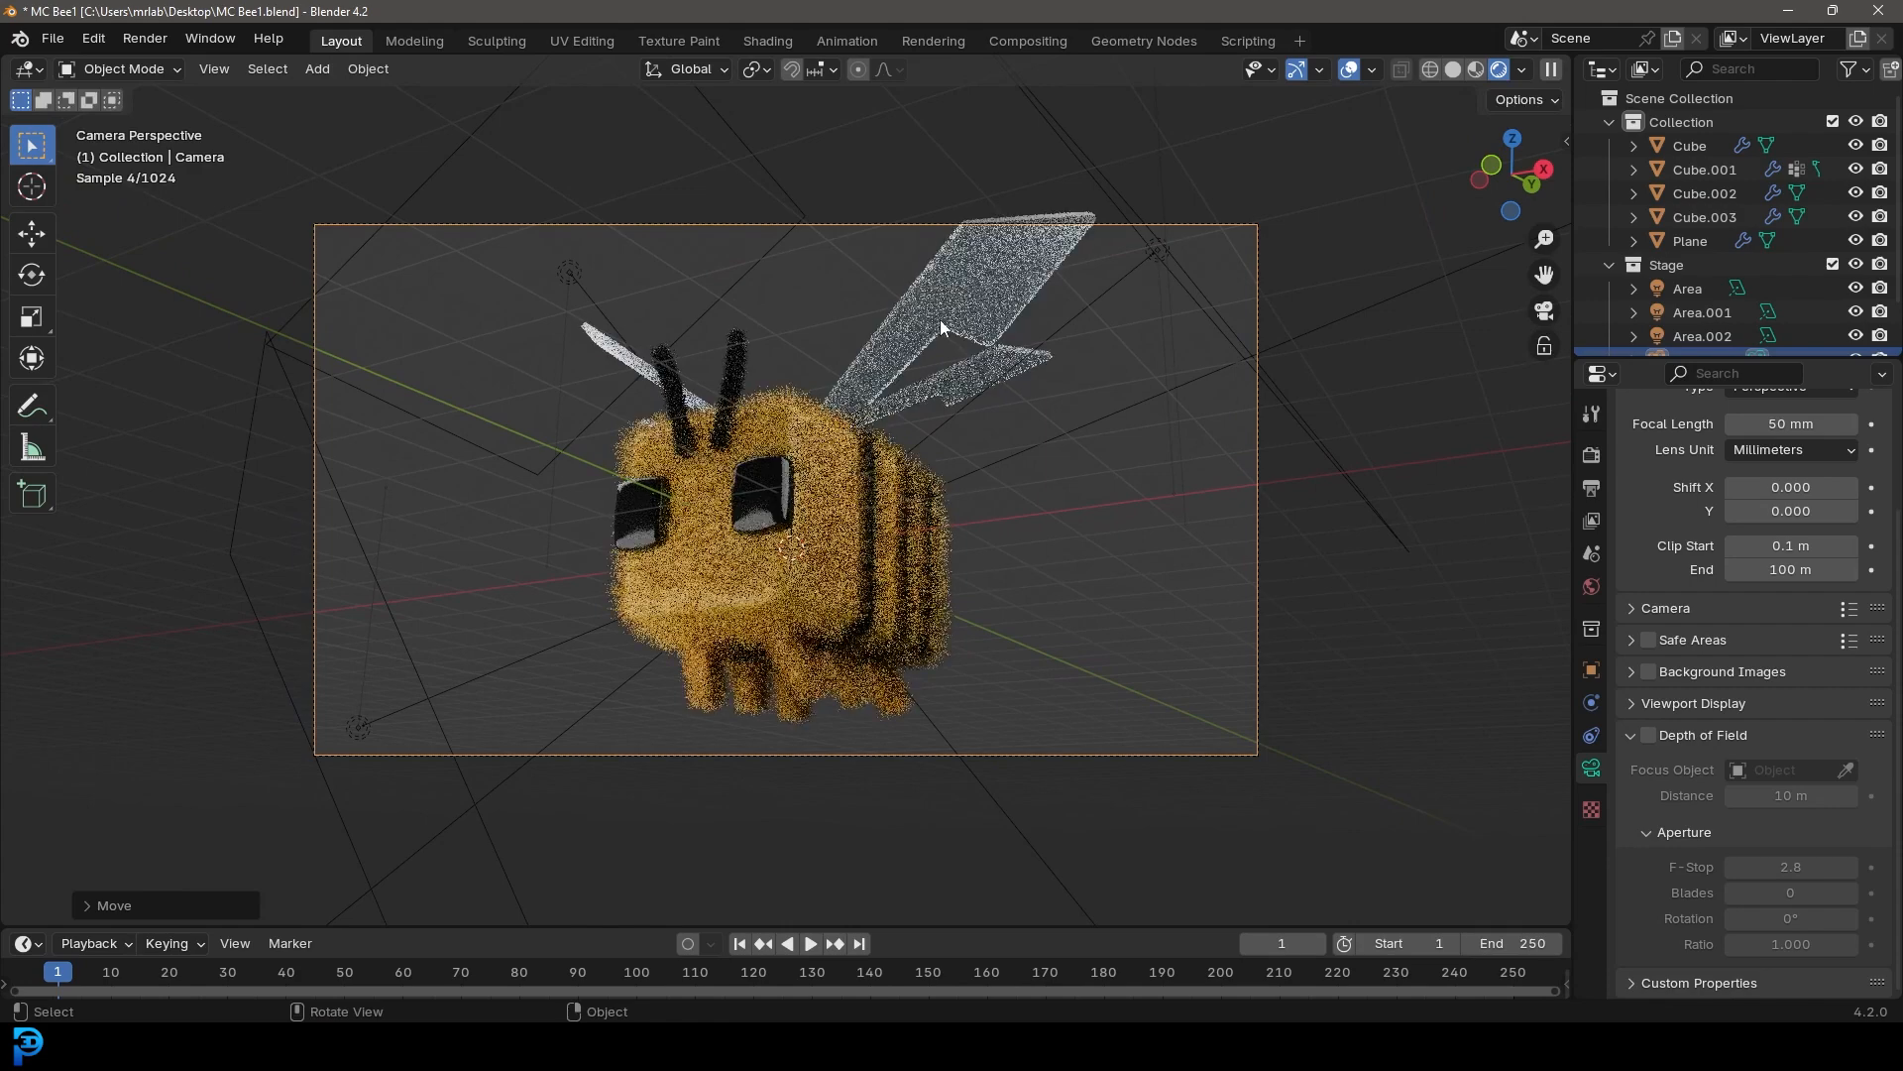
Return to solid shading and save the file
key(z)
click(1121, 359)
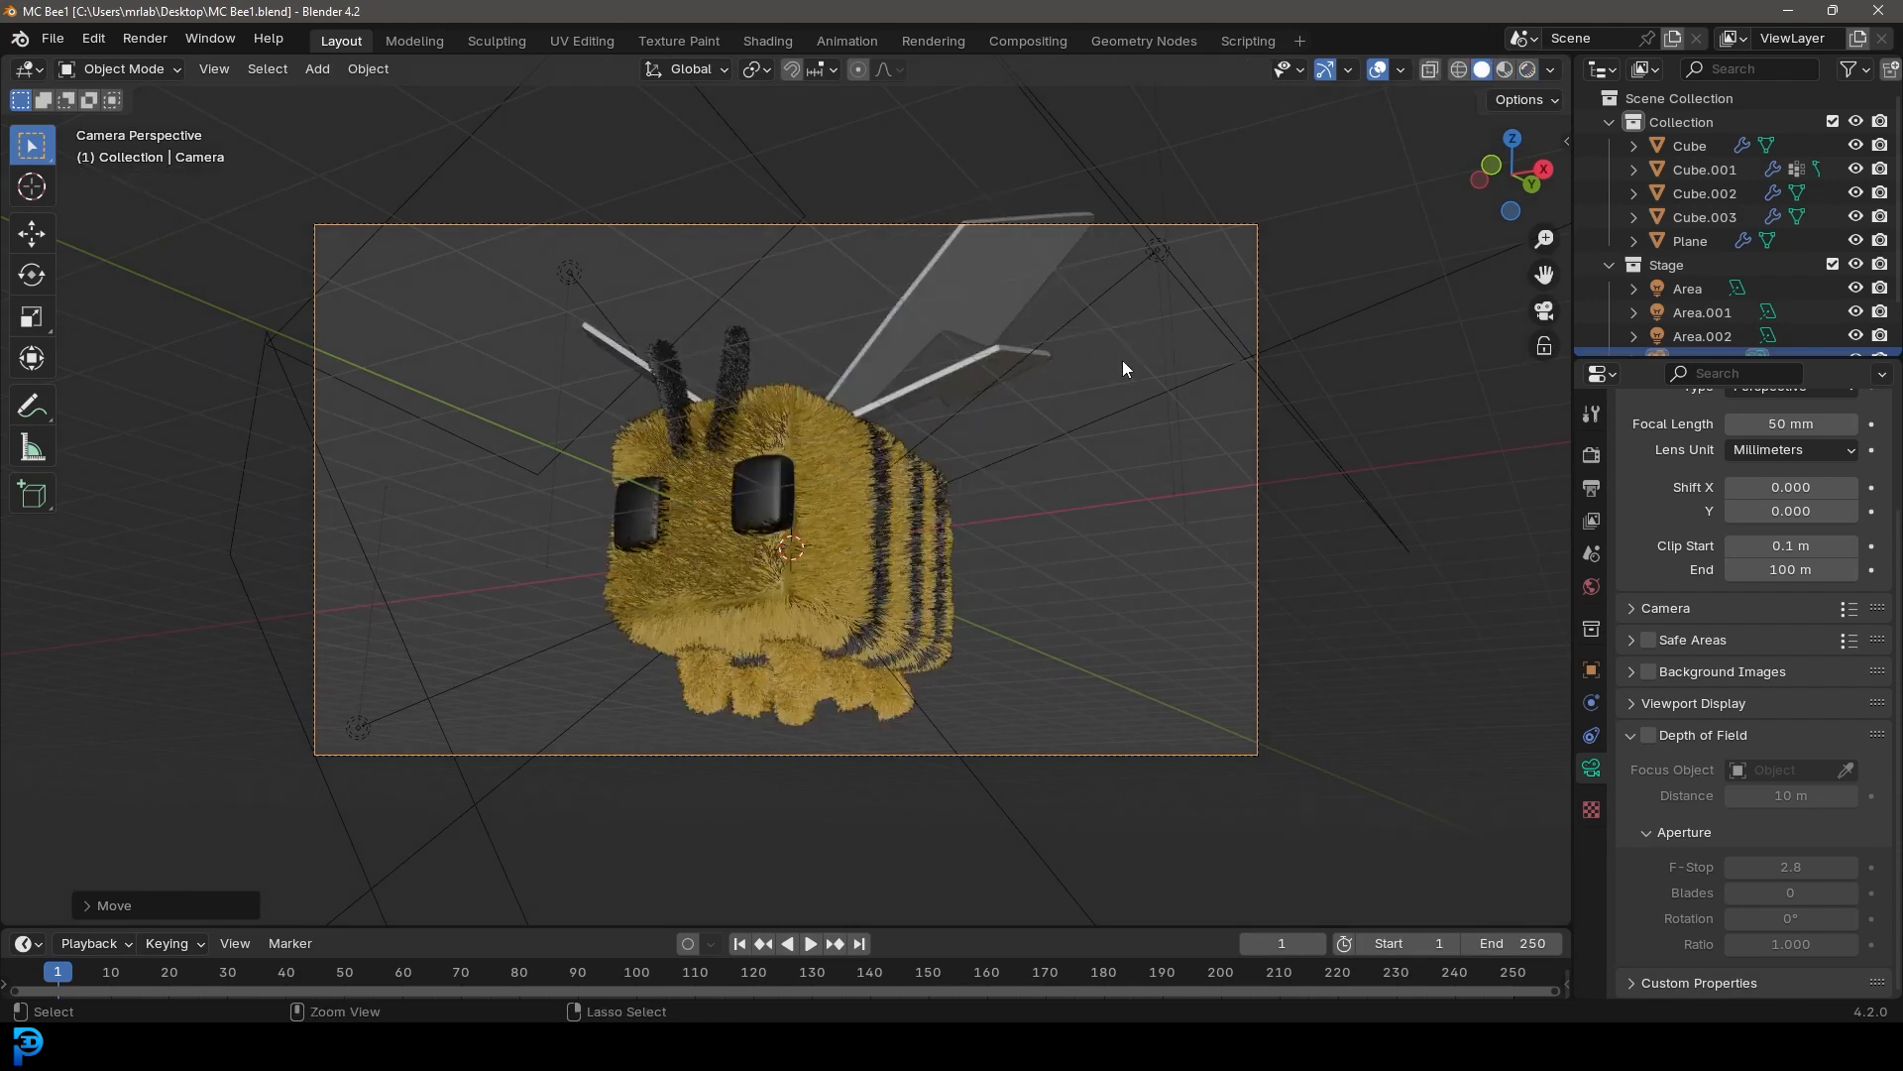
key(ctrl+s)
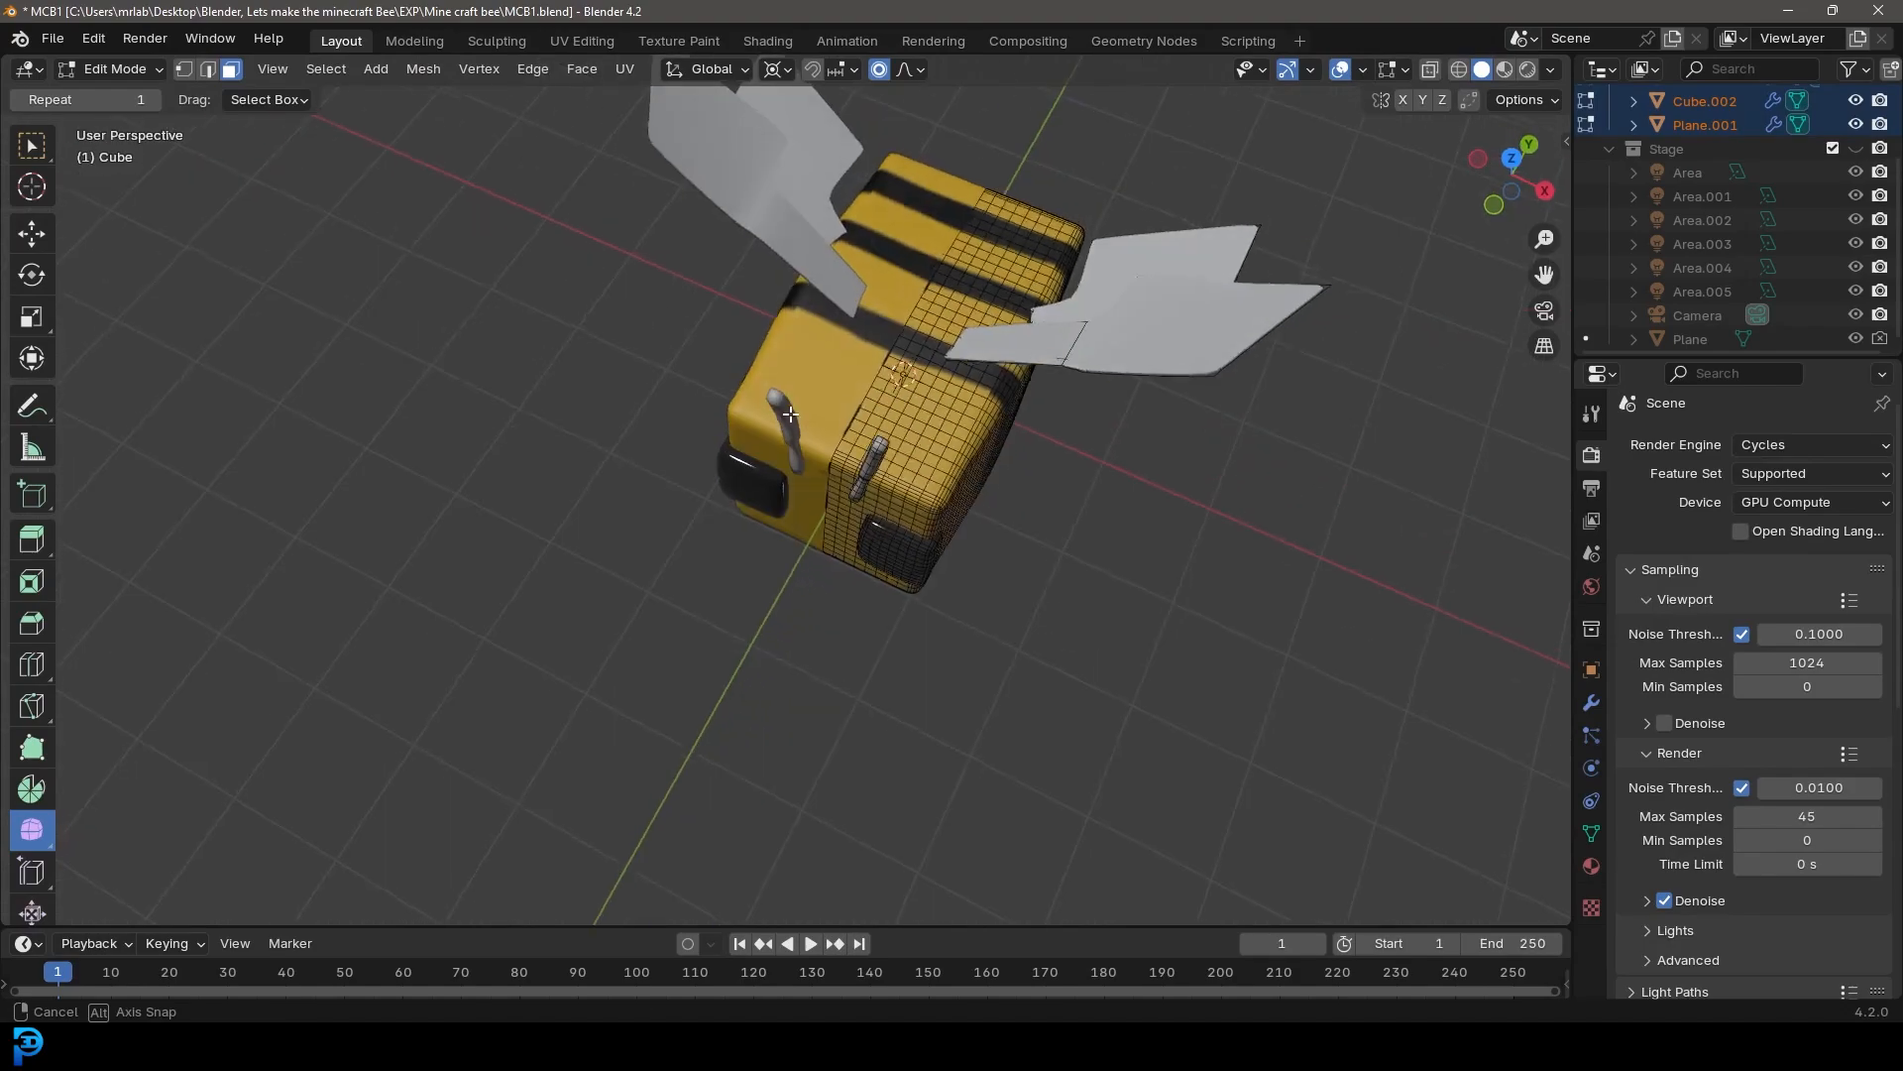
Switch to the other Blender file and orbit around its bee to inspect the wings
middle_drag(790, 415, 799, 408)
key(Tab)
scroll(998, 416, down, 2)
middle_drag(998, 416, 1066, 397)
scroll(1070, 437, up, 2)
click(1075, 476)
middle_drag(1074, 476, 1245, 540)
scroll(1073, 451, up, 2)
click(1172, 434)
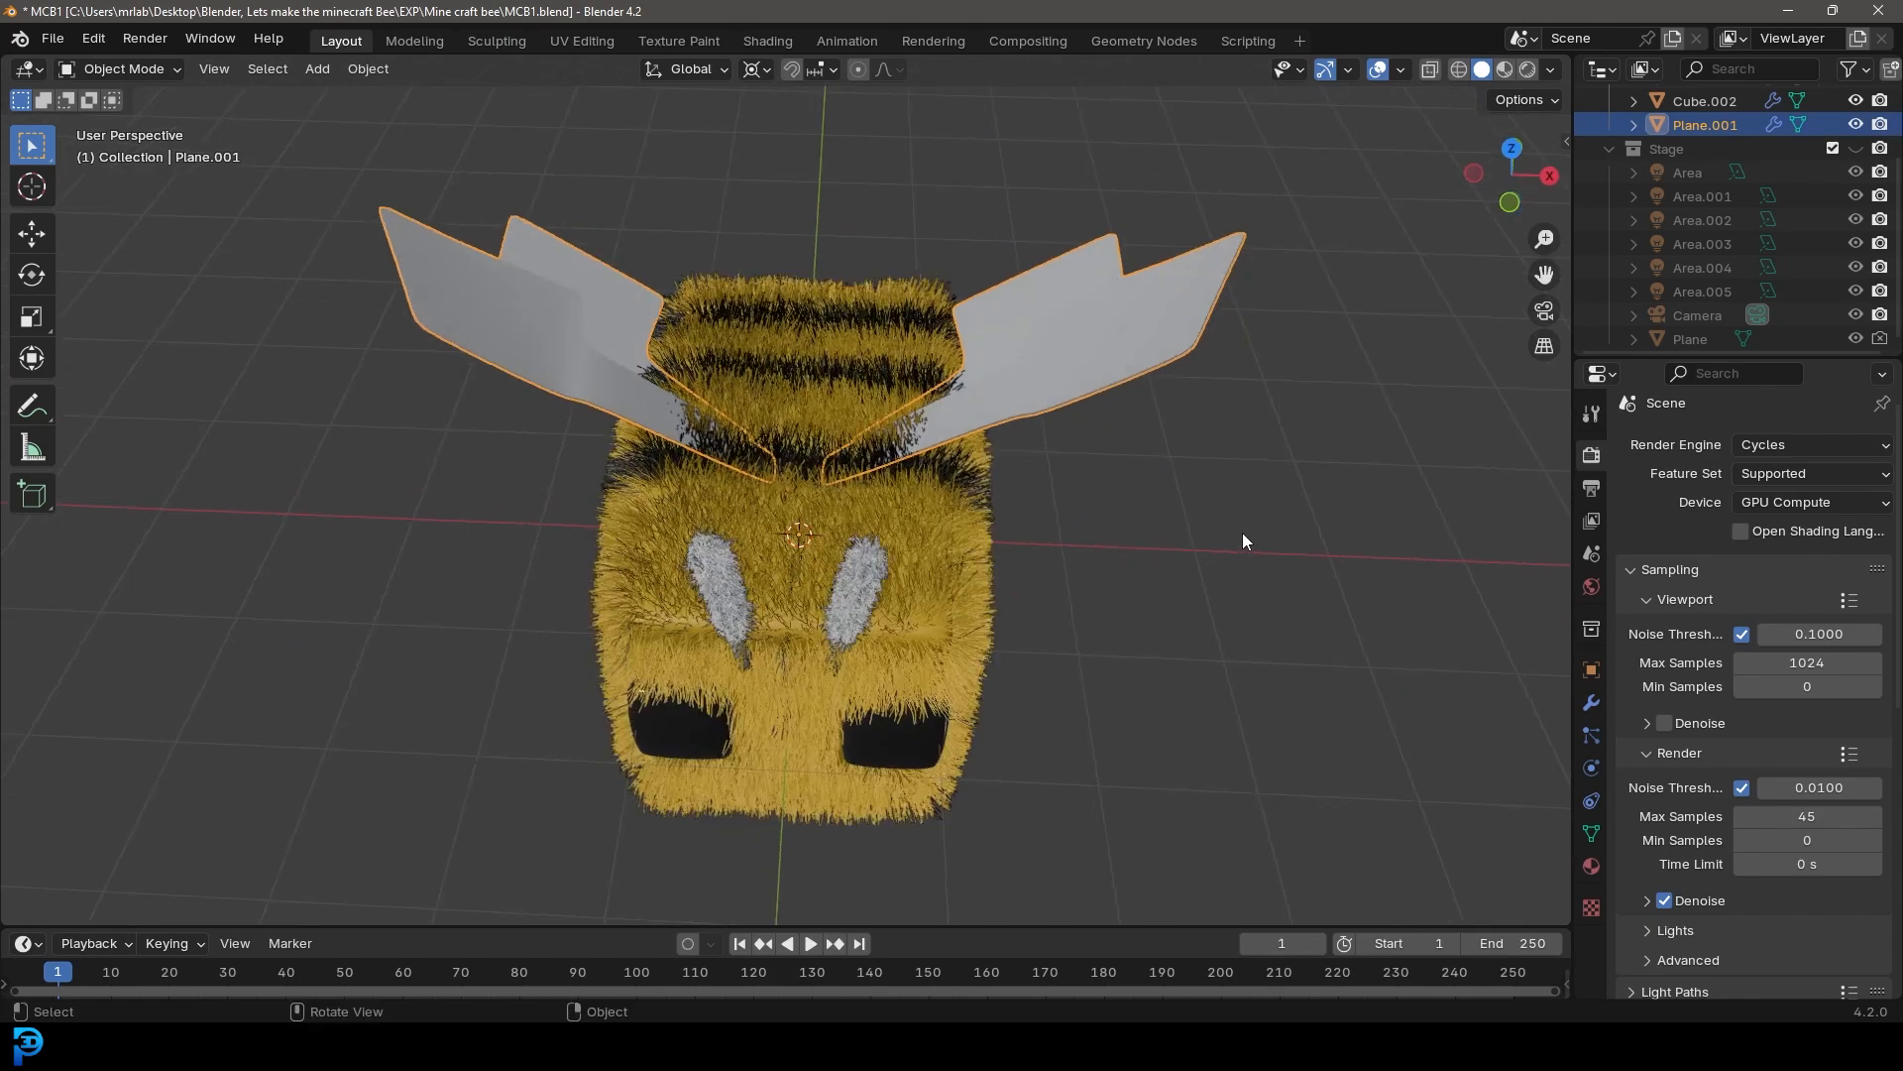
Preview that bee's wings in rendered shading, orbiting and zooming in on them
key(z)
click(1239, 396)
mouse_move(986, 397)
middle_down()
mouse_move(1040, 410)
mouse_move(1049, 510)
middle_up()
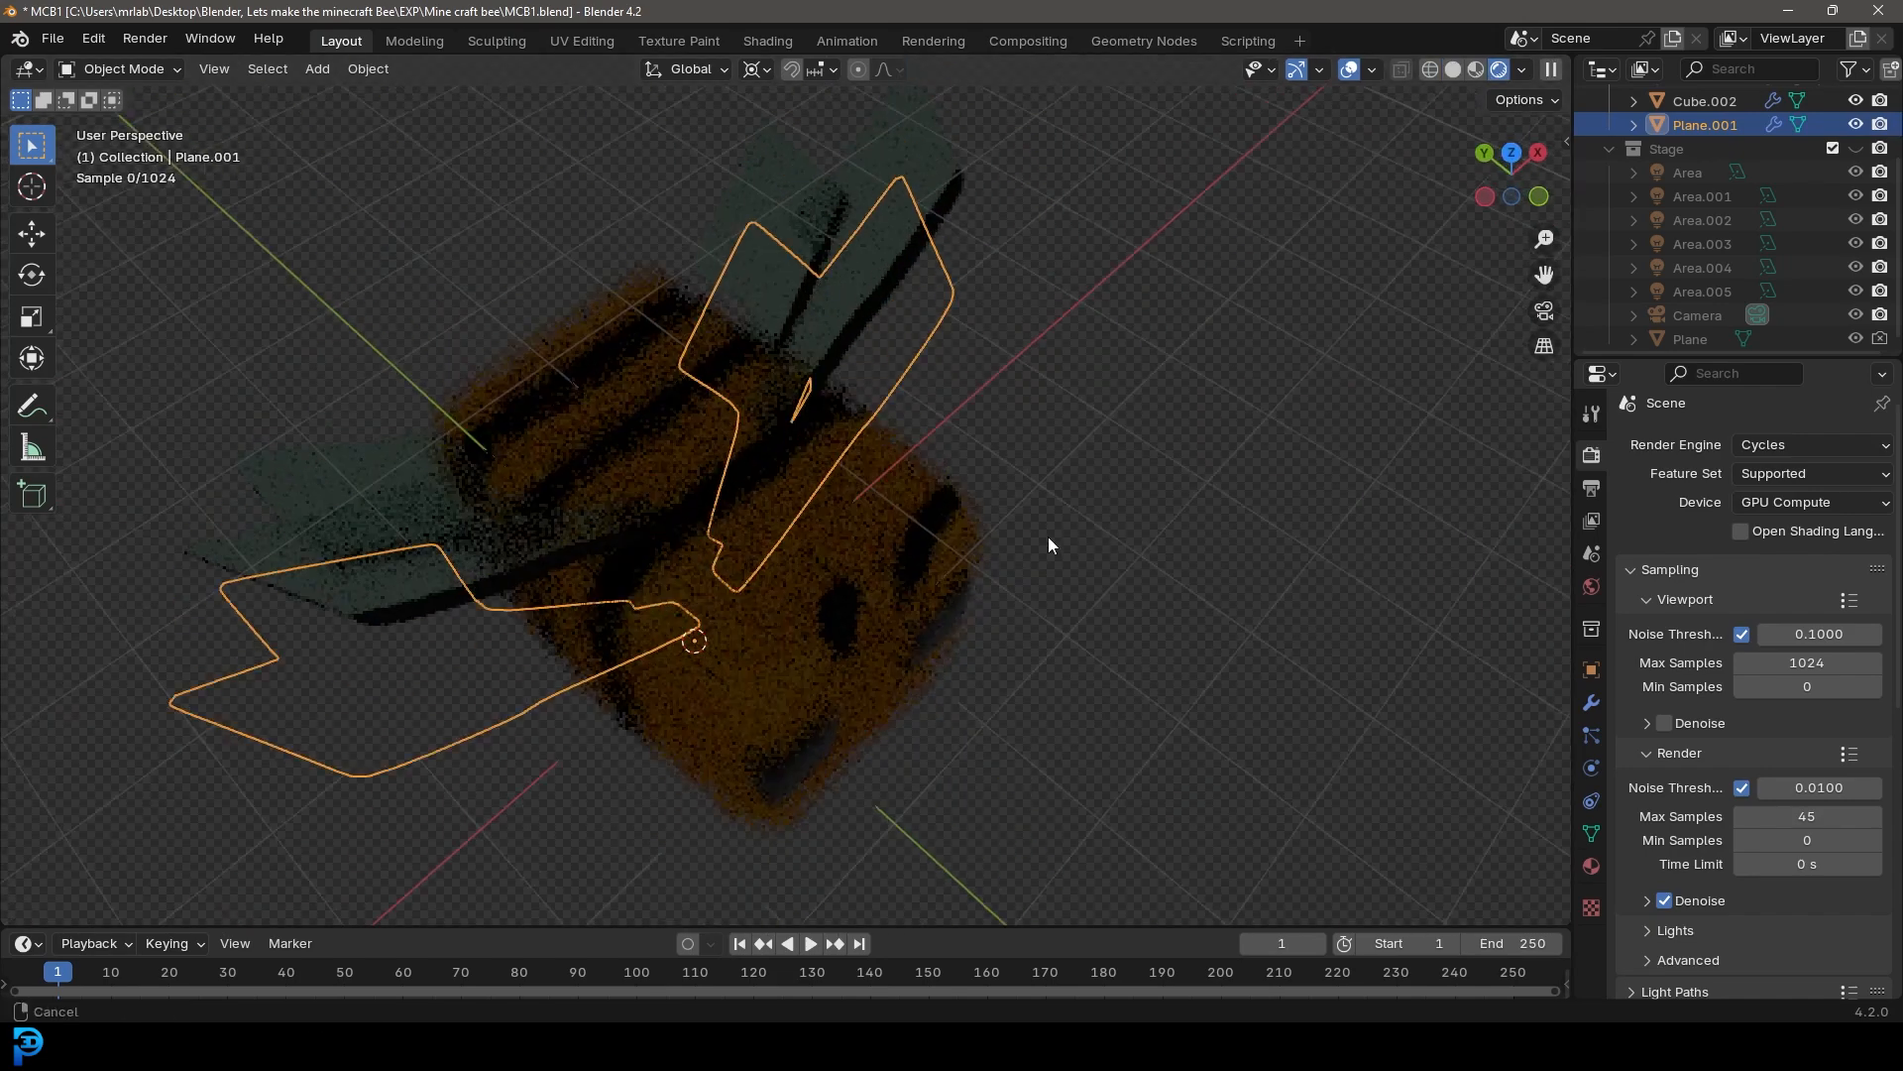
scroll(1021, 347, up, 2)
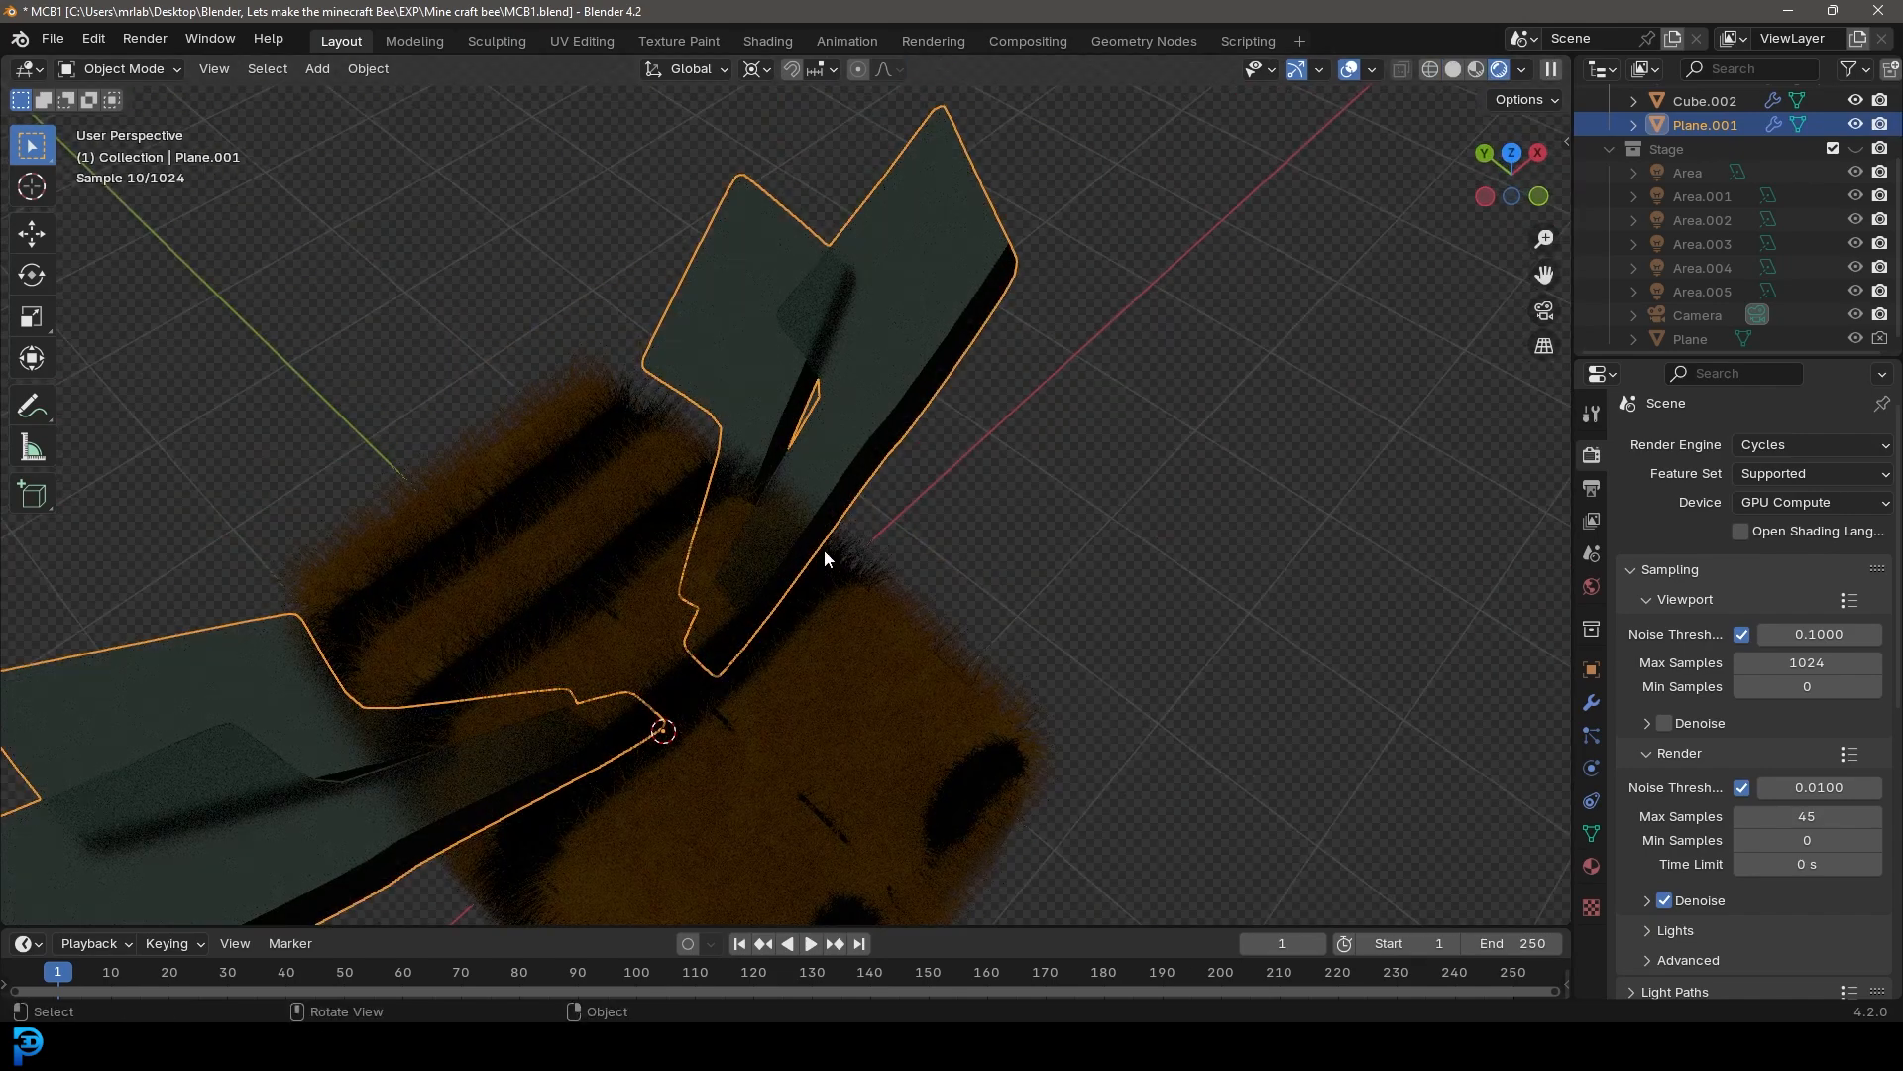
Switch the other bee back to solid shading and orbit around it to compare the wings
key(z)
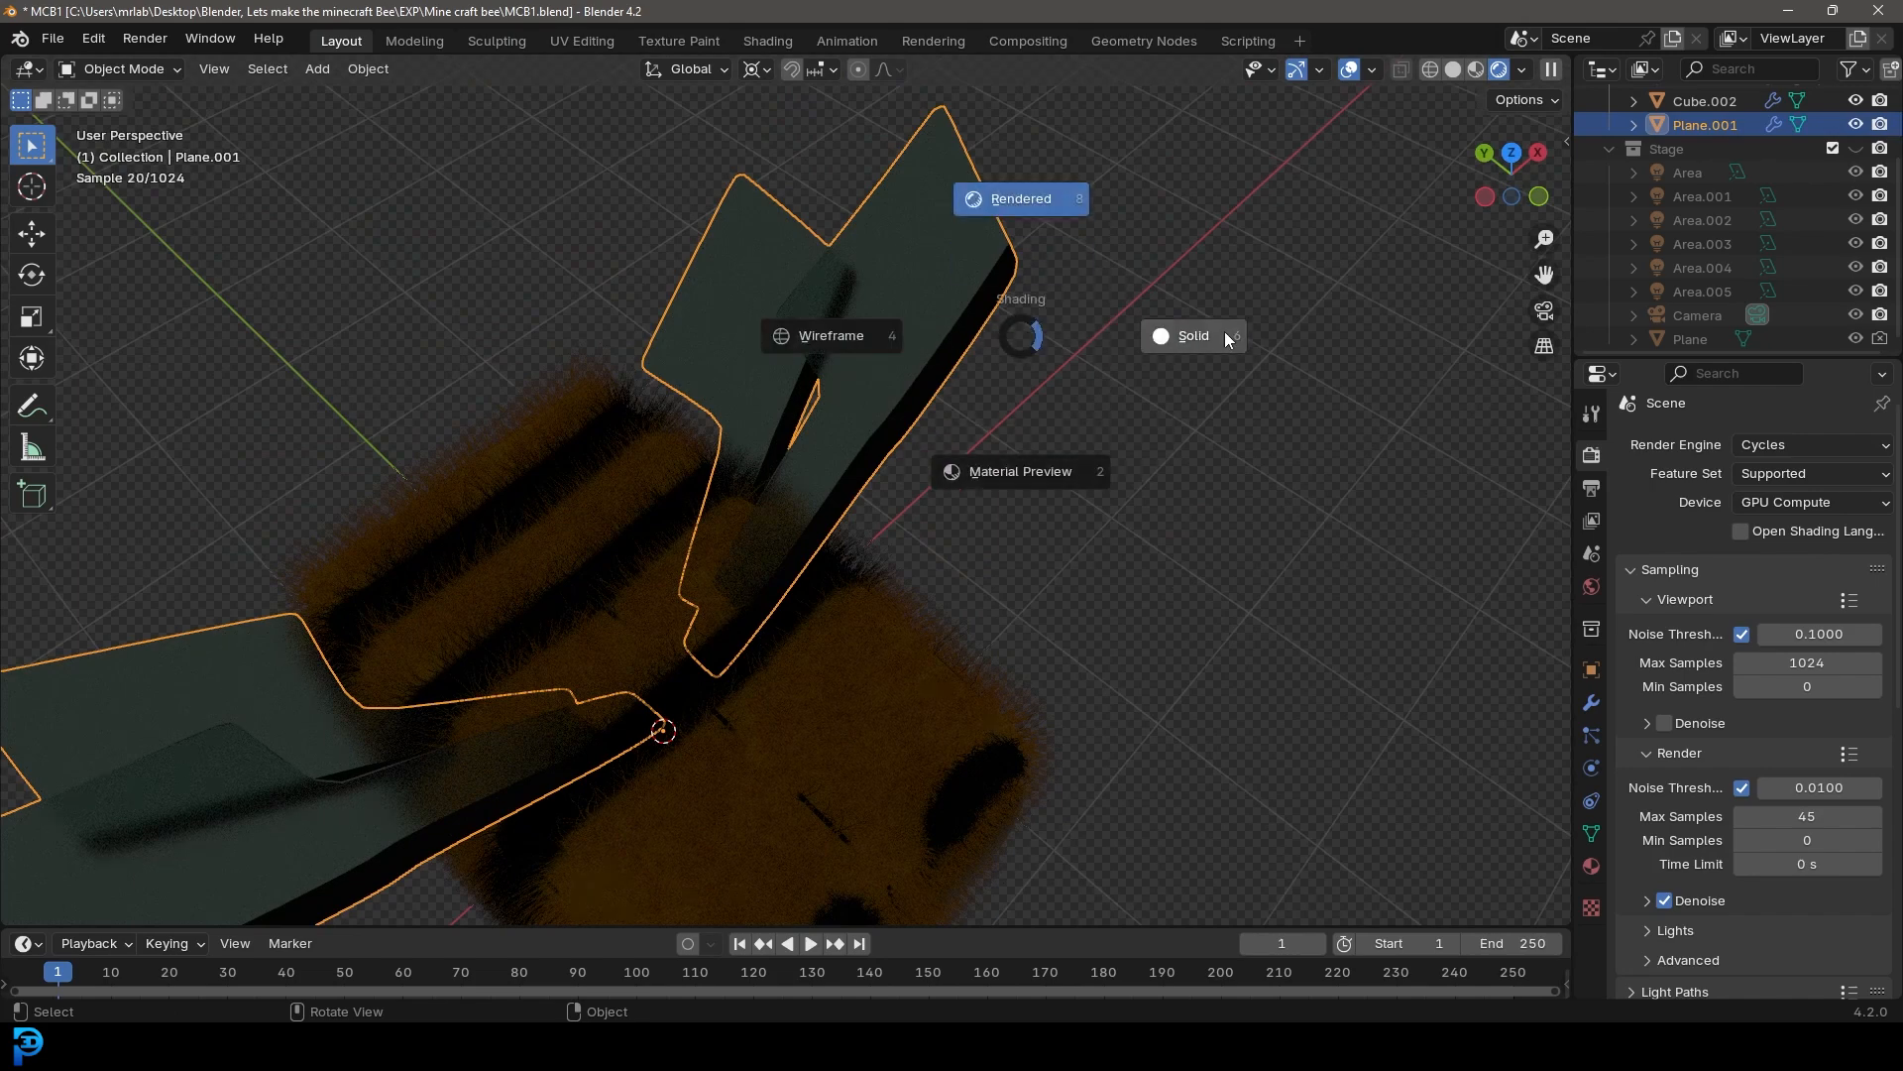
click(1189, 337)
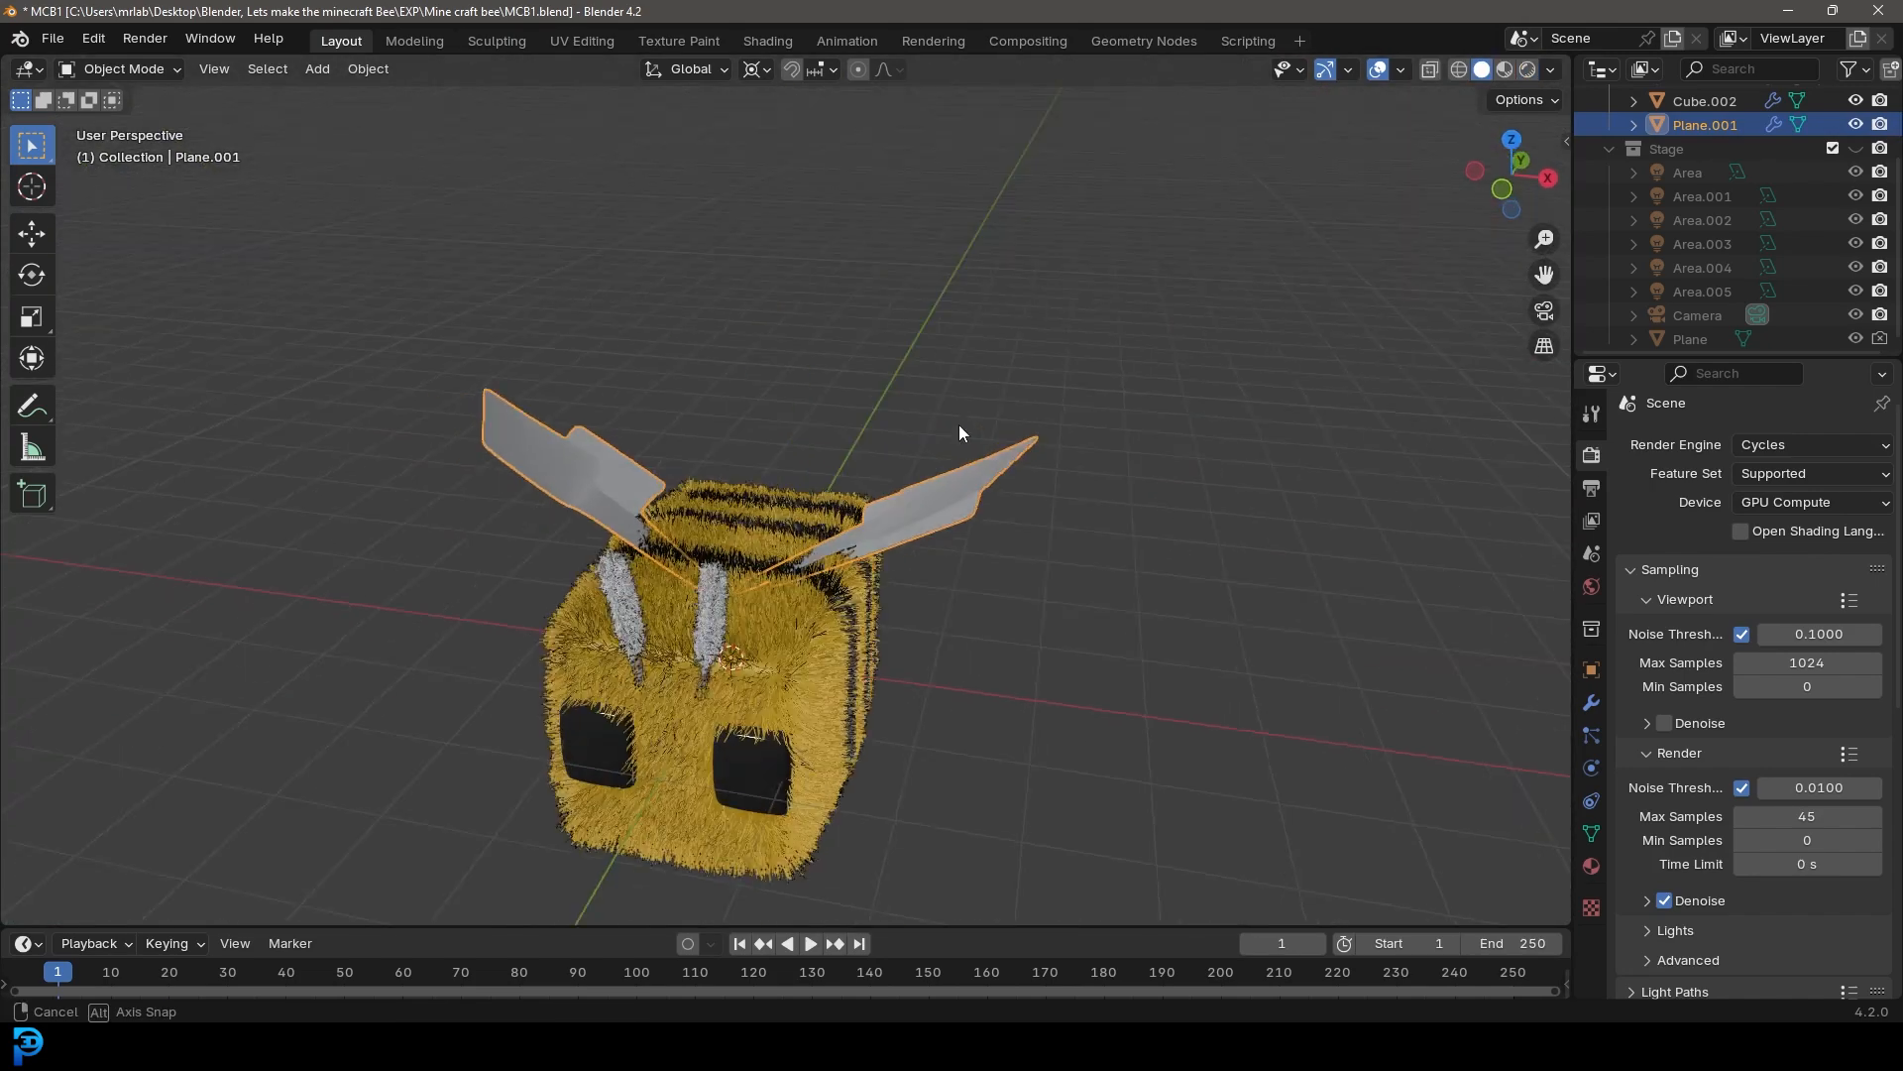
key(z)
click(1134, 474)
middle_drag(1134, 473, 835, 492)
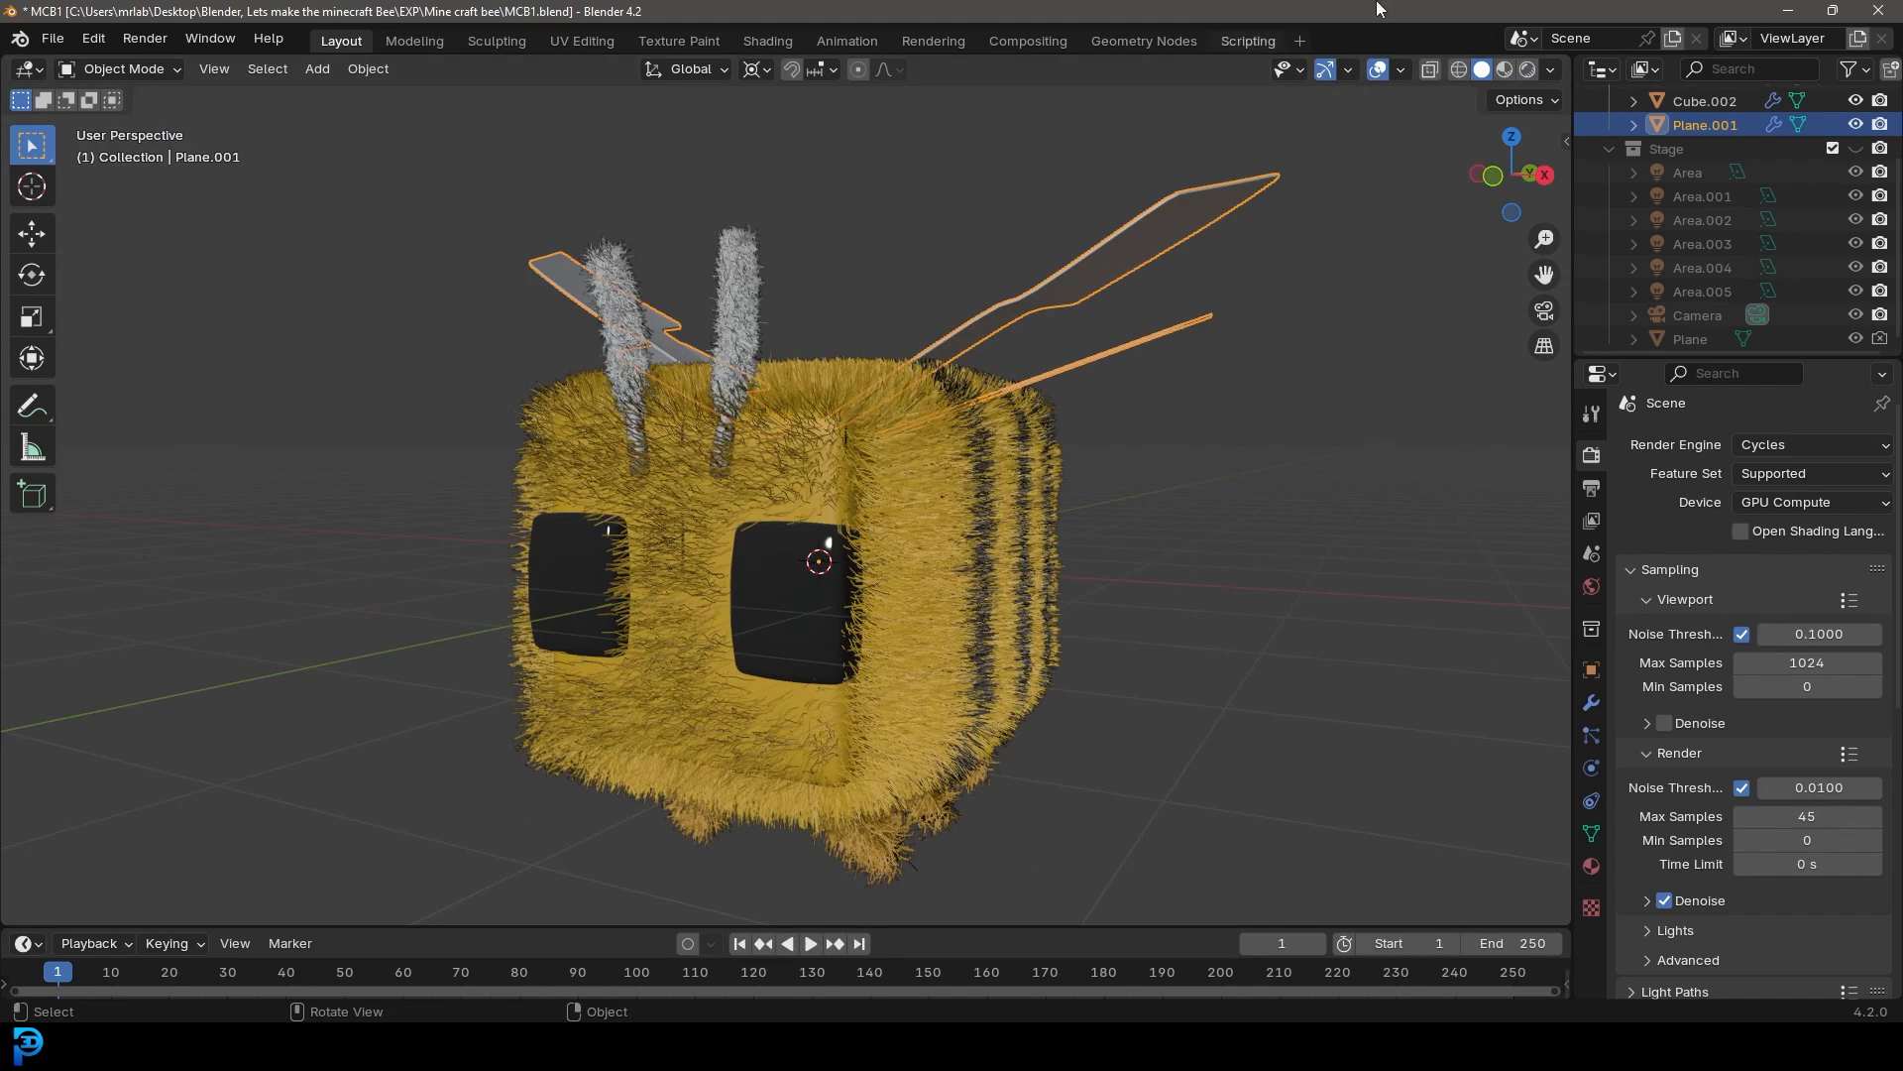
middle_drag(1232, 429, 952, 464)
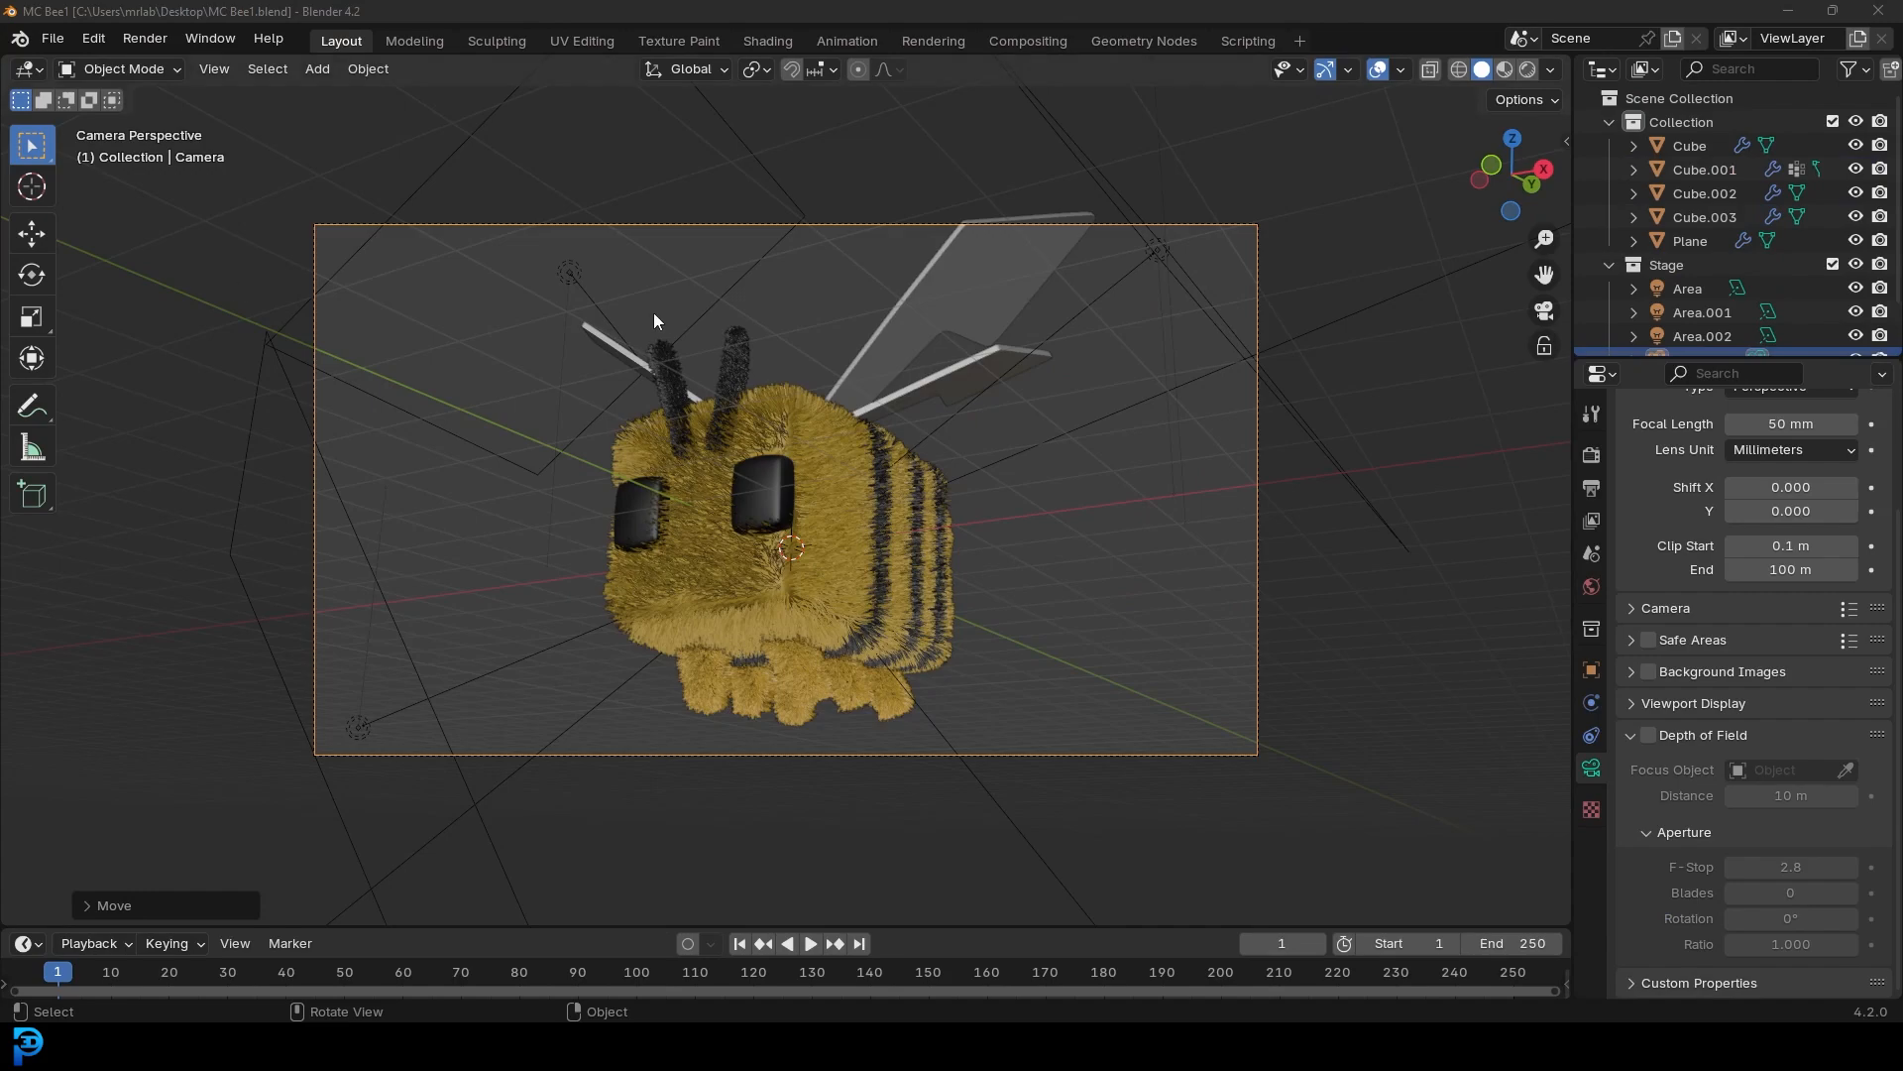
middle_drag(654, 321, 935, 429)
Save the file, switch to camera view, select the wing plane and zoom in on it
key(ctrl+s)
key(KP_0)
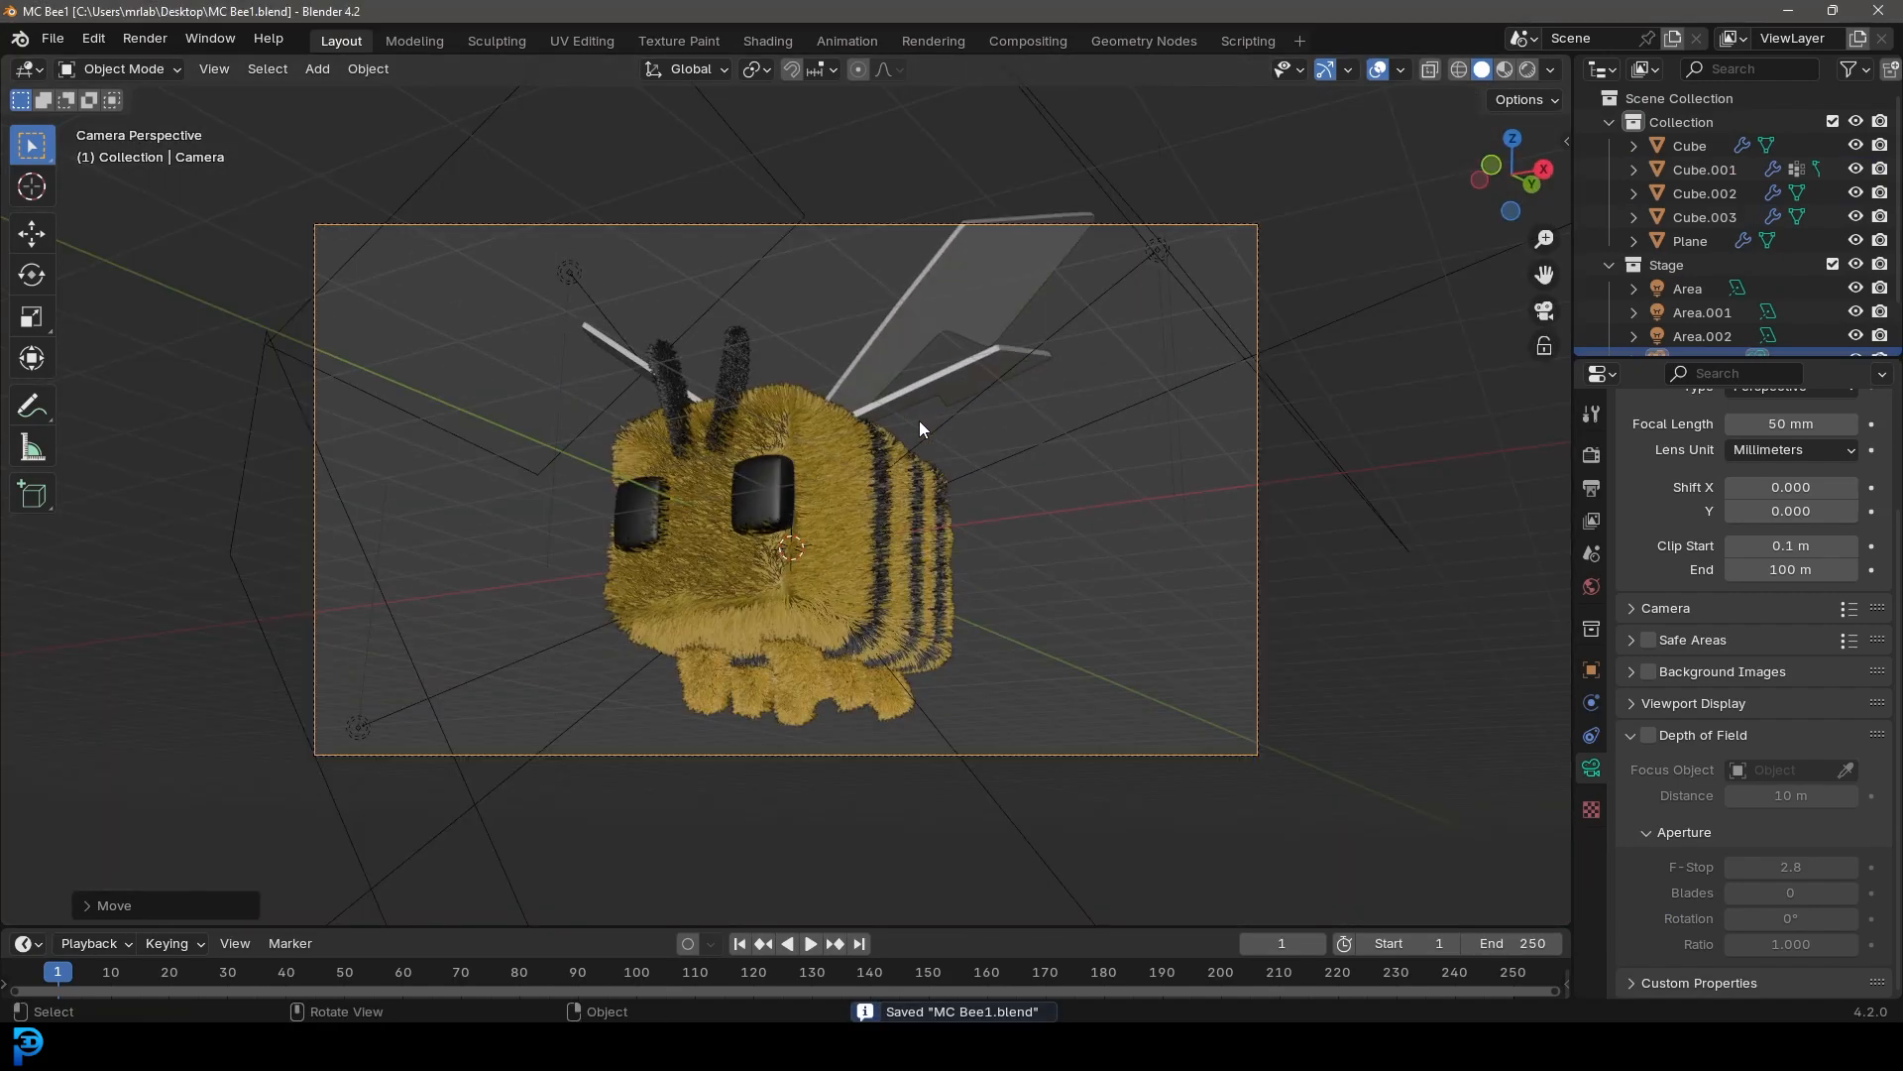
click(967, 281)
scroll(1041, 327, up, 3)
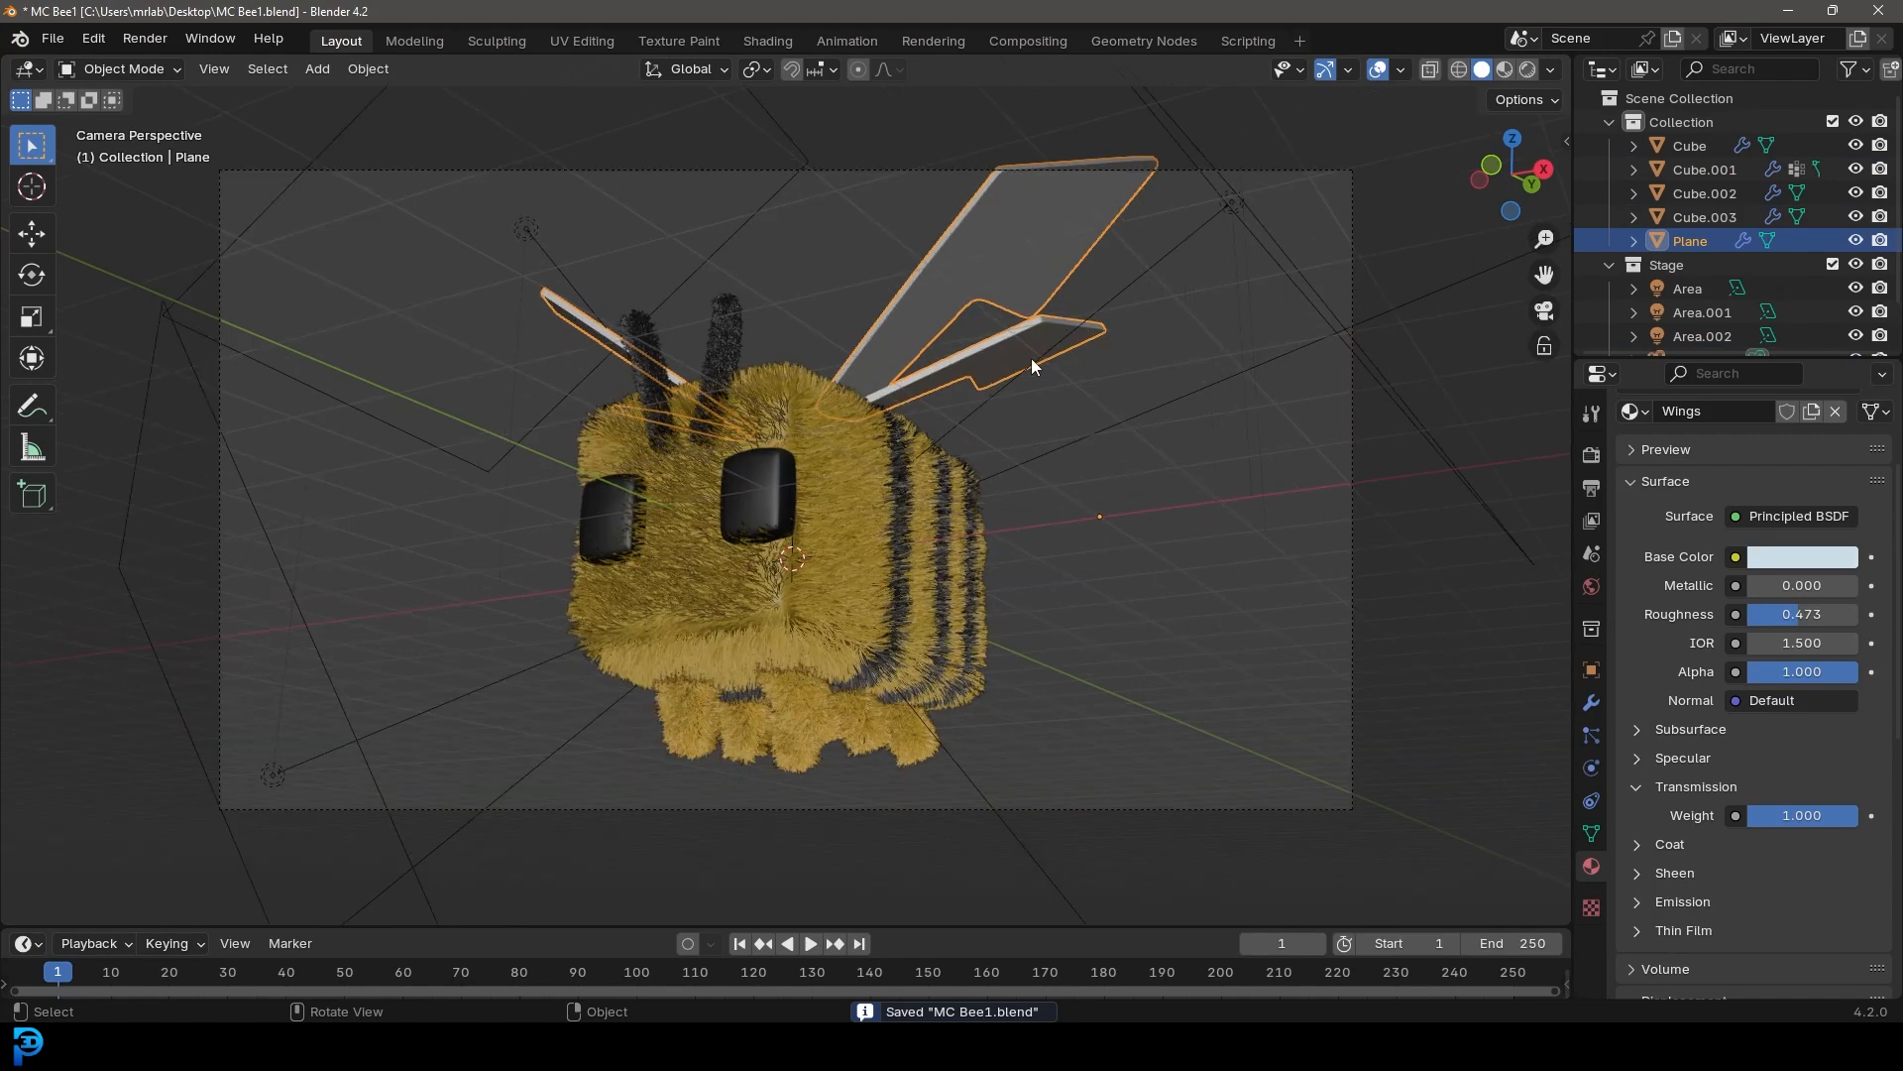
Scale the whole wing mesh down slightly in Edit Mode
key(Tab)
key(Tab)
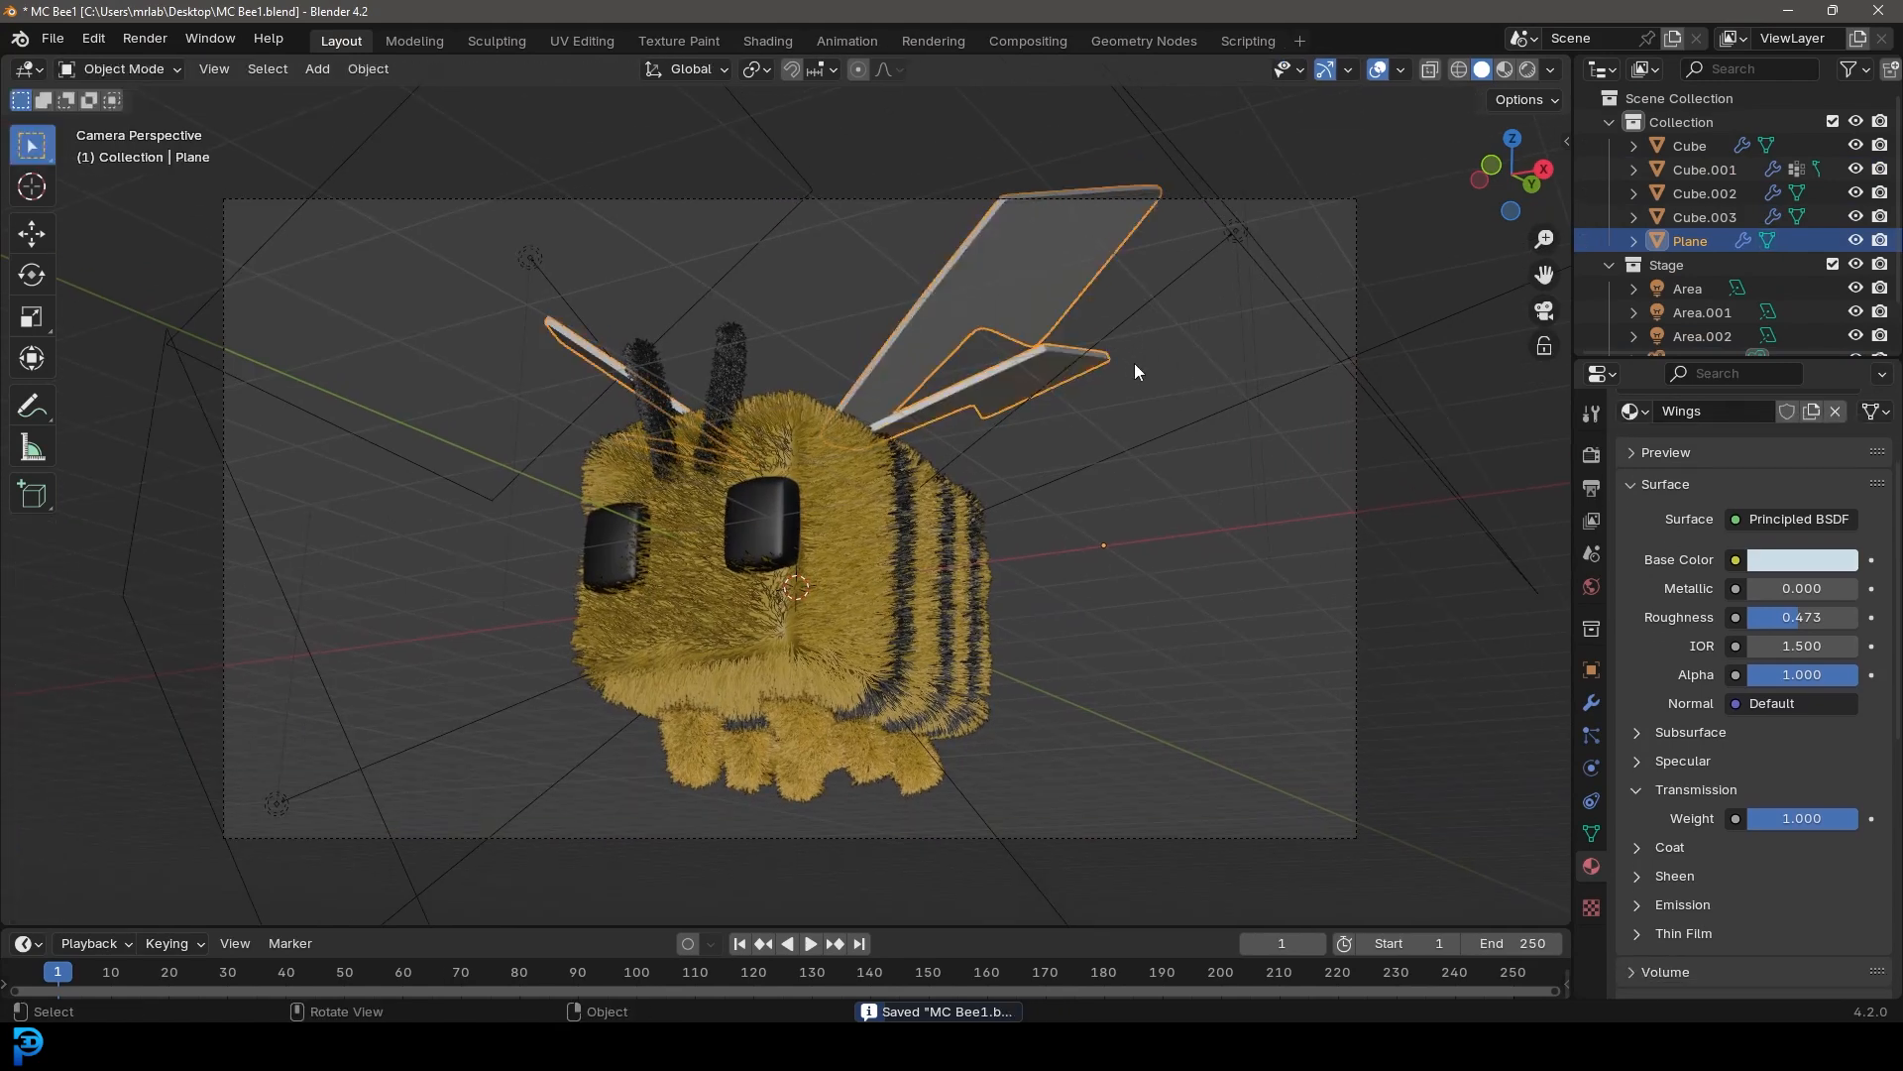
key(Tab)
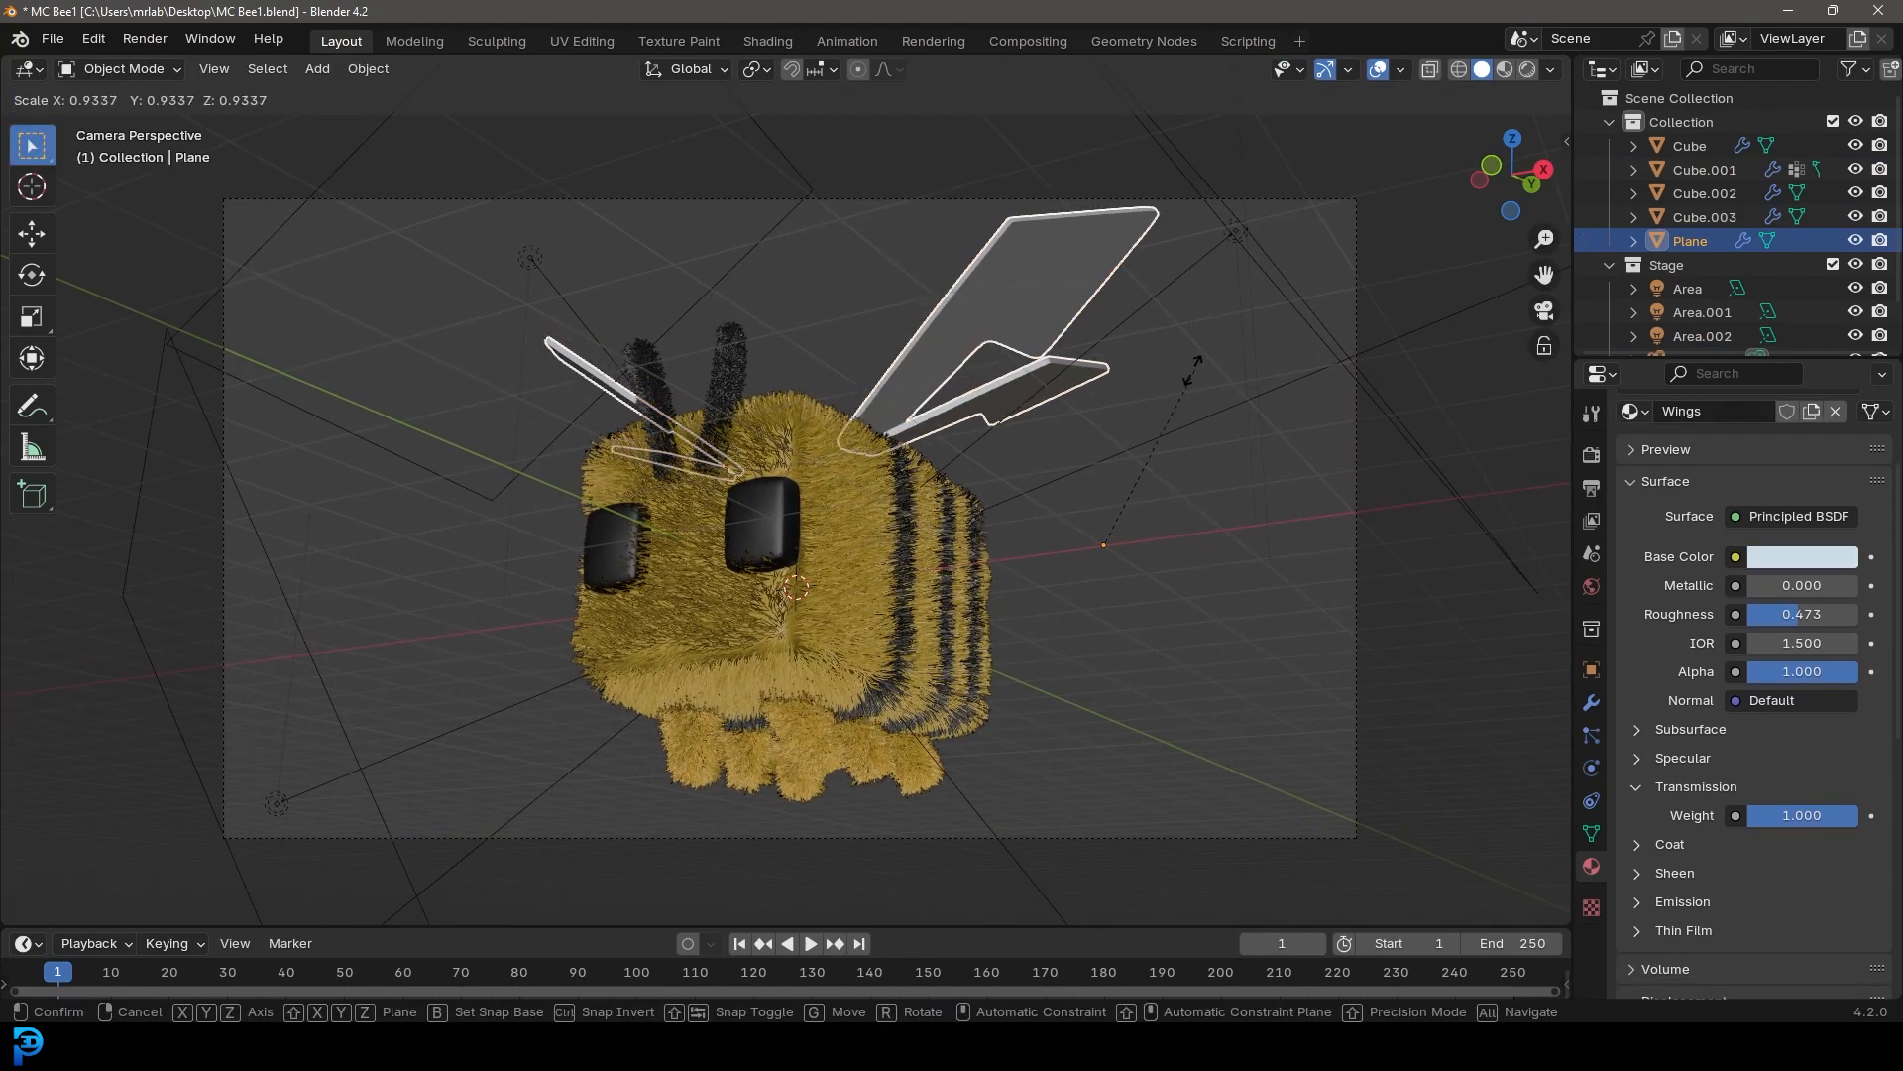
key(Tab)
key(Tab)
key(a)
key(s)
click(1110, 391)
In front view, move the wing mesh to reposition it on the bee's back
key(KP_1)
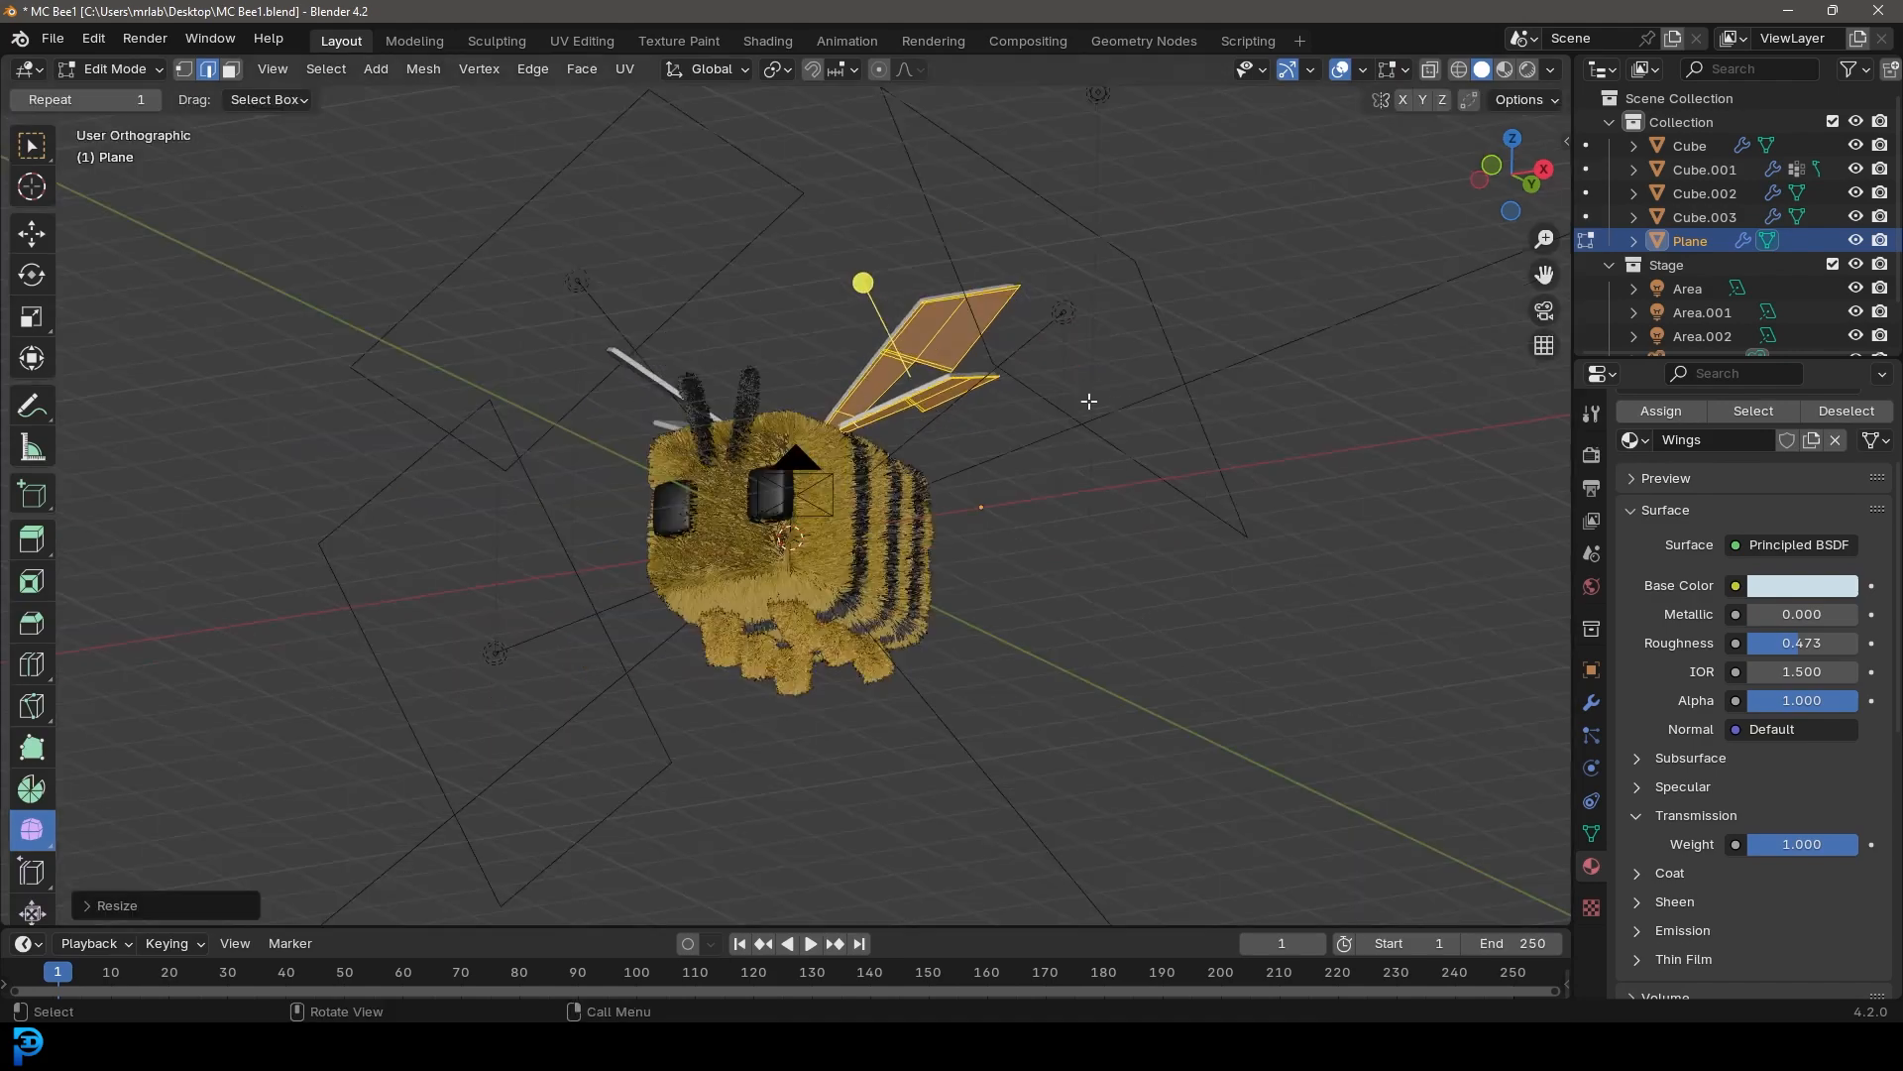
key(g)
click(1042, 456)
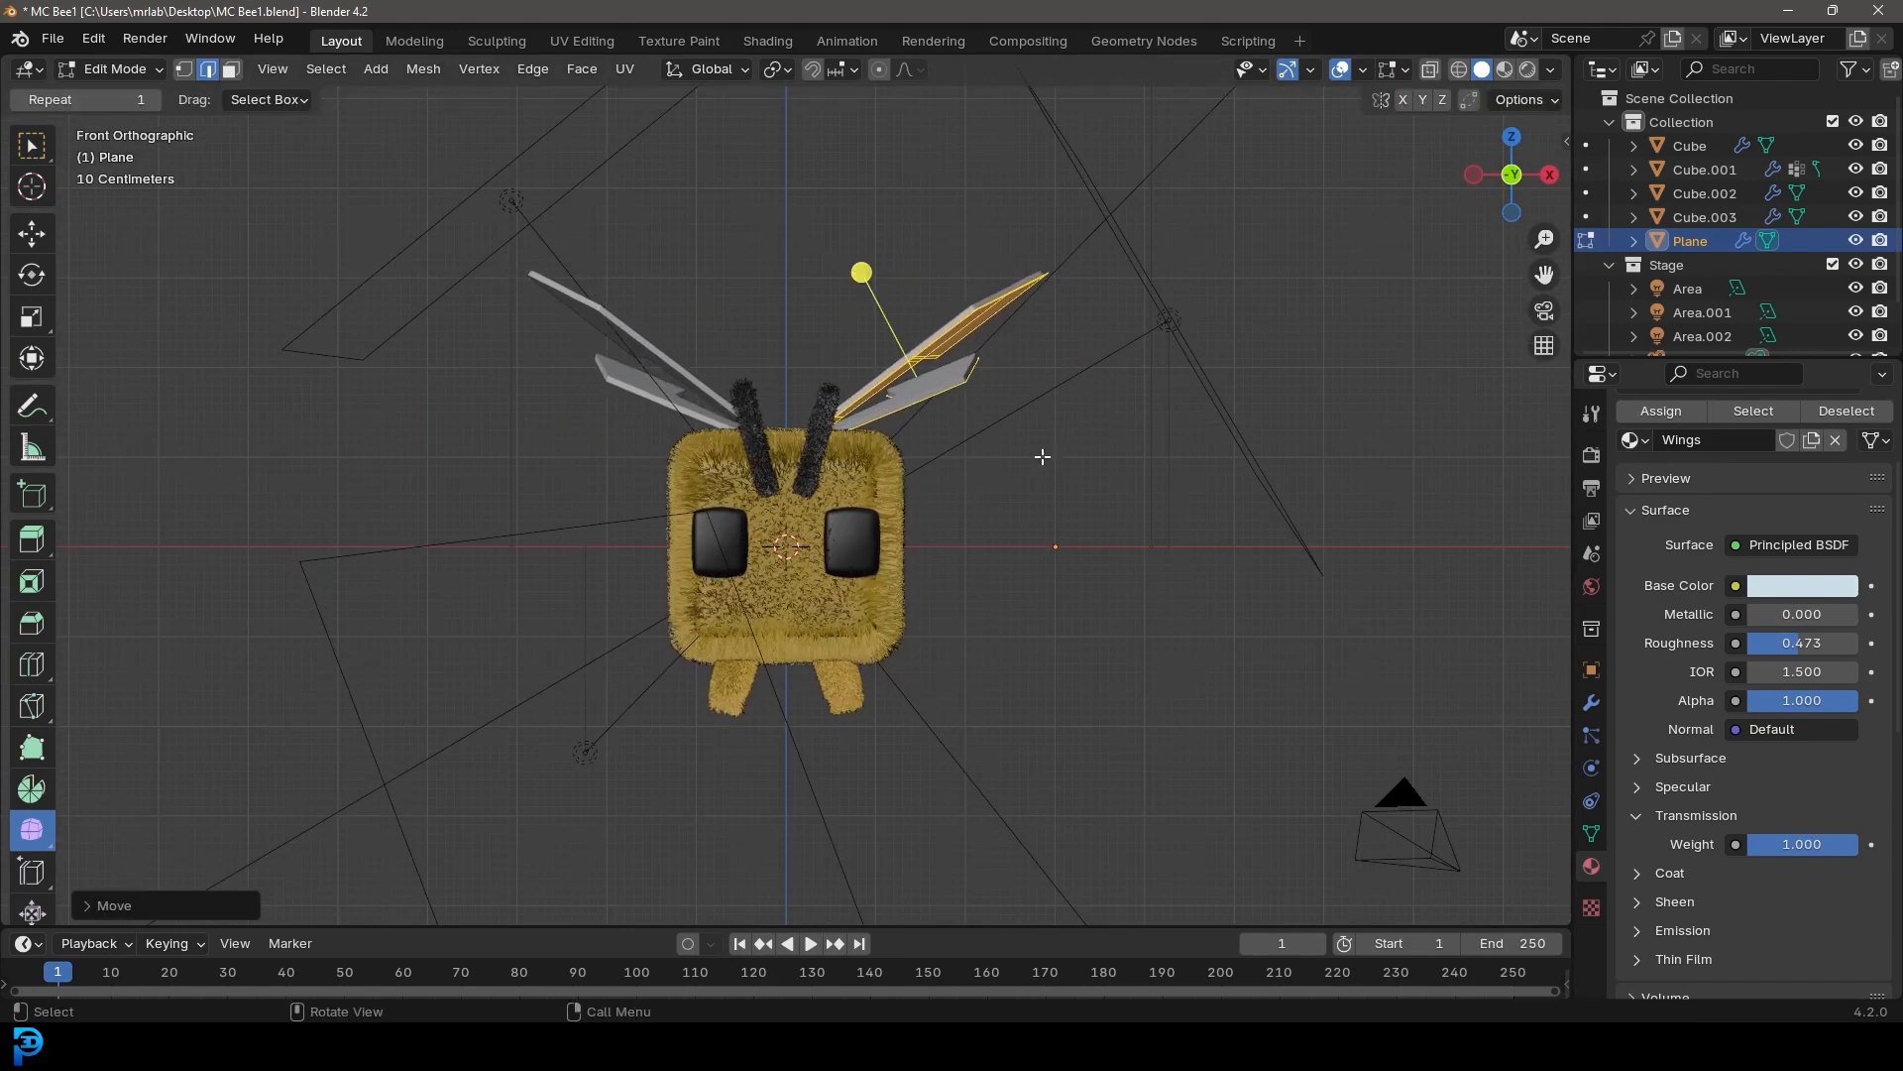
Return to camera view, leave Edit Mode, deselect the wings and save the file
key(KP_0)
key(Tab)
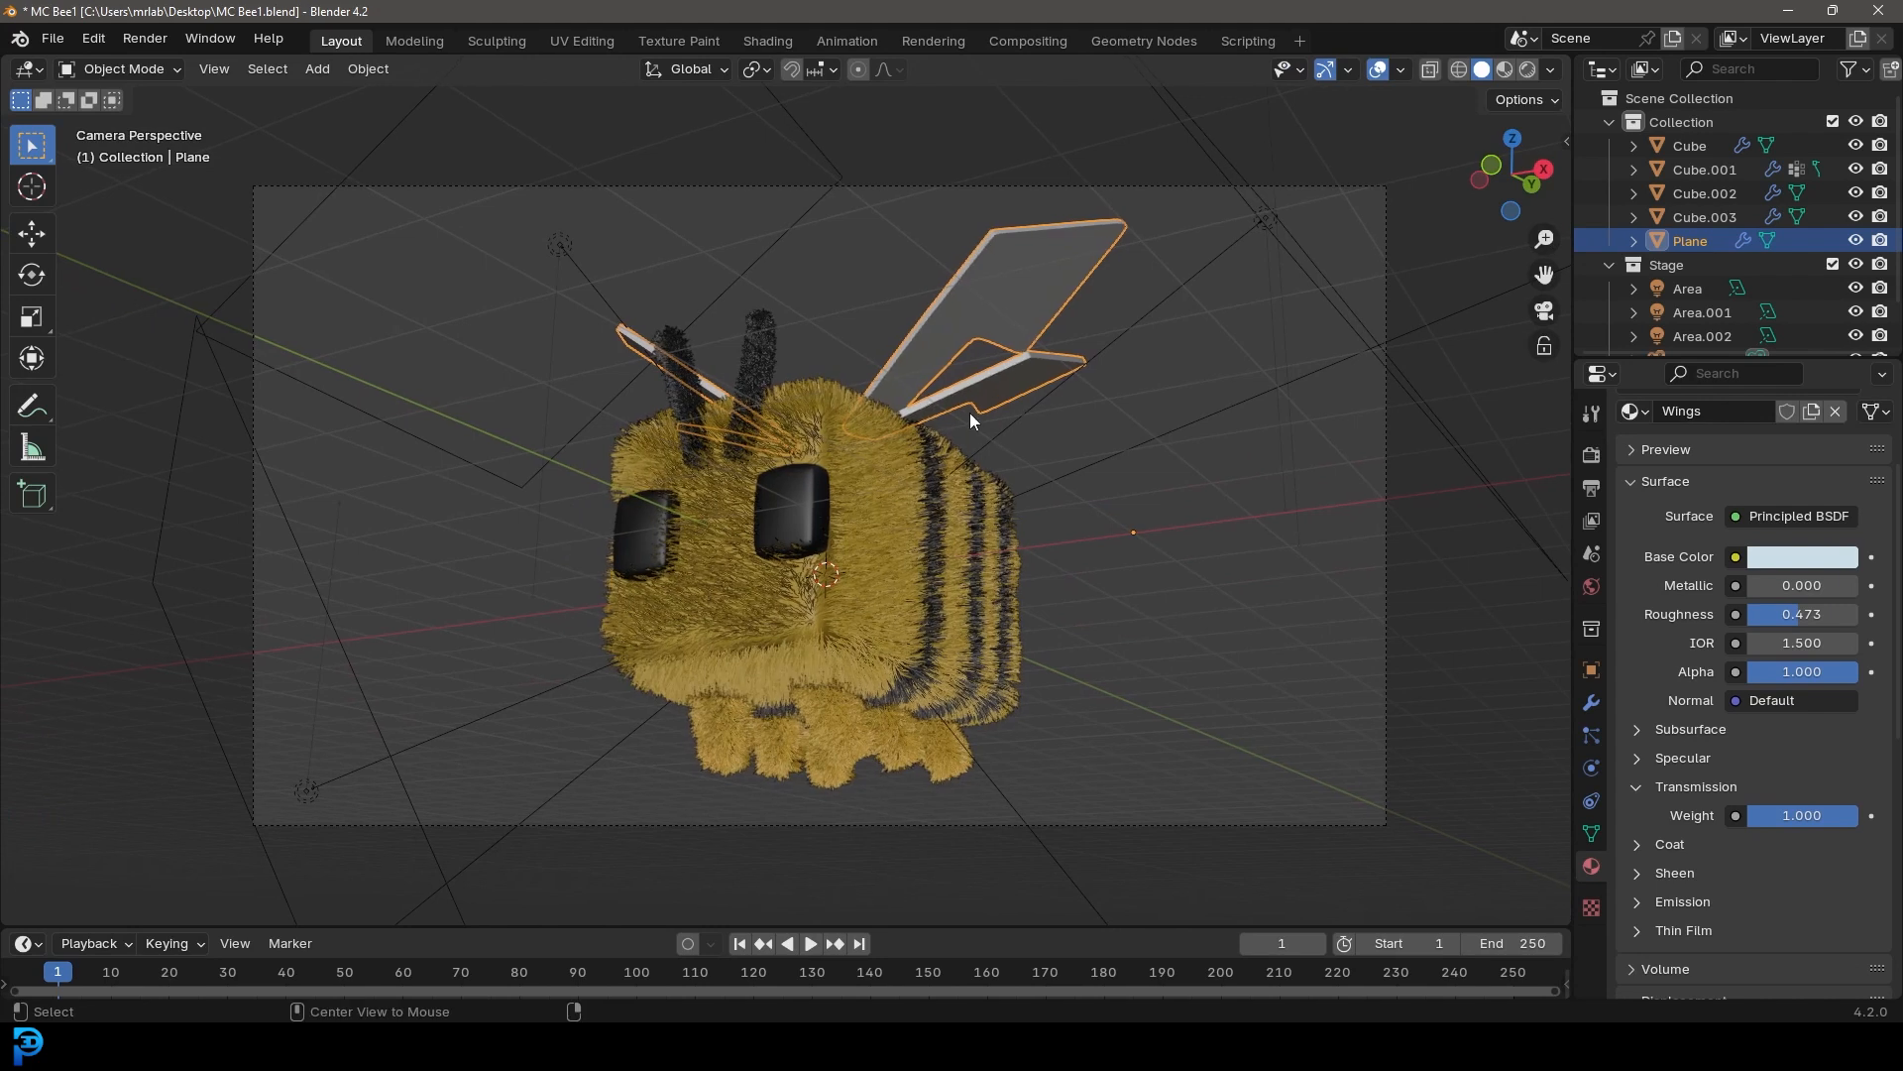
click(977, 412)
key(ctrl+s)
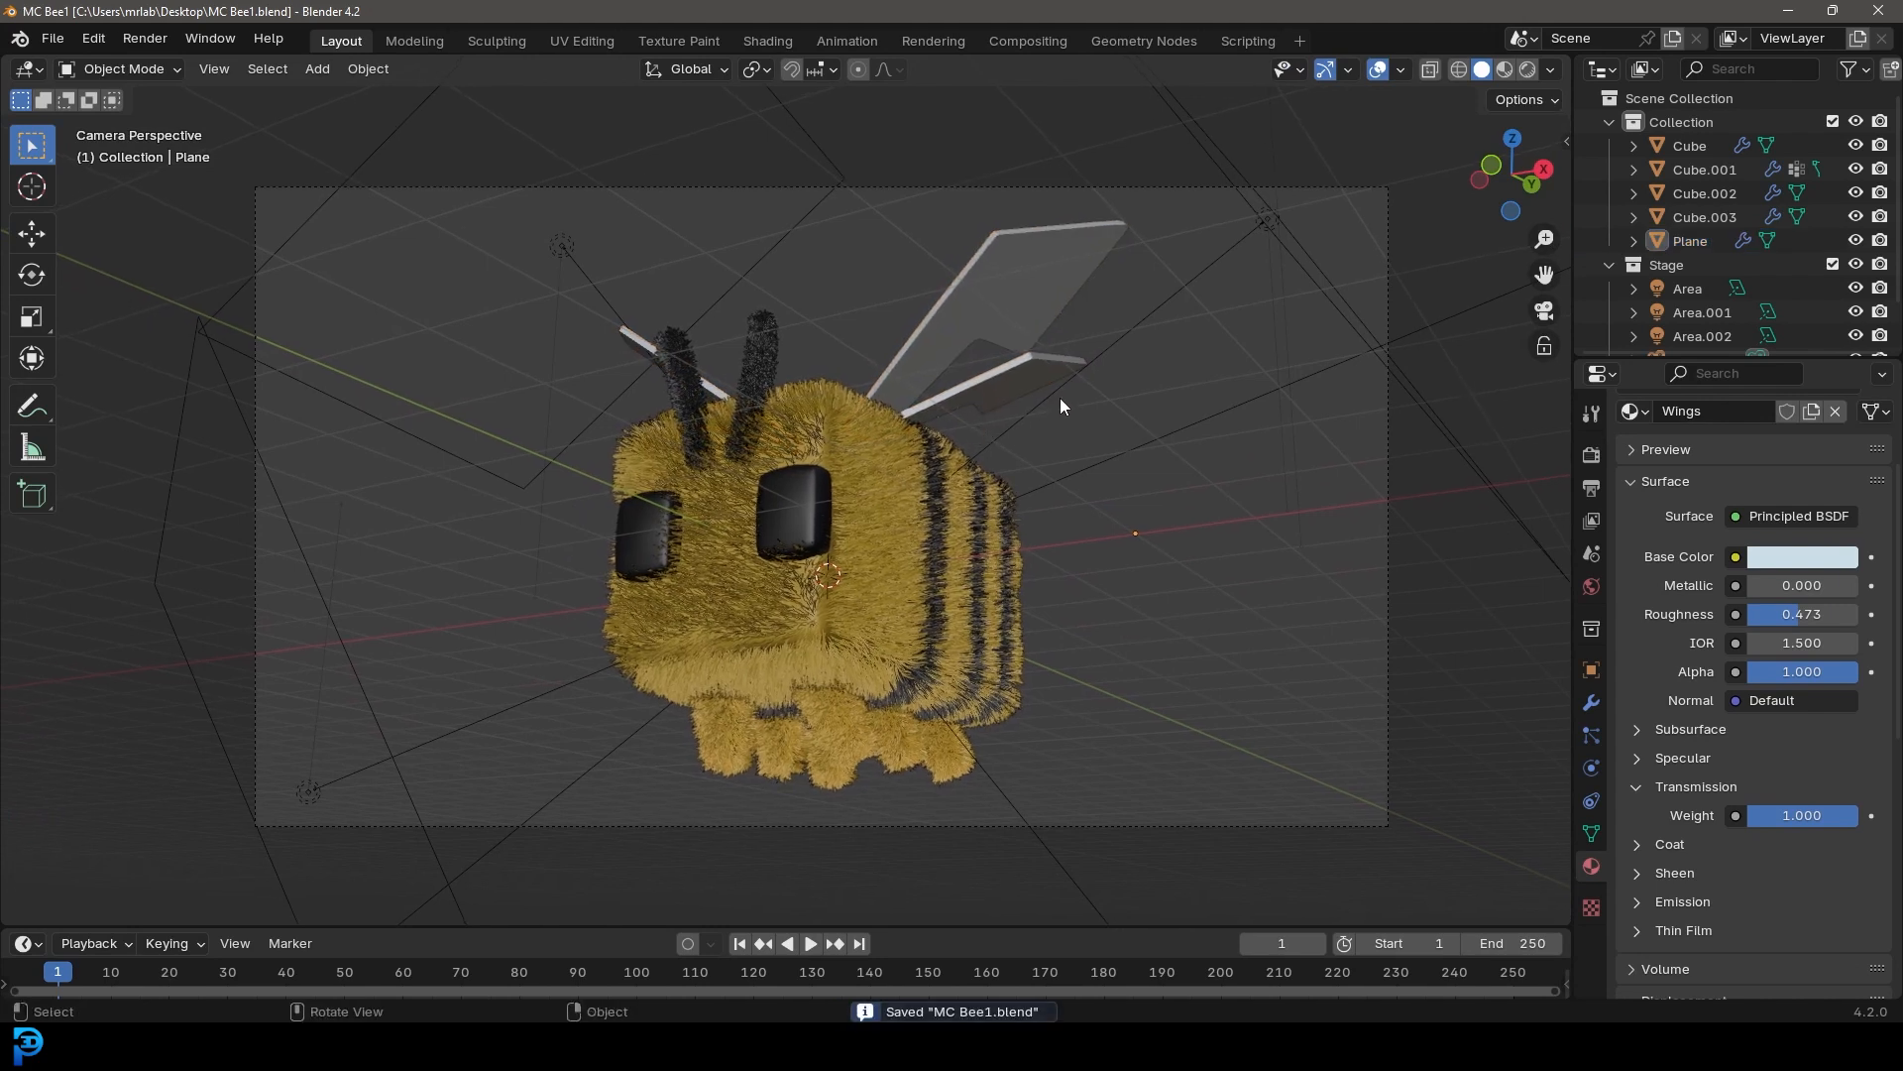
Render an image from the camera and zoom around the render result to inspect it
click(145, 37)
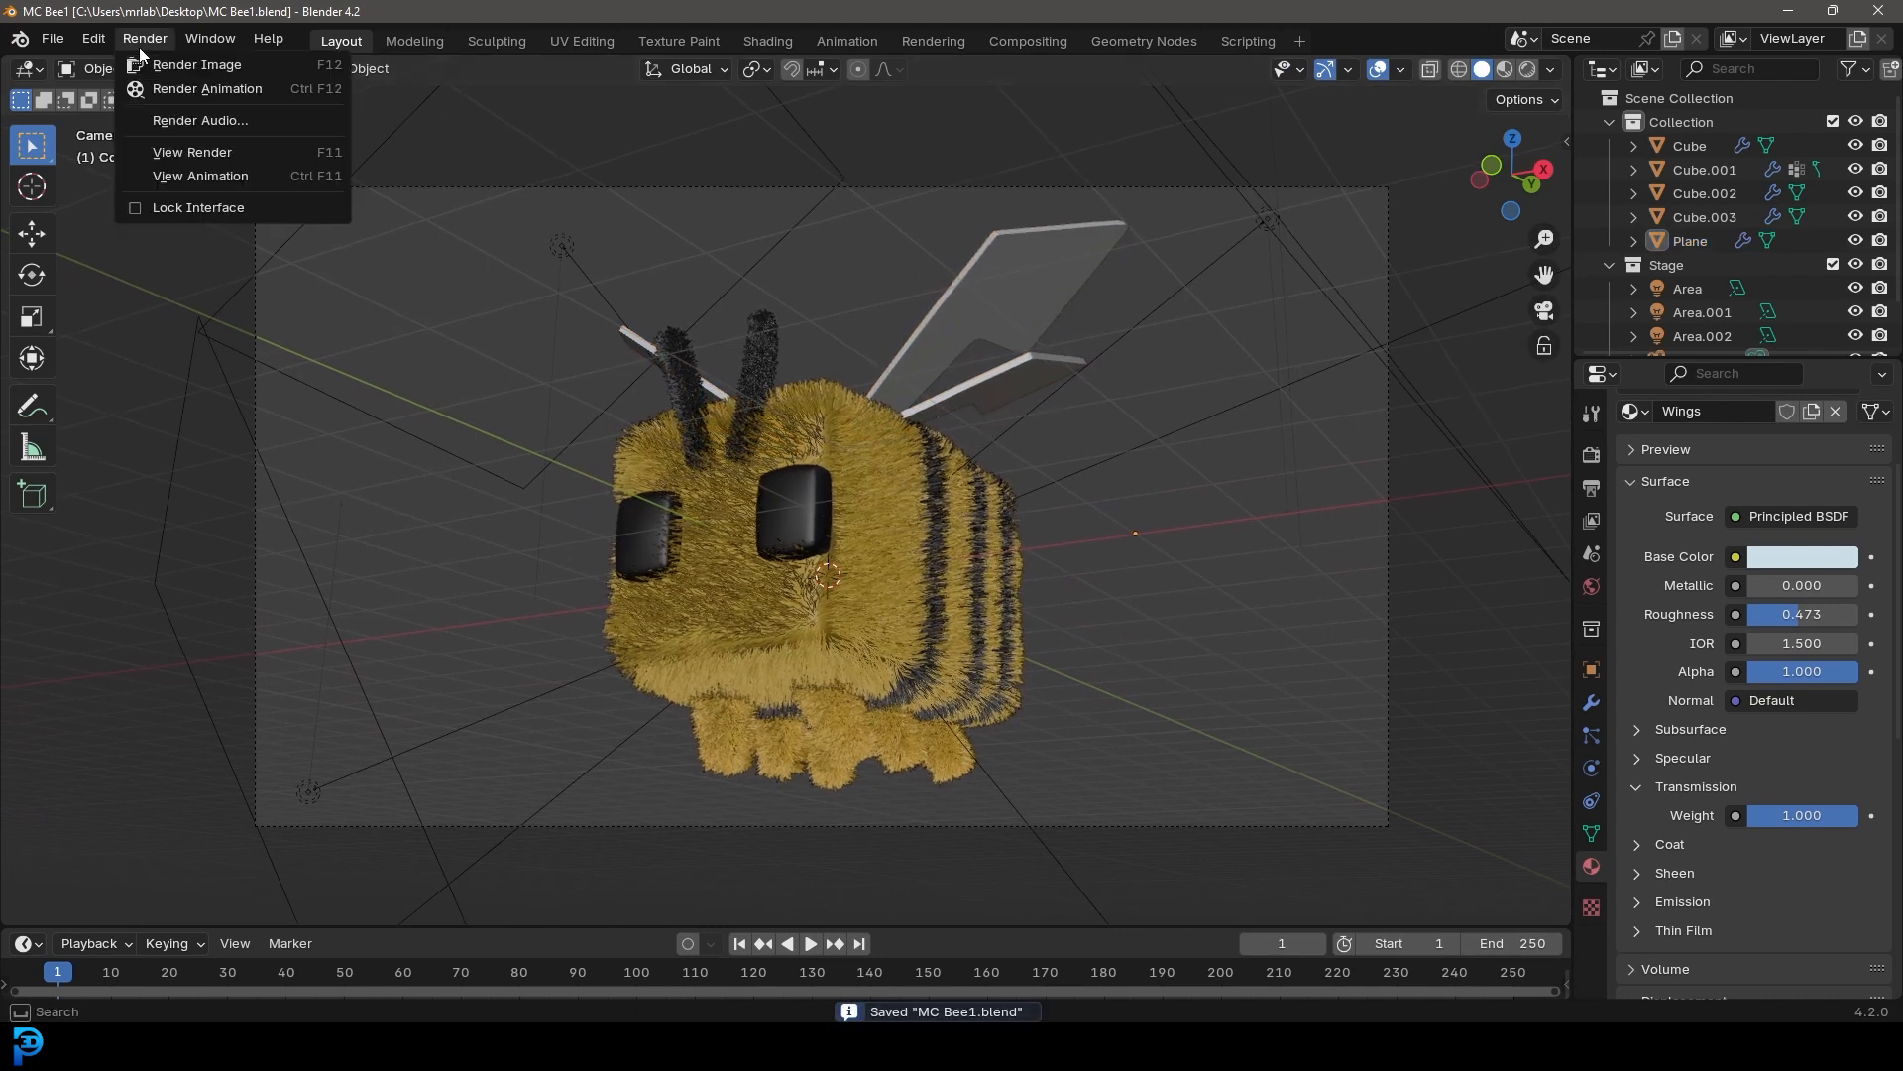
click(246, 67)
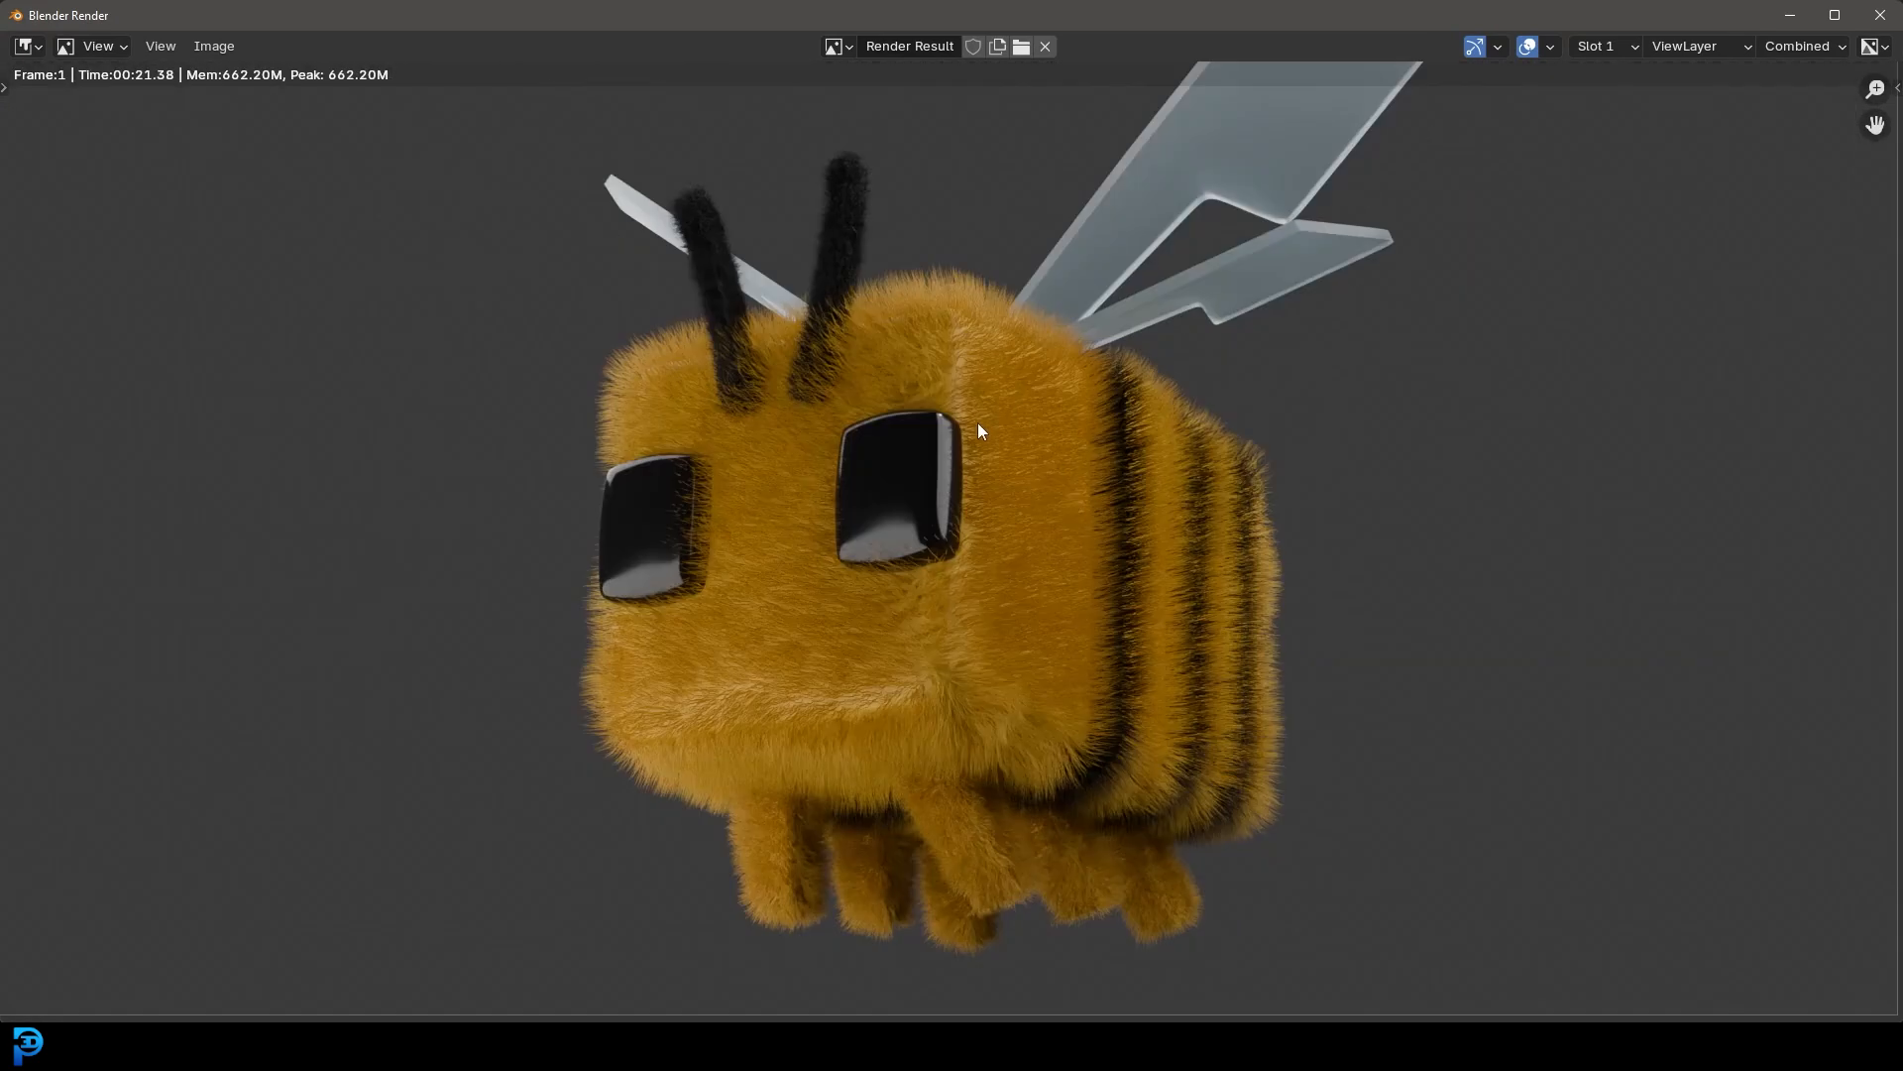
scroll(990, 418, down, 3)
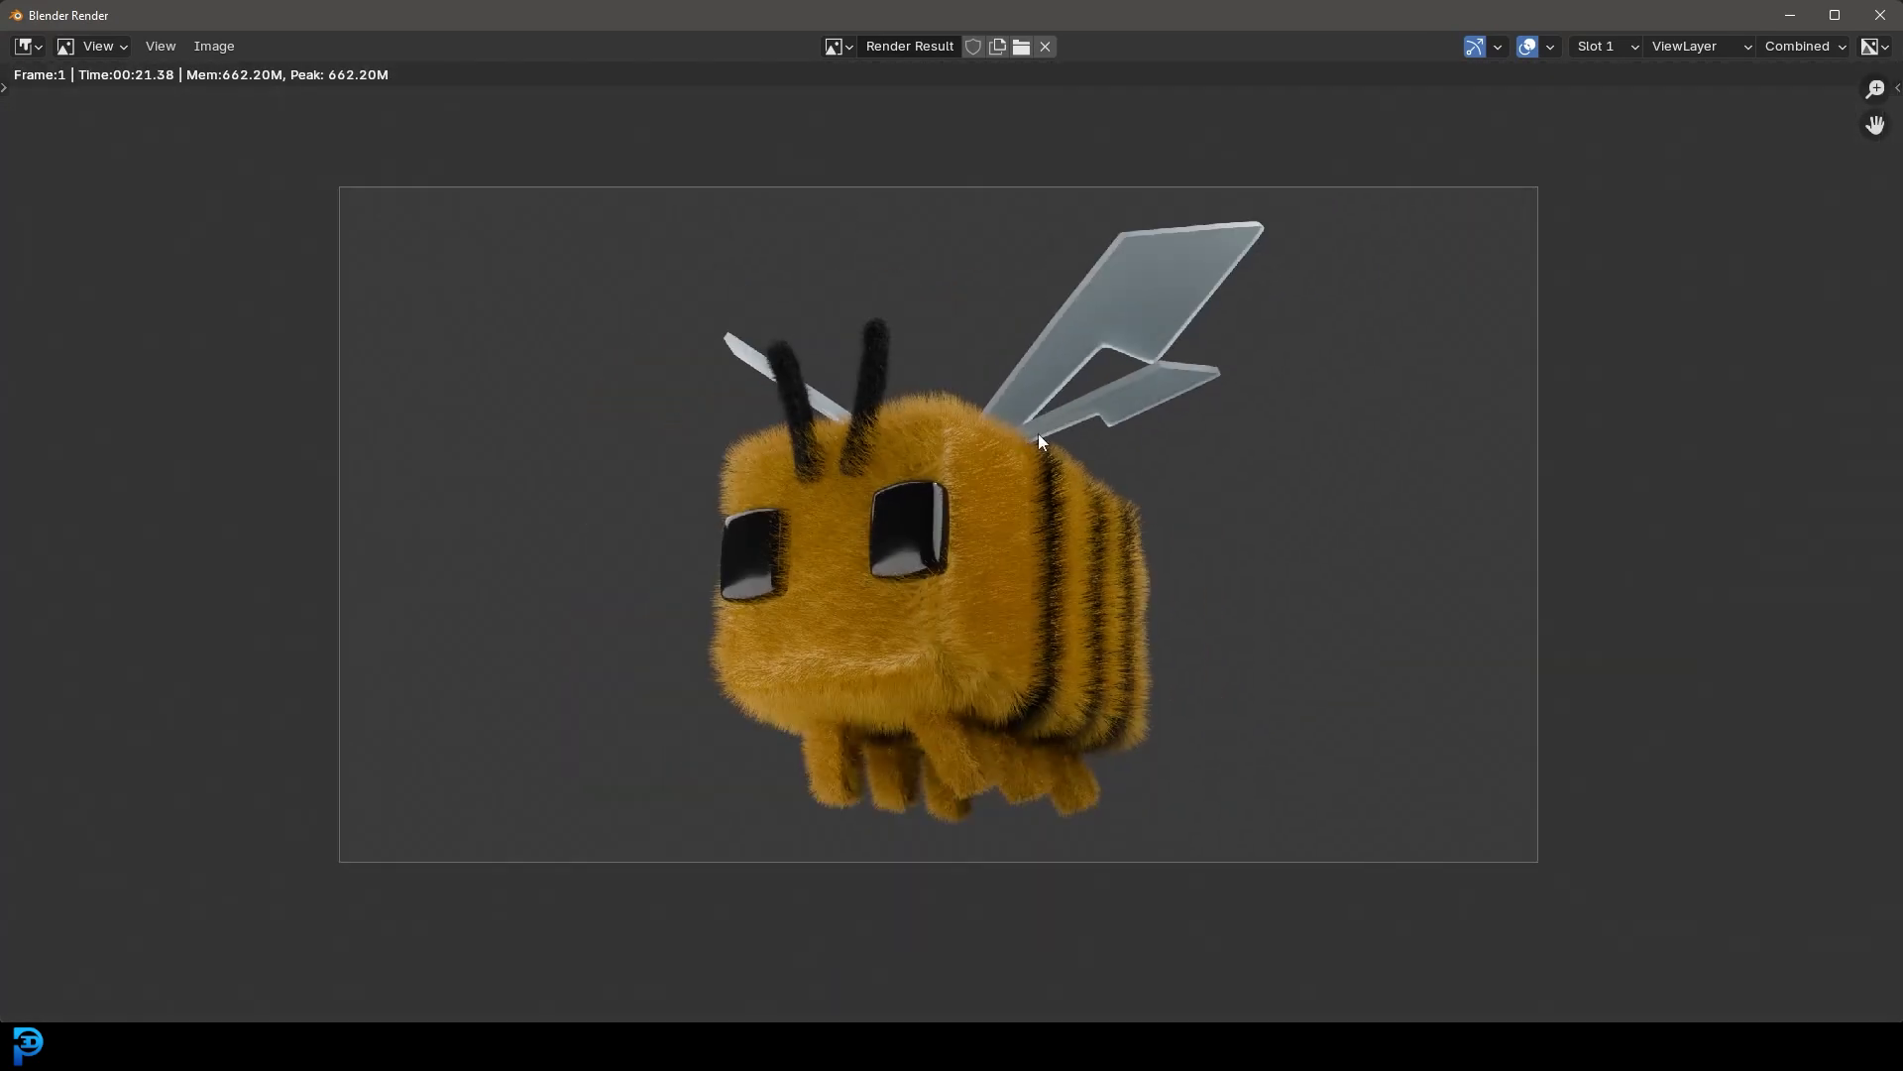
scroll(1039, 436, up, 1)
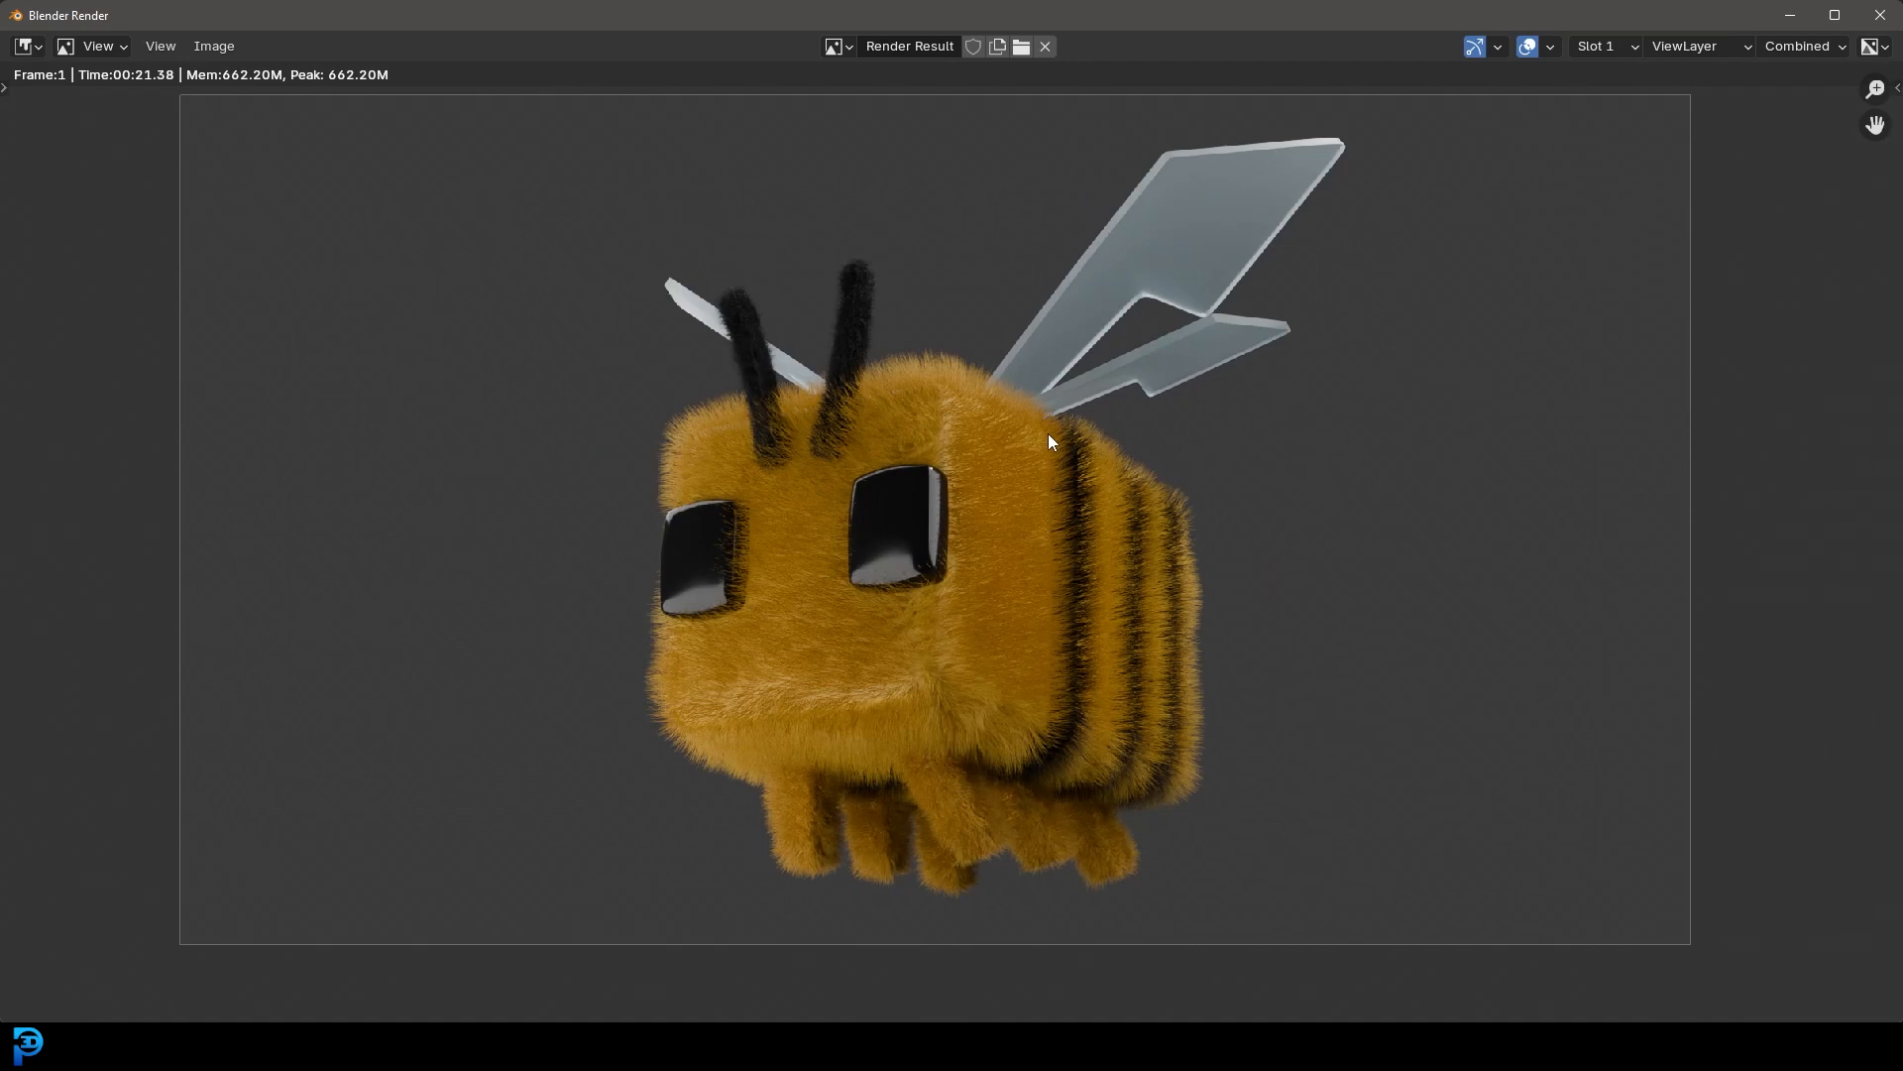